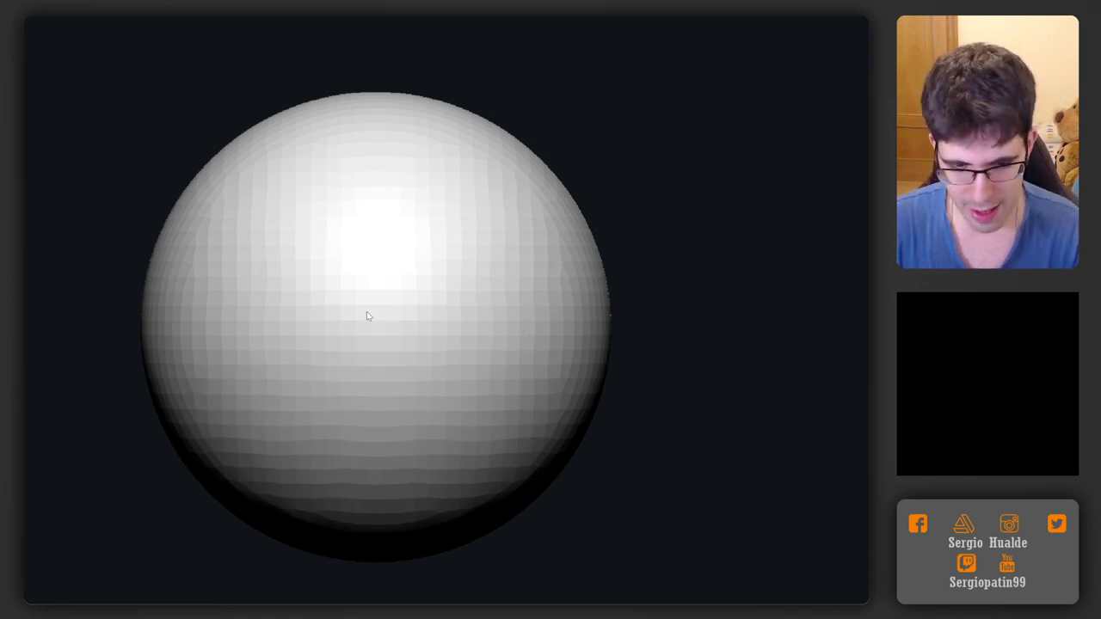
right_click(337, 311)
mouse_move(366, 312)
alt+right_down()
mouse_move(337, 309)
mouse_move(473, 303)
alt+right_up()
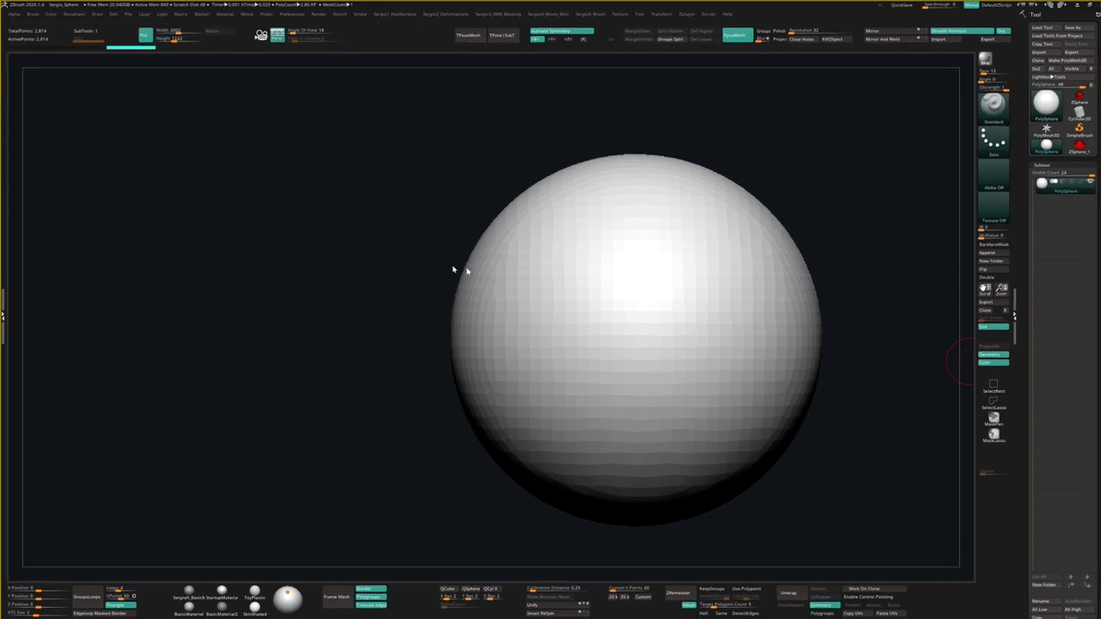
alt+right_drag(558, 277, 603, 279)
alt+right_drag(740, 280, 527, 265)
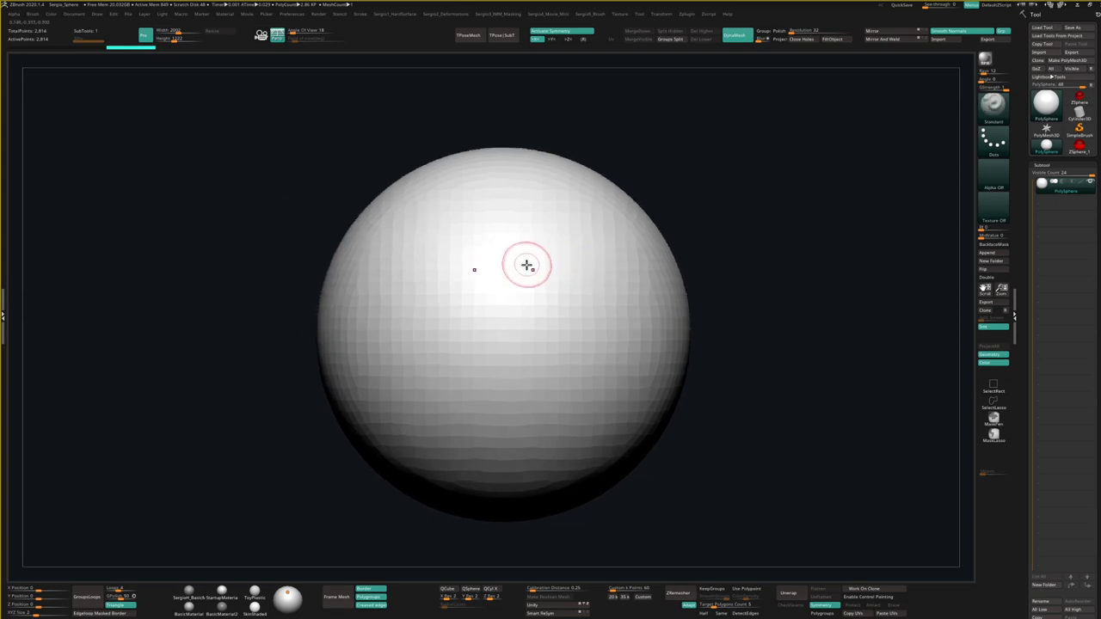
right_click(566, 232)
click(609, 252)
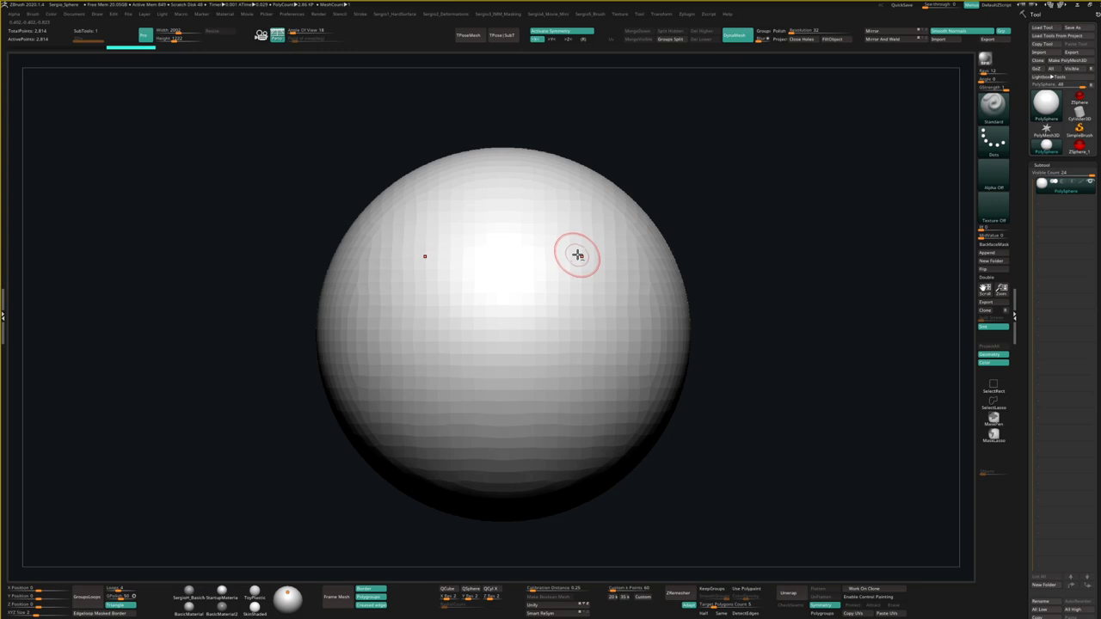
right_click(575, 253)
key(shift)
right_click(626, 226)
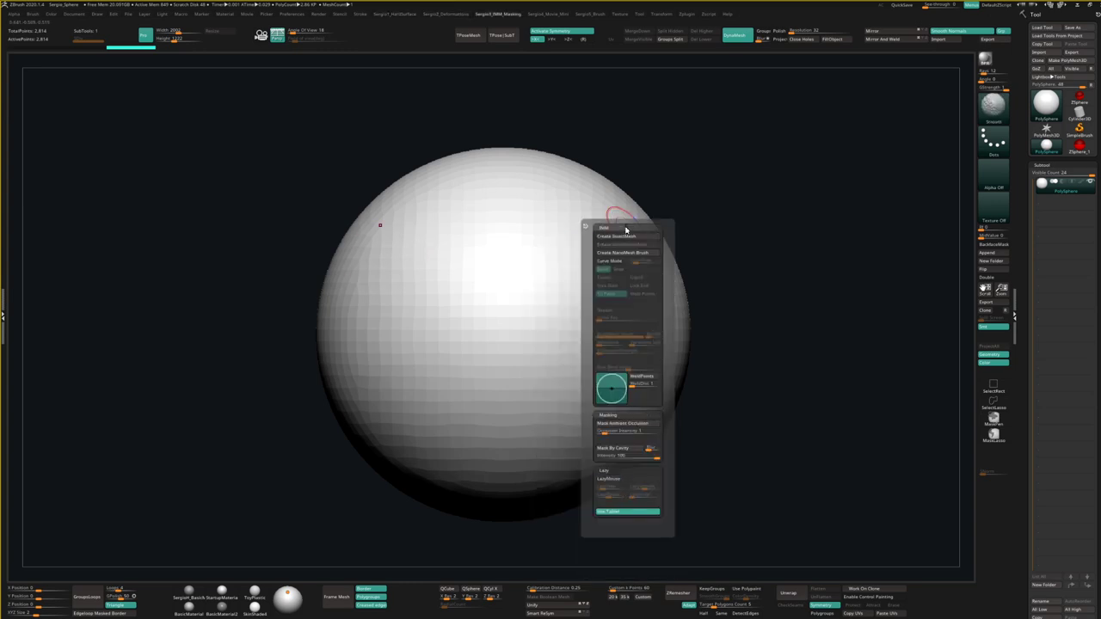
key(b)
click(611, 227)
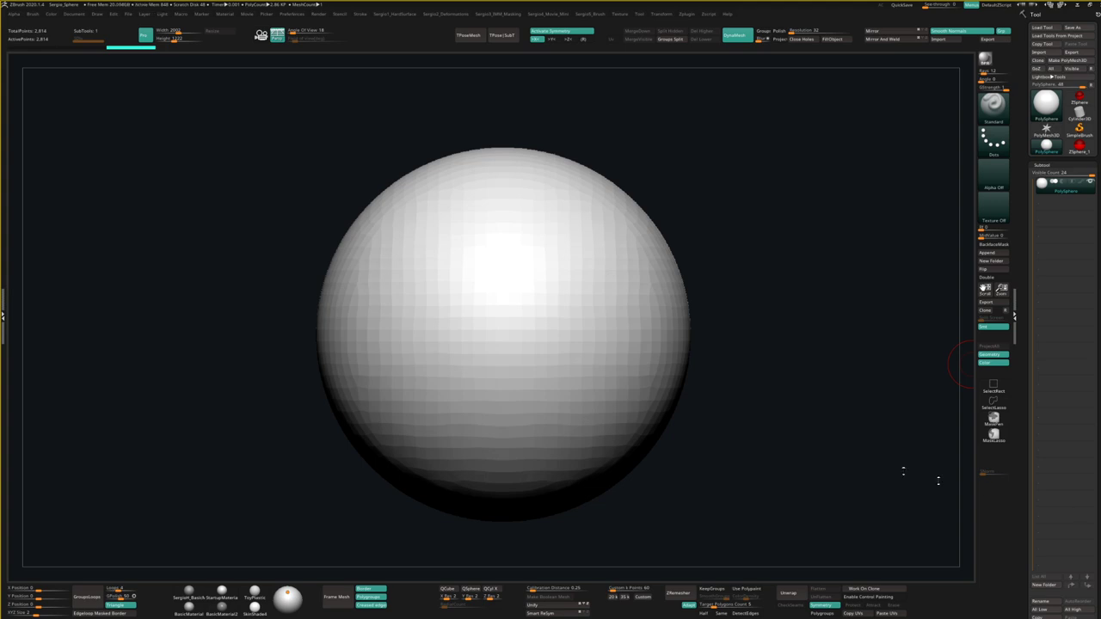
click(590, 13)
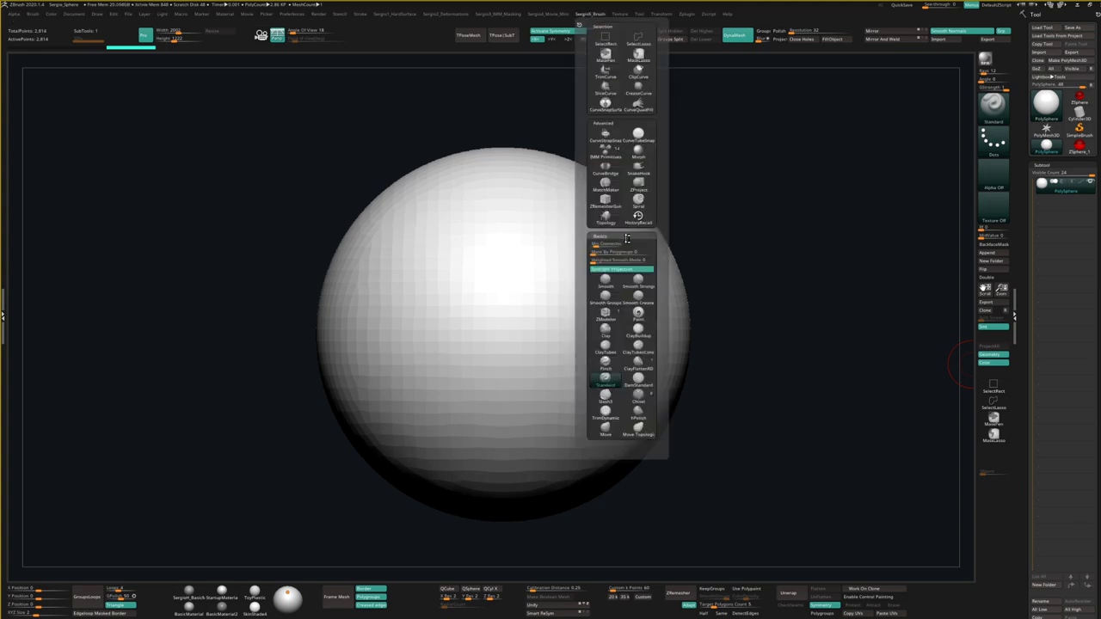
click(637, 296)
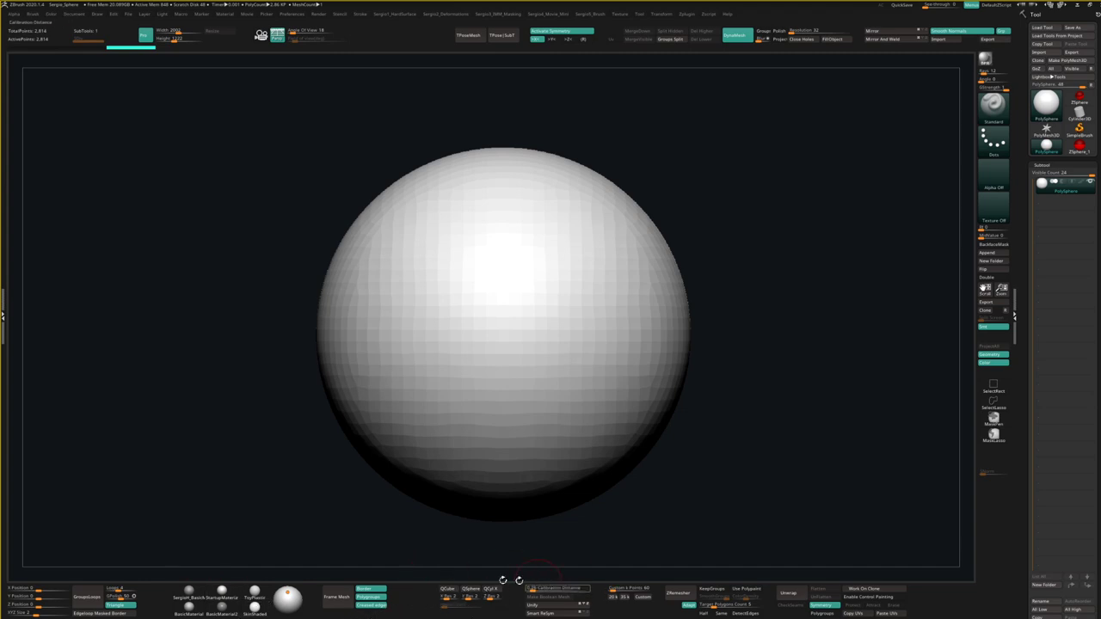
Try converting the sphere into a cube with QCube, and undo the conversion
click(451, 590)
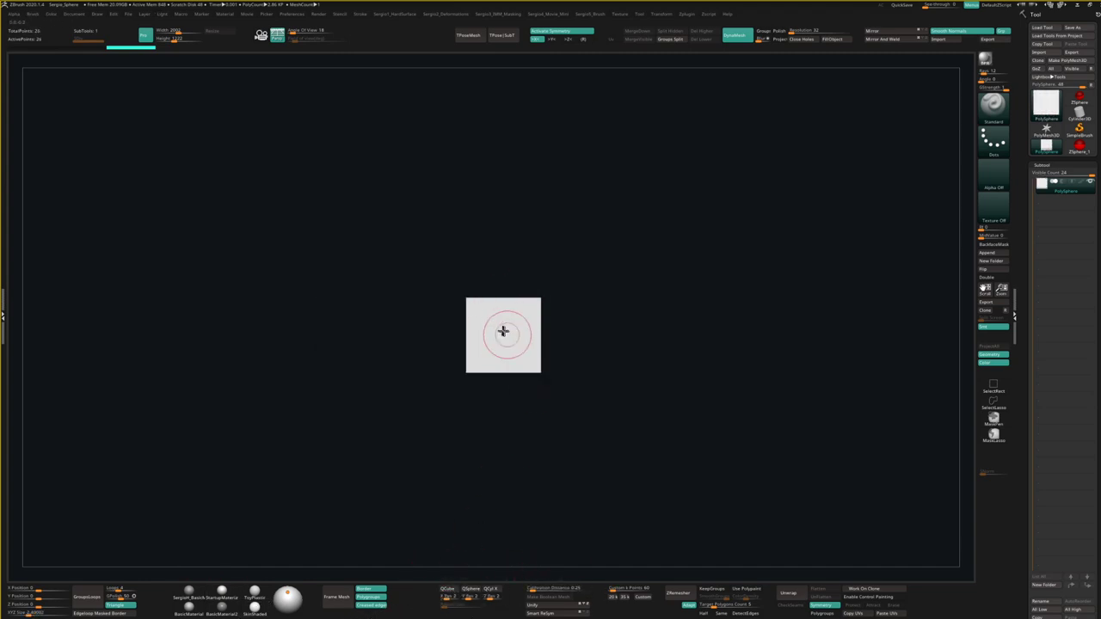
right_drag(504, 332, 494, 356)
key(ctrl+z)
shift+right_drag(488, 517, 518, 457)
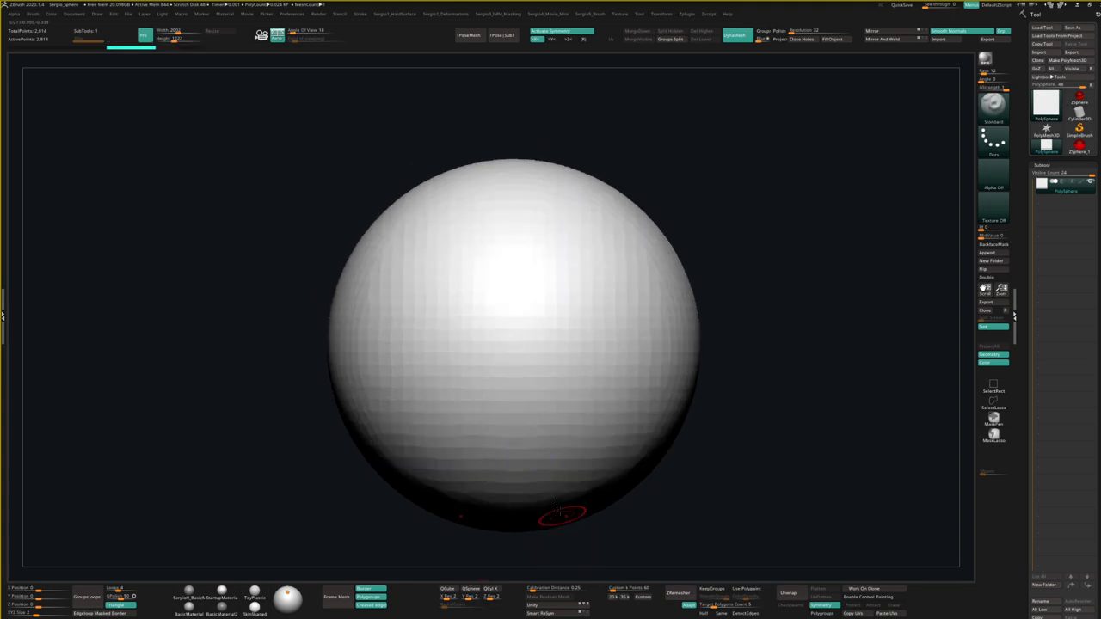
key(f)
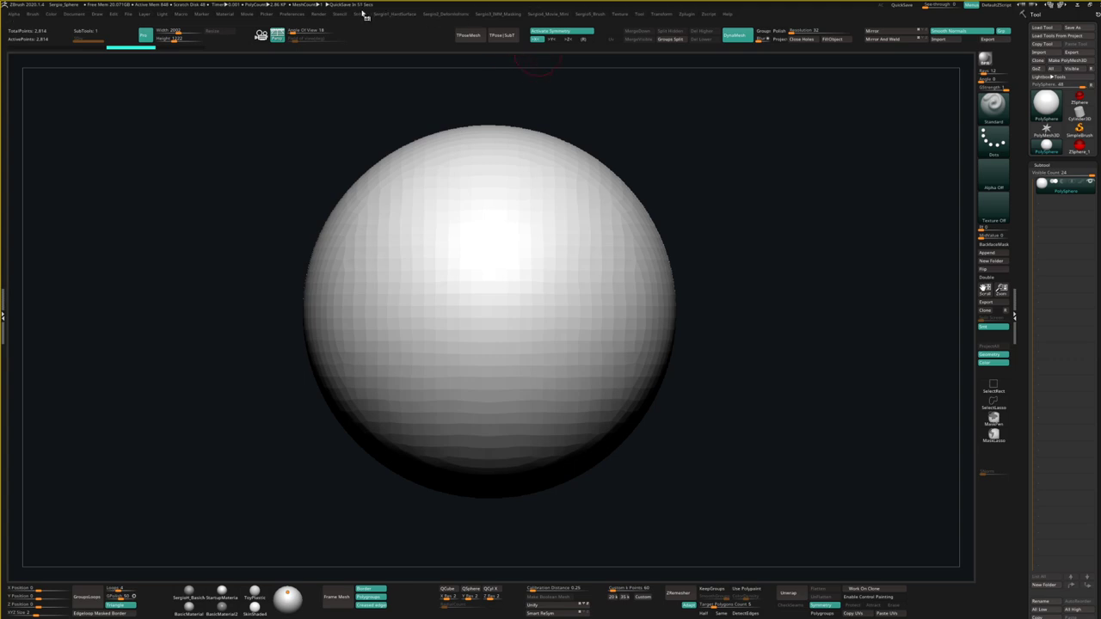
click(301, 16)
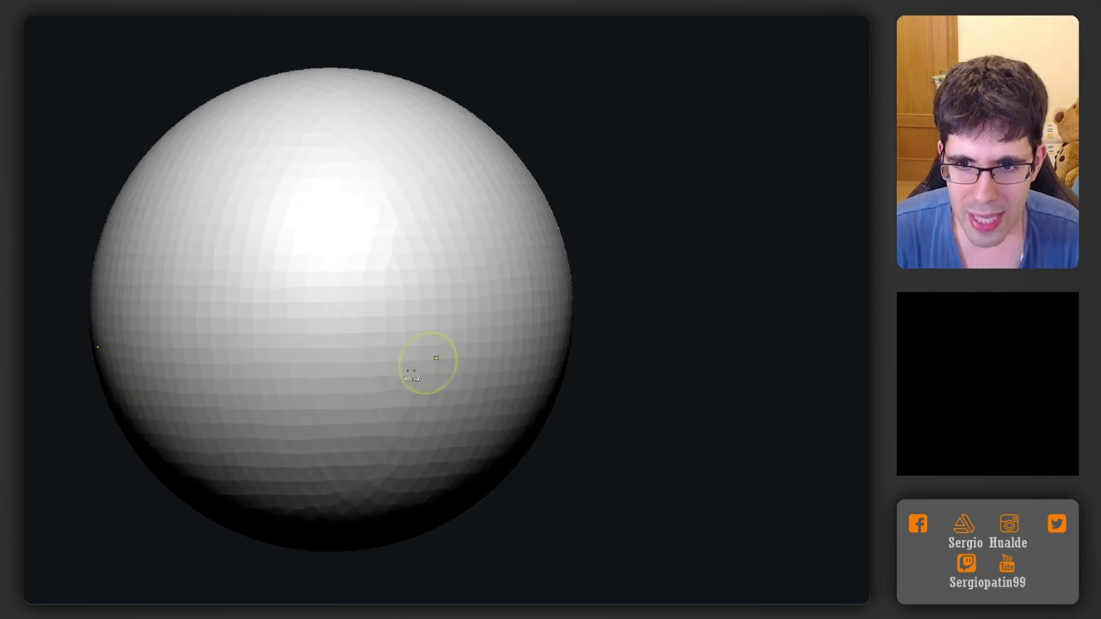
ctrl+right_drag(437, 359, 339, 404)
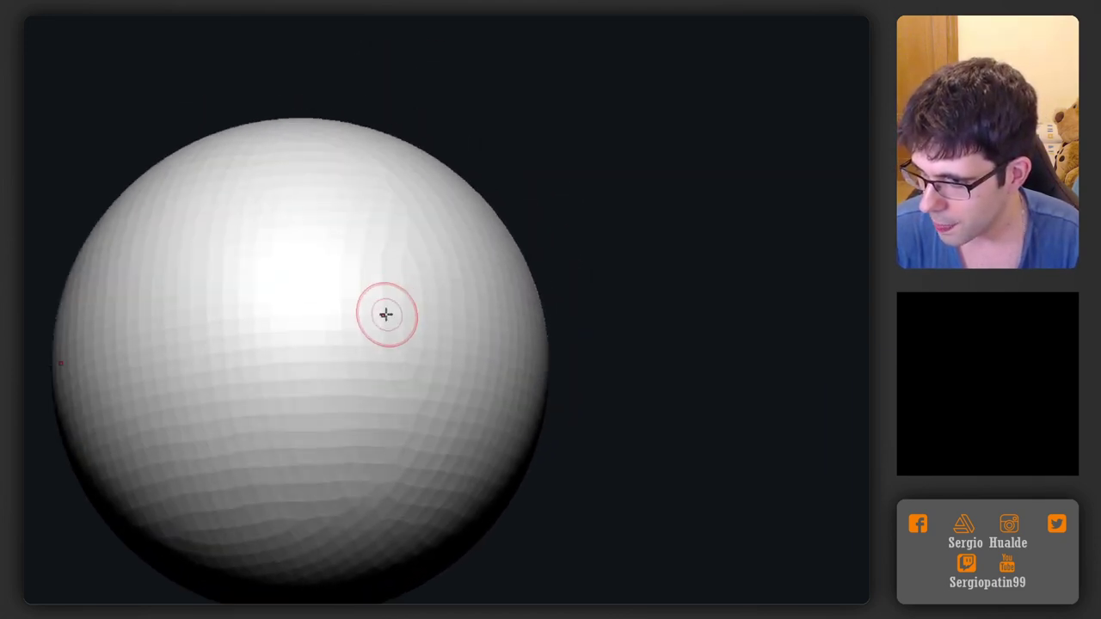
alt+right_drag(346, 335, 417, 317)
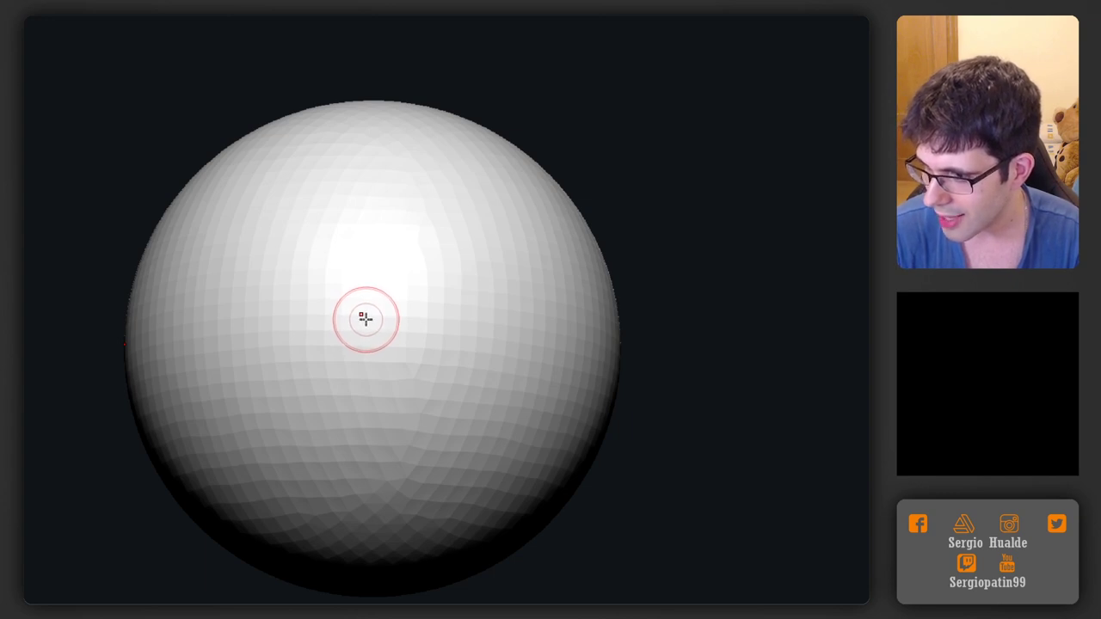
middle_drag(356, 310, 389, 341)
ctrl+right_drag(389, 341, 386, 267)
mouse_move(521, 294)
alt+right_down()
mouse_move(409, 320)
mouse_move(408, 292)
alt+right_up()
Turn off X symmetry, test a short stroke on the sphere's surface and undo that stroke
key(x)
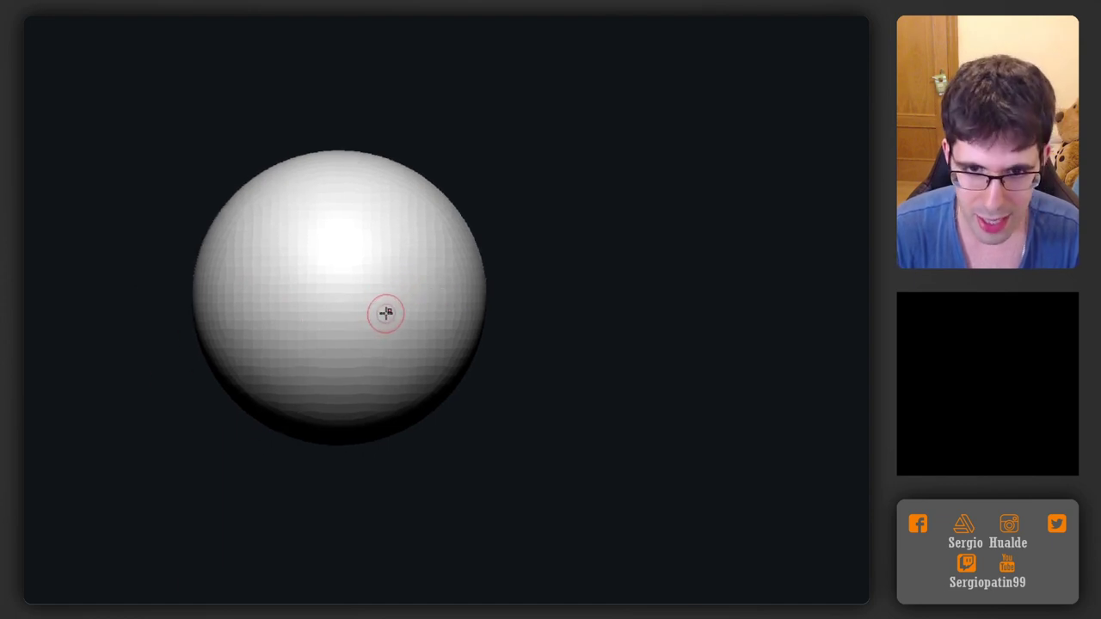
drag(396, 322, 418, 325)
key(ctrl+z)
Scale the sphere uniformly on all axes with the transform gizmo
key(w)
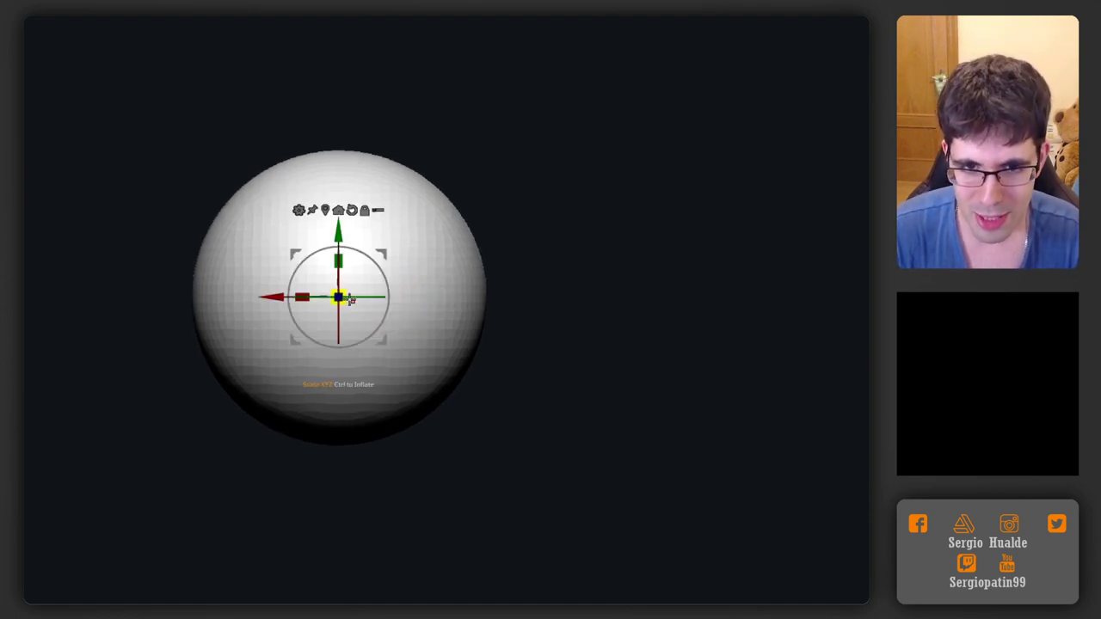
drag(346, 290, 289, 383)
alt+right_drag(344, 322, 465, 314)
ctrl+right_drag(439, 316, 422, 369)
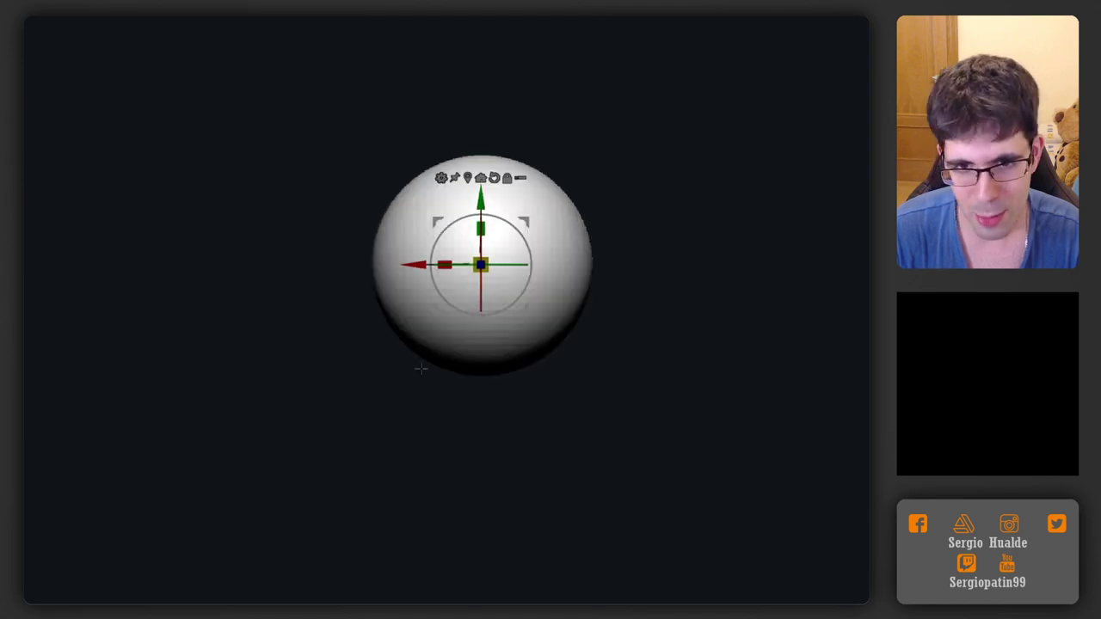
alt+right_drag(477, 335, 386, 337)
right_drag(512, 309, 496, 306)
Use a large brush to pull the sphere's underside down into a long, tapered leg with a rounded upper end
key(q)
key(s)
drag(398, 334, 430, 339)
ctrl+right_drag(416, 348, 415, 286)
right_drag(416, 387, 419, 311)
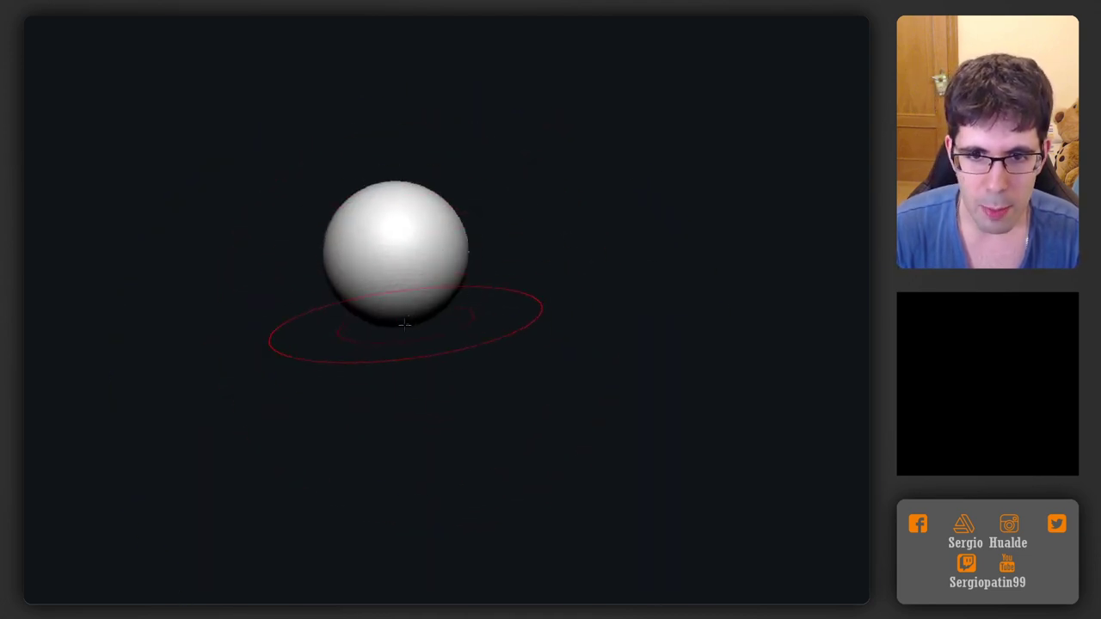
drag(402, 322, 409, 532)
drag(408, 433, 417, 595)
ctrl+right_drag(420, 519, 414, 373)
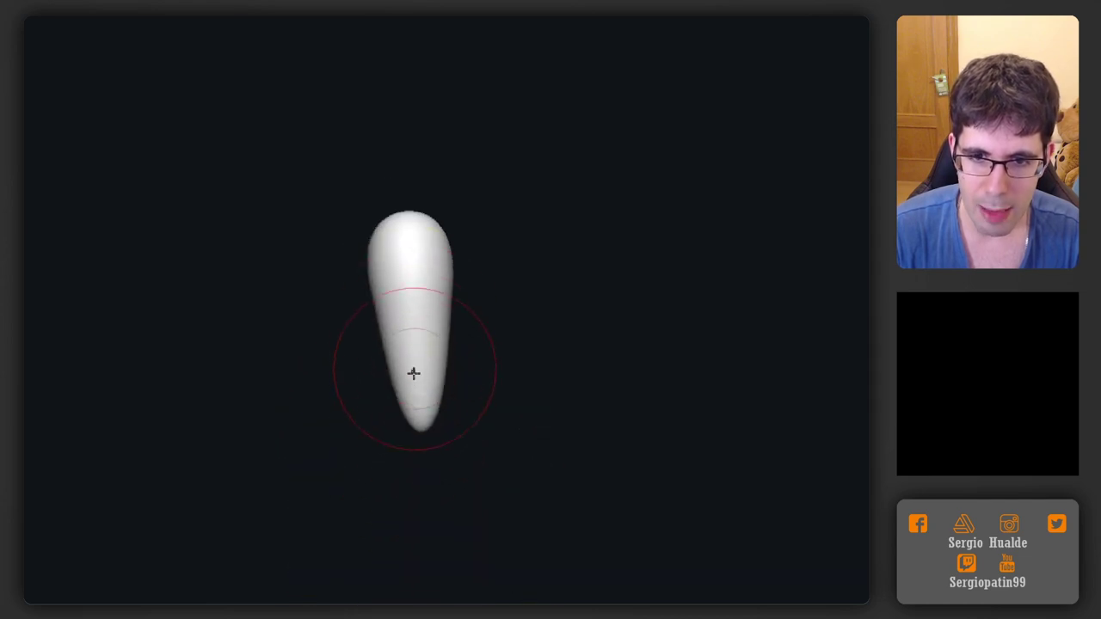
drag(420, 420, 412, 588)
right_drag(411, 588, 422, 405)
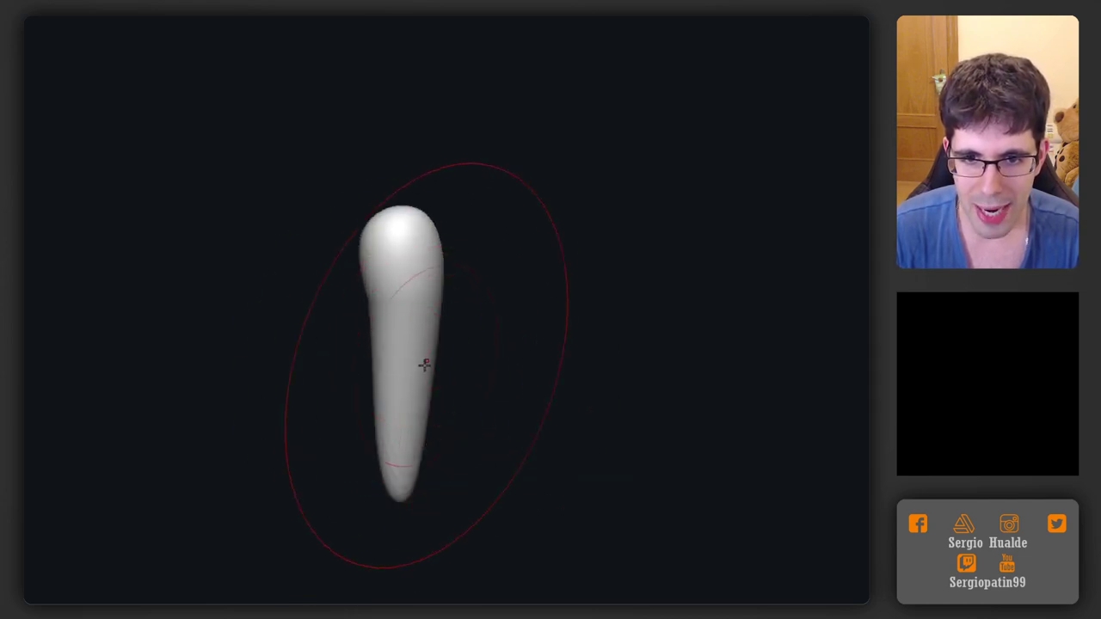
Adjust the leg's curvature from several sides and straighten its lower part below the rounded upper end
mouse_move(402, 351)
mouse_down()
mouse_move(376, 349)
mouse_move(386, 314)
mouse_up()
right_drag(385, 313, 408, 342)
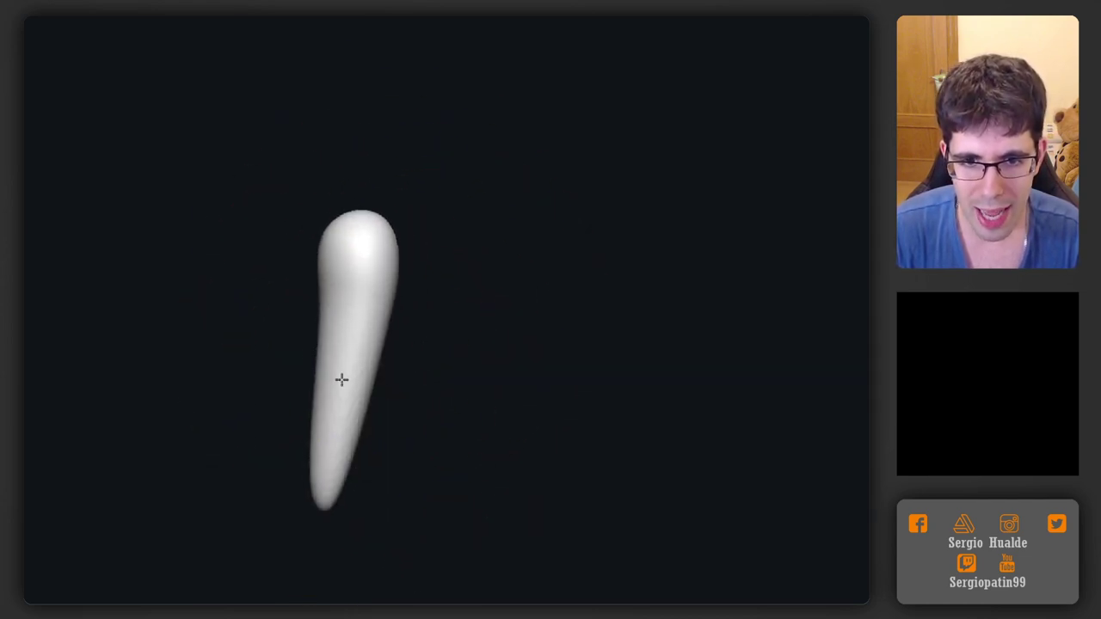
key(w)
drag(389, 293, 395, 288)
key(q)
mouse_move(374, 330)
mouse_down()
mouse_move(352, 343)
mouse_move(347, 331)
mouse_up()
drag(358, 447, 349, 453)
drag(357, 510, 351, 543)
right_drag(403, 495, 449, 480)
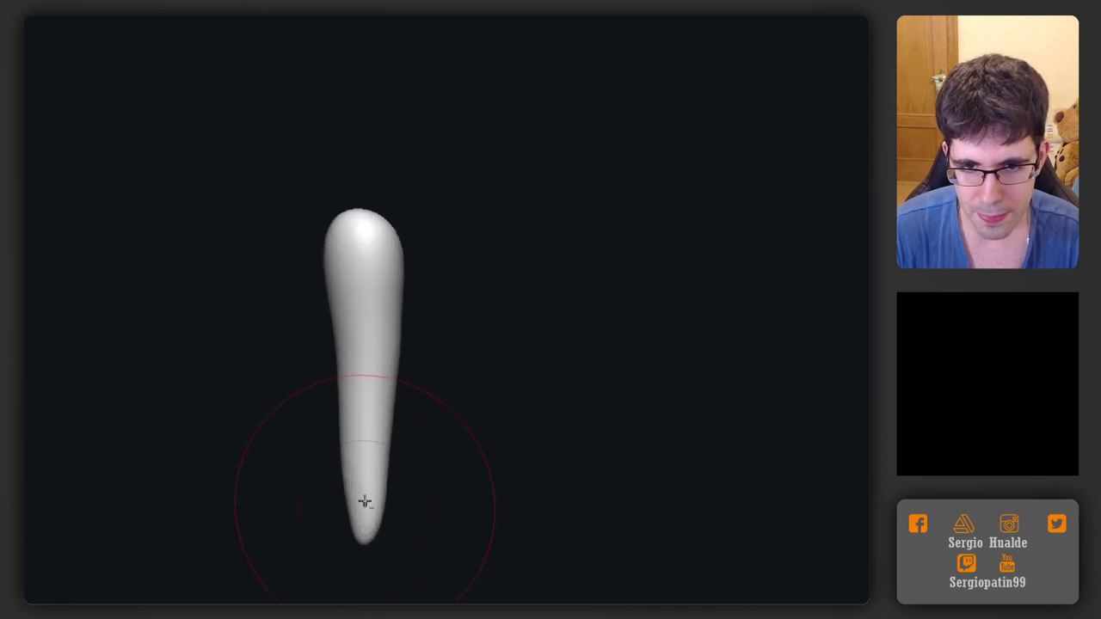
Lengthen the lower leg downward and bend its tip slightly to one side
alt+right_drag(367, 495, 386, 363)
drag(385, 396, 377, 512)
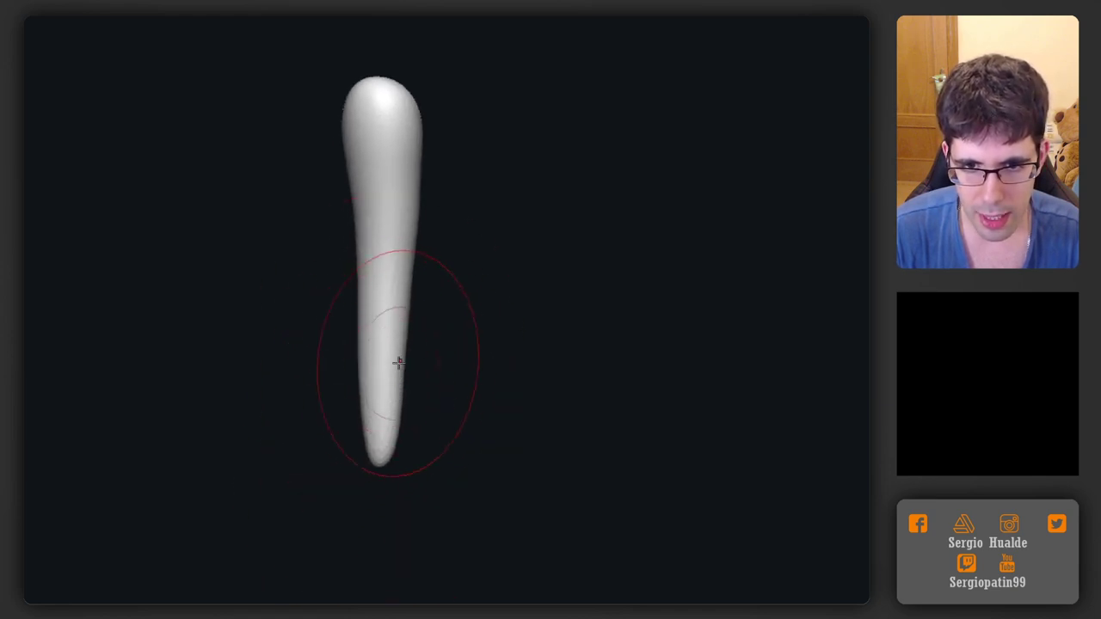
drag(393, 375, 405, 371)
drag(390, 457, 365, 471)
Mask the whole leg except for its lowest tip
key(s)
key(s)
mouse_move(381, 506)
right_down()
mouse_move(373, 432)
mouse_move(329, 437)
right_up()
ctrl+drag(327, 421, 391, 506)
ctrl+click(419, 508)
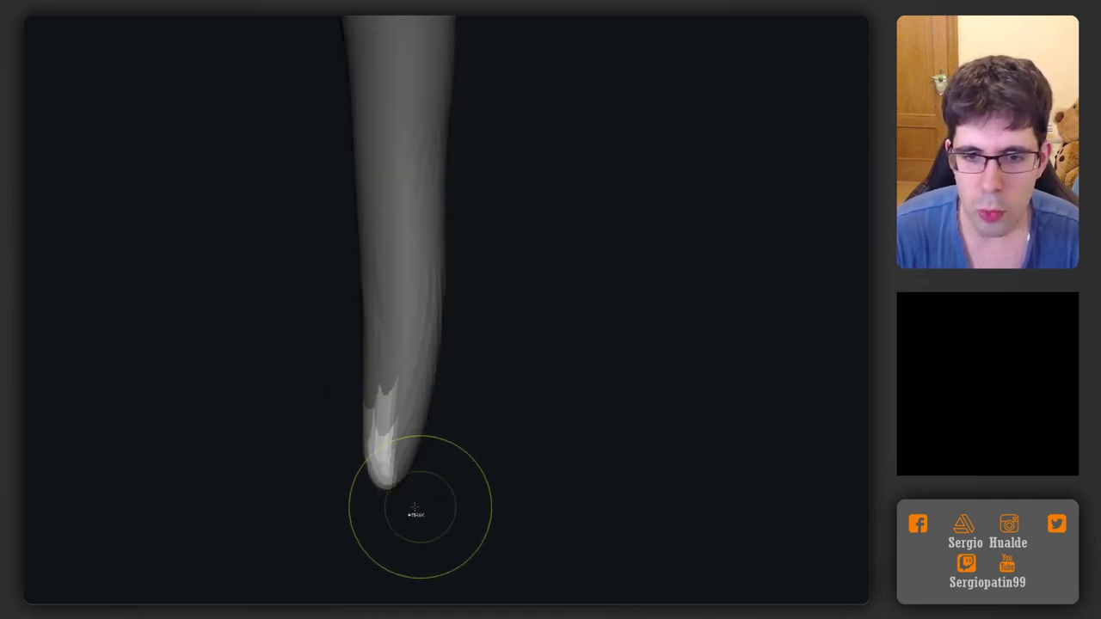
ctrl+right_drag(418, 507, 405, 428)
Pull the unmasked leg tip forward with the gizmo to form a rough foot
key(w)
click(412, 356)
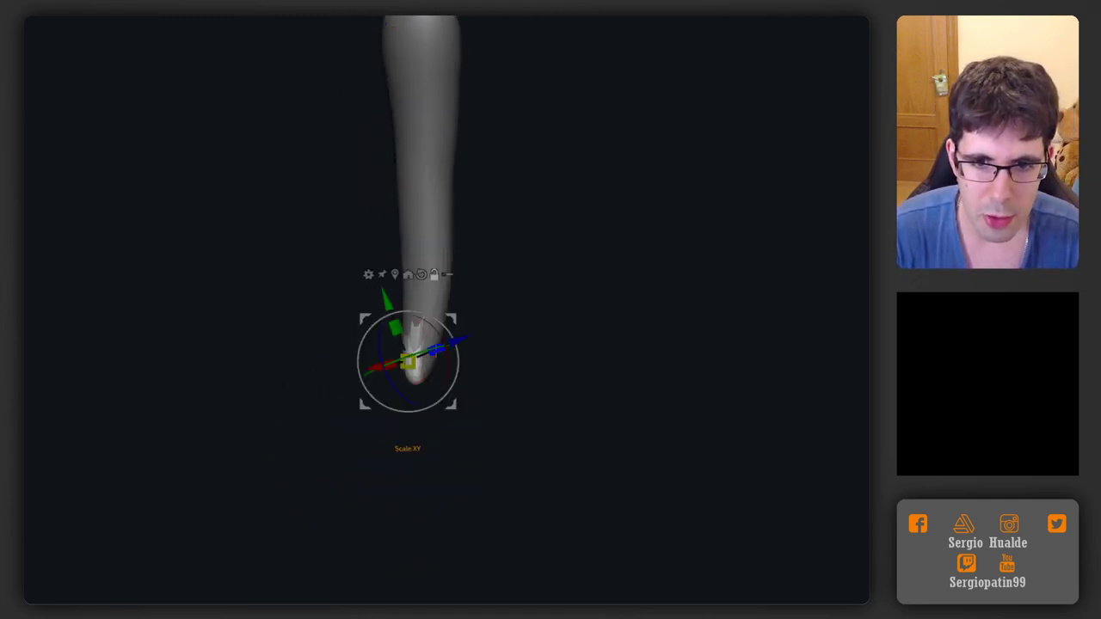
drag(357, 394, 406, 315)
key(q)
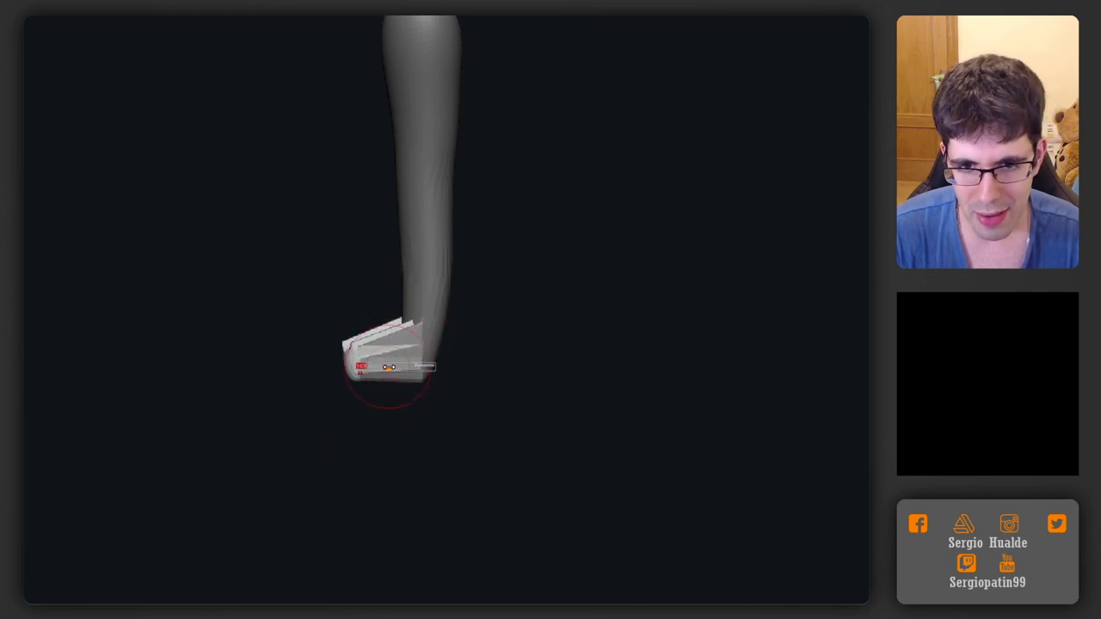
Clear the mask and subdivide and smooth the foot's jagged, stretched faces into a clean shape
right_drag(368, 384, 422, 394)
mouse_move(357, 361)
right_down()
mouse_move(422, 363)
mouse_move(404, 378)
right_up()
key(d)
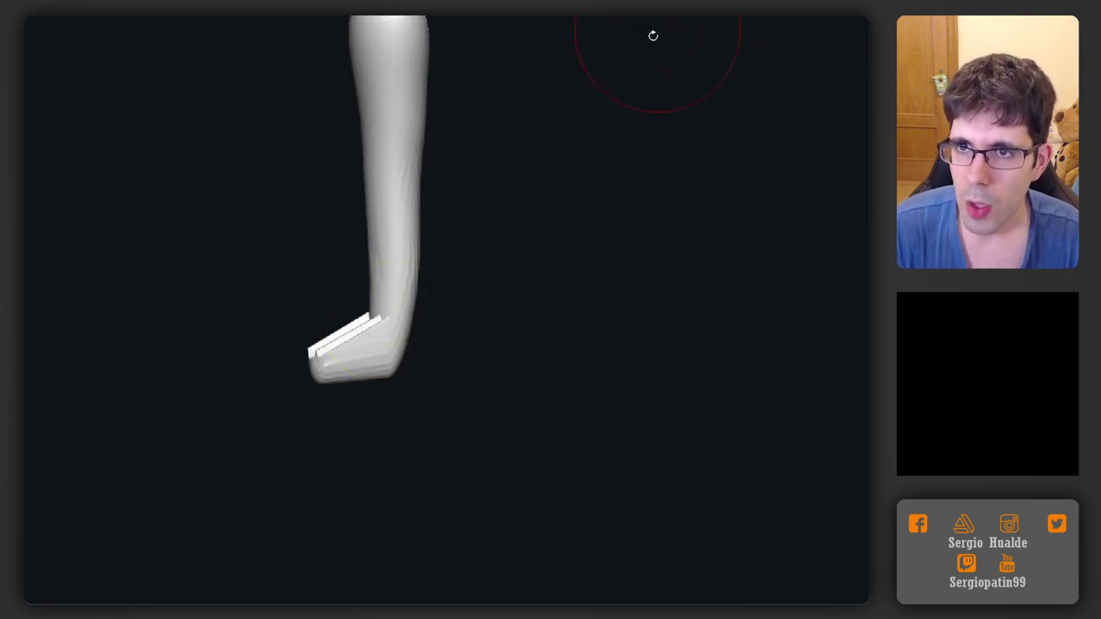
key(ctrl+d)
shift+drag(325, 361, 334, 330)
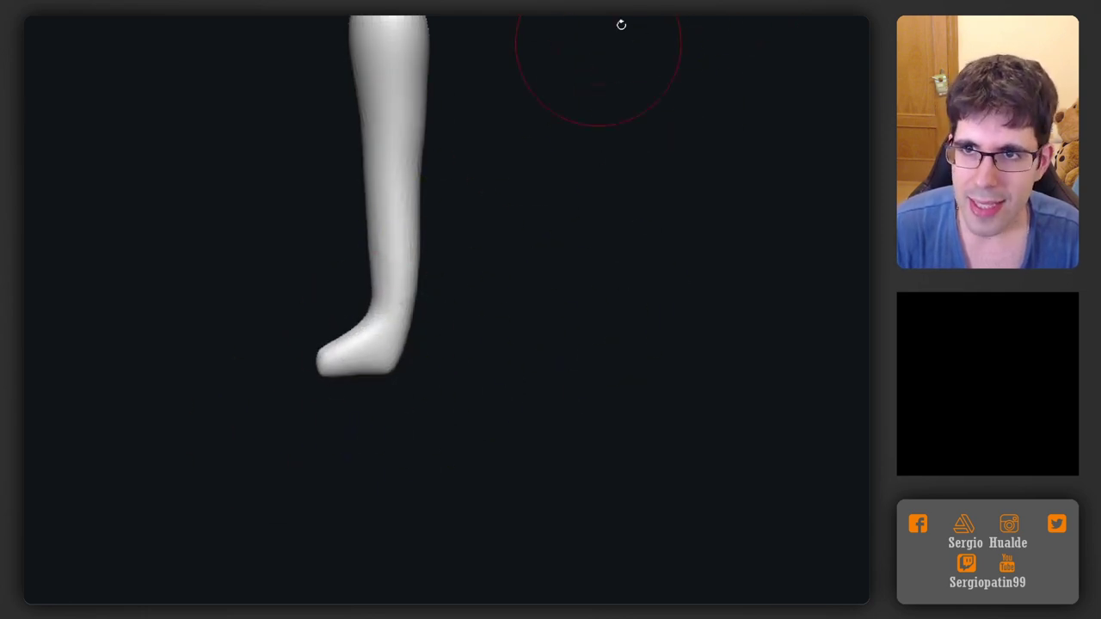
Reduce the brush size and push in the front of the ankle to define the instep
right_drag(479, 282, 481, 293)
key(s)
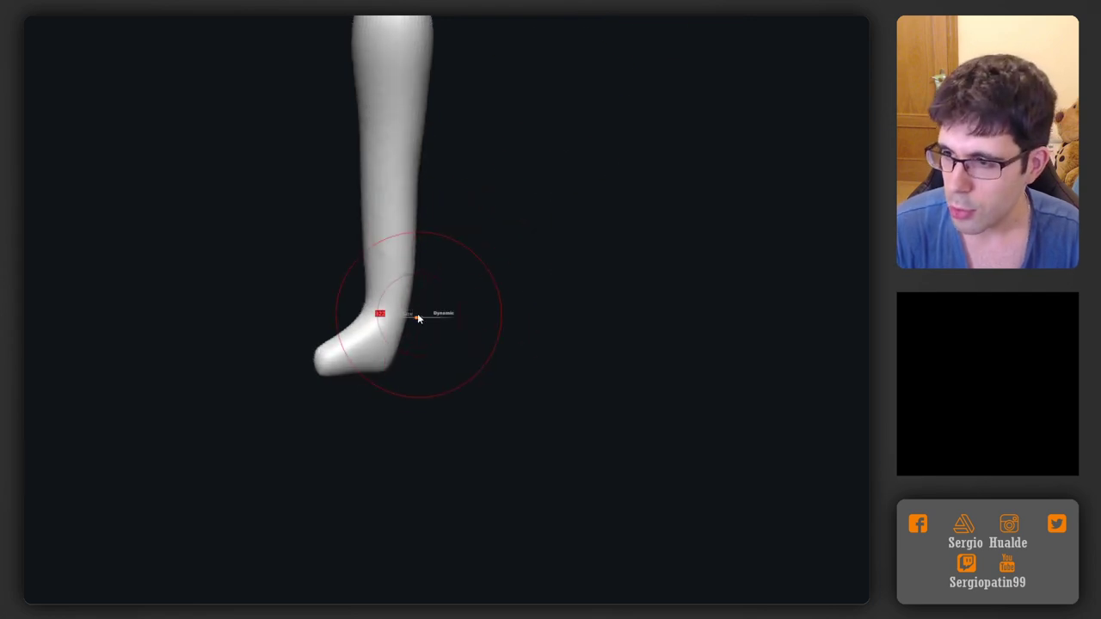
drag(418, 317, 376, 330)
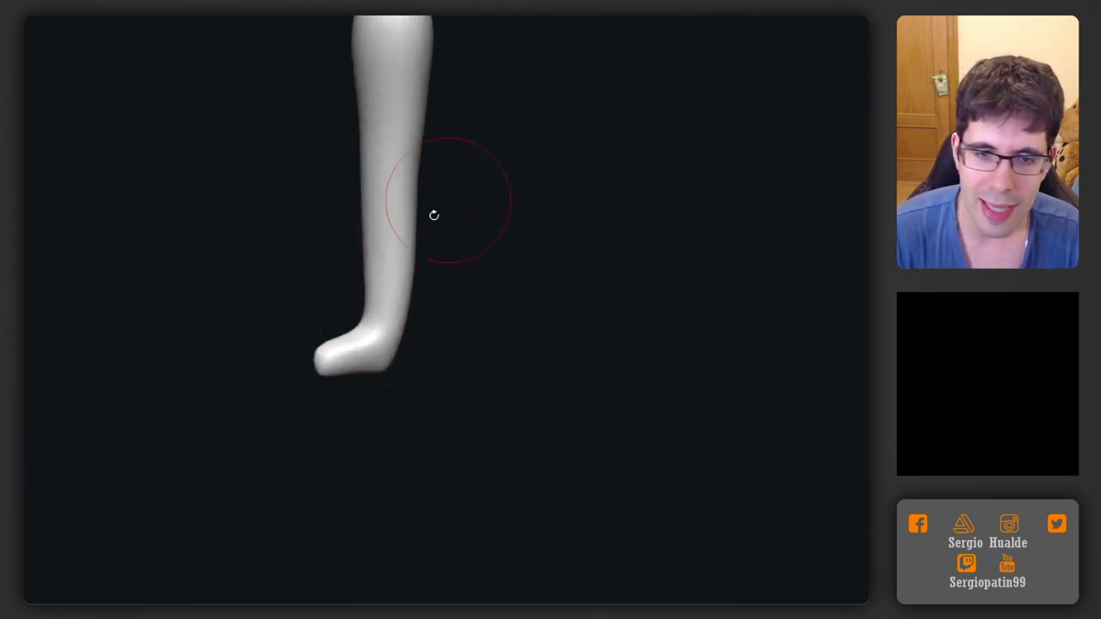
mouse_move(447, 258)
right_down()
mouse_move(472, 325)
mouse_move(423, 327)
mouse_move(427, 181)
mouse_move(442, 282)
right_up()
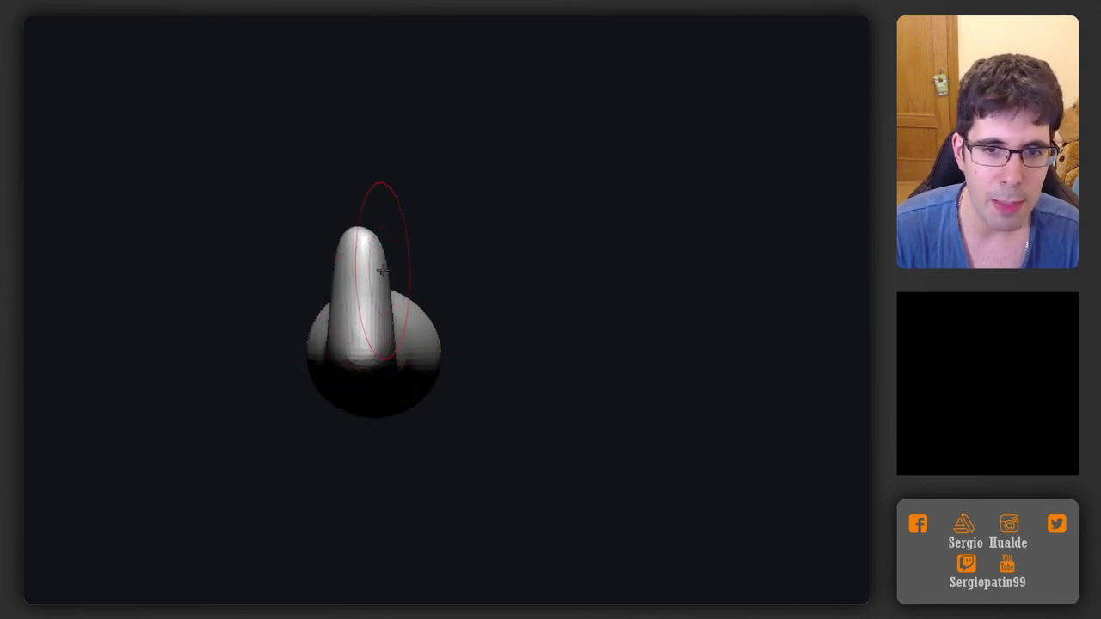
Widen the foot on both sides from below and reshape its toe end
drag(384, 269, 416, 270)
drag(348, 268, 315, 262)
mouse_move(379, 308)
right_down()
mouse_move(344, 300)
mouse_move(366, 253)
mouse_move(364, 192)
mouse_move(388, 231)
right_up()
drag(364, 217, 396, 260)
right_drag(404, 344, 338, 258)
mouse_move(393, 339)
right_down()
mouse_move(467, 312)
mouse_move(413, 338)
mouse_move(460, 364)
right_up()
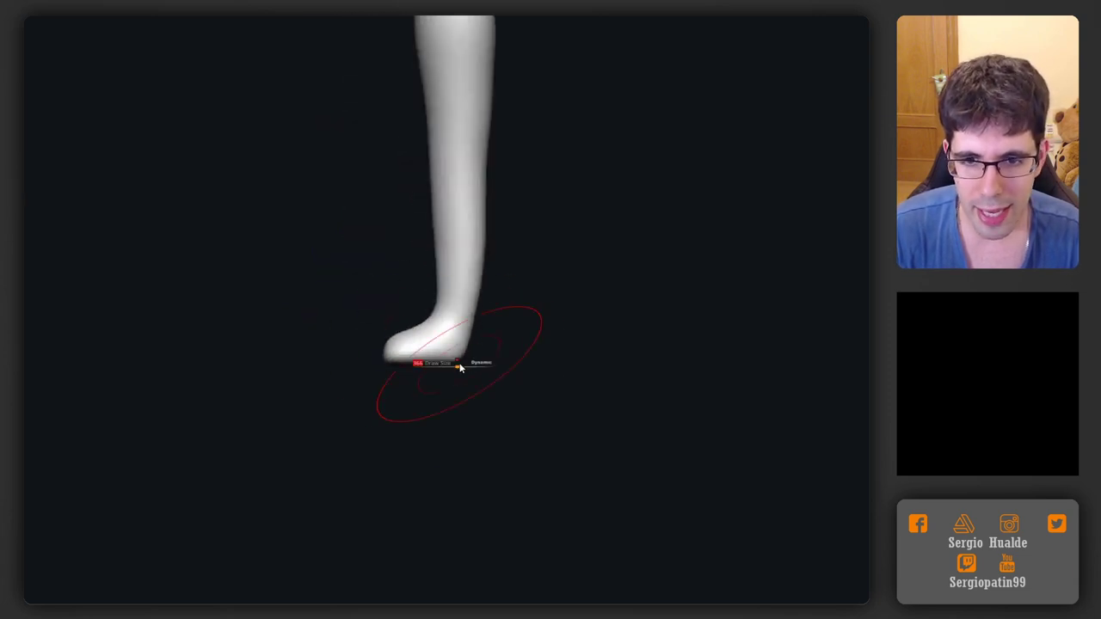
Pull the heel backward and refine the bend at the front of the ankle
drag(458, 358, 471, 364)
drag(447, 327, 442, 324)
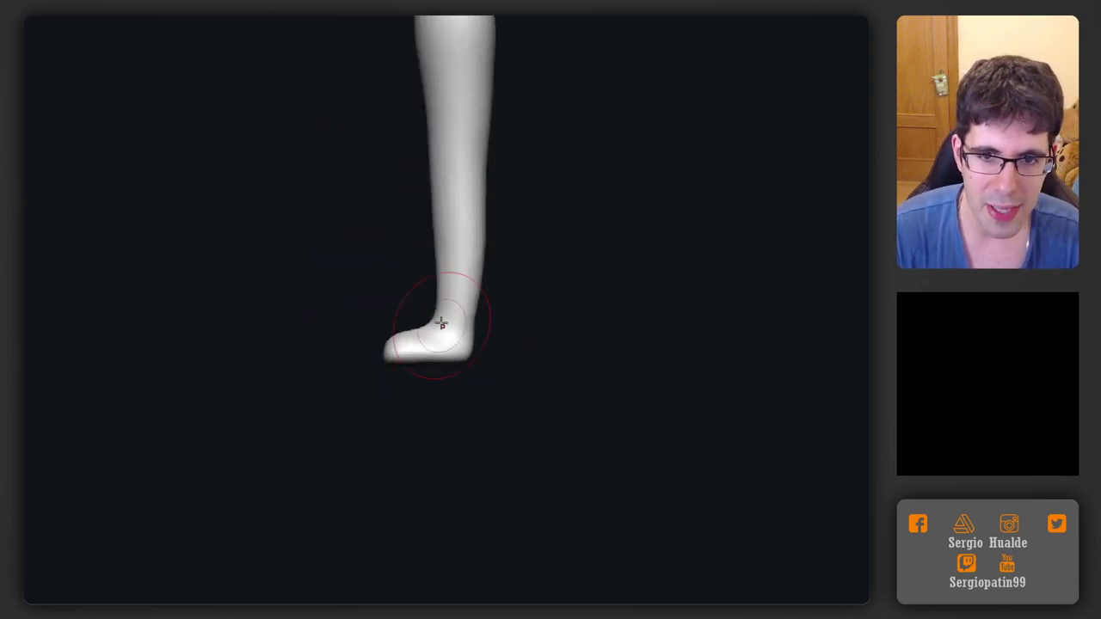
mouse_move(442, 344)
right_down()
mouse_move(458, 360)
mouse_move(405, 320)
mouse_move(432, 358)
mouse_move(384, 344)
mouse_move(407, 368)
mouse_move(360, 362)
mouse_move(398, 326)
mouse_move(406, 293)
mouse_move(505, 313)
right_up()
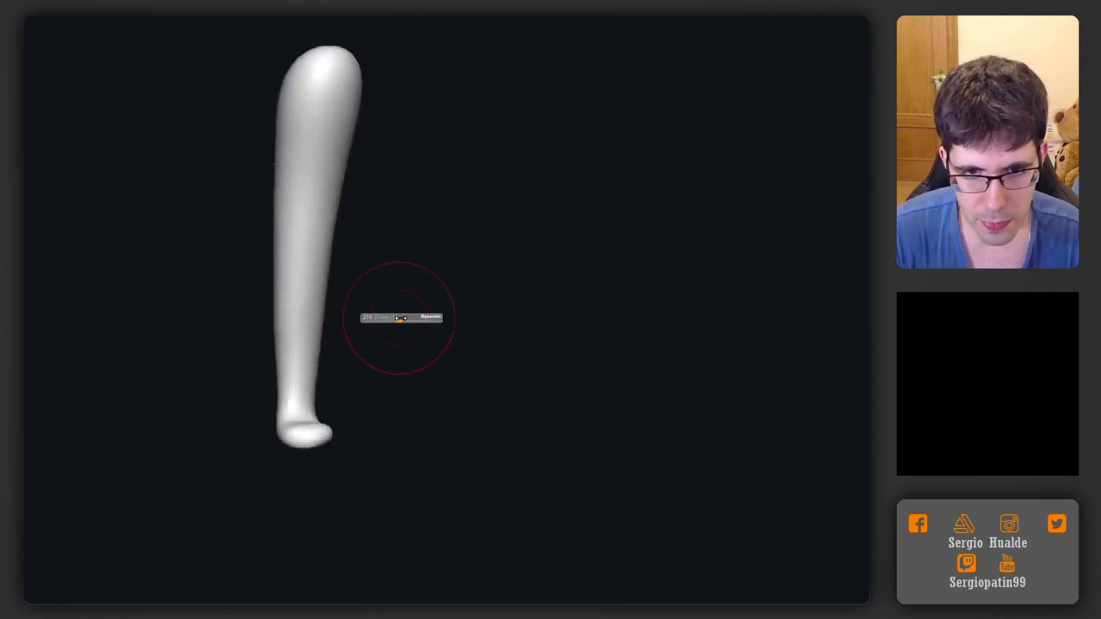
Pull the toe end and the heel of the foot downward into long points
mouse_move(374, 324)
alt+right_down()
mouse_move(444, 353)
mouse_move(378, 334)
mouse_move(342, 305)
mouse_move(386, 336)
mouse_move(450, 329)
alt+right_up()
click(331, 299)
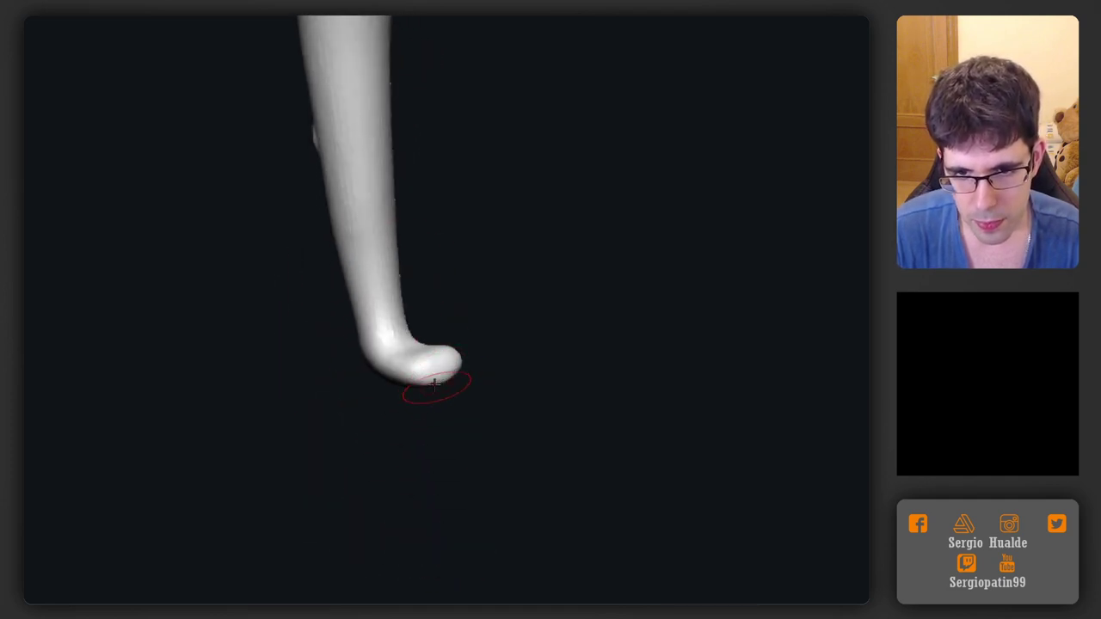
drag(437, 381, 463, 461)
right_drag(465, 463, 469, 384)
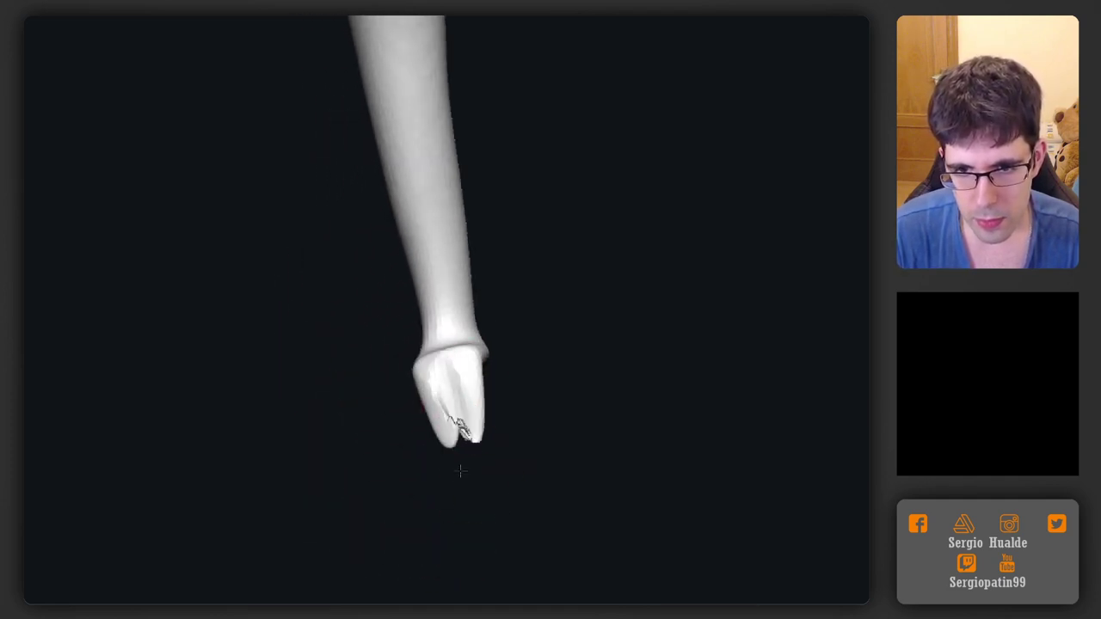
right_drag(457, 467, 495, 376)
mouse_move(491, 365)
mouse_down()
mouse_move(510, 434)
mouse_move(497, 448)
mouse_up()
ctrl+right_drag(542, 405, 516, 334)
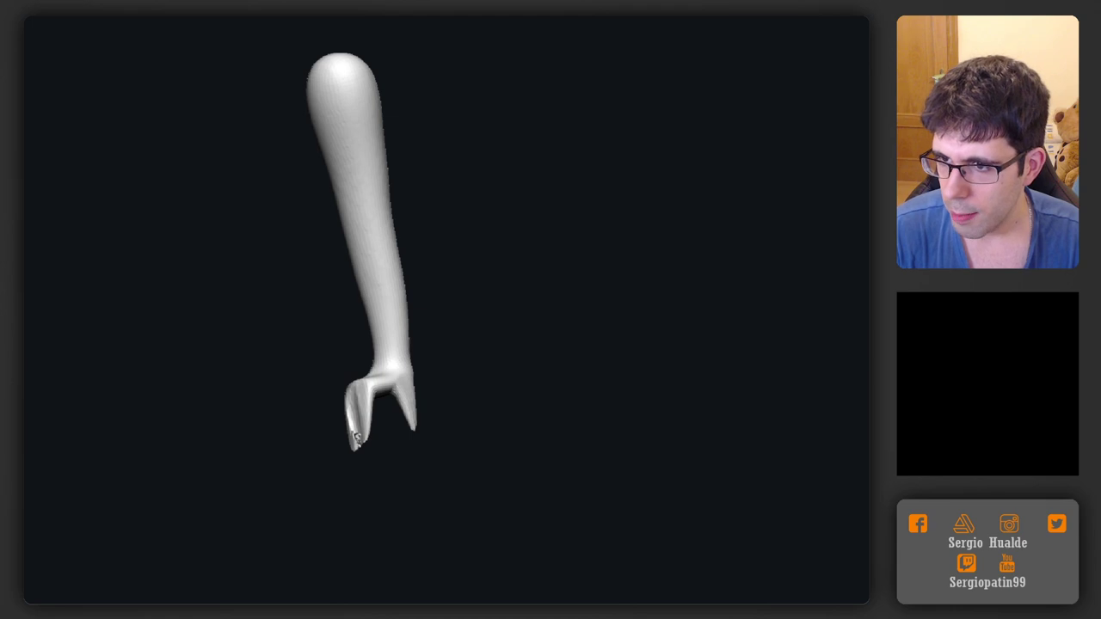
Add a cube to the scene and move it down below the leg, beside the foot
click(763, 260)
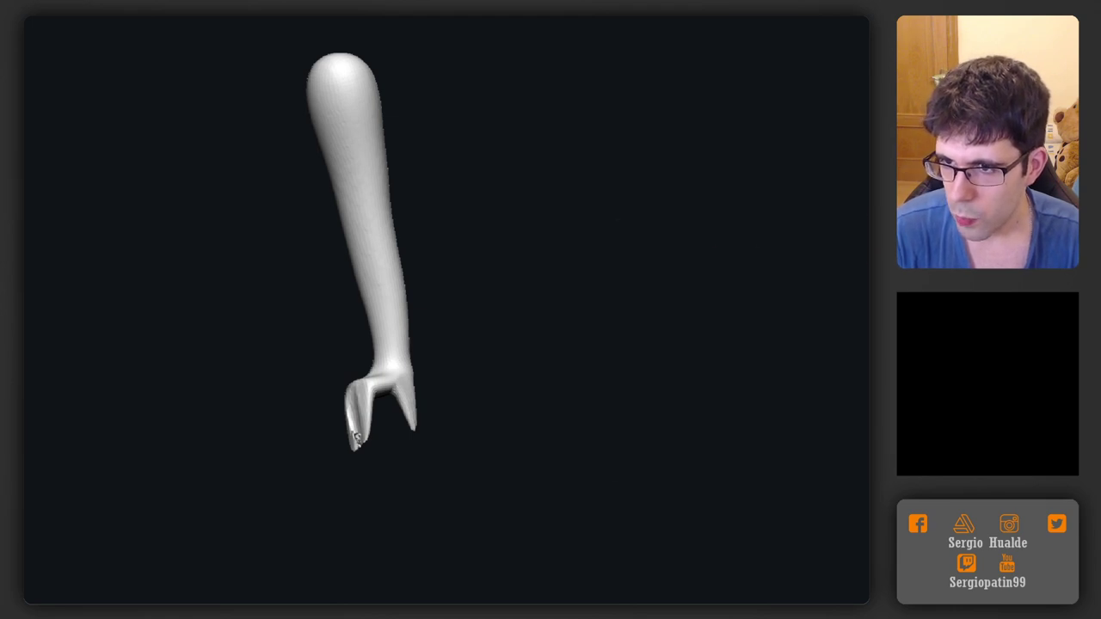
click(693, 291)
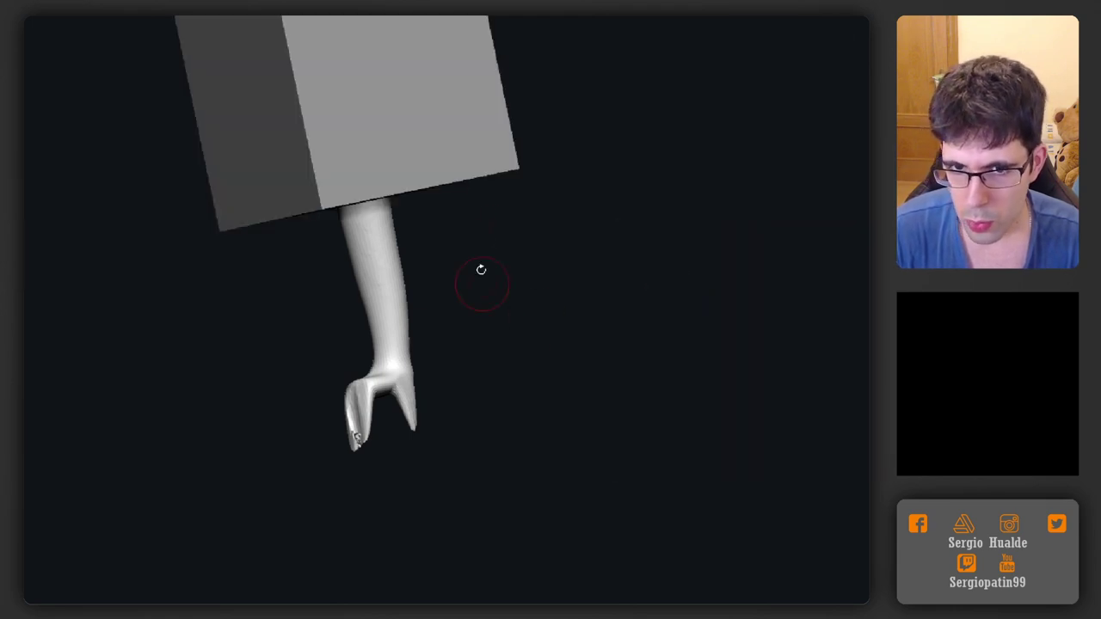
drag(481, 270, 373, 299)
drag(368, 358, 364, 366)
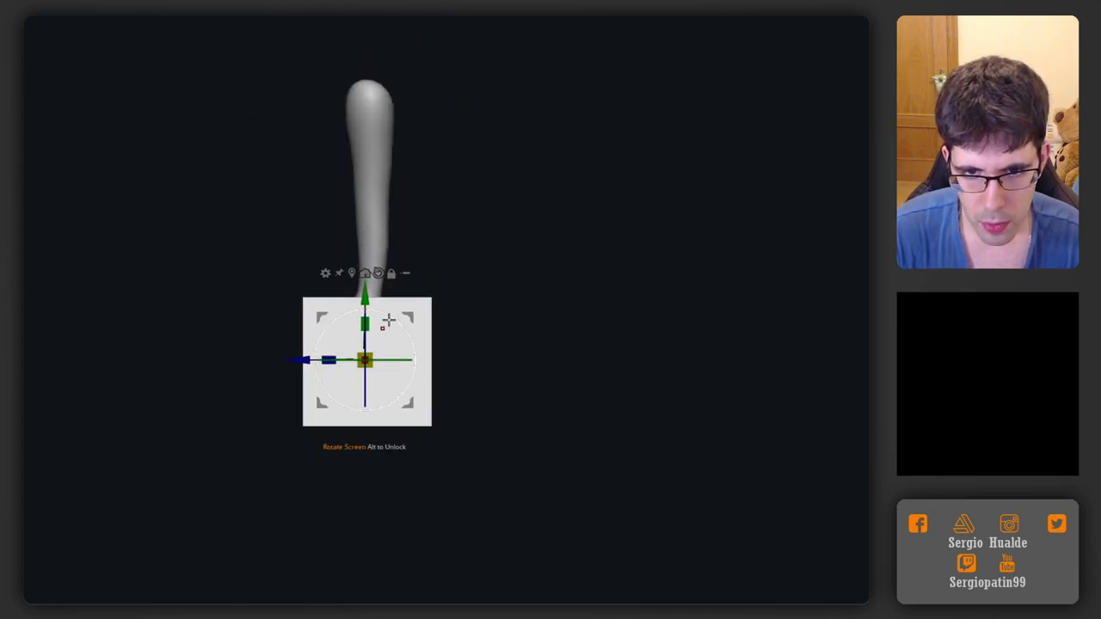
drag(389, 320, 462, 330)
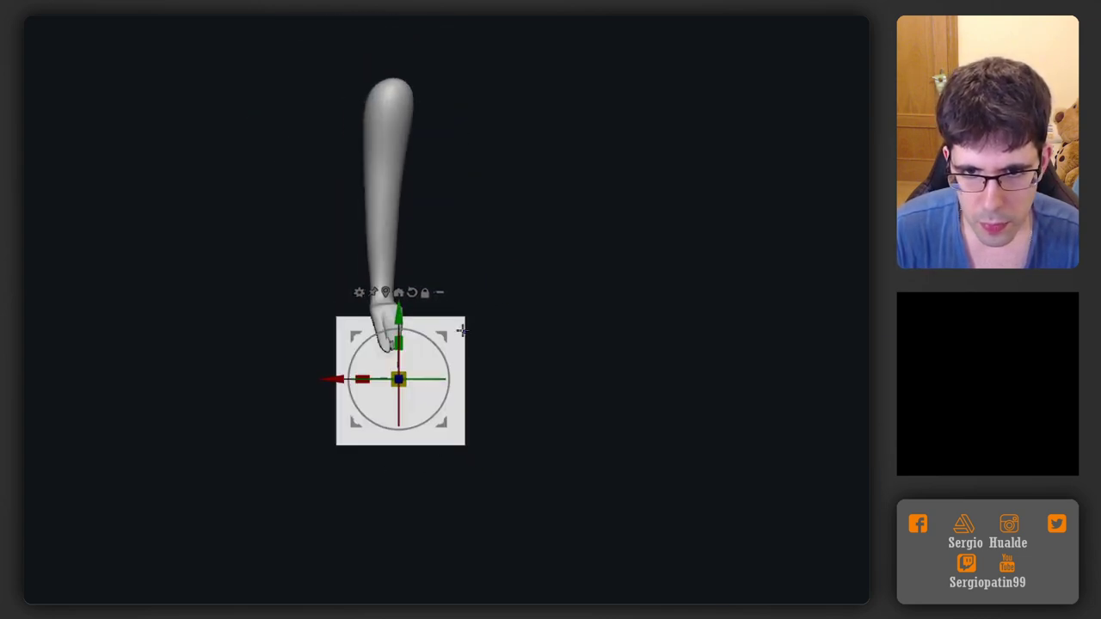
drag(333, 381, 270, 383)
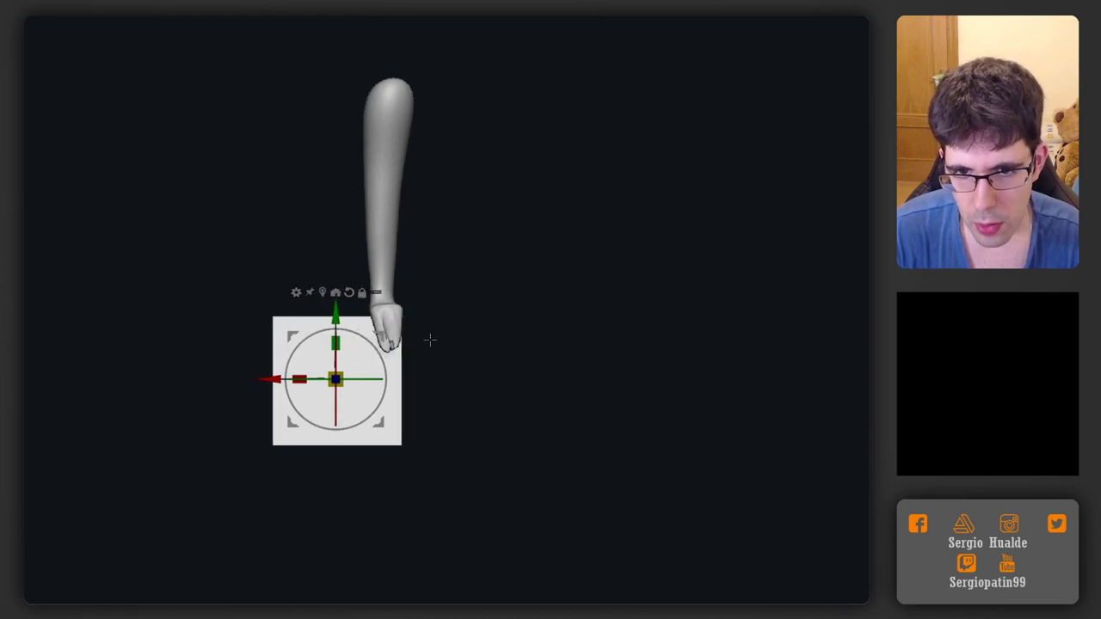
drag(430, 340, 375, 293)
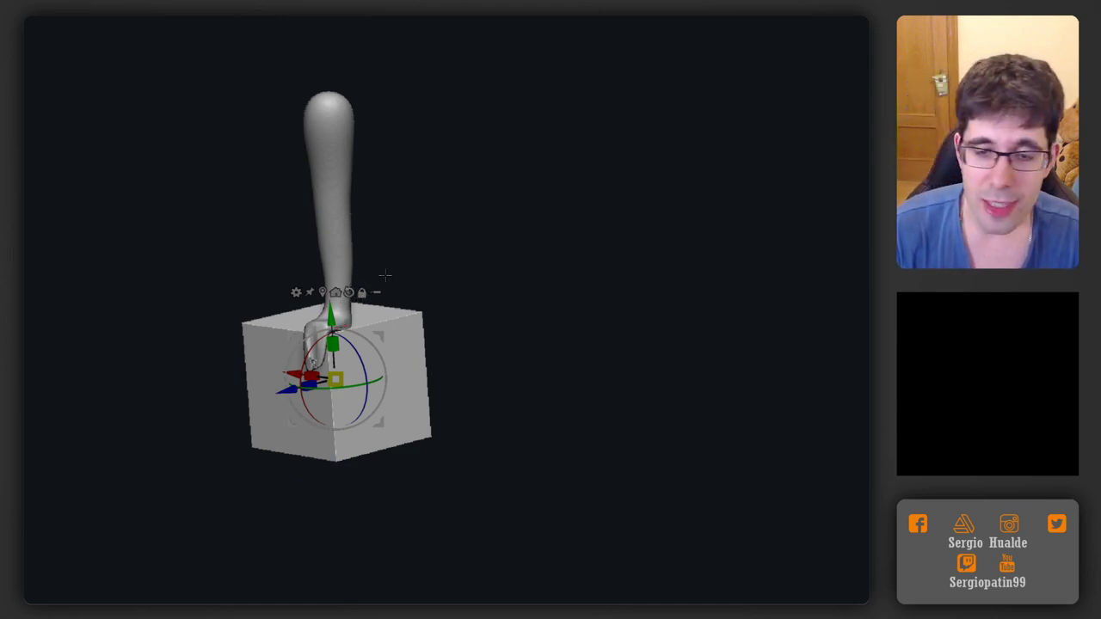
Move the cube sideways so it sits beneath the foot and enlarge it into a wider base
drag(421, 280, 450, 295)
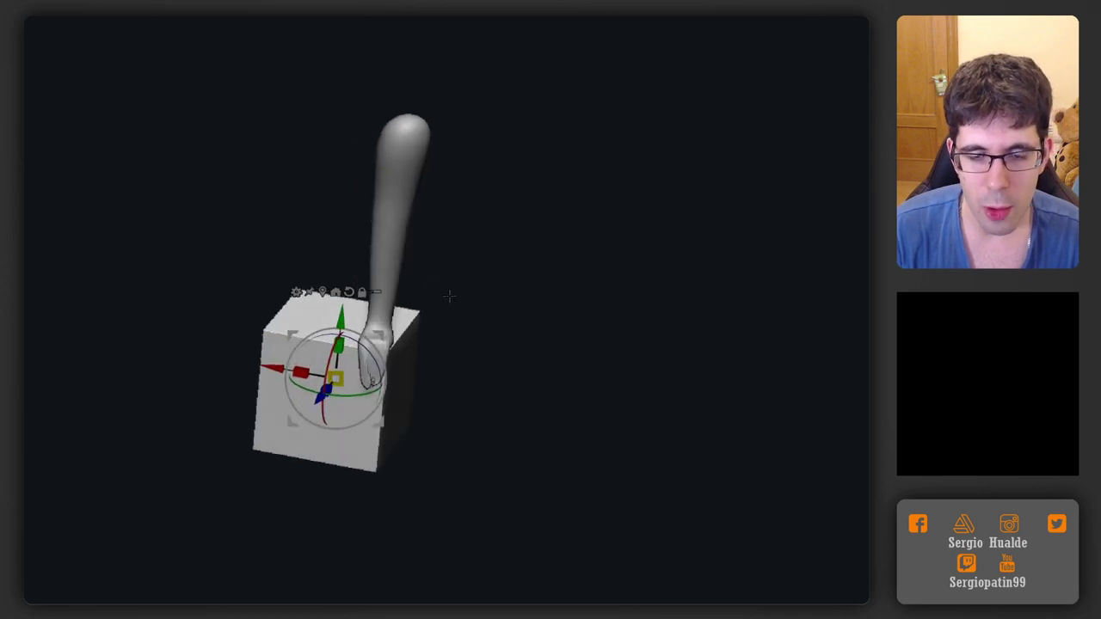
ctrl+right_drag(389, 309, 391, 367)
key(q)
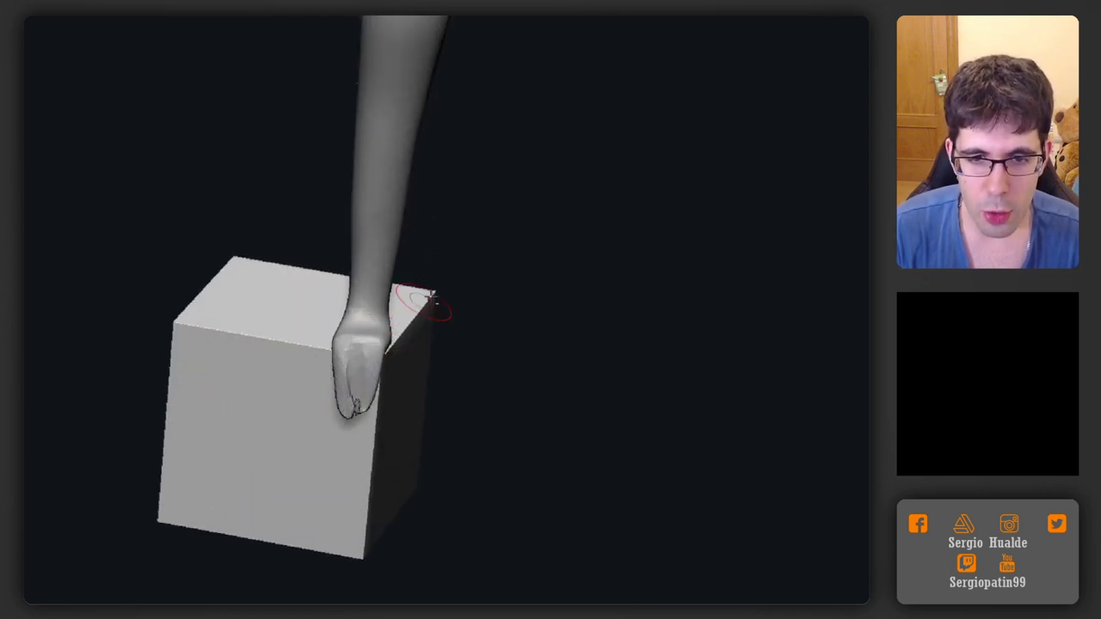
drag(427, 296, 393, 321)
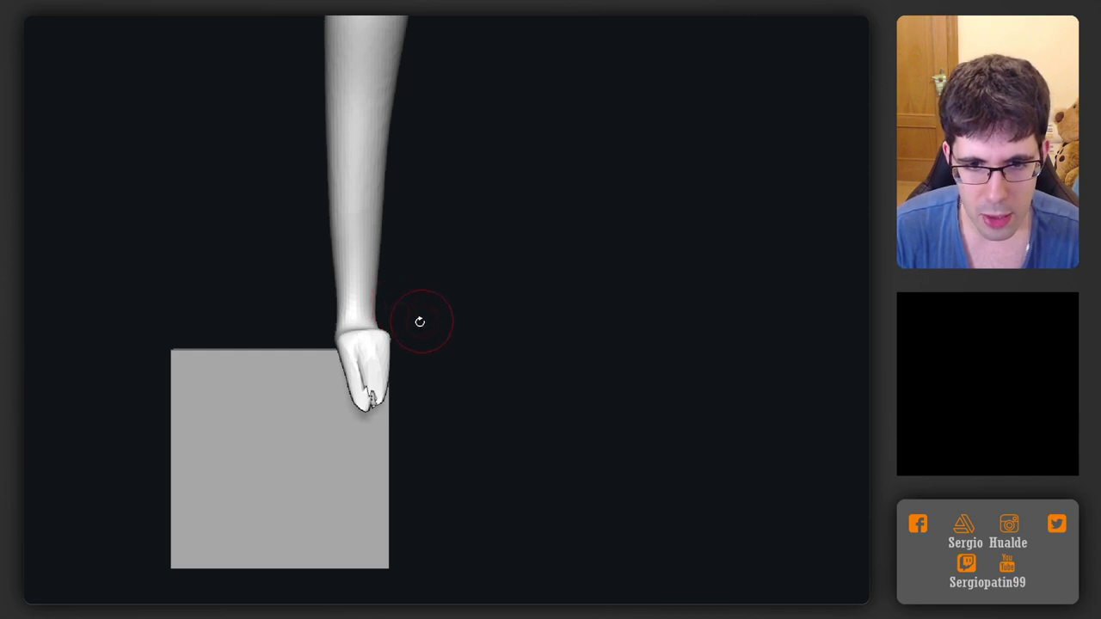
key(w)
click(305, 400)
drag(216, 454, 297, 458)
drag(483, 375, 447, 371)
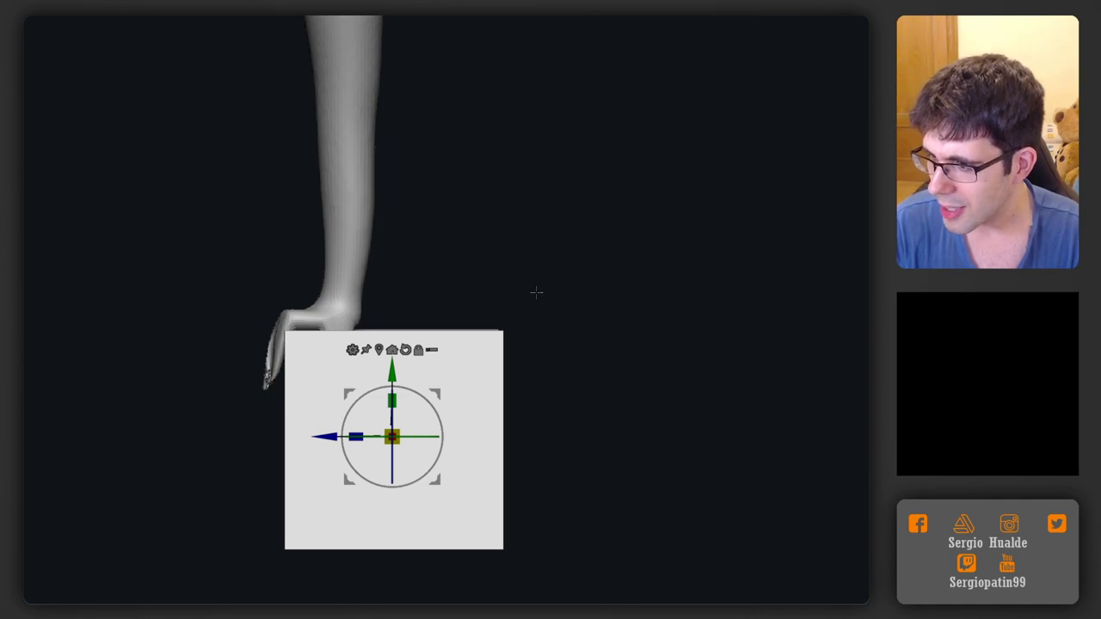
shift+drag(522, 287, 382, 307)
Make the leg active and mask it above the ankle with a softened edge, leaving the foot unmasked
key(q)
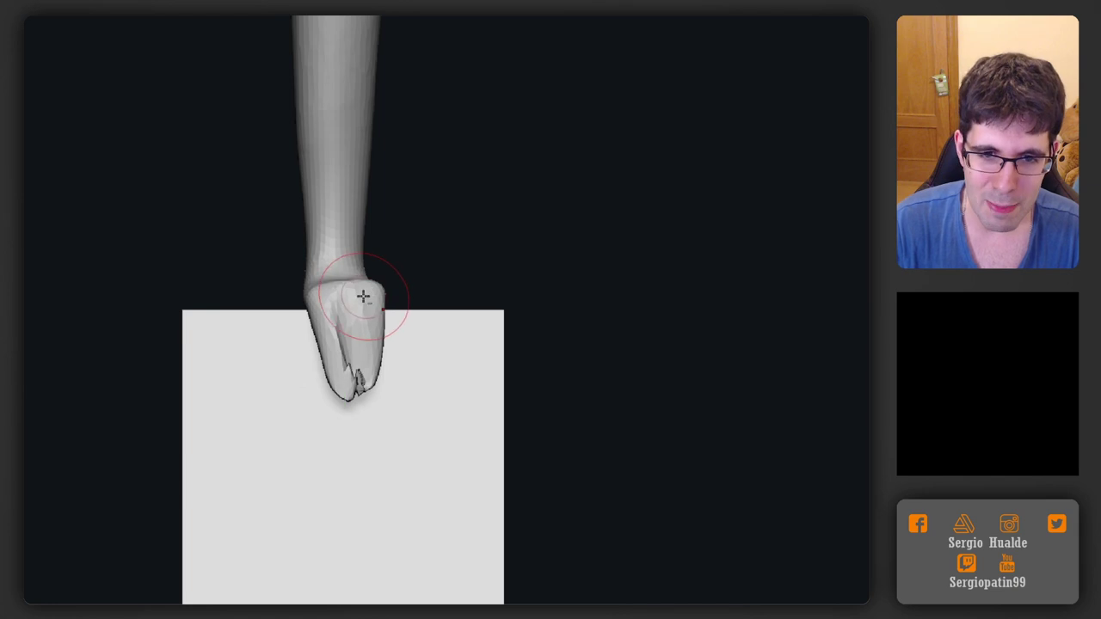
alt+click(353, 305)
alt+drag(428, 249, 223, 542)
ctrl+click(353, 365)
ctrl+click(363, 351)
ctrl+click(401, 336)
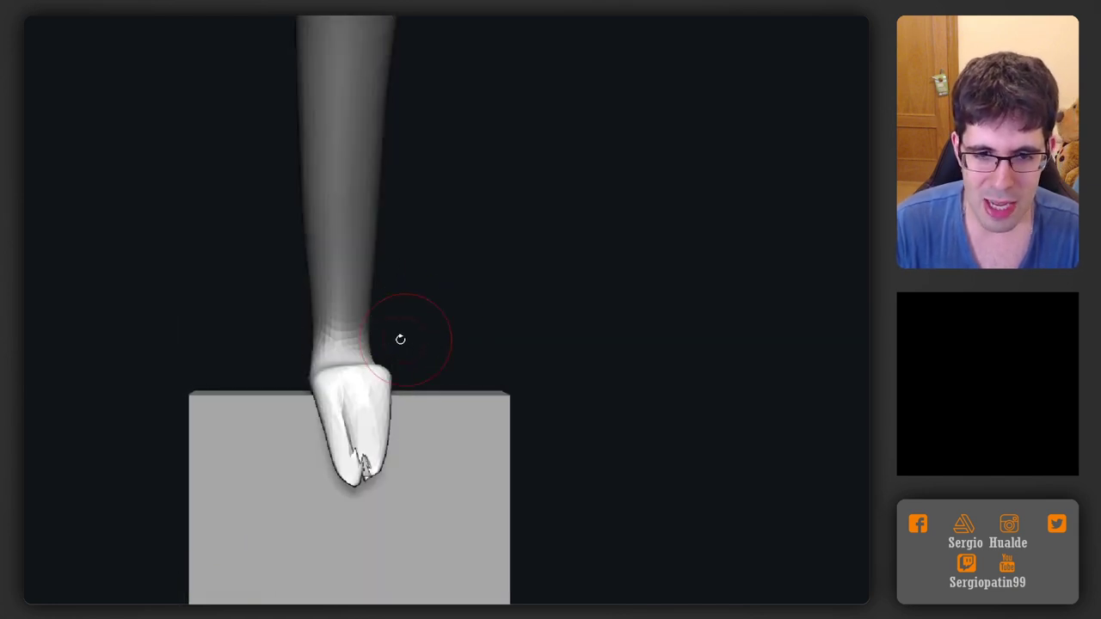
Place the transform gizmo at the ankle, rotate the unmasked foot slightly, and clear the mask
key(w)
alt+click(371, 283)
alt+drag(401, 324, 387, 299)
mouse_move(455, 296)
shift+mouse_down()
mouse_move(397, 299)
mouse_move(506, 298)
mouse_move(506, 314)
mouse_move(464, 334)
shift+mouse_up()
key(q)
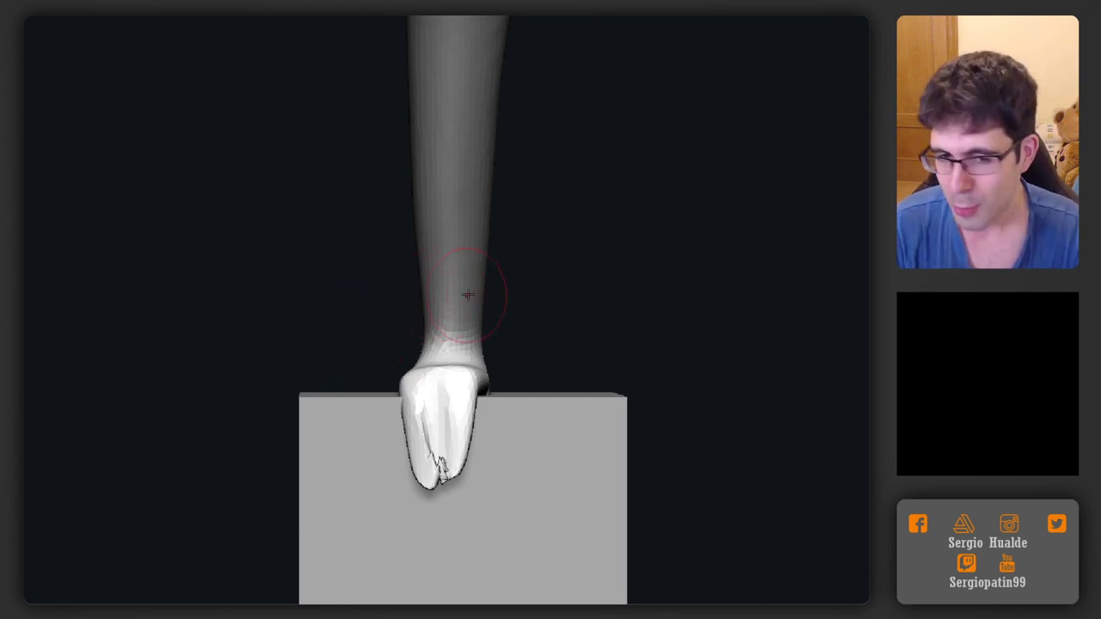
drag(535, 300, 563, 274)
drag(593, 276, 525, 288)
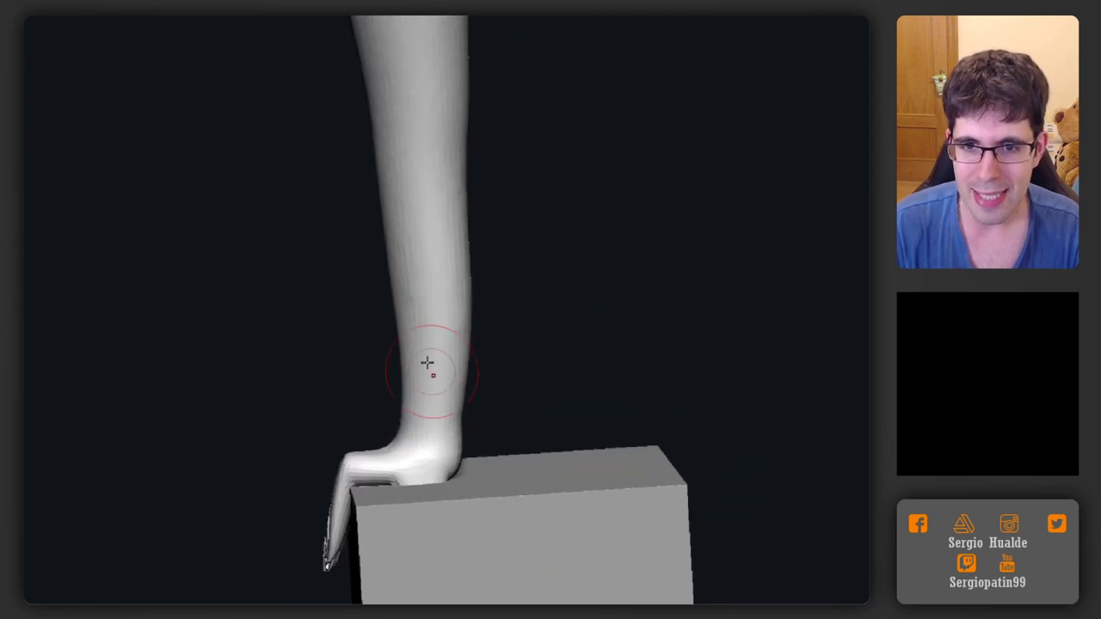
Adjust the brush size and push the leg's profile at mid-height from the side to suggest a bent knee
shift+right_drag(427, 364, 434, 344)
alt+right_drag(440, 228, 413, 317)
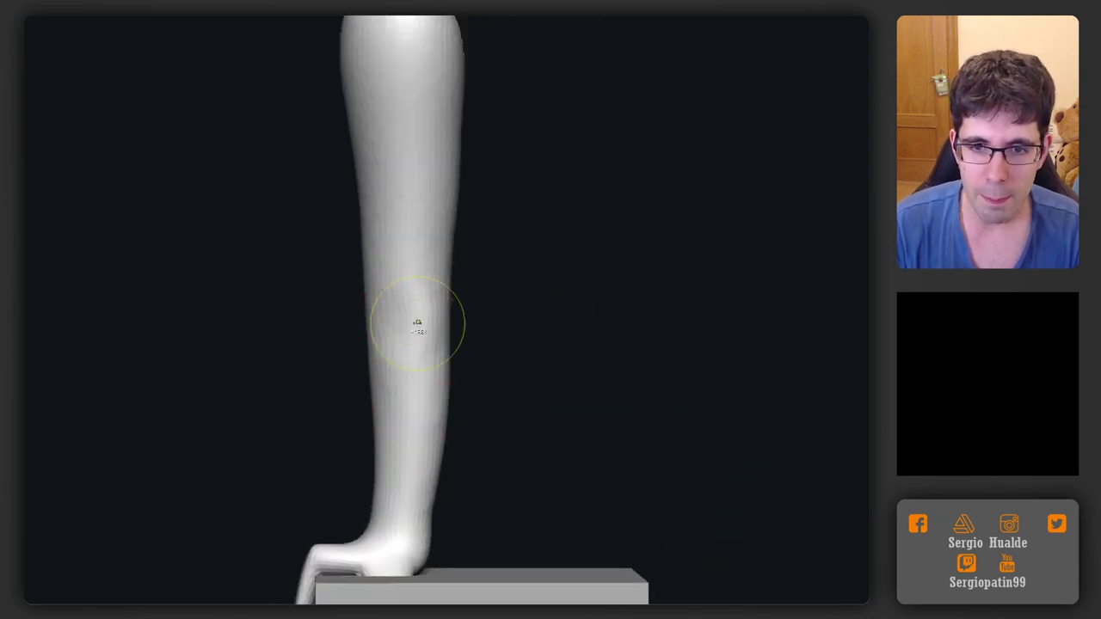
key(s)
drag(417, 327, 427, 327)
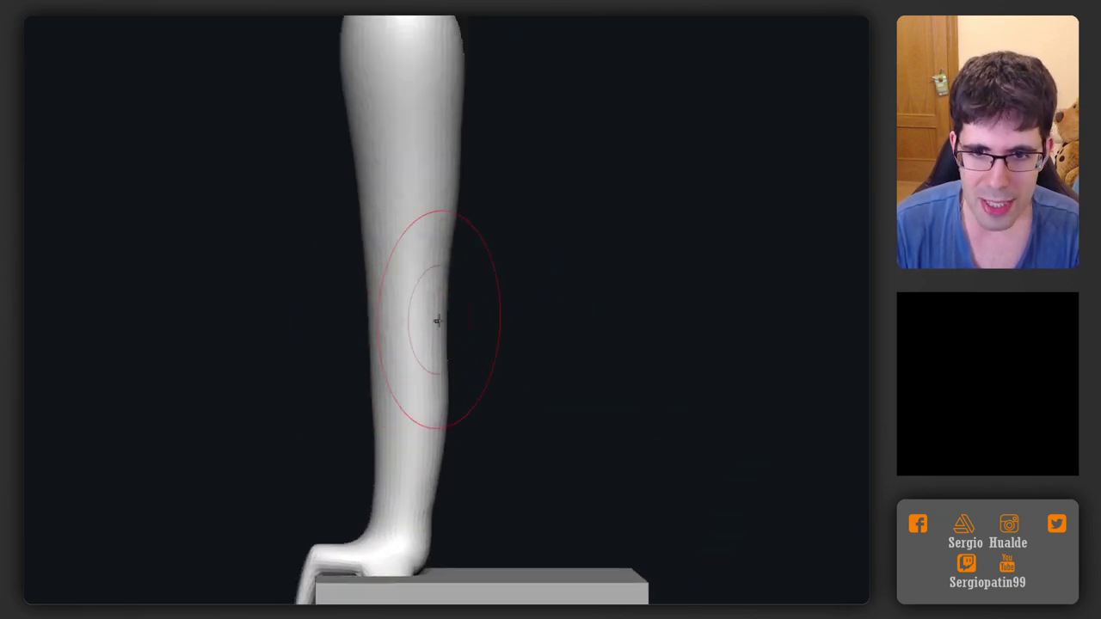
key(s)
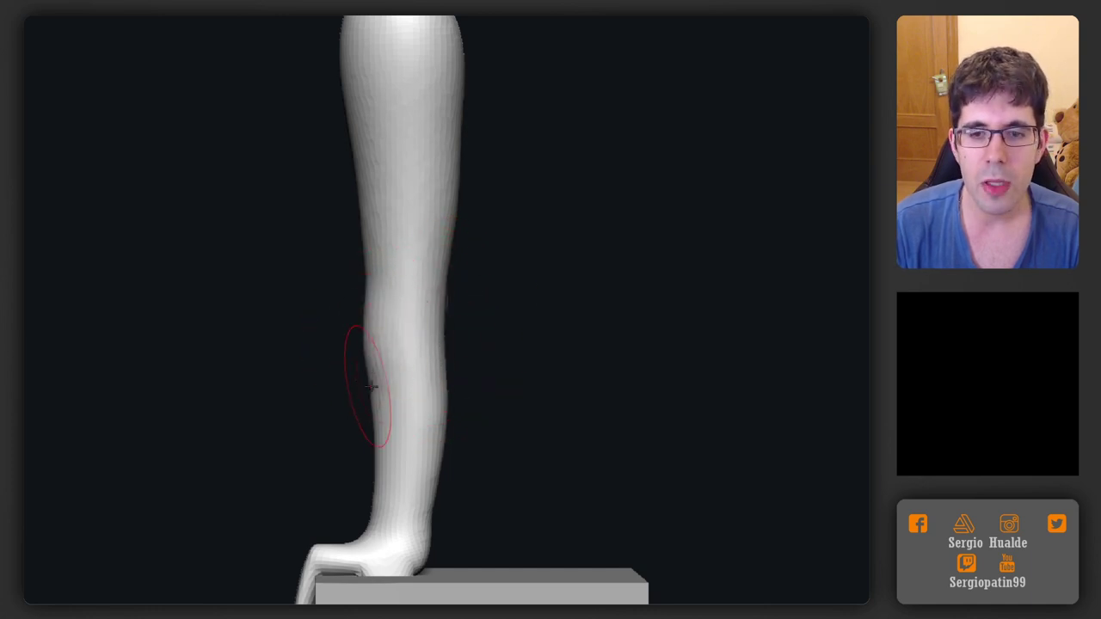
right_drag(371, 387, 384, 347)
shift+drag(383, 346, 383, 398)
right_drag(383, 398, 369, 344)
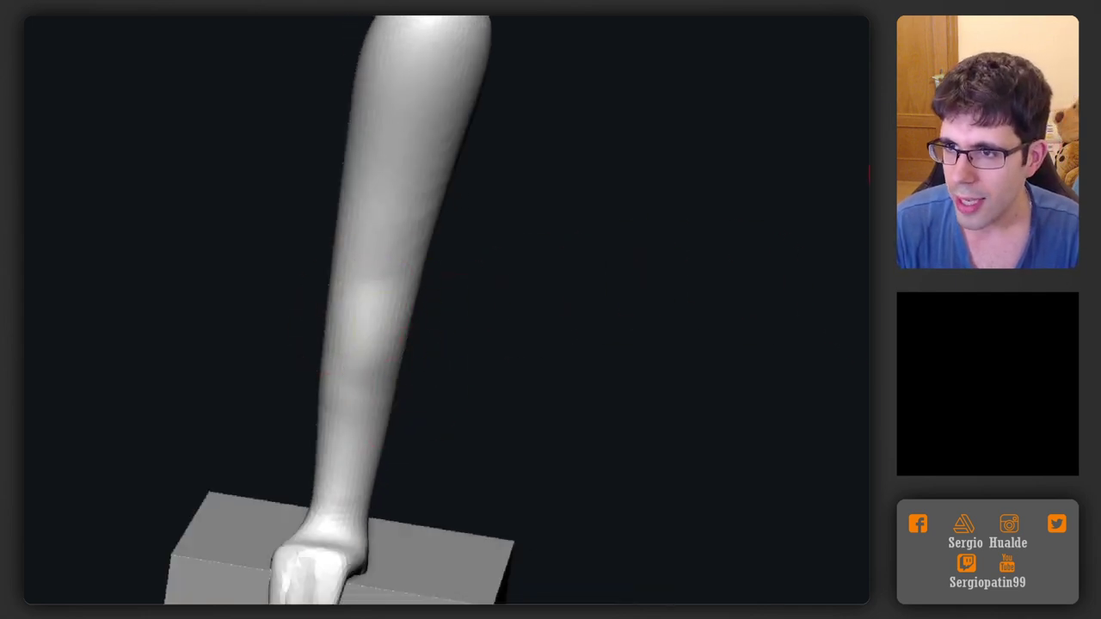
Change the sculpting brush, adjust its size, and sculpt rough forms on the front of the knee
click(933, 174)
click(648, 139)
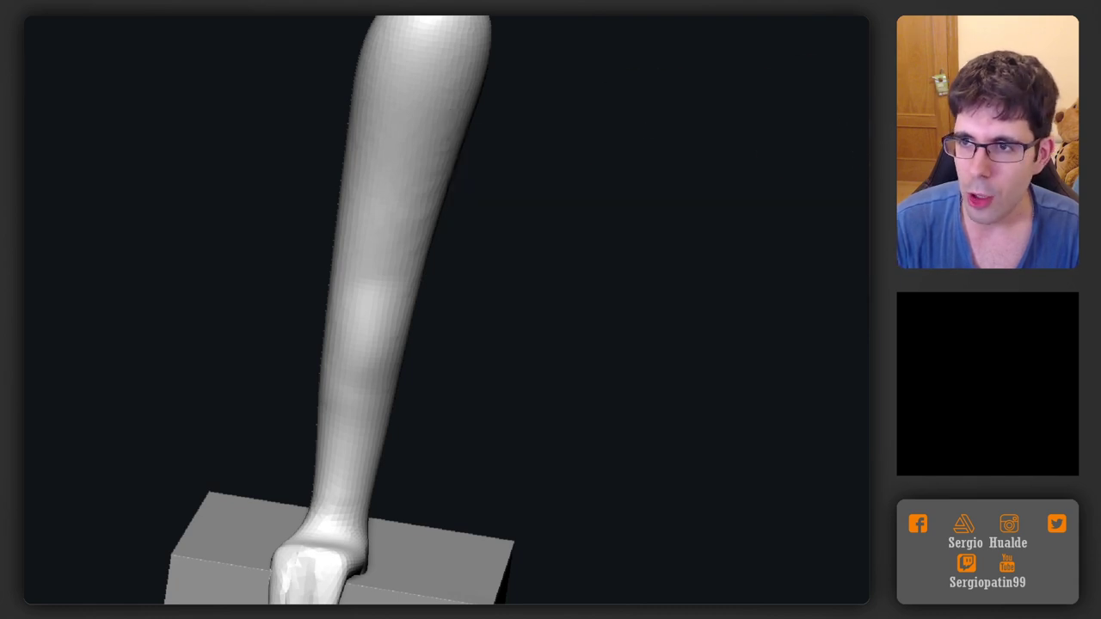
click(934, 174)
click(478, 139)
right_drag(386, 300, 381, 303)
key(s)
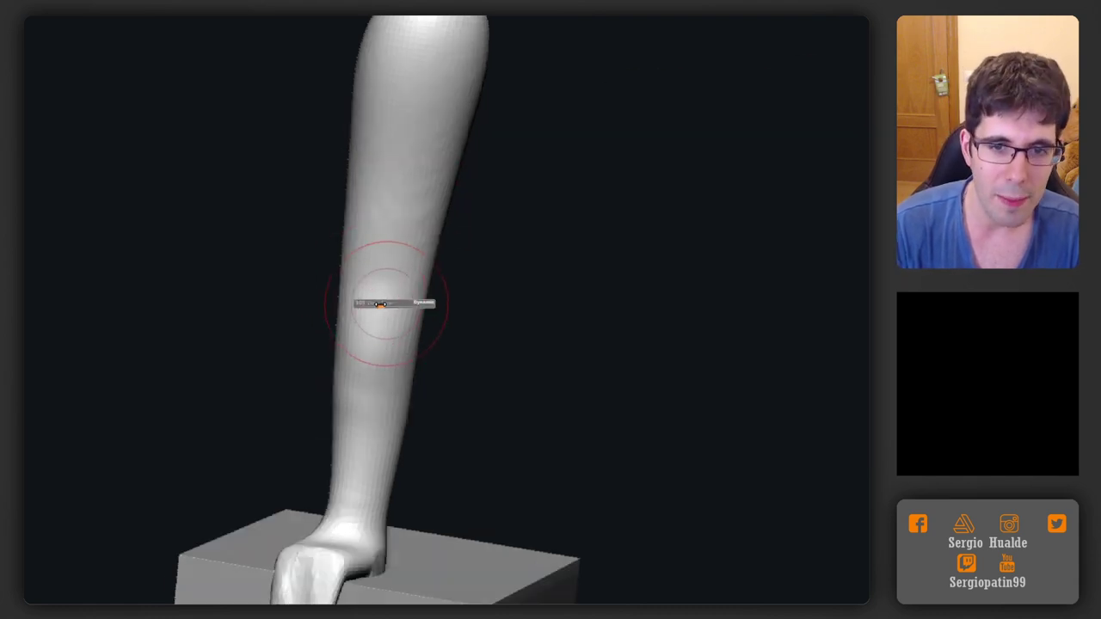
drag(377, 307, 383, 307)
right_drag(384, 307, 389, 327)
right_drag(371, 287, 370, 302)
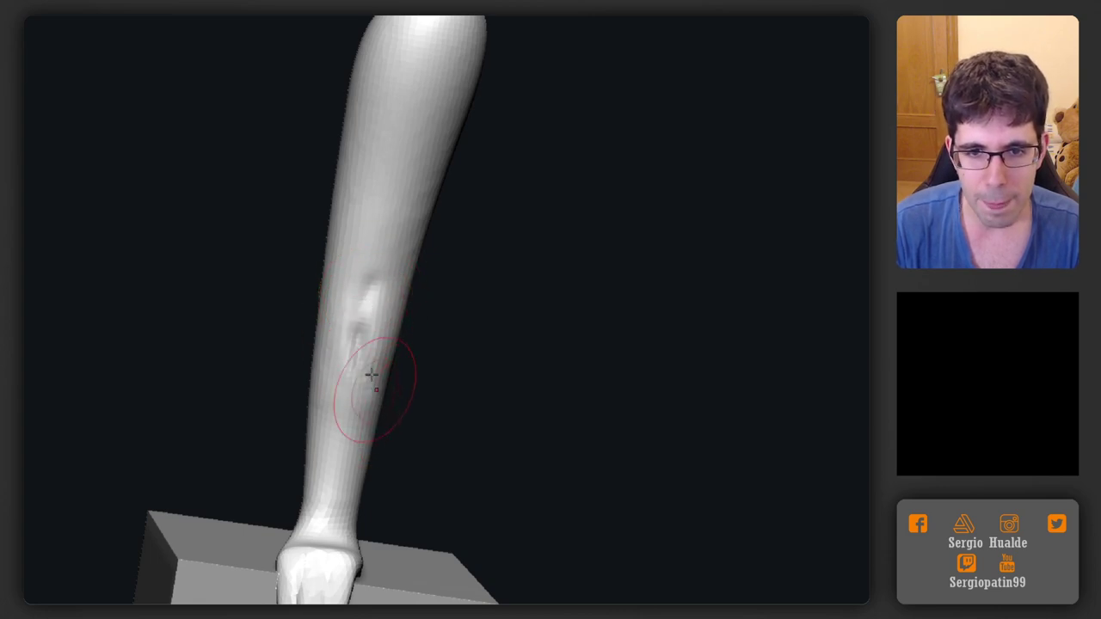
drag(371, 374, 380, 421)
Carve hollows around the sides of the knee and define the ridge running down into the shin
mouse_move(387, 266)
mouse_down()
mouse_move(381, 302)
mouse_move(424, 335)
mouse_up()
right_drag(430, 342, 421, 338)
drag(431, 295, 417, 354)
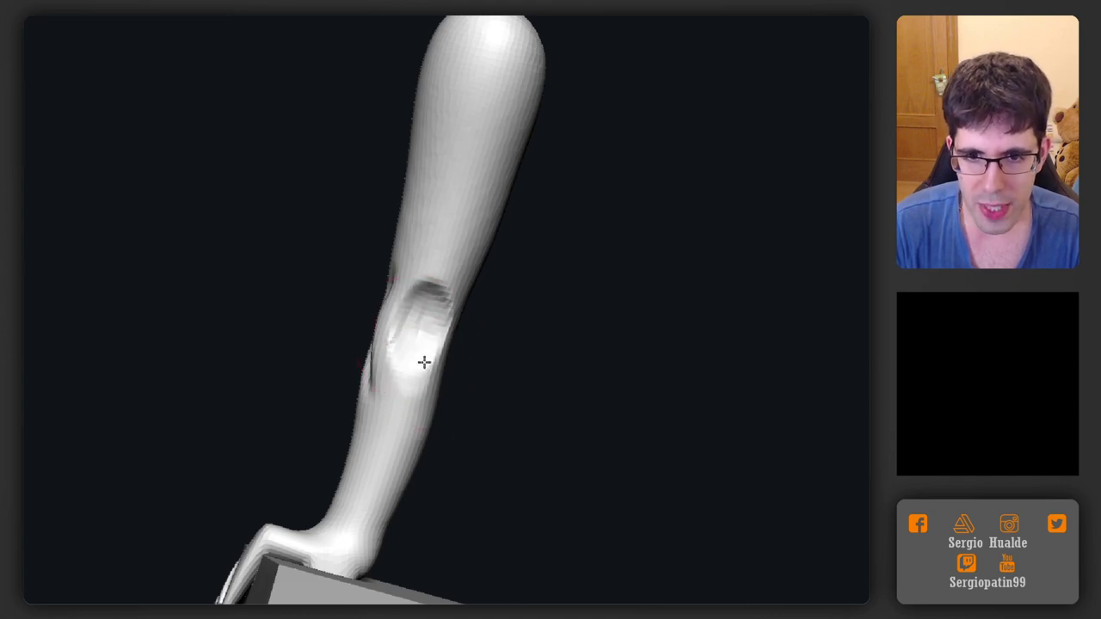
mouse_move(424, 362)
mouse_down()
mouse_move(417, 335)
mouse_move(423, 367)
mouse_move(451, 294)
mouse_up()
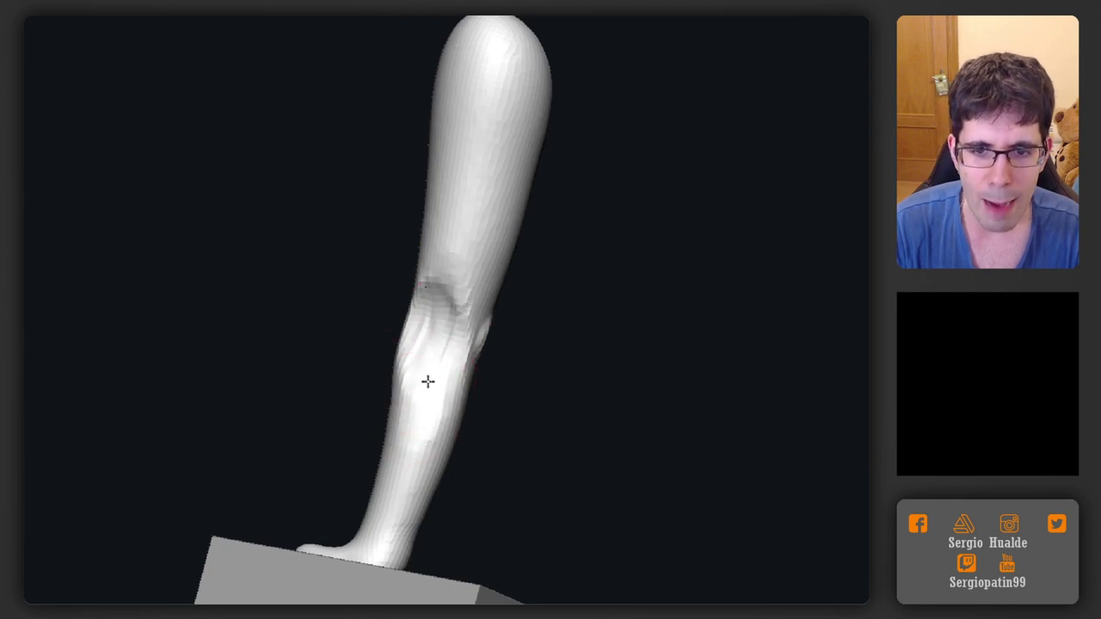
drag(427, 381, 426, 353)
right_drag(428, 352, 430, 345)
Carve a groove above the knee and extend it up the thigh to separate its muscle mass
drag(422, 256, 437, 329)
right_drag(435, 323, 373, 331)
drag(373, 331, 433, 292)
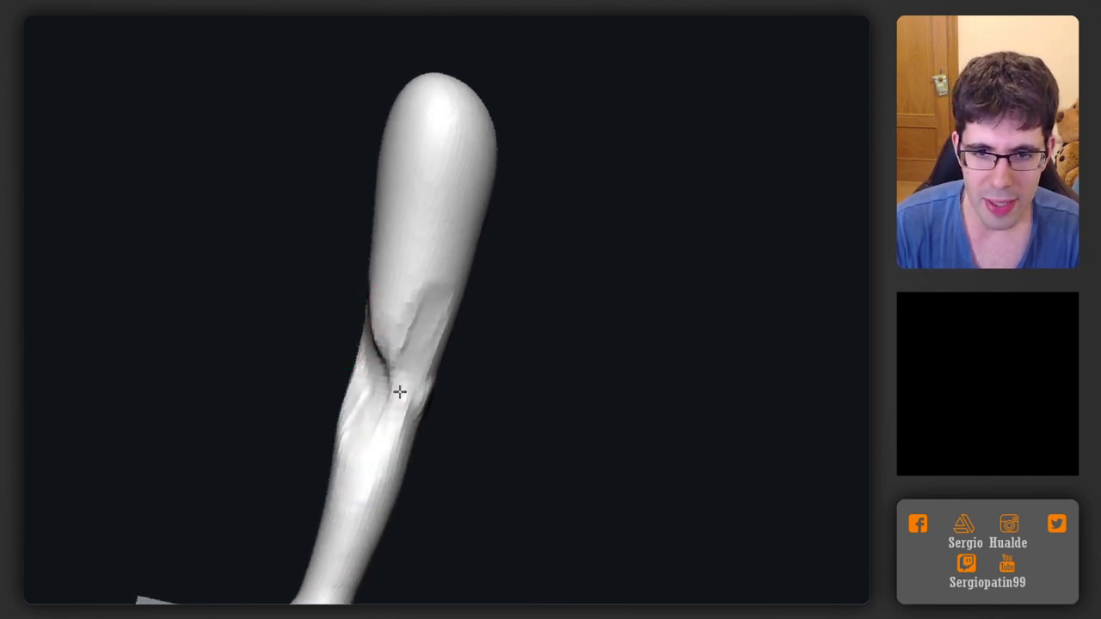
mouse_move(427, 247)
mouse_down()
mouse_move(408, 368)
mouse_move(430, 315)
mouse_up()
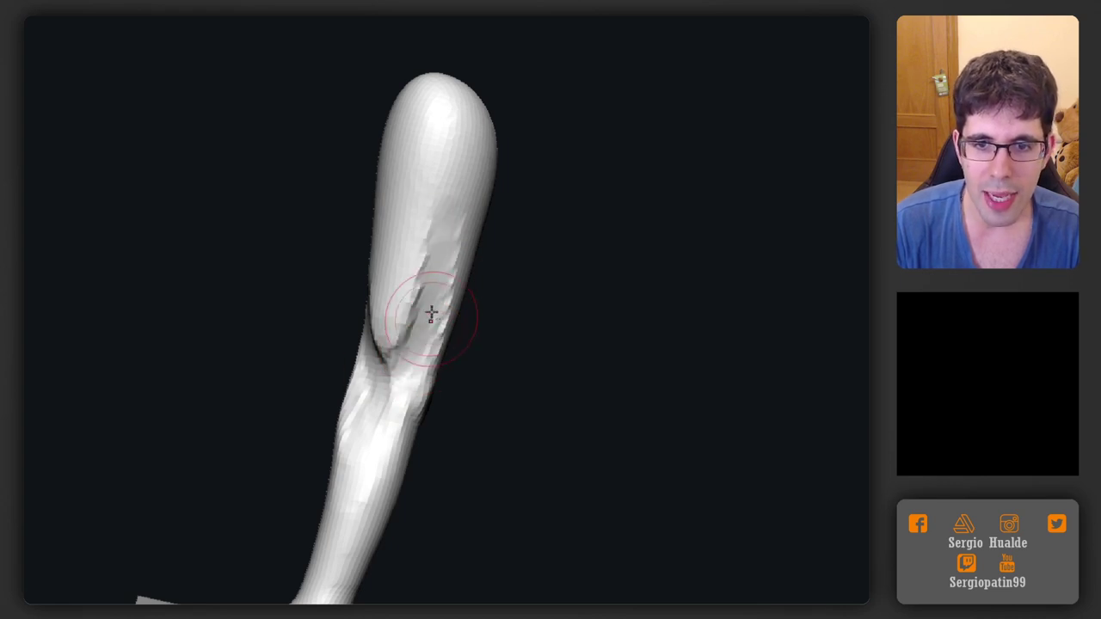
mouse_move(430, 314)
right_down()
mouse_move(435, 278)
mouse_move(371, 381)
right_up()
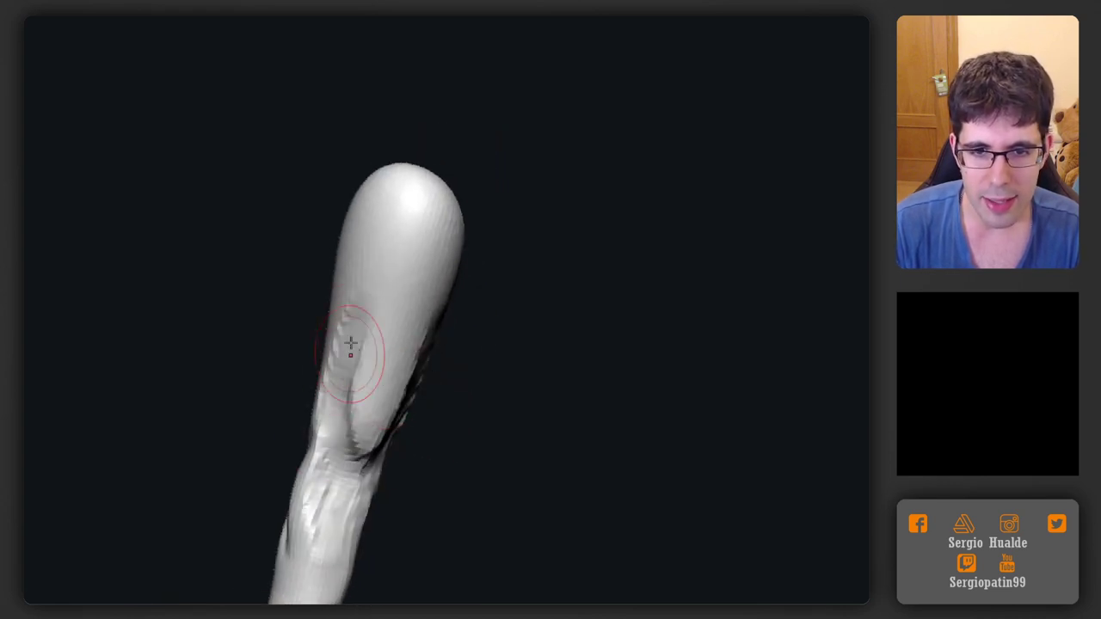
Sculpt long flat planes down the other side of the thigh into the knee
drag(351, 343, 339, 434)
right_drag(341, 430, 393, 418)
drag(314, 420, 289, 471)
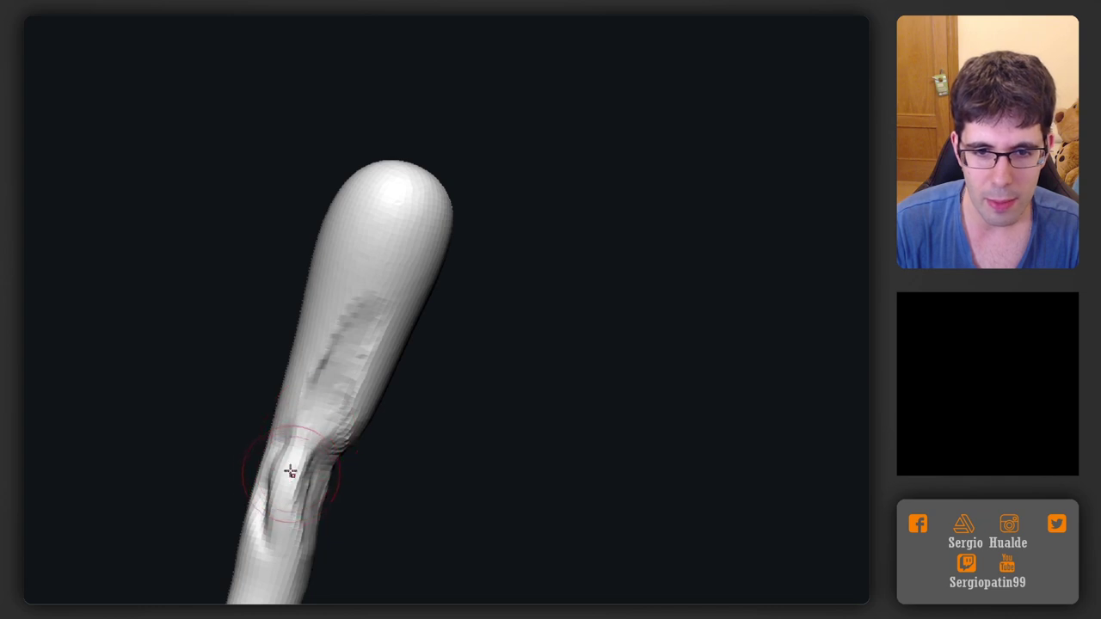
drag(322, 395, 306, 434)
right_drag(329, 405, 368, 422)
drag(347, 386, 308, 459)
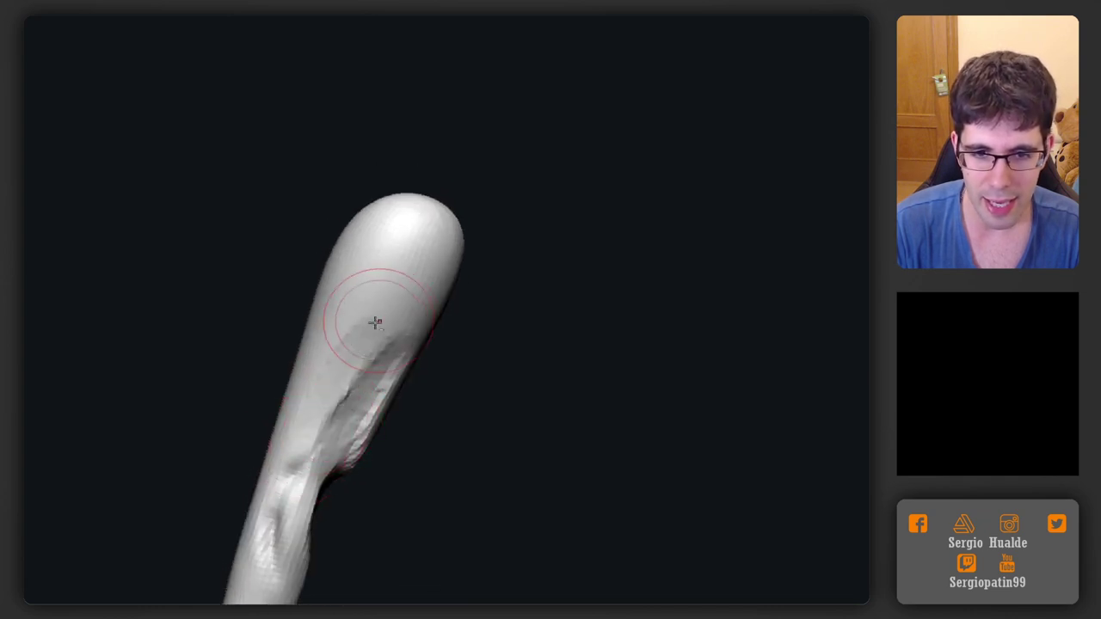
drag(375, 324, 331, 418)
mouse_move(373, 344)
mouse_down()
mouse_move(332, 420)
mouse_move(344, 407)
mouse_up()
Widen the flattened plane on the thigh and carve a diagonal crease across its upper end below the hip
mouse_move(344, 404)
right_down()
mouse_move(362, 344)
mouse_move(413, 300)
mouse_move(464, 303)
right_up()
right_drag(322, 344, 374, 351)
right_drag(298, 371, 347, 370)
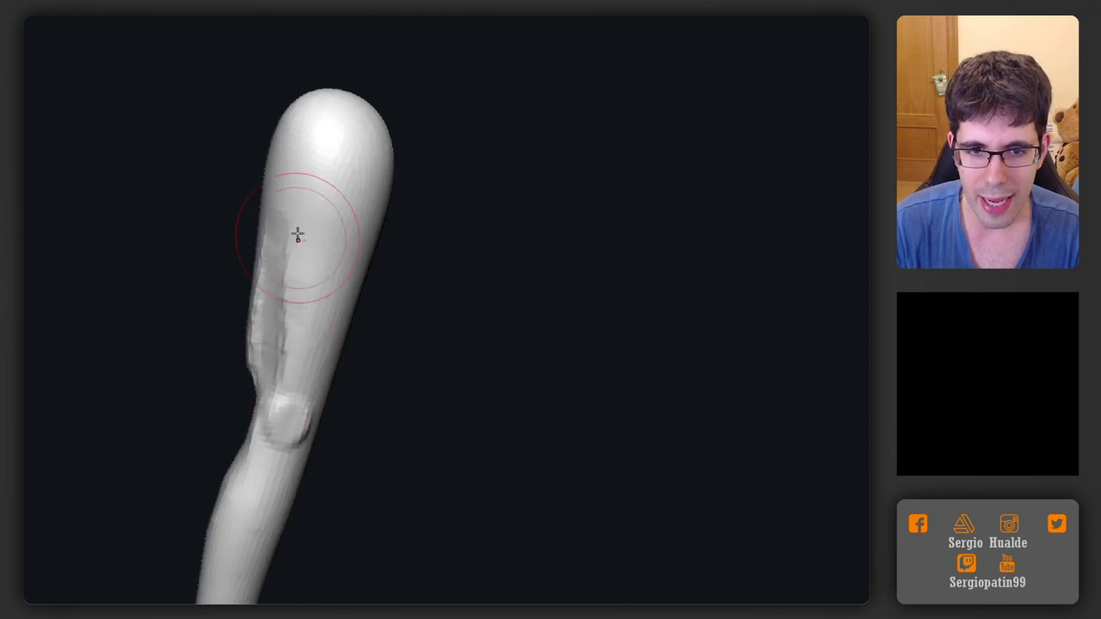
mouse_move(297, 234)
mouse_down()
mouse_move(285, 349)
mouse_move(295, 367)
mouse_up()
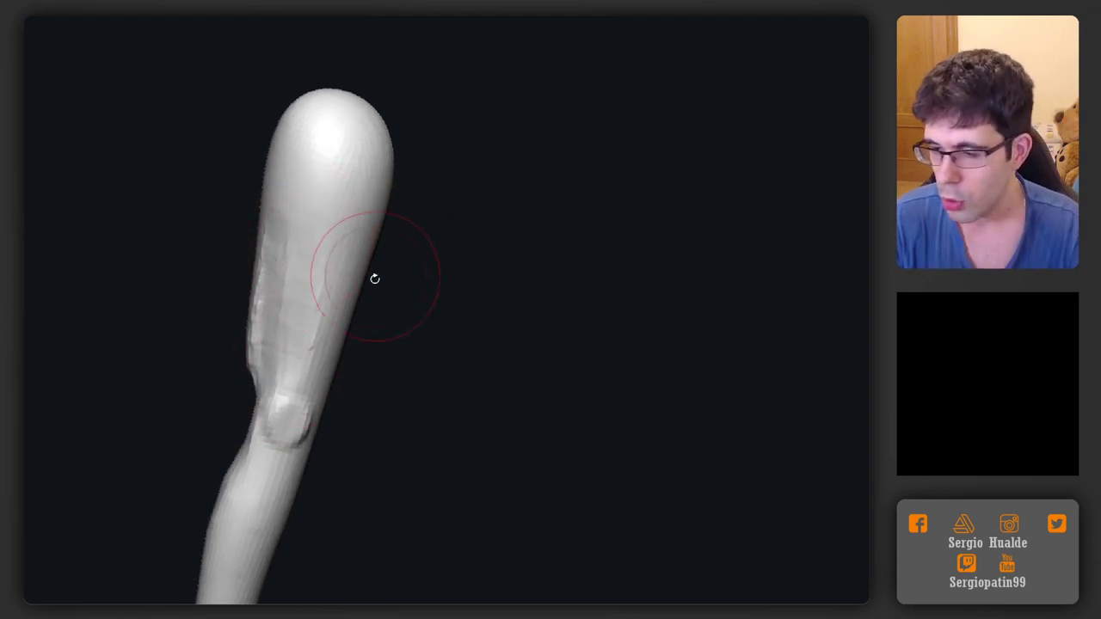
mouse_move(375, 279)
right_down()
mouse_move(369, 234)
mouse_move(418, 327)
mouse_move(361, 322)
right_up()
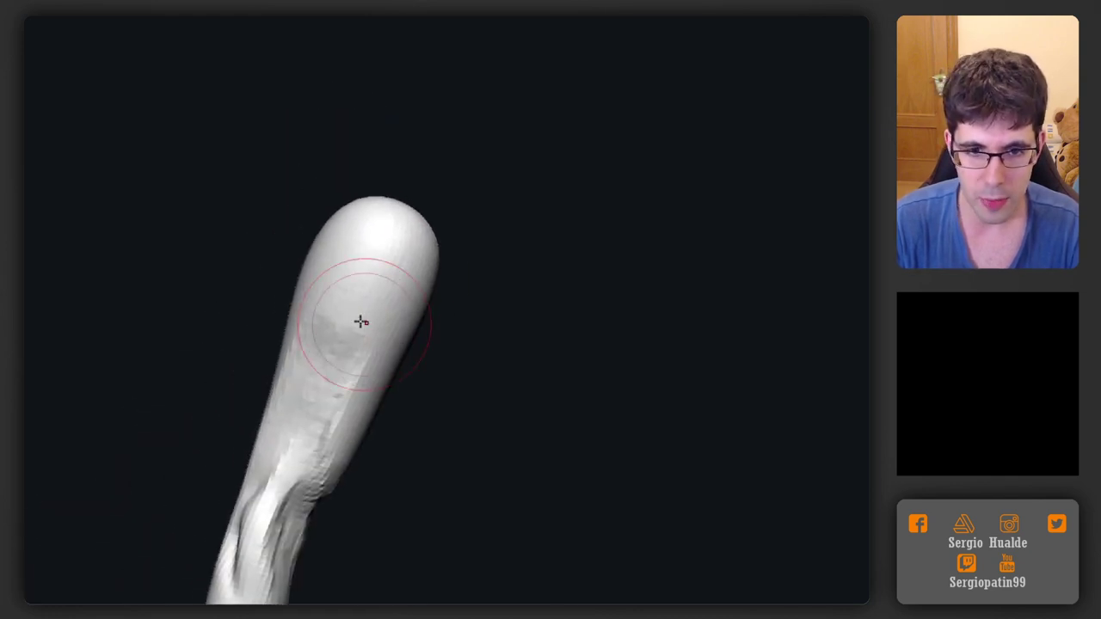
right_drag(423, 277, 454, 249)
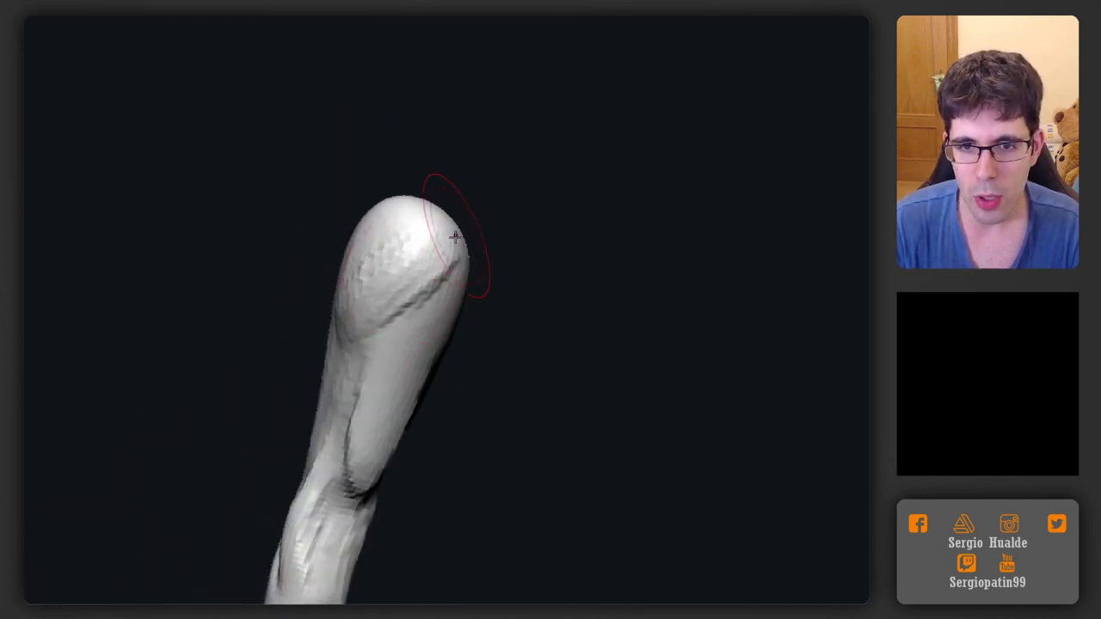
Sculpt the surface of the rounded glute mass at the leg's upper end and carve a crease along its edge
right_drag(351, 287, 335, 270)
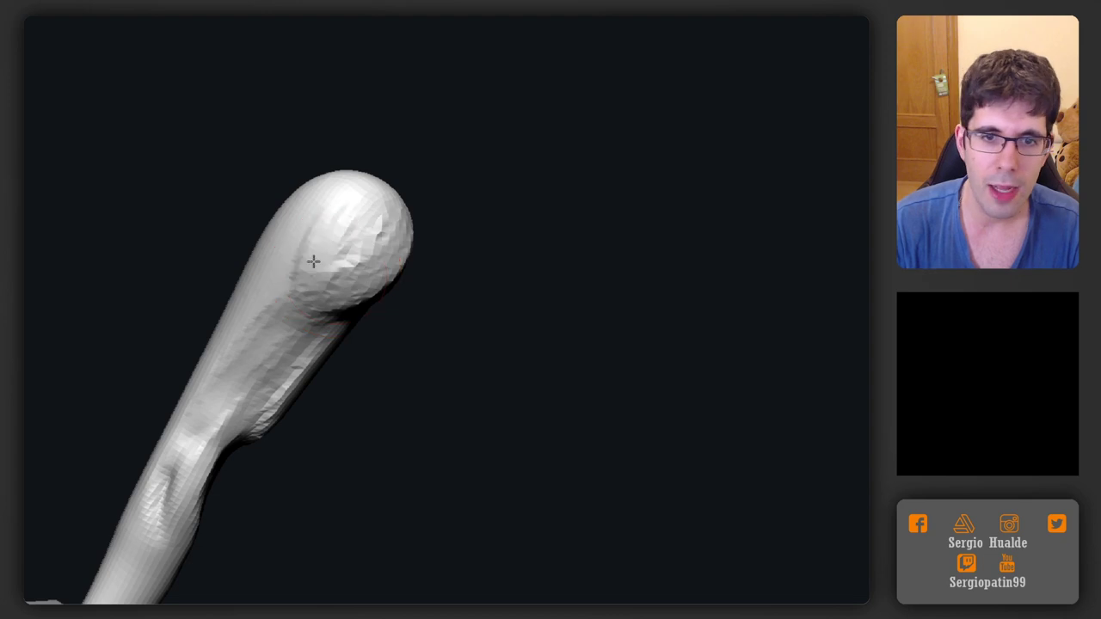
drag(314, 262, 326, 207)
right_drag(355, 277, 332, 283)
mouse_move(289, 172)
mouse_down()
mouse_move(276, 233)
mouse_move(301, 210)
mouse_up()
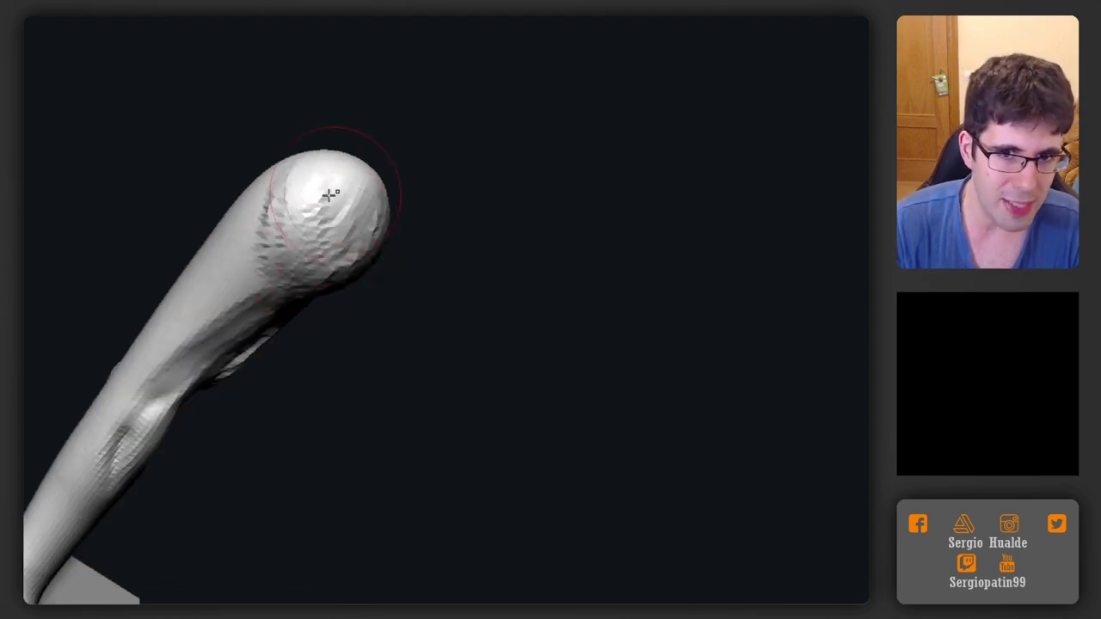
right_drag(330, 195, 324, 277)
right_drag(322, 232, 346, 267)
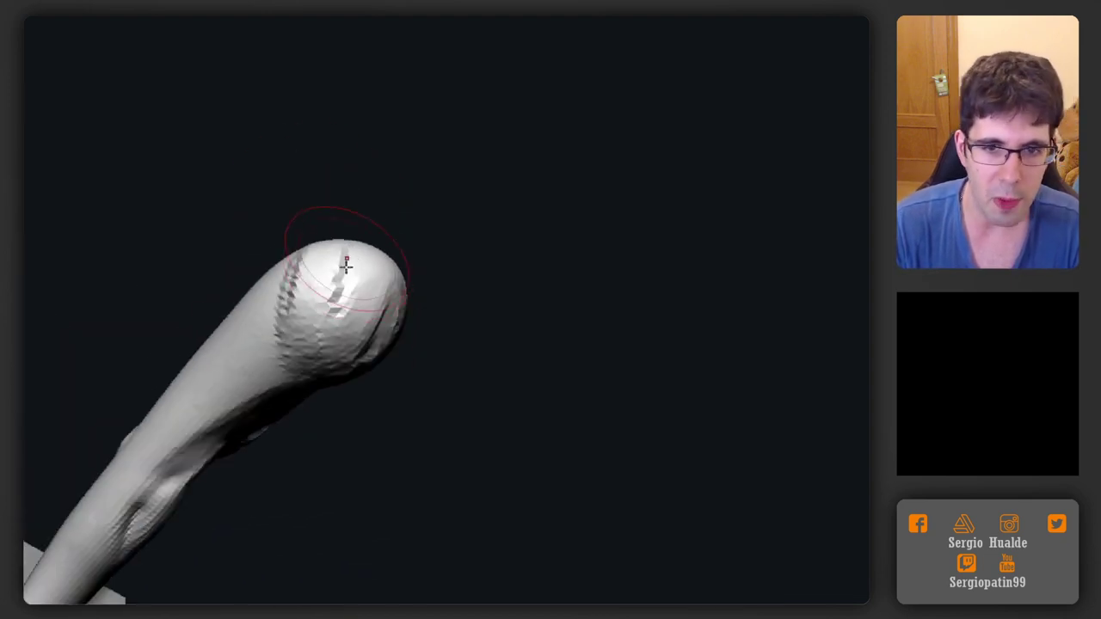
mouse_move(392, 336)
right_down()
mouse_move(373, 295)
mouse_move(381, 278)
mouse_move(386, 322)
mouse_move(446, 262)
mouse_move(418, 263)
right_up()
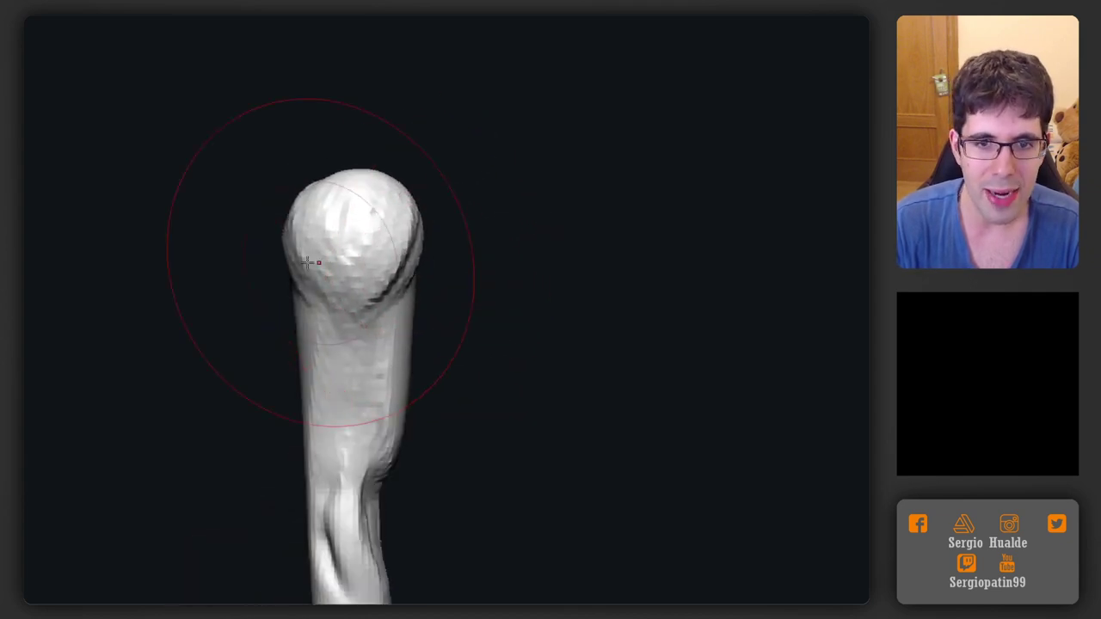
Resize the brush and build up the lower part of the glute where it meets the back of the thigh
key(s)
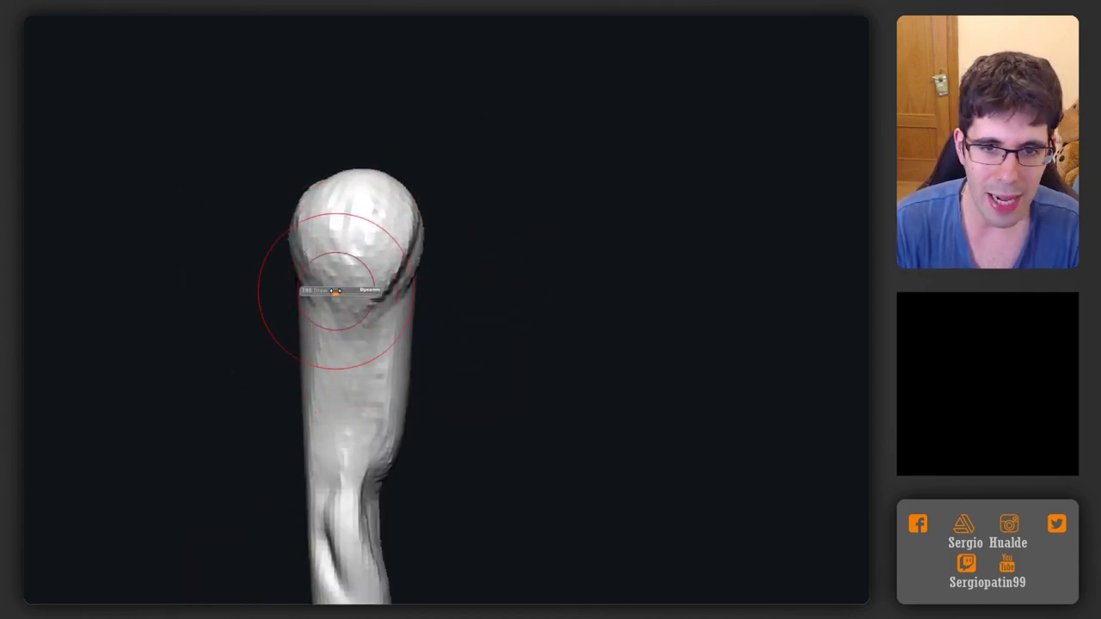
mouse_move(350, 314)
right_down()
mouse_move(381, 333)
mouse_move(332, 306)
right_up()
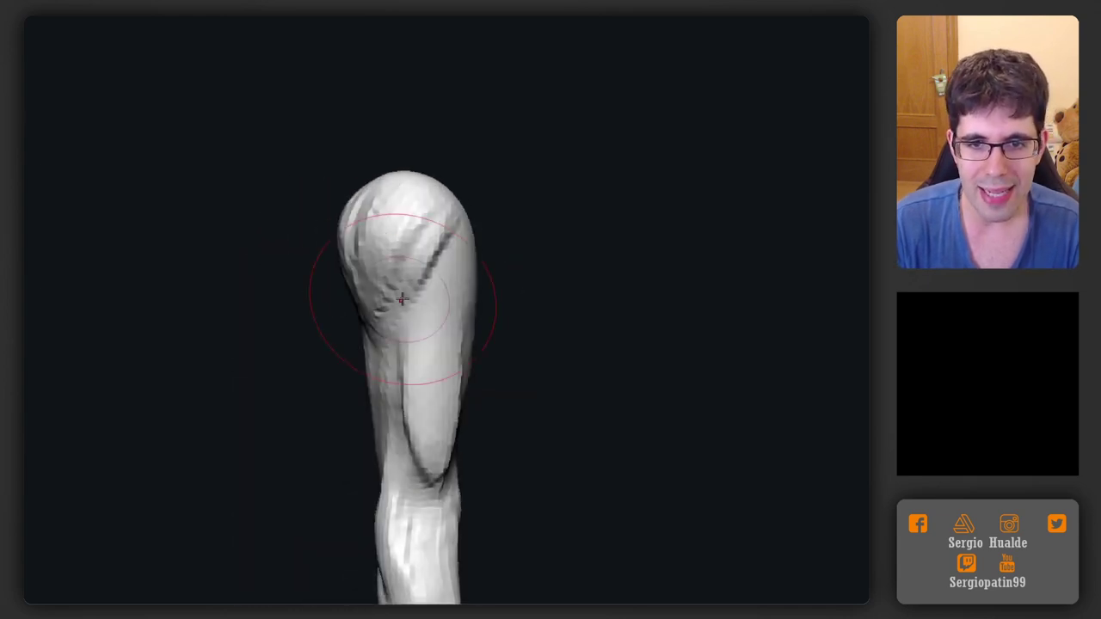
mouse_move(403, 297)
right_down()
mouse_move(391, 290)
mouse_move(438, 272)
right_up()
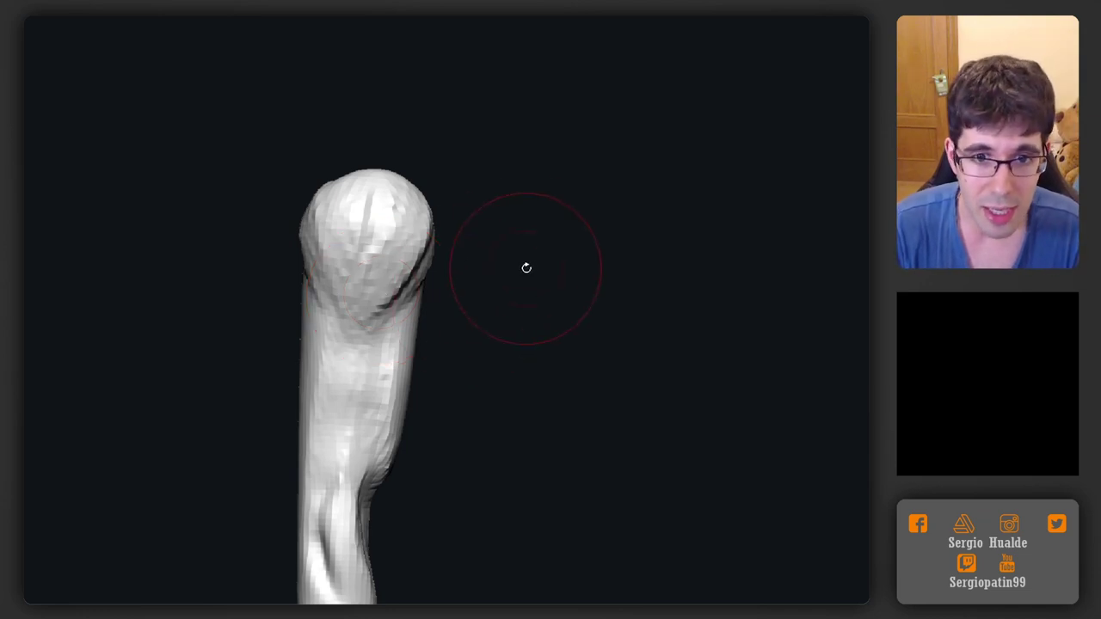
drag(526, 267, 469, 271)
alt+drag(331, 264, 384, 274)
mouse_move(301, 280)
mouse_down()
mouse_move(354, 280)
mouse_move(335, 319)
mouse_up()
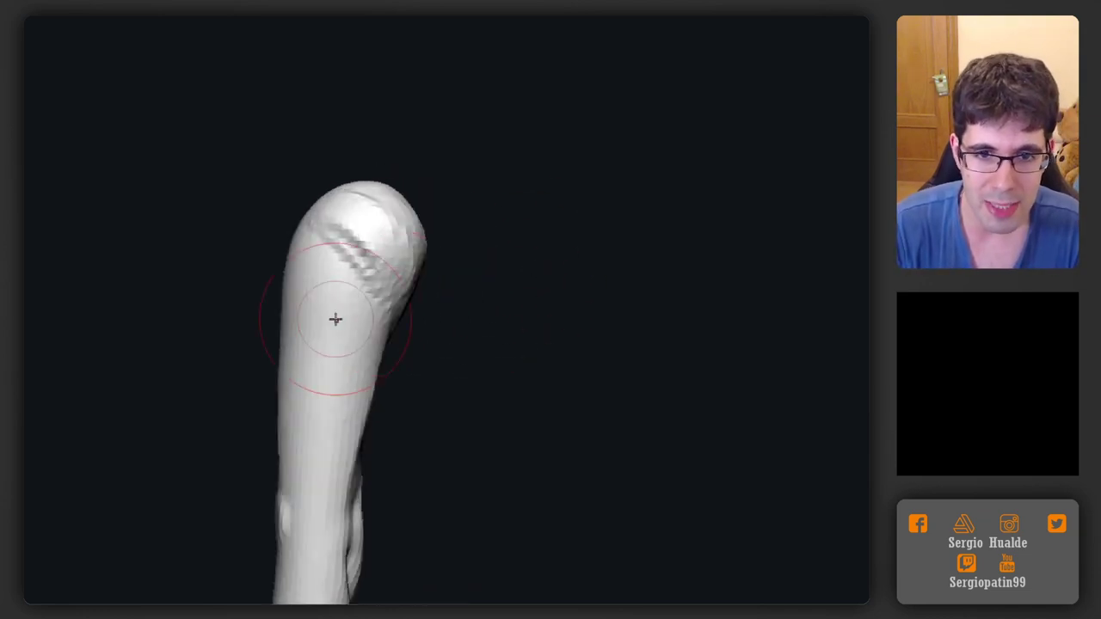
Carve long diagonal hollows down the front and side of the thigh to separate its muscles above the knee
drag(246, 363, 272, 299)
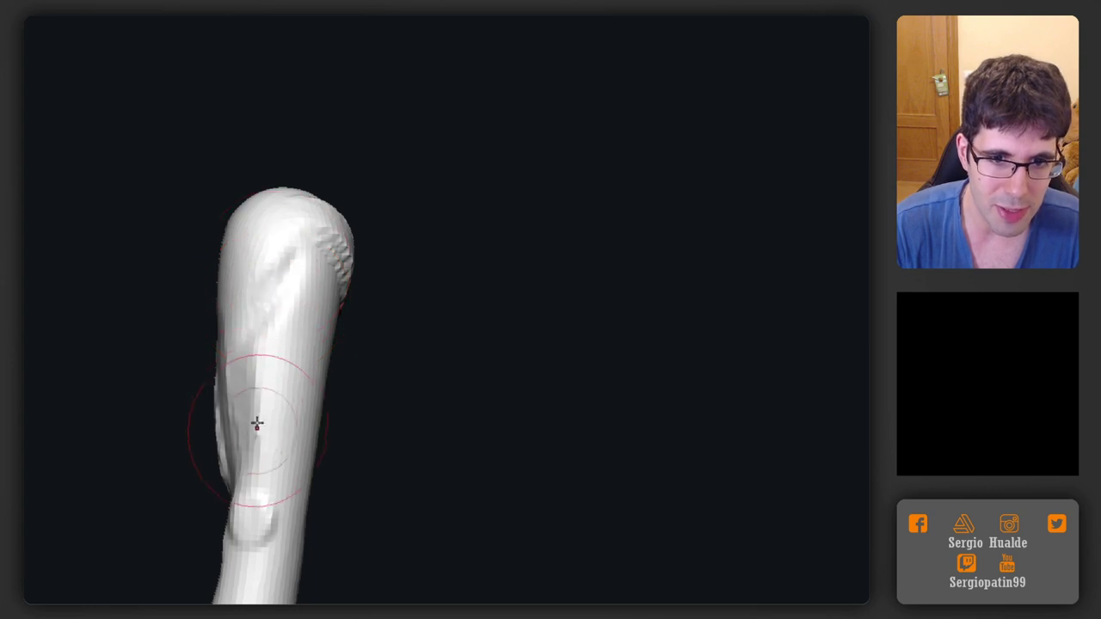
drag(256, 422, 248, 283)
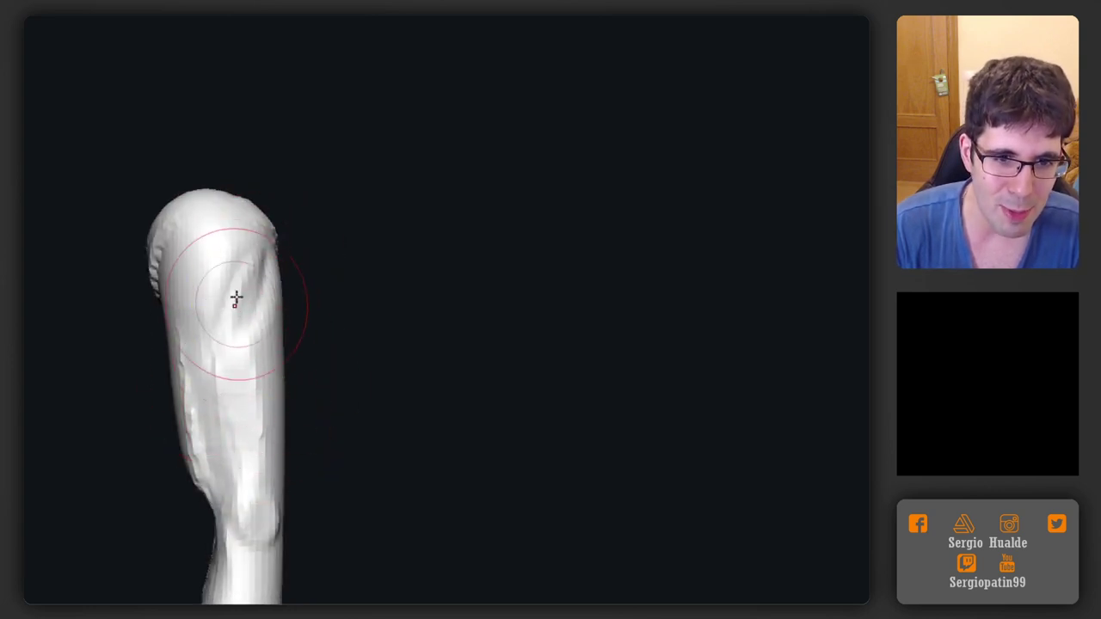
right_drag(260, 495, 251, 514)
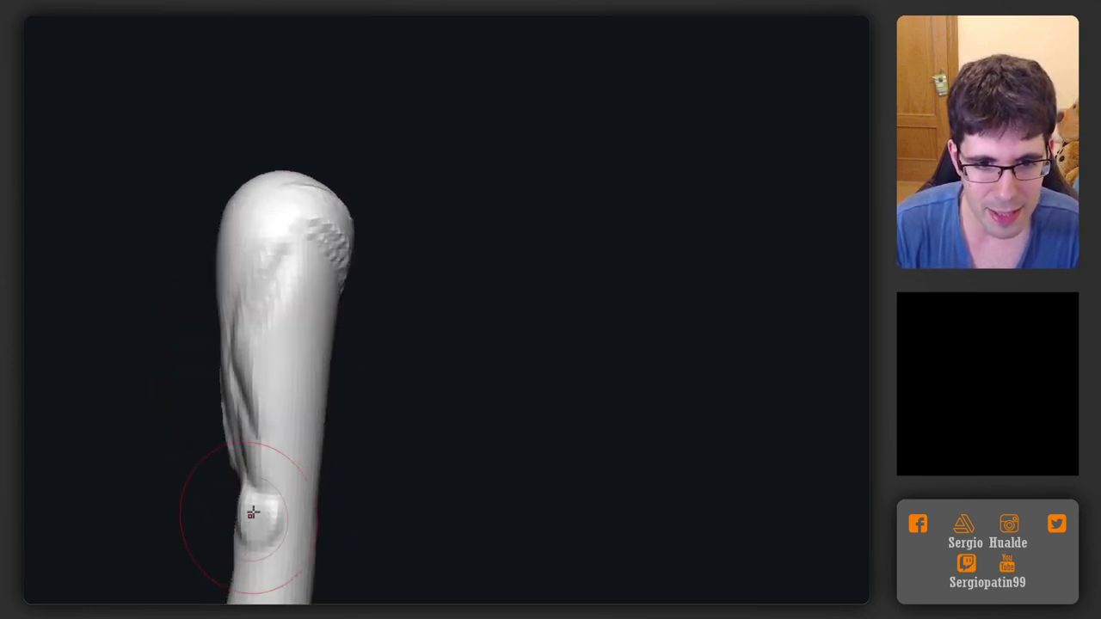
alt+right_drag(278, 471, 301, 403)
mouse_move(302, 403)
mouse_down()
mouse_move(307, 395)
mouse_move(292, 474)
mouse_move(321, 314)
mouse_move(321, 398)
mouse_move(327, 351)
mouse_up()
ctrl+right_drag(327, 351, 327, 344)
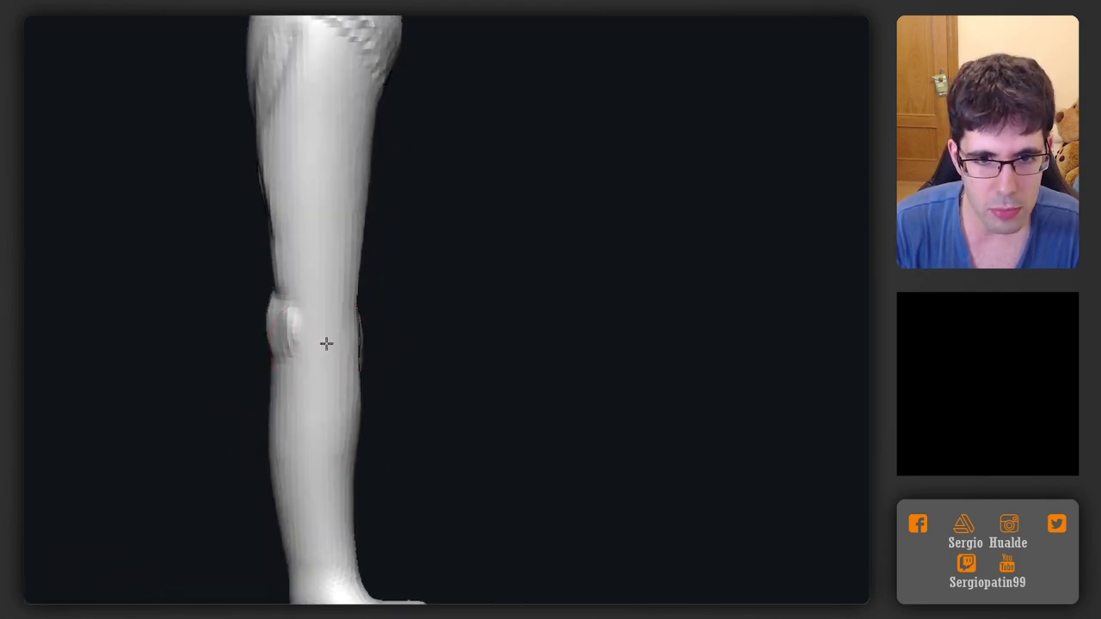
Sculpt the side of the knee and blend it into the upper calf
drag(327, 344, 259, 331)
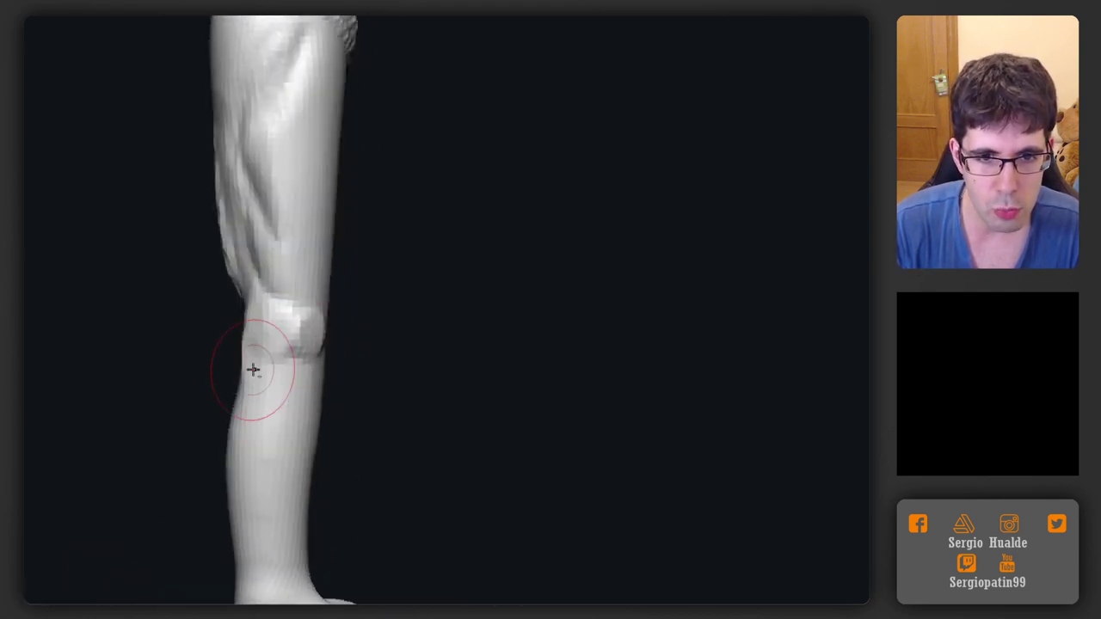
drag(253, 370, 250, 313)
drag(246, 458, 268, 341)
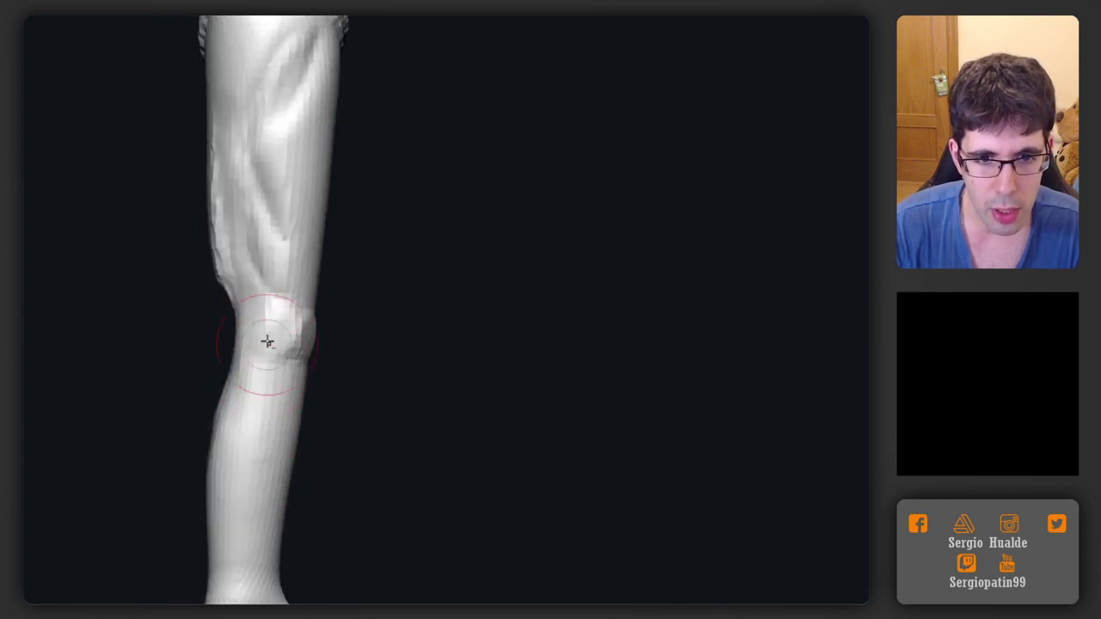
drag(258, 426, 280, 338)
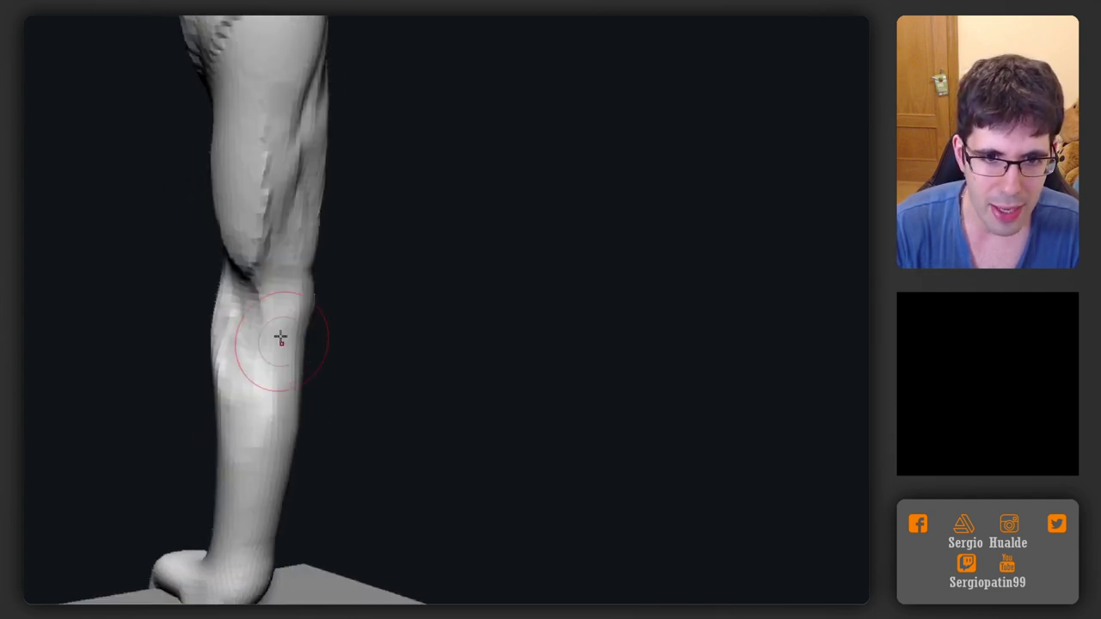
mouse_move(247, 349)
alt+right_down()
mouse_move(247, 510)
mouse_move(260, 288)
alt+right_up()
mouse_move(248, 419)
mouse_down()
mouse_move(278, 423)
mouse_move(233, 389)
mouse_up()
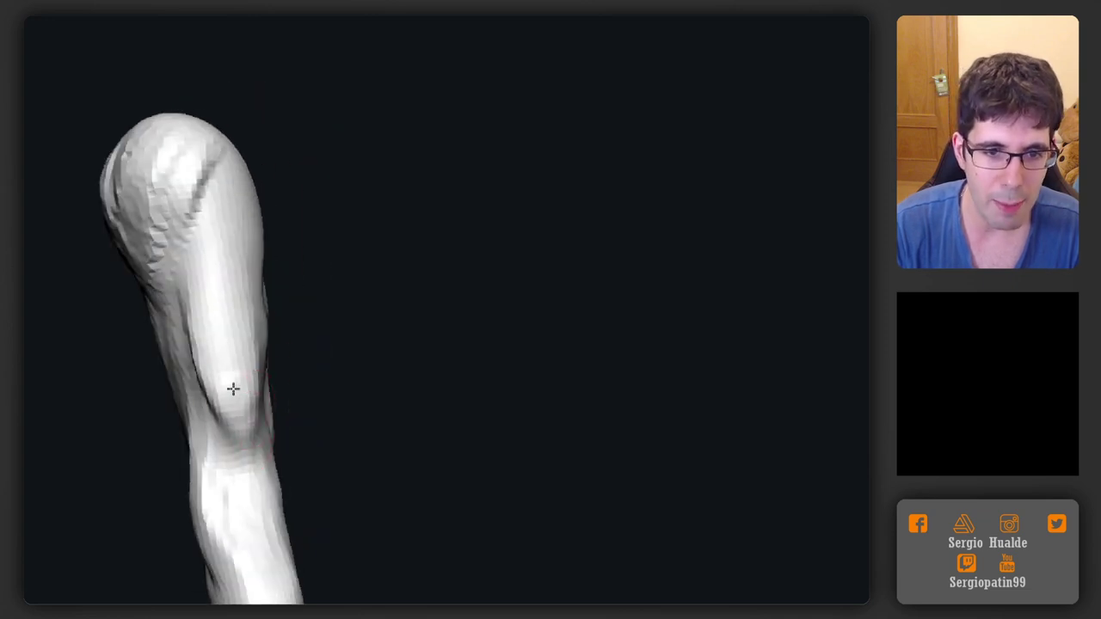
Smooth the thigh muscle's lower end and round its transition into the back of the knee
shift+drag(222, 329, 233, 422)
right_drag(229, 419, 258, 418)
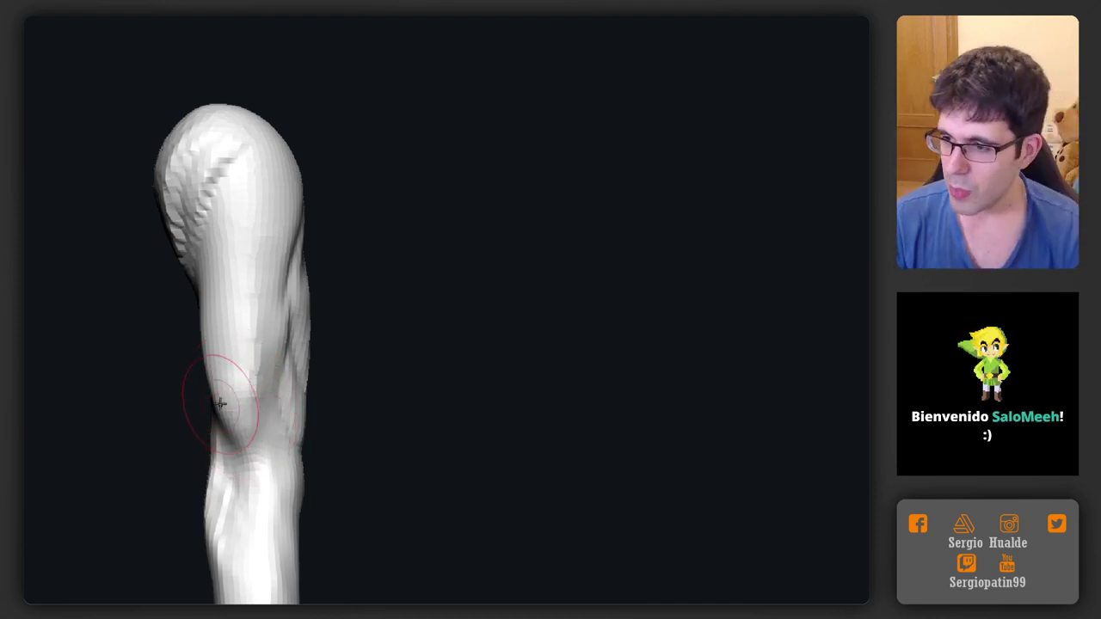
drag(310, 392, 288, 406)
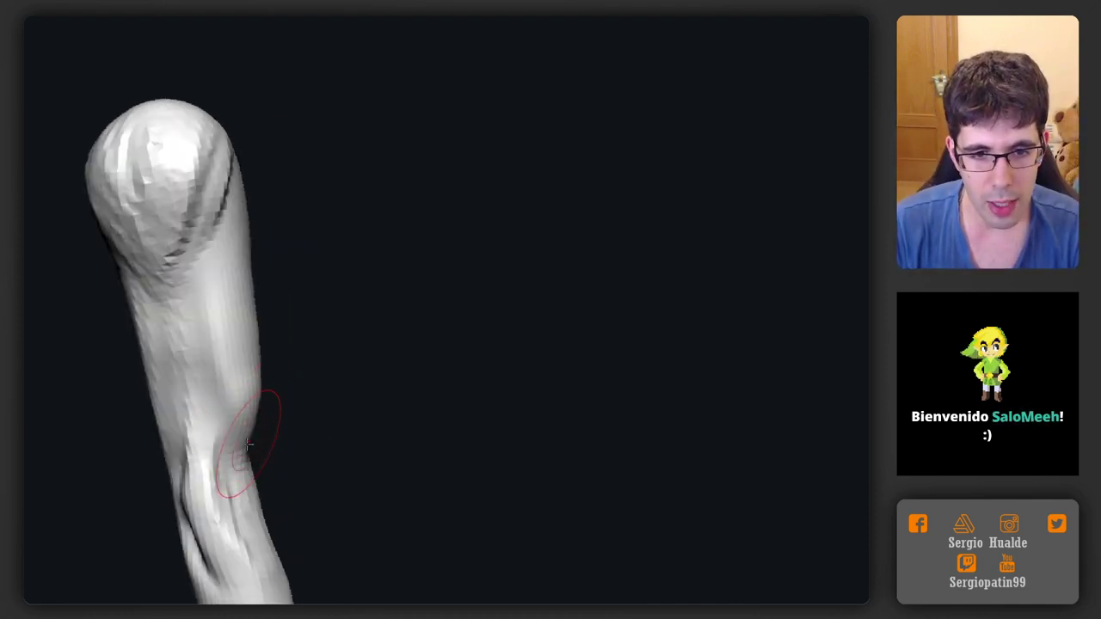
mouse_move(263, 261)
mouse_down()
mouse_move(265, 327)
mouse_move(297, 323)
mouse_move(266, 346)
mouse_move(270, 307)
mouse_up()
drag(246, 387, 287, 341)
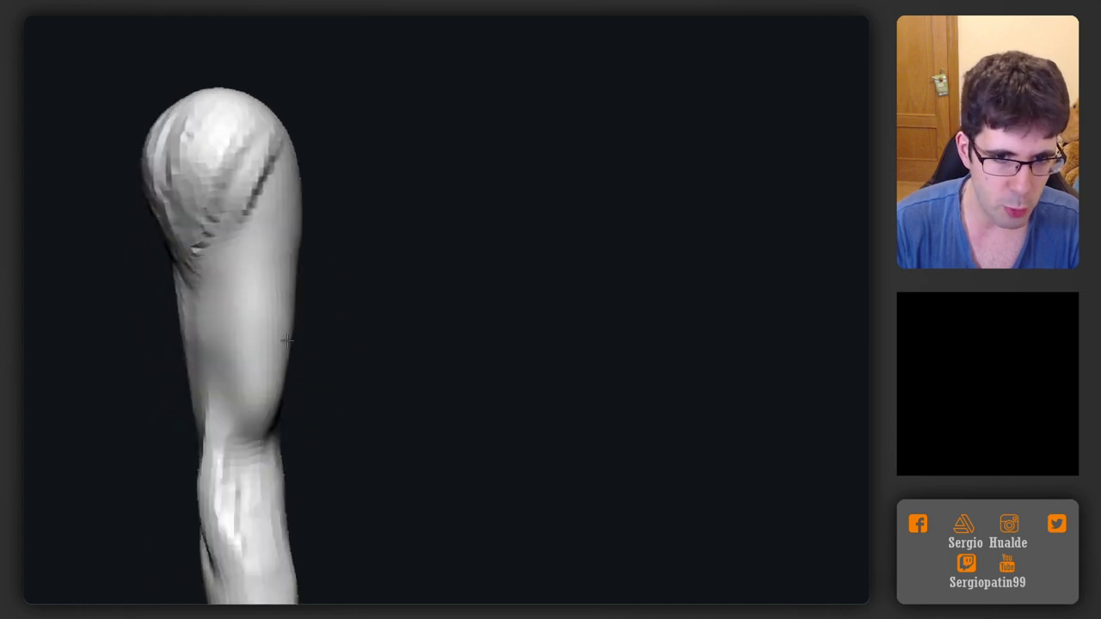
Refine the outer contour of the thigh and the hollow where it ends behind the knee
right_drag(287, 340, 307, 333)
mouse_move(277, 284)
right_down()
mouse_move(285, 302)
mouse_move(277, 289)
right_up()
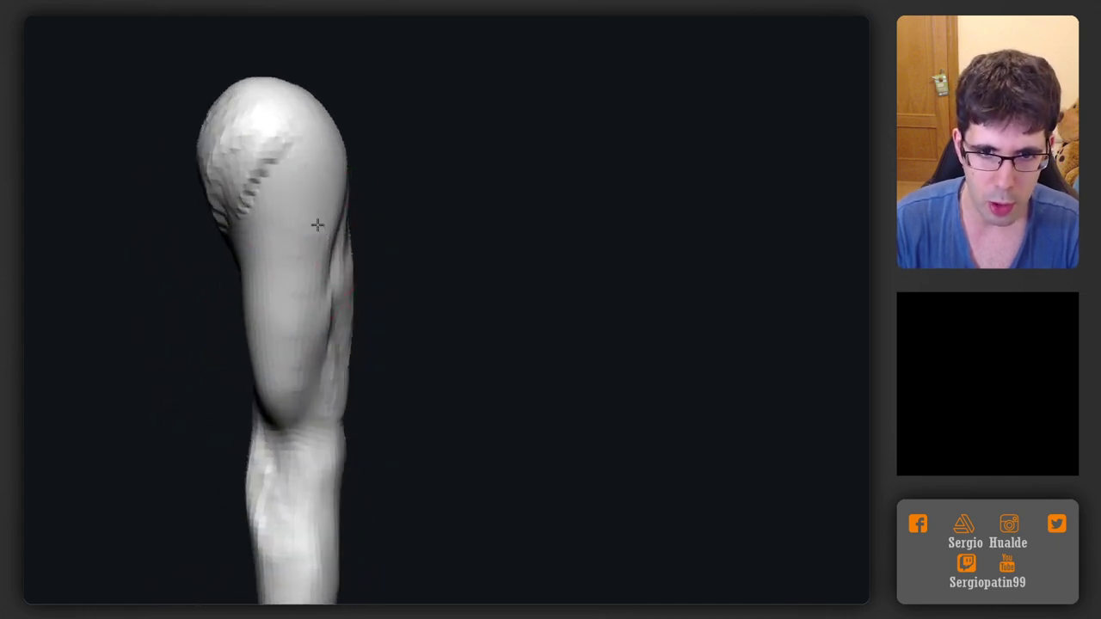
drag(321, 301, 304, 372)
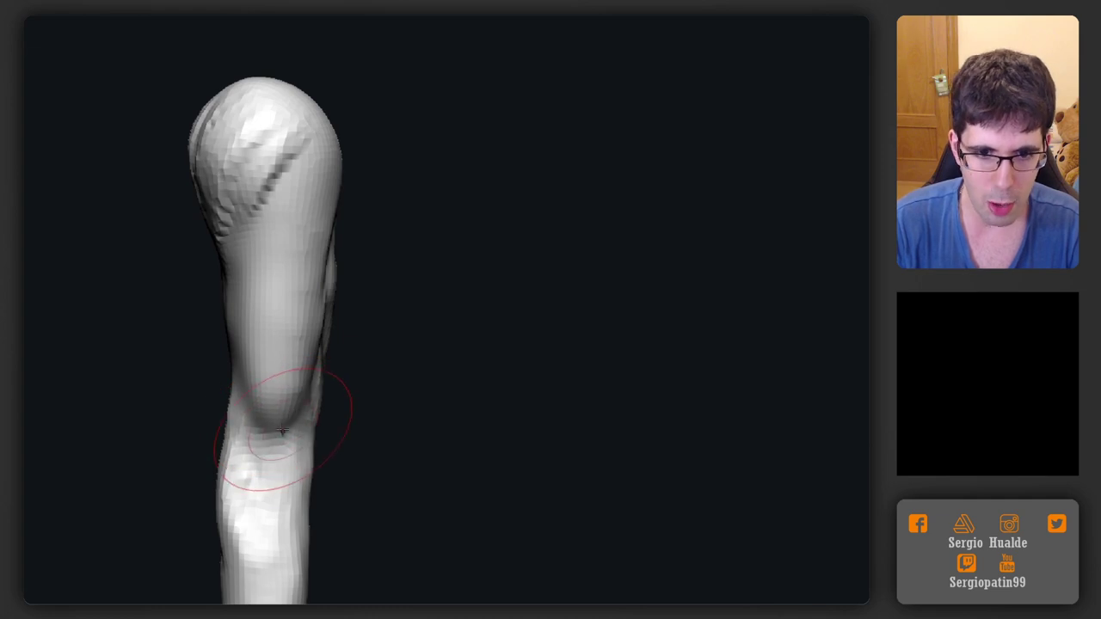
mouse_move(281, 430)
mouse_down()
mouse_move(283, 405)
mouse_move(315, 376)
mouse_move(295, 393)
mouse_move(302, 378)
mouse_move(275, 468)
mouse_move(297, 368)
mouse_up()
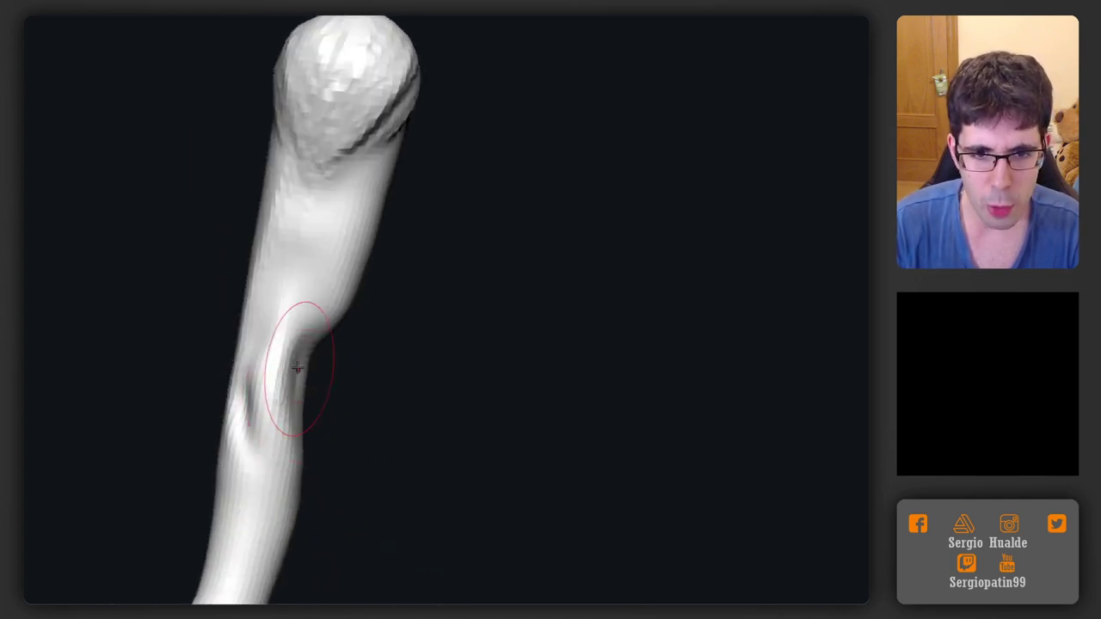
Resize the brush and shape the back of the calf down to the ankle
key(s)
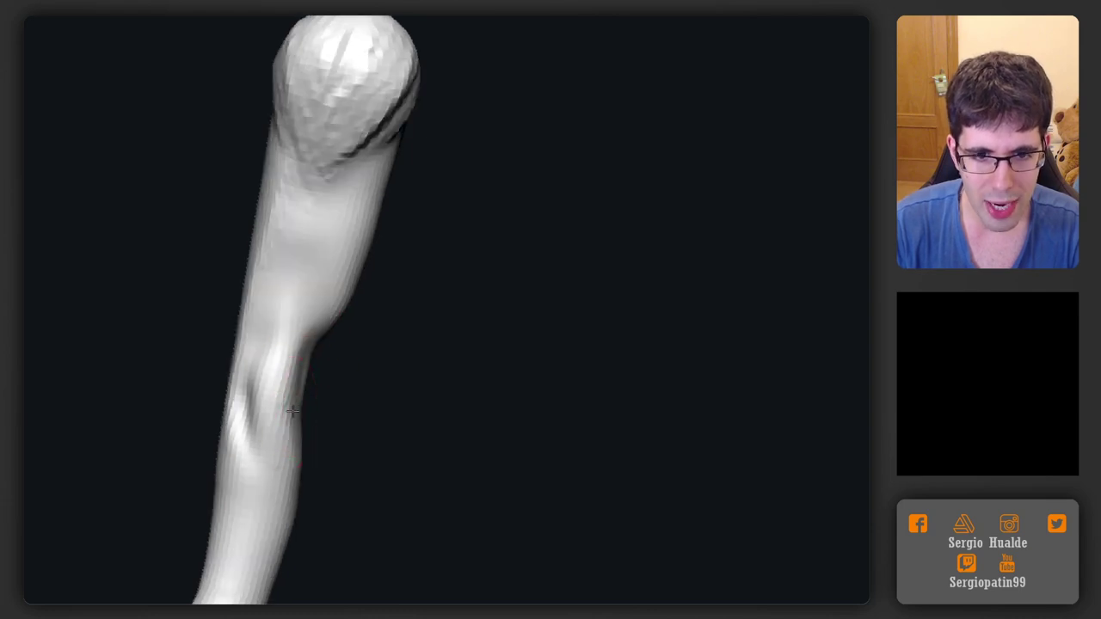
drag(281, 523, 302, 476)
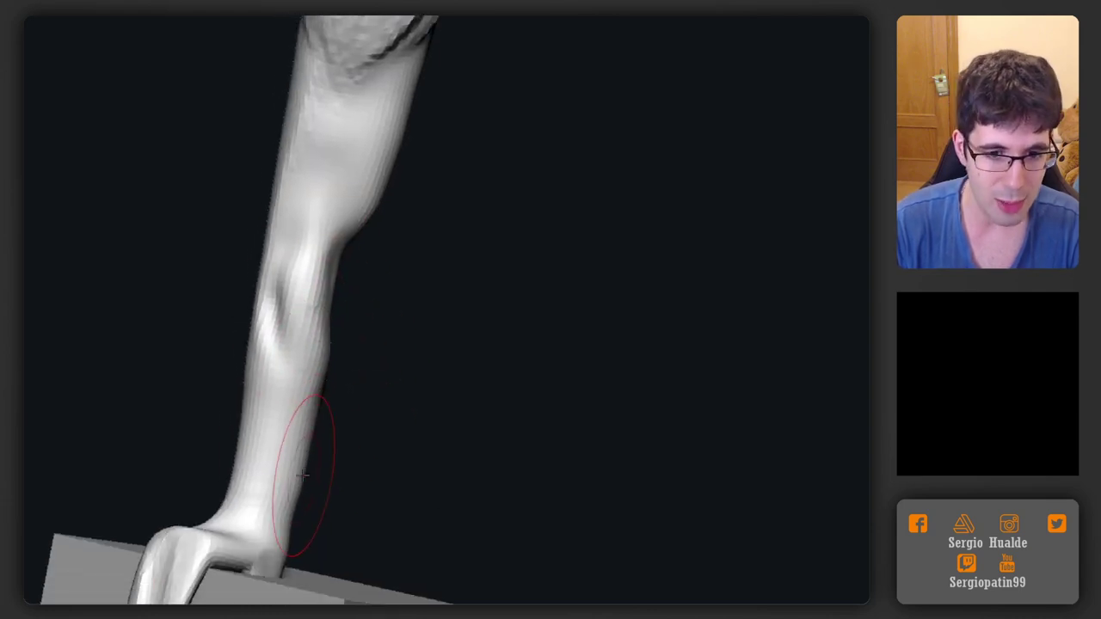
mouse_move(290, 485)
right_down()
mouse_move(278, 437)
mouse_move(248, 450)
mouse_move(282, 494)
mouse_move(167, 585)
mouse_move(211, 569)
mouse_move(202, 582)
mouse_move(344, 406)
right_up()
Mask around the heel, soften the mask and reposition the heel with the transform gizmo
ctrl+drag(344, 408, 236, 479)
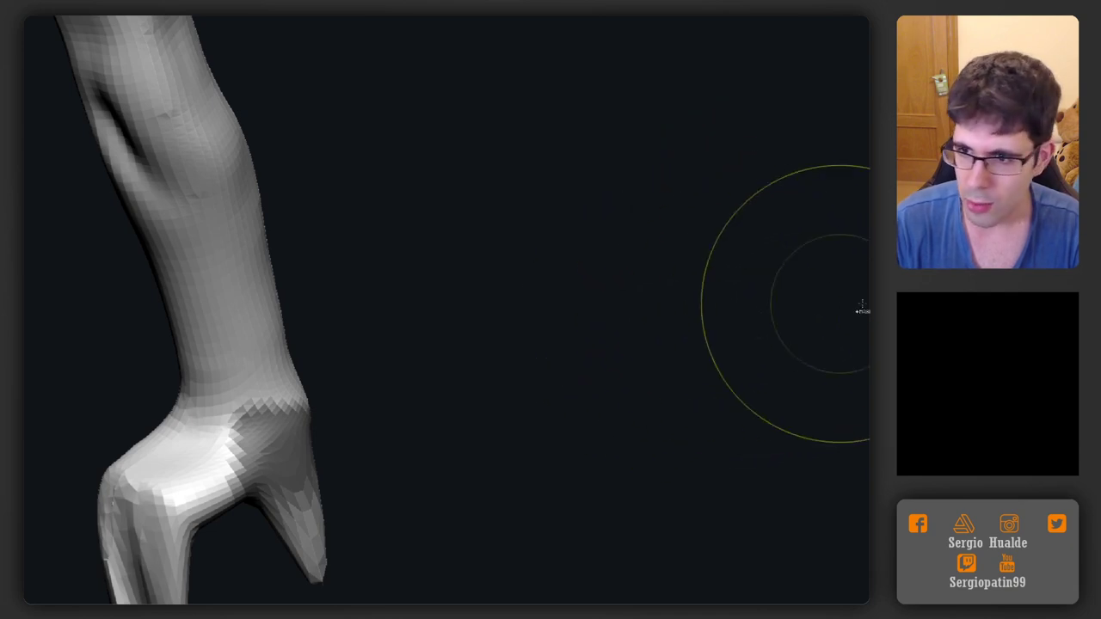
ctrl+drag(681, 467, 632, 475)
mouse_move(354, 404)
ctrl+mouse_down()
mouse_move(240, 486)
mouse_move(376, 447)
mouse_move(371, 436)
mouse_move(357, 451)
mouse_move(241, 445)
mouse_move(340, 459)
ctrl+mouse_up()
ctrl+click(346, 474)
key(w)
click(338, 437)
mouse_move(360, 417)
mouse_down()
mouse_move(352, 471)
mouse_move(349, 462)
mouse_move(319, 467)
mouse_move(393, 405)
mouse_move(300, 442)
mouse_move(339, 386)
mouse_move(310, 386)
mouse_up()
key(q)
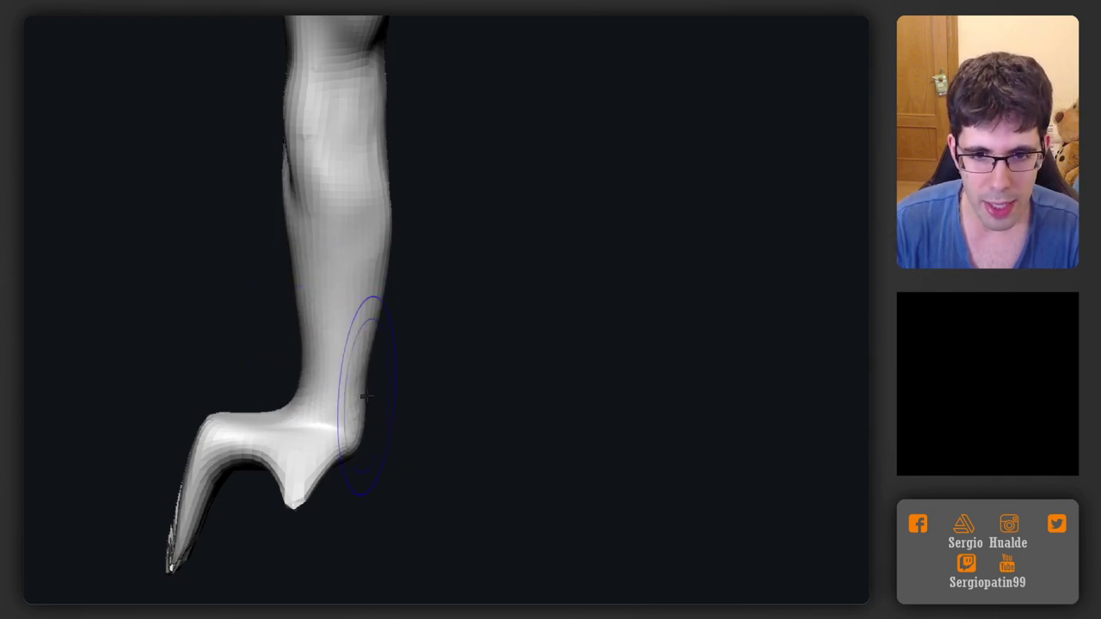
Smooth the back of the ankle and reshape the pointed projection on the heel side of the foot
mouse_move(365, 396)
mouse_down()
mouse_move(379, 349)
mouse_move(425, 422)
mouse_move(418, 336)
mouse_move(376, 344)
mouse_up()
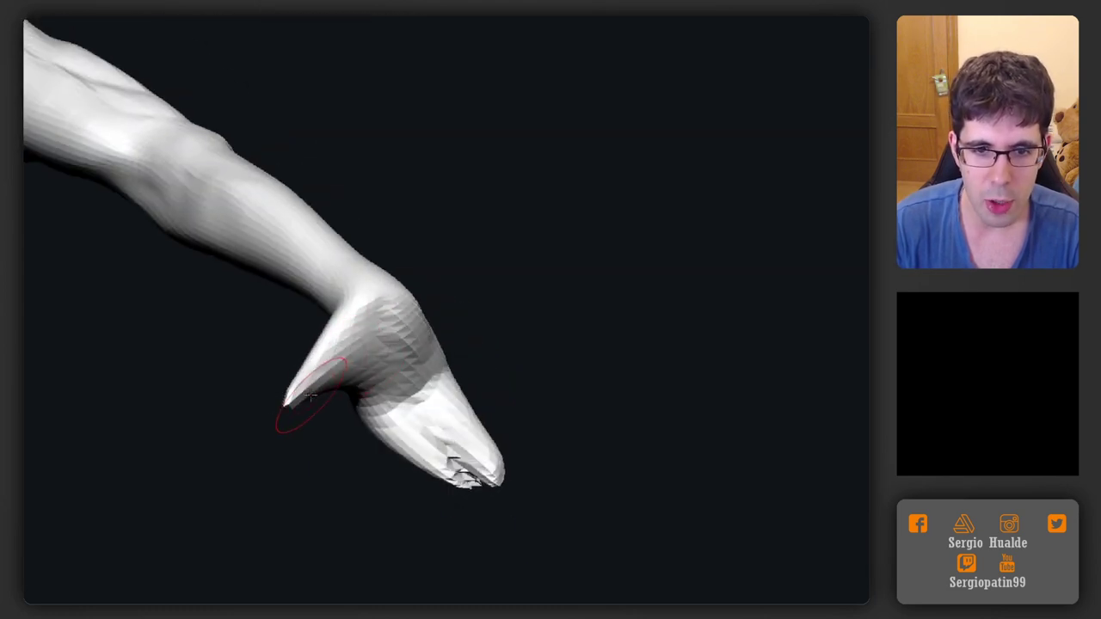
mouse_move(310, 387)
mouse_down()
mouse_move(386, 373)
mouse_move(339, 405)
mouse_move(395, 402)
mouse_up()
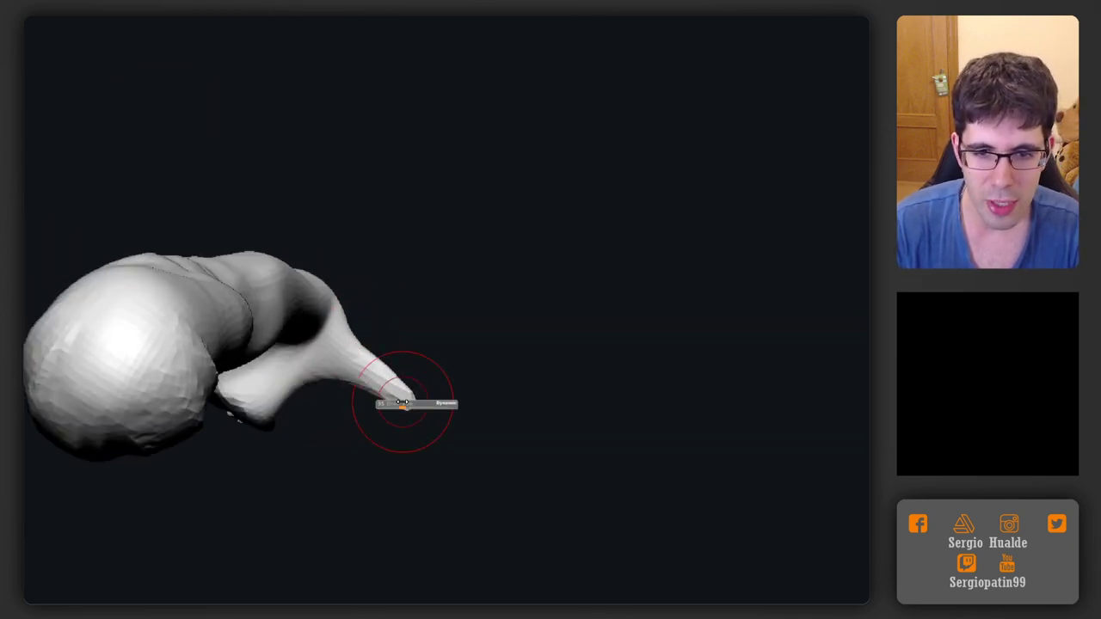
mouse_move(404, 397)
mouse_down()
mouse_move(408, 357)
mouse_move(239, 388)
mouse_move(246, 356)
mouse_move(315, 381)
mouse_move(283, 340)
mouse_move(248, 344)
mouse_move(280, 297)
mouse_move(295, 313)
mouse_move(301, 394)
mouse_move(265, 446)
mouse_move(290, 448)
mouse_move(287, 416)
mouse_up()
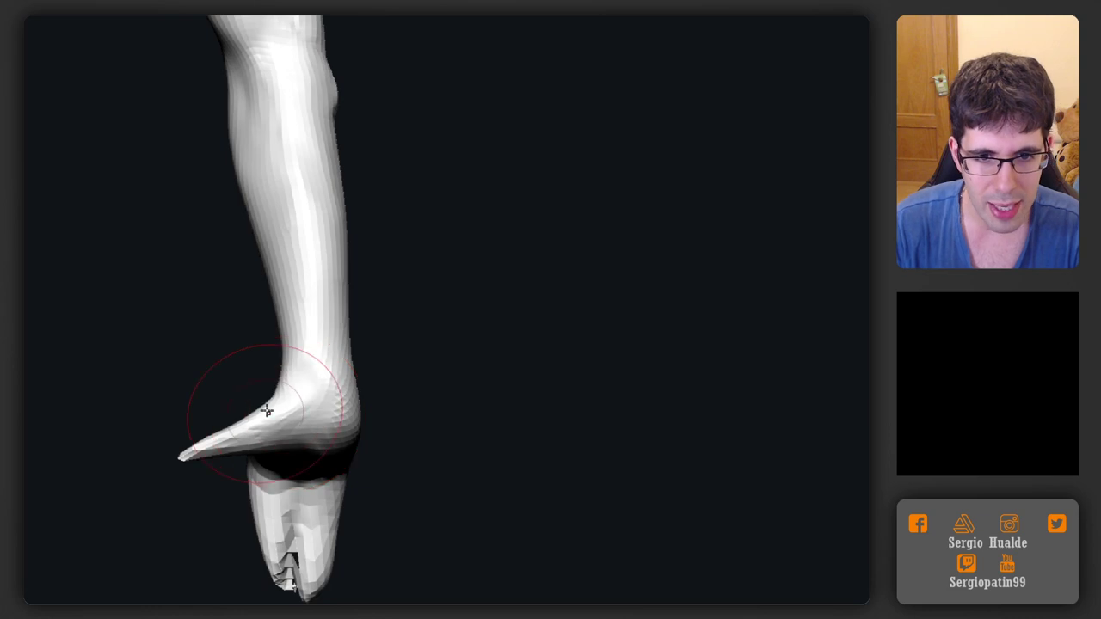
mouse_move(177, 440)
mouse_down()
mouse_move(270, 447)
mouse_move(266, 425)
mouse_move(202, 424)
mouse_up()
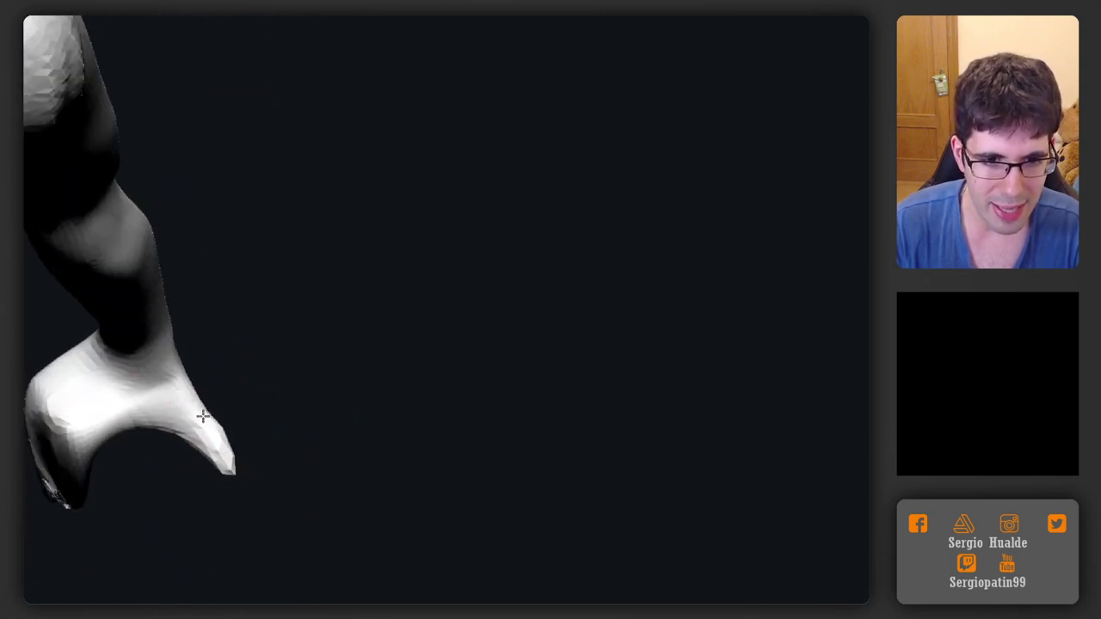
mouse_move(223, 463)
mouse_down()
mouse_move(204, 405)
mouse_move(290, 408)
mouse_move(225, 523)
mouse_move(207, 492)
mouse_move(189, 489)
mouse_move(228, 487)
mouse_move(201, 504)
mouse_move(179, 475)
mouse_move(191, 504)
mouse_move(219, 491)
mouse_move(207, 507)
mouse_move(211, 498)
mouse_up()
Carve vertical grooves into the upper front of the thigh below the hip to divide its muscles
mouse_move(210, 499)
ctrl+right_down()
mouse_move(326, 389)
mouse_move(277, 392)
ctrl+right_up()
mouse_move(277, 393)
mouse_down()
mouse_move(315, 442)
mouse_move(290, 335)
mouse_move(327, 319)
mouse_move(331, 287)
mouse_up()
drag(349, 229, 344, 340)
right_drag(344, 340, 311, 271)
drag(309, 266, 336, 412)
right_drag(336, 364, 390, 378)
mouse_move(389, 377)
mouse_down()
mouse_move(405, 369)
mouse_move(352, 352)
mouse_move(312, 361)
mouse_move(308, 334)
mouse_up()
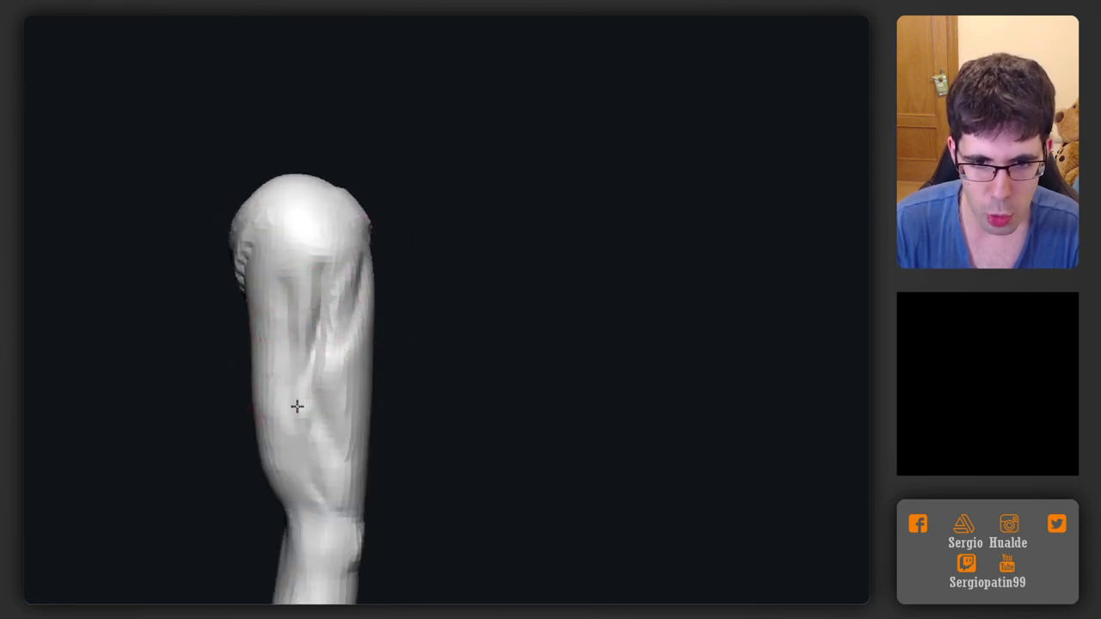
Smooth the outer thigh plane from the hip to the knee and blend the area beneath the glute
right_drag(305, 454, 285, 434)
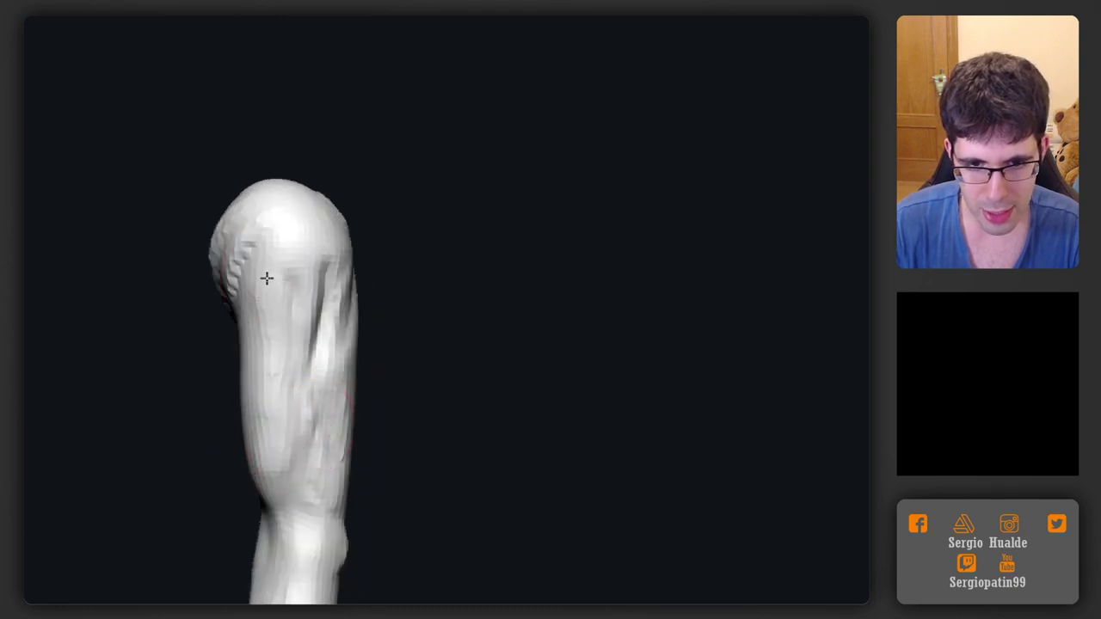
shift+drag(272, 426, 265, 315)
right_drag(269, 478, 296, 400)
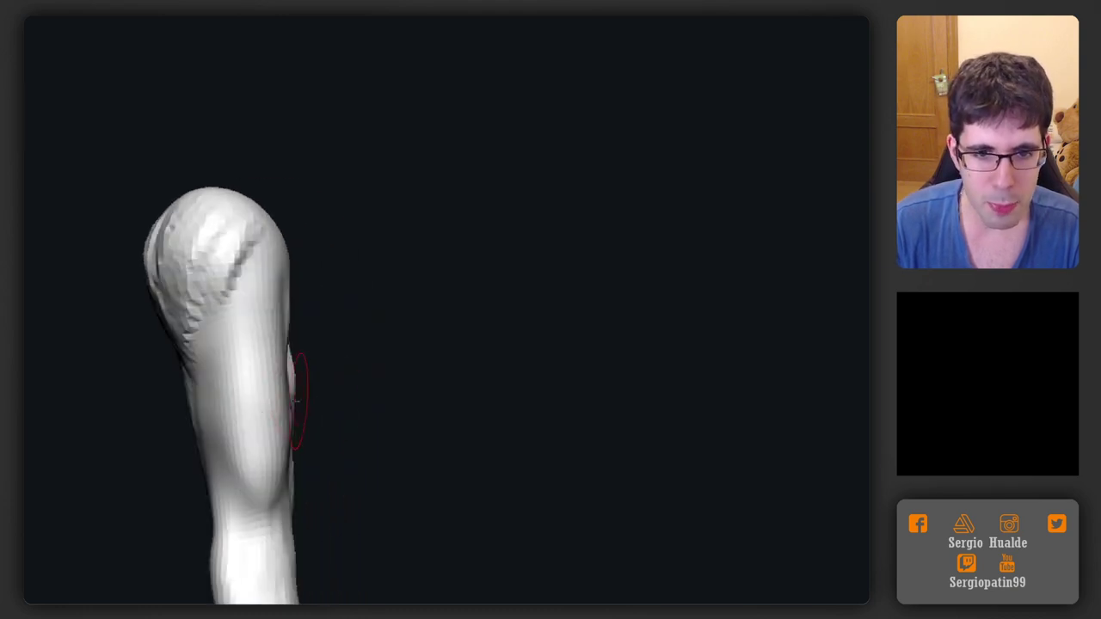
right_drag(263, 459, 283, 375)
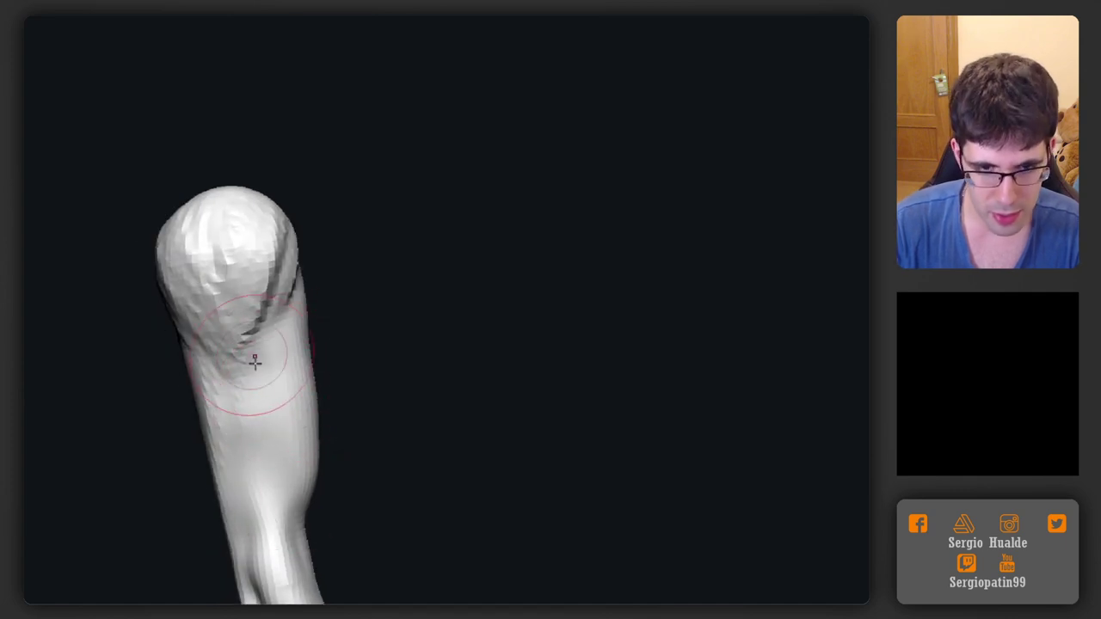
mouse_move(263, 361)
right_down()
mouse_move(295, 442)
mouse_move(224, 416)
mouse_move(213, 364)
mouse_move(297, 384)
mouse_move(278, 449)
mouse_move(356, 393)
mouse_move(340, 361)
mouse_move(314, 414)
mouse_move(282, 434)
mouse_move(271, 427)
mouse_move(294, 434)
mouse_move(251, 414)
mouse_move(266, 403)
mouse_move(301, 419)
right_up()
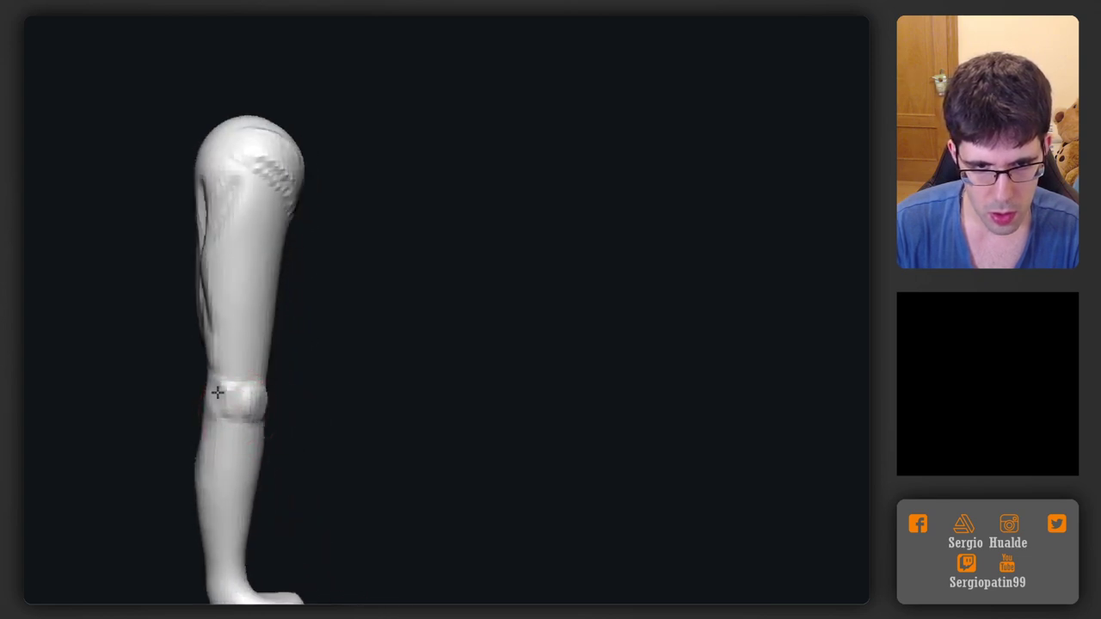
Touch up the side of the knee with a short brush stroke
mouse_move(217, 392)
right_down()
mouse_move(278, 451)
mouse_move(304, 421)
mouse_move(227, 438)
mouse_move(268, 484)
mouse_move(258, 319)
mouse_move(298, 359)
mouse_move(258, 378)
right_up()
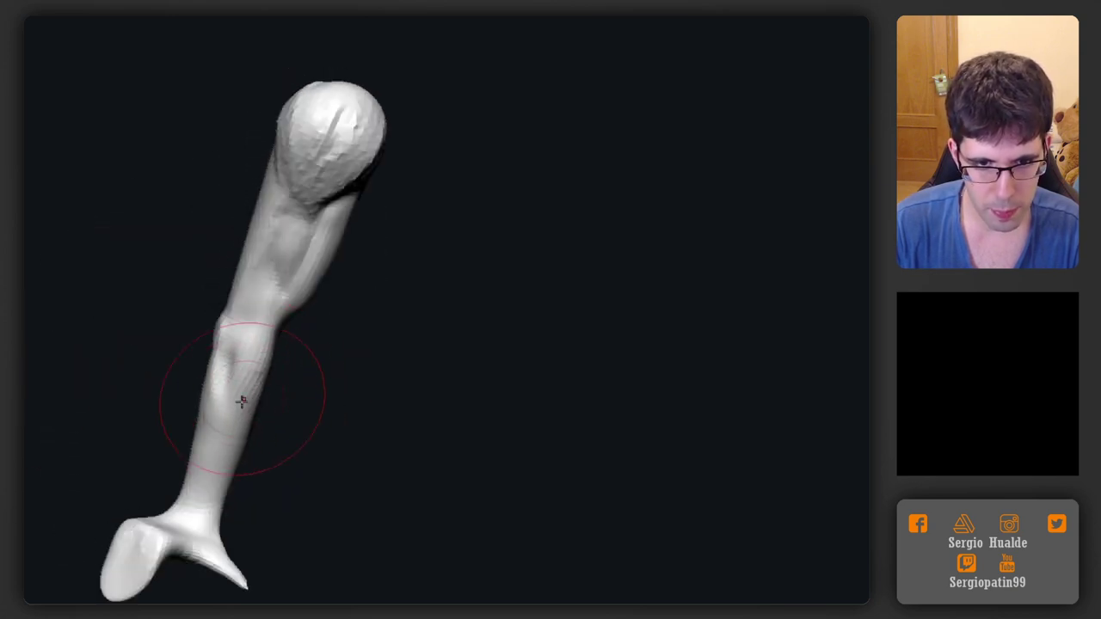
right_drag(231, 431, 261, 375)
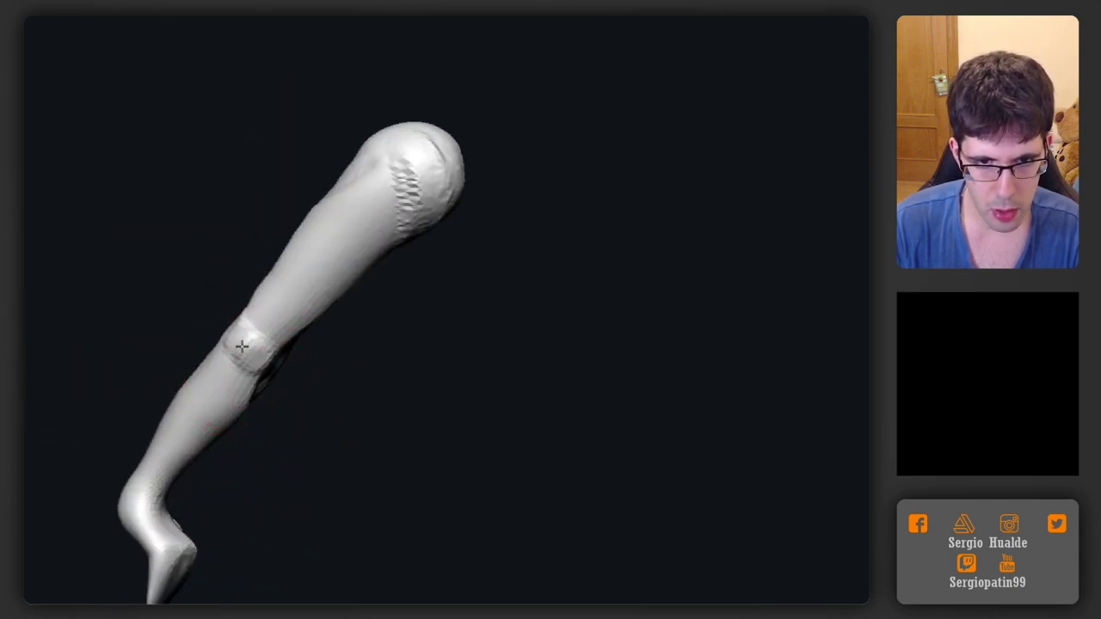
drag(250, 349, 245, 348)
right_drag(197, 387, 177, 425)
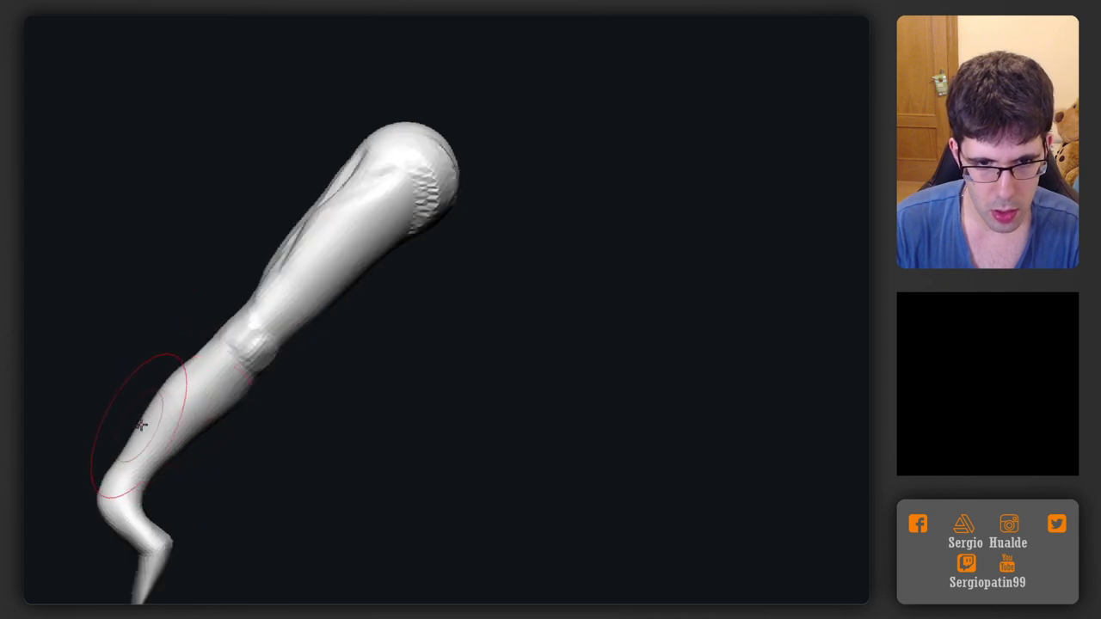
mouse_move(252, 401)
right_down()
mouse_move(258, 327)
mouse_move(271, 344)
mouse_move(293, 343)
mouse_move(290, 381)
right_up()
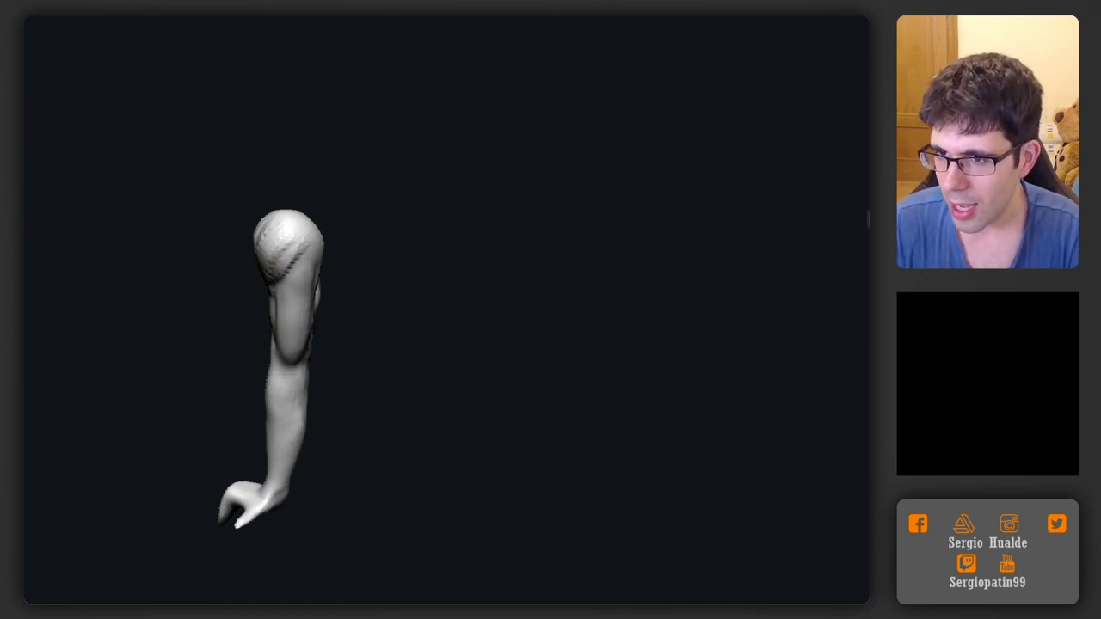
Switch to the sphere model and build up four separate clay patches across its front surface
click(868, 219)
click(647, 291)
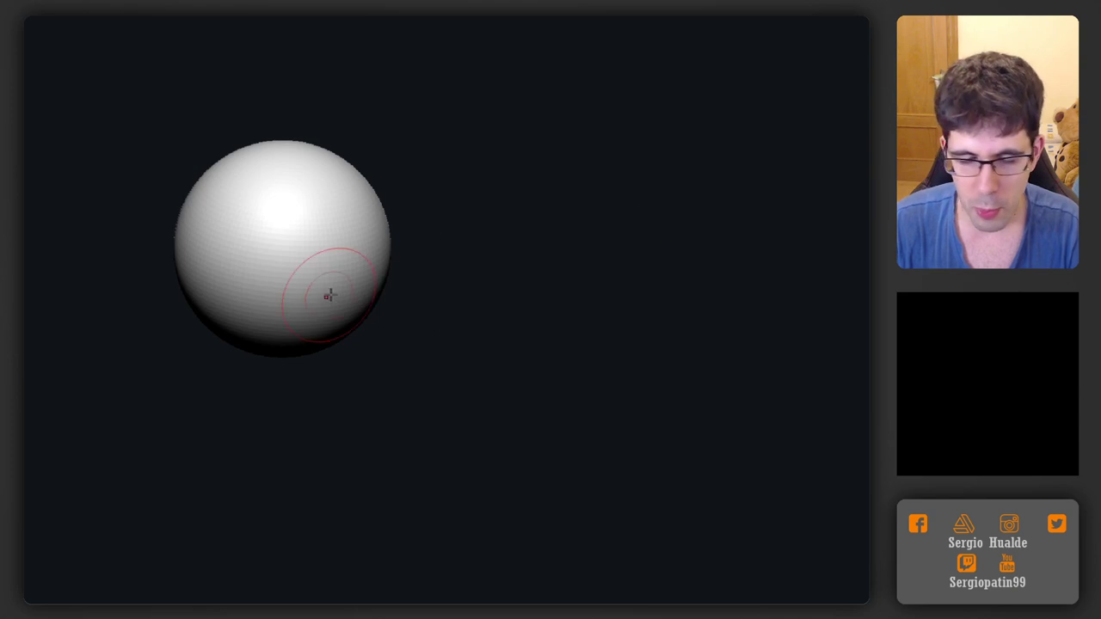
key(f)
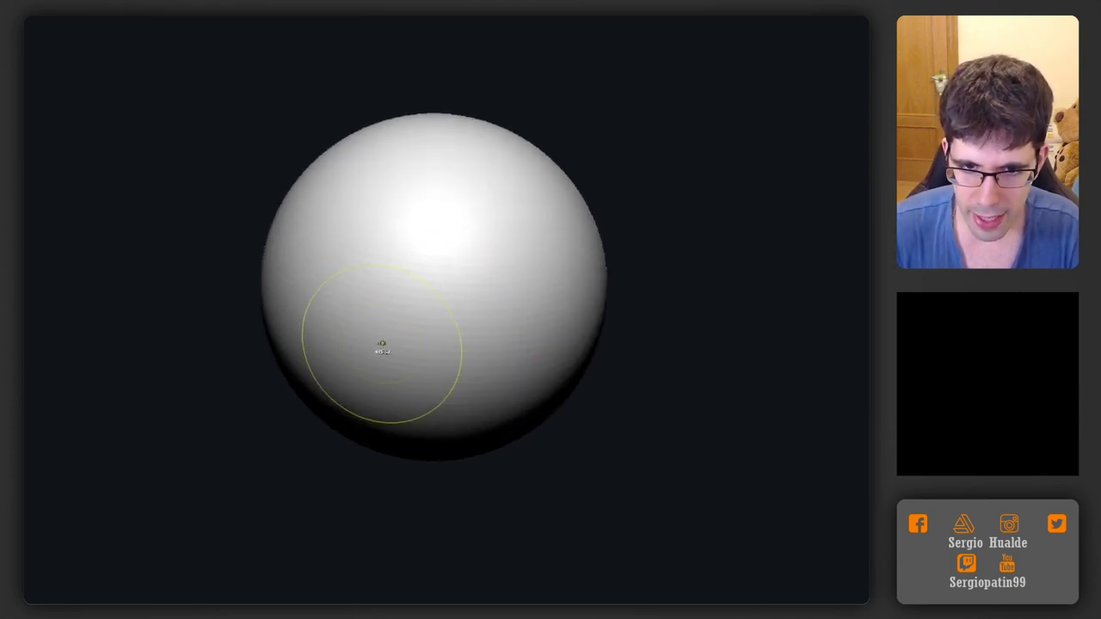
mouse_move(428, 241)
alt+right_down()
mouse_move(453, 319)
mouse_move(466, 322)
alt+right_up()
mouse_move(479, 353)
mouse_down()
mouse_move(518, 301)
mouse_move(500, 355)
mouse_up()
drag(425, 406, 456, 435)
drag(523, 453, 571, 420)
drag(390, 314, 413, 327)
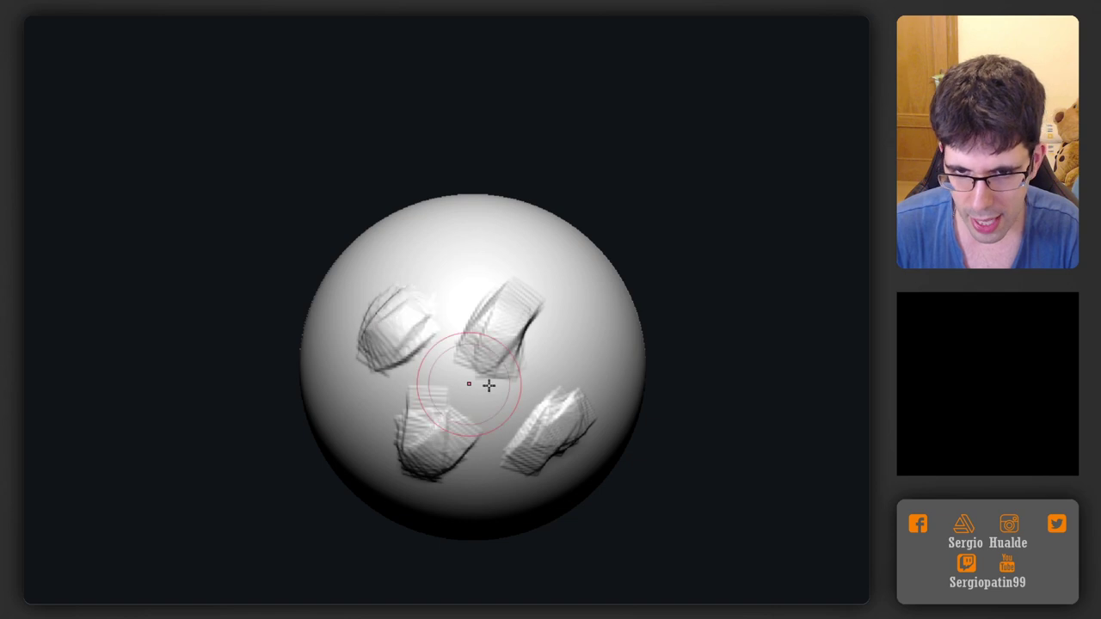
Inspect the sphere's sculpted patches at lower and higher subdivision levels and check its polygon wireframe
alt+right_drag(488, 385, 433, 359)
right_drag(433, 359, 490, 358)
right_drag(646, 323, 592, 319)
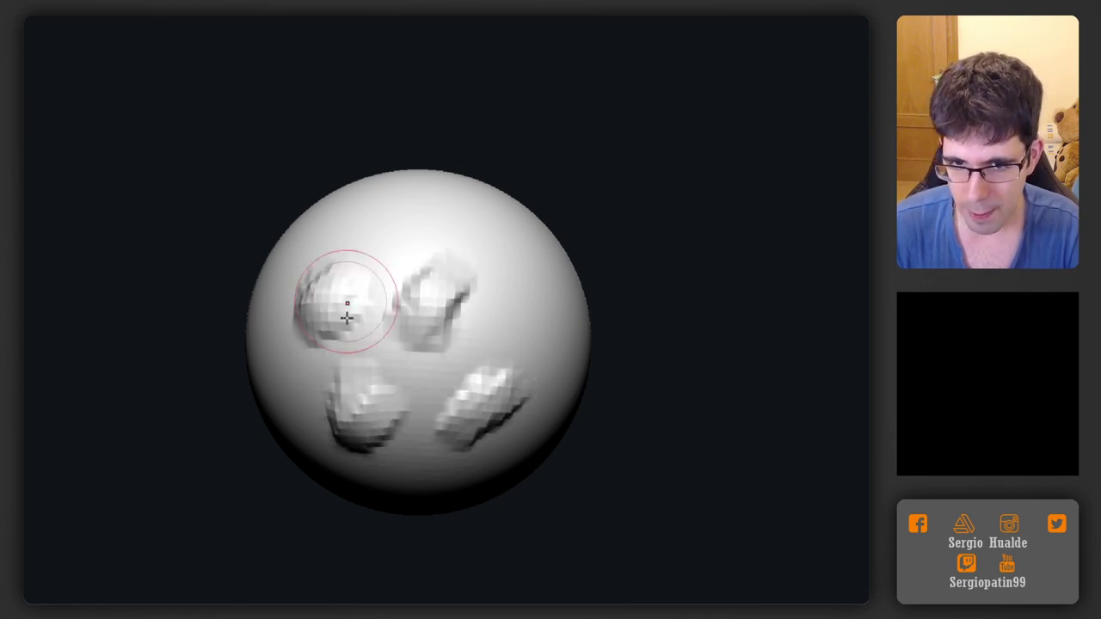
right_drag(394, 317, 477, 336)
right_drag(322, 372, 413, 319)
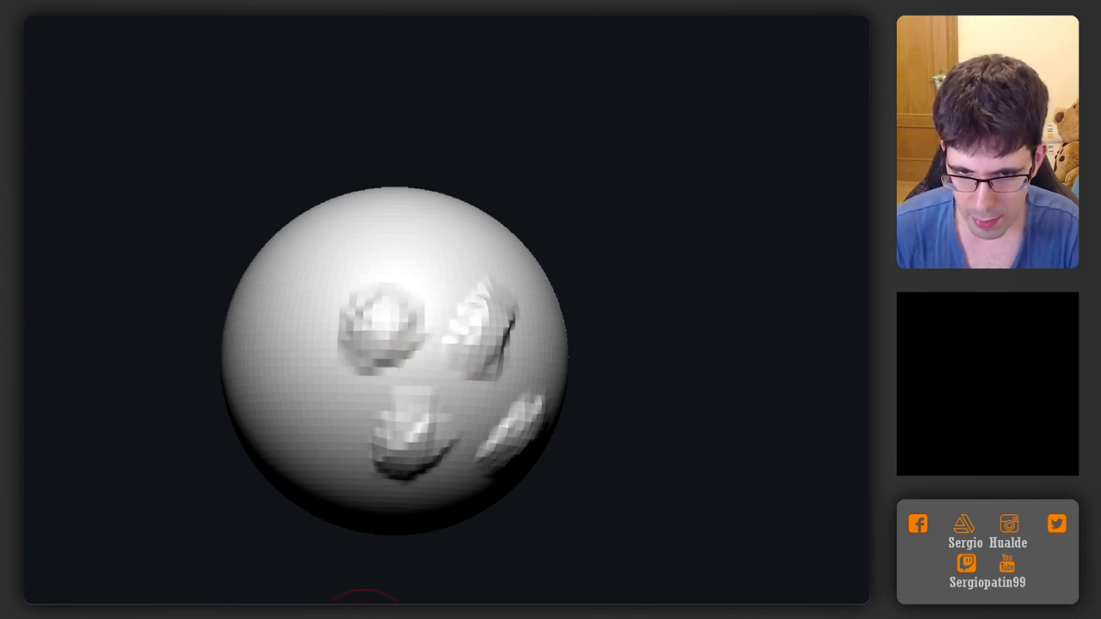
key(shift+d)
key(shift+d)
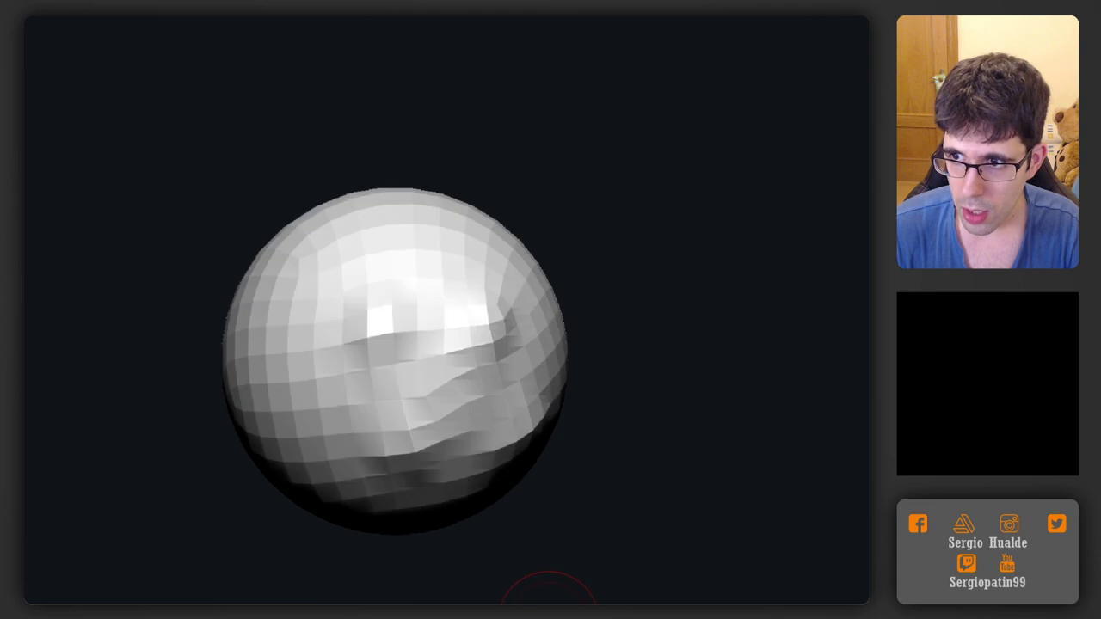
key(d)
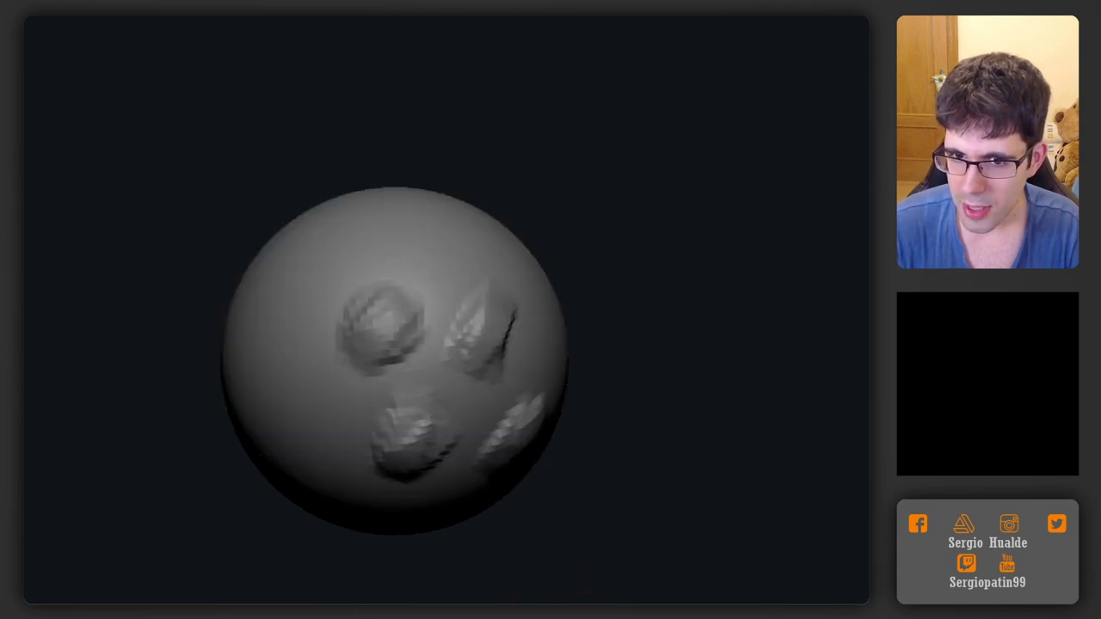
key(shift+f)
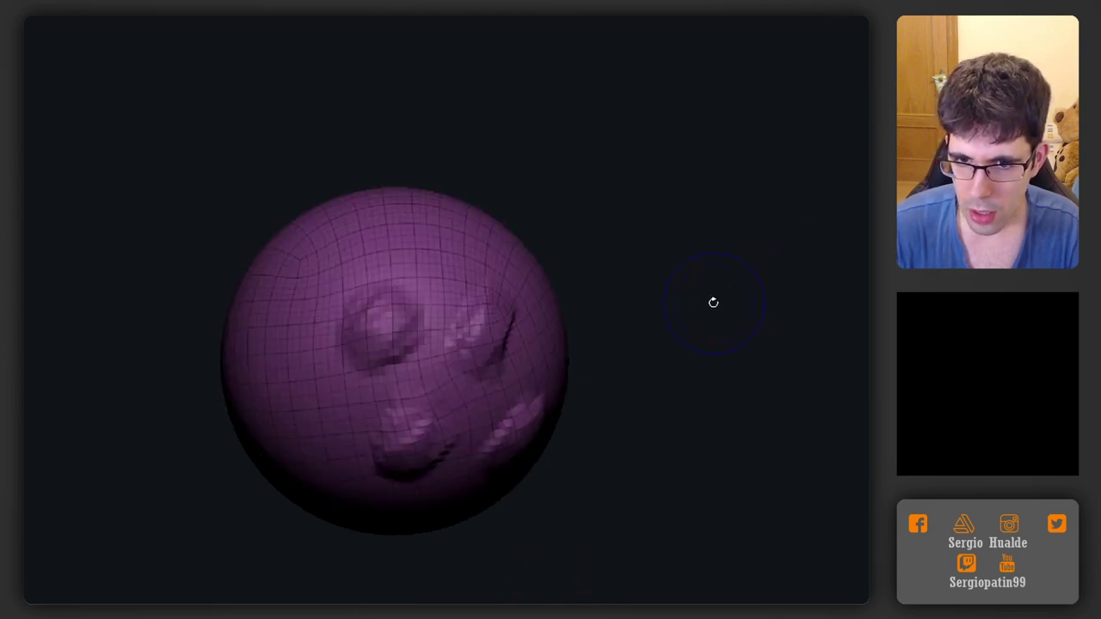
key(shift+f)
Examine the raised patches on the sphere from several angles to judge the preserved detail
mouse_move(708, 322)
mouse_down()
mouse_move(695, 331)
mouse_move(703, 366)
mouse_up()
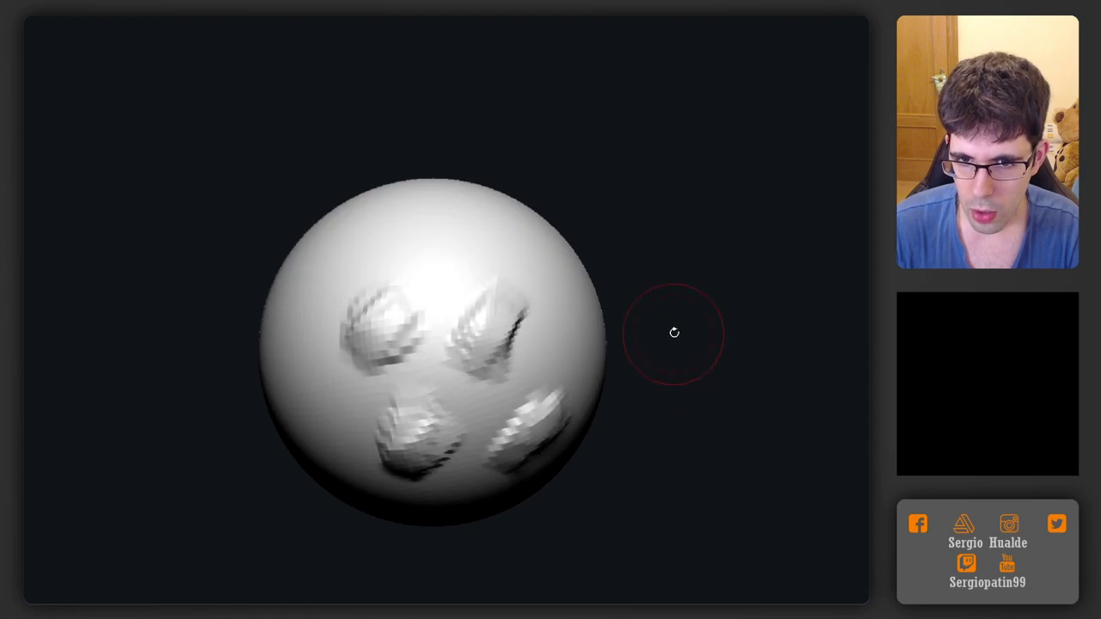
drag(673, 332, 693, 365)
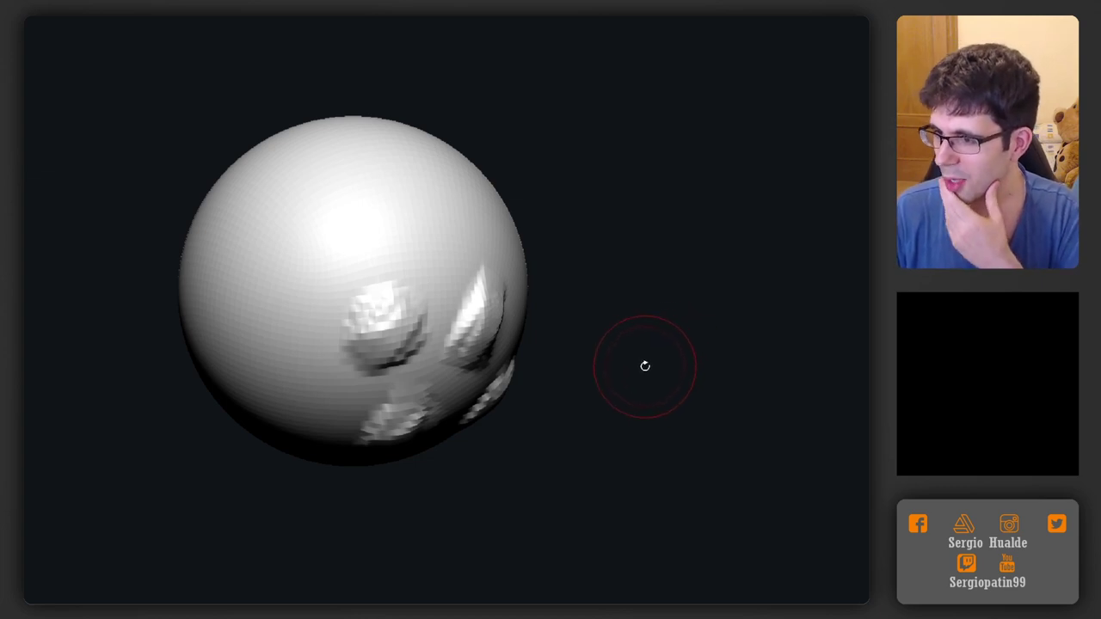
drag(647, 362, 614, 351)
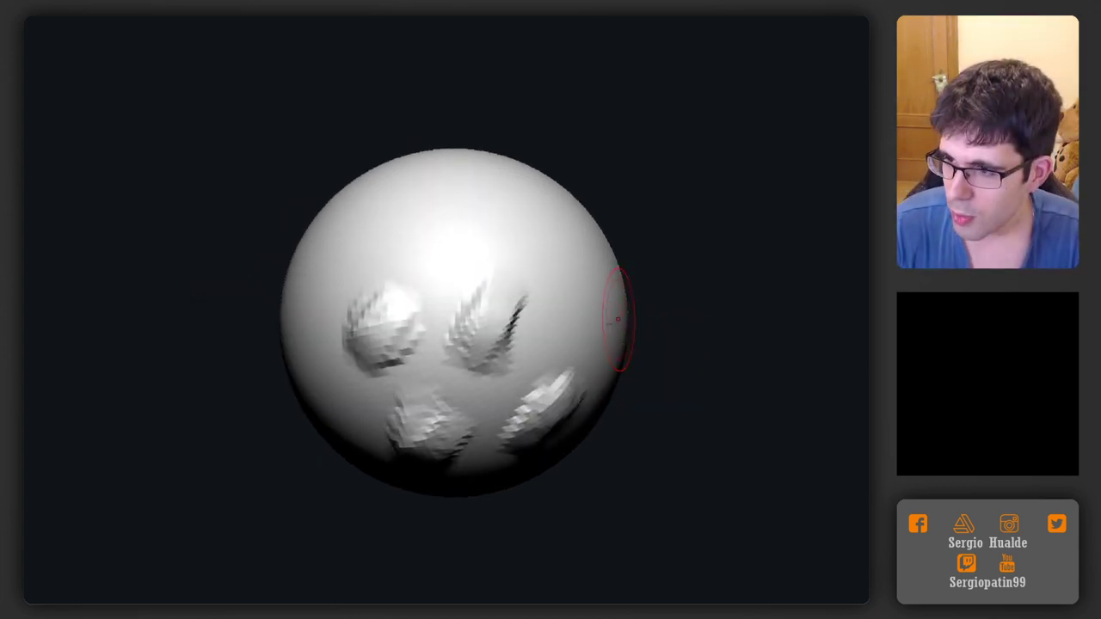
right_drag(585, 354, 597, 319)
drag(638, 294, 644, 307)
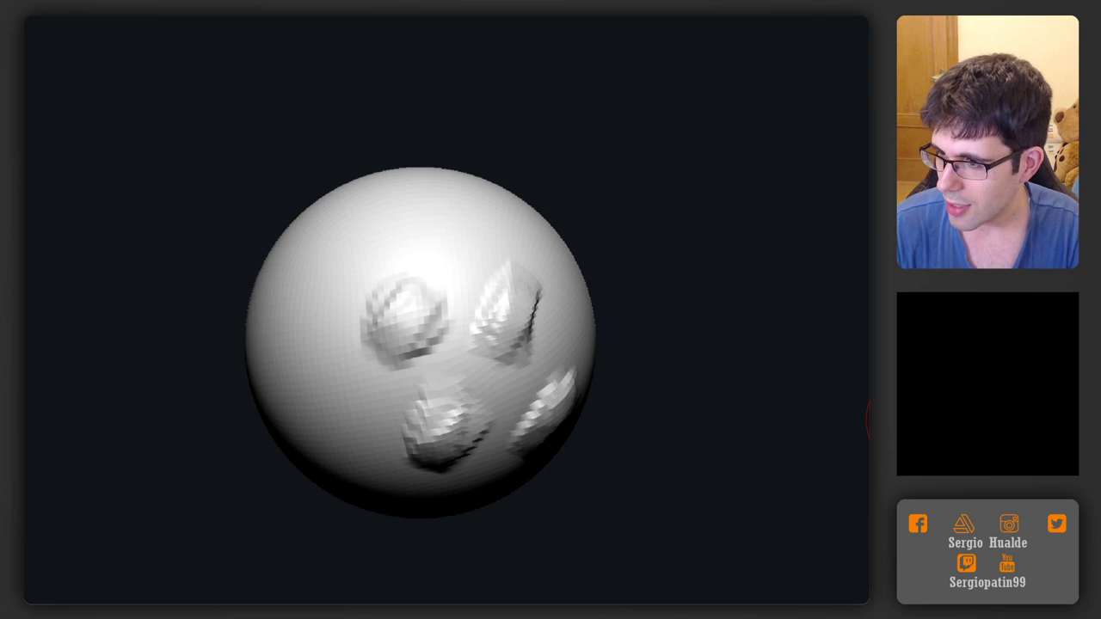
right_drag(505, 328, 493, 327)
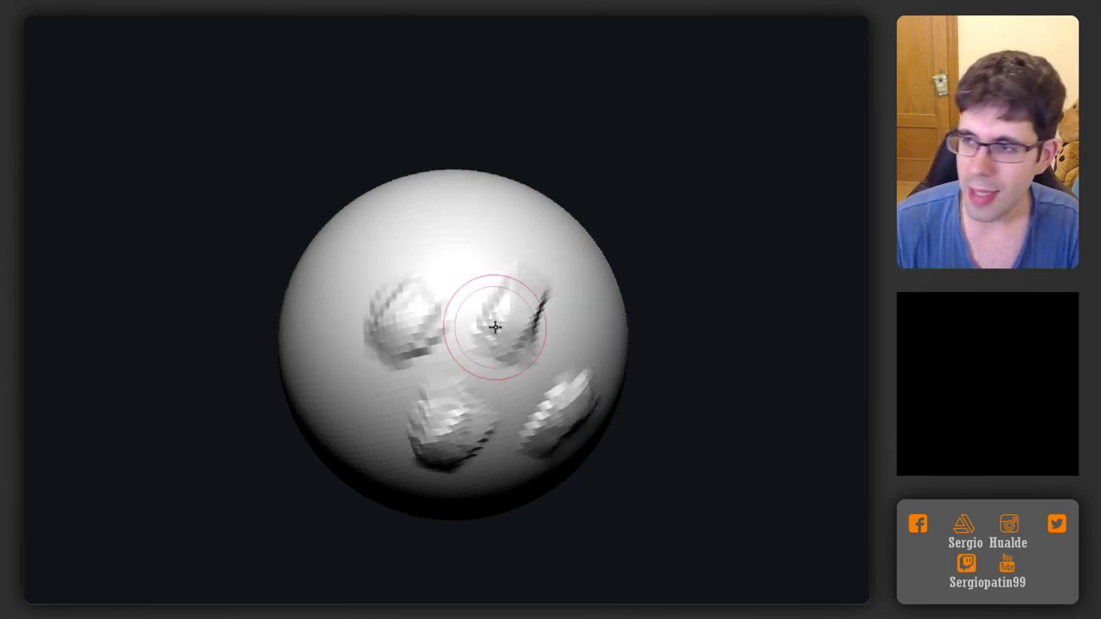
ctrl+click(640, 361)
ctrl+drag(639, 362, 645, 367)
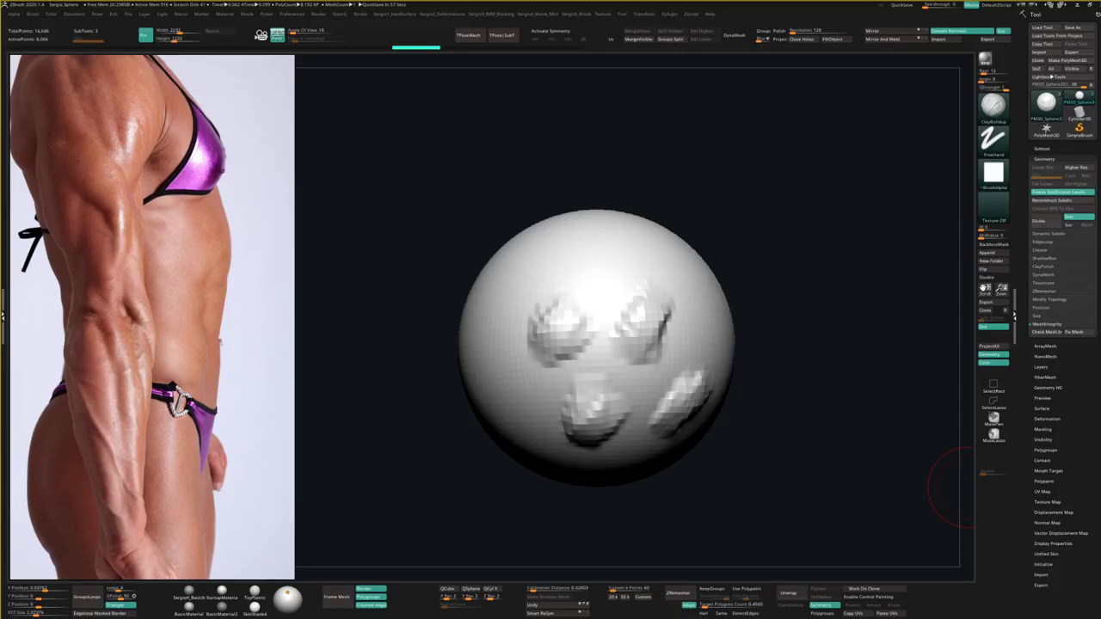
right_drag(720, 375, 671, 367)
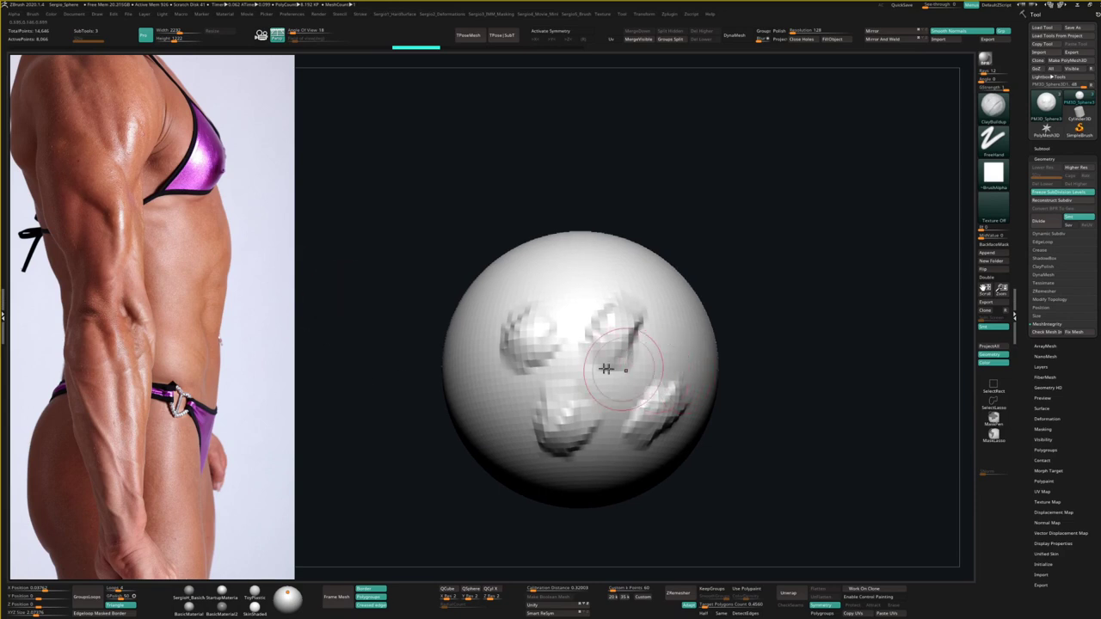
alt+right_drag(567, 365, 595, 356)
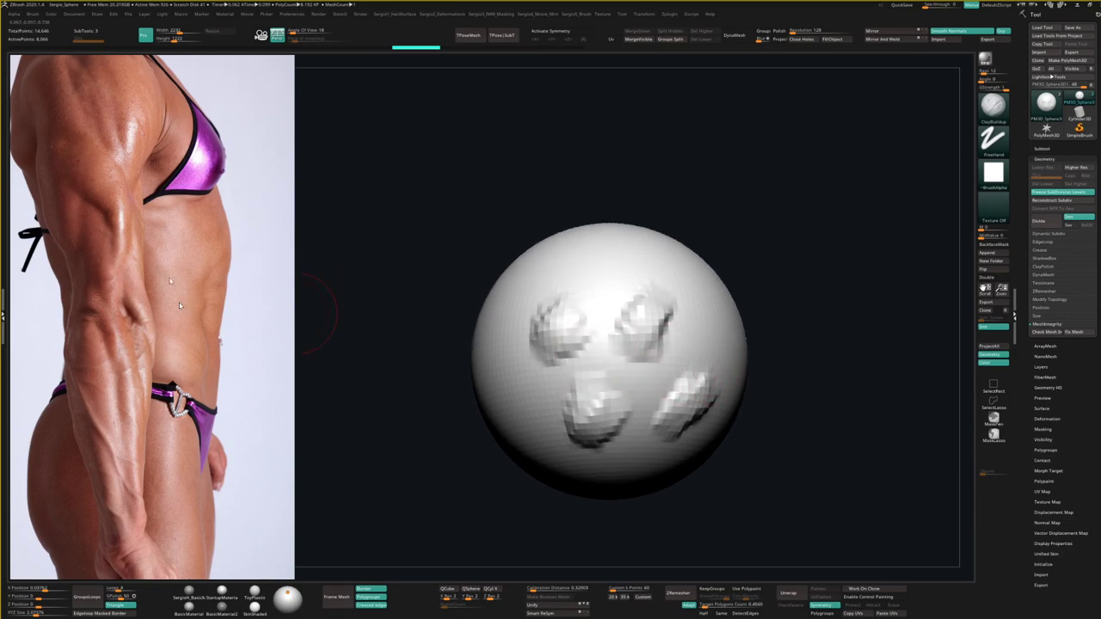
alt+right_drag(667, 353, 626, 347)
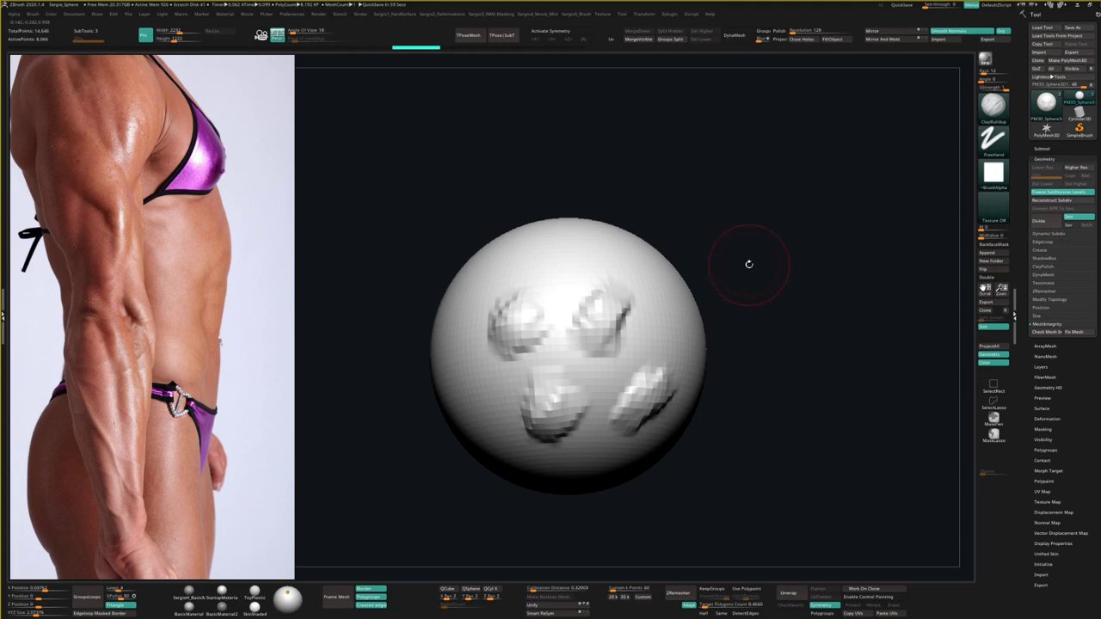
mouse_move(698, 323)
alt+right_down()
mouse_move(719, 294)
mouse_move(681, 308)
mouse_move(668, 299)
alt+right_up()
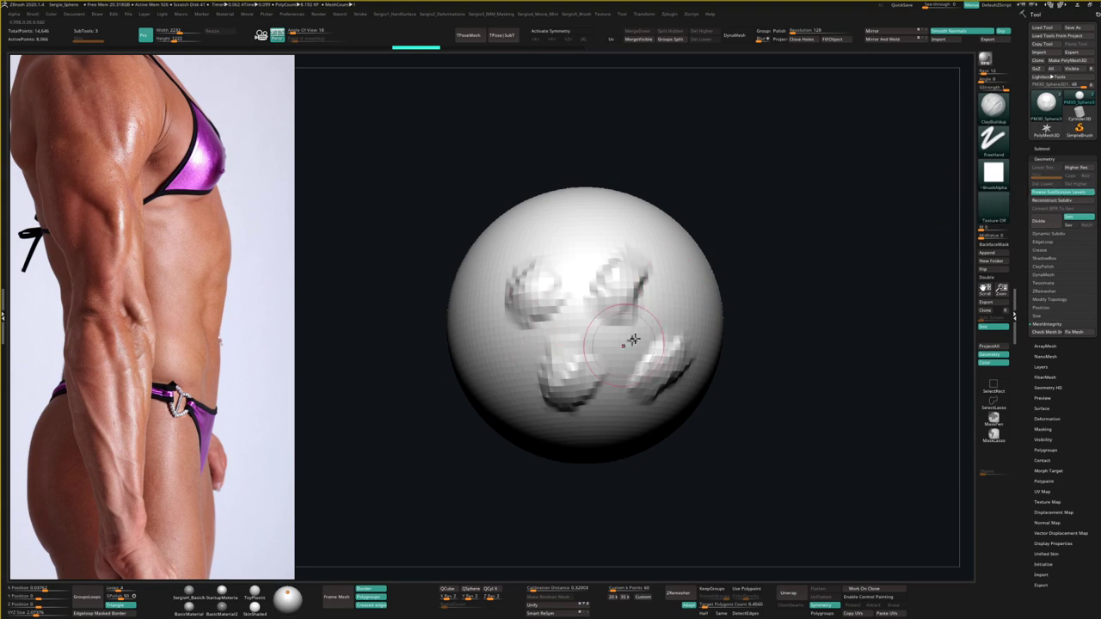
Freeze the sphere's subdivision levels, rebuild its topology with ZRemesher and unfreeze the levels to reproject the sculpted detail
key(shift)
key(1)
key(Escape)
key(ctrl+shift+f)
key(shift+d)
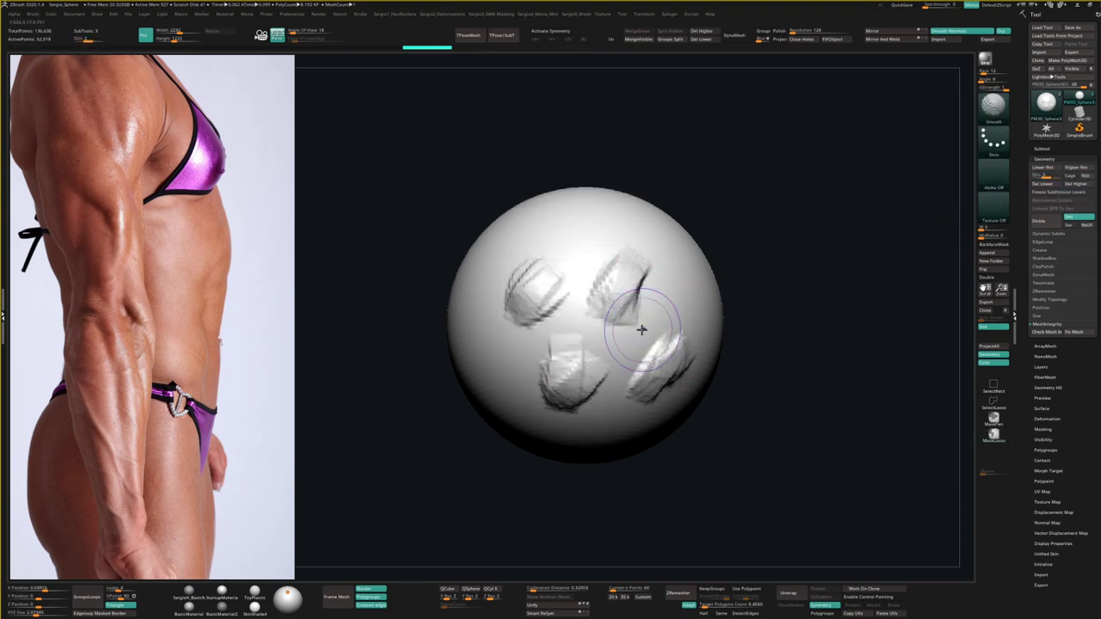
click(1058, 192)
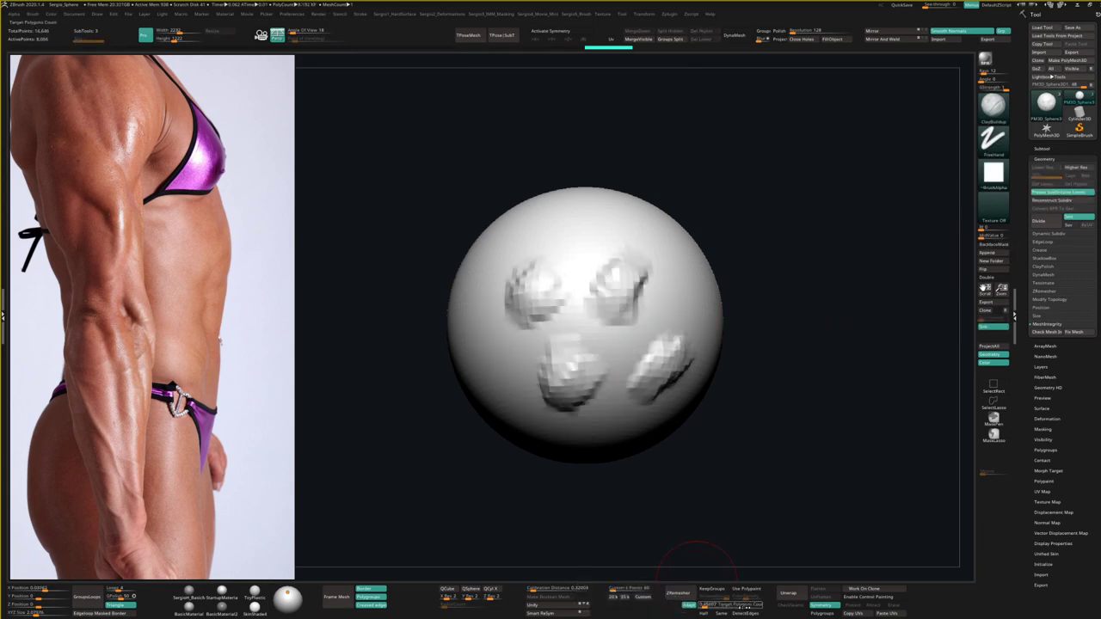
click(678, 593)
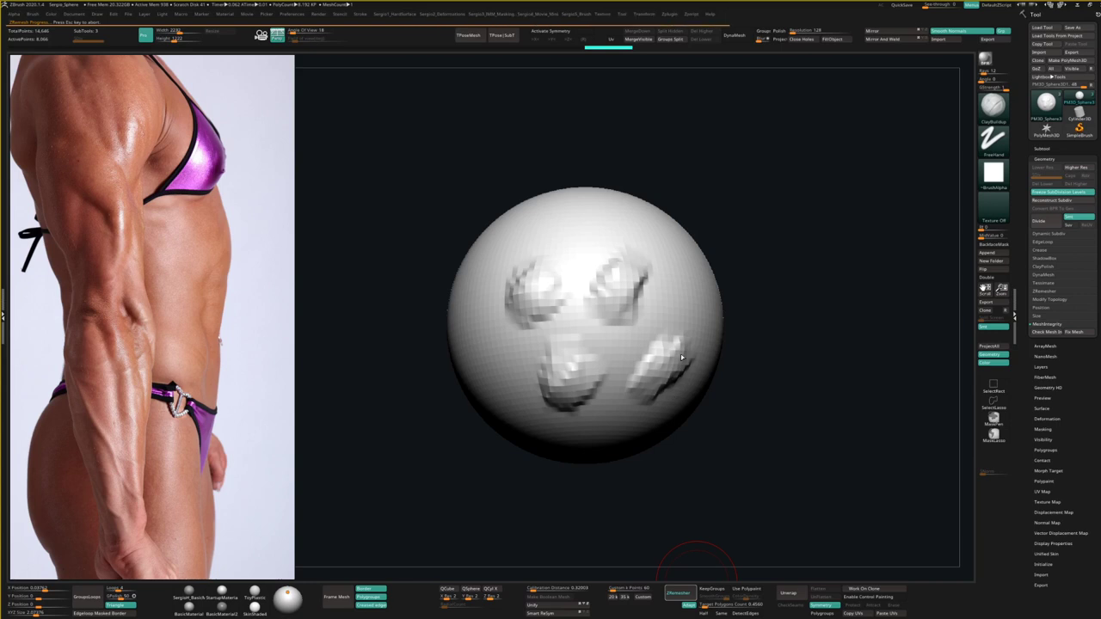
click(1070, 220)
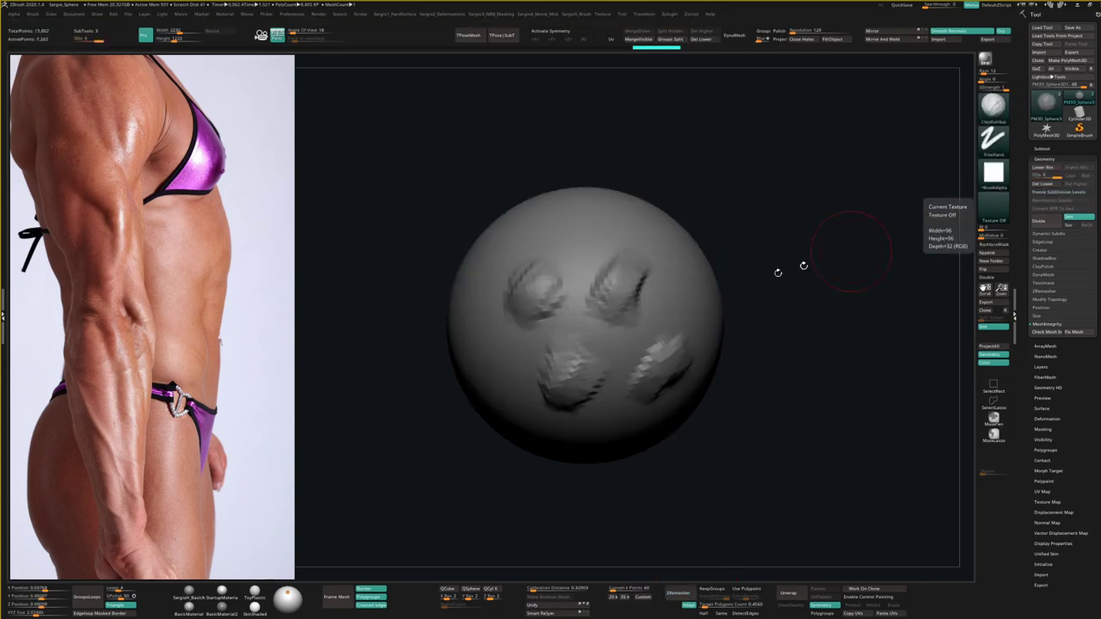
key(shift+d)
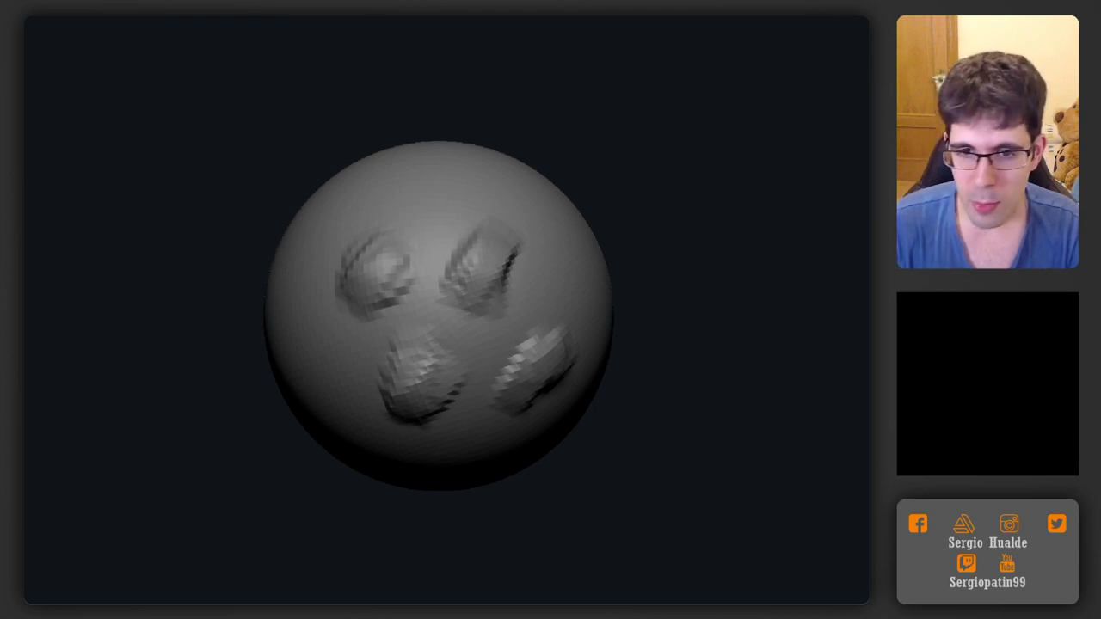
Return to the leg, mask a band around the knee, and invert and soften the mask so only the knee region is editable
drag(664, 232, 626, 251)
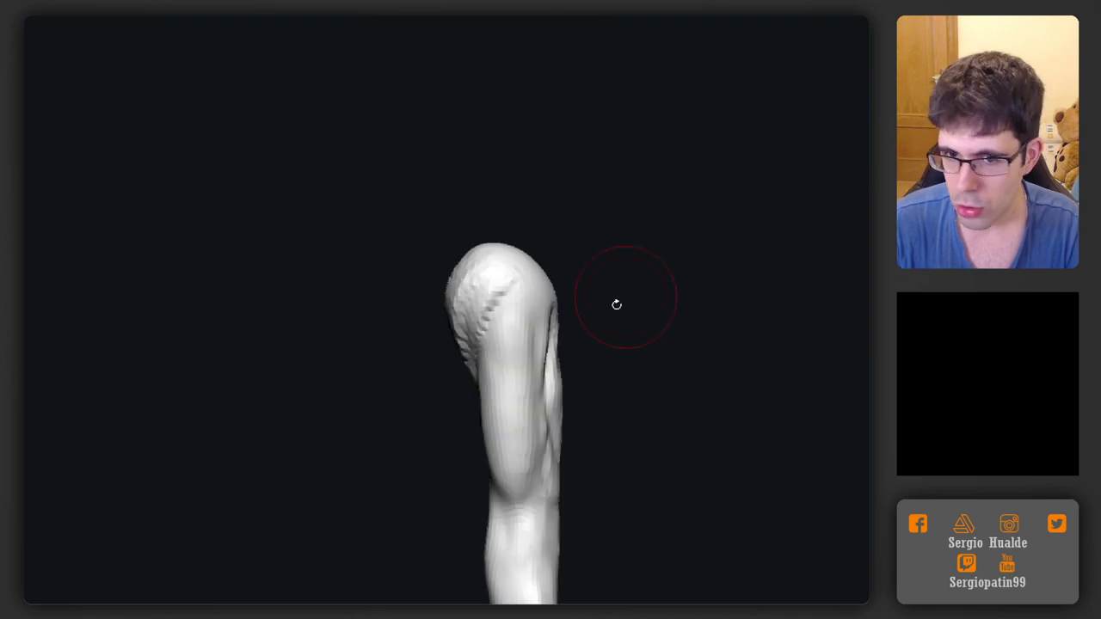
drag(616, 304, 519, 308)
drag(424, 349, 458, 322)
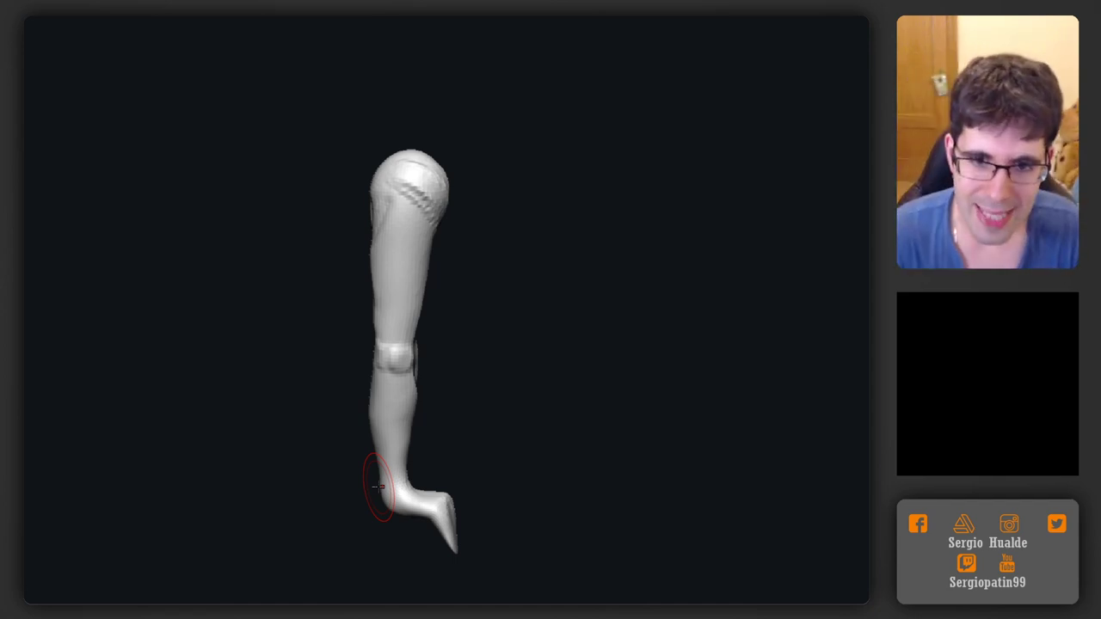
mouse_move(511, 317)
mouse_down()
mouse_move(443, 301)
mouse_move(435, 234)
mouse_move(425, 258)
mouse_move(376, 300)
mouse_move(424, 329)
mouse_move(483, 297)
mouse_up()
mouse_move(545, 226)
ctrl+mouse_down()
mouse_move(510, 226)
mouse_move(341, 421)
mouse_move(582, 344)
ctrl+mouse_up()
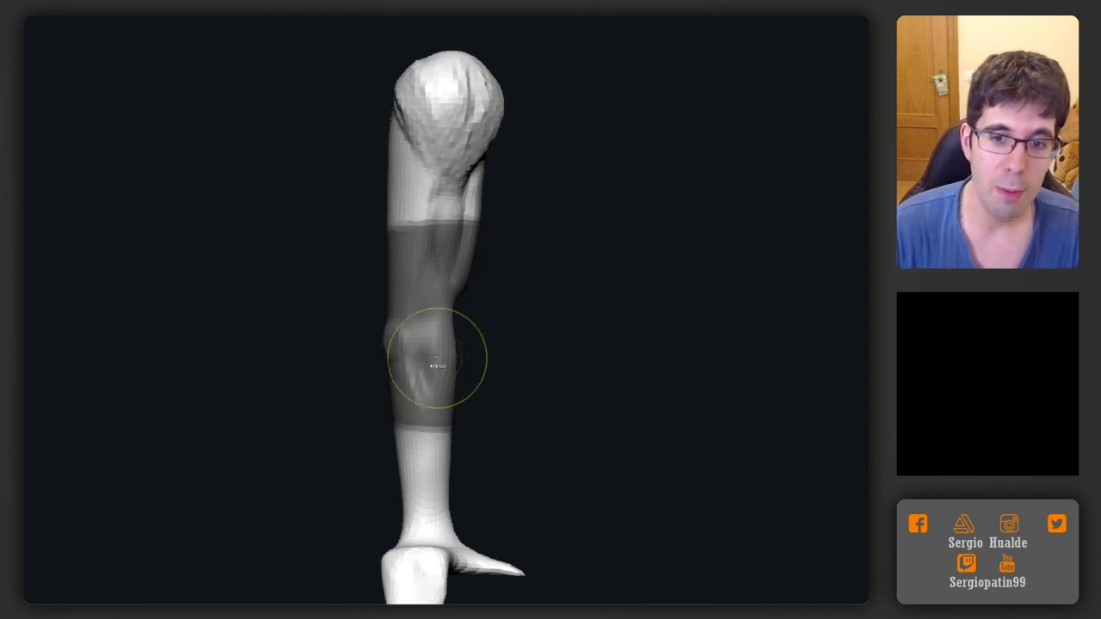
ctrl+click(439, 364)
ctrl+click(508, 348)
ctrl+click(423, 378)
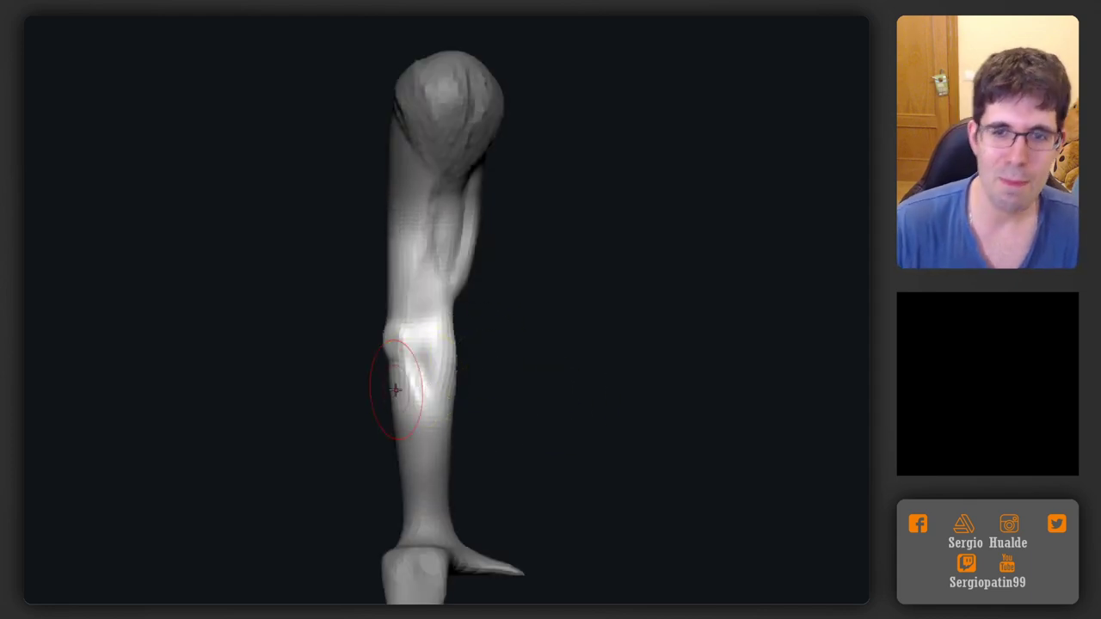
Adjust the unmasked knee region with the transform gizmo after resetting its orientation, and clear the mask
key(w)
drag(501, 288, 532, 355)
alt+click(472, 323)
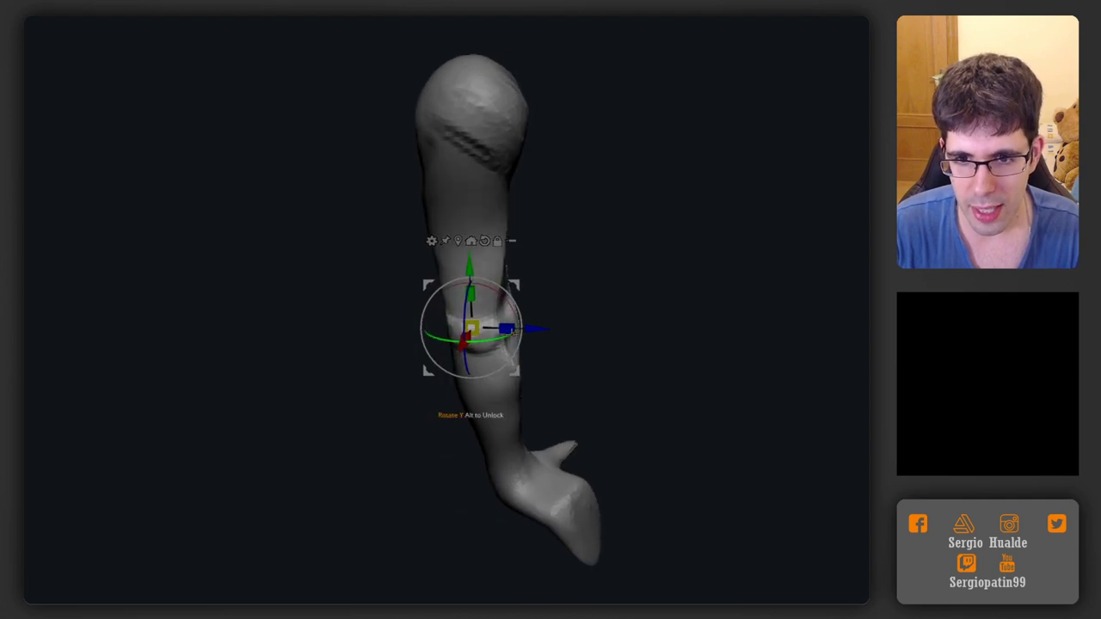
drag(538, 299, 512, 294)
alt+click(485, 242)
drag(494, 350, 540, 328)
mouse_move(616, 291)
mouse_down()
mouse_move(559, 293)
mouse_move(572, 327)
mouse_move(590, 327)
mouse_move(502, 343)
mouse_up()
key(q)
mouse_move(546, 297)
ctrl+mouse_down()
mouse_move(571, 322)
mouse_move(507, 322)
ctrl+mouse_up()
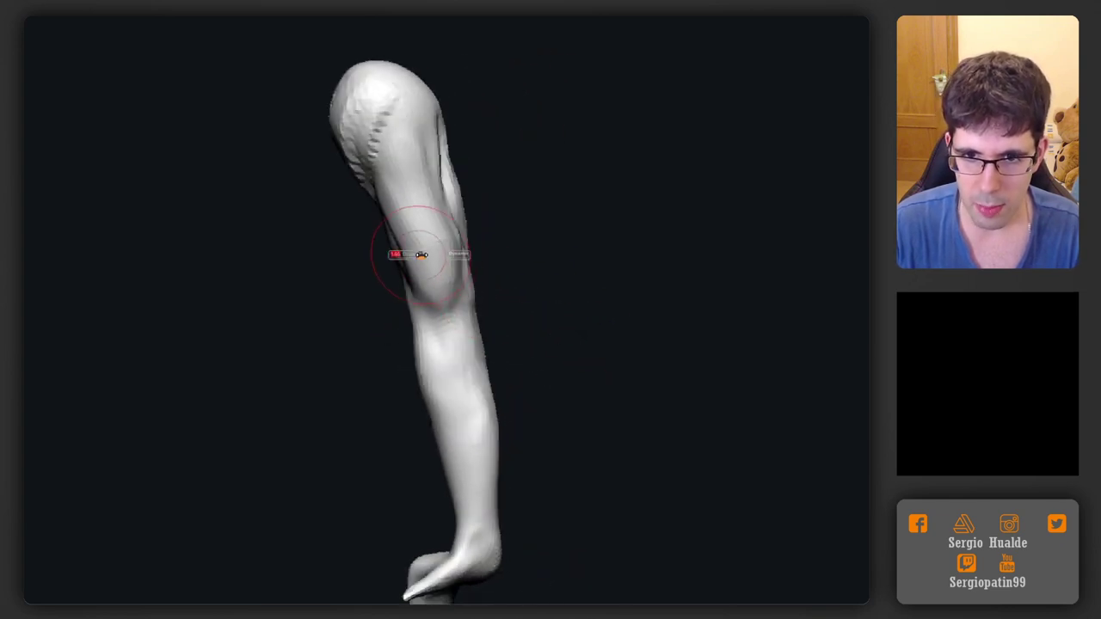
Smooth the lower half of the thigh above the knee using a larger brush
shift+drag(424, 268, 419, 218)
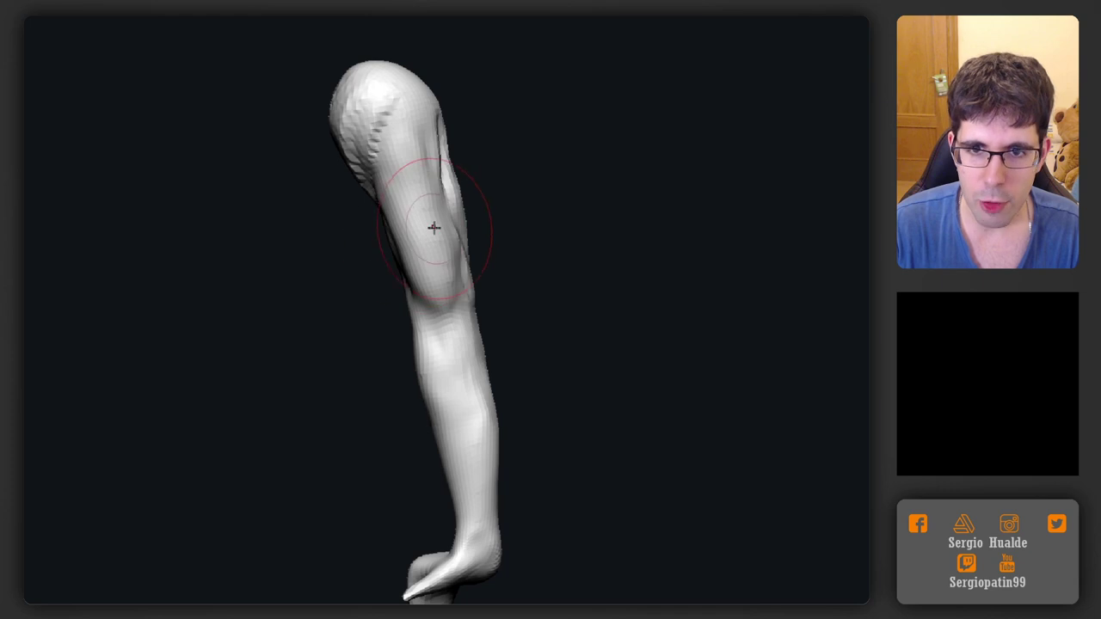
key(s)
drag(421, 221, 413, 253)
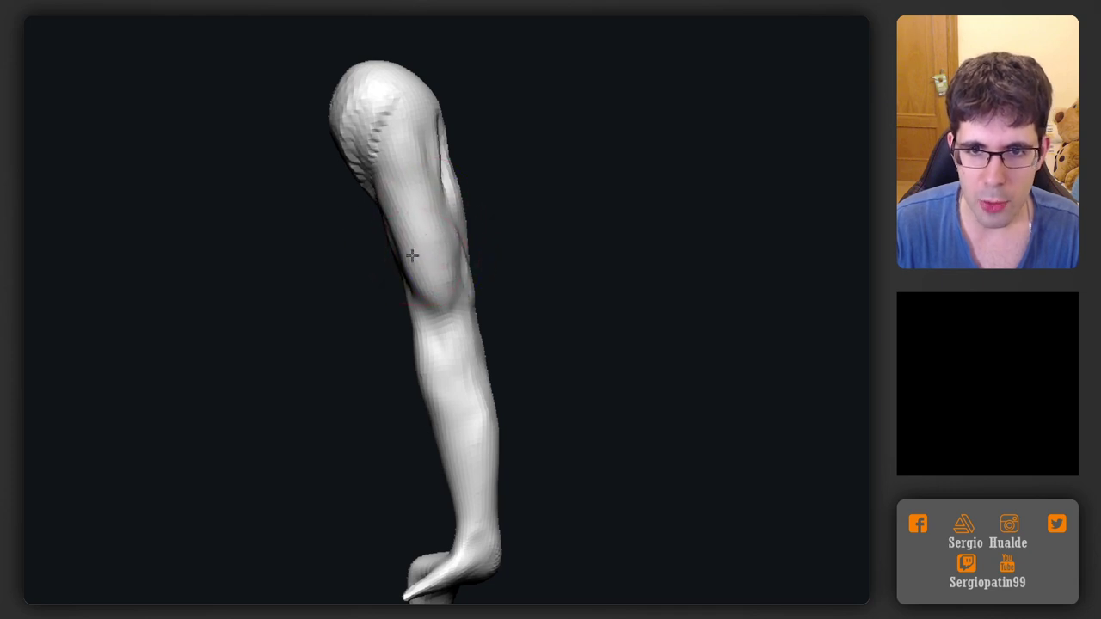
Sculpt the muscle forms of the thigh below the hip, working from the back round to the front
right_drag(421, 261, 475, 261)
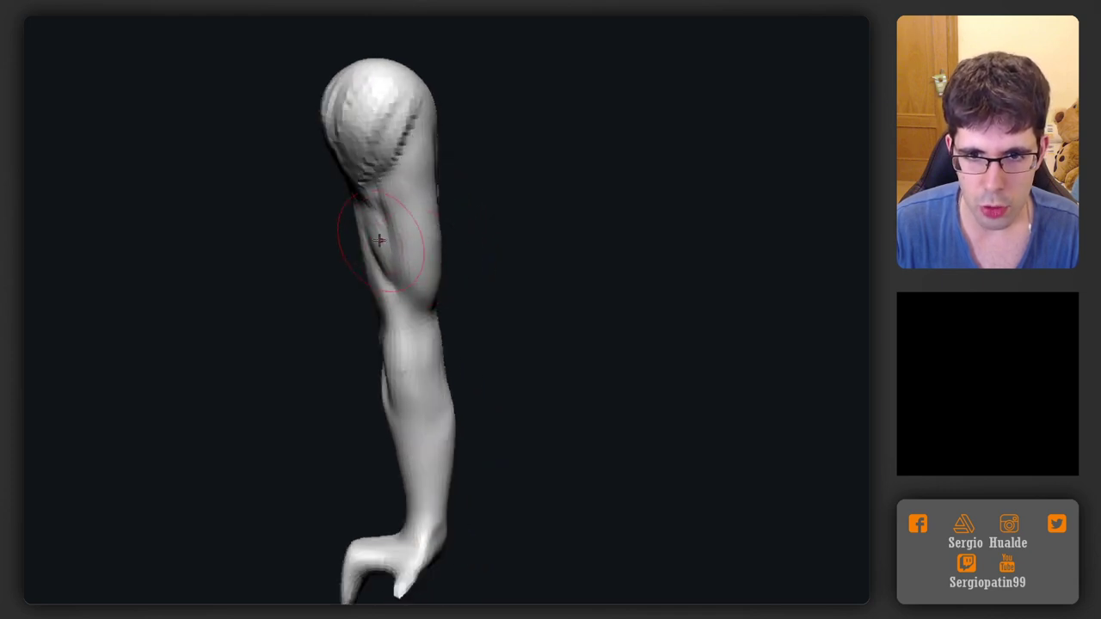
mouse_move(379, 240)
right_down()
mouse_move(469, 263)
mouse_move(479, 250)
mouse_move(365, 236)
right_up()
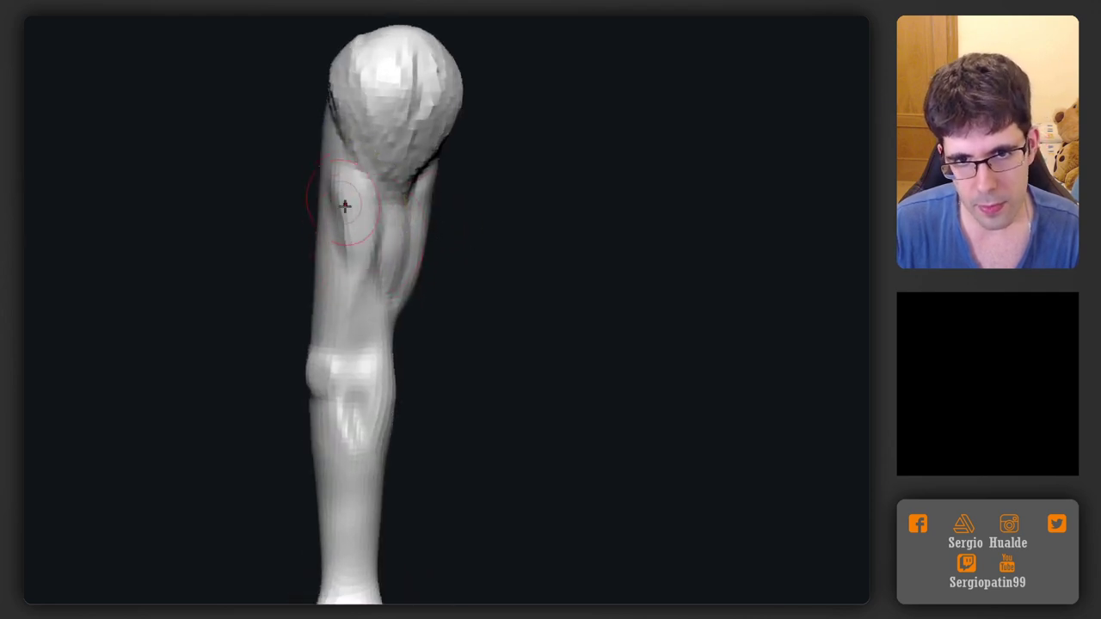
mouse_move(345, 207)
middle_down()
mouse_move(369, 217)
mouse_move(344, 192)
mouse_move(386, 261)
mouse_move(339, 175)
middle_up()
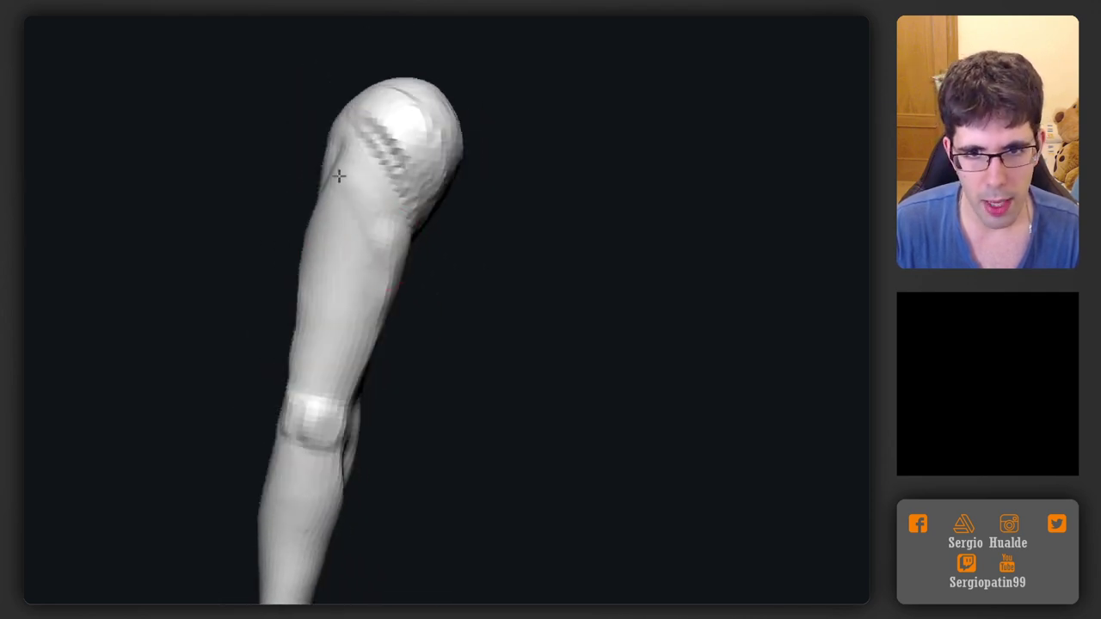
right_drag(383, 285, 343, 213)
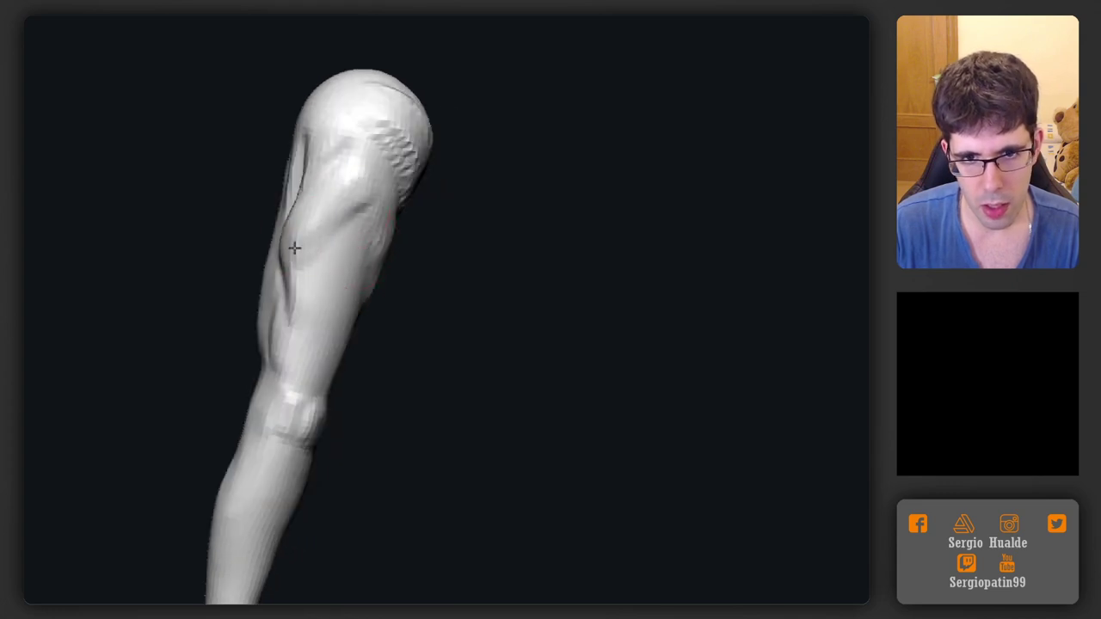
mouse_move(300, 352)
right_down()
mouse_move(313, 250)
mouse_move(319, 266)
mouse_move(329, 247)
right_up()
drag(319, 162, 321, 160)
right_drag(321, 159, 333, 197)
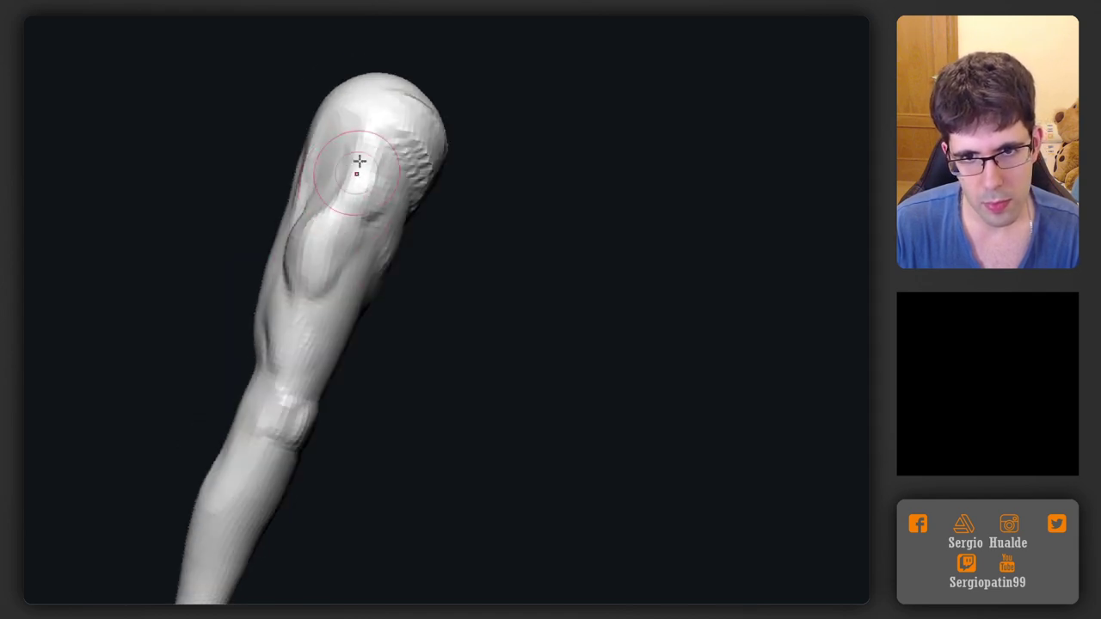
Define the rounded thigh muscles and the grooves between them down to the kneecap
mouse_move(302, 237)
right_down()
mouse_move(322, 258)
mouse_move(351, 239)
mouse_move(407, 315)
mouse_move(403, 302)
mouse_move(462, 344)
mouse_move(385, 241)
mouse_move(366, 258)
mouse_move(356, 241)
mouse_move(438, 275)
mouse_move(427, 314)
mouse_move(428, 302)
mouse_move(405, 299)
mouse_move(447, 306)
mouse_move(386, 300)
mouse_move(421, 284)
mouse_move(405, 284)
right_up()
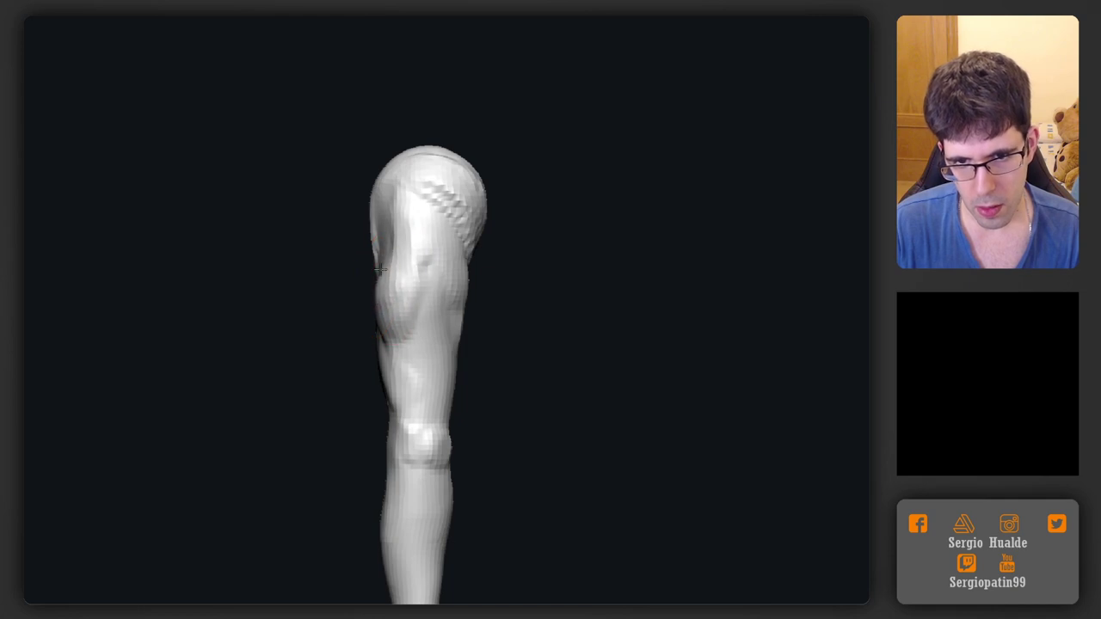
mouse_move(426, 269)
right_down()
mouse_move(433, 256)
mouse_move(430, 290)
mouse_move(385, 245)
mouse_move(423, 278)
mouse_move(393, 320)
right_up()
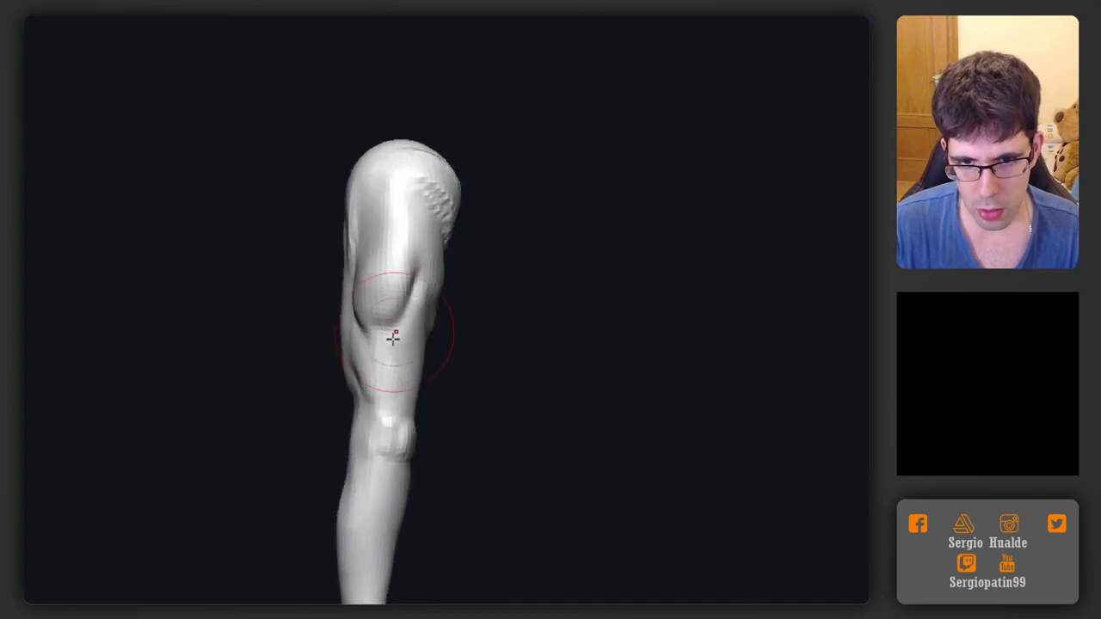
mouse_move(409, 378)
right_down()
mouse_move(430, 302)
mouse_move(371, 418)
mouse_move(447, 370)
mouse_move(397, 383)
mouse_move(443, 373)
mouse_move(395, 359)
mouse_move(393, 393)
mouse_move(379, 243)
right_up()
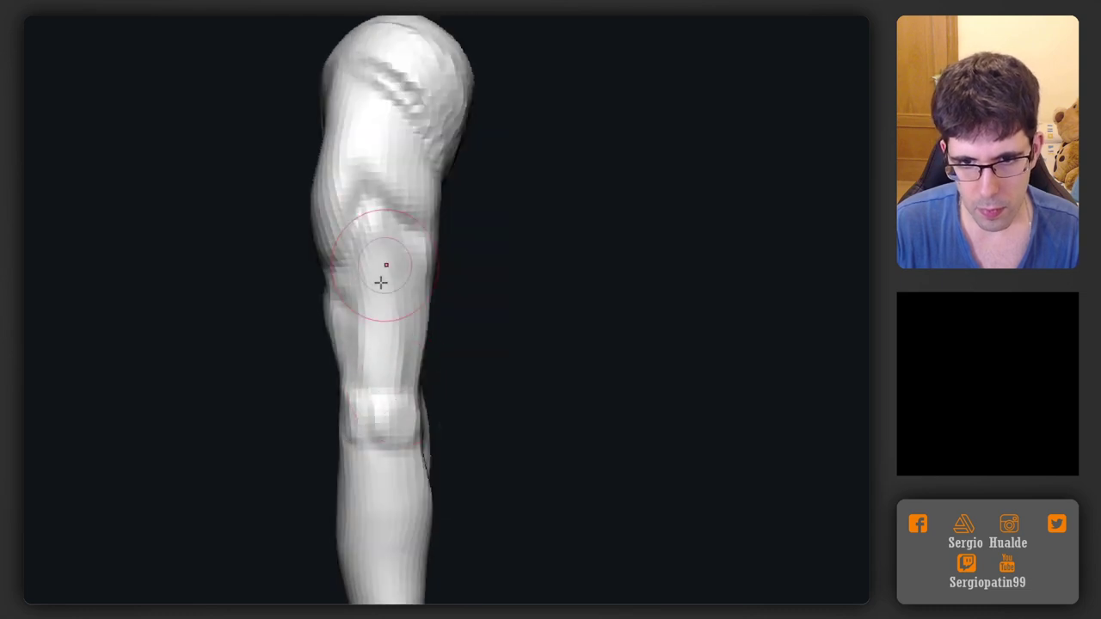
right_drag(388, 376, 407, 469)
Sculpt the knee contours and the upper shin below the kneecap, adjusting the brush size
mouse_move(425, 511)
alt+right_down()
mouse_move(423, 401)
mouse_move(401, 430)
mouse_move(400, 344)
mouse_move(371, 289)
alt+right_up()
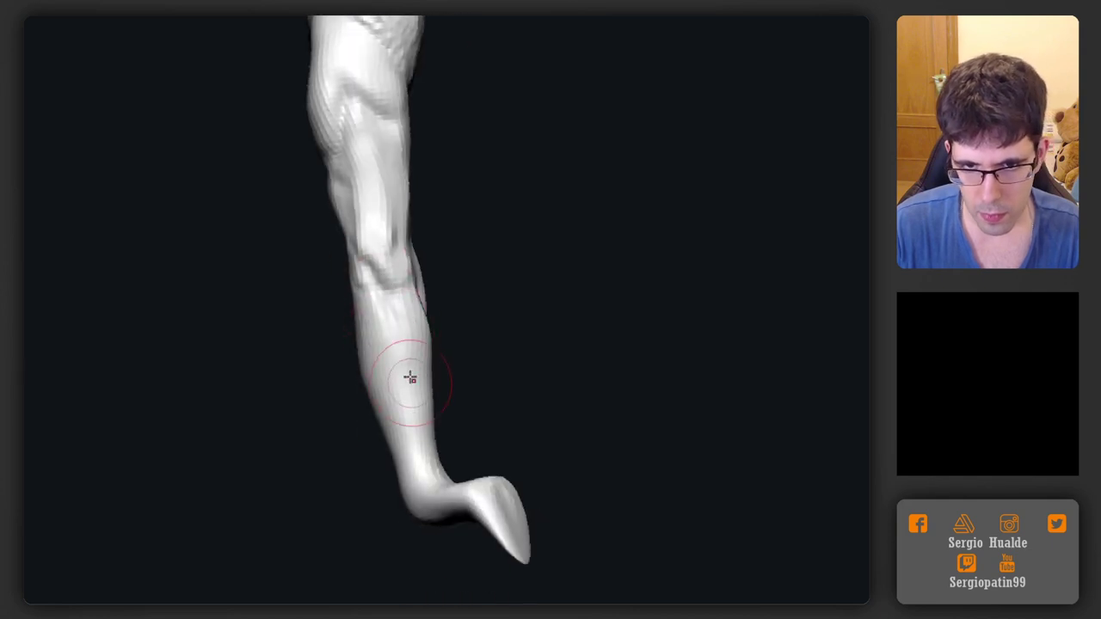
right_drag(413, 436, 386, 313)
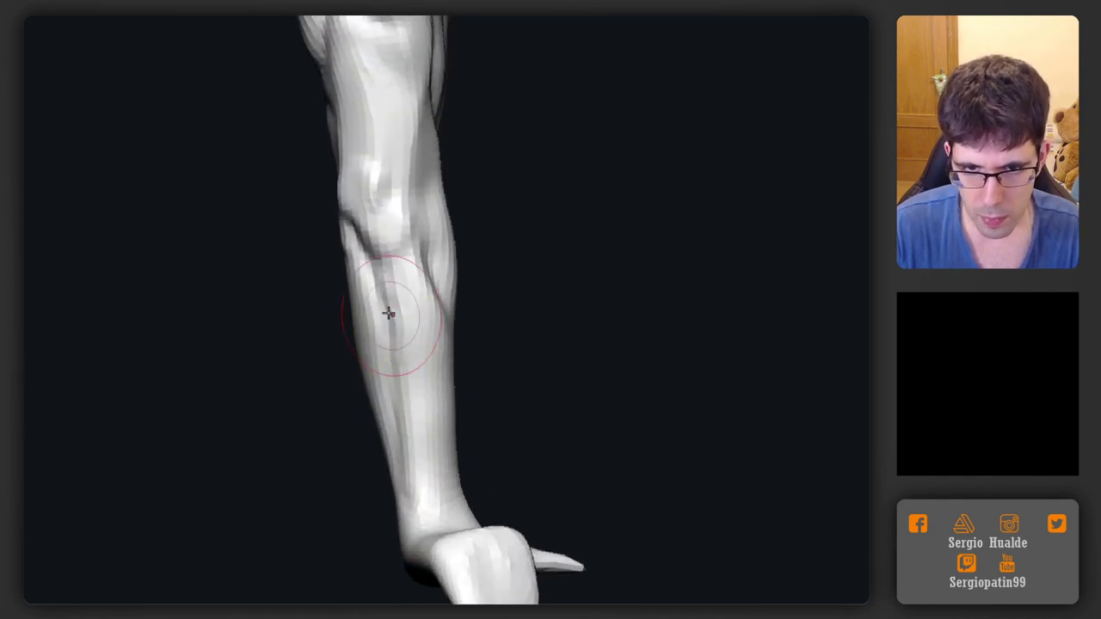
right_drag(418, 373, 396, 369)
drag(404, 395, 406, 441)
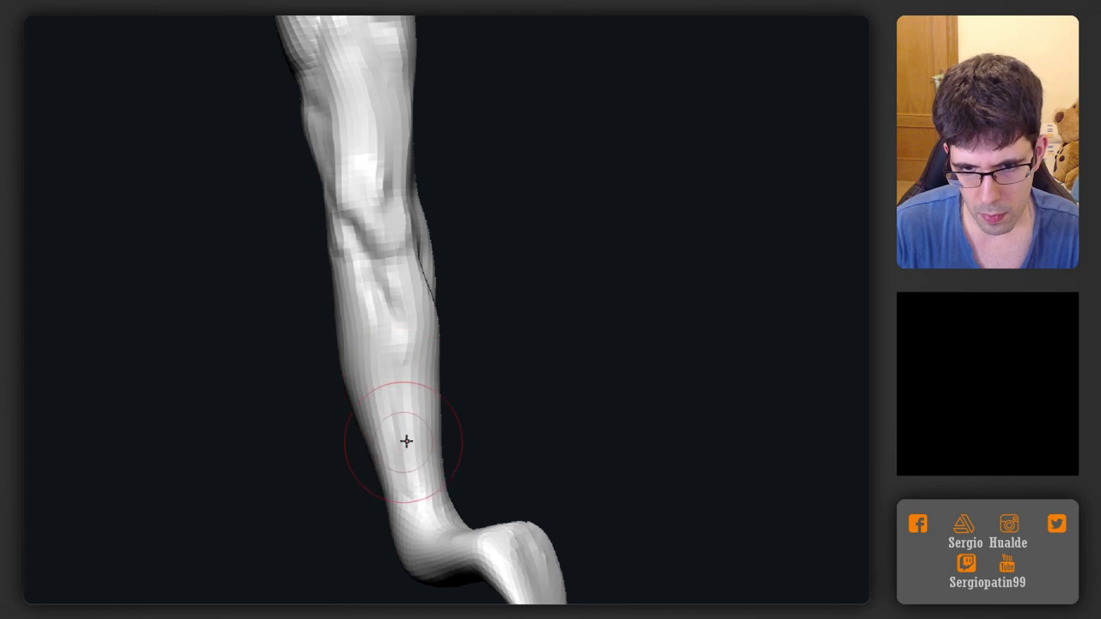
key(s)
key(space)
mouse_move(429, 498)
ctrl+right_down()
mouse_move(457, 428)
mouse_move(459, 373)
mouse_move(553, 246)
mouse_move(508, 341)
mouse_move(523, 249)
mouse_move(556, 264)
ctrl+right_up()
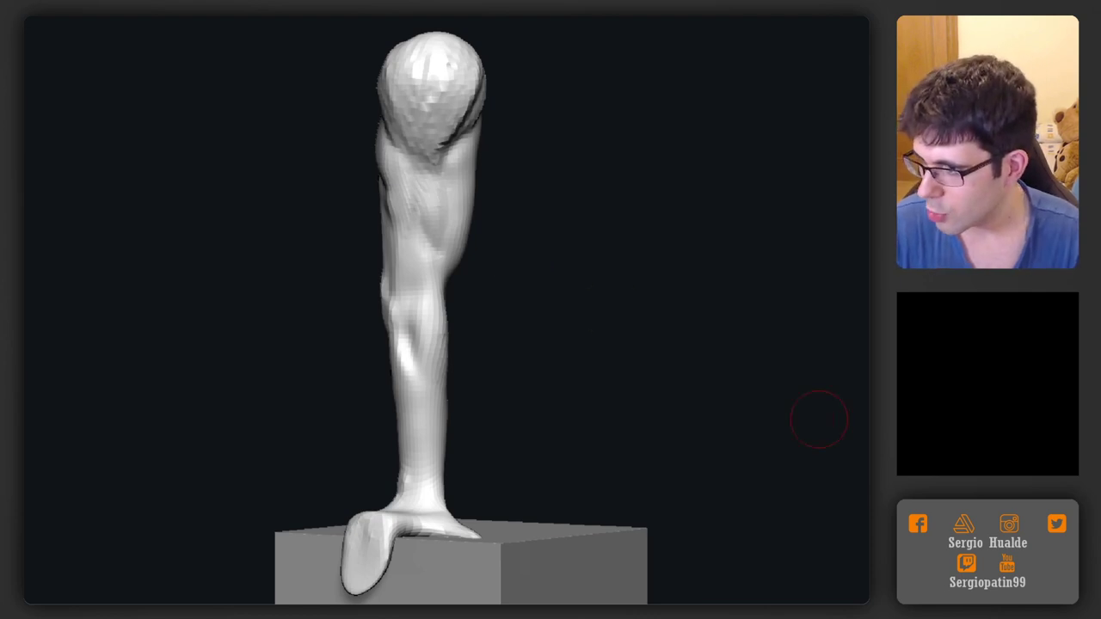
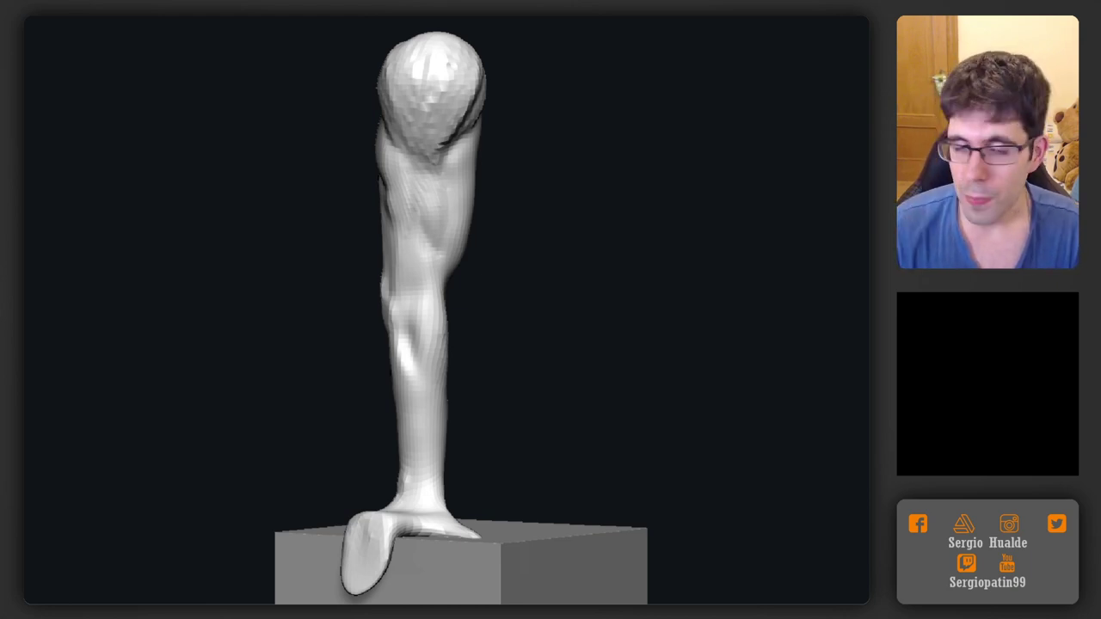
Refine the forms on the side of the knee and lower thigh, and enlarge the brush
drag(534, 223, 434, 261)
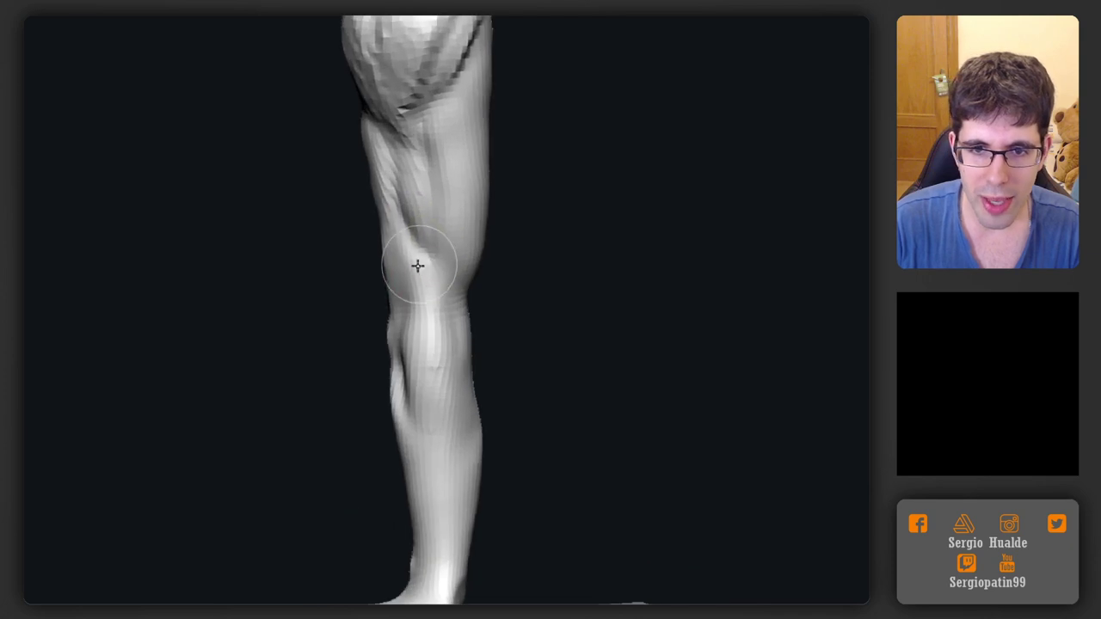
mouse_move(361, 237)
mouse_down()
mouse_move(406, 223)
mouse_move(401, 256)
mouse_move(394, 226)
mouse_move(418, 212)
mouse_move(428, 174)
mouse_up()
ctrl+right_drag(428, 175, 435, 204)
right_drag(413, 311, 425, 301)
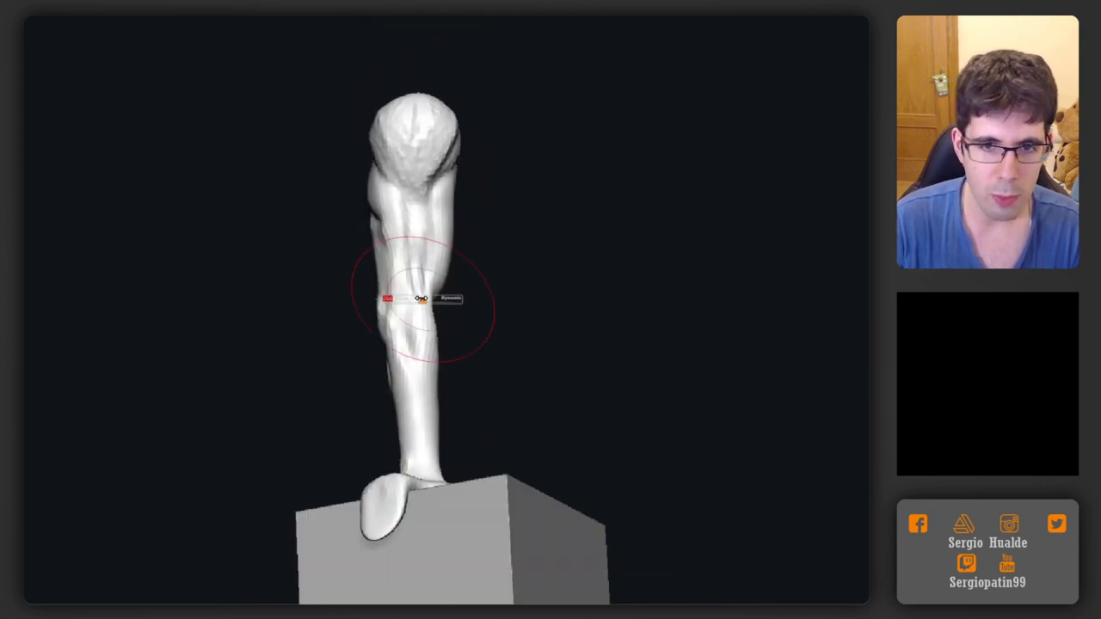
key(bracketright)
drag(412, 306, 403, 287)
right_drag(402, 287, 418, 300)
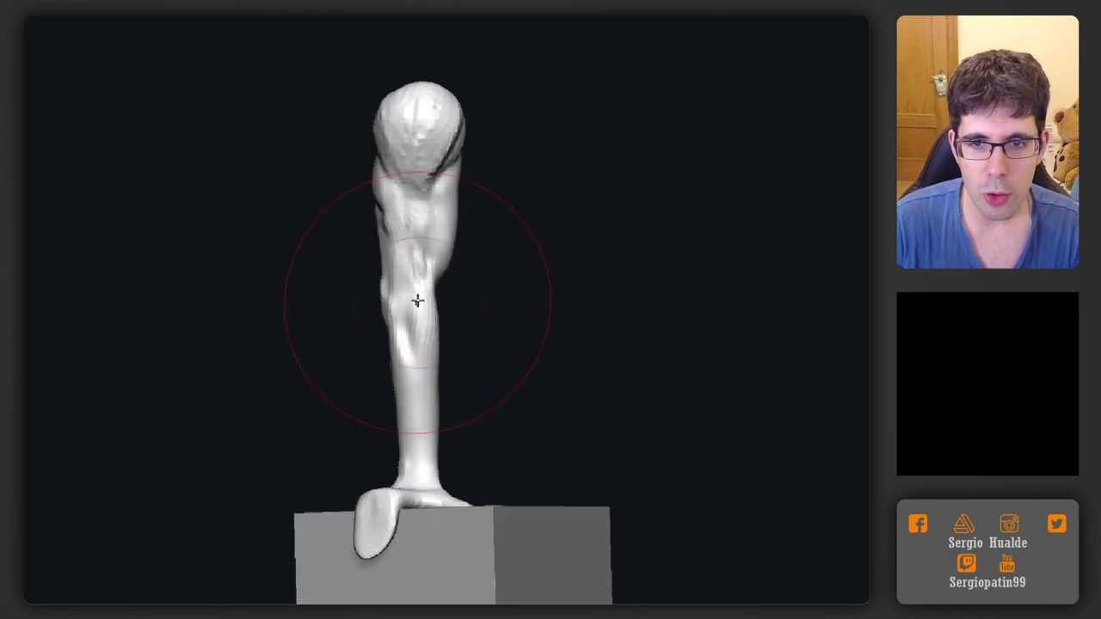
Mask the leg down to mid-shin with a softened edge, and invert it to protect the ankle and foot
mouse_move(432, 411)
alt+right_down()
mouse_move(406, 295)
mouse_move(469, 301)
alt+right_up()
mouse_move(479, 293)
ctrl+mouse_down()
mouse_move(300, 474)
mouse_move(524, 323)
ctrl+mouse_up()
ctrl+click(426, 328)
ctrl+click(391, 317)
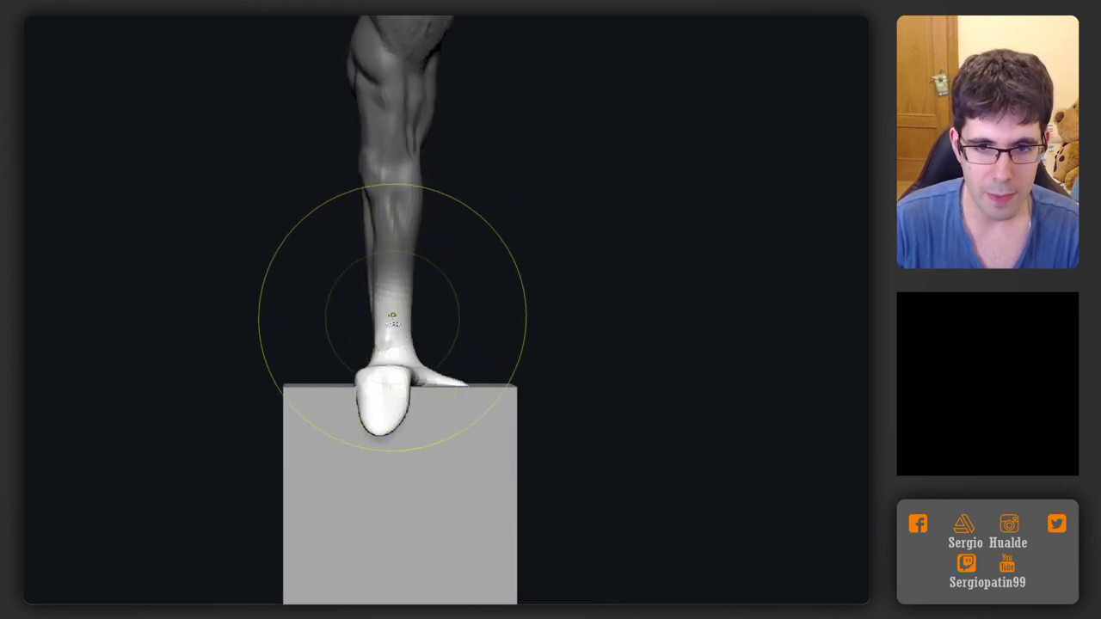
ctrl+click(393, 323)
ctrl+click(447, 307)
Place the transform gizmo on the shin, move the unmasked leg down to shorten the lower leg, and clear the mask
key(w)
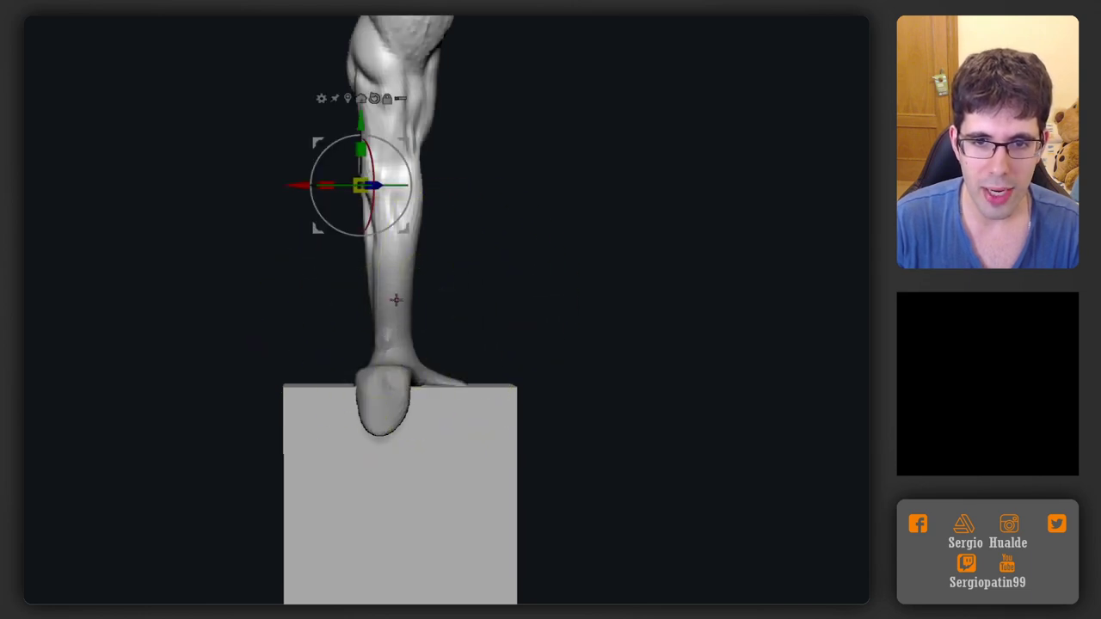
alt+click(394, 299)
drag(391, 234, 390, 270)
mouse_move(499, 255)
mouse_down()
mouse_move(459, 256)
mouse_move(472, 263)
mouse_move(460, 298)
mouse_up()
key(q)
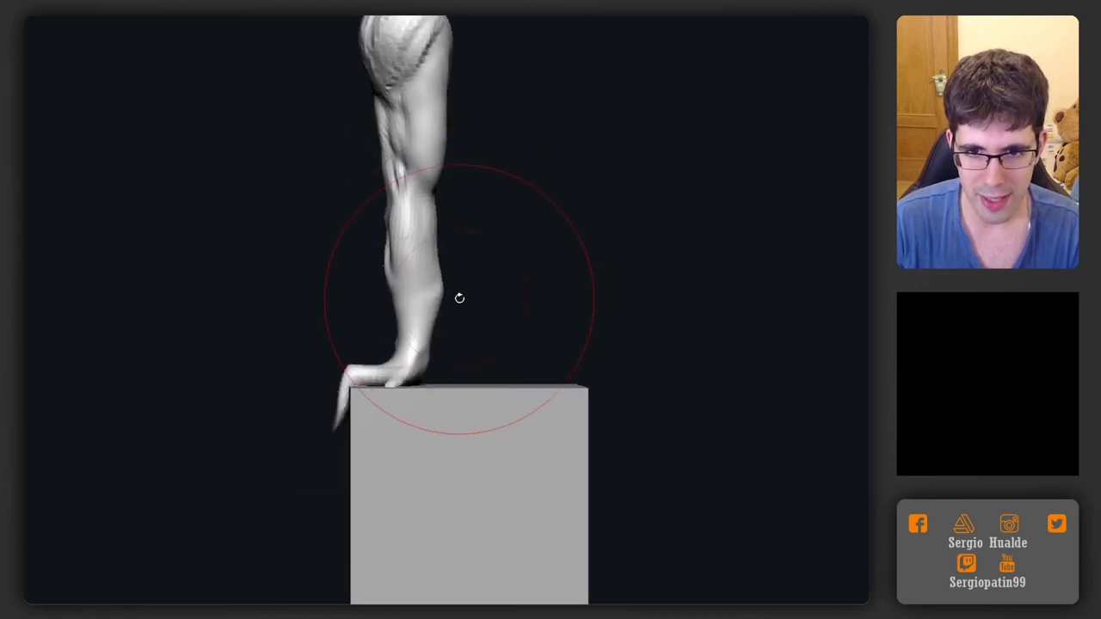
Smooth the calf and shin around the shortened section with a smaller brush
ctrl+right_drag(435, 276, 440, 293)
shift+drag(440, 292, 430, 305)
right_drag(430, 305, 369, 356)
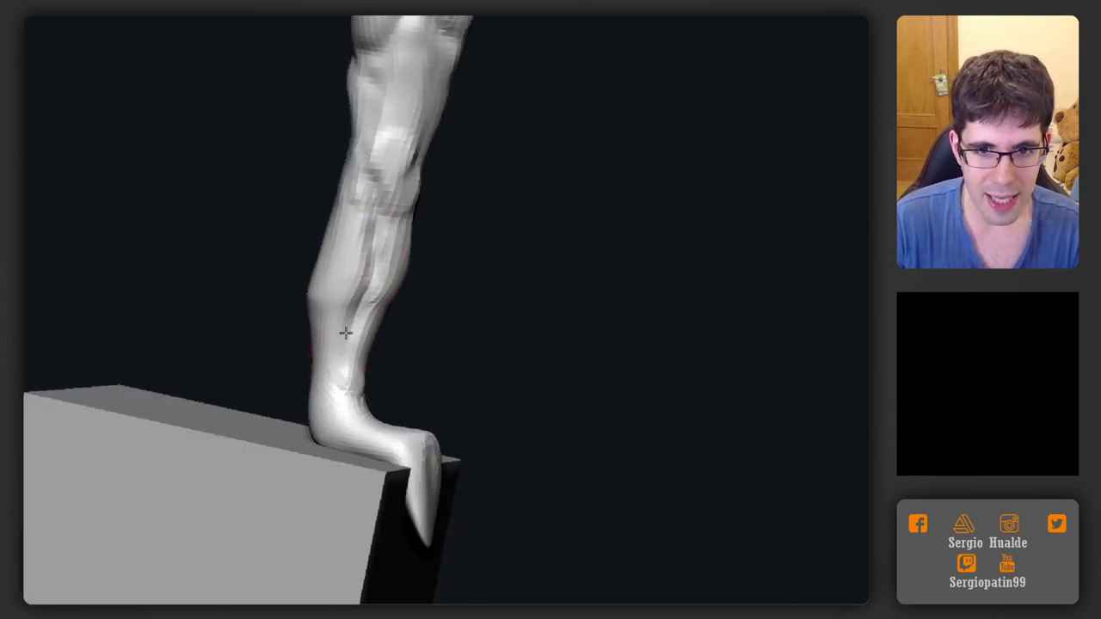
right_drag(345, 333, 301, 331)
shift+drag(336, 266, 332, 301)
right_drag(322, 318, 366, 324)
shift+drag(313, 315, 315, 344)
mouse_move(326, 344)
right_down()
mouse_move(353, 342)
mouse_move(305, 300)
right_up()
right_drag(319, 356, 304, 285)
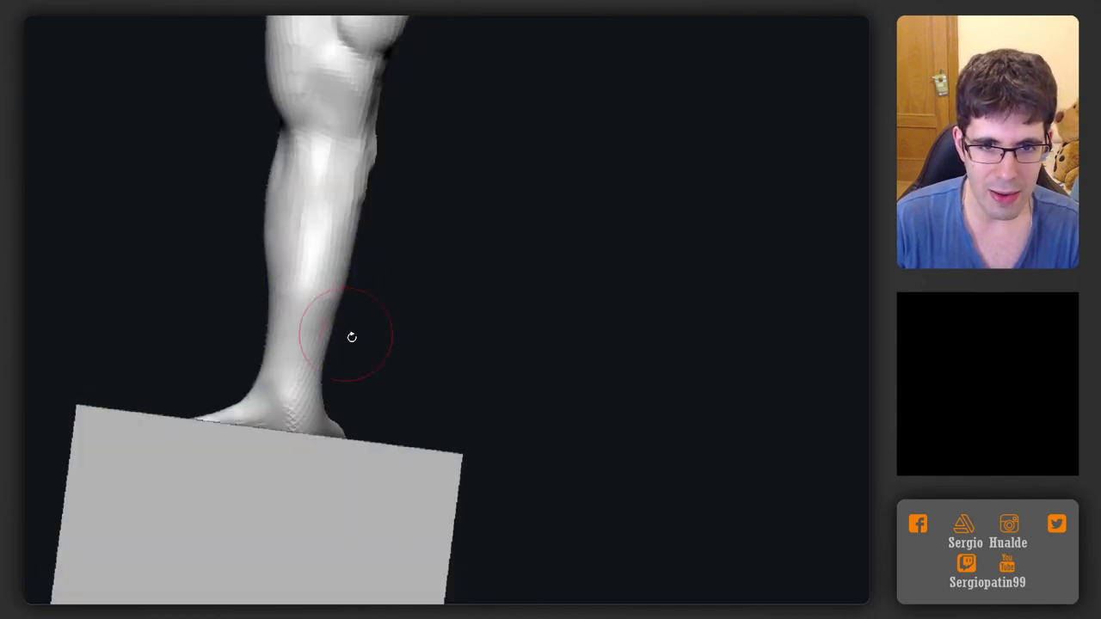
Refine the contours of the lower calf, shin and ankle from all sides of the leg
mouse_move(351, 337)
right_down()
mouse_move(327, 294)
mouse_move(369, 283)
mouse_move(367, 314)
mouse_move(336, 362)
mouse_move(383, 423)
mouse_move(344, 430)
mouse_move(368, 418)
mouse_move(370, 372)
mouse_move(405, 339)
mouse_move(368, 327)
mouse_move(398, 322)
mouse_move(342, 253)
right_up()
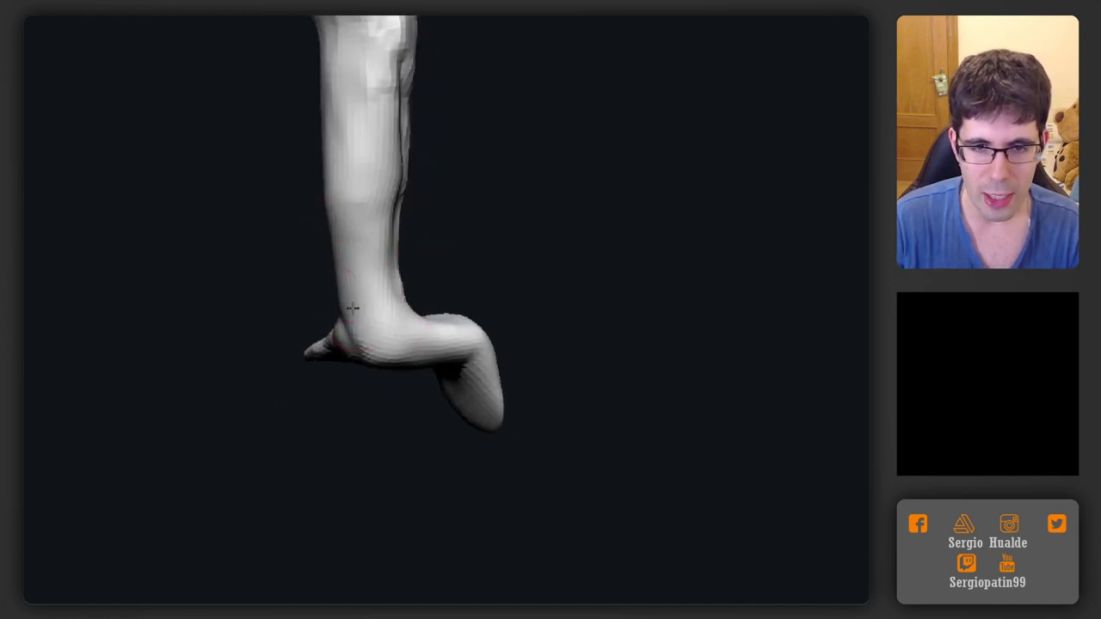
right_drag(353, 308, 437, 300)
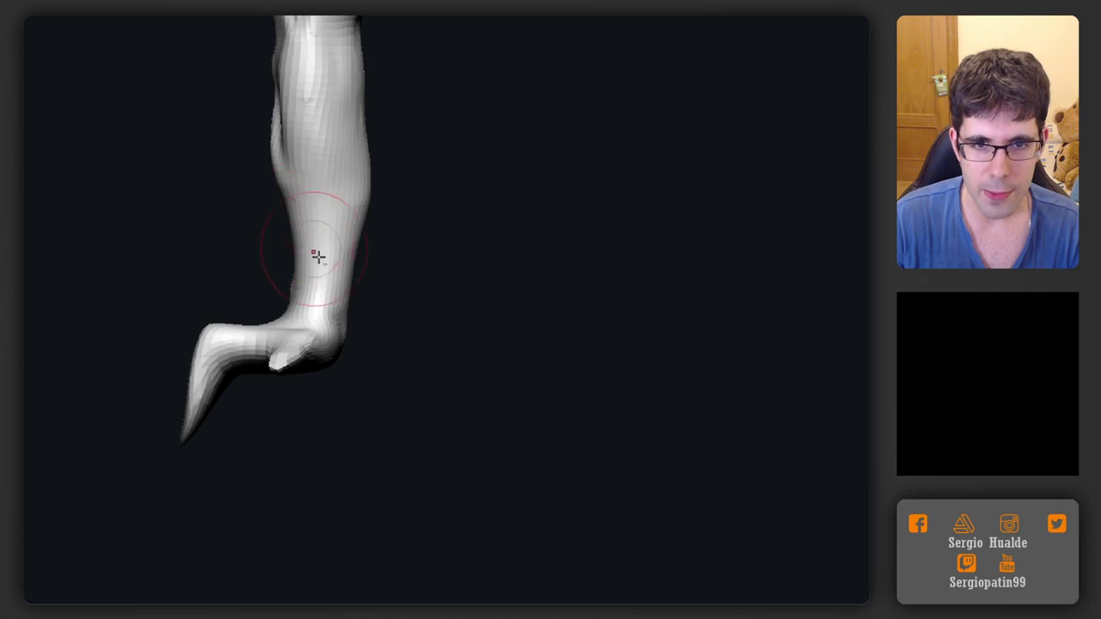
right_drag(317, 256, 326, 318)
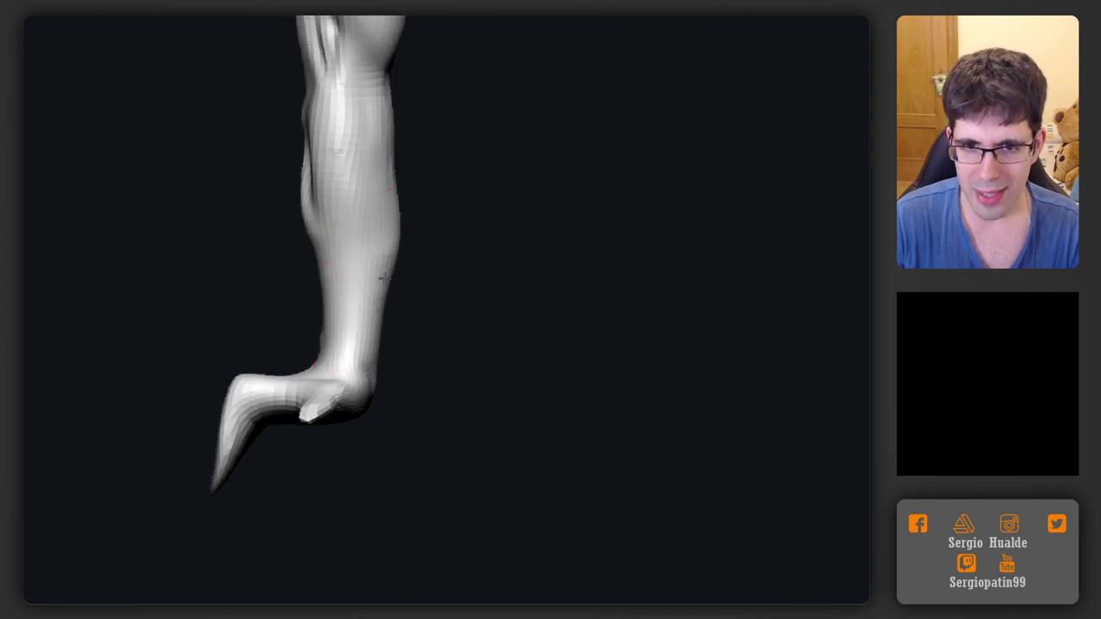
mouse_move(490, 300)
right_down()
mouse_move(427, 304)
mouse_move(436, 329)
right_up()
mouse_move(346, 288)
right_down()
mouse_move(376, 325)
mouse_move(336, 373)
mouse_move(358, 319)
mouse_move(339, 386)
mouse_move(358, 321)
mouse_move(328, 274)
mouse_move(352, 277)
right_up()
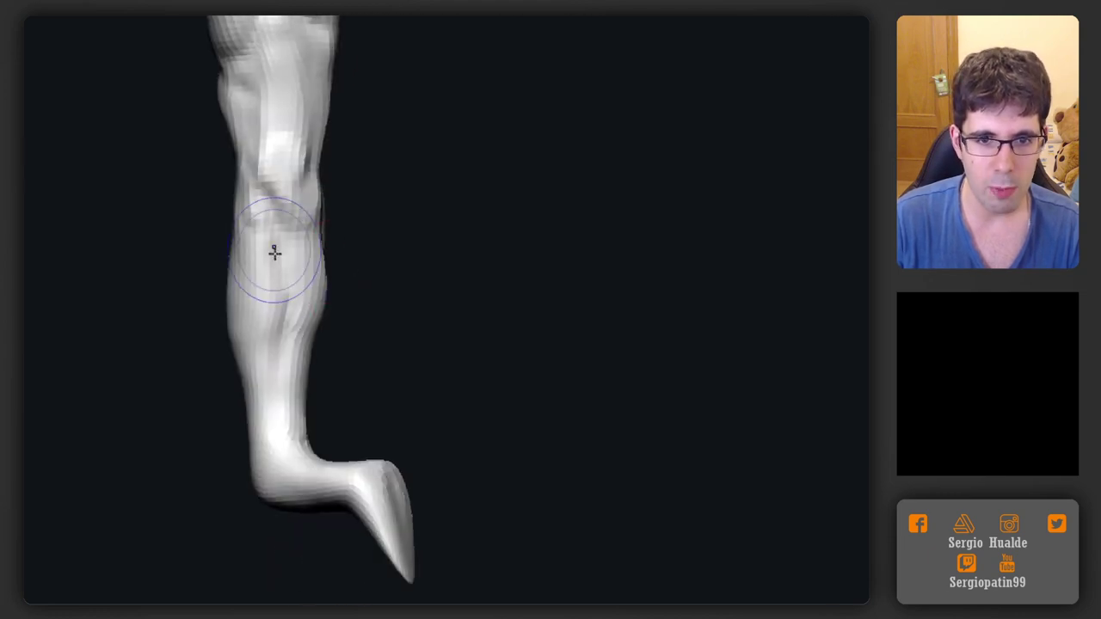
right_drag(253, 405, 252, 315)
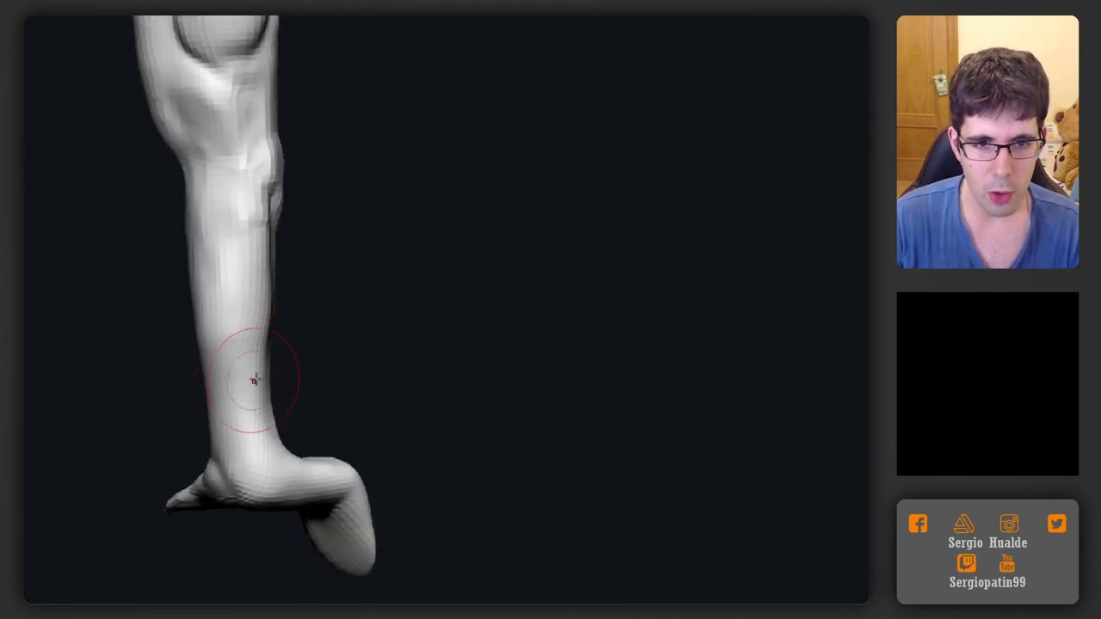
mouse_move(253, 381)
right_down()
mouse_move(251, 328)
mouse_move(277, 313)
mouse_move(288, 270)
mouse_move(291, 291)
right_up()
Display the polygon wireframe to inspect the lower leg's mesh, and hide it again
key(s)
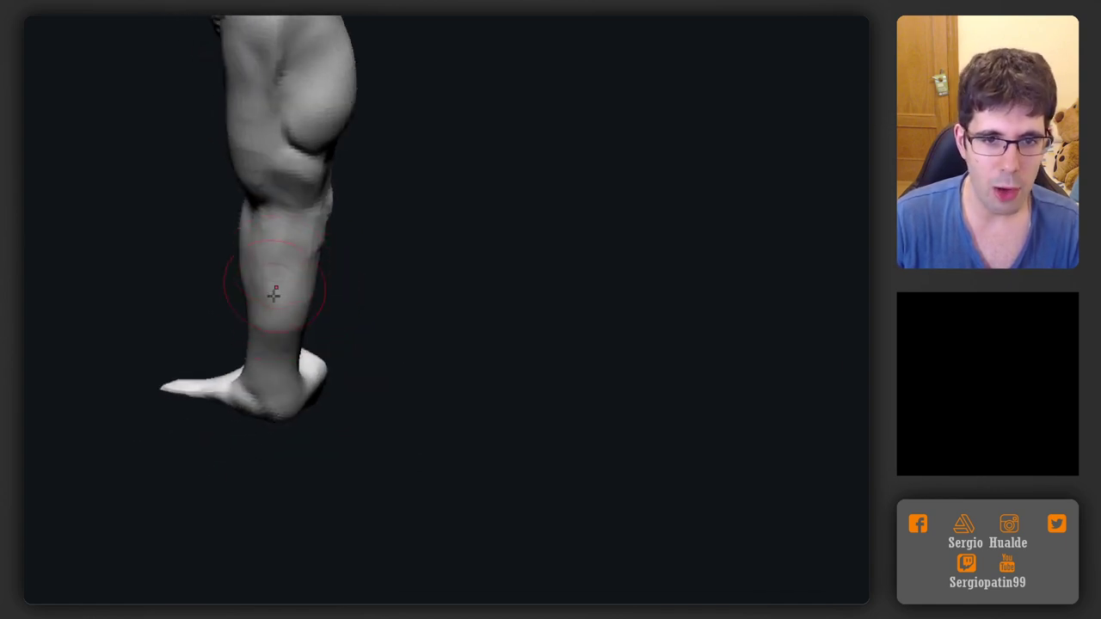
mouse_move(270, 307)
right_down()
mouse_move(309, 286)
mouse_move(303, 314)
mouse_move(267, 318)
mouse_move(278, 272)
right_up()
key(shift+f)
mouse_move(273, 350)
right_down()
mouse_move(304, 344)
mouse_move(290, 319)
mouse_move(277, 351)
mouse_move(276, 277)
mouse_move(314, 202)
right_up()
key(shift+f)
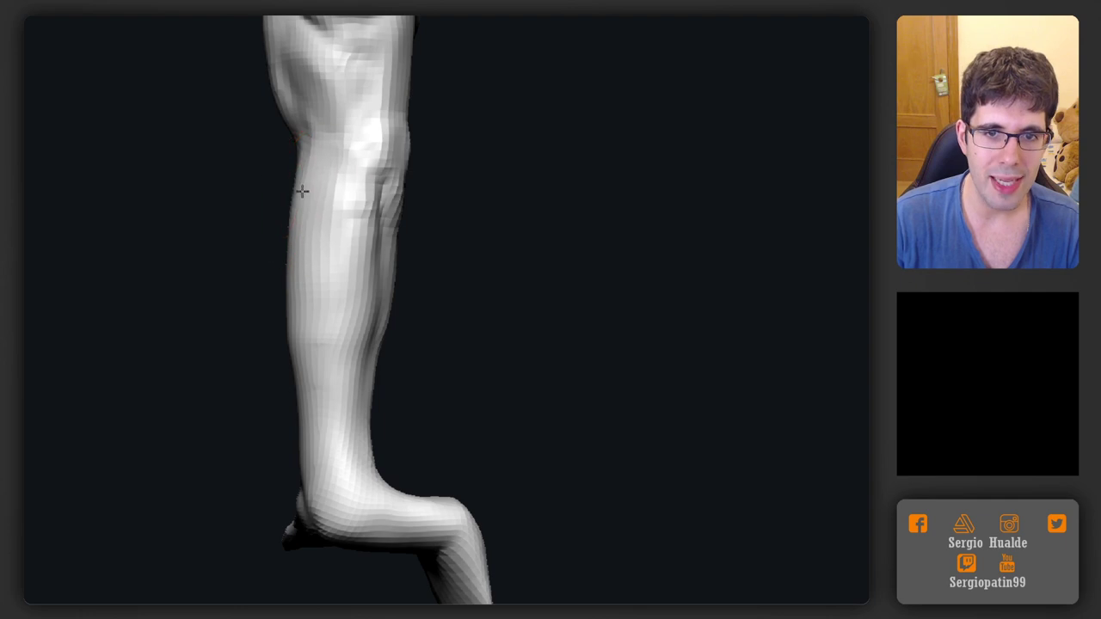
Build up the upper calf just below the back of the knee
drag(290, 298, 245, 210)
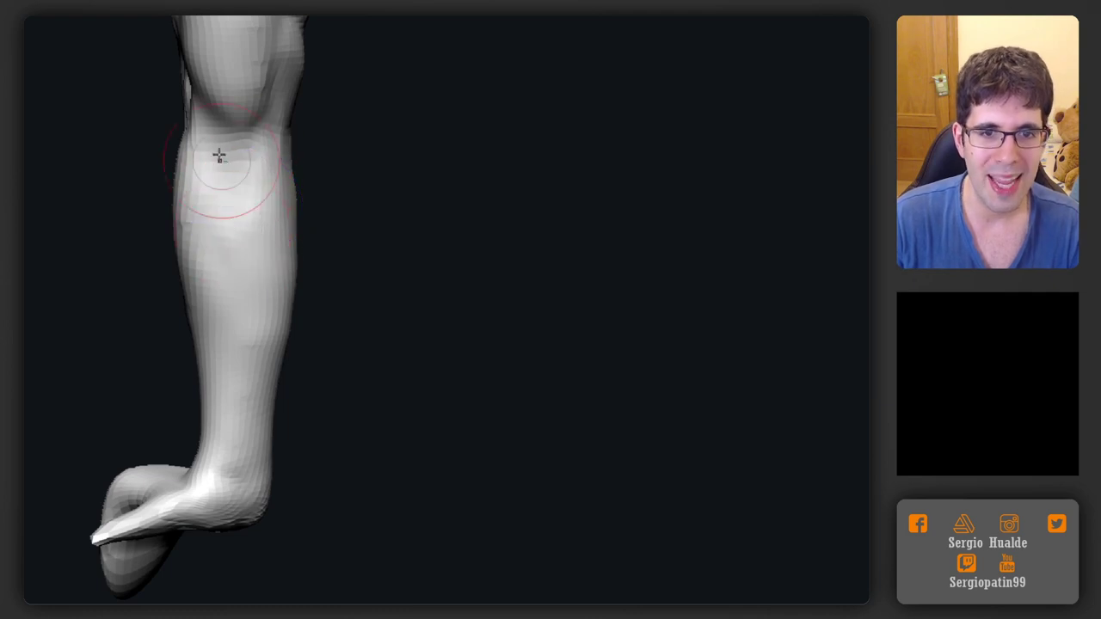
mouse_move(227, 157)
mouse_down()
mouse_move(260, 251)
mouse_move(256, 294)
mouse_move(234, 258)
mouse_up()
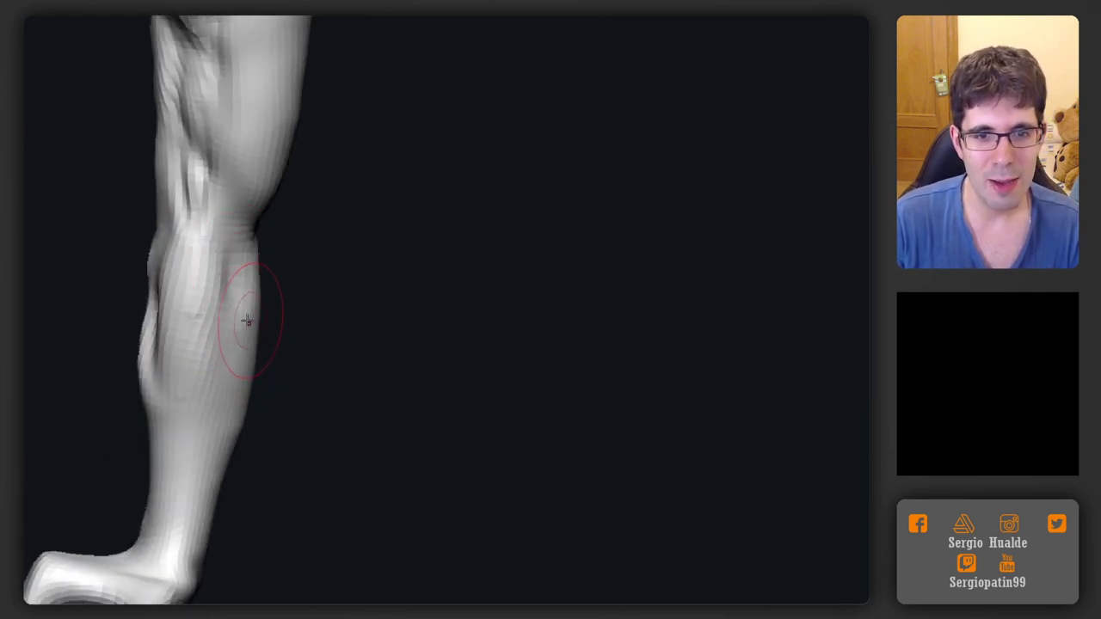
right_drag(247, 321, 275, 314)
right_drag(220, 292, 242, 286)
drag(231, 246, 255, 310)
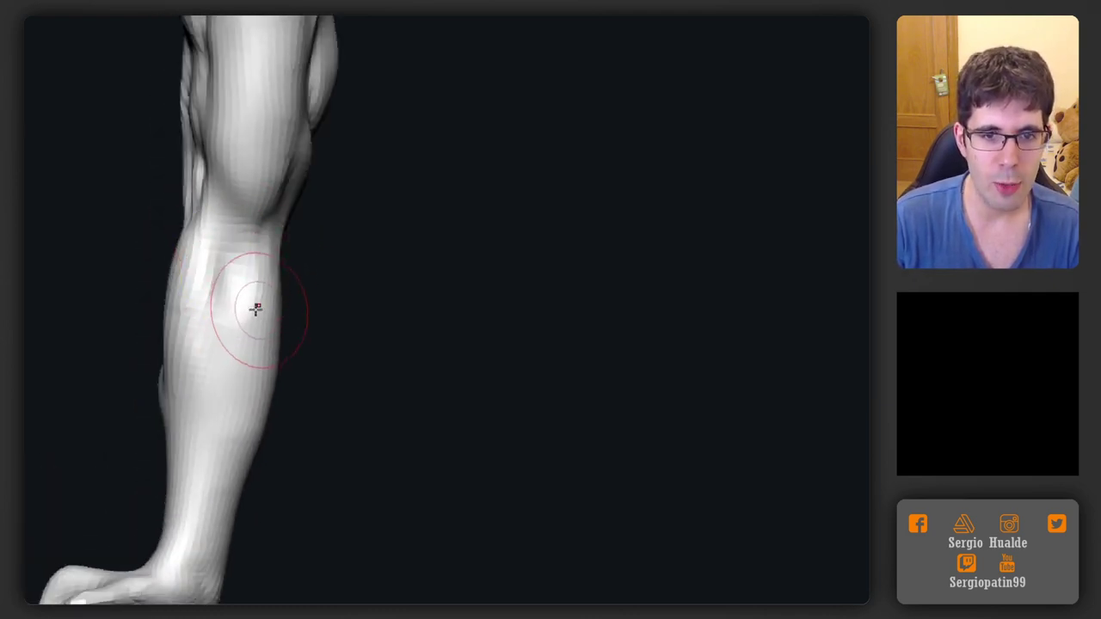
Refine the inner side of the knee and the adjoining lower thigh contours from several angles
right_drag(256, 310, 246, 290)
right_drag(319, 290, 290, 324)
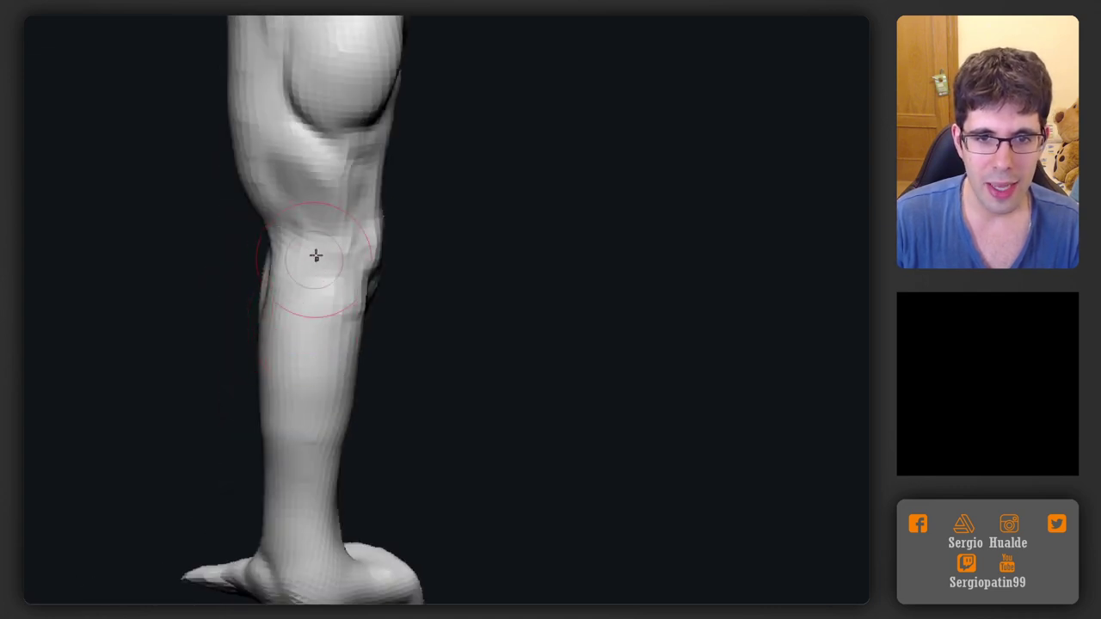
drag(334, 263, 336, 259)
right_drag(341, 258, 306, 256)
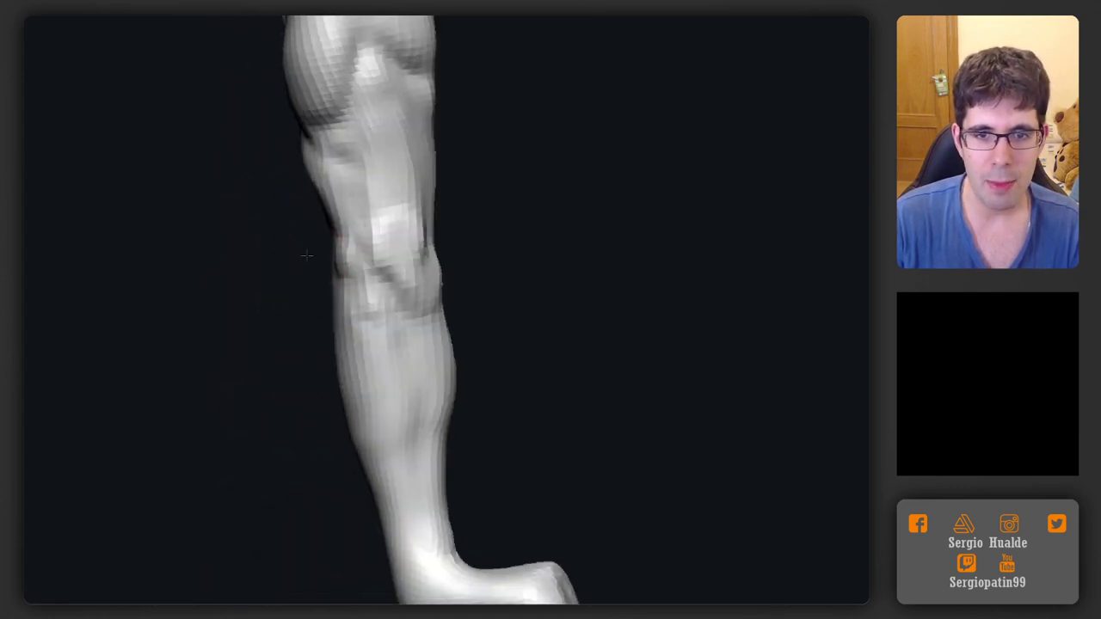
drag(306, 255, 234, 277)
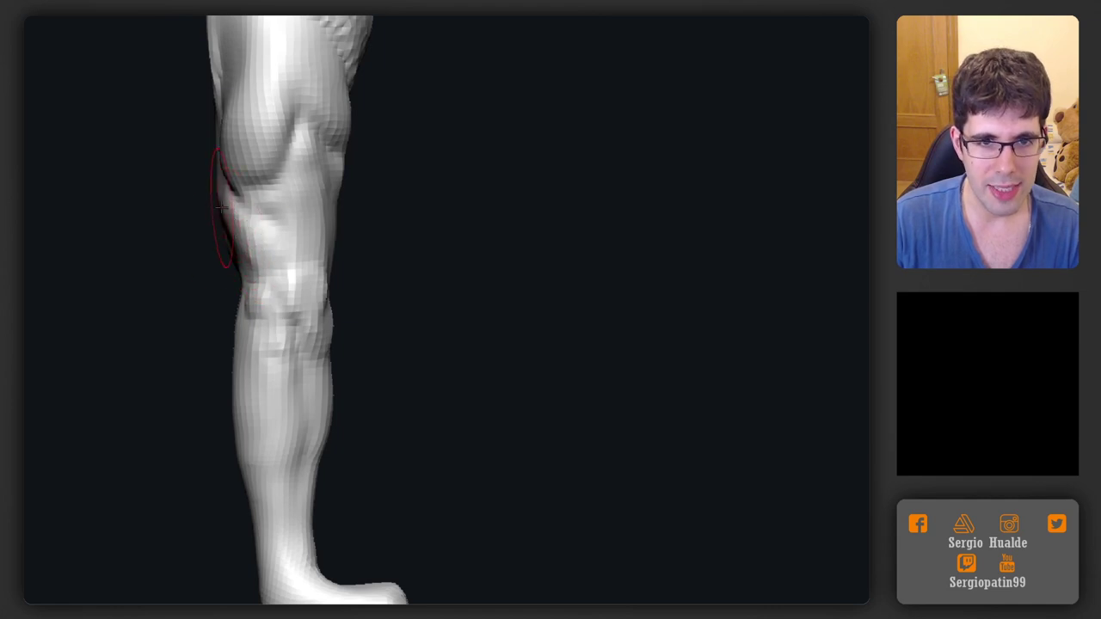
mouse_move(227, 226)
mouse_down()
mouse_move(252, 224)
mouse_move(243, 217)
mouse_up()
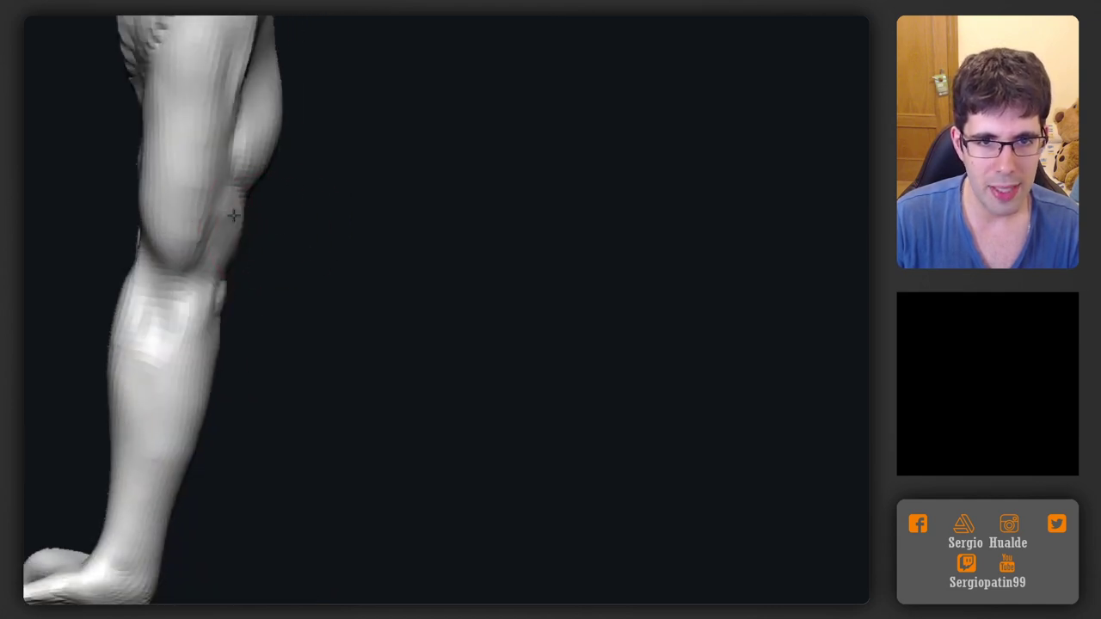
mouse_move(237, 257)
mouse_down()
mouse_move(214, 237)
mouse_move(241, 263)
mouse_move(222, 252)
mouse_up()
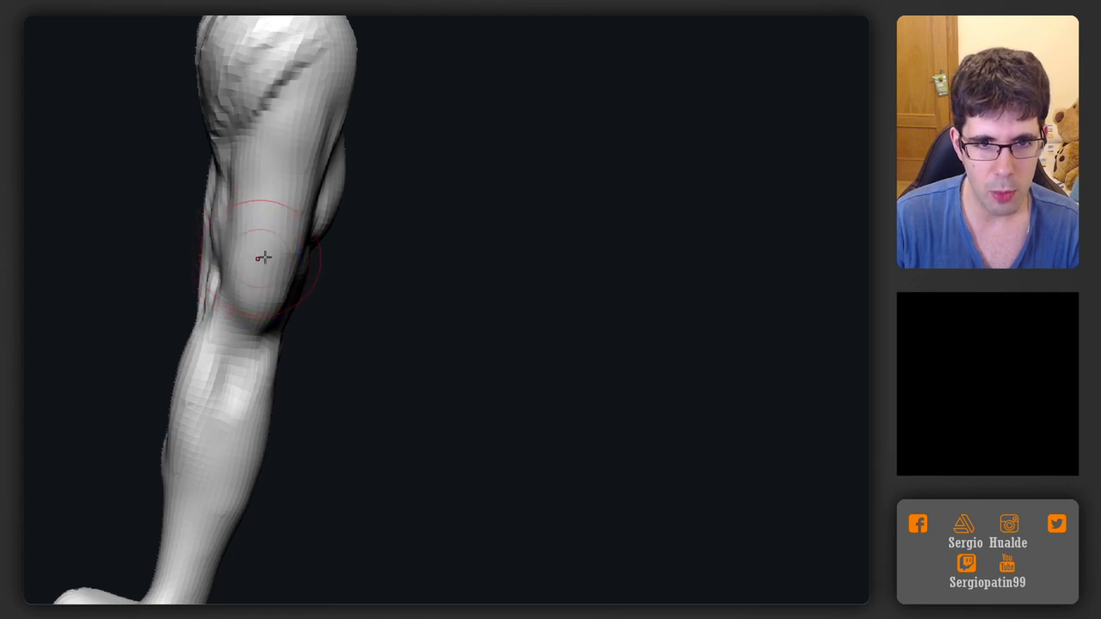
Shape the rounded lower end of the inner thigh mass and adjust the thigh's contour above the knee
right_drag(264, 258, 301, 251)
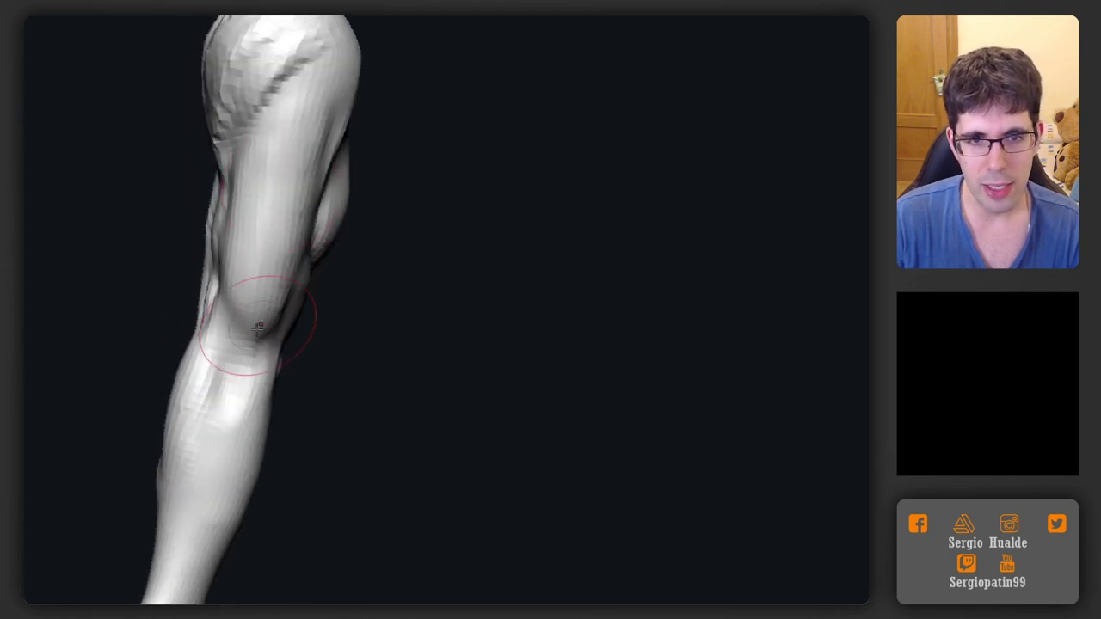
drag(258, 327, 267, 221)
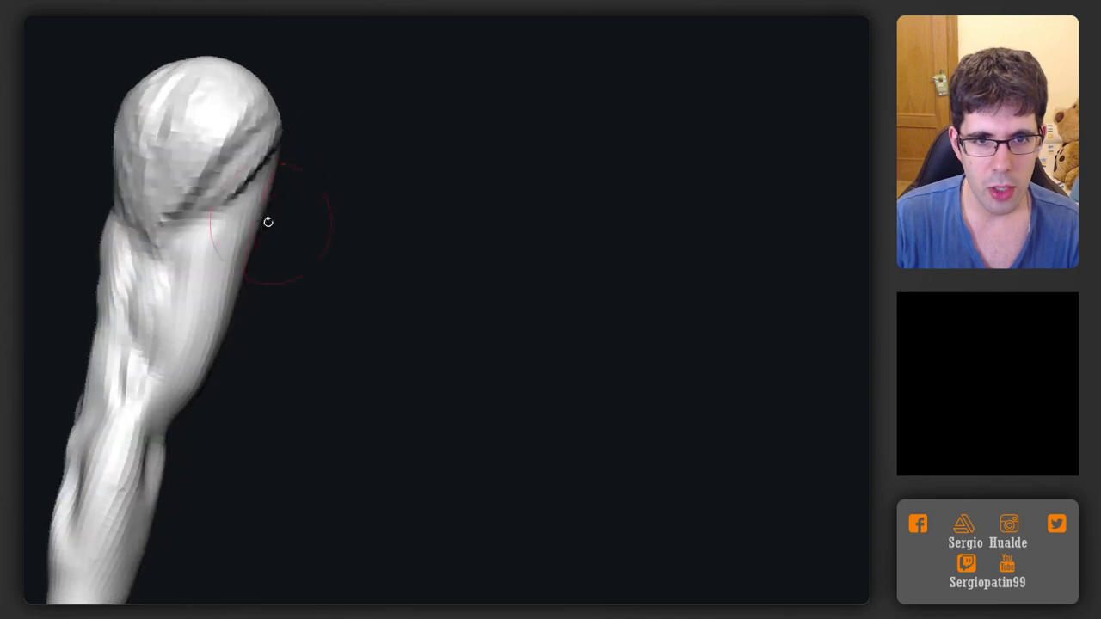
drag(297, 175, 342, 184)
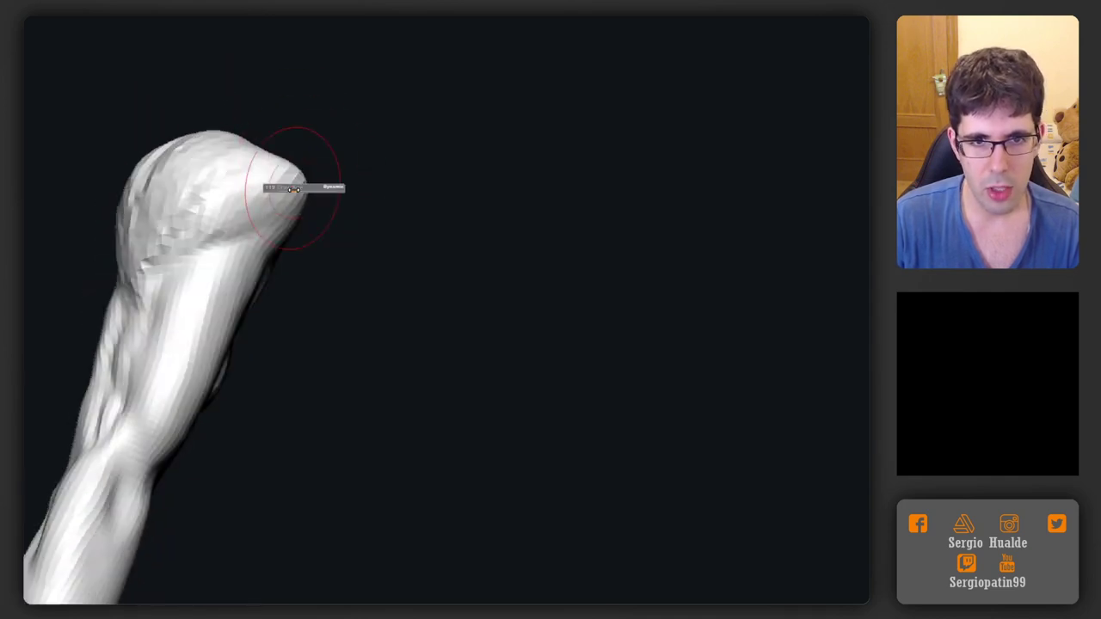
mouse_move(305, 230)
mouse_down()
mouse_move(273, 251)
mouse_move(216, 319)
mouse_up()
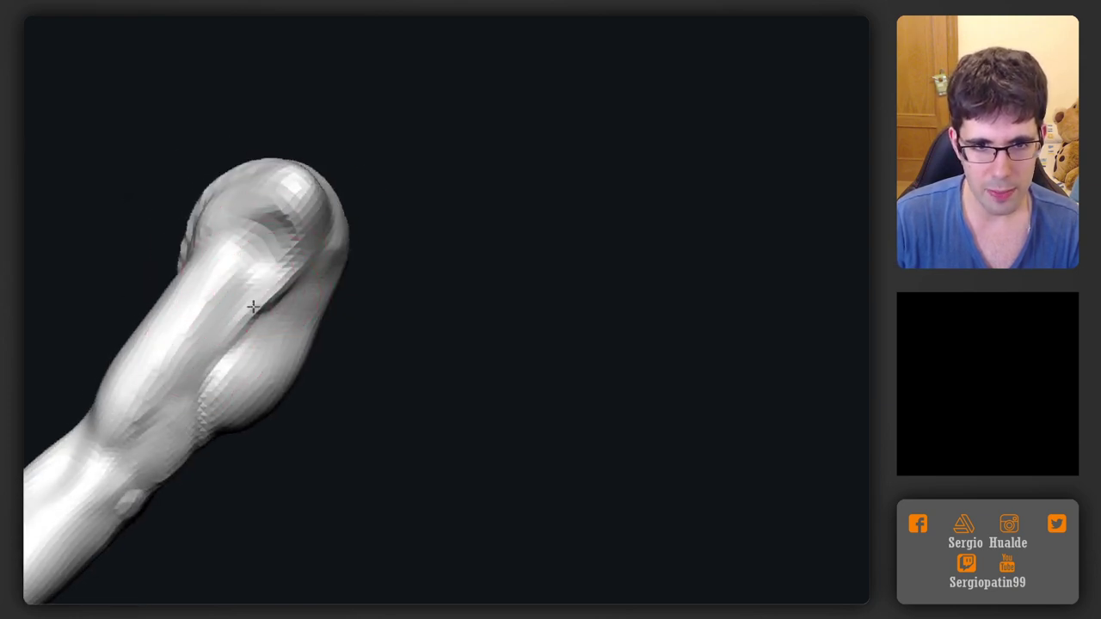
drag(226, 344, 314, 313)
ctrl+right_drag(246, 284, 248, 303)
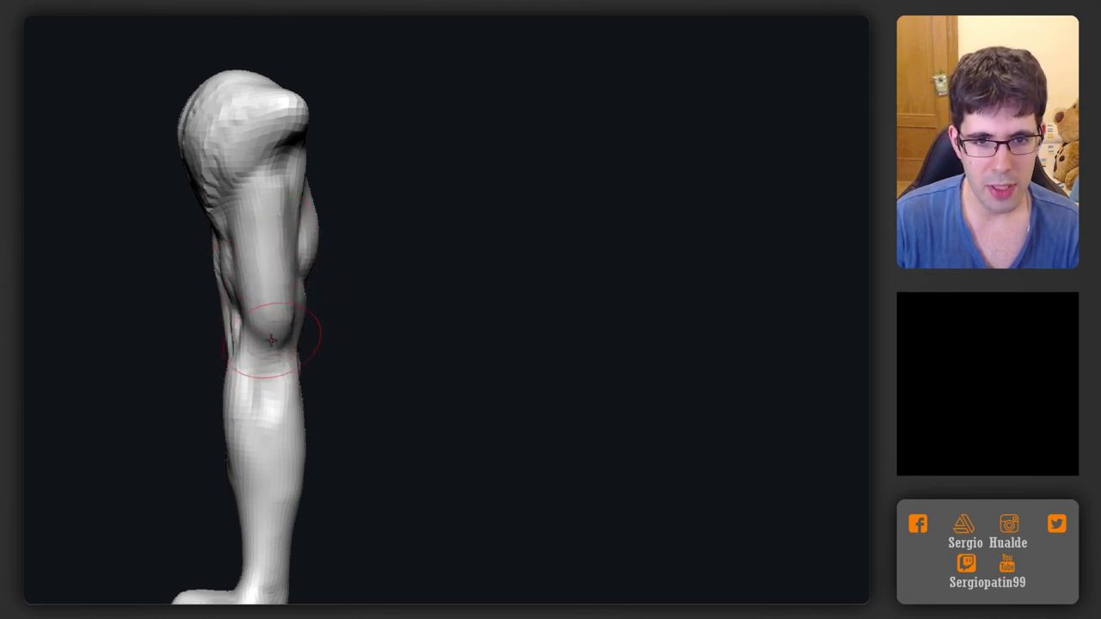
drag(271, 341, 287, 348)
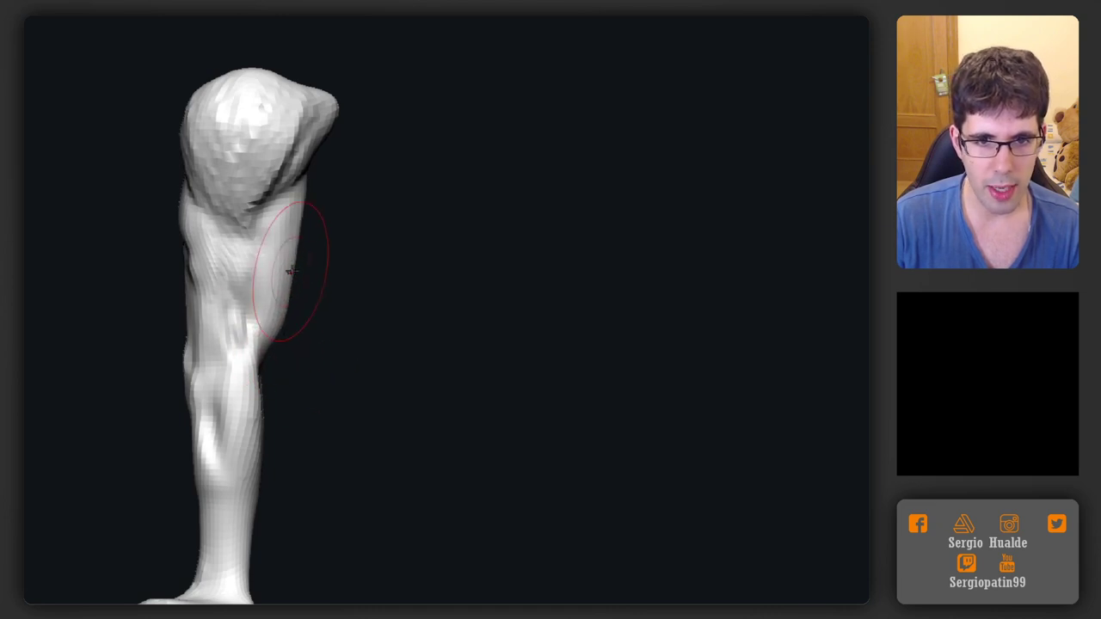
mouse_move(319, 284)
mouse_down()
mouse_move(241, 271)
mouse_move(308, 255)
mouse_move(312, 197)
mouse_move(298, 210)
mouse_up()
Sculpt and smooth the inner thigh from below the groin toward the knee with a resized brush
key(s)
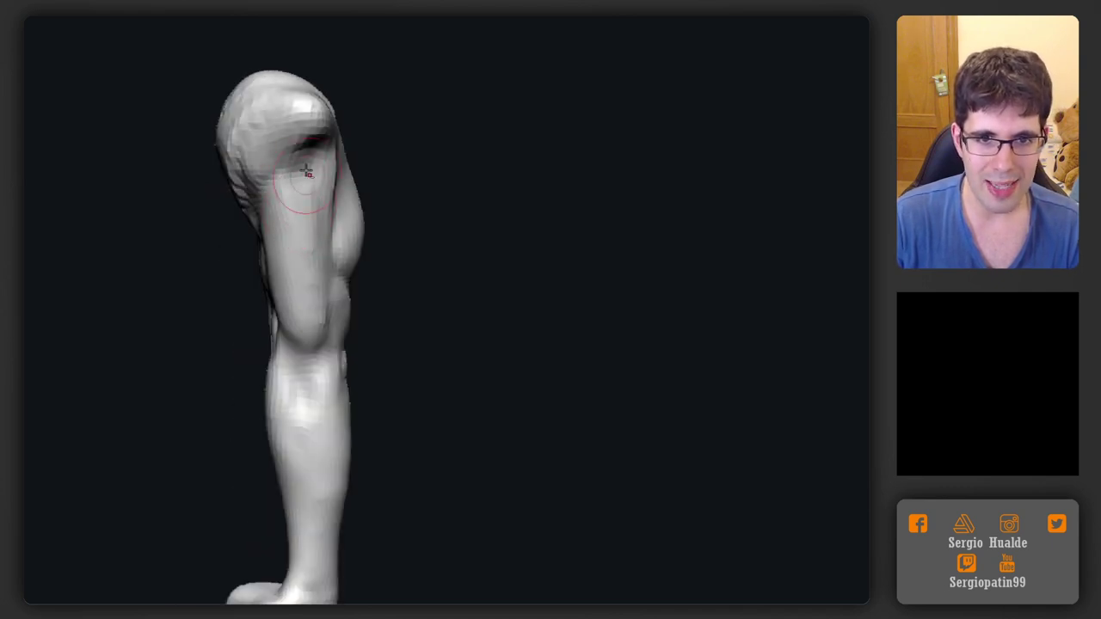
right_drag(323, 229, 319, 224)
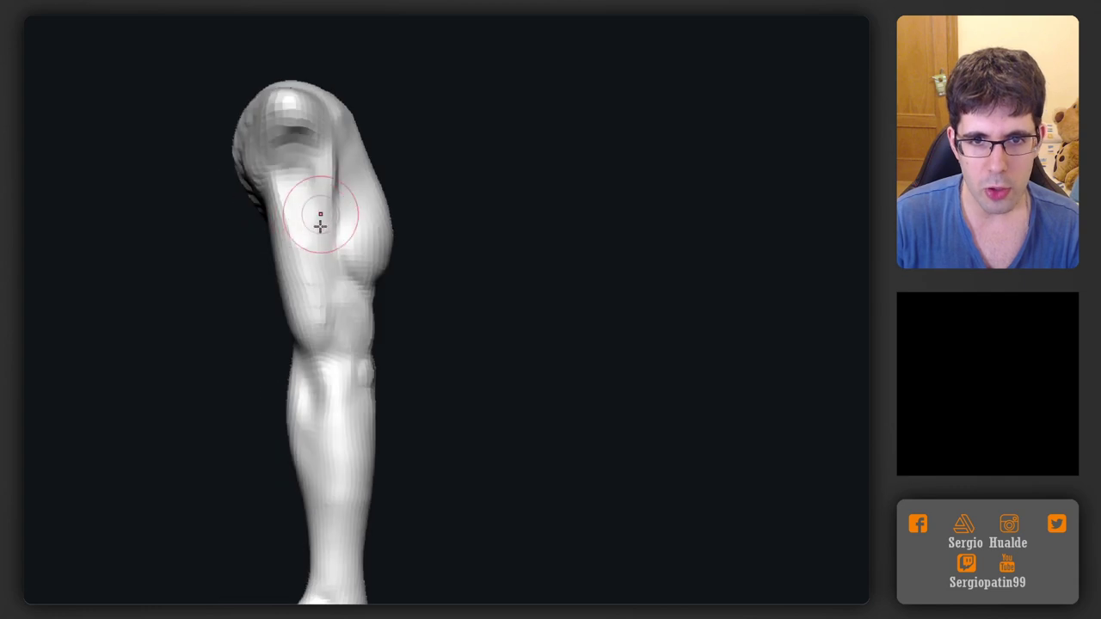
mouse_move(323, 151)
mouse_down()
mouse_move(321, 259)
mouse_move(298, 215)
mouse_move(308, 183)
mouse_up()
right_drag(320, 316, 324, 316)
shift+drag(323, 316, 324, 332)
mouse_move(324, 332)
right_down()
mouse_move(353, 366)
mouse_move(373, 283)
mouse_move(332, 406)
right_up()
Define the hamstrings along the back of the thigh down to the hollow behind the knee
right_drag(302, 344, 297, 353)
key(s)
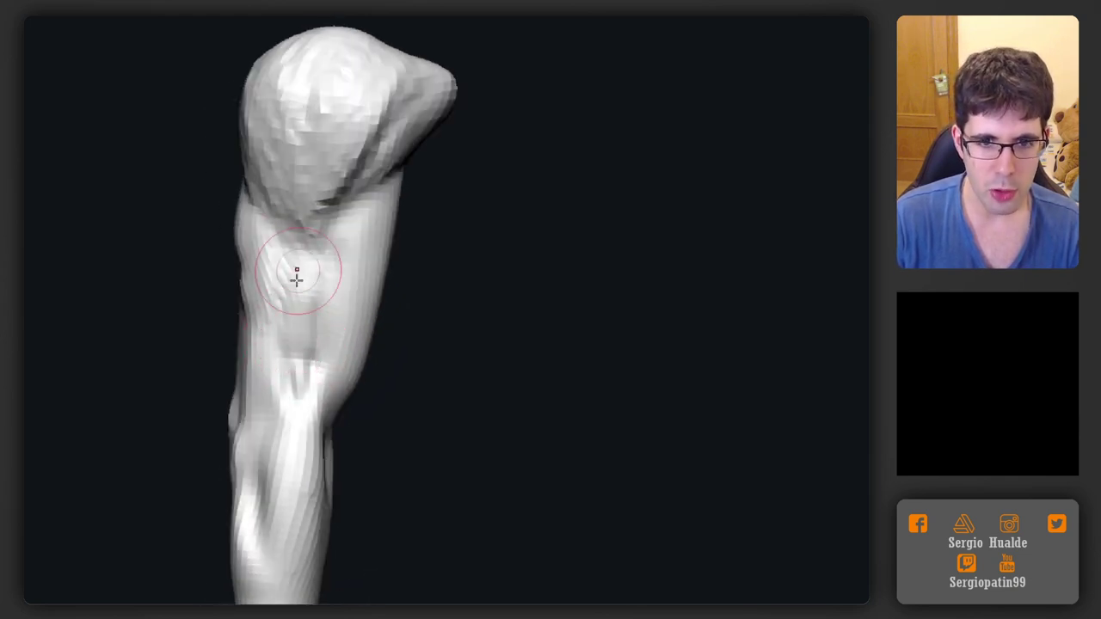
drag(297, 275, 306, 325)
right_drag(320, 369, 315, 363)
right_drag(307, 301, 286, 345)
drag(286, 344, 308, 396)
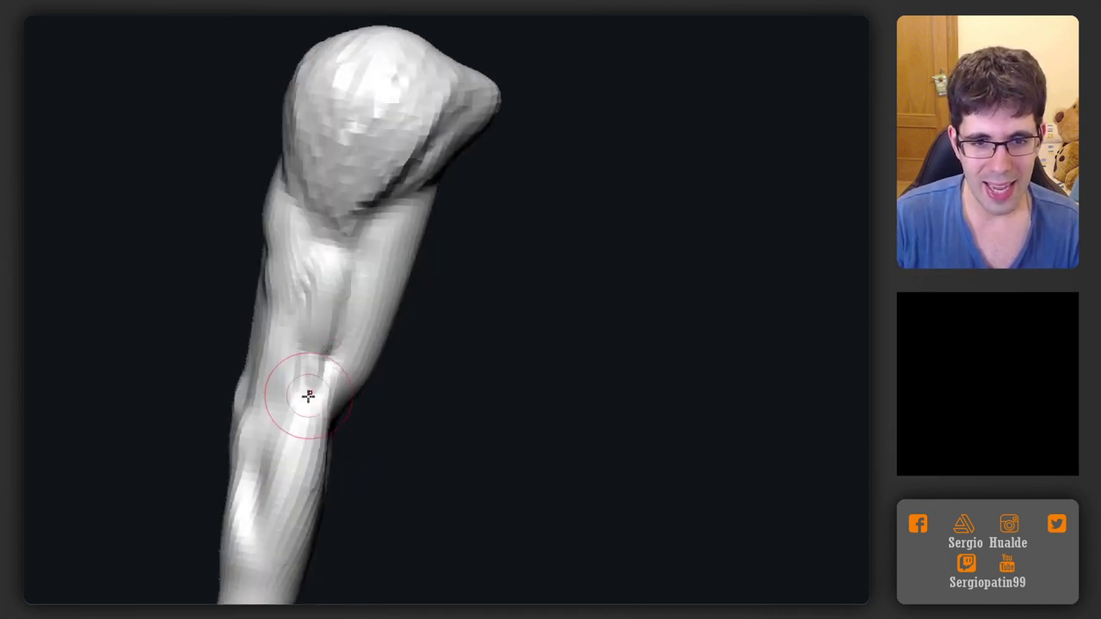
mouse_move(307, 467)
mouse_down()
mouse_move(307, 405)
mouse_move(284, 331)
mouse_up()
mouse_move(312, 421)
mouse_down()
mouse_move(270, 381)
mouse_move(249, 404)
mouse_move(253, 425)
mouse_move(321, 387)
mouse_move(255, 403)
mouse_up()
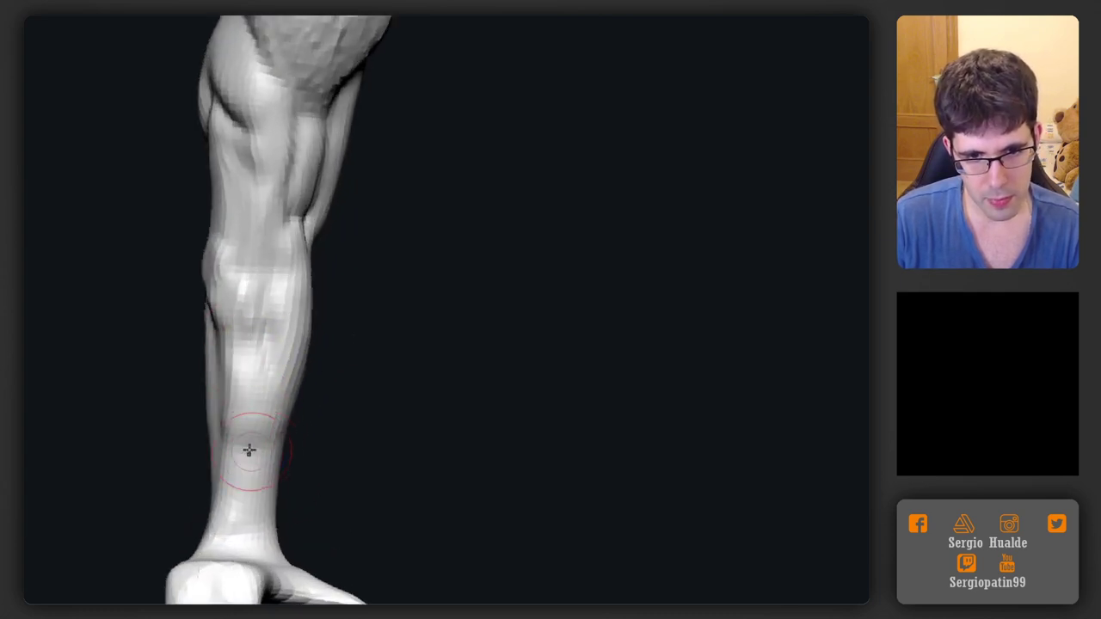
Build up the inner side of the leg just above the knee, beneath the teardrop-shaped thigh muscle
mouse_move(231, 416)
mouse_down()
mouse_move(256, 410)
mouse_move(233, 376)
mouse_move(241, 325)
mouse_up()
mouse_move(241, 324)
ctrl+right_down()
mouse_move(248, 408)
mouse_move(264, 377)
ctrl+right_up()
mouse_move(263, 376)
mouse_down()
mouse_move(422, 349)
mouse_move(378, 283)
mouse_move(327, 264)
mouse_up()
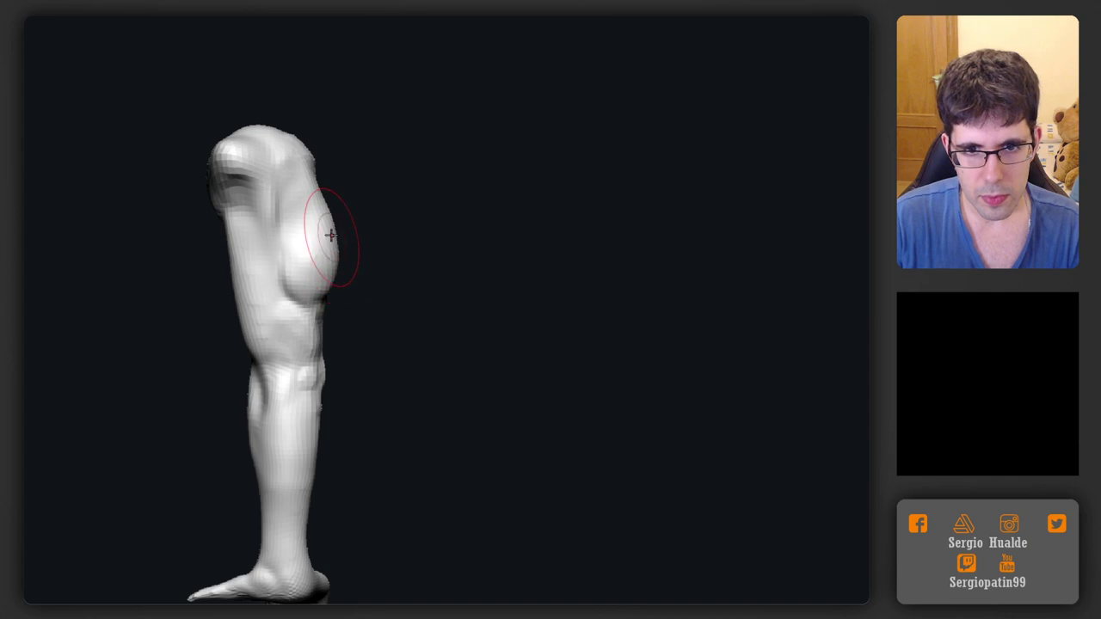
key(s)
mouse_move(322, 319)
mouse_down()
mouse_move(303, 319)
mouse_move(342, 316)
mouse_move(327, 321)
mouse_up()
mouse_move(370, 321)
mouse_down()
mouse_move(297, 323)
mouse_move(344, 315)
mouse_move(326, 270)
mouse_move(364, 342)
mouse_move(375, 328)
mouse_up()
mouse_move(313, 315)
mouse_down()
mouse_move(325, 322)
mouse_move(301, 339)
mouse_move(302, 361)
mouse_move(319, 338)
mouse_up()
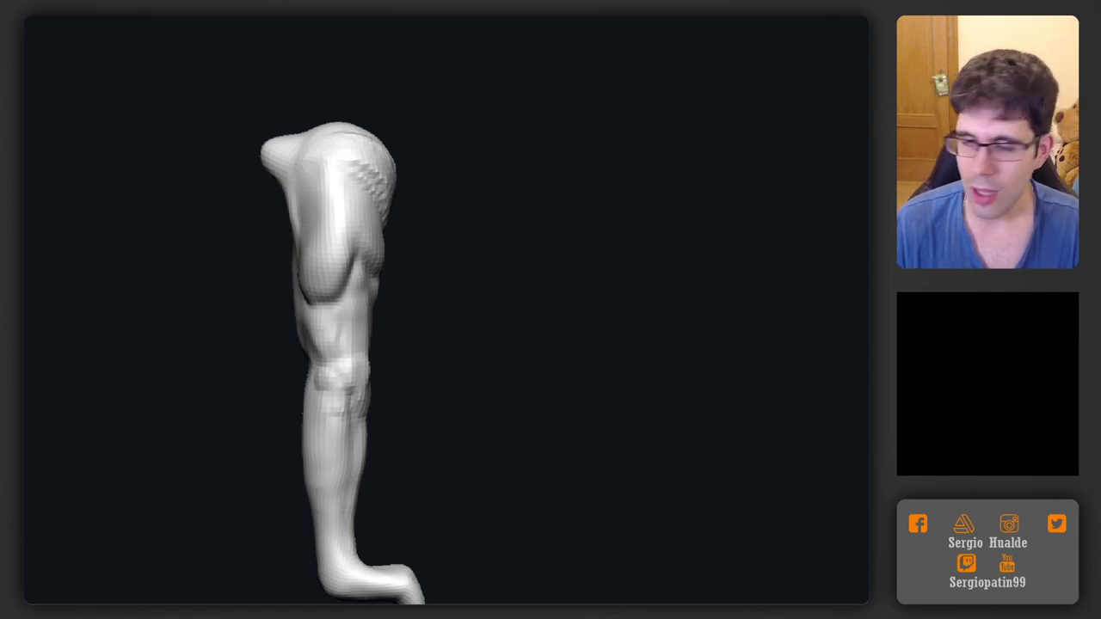
Refine the transition from the inner thigh to the upper calf around the back of the knee
mouse_move(499, 312)
right_down()
mouse_move(508, 328)
mouse_move(453, 333)
right_up()
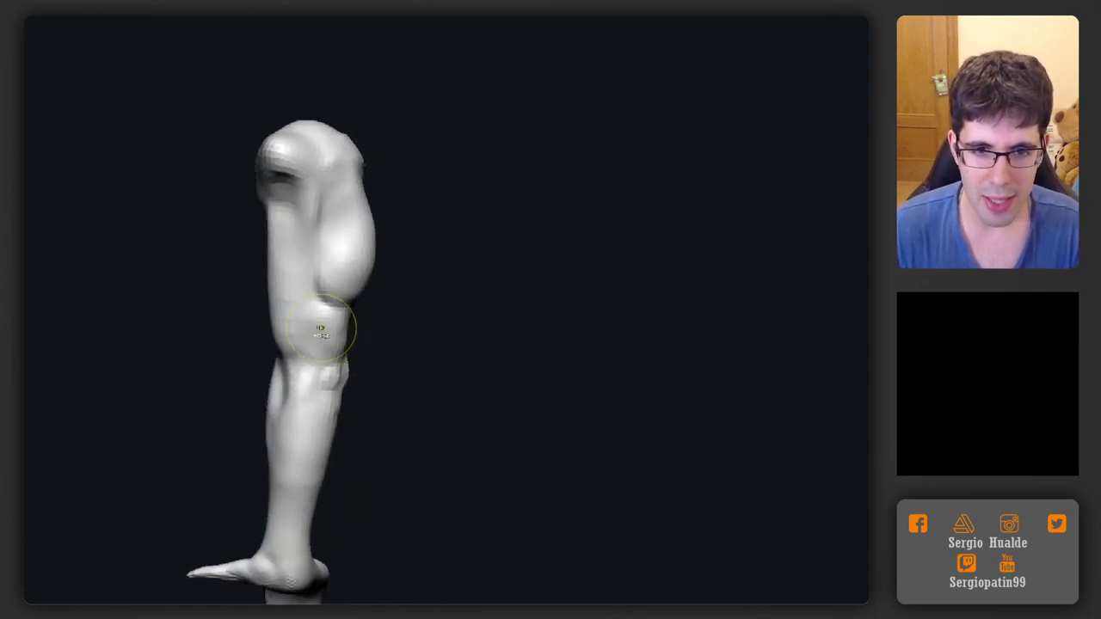
mouse_move(321, 334)
right_down()
mouse_move(329, 383)
mouse_move(318, 359)
right_up()
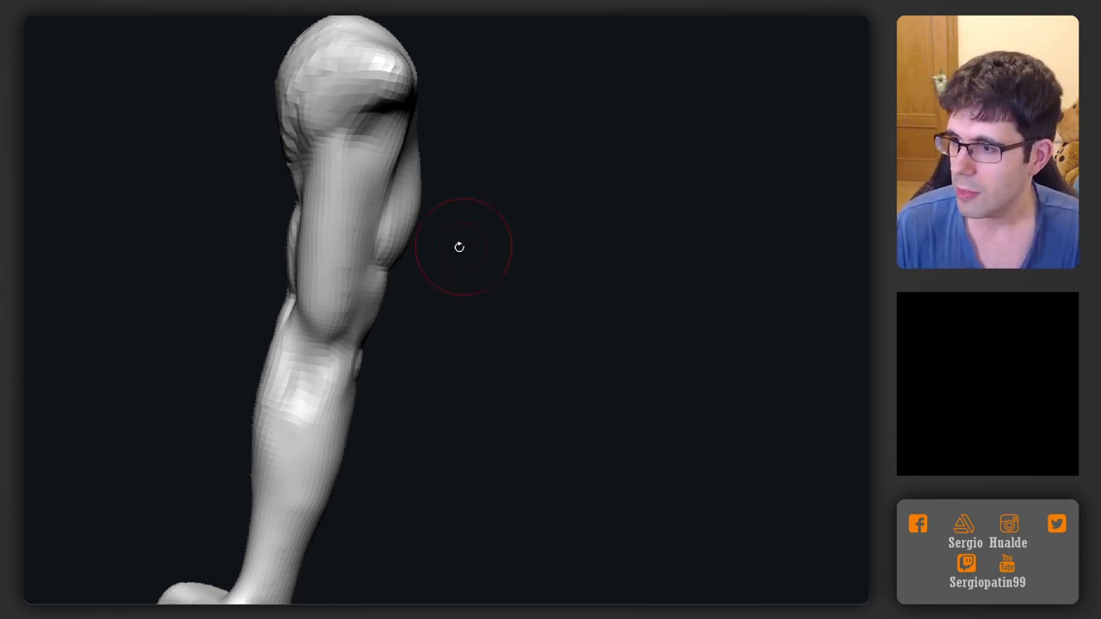
mouse_move(503, 280)
mouse_down()
mouse_move(504, 312)
mouse_move(480, 312)
mouse_up()
drag(430, 344, 370, 353)
drag(329, 307, 327, 329)
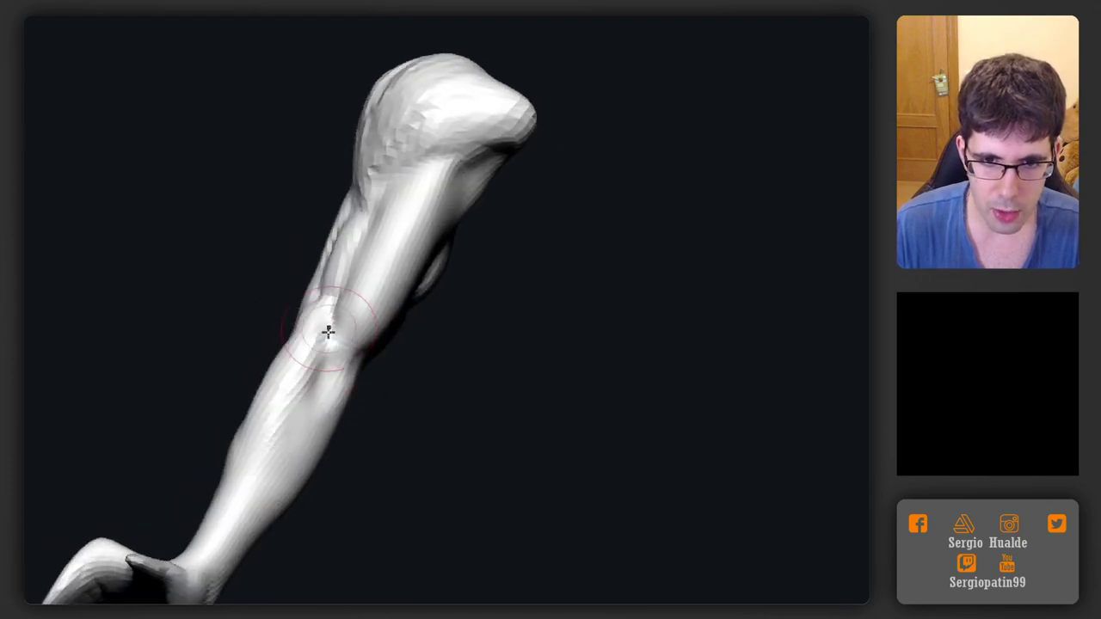
mouse_move(324, 369)
mouse_down()
mouse_move(339, 391)
mouse_move(381, 361)
mouse_up()
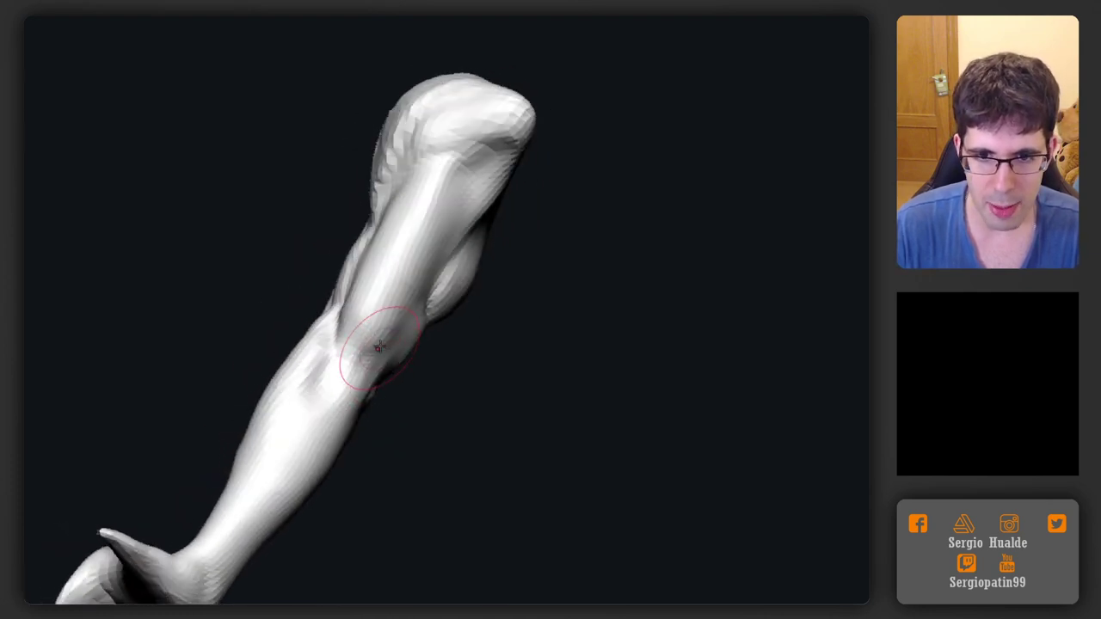
Define the form between the teardrop-shaped thigh muscle and the kneecap on the inner side
mouse_move(389, 333)
right_down()
mouse_move(369, 314)
mouse_move(410, 324)
right_up()
drag(402, 373, 413, 355)
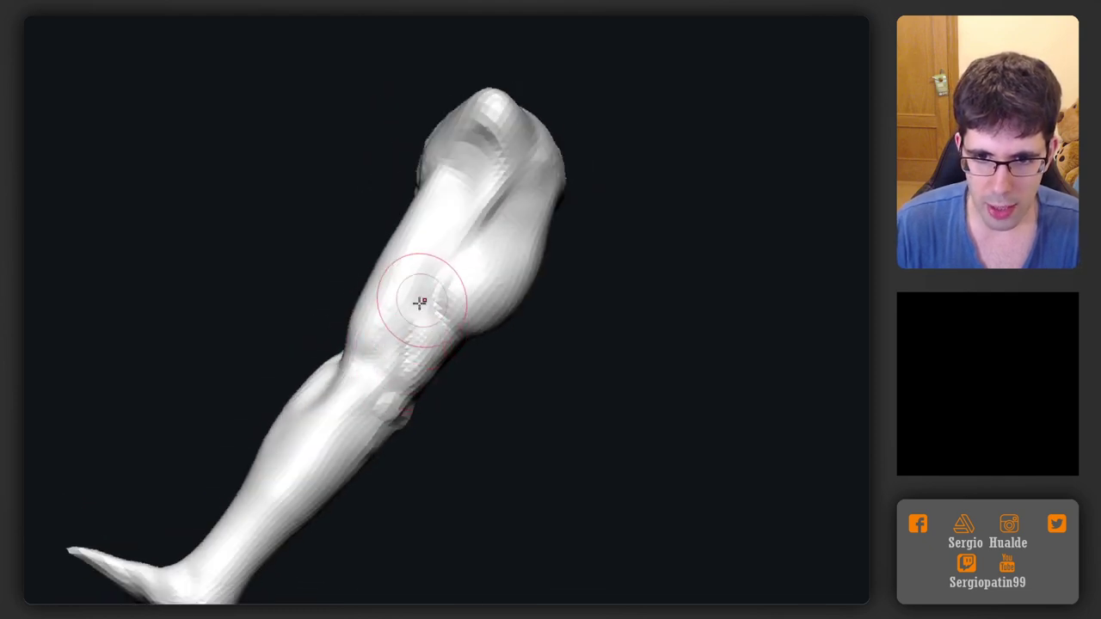
mouse_move(418, 300)
mouse_down()
mouse_move(418, 324)
mouse_move(413, 312)
mouse_up()
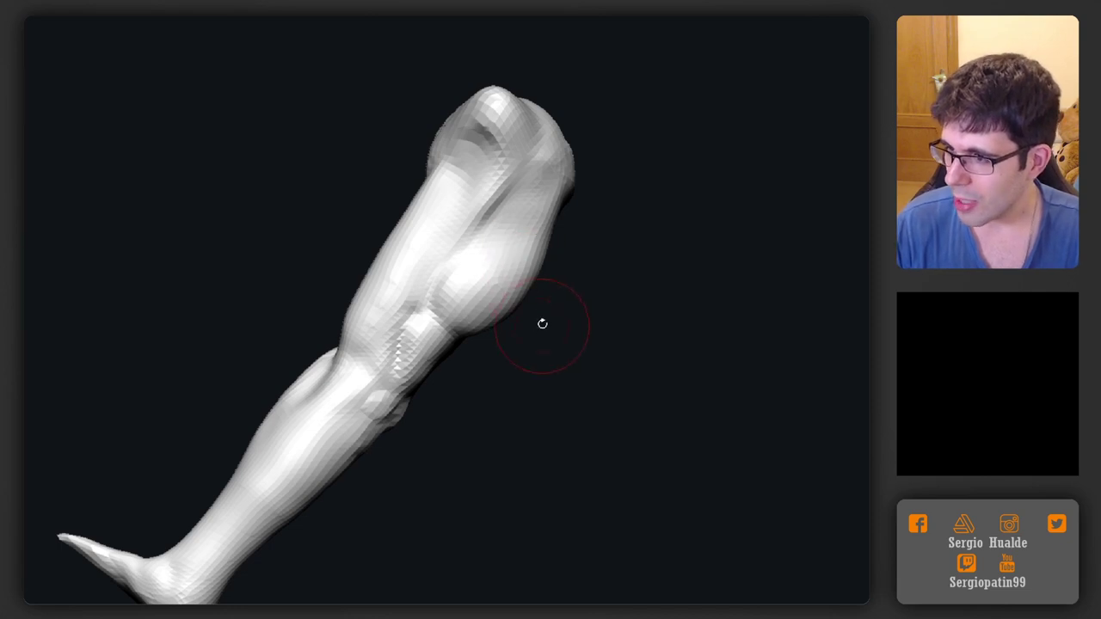
Sculpt the hamstring tendons where they meet the upper calf at the back and outer side of the knee
mouse_move(602, 388)
mouse_down()
mouse_move(610, 408)
mouse_move(495, 404)
mouse_move(488, 366)
mouse_move(472, 379)
mouse_move(474, 410)
mouse_move(491, 386)
mouse_up()
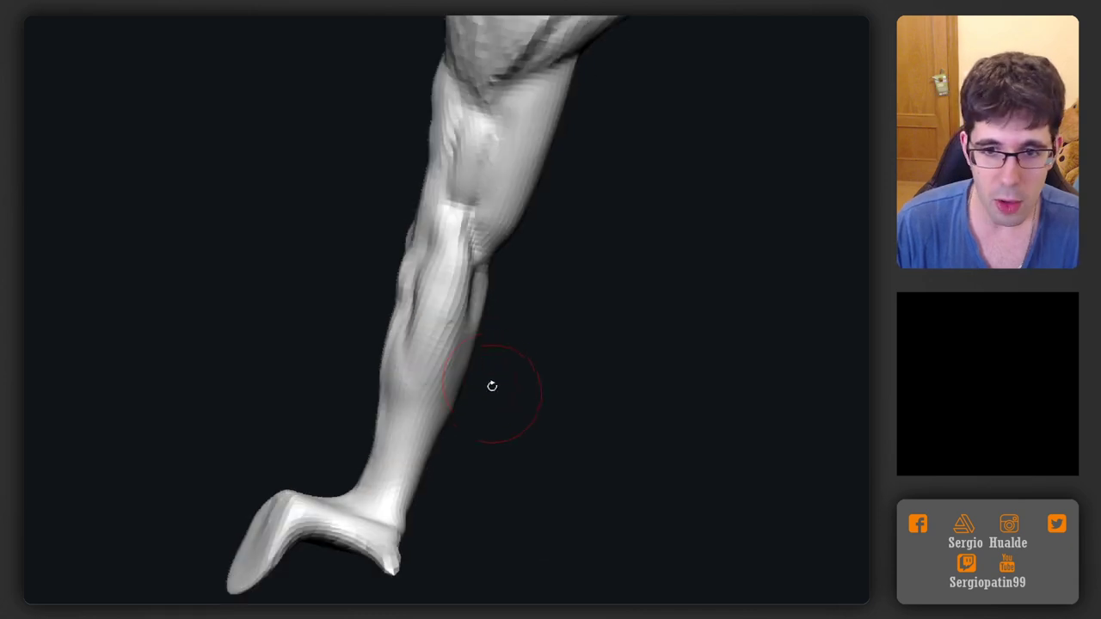
right_drag(459, 340, 437, 341)
right_drag(444, 273, 488, 288)
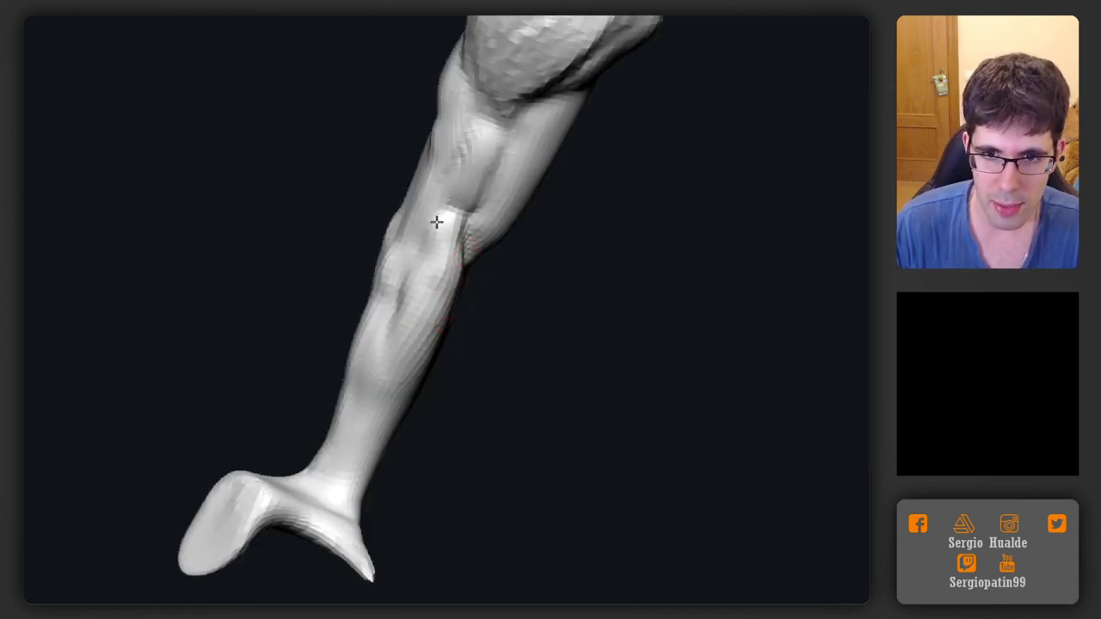
mouse_move(437, 222)
ctrl+right_down()
mouse_move(435, 291)
mouse_move(435, 223)
ctrl+right_up()
right_drag(405, 295, 373, 364)
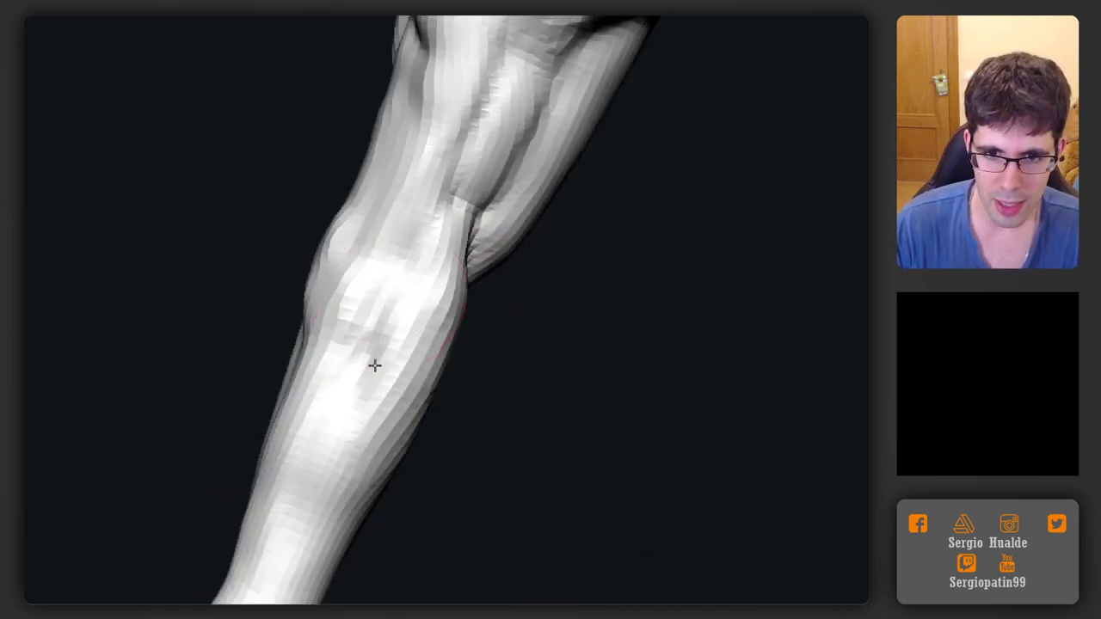
mouse_move(384, 430)
ctrl+right_down()
mouse_move(386, 369)
mouse_move(331, 362)
mouse_move(414, 347)
mouse_move(401, 386)
mouse_move(381, 356)
mouse_move(381, 314)
ctrl+right_up()
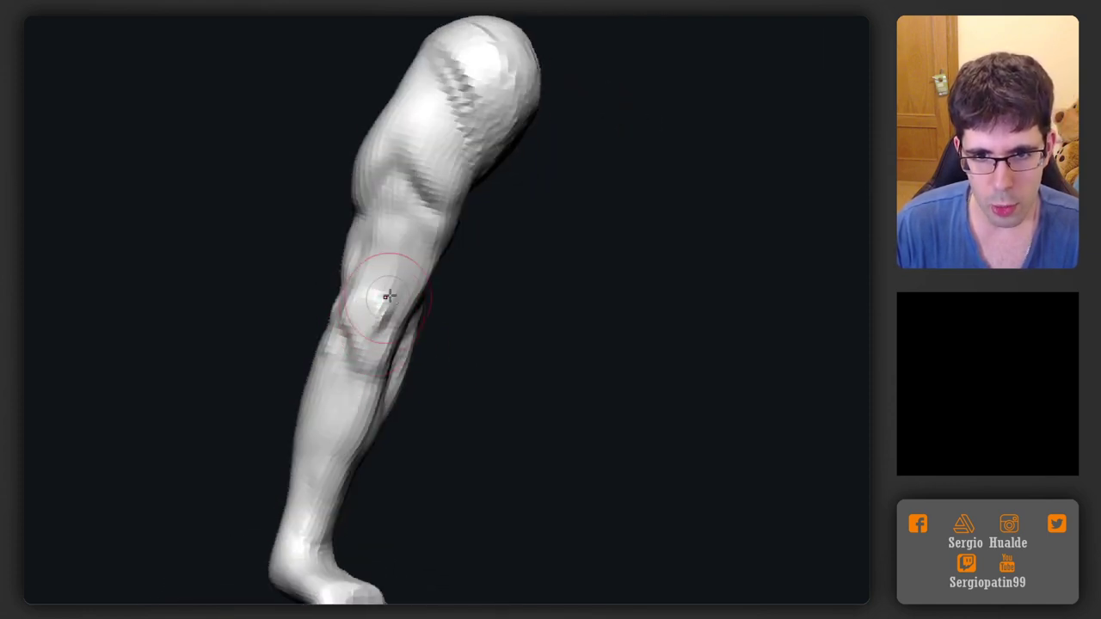
Refine the planes of the outer knee and the lower outer thigh above it
right_drag(363, 269, 302, 425)
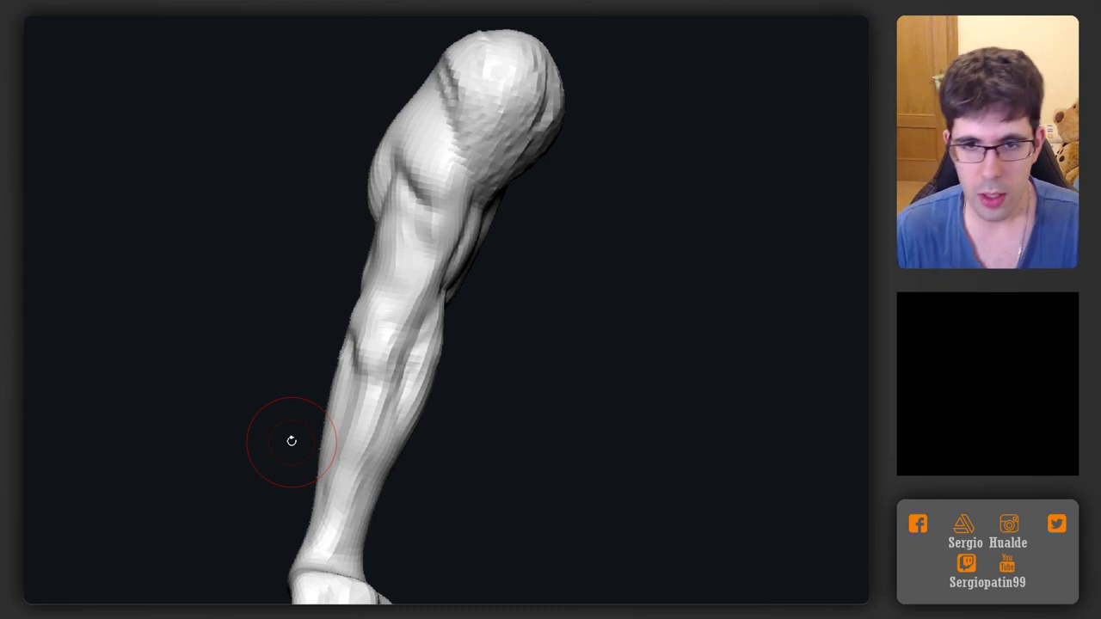
right_drag(218, 376, 366, 334)
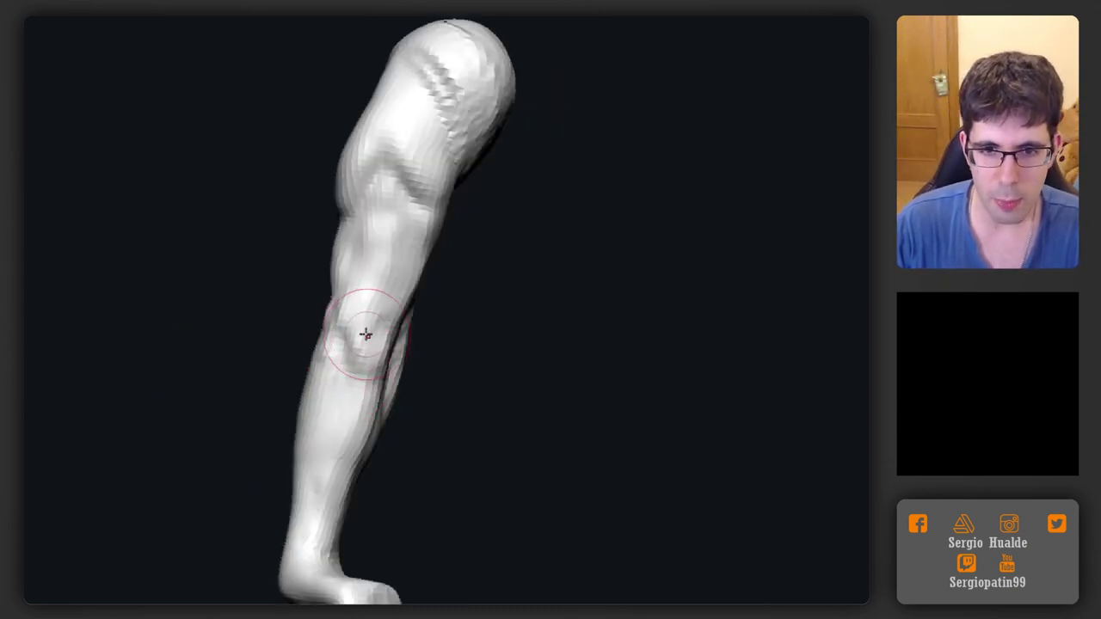
mouse_move(379, 372)
right_down()
mouse_move(344, 373)
mouse_move(383, 290)
right_up()
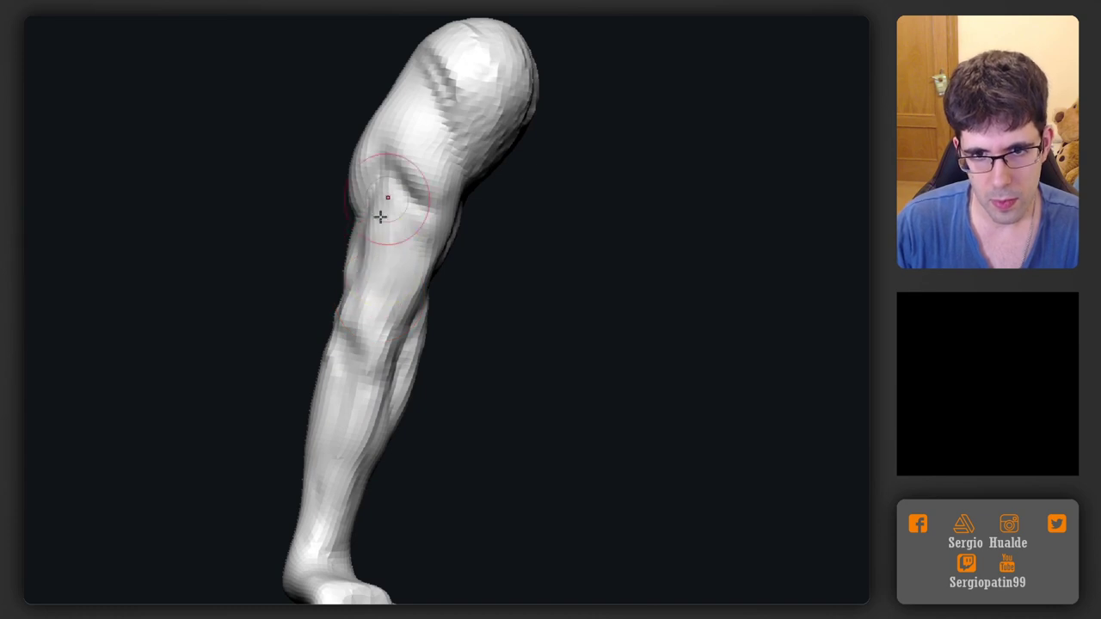
right_drag(400, 189, 342, 313)
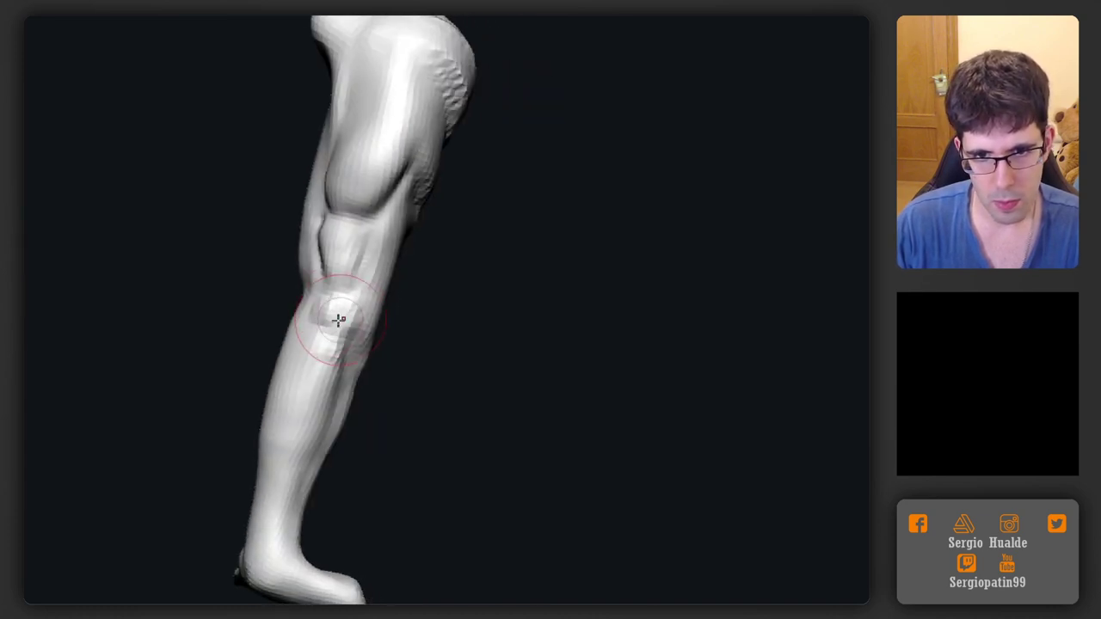
Carve the long muscle grooves of the outer lower leg from below the knee to the ankle
mouse_move(327, 379)
right_down()
mouse_move(393, 405)
mouse_move(369, 371)
mouse_move(297, 332)
mouse_move(287, 344)
mouse_move(295, 381)
mouse_move(349, 369)
mouse_move(332, 405)
mouse_move(410, 394)
right_up()
key(s)
drag(392, 383, 400, 398)
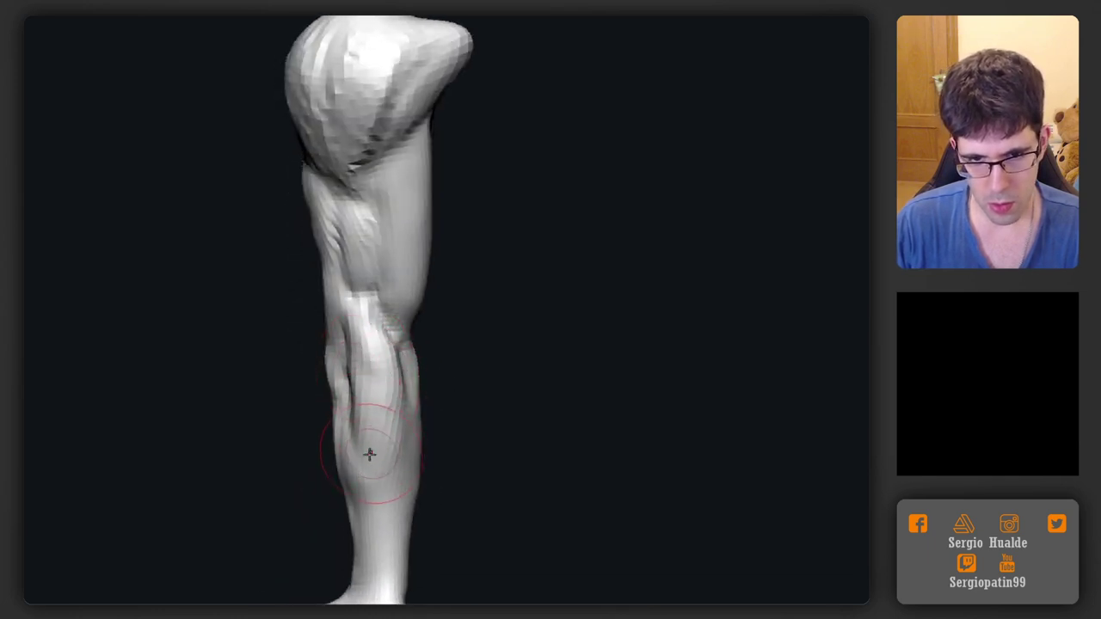
mouse_move(363, 438)
right_down()
mouse_move(381, 386)
mouse_move(362, 324)
mouse_move(386, 405)
mouse_move(342, 329)
right_up()
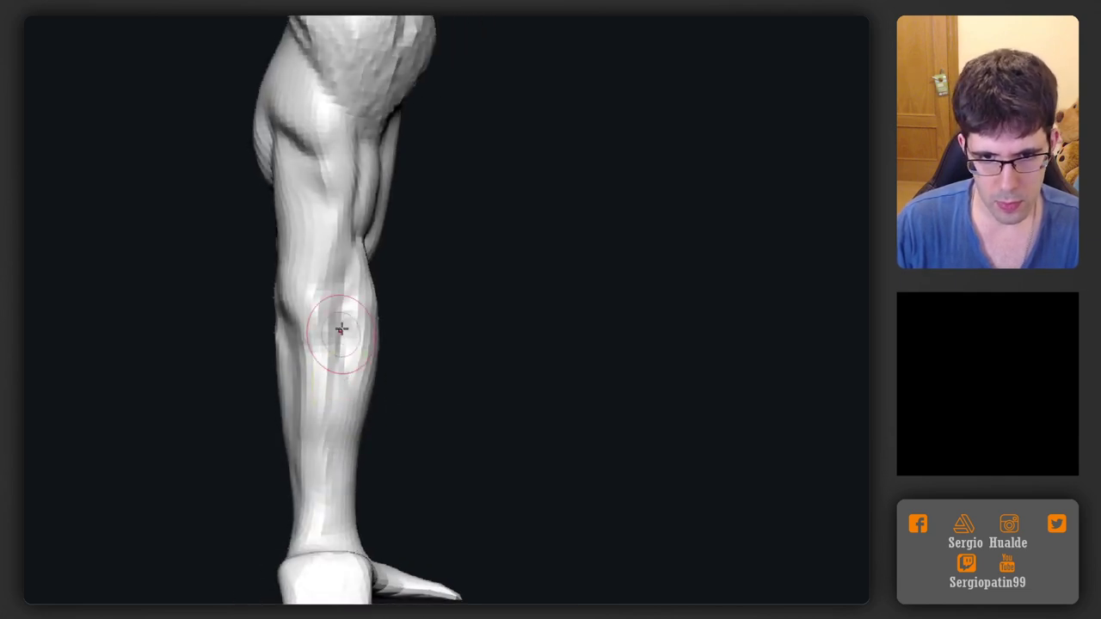
mouse_move(336, 522)
right_down()
mouse_move(324, 510)
mouse_move(329, 435)
right_up()
drag(299, 470, 293, 534)
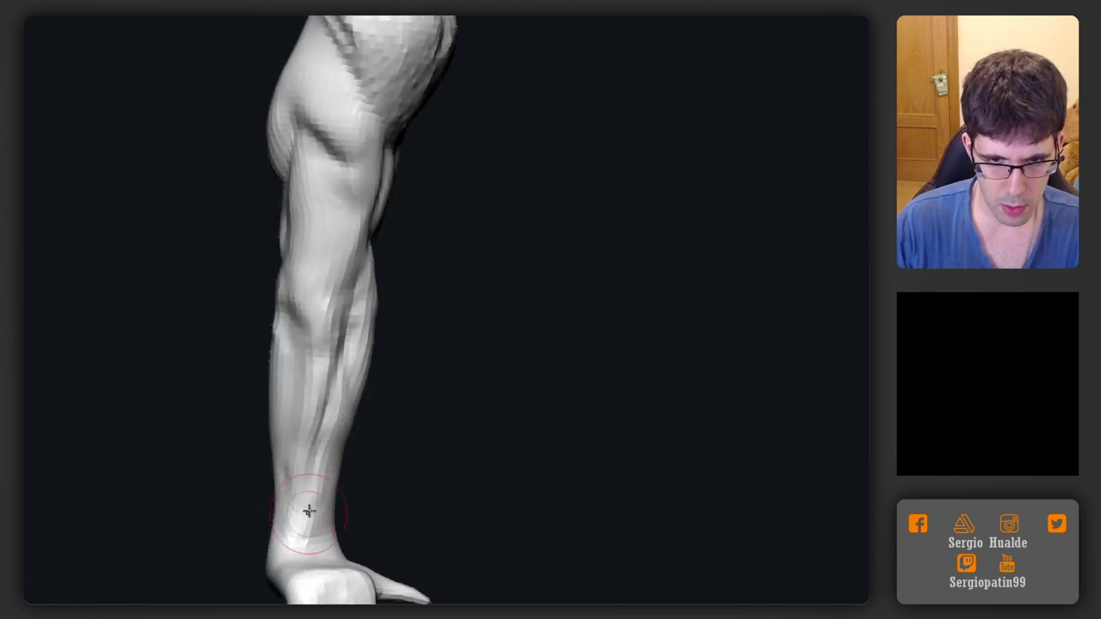
Mask the leg around the buttock, soften the mask edge and reposition the unmasked glute and upper thigh
mouse_move(315, 474)
right_down()
mouse_move(275, 504)
mouse_move(394, 391)
mouse_move(358, 285)
mouse_move(260, 376)
mouse_move(133, 401)
mouse_move(206, 398)
mouse_move(226, 421)
right_up()
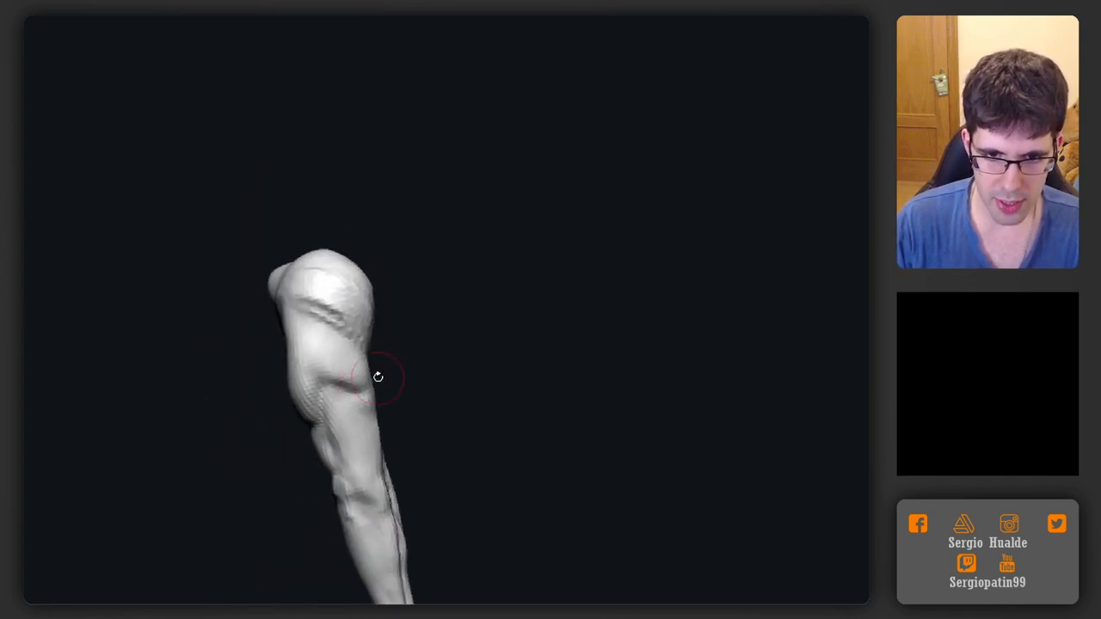
mouse_move(376, 376)
right_down()
mouse_move(372, 357)
mouse_move(364, 372)
right_up()
key(s)
drag(365, 372, 357, 370)
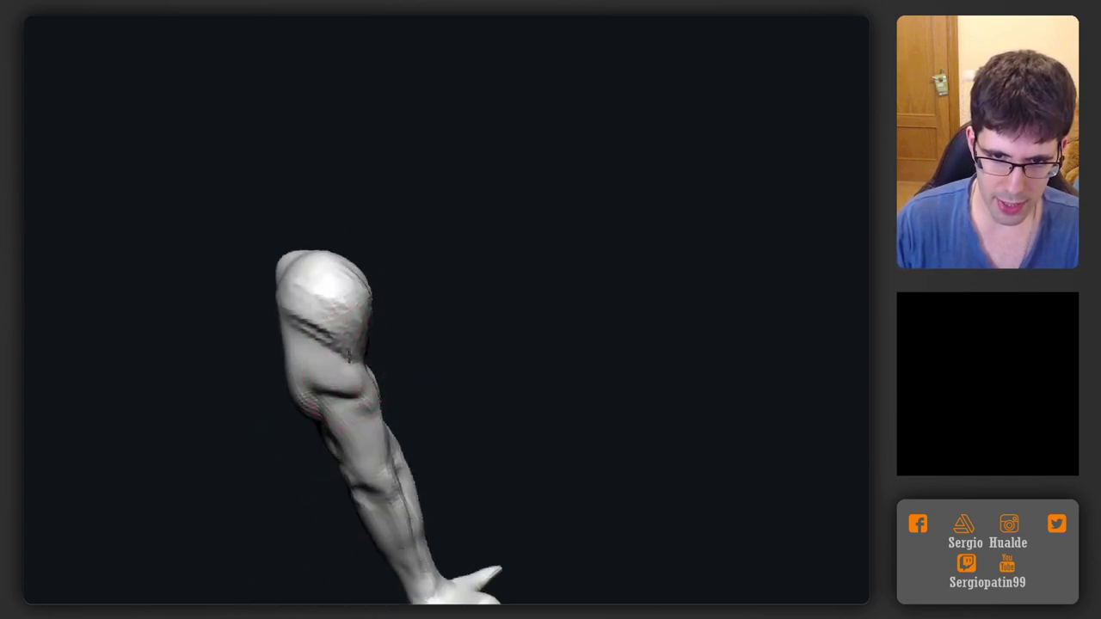
mouse_move(349, 356)
right_down()
mouse_move(371, 345)
mouse_move(373, 370)
mouse_move(314, 369)
mouse_move(409, 363)
mouse_move(354, 397)
right_up()
mouse_move(381, 358)
right_down()
mouse_move(335, 367)
mouse_move(351, 342)
mouse_move(325, 321)
mouse_move(330, 332)
right_up()
mouse_move(297, 295)
ctrl+mouse_down()
mouse_move(272, 296)
mouse_move(286, 406)
mouse_move(358, 336)
ctrl+mouse_up()
ctrl+click(393, 332)
right_drag(354, 343, 312, 316)
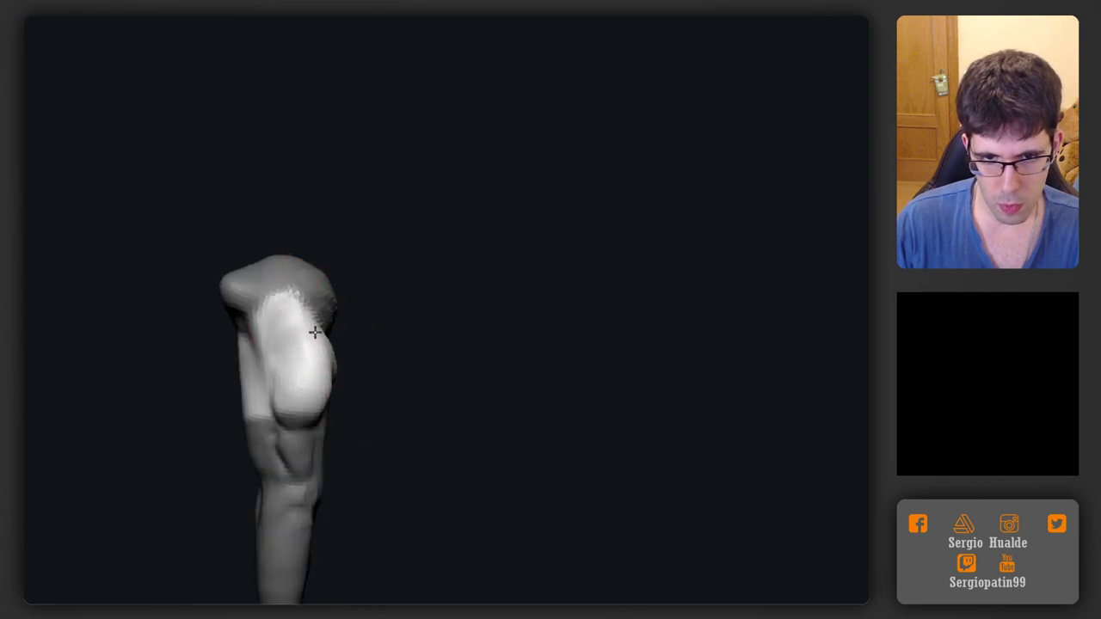
drag(373, 343, 272, 403)
mouse_move(271, 403)
right_down()
mouse_move(373, 388)
mouse_move(323, 412)
mouse_move(387, 338)
mouse_move(422, 361)
mouse_move(407, 344)
right_up()
Reshape the hip and the outer upper thigh with a large brush to balance the leg's silhouette
mouse_move(315, 343)
right_down()
mouse_move(405, 352)
mouse_move(508, 315)
right_up()
key(s)
mouse_move(488, 273)
mouse_down()
mouse_move(499, 296)
mouse_move(487, 267)
mouse_move(481, 310)
mouse_up()
right_drag(480, 310, 538, 315)
key(s)
mouse_move(537, 315)
mouse_down()
mouse_move(547, 315)
mouse_move(530, 321)
mouse_up()
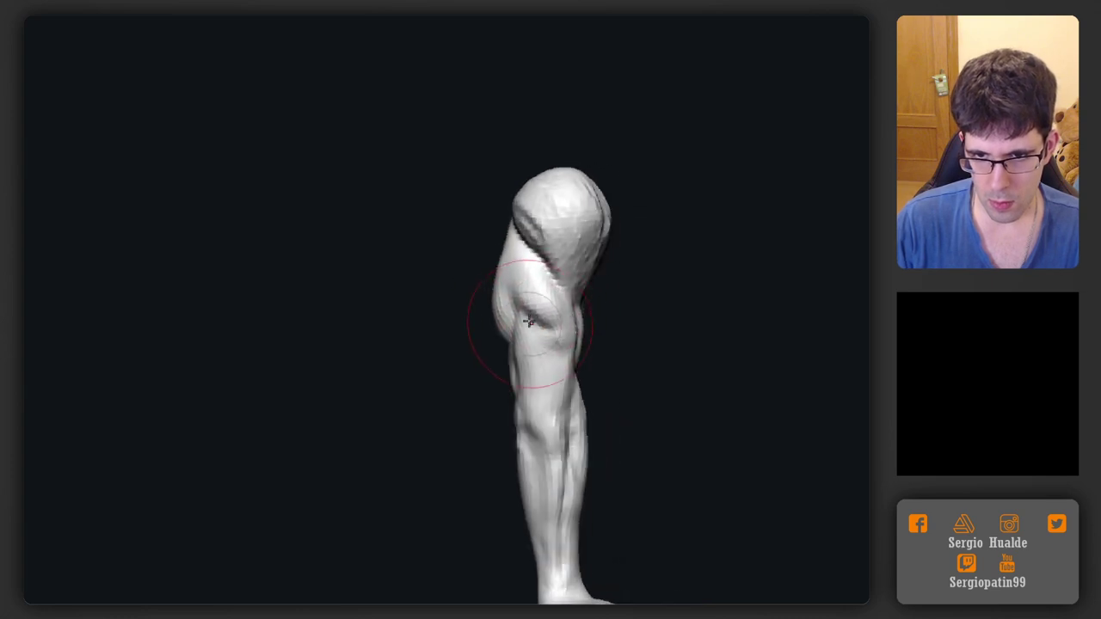
mouse_move(530, 320)
right_down()
mouse_move(521, 305)
mouse_move(462, 309)
right_up()
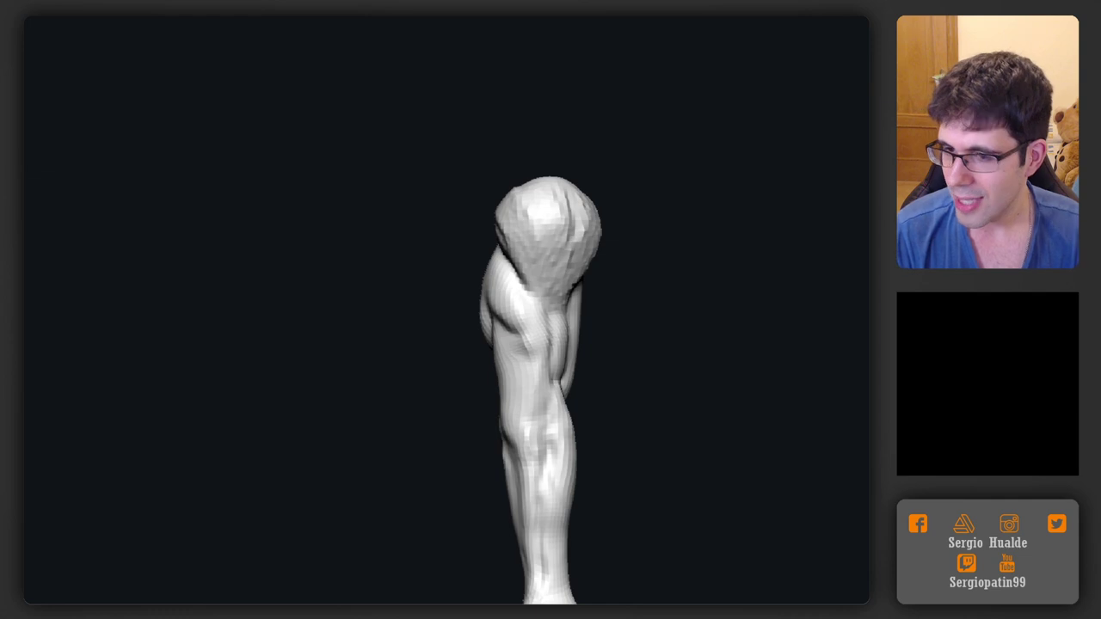
Cut the front block off the foot, leaving the big toe in place, and close the opening with a flat face
mouse_move(645, 271)
mouse_down()
mouse_move(623, 295)
mouse_move(449, 335)
mouse_move(475, 497)
mouse_move(448, 374)
mouse_move(496, 383)
mouse_move(572, 371)
mouse_move(536, 349)
mouse_move(413, 398)
mouse_move(442, 319)
mouse_move(585, 129)
mouse_move(707, 19)
mouse_up()
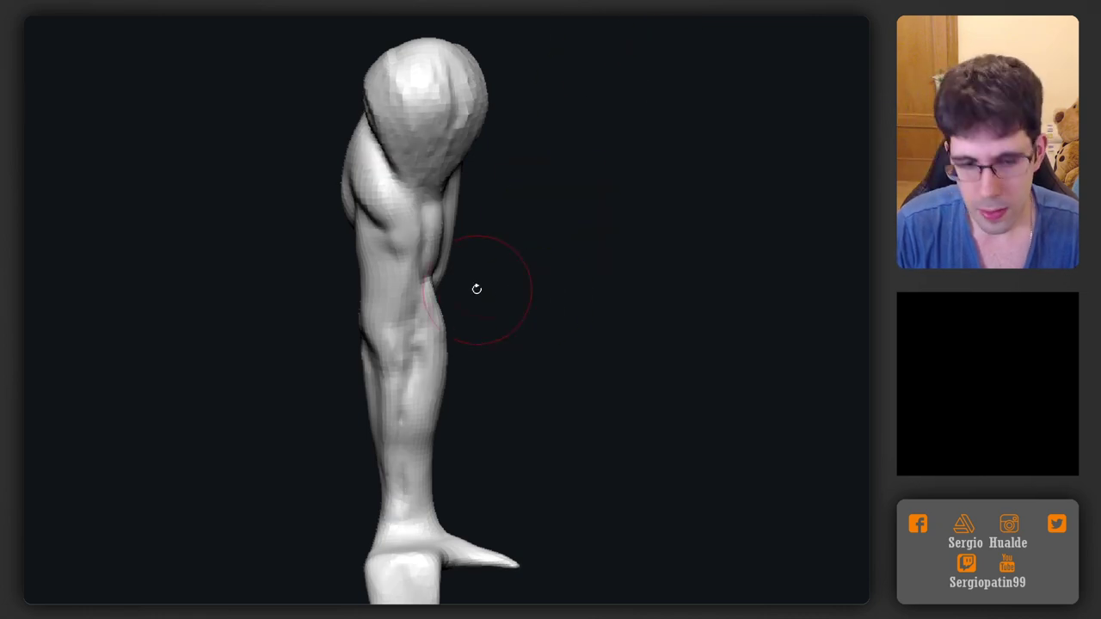
mouse_move(453, 263)
mouse_down()
mouse_move(498, 284)
mouse_move(452, 204)
mouse_move(456, 367)
mouse_move(522, 332)
mouse_move(505, 353)
mouse_move(521, 351)
mouse_up()
mouse_move(538, 311)
ctrl+mouse_down()
mouse_move(516, 310)
mouse_move(380, 489)
mouse_move(583, 418)
mouse_move(573, 402)
ctrl+mouse_up()
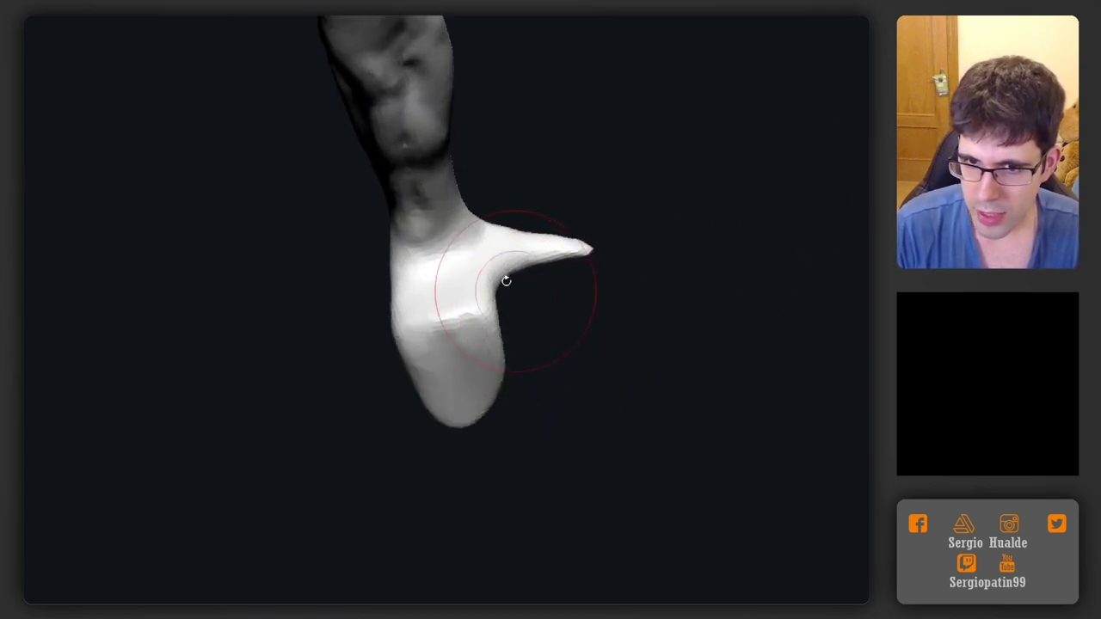
ctrl+shift+drag(524, 300, 469, 527)
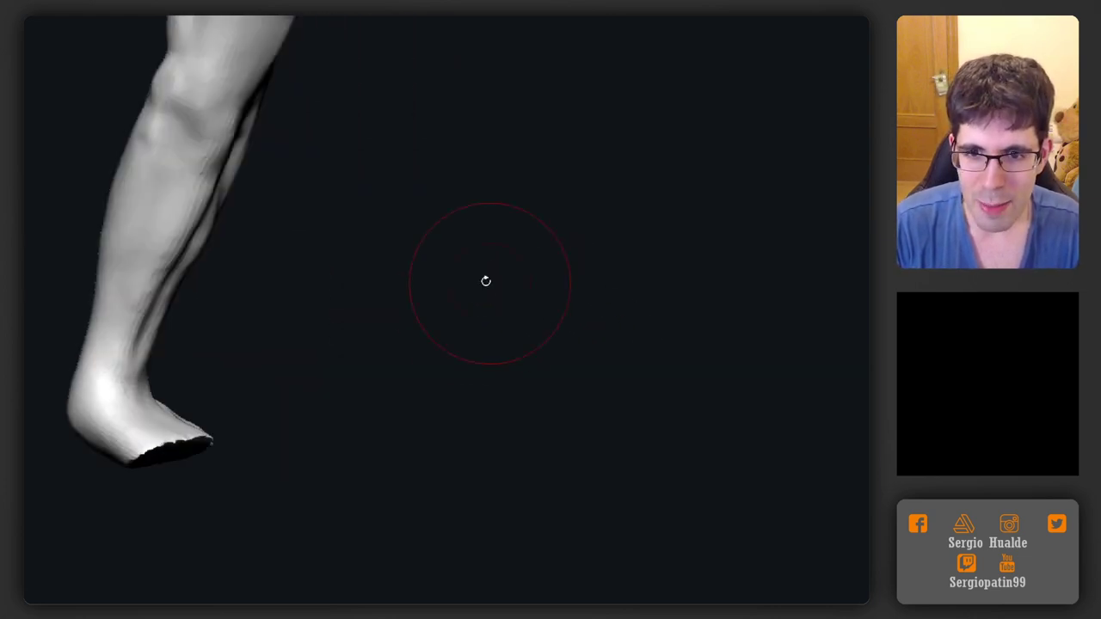
mouse_move(413, 358)
mouse_down()
mouse_move(401, 367)
mouse_move(418, 370)
mouse_move(403, 320)
mouse_move(426, 377)
mouse_move(411, 303)
mouse_move(394, 358)
mouse_move(404, 330)
mouse_move(424, 324)
mouse_up()
right_drag(411, 323, 389, 301)
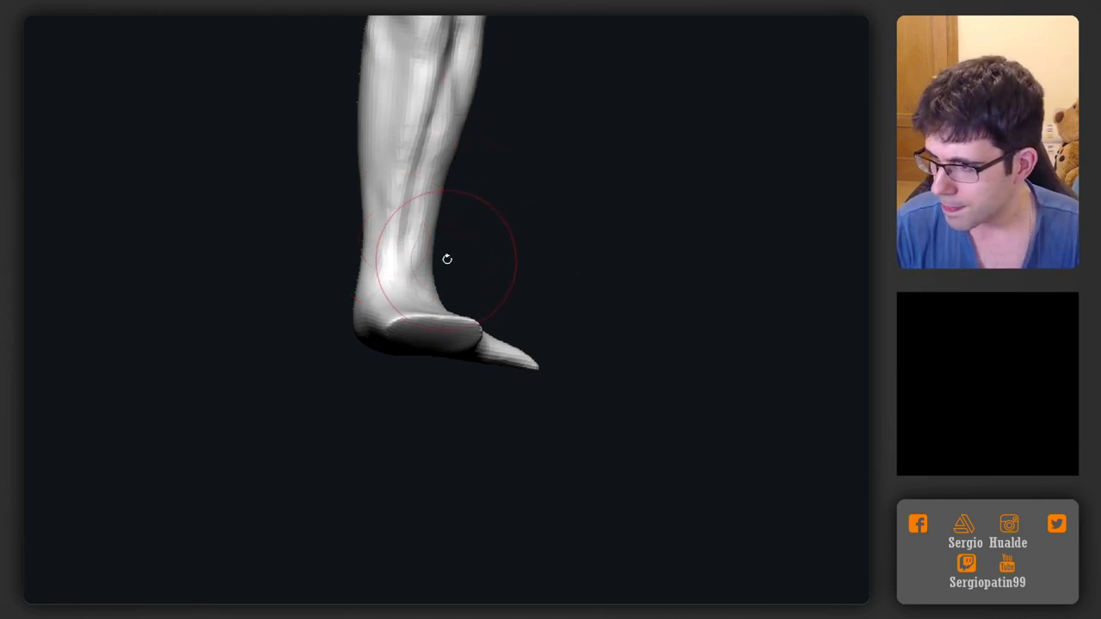
Mask a small round spot beside the big toe on the foot's flat front face and invert the mask
alt+drag(463, 292, 490, 261)
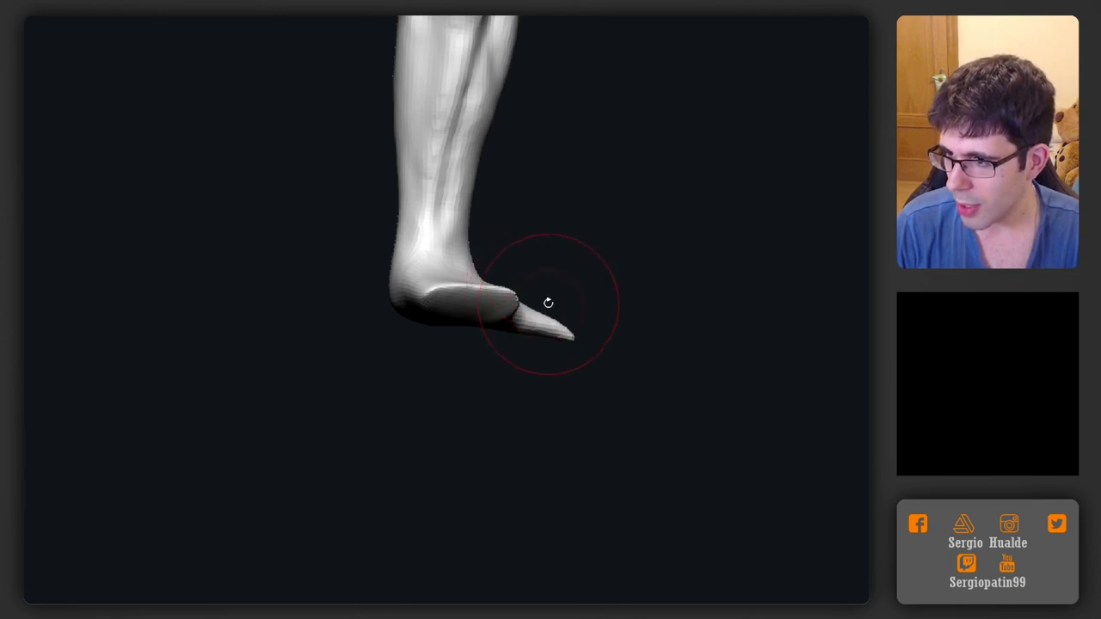
mouse_move(542, 317)
alt+right_down()
mouse_move(583, 295)
mouse_move(567, 302)
mouse_move(528, 283)
alt+right_up()
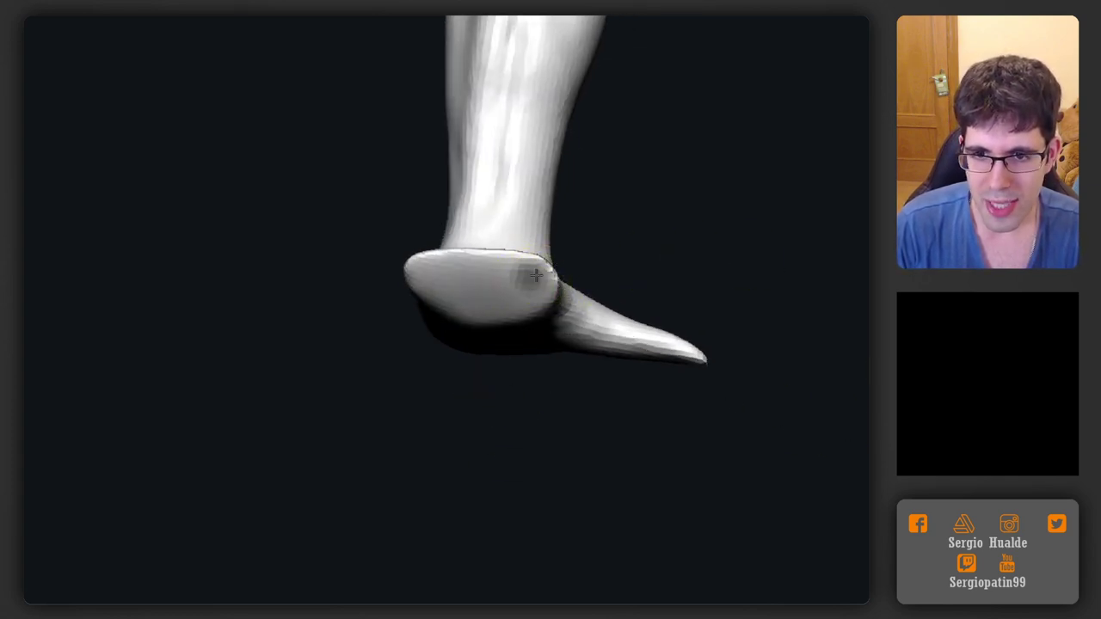
ctrl+drag(536, 275, 525, 282)
ctrl+click(602, 254)
mouse_move(564, 277)
right_down()
mouse_move(523, 298)
mouse_move(530, 263)
right_up()
Pull the unmasked spot out into a long second toe with the transform gizmo, clear the mask and remesh
key(w)
alt+click(529, 265)
drag(576, 221, 501, 349)
mouse_move(516, 357)
right_down()
mouse_move(597, 379)
mouse_move(590, 351)
mouse_move(575, 361)
right_up()
key(q)
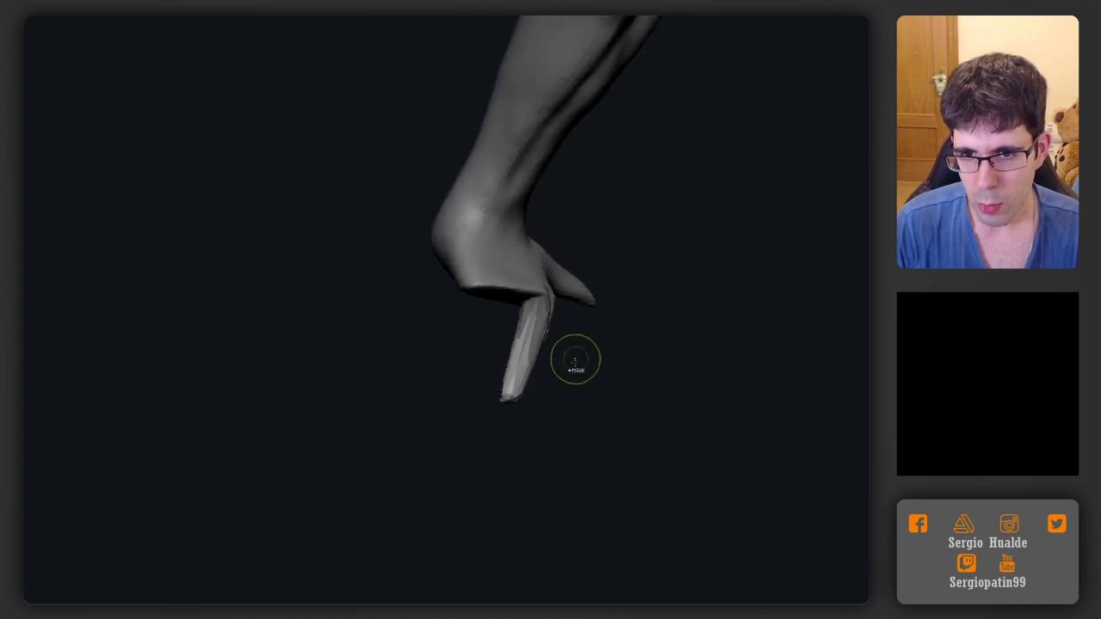
ctrl+drag(576, 361, 579, 441)
ctrl+drag(573, 393, 576, 430)
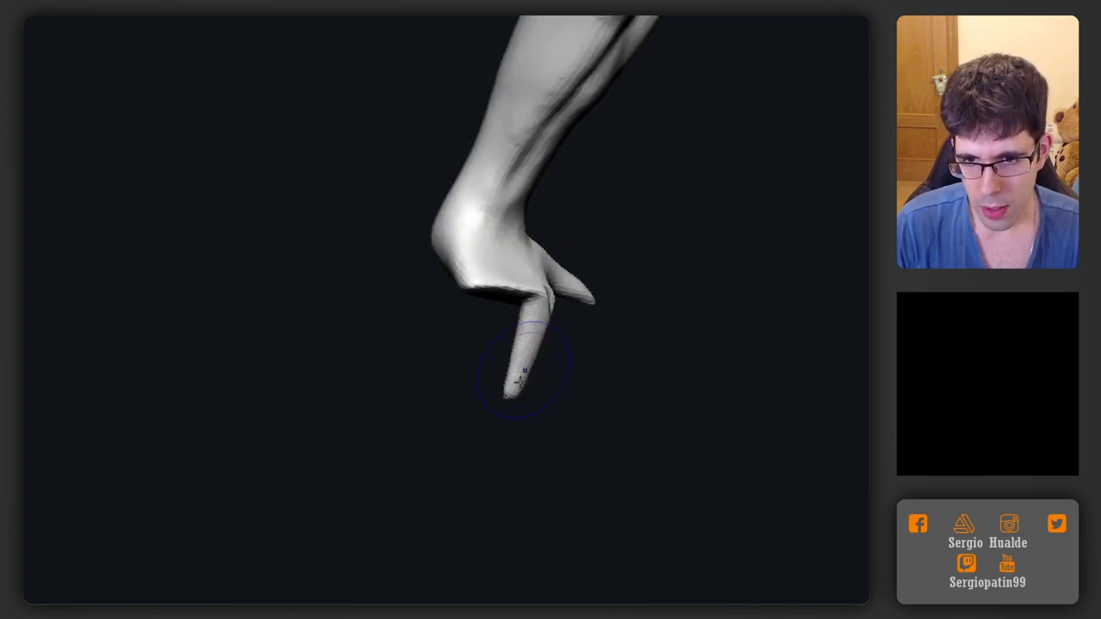
Smooth the second toe and shape the foot's front edge from the toe's base to the little-toe side
right_drag(528, 359, 524, 352)
key(s)
drag(530, 330, 535, 330)
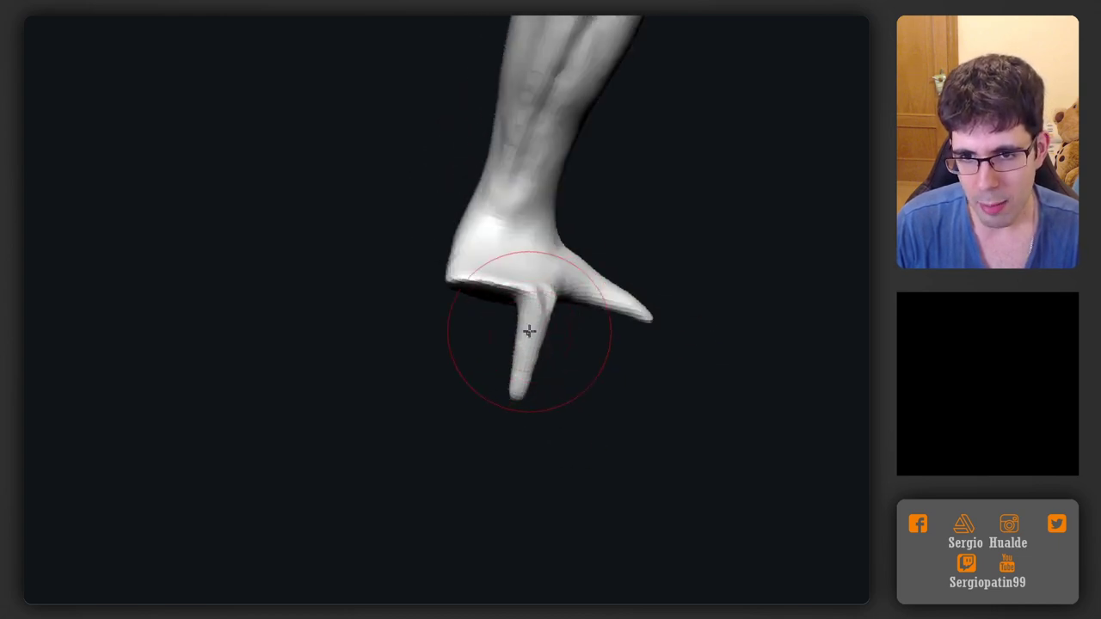
right_drag(491, 327, 489, 344)
drag(463, 280, 453, 270)
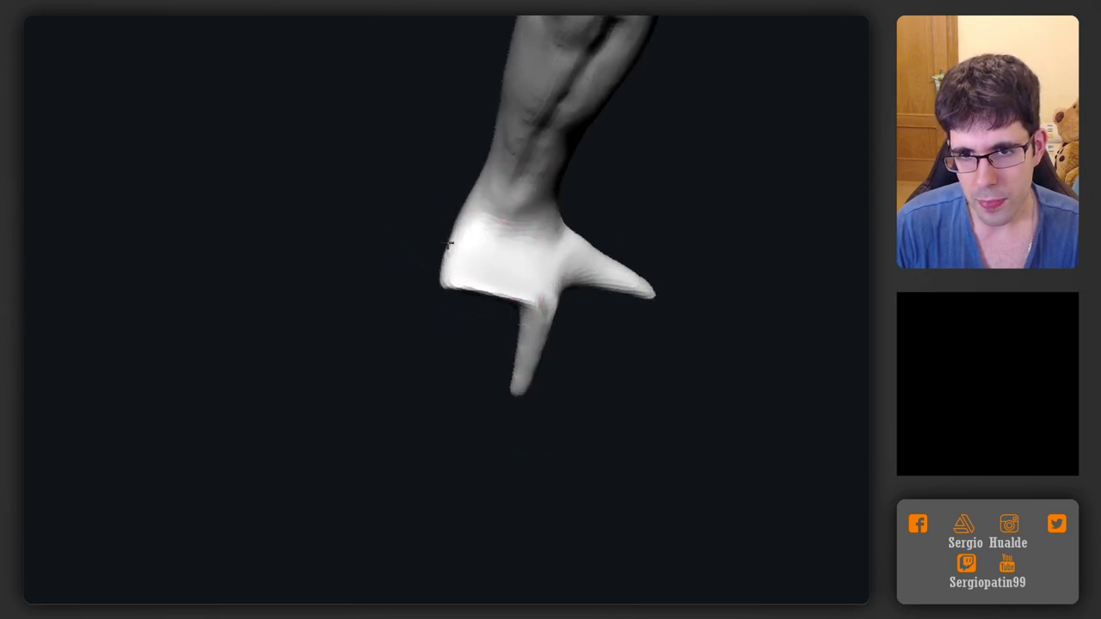
mouse_move(484, 259)
right_down()
mouse_move(473, 216)
mouse_move(523, 344)
mouse_move(573, 319)
mouse_move(554, 325)
right_up()
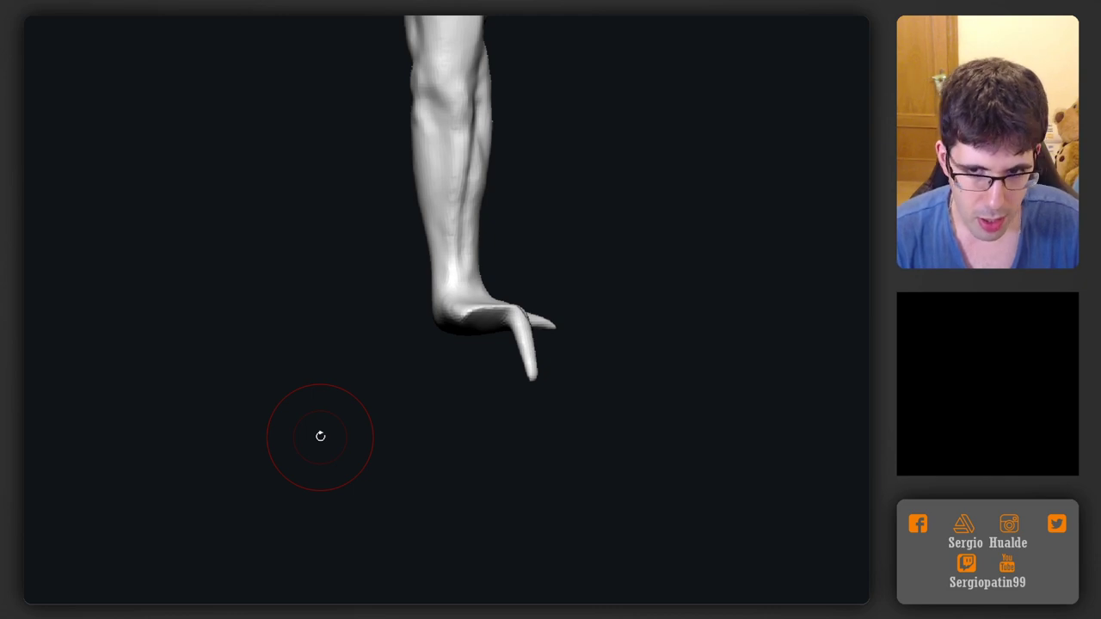
Broaden the forefoot and refine how the top of the foot flows into the second toe
mouse_move(502, 303)
ctrl+right_down()
mouse_move(523, 363)
mouse_move(448, 357)
ctrl+right_up()
alt+right_drag(570, 319, 546, 345)
key(s)
mouse_move(546, 345)
mouse_down()
mouse_move(526, 345)
mouse_move(516, 330)
mouse_move(517, 395)
mouse_up()
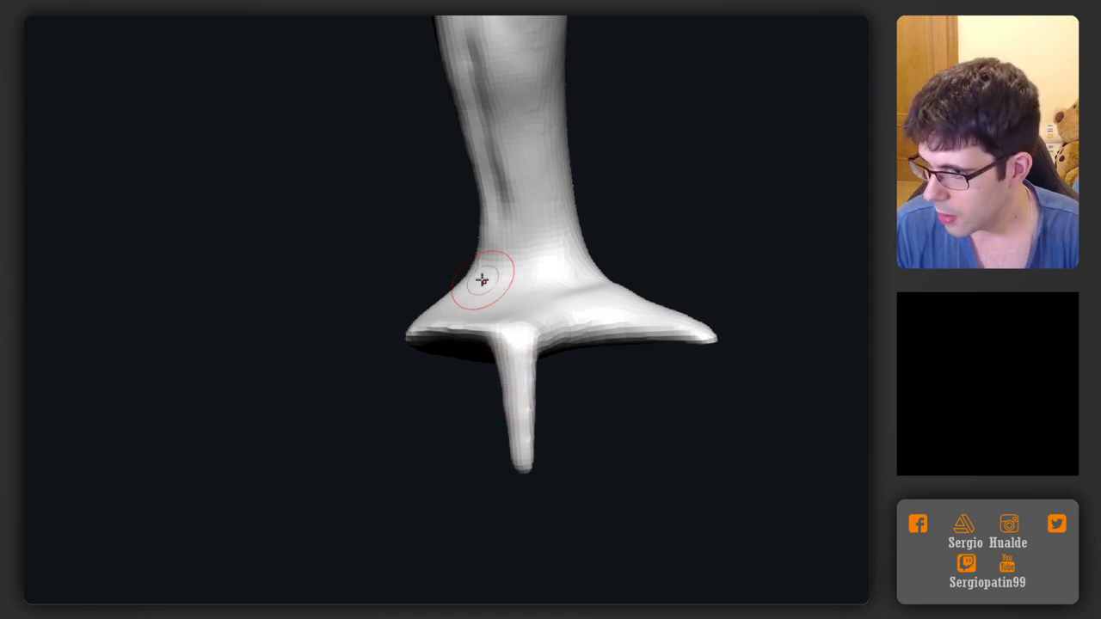
drag(352, 364, 413, 338)
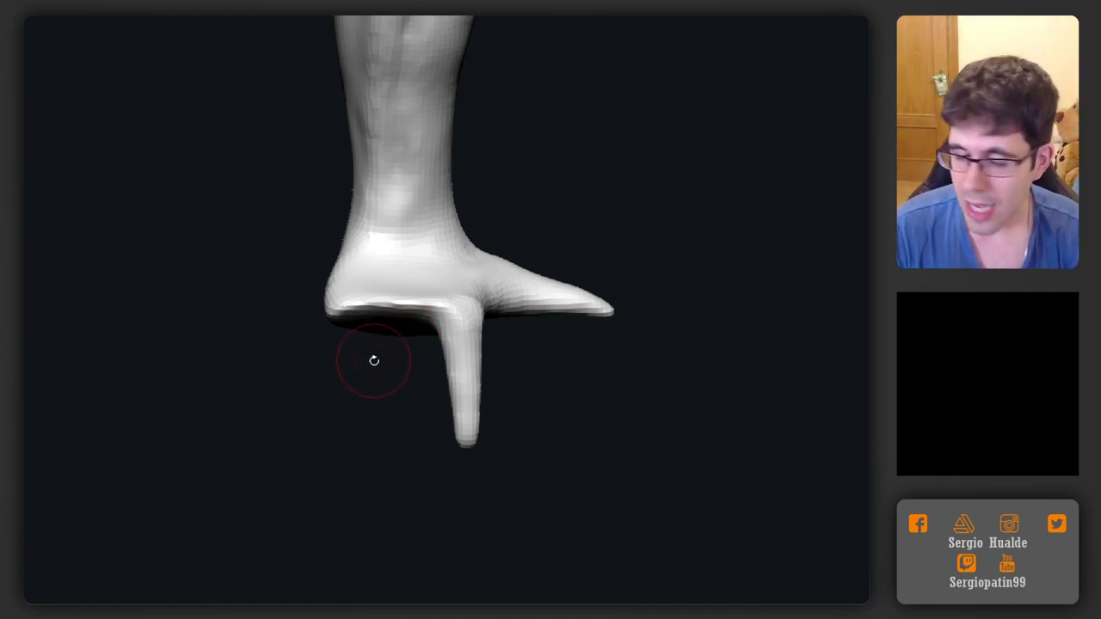
drag(399, 369, 411, 396)
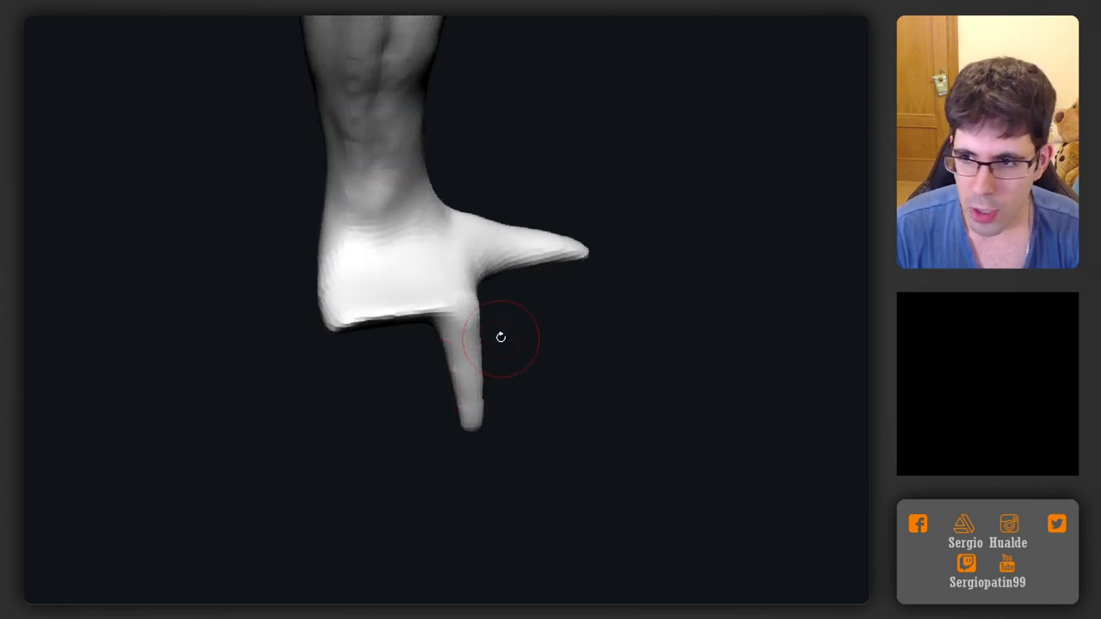
Adjust the second toe's position and base, and shape the instep planes between it and the big toe
ctrl+drag(517, 298, 412, 345)
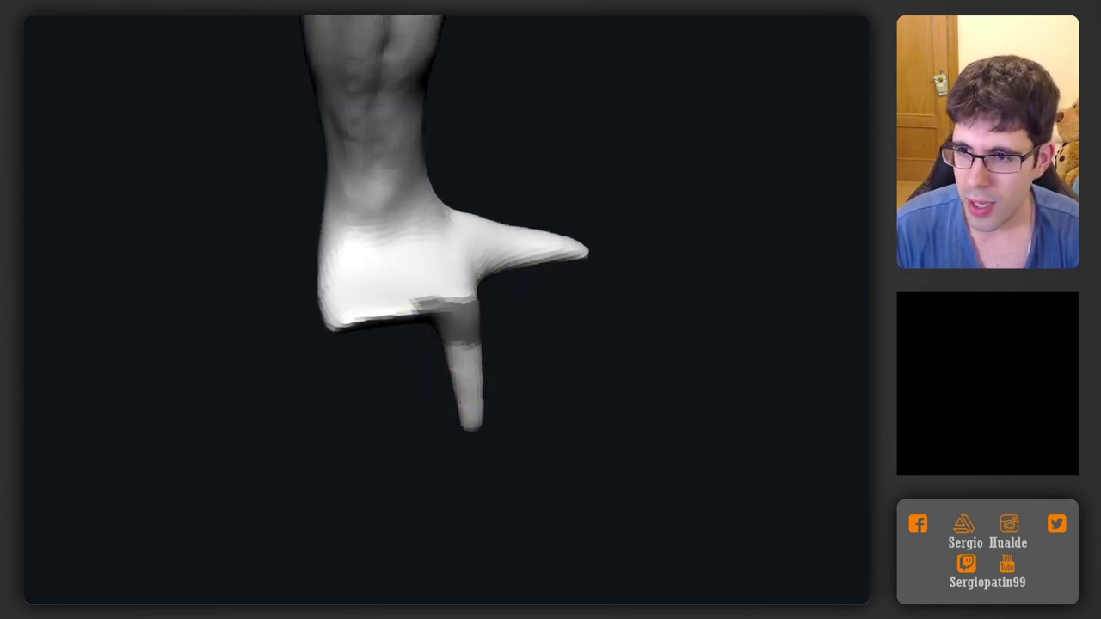
ctrl+drag(633, 403, 677, 413)
mouse_move(510, 301)
ctrl+mouse_down()
mouse_move(437, 321)
mouse_move(474, 527)
mouse_move(547, 361)
mouse_move(438, 381)
mouse_move(515, 354)
mouse_move(511, 426)
ctrl+mouse_up()
mouse_move(511, 426)
mouse_down()
mouse_move(488, 396)
mouse_move(531, 344)
mouse_move(569, 343)
mouse_up()
mouse_move(476, 302)
mouse_down()
mouse_move(455, 366)
mouse_move(473, 342)
mouse_move(438, 350)
mouse_move(450, 337)
mouse_move(450, 354)
mouse_move(435, 327)
mouse_move(422, 342)
mouse_move(427, 370)
mouse_up()
mouse_move(482, 339)
mouse_down()
mouse_move(480, 362)
mouse_move(430, 339)
mouse_move(463, 345)
mouse_up()
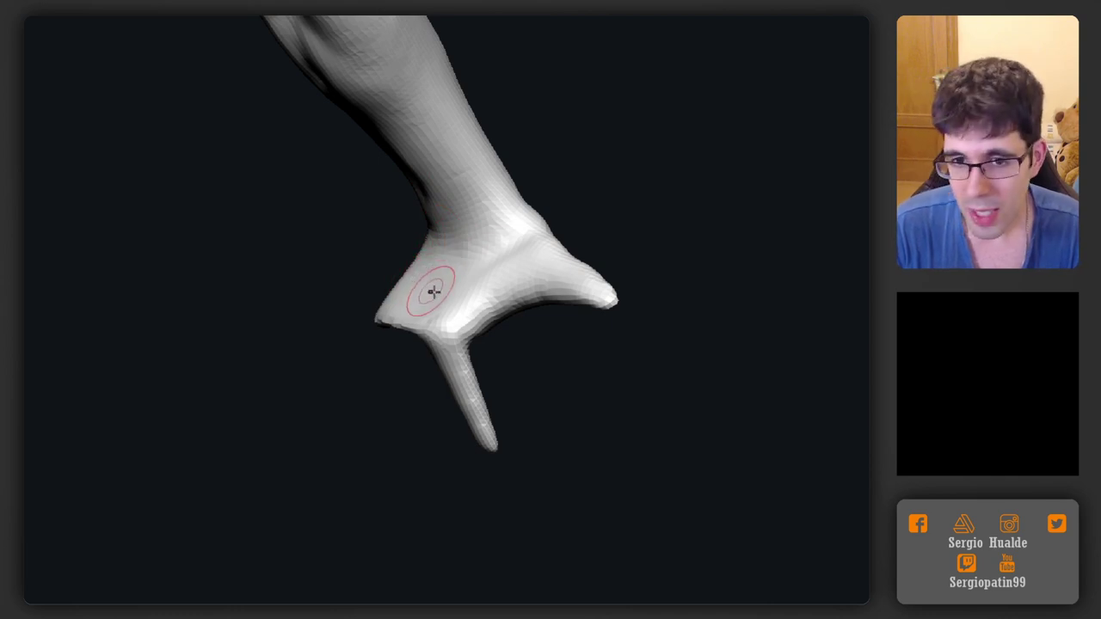
mouse_move(432, 290)
right_down()
mouse_move(462, 297)
mouse_move(470, 240)
mouse_move(439, 307)
mouse_move(439, 290)
right_up()
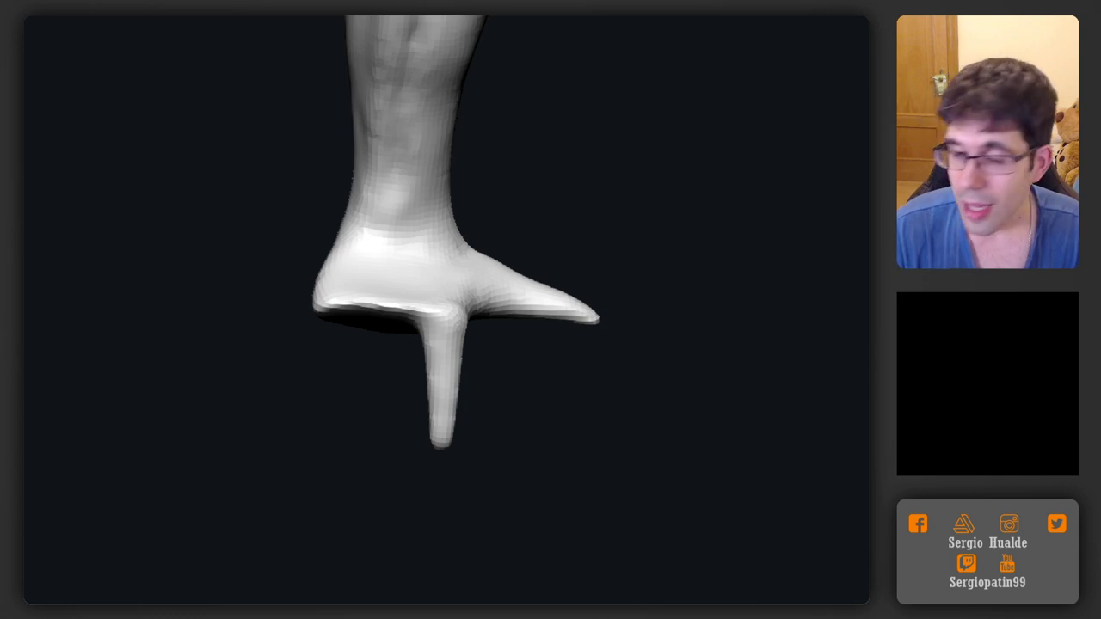
drag(617, 260, 553, 253)
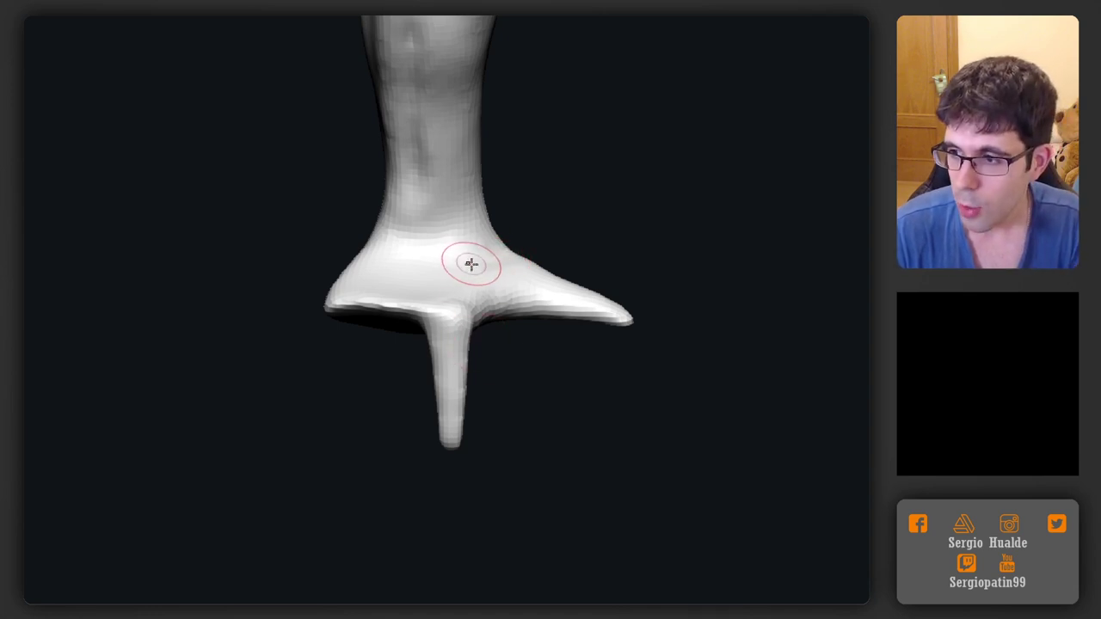
mouse_move(489, 275)
right_down()
mouse_move(497, 306)
mouse_move(538, 293)
mouse_move(502, 278)
mouse_move(546, 277)
mouse_move(540, 259)
right_up()
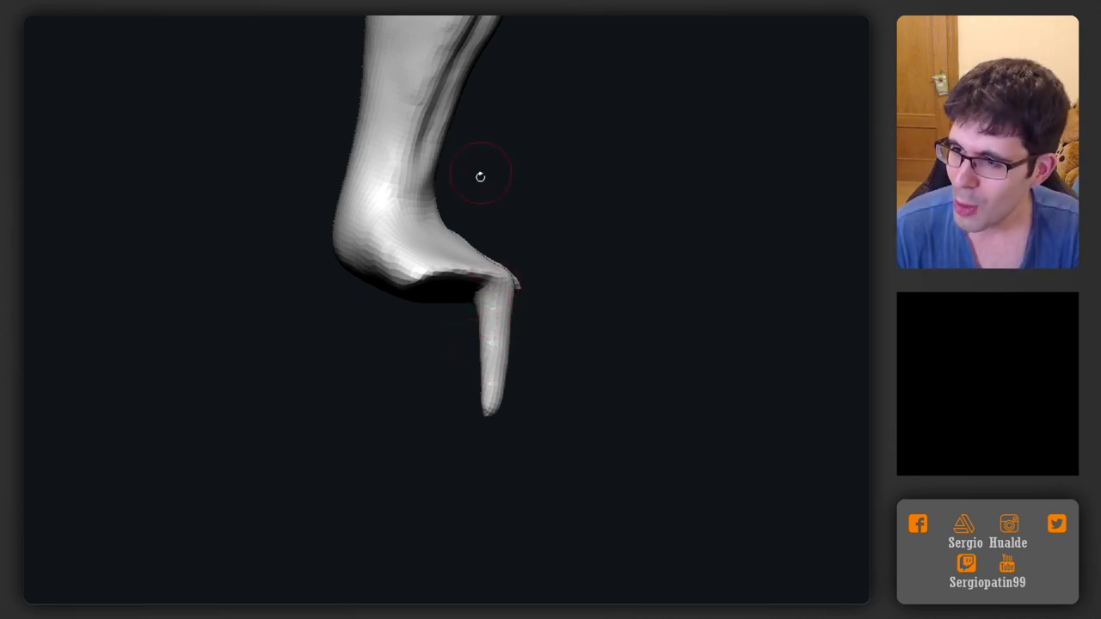
Isolate the second toe as its own piece and show the whole foot again
mouse_move(498, 300)
alt+right_down()
mouse_move(545, 404)
mouse_move(597, 344)
alt+right_up()
mouse_move(538, 317)
ctrl+shift+mouse_down()
mouse_move(467, 474)
mouse_move(597, 381)
ctrl+shift+mouse_up()
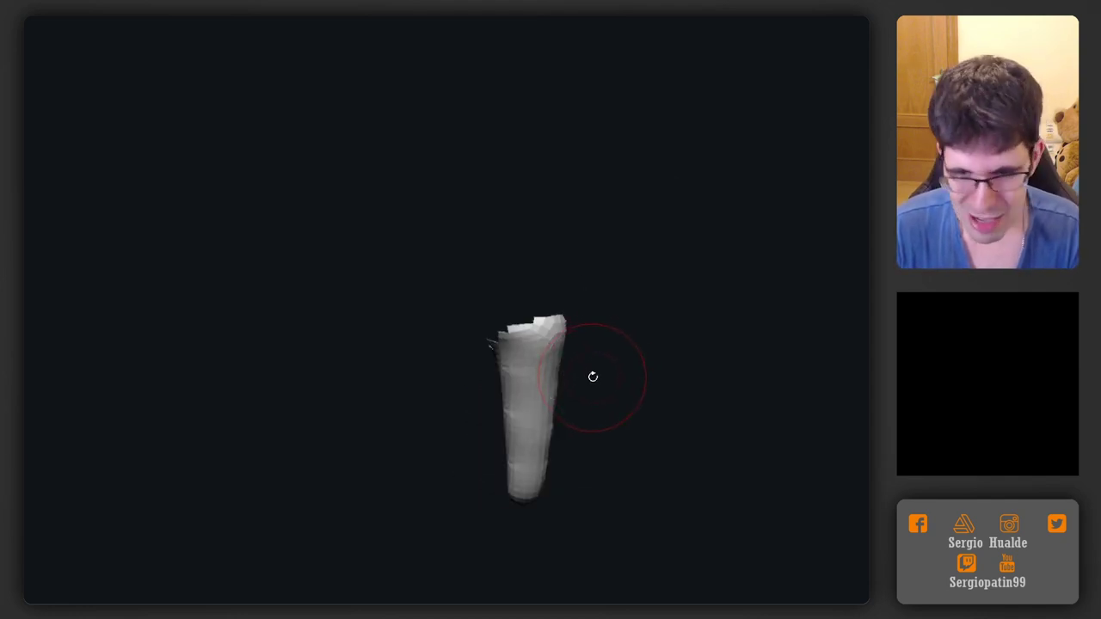
mouse_move(599, 362)
right_down()
mouse_move(612, 444)
mouse_move(594, 417)
mouse_move(653, 328)
right_up()
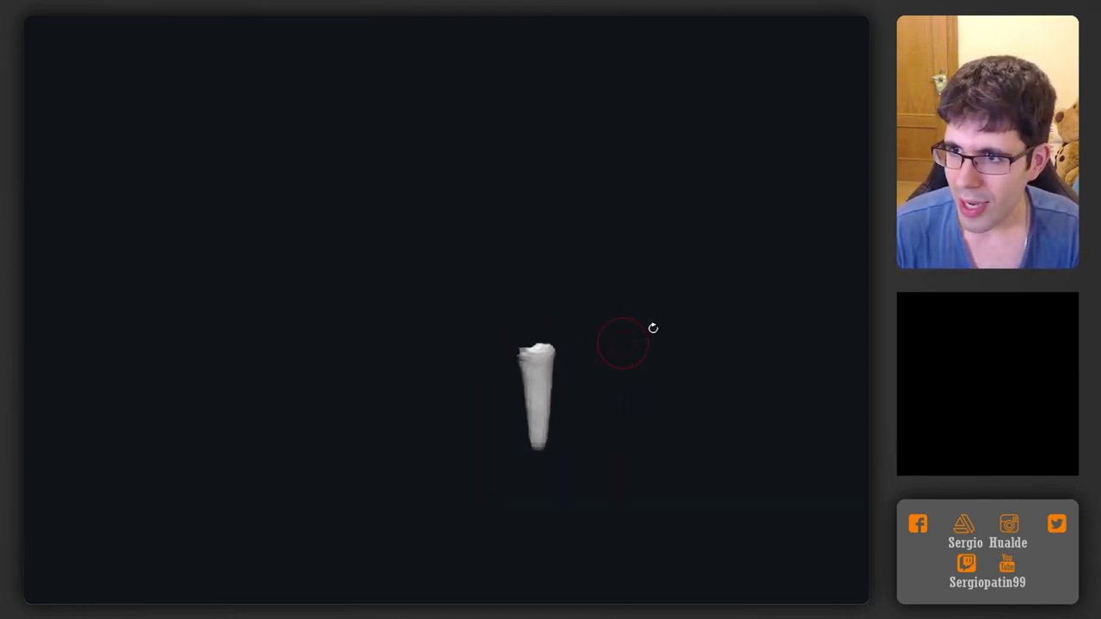
ctrl+shift+click(624, 340)
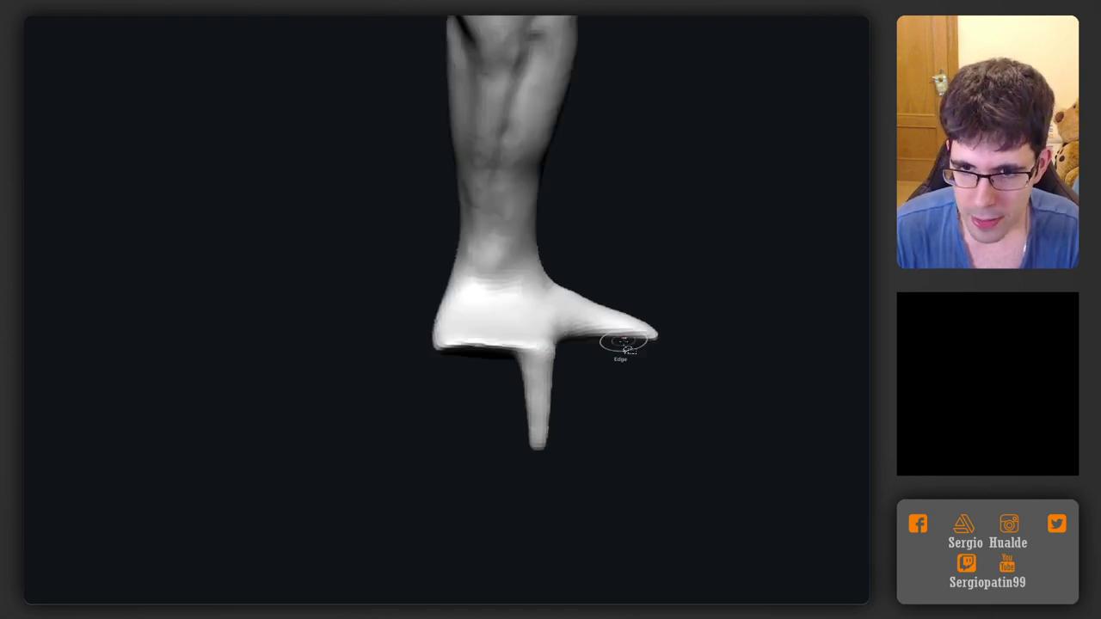
Show the pedestal with the leg, select the toe piece and move a copy in front of the foot
alt+click(717, 296)
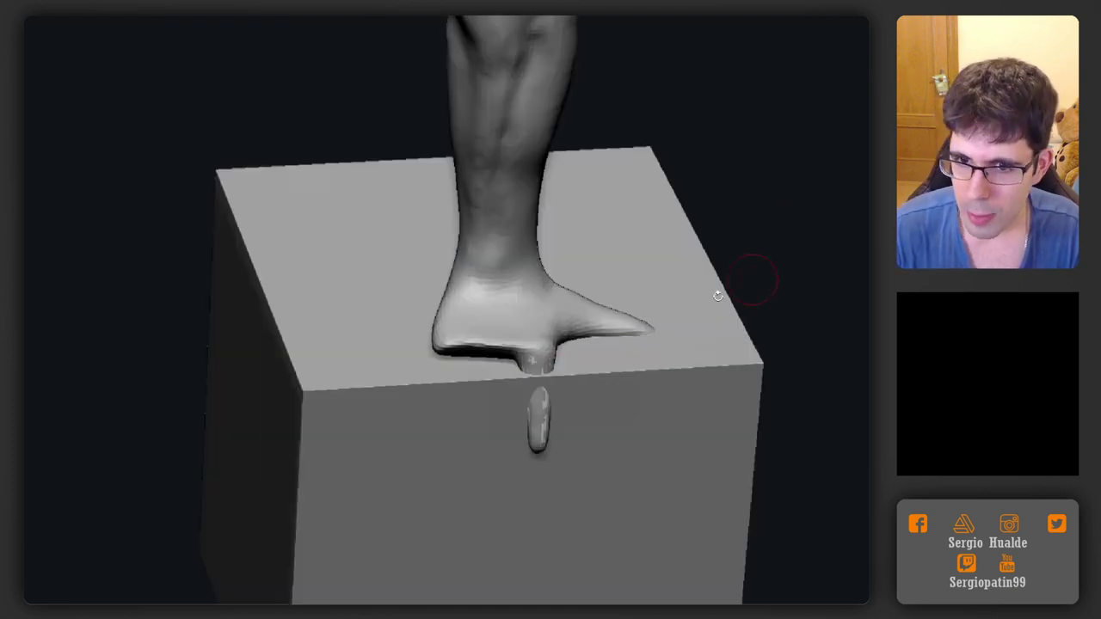
shift+right_drag(759, 283, 741, 233)
key(w)
ctrl+drag(590, 394, 554, 387)
mouse_move(511, 375)
right_down()
mouse_move(496, 365)
mouse_move(497, 342)
mouse_move(515, 368)
mouse_move(516, 344)
right_up()
key(q)
key(w)
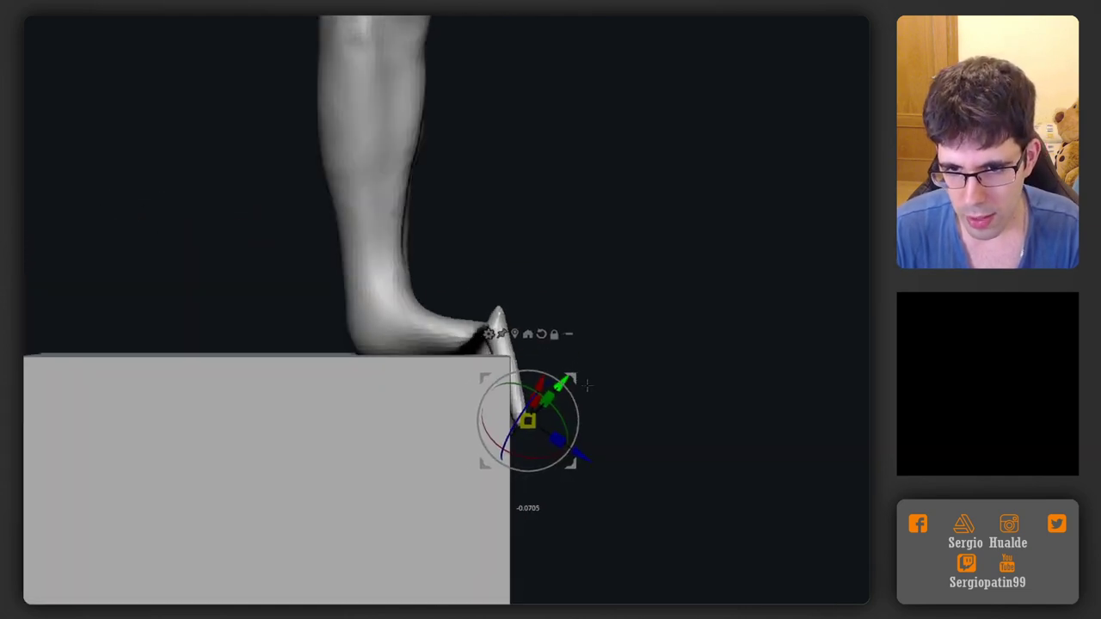
drag(575, 381, 590, 393)
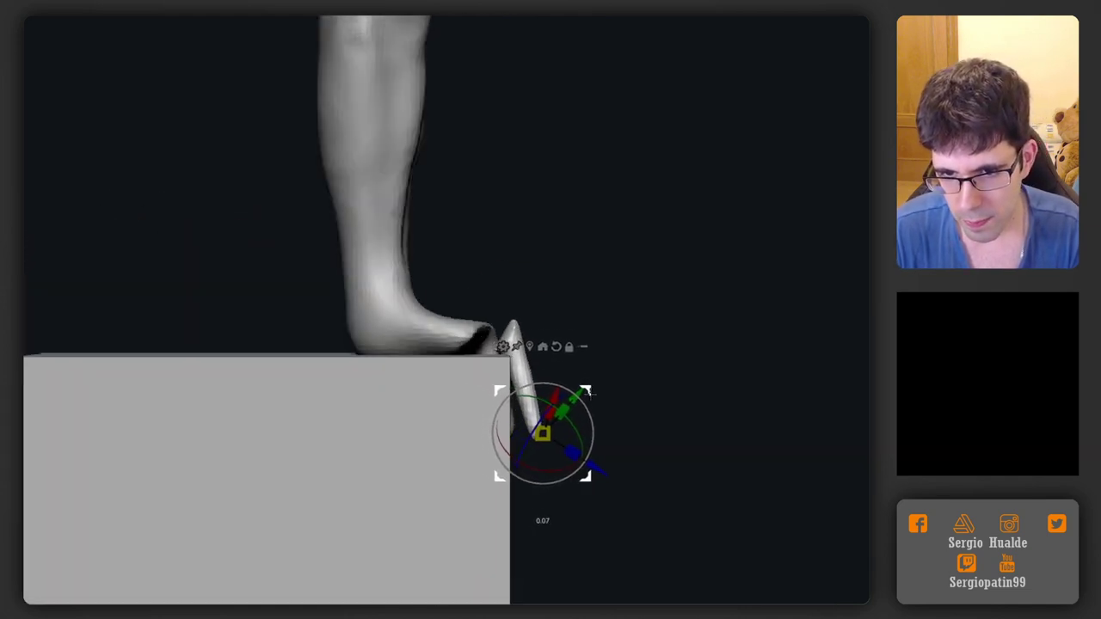
right_drag(589, 393, 494, 417)
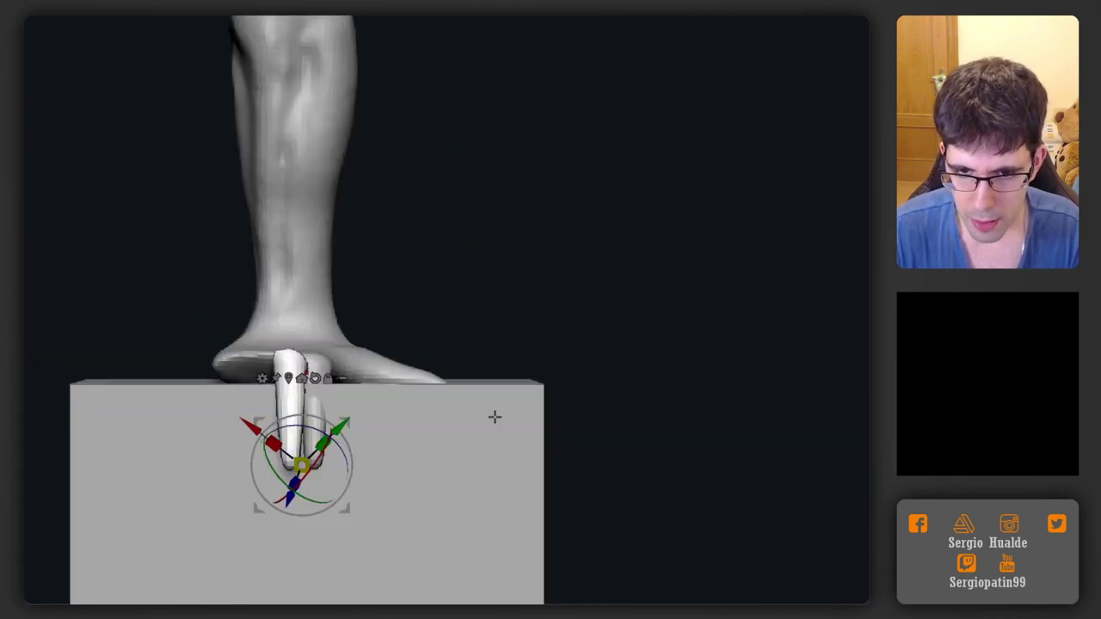
Duplicate the toe sideways until three copies stand in a row beside the second toe
alt+right_drag(381, 413, 486, 395)
drag(479, 405, 417, 402)
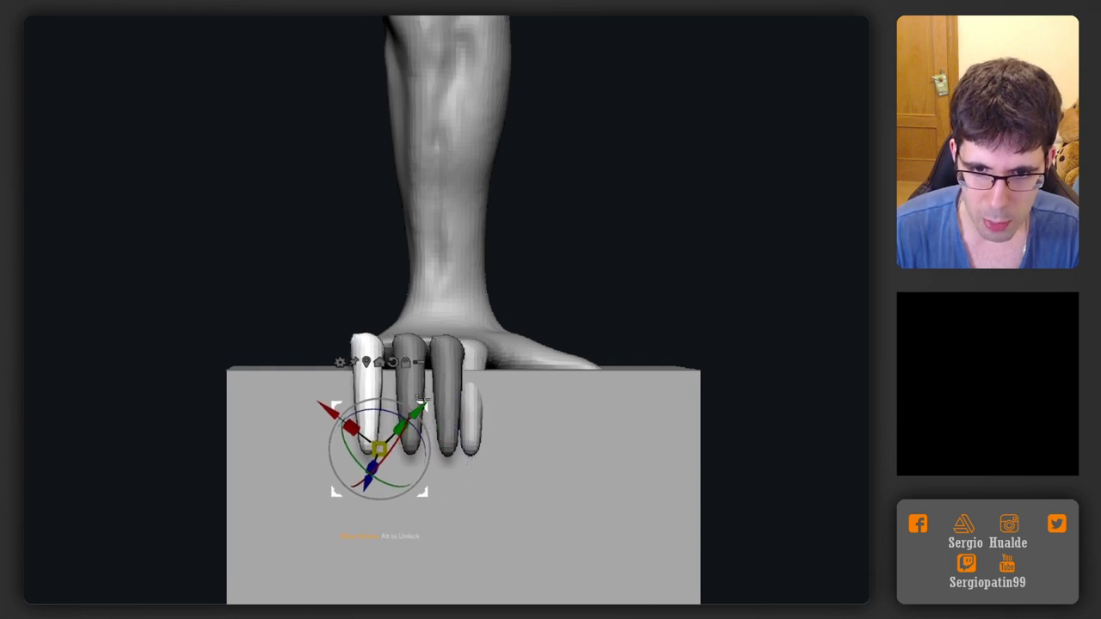
right_drag(443, 391, 457, 349)
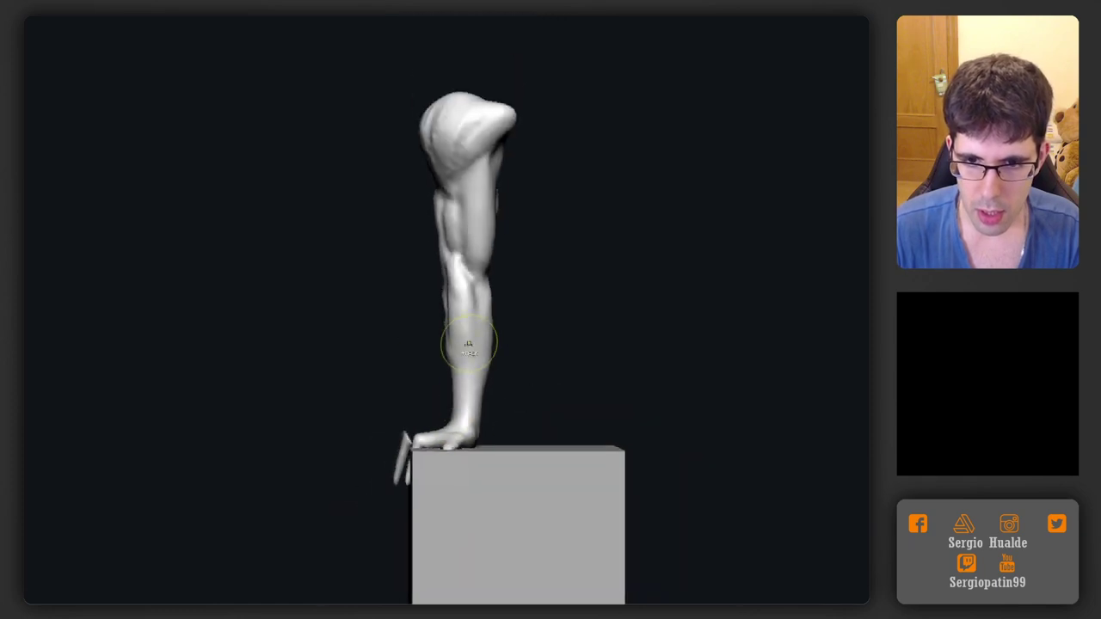
Move the row of toe copies back against the front edge of the foot
key(w)
drag(455, 434, 439, 427)
right_drag(439, 428, 413, 456)
key(q)
alt+click(453, 513)
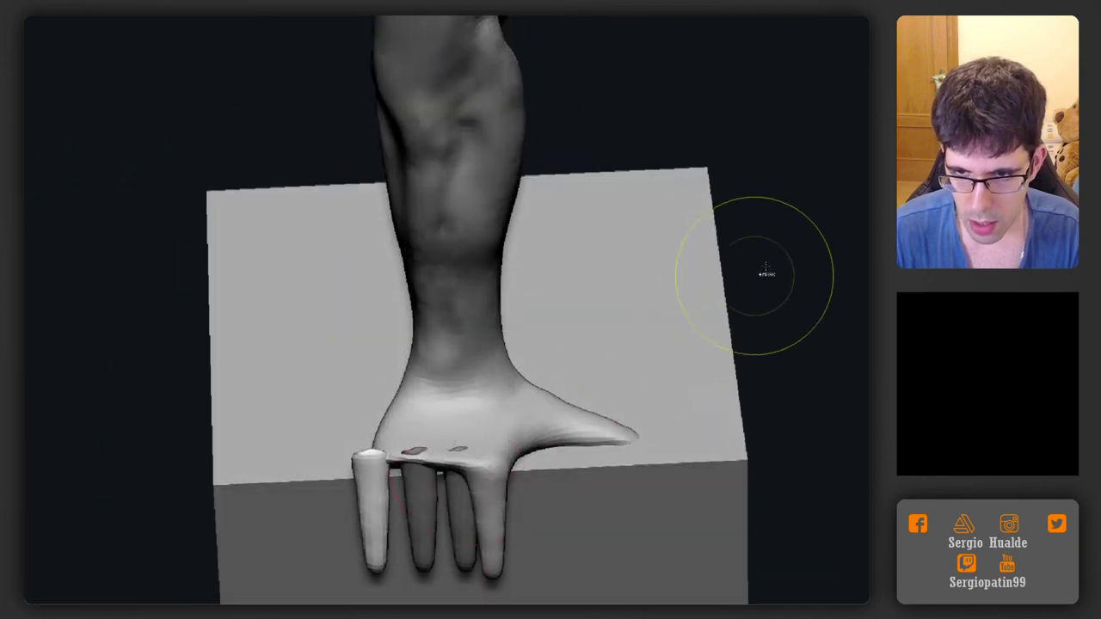
Clear the mask on the toe copies and nudge the two middle ones sideways with the Move brush to even their spacing
ctrl+drag(764, 270, 800, 310)
key(w)
right_drag(474, 452, 448, 511)
click(423, 448)
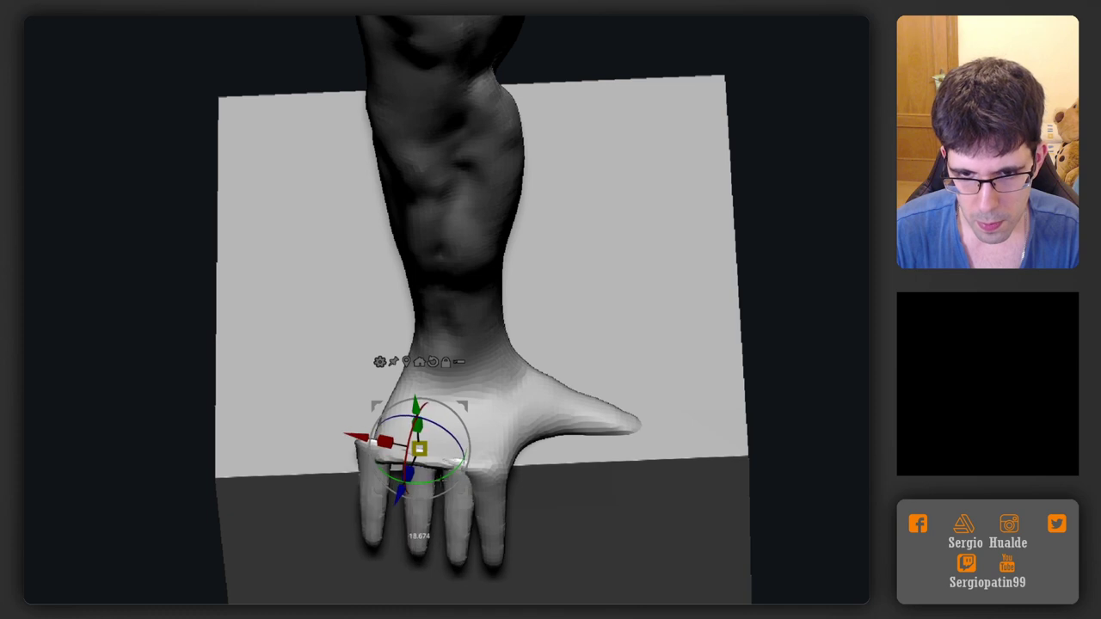
right_drag(464, 420, 488, 418)
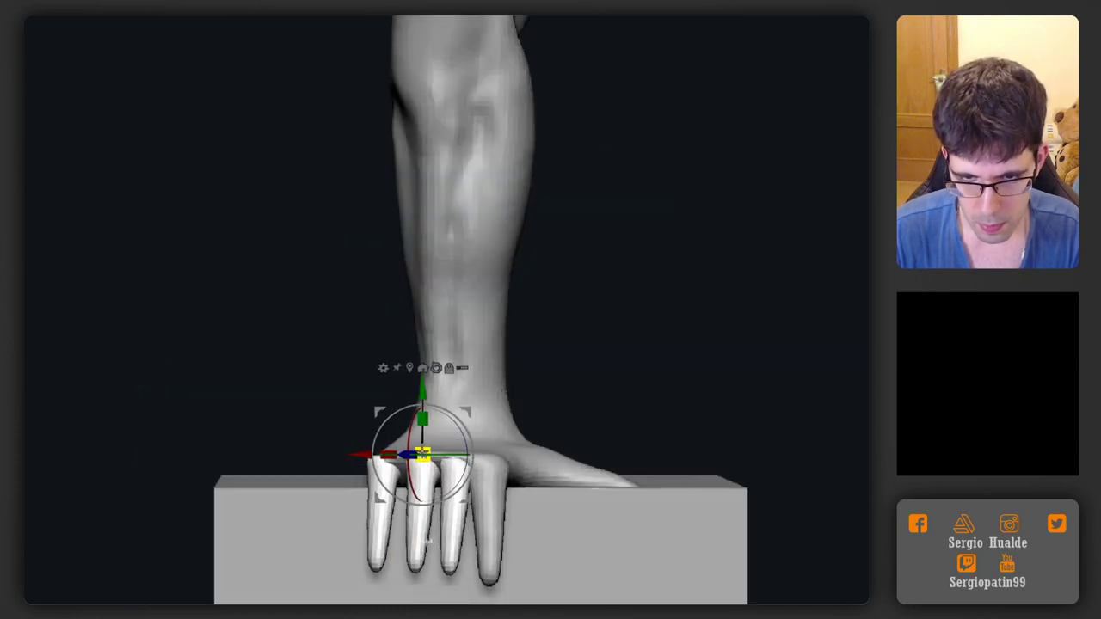
right_drag(460, 482, 454, 508)
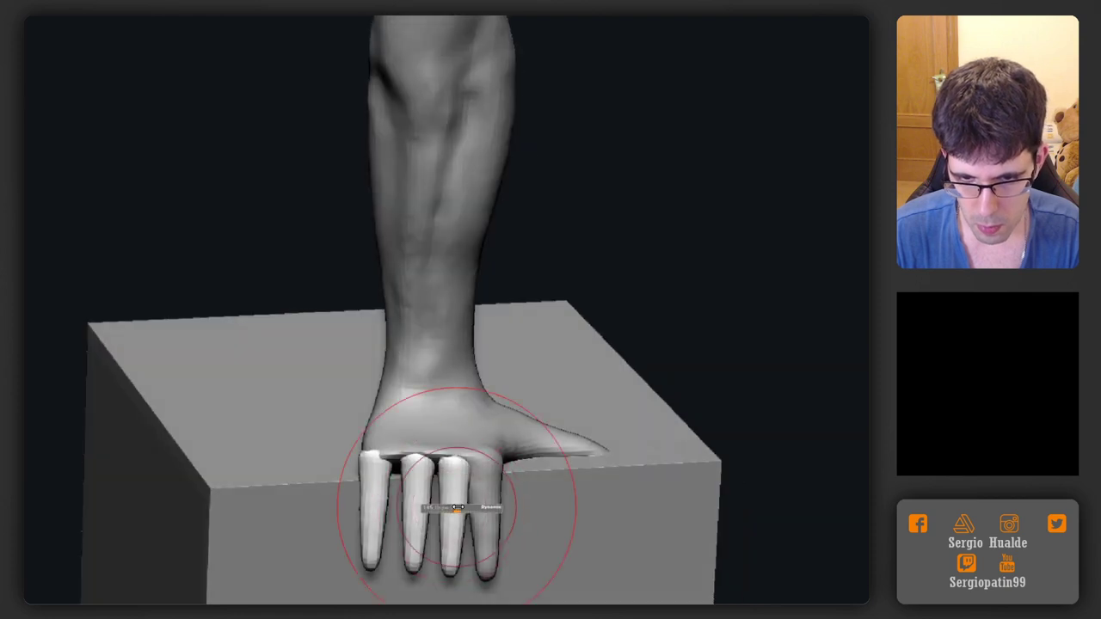
drag(409, 570, 401, 568)
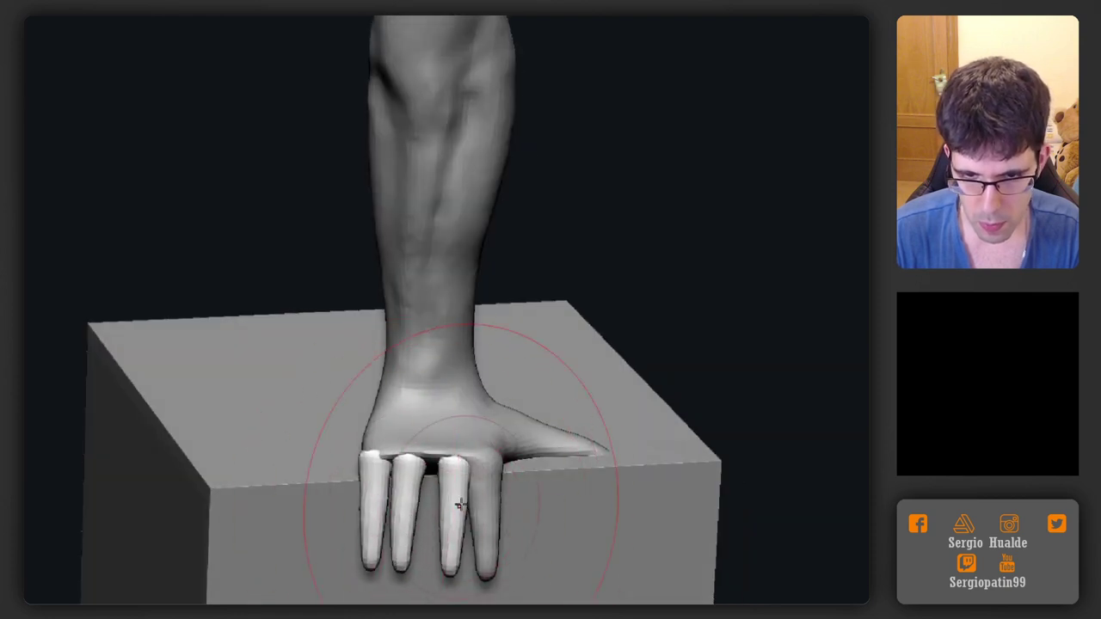
drag(459, 502, 438, 480)
drag(443, 567, 425, 564)
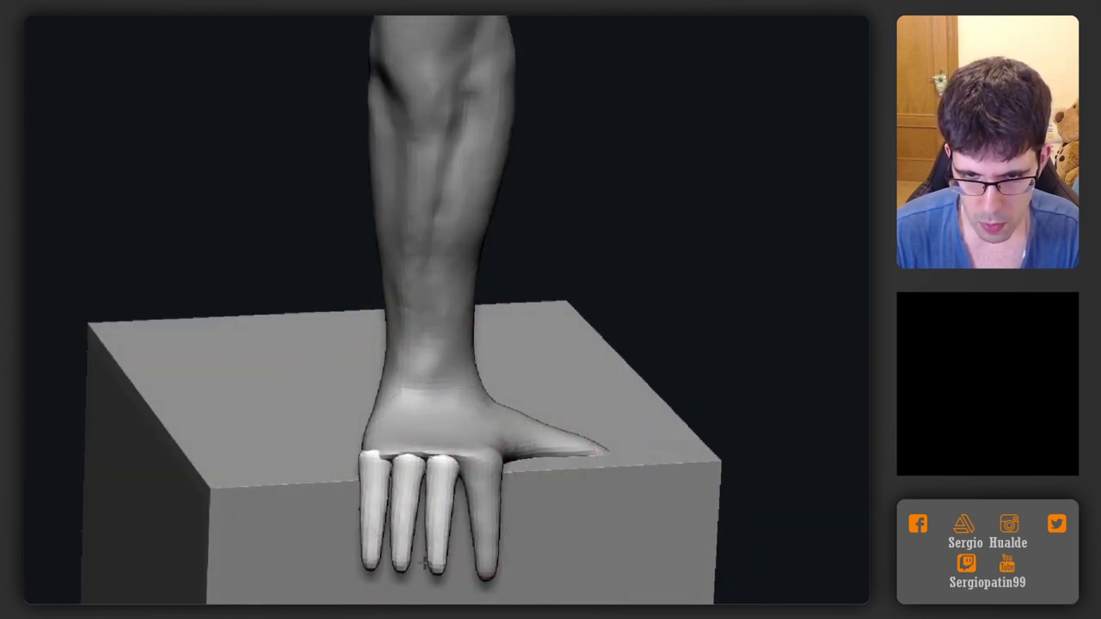
Select the foot and pull its own toe sideways, from base to tip, to line up with the row of copies
alt+click(490, 530)
drag(500, 484, 493, 483)
drag(485, 571, 473, 574)
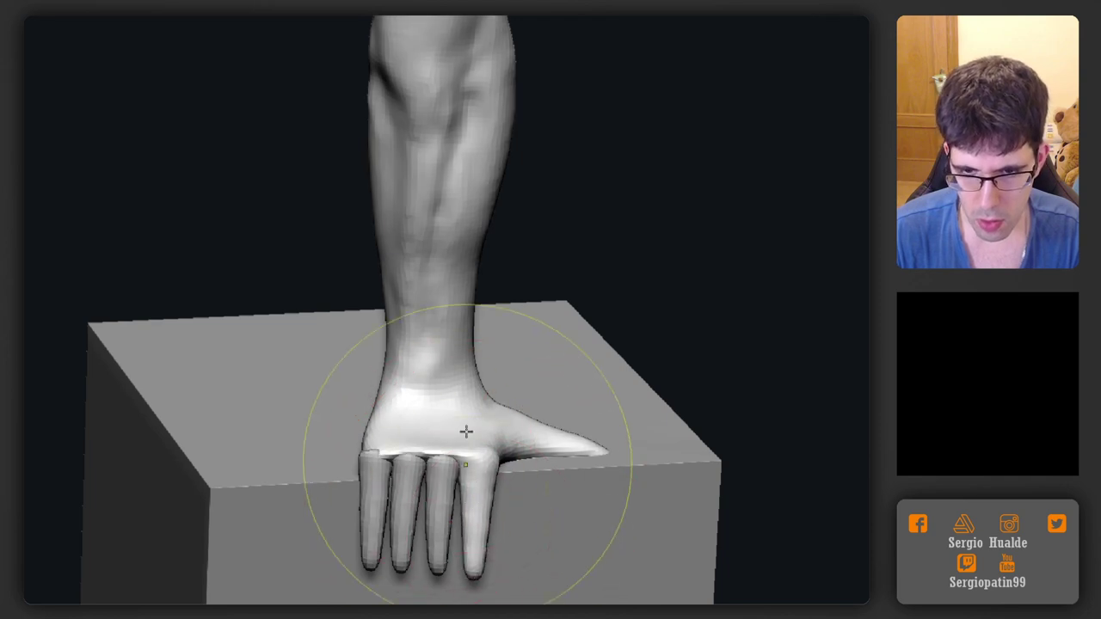
Merge the toe copies with the foot, undo the coarse remesh that glues the toes together, and remesh the foot more finely
ctrl+right_drag(465, 430, 447, 413)
right_drag(448, 413, 497, 476)
mouse_move(555, 442)
right_down()
mouse_move(504, 445)
mouse_move(468, 471)
mouse_move(462, 394)
mouse_move(438, 442)
right_up()
key(bracketleft)
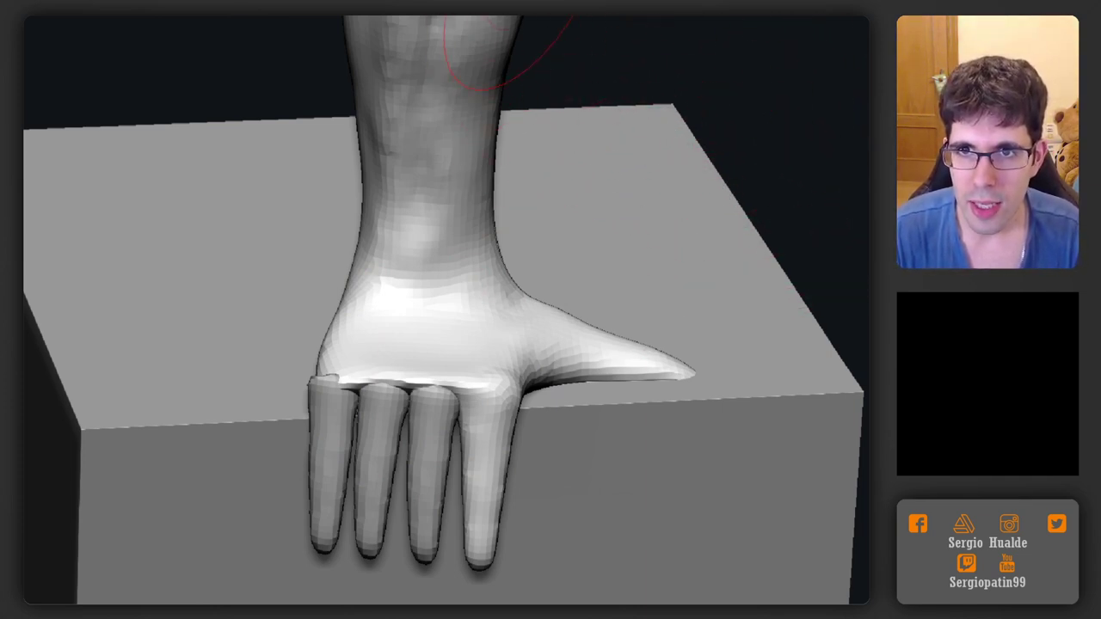
key(ctrl+z)
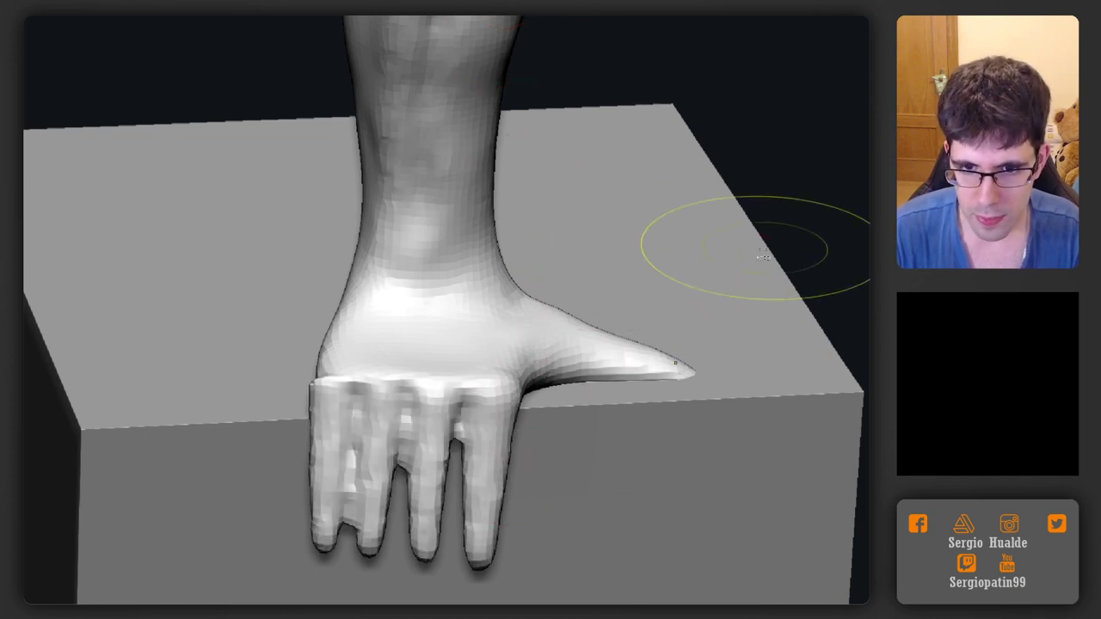
key(ctrl+shift+z)
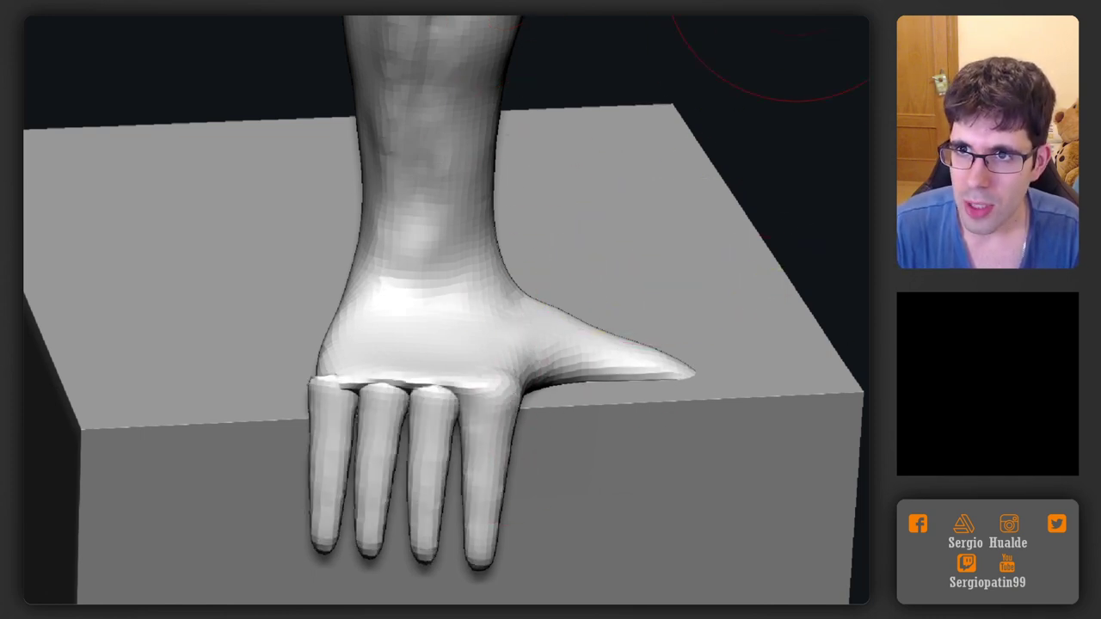
ctrl+drag(759, 161, 774, 173)
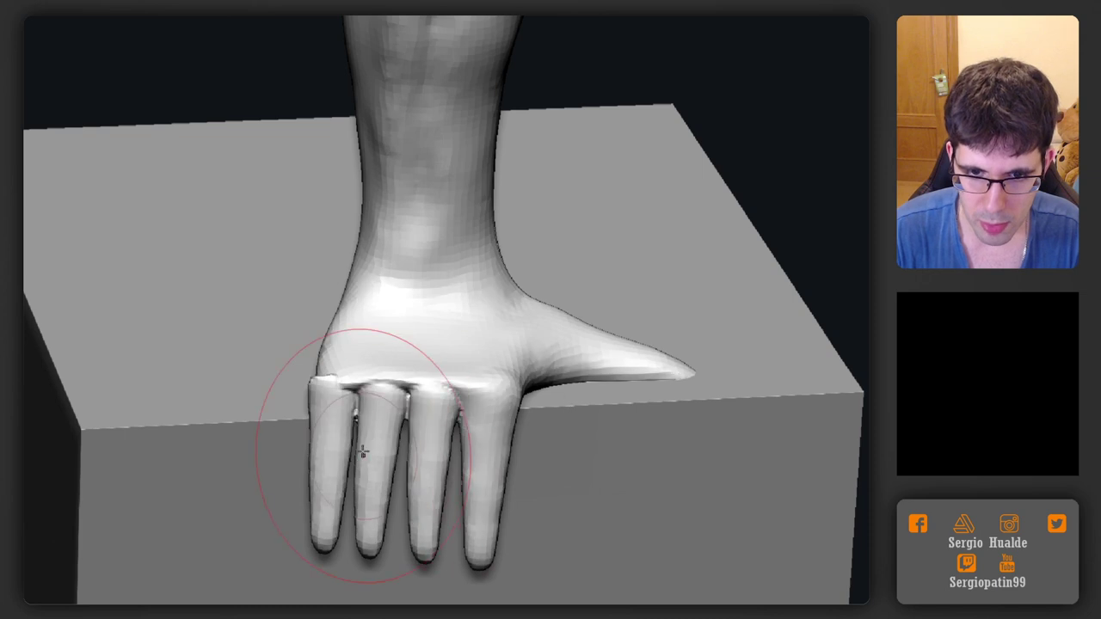
Smooth the seams between the toes and the foot and build up the knuckles along the toe bases
shift+drag(356, 410, 368, 401)
mouse_move(367, 401)
right_down()
mouse_move(327, 384)
mouse_move(329, 407)
mouse_move(310, 371)
mouse_move(289, 369)
right_up()
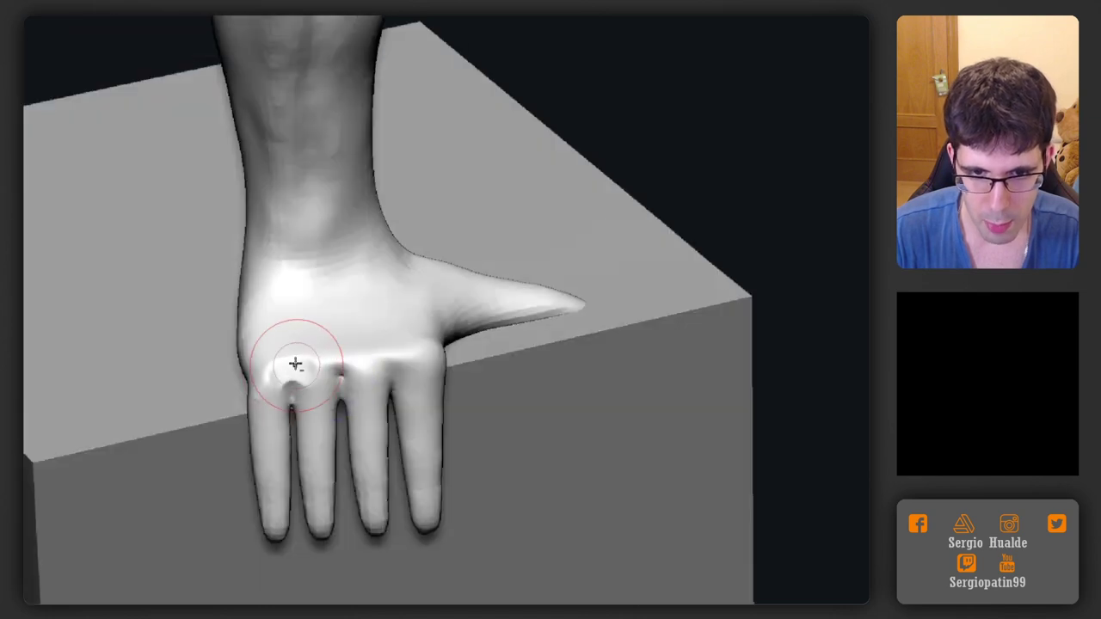
mouse_move(341, 361)
mouse_down()
mouse_move(352, 371)
mouse_move(398, 362)
mouse_up()
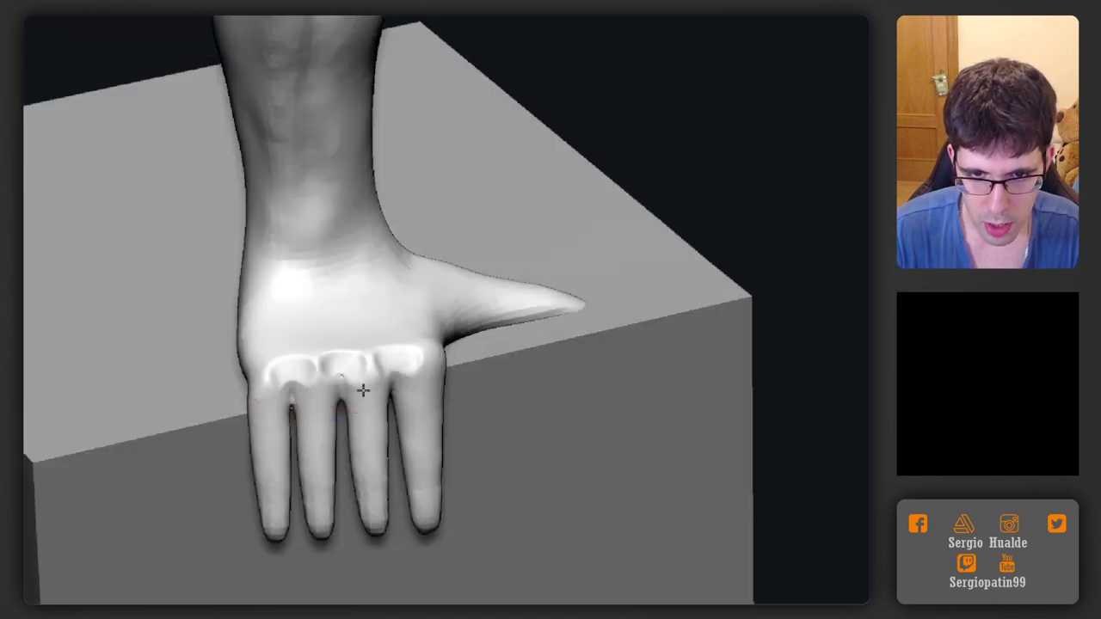
right_drag(392, 383, 372, 404)
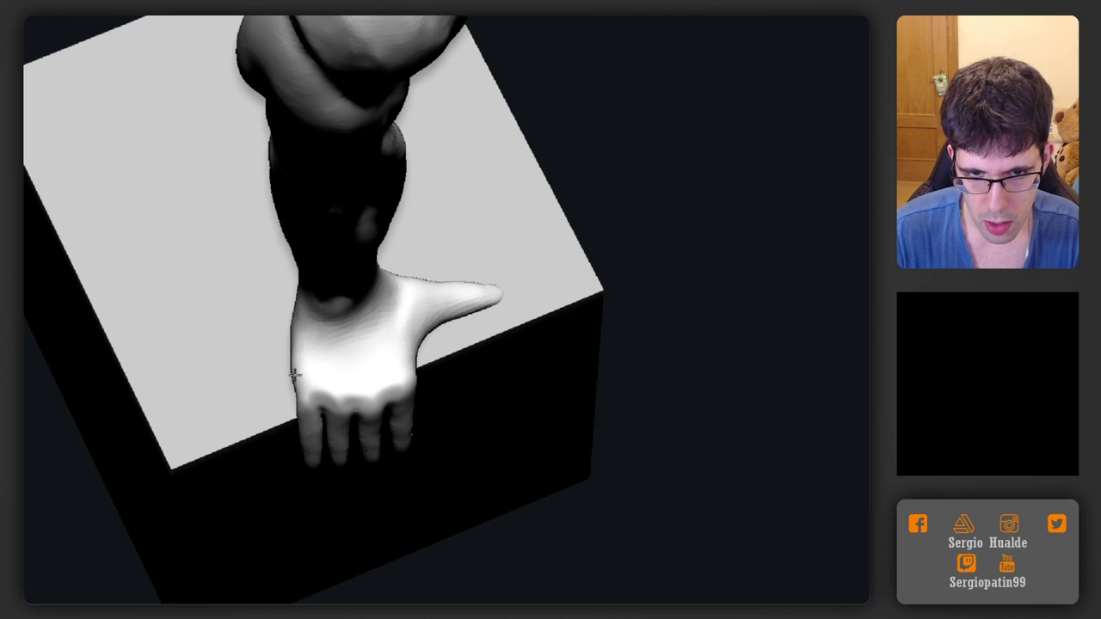
right_drag(303, 413, 323, 467)
mouse_move(388, 389)
right_down()
mouse_move(356, 422)
mouse_move(399, 403)
right_up()
drag(399, 402, 404, 399)
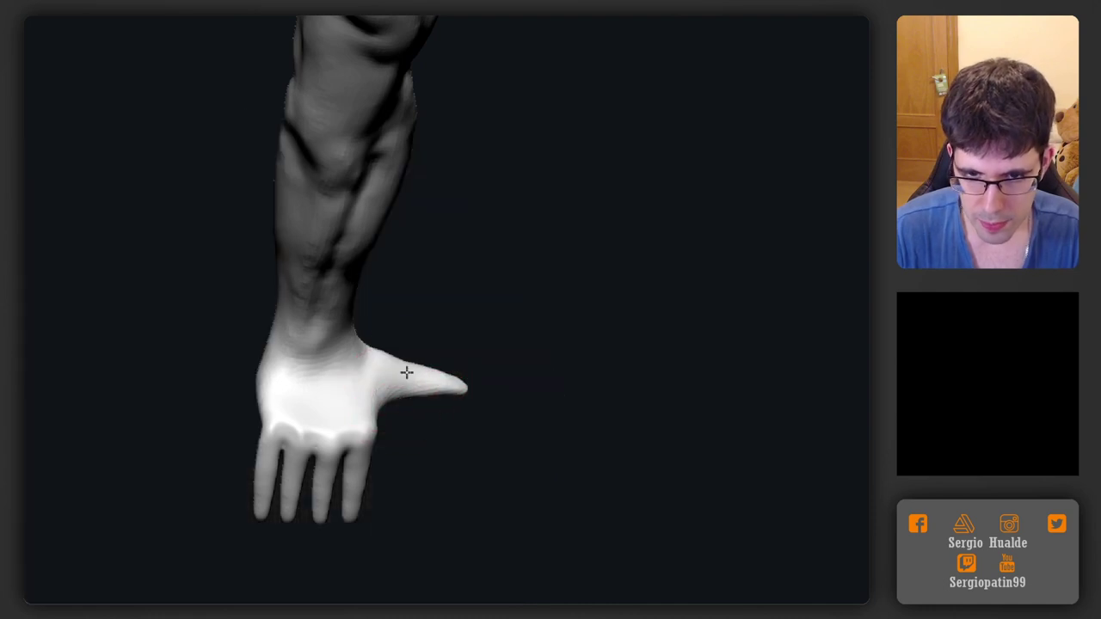
Resize the brush and build up the long muscle form running down the lower leg from the bony bump at the joint
mouse_move(375, 395)
right_down()
mouse_move(318, 400)
mouse_move(356, 396)
mouse_move(358, 381)
mouse_move(307, 330)
right_up()
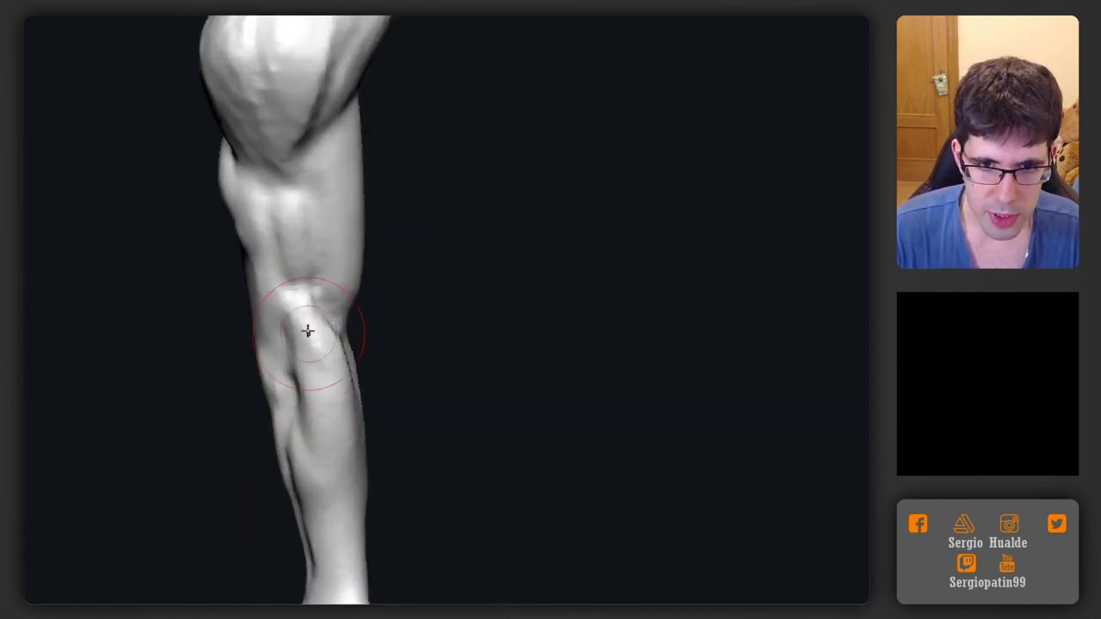
mouse_move(335, 456)
right_down()
mouse_move(343, 534)
mouse_move(336, 400)
mouse_move(301, 351)
right_up()
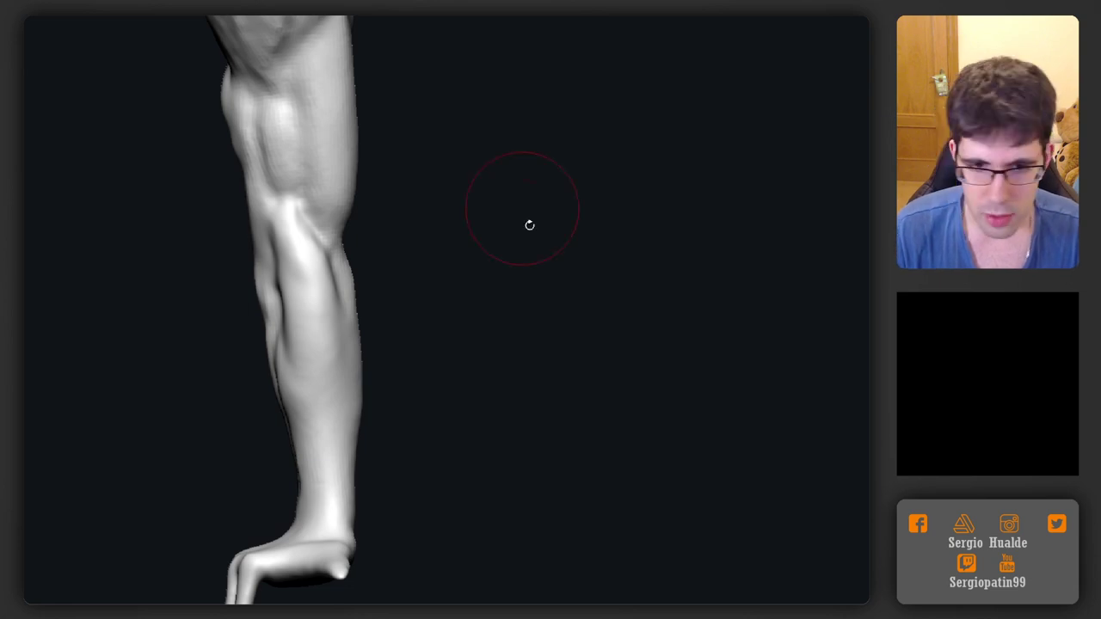
mouse_move(529, 226)
mouse_down()
mouse_move(484, 342)
mouse_move(447, 292)
mouse_up()
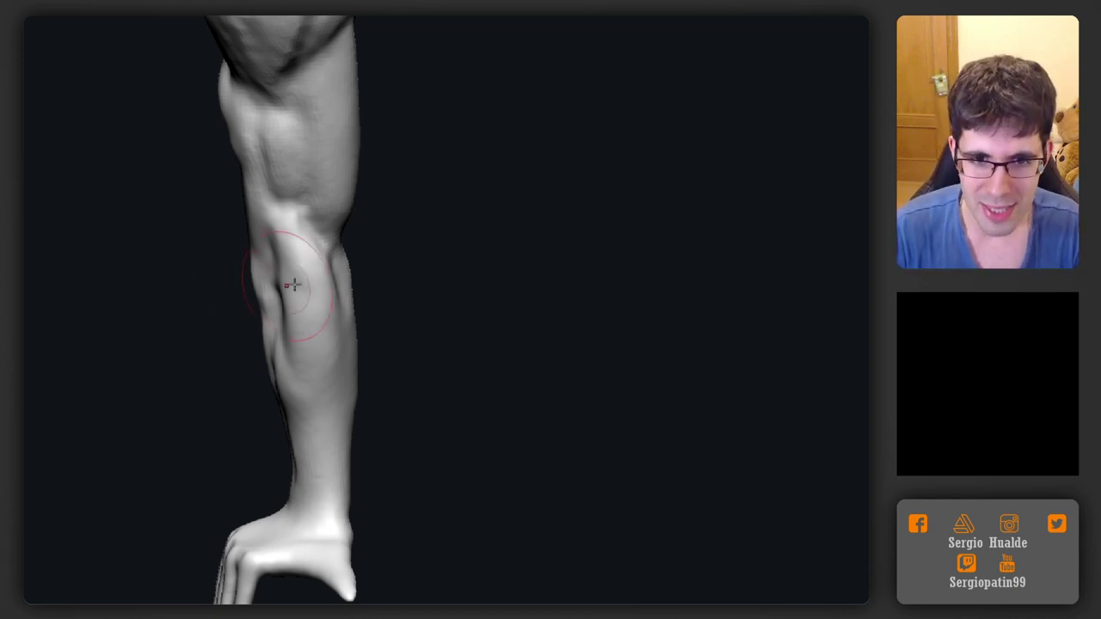
mouse_move(294, 285)
right_down()
mouse_move(361, 284)
mouse_move(420, 307)
mouse_move(323, 292)
mouse_move(311, 284)
mouse_move(324, 278)
mouse_move(304, 271)
right_up()
key(s)
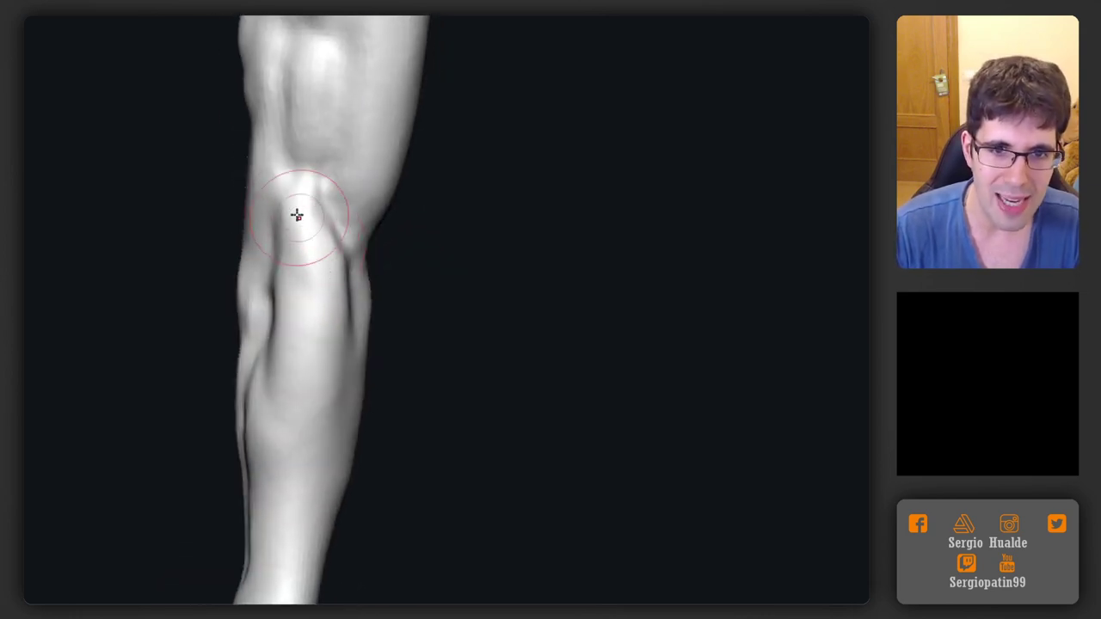
drag(297, 215, 319, 416)
drag(316, 250, 312, 499)
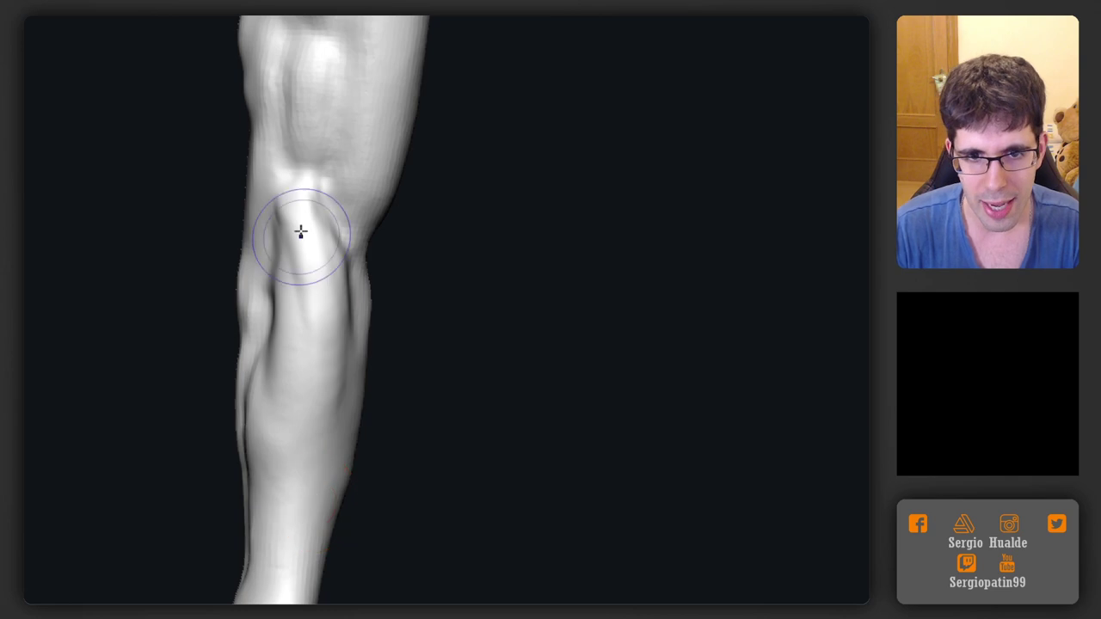
Adjust the brush's Z Intensity and carve the groove along the edge of the long lower-leg muscle, from the joint to mid-length
right_drag(300, 233, 293, 197)
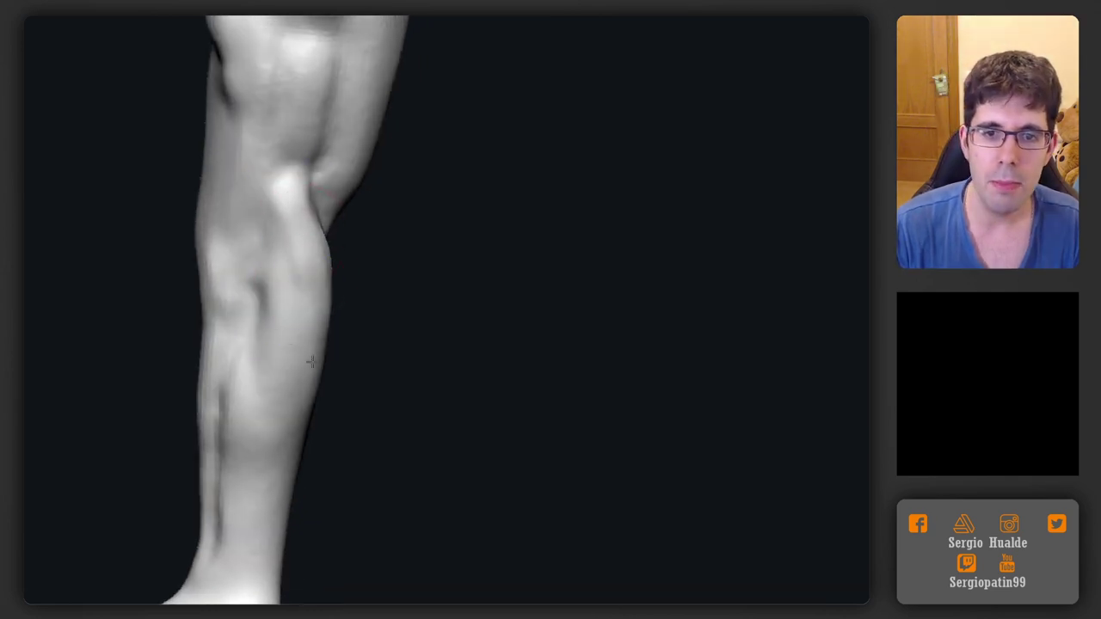
right_drag(311, 362, 334, 419)
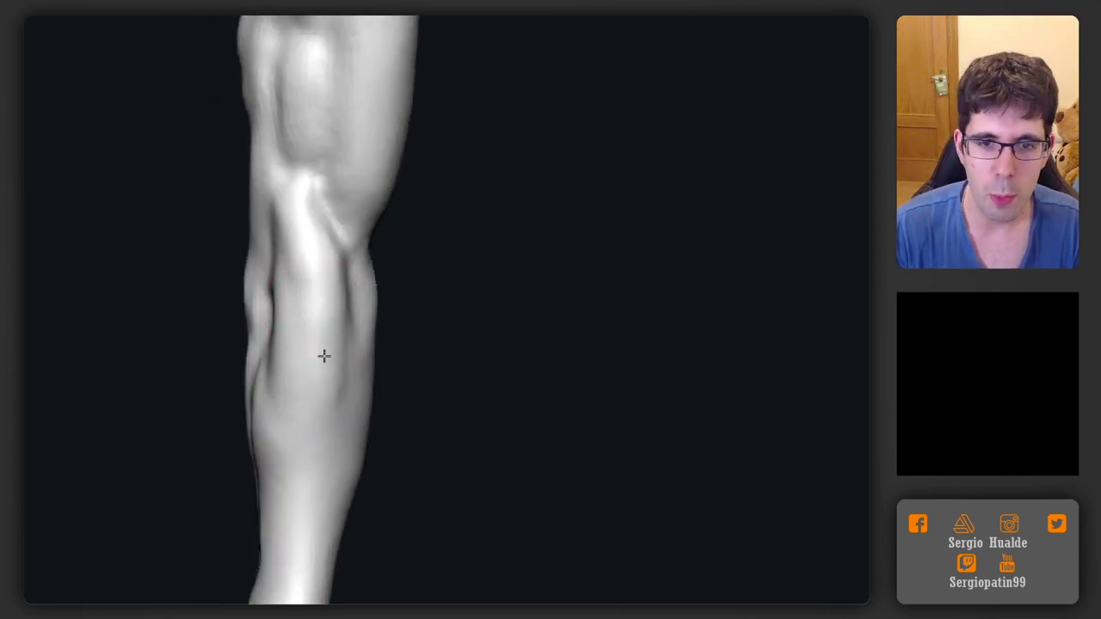
right_drag(324, 355, 308, 293)
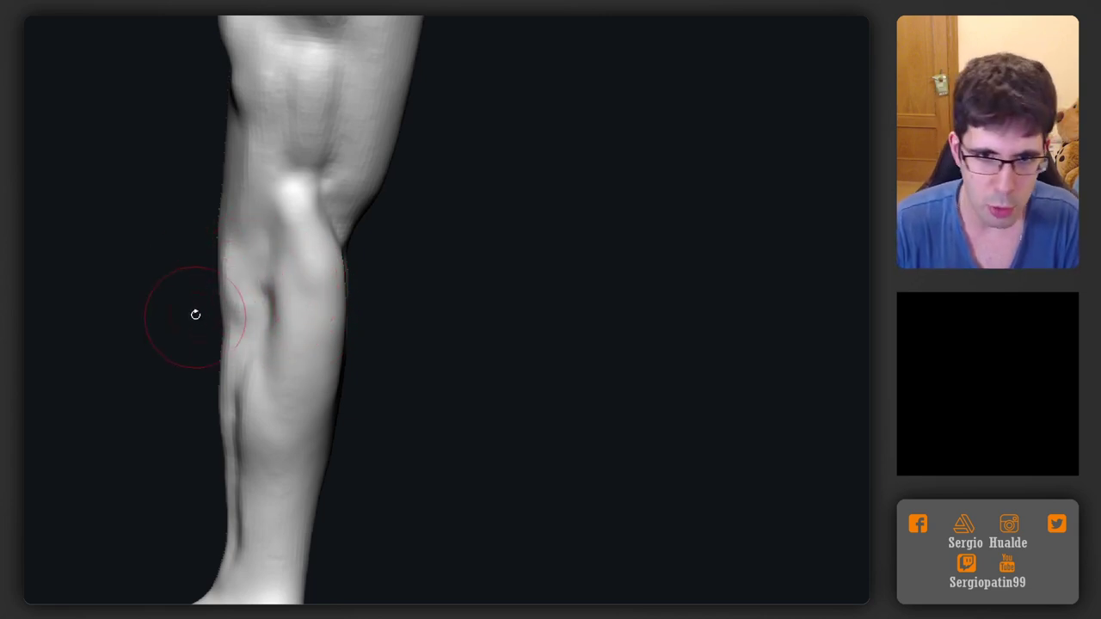
mouse_move(235, 296)
right_down()
mouse_move(337, 255)
mouse_move(336, 234)
right_up()
drag(351, 133, 291, 262)
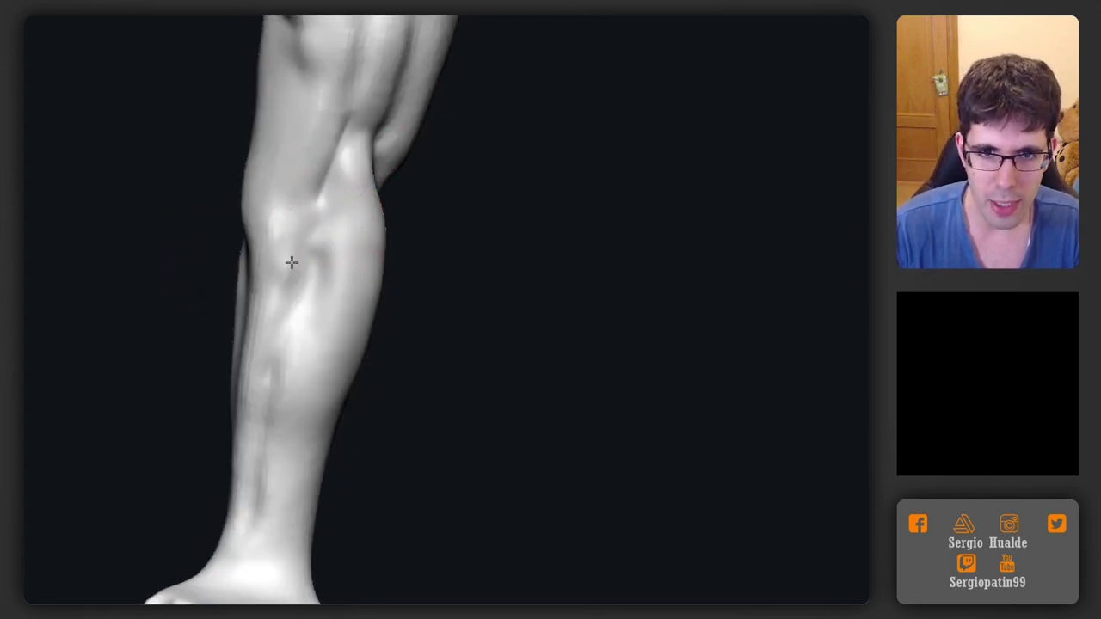
key(space)
drag(351, 228, 340, 227)
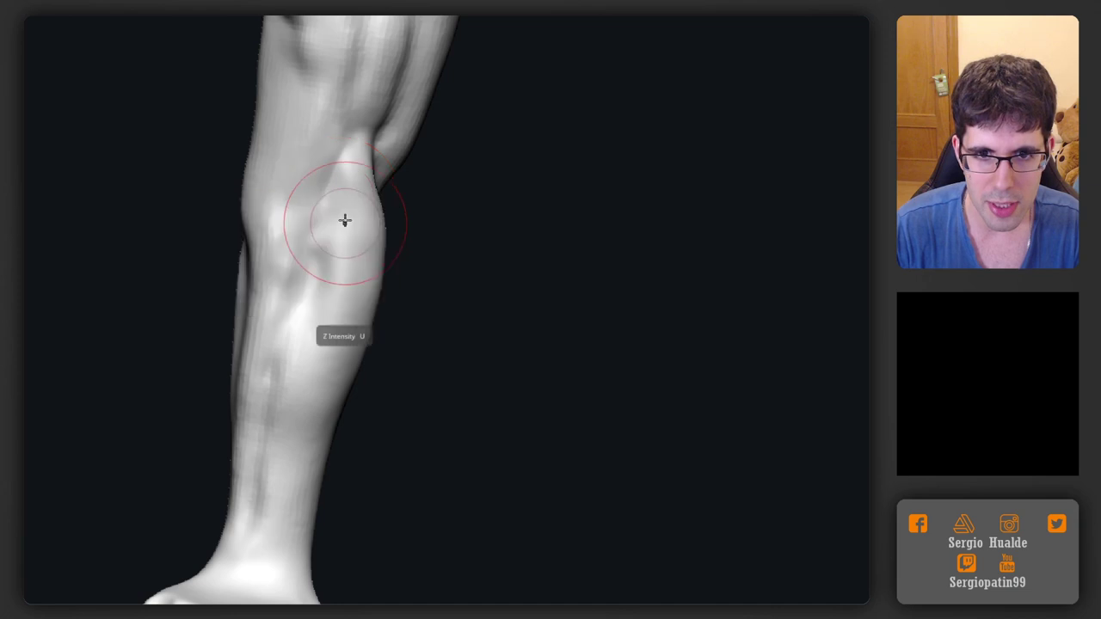
right_drag(344, 221, 354, 215)
drag(340, 148, 321, 211)
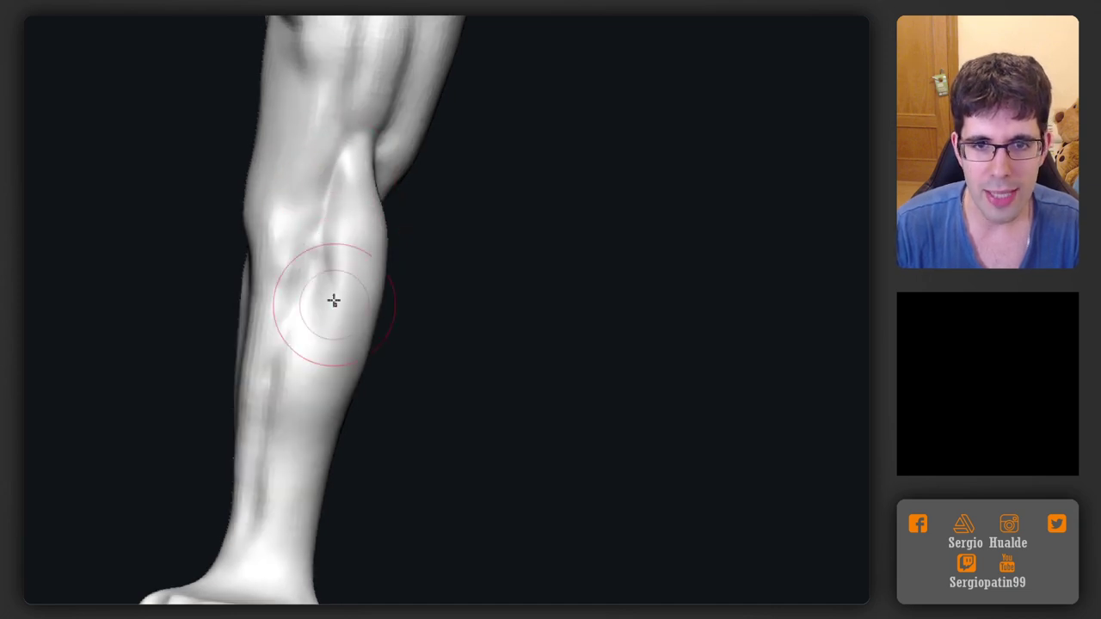
right_drag(334, 300, 329, 269)
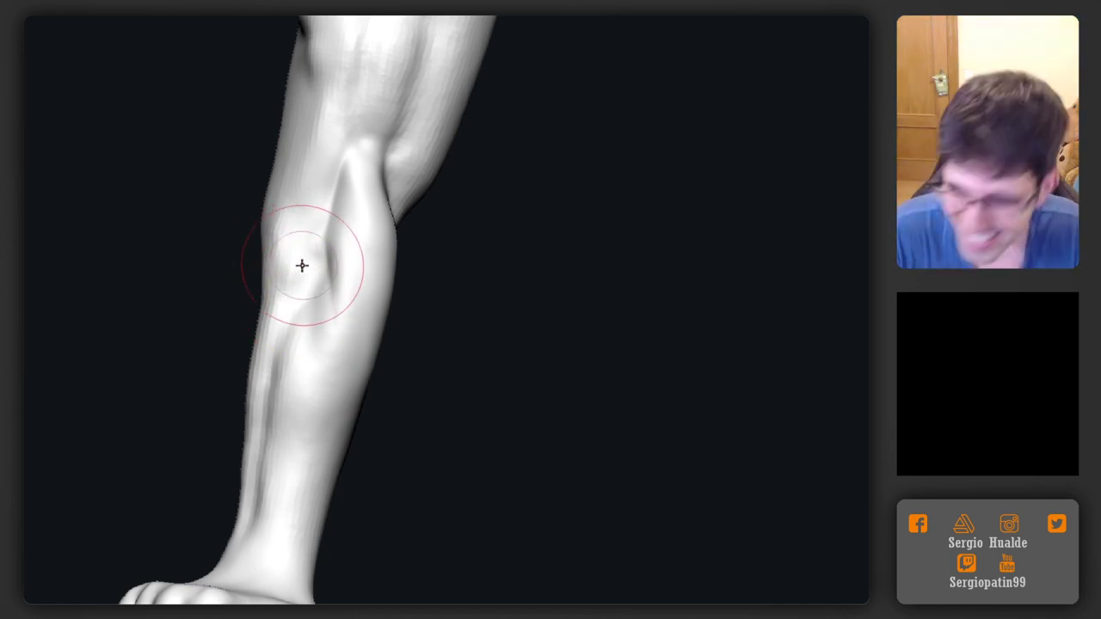
drag(329, 274, 332, 363)
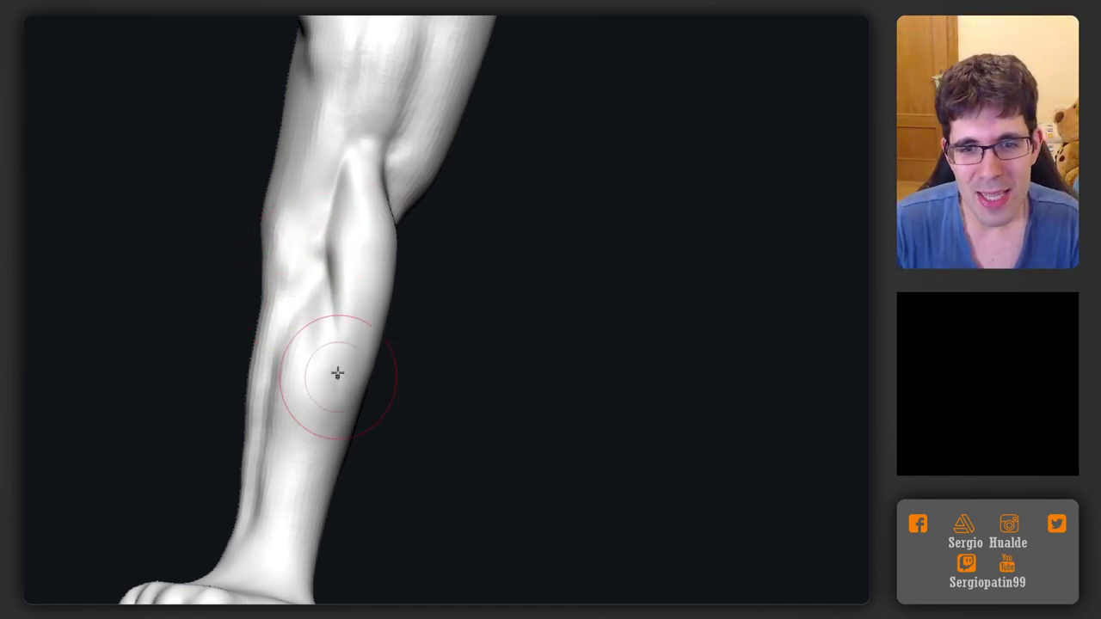
Carve a hollow on the opposite side of the lower leg just below the joint and define the ridge beside it
right_drag(335, 401, 367, 300)
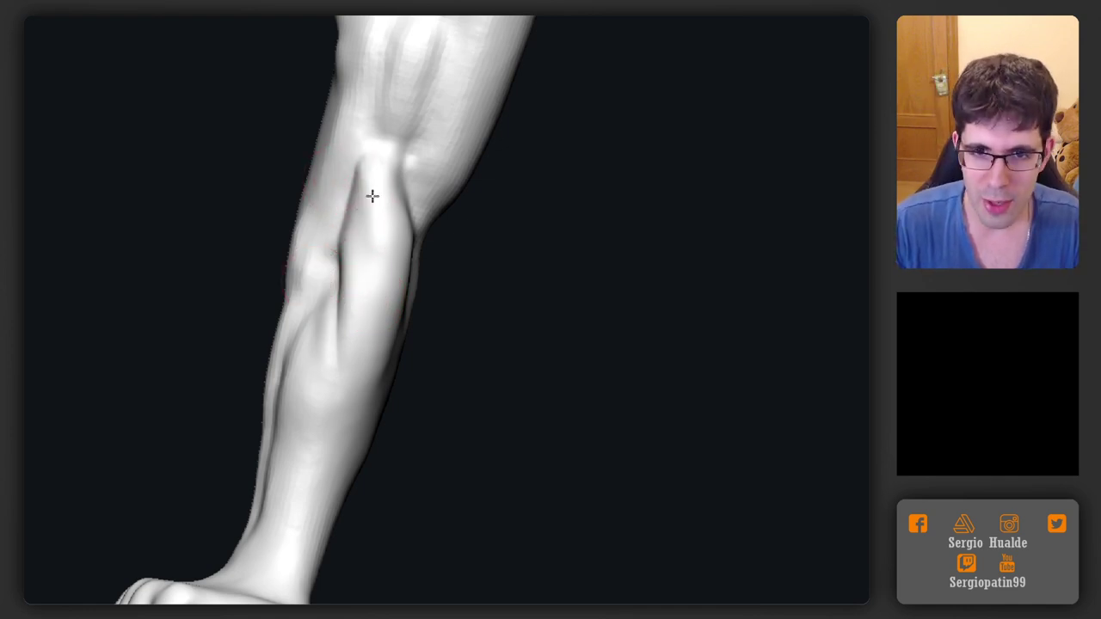
mouse_move(385, 227)
right_down()
mouse_move(371, 290)
mouse_move(393, 321)
mouse_move(418, 233)
right_up()
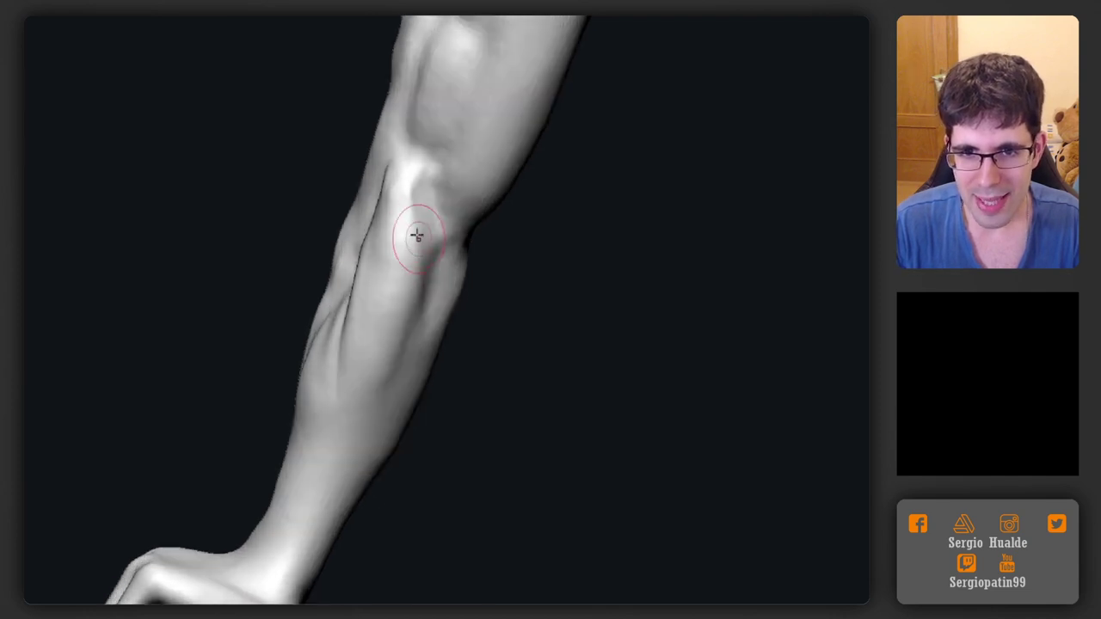
alt+drag(425, 215, 431, 270)
right_drag(436, 256, 428, 249)
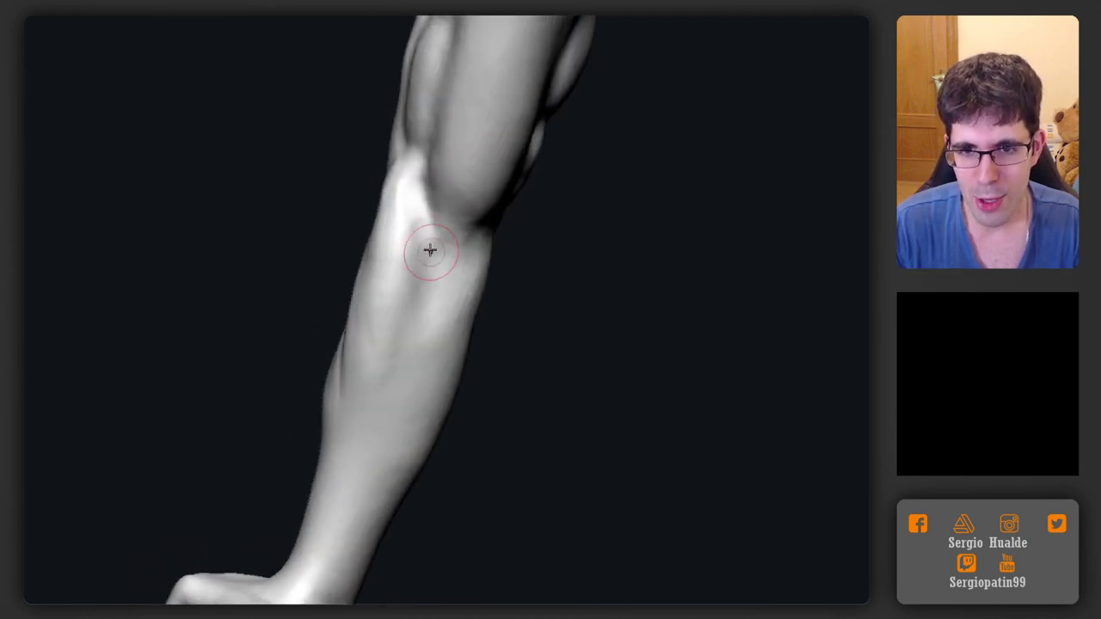
key(s)
mouse_move(416, 194)
mouse_down()
mouse_move(432, 250)
mouse_move(447, 253)
mouse_up()
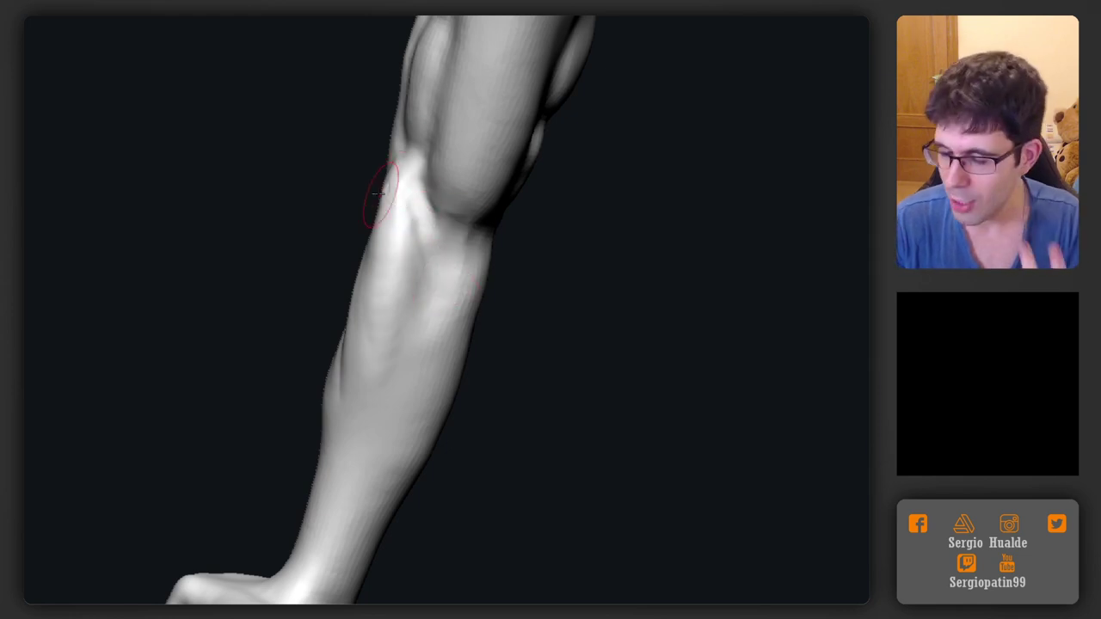
Resize the brush and sculpt the diagonal separation between the muscles on the upper part of the lower leg
right_drag(399, 186, 398, 265)
right_drag(410, 344, 357, 211)
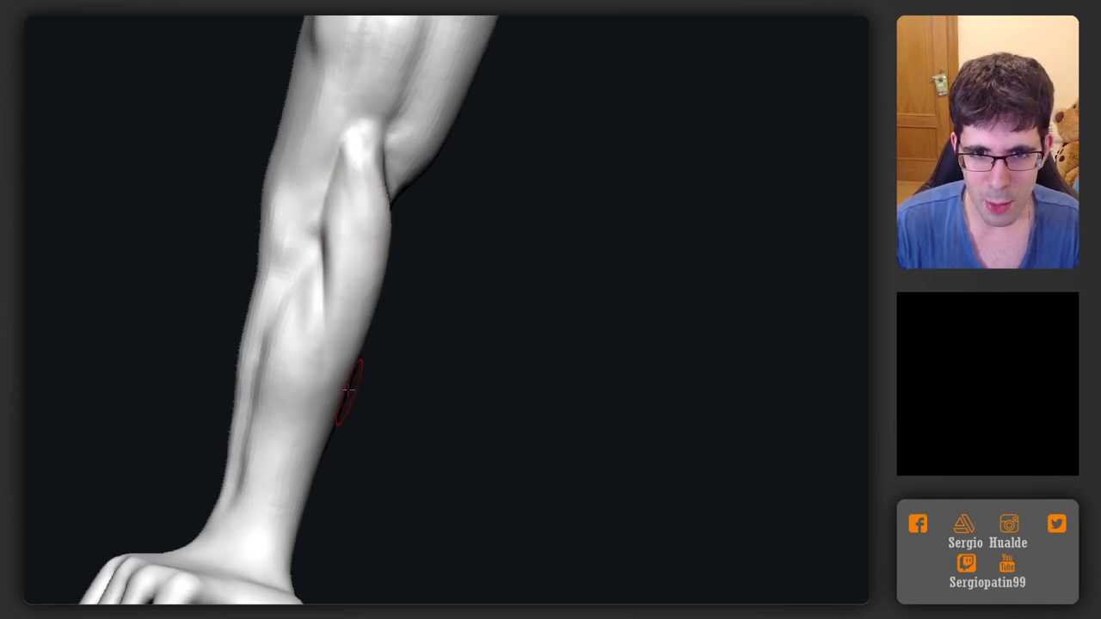
mouse_move(349, 392)
right_down()
mouse_move(356, 315)
mouse_move(376, 287)
right_up()
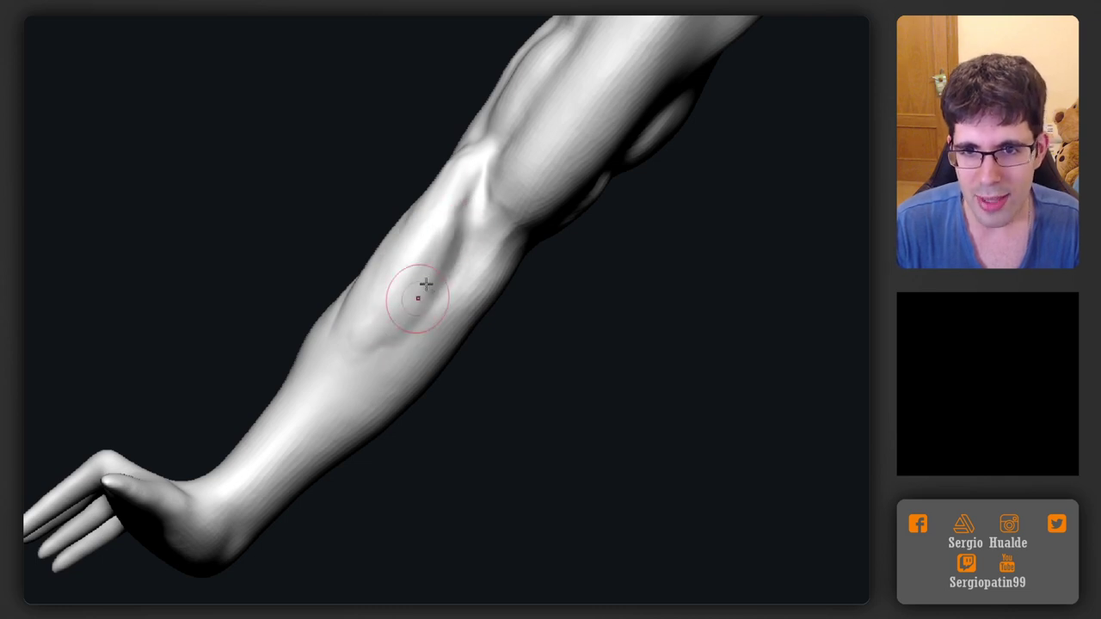
mouse_move(346, 348)
right_down()
mouse_move(386, 294)
mouse_move(360, 305)
mouse_move(383, 297)
mouse_move(344, 263)
mouse_move(339, 243)
right_up()
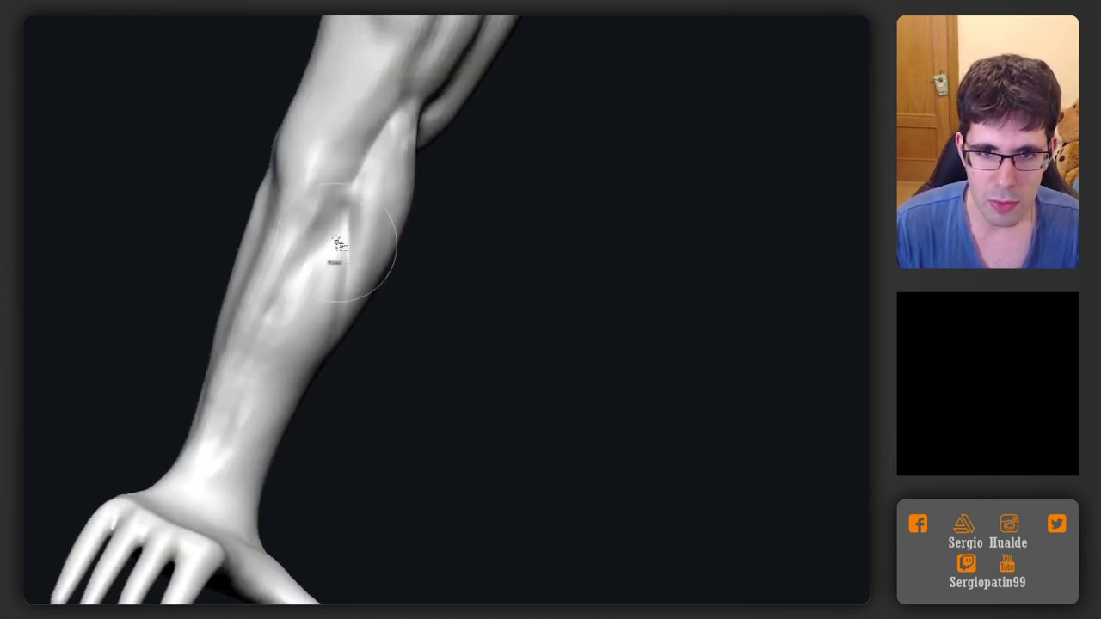
key(s)
drag(336, 225, 294, 276)
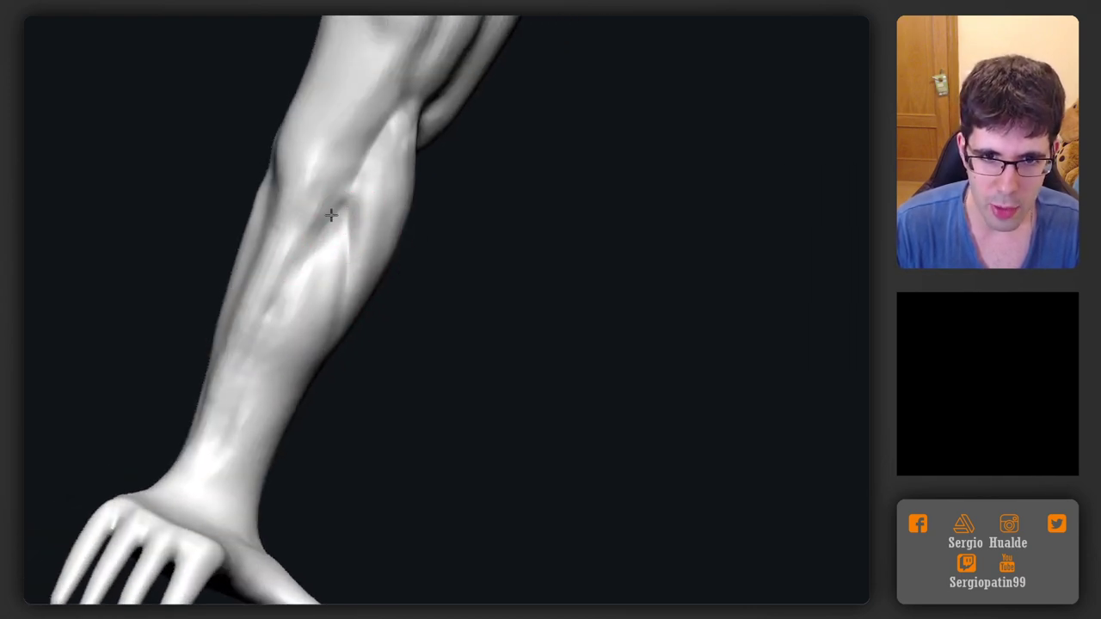
Carve long diagonal grooves between the front muscles of the lower leg, running from below the joint towards the ankle
drag(331, 215, 289, 291)
drag(330, 218, 267, 308)
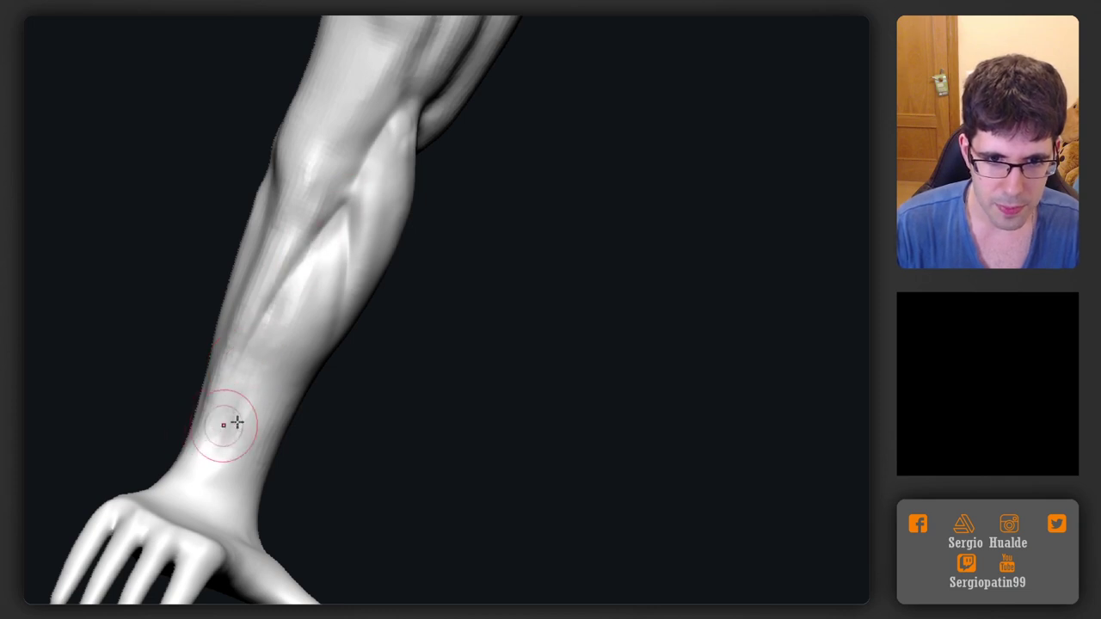
right_drag(237, 422, 250, 370)
drag(275, 283, 251, 382)
right_drag(287, 312, 273, 300)
mouse_move(327, 250)
right_down()
mouse_move(317, 251)
mouse_move(337, 276)
mouse_move(273, 337)
right_up()
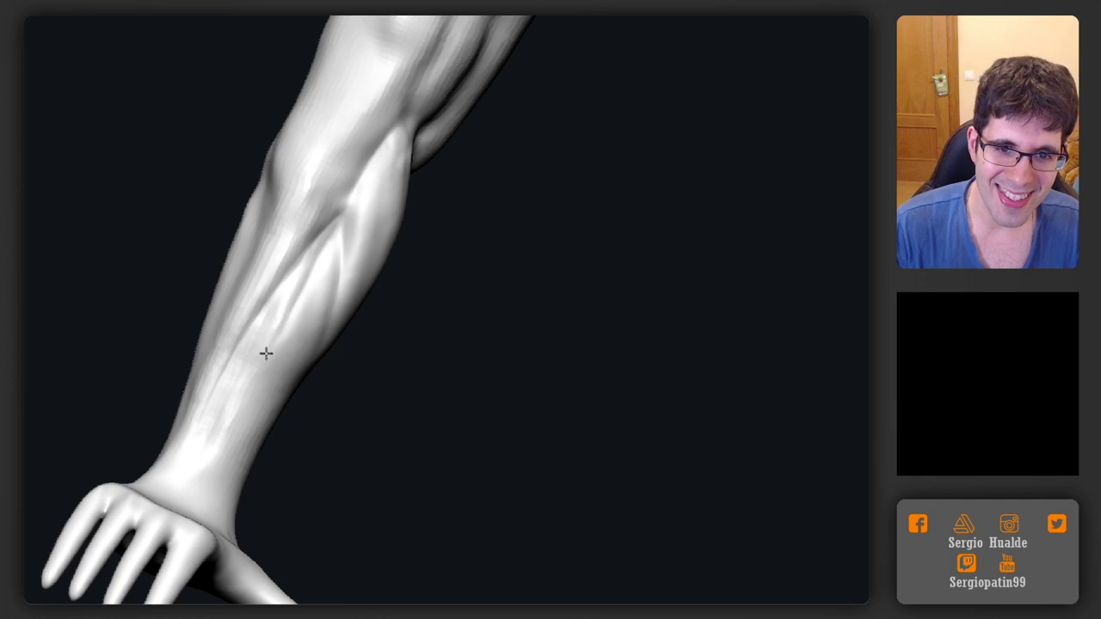
drag(332, 228, 243, 382)
drag(297, 287, 238, 399)
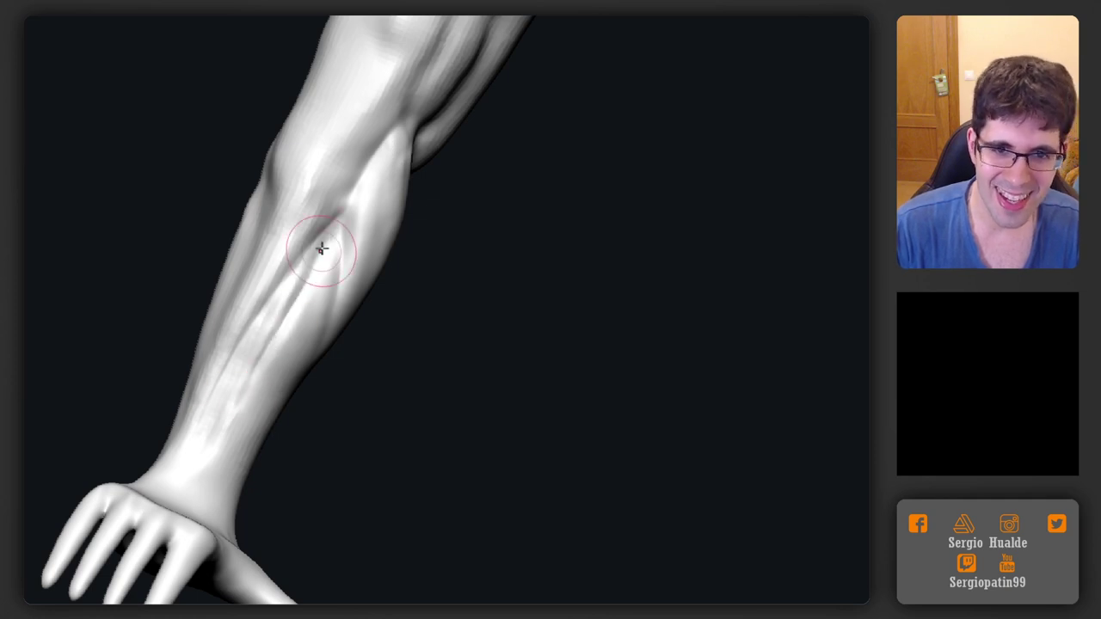
Define the groove beneath the long lower-leg muscle and sculpt the tendon ridge running down to the ankle
mouse_move(328, 235)
right_down()
mouse_move(253, 344)
mouse_move(319, 287)
mouse_move(343, 289)
right_up()
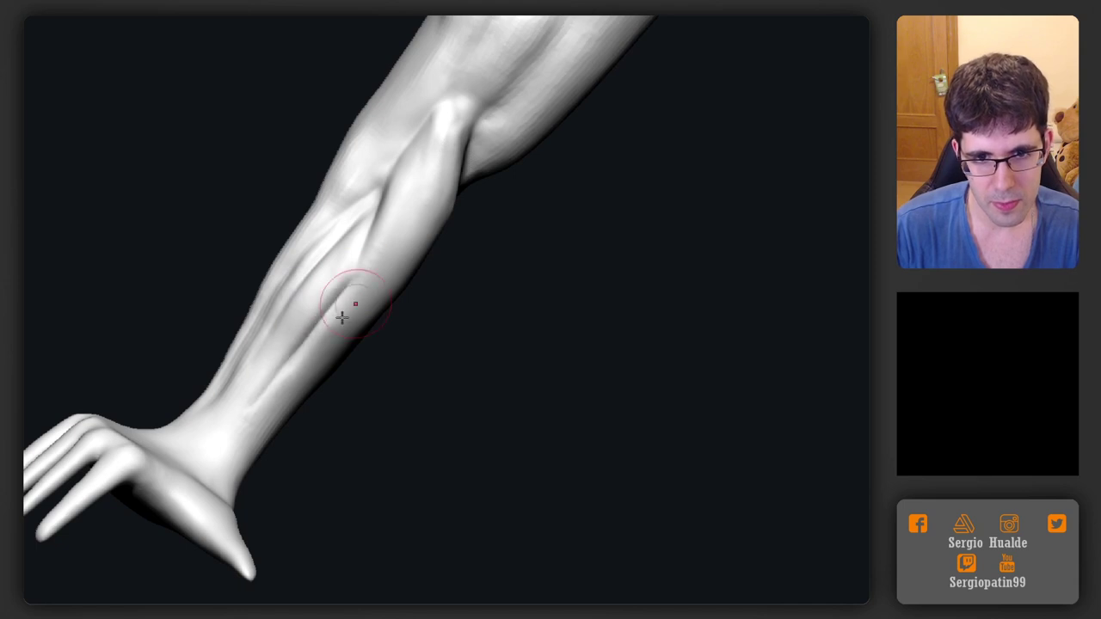
mouse_move(245, 473)
right_down()
mouse_move(255, 422)
mouse_move(282, 394)
mouse_move(277, 484)
mouse_move(245, 469)
mouse_move(258, 456)
mouse_move(238, 462)
right_up()
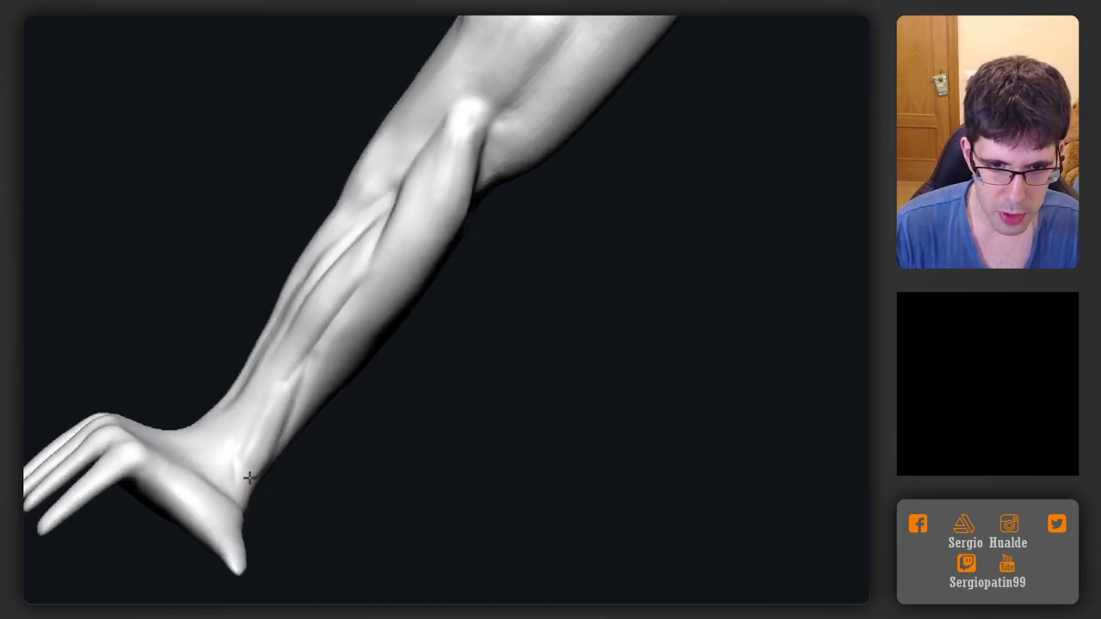
mouse_move(277, 395)
right_down()
mouse_move(287, 507)
mouse_move(289, 459)
mouse_move(272, 465)
right_up()
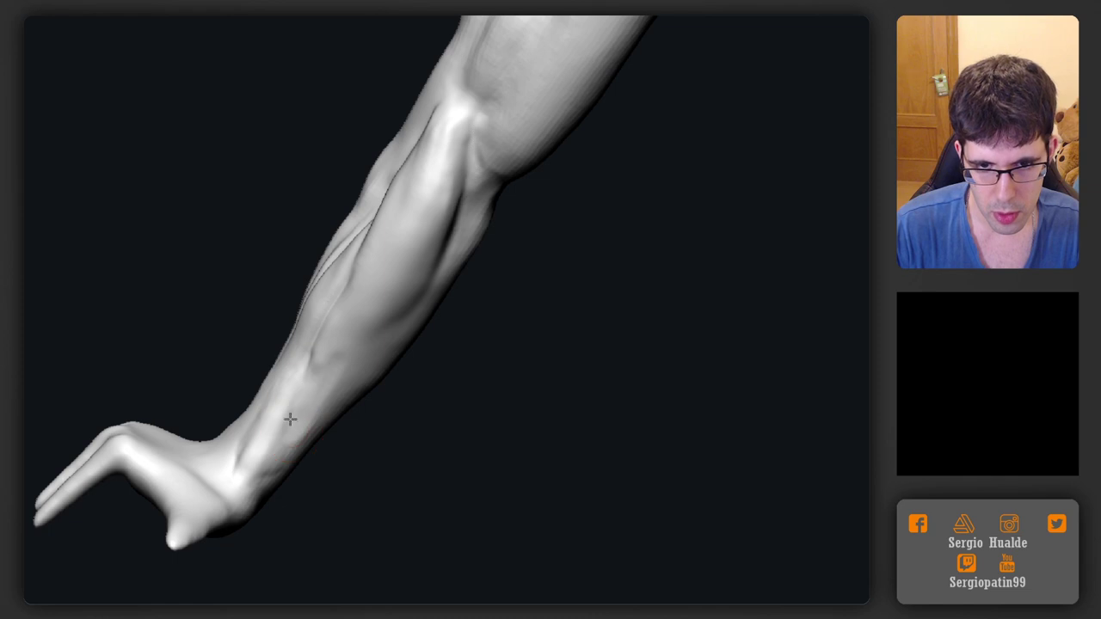
right_drag(312, 400, 319, 374)
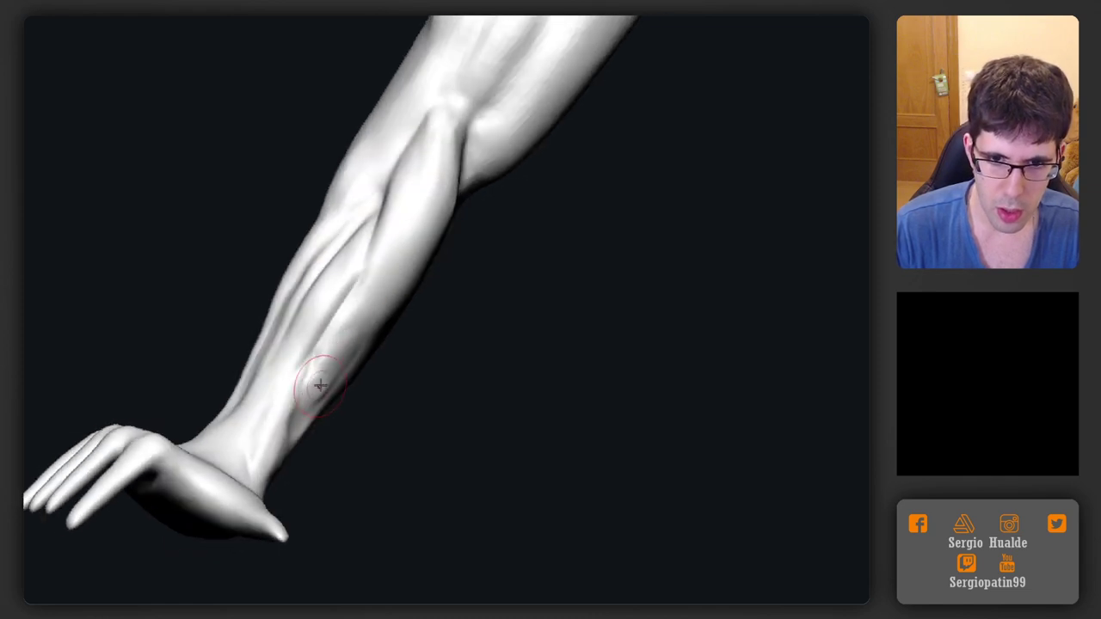
right_drag(330, 451, 338, 296)
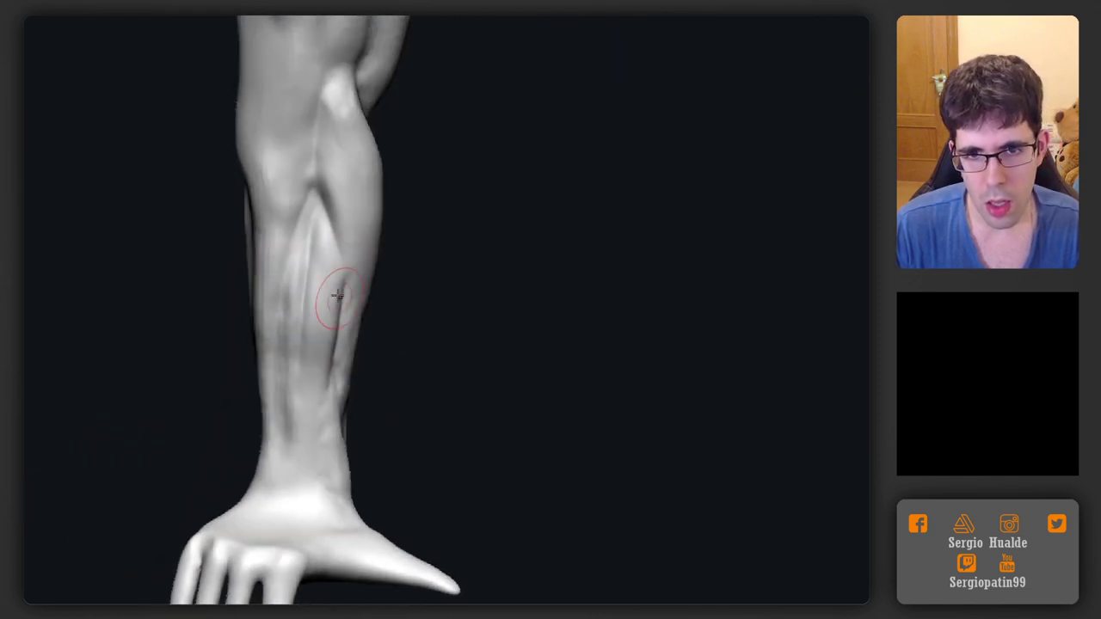
Deepen the grooves that separate the narrow muscle strips along the middle of the lower leg, down to just above the ankle
drag(324, 216, 314, 370)
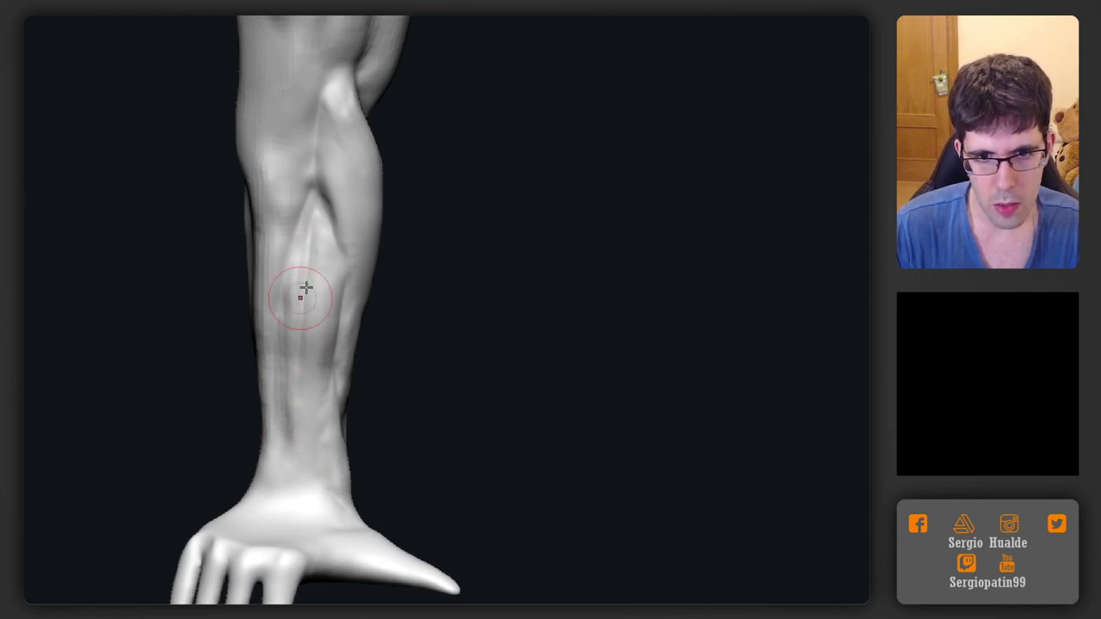
right_drag(307, 288, 280, 368)
mouse_move(300, 272)
mouse_down()
mouse_move(281, 335)
mouse_move(275, 438)
mouse_up()
drag(303, 249, 305, 303)
right_drag(306, 302, 334, 239)
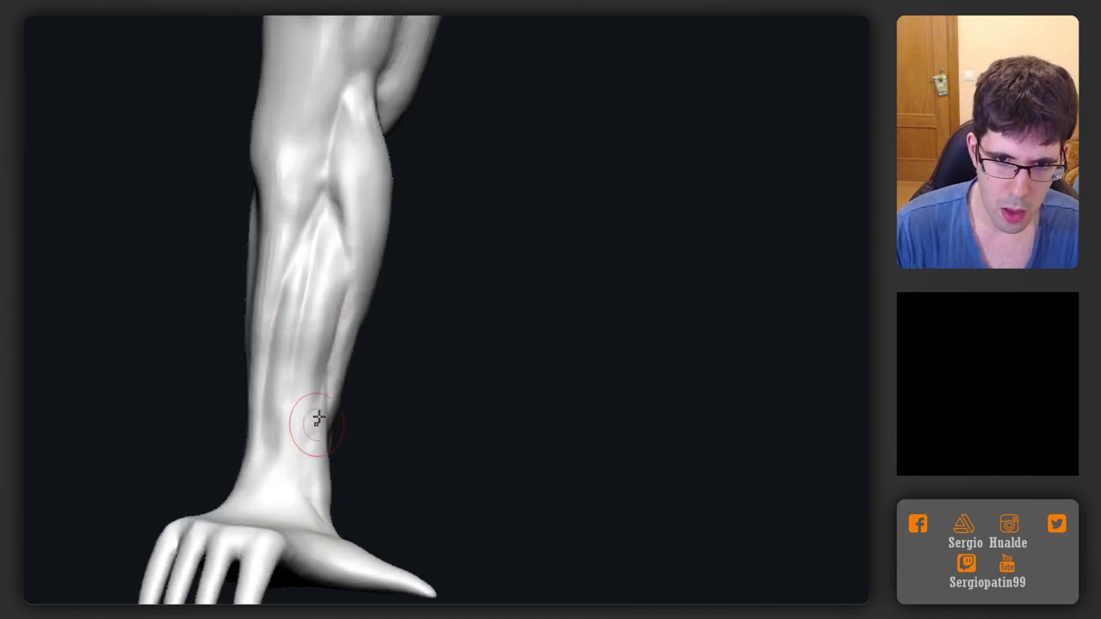
Carve the first tendon lines where the front of the lower leg meets the foot
mouse_move(315, 422)
right_down()
mouse_move(335, 290)
mouse_move(319, 506)
right_up()
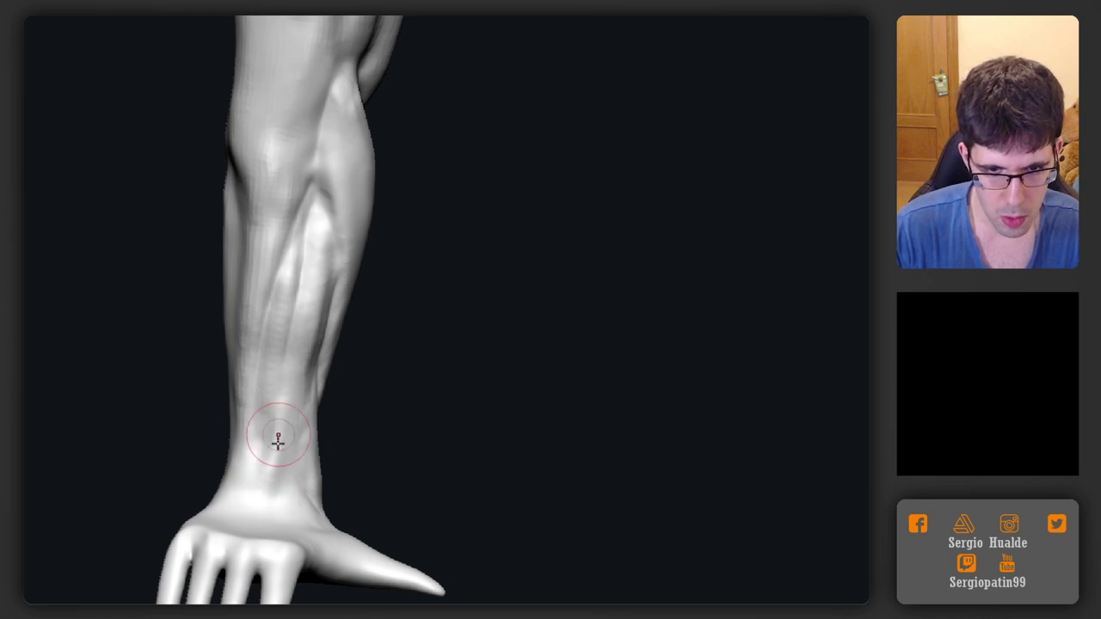
right_drag(276, 442, 266, 474)
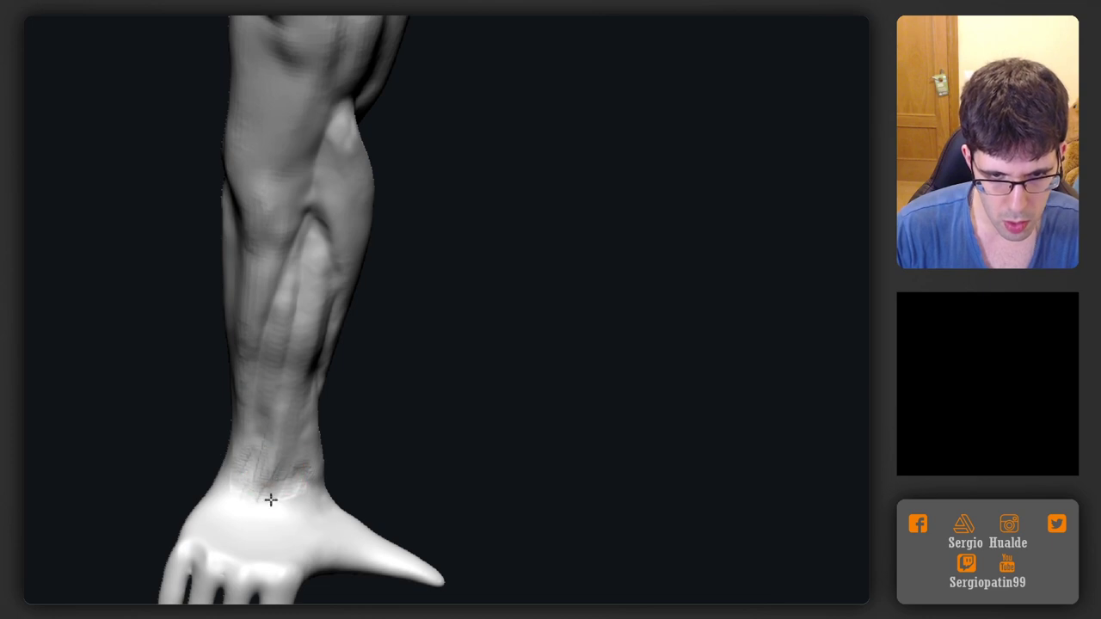
mouse_move(271, 500)
right_down()
mouse_move(381, 457)
mouse_move(296, 475)
mouse_move(245, 419)
right_up()
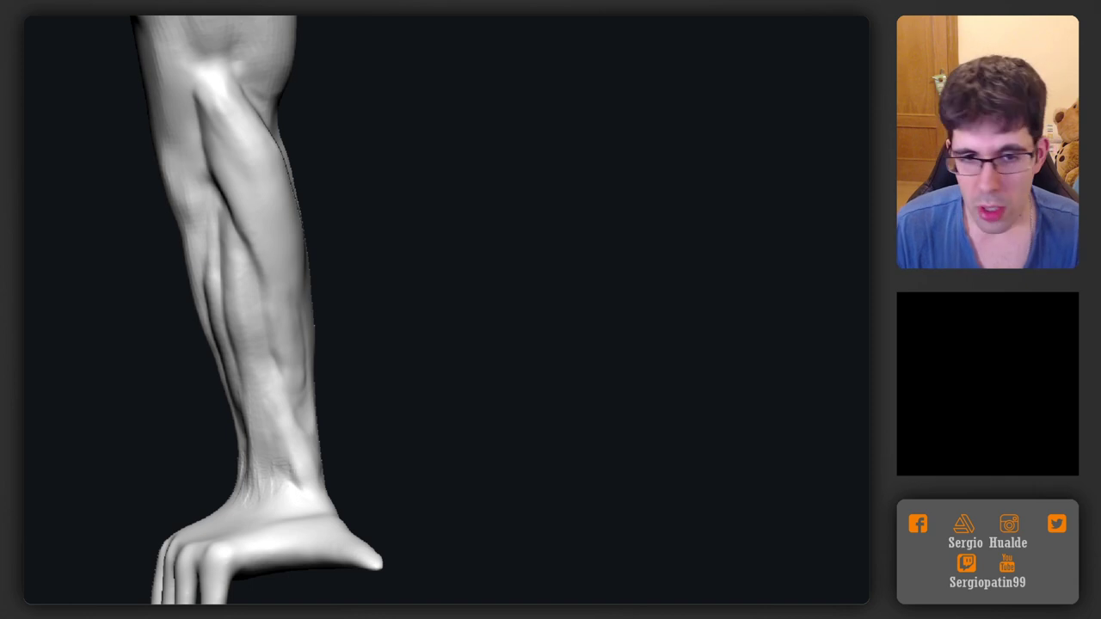
drag(391, 353, 412, 361)
mouse_move(271, 455)
mouse_down()
mouse_move(281, 486)
mouse_move(268, 440)
mouse_move(292, 499)
mouse_up()
key(ctrl+z)
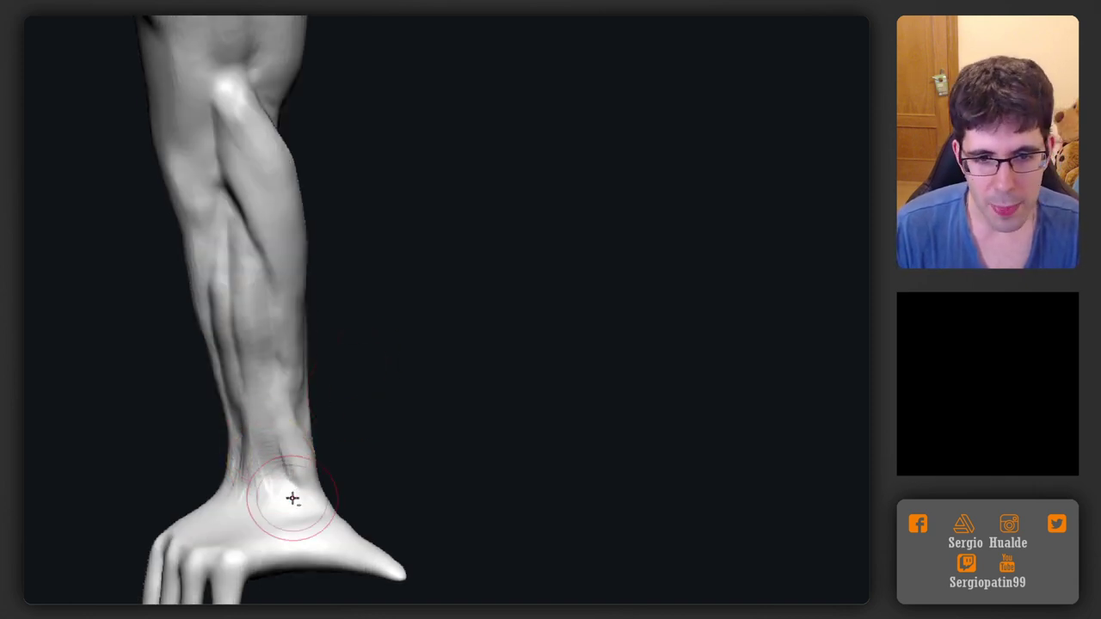
Carve diagonal tendon strands around the thumb-like toe's side of the ankle and lengthen the tendon grooves across its front
mouse_move(271, 477)
right_down()
mouse_move(293, 474)
mouse_move(289, 420)
right_up()
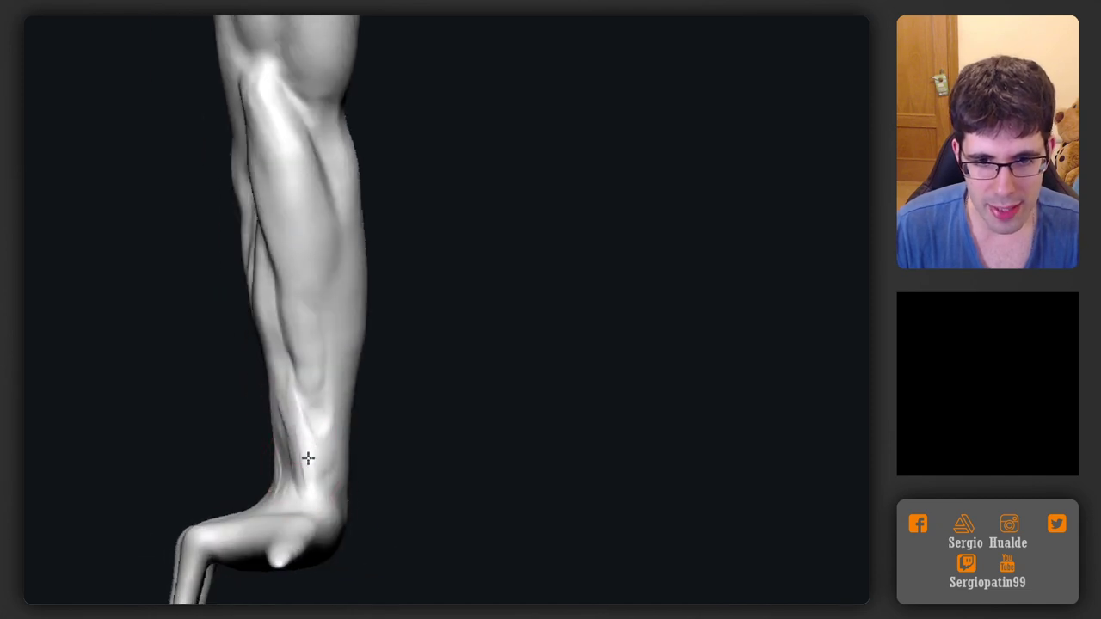
right_drag(327, 499, 302, 421)
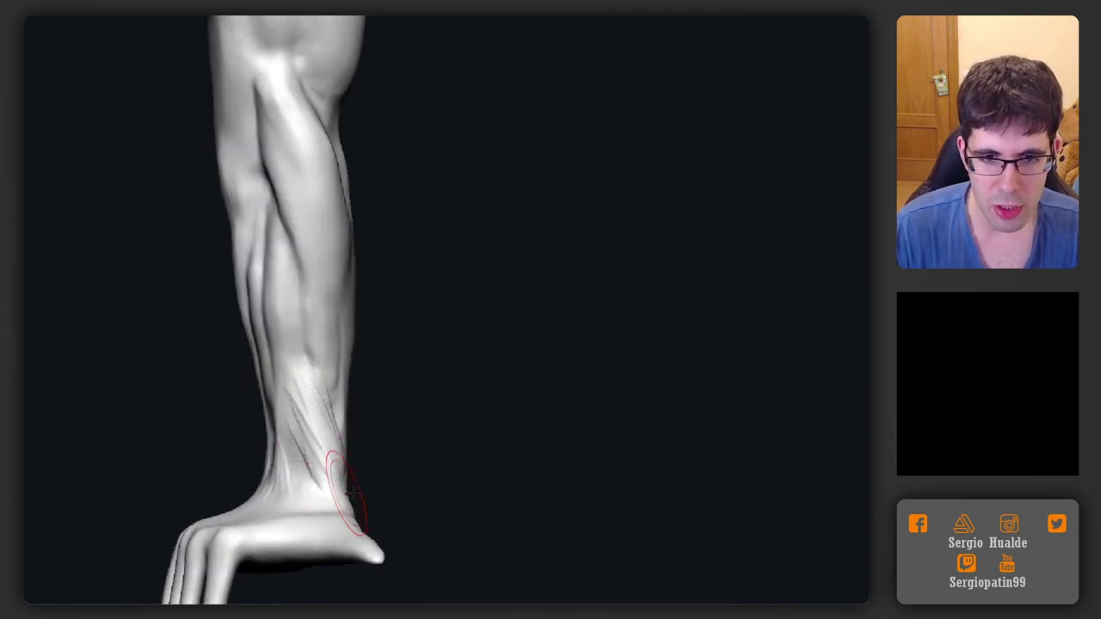
right_drag(351, 492, 293, 440)
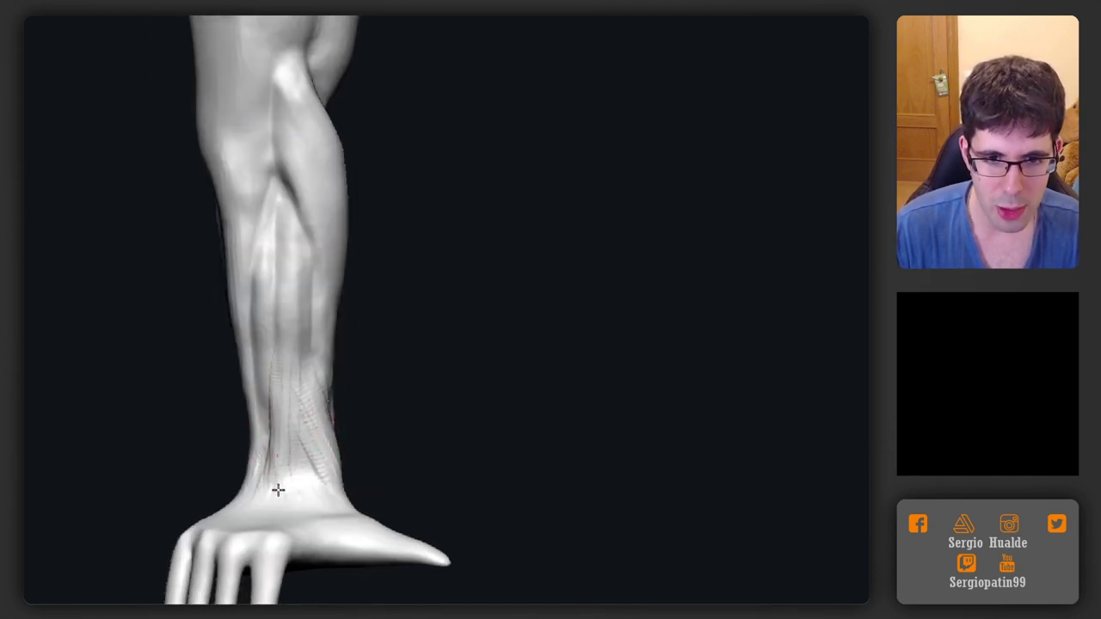
right_drag(277, 489, 300, 430)
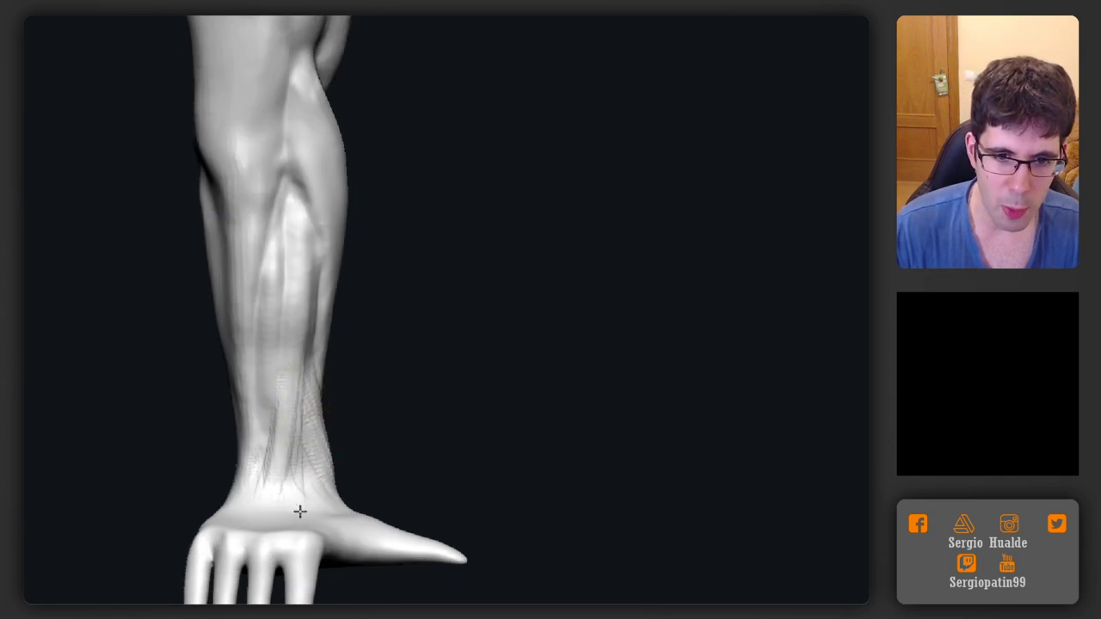
right_drag(297, 503, 344, 502)
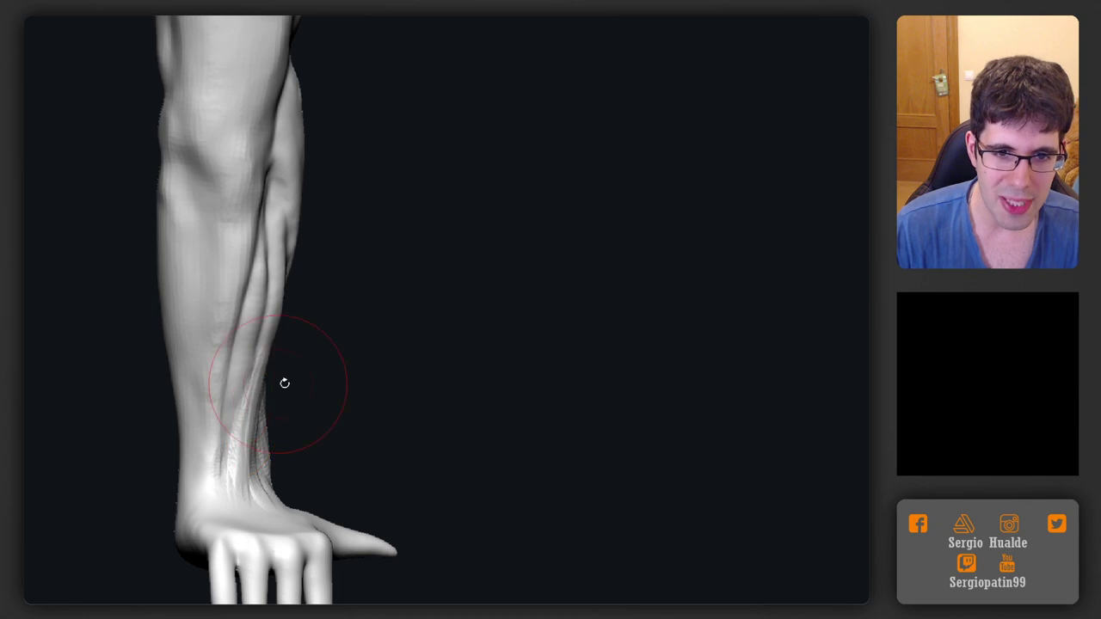
mouse_move(284, 382)
right_down()
mouse_move(216, 381)
mouse_move(315, 435)
mouse_move(279, 432)
mouse_move(300, 473)
mouse_move(295, 462)
mouse_move(330, 464)
mouse_move(321, 451)
mouse_move(341, 491)
mouse_move(314, 514)
mouse_move(319, 523)
mouse_move(307, 516)
right_up()
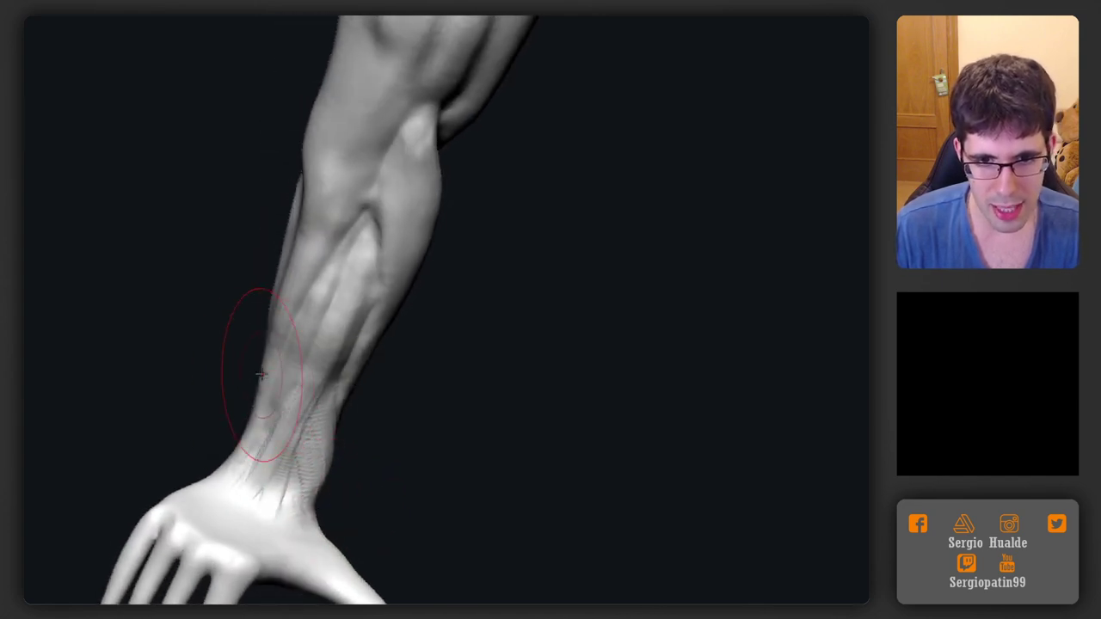
Resize the brush and sculpt the bony ankle bump on the opposite side, outlining the long narrow ridge above it
mouse_move(253, 344)
right_down()
mouse_move(253, 442)
mouse_move(205, 449)
right_up()
key(s)
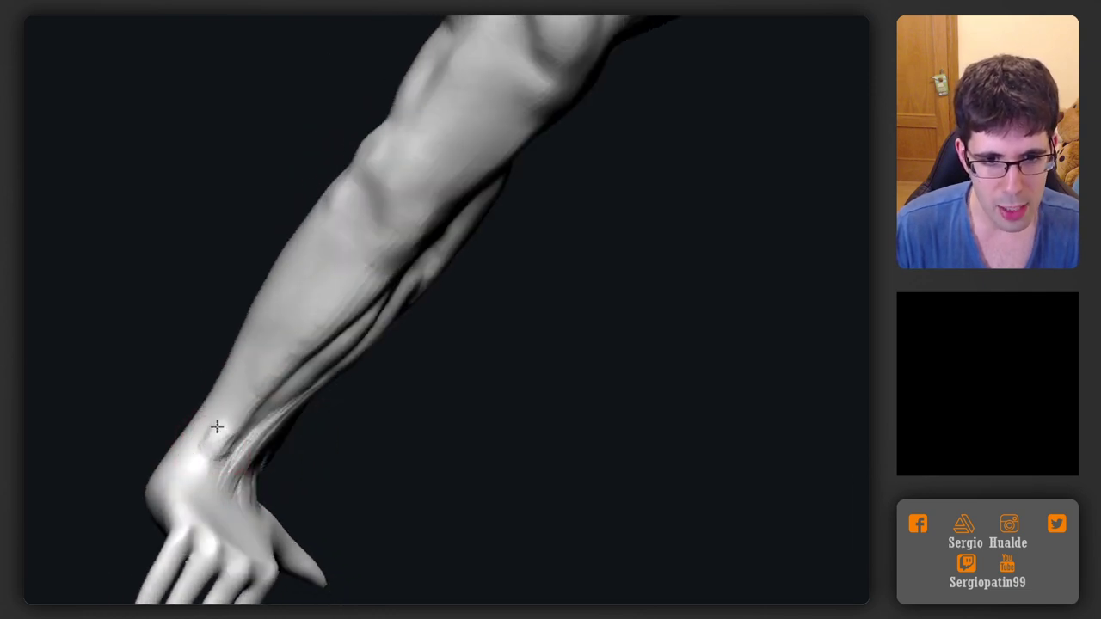
right_drag(224, 436, 233, 427)
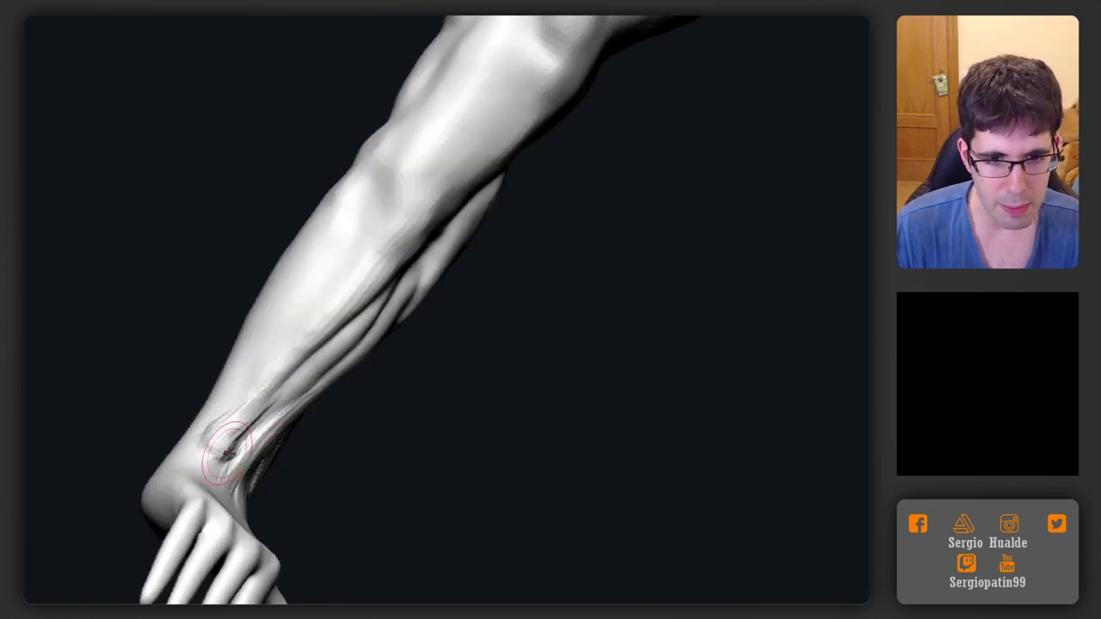
mouse_move(284, 381)
right_down()
mouse_move(261, 413)
mouse_move(213, 423)
right_up()
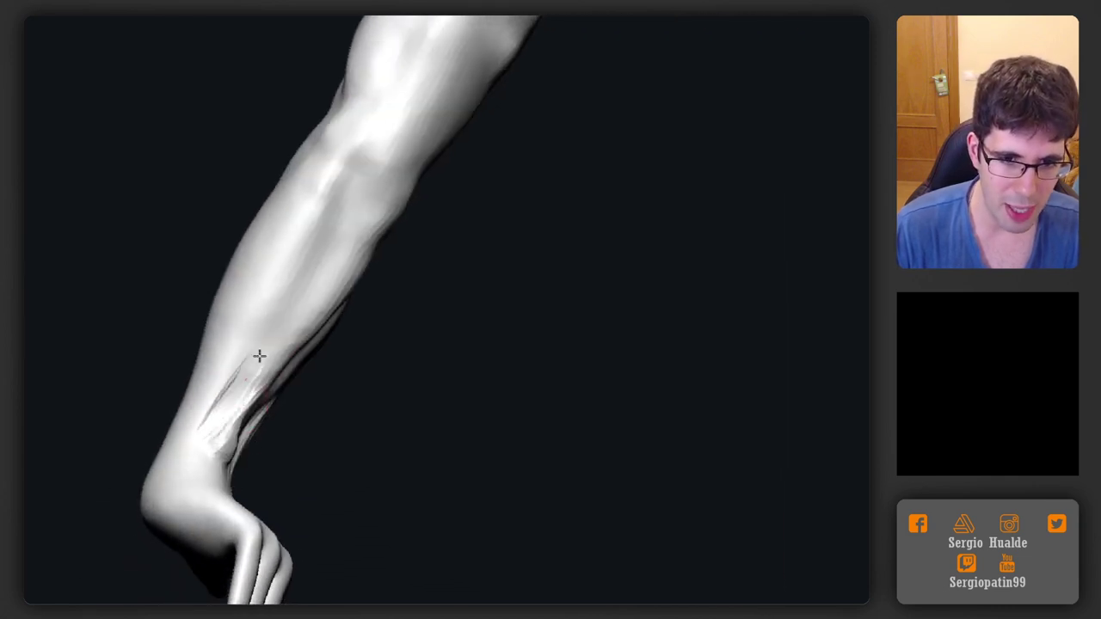
right_drag(292, 287, 261, 392)
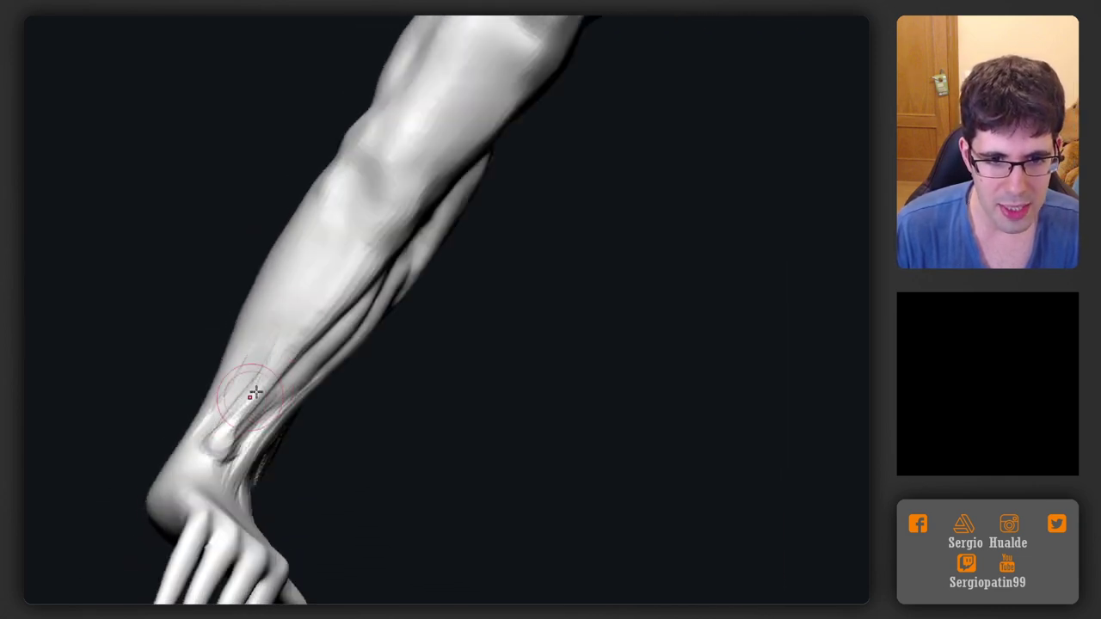
right_drag(229, 440, 272, 376)
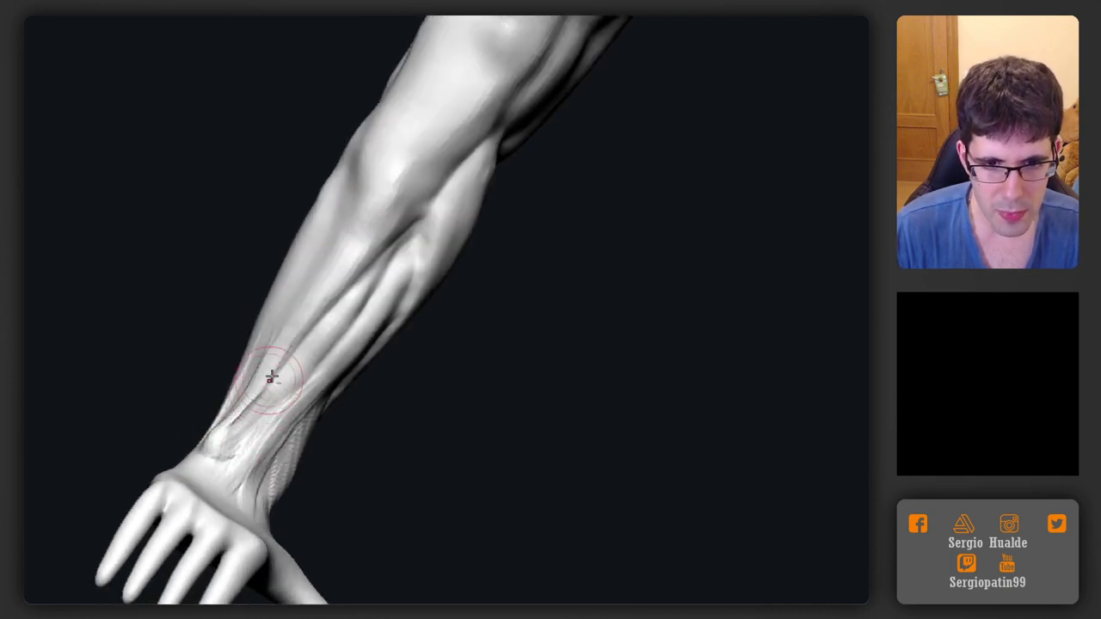
right_drag(248, 446, 238, 442)
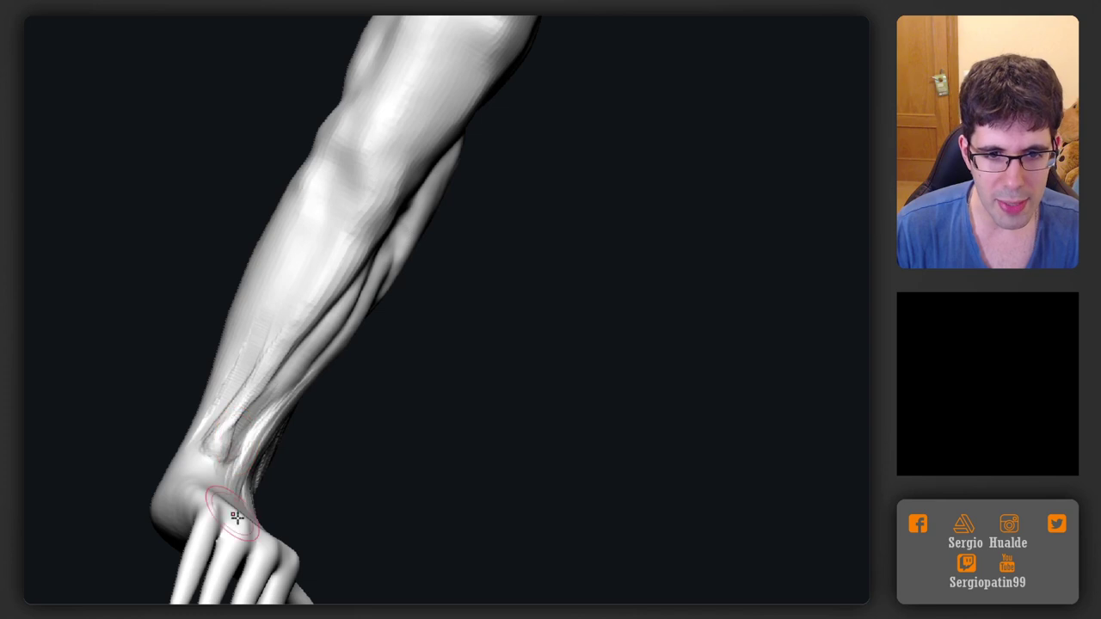
mouse_move(235, 519)
right_down()
mouse_move(295, 506)
mouse_move(224, 449)
mouse_move(315, 438)
right_up()
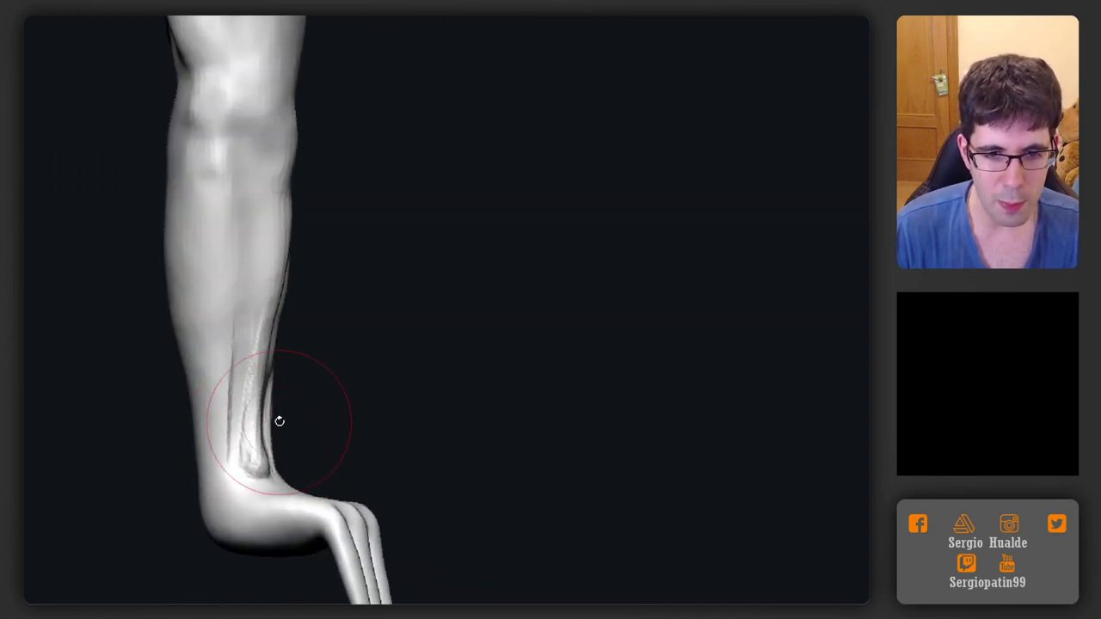
Resize the brush and add fine tendon and muscle fibres from the front of the ankle up to mid lower leg
right_drag(280, 420, 221, 410)
mouse_move(290, 386)
right_down()
mouse_move(312, 398)
mouse_move(292, 394)
right_up()
key(s)
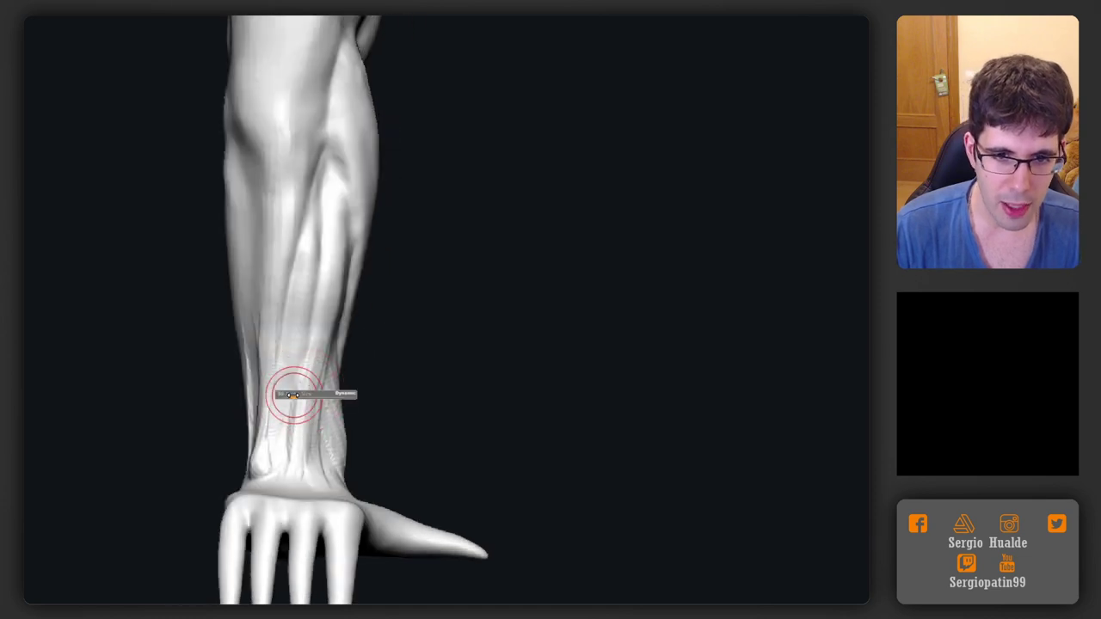
right_drag(290, 442, 286, 366)
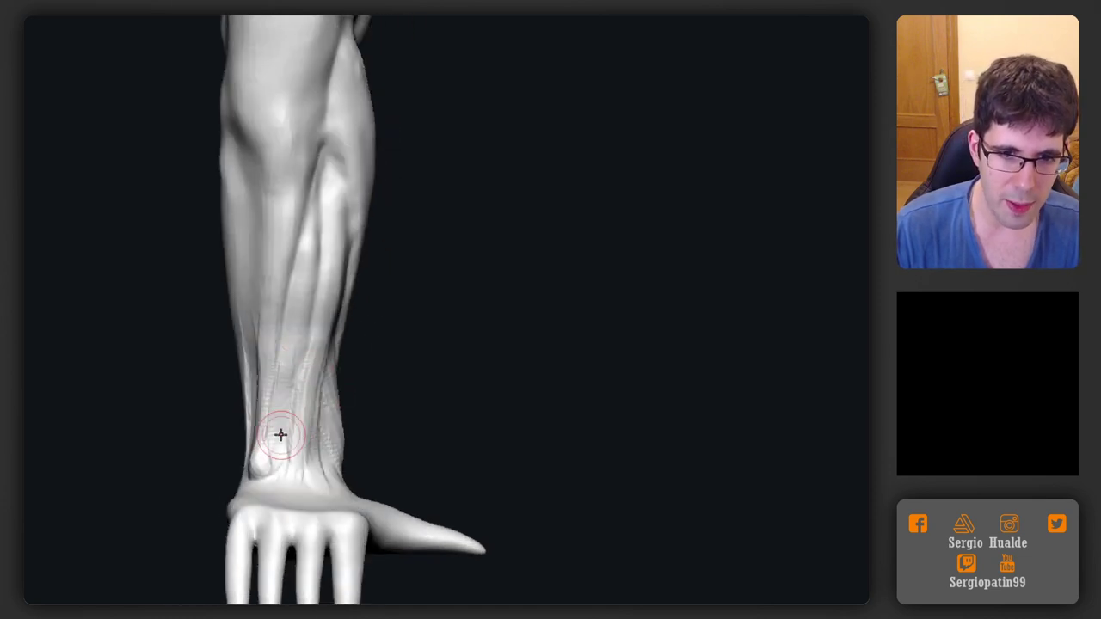
mouse_move(285, 428)
mouse_down()
mouse_move(305, 244)
mouse_move(292, 317)
mouse_up()
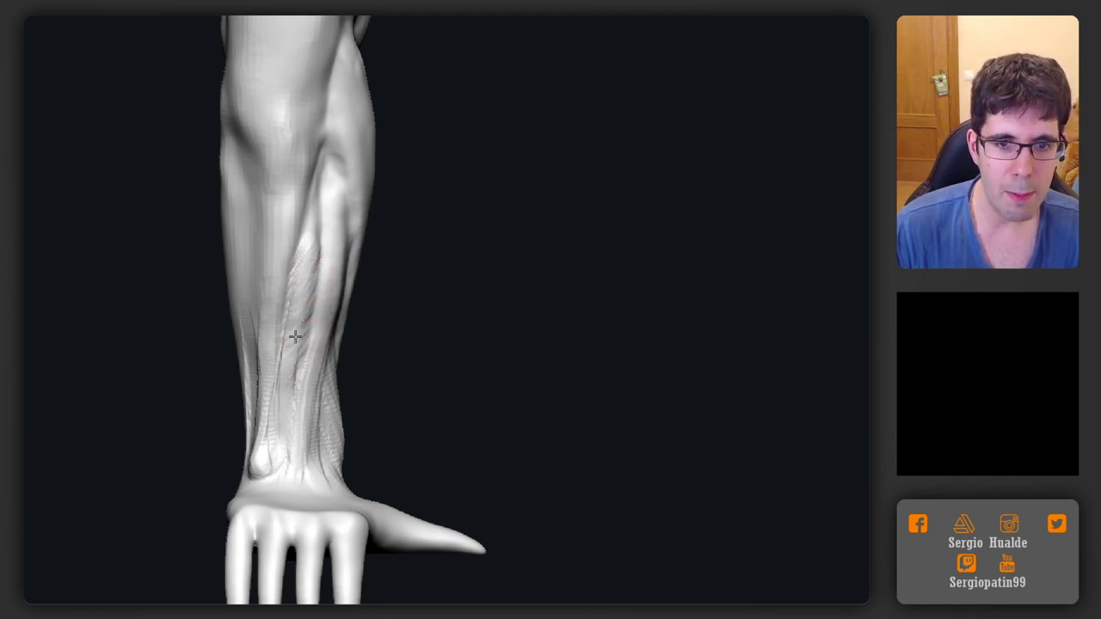
mouse_move(282, 377)
right_down()
mouse_move(302, 384)
mouse_move(318, 321)
right_up()
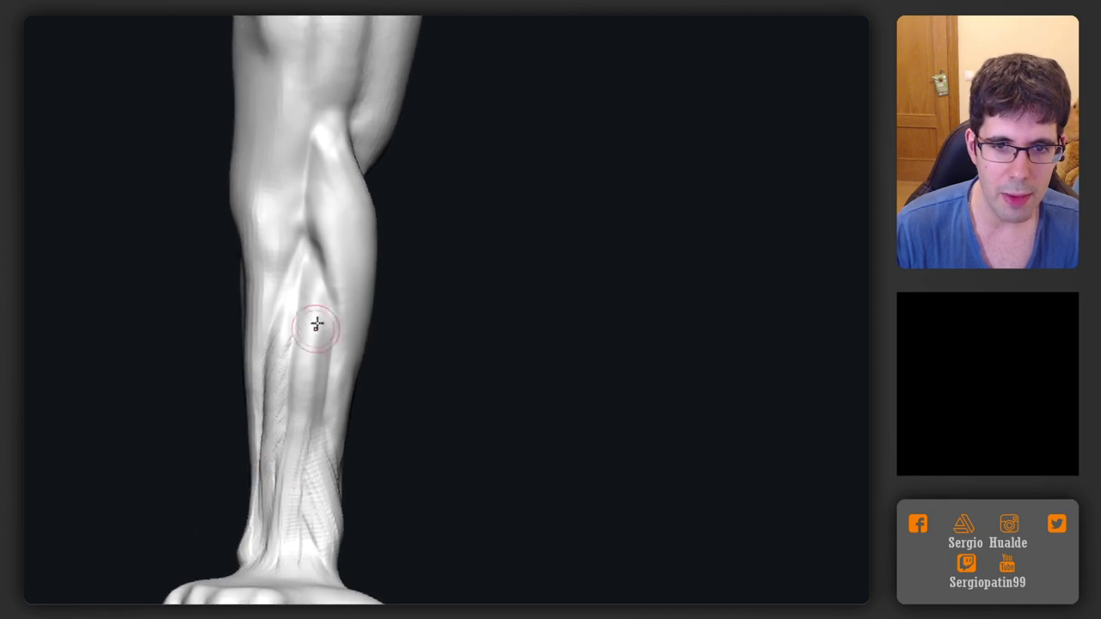
Refine the strand edges between the middle muscles of the lower leg and the shaft beside the ankle bump
drag(308, 395, 312, 411)
right_drag(312, 410, 298, 408)
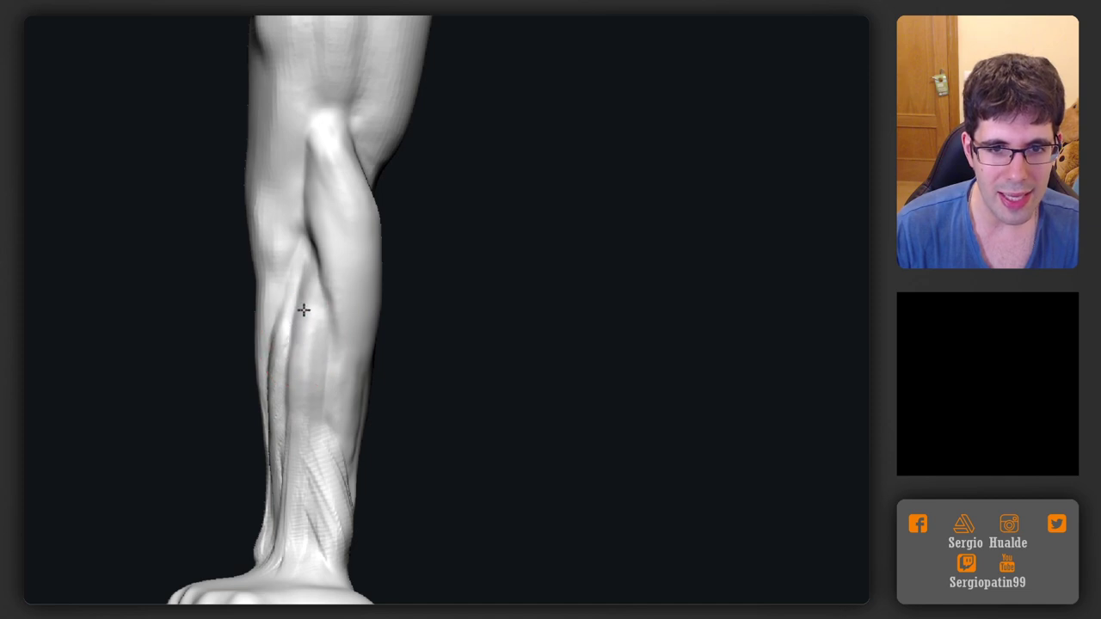
mouse_move(302, 309)
right_down()
mouse_move(288, 423)
mouse_move(263, 418)
mouse_move(312, 447)
mouse_move(336, 405)
right_up()
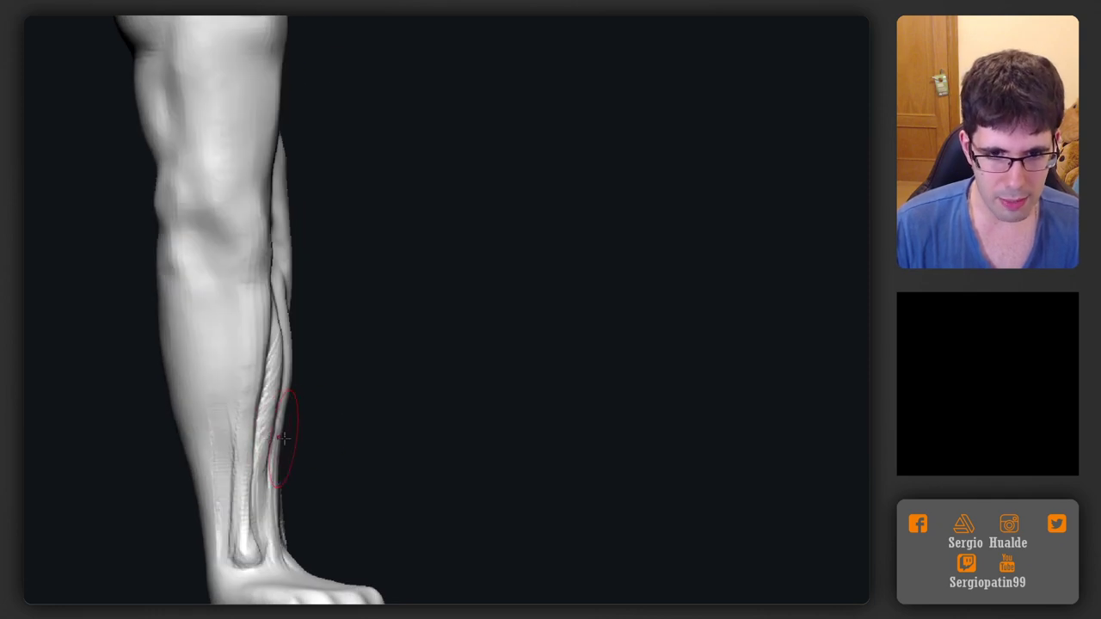
Enlarge the brush and carve long strands from just below the elbow down the outer forearm toward the bony wrist bump
mouse_move(284, 438)
right_down()
mouse_move(251, 440)
mouse_move(255, 366)
mouse_move(263, 396)
right_up()
key(bracketright)
key(bracketright)
key(bracketright)
key(bracketright)
drag(266, 398, 258, 393)
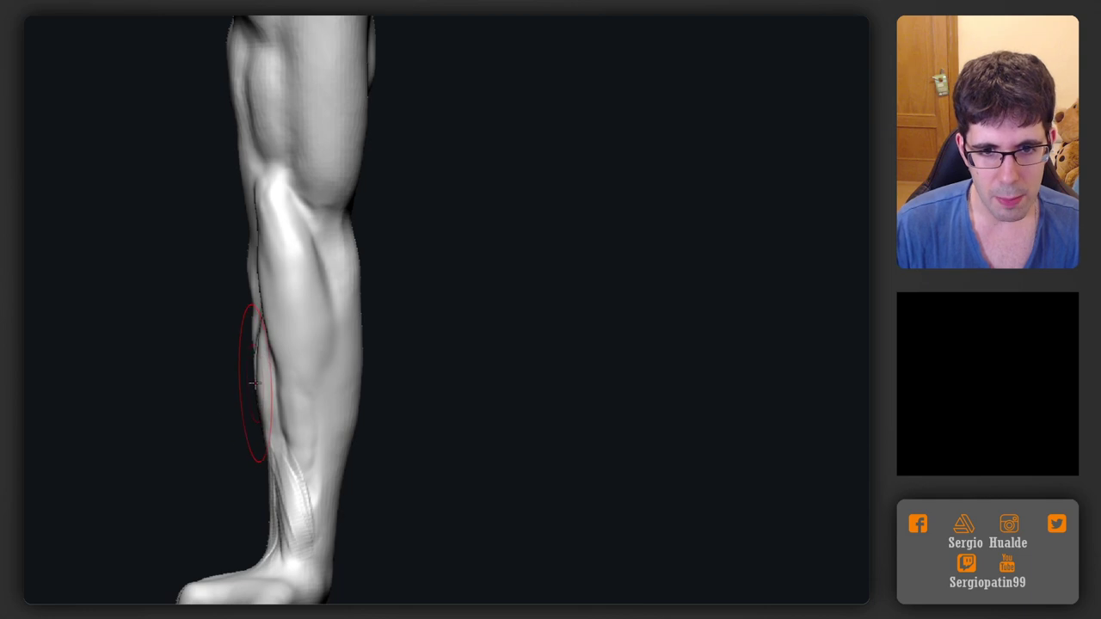
mouse_move(254, 384)
right_down()
mouse_move(272, 415)
mouse_move(369, 356)
right_up()
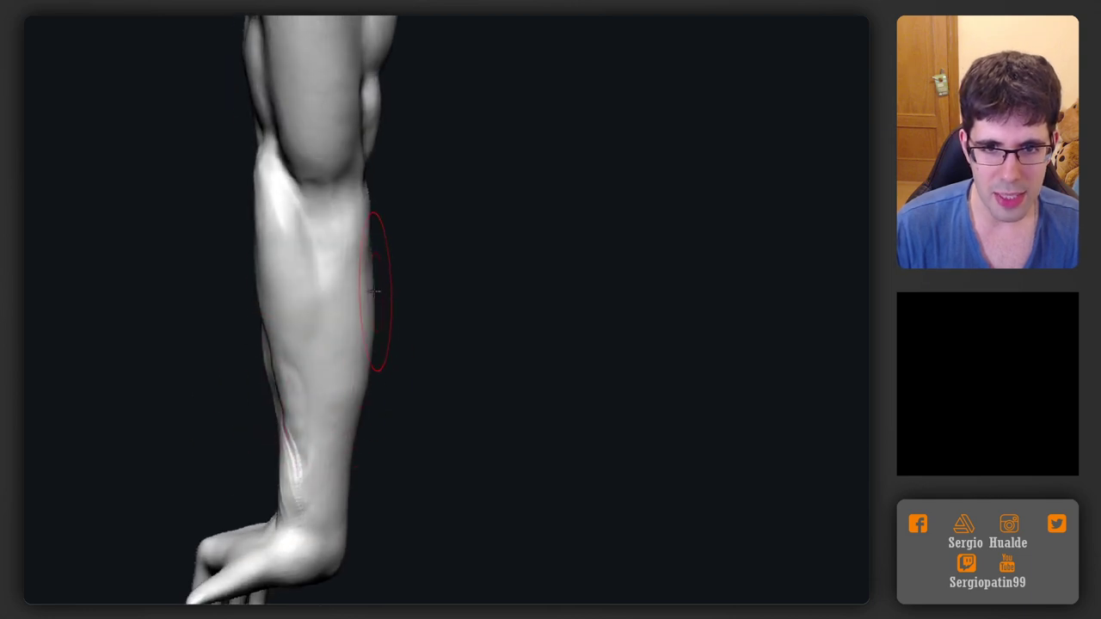
mouse_move(375, 290)
right_down()
mouse_move(420, 258)
mouse_move(406, 258)
right_up()
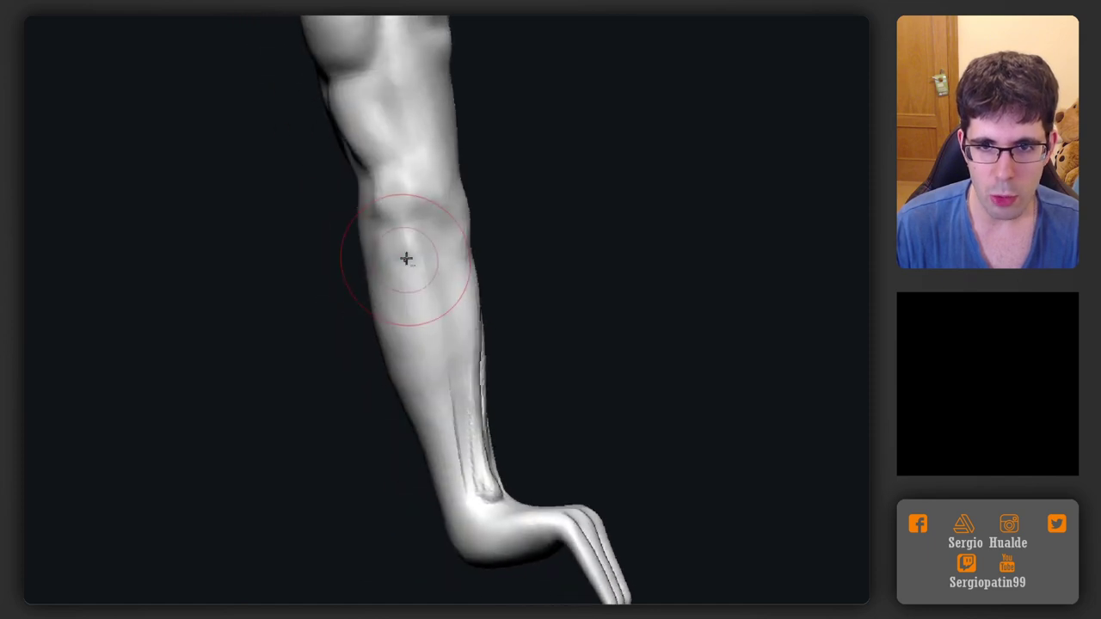
mouse_move(384, 266)
mouse_down()
mouse_move(403, 241)
mouse_move(391, 214)
mouse_move(421, 277)
mouse_up()
mouse_move(393, 224)
mouse_down()
mouse_move(422, 284)
mouse_move(439, 294)
mouse_move(405, 219)
mouse_move(439, 388)
mouse_move(441, 321)
mouse_move(463, 492)
mouse_up()
Deepen the long tendon grooves along the lower forearm beside the shaft that ends in the wrist bump
alt+right_drag(447, 407, 437, 366)
drag(437, 366, 447, 434)
mouse_move(438, 404)
alt+right_down()
mouse_move(418, 411)
mouse_move(405, 366)
alt+right_up()
mouse_move(405, 366)
mouse_down()
mouse_move(350, 221)
mouse_move(419, 427)
mouse_up()
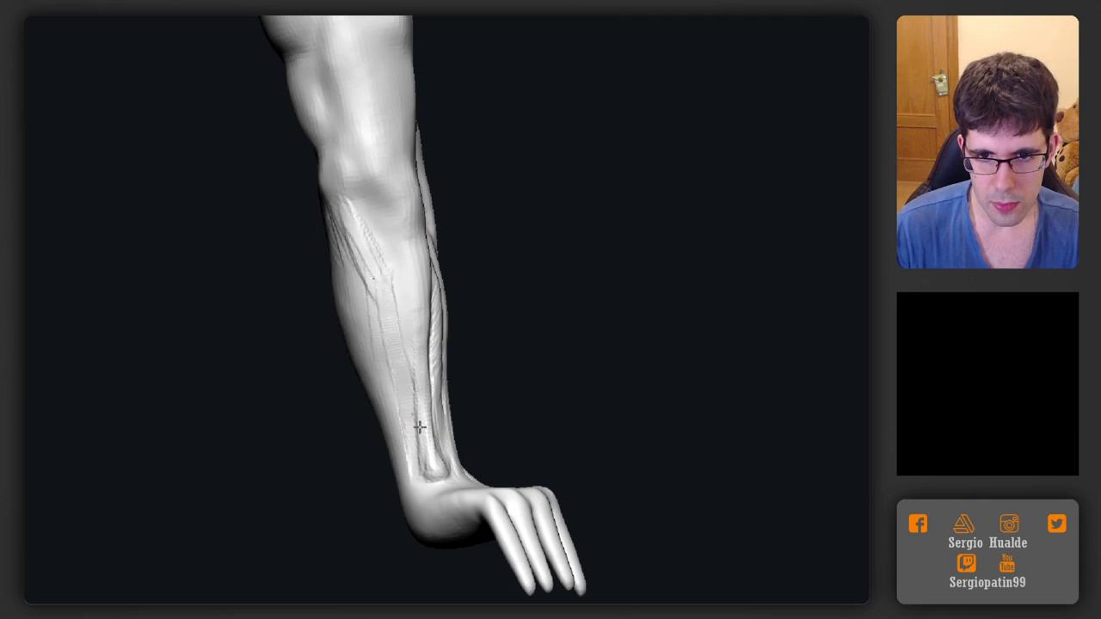
right_drag(401, 388, 415, 267)
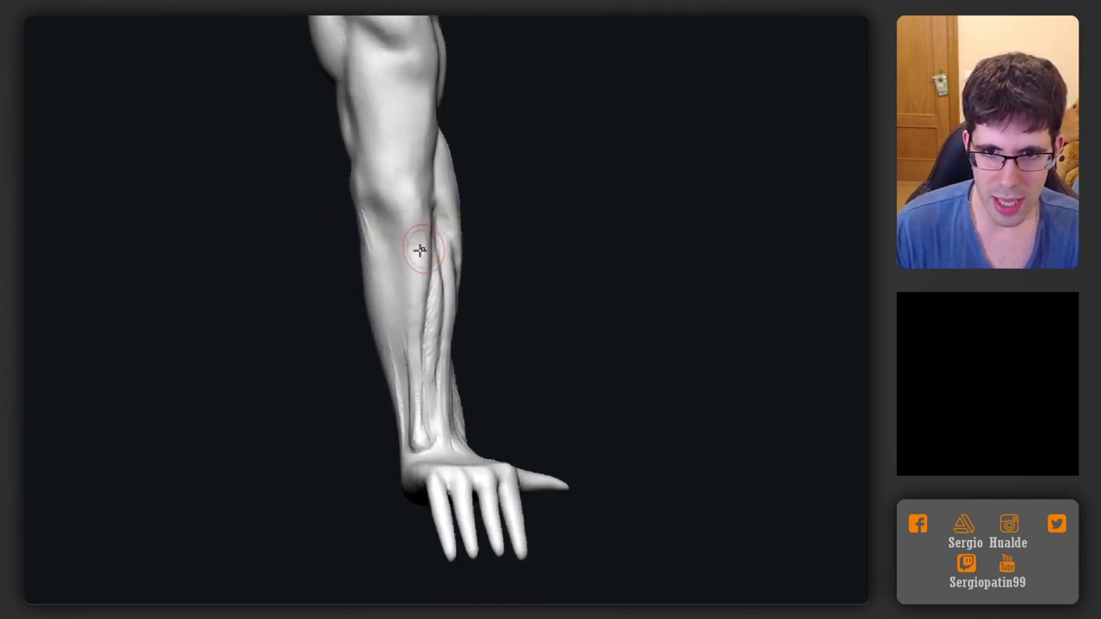
Outline the flat tendon area on the back of the upper arm and add cross strands above the elbow bone
right_drag(420, 249, 409, 280)
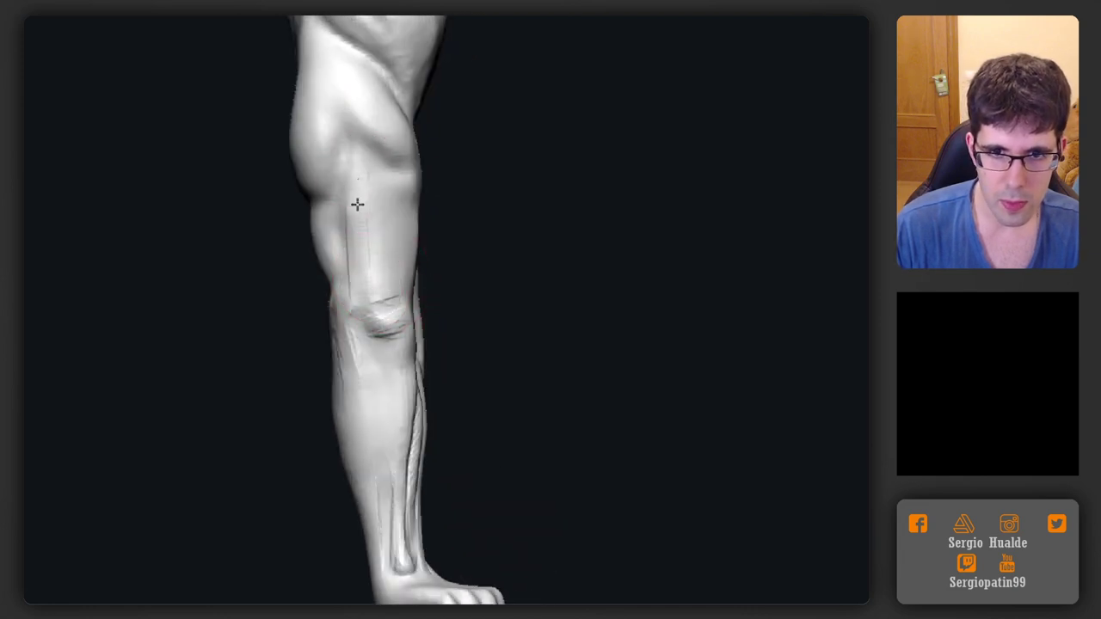
mouse_move(357, 205)
mouse_down()
mouse_move(369, 320)
mouse_move(357, 327)
mouse_move(378, 304)
mouse_move(372, 288)
mouse_up()
drag(369, 172, 377, 288)
mouse_move(343, 228)
mouse_down()
mouse_move(350, 172)
mouse_move(391, 263)
mouse_move(379, 298)
mouse_up()
right_drag(378, 292, 394, 283)
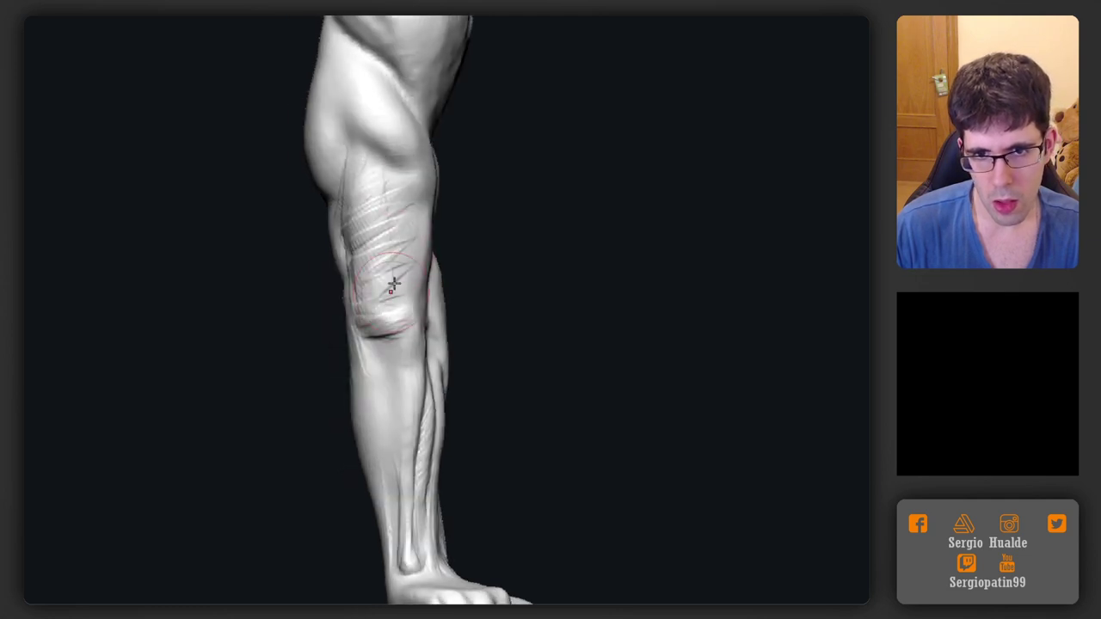
Cover the flat tendon area above the elbow with long lengthwise fibres running down to the elbow
drag(408, 213, 406, 292)
drag(384, 197, 393, 311)
right_drag(422, 274, 384, 268)
drag(398, 191, 401, 301)
right_drag(401, 280, 430, 278)
drag(363, 191, 364, 284)
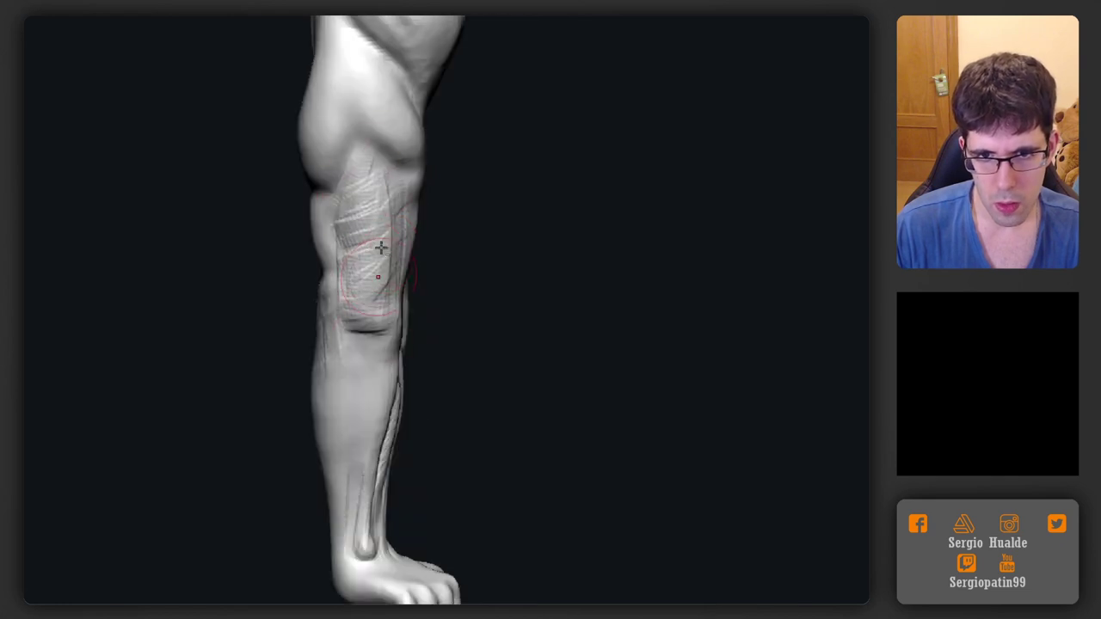
drag(371, 195, 385, 332)
mouse_move(430, 292)
right_down()
mouse_move(332, 312)
mouse_move(344, 269)
right_up()
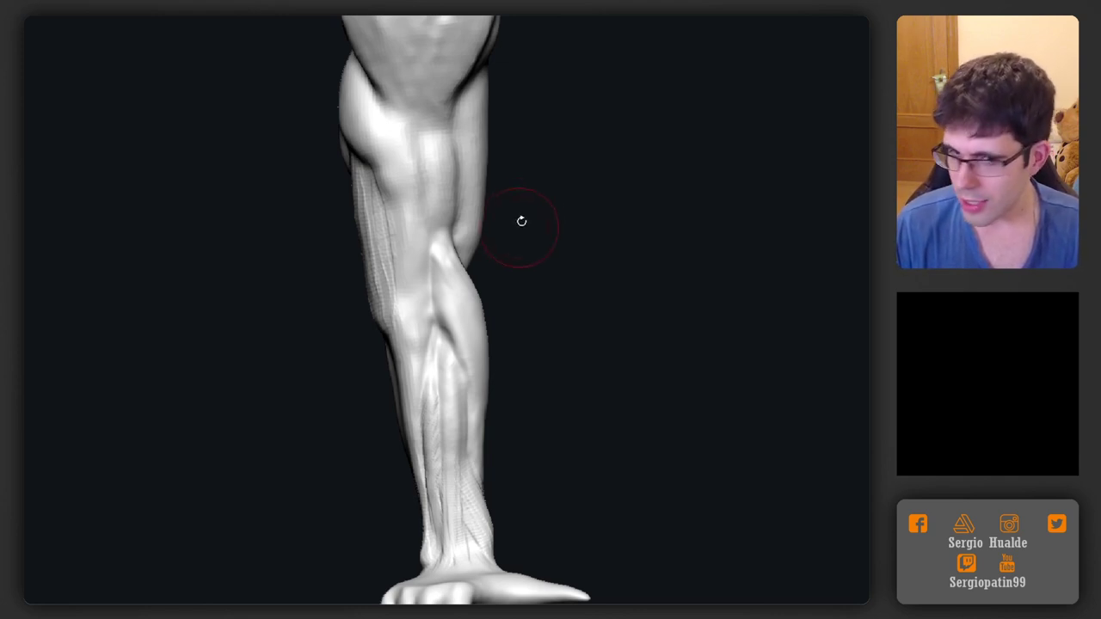
Sculpt a tapering V-shaped muscle with cross fibres just below the elbow, pointing down into the forearm
drag(592, 246, 578, 248)
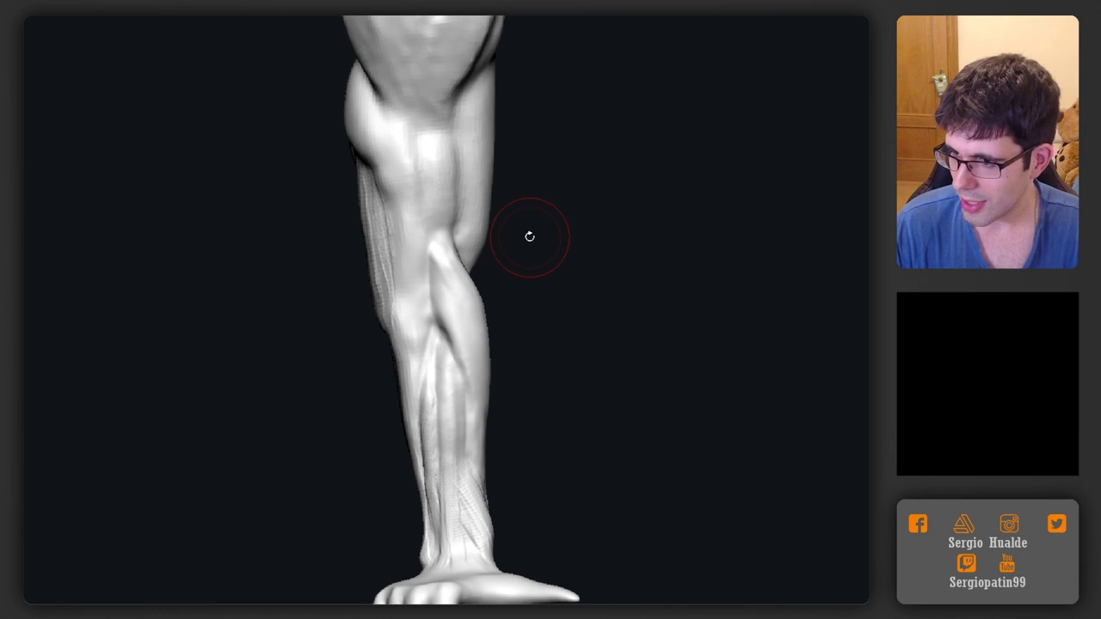
drag(594, 261, 595, 270)
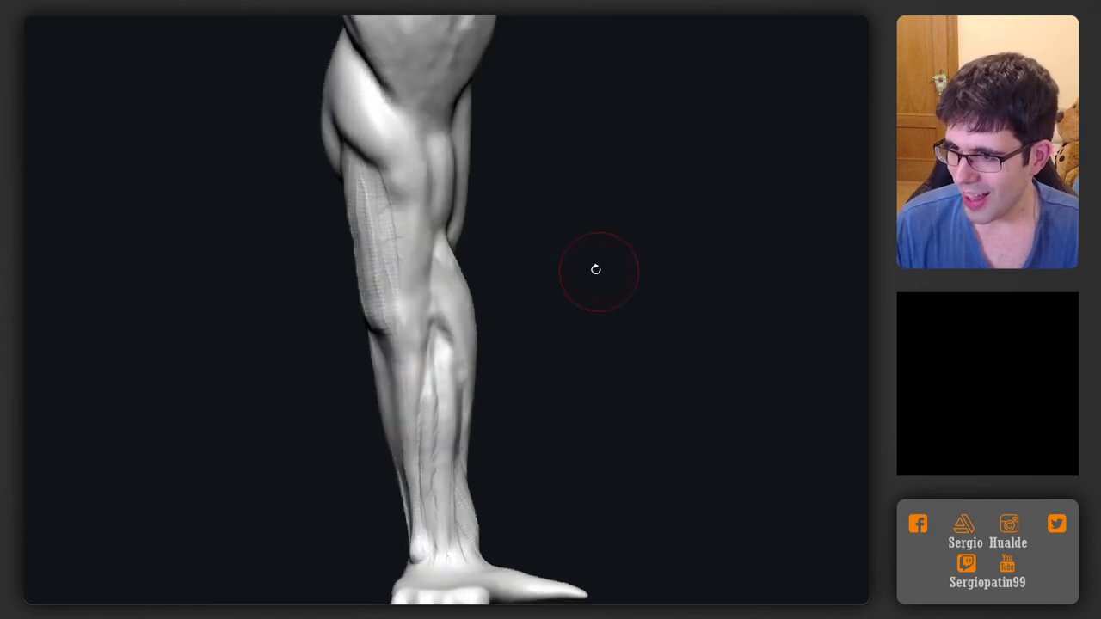
right_drag(382, 266, 396, 370)
drag(418, 306, 401, 454)
right_drag(422, 406, 391, 389)
mouse_move(343, 346)
mouse_down()
mouse_move(376, 399)
mouse_move(366, 352)
mouse_move(384, 361)
mouse_up()
drag(349, 364, 393, 378)
right_drag(381, 387, 373, 375)
drag(348, 356, 386, 402)
alt+right_drag(398, 434, 375, 345)
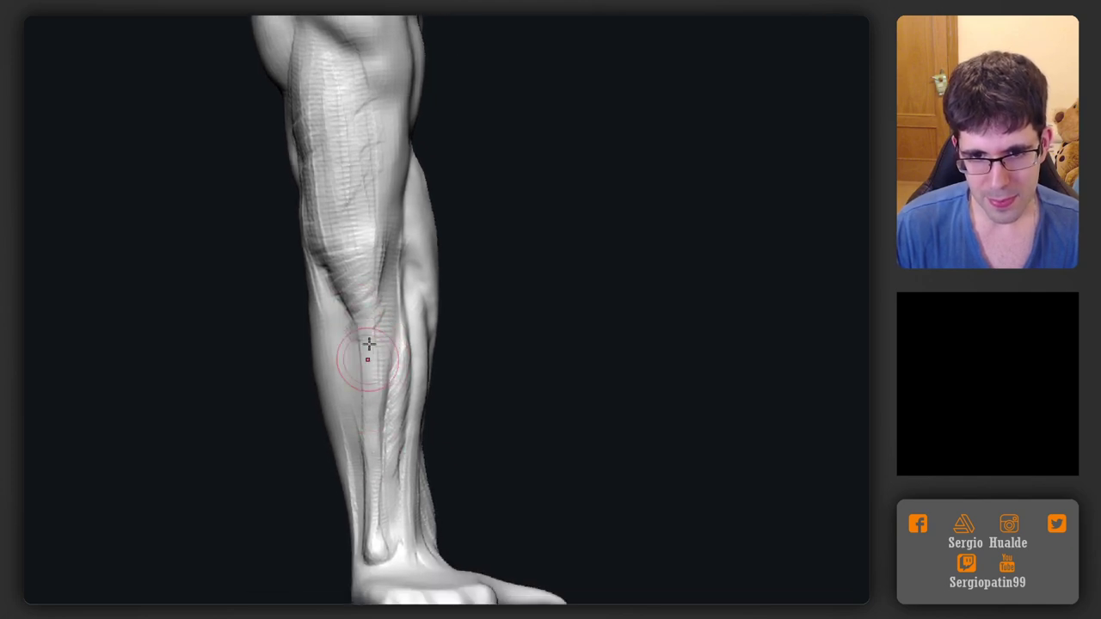
Carve the long groove from the V-shaped muscle's tip down the forearm shaft to the wrist bump and refine its edges
drag(369, 341, 359, 528)
alt+right_drag(373, 438, 366, 368)
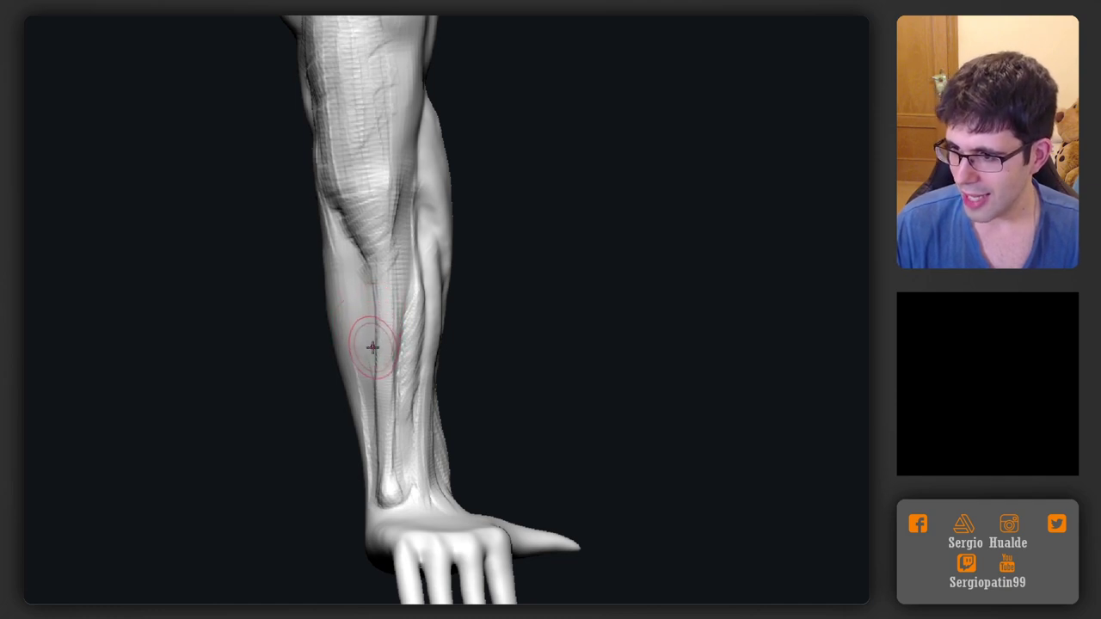
right_drag(376, 352, 362, 322)
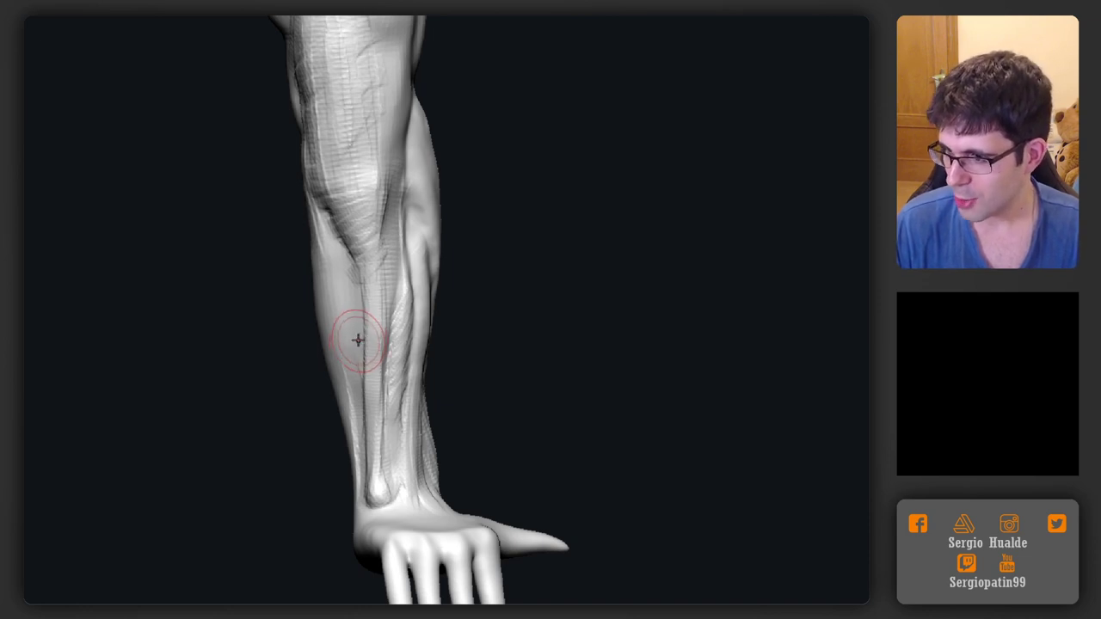
right_drag(370, 322, 381, 312)
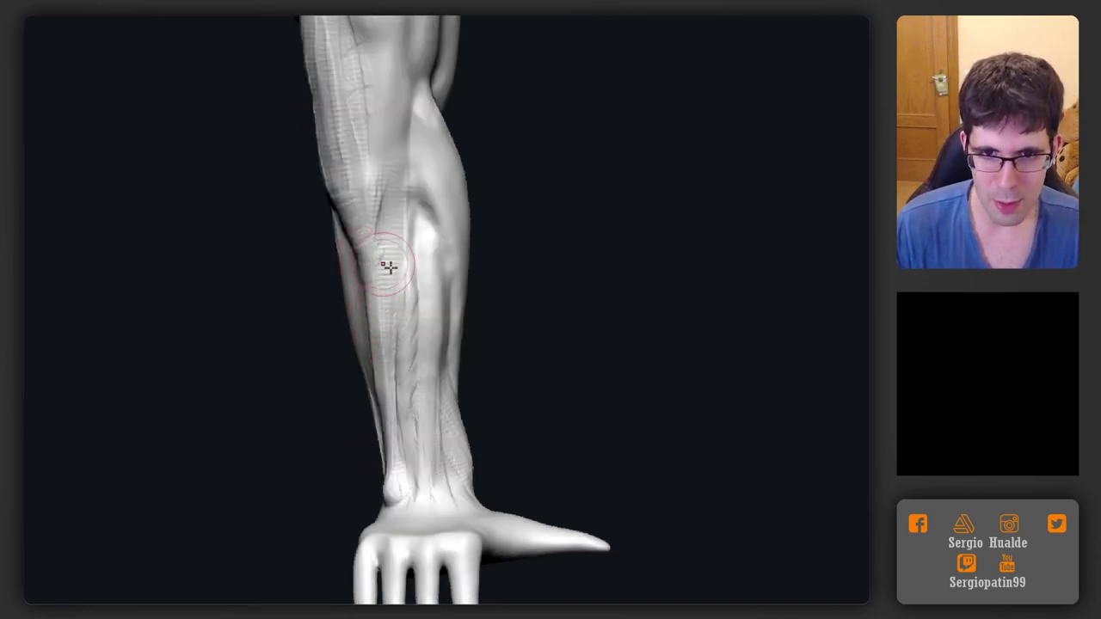
right_drag(389, 267, 341, 252)
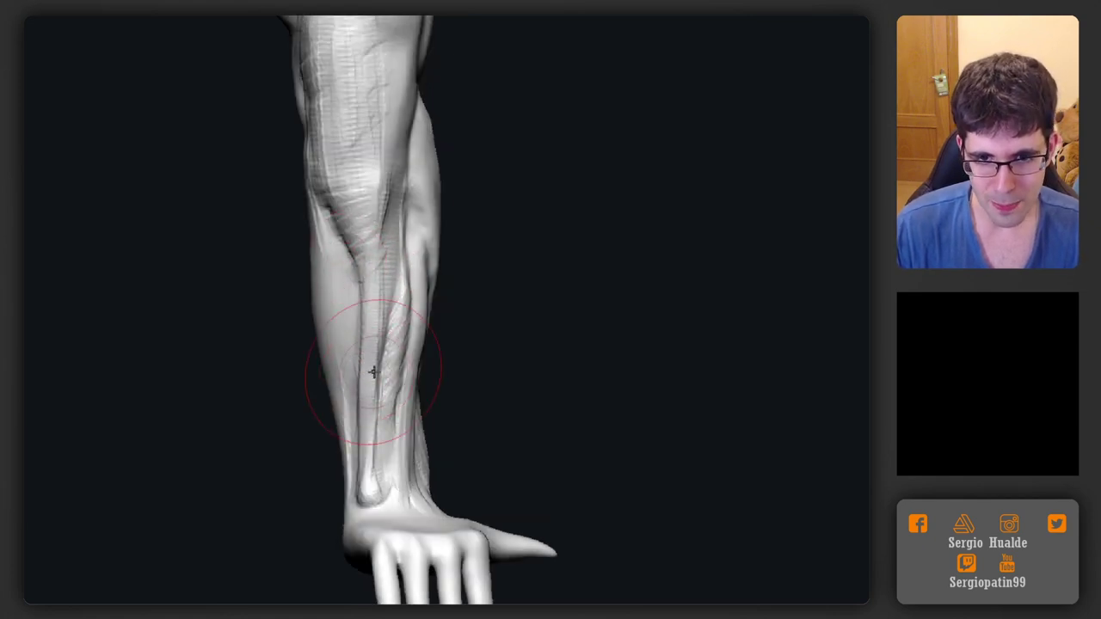
Adjust the brush size and define the strands where the outer forearm muscles converge at the side of the elbow
mouse_move(372, 371)
right_down()
mouse_move(369, 315)
mouse_move(393, 298)
mouse_move(373, 312)
mouse_move(391, 292)
mouse_move(373, 214)
right_up()
key(s)
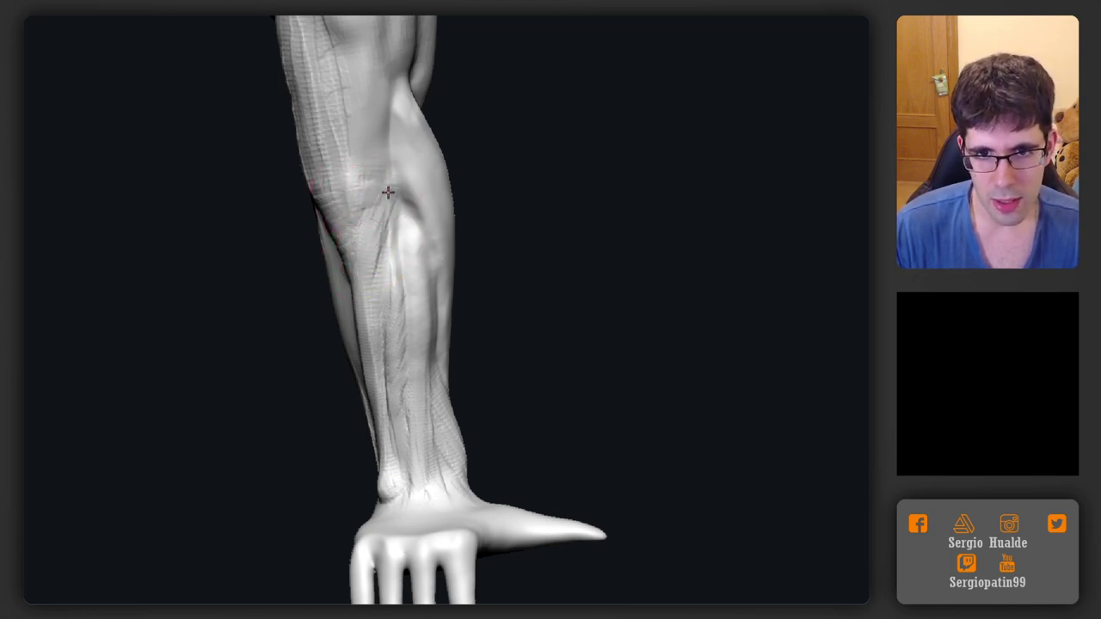
mouse_move(369, 210)
right_down()
mouse_move(398, 321)
mouse_move(389, 202)
mouse_move(383, 247)
right_up()
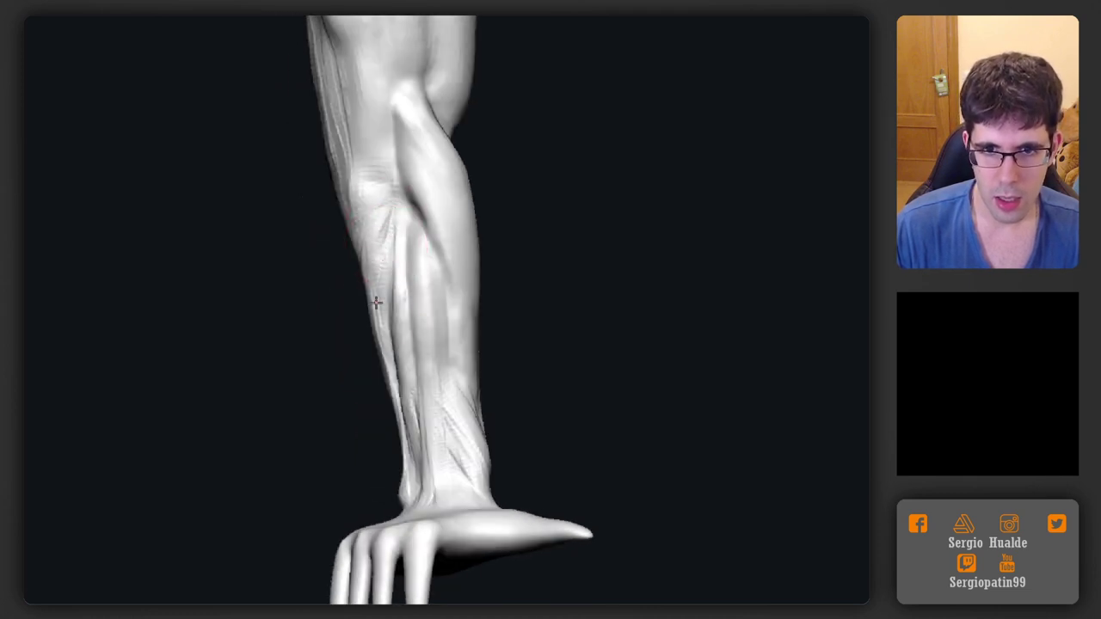
mouse_move(376, 302)
right_down()
mouse_move(400, 278)
mouse_move(369, 288)
mouse_move(393, 295)
mouse_move(411, 268)
right_up()
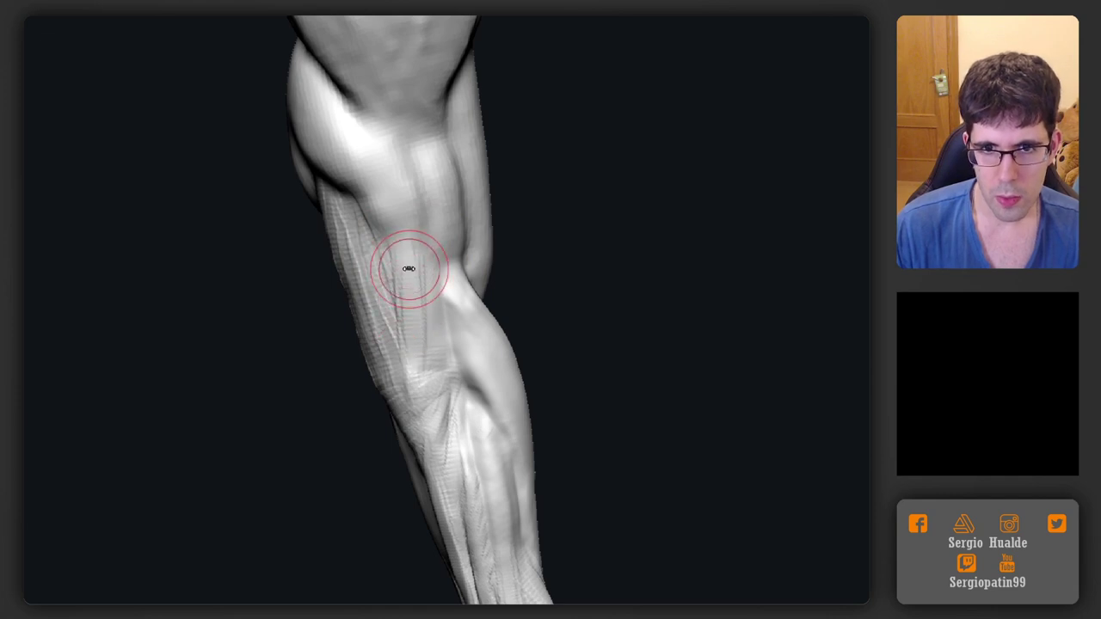
Outline the diagonal muscle behind the shoulder muscle's tip and cover it with curved fibres down to its lower end
mouse_move(390, 183)
right_down()
mouse_move(423, 347)
mouse_move(353, 269)
right_up()
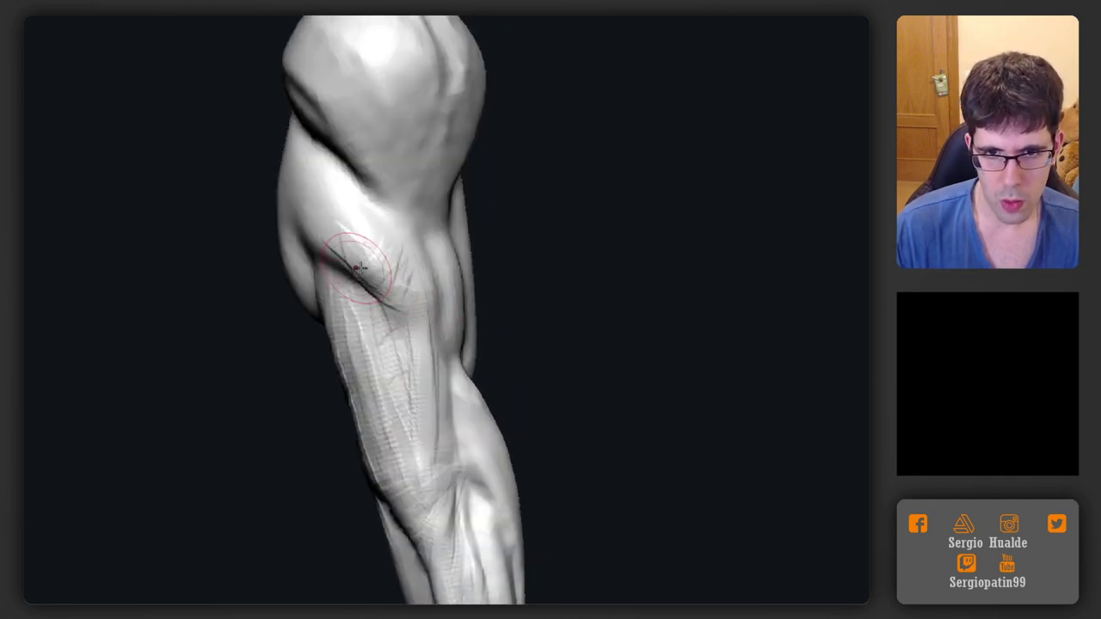
right_drag(360, 269, 326, 246)
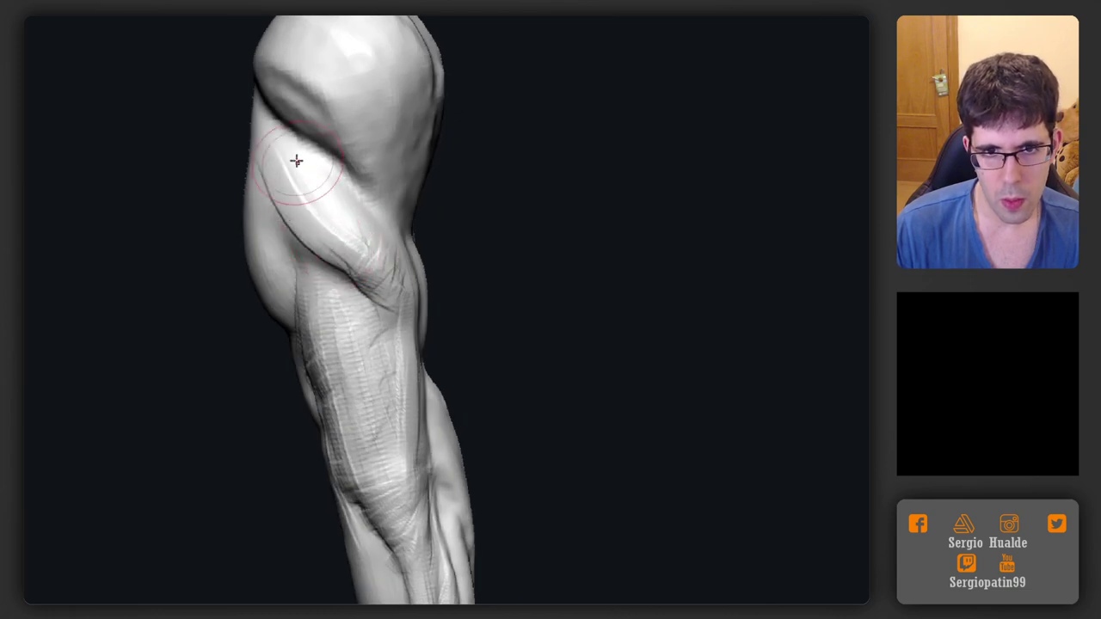
drag(296, 161, 328, 217)
key(space)
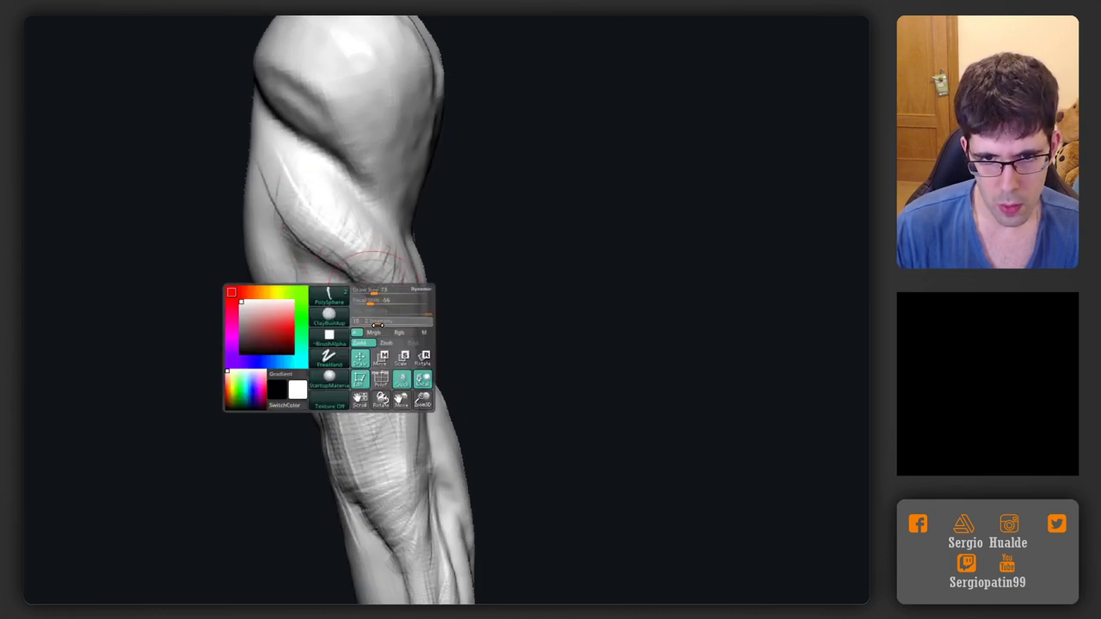
right_drag(358, 263, 301, 225)
right_drag(364, 283, 312, 233)
drag(312, 233, 299, 240)
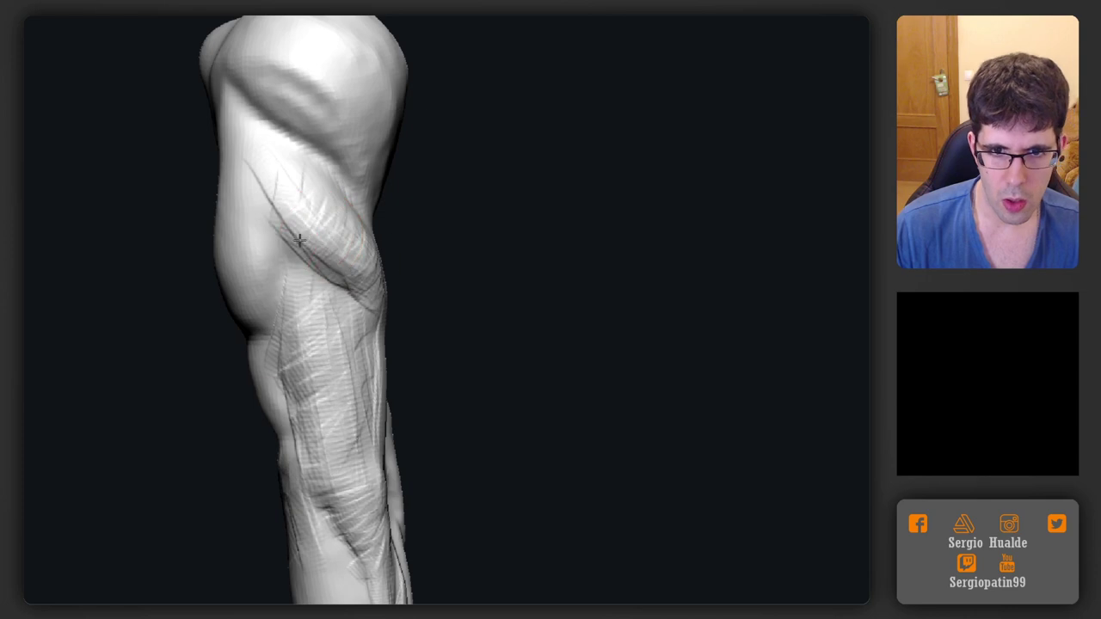
right_drag(406, 287, 341, 281)
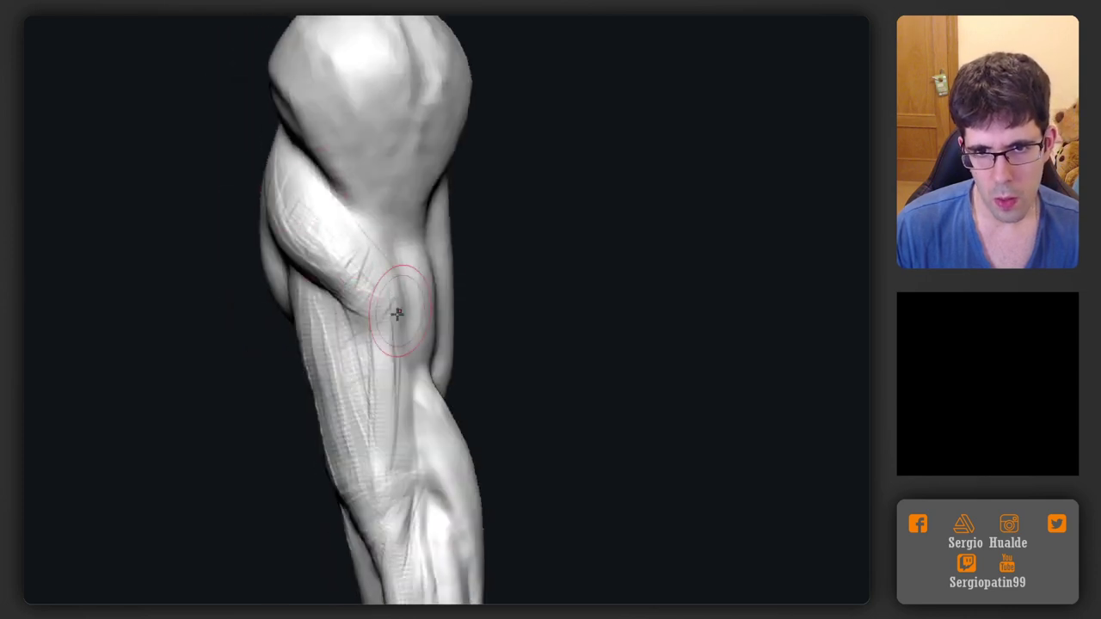
Shape the short muscle between the shoulder muscle's tip and the top of the forearm muscle, adding diagonal fibres
right_drag(395, 285, 393, 275)
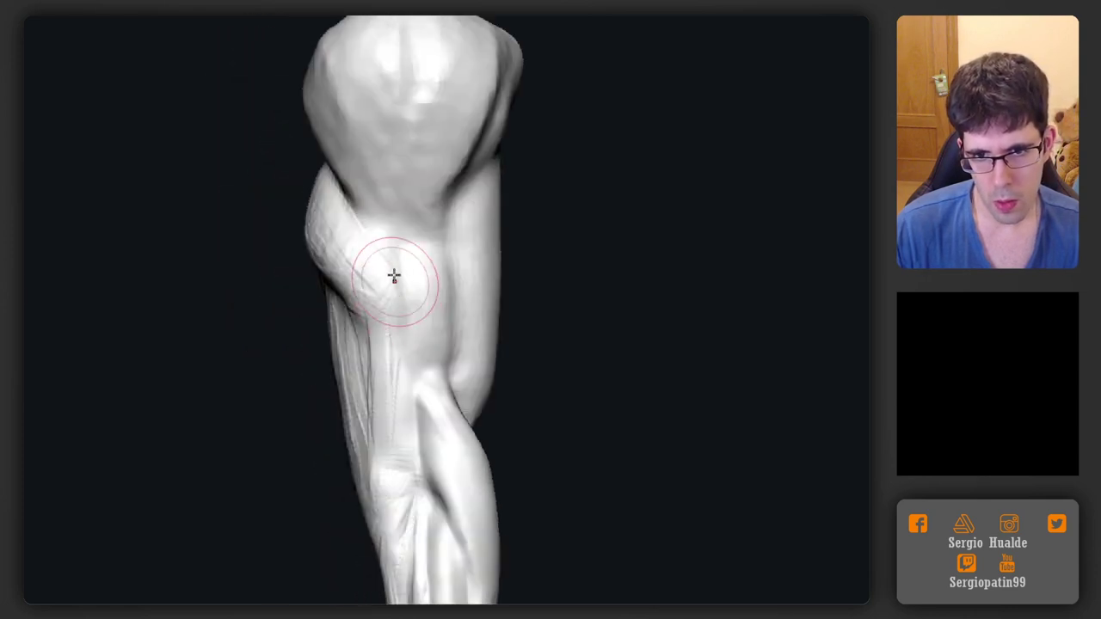
right_drag(388, 439, 417, 320)
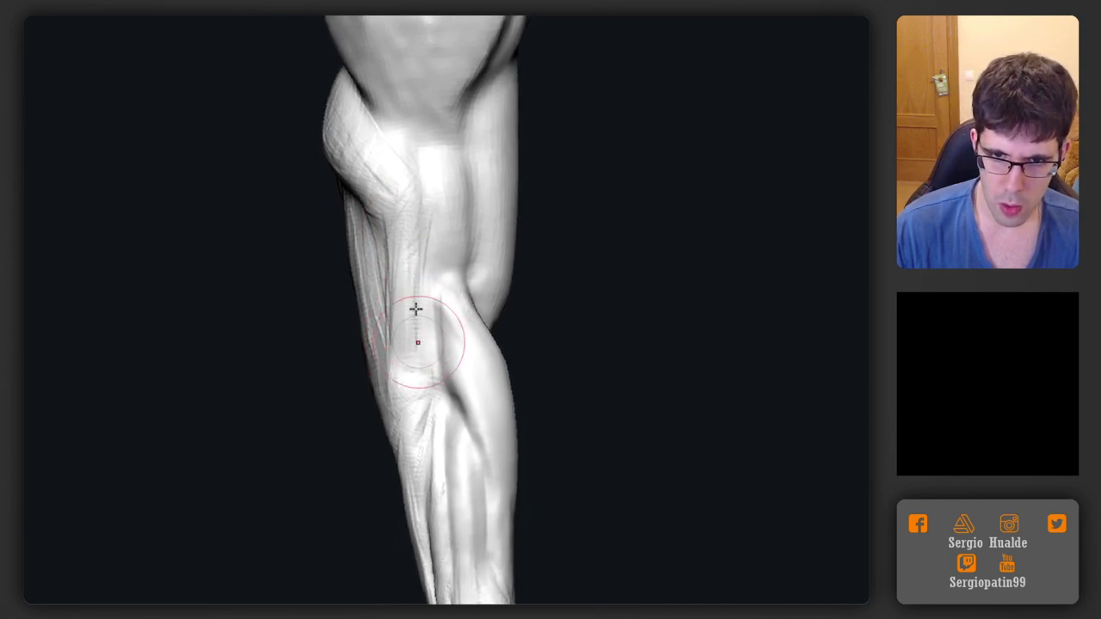
mouse_move(424, 344)
right_down()
mouse_move(459, 376)
mouse_move(428, 420)
mouse_move(525, 309)
mouse_move(450, 336)
mouse_move(448, 197)
right_up()
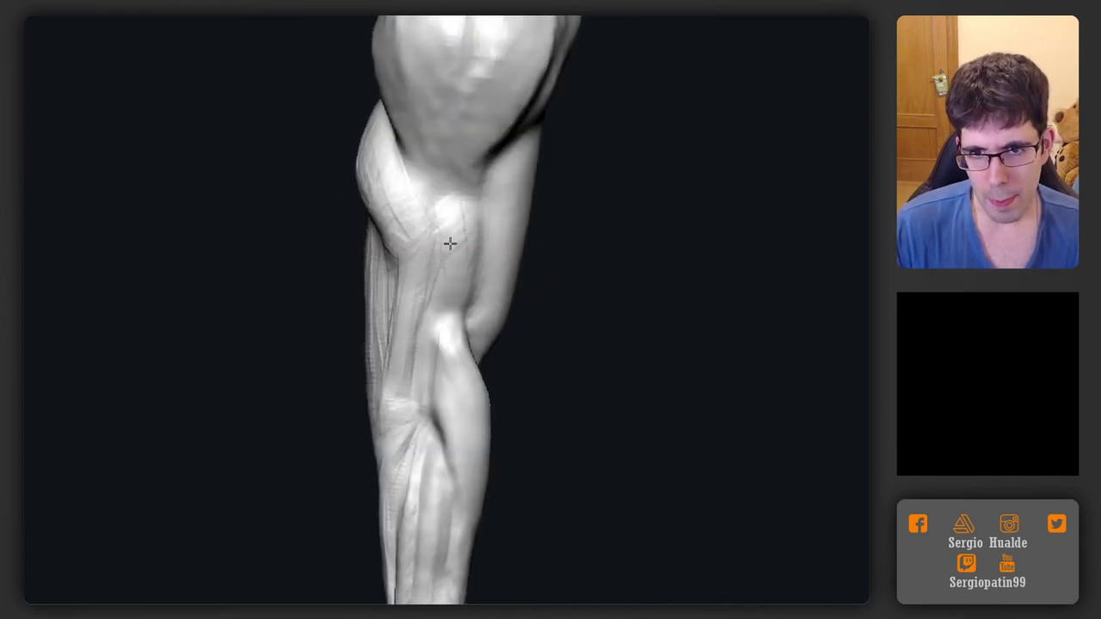
right_drag(441, 302, 460, 278)
mouse_move(459, 278)
mouse_down()
mouse_move(467, 199)
mouse_move(450, 283)
mouse_up()
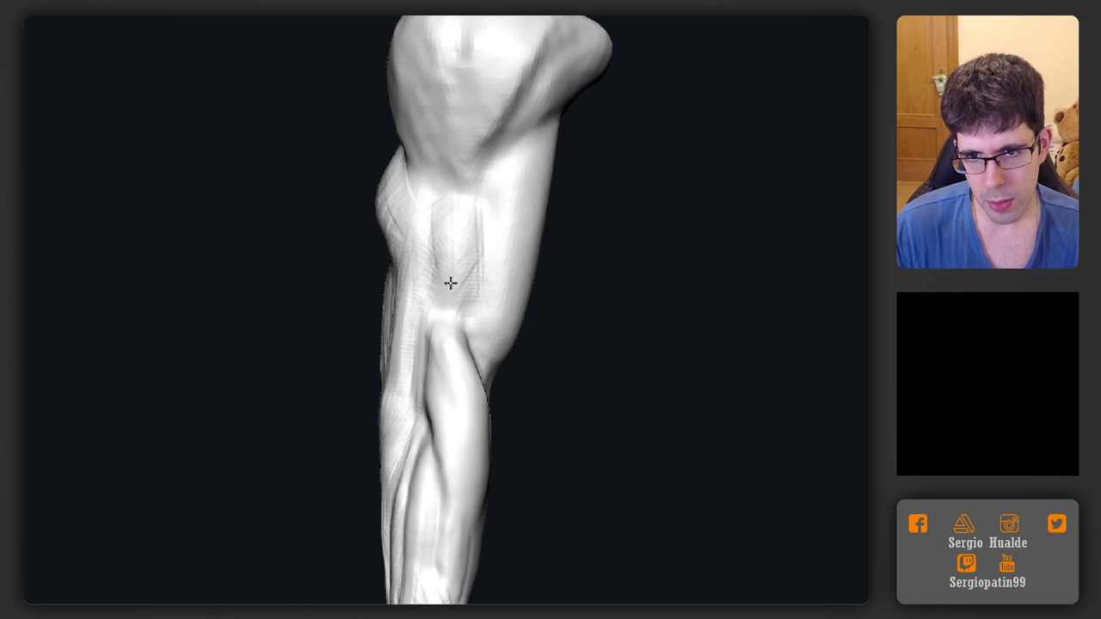
right_drag(464, 228, 418, 205)
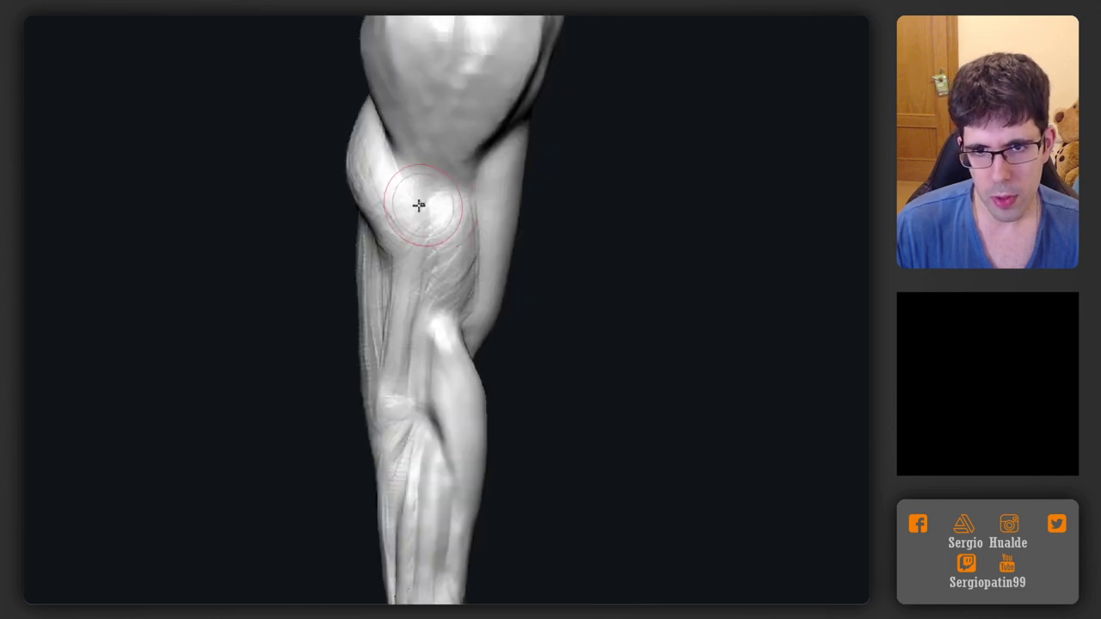
Add finer strands to the diagonal upper-arm muscle and sharpen the grooves between it and the elbow
mouse_move(418, 205)
mouse_down()
mouse_move(383, 172)
mouse_move(392, 210)
mouse_up()
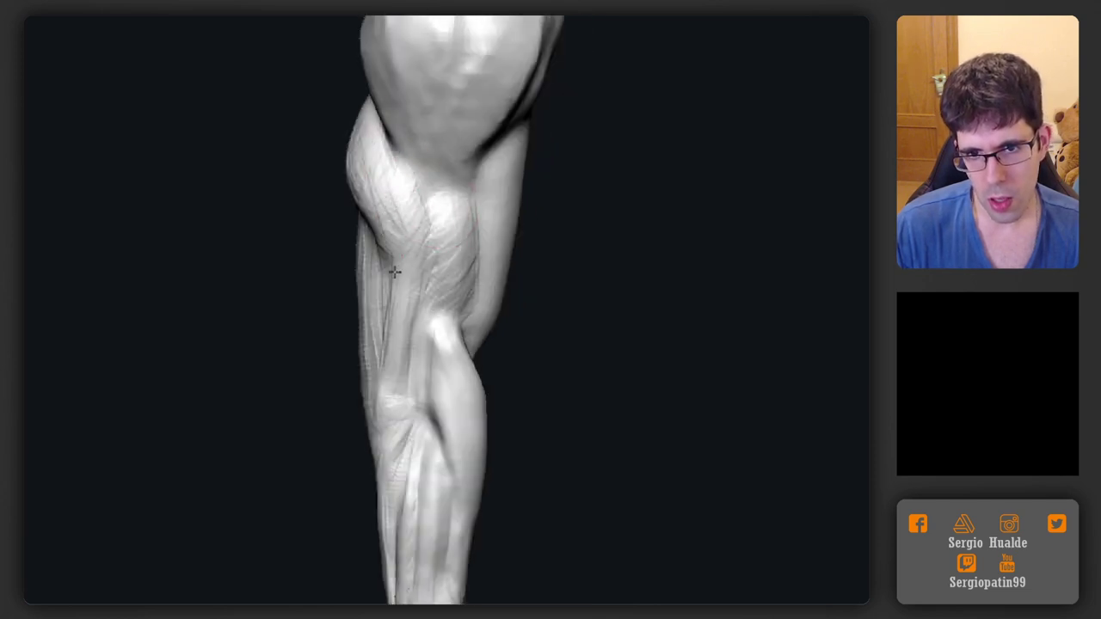
mouse_move(405, 344)
right_down()
mouse_move(413, 229)
mouse_move(406, 321)
mouse_move(446, 267)
right_up()
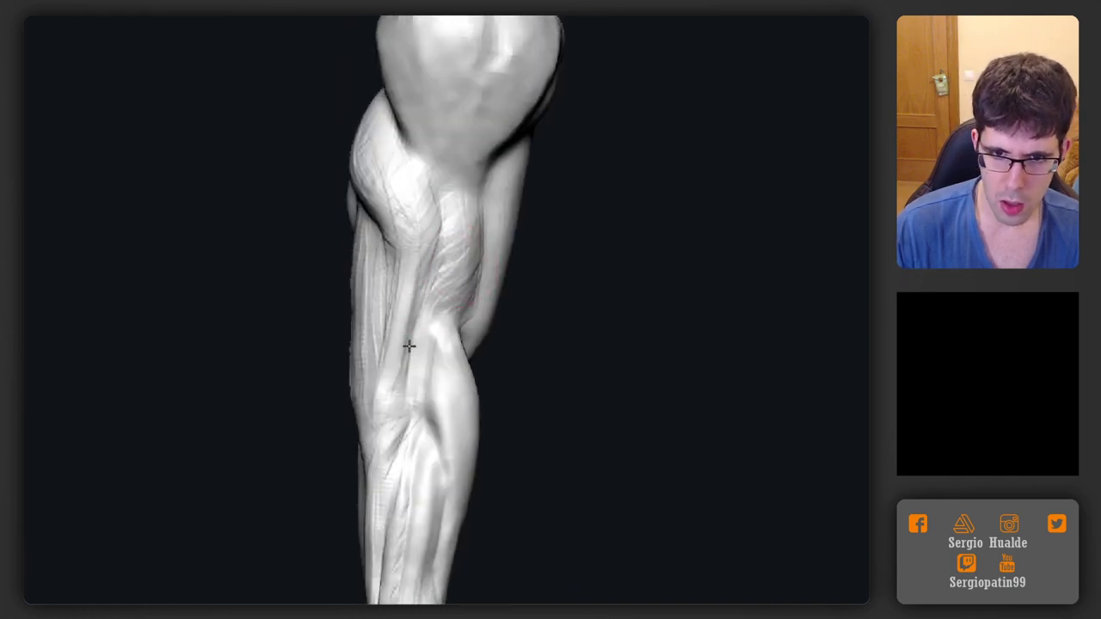
right_drag(430, 365, 396, 297)
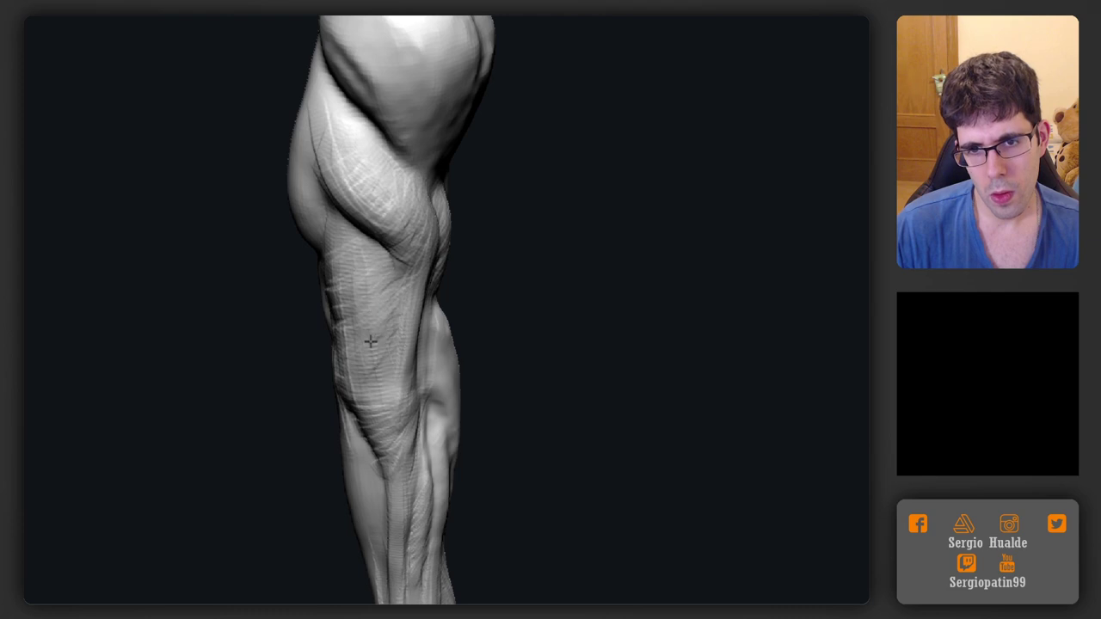
Carve cross fibres into the small muscle bulge above the elbow, below the large rear upper-arm muscle
mouse_move(371, 390)
right_down()
mouse_move(383, 434)
mouse_move(432, 386)
mouse_move(368, 416)
mouse_move(356, 374)
mouse_move(404, 432)
mouse_move(479, 354)
mouse_move(541, 369)
mouse_move(311, 397)
right_up()
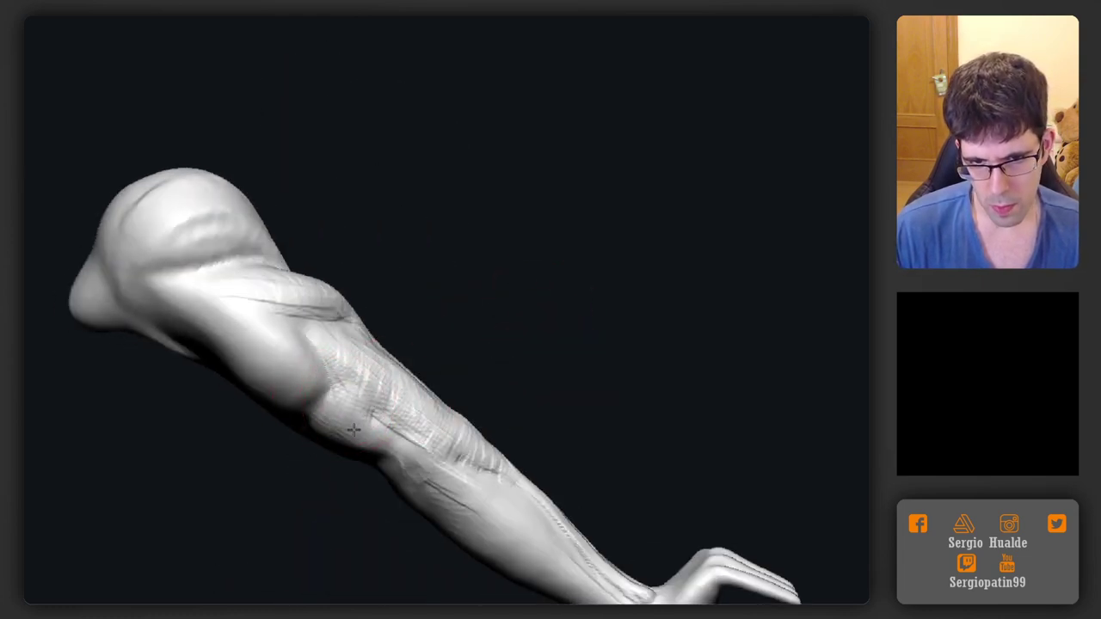
right_drag(381, 407, 373, 434)
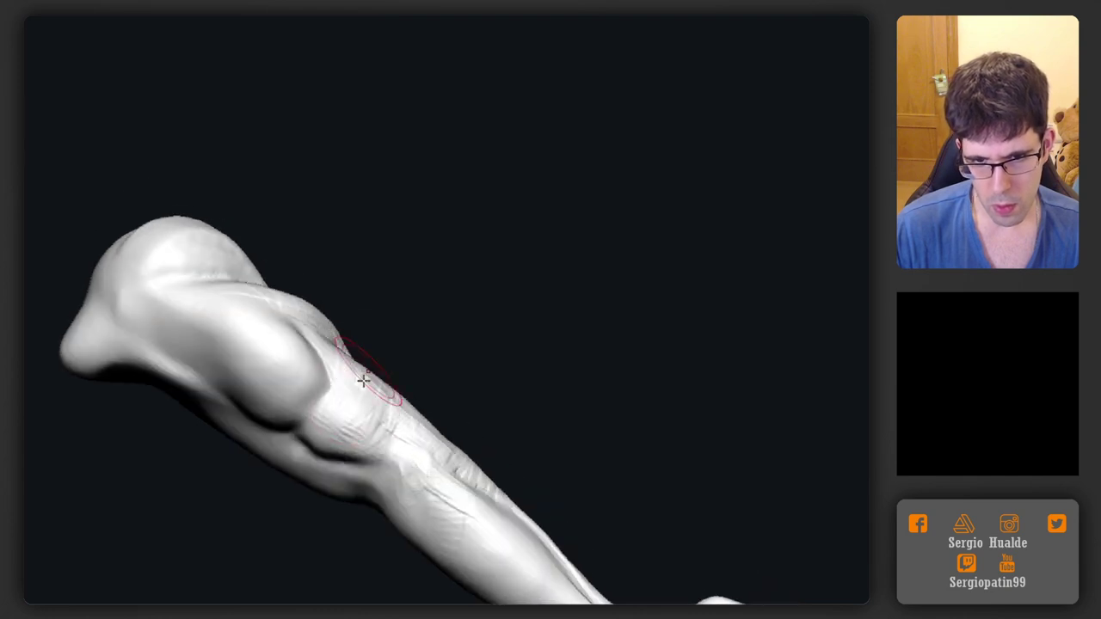
drag(369, 381, 373, 427)
right_drag(371, 418, 369, 445)
drag(369, 444, 298, 444)
drag(355, 413, 304, 449)
Carve long fibres and deepen the grooves in the large rear upper-arm muscle above the small bulge near the elbow
mouse_move(379, 431)
right_down()
mouse_move(333, 447)
mouse_move(462, 418)
mouse_move(422, 270)
mouse_move(313, 352)
mouse_move(367, 375)
mouse_move(302, 358)
right_up()
mouse_move(287, 319)
mouse_down()
mouse_move(298, 383)
mouse_move(309, 290)
mouse_move(306, 351)
mouse_move(329, 267)
mouse_up()
mouse_move(332, 285)
right_down()
mouse_move(334, 339)
mouse_move(313, 378)
right_up()
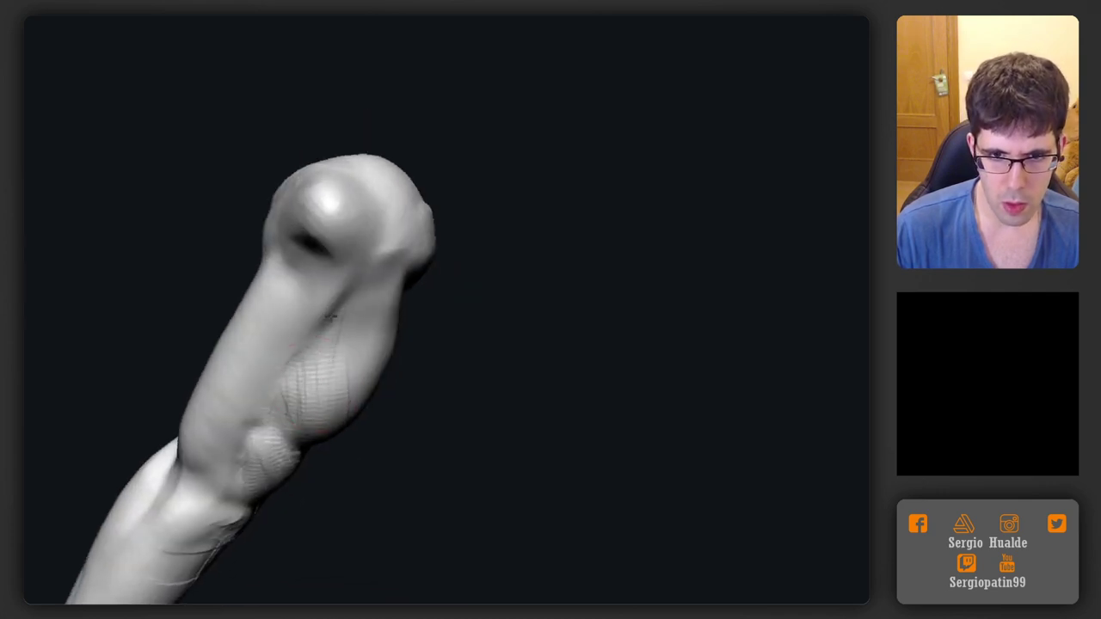
drag(331, 317, 335, 320)
right_drag(333, 356, 327, 361)
mouse_move(326, 362)
mouse_down()
mouse_move(300, 361)
mouse_move(301, 406)
mouse_up()
right_drag(301, 406, 328, 370)
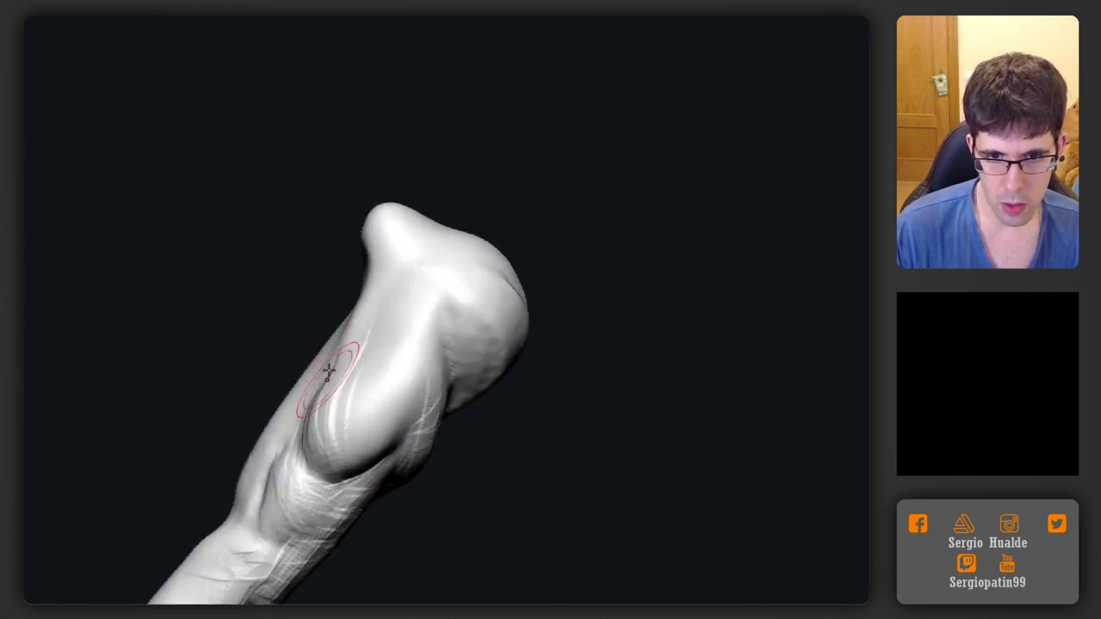
Define lengthwise strands along the outer upper-arm muscle below the shoulder and sharpen its border with the neighbouring muscle
mouse_move(329, 371)
mouse_down()
mouse_move(345, 447)
mouse_move(359, 422)
mouse_move(347, 448)
mouse_up()
right_drag(365, 397, 396, 368)
mouse_move(403, 332)
mouse_down()
mouse_move(374, 367)
mouse_move(386, 401)
mouse_up()
mouse_move(386, 401)
right_down()
mouse_move(419, 344)
mouse_move(372, 367)
mouse_move(399, 371)
mouse_move(442, 339)
mouse_move(425, 255)
mouse_move(393, 312)
mouse_move(357, 326)
mouse_move(373, 359)
right_up()
right_drag(357, 319, 399, 383)
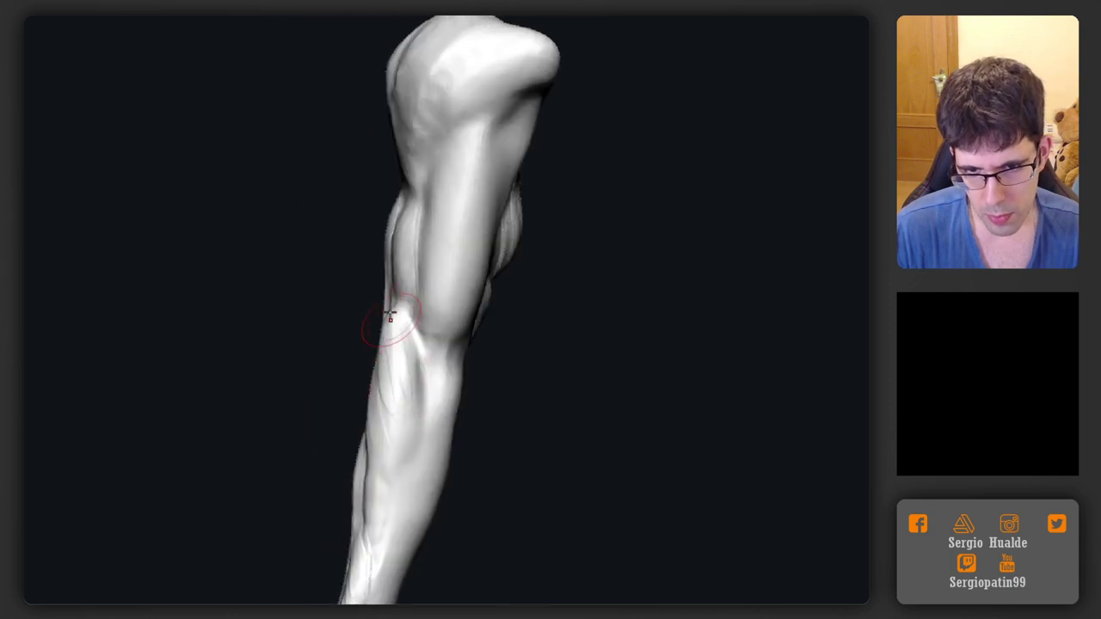
Add long fibres to the upper forearm muscle, from its pointed top beside the elbow crease down the forearm
drag(395, 321, 404, 499)
drag(387, 344, 379, 506)
drag(404, 365, 403, 456)
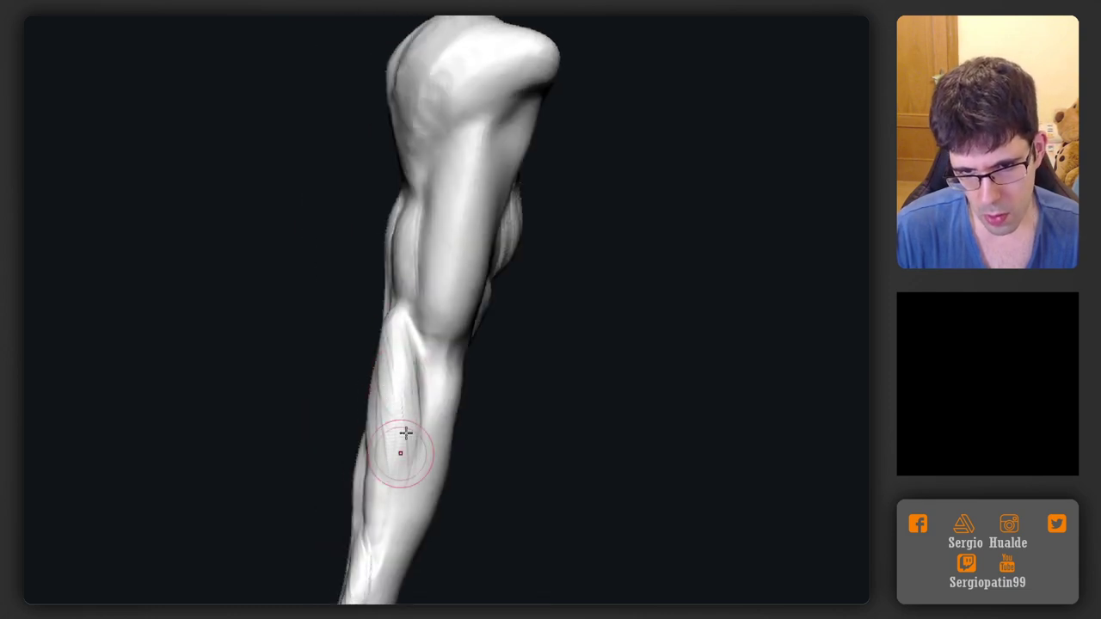
drag(413, 410, 381, 438)
mouse_move(384, 403)
right_down()
mouse_move(431, 452)
mouse_move(439, 389)
mouse_move(422, 408)
mouse_move(417, 344)
right_up()
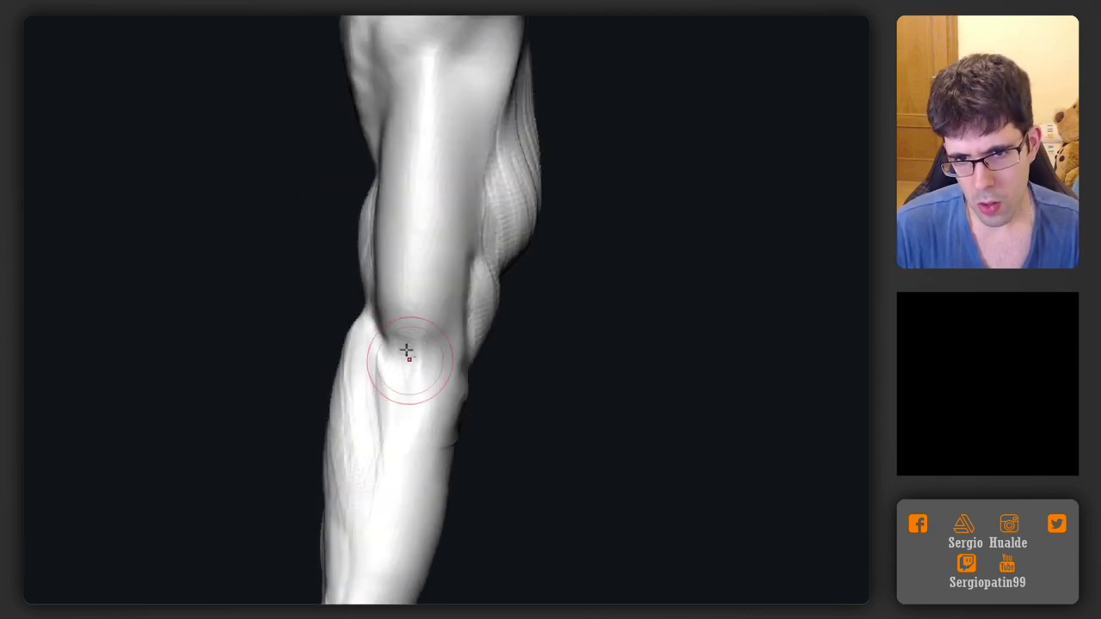
Shape the inner elbow where the front upper-arm muscle ends, defining the small form below the muscle bulge
mouse_move(431, 391)
right_down()
mouse_move(423, 361)
mouse_move(461, 317)
mouse_move(436, 368)
right_up()
drag(437, 369, 455, 364)
right_drag(440, 361, 456, 332)
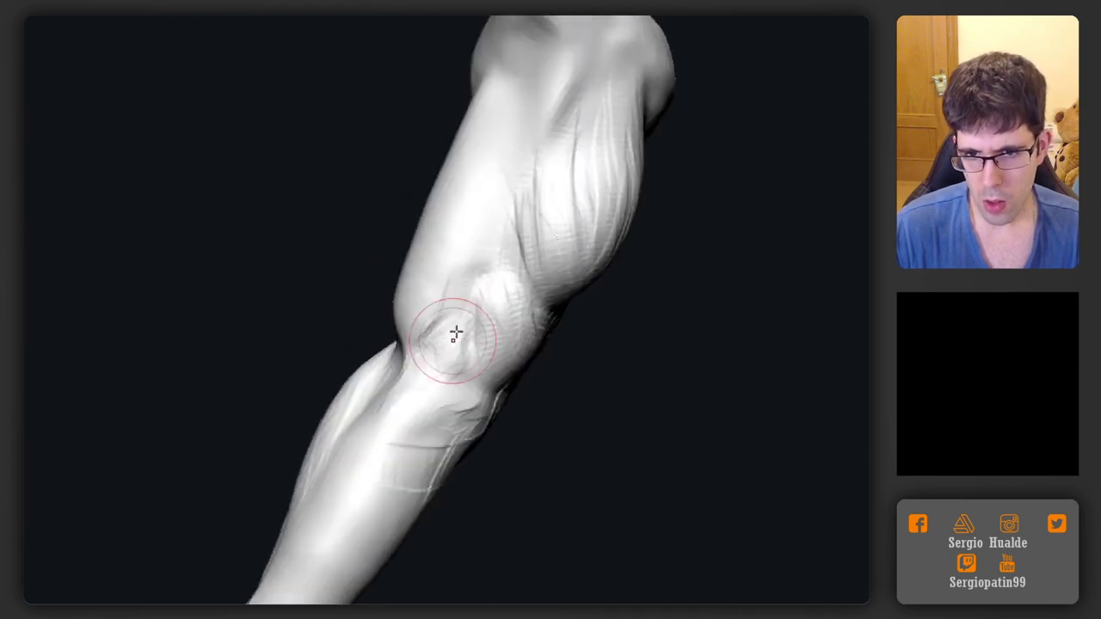
drag(456, 332, 470, 348)
mouse_move(429, 353)
right_down()
mouse_move(455, 472)
mouse_move(501, 373)
mouse_move(469, 327)
mouse_move(492, 348)
mouse_move(541, 256)
mouse_move(516, 442)
mouse_move(519, 405)
mouse_move(466, 433)
mouse_move(499, 255)
mouse_move(486, 368)
right_up()
key(s)
drag(486, 368, 499, 371)
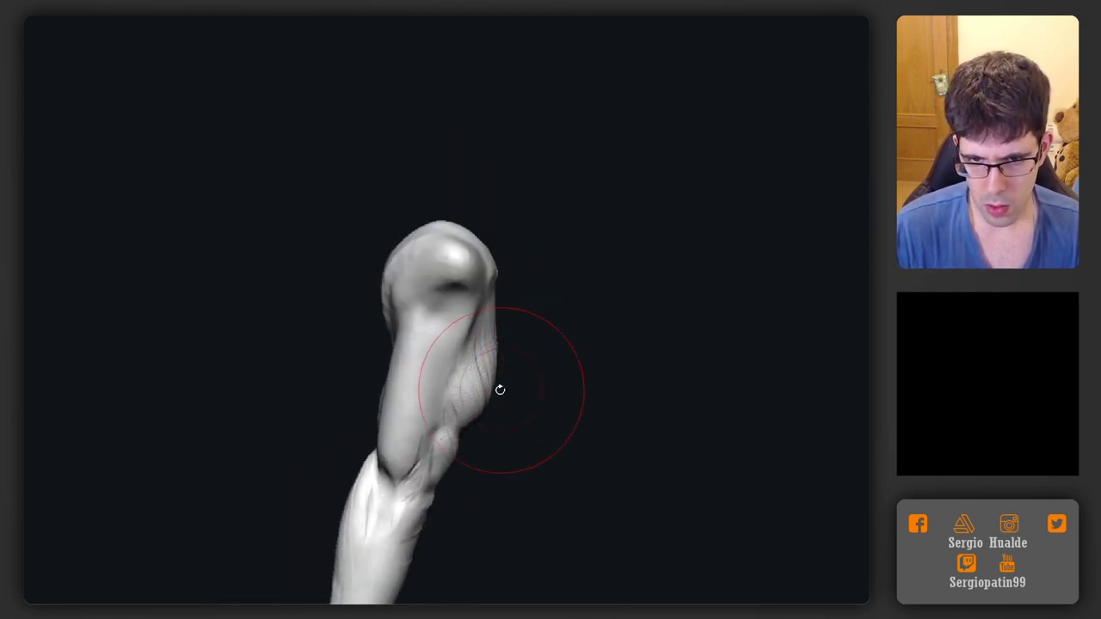
Carve broad grooves over the rounded shoulder muscle, dividing it into separate bundles that converge towards its lower tip
right_drag(499, 396, 493, 384)
drag(492, 383, 494, 347)
mouse_move(534, 349)
right_down()
mouse_move(503, 348)
mouse_move(599, 369)
mouse_move(551, 371)
mouse_move(492, 307)
right_up()
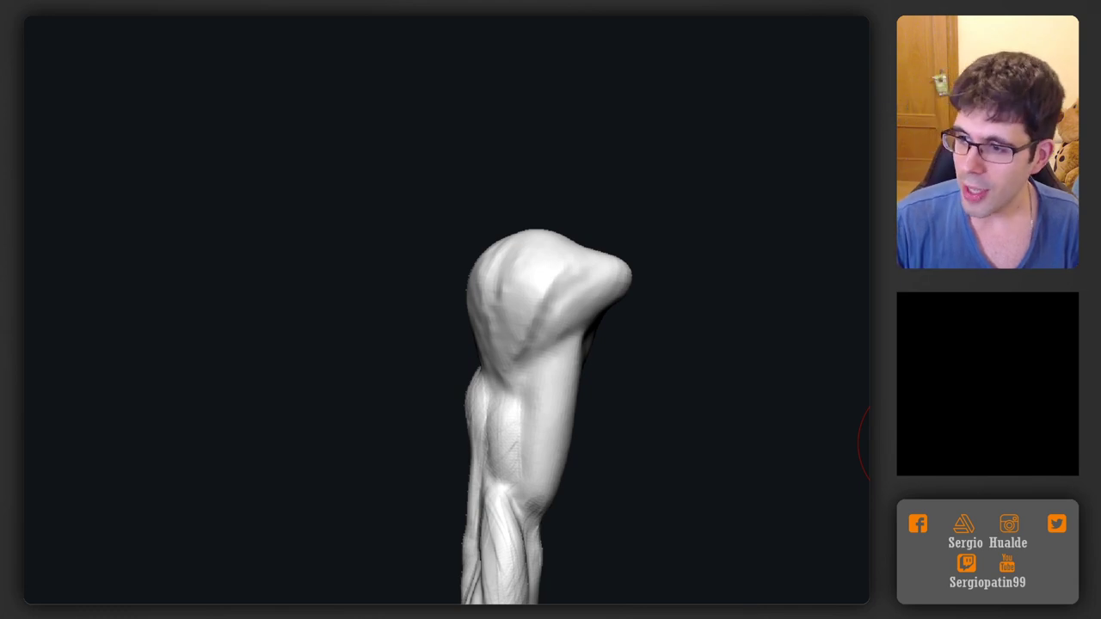
mouse_move(643, 347)
mouse_down()
mouse_move(654, 399)
mouse_move(583, 344)
mouse_move(482, 301)
mouse_move(518, 322)
mouse_up()
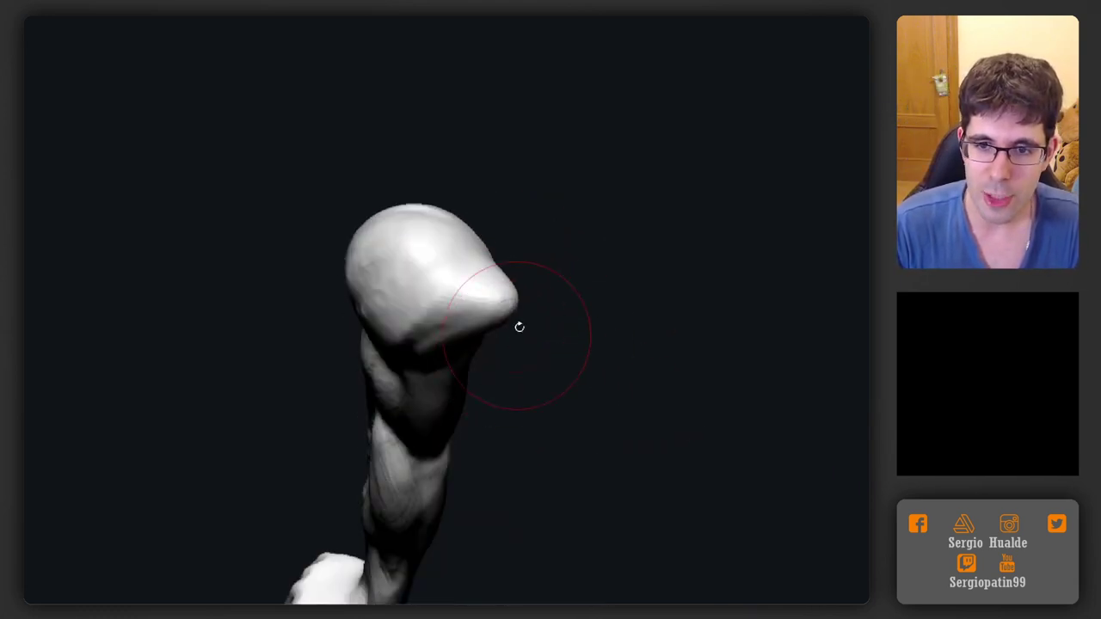
mouse_move(507, 285)
mouse_down()
mouse_move(536, 287)
mouse_move(563, 310)
mouse_up()
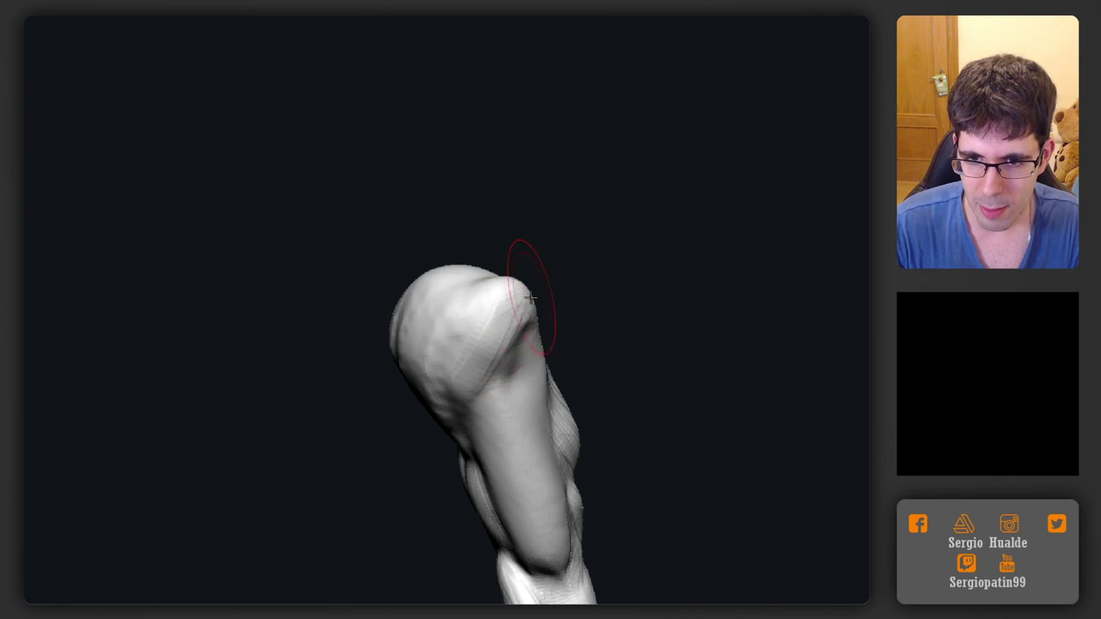
Sculpt lengthwise strands and a groove below the shoulder's protruding end, between the front and rear upper-arm muscles
right_drag(534, 297, 516, 337)
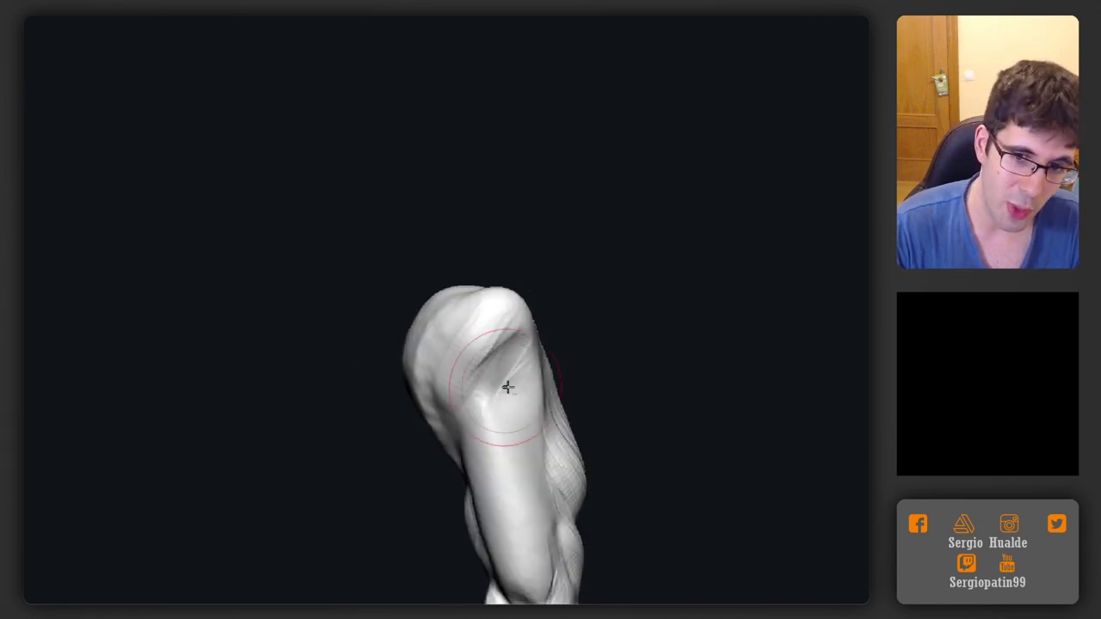
drag(507, 383, 532, 342)
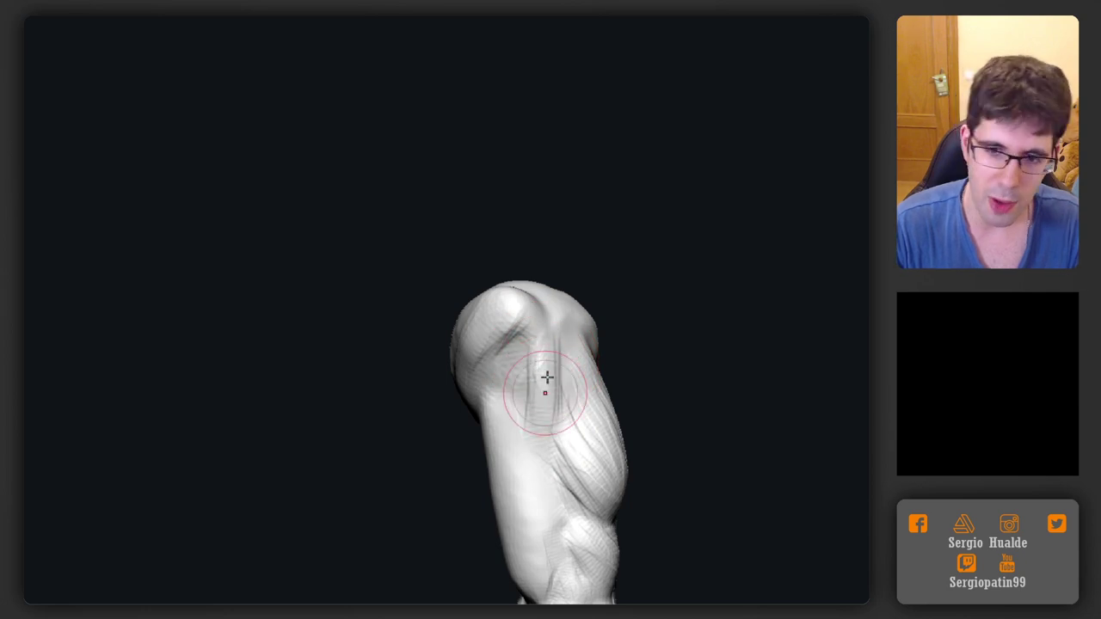
drag(541, 375, 568, 407)
Cover the long front upper-arm muscle with angled fibres from below the shoulder down to its rounded lower end
mouse_move(545, 412)
right_down()
mouse_move(545, 430)
mouse_move(530, 425)
right_up()
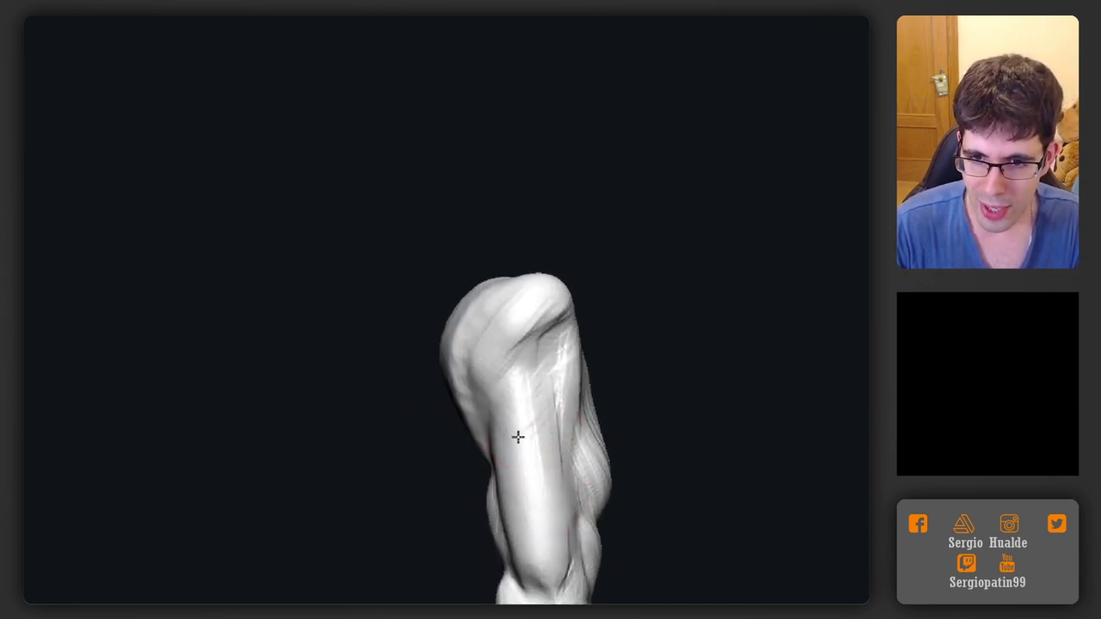
drag(518, 437, 532, 393)
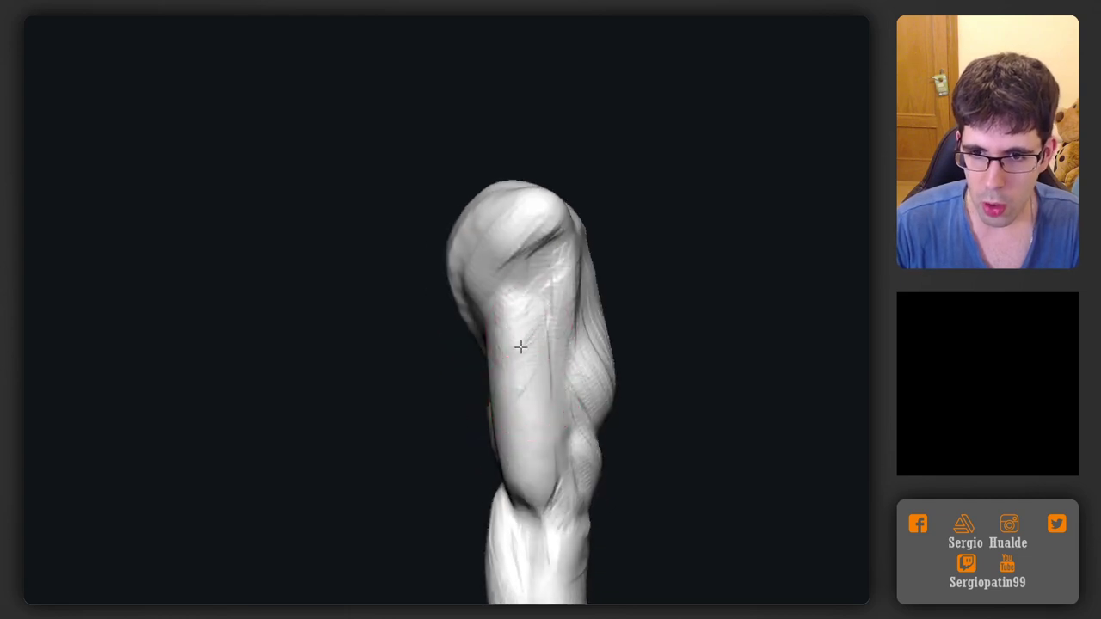
drag(525, 456, 528, 405)
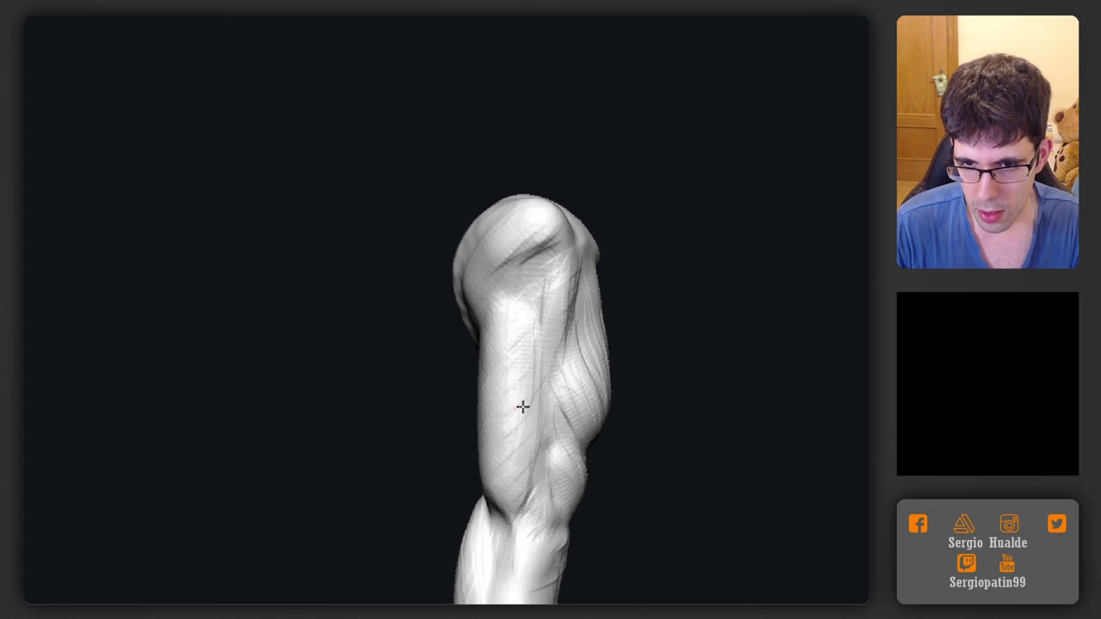
Refine the biceps surface and carve muscle-fibre grooves along the front and lower part of the deltoid with an adjusted brush size
drag(531, 466, 535, 447)
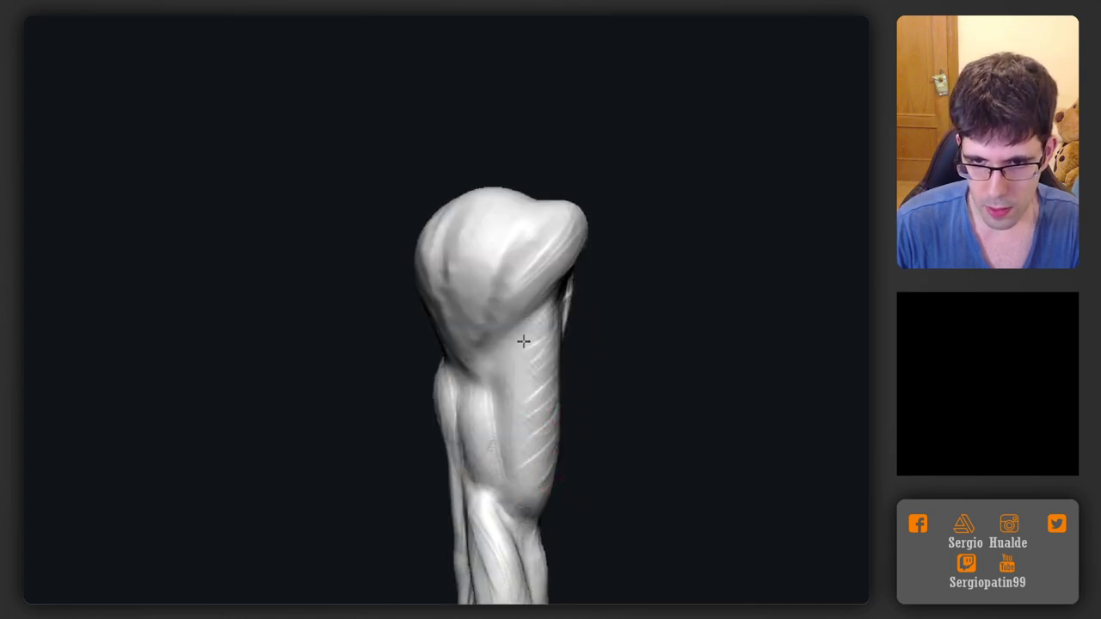
mouse_move(532, 364)
right_down()
mouse_move(540, 344)
mouse_move(508, 325)
mouse_move(478, 393)
right_up()
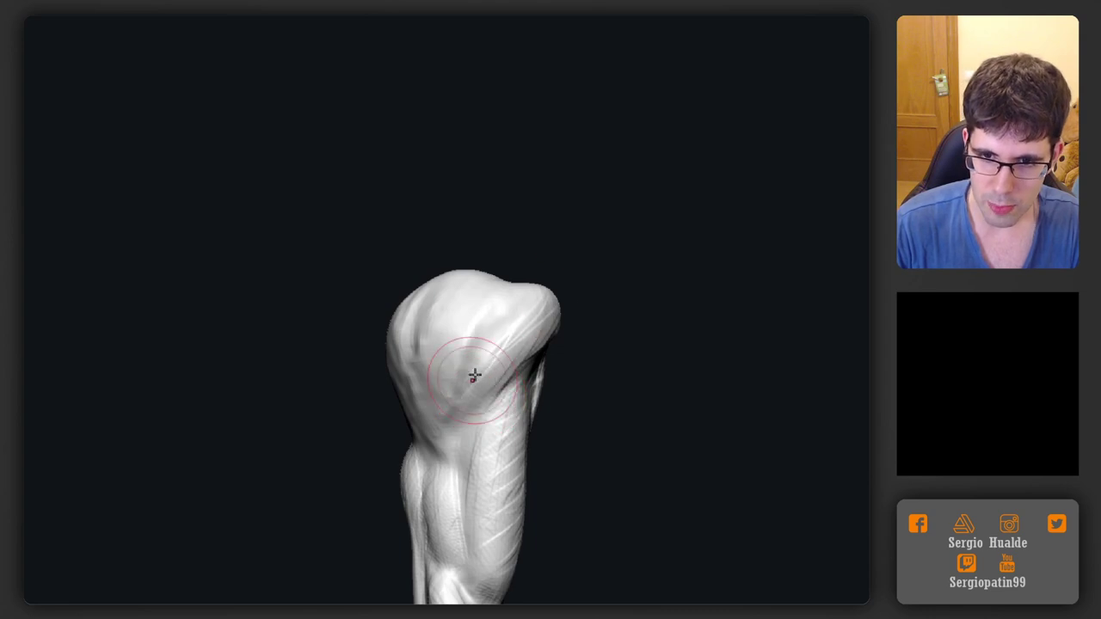
mouse_move(529, 370)
mouse_down()
mouse_move(485, 369)
mouse_move(529, 346)
mouse_move(467, 386)
mouse_move(469, 361)
mouse_move(524, 350)
mouse_move(508, 315)
mouse_move(517, 362)
mouse_up()
key(s)
key(s)
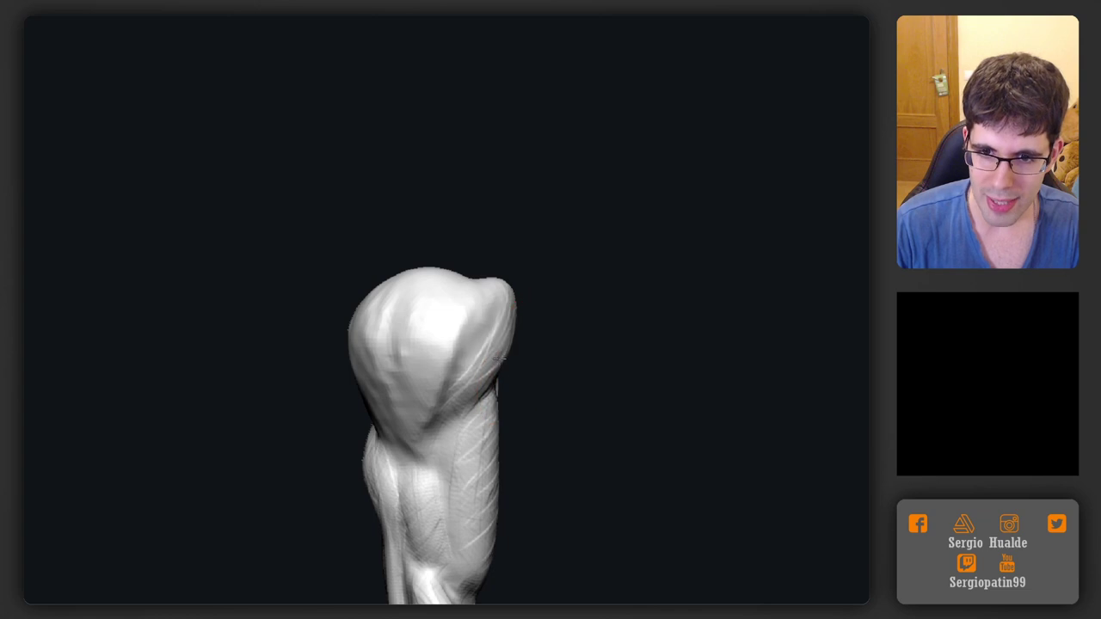
mouse_move(524, 341)
mouse_down()
mouse_move(484, 312)
mouse_move(507, 339)
mouse_move(551, 311)
mouse_move(570, 295)
mouse_move(560, 275)
mouse_move(582, 240)
mouse_up()
mouse_move(645, 227)
mouse_down()
mouse_move(667, 267)
mouse_move(668, 246)
mouse_up()
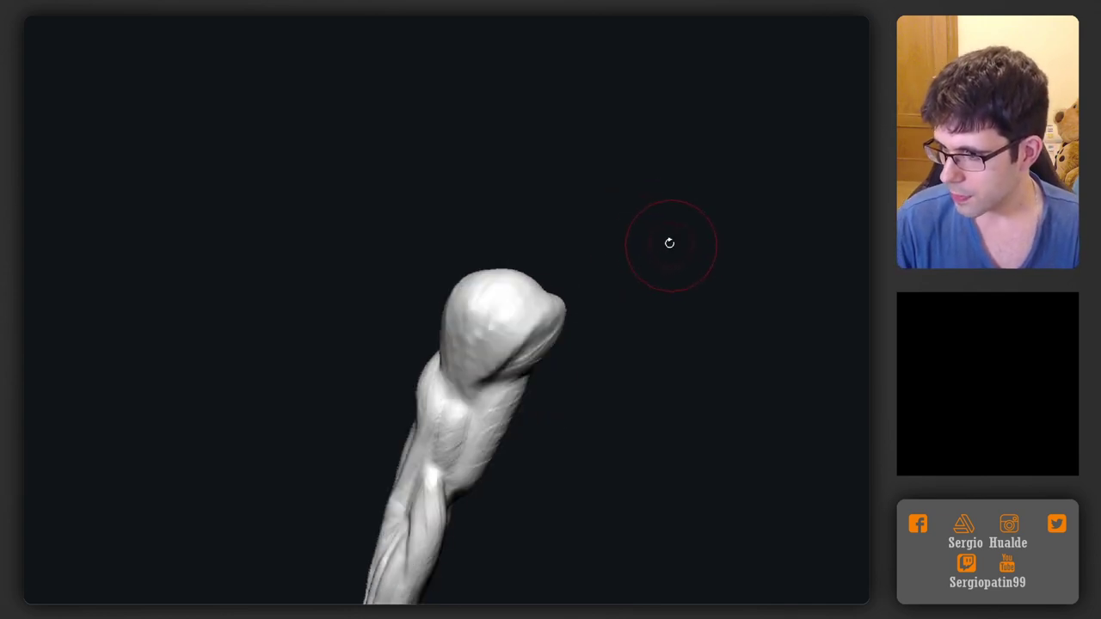
drag(622, 218, 624, 243)
alt+right_drag(543, 304, 520, 278)
drag(519, 277, 538, 243)
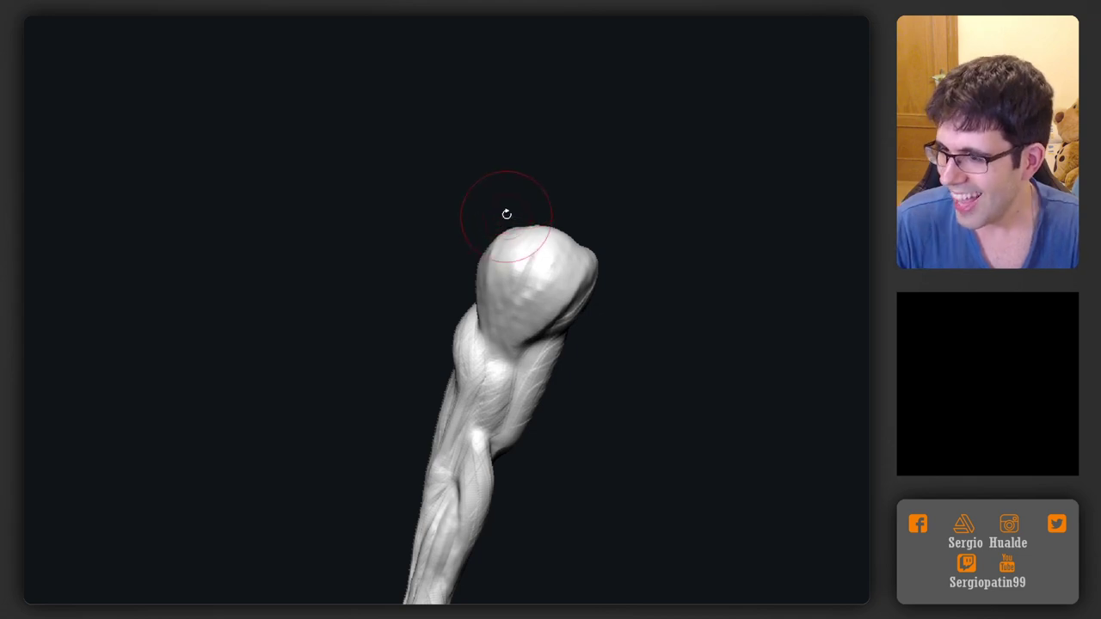
drag(504, 215, 563, 291)
Carve a diagonal groove along the rear border of the deltoid, undoing and redoing the first stroke
mouse_move(564, 291)
right_down()
mouse_move(469, 241)
mouse_move(442, 294)
right_up()
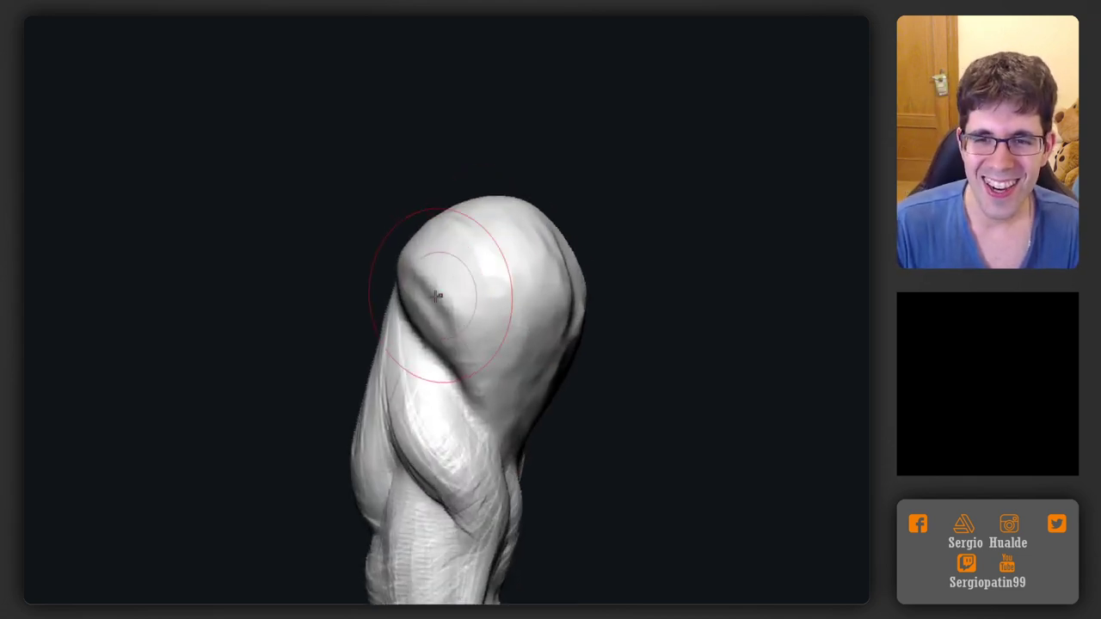
drag(437, 280, 397, 265)
key(ctrl+z)
right_drag(443, 299, 425, 312)
mouse_move(407, 298)
mouse_down()
mouse_move(449, 363)
mouse_move(467, 370)
mouse_up()
mouse_move(379, 291)
right_down()
mouse_move(397, 283)
mouse_move(427, 317)
mouse_move(471, 323)
right_up()
drag(381, 282, 465, 348)
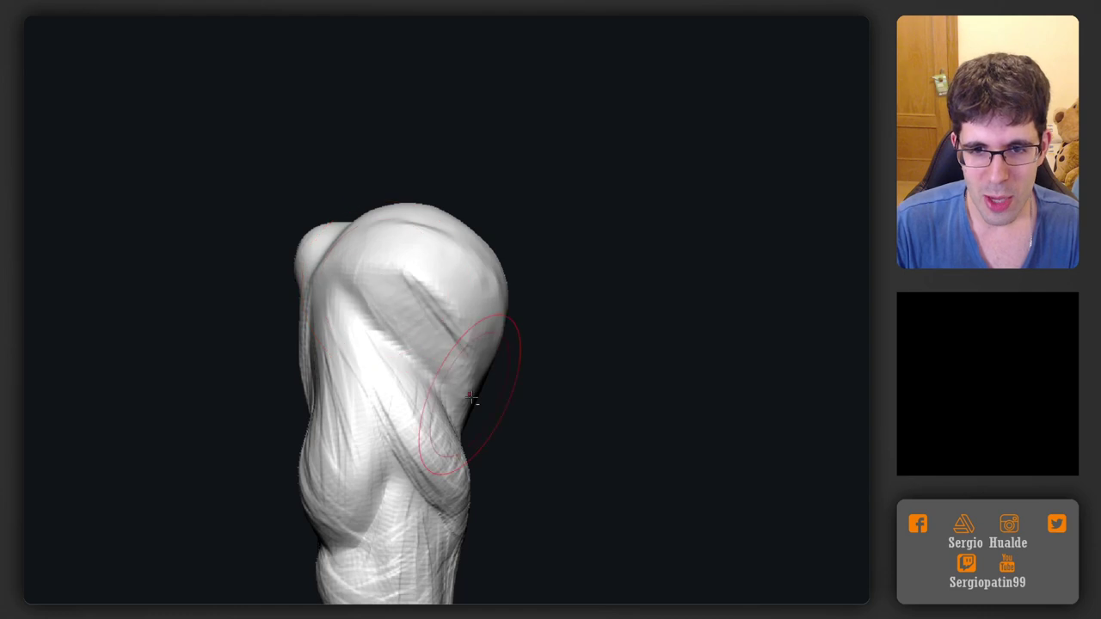
Sculpt long fibre grooves over the outer side of the deltoid, running down toward its lower tip
right_drag(496, 376, 439, 296)
drag(438, 297, 503, 365)
right_drag(472, 349, 508, 396)
drag(448, 288, 499, 393)
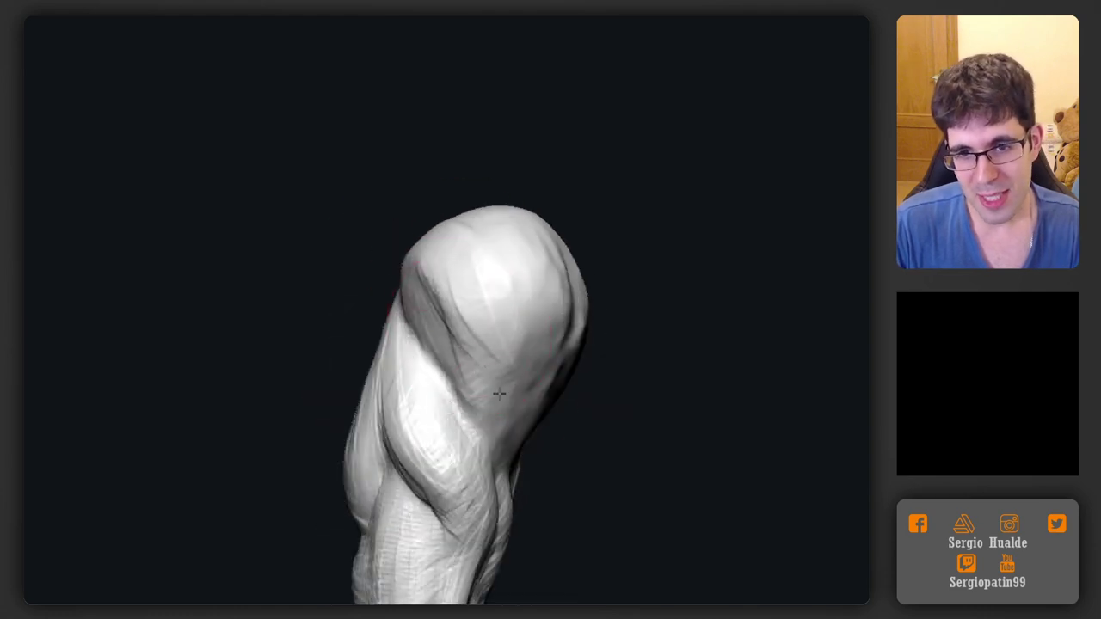
drag(473, 258, 510, 403)
mouse_move(511, 403)
right_down()
mouse_move(465, 262)
mouse_move(514, 387)
mouse_move(575, 369)
mouse_move(548, 434)
mouse_move(575, 428)
mouse_move(597, 447)
mouse_move(528, 442)
mouse_move(553, 418)
mouse_move(568, 424)
mouse_move(548, 430)
right_up()
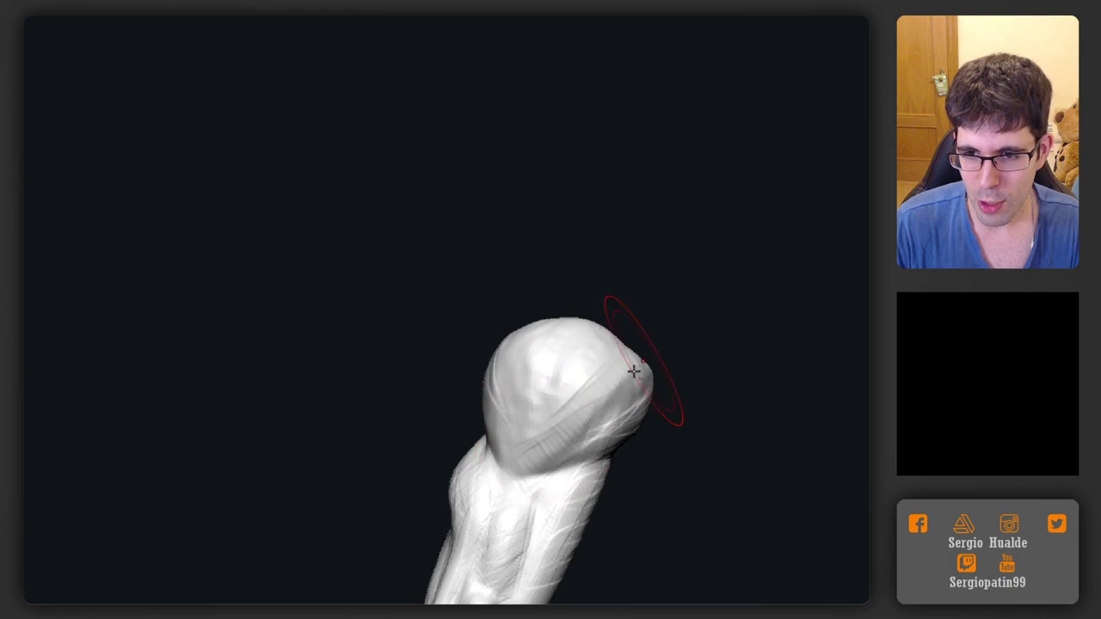
Define the rear head of the deltoid with a resized brush, deepening its separation from the middle head
right_drag(637, 369, 541, 381)
right_drag(511, 470, 491, 362)
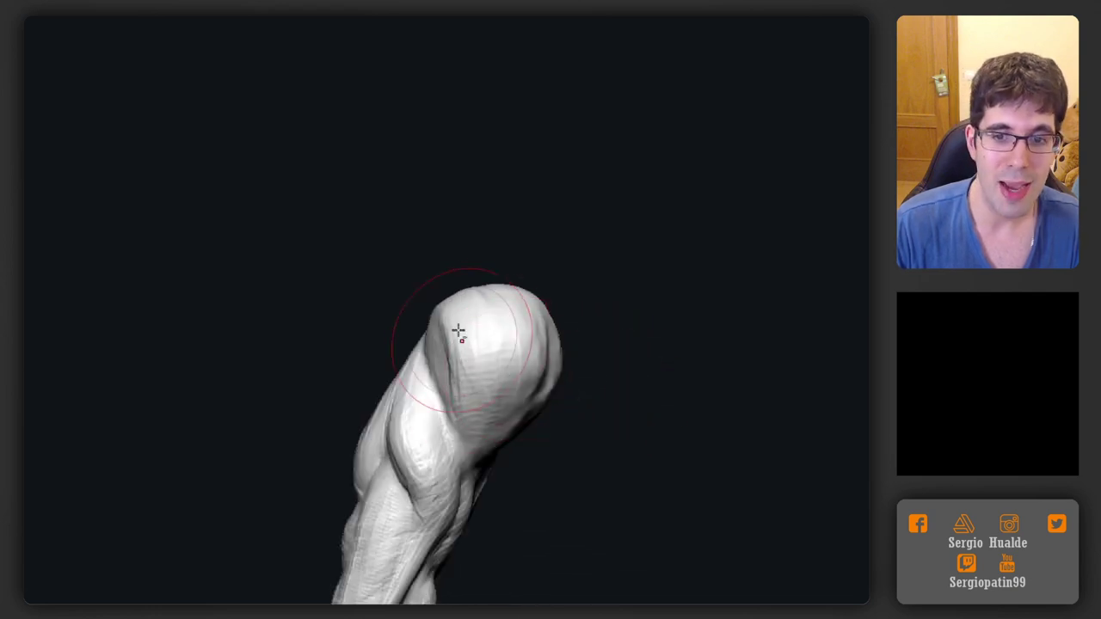
mouse_move(450, 315)
right_down()
mouse_move(483, 358)
mouse_move(466, 362)
right_up()
key(s)
drag(466, 364, 461, 364)
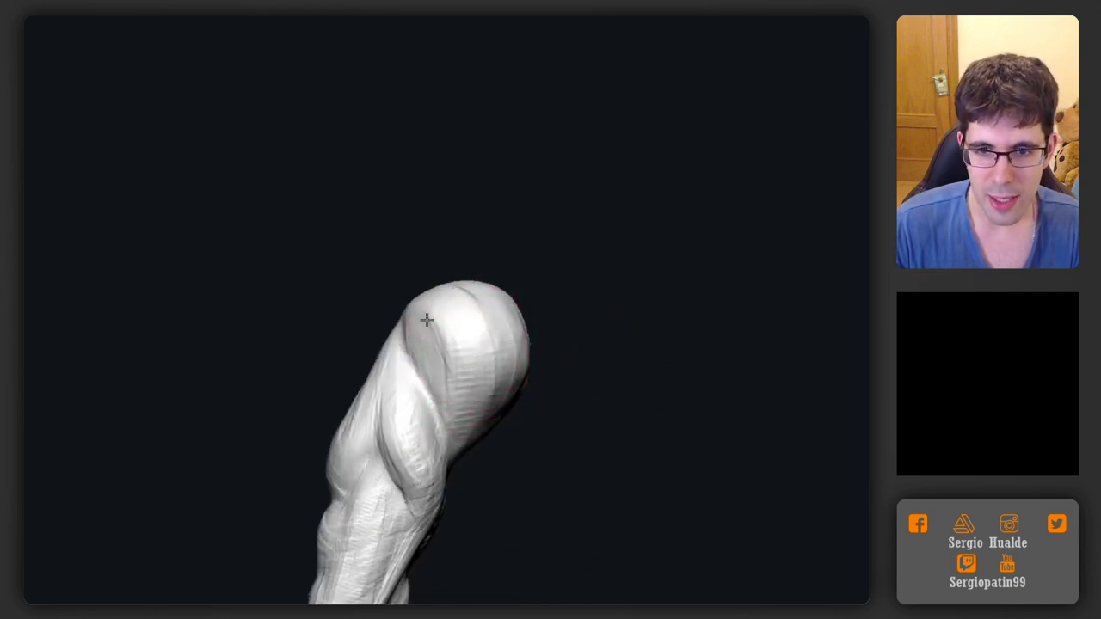
mouse_move(425, 319)
mouse_down()
mouse_move(440, 417)
mouse_move(440, 387)
mouse_up()
mouse_move(445, 347)
mouse_down()
mouse_move(418, 312)
mouse_move(457, 354)
mouse_move(454, 406)
mouse_up()
Carve lengthwise fibre strips between the middle and front heads of the deltoid
right_drag(454, 405, 479, 319)
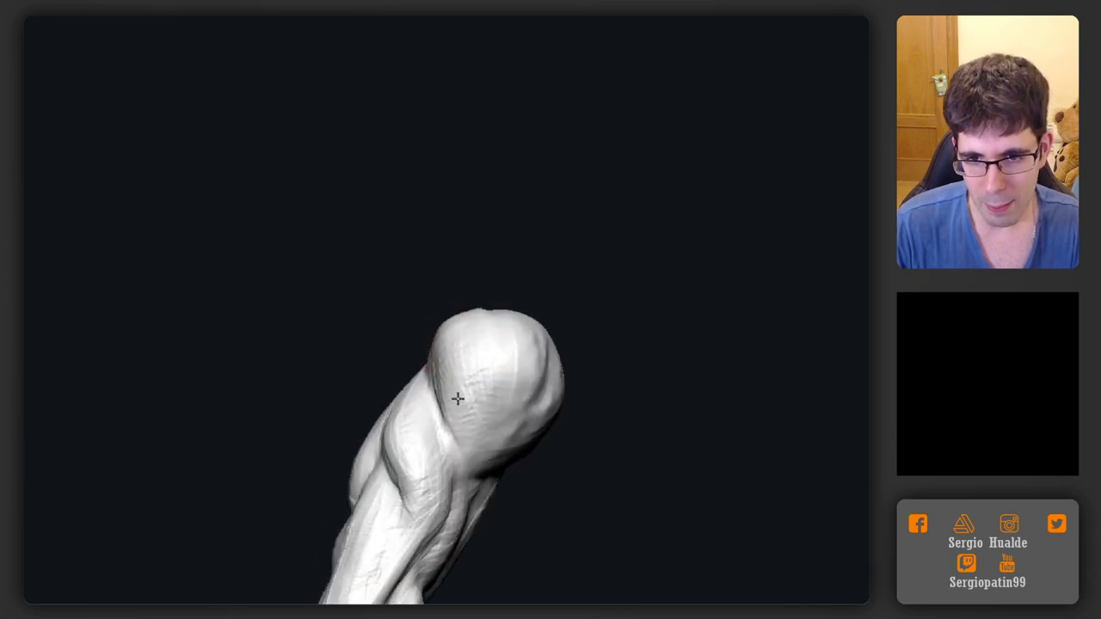
mouse_move(457, 398)
right_down()
mouse_move(479, 403)
mouse_move(471, 436)
mouse_move(499, 430)
mouse_move(510, 394)
right_up()
mouse_move(521, 363)
mouse_down()
mouse_move(538, 344)
mouse_move(494, 374)
mouse_move(511, 389)
mouse_up()
mouse_move(511, 390)
right_down()
mouse_move(491, 442)
mouse_move(487, 378)
right_up()
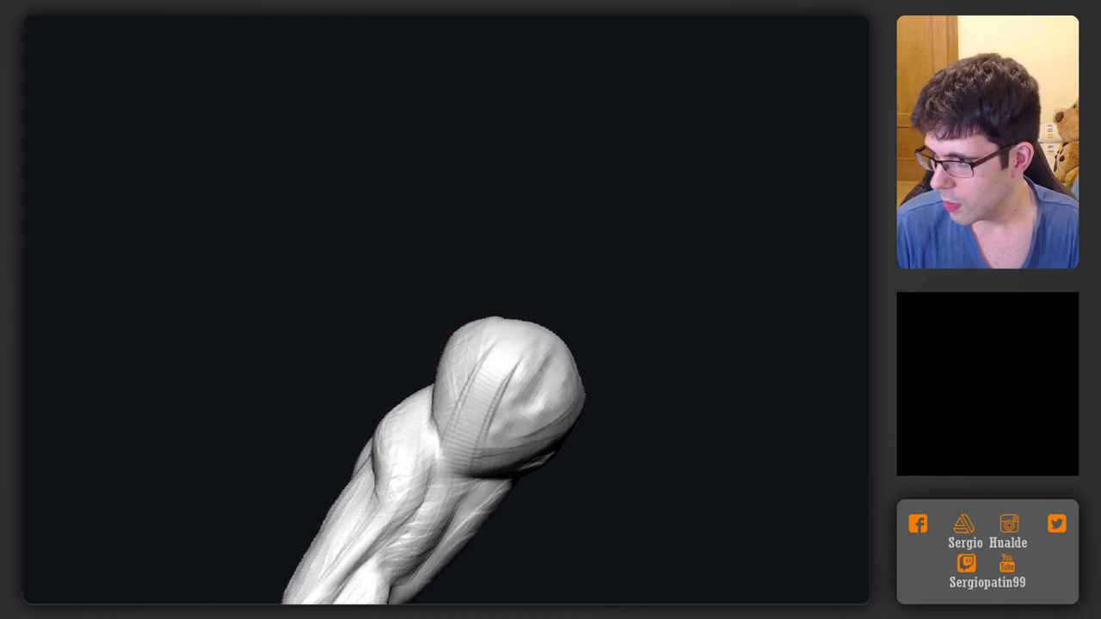
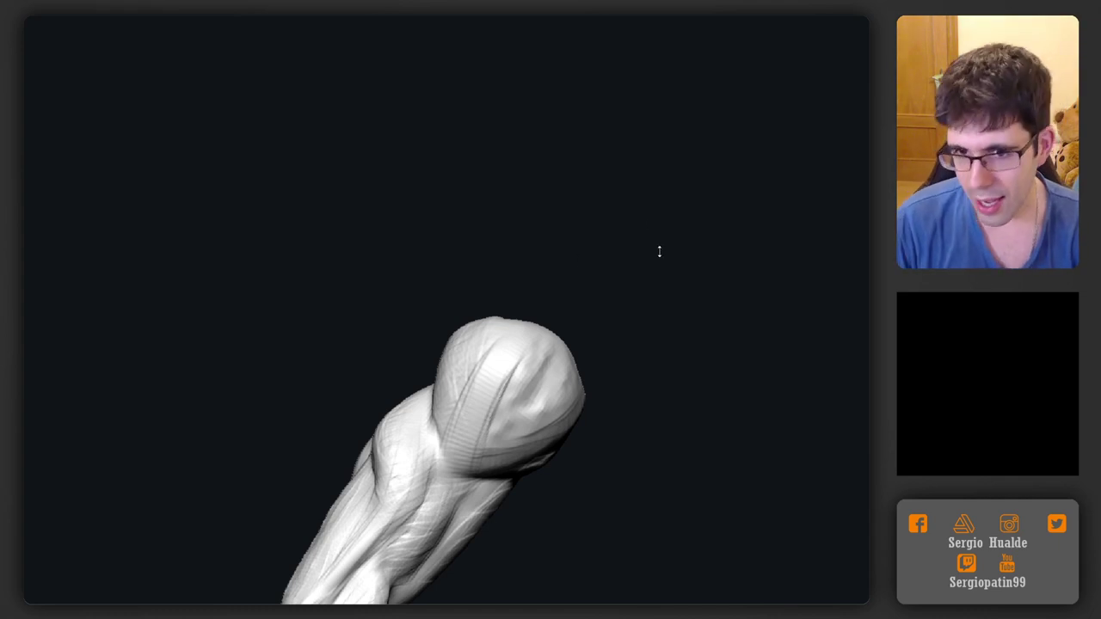
Build up the rear deltoid with strokes following its fibres down to where it meets the triceps
right_drag(660, 251, 615, 283)
mouse_move(527, 370)
alt+right_down()
mouse_move(503, 277)
mouse_move(548, 313)
mouse_move(531, 283)
mouse_move(525, 318)
mouse_move(453, 327)
alt+right_up()
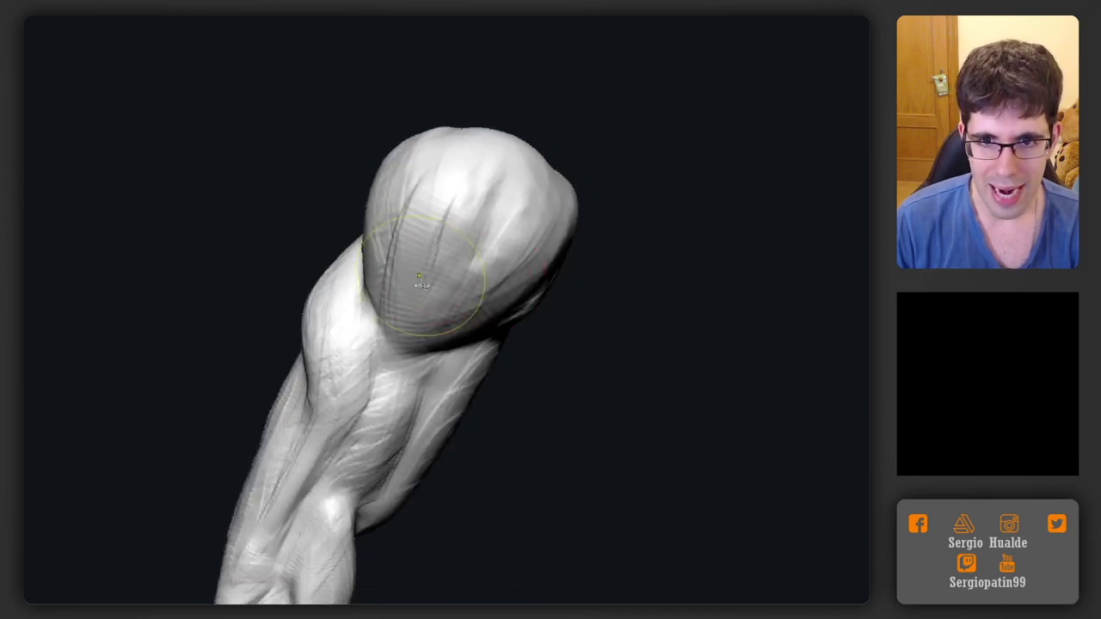
mouse_move(420, 277)
mouse_down()
mouse_move(418, 233)
mouse_move(376, 274)
mouse_up()
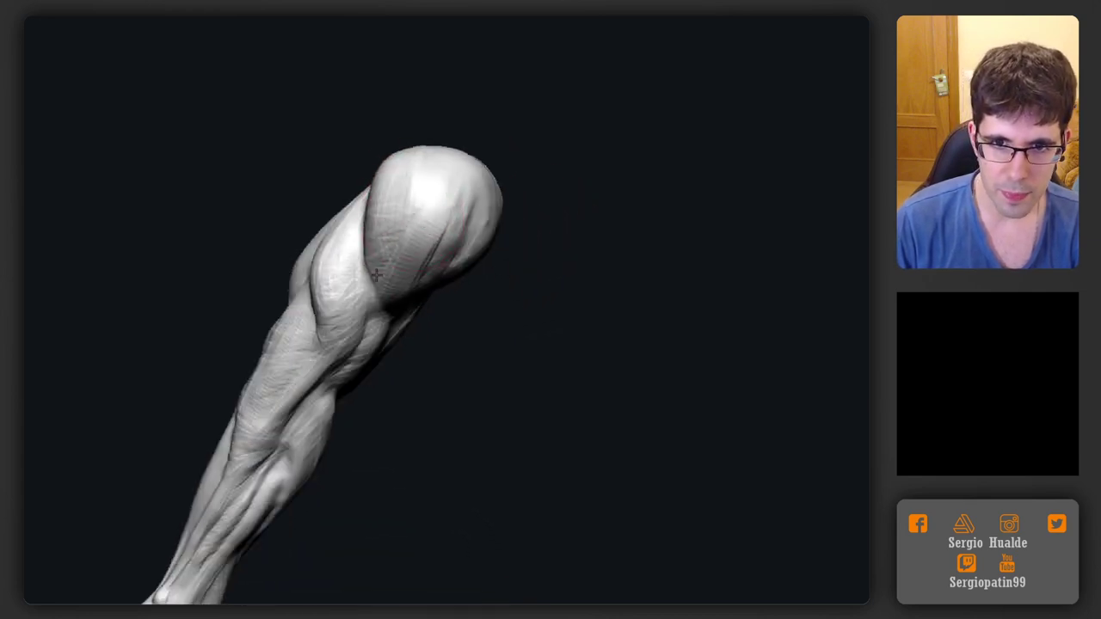
mouse_move(396, 251)
alt+right_down()
mouse_move(396, 305)
mouse_move(404, 298)
alt+right_up()
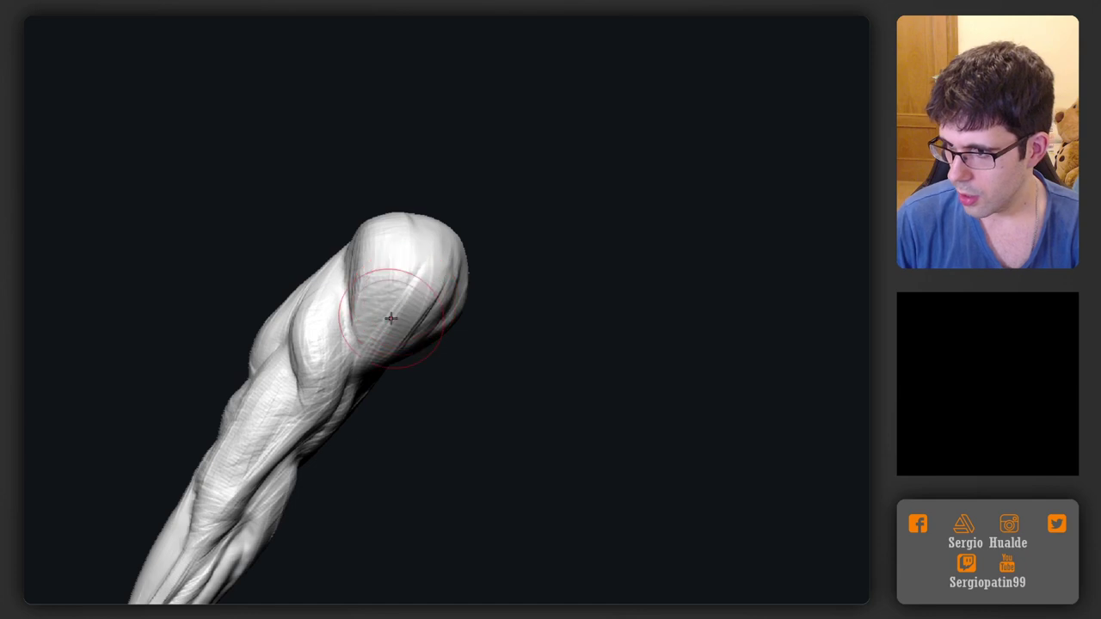
drag(391, 319, 409, 275)
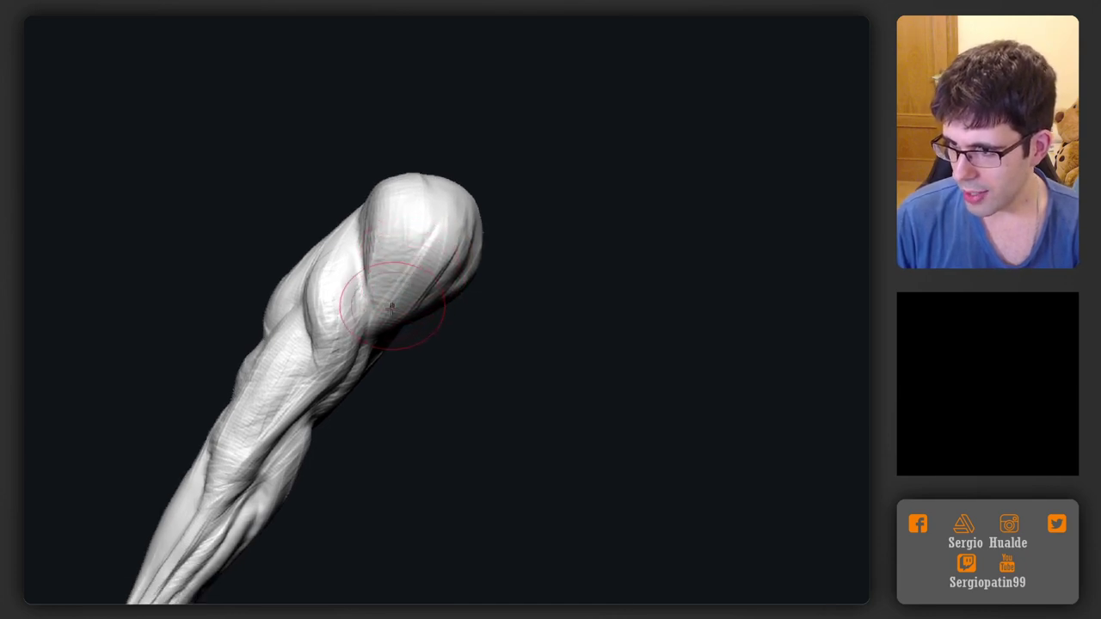
drag(405, 308, 391, 224)
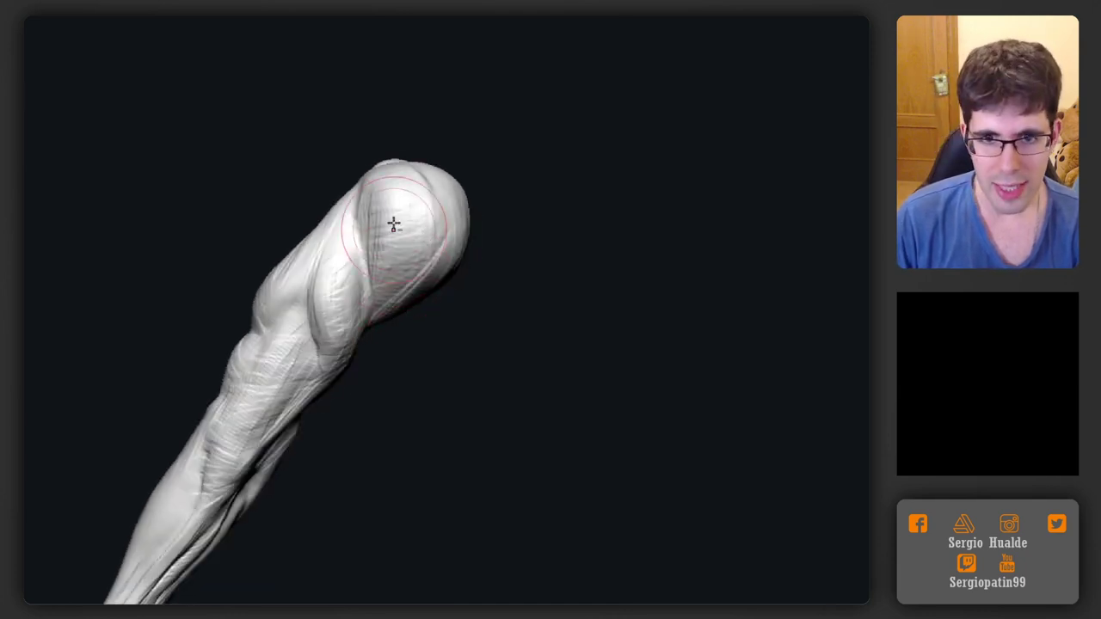
drag(404, 278, 401, 195)
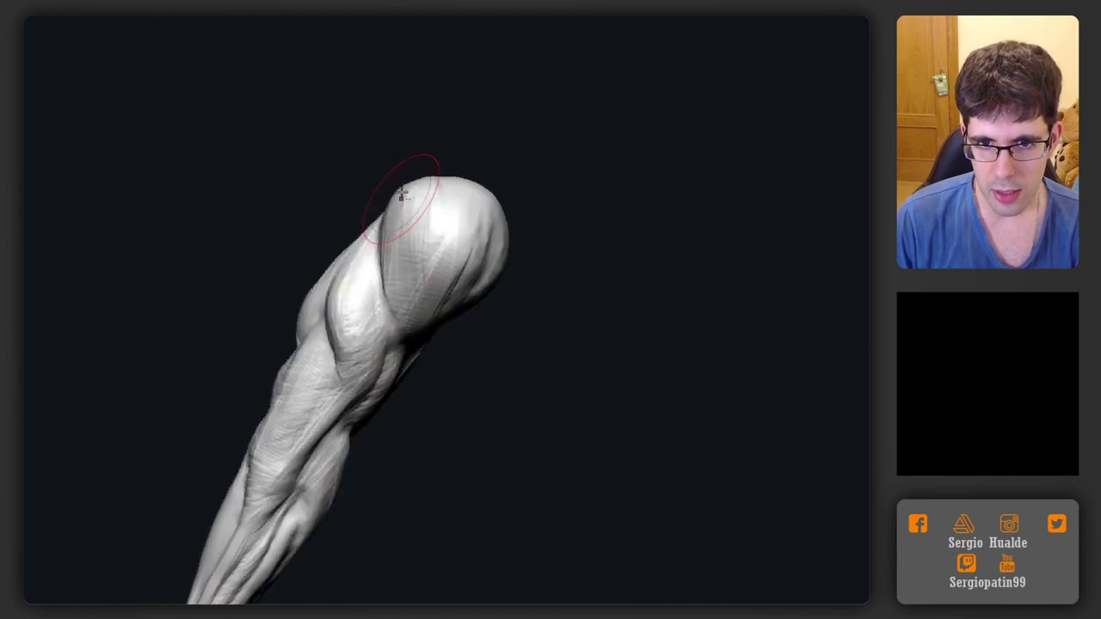
drag(424, 276, 436, 278)
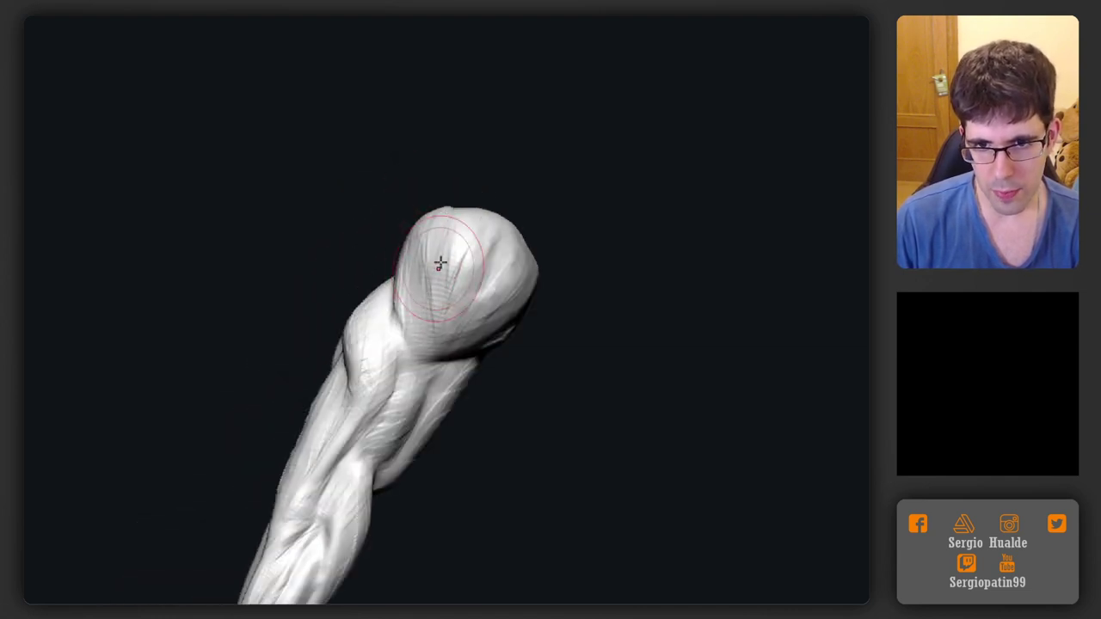
Add fine fibre lines over the outer and rear deltoid with a resized brush, blending them around toward the front
right_drag(442, 258, 443, 260)
mouse_move(442, 263)
mouse_down()
mouse_move(421, 386)
mouse_move(442, 335)
mouse_move(455, 352)
mouse_move(440, 344)
mouse_up()
right_drag(423, 334, 356, 359)
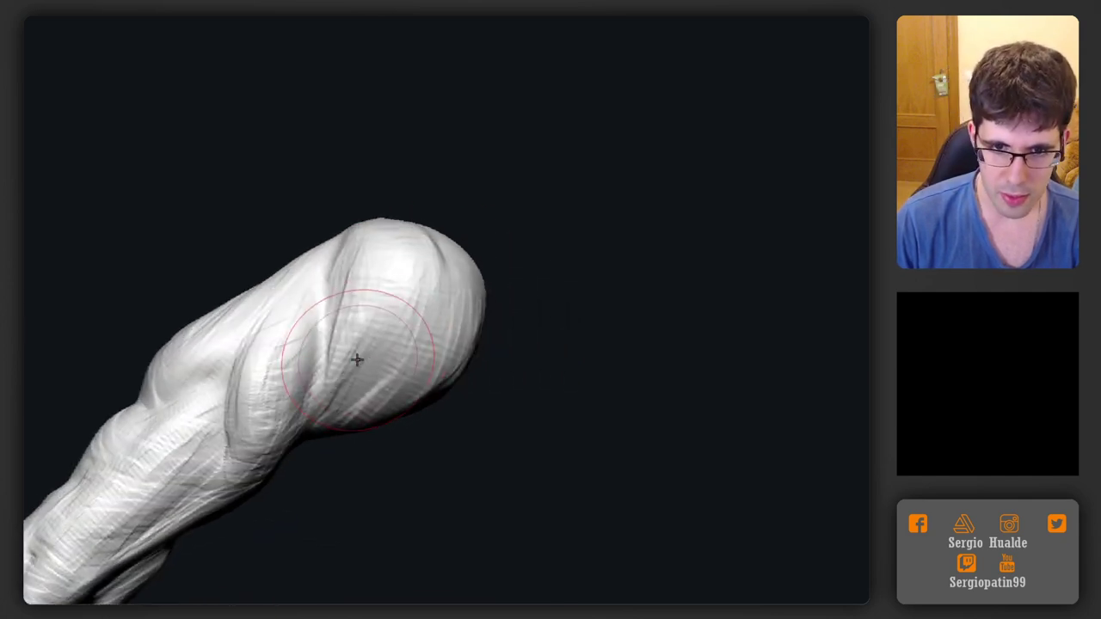
key(s)
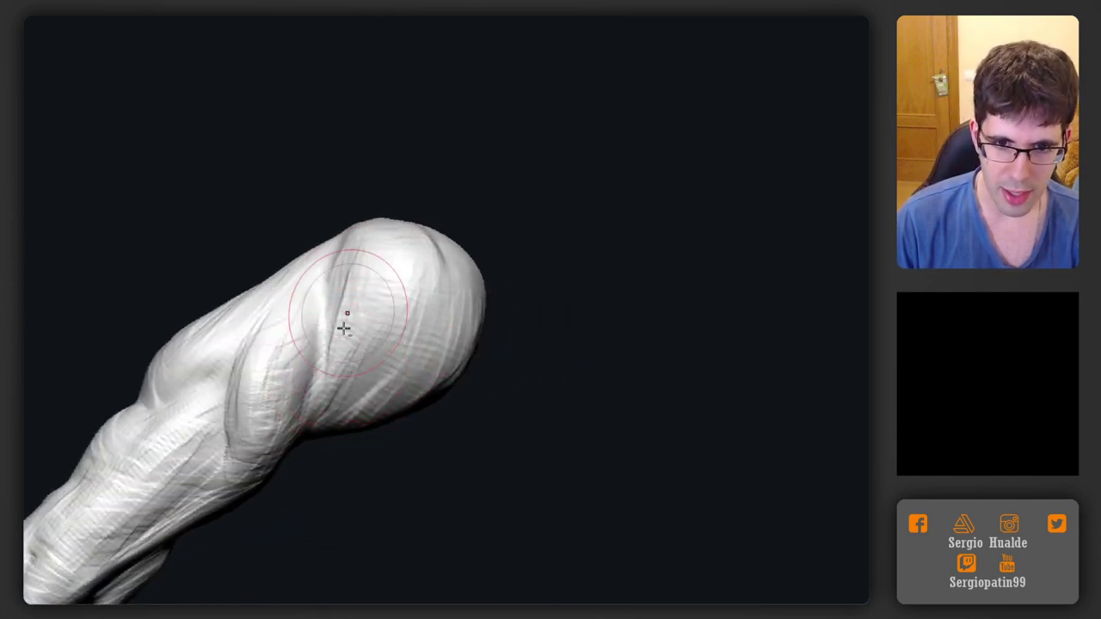
mouse_move(352, 288)
mouse_down()
mouse_move(342, 351)
mouse_move(370, 271)
mouse_move(409, 260)
mouse_up()
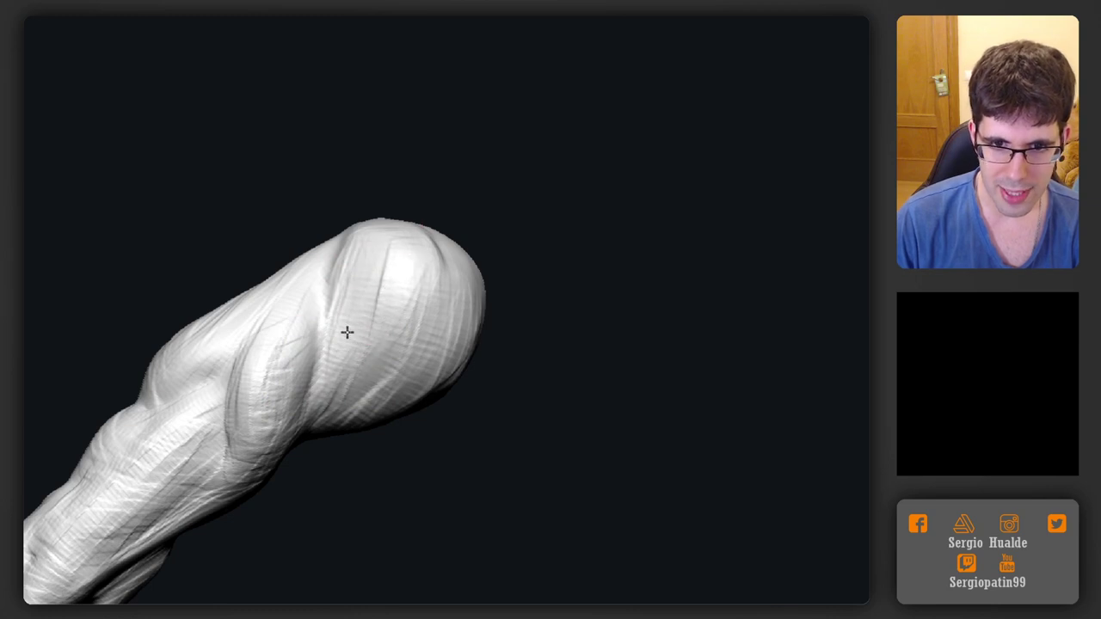
right_drag(348, 332, 406, 230)
mouse_move(371, 410)
right_down()
mouse_move(370, 293)
mouse_move(405, 312)
right_up()
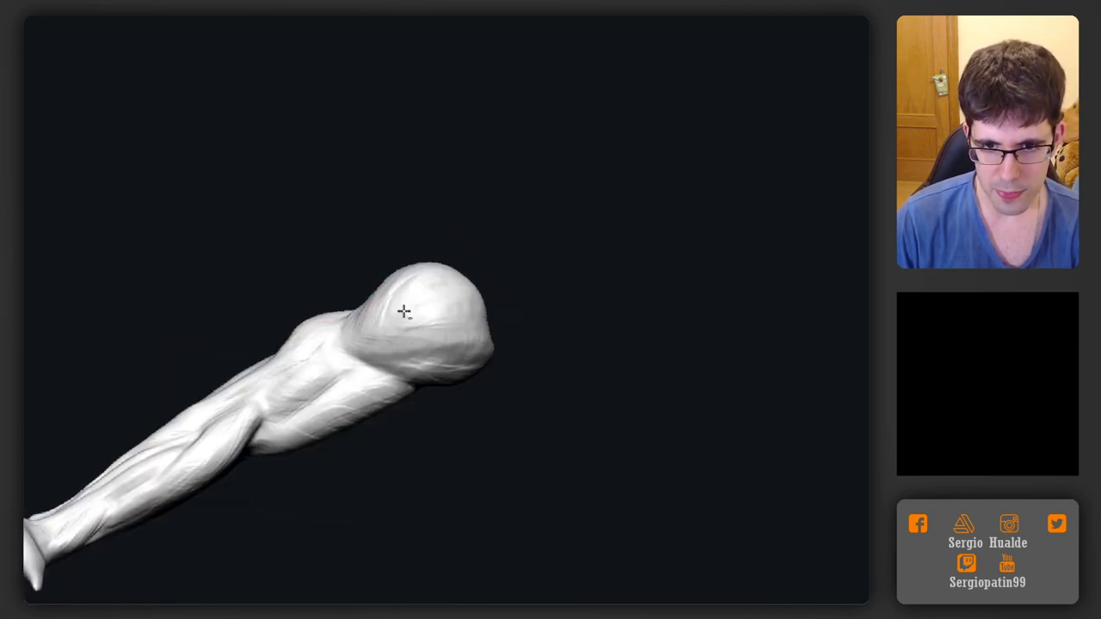
mouse_move(404, 312)
mouse_down()
mouse_move(479, 290)
mouse_move(491, 327)
mouse_move(315, 285)
mouse_move(415, 292)
mouse_move(459, 327)
mouse_move(522, 330)
mouse_move(516, 351)
mouse_move(516, 284)
mouse_move(474, 250)
mouse_move(514, 368)
mouse_up()
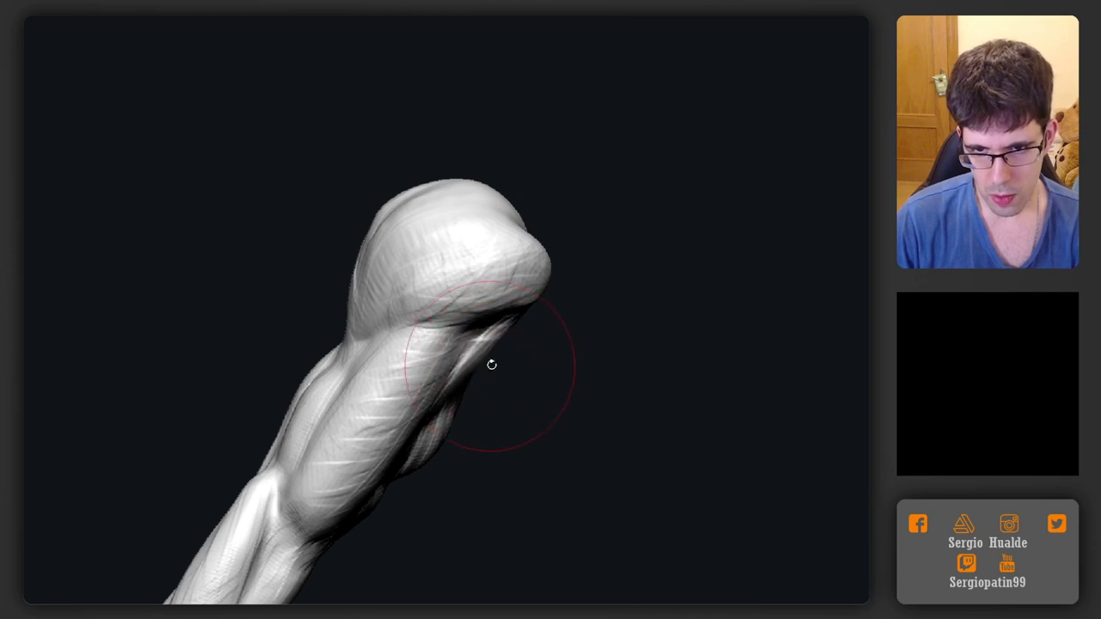
Adjust the brush size and start shaping the muscle forms on the upper forearm just below the elbow
mouse_move(456, 351)
ctrl+right_down()
mouse_move(430, 316)
mouse_move(420, 341)
mouse_move(438, 301)
mouse_move(423, 325)
ctrl+right_up()
mouse_move(422, 323)
mouse_down()
mouse_move(484, 450)
mouse_move(457, 448)
mouse_move(450, 368)
mouse_move(428, 377)
mouse_up()
key(s)
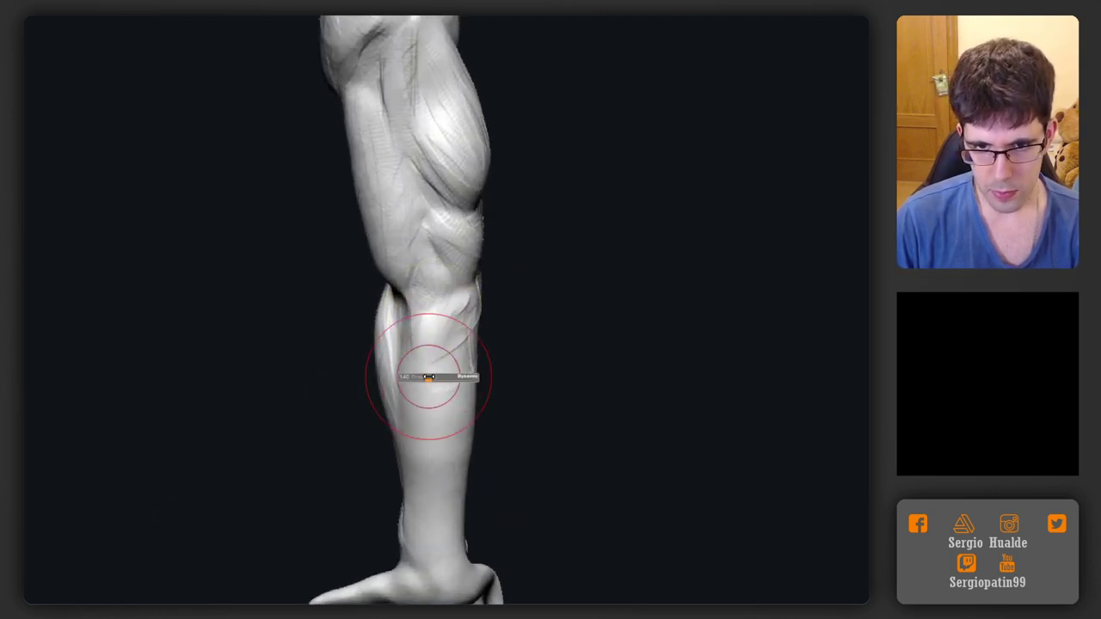
mouse_move(395, 375)
right_down()
mouse_move(430, 408)
mouse_move(452, 396)
mouse_move(471, 407)
mouse_move(472, 369)
mouse_move(445, 376)
mouse_move(491, 364)
right_up()
key(s)
mouse_move(491, 365)
mouse_down()
mouse_move(485, 356)
mouse_move(491, 363)
mouse_move(464, 361)
mouse_move(447, 321)
mouse_up()
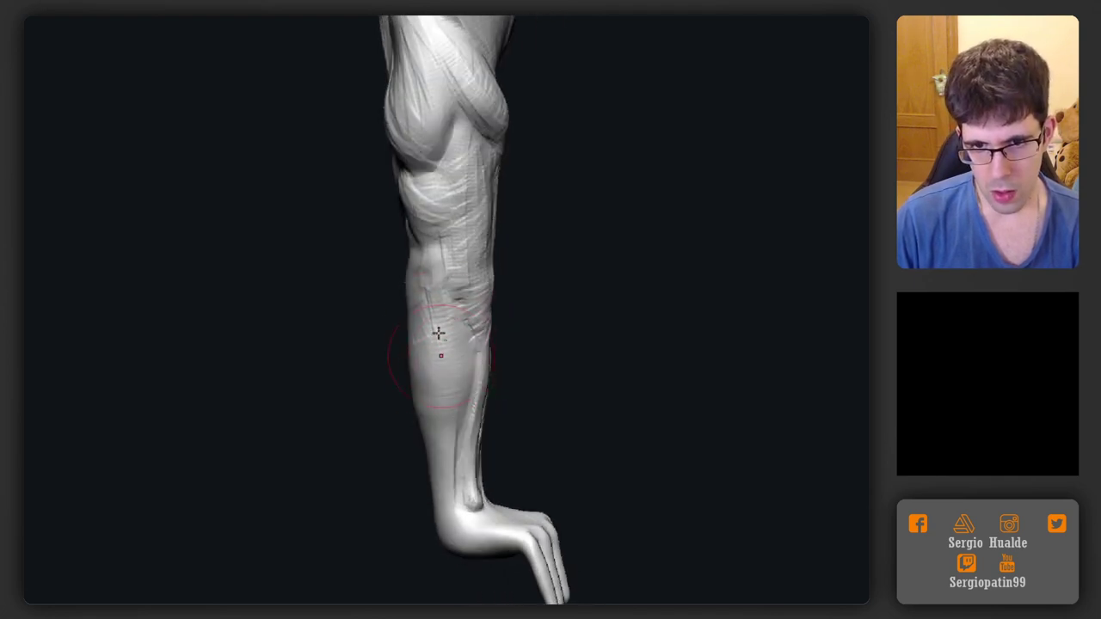
Sculpt the flexor muscles on the inner upper forearm with diagonal strokes running down from the elbow
right_drag(439, 333, 438, 331)
drag(392, 346, 411, 311)
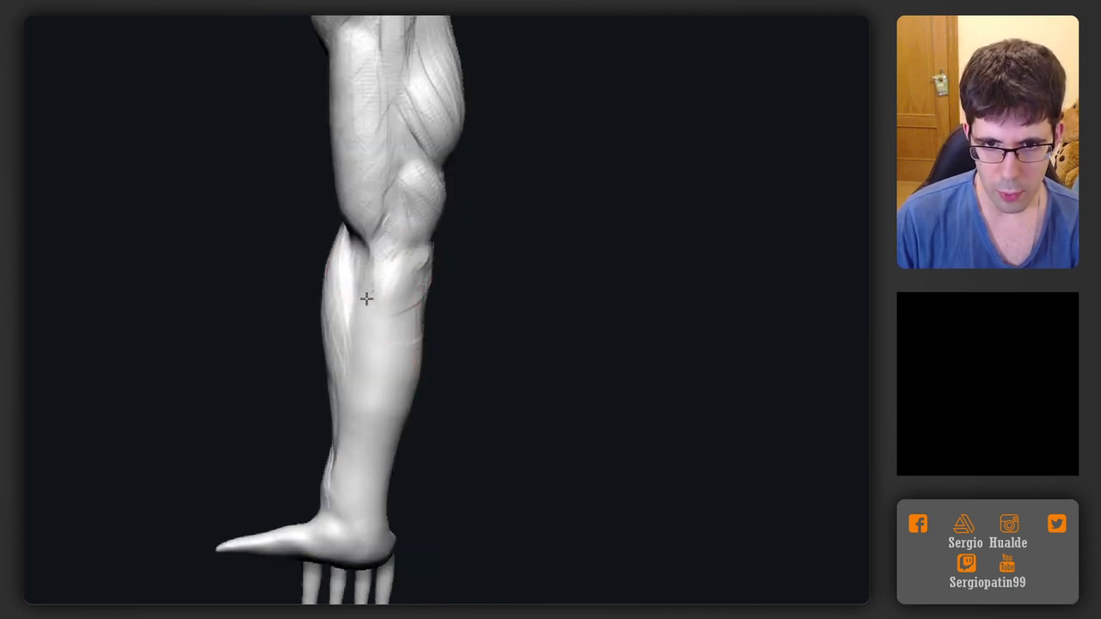
drag(362, 305, 406, 280)
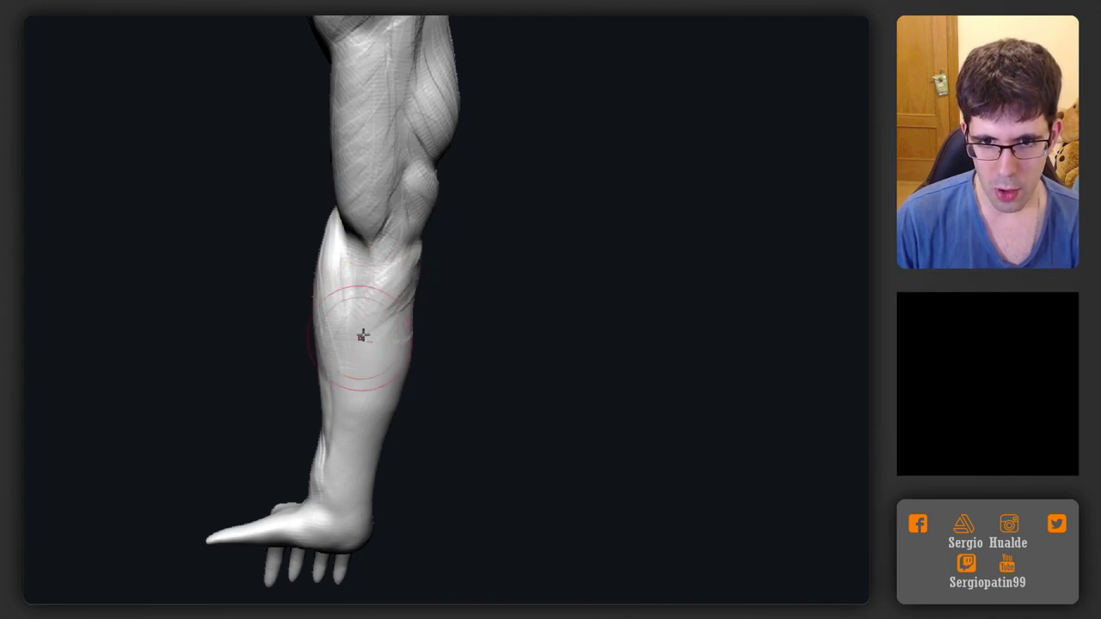
mouse_move(353, 329)
mouse_down()
mouse_move(404, 302)
mouse_move(389, 295)
mouse_up()
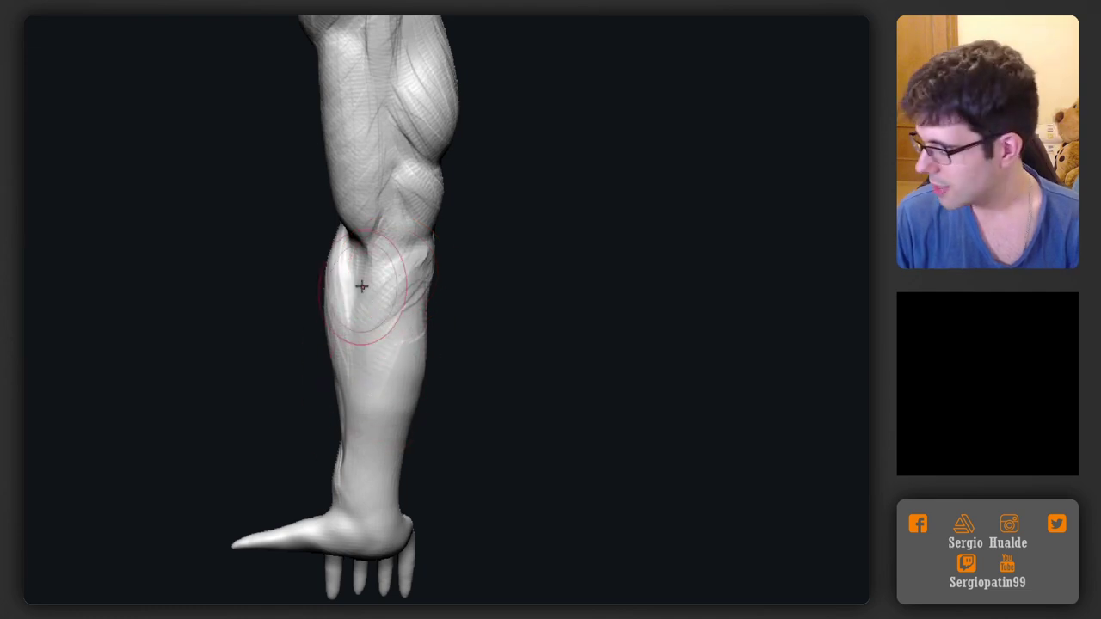
mouse_move(392, 336)
right_down()
mouse_move(396, 357)
mouse_move(389, 348)
right_up()
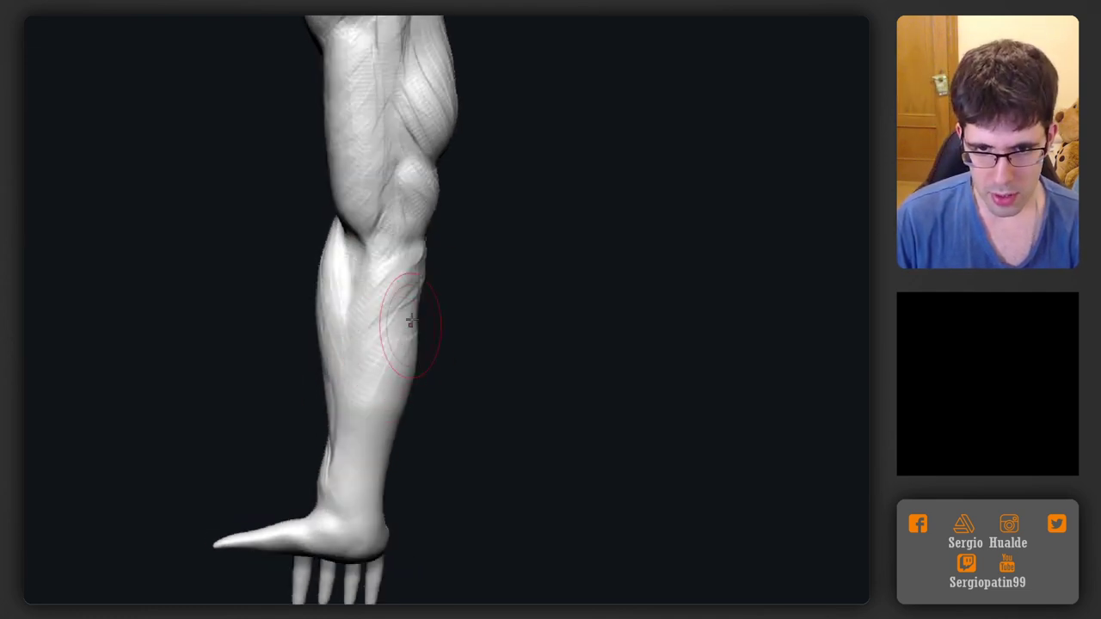
drag(413, 322, 370, 379)
Sculpt long muscle strips down the ulnar side of the forearm from below the elbow, adjusting the brush size as needed
mouse_move(370, 378)
right_down()
mouse_move(372, 353)
mouse_move(425, 319)
right_up()
right_drag(416, 364, 449, 323)
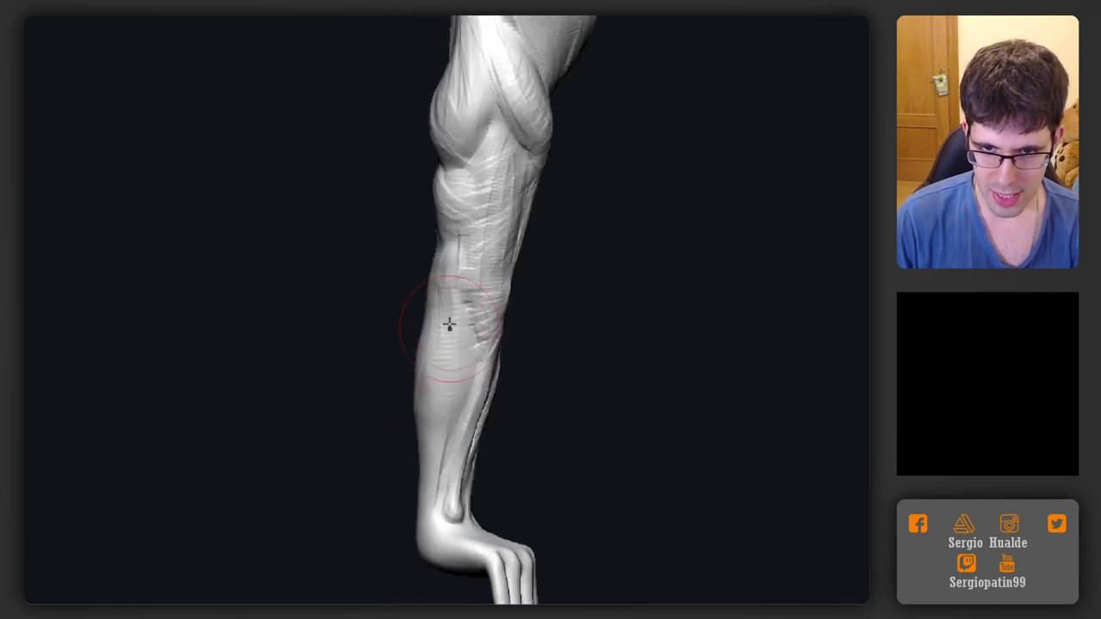
right_drag(431, 460, 456, 318)
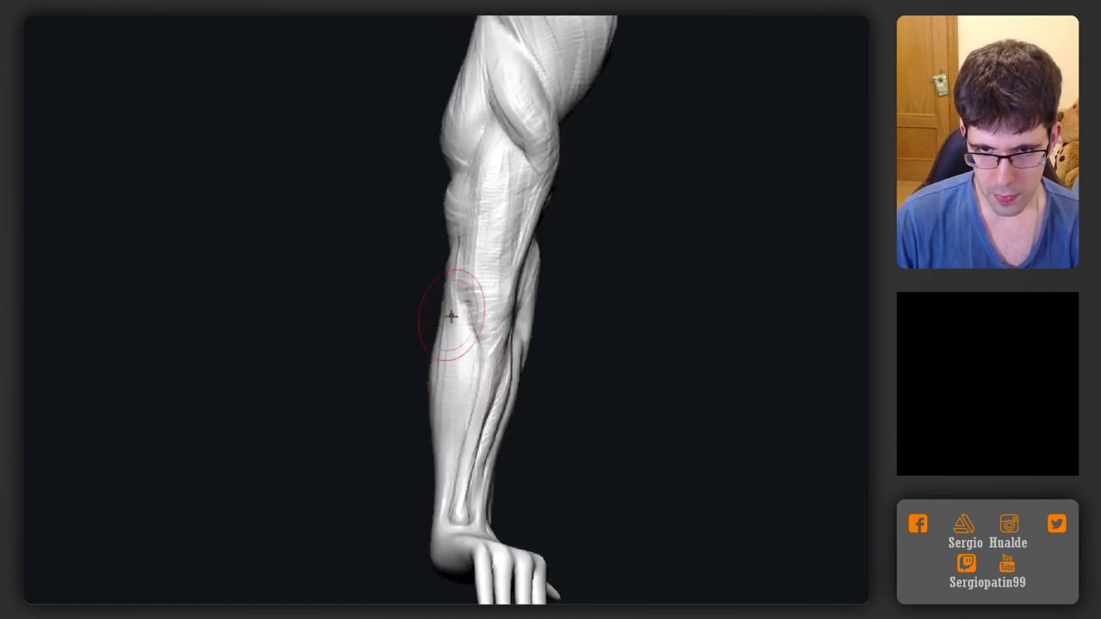
right_drag(445, 444, 438, 373)
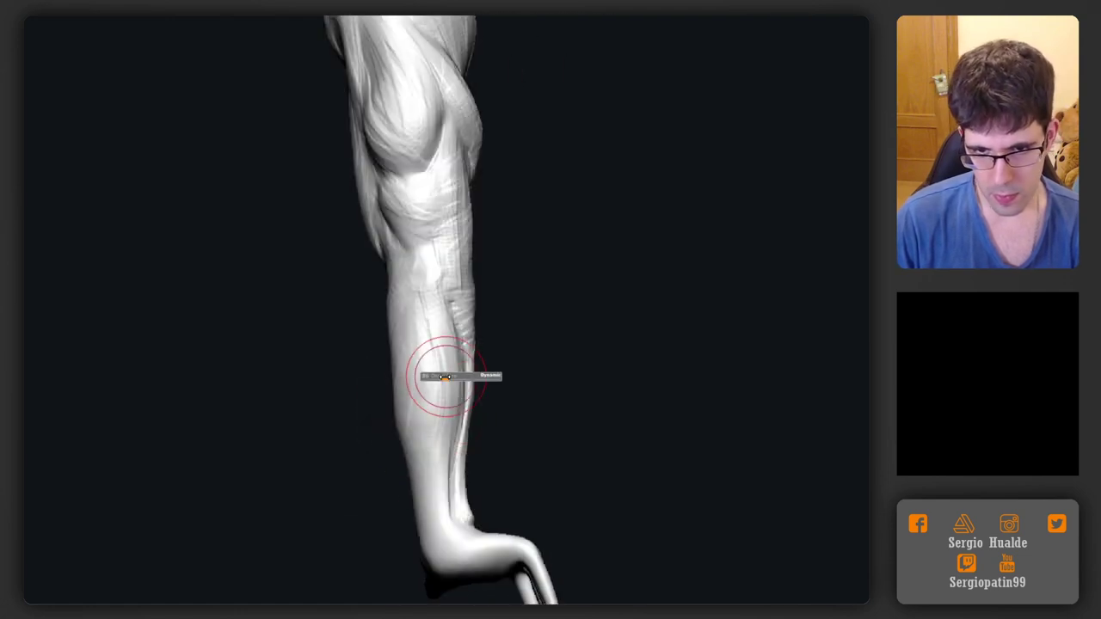
right_drag(430, 472, 441, 423)
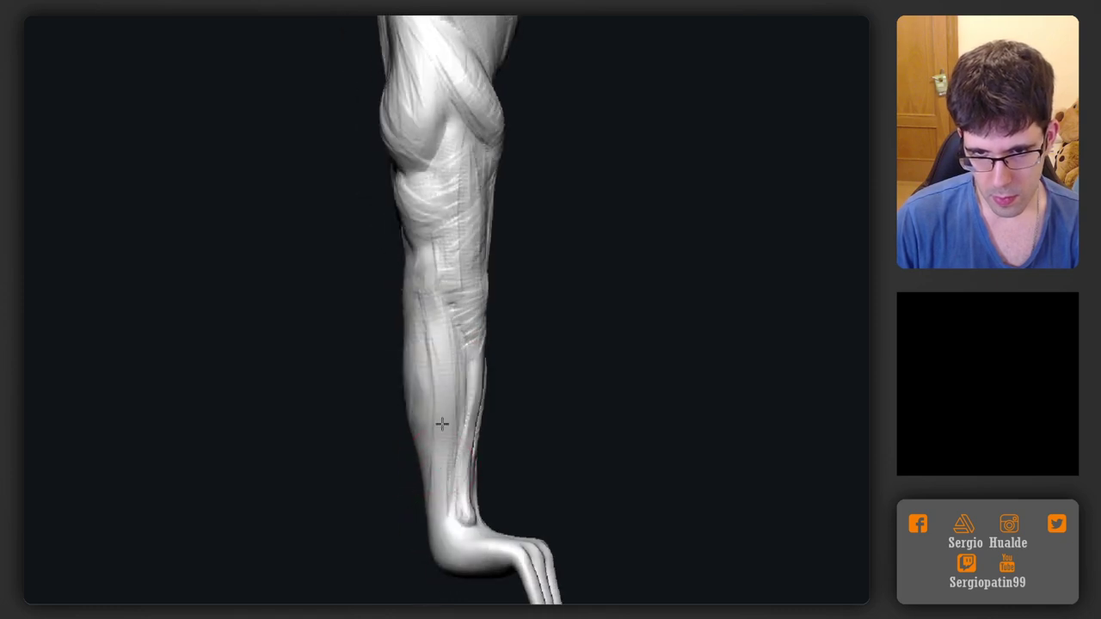
right_drag(420, 329, 431, 399)
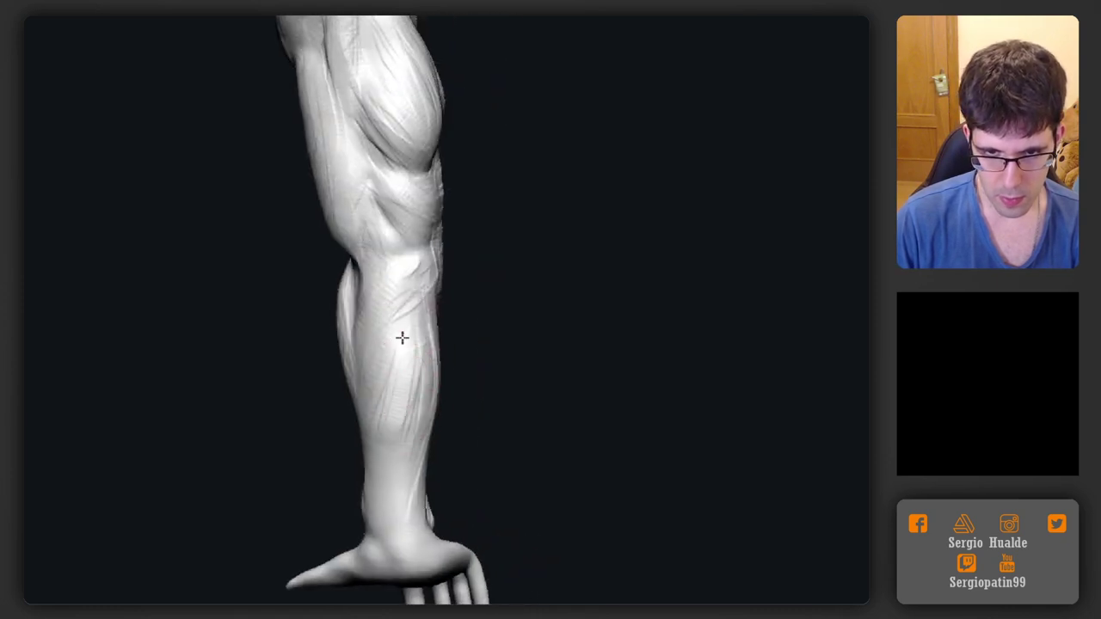
Extend the flexor muscles and tendon grooves along the inner forearm down to the wrist
right_drag(393, 516, 386, 524)
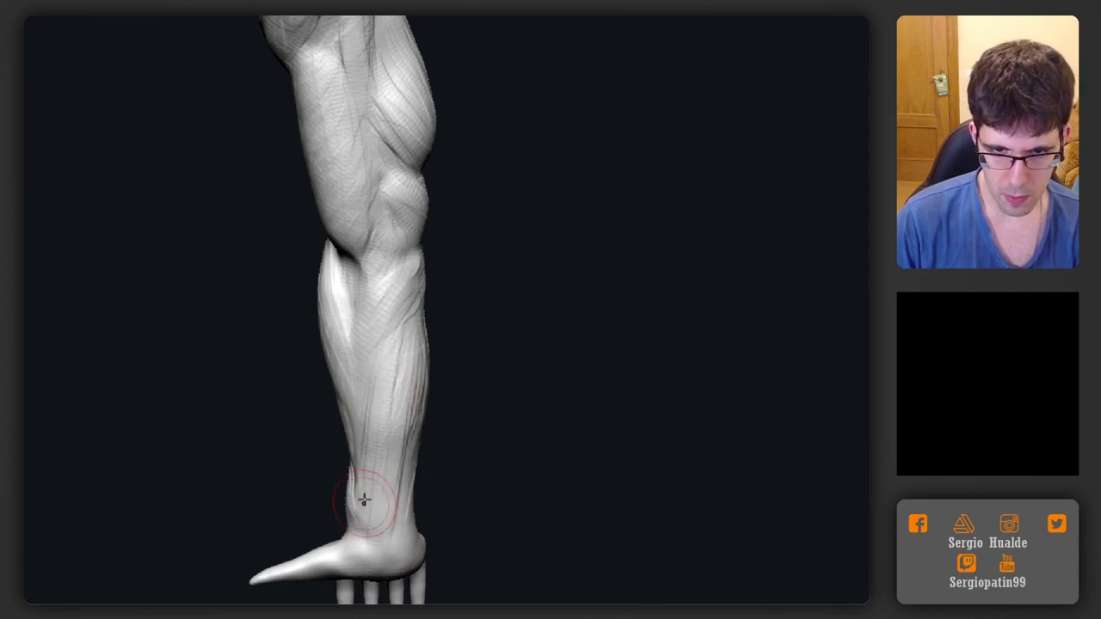
right_drag(365, 500, 393, 386)
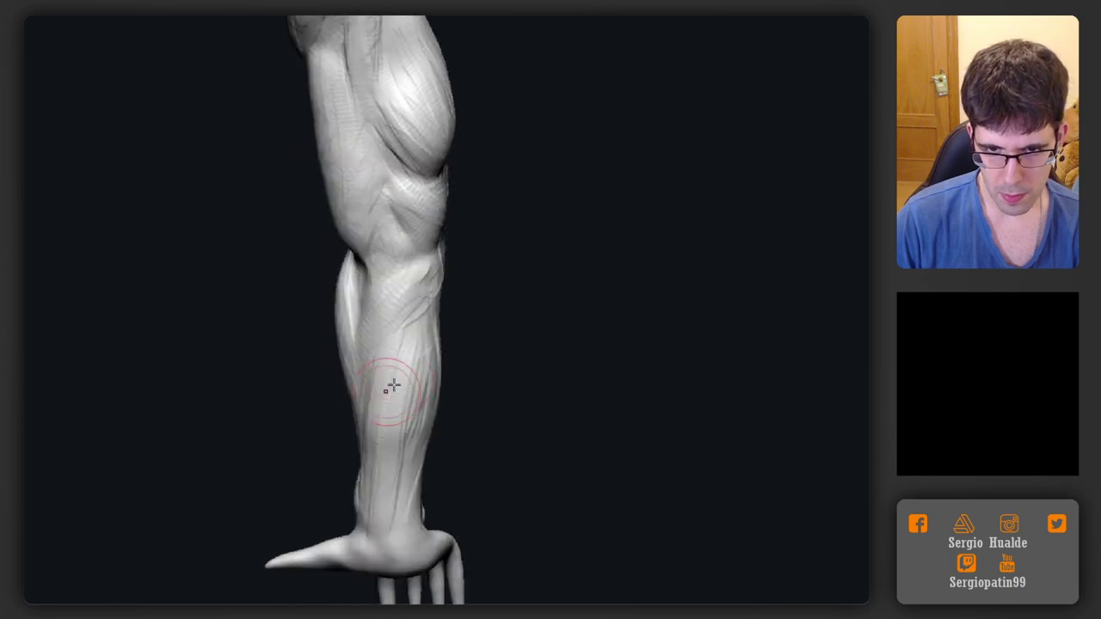
mouse_move(411, 430)
right_down()
mouse_move(429, 405)
mouse_move(379, 468)
right_up()
right_drag(405, 362, 407, 377)
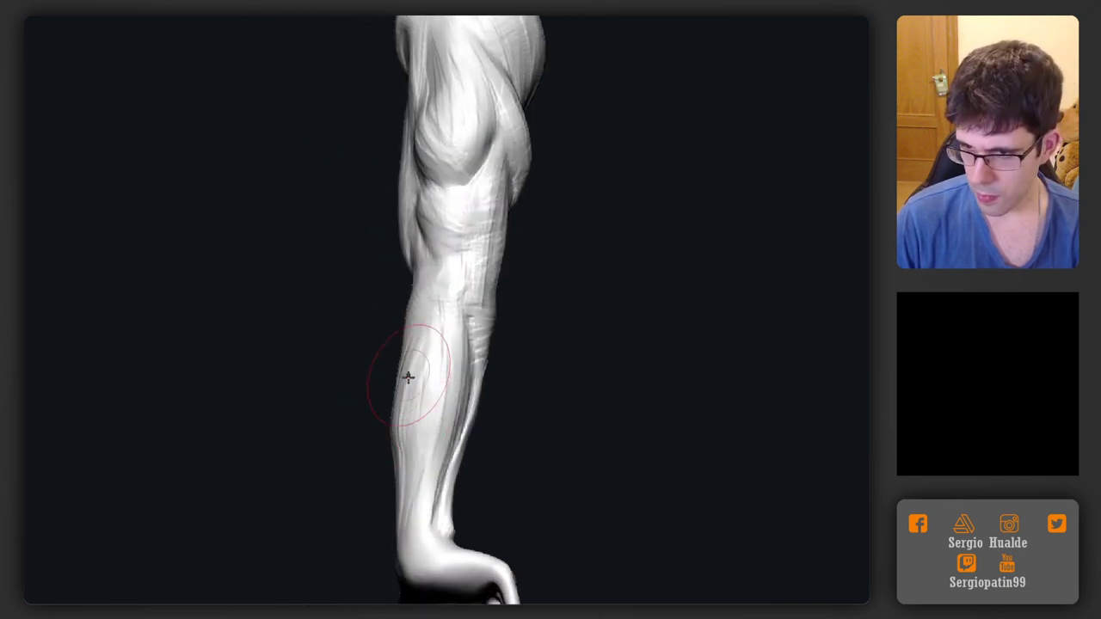
mouse_move(396, 436)
right_down()
mouse_move(465, 414)
mouse_move(470, 370)
mouse_move(434, 372)
right_up()
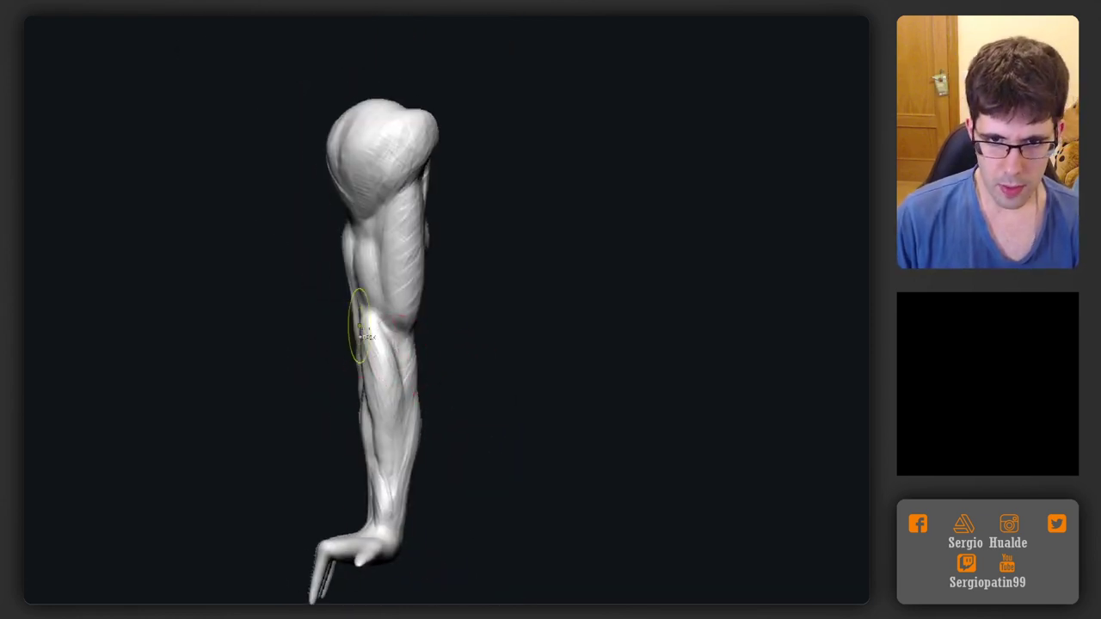
Resize the brush and refine the muscle edges along the ulnar border of the forearm just below the elbow
mouse_move(363, 332)
ctrl+right_down()
mouse_move(376, 356)
mouse_move(401, 359)
ctrl+right_up()
key(s)
drag(349, 287, 349, 280)
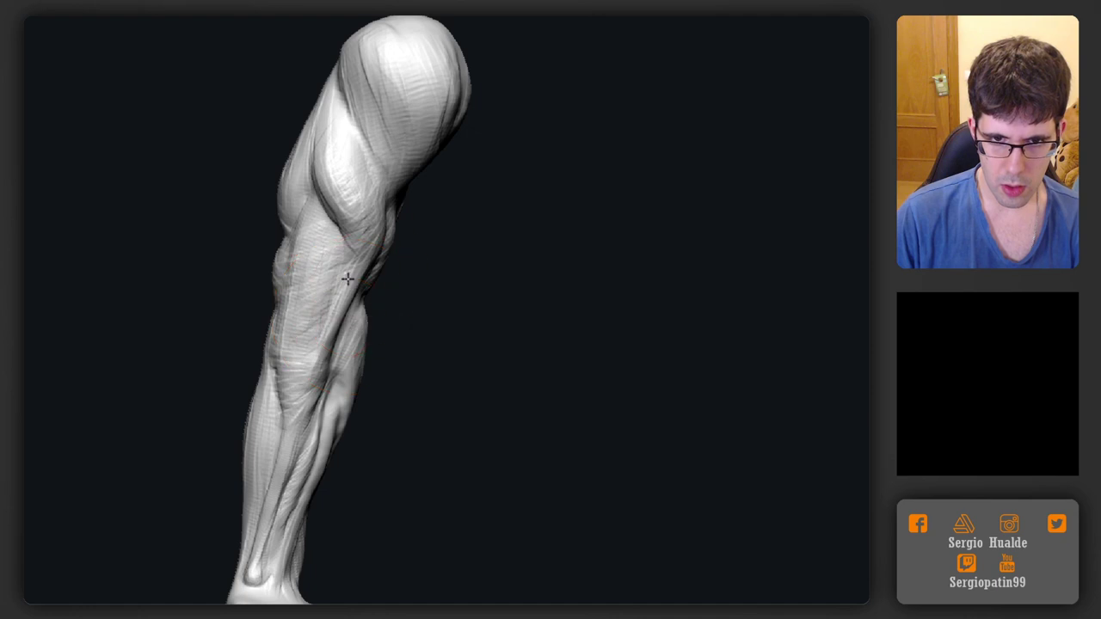
ctrl+right_drag(334, 357, 337, 320)
right_drag(337, 320, 334, 398)
mouse_move(311, 361)
alt+right_down()
mouse_move(349, 327)
mouse_move(354, 375)
alt+right_up()
mouse_move(355, 375)
right_down()
mouse_move(368, 401)
mouse_move(353, 395)
mouse_move(356, 374)
right_up()
key(s)
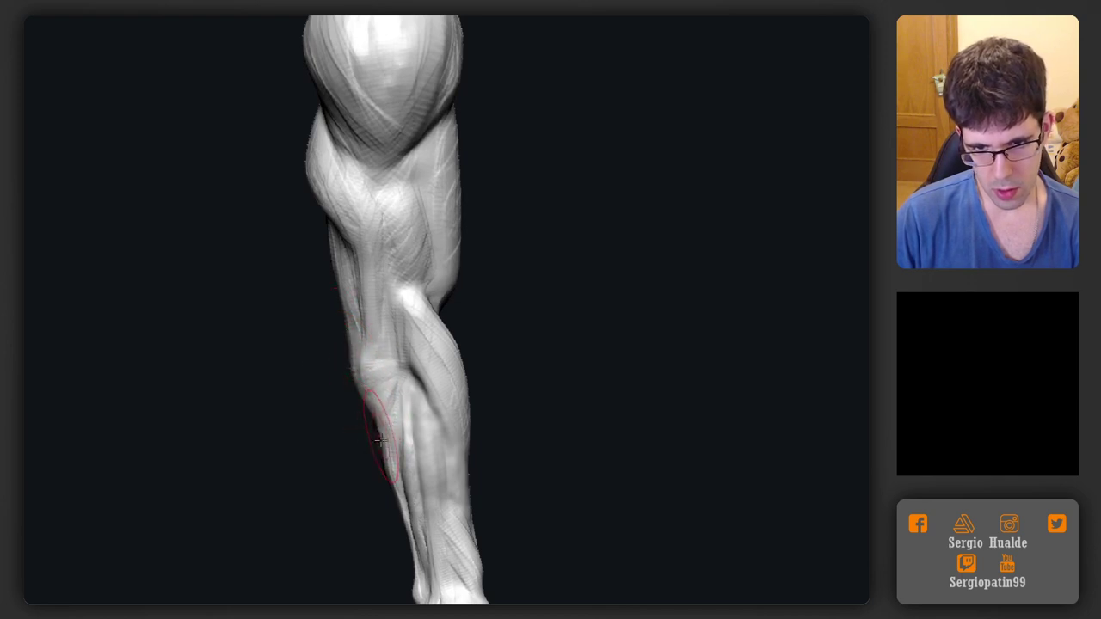
drag(390, 470, 391, 473)
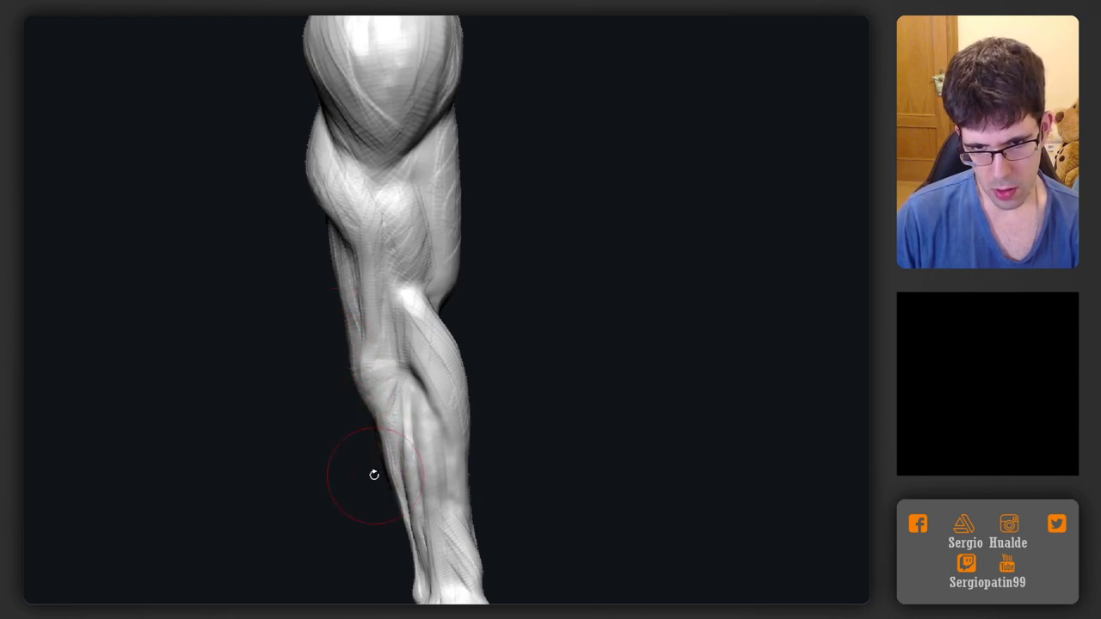
mouse_move(375, 475)
right_down()
mouse_move(455, 442)
mouse_move(383, 465)
mouse_move(364, 383)
mouse_move(387, 398)
mouse_move(452, 373)
mouse_move(396, 367)
mouse_move(356, 399)
mouse_move(381, 393)
mouse_move(345, 315)
right_up()
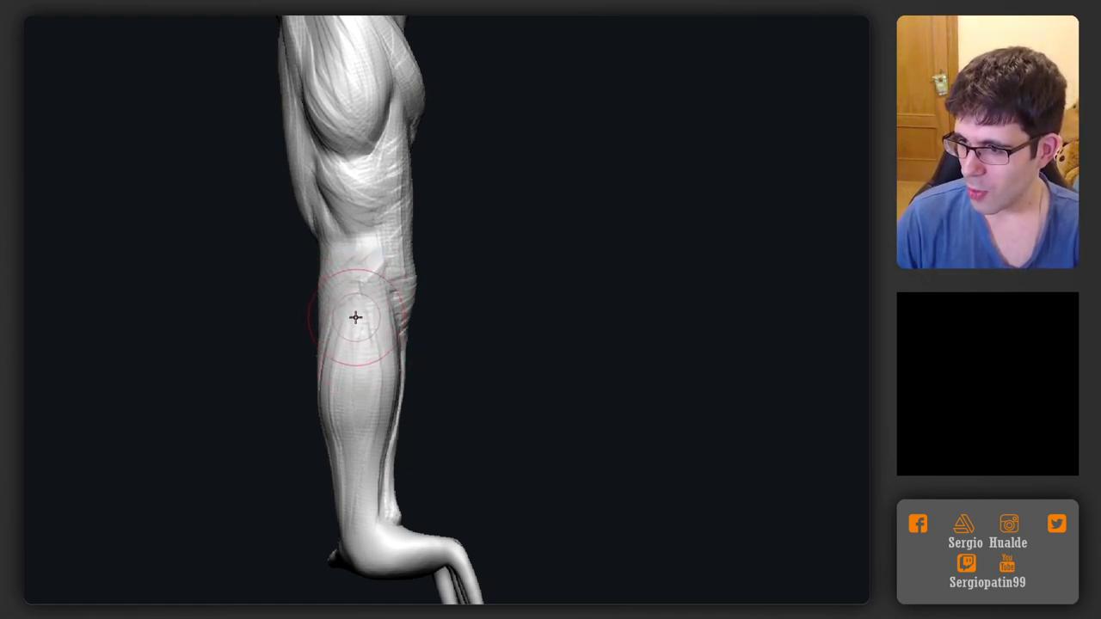
Resize the brush and build up the flexor bellies with fibres converging toward the inner elbow
mouse_move(344, 321)
right_down()
mouse_move(401, 339)
mouse_move(348, 347)
mouse_move(366, 393)
mouse_move(344, 418)
mouse_move(352, 433)
right_up()
key(s)
mouse_move(340, 412)
mouse_down()
mouse_move(258, 413)
mouse_move(370, 365)
mouse_up()
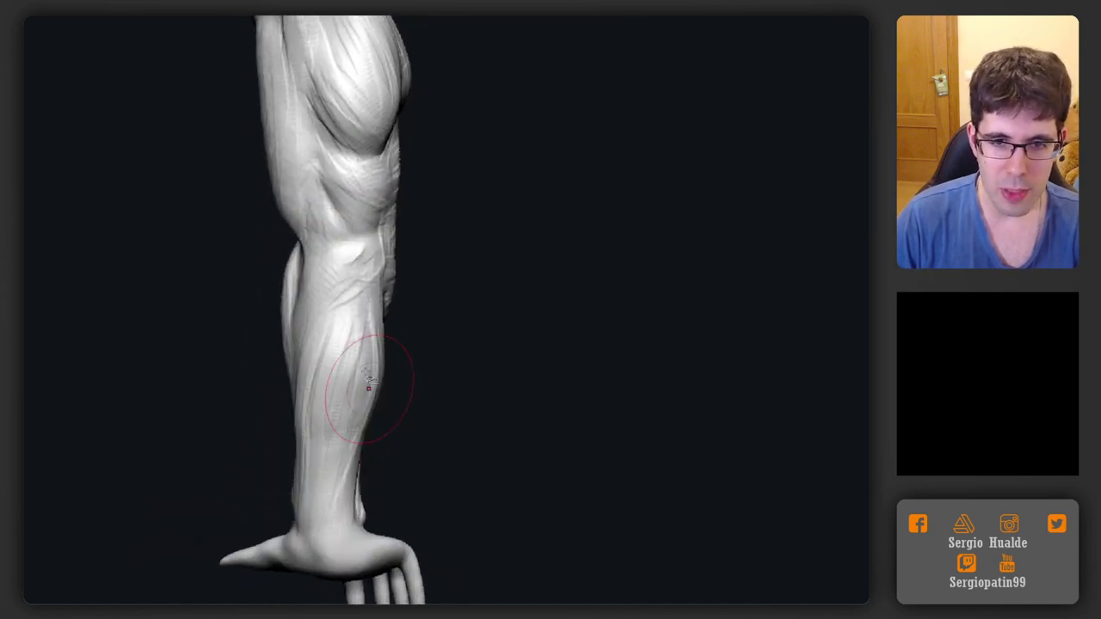
right_drag(369, 326, 366, 310)
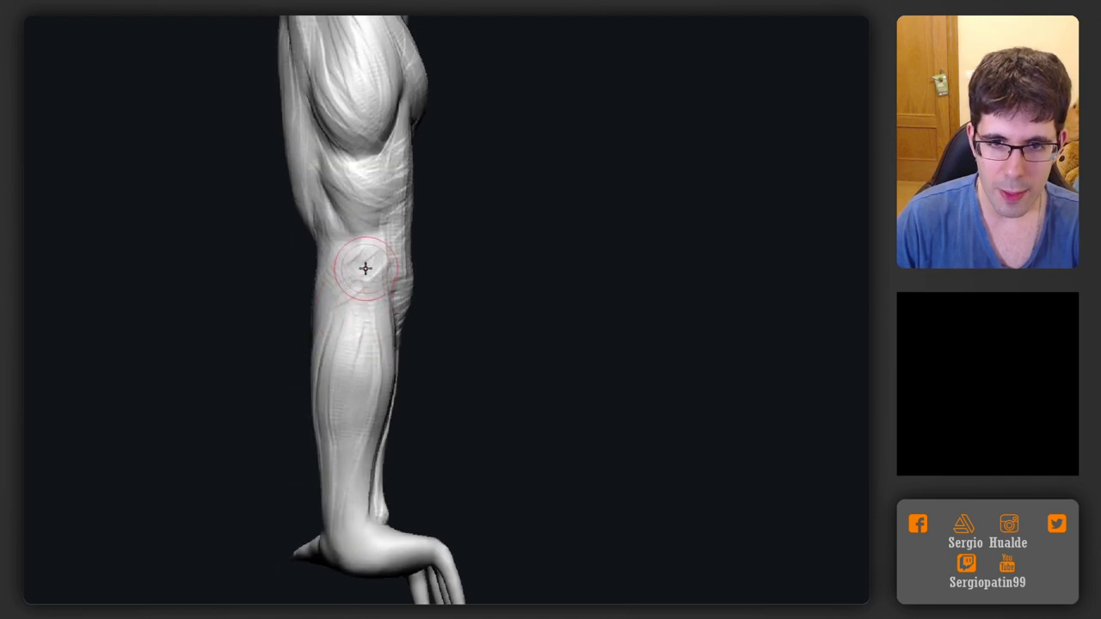
right_drag(368, 267, 341, 305)
drag(341, 305, 368, 263)
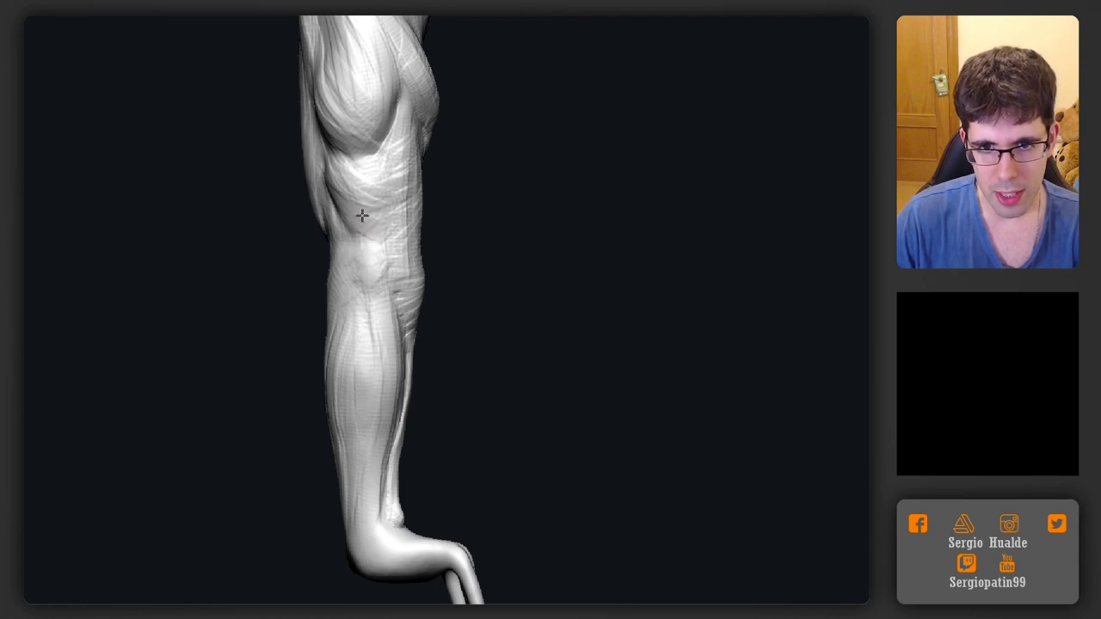
Define the bony bump and tendon of the elbow where the triceps meets the upper forearm
drag(400, 252, 391, 271)
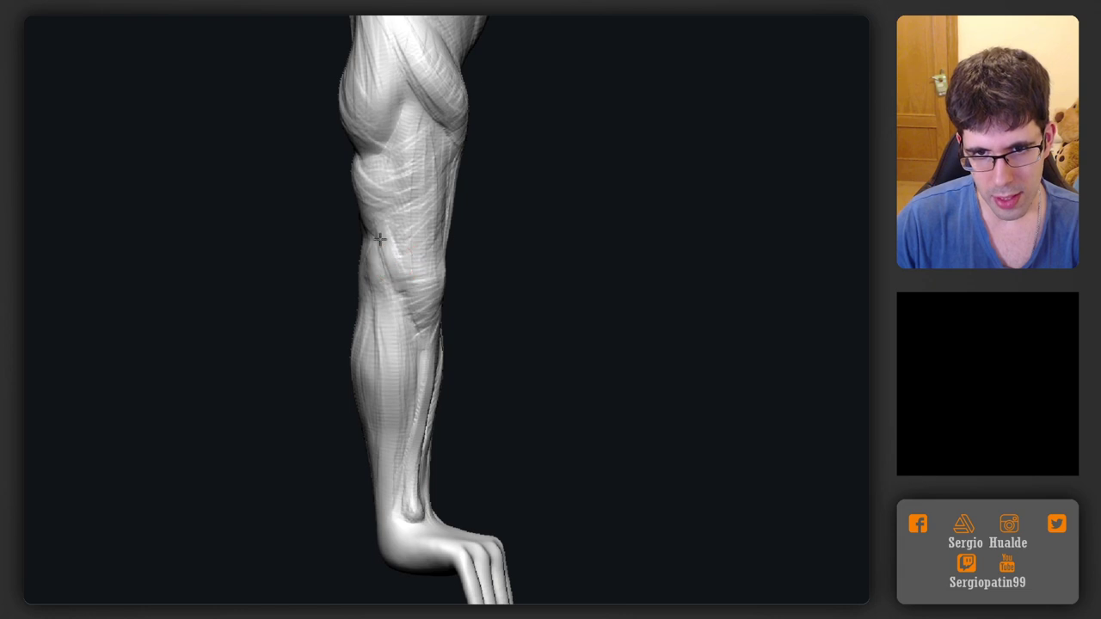
drag(387, 243, 401, 256)
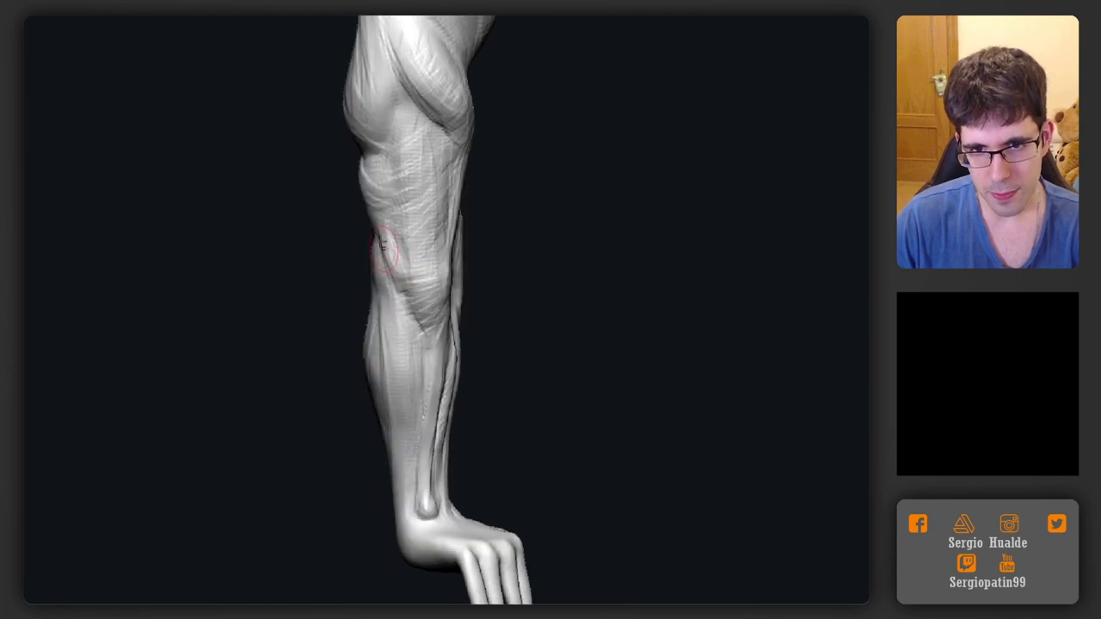
mouse_move(399, 310)
right_down()
mouse_move(387, 291)
mouse_move(400, 278)
right_up()
drag(400, 278, 379, 257)
mouse_move(384, 276)
right_down()
mouse_move(422, 287)
mouse_move(382, 257)
right_up()
mouse_move(415, 236)
mouse_down()
mouse_move(385, 265)
mouse_move(378, 229)
mouse_move(418, 253)
mouse_move(364, 238)
mouse_move(381, 287)
mouse_move(333, 143)
mouse_up()
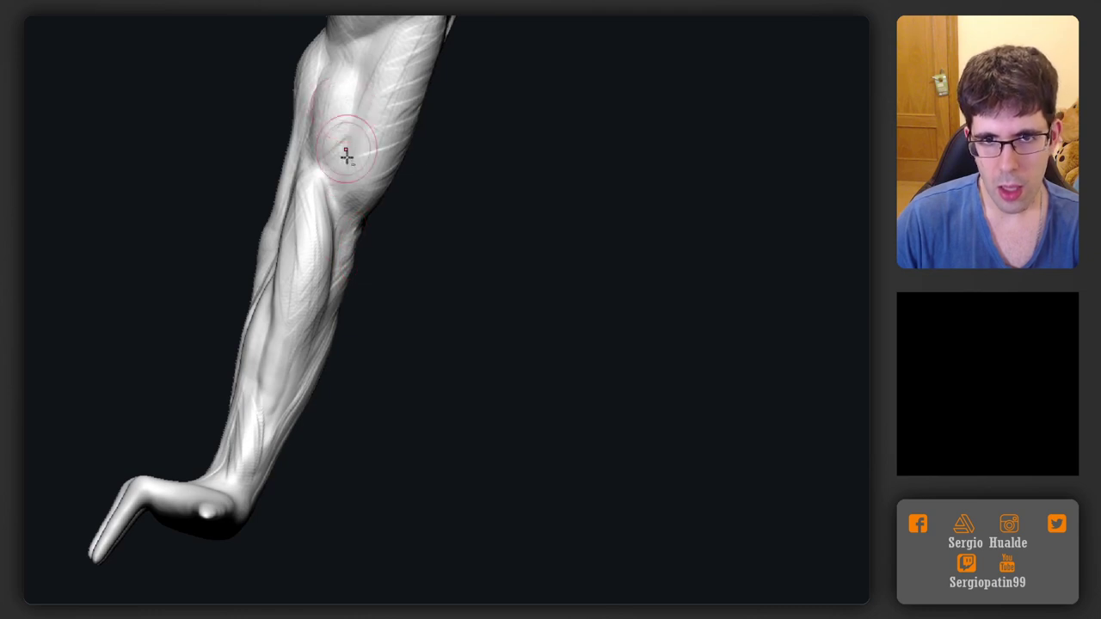
Sculpt diagonal fibres on the outer upper arm between the deltoid's lower tip and the elbow
alt+right_drag(347, 129, 366, 221)
mouse_move(344, 187)
mouse_down()
mouse_move(384, 229)
mouse_move(335, 150)
mouse_up()
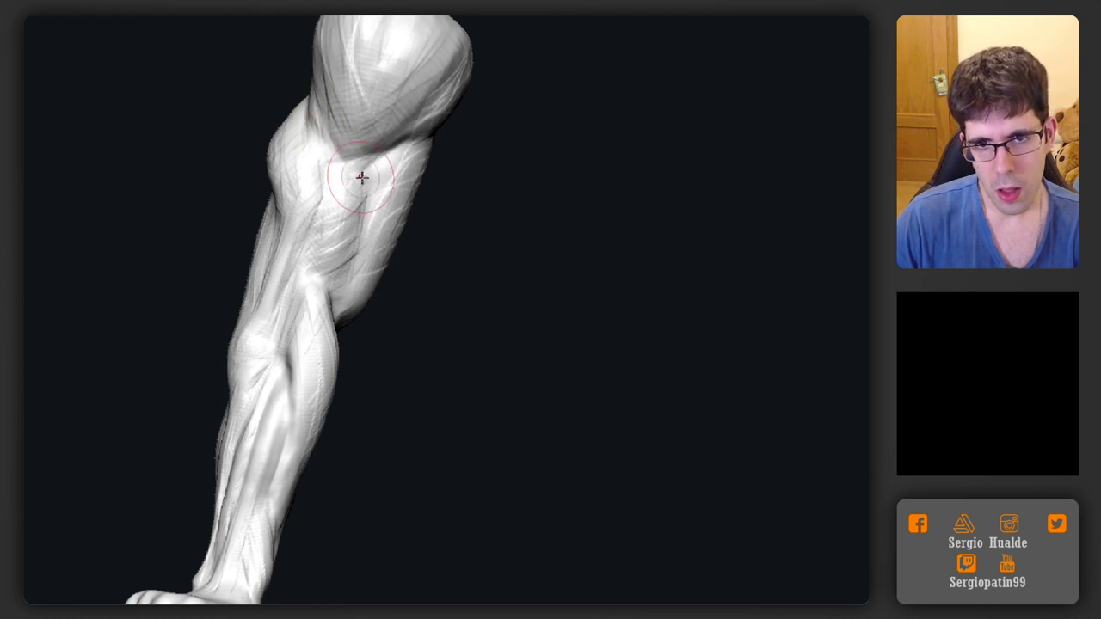
mouse_move(370, 152)
mouse_down()
mouse_move(364, 130)
mouse_move(361, 153)
mouse_up()
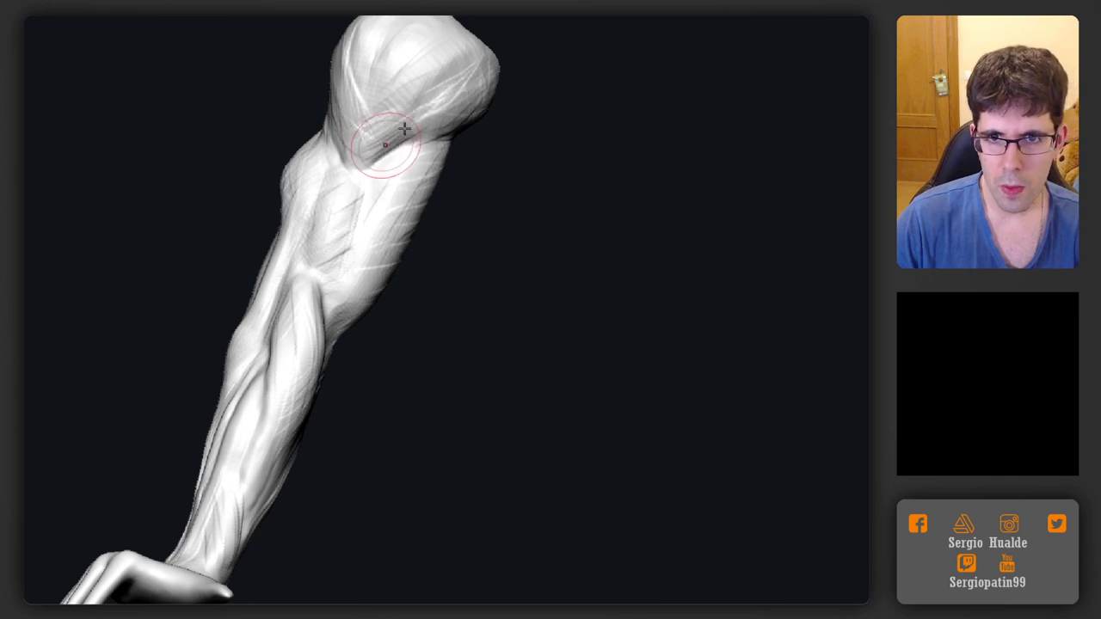
Refine the deltoid's surface with strokes around its lower edge and over the rounded top of the shoulder
right_drag(420, 96, 405, 130)
alt+right_drag(434, 88, 393, 166)
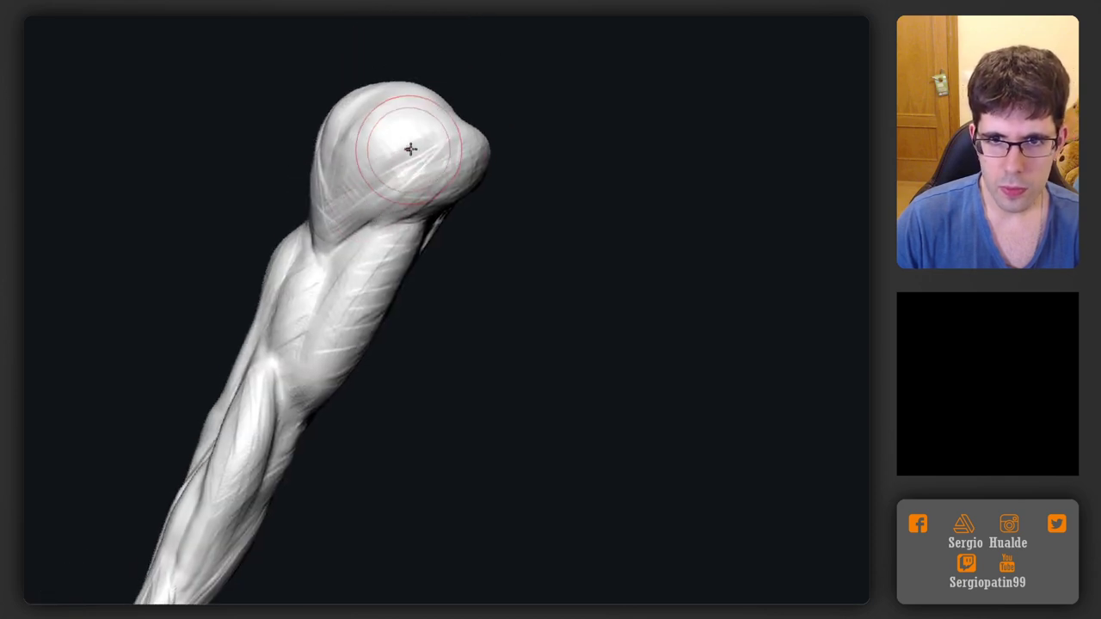
mouse_move(335, 239)
mouse_down()
mouse_move(405, 177)
mouse_move(353, 235)
mouse_up()
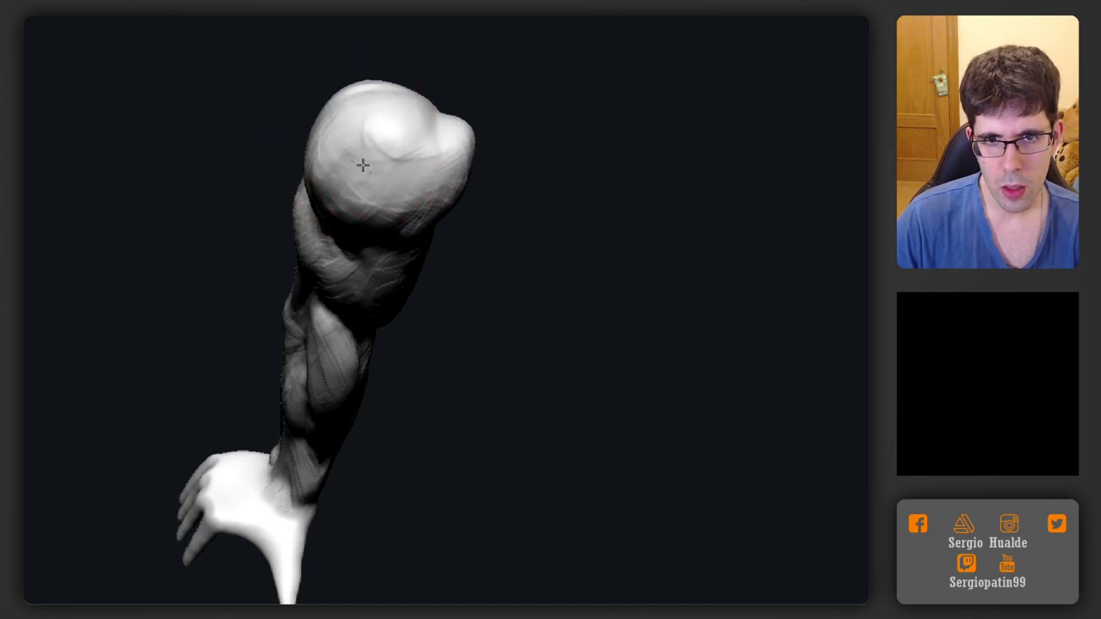
mouse_move(411, 52)
mouse_down()
mouse_move(393, 221)
mouse_move(376, 278)
mouse_move(339, 297)
mouse_move(379, 359)
mouse_move(385, 348)
mouse_up()
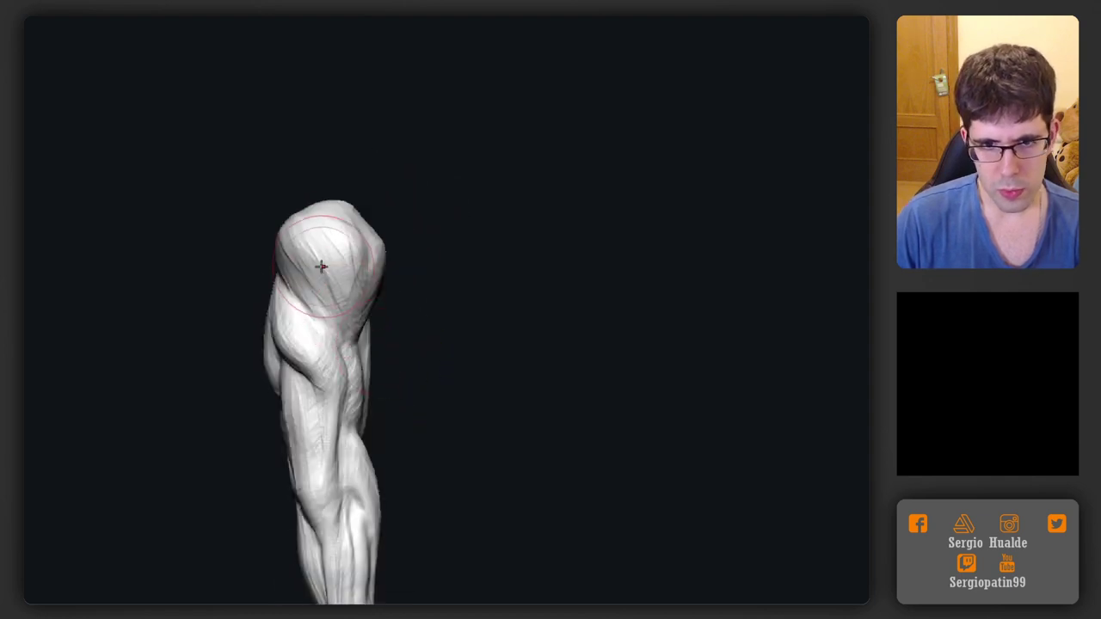
mouse_move(288, 263)
mouse_down()
mouse_move(301, 279)
mouse_move(279, 235)
mouse_up()
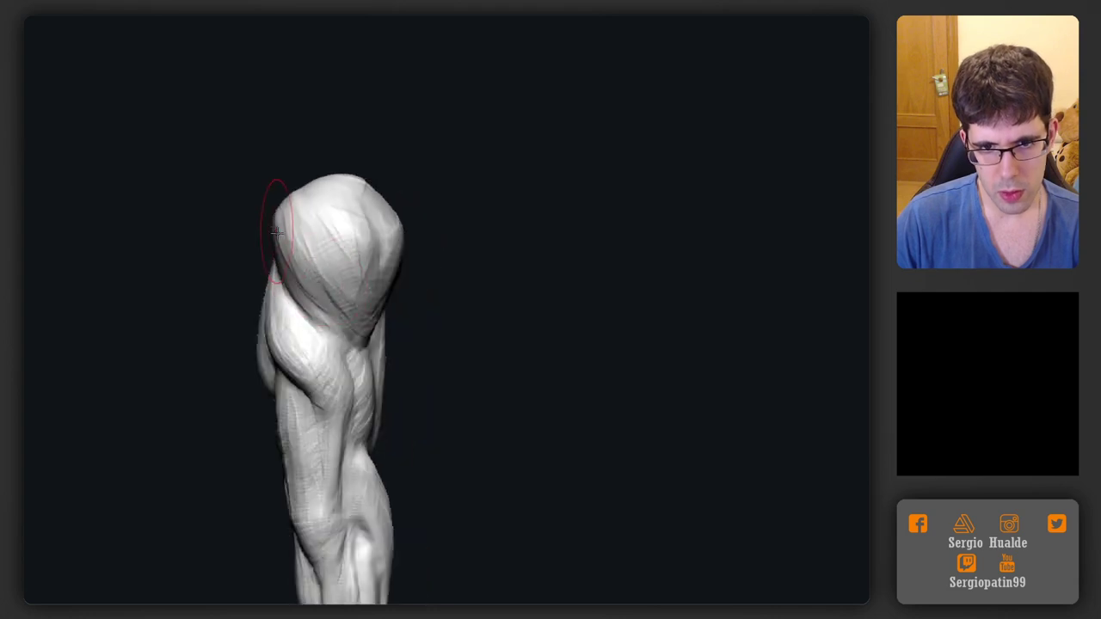
Sculpt the extensor muscles on the outer forearm with long strokes following their fibres below the elbow
mouse_move(277, 233)
ctrl+right_down()
mouse_move(307, 334)
mouse_move(329, 332)
ctrl+right_up()
mouse_move(379, 395)
alt+right_down()
mouse_move(373, 283)
mouse_move(402, 333)
mouse_move(375, 243)
mouse_move(413, 275)
alt+right_up()
ctrl+right_drag(413, 275, 421, 234)
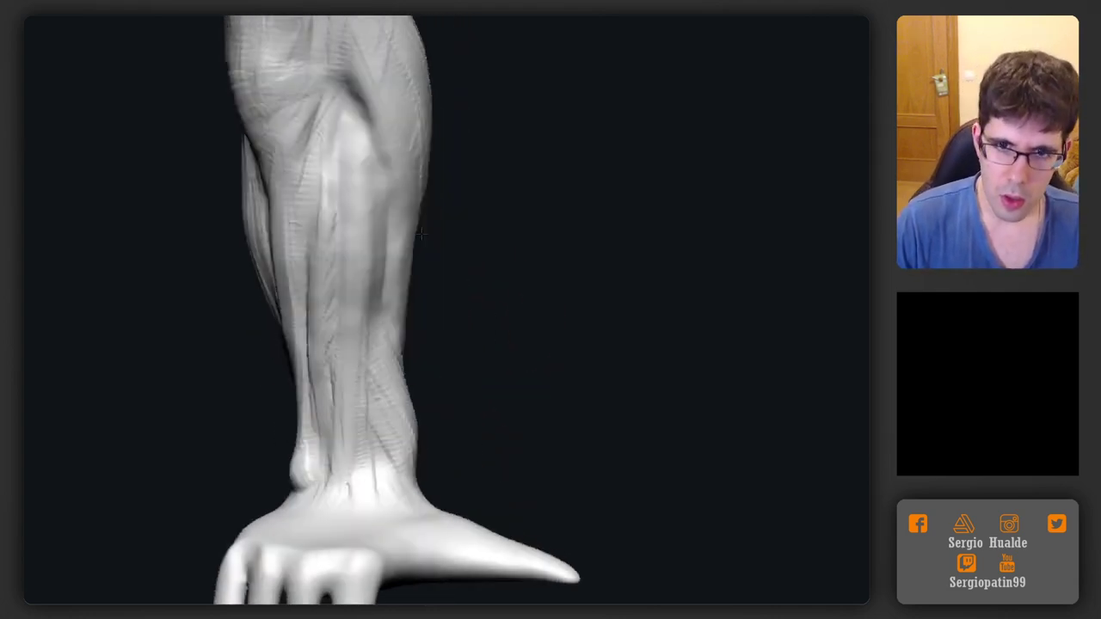
mouse_move(421, 234)
mouse_down()
mouse_move(459, 290)
mouse_move(388, 255)
mouse_move(364, 337)
mouse_move(382, 265)
mouse_move(405, 275)
mouse_move(452, 246)
mouse_move(433, 258)
mouse_up()
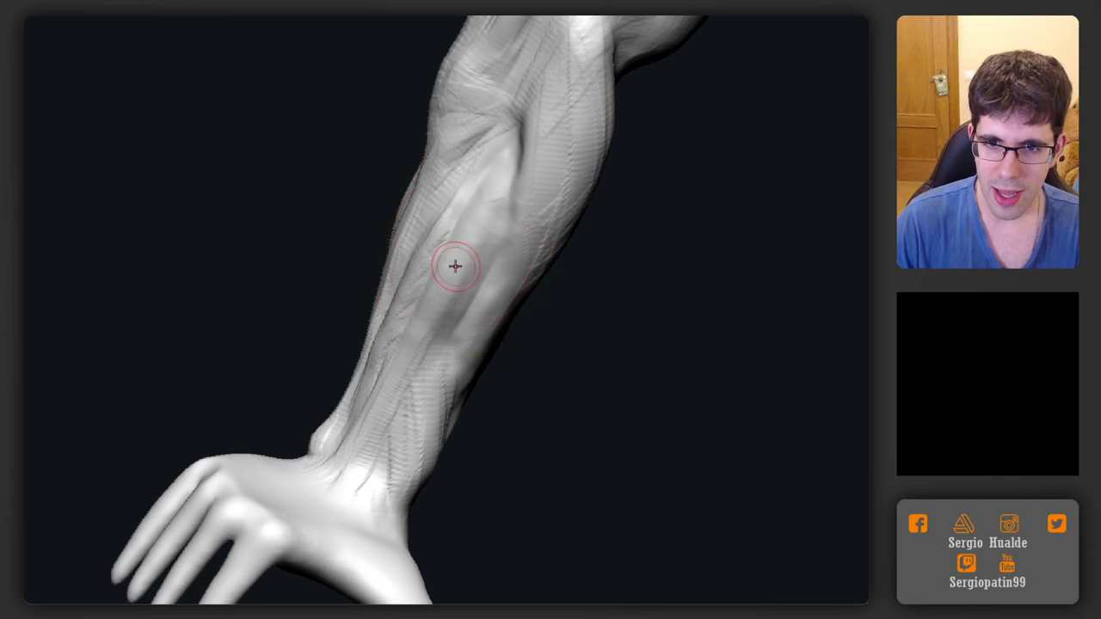
drag(454, 263, 472, 253)
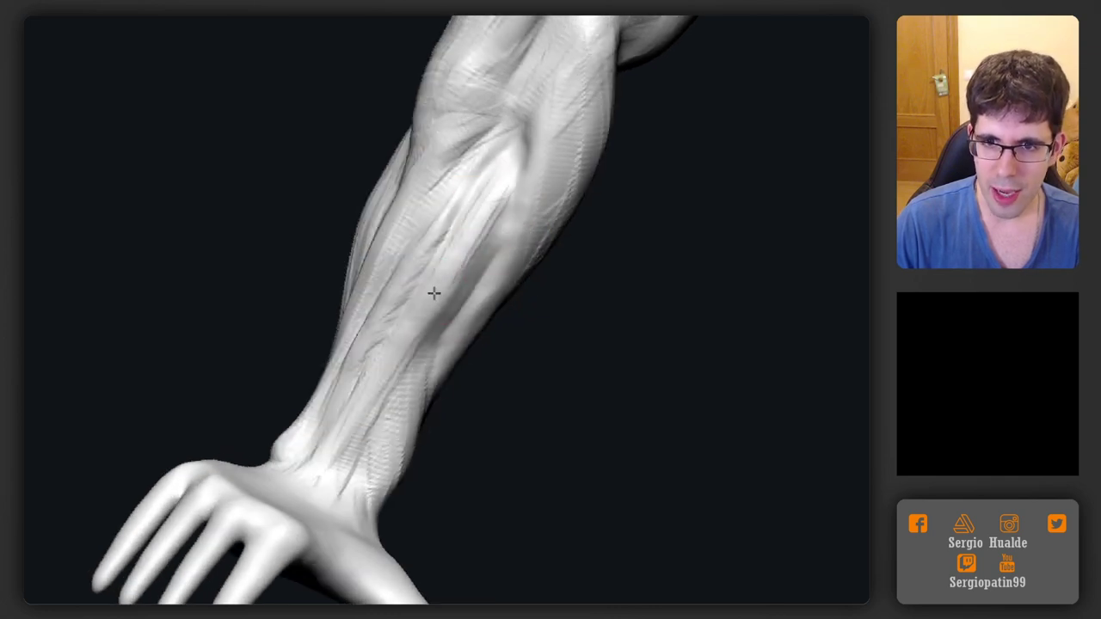
drag(405, 332, 479, 255)
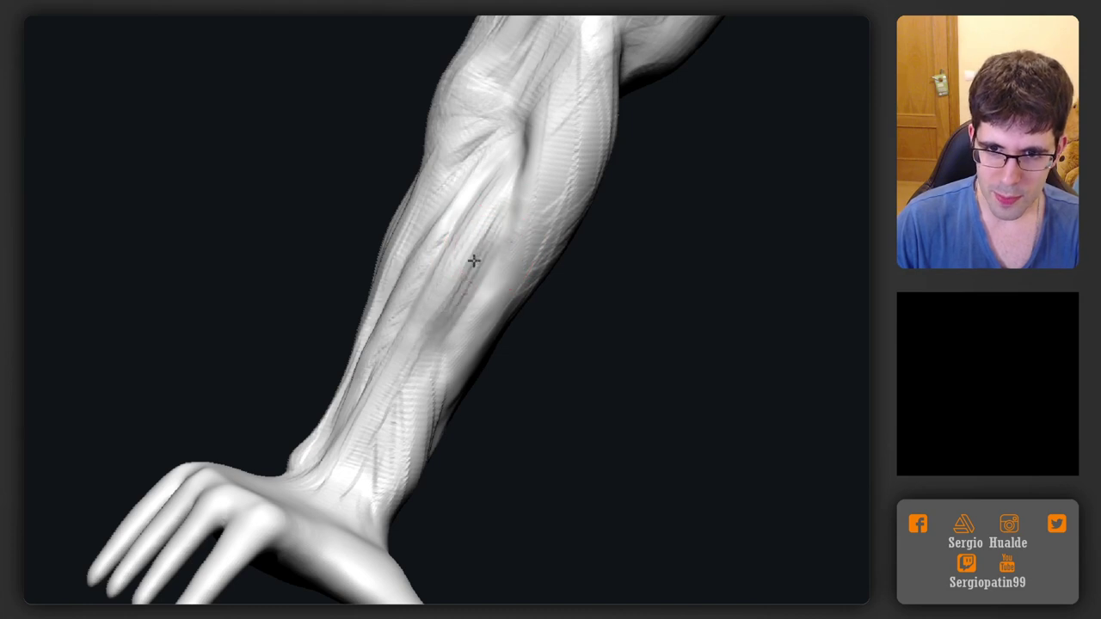
Carry the extensor muscles down the lower forearm as tendons reaching the back of the wrist
drag(395, 382, 419, 323)
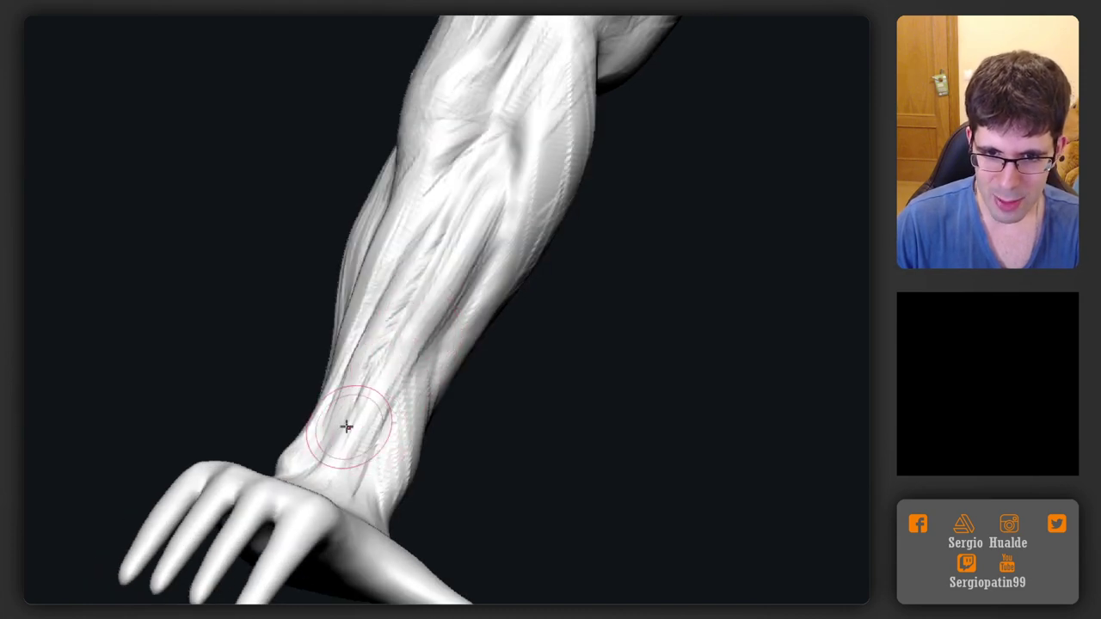
drag(346, 427, 386, 353)
mouse_move(307, 485)
mouse_down()
mouse_move(342, 485)
mouse_move(366, 444)
mouse_move(349, 316)
mouse_move(350, 360)
mouse_move(370, 392)
mouse_up()
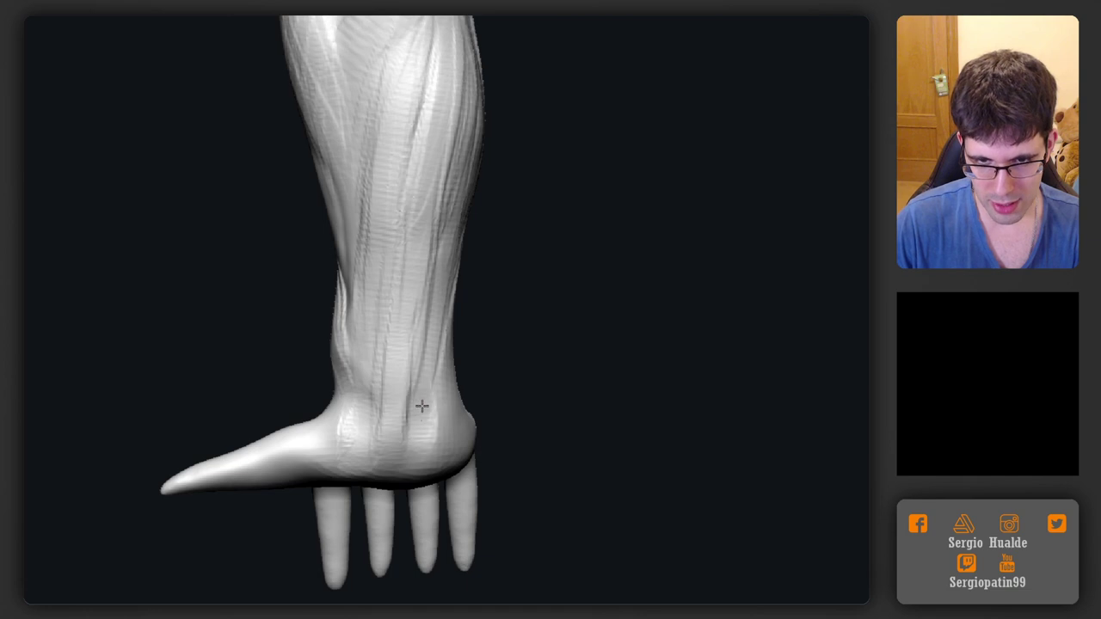
Resize the brush and carve the flexor tendons across the inner wrist to the base of the palm
mouse_move(391, 408)
right_down()
mouse_move(401, 387)
mouse_move(360, 376)
mouse_move(332, 384)
mouse_move(404, 381)
mouse_move(339, 426)
mouse_move(344, 411)
mouse_move(335, 476)
right_up()
key(s)
mouse_move(306, 530)
right_down()
mouse_move(339, 450)
mouse_move(388, 428)
right_up()
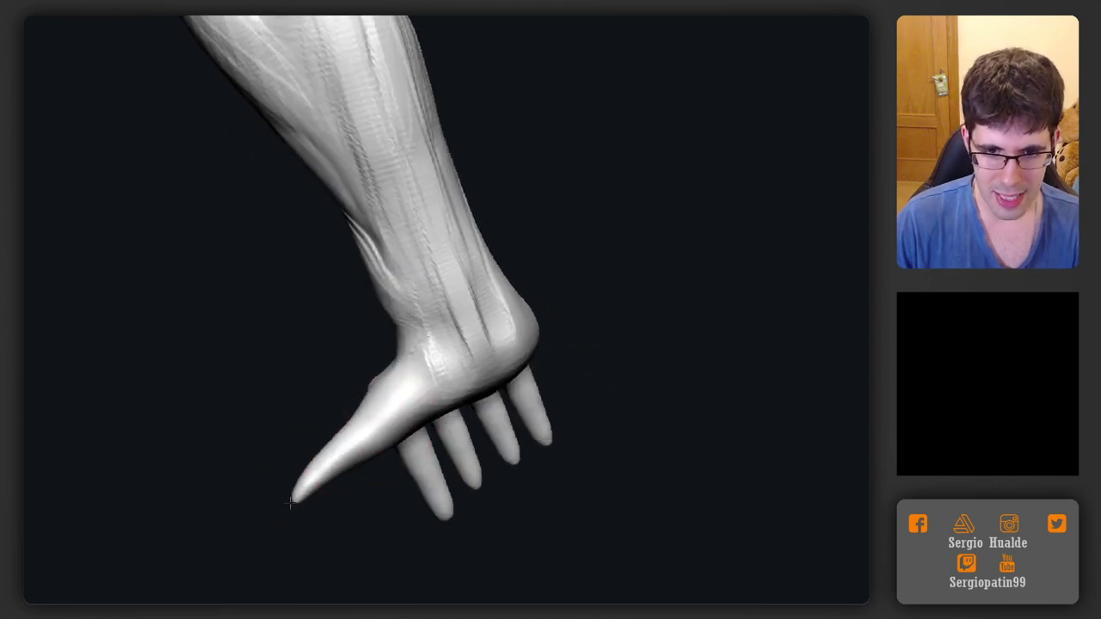
right_drag(323, 475, 410, 449)
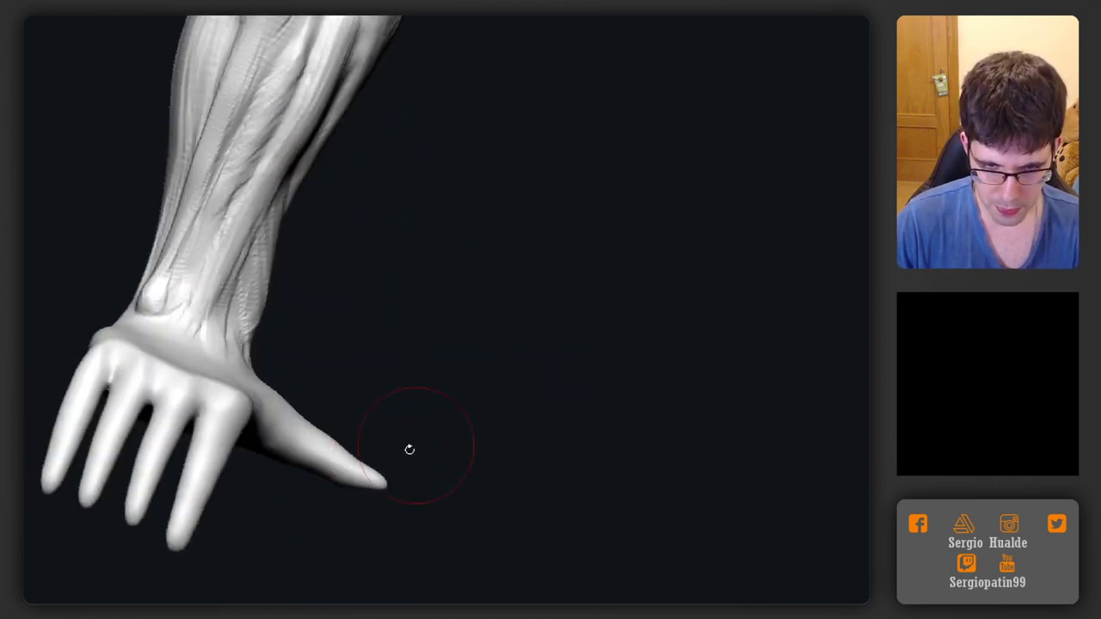
Build up the fleshy end segment of the thumb, swelling the pad below its tip
mouse_move(368, 498)
right_down()
mouse_move(370, 430)
mouse_move(381, 425)
mouse_move(371, 409)
mouse_move(376, 420)
right_up()
key(s)
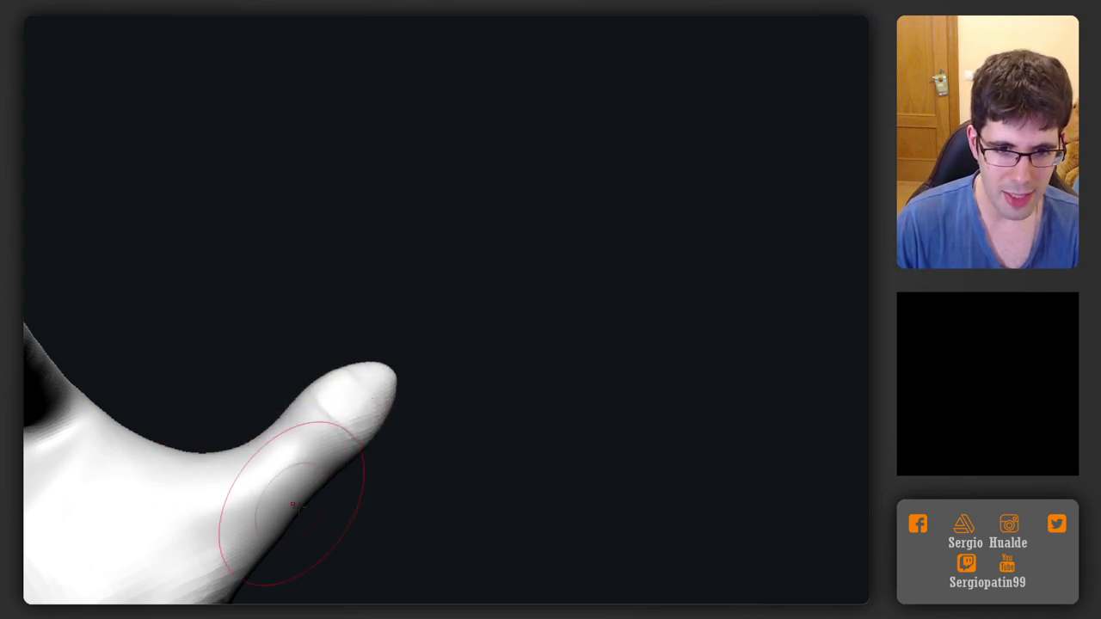
right_drag(285, 503, 325, 432)
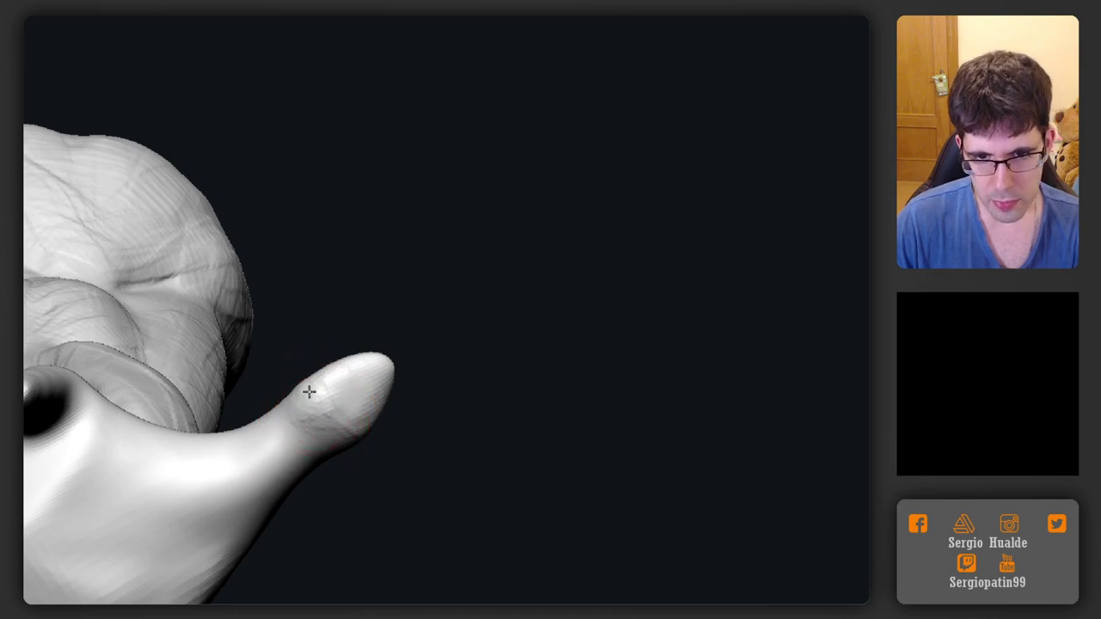
mouse_move(309, 391)
right_down()
mouse_move(337, 388)
mouse_move(345, 439)
right_up()
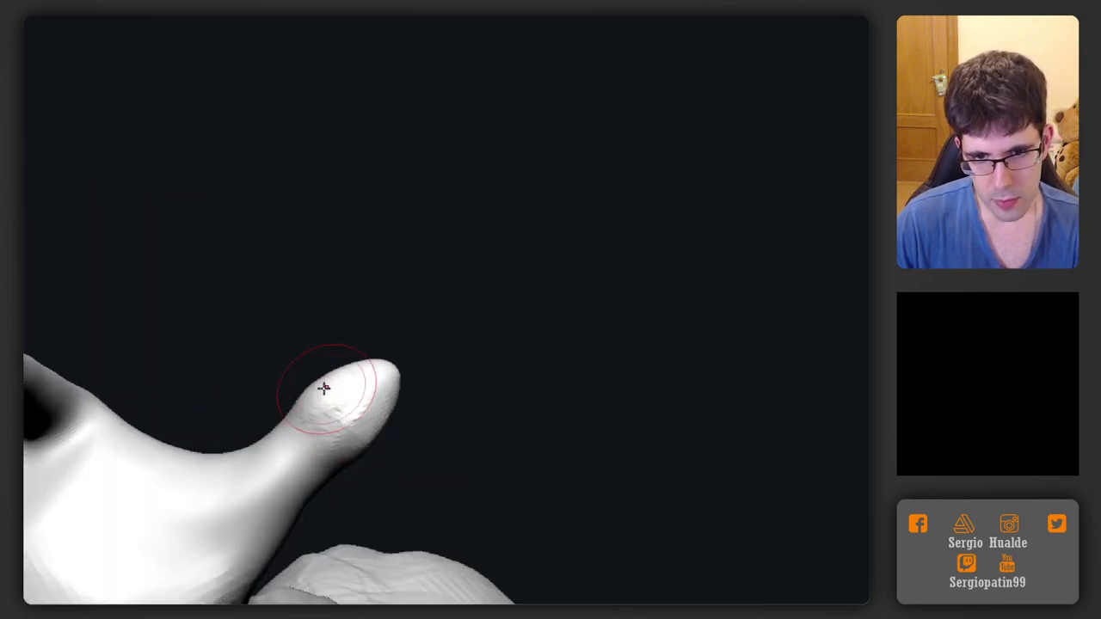
mouse_move(357, 384)
right_down()
mouse_move(373, 422)
mouse_move(352, 407)
mouse_move(372, 397)
mouse_move(361, 364)
right_up()
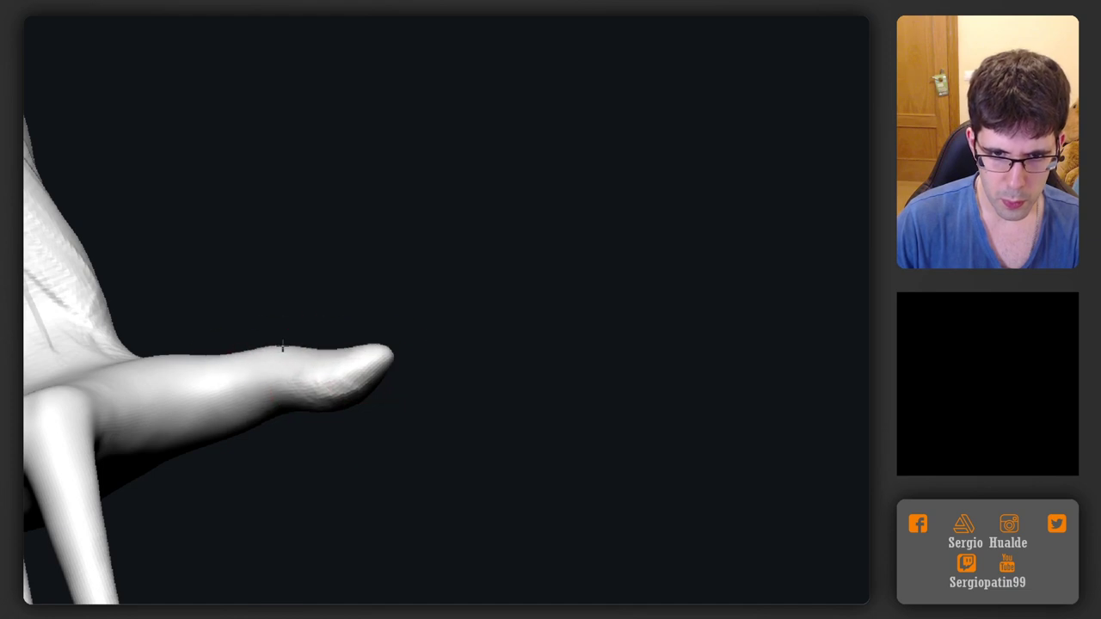
right_drag(293, 356, 354, 426)
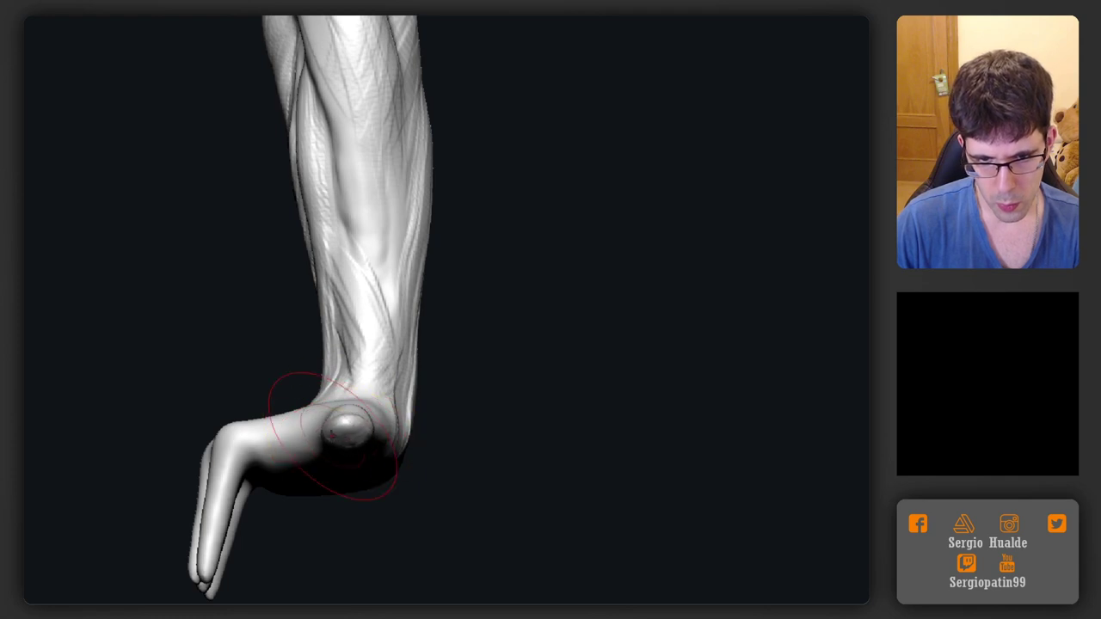
Resize the brush and round off the tip of the thumb from its end
mouse_move(336, 433)
right_down()
mouse_move(370, 519)
mouse_move(338, 407)
mouse_move(370, 431)
right_up()
key(s)
drag(376, 433, 330, 432)
key(s)
mouse_move(344, 417)
mouse_down()
mouse_move(320, 430)
mouse_move(358, 442)
mouse_up()
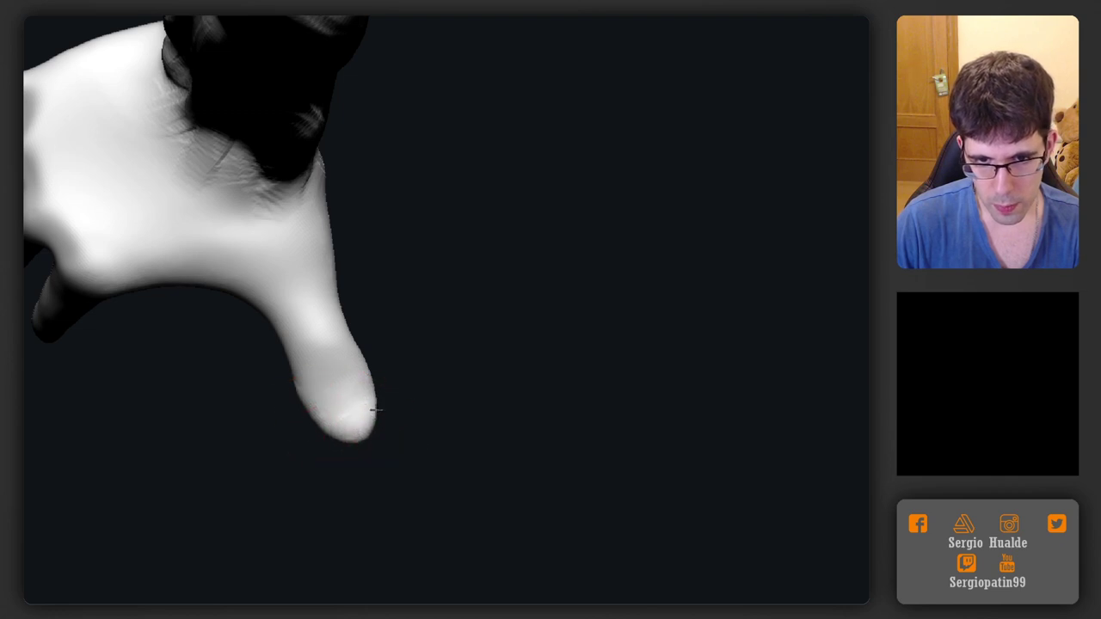
Shape the thumb's palm side, separating the rounded pad from the narrower segment behind it
mouse_move(357, 355)
right_down()
mouse_move(293, 361)
mouse_move(346, 376)
mouse_move(342, 361)
mouse_move(373, 345)
mouse_move(355, 355)
mouse_move(315, 317)
mouse_move(303, 371)
mouse_move(356, 311)
mouse_move(344, 357)
mouse_move(298, 309)
mouse_move(393, 364)
mouse_move(438, 322)
right_up()
key(s)
drag(481, 322, 484, 301)
right_drag(484, 301, 459, 288)
drag(460, 288, 467, 320)
mouse_move(467, 320)
right_down()
mouse_move(467, 306)
mouse_move(506, 344)
right_up()
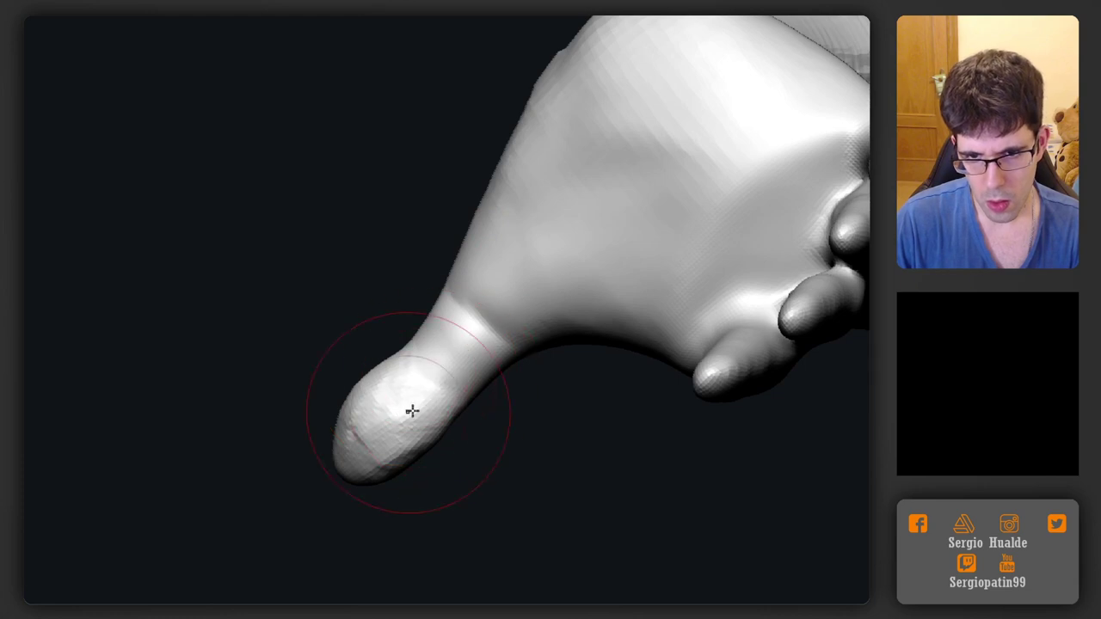
Raise the thumb's knuckle on the back and narrow the finger around that joint
mouse_move(413, 411)
right_down()
mouse_move(423, 369)
mouse_move(383, 364)
right_up()
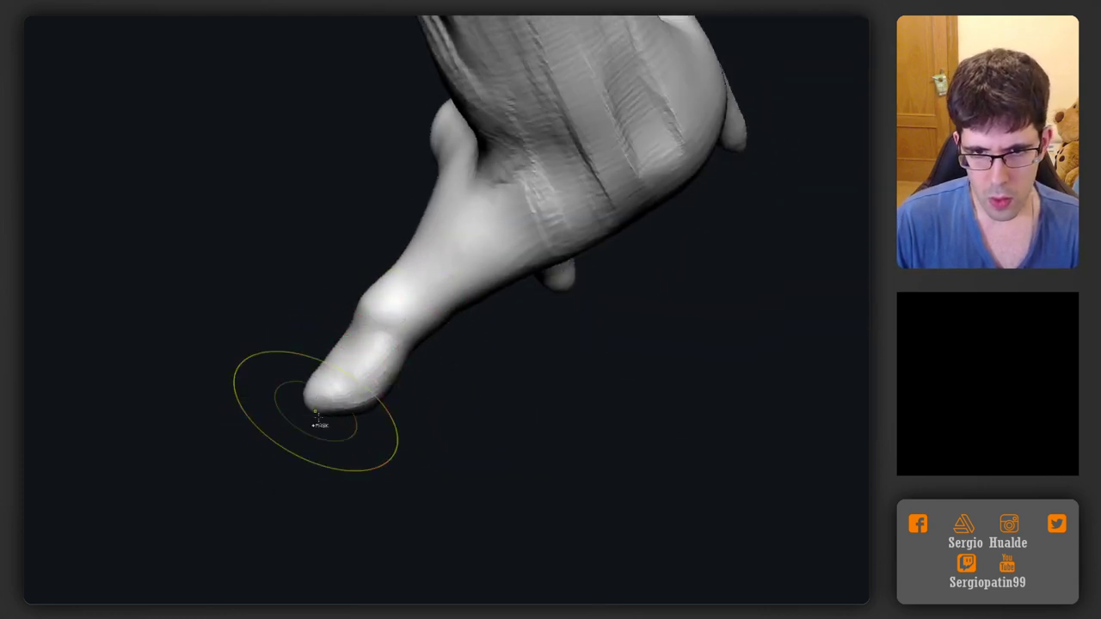
mouse_move(315, 418)
right_down()
mouse_move(373, 450)
mouse_move(340, 383)
right_up()
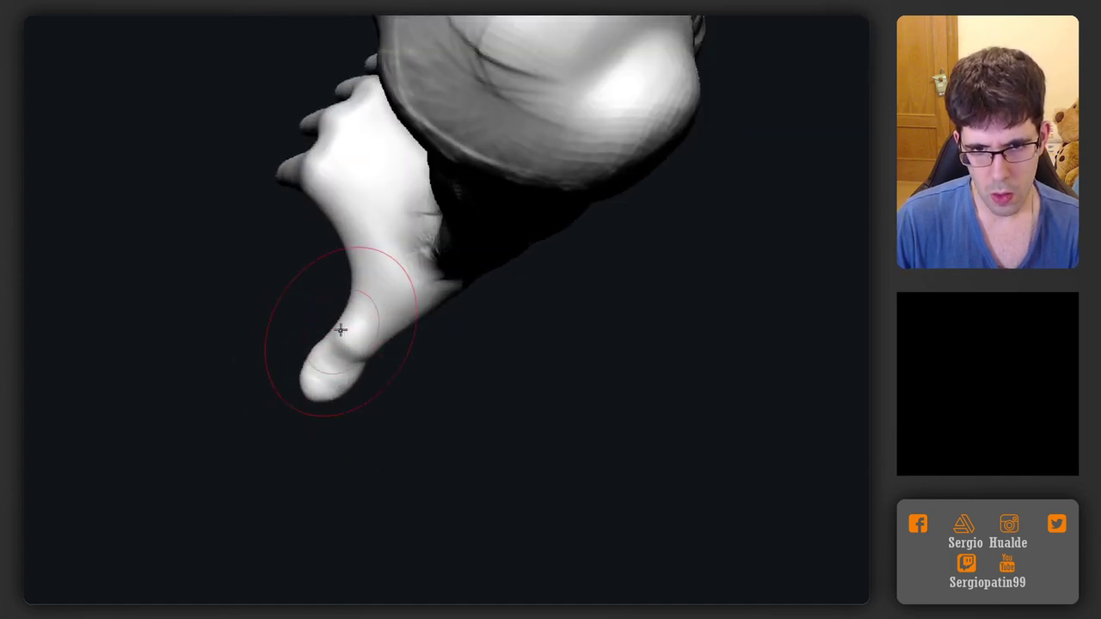
drag(340, 330, 353, 339)
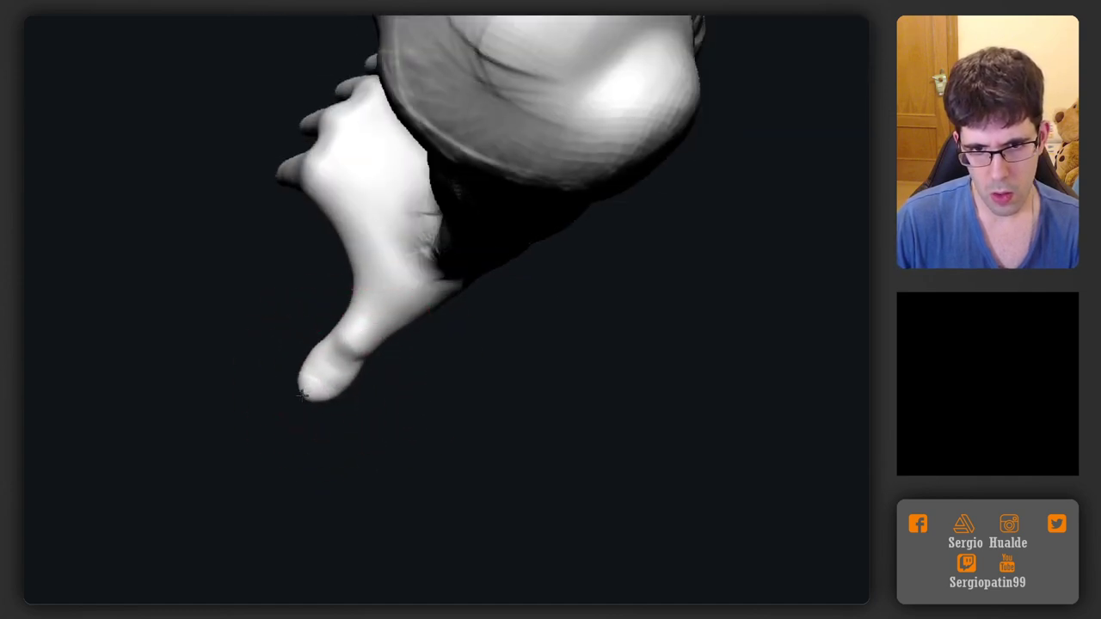
mouse_move(308, 389)
right_down()
mouse_move(481, 332)
mouse_move(364, 406)
mouse_move(398, 445)
mouse_move(295, 418)
mouse_move(287, 393)
mouse_move(261, 442)
right_up()
right_drag(342, 373, 333, 406)
mouse_move(282, 381)
right_down()
mouse_move(267, 402)
mouse_move(283, 418)
mouse_move(238, 449)
mouse_move(253, 455)
mouse_move(258, 440)
mouse_move(278, 447)
mouse_move(379, 408)
mouse_move(431, 288)
right_up()
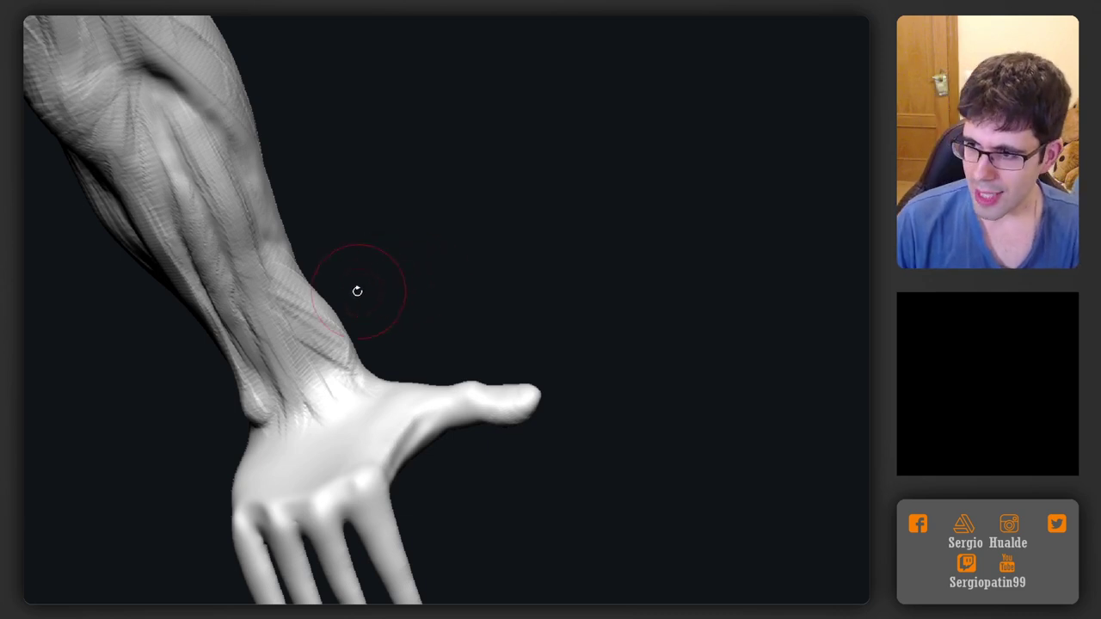
mouse_move(302, 359)
right_down()
mouse_move(368, 393)
mouse_move(335, 347)
mouse_move(318, 430)
mouse_move(312, 365)
mouse_move(332, 364)
right_up()
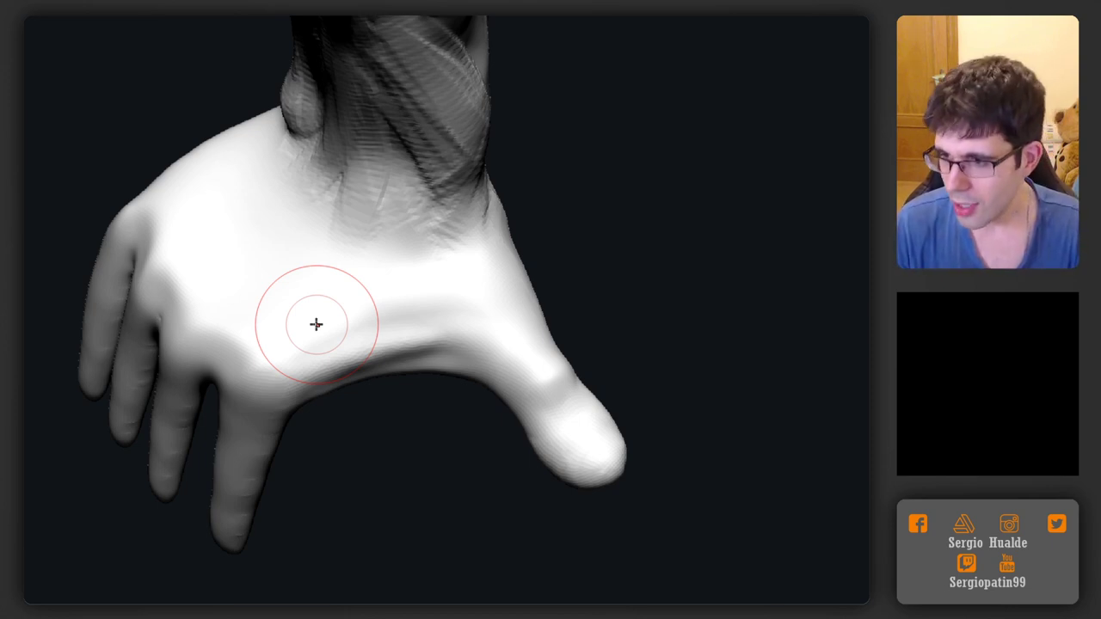
Sculpt the muscle in the web between thumb and index finger with strokes towards the index knuckle
alt+right_drag(312, 316, 336, 322)
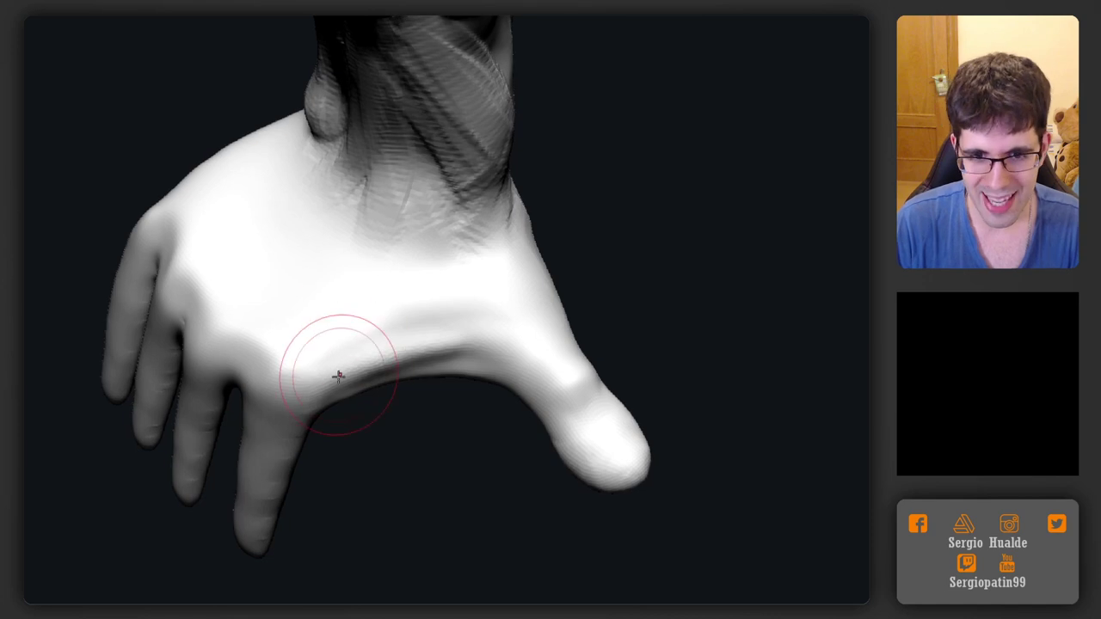
right_drag(336, 365, 339, 376)
mouse_move(338, 376)
mouse_down()
mouse_move(373, 347)
mouse_move(313, 391)
mouse_up()
mouse_move(430, 295)
right_down()
mouse_move(381, 344)
mouse_move(301, 371)
right_up()
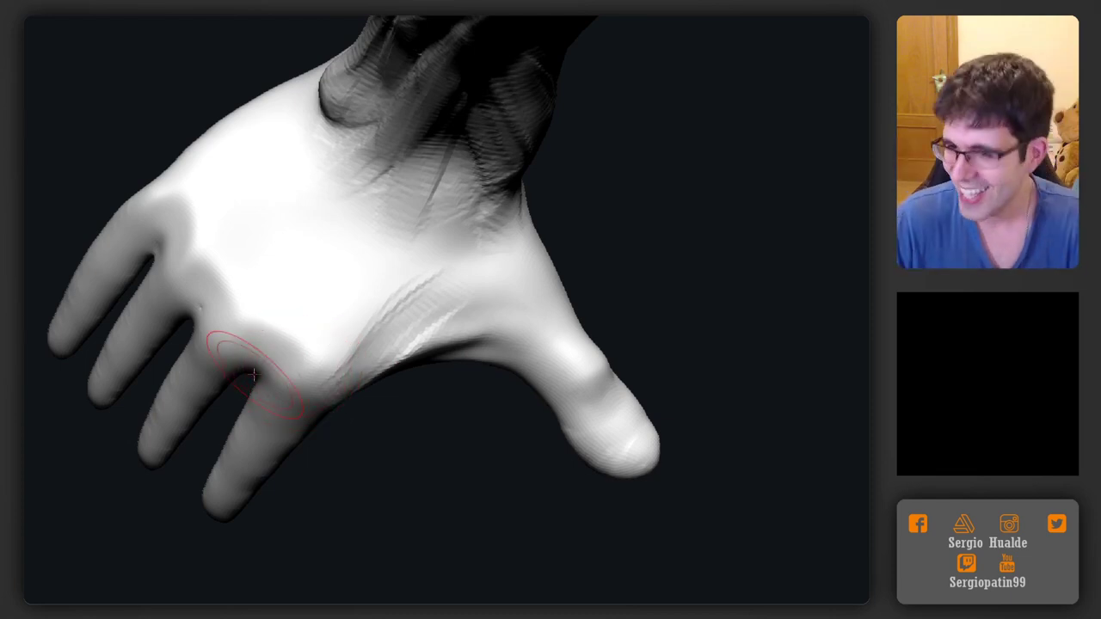
right_drag(366, 358, 361, 349)
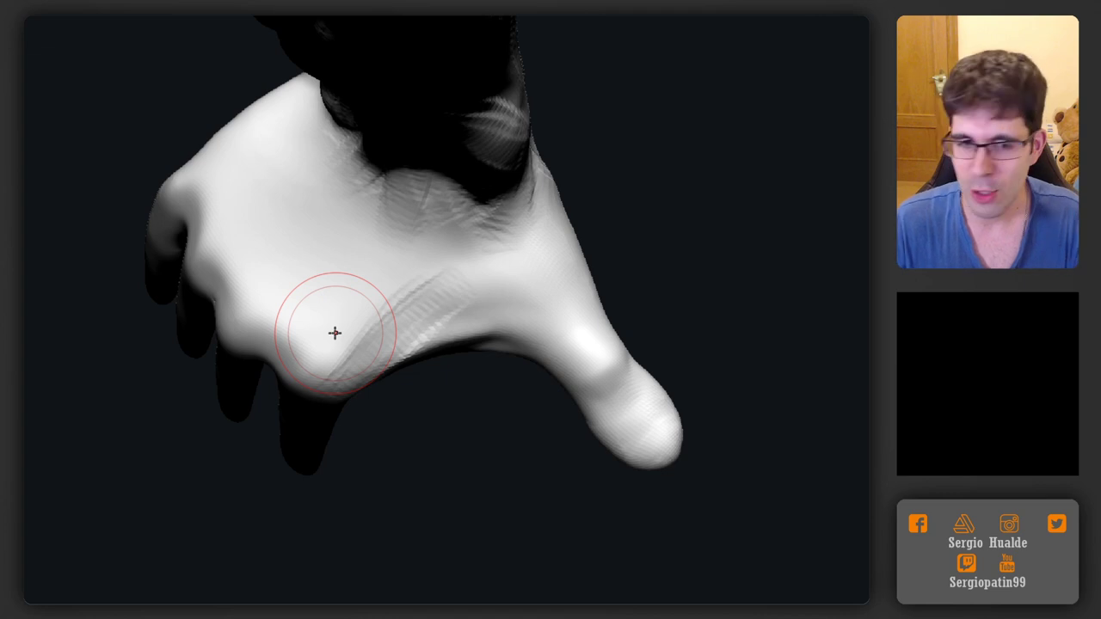
right_drag(320, 409, 381, 409)
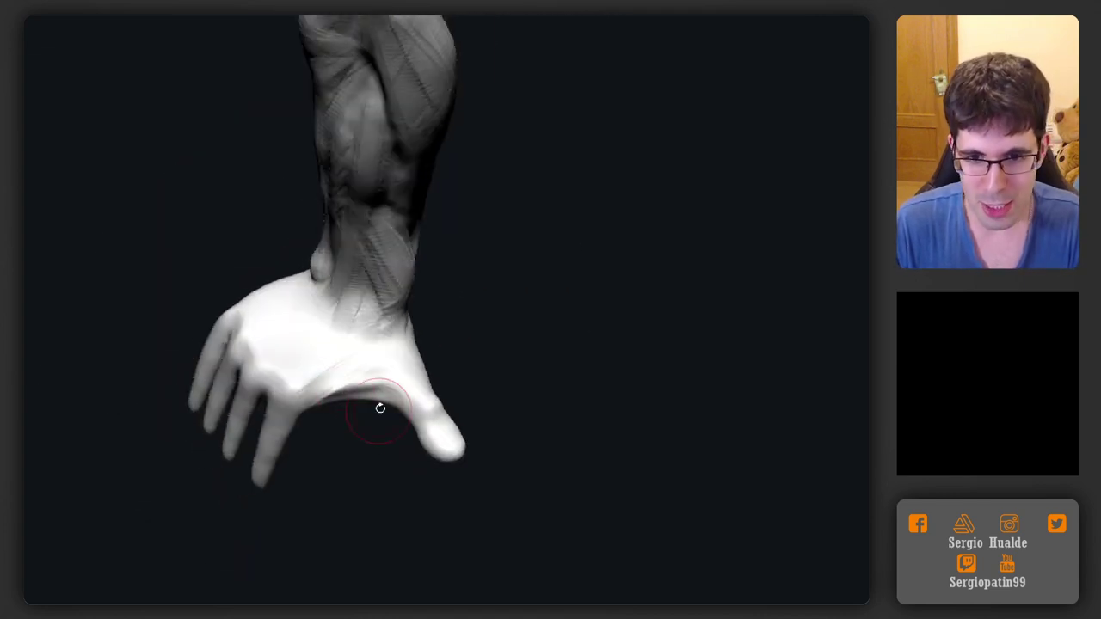
Refine the back of the thumb's end segment with strokes between the knuckle and the nail area
mouse_move(466, 387)
ctrl+right_down()
mouse_move(469, 441)
mouse_move(349, 348)
mouse_move(362, 413)
mouse_move(350, 386)
ctrl+right_up()
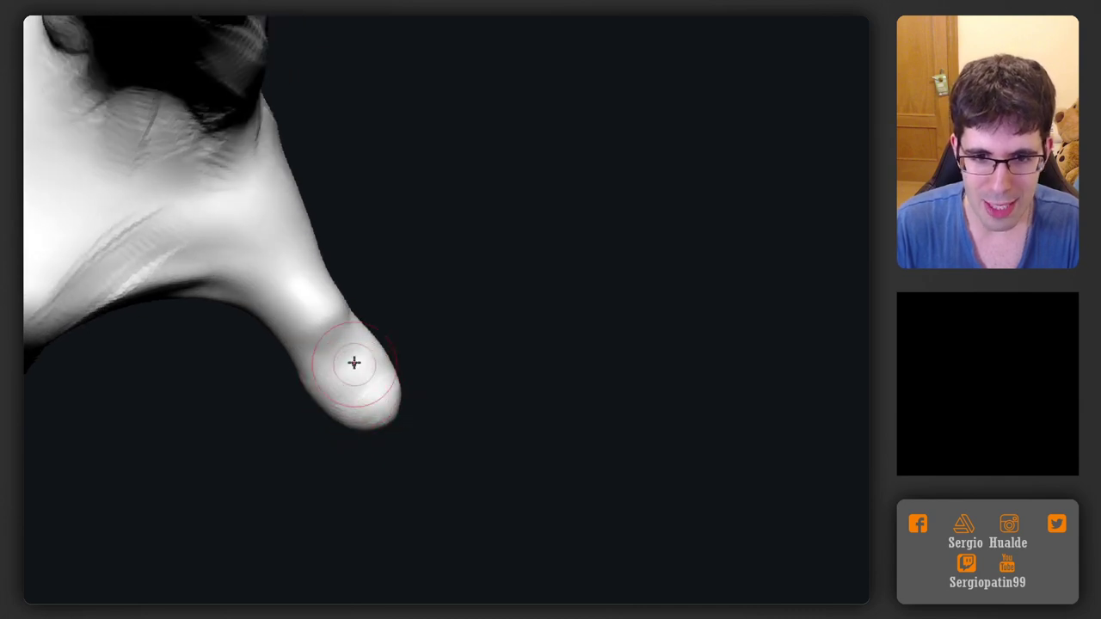
drag(354, 364, 345, 386)
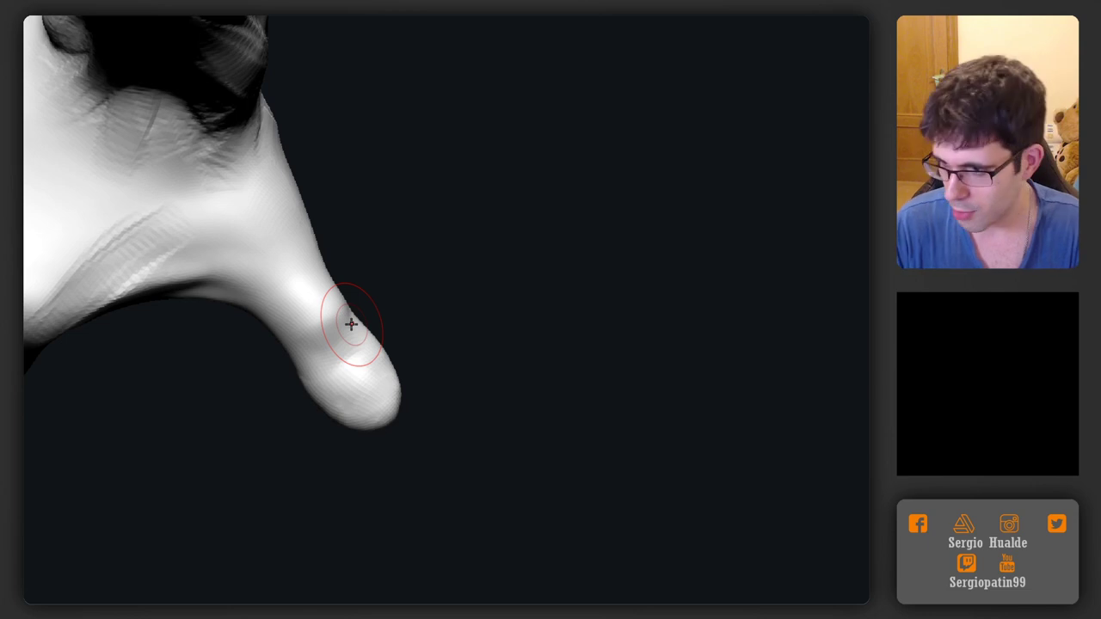
drag(498, 330, 450, 350)
ctrl+right_drag(378, 410, 367, 401)
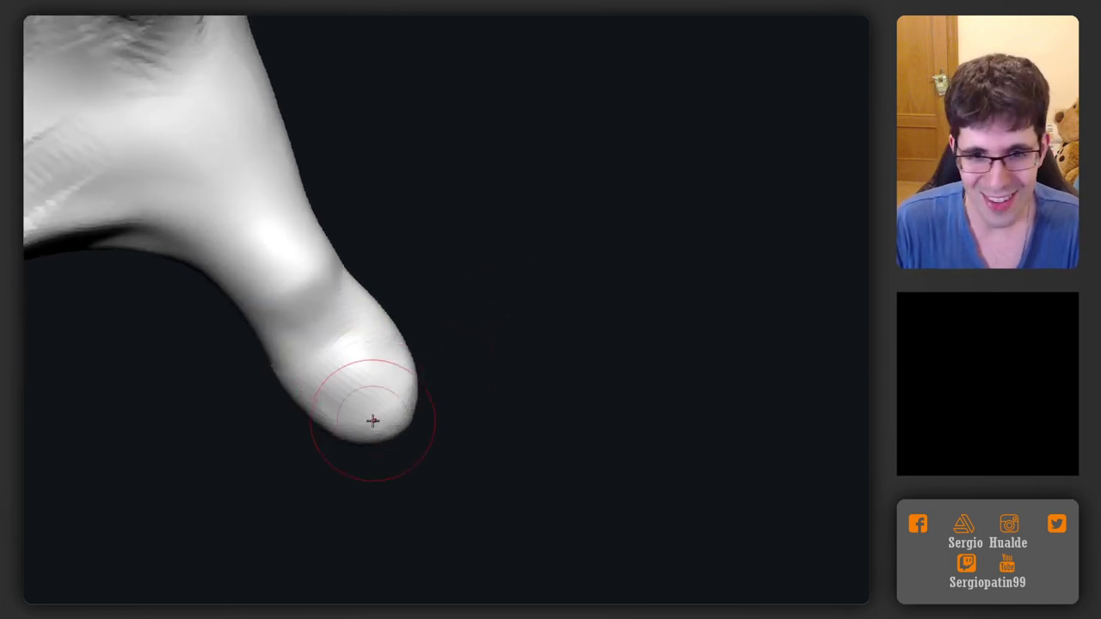
Adjust the brush size and carve the thumbnail's front edge and sides into the thumb's tip
key(s)
key(s)
drag(394, 415, 384, 416)
key(s)
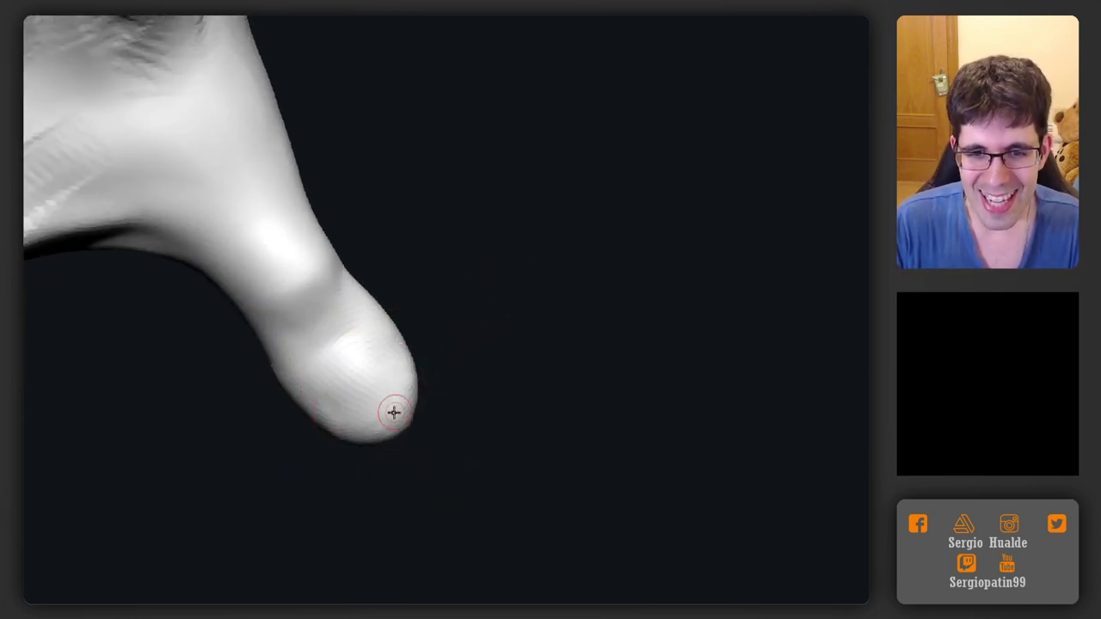
key(s)
key(s)
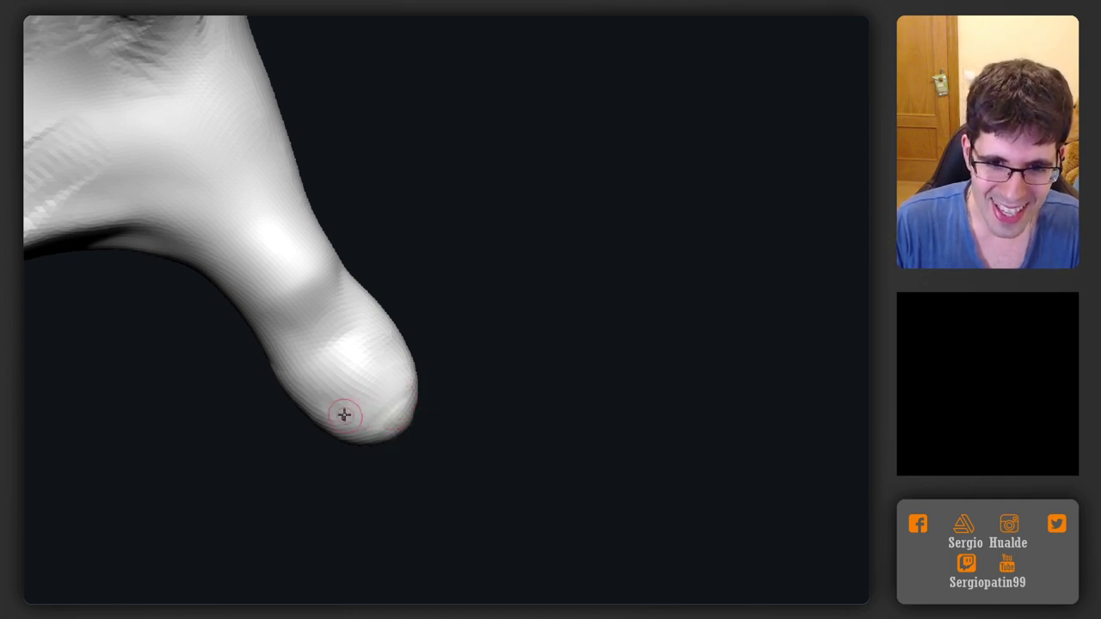
key(s)
drag(339, 413, 351, 412)
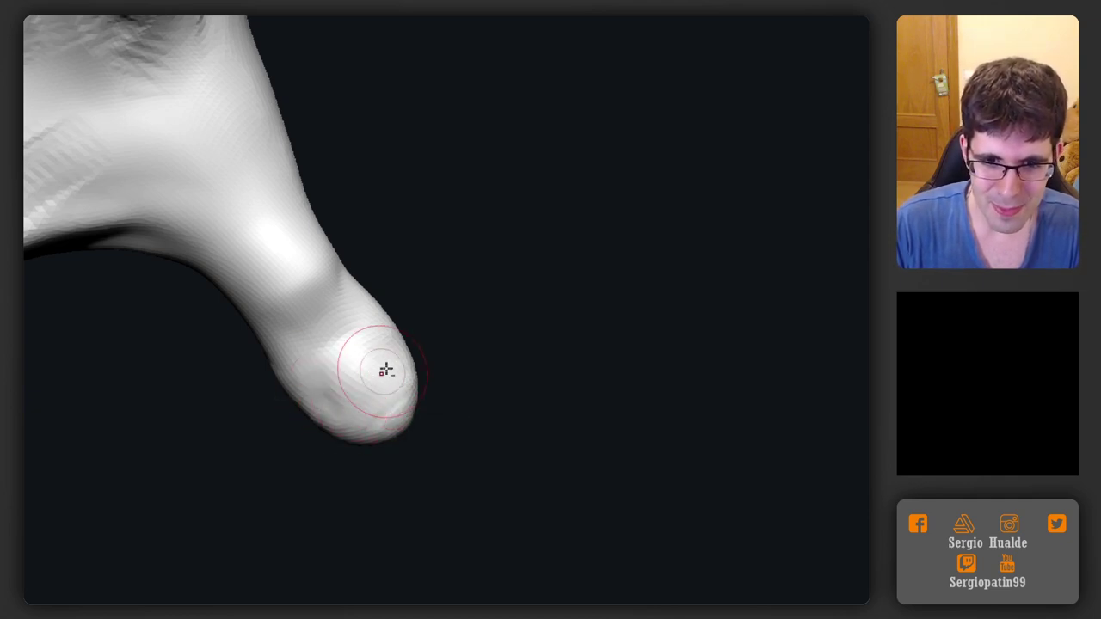
mouse_move(364, 333)
mouse_down()
mouse_move(399, 353)
mouse_move(404, 364)
mouse_move(391, 368)
mouse_move(421, 374)
mouse_move(389, 403)
mouse_move(342, 336)
mouse_move(301, 350)
mouse_move(347, 309)
mouse_up()
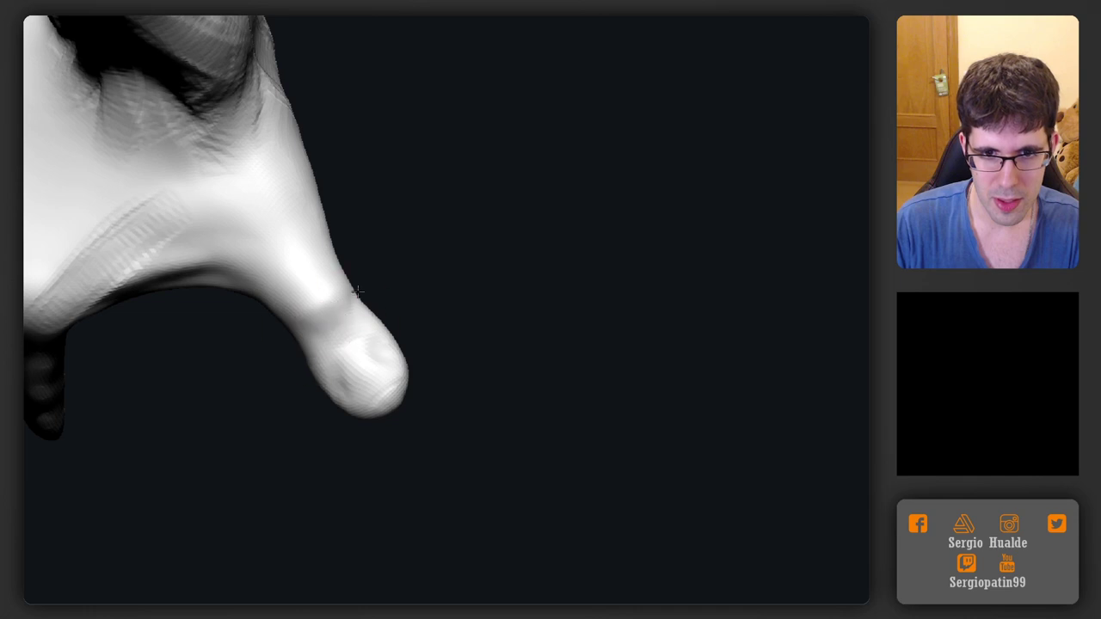
Refine the thumb's knuckle and the segment running from it towards the wrist
drag(336, 258, 325, 233)
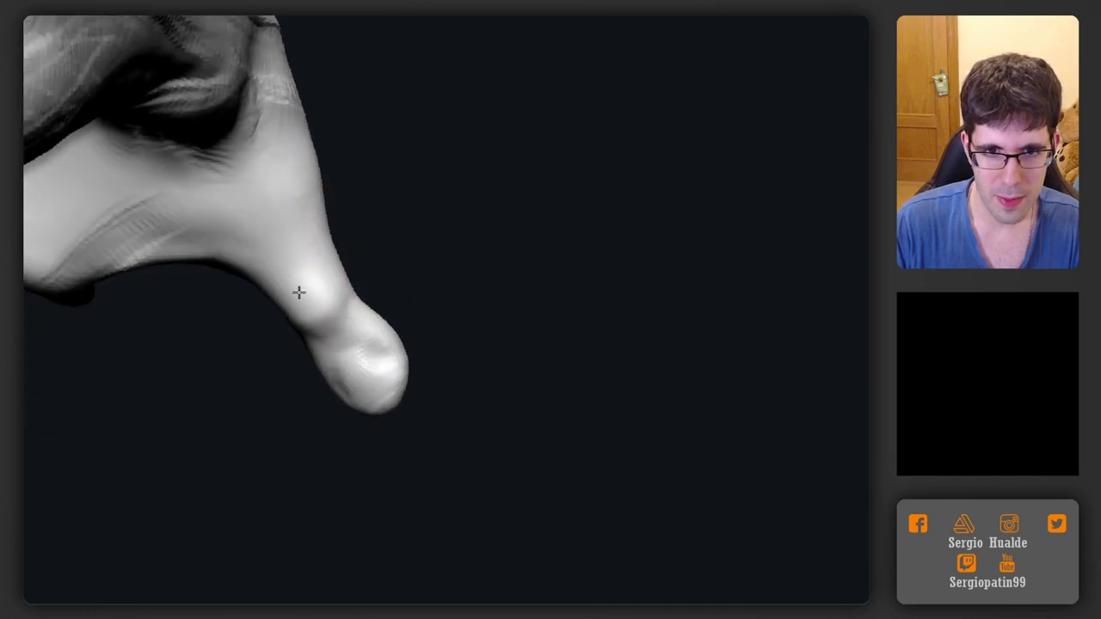
mouse_move(300, 293)
right_down()
mouse_move(277, 305)
mouse_move(292, 317)
mouse_move(311, 281)
right_up()
mouse_move(310, 281)
mouse_down()
mouse_move(393, 287)
mouse_move(338, 221)
mouse_move(349, 249)
mouse_move(404, 209)
mouse_up()
ctrl+right_drag(404, 210, 374, 144)
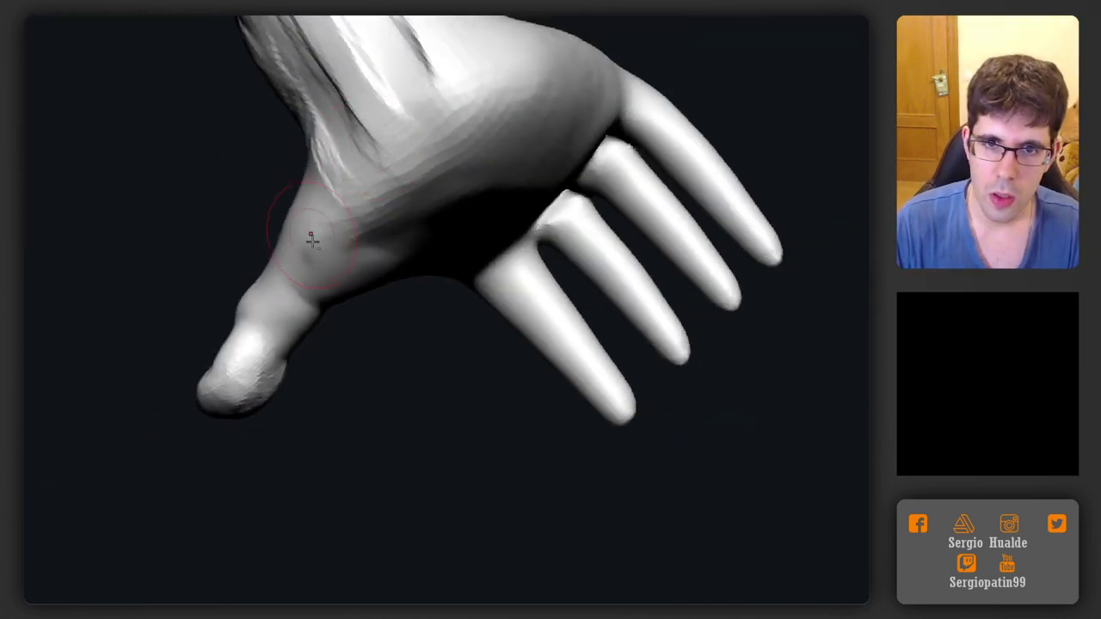
Extend the flexor tendons over the inner wrist and shape where they enter the base of the palm
alt+right_drag(376, 202, 337, 167)
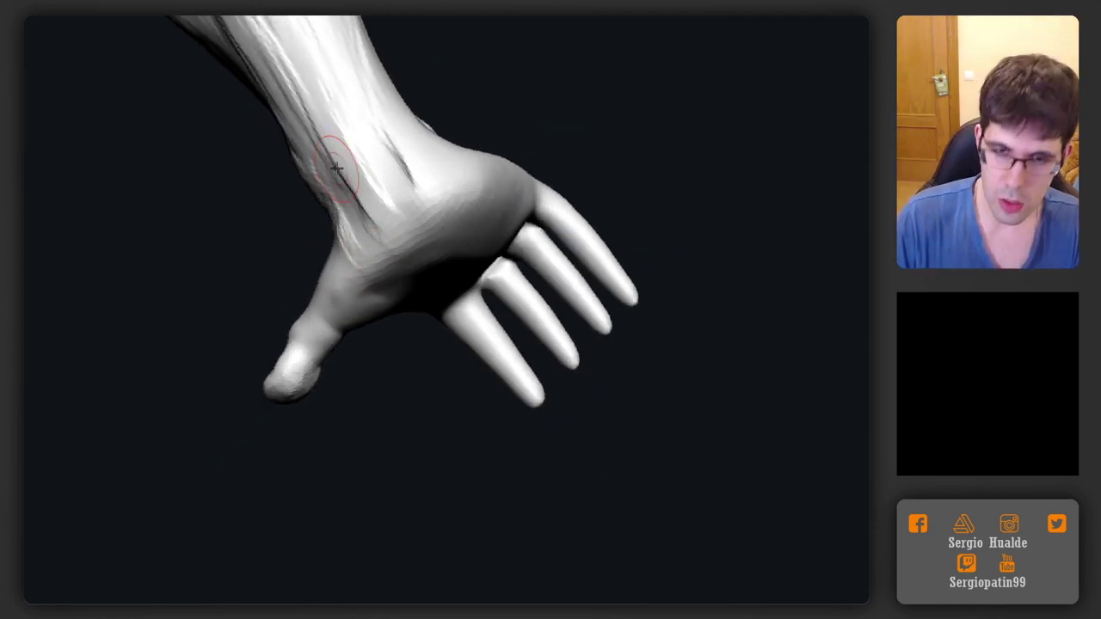
mouse_move(335, 172)
mouse_down()
mouse_move(322, 298)
mouse_move(393, 246)
mouse_up()
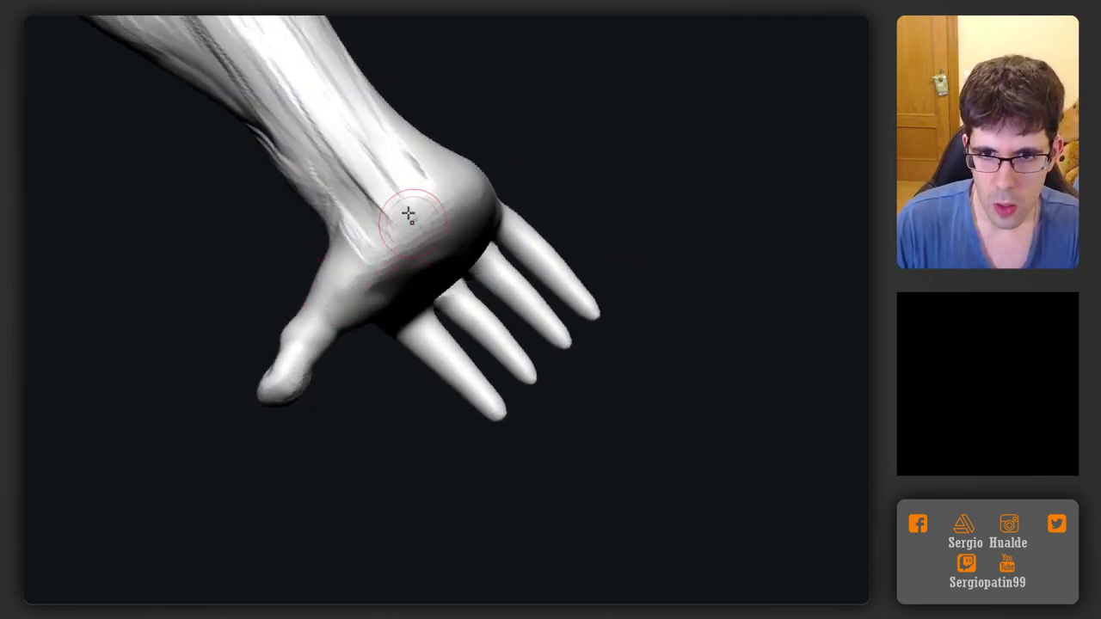
mouse_move(406, 206)
mouse_down()
mouse_move(393, 233)
mouse_move(421, 243)
mouse_move(400, 202)
mouse_move(432, 271)
mouse_up()
mouse_move(433, 271)
right_down()
mouse_move(404, 220)
mouse_move(399, 228)
mouse_move(404, 217)
right_up()
drag(330, 128, 354, 172)
drag(348, 106, 364, 168)
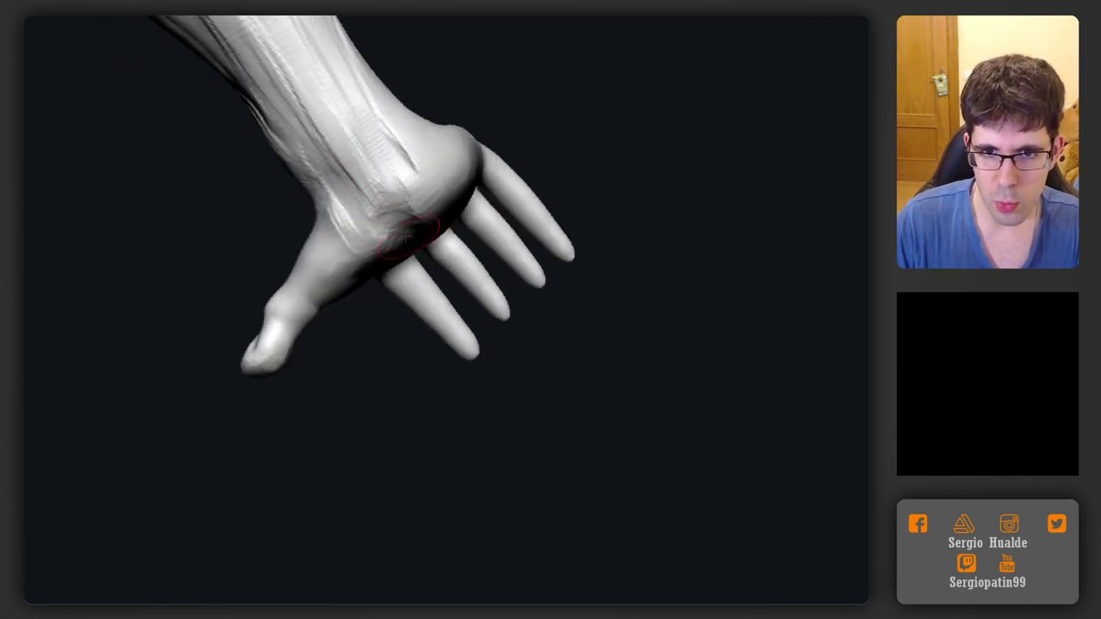
Resize the brush and sculpt the thumb's fleshy base muscles from the wrist across the palm
mouse_move(364, 177)
right_down()
mouse_move(369, 241)
mouse_move(374, 225)
right_up()
key(s)
mouse_move(360, 278)
mouse_down()
mouse_move(371, 277)
mouse_move(355, 318)
mouse_up()
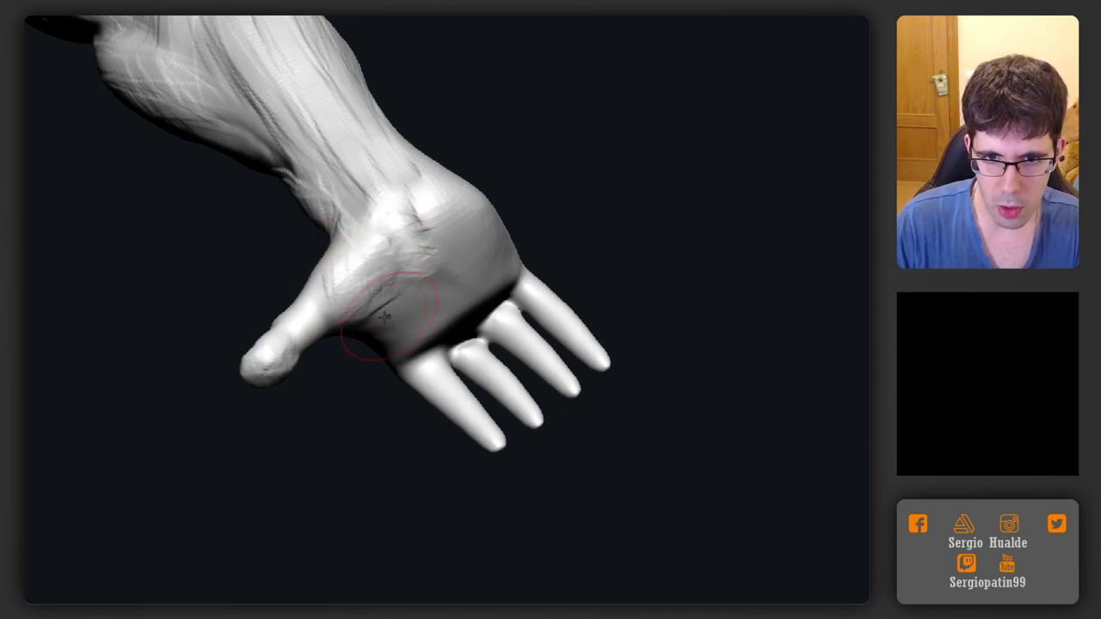
right_drag(384, 318, 399, 276)
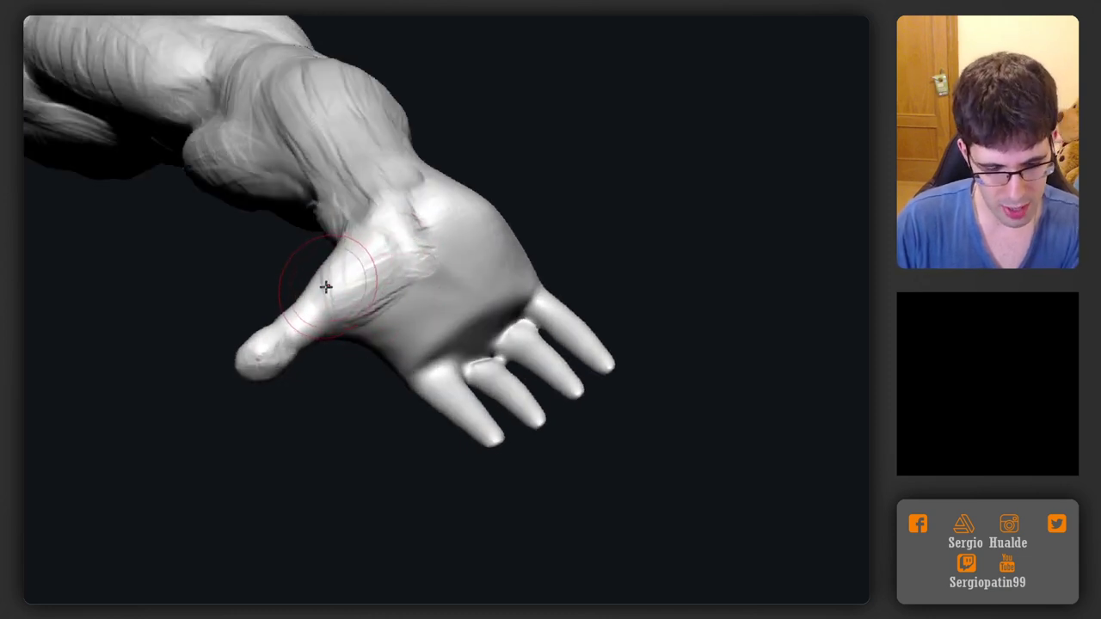
right_drag(355, 268, 336, 260)
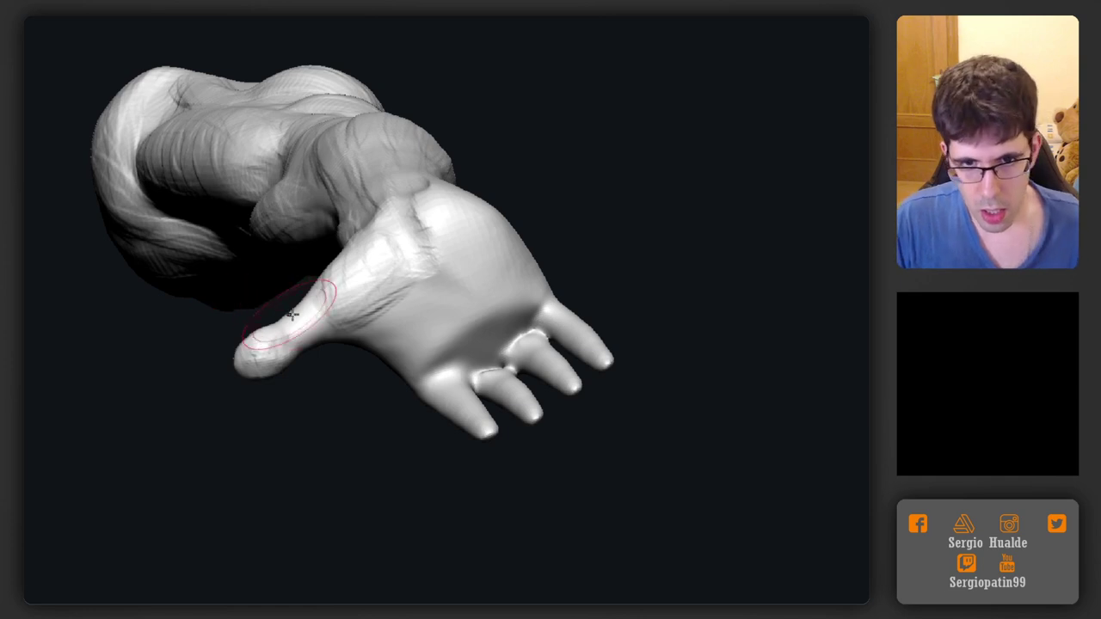
mouse_move(292, 297)
mouse_down()
mouse_move(354, 309)
mouse_move(321, 331)
mouse_up()
Mask the thumb down to its base on the back of the hand
right_drag(322, 330, 322, 351)
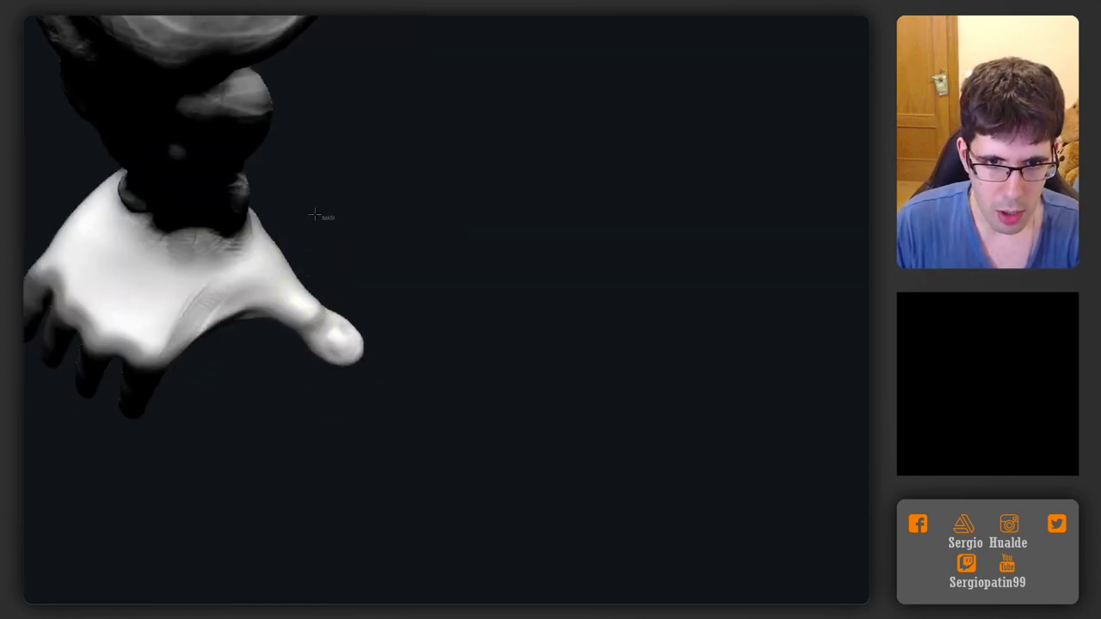
mouse_move(332, 219)
ctrl+mouse_down()
mouse_move(447, 263)
mouse_move(421, 237)
ctrl+mouse_up()
alt+right_drag(258, 292, 346, 296)
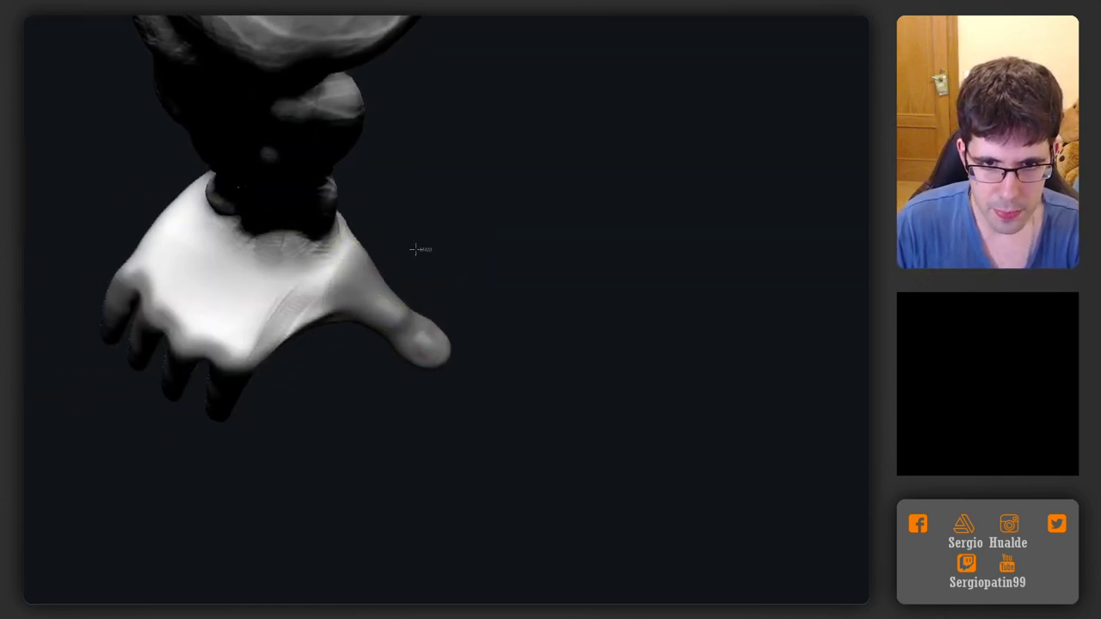
Pull the front and rear upper ends of the shoulder muscle outward into rounded points and reshape the surface between them
mouse_move(415, 249)
mouse_down()
mouse_move(357, 290)
mouse_move(364, 197)
mouse_move(357, 332)
mouse_move(404, 241)
mouse_move(381, 167)
mouse_move(389, 332)
mouse_move(312, 319)
mouse_move(297, 210)
mouse_up()
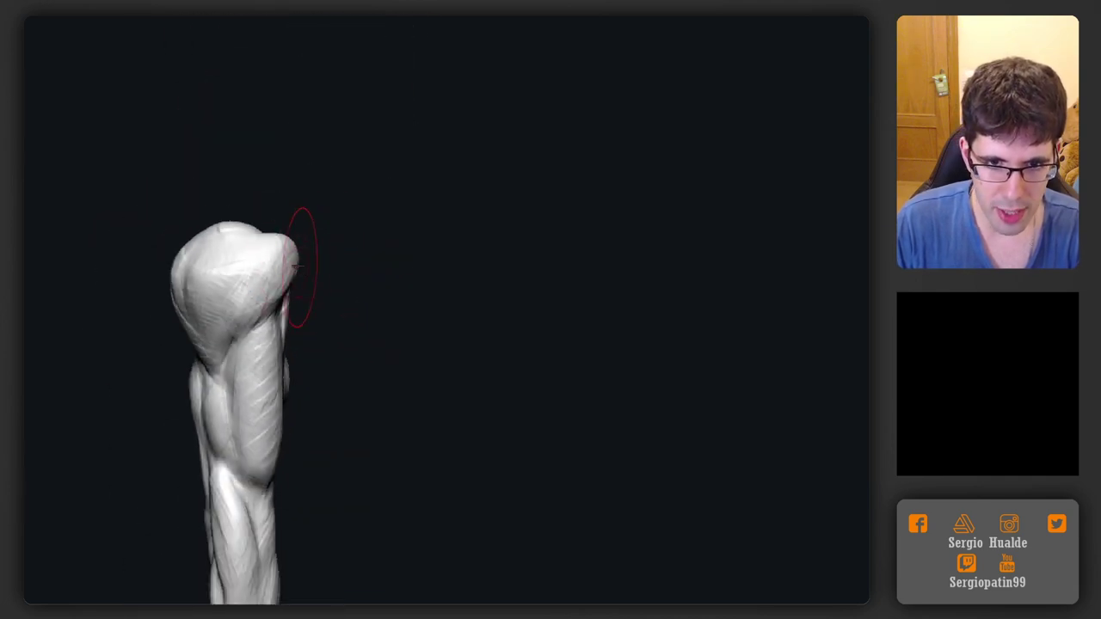
mouse_move(327, 269)
mouse_down()
mouse_move(347, 295)
mouse_move(283, 285)
mouse_move(211, 226)
mouse_move(197, 344)
mouse_up()
right_drag(196, 344, 206, 359)
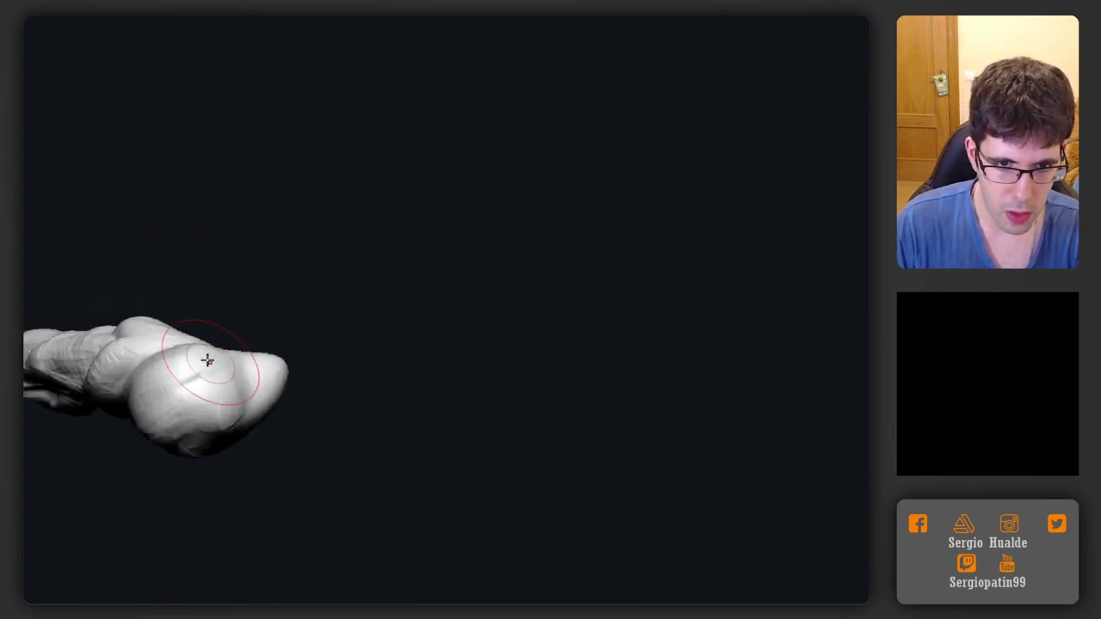
drag(206, 358, 231, 241)
right_drag(237, 241, 228, 331)
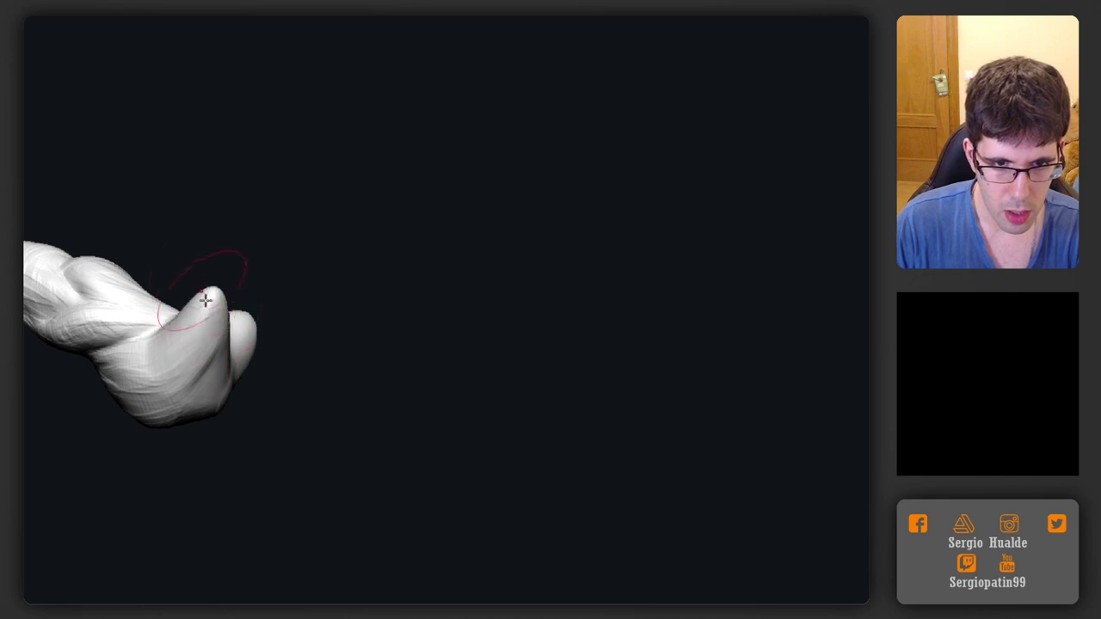
mouse_move(205, 299)
mouse_down()
mouse_move(197, 226)
mouse_move(199, 280)
mouse_move(229, 319)
mouse_move(235, 286)
mouse_move(259, 356)
mouse_up()
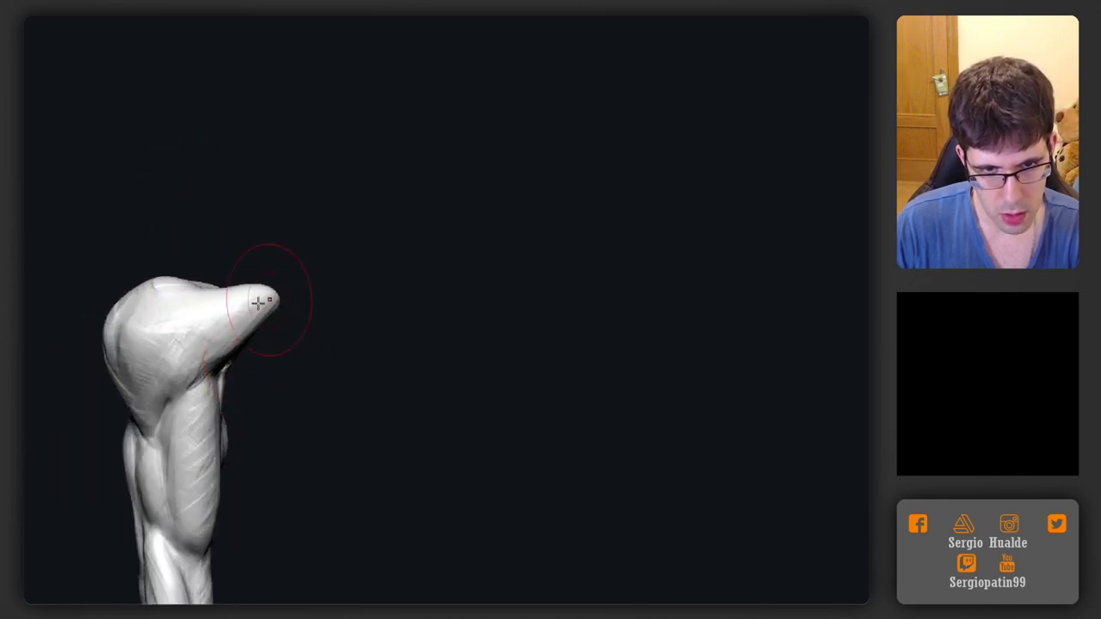
right_drag(199, 296, 164, 272)
drag(164, 272, 160, 279)
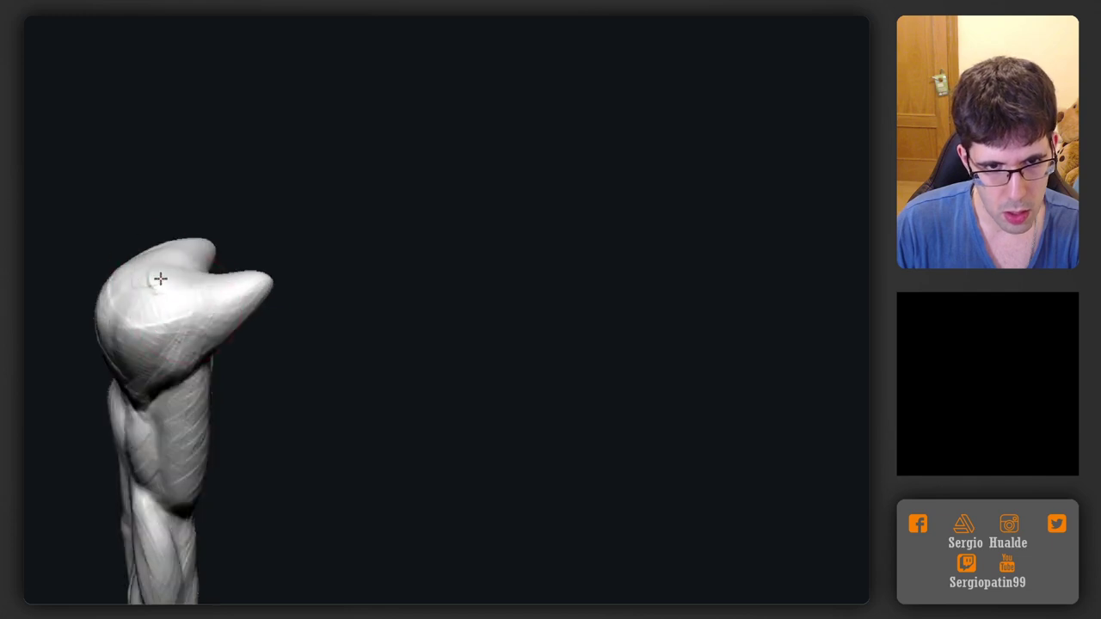
right_drag(160, 278, 167, 283)
mouse_move(159, 290)
mouse_down()
mouse_move(160, 277)
mouse_move(216, 344)
mouse_move(258, 332)
mouse_move(231, 341)
mouse_move(216, 327)
mouse_move(223, 321)
mouse_up()
mouse_move(247, 283)
mouse_down()
mouse_move(261, 339)
mouse_move(293, 324)
mouse_move(259, 308)
mouse_move(313, 360)
mouse_up()
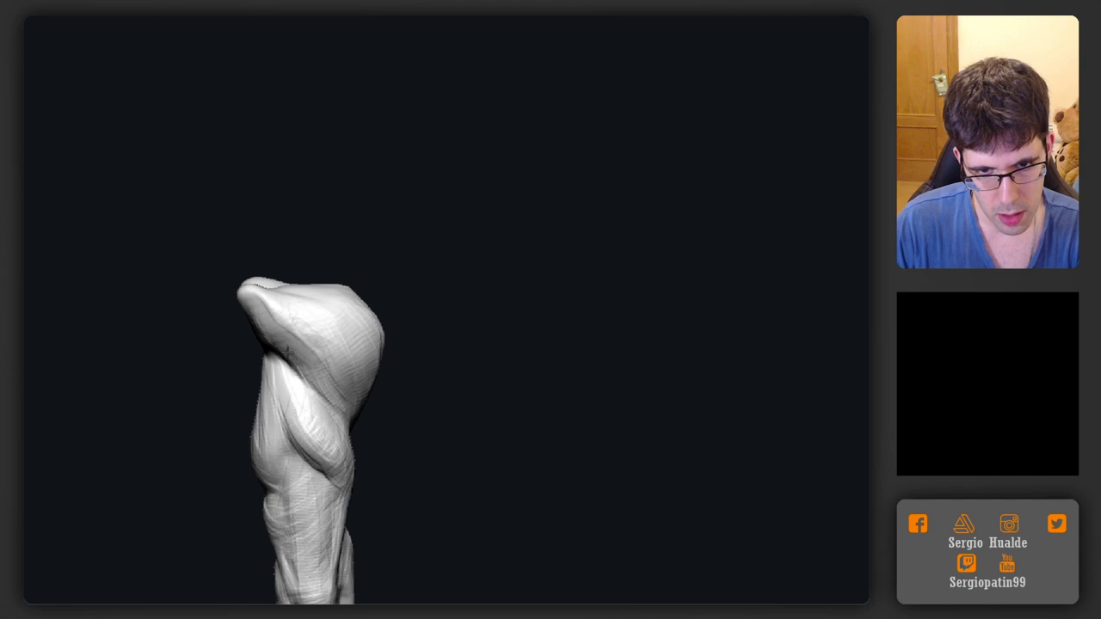
Mask the arm so that only the muscle area below the shoulder on the inner upper arm stays editable
mouse_move(287, 329)
right_down()
mouse_move(253, 291)
mouse_move(241, 314)
mouse_move(298, 364)
mouse_move(224, 321)
mouse_move(186, 327)
mouse_move(204, 336)
right_up()
ctrl+drag(140, 370, 204, 337)
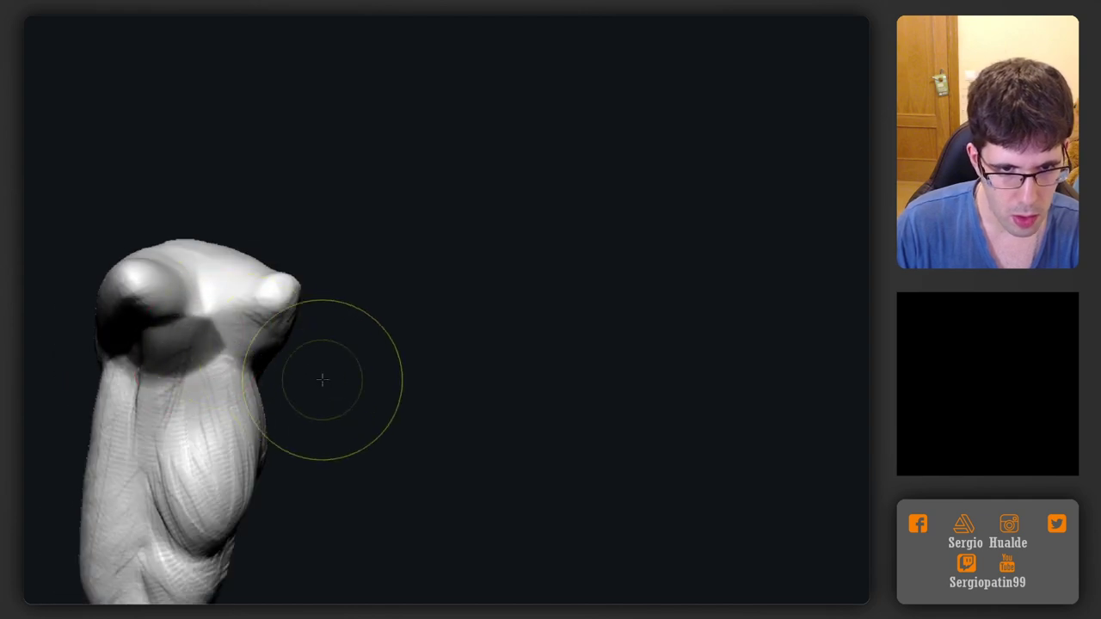
ctrl+click(321, 380)
right_drag(203, 341, 224, 334)
ctrl+alt+drag(148, 354, 208, 361)
mouse_move(207, 362)
right_down()
mouse_move(211, 334)
mouse_move(197, 314)
mouse_move(212, 370)
mouse_move(203, 363)
right_up()
Resize the brush and reshape the unmasked inner upper-arm muscle where it passes under the shoulder
key(s)
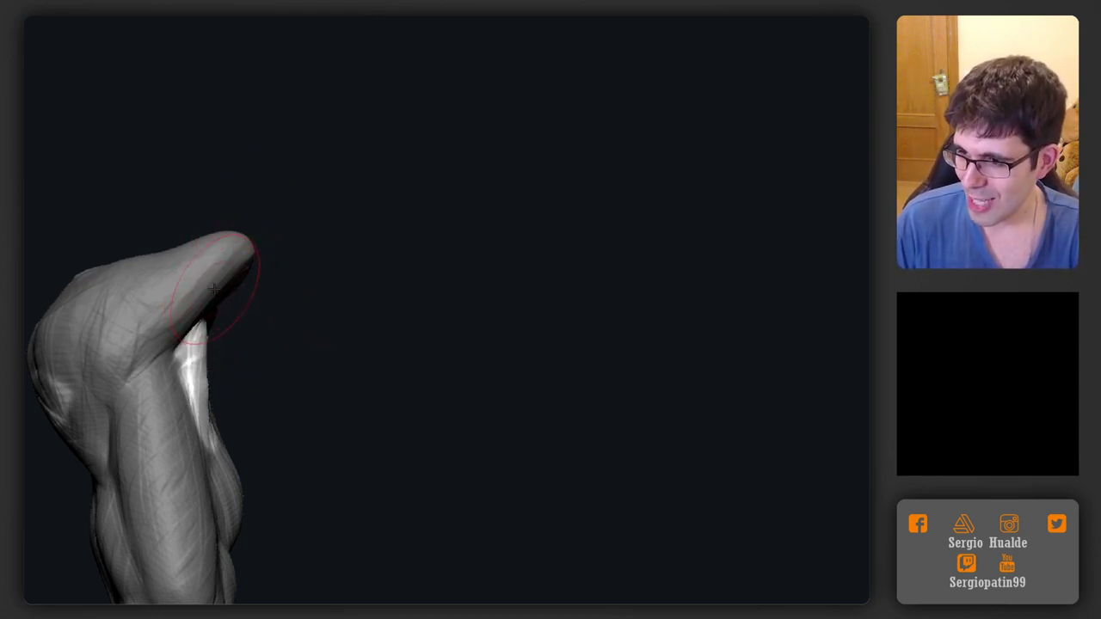
mouse_move(225, 326)
right_down()
mouse_move(155, 370)
mouse_move(239, 405)
mouse_move(234, 376)
right_up()
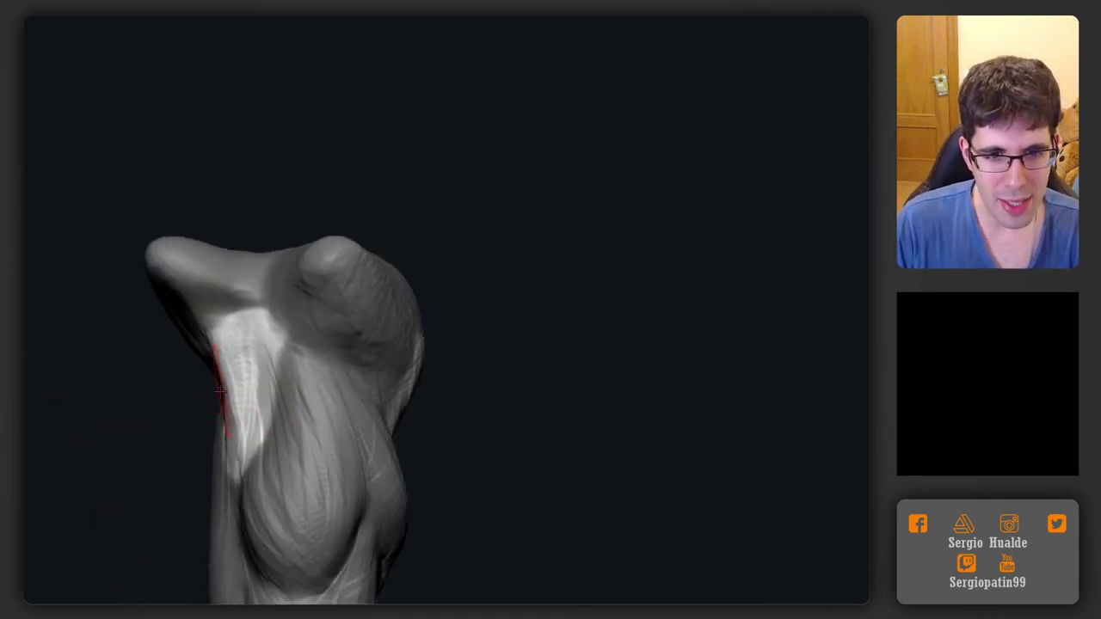
mouse_move(220, 392)
mouse_down()
mouse_move(315, 388)
mouse_move(284, 398)
mouse_move(325, 413)
mouse_up()
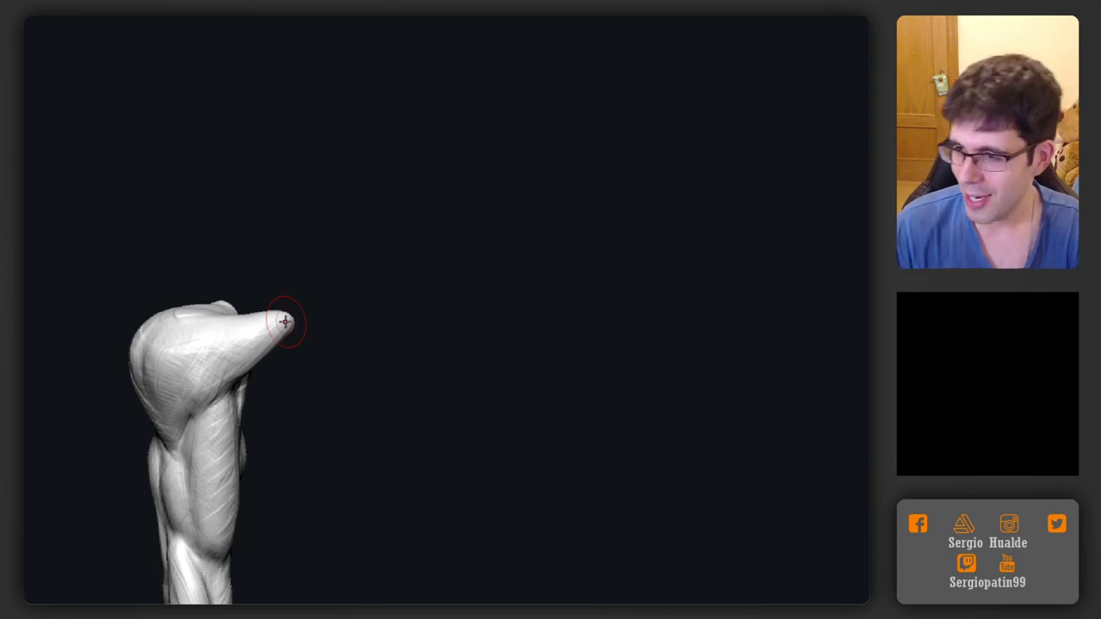
Refine the shoulder's extended front tip, the hollow on its top and its lower edge over the upper arm
mouse_move(251, 201)
mouse_down()
mouse_move(290, 292)
mouse_move(224, 254)
mouse_move(252, 363)
mouse_move(246, 381)
mouse_move(268, 380)
mouse_move(237, 341)
mouse_move(258, 352)
mouse_move(253, 386)
mouse_move(228, 365)
mouse_move(271, 360)
mouse_move(319, 374)
mouse_move(295, 373)
mouse_move(361, 347)
mouse_move(310, 358)
mouse_move(319, 319)
mouse_move(295, 360)
mouse_move(312, 341)
mouse_move(361, 369)
mouse_up()
right_drag(361, 368, 352, 246)
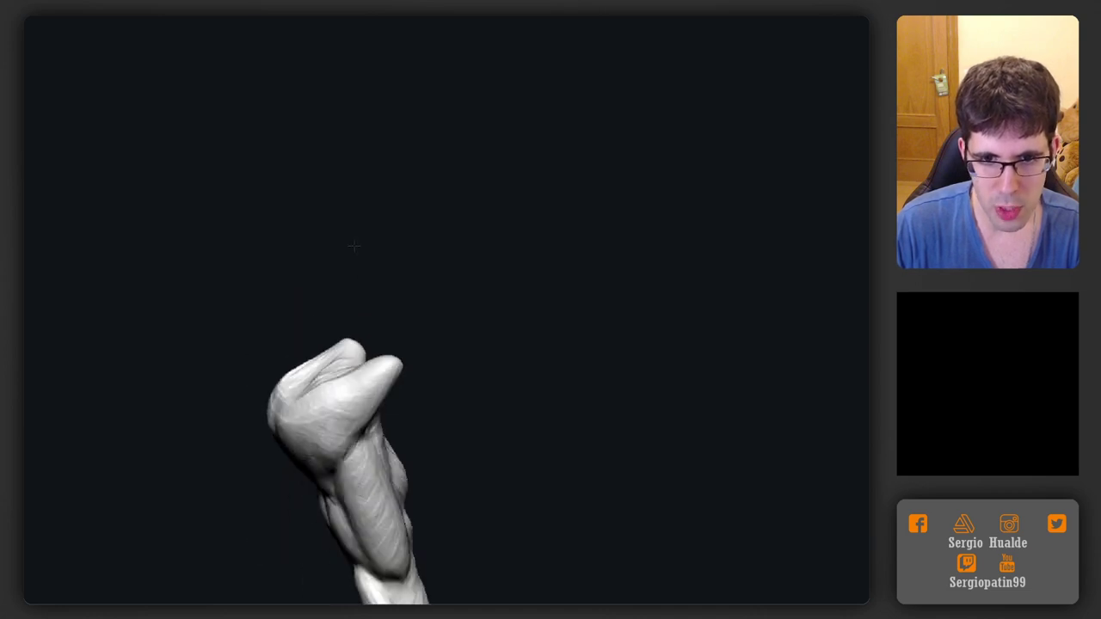
right_drag(370, 404, 349, 387)
drag(349, 387, 361, 337)
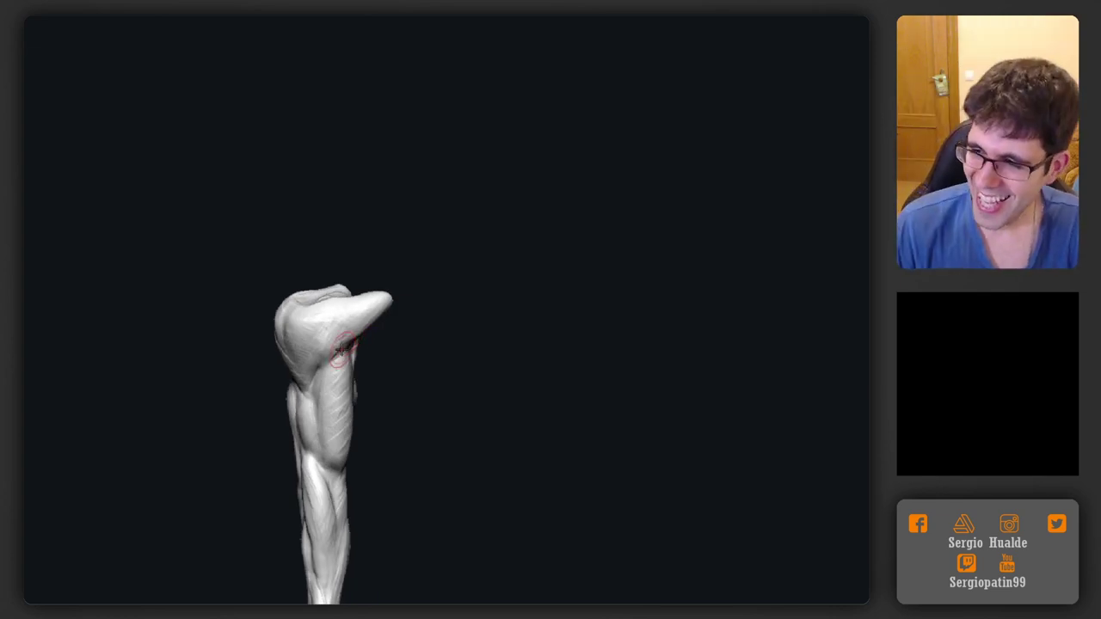
mouse_move(455, 233)
mouse_down()
mouse_move(376, 307)
mouse_move(321, 304)
mouse_move(370, 300)
mouse_move(349, 305)
mouse_move(362, 239)
mouse_move(321, 235)
mouse_move(301, 268)
mouse_up()
mouse_move(356, 299)
ctrl+right_down()
mouse_move(360, 224)
mouse_move(370, 319)
mouse_move(393, 339)
ctrl+right_up()
drag(437, 337, 376, 311)
mouse_move(403, 332)
mouse_down()
mouse_move(258, 341)
mouse_move(410, 331)
mouse_move(419, 346)
mouse_move(403, 338)
mouse_up()
mouse_move(402, 337)
right_down()
mouse_move(416, 344)
mouse_move(368, 351)
right_up()
drag(345, 344, 359, 383)
mouse_move(351, 427)
mouse_down()
mouse_move(248, 386)
mouse_move(443, 406)
mouse_move(422, 376)
mouse_move(484, 371)
mouse_move(409, 386)
mouse_move(344, 438)
mouse_move(410, 438)
mouse_move(306, 422)
mouse_move(279, 358)
mouse_move(361, 349)
mouse_move(312, 351)
mouse_move(306, 371)
mouse_move(275, 385)
mouse_up()
Adjust the brush size and refine the outer forearm muscles running from the elbow towards the wrist
key(s)
key(s)
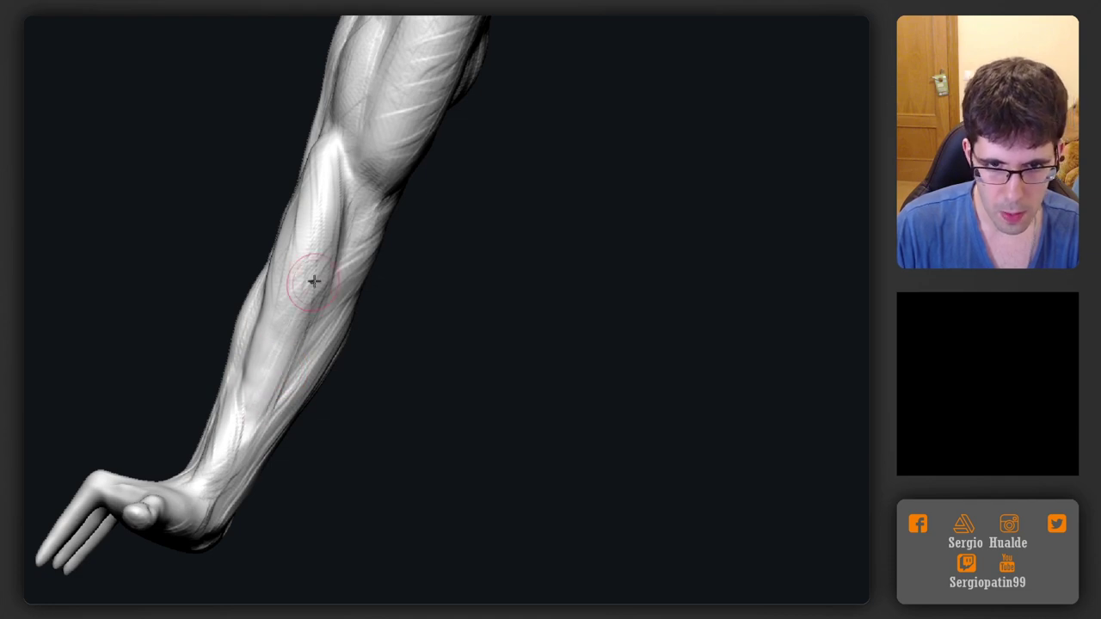
right_drag(314, 281, 277, 299)
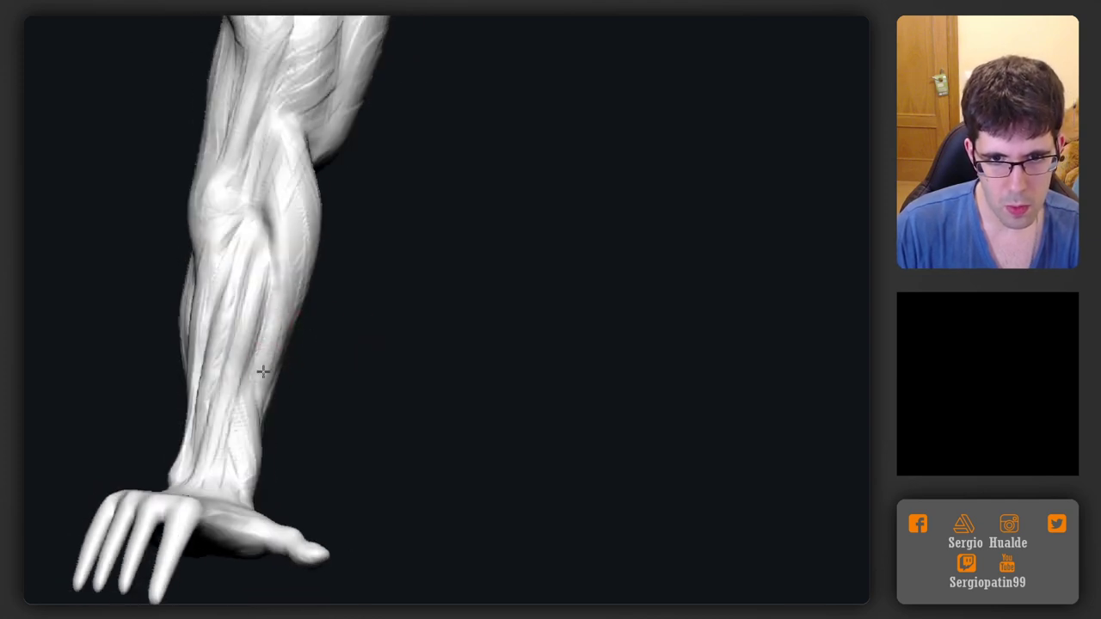
right_drag(278, 387, 267, 373)
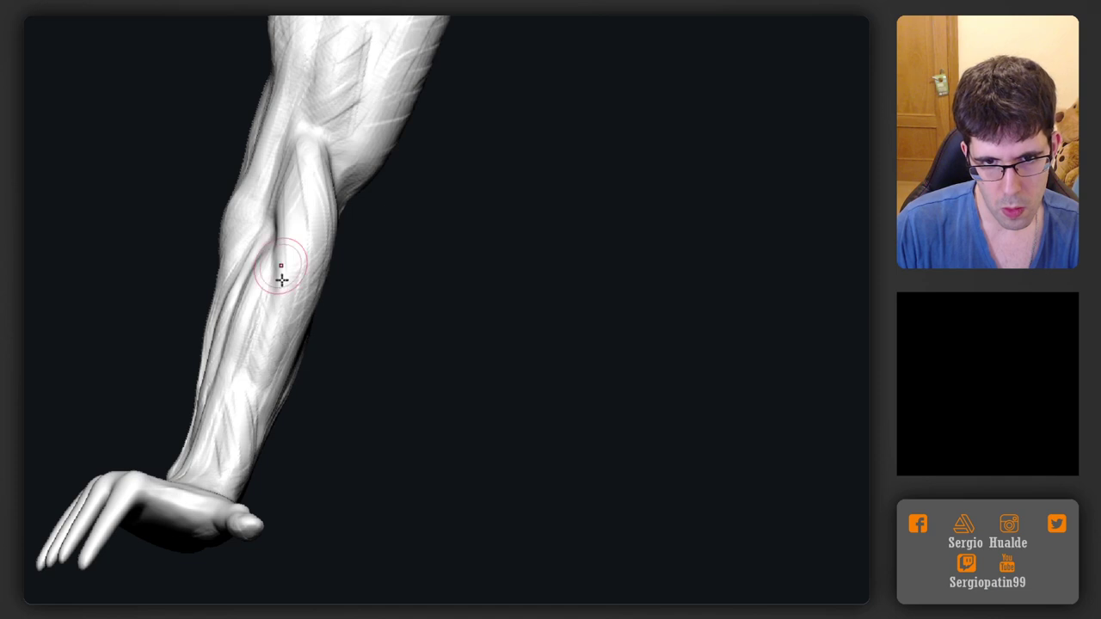
right_drag(298, 356, 320, 368)
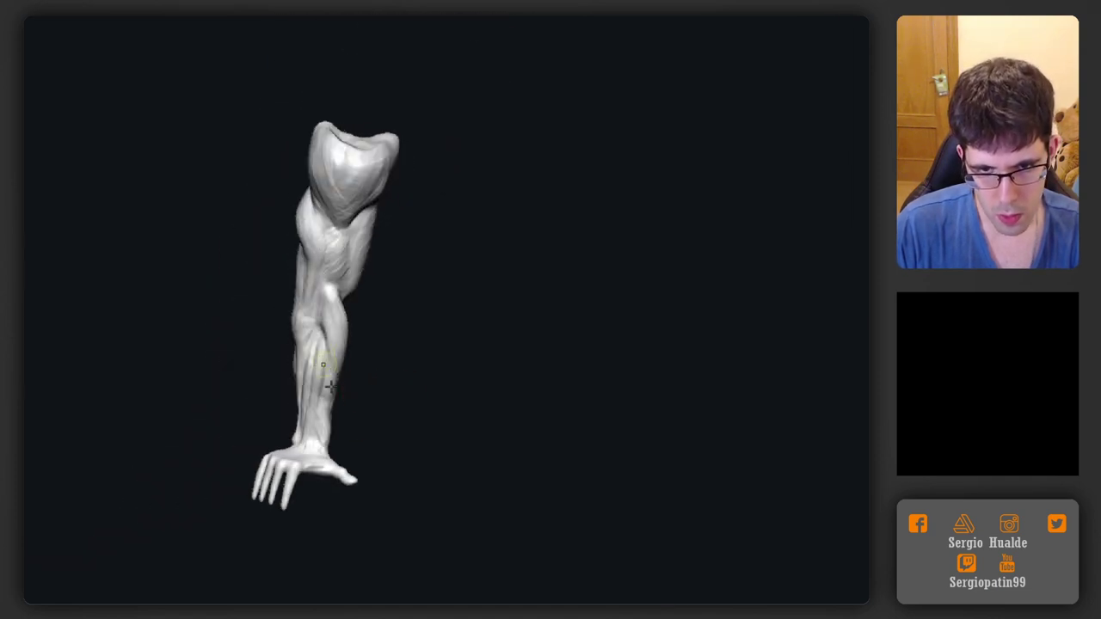
mouse_move(389, 397)
right_down()
mouse_move(420, 423)
mouse_move(361, 398)
mouse_move(319, 489)
mouse_move(295, 401)
right_up()
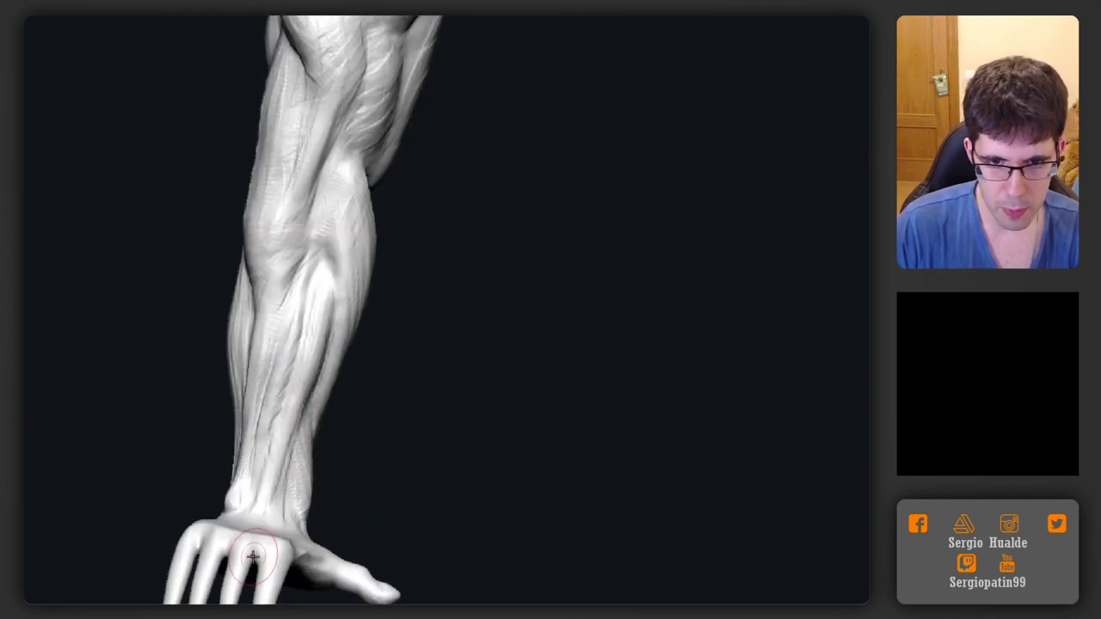
right_drag(252, 557, 316, 415)
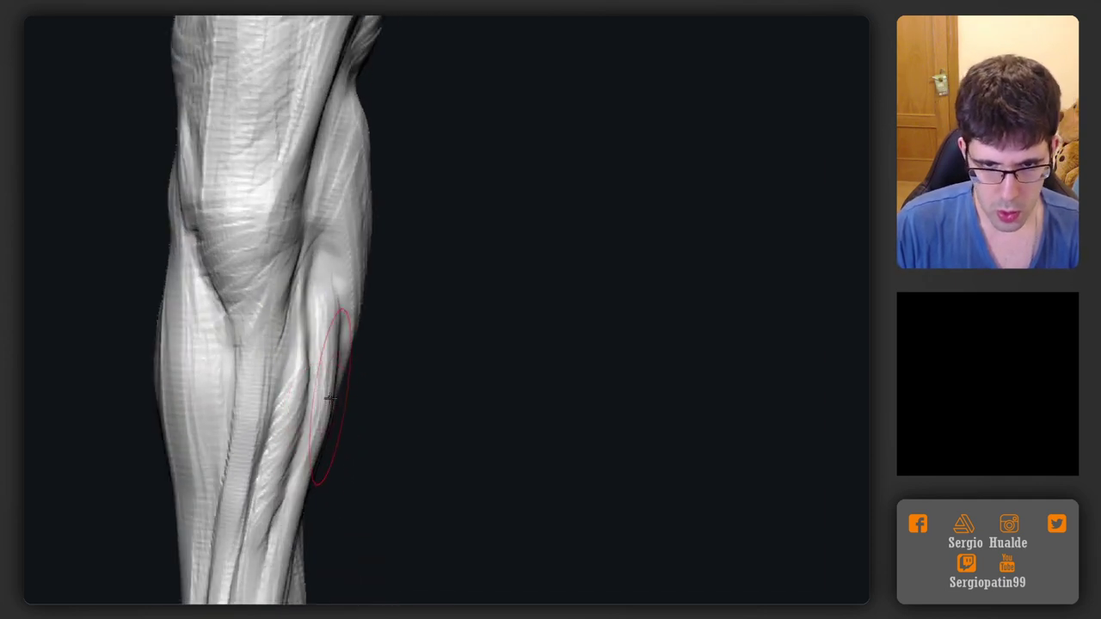
drag(331, 398, 324, 415)
drag(328, 347, 332, 313)
mouse_move(330, 325)
right_down()
mouse_move(329, 405)
mouse_move(261, 396)
right_up()
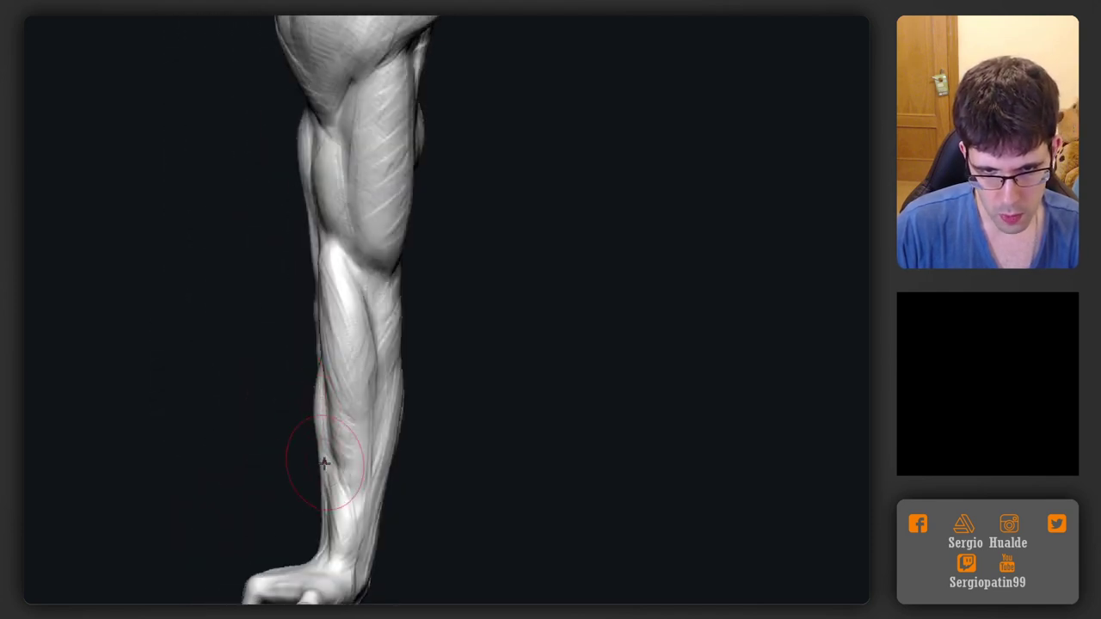
Examine the muscle shapes of the shoulder, upper arm, elbow, forearm and hand from all sides
right_drag(319, 516, 328, 375)
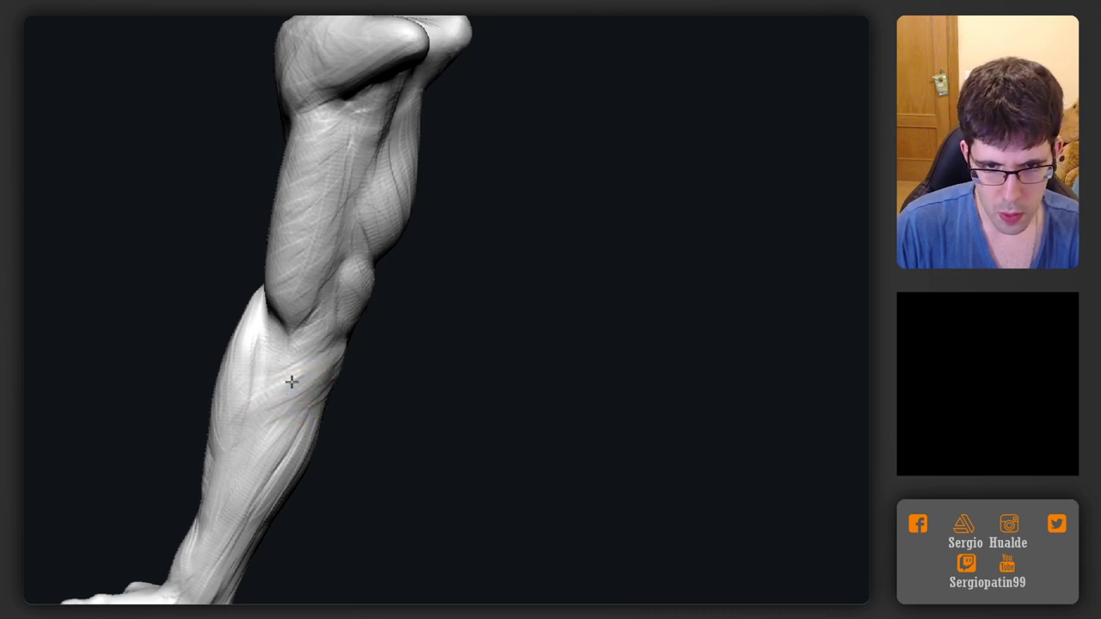
mouse_move(292, 382)
right_down()
mouse_move(340, 383)
mouse_move(338, 368)
mouse_move(375, 377)
right_up()
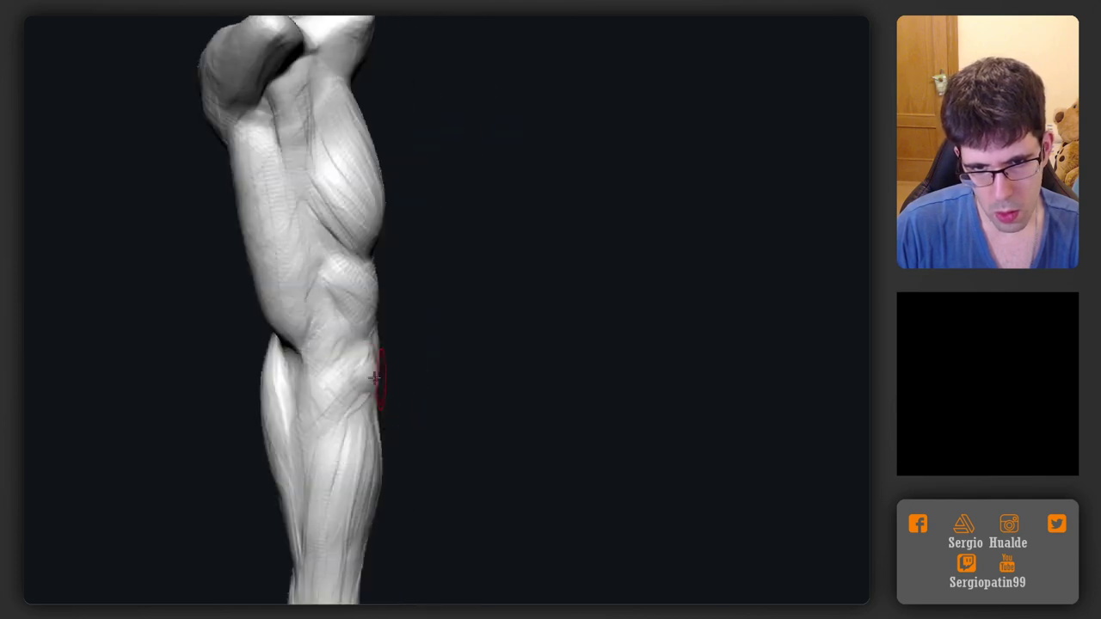
mouse_move(449, 371)
right_down()
mouse_move(427, 384)
mouse_move(364, 386)
mouse_move(340, 373)
mouse_move(422, 381)
right_up()
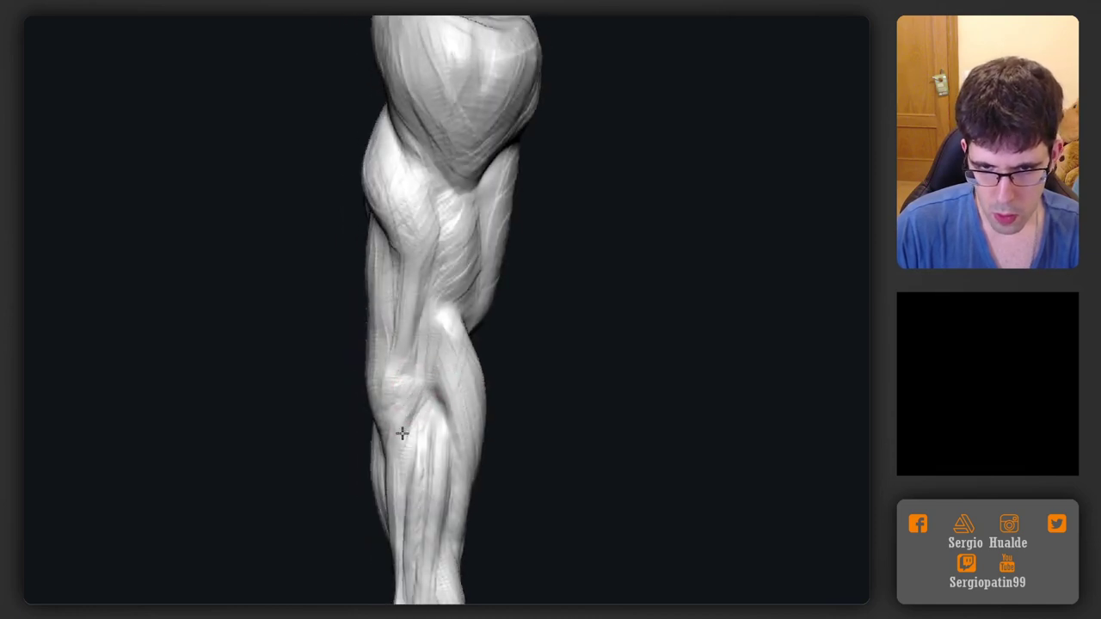
mouse_move(410, 401)
right_down()
mouse_move(440, 442)
mouse_move(418, 449)
right_up()
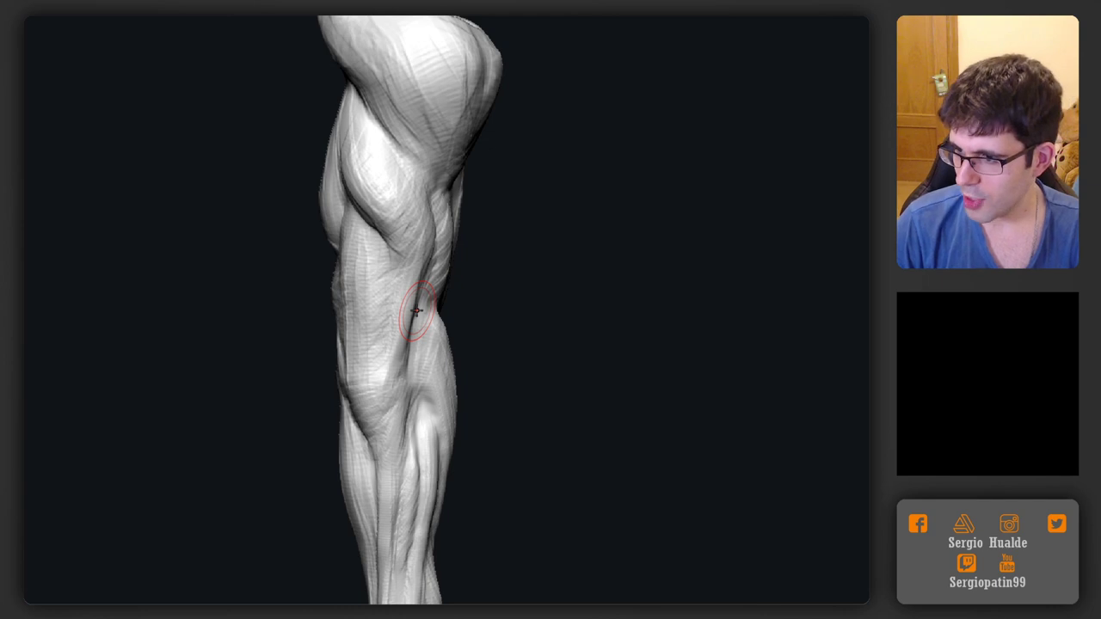
mouse_move(475, 287)
right_down()
mouse_move(531, 312)
mouse_move(425, 290)
mouse_move(418, 233)
right_up()
mouse_move(418, 167)
right_down()
mouse_move(434, 252)
mouse_move(476, 143)
mouse_move(450, 287)
right_up()
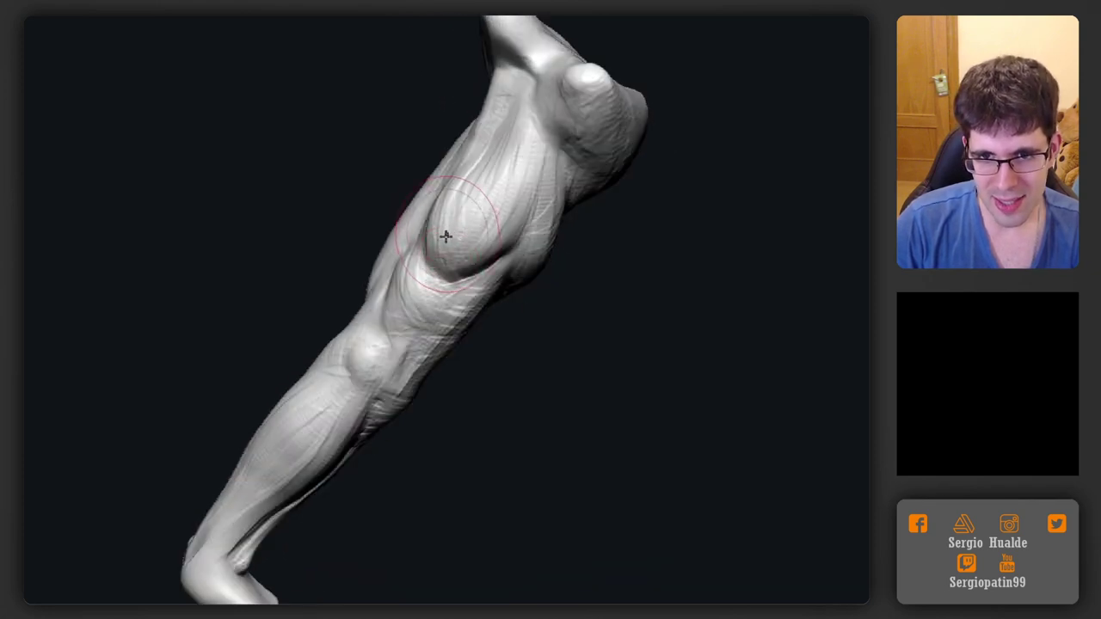
right_drag(444, 236, 451, 151)
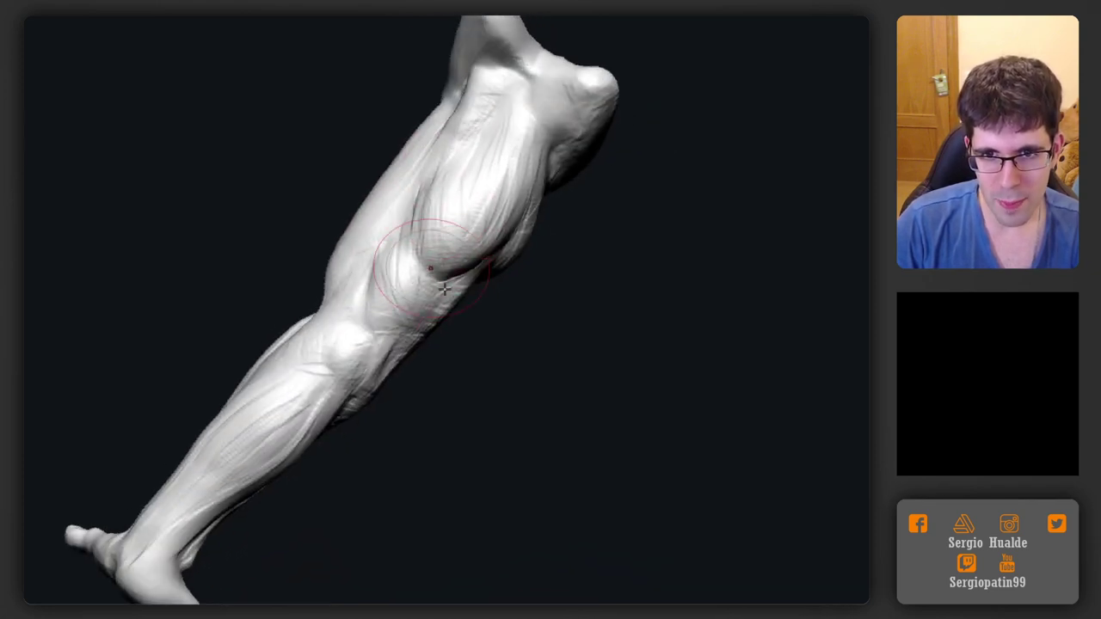
mouse_move(442, 233)
right_down()
mouse_move(429, 276)
mouse_move(446, 364)
mouse_move(458, 262)
right_up()
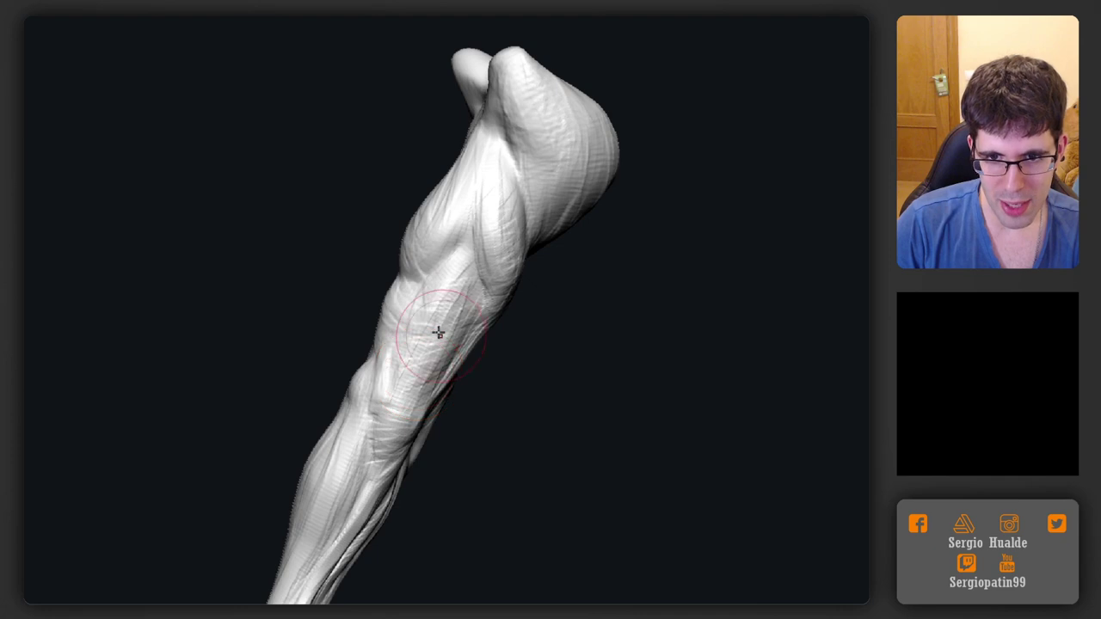
right_drag(465, 323, 457, 278)
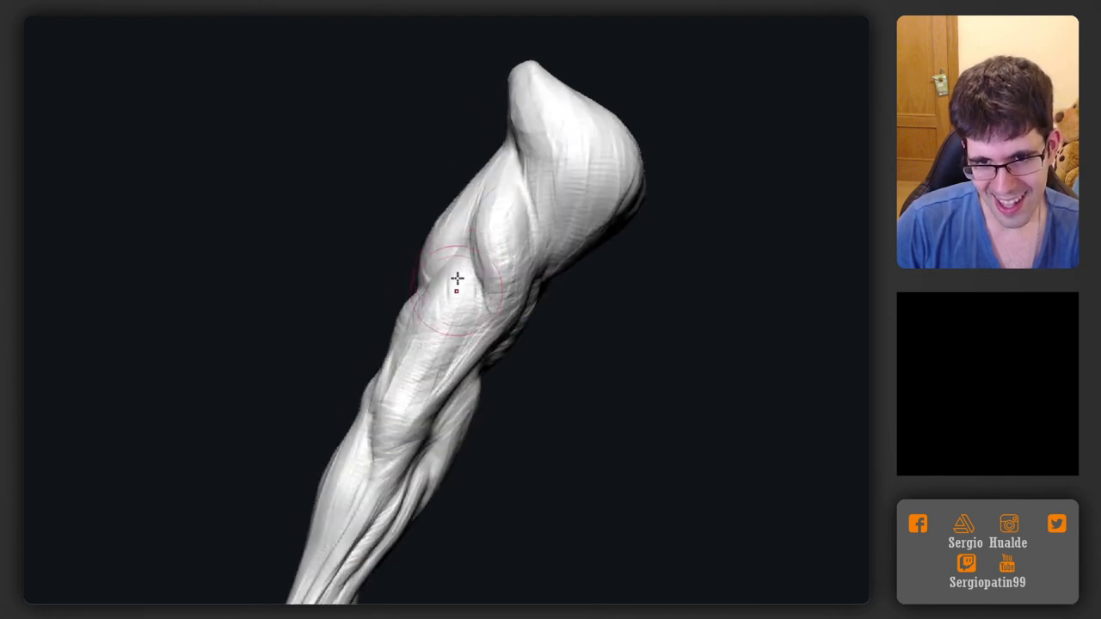
mouse_move(389, 365)
right_down()
mouse_move(413, 370)
mouse_move(438, 319)
mouse_move(420, 347)
mouse_move(387, 319)
mouse_move(427, 312)
mouse_move(429, 344)
mouse_move(408, 321)
mouse_move(413, 312)
right_up()
right_drag(431, 352, 403, 317)
key(s)
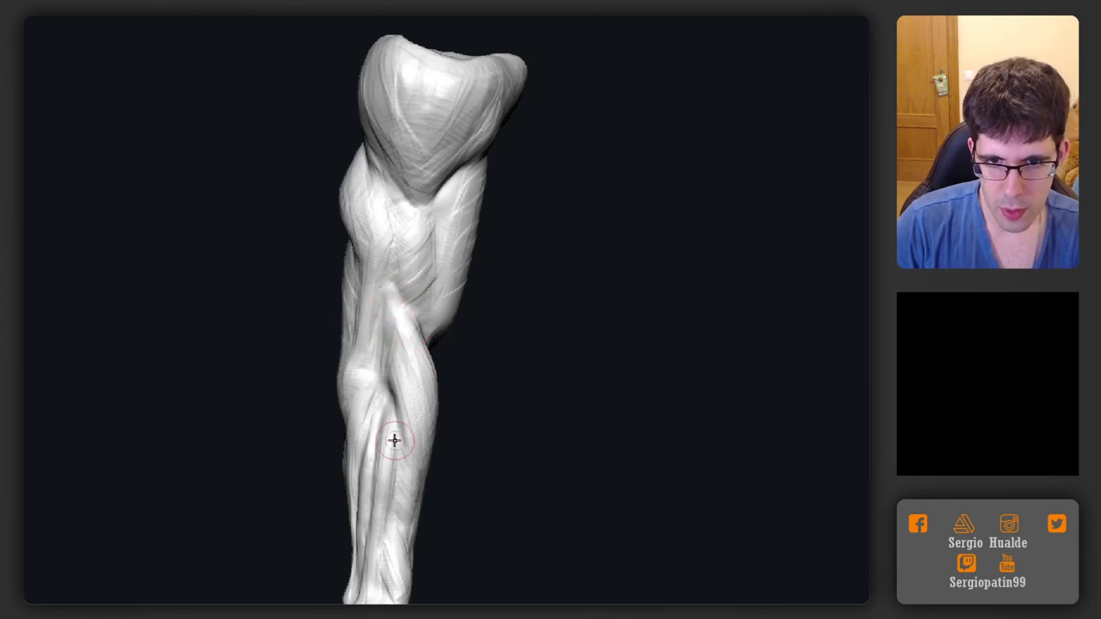
right_drag(394, 440, 403, 344)
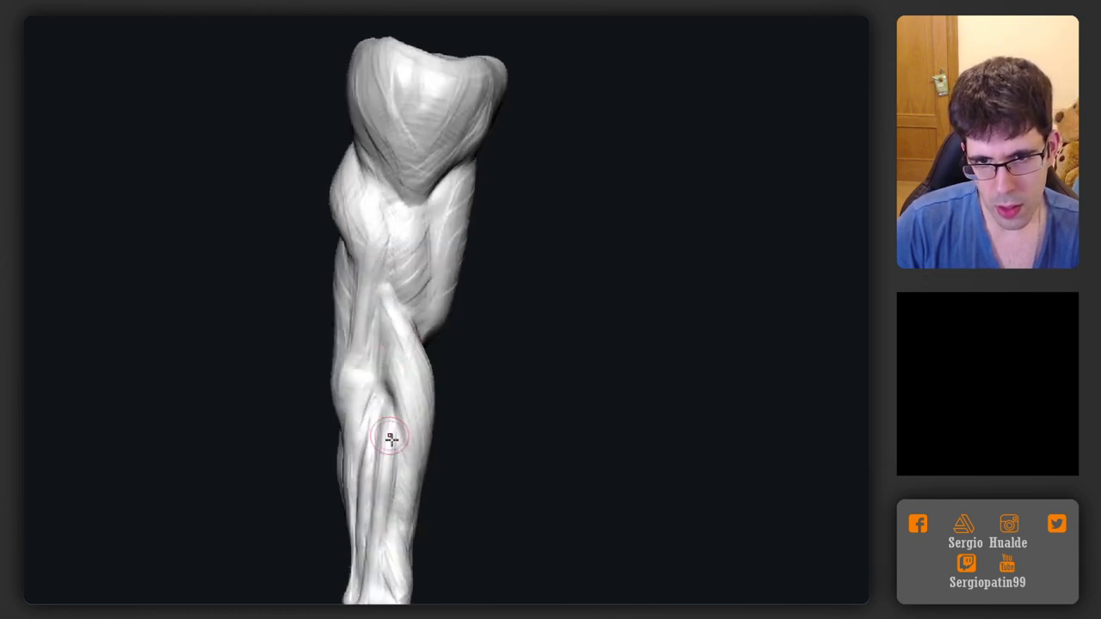
right_drag(417, 430, 392, 381)
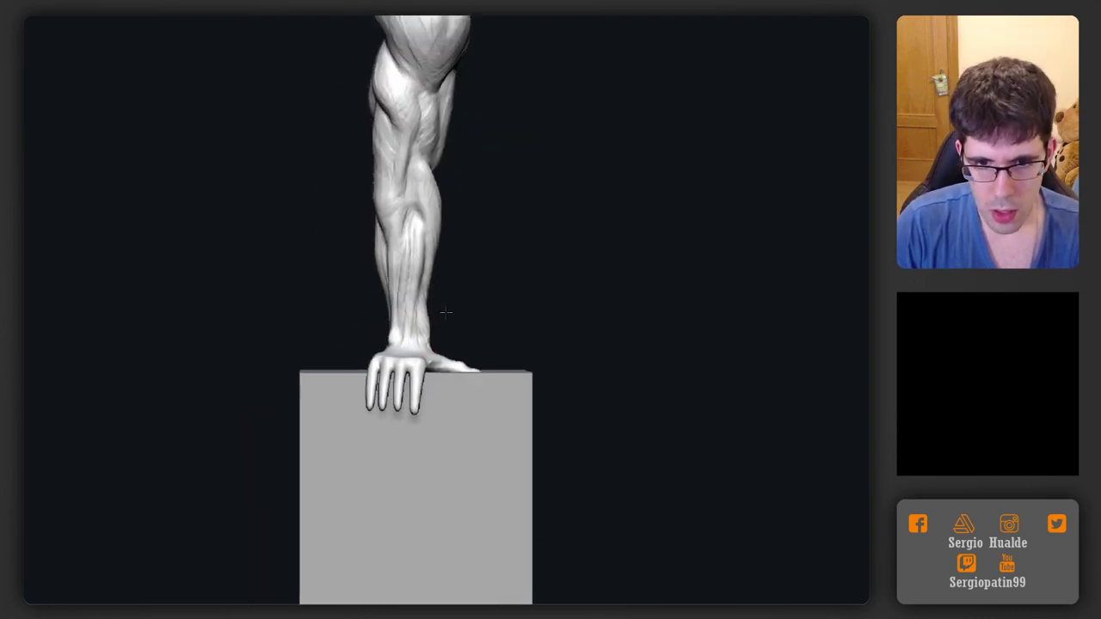
right_drag(445, 312, 446, 338)
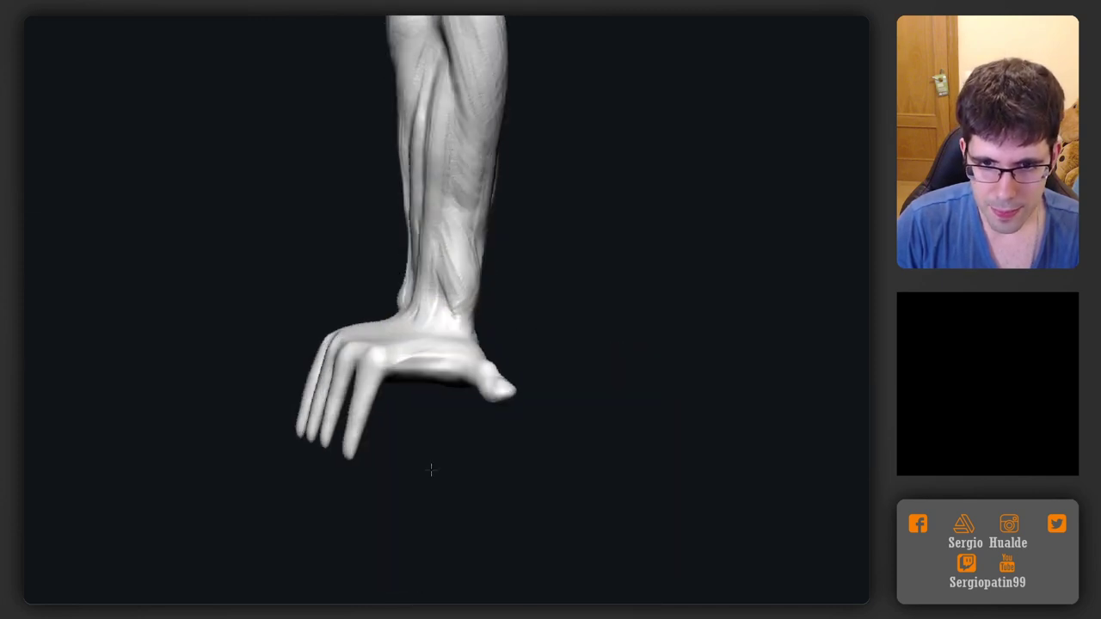
mouse_move(430, 467)
right_down()
mouse_move(359, 342)
mouse_move(401, 344)
mouse_move(407, 397)
mouse_move(406, 340)
mouse_move(442, 386)
mouse_move(438, 329)
mouse_move(419, 476)
mouse_move(557, 242)
right_up()
right_drag(578, 205, 671, 245)
Add a Cylinder3D mesh to the model and scale it down to a small cylinder at the top of the shoulder
key(F1)
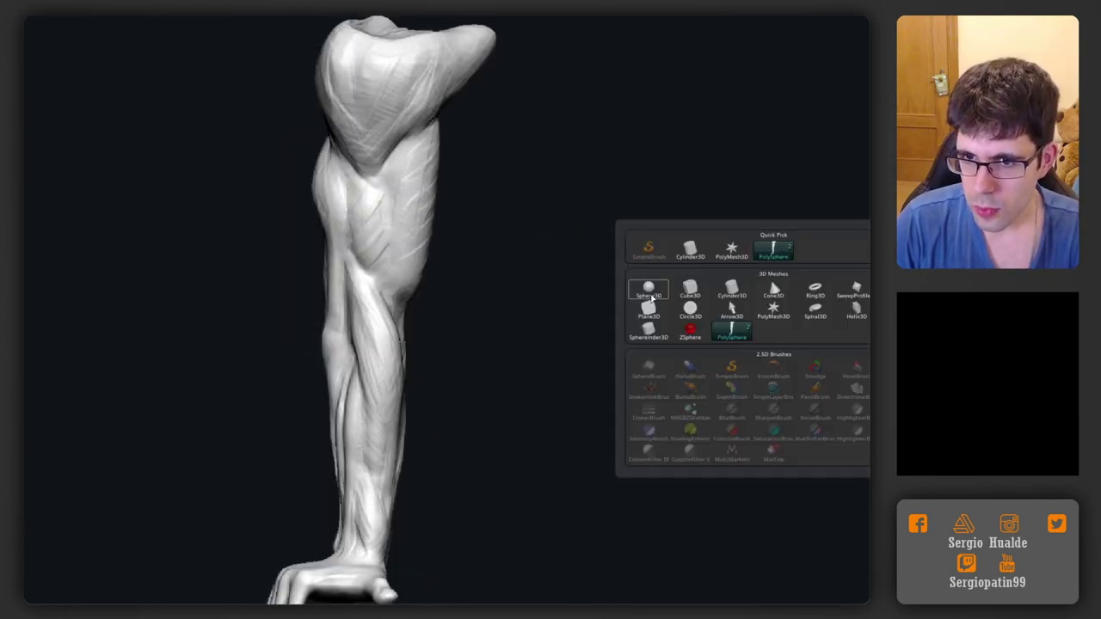
click(731, 291)
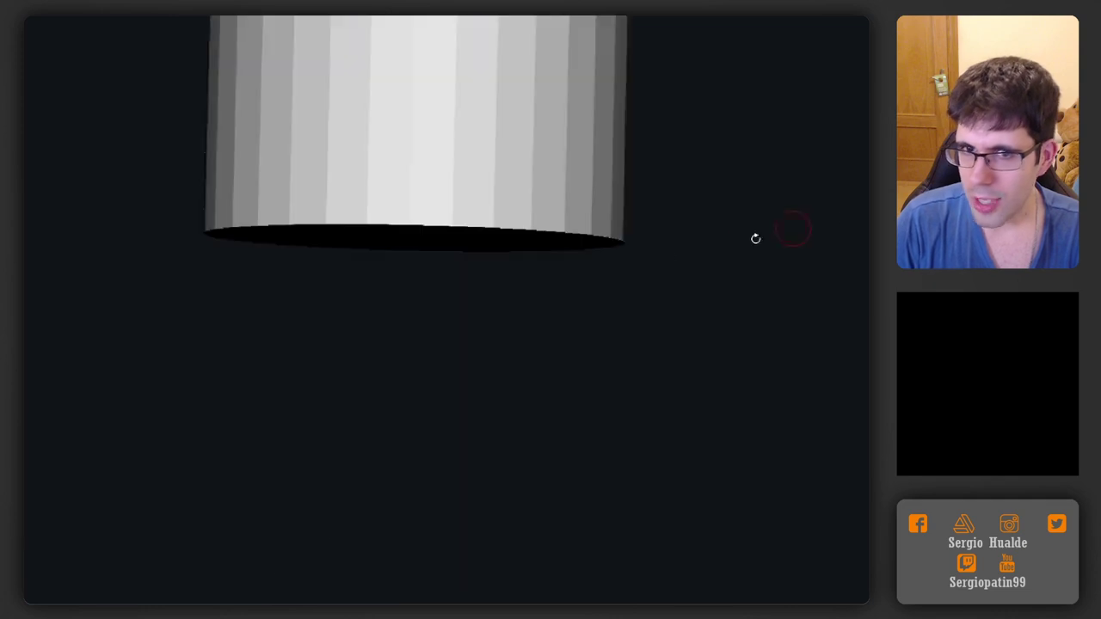
ctrl+right_drag(546, 273, 550, 314)
key(w)
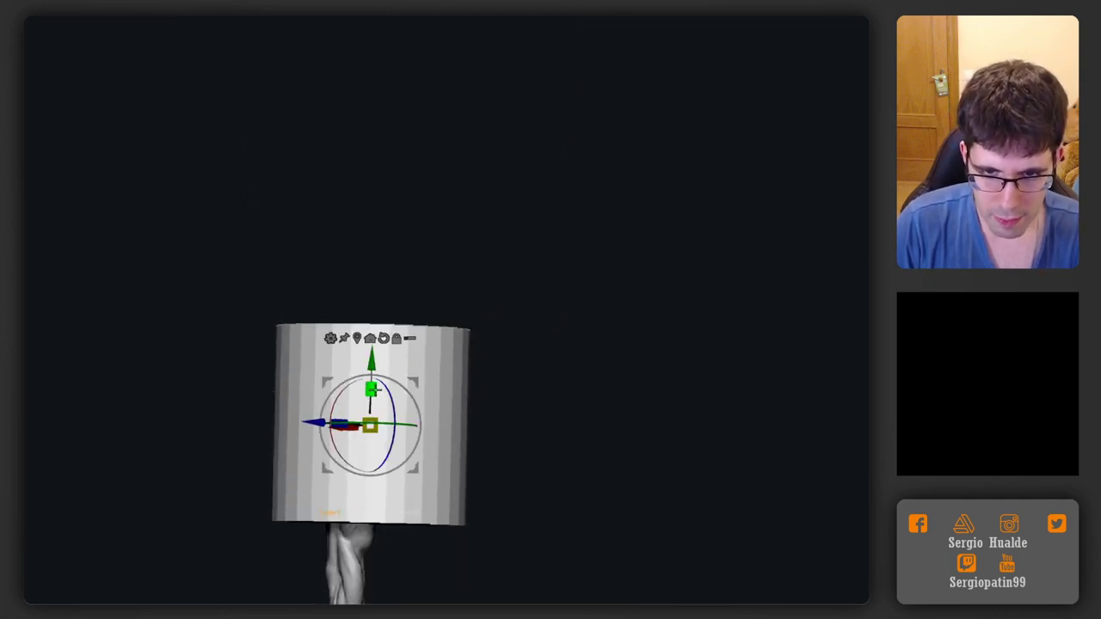
drag(374, 390, 376, 343)
drag(372, 421, 315, 459)
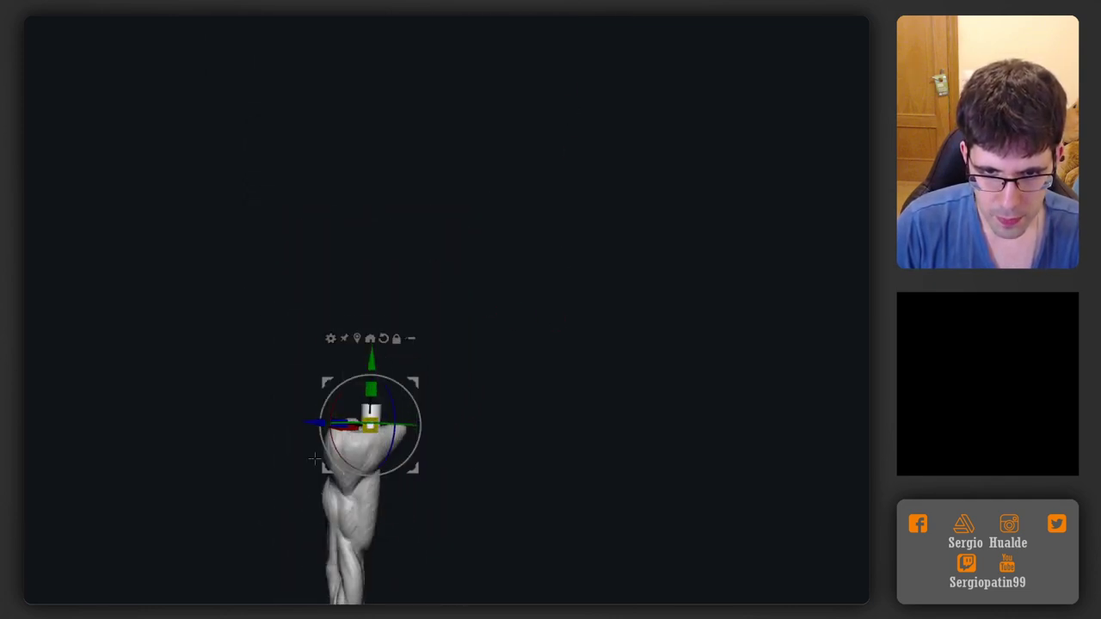
Stretch the small cylinder lengthwise into a tall rod standing on top of the shoulder and check it against the arm
mouse_move(374, 390)
mouse_down()
mouse_move(375, 340)
mouse_move(374, 369)
mouse_up()
ctrl+right_drag(373, 422, 458, 320)
right_drag(459, 320, 415, 320)
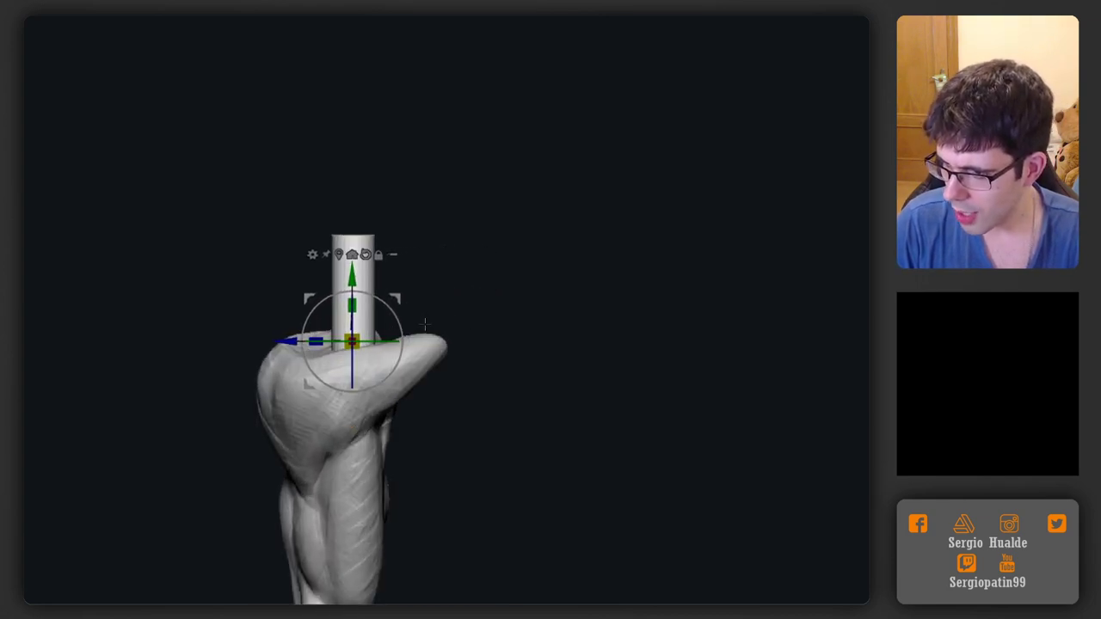
alt+right_drag(481, 430, 517, 229)
right_drag(492, 357, 416, 392)
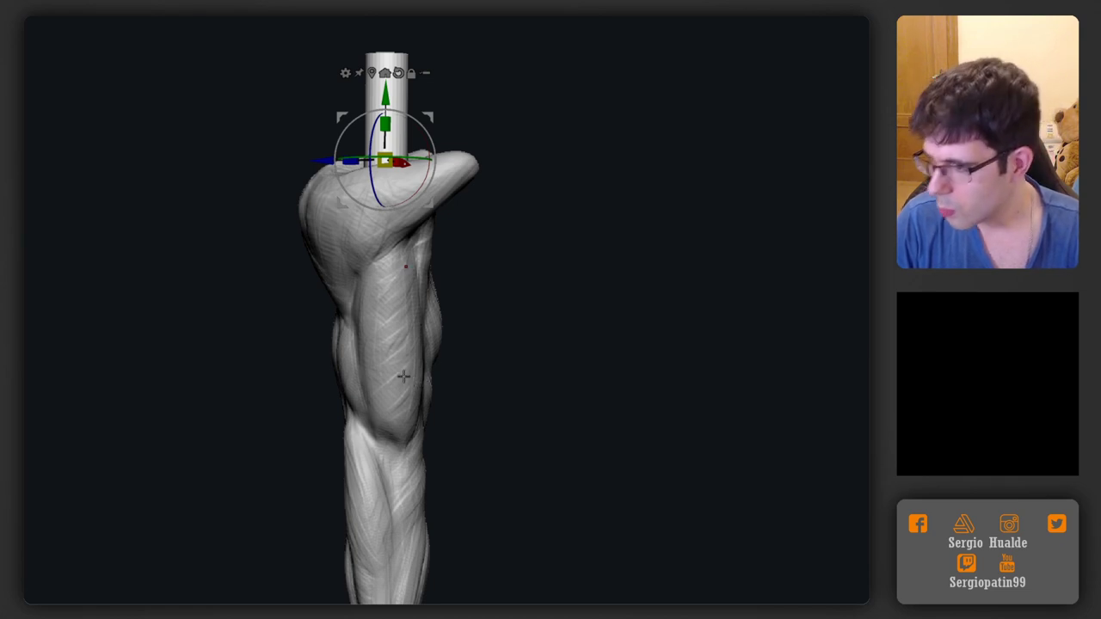
right_drag(448, 362, 454, 329)
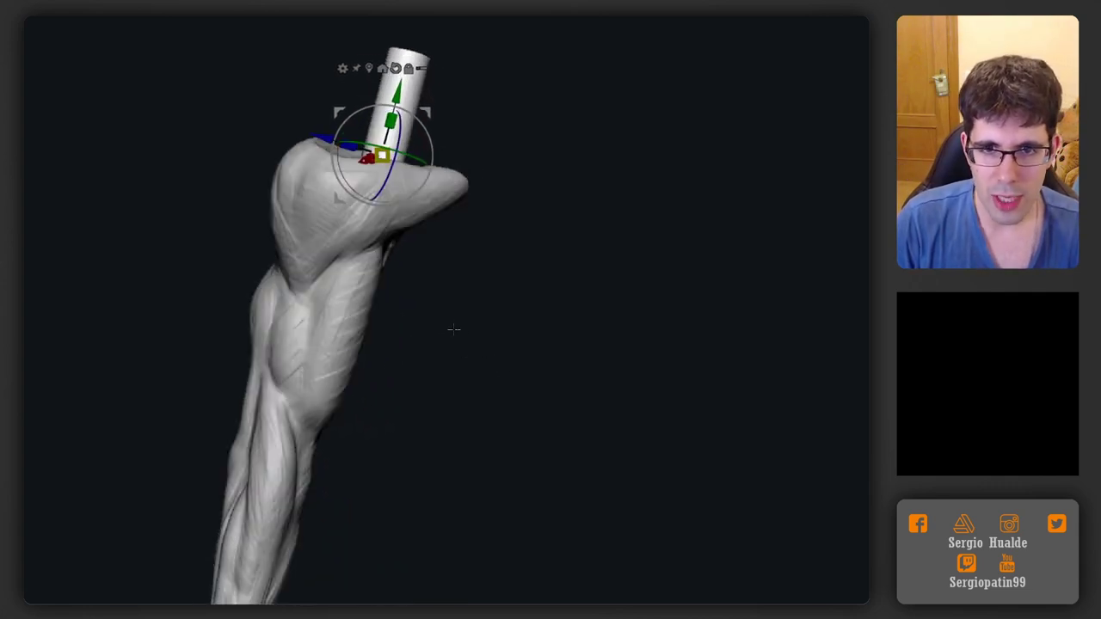
Make the arm mesh active, adjust the brush size and reshape the outer contour of the biceps below the shoulder
key(q)
mouse_move(405, 358)
right_down()
mouse_move(378, 346)
mouse_move(405, 374)
mouse_move(394, 351)
right_up()
alt+click(378, 347)
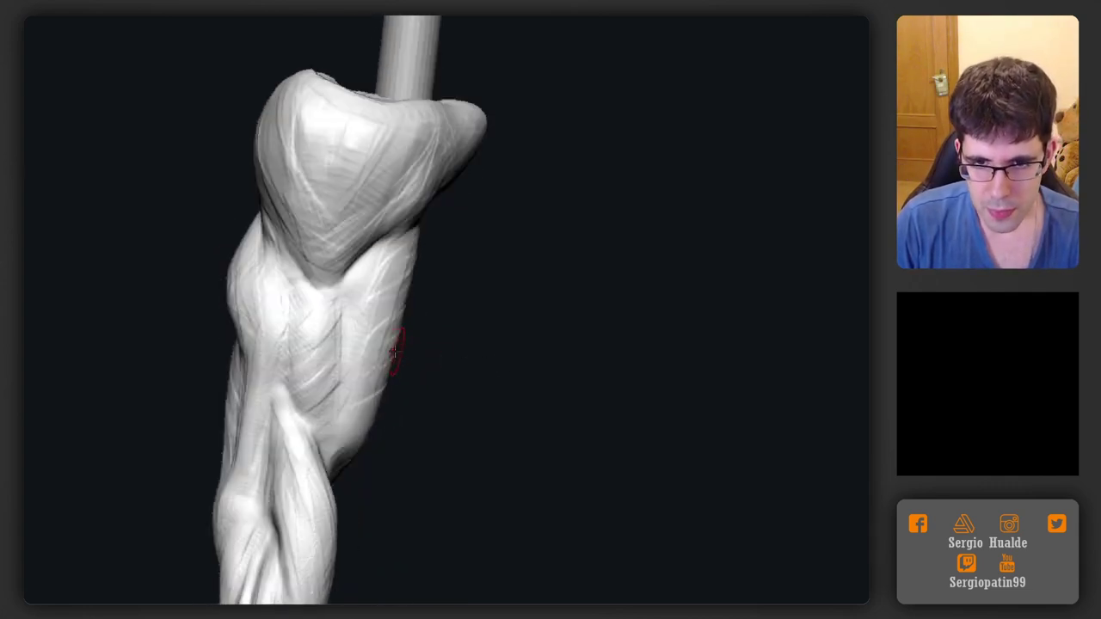
key(s)
mouse_move(395, 351)
mouse_down()
mouse_move(408, 358)
mouse_move(413, 332)
mouse_up()
mouse_move(434, 348)
right_down()
mouse_move(447, 352)
mouse_move(385, 341)
right_up()
mouse_move(447, 304)
right_down()
mouse_move(399, 345)
mouse_move(482, 351)
right_up()
drag(405, 332, 415, 337)
Reshape the lower end of the biceps where it tapers into the elbow crease, resizing the brush as needed
right_drag(437, 381, 378, 387)
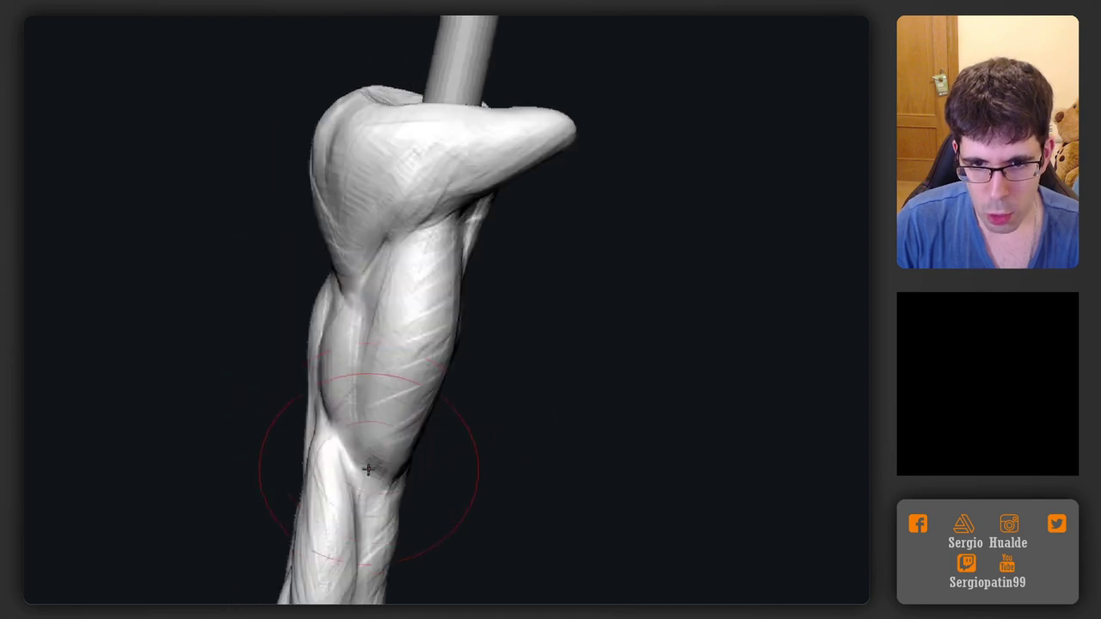
drag(371, 467, 374, 451)
right_drag(323, 395, 389, 394)
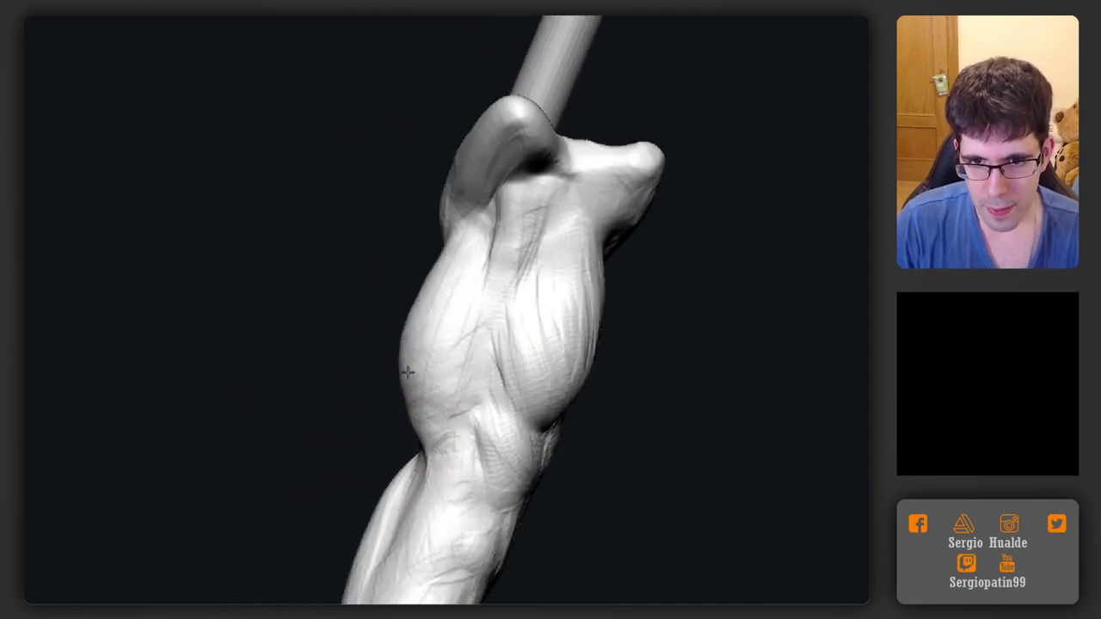
mouse_move(413, 442)
alt+right_down()
mouse_move(421, 376)
mouse_move(524, 366)
mouse_move(461, 360)
alt+right_up()
key(s)
mouse_move(430, 388)
mouse_down()
mouse_move(413, 388)
mouse_move(433, 403)
mouse_move(429, 394)
mouse_up()
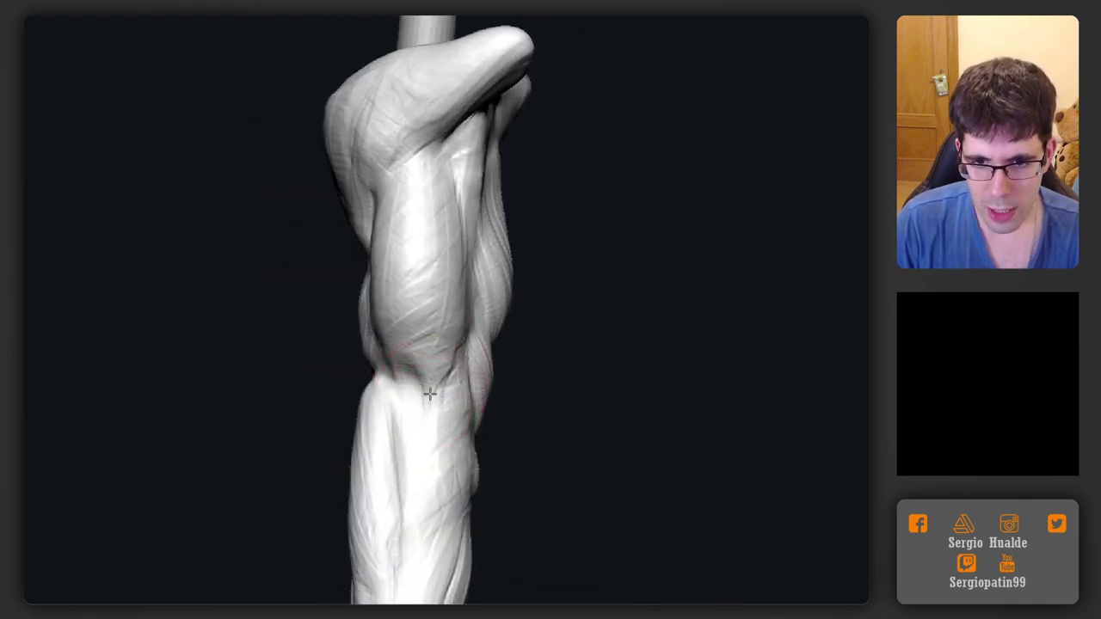
right_drag(418, 405, 460, 386)
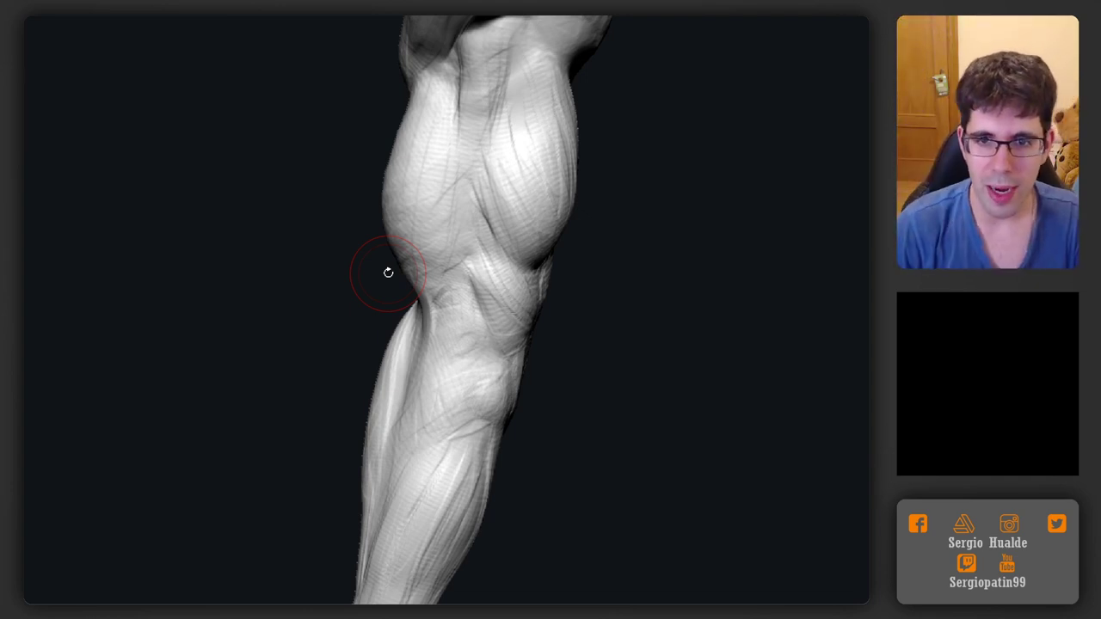
Examine the biceps, elbow and forearm transitions from several sides
drag(617, 252, 491, 266)
drag(602, 275, 541, 335)
drag(401, 344, 418, 163)
mouse_move(471, 248)
mouse_down()
mouse_move(469, 167)
mouse_move(447, 307)
mouse_up()
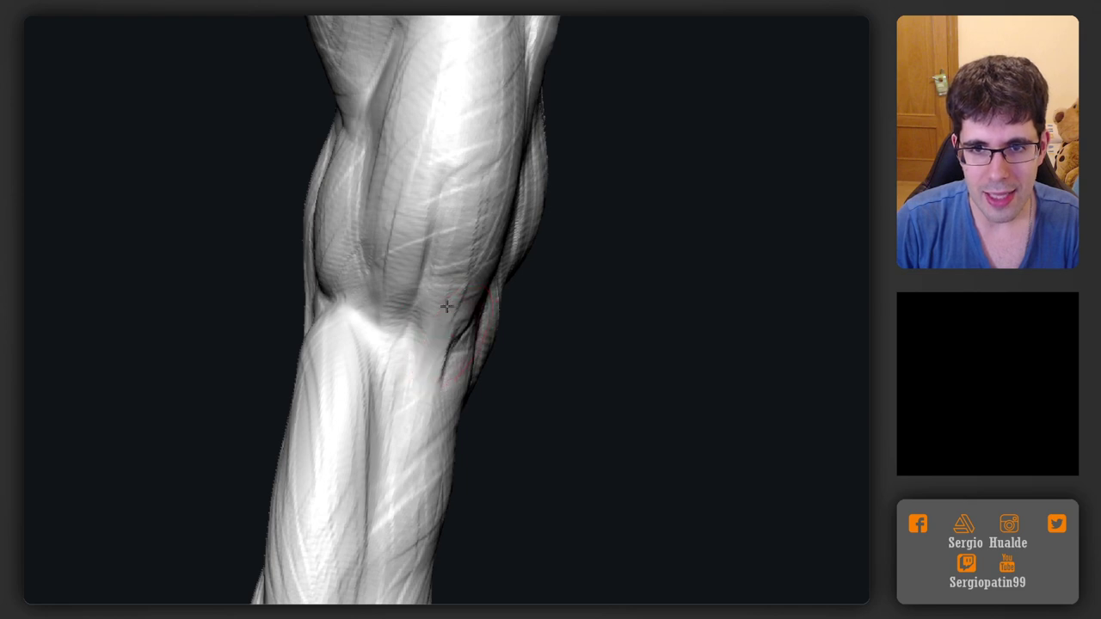
drag(602, 293, 559, 310)
mouse_move(490, 225)
mouse_down()
mouse_move(484, 182)
mouse_move(443, 197)
mouse_move(420, 354)
mouse_up()
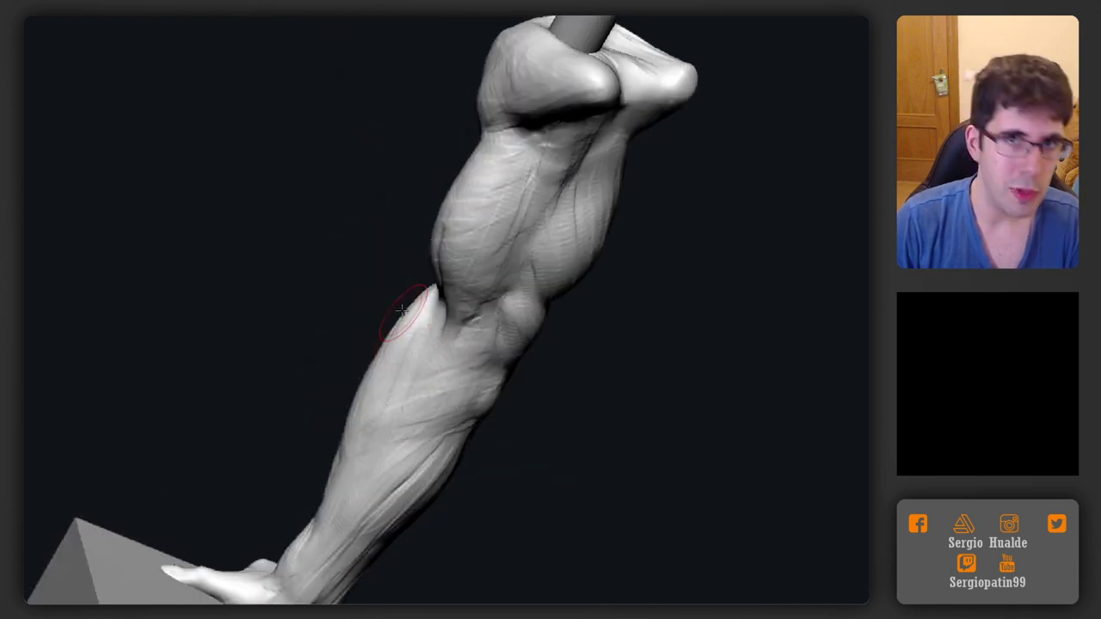
mouse_move(385, 259)
mouse_down()
mouse_move(521, 294)
mouse_move(568, 324)
mouse_up()
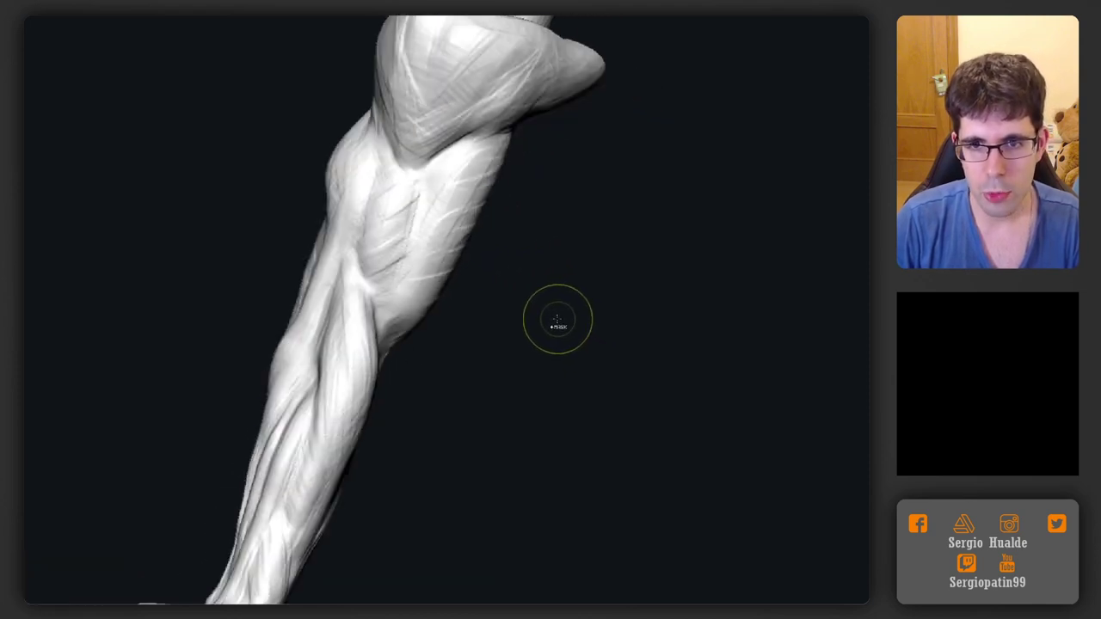
Rotate the cylinder from upright to lying across the shoulder's front tip, move it outward and tilt its outer end downward
mouse_move(551, 319)
mouse_down()
mouse_move(479, 360)
mouse_move(467, 381)
mouse_move(384, 290)
mouse_move(405, 335)
mouse_move(443, 348)
mouse_up()
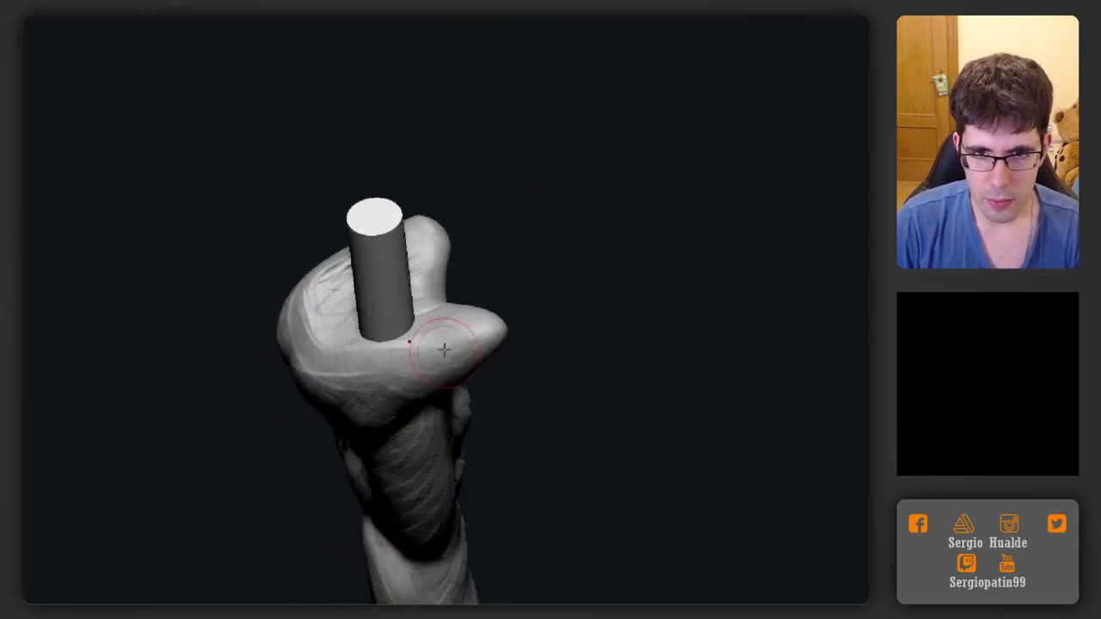
key(w)
drag(404, 297, 445, 290)
right_drag(448, 289, 465, 250)
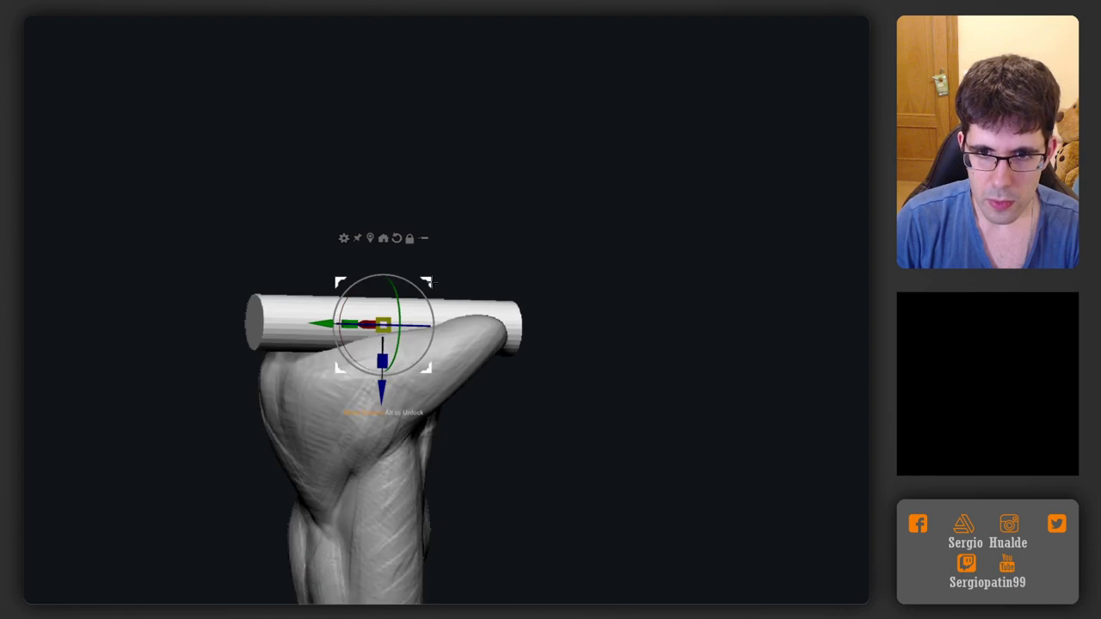
drag(426, 284, 501, 317)
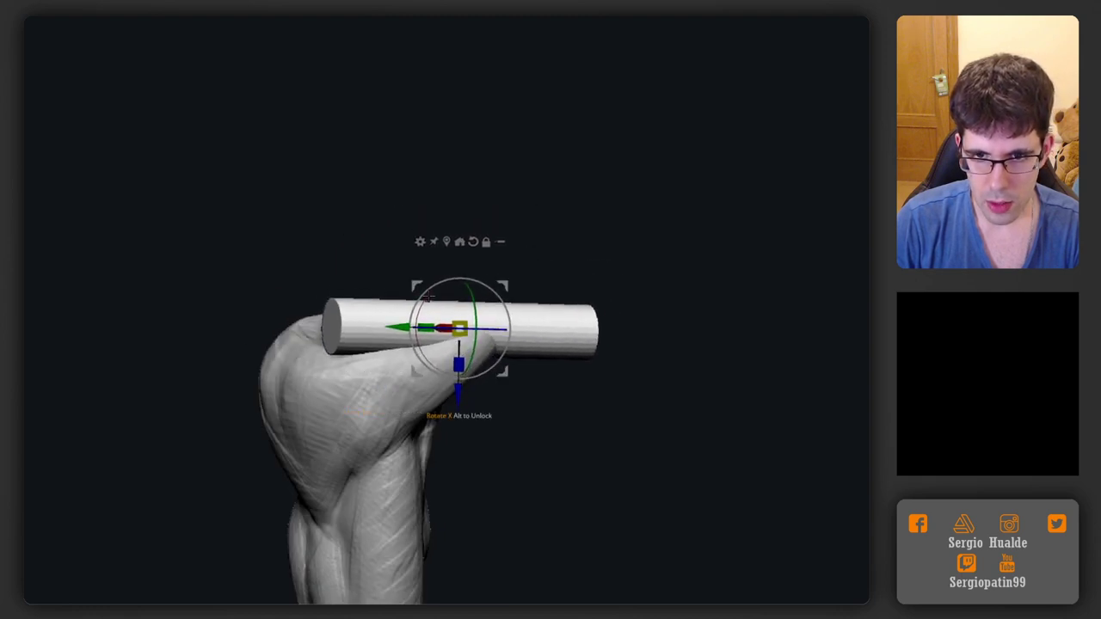
drag(429, 296, 547, 297)
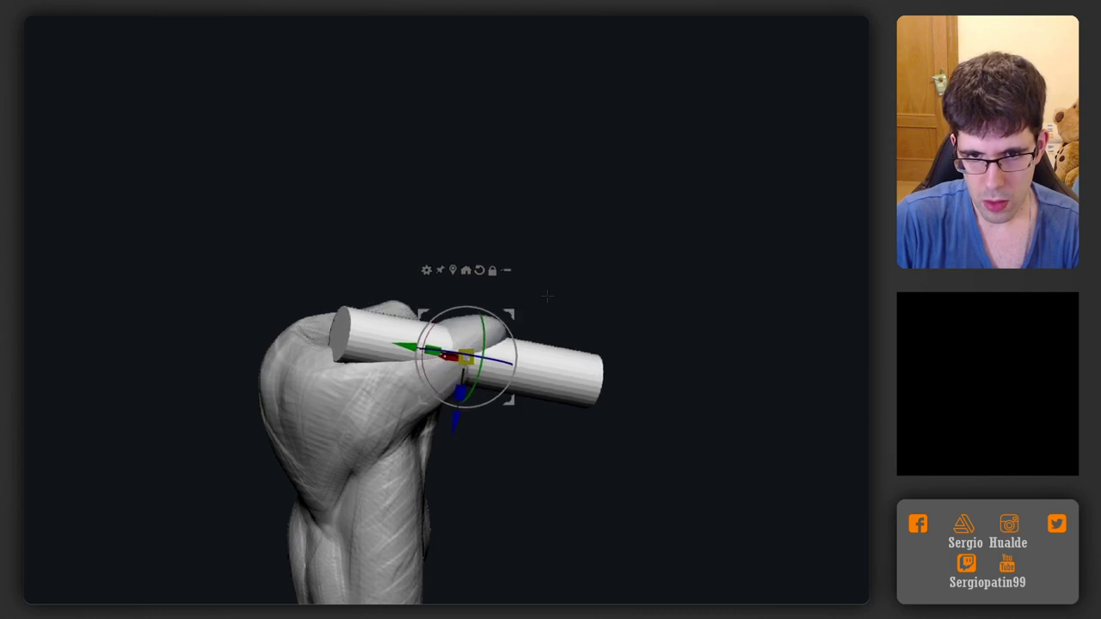
right_drag(575, 330, 529, 392)
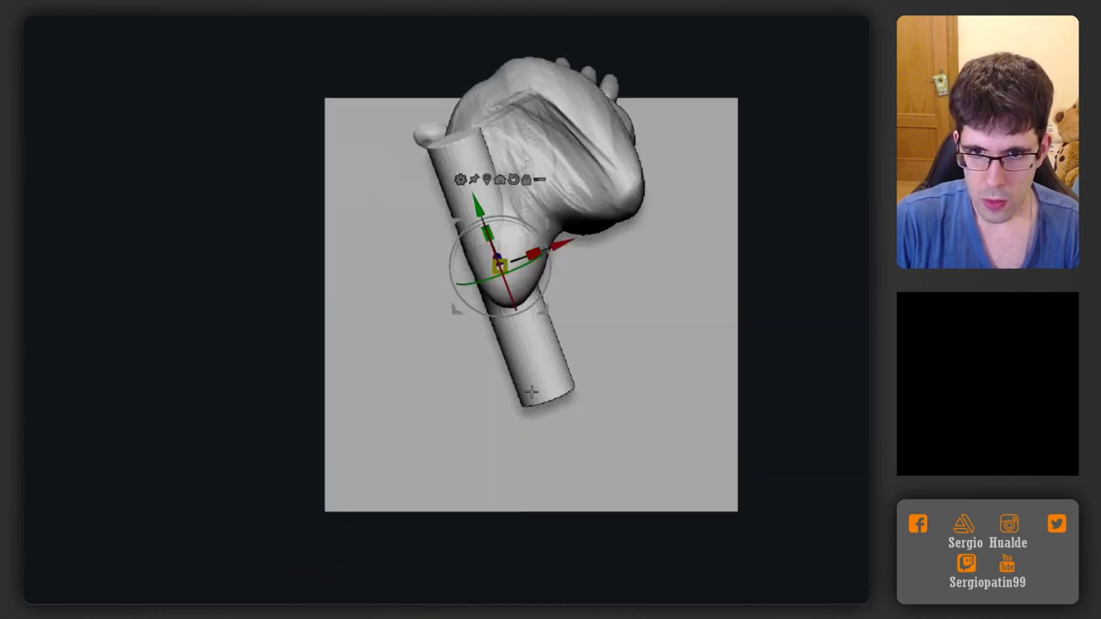
Turn and shift the cylinder as seen from above so that it runs alongside the shoulder's front tip
alt+right_drag(498, 357, 418, 387)
drag(462, 315, 448, 339)
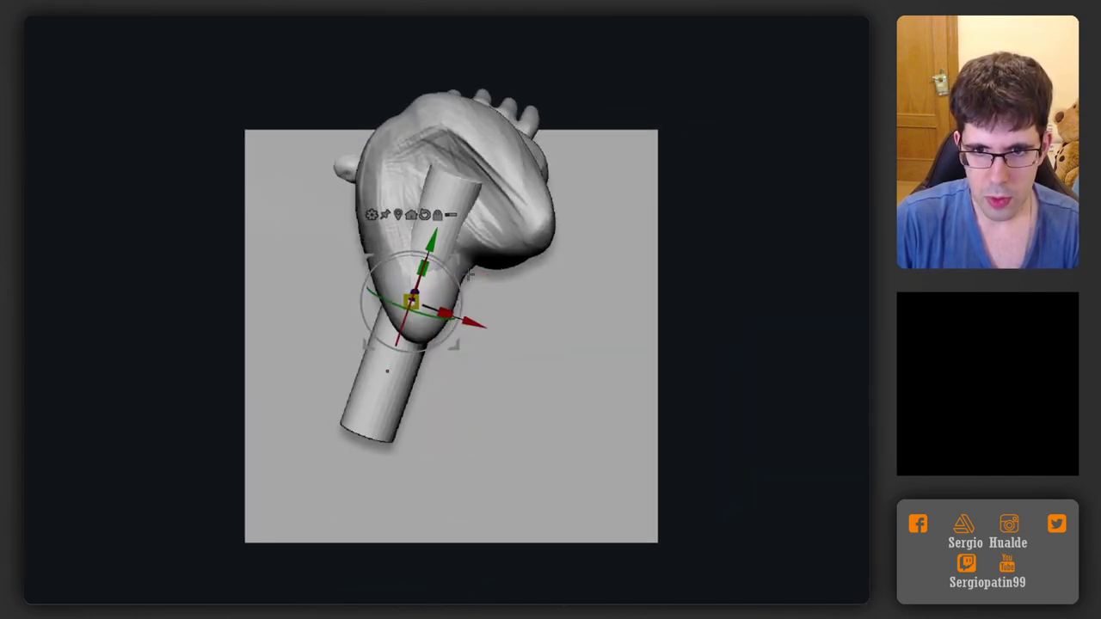
drag(457, 281, 455, 276)
drag(410, 389, 384, 389)
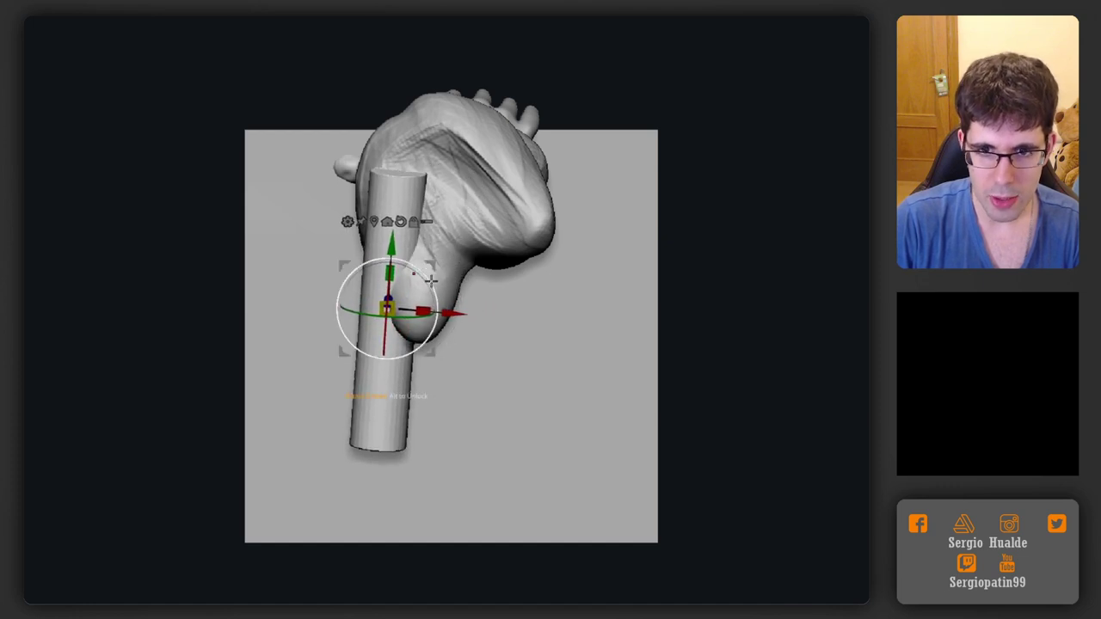
Duplicate the cylinder and rotate and move the copy to run through the shoulder's rear tip
ctrl+drag(431, 266, 523, 238)
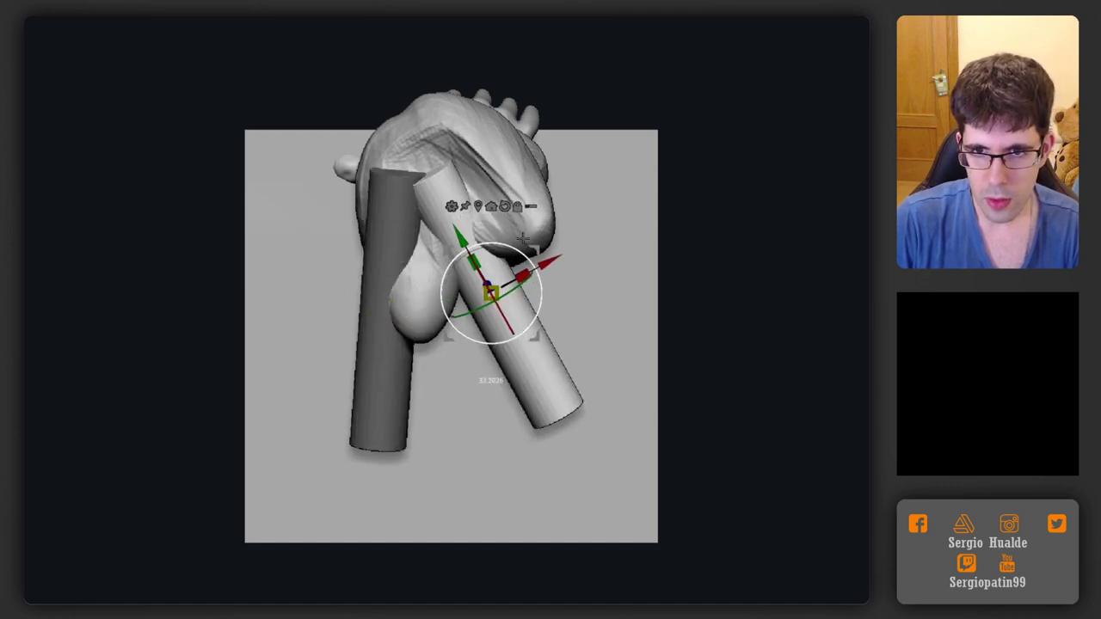
mouse_move(581, 236)
right_down()
mouse_move(659, 202)
mouse_move(576, 218)
right_up()
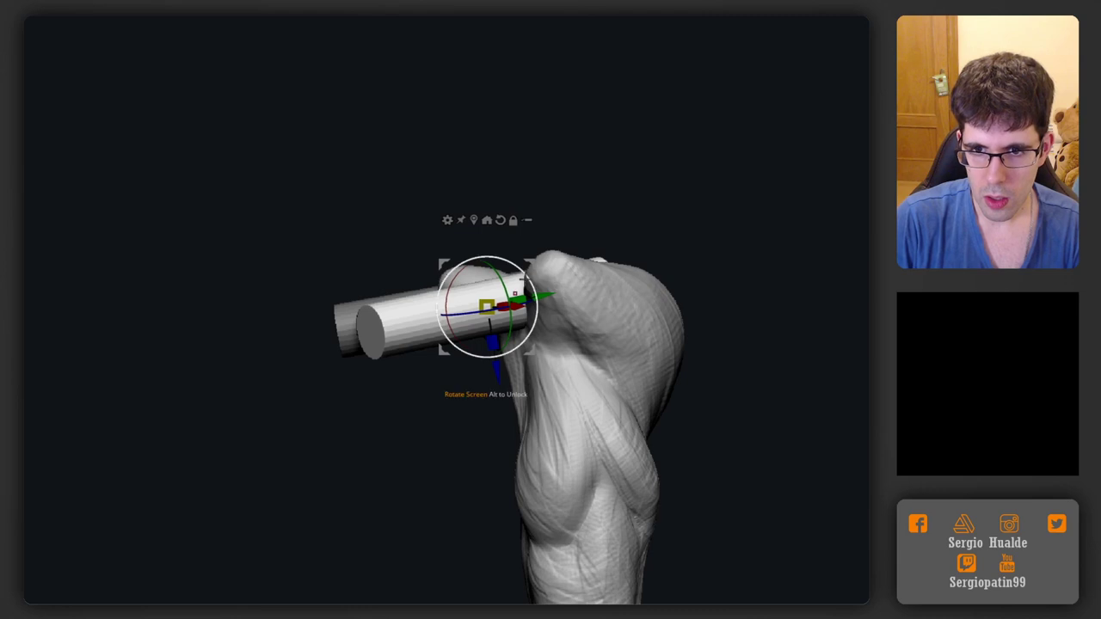
drag(514, 294, 519, 253)
right_drag(559, 266, 542, 378)
drag(535, 298, 603, 321)
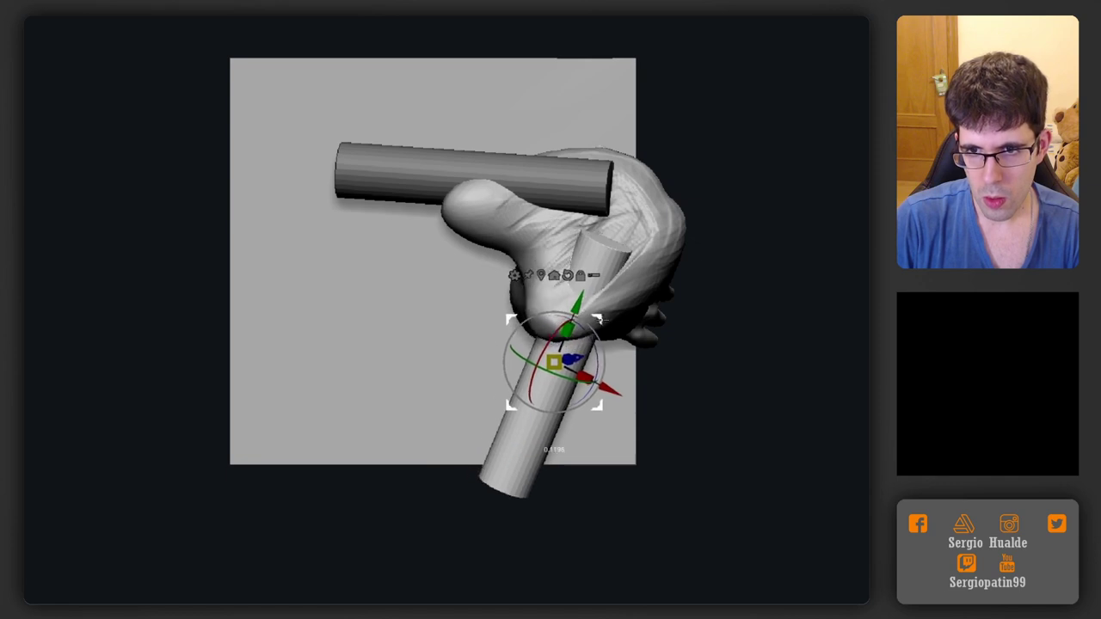
Fine-tune the second cylinder's position and lower it slightly at the shoulder's rear tip
right_drag(609, 317, 637, 200)
key(q)
right_drag(647, 292, 600, 321)
drag(599, 320, 545, 283)
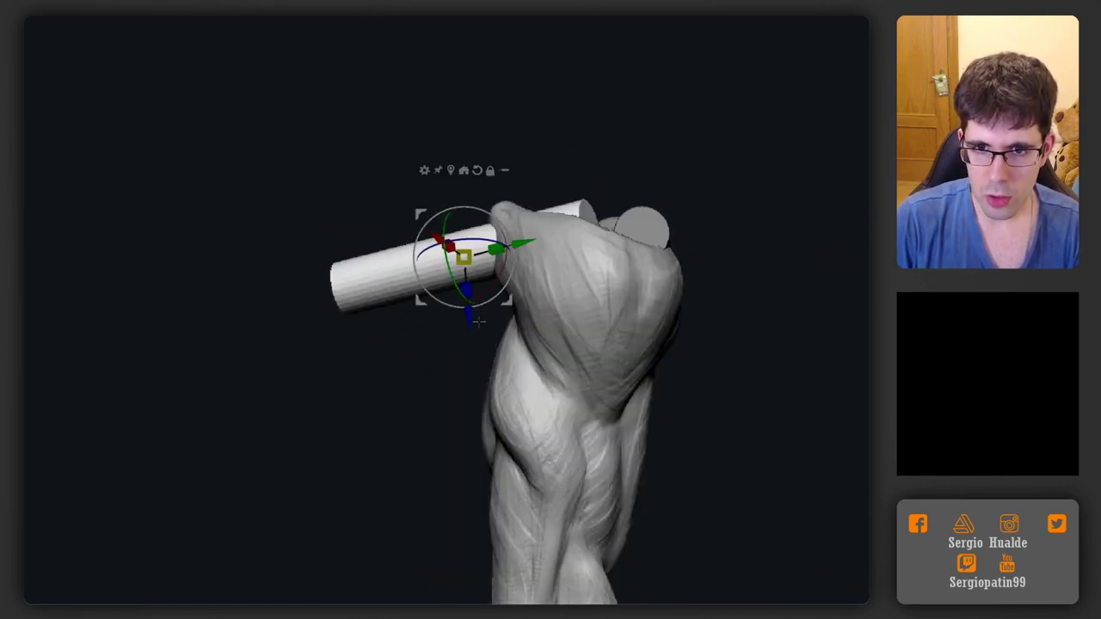
drag(470, 319, 470, 340)
Switch back to sculpting the arm mesh and reshape the shoulder's rear tip to wrap around the second cylinder
key(q)
right_drag(548, 253, 456, 305)
right_click(452, 332)
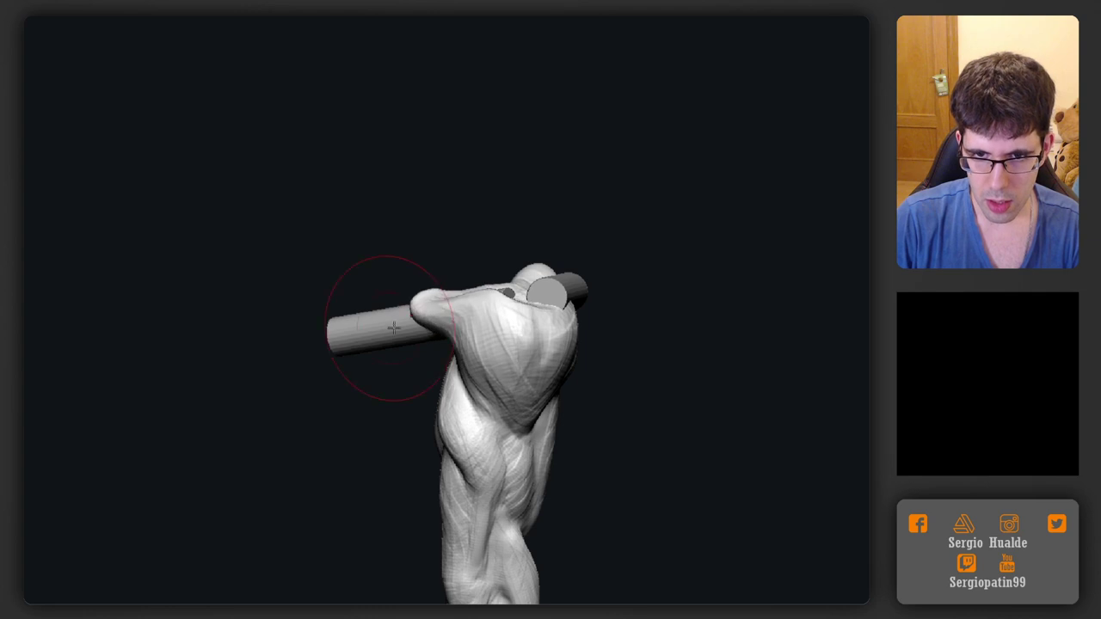
mouse_move(393, 327)
mouse_down()
mouse_move(450, 335)
mouse_move(412, 335)
mouse_up()
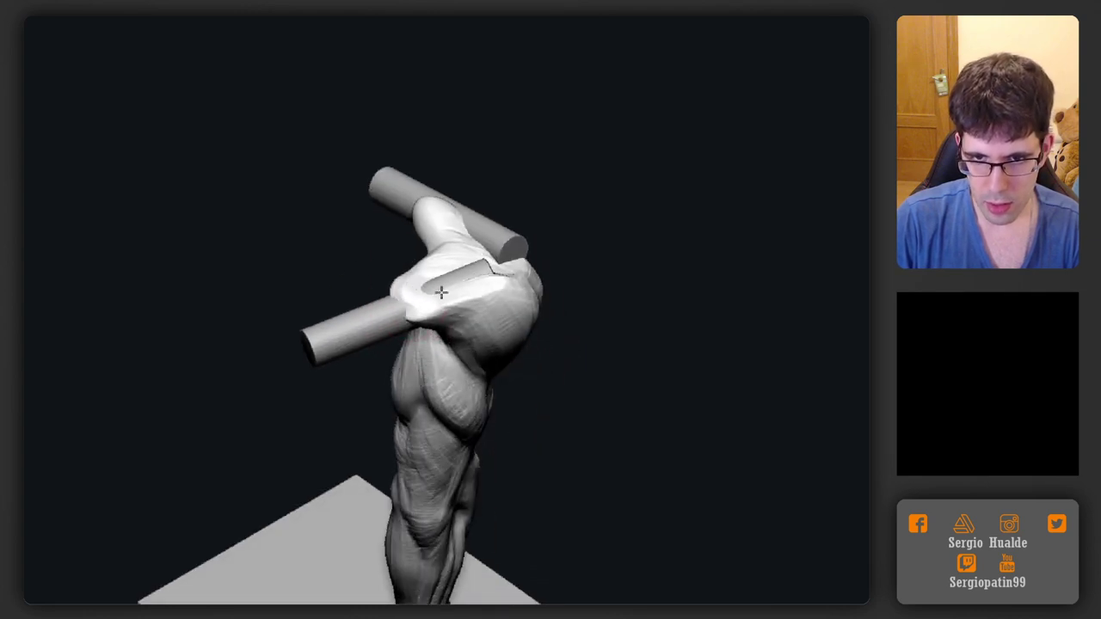
drag(483, 332, 504, 282)
right_drag(470, 310, 470, 313)
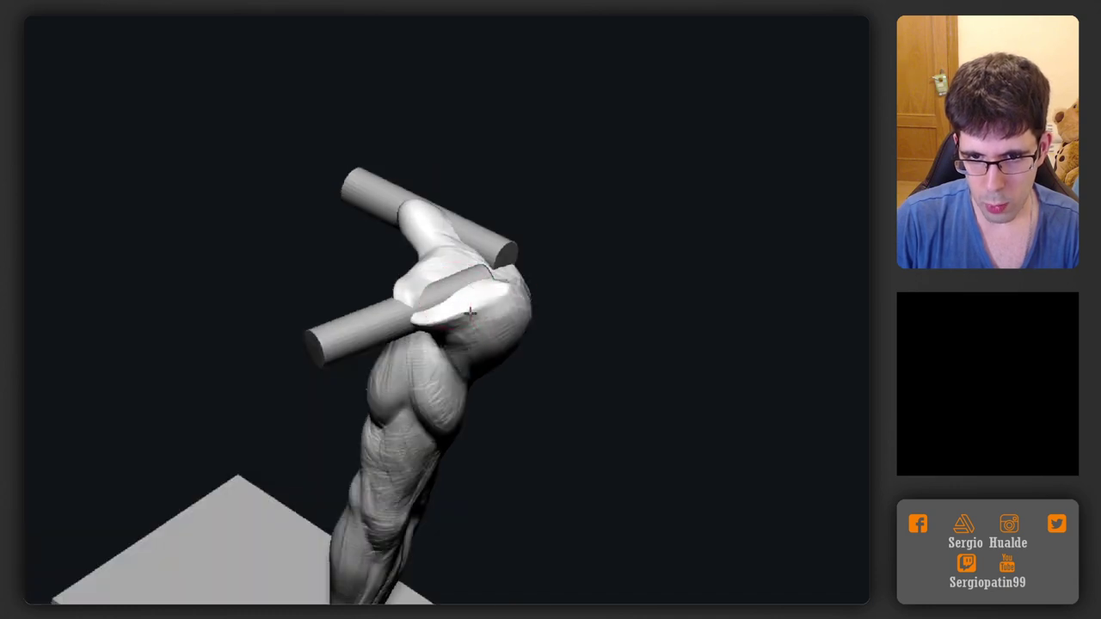
drag(473, 330, 384, 384)
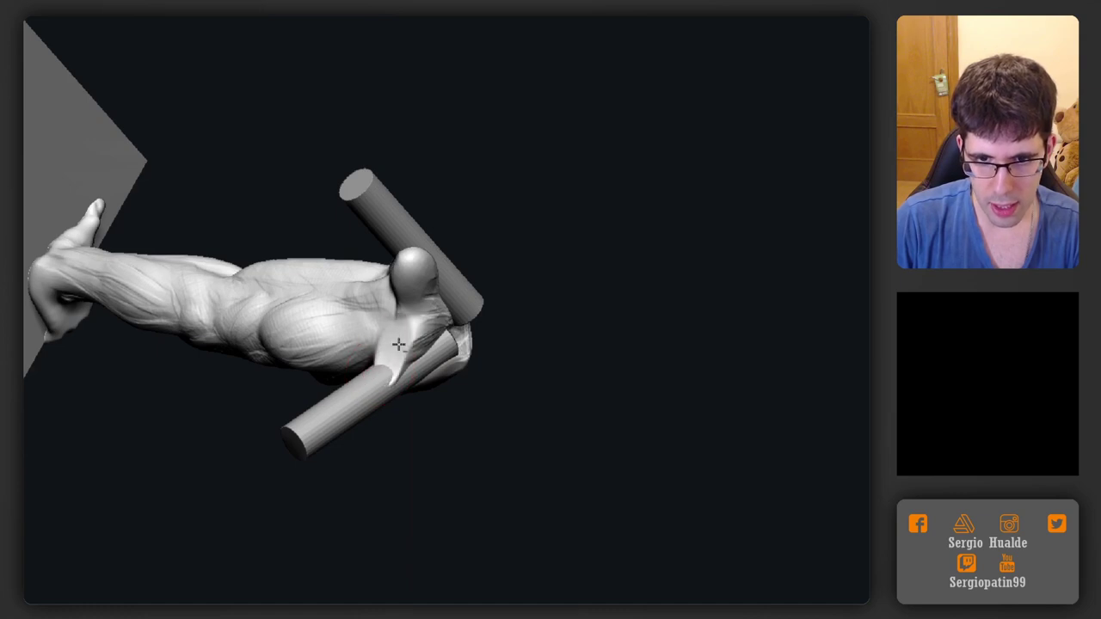
Push the inner underside of the shoulder's rear tip into shape against the second cylinder
ctrl+right_drag(405, 338, 381, 373)
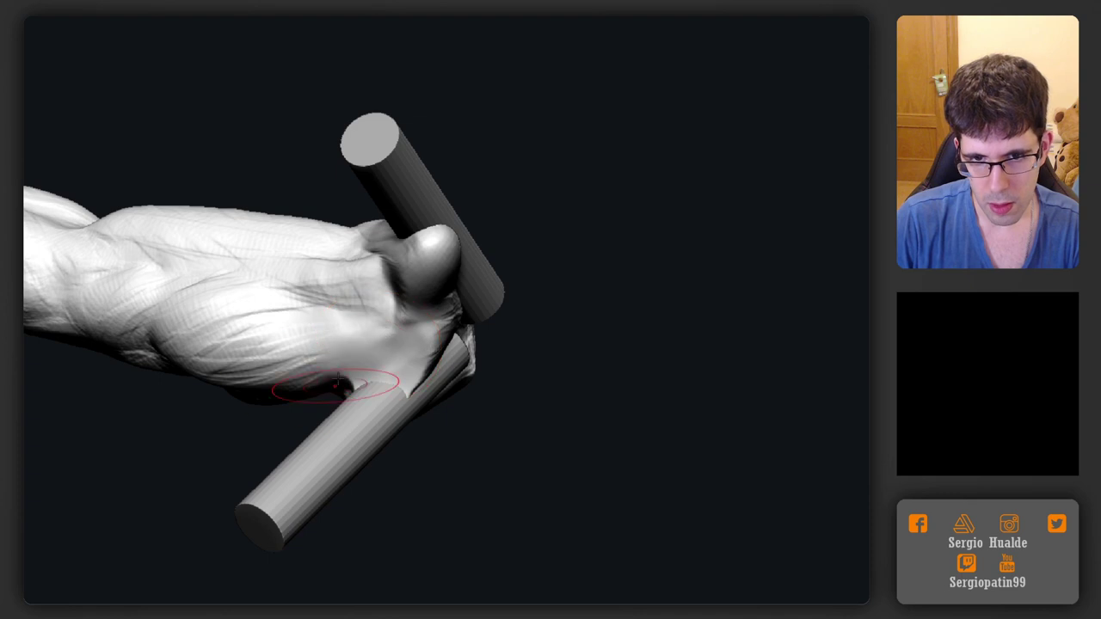
drag(335, 385, 364, 348)
right_drag(322, 353, 356, 350)
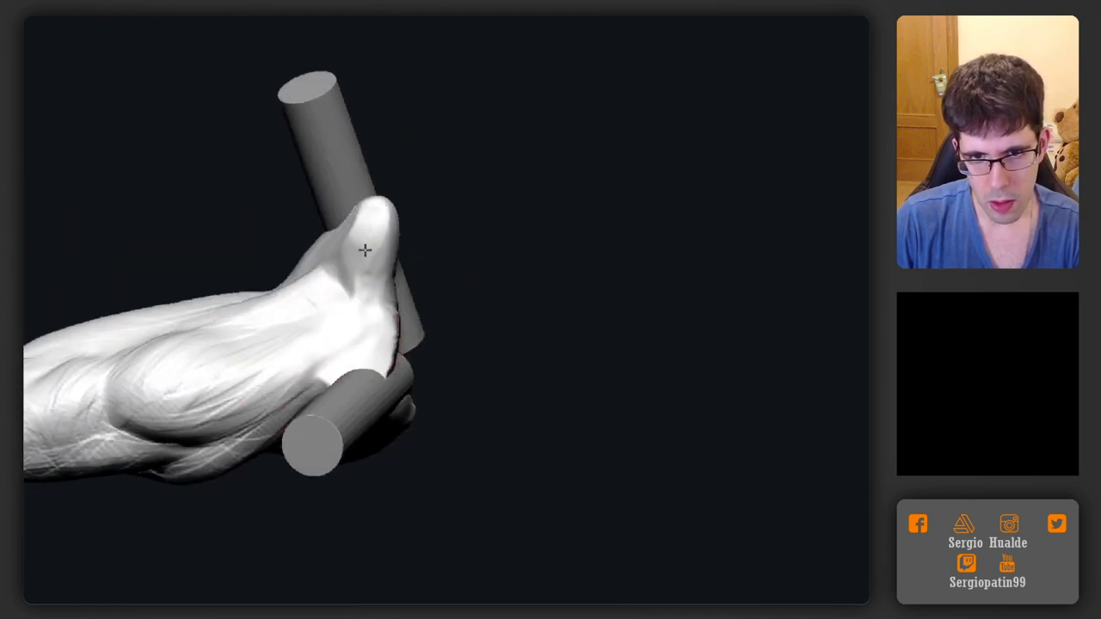
drag(364, 249, 250, 202)
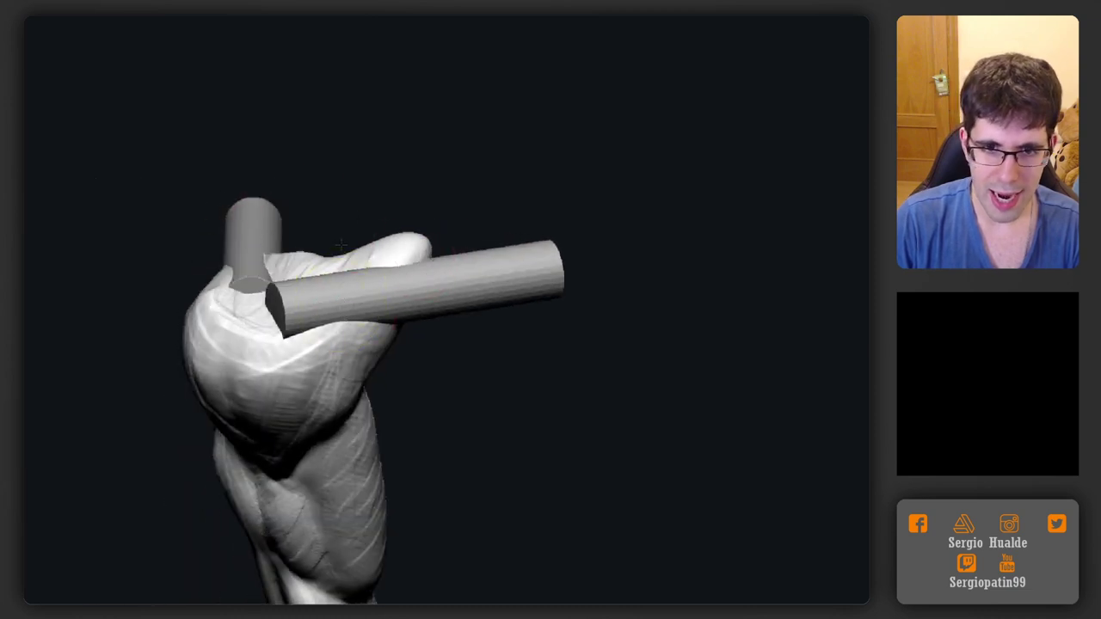
Pull the shoulder's front tip over the first cylinder so that it follows the rod
alt+drag(342, 245, 342, 376)
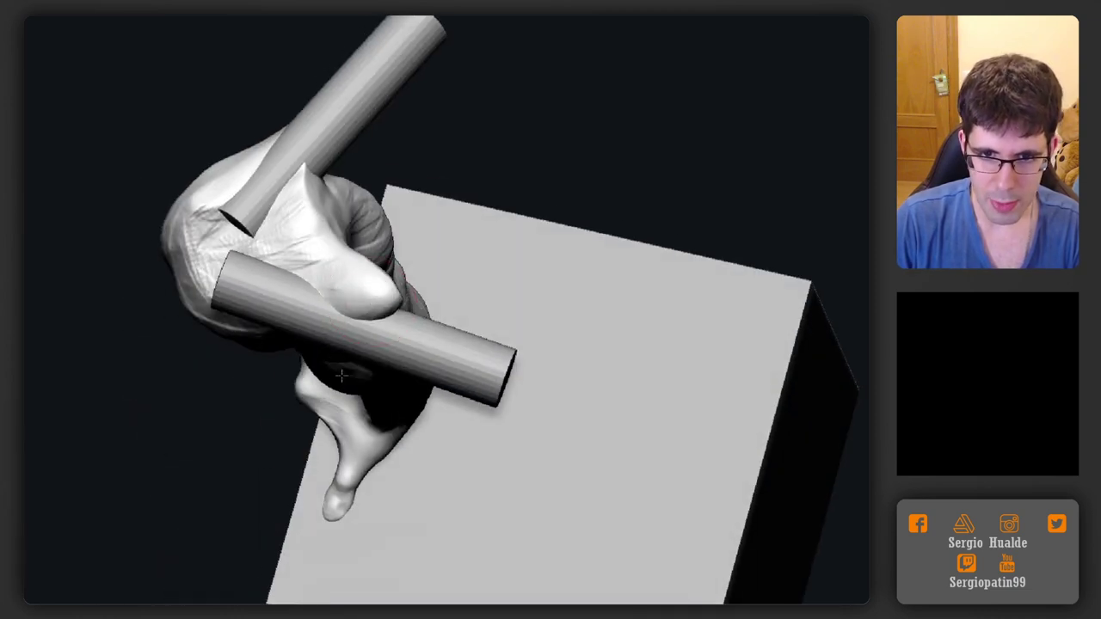
right_drag(342, 376, 342, 380)
right_drag(370, 298, 296, 290)
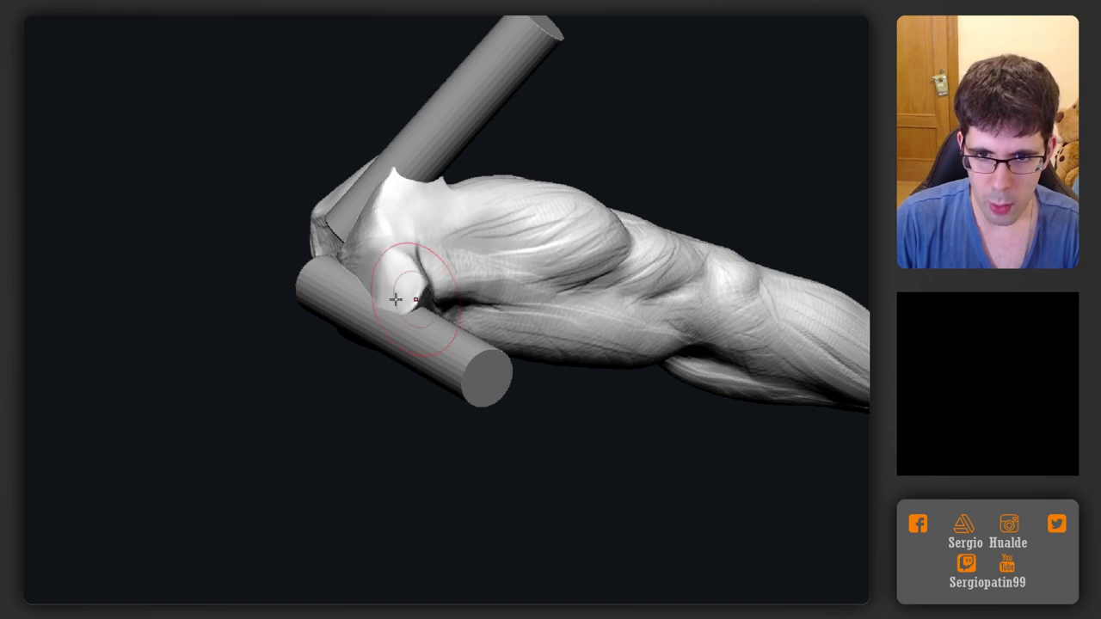
drag(396, 299, 409, 302)
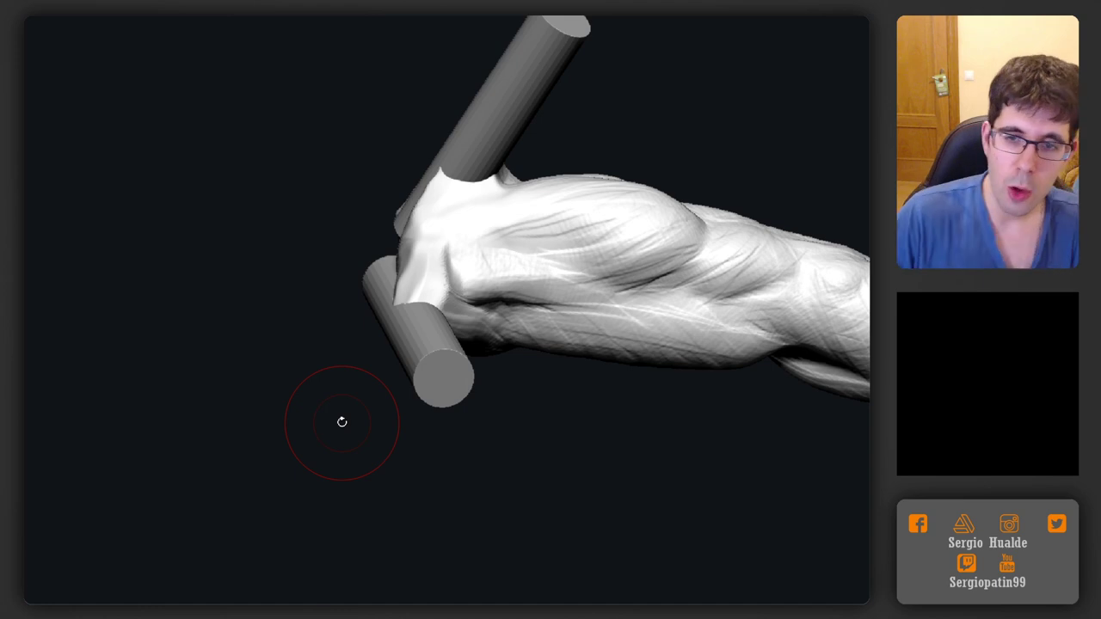
Refine the outline of the shoulder's front tip along the first cylinder
mouse_move(341, 420)
mouse_down()
mouse_move(451, 226)
mouse_move(431, 361)
mouse_move(421, 331)
mouse_move(402, 322)
mouse_move(457, 258)
mouse_move(487, 304)
mouse_move(560, 364)
mouse_move(545, 336)
mouse_move(522, 344)
mouse_up()
alt+drag(638, 353, 501, 309)
right_drag(501, 310, 516, 297)
drag(516, 297, 524, 319)
mouse_move(524, 319)
right_down()
mouse_move(627, 305)
mouse_move(609, 289)
mouse_move(506, 290)
right_up()
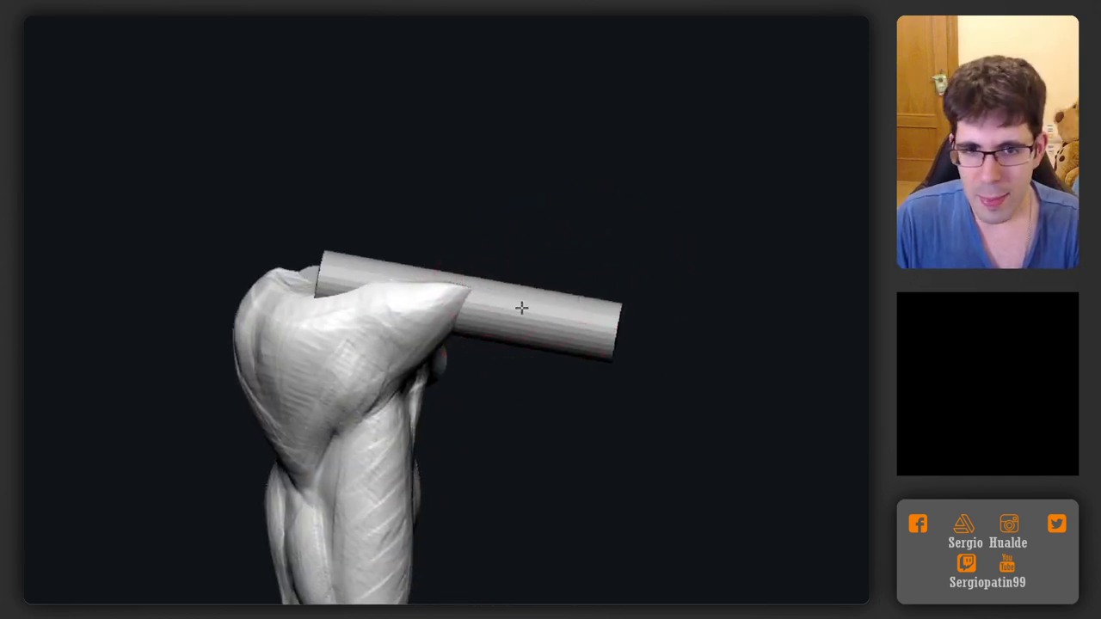
Select the front cylinder, place the transform gizmo at its inner end and rotate the cylinder to horizontal
alt+click(440, 362)
alt+click(372, 271)
key(w)
alt+click(319, 274)
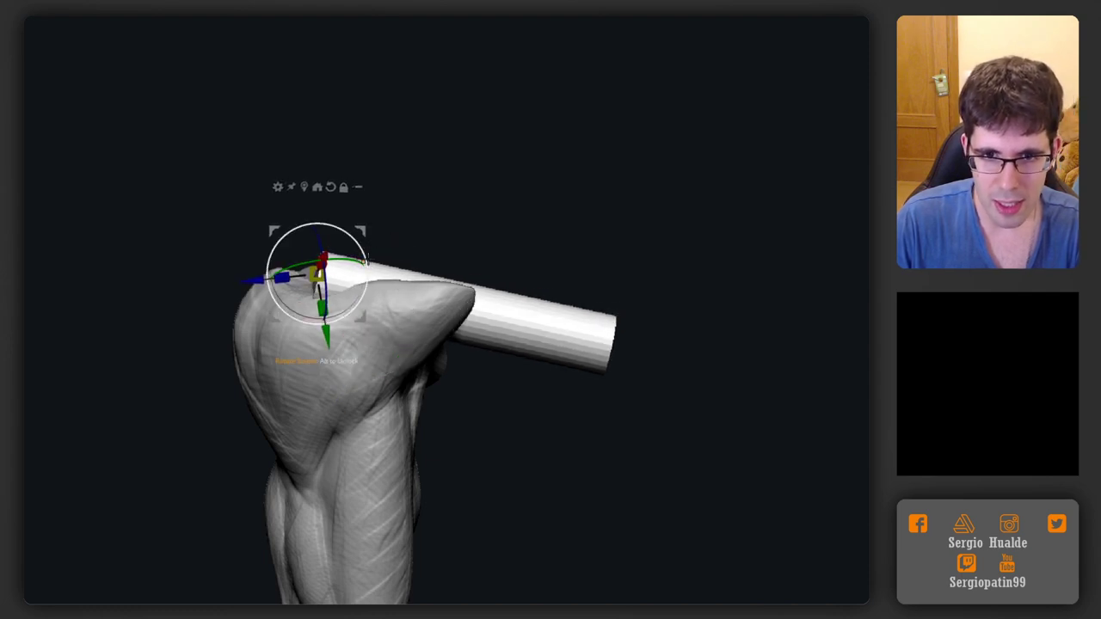
mouse_move(358, 265)
mouse_down()
mouse_move(367, 253)
mouse_move(346, 255)
mouse_up()
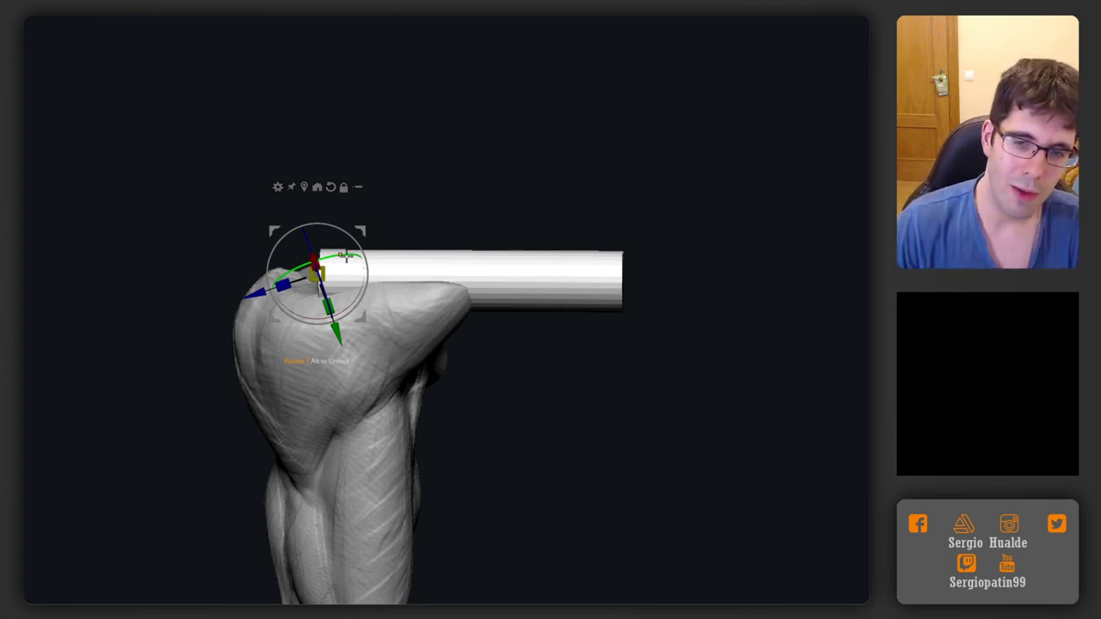
Undo the front cylinder's rotation and return to sculpting
key(ctrl+z)
drag(361, 257, 364, 264)
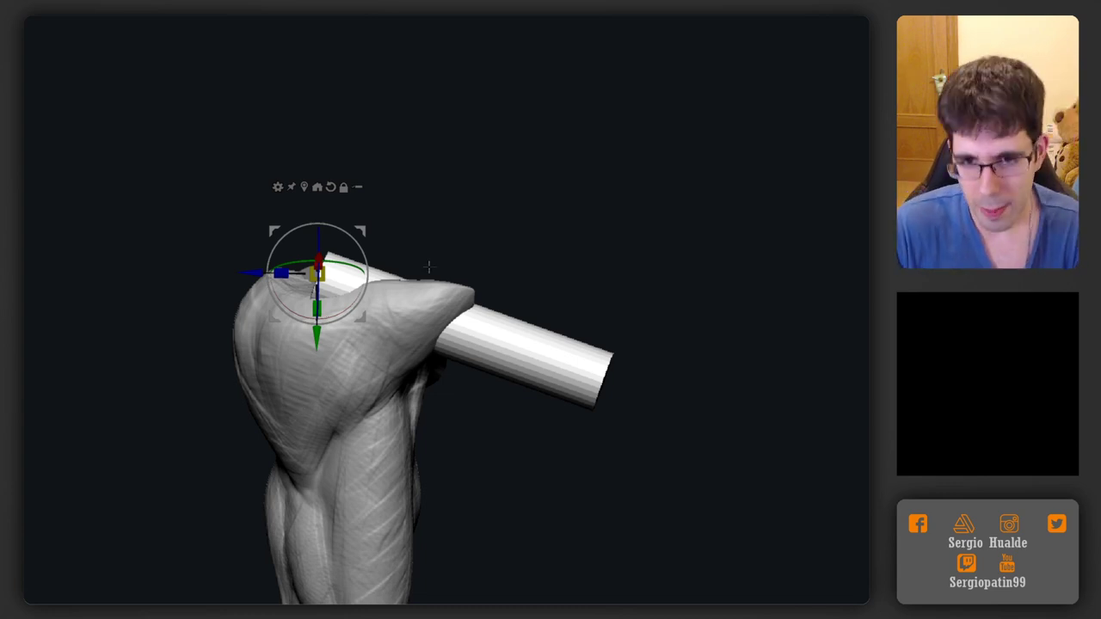
key(q)
Select the arm and reshape the shoulder's front tip and its underside along the sloping front cylinder
alt+click(439, 311)
right_drag(457, 324, 421, 310)
drag(462, 301, 449, 313)
right_drag(387, 311, 442, 302)
drag(408, 301, 387, 315)
mouse_move(387, 318)
right_down()
mouse_move(413, 339)
mouse_move(415, 360)
right_up()
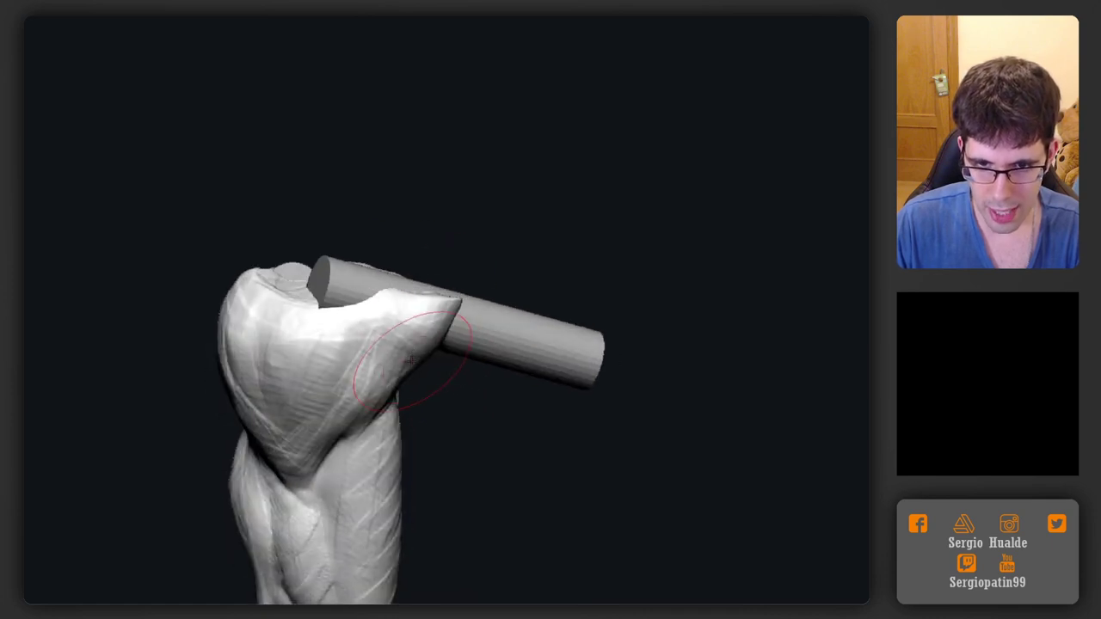
right_drag(356, 405, 332, 448)
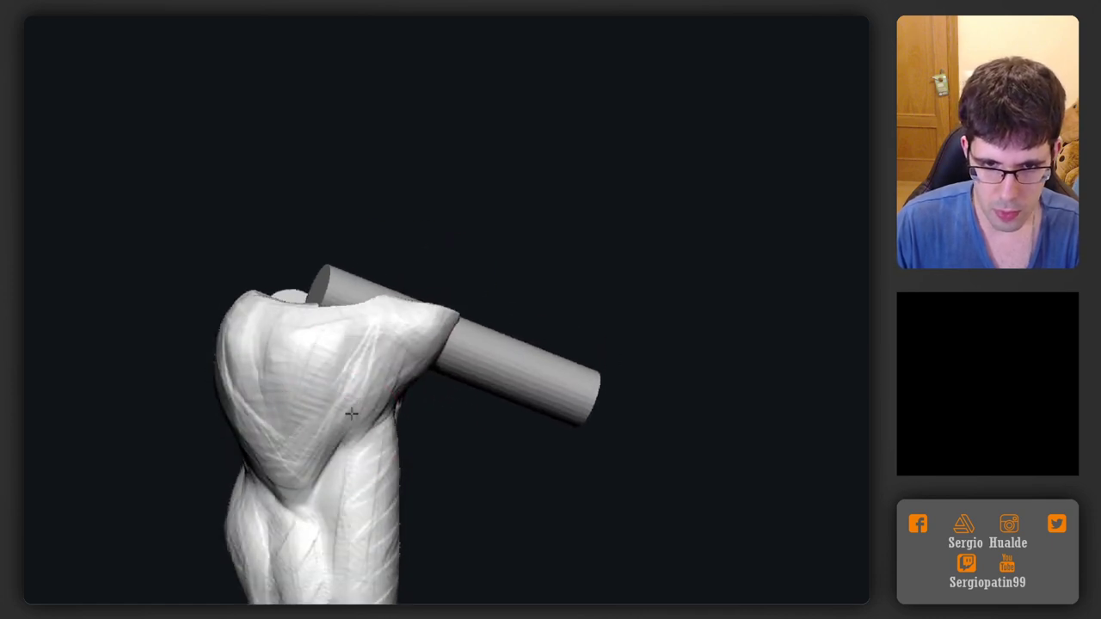
mouse_move(384, 296)
right_down()
mouse_move(412, 389)
mouse_move(419, 362)
mouse_move(396, 339)
mouse_move(378, 392)
mouse_move(418, 336)
mouse_move(450, 401)
mouse_move(452, 459)
mouse_move(440, 331)
mouse_move(449, 345)
mouse_move(461, 334)
right_up()
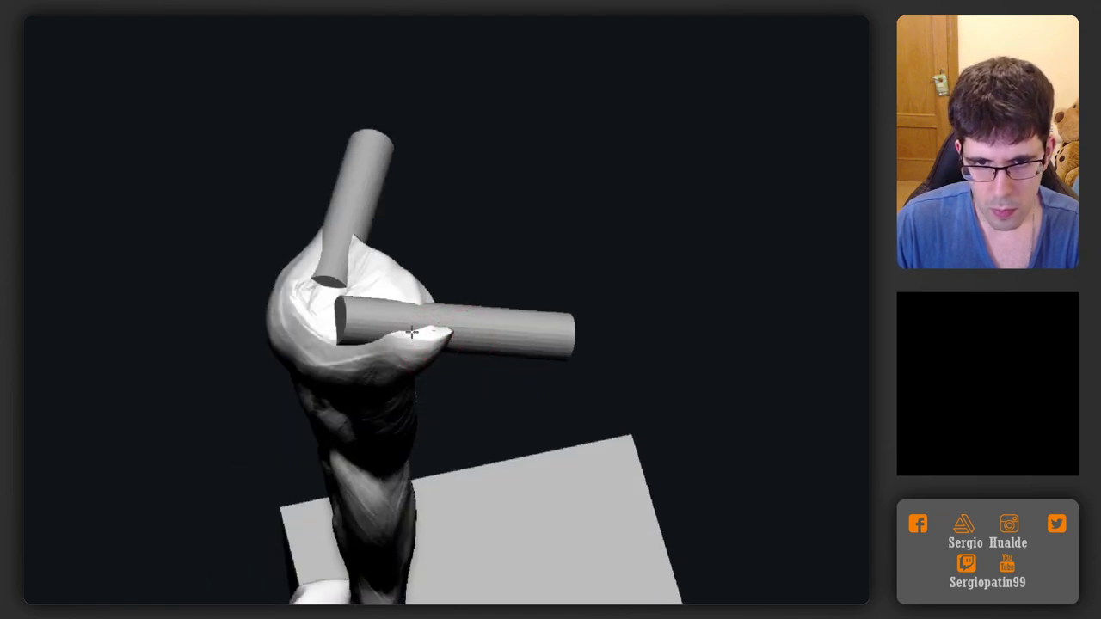
mouse_move(416, 391)
right_down()
mouse_move(444, 338)
mouse_move(420, 344)
mouse_move(429, 351)
right_up()
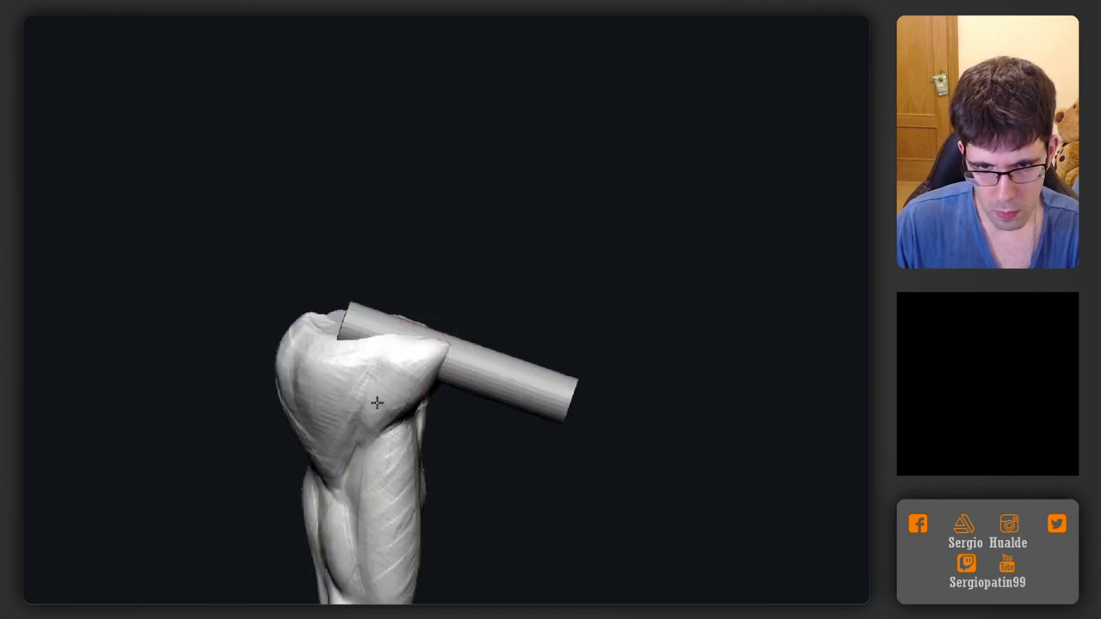
Add a Cube3D to the scene and scale it down to roughly the shoulder's width
mouse_move(429, 400)
right_down()
mouse_move(444, 368)
mouse_move(439, 414)
mouse_move(405, 458)
mouse_move(395, 447)
right_up()
right_drag(459, 431, 479, 434)
ctrl+right_drag(421, 469, 408, 404)
mouse_move(422, 430)
right_down()
mouse_move(448, 456)
mouse_move(451, 328)
mouse_move(373, 327)
mouse_move(386, 386)
mouse_move(410, 345)
right_up()
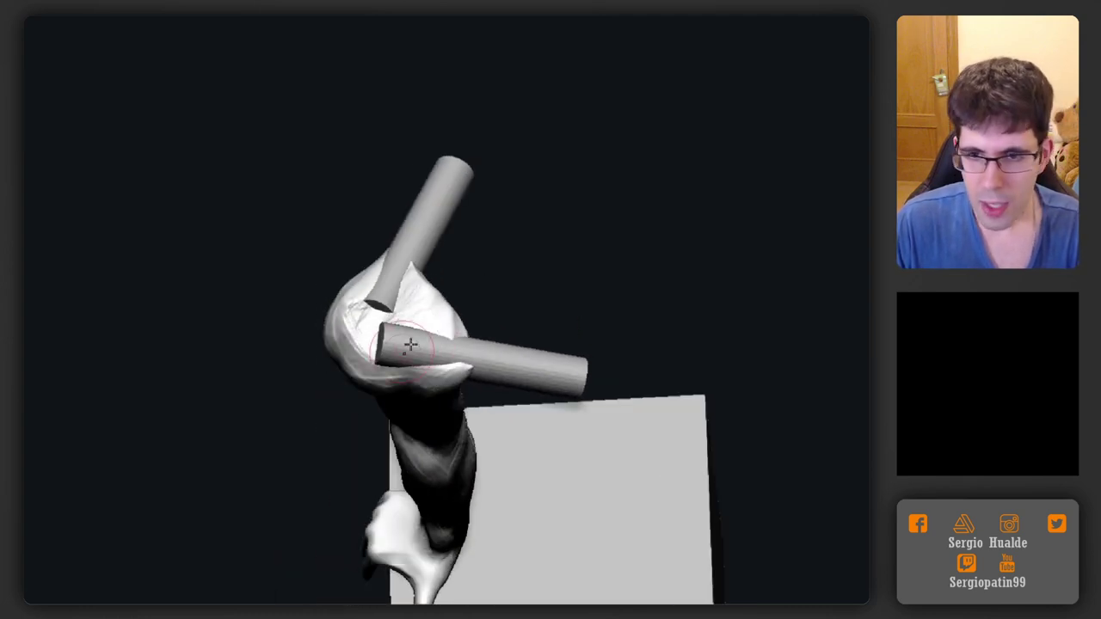
click(942, 348)
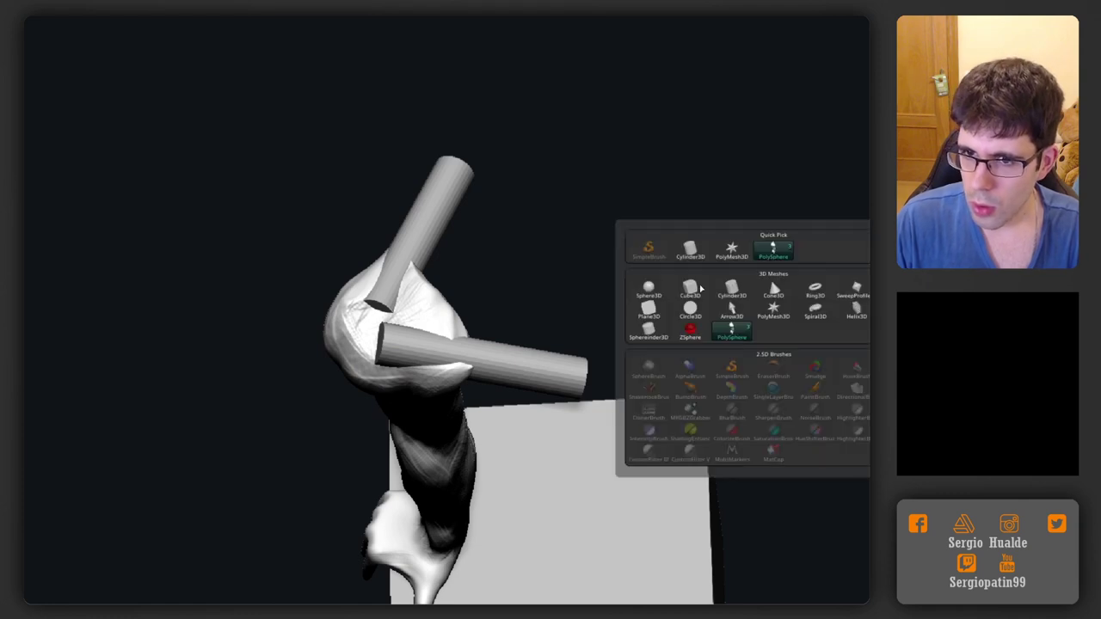
click(699, 294)
key(w)
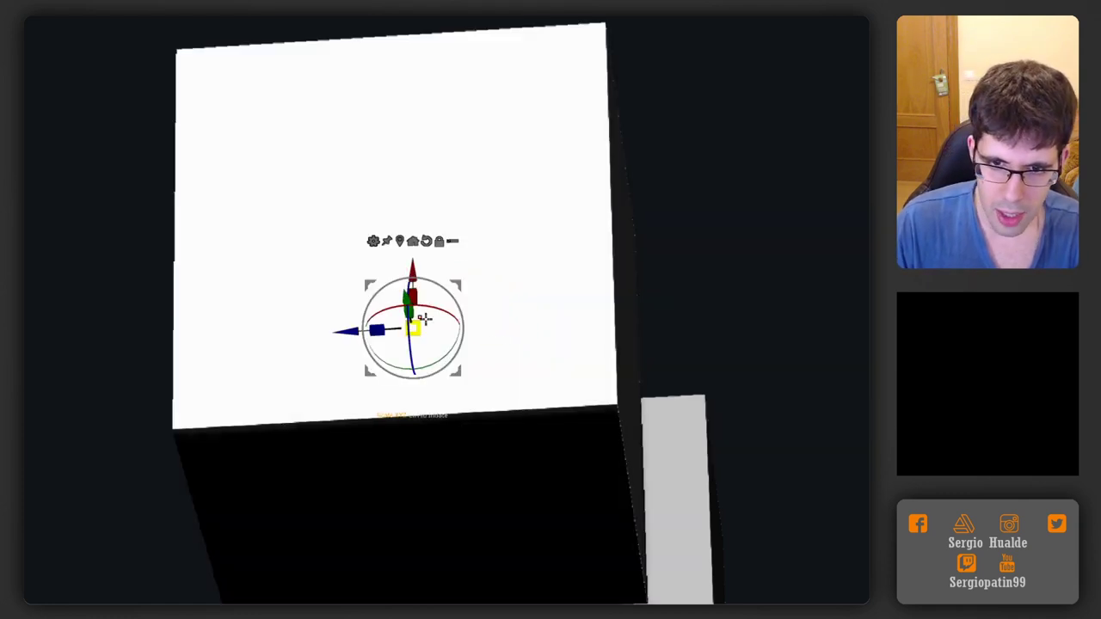
drag(420, 321, 425, 298)
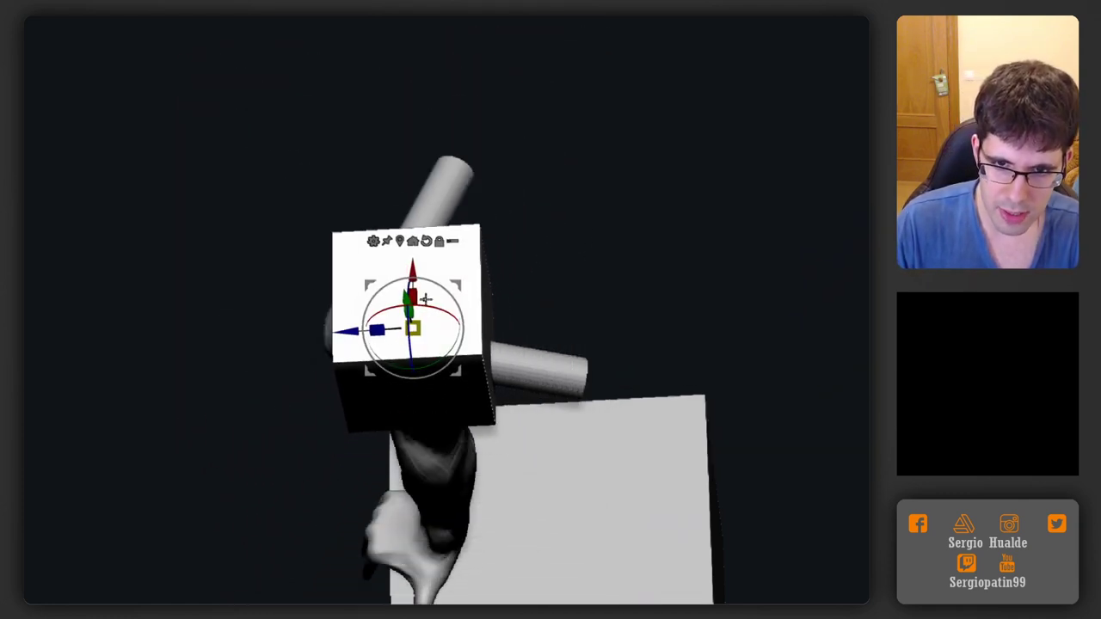
Flatten the cube into a small slab and place it, turned, on the shoulder's outer top beside the cylinders' inner ends
right_drag(422, 336, 425, 272)
drag(407, 340, 387, 390)
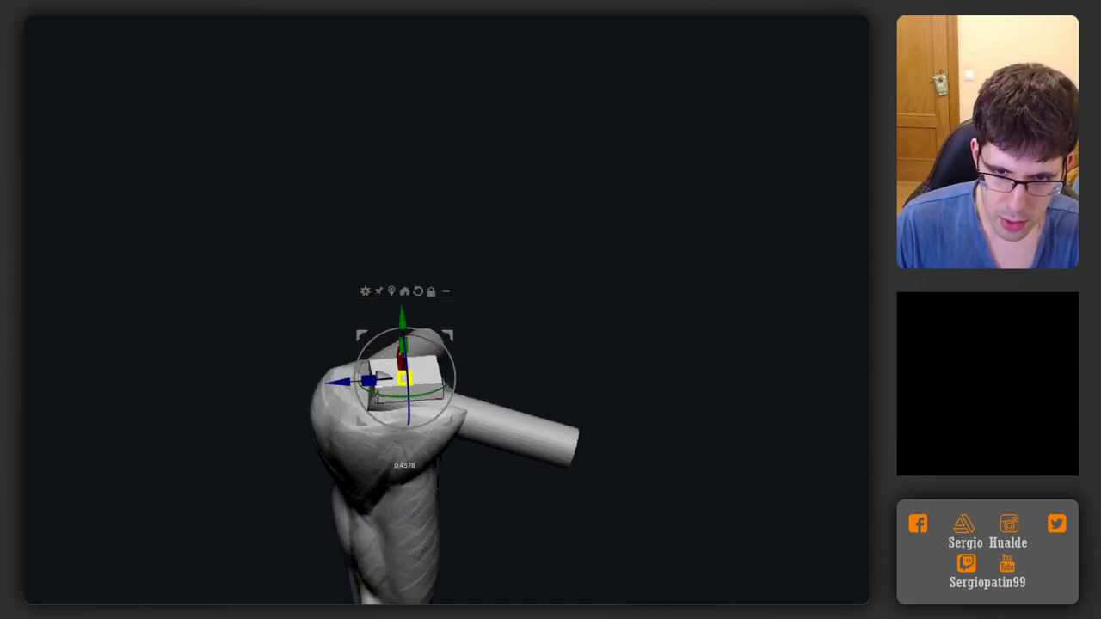
right_drag(390, 374, 463, 402)
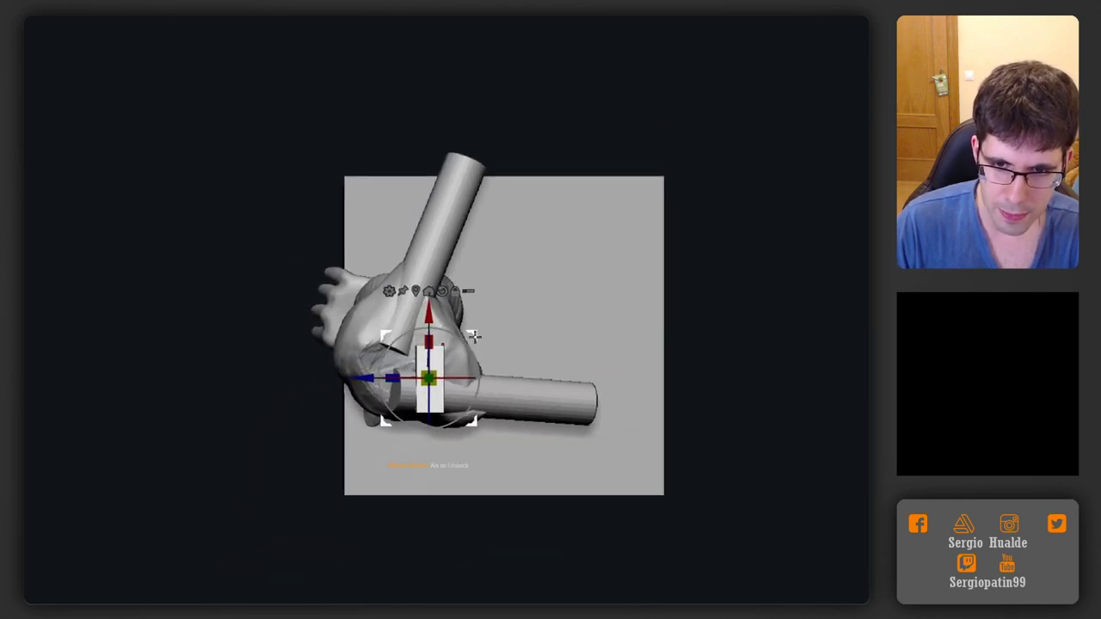
drag(475, 336, 419, 340)
drag(344, 384, 336, 388)
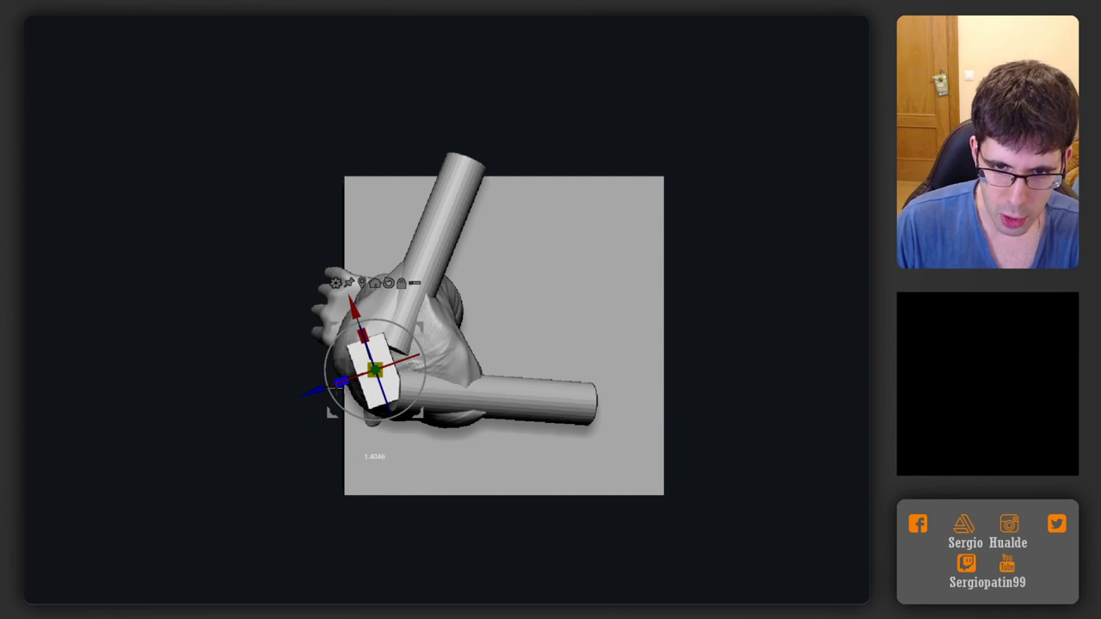
Fine-tune the slab's size, height and tilt so that it bridges the inner ends of the two cylinders
drag(428, 325, 440, 322)
right_drag(433, 351, 430, 296)
drag(374, 329, 374, 344)
right_drag(374, 347, 392, 401)
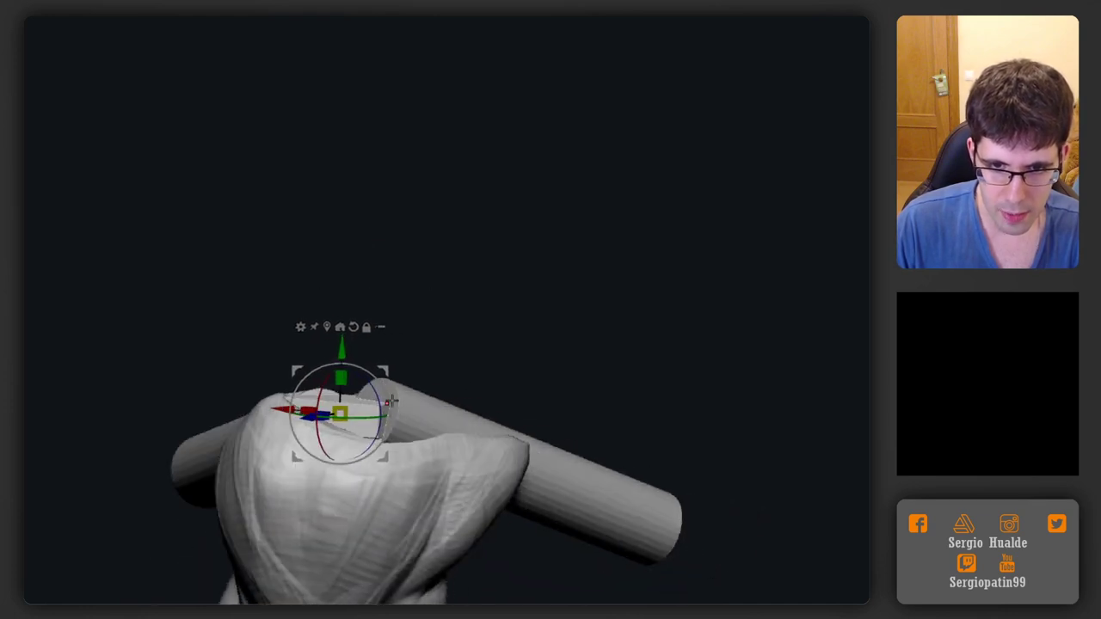
drag(377, 398, 376, 406)
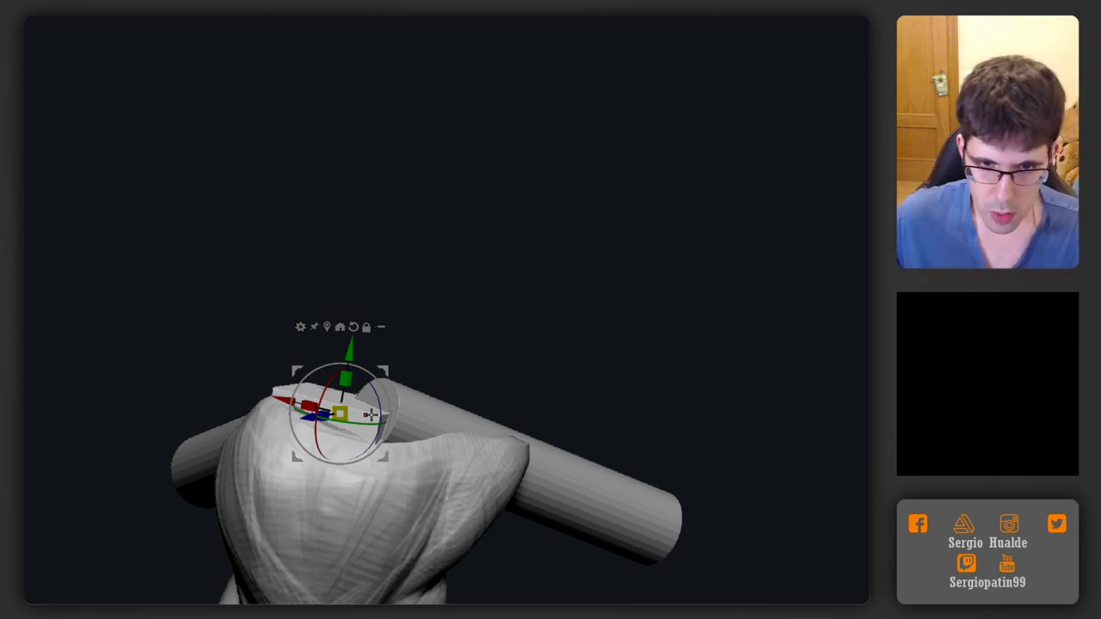
drag(443, 325, 514, 337)
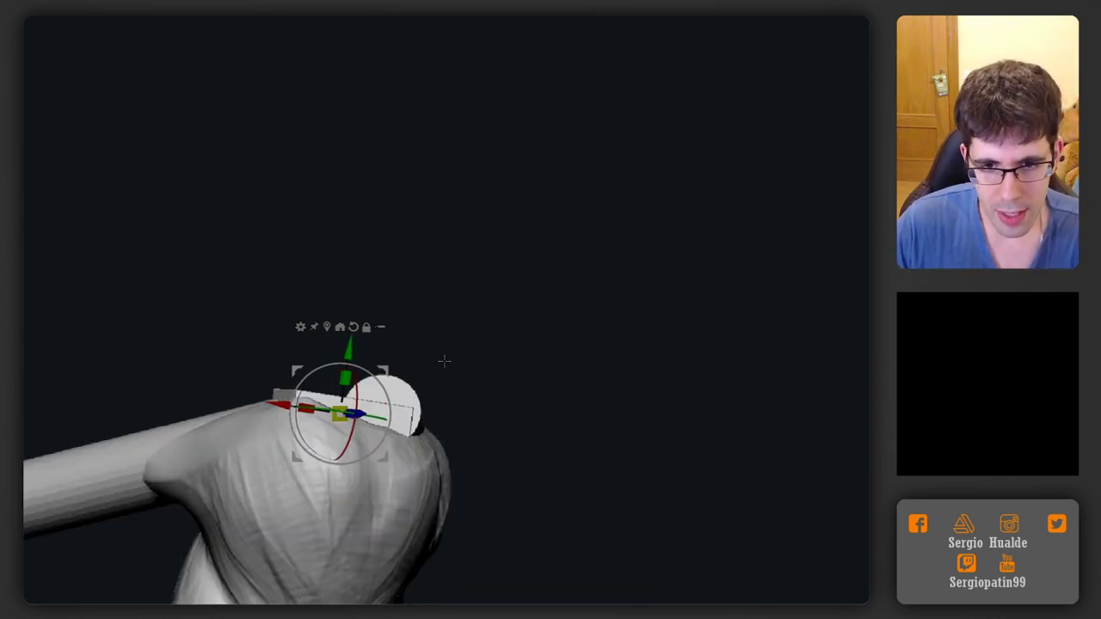
mouse_move(444, 361)
mouse_down()
mouse_move(402, 364)
mouse_move(391, 387)
mouse_up()
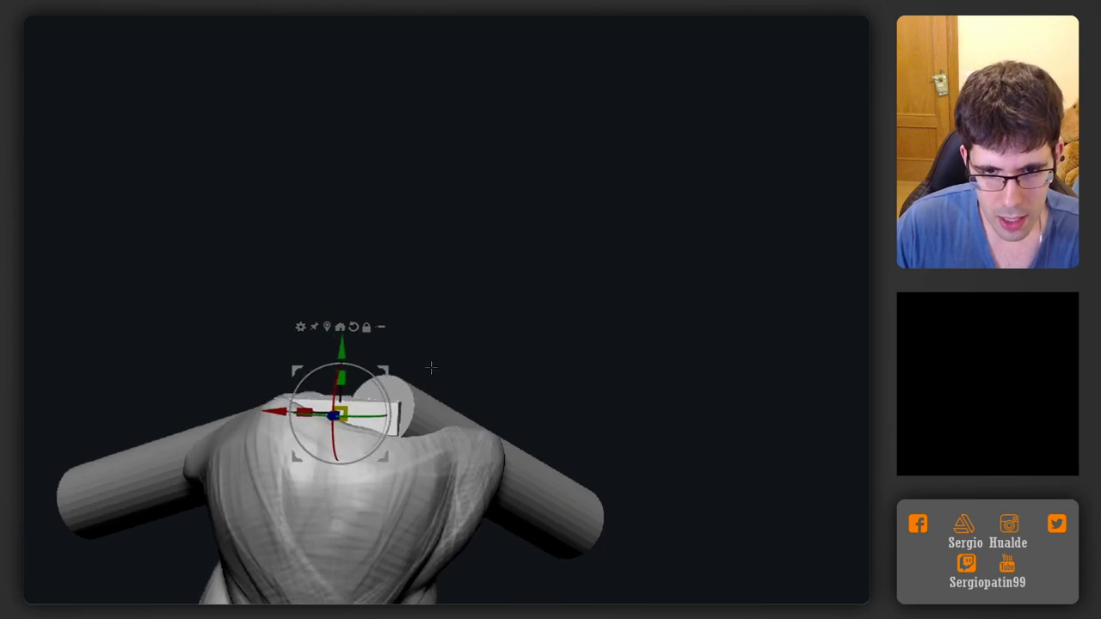
Select the arm and, with a larger brush, push the shoulder's upper edge into shape against the slab
key(q)
right_drag(344, 449, 348, 455)
mouse_move(347, 456)
mouse_down()
mouse_move(357, 387)
mouse_move(363, 398)
mouse_up()
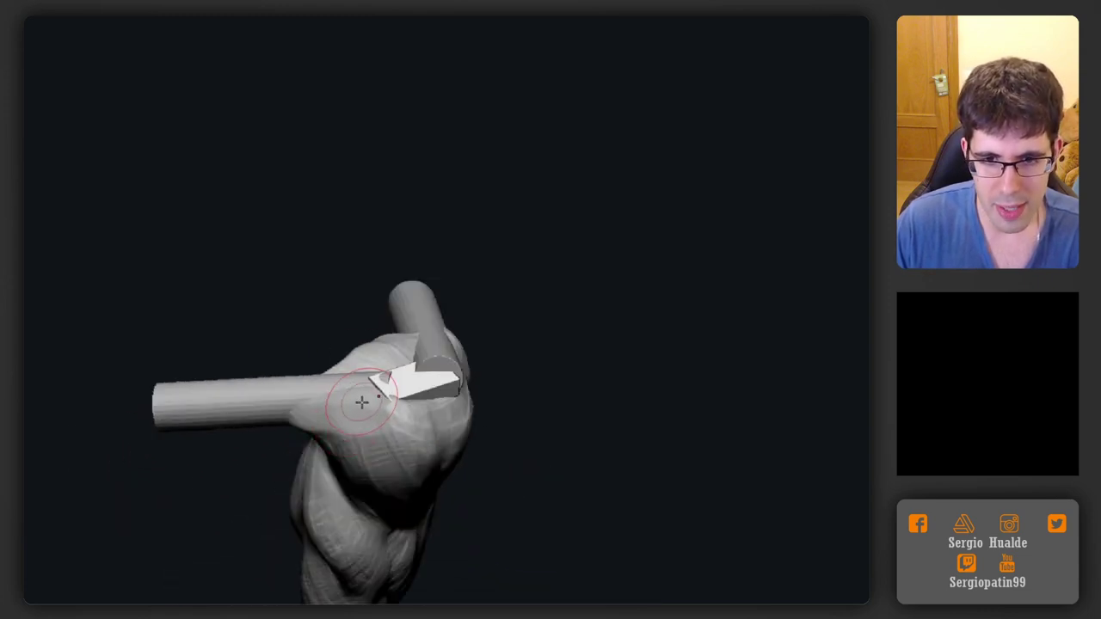
shift+right_drag(347, 404, 356, 371)
ctrl+click(462, 358)
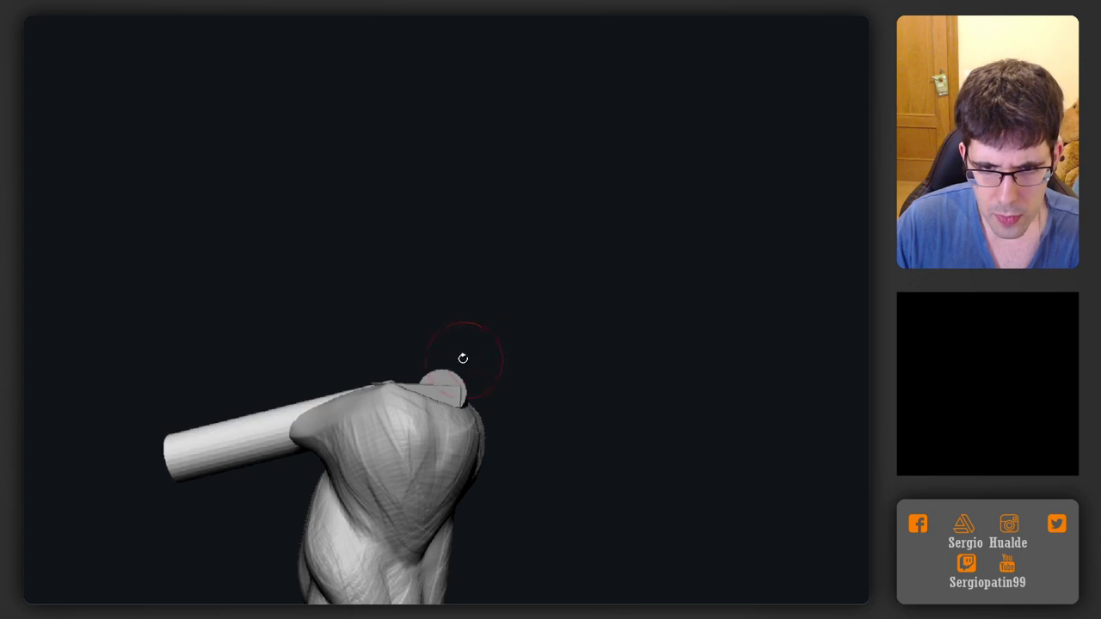
alt+click(402, 412)
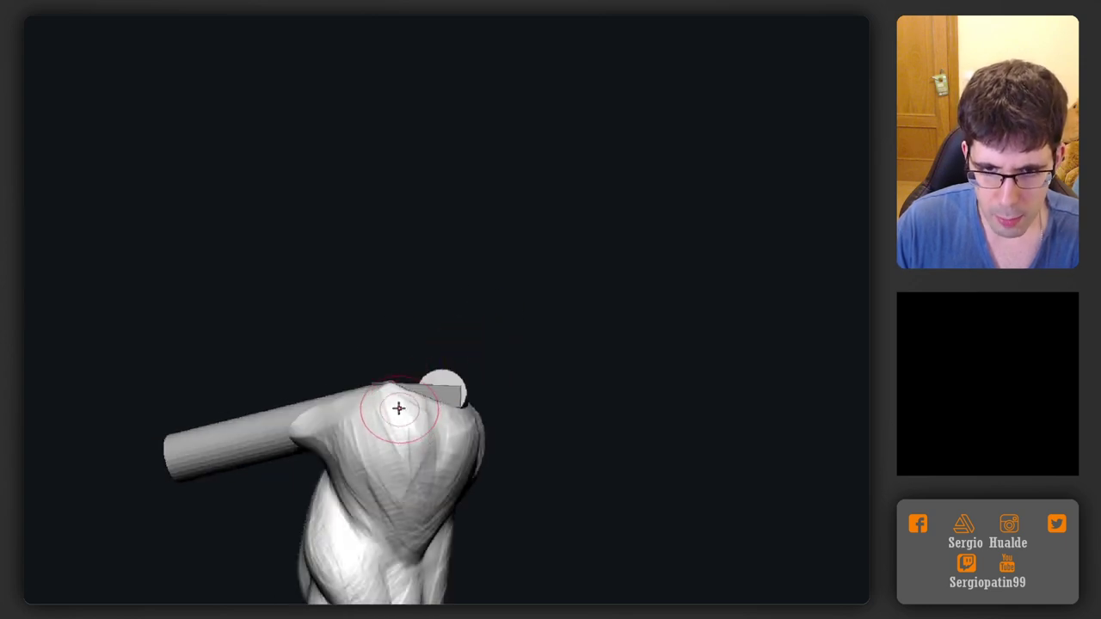
key(bracketright)
mouse_move(396, 385)
mouse_down()
mouse_move(387, 389)
mouse_move(485, 413)
mouse_move(444, 411)
mouse_up()
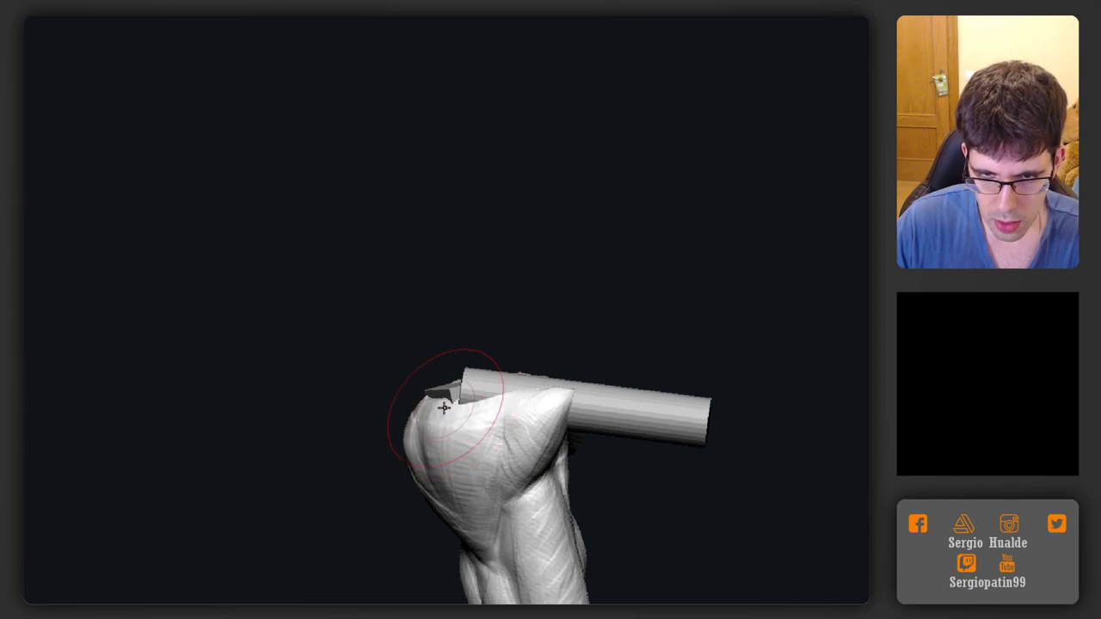
mouse_move(440, 399)
right_down()
mouse_move(488, 408)
mouse_move(467, 384)
right_up()
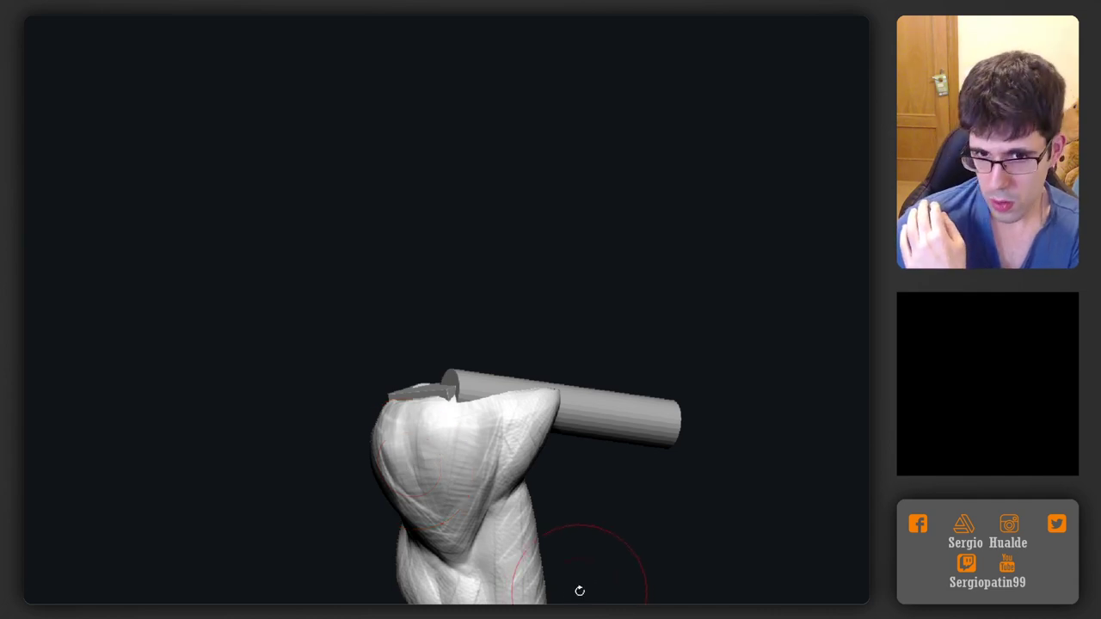
Refine the shoulder's form around the slab and the front and rear tips along both cylinders
mouse_move(572, 438)
mouse_down()
mouse_move(646, 327)
mouse_move(445, 413)
mouse_up()
mouse_move(446, 467)
ctrl+right_down()
mouse_move(459, 442)
mouse_move(456, 383)
mouse_move(484, 376)
mouse_move(481, 367)
ctrl+right_up()
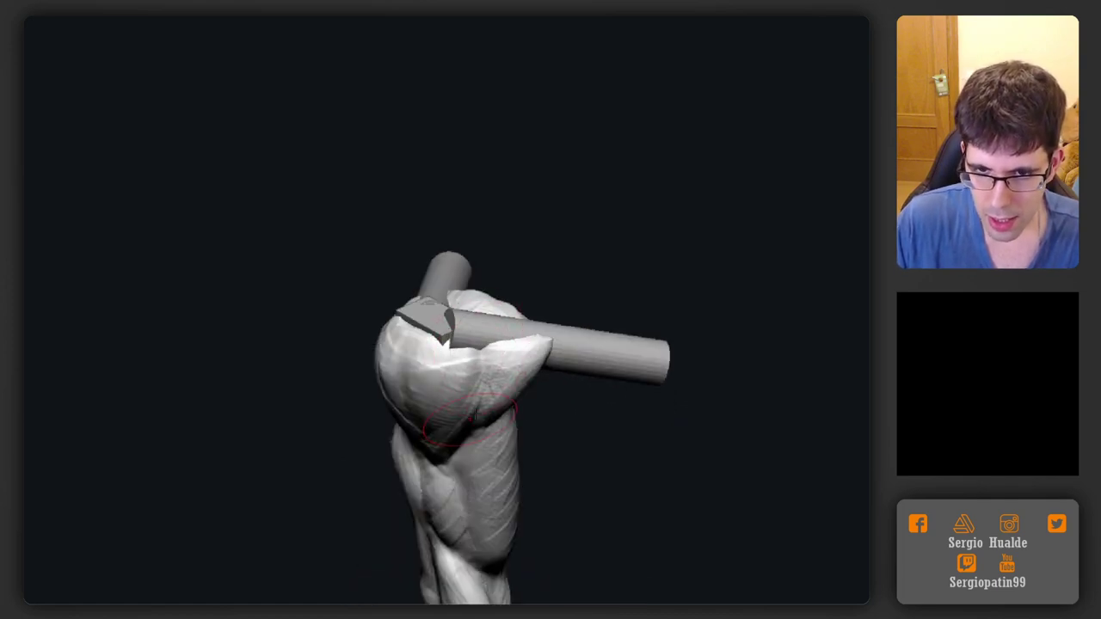
mouse_move(474, 415)
right_down()
mouse_move(366, 362)
mouse_move(371, 332)
right_up()
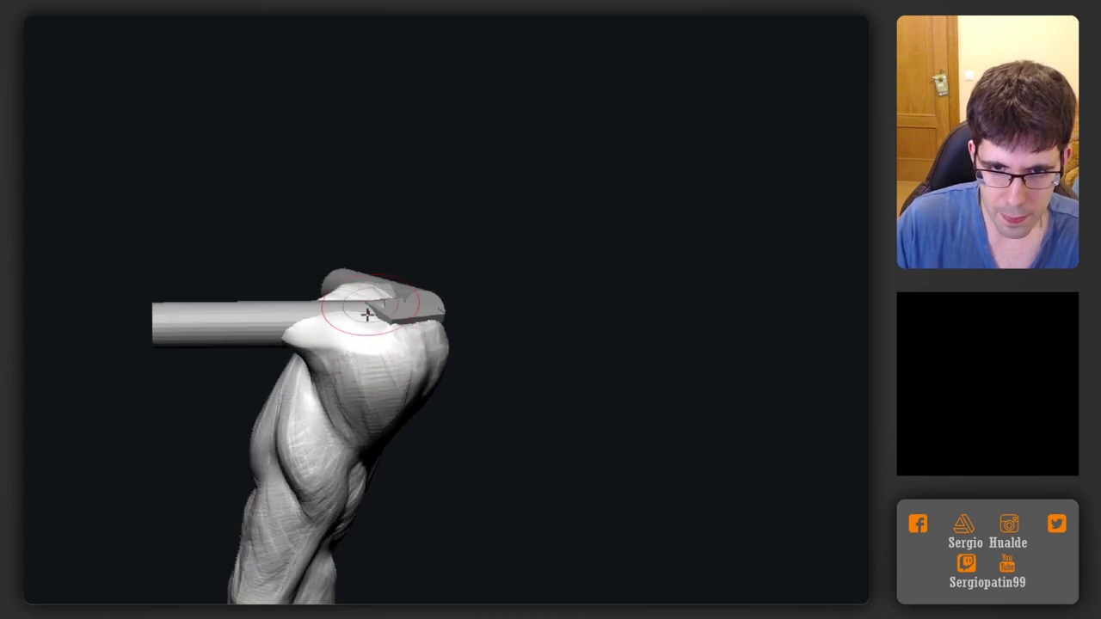
right_drag(287, 318, 315, 349)
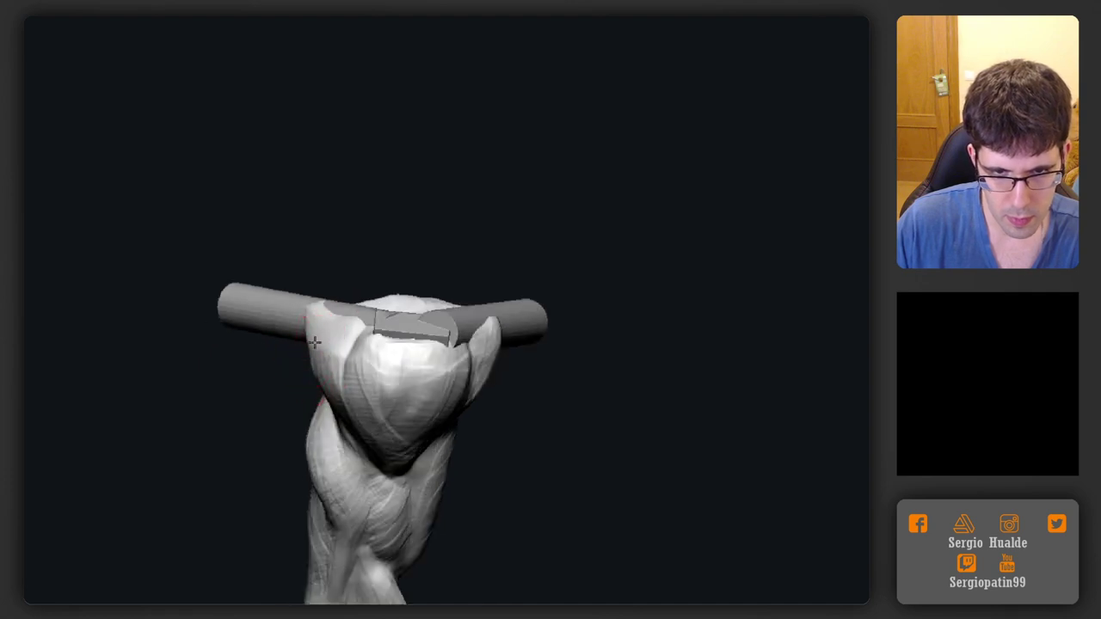
mouse_move(307, 310)
right_down()
mouse_move(339, 284)
mouse_move(368, 374)
mouse_move(360, 381)
mouse_move(401, 278)
mouse_move(514, 351)
mouse_move(438, 339)
right_up()
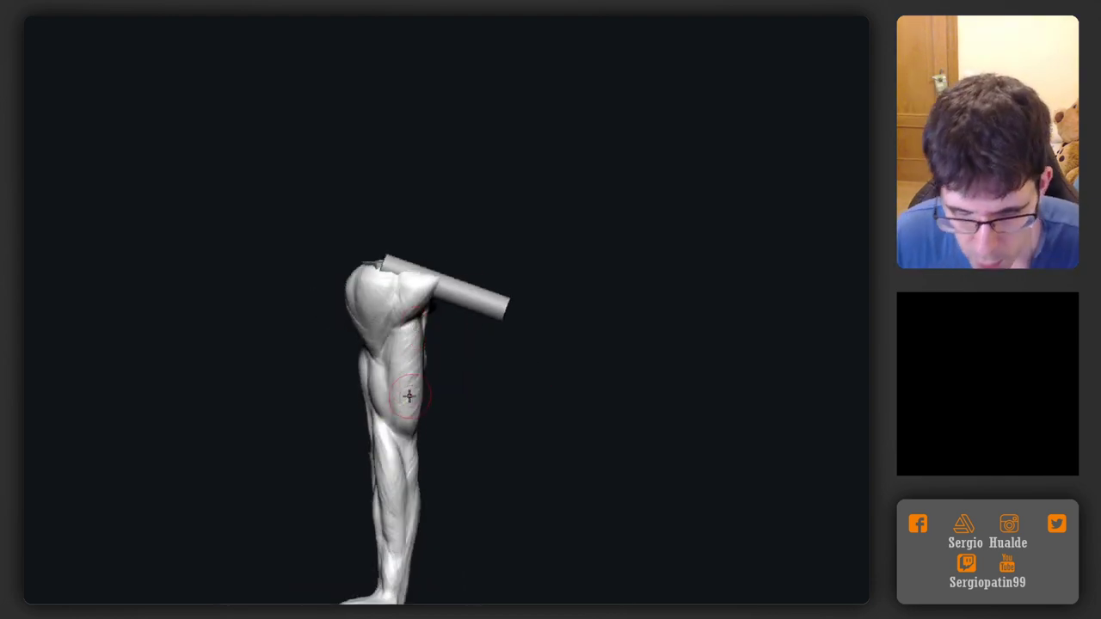
Resize the brush and refine the forearm's outline between the elbow and the wrist
mouse_move(408, 395)
ctrl+right_down()
mouse_move(399, 518)
mouse_move(381, 522)
mouse_move(401, 507)
mouse_move(402, 516)
mouse_move(368, 526)
ctrl+right_up()
key(s)
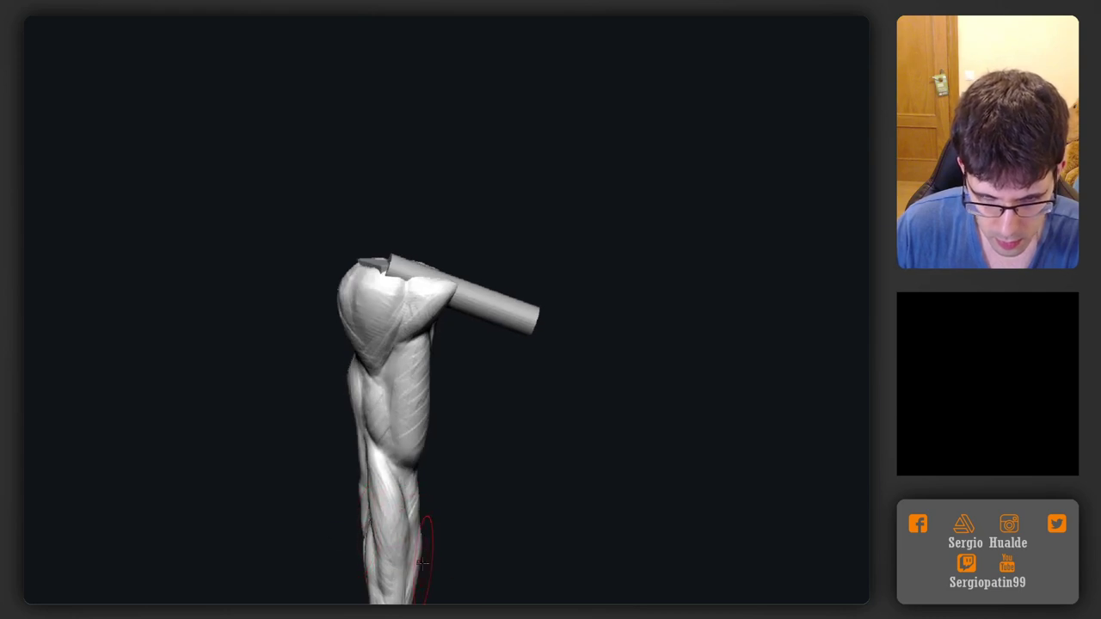
mouse_move(423, 551)
right_down()
mouse_move(462, 450)
mouse_move(499, 457)
mouse_move(400, 419)
mouse_move(449, 409)
mouse_move(467, 521)
mouse_move(502, 496)
right_up()
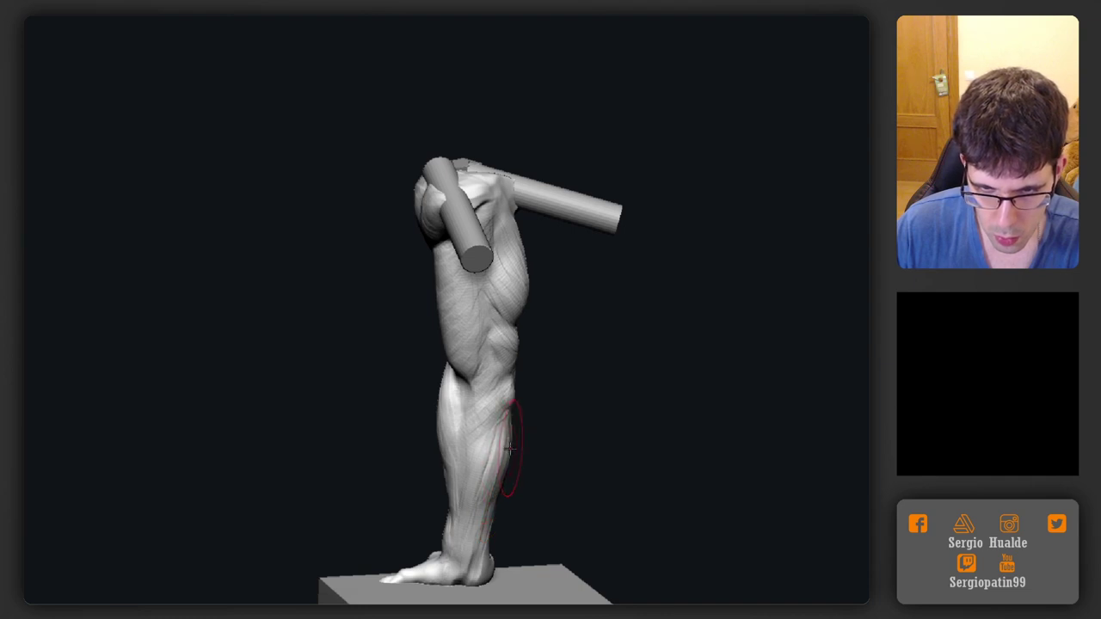
mouse_move(501, 490)
right_down()
mouse_move(462, 493)
mouse_move(474, 482)
right_up()
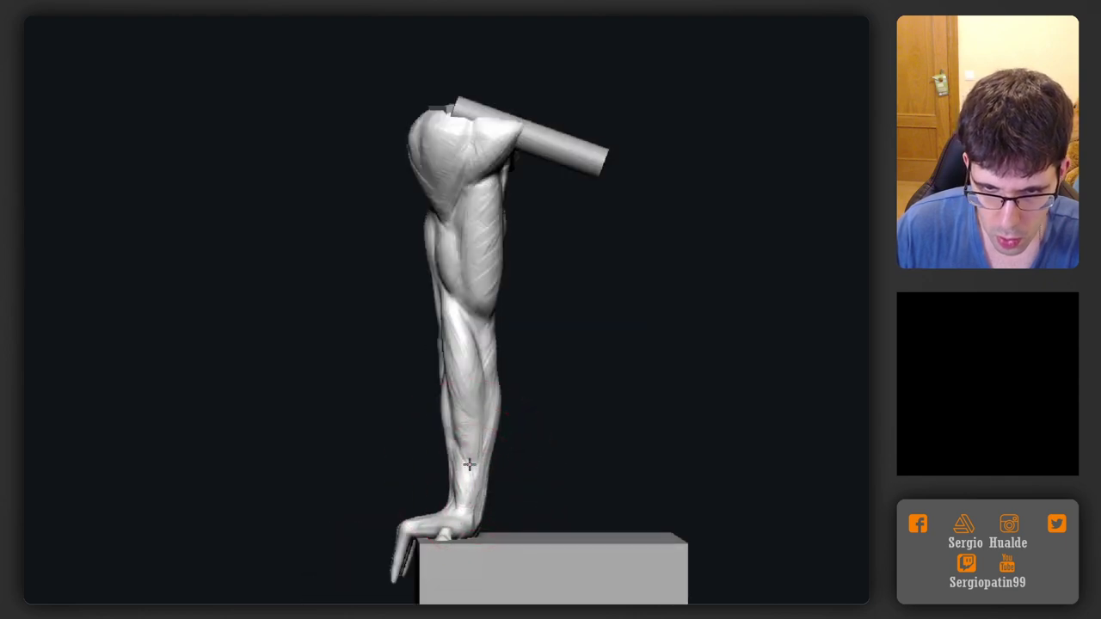
ctrl+right_drag(484, 508, 492, 494)
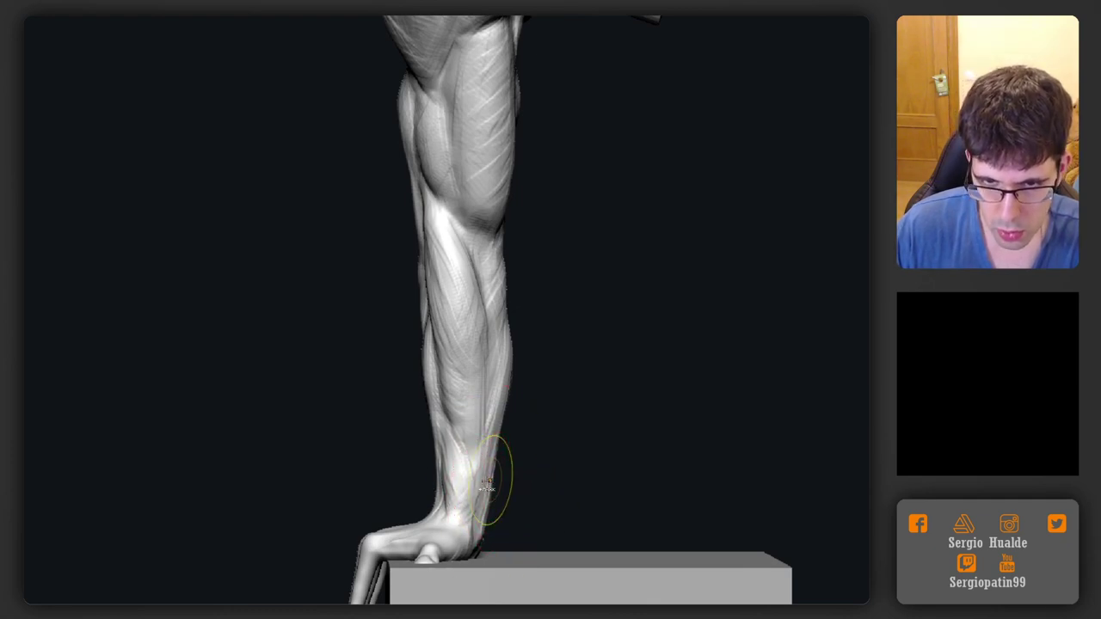
ctrl+right_drag(488, 481, 492, 395)
right_drag(492, 396, 543, 381)
mouse_move(574, 339)
right_down()
mouse_move(590, 344)
mouse_move(516, 356)
mouse_move(515, 417)
right_up()
key(s)
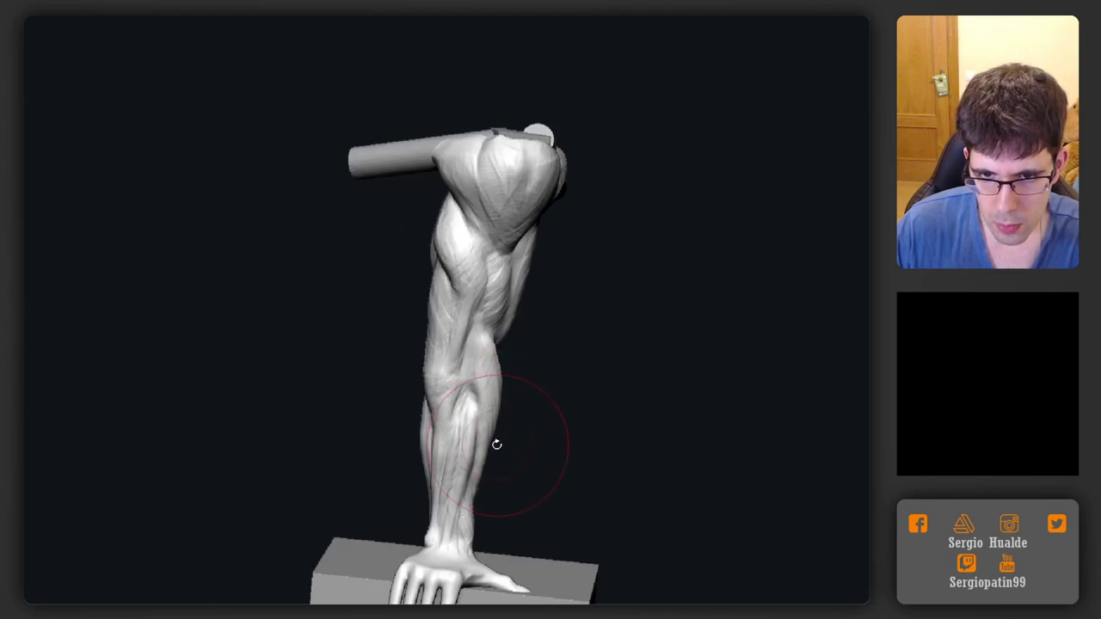
Adjust the outer contour of the upper arm just below the shoulder muscle's lower point
mouse_move(519, 392)
right_down()
mouse_move(501, 391)
mouse_move(582, 387)
mouse_move(496, 371)
mouse_move(504, 381)
mouse_move(418, 307)
mouse_move(423, 349)
mouse_move(430, 322)
right_up()
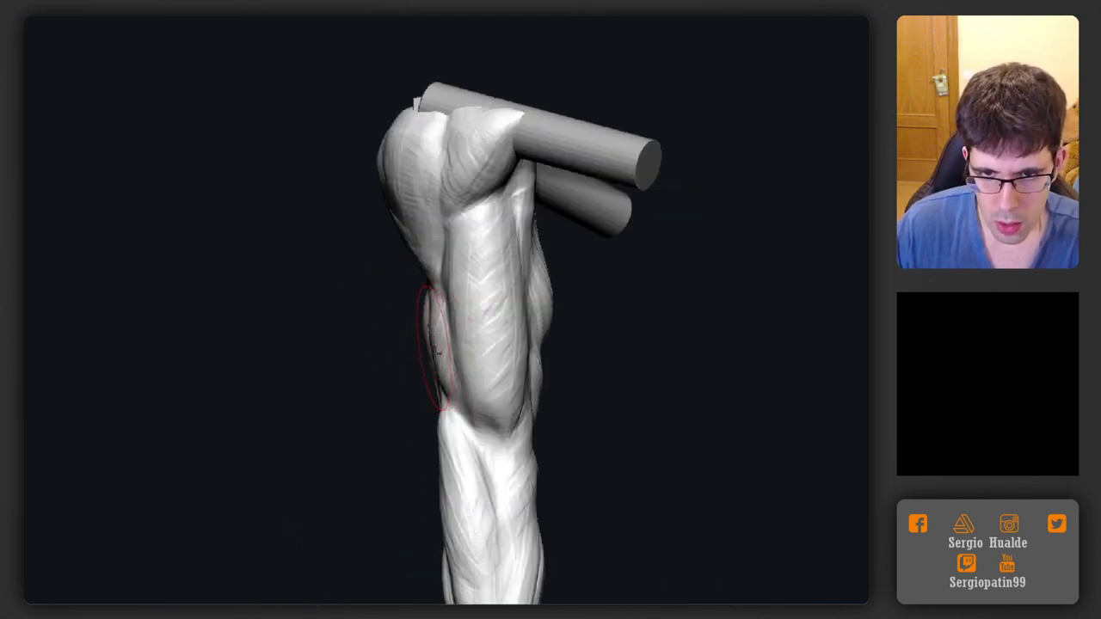
right_drag(450, 413, 508, 360)
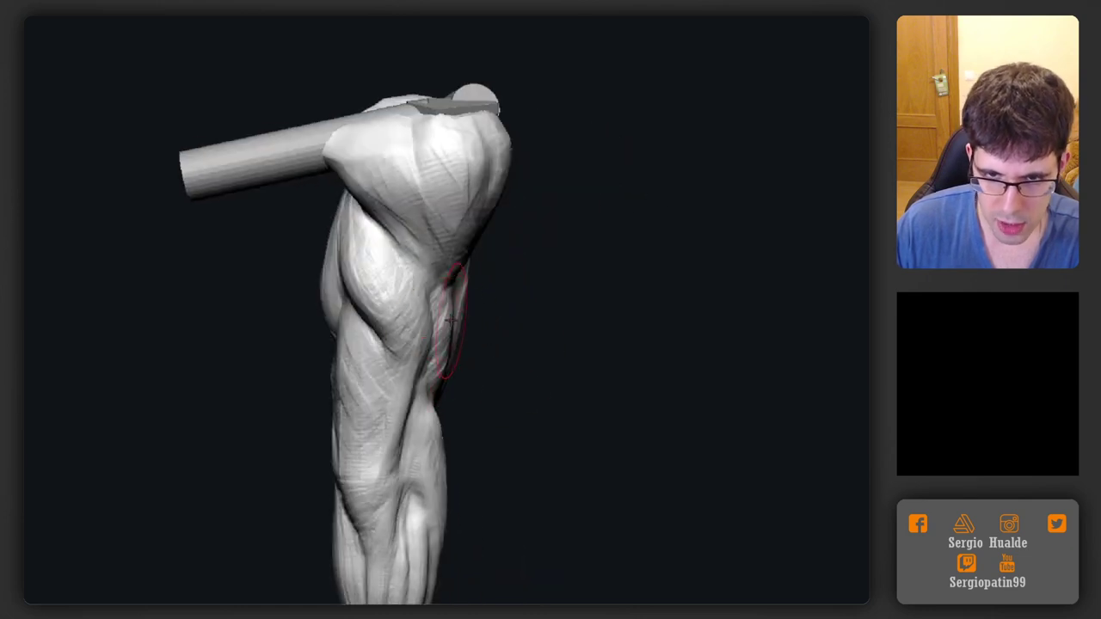
mouse_move(448, 324)
right_down()
mouse_move(404, 313)
mouse_move(443, 318)
right_up()
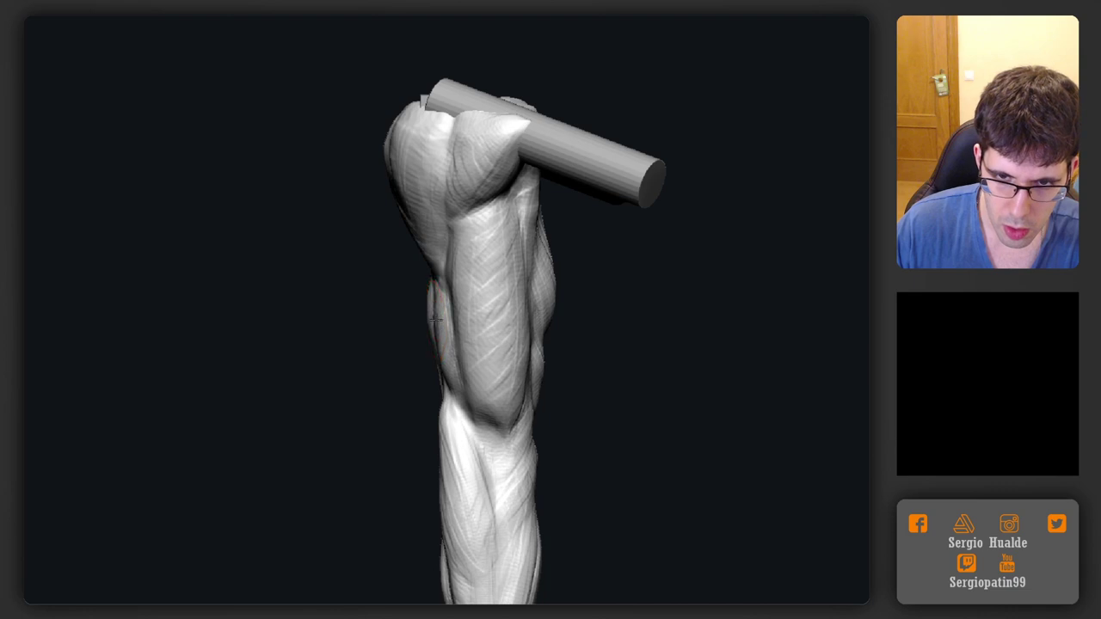
right_drag(442, 336, 564, 340)
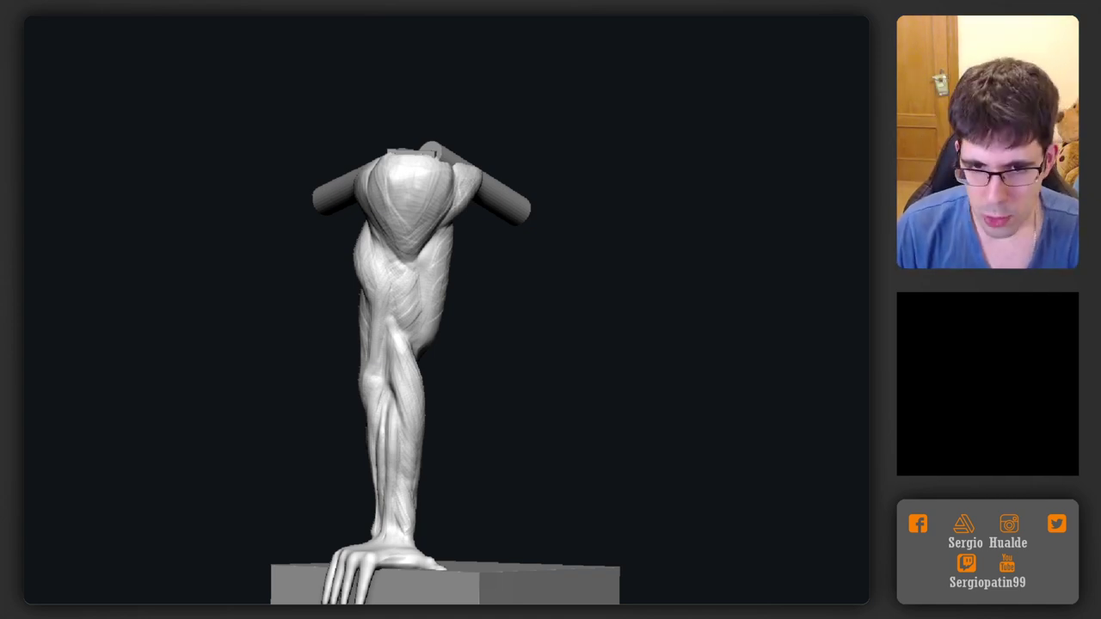
Refine the muscle forms and grooves on the back of the forearm just below the elbow point
drag(635, 312, 626, 330)
mouse_move(393, 362)
alt+right_down()
mouse_move(443, 331)
mouse_move(425, 418)
mouse_move(445, 425)
mouse_move(405, 406)
alt+right_up()
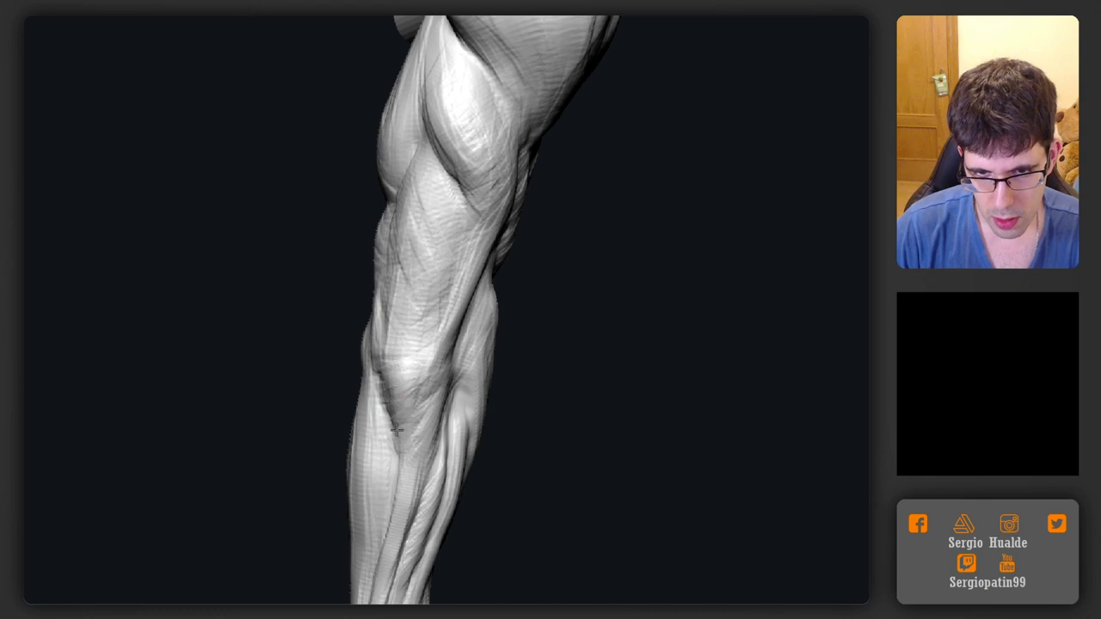
drag(422, 436, 418, 439)
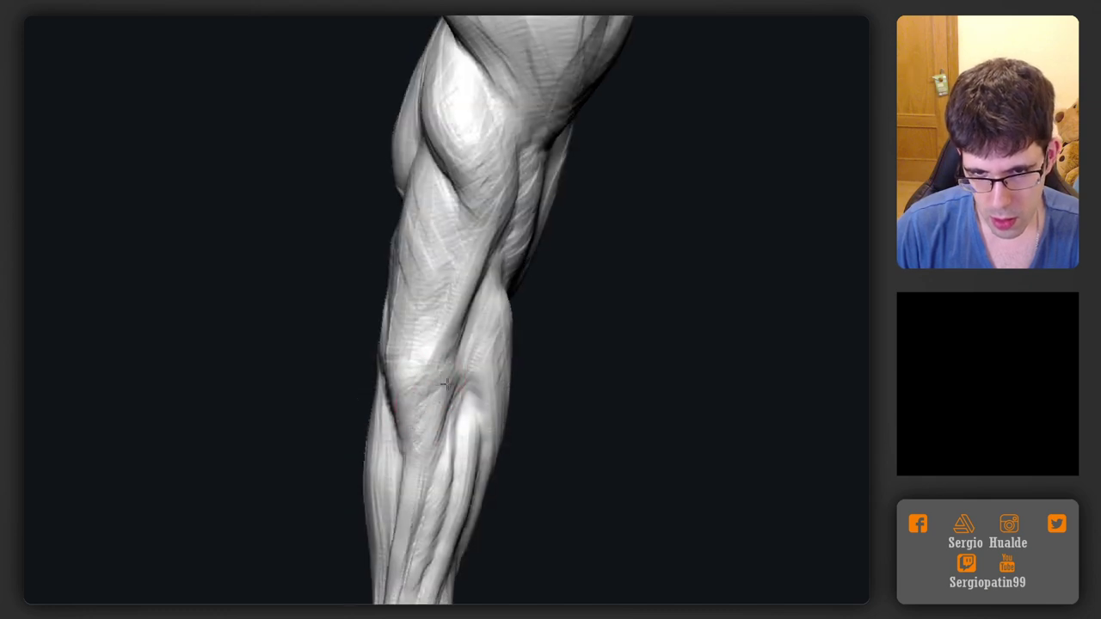
right_drag(433, 476, 450, 358)
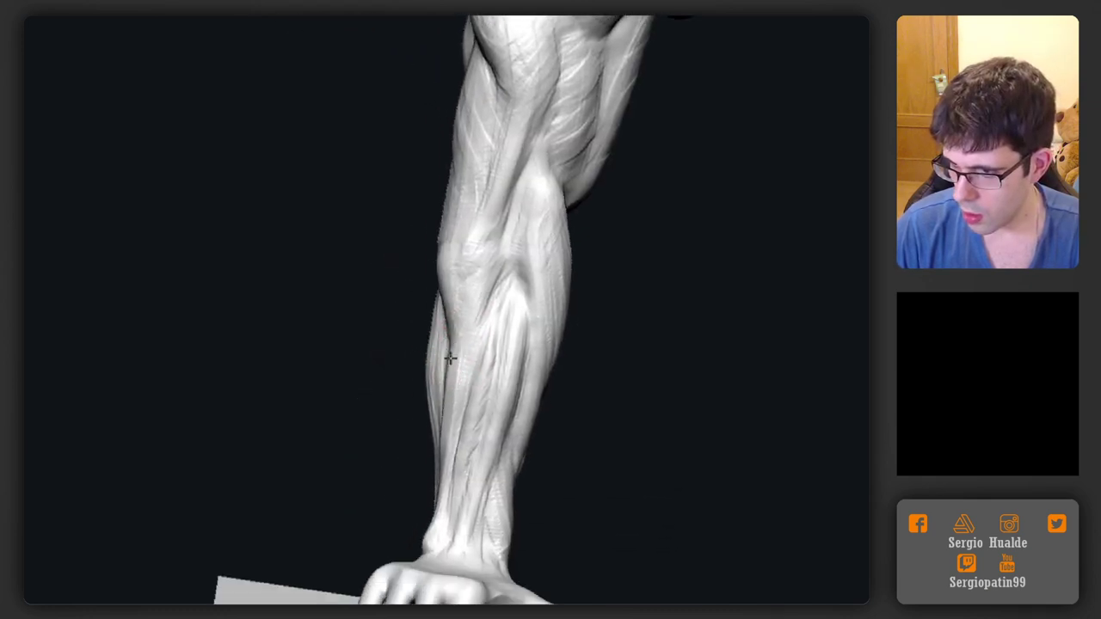
mouse_move(449, 360)
mouse_down()
mouse_move(460, 396)
mouse_move(452, 361)
mouse_up()
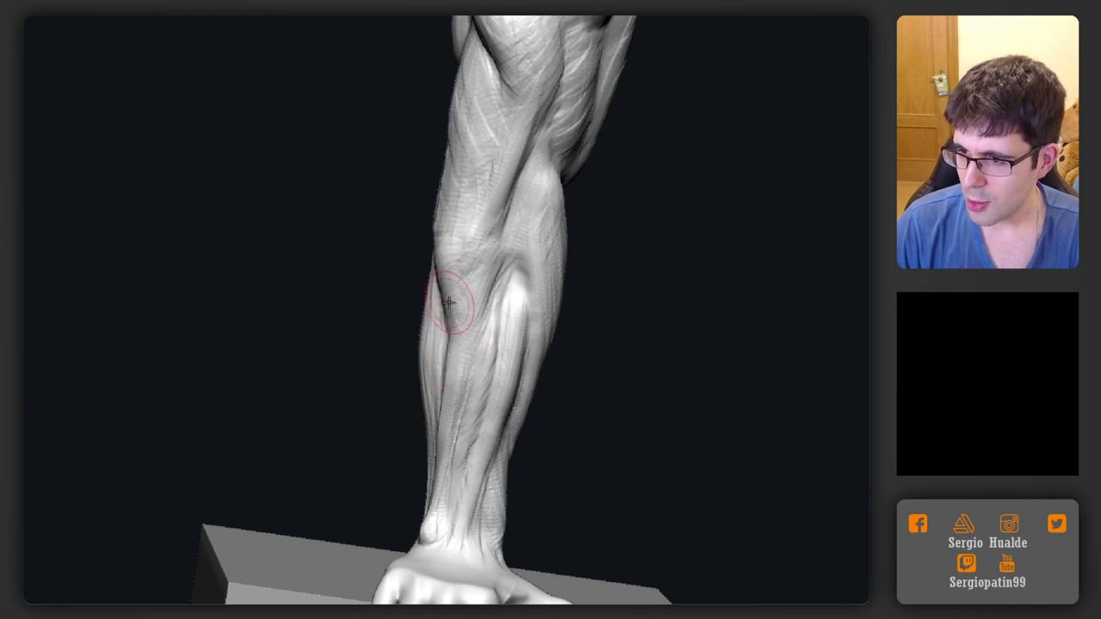
drag(430, 310, 452, 424)
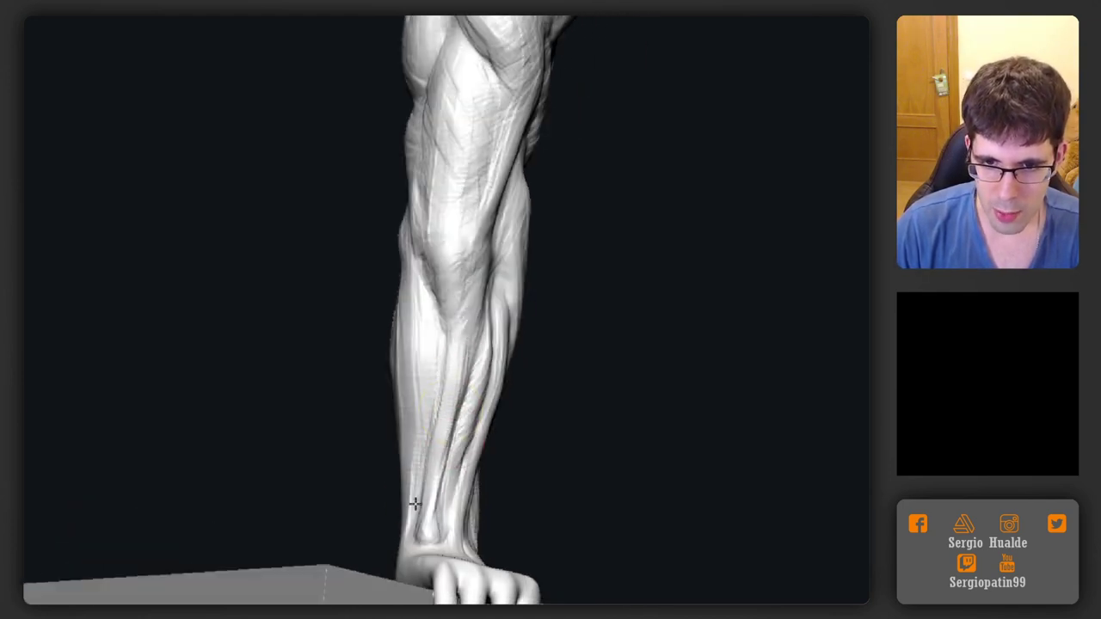
Refine the long muscle and tendon contours of the lower forearm down toward the wrist
mouse_move(440, 439)
right_down()
mouse_move(418, 450)
mouse_move(467, 436)
mouse_move(439, 452)
right_up()
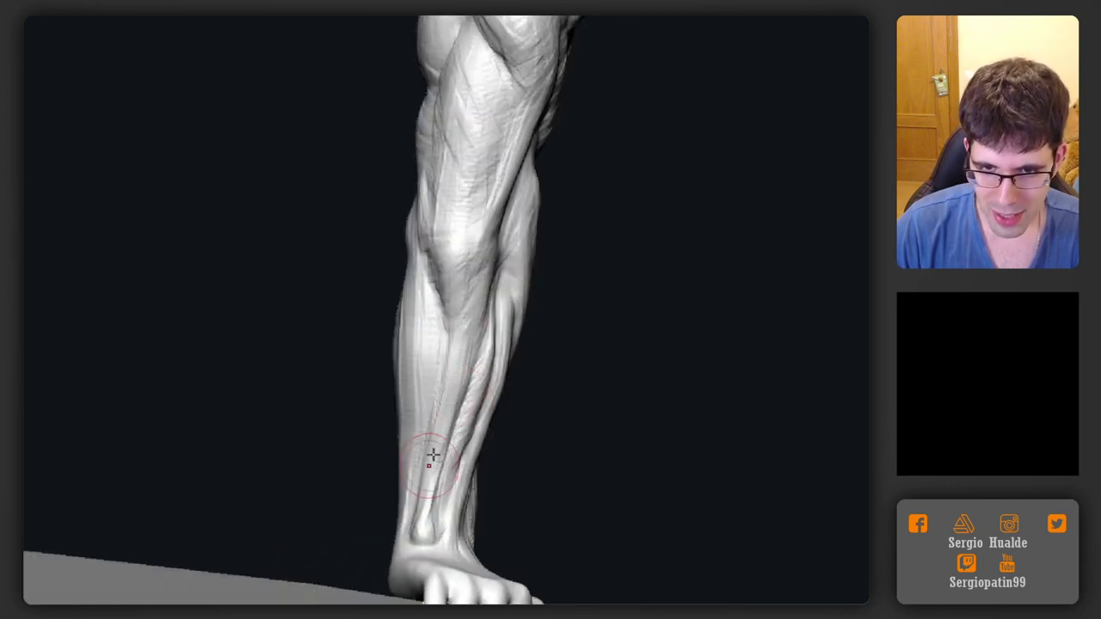
drag(430, 451, 467, 388)
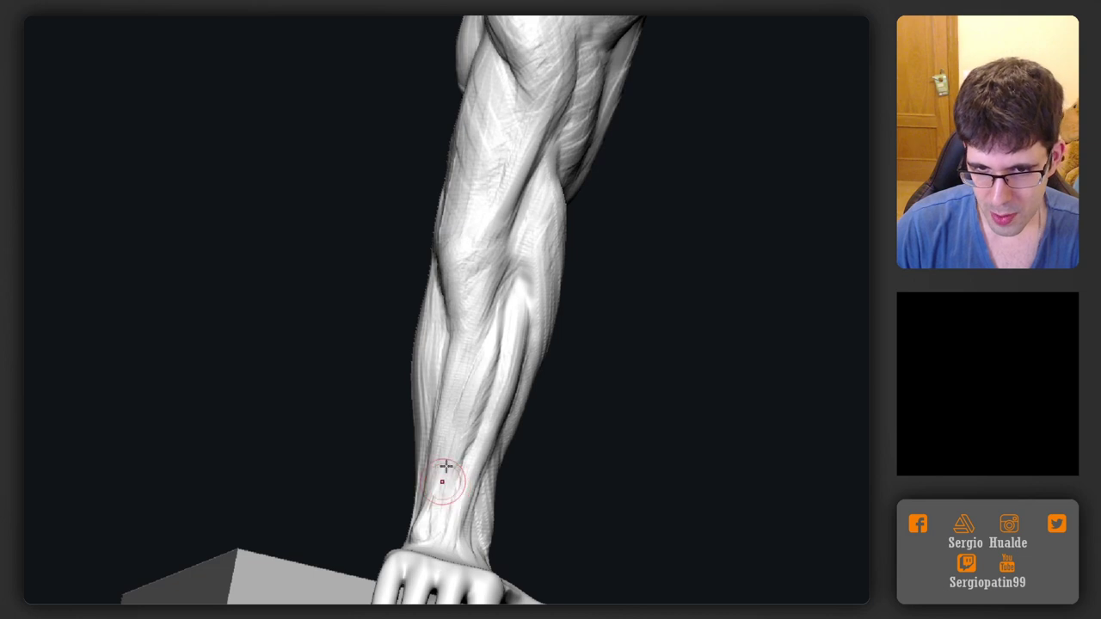
drag(453, 495, 479, 373)
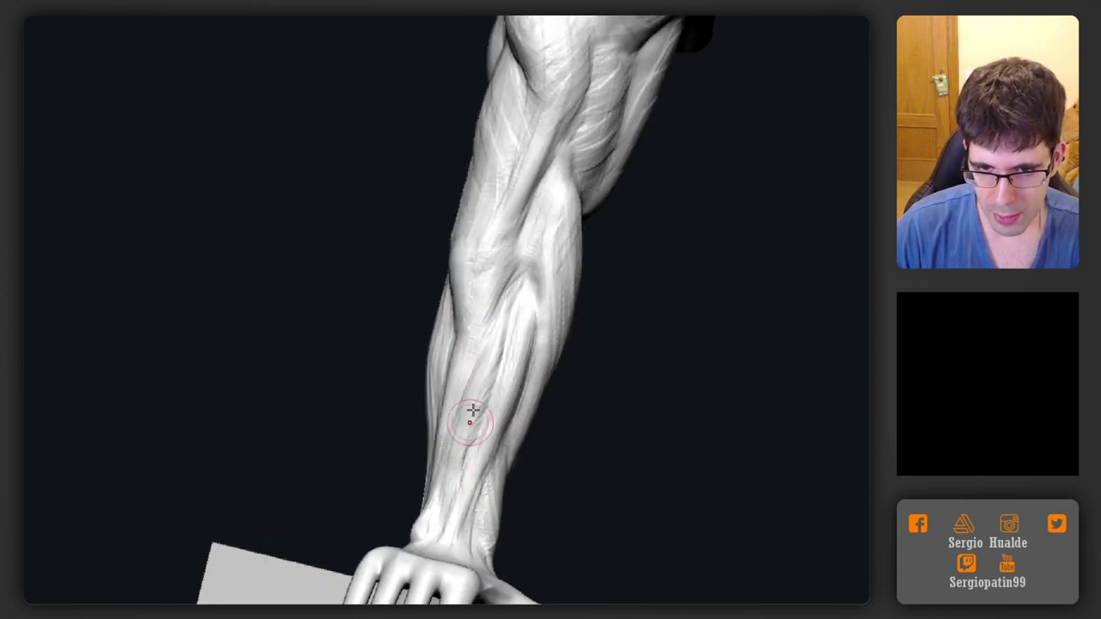
mouse_move(435, 524)
right_down()
mouse_move(462, 470)
mouse_move(479, 369)
mouse_move(511, 310)
mouse_move(500, 339)
right_up()
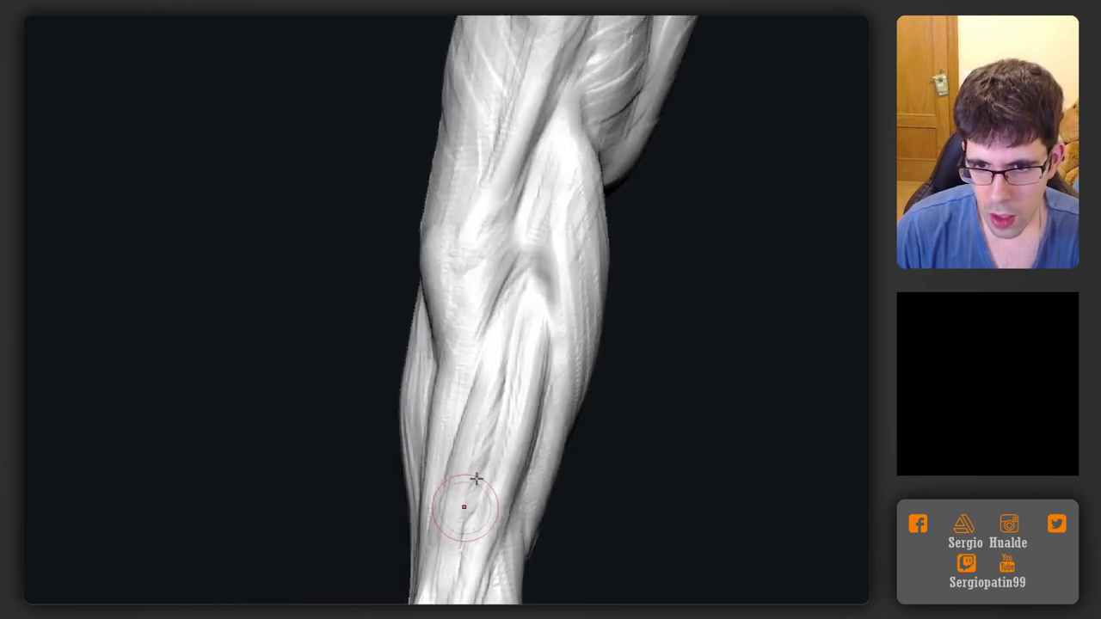
ctrl+right_drag(502, 506, 525, 318)
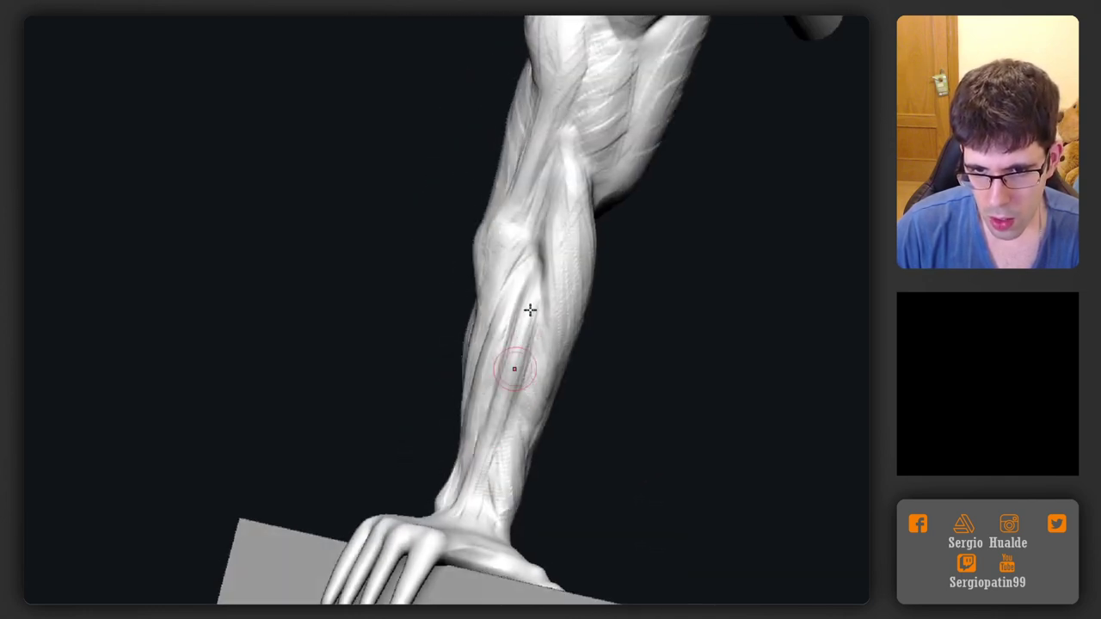
mouse_move(491, 508)
right_down()
mouse_move(470, 499)
mouse_move(579, 353)
right_up()
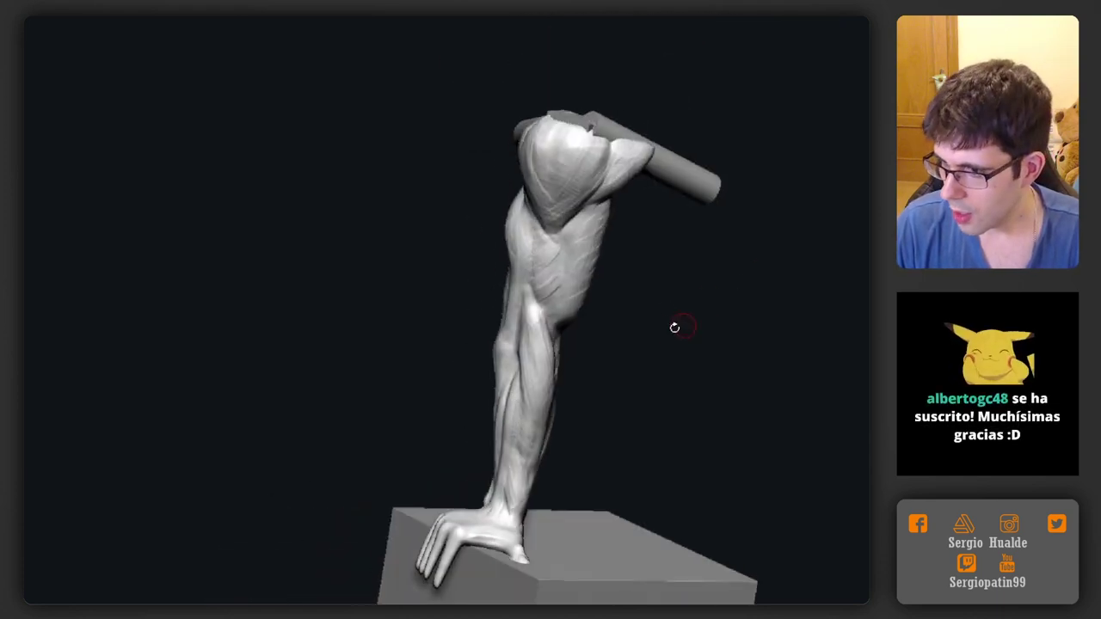
alt+right_drag(676, 325, 650, 346)
mouse_move(510, 351)
right_down()
mouse_move(499, 318)
mouse_move(533, 362)
mouse_move(516, 356)
right_up()
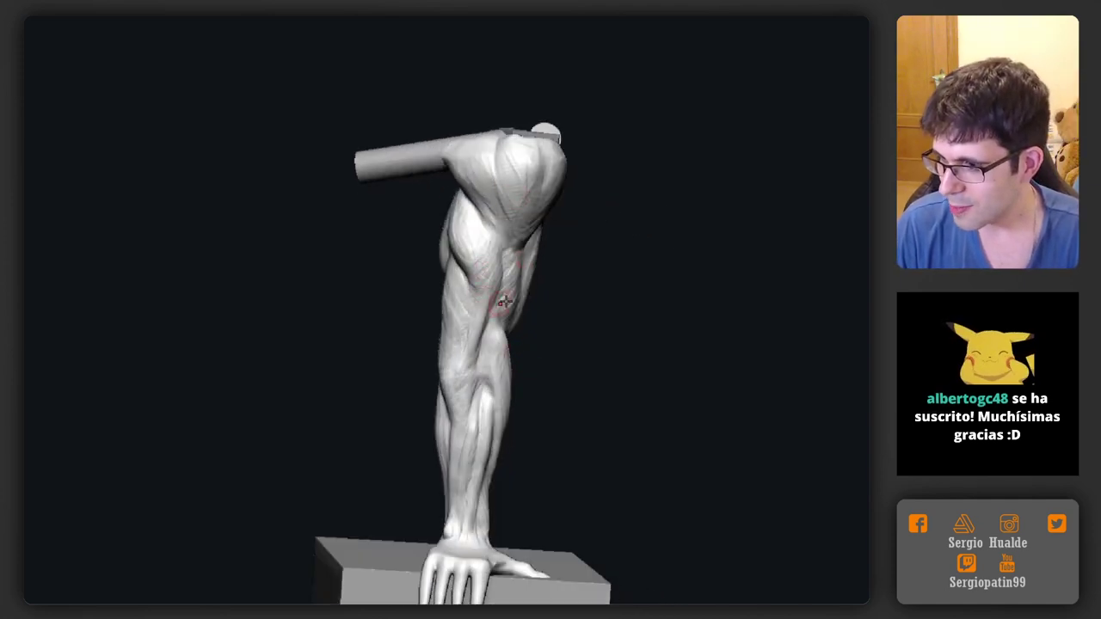
right_drag(503, 305, 457, 345)
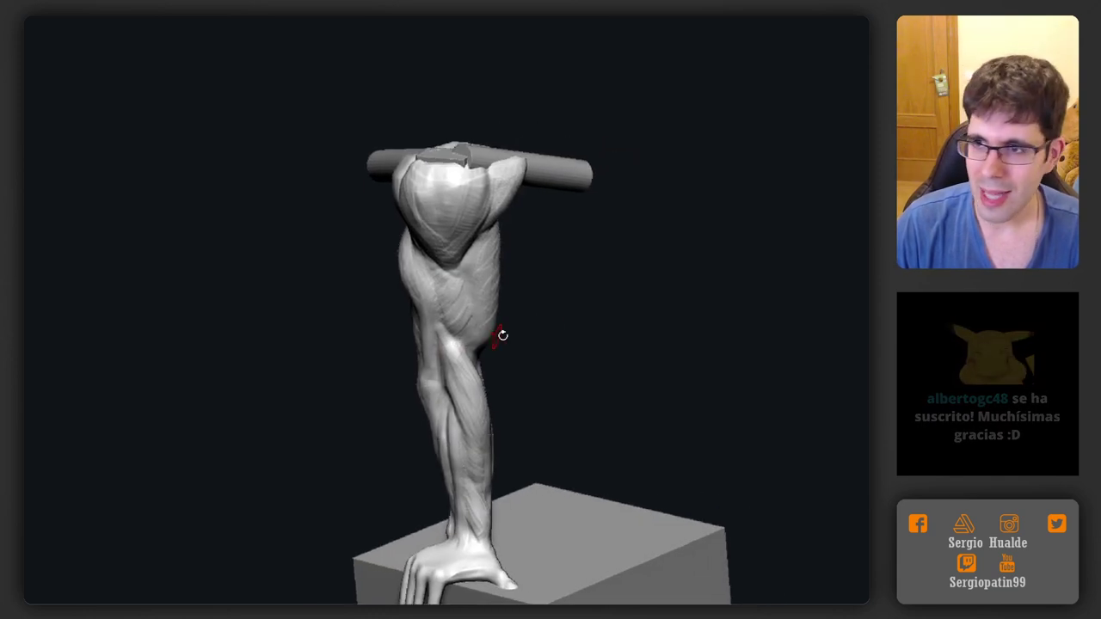
Isolate the arm and step back through its sculpting history to the rough early stages of the hand
click(857, 192)
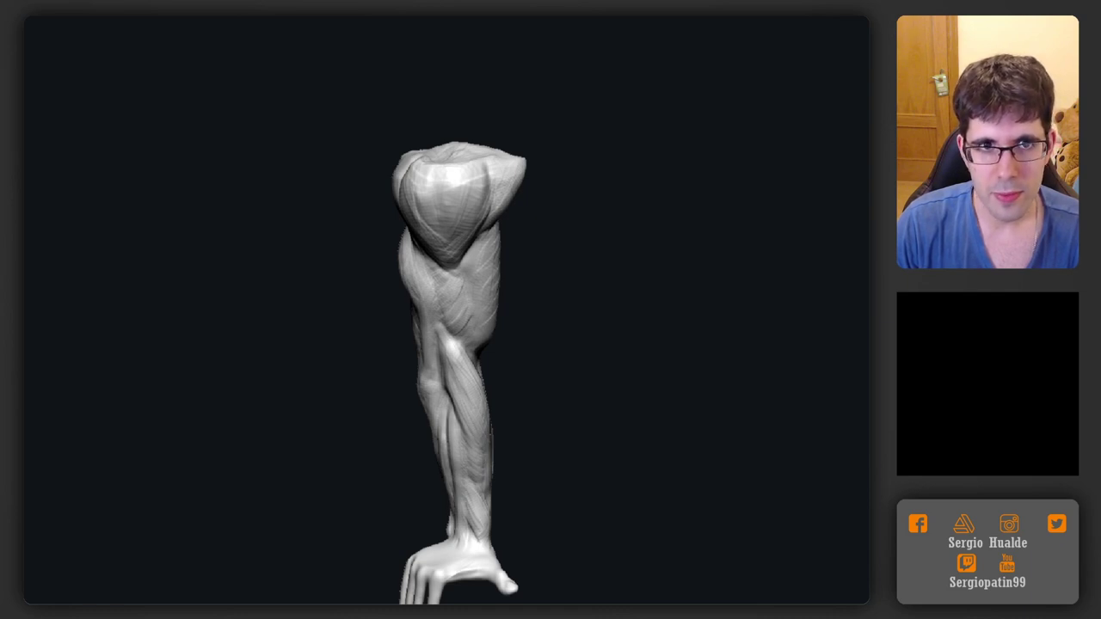
key(shift+d)
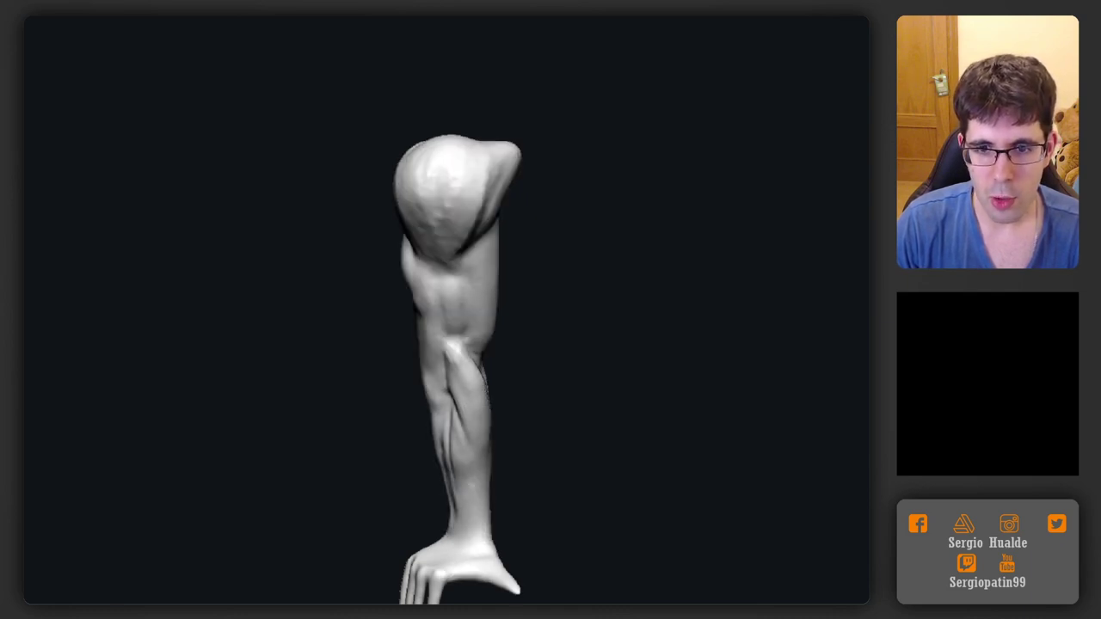
key(ctrl+z)
key(ctrl+z)
key(ctrl+z)
key(ctrl+z)
key(ctrl+z)
key(ctrl+z)
key(ctrl+z)
key(ctrl+z)
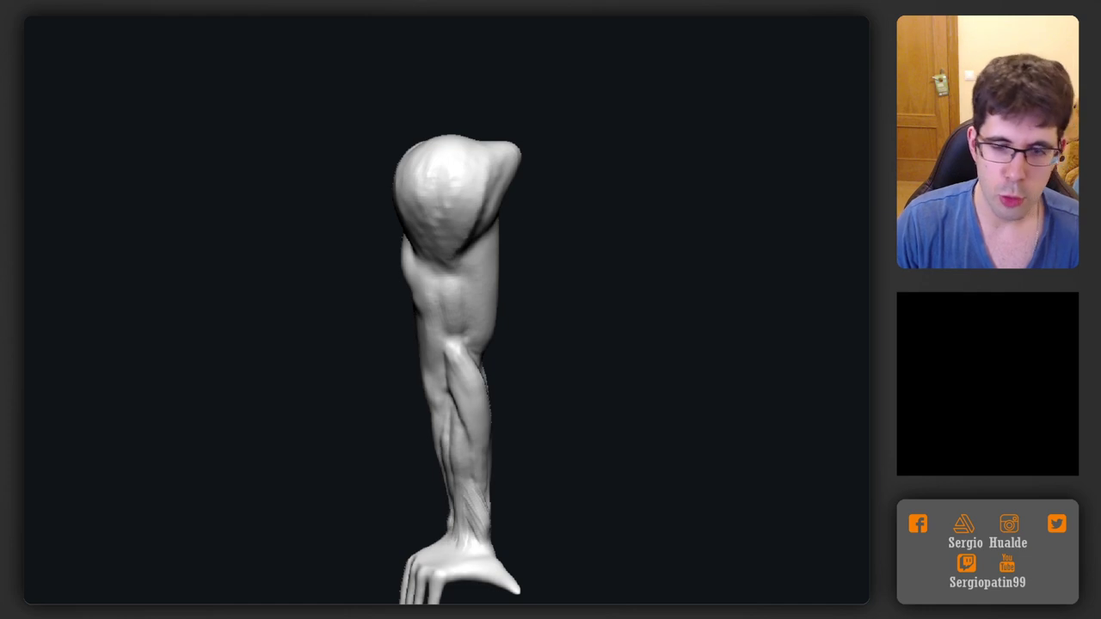
key(ctrl+z)
key(ctrl+z)
key(ctrl+z)
key(ctrl+z)
key(ctrl+z)
key(ctrl+z)
key(ctrl+z)
key(ctrl+z)
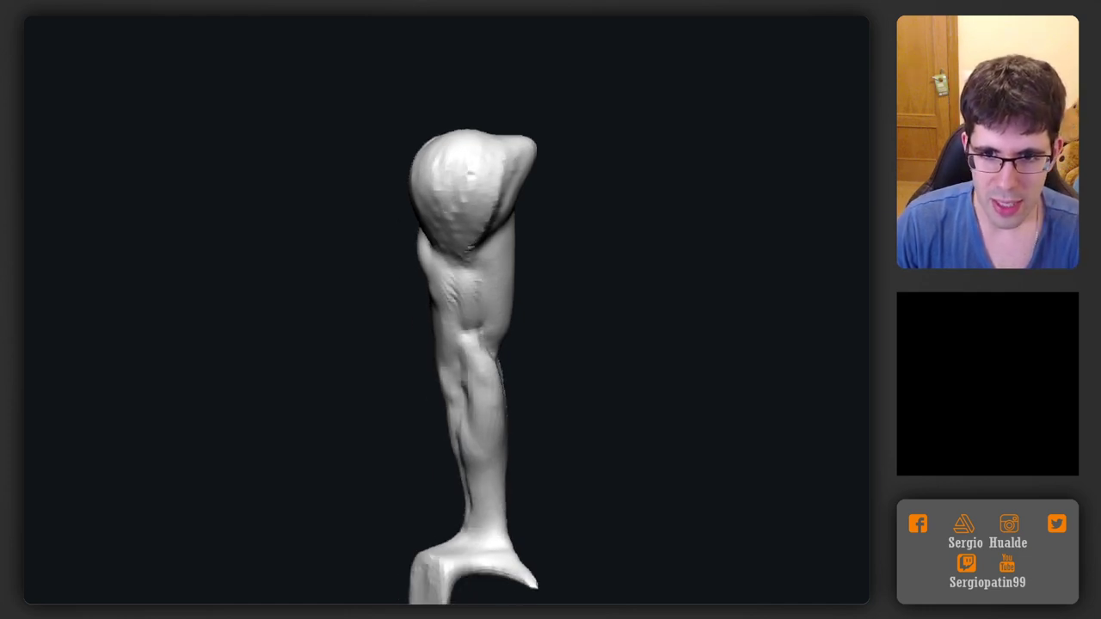
Compare the roughest hand stages, restore the arm's latest sculpt and show the cylinders, slab and box again
key(ctrl+shift+z)
key(ctrl+shift+z)
key(ctrl+shift+z)
key(ctrl+z)
key(ctrl+z)
key(ctrl+z)
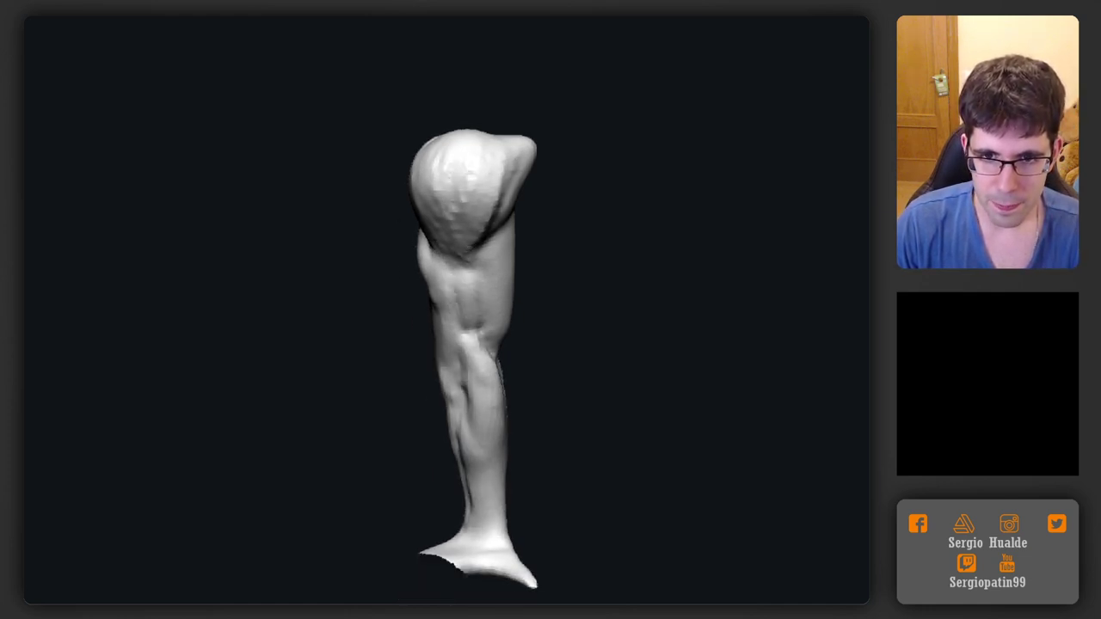
key(ctrl+shift+z)
key(ctrl+shift+z)
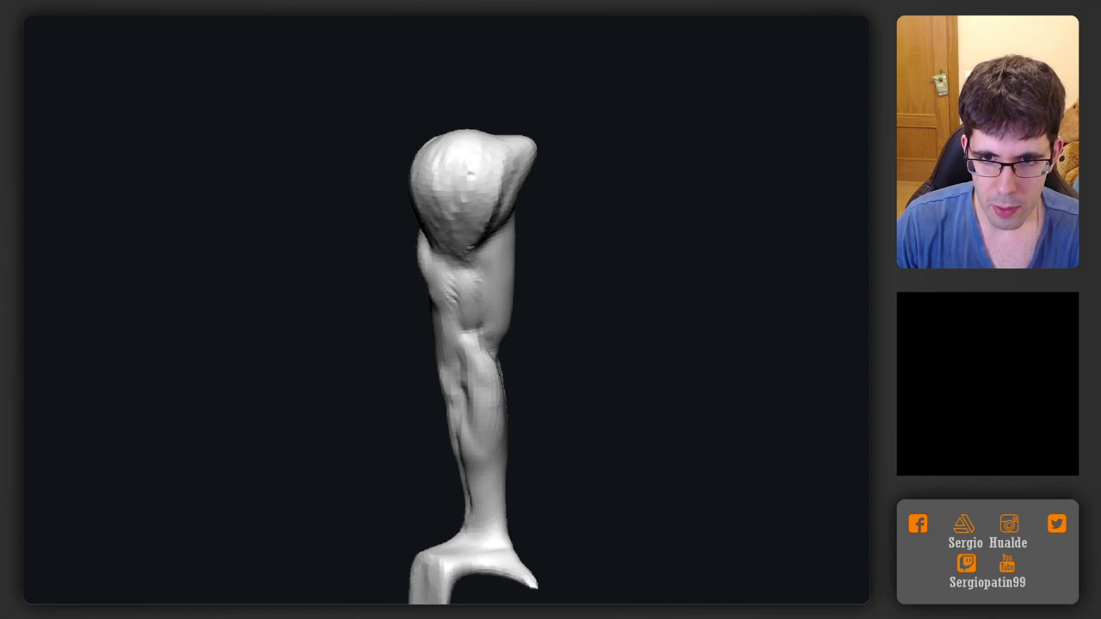
drag(591, 172, 671, 163)
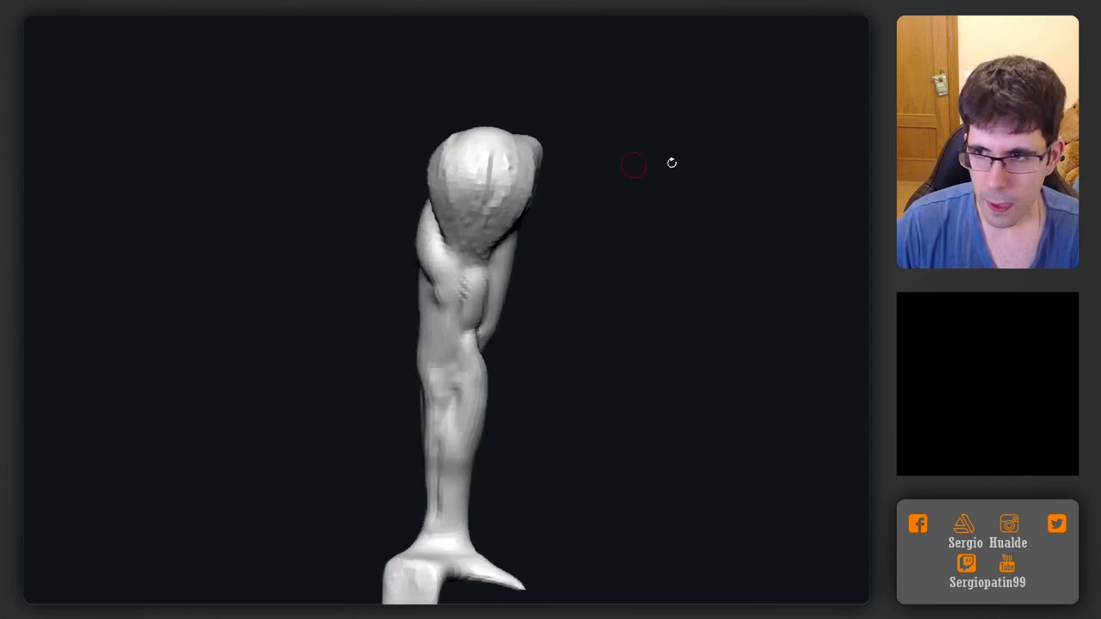
key(ctrl+shift+z)
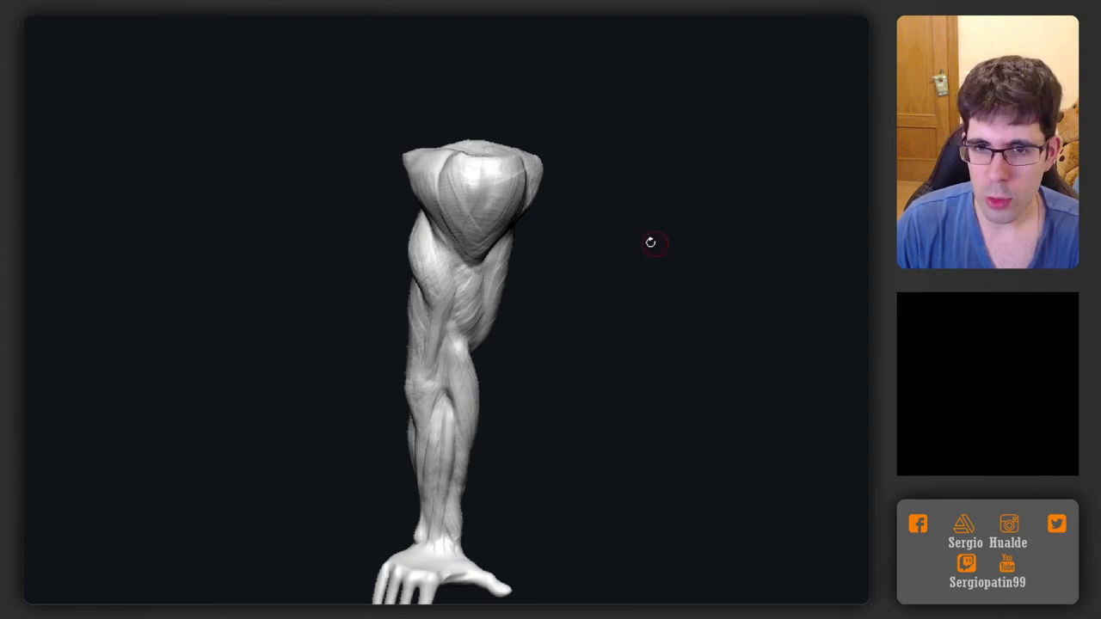
drag(659, 283, 558, 254)
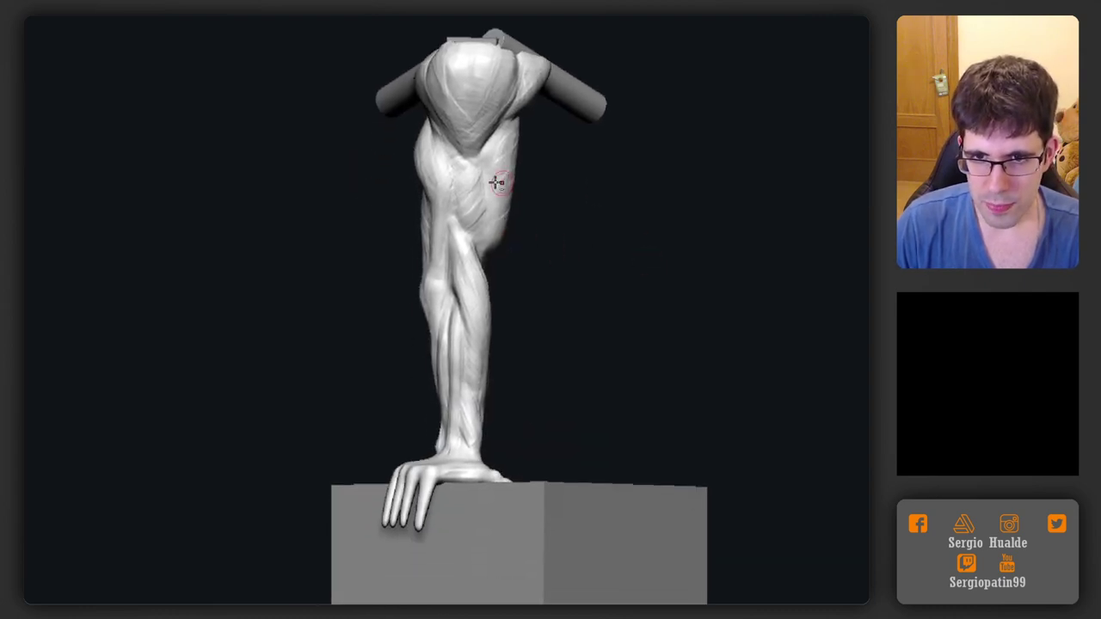
Adjust the brush size and refine the biceps' outer contour and its volume below the shoulder muscle
alt+right_drag(497, 182, 488, 332)
key(s)
mouse_move(488, 332)
mouse_down()
mouse_move(500, 332)
mouse_move(405, 304)
mouse_move(442, 319)
mouse_move(470, 314)
mouse_up()
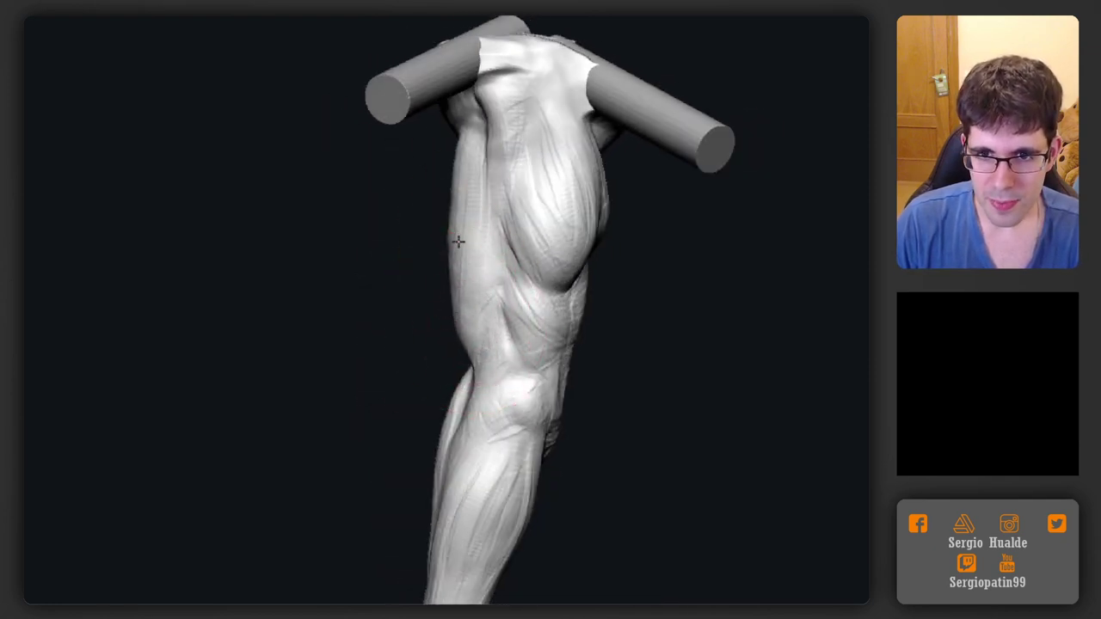
mouse_move(459, 241)
mouse_down()
mouse_move(541, 325)
mouse_move(449, 245)
mouse_move(548, 250)
mouse_move(487, 222)
mouse_up()
key(s)
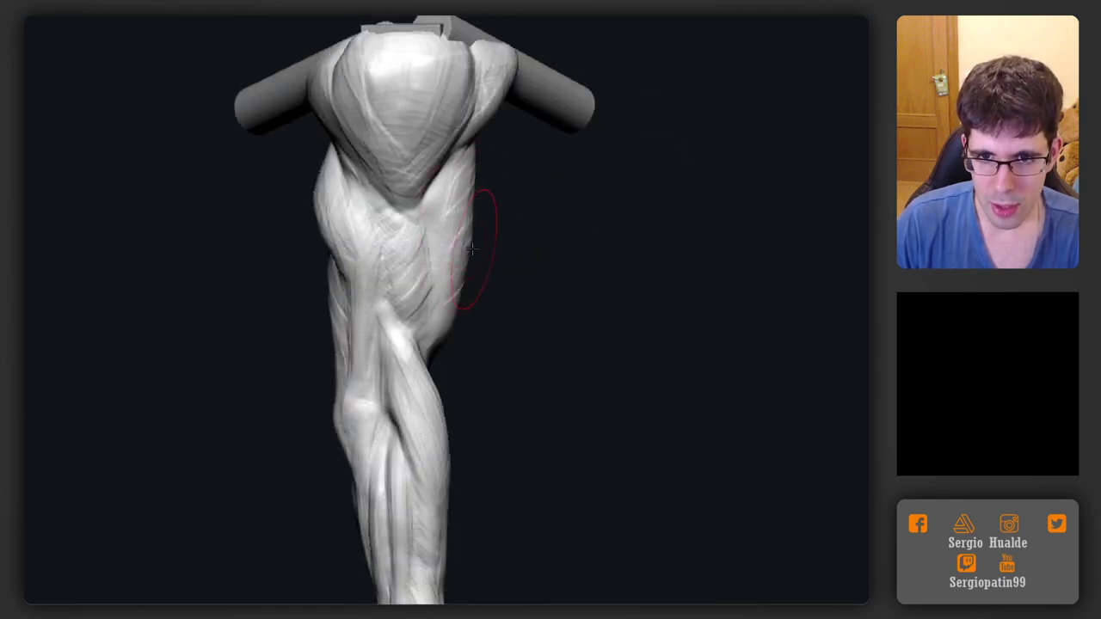
drag(483, 247, 467, 239)
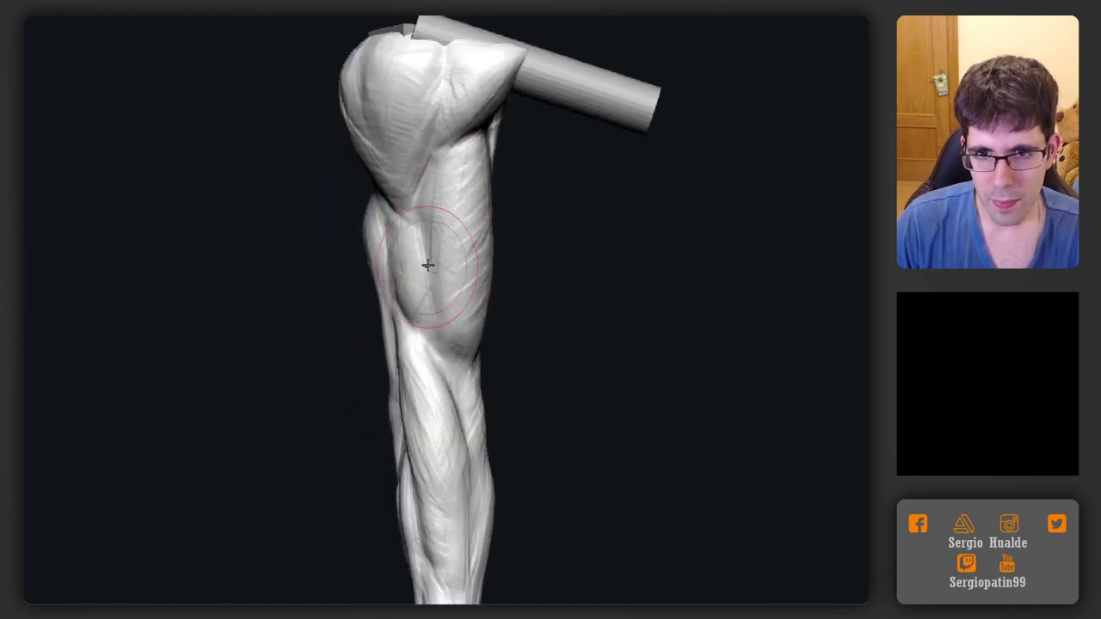
drag(427, 266, 457, 201)
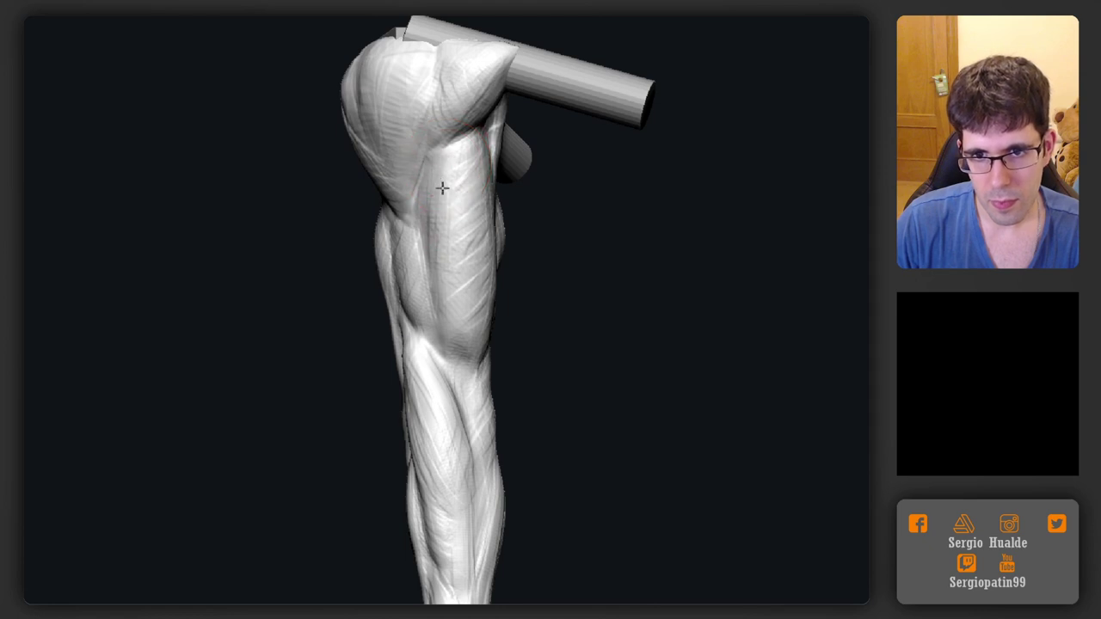
mouse_move(451, 277)
mouse_down()
mouse_move(455, 304)
mouse_move(442, 292)
mouse_up()
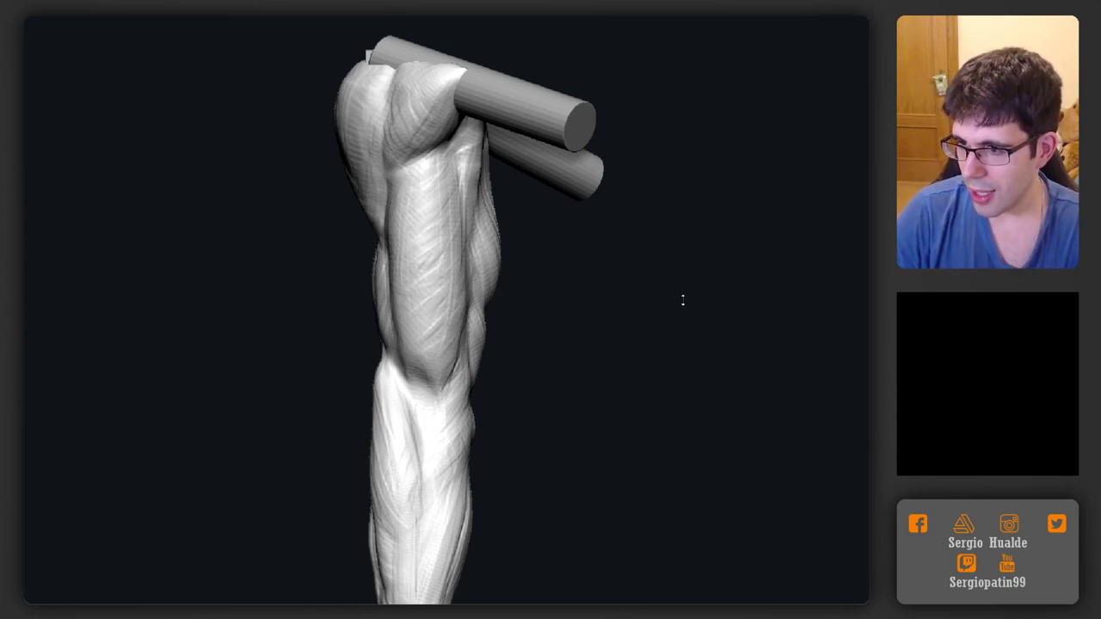
Refine the lower end of the biceps and its transition into the upper forearm at the elbow crease
mouse_move(646, 339)
mouse_down()
mouse_move(659, 335)
mouse_move(657, 365)
mouse_move(617, 376)
mouse_move(617, 342)
mouse_move(568, 393)
mouse_move(426, 246)
mouse_move(405, 405)
mouse_move(413, 373)
mouse_move(363, 319)
mouse_move(377, 329)
mouse_move(370, 310)
mouse_move(403, 300)
mouse_move(370, 285)
mouse_move(415, 283)
mouse_move(568, 347)
mouse_move(684, 346)
mouse_move(560, 288)
mouse_move(541, 297)
mouse_move(553, 299)
mouse_move(467, 307)
mouse_move(473, 332)
mouse_up()
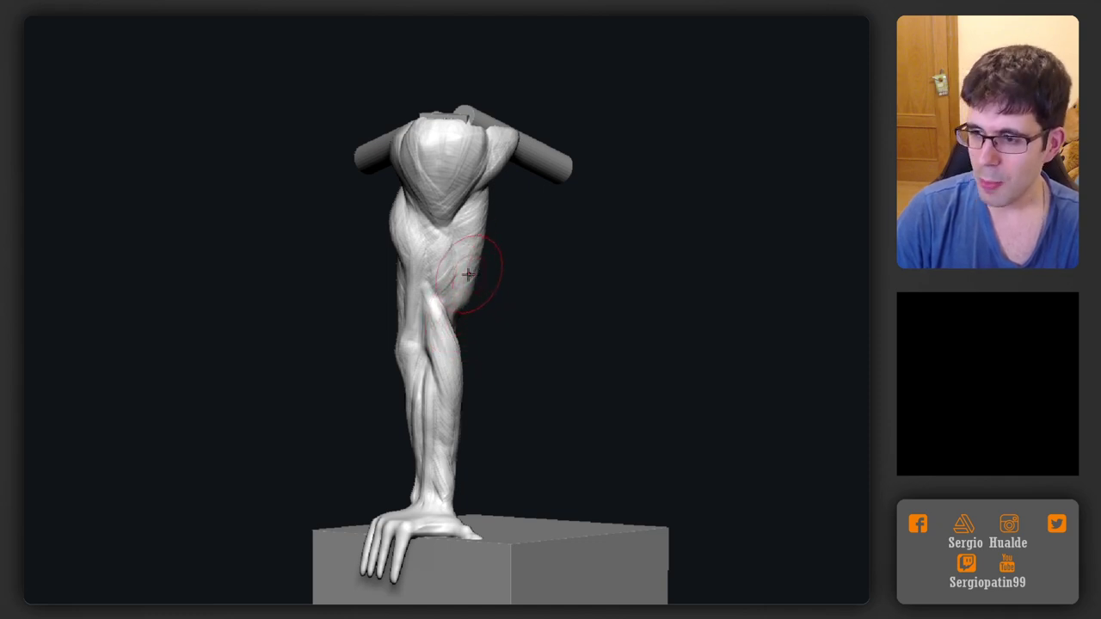
drag(482, 282, 434, 322)
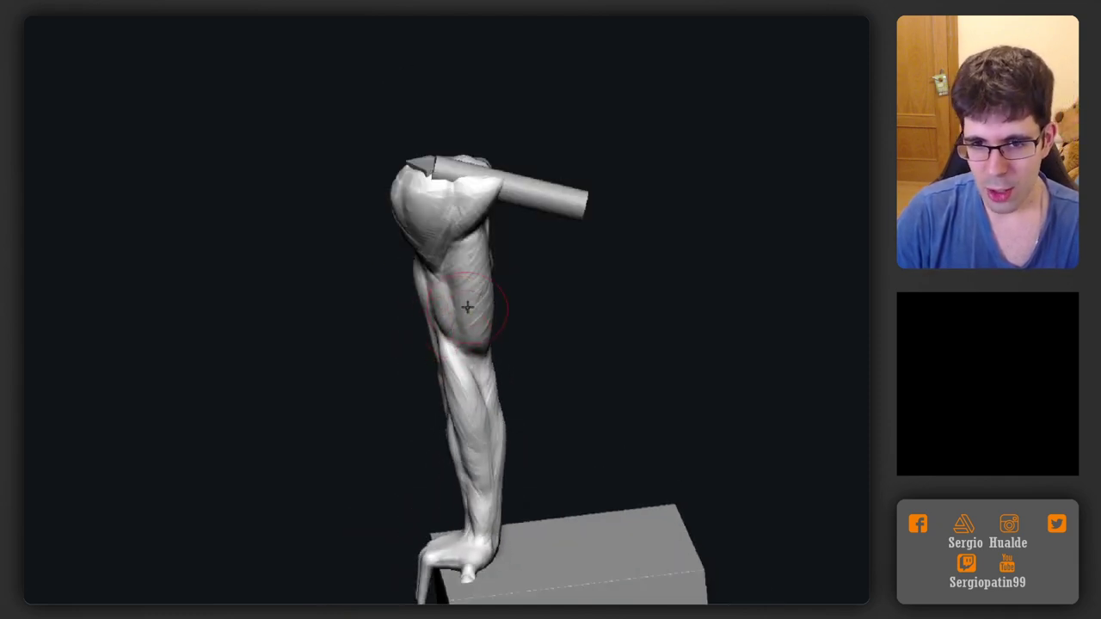
ctrl+right_drag(467, 308, 458, 389)
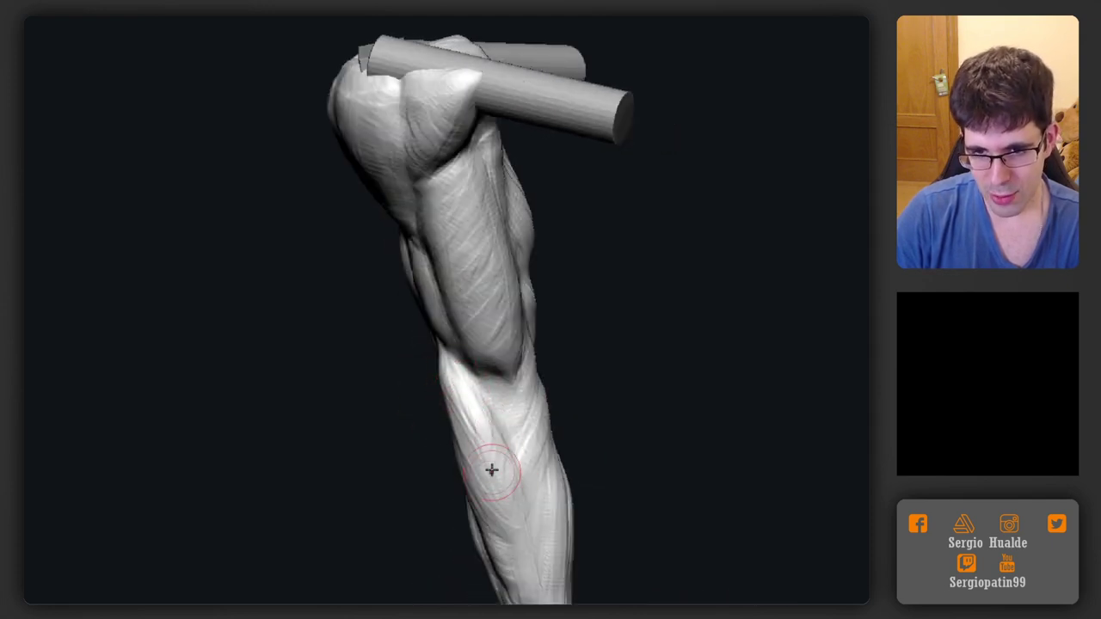
mouse_move(491, 467)
right_down()
mouse_move(460, 413)
mouse_move(479, 401)
mouse_move(457, 459)
mouse_move(453, 393)
mouse_move(454, 478)
mouse_move(430, 454)
mouse_move(467, 453)
mouse_move(406, 344)
mouse_move(432, 380)
mouse_move(418, 411)
mouse_move(435, 387)
right_up()
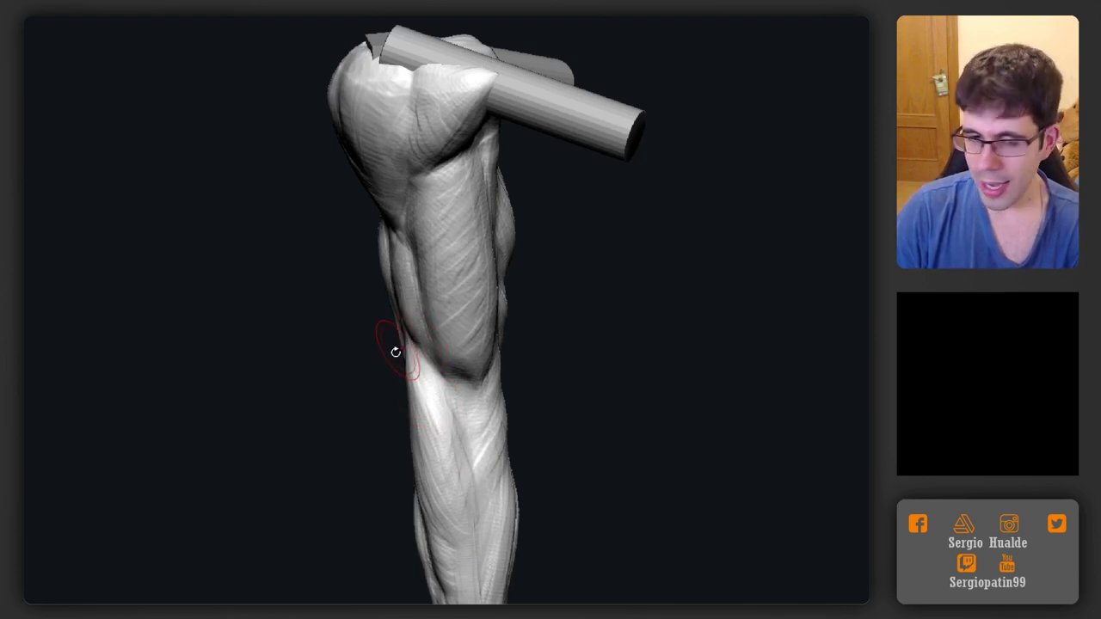
mouse_move(393, 351)
right_down()
mouse_move(415, 383)
mouse_move(402, 362)
right_up()
right_drag(414, 429, 410, 420)
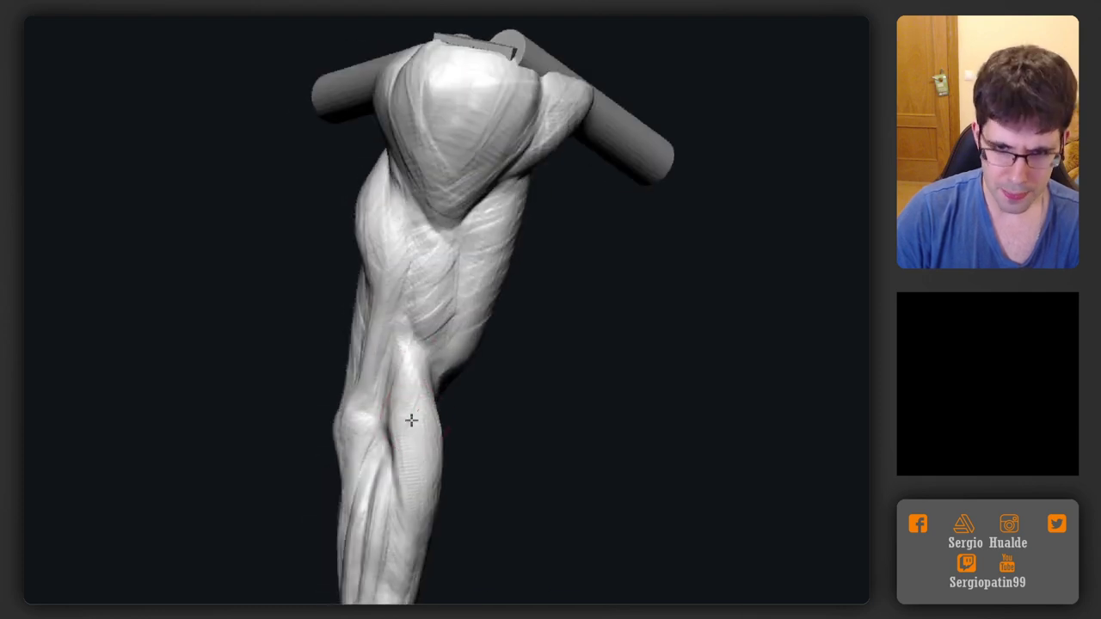
Resize the brush and refine the extensor muscles on the back of the forearm between elbow and wrist
right_drag(408, 473, 518, 353)
mouse_move(400, 346)
ctrl+right_down()
mouse_move(430, 376)
mouse_move(416, 399)
mouse_move(414, 361)
ctrl+right_up()
mouse_move(404, 417)
right_down()
mouse_move(418, 425)
mouse_move(401, 431)
right_up()
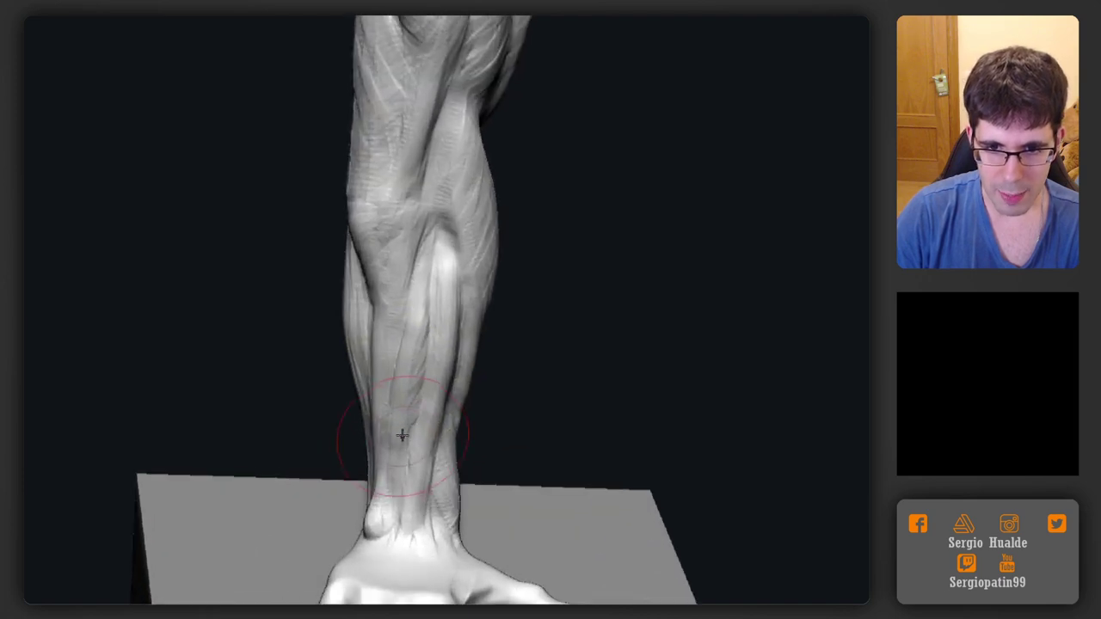
key(s)
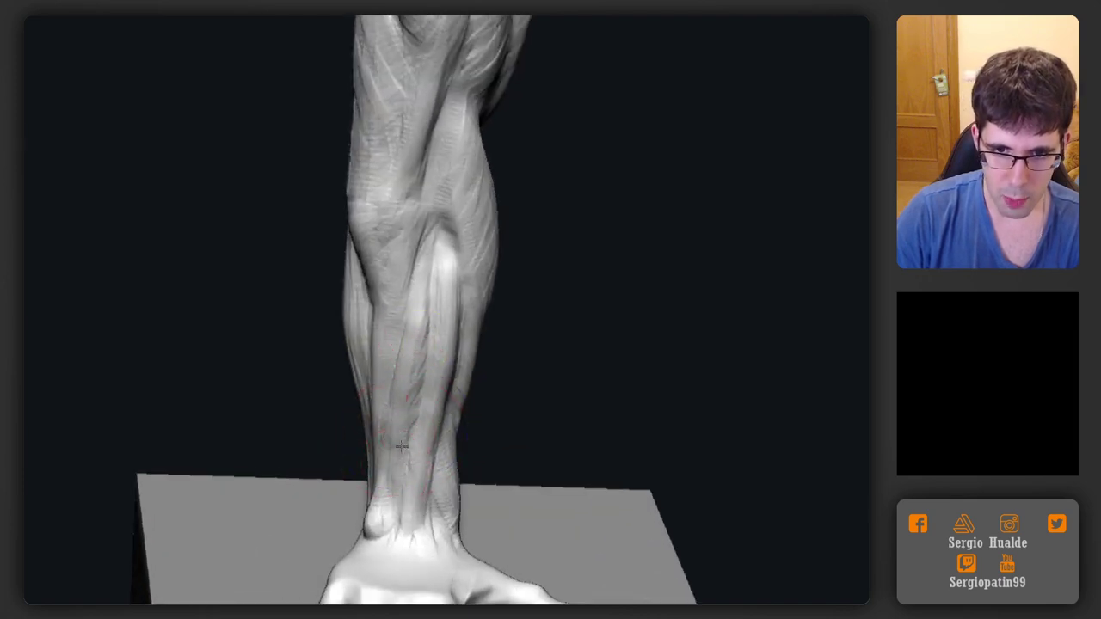
right_drag(438, 263, 425, 287)
right_drag(432, 348, 419, 310)
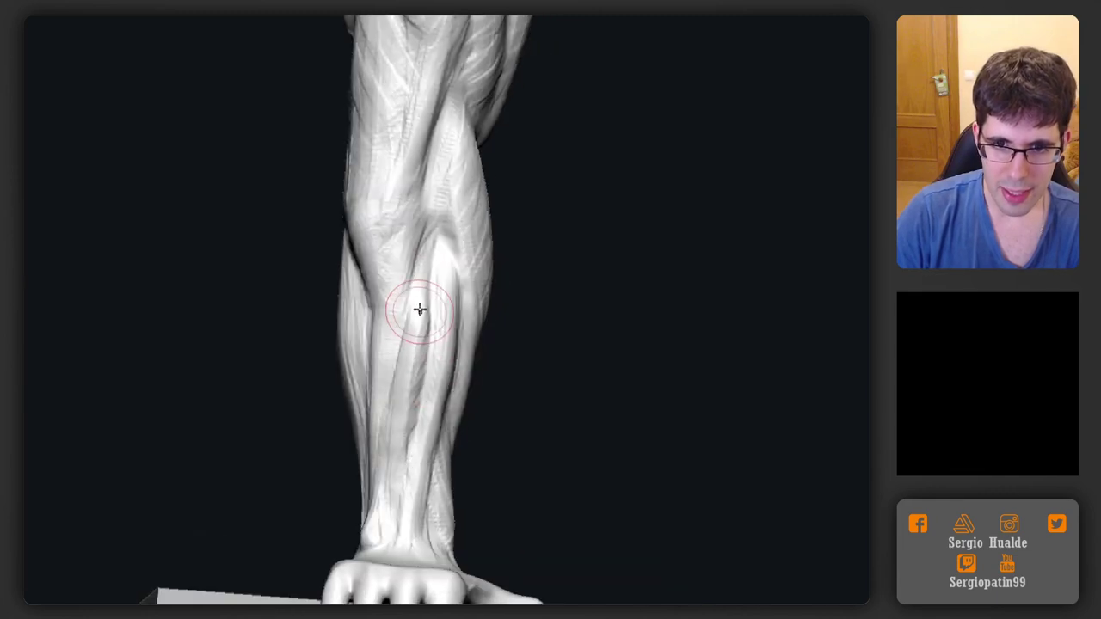
Adjust the brush size and reshape the outer silhouette of the forearm between its upper muscles and the wrist
right_drag(419, 384, 437, 299)
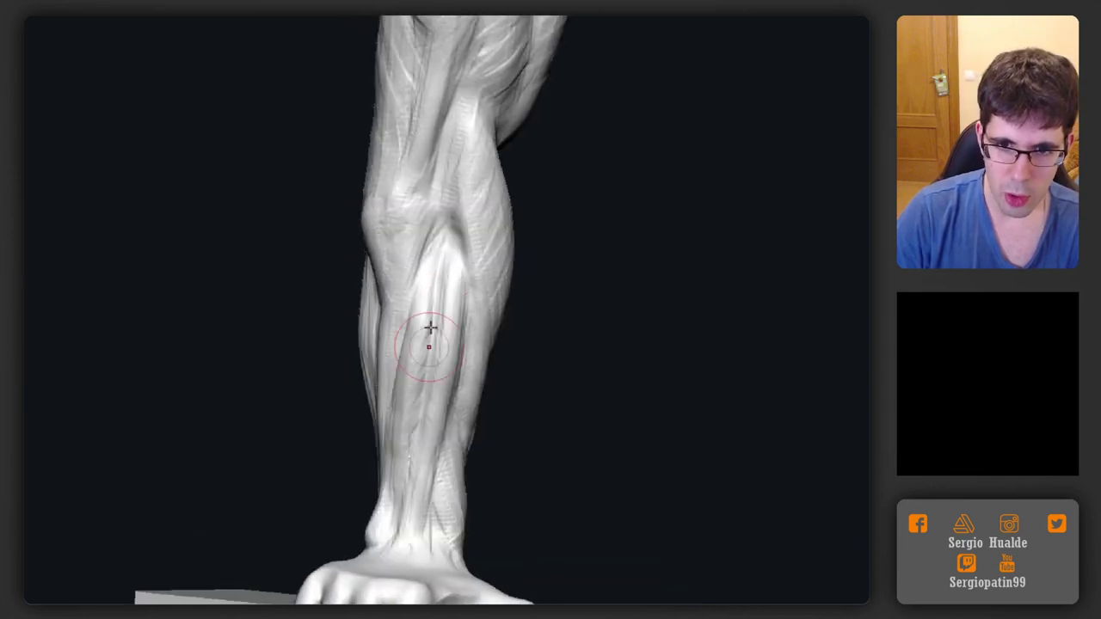
right_drag(422, 370, 419, 370)
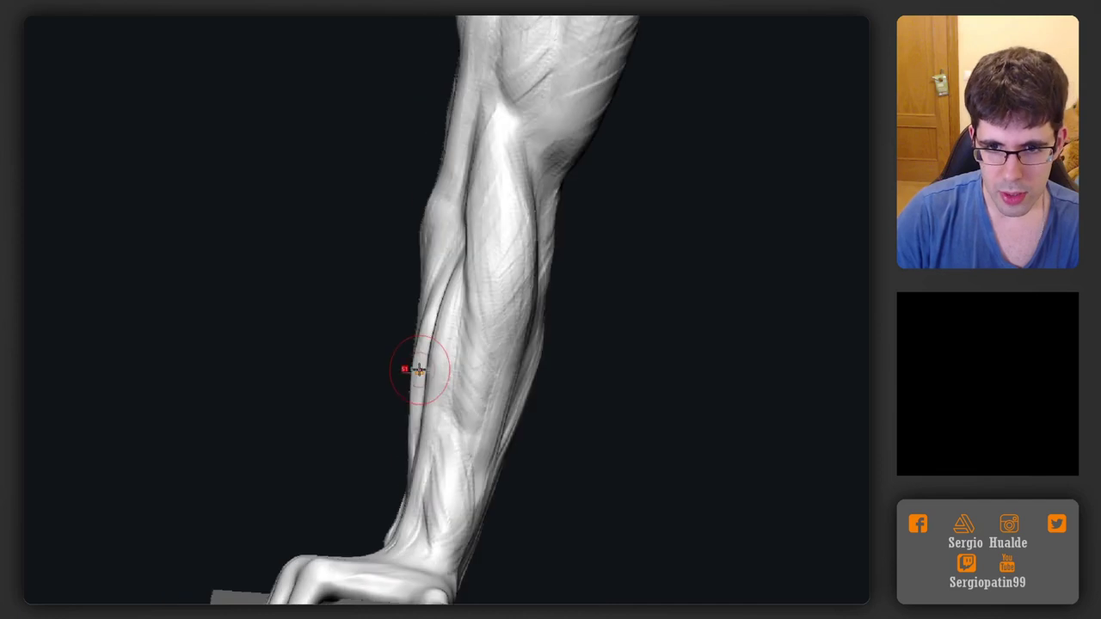
mouse_move(407, 420)
right_down()
mouse_move(425, 397)
mouse_move(481, 430)
right_up()
key(s)
key(s)
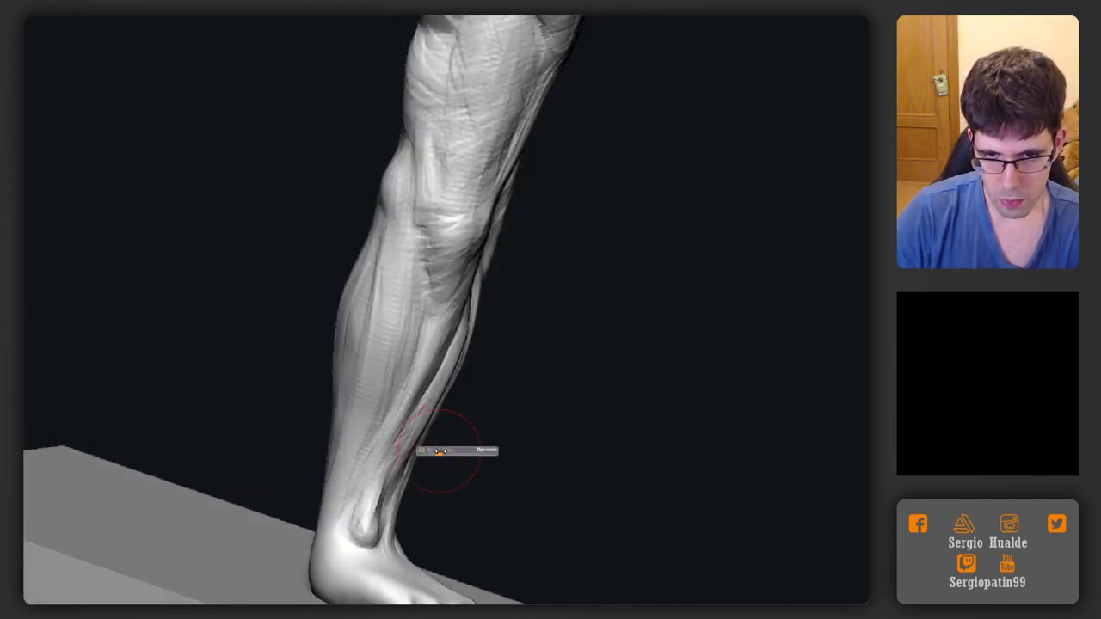
mouse_move(430, 451)
mouse_down()
mouse_move(442, 452)
mouse_move(431, 421)
mouse_up()
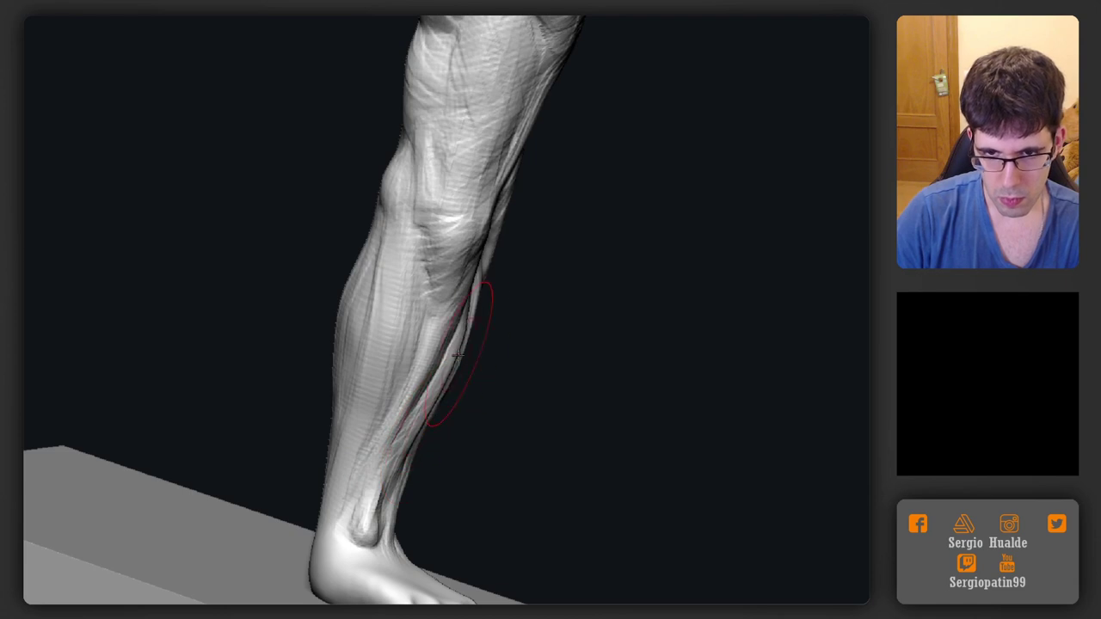
drag(467, 354, 453, 351)
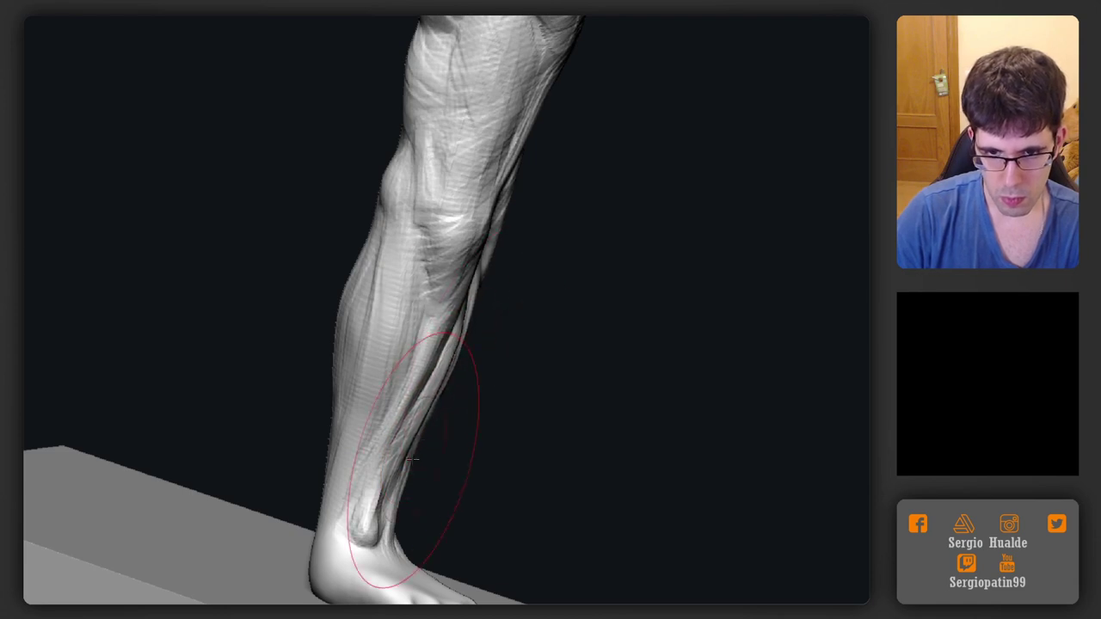
mouse_move(460, 449)
right_down()
mouse_move(423, 396)
mouse_move(477, 389)
mouse_move(495, 369)
mouse_move(528, 381)
mouse_move(430, 381)
mouse_move(516, 405)
mouse_move(435, 365)
mouse_move(386, 371)
mouse_move(416, 385)
mouse_move(401, 321)
right_up()
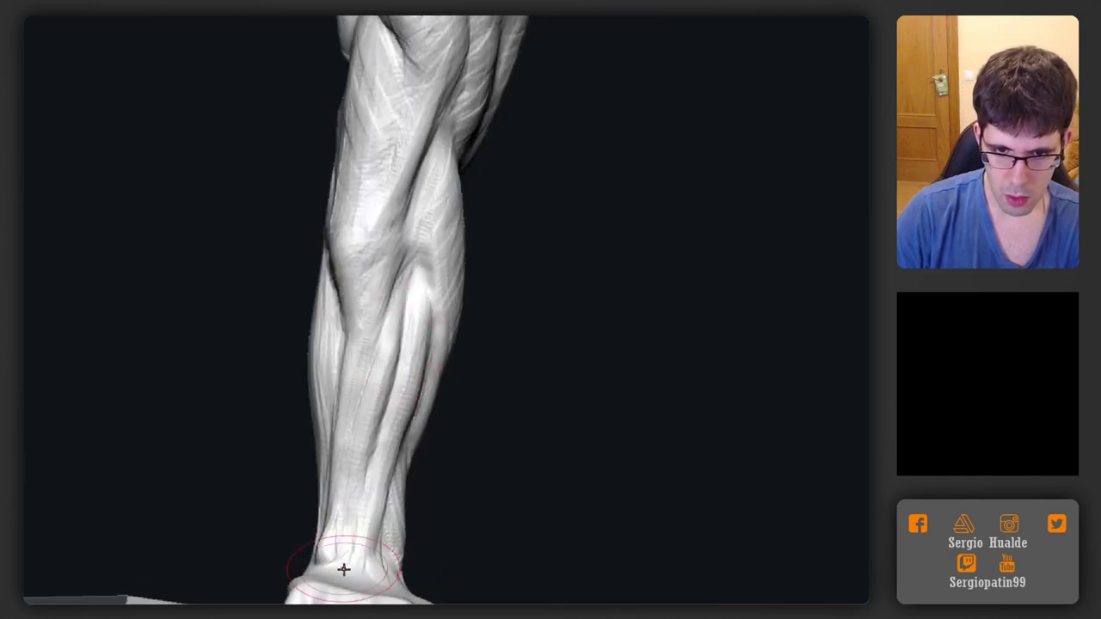
Refine the wrist creases and the transition from the forearm into the back of the hand and thumb base
mouse_move(343, 569)
right_down()
mouse_move(334, 528)
mouse_move(315, 535)
right_up()
mouse_move(344, 579)
right_down()
mouse_move(363, 472)
mouse_move(243, 528)
mouse_move(322, 457)
mouse_move(427, 418)
right_up()
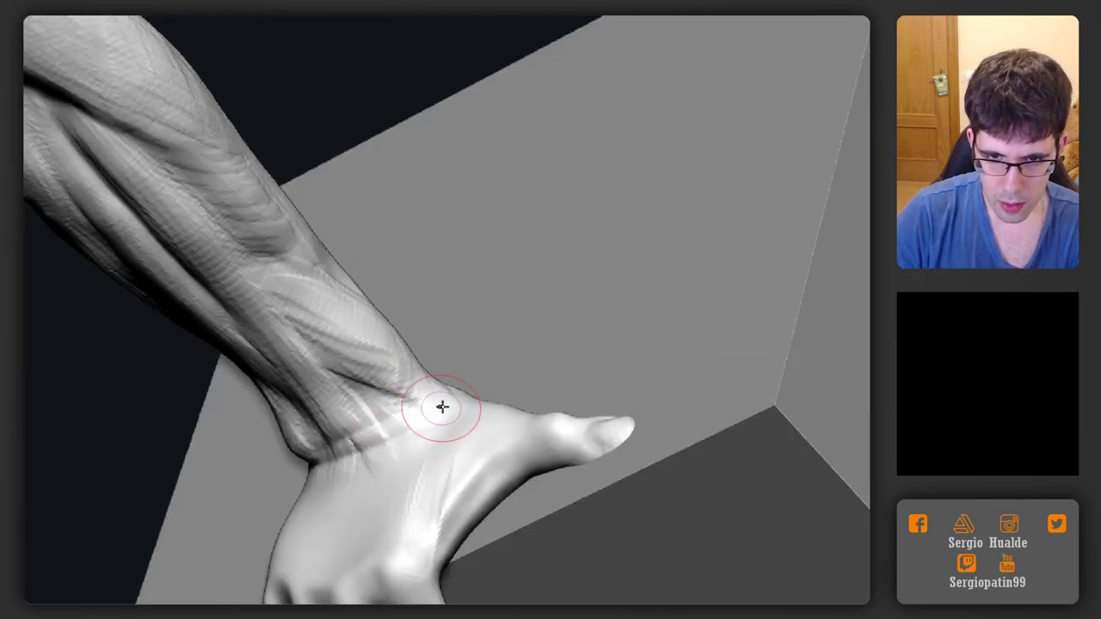
mouse_move(482, 402)
right_down()
mouse_move(387, 450)
mouse_move(400, 401)
mouse_move(381, 422)
right_up()
mouse_move(290, 467)
right_down()
mouse_move(362, 372)
mouse_move(381, 422)
mouse_move(356, 450)
mouse_move(351, 491)
mouse_move(396, 457)
mouse_move(404, 408)
mouse_move(442, 453)
mouse_move(478, 421)
mouse_move(356, 436)
mouse_move(340, 417)
right_up()
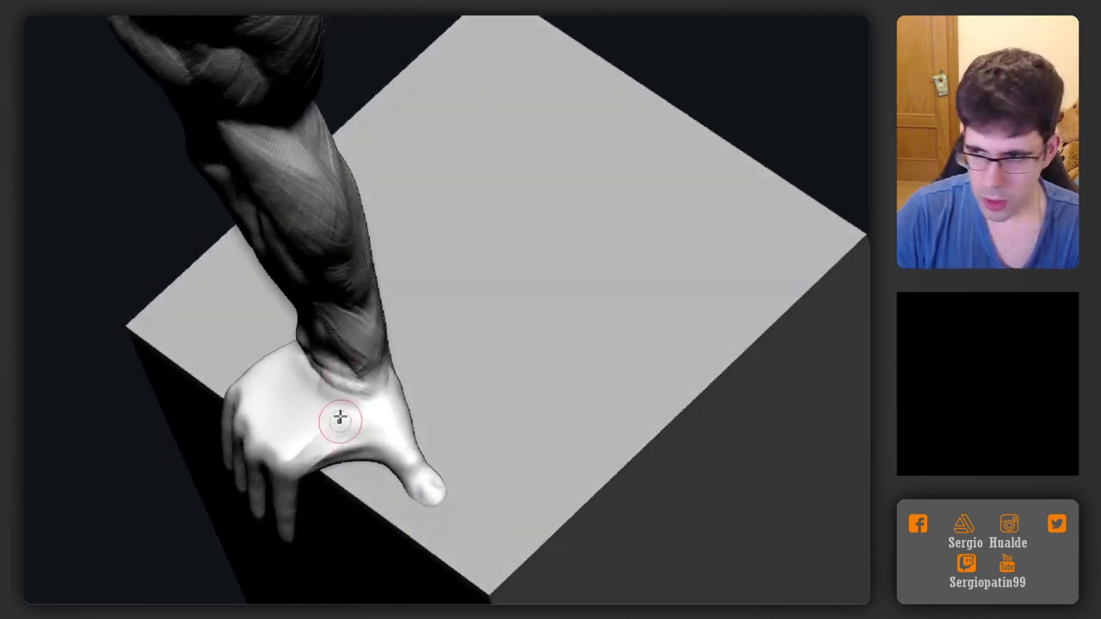
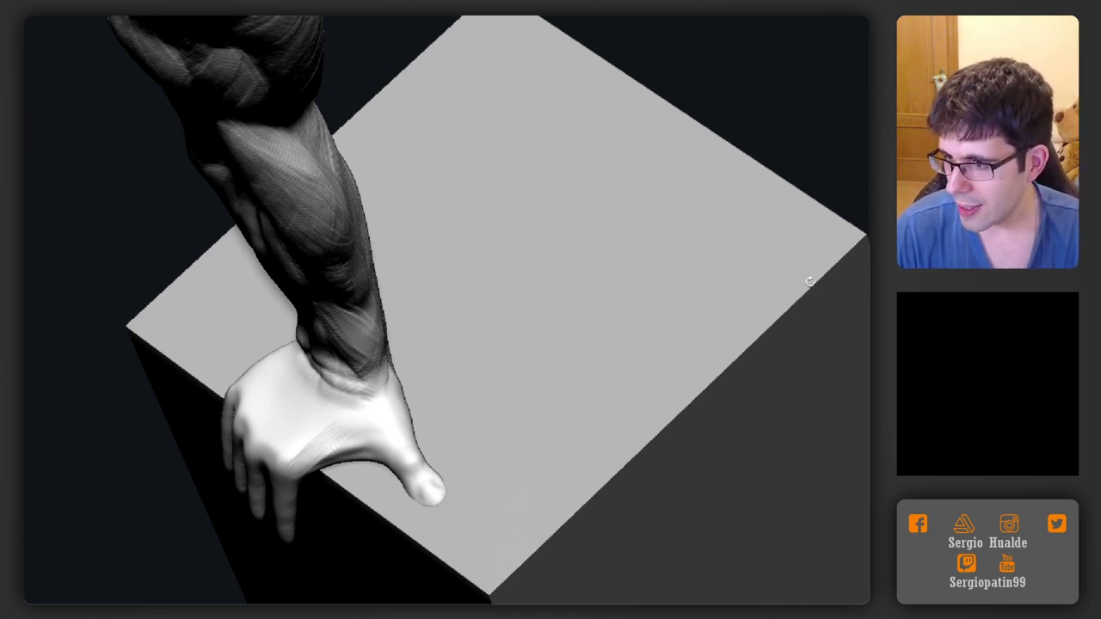
Carve the extensor tendons fanning across the back of the hand from the wrist to the knuckles
drag(810, 283, 813, 263)
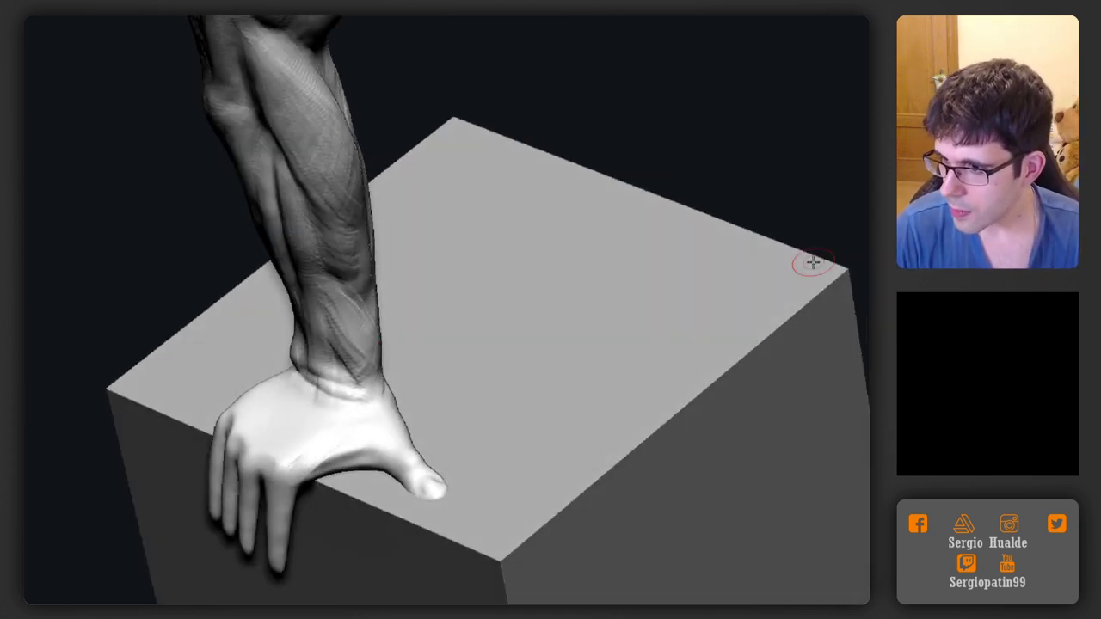
drag(504, 164, 436, 369)
ctrl+right_drag(310, 319, 367, 383)
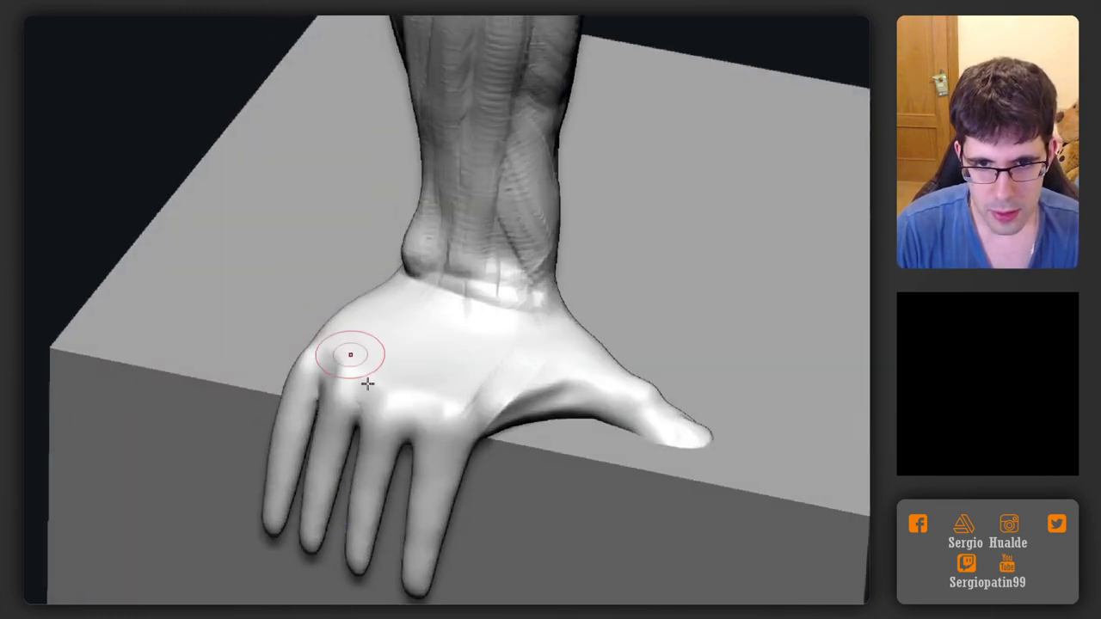
mouse_move(367, 385)
mouse_down()
mouse_move(356, 297)
mouse_move(316, 337)
mouse_move(369, 263)
mouse_move(315, 322)
mouse_move(367, 344)
mouse_move(325, 344)
mouse_up()
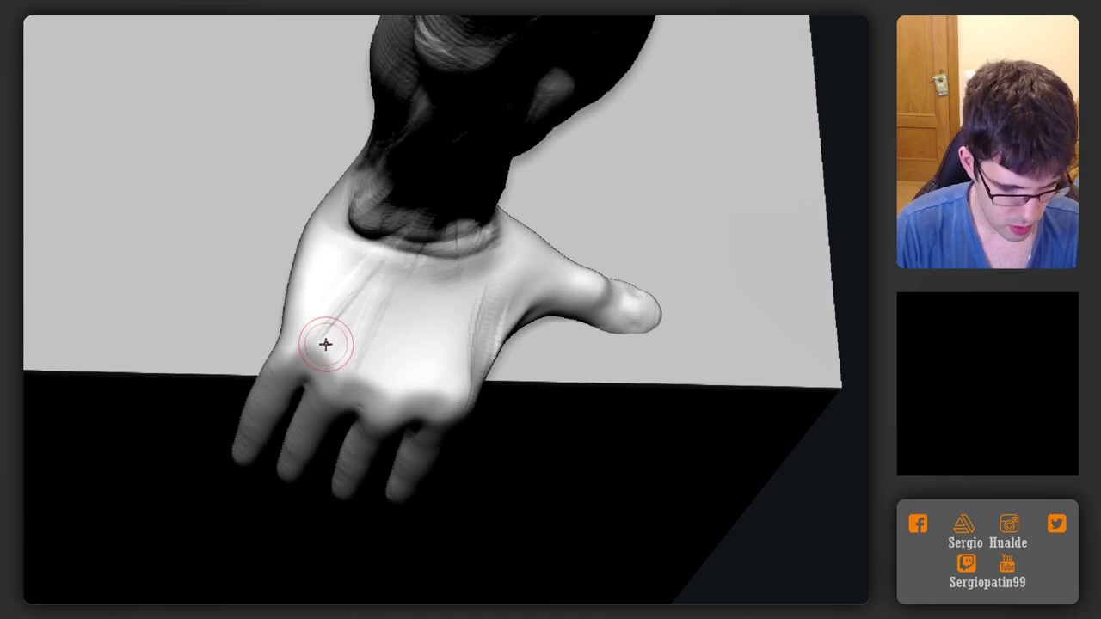
mouse_move(394, 382)
mouse_down()
mouse_move(419, 258)
mouse_move(419, 385)
mouse_up()
right_drag(430, 361, 431, 342)
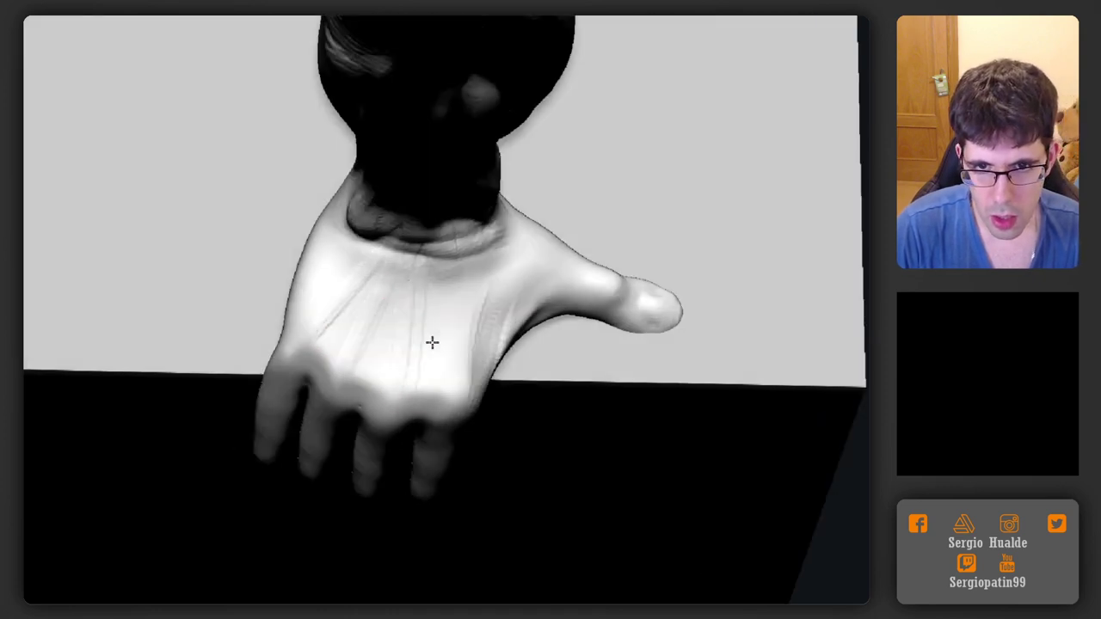
mouse_move(432, 342)
mouse_down()
mouse_move(442, 276)
mouse_move(450, 384)
mouse_move(425, 393)
mouse_move(427, 335)
mouse_move(373, 381)
mouse_move(369, 339)
mouse_move(340, 321)
mouse_move(366, 263)
mouse_up()
mouse_move(366, 263)
right_down()
mouse_move(322, 281)
mouse_move(344, 326)
mouse_move(435, 352)
mouse_move(401, 376)
mouse_move(266, 364)
mouse_move(339, 381)
mouse_move(333, 315)
right_up()
Hide the box, deepen the grooves between the hand tendons and adjust the contour at the thumb side of the wrist
right_drag(255, 388, 277, 288)
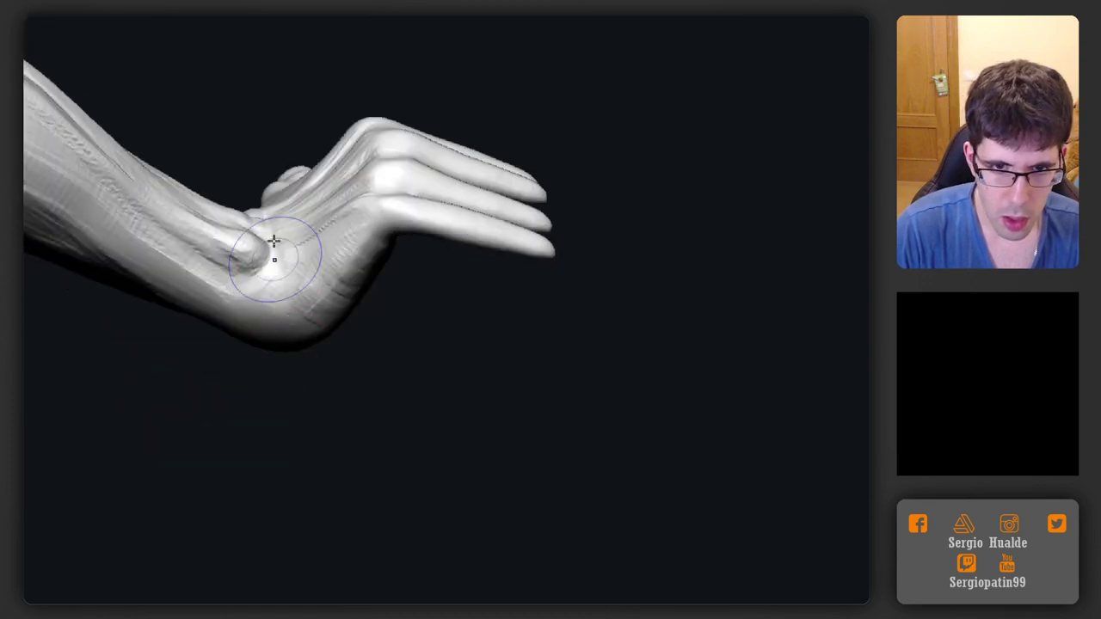
mouse_move(278, 233)
right_down()
mouse_move(283, 282)
mouse_move(294, 268)
mouse_move(307, 283)
mouse_move(285, 292)
mouse_move(300, 312)
mouse_move(209, 364)
mouse_move(261, 330)
right_up()
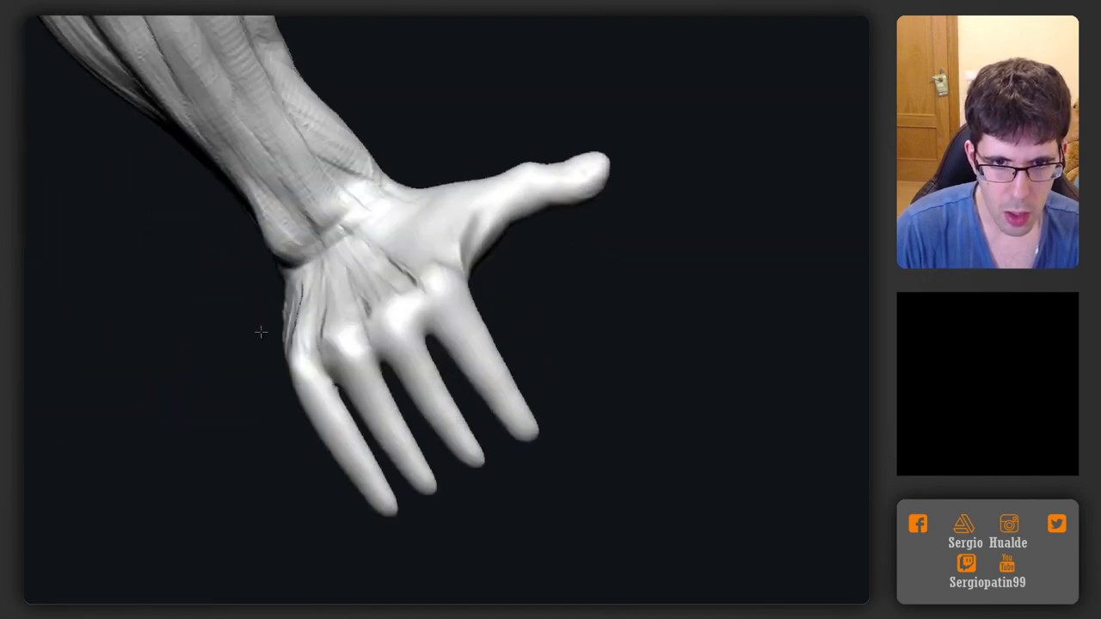
right_drag(376, 186, 310, 207)
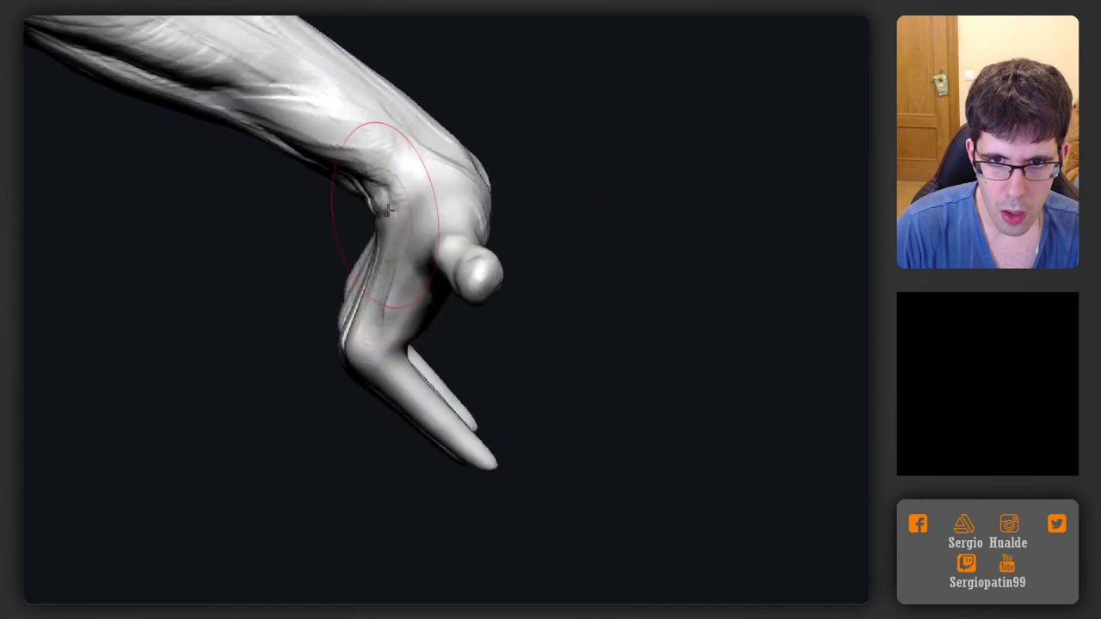
drag(379, 211, 394, 207)
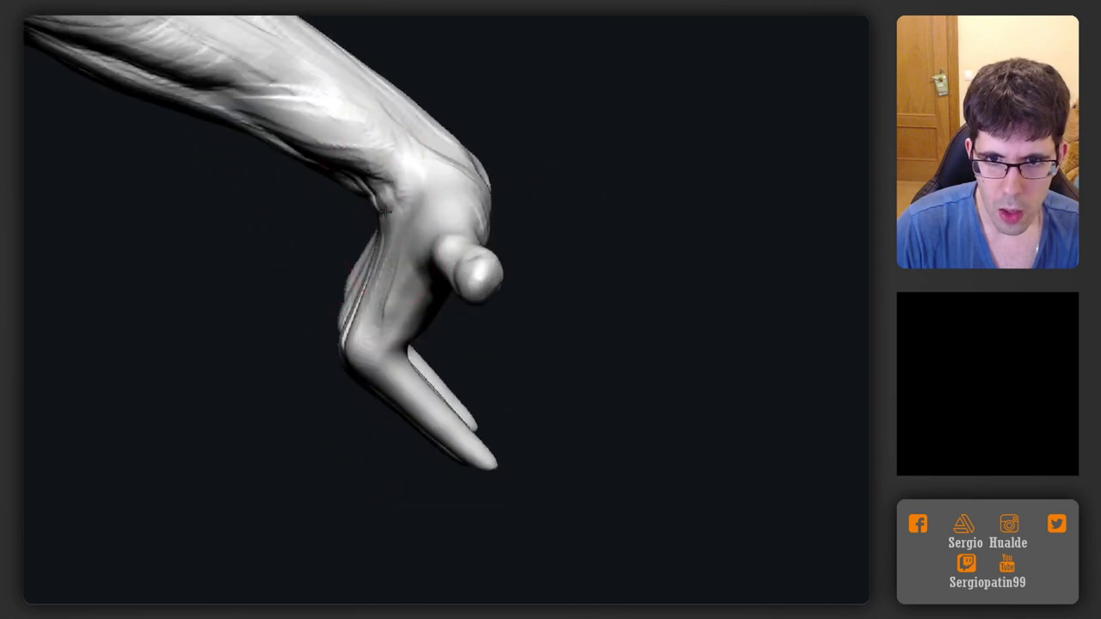
mouse_move(395, 206)
right_down()
mouse_move(381, 266)
mouse_move(322, 323)
mouse_move(341, 290)
mouse_move(322, 312)
mouse_move(283, 252)
mouse_move(307, 324)
right_up()
Resize the brush and reshape the knuckles at the base of the four fingers
key(s)
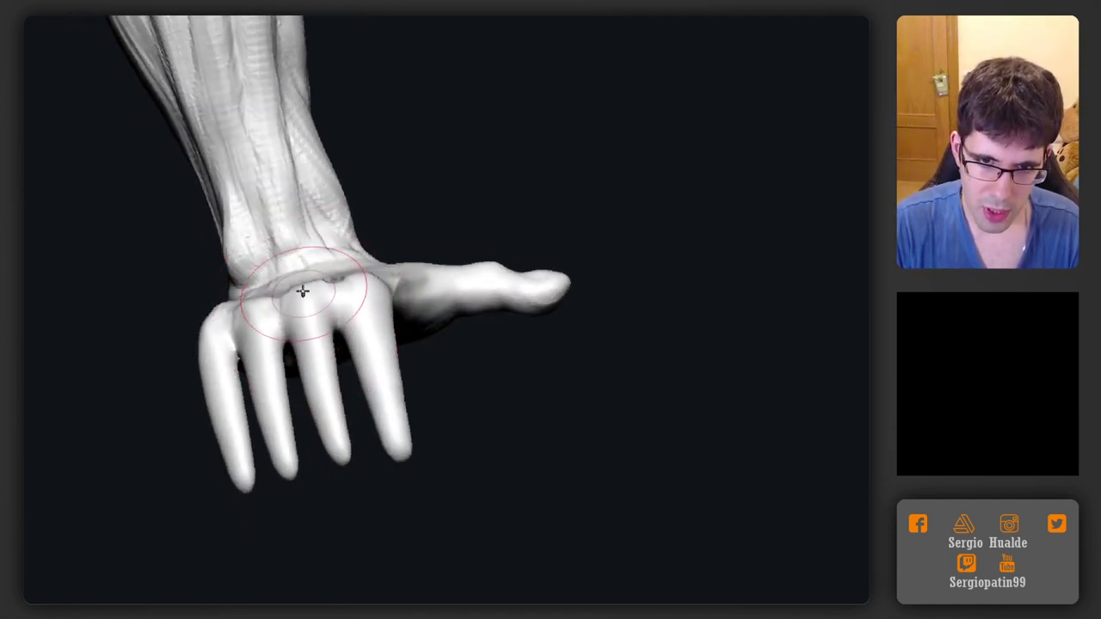
right_drag(280, 324, 249, 319)
key(s)
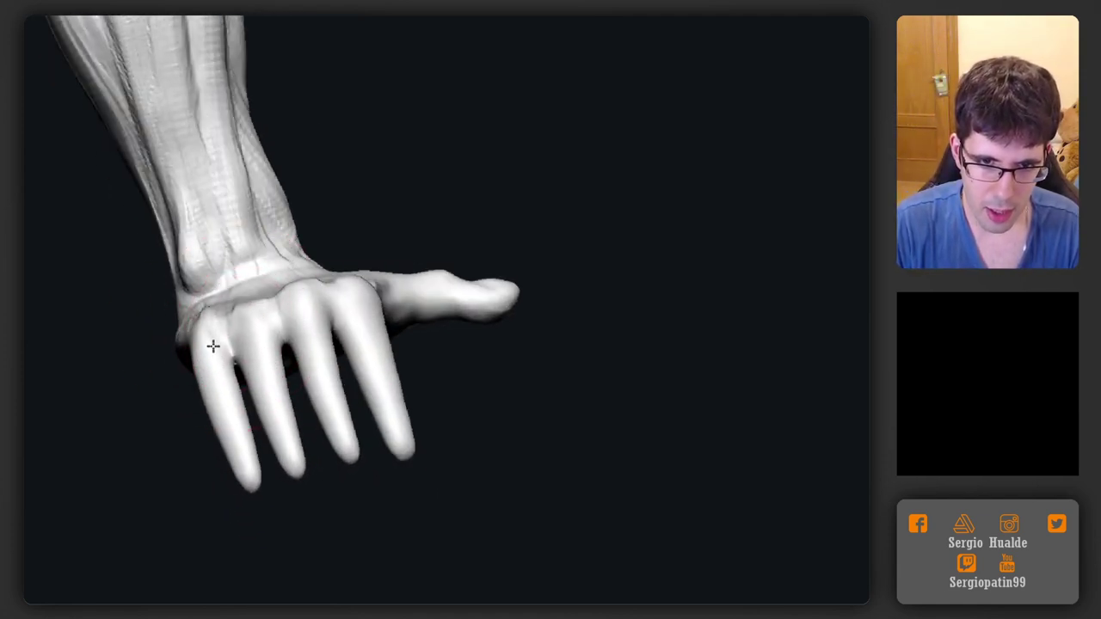
key(s)
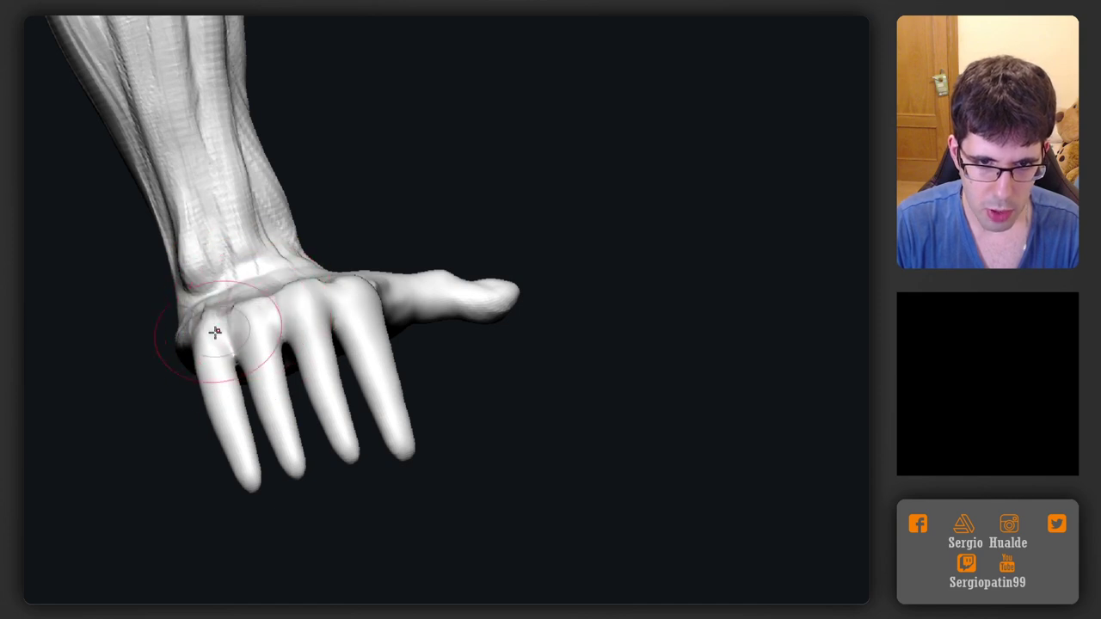
right_drag(240, 356, 286, 326)
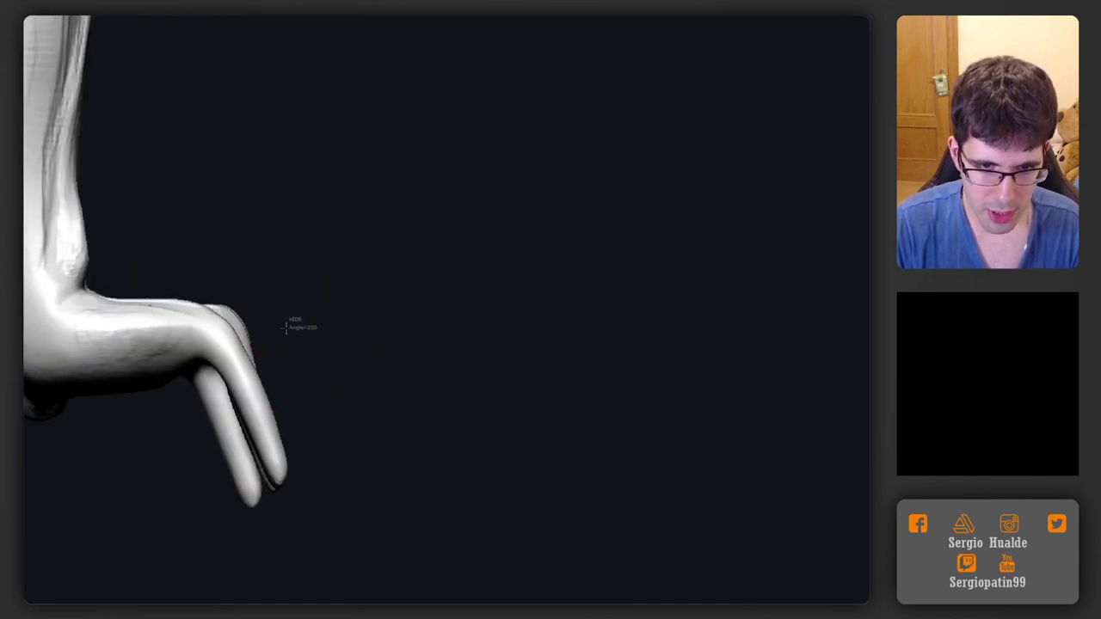
Hide the four fingers below the knuckles and refine the knuckle forms and tendons on the back of the hand
ctrl+shift+drag(287, 327, 178, 408)
mouse_move(381, 329)
right_down()
mouse_move(270, 312)
mouse_move(283, 368)
right_up()
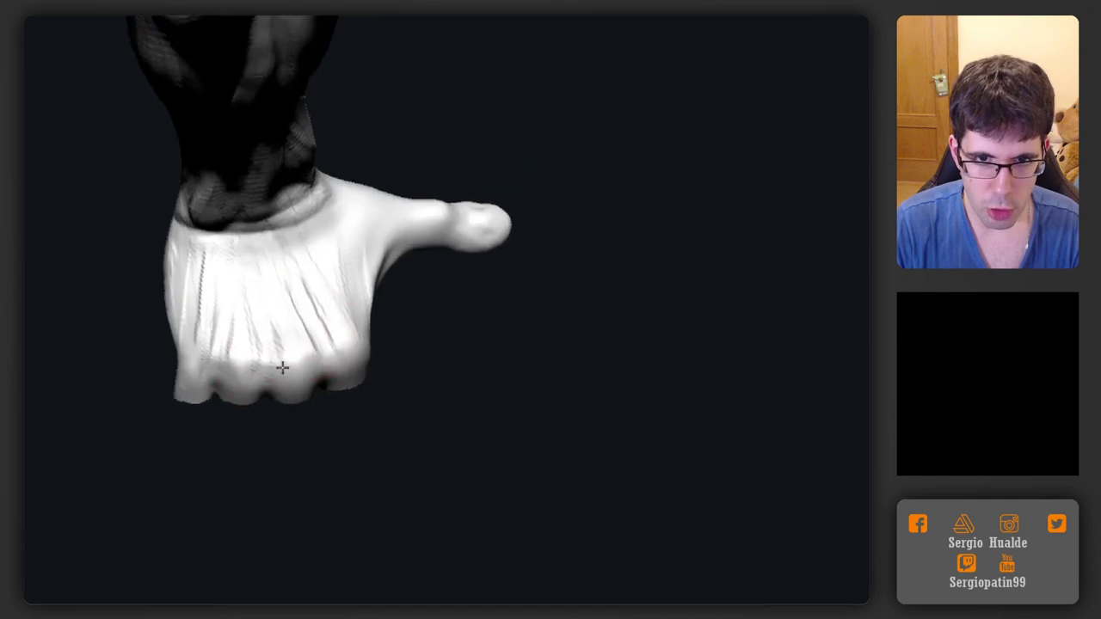
drag(282, 369, 389, 288)
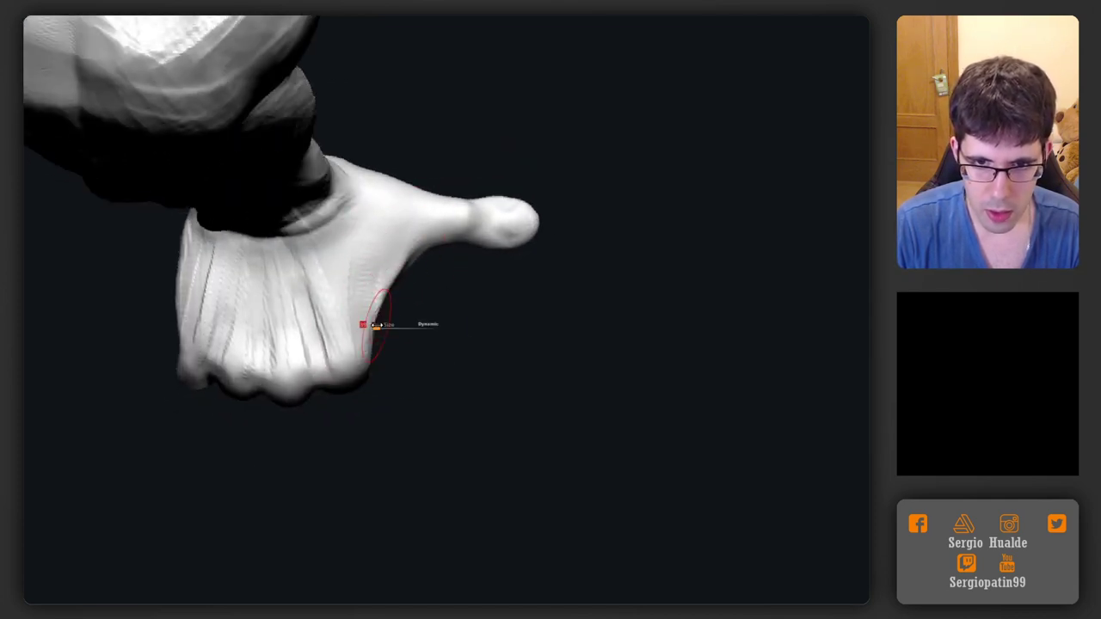
drag(377, 325, 373, 297)
mouse_move(378, 280)
right_down()
mouse_move(409, 221)
mouse_move(425, 233)
mouse_move(381, 288)
right_up()
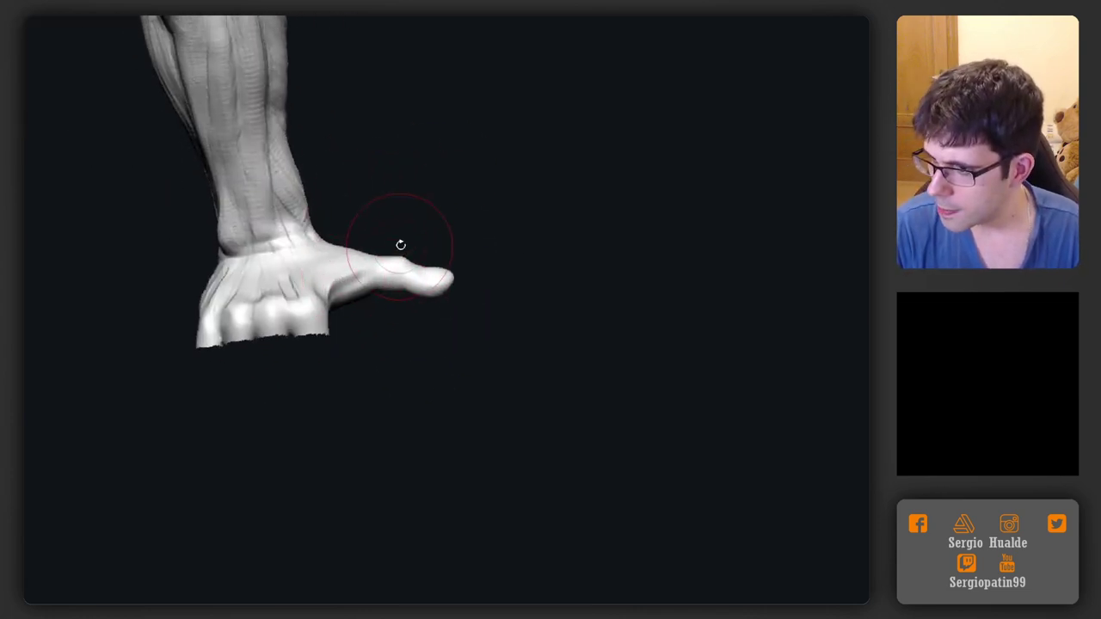
Examine the forearm, wrist and hand forms from the back and from the thumb side
drag(400, 245, 424, 221)
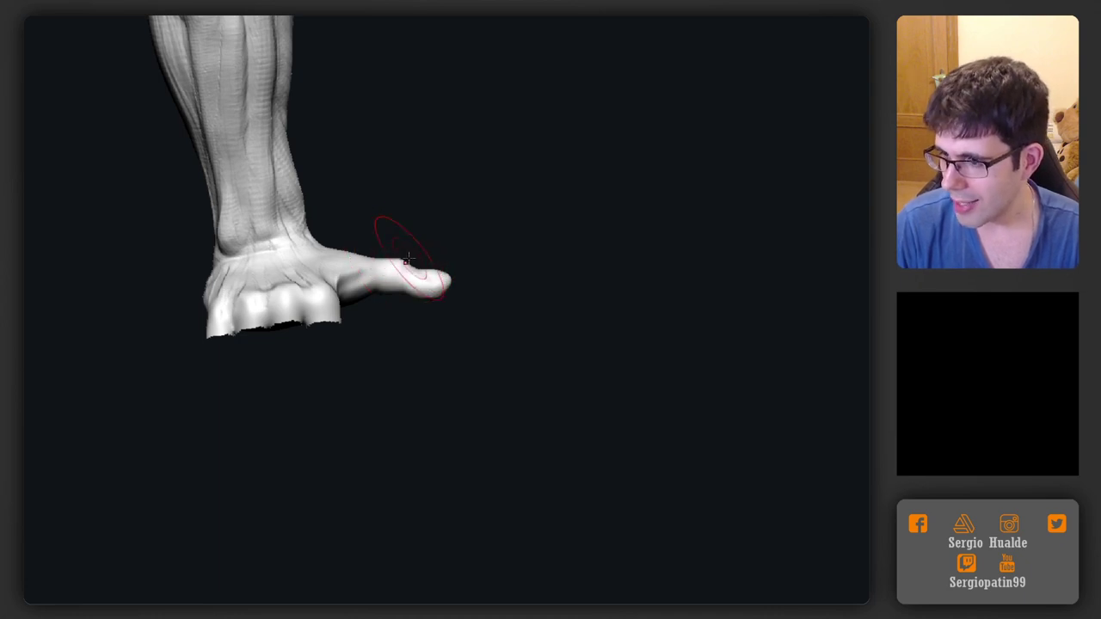
mouse_move(396, 238)
mouse_down()
mouse_move(410, 233)
mouse_move(398, 258)
mouse_move(347, 270)
mouse_move(351, 301)
mouse_up()
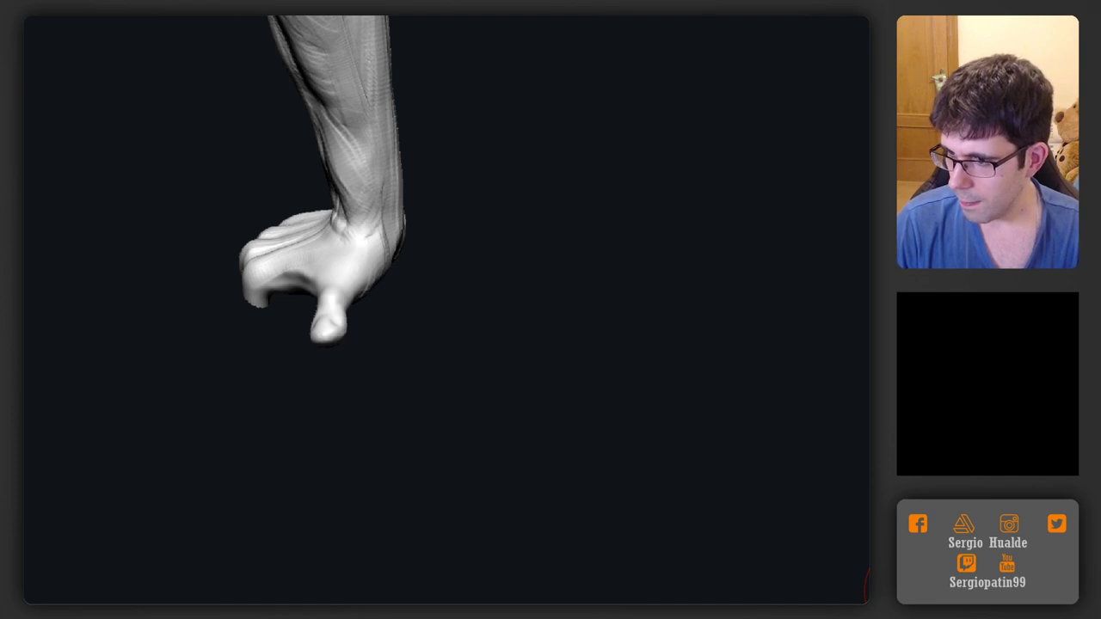
drag(534, 246, 506, 230)
alt+drag(421, 288, 413, 419)
drag(353, 310, 341, 314)
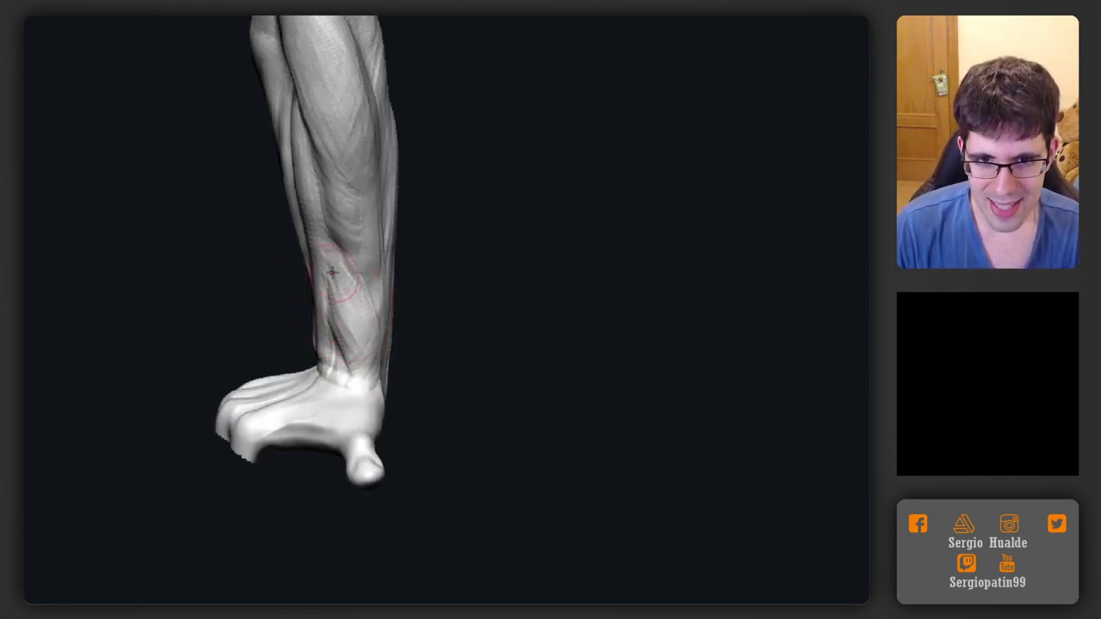
alt+right_drag(358, 389, 352, 366)
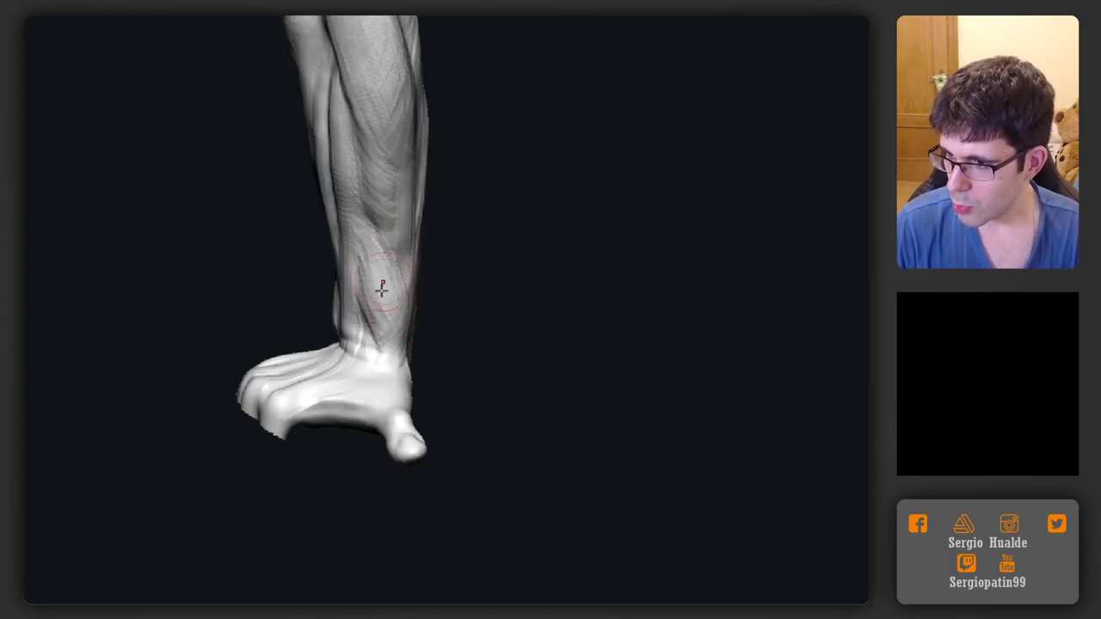
drag(382, 289, 366, 307)
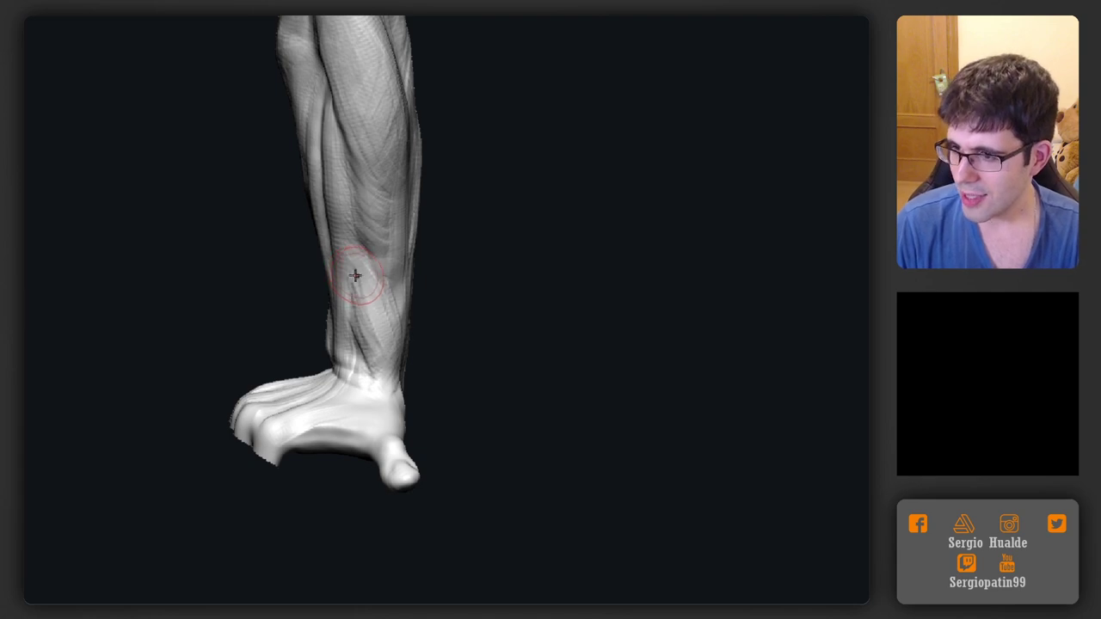
ctrl+right_drag(348, 308, 376, 306)
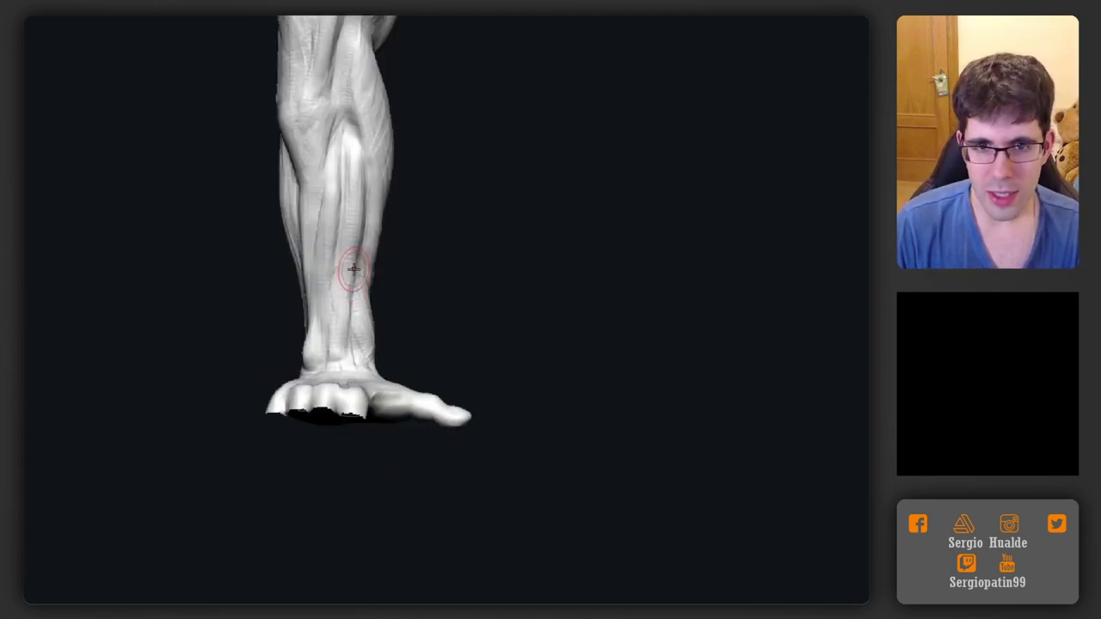
alt+right_drag(353, 270, 339, 365)
Refine the wrist around the ulna's bony bump and its transition into the back of the hand
right_drag(277, 378, 301, 376)
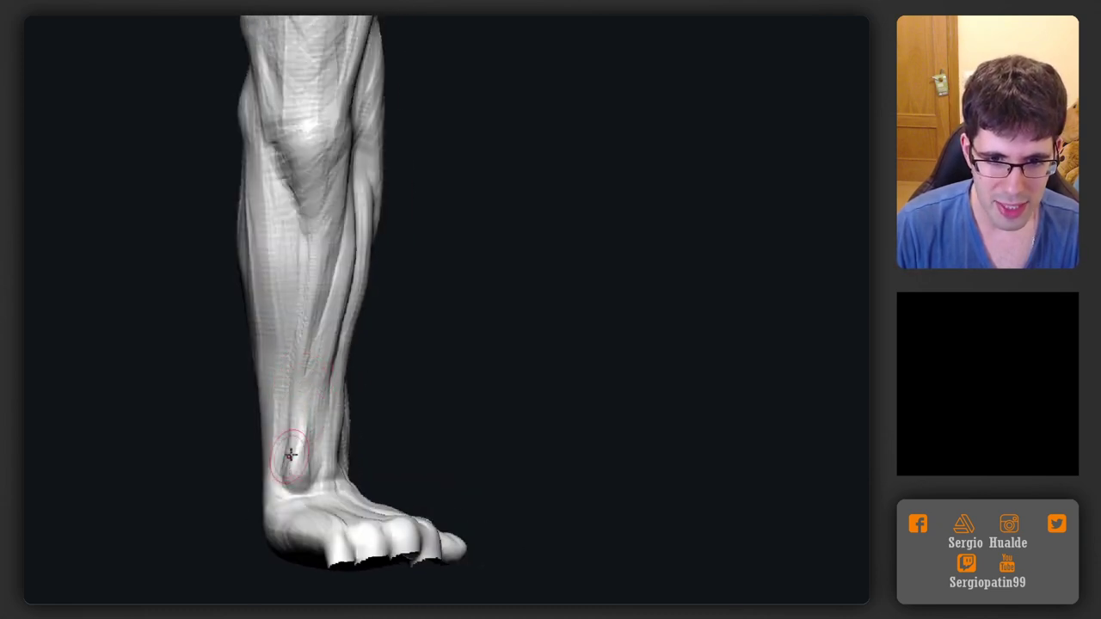
mouse_move(298, 474)
right_down()
mouse_move(273, 460)
mouse_move(280, 501)
mouse_move(327, 456)
mouse_move(302, 405)
right_up()
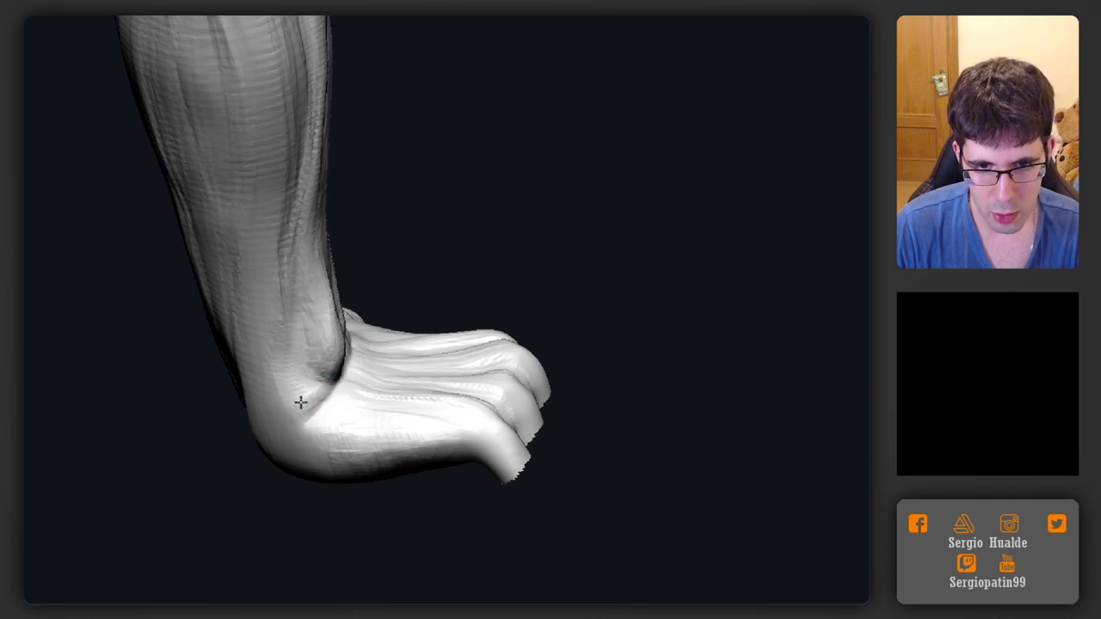
mouse_move(348, 408)
right_down()
mouse_move(329, 419)
mouse_move(353, 383)
mouse_move(322, 418)
right_up()
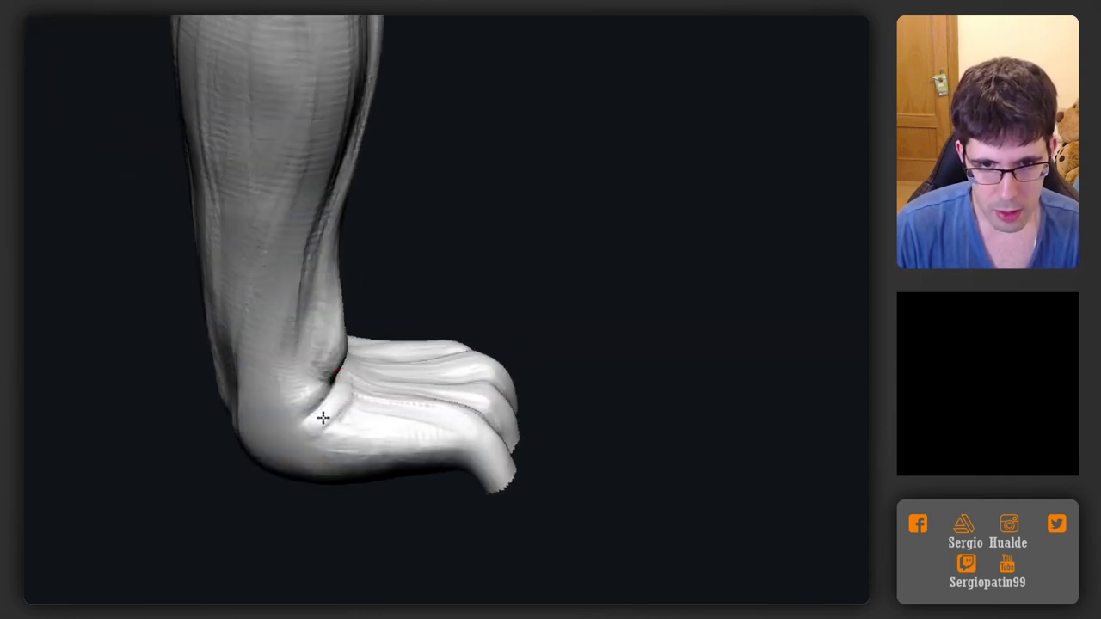
right_drag(343, 377, 438, 334)
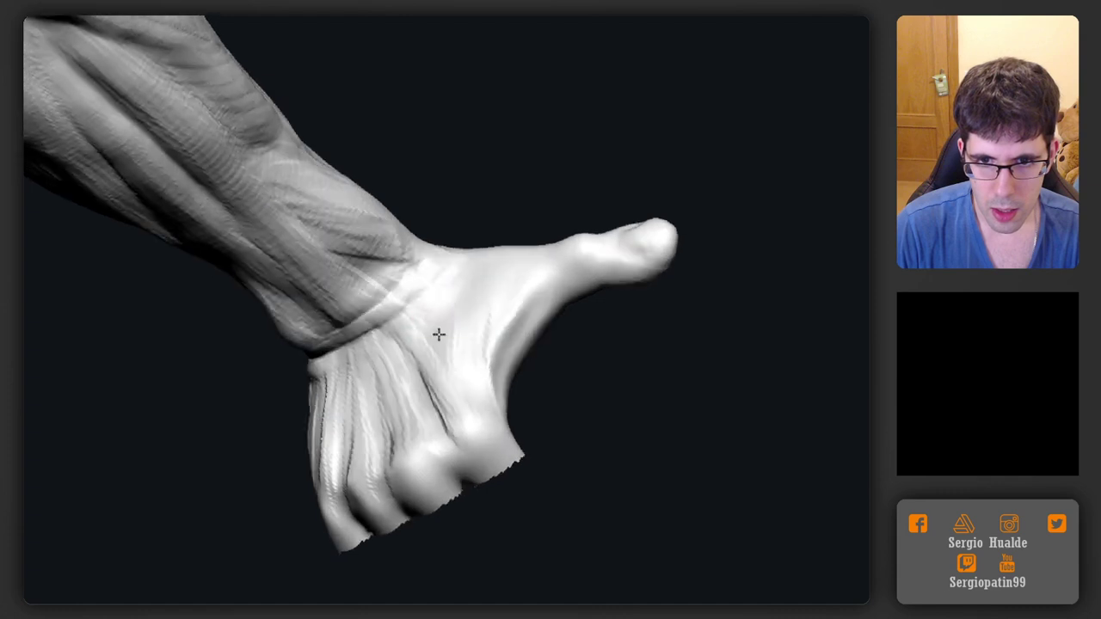
right_drag(378, 297, 319, 381)
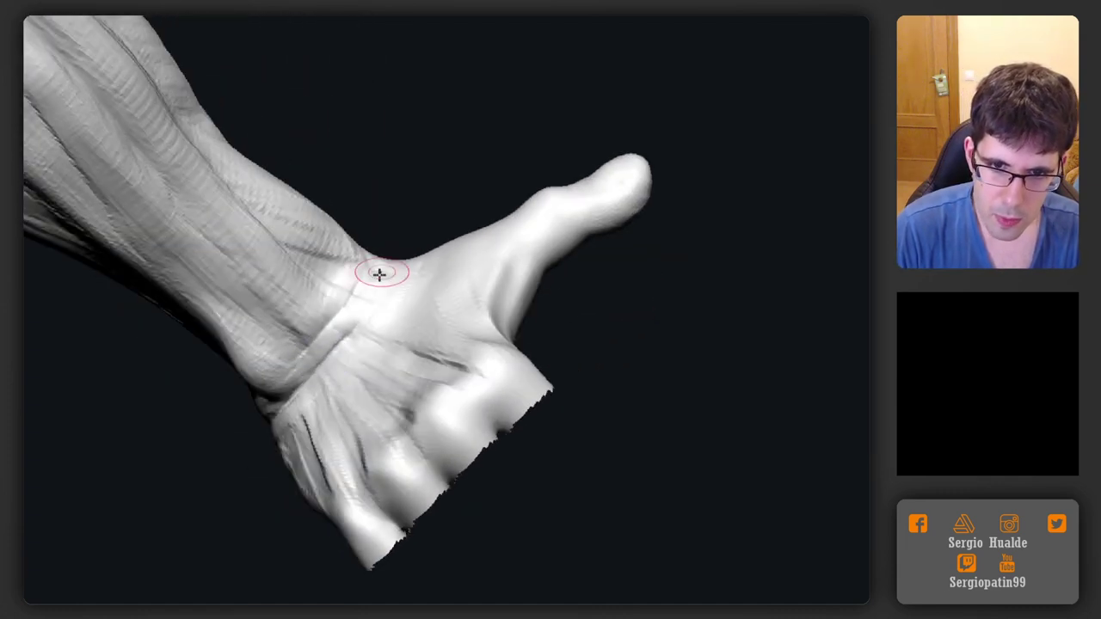
Refine the extensor tendons on the back of the hand and carve the hollows between the knuckles
mouse_move(387, 284)
right_down()
mouse_move(347, 347)
mouse_move(357, 335)
mouse_move(217, 426)
mouse_move(258, 396)
mouse_move(278, 405)
mouse_move(362, 301)
mouse_move(307, 406)
mouse_move(399, 297)
mouse_move(352, 386)
mouse_move(312, 412)
mouse_move(244, 410)
mouse_move(263, 405)
mouse_move(255, 411)
mouse_move(265, 419)
mouse_move(242, 415)
right_up()
key(s)
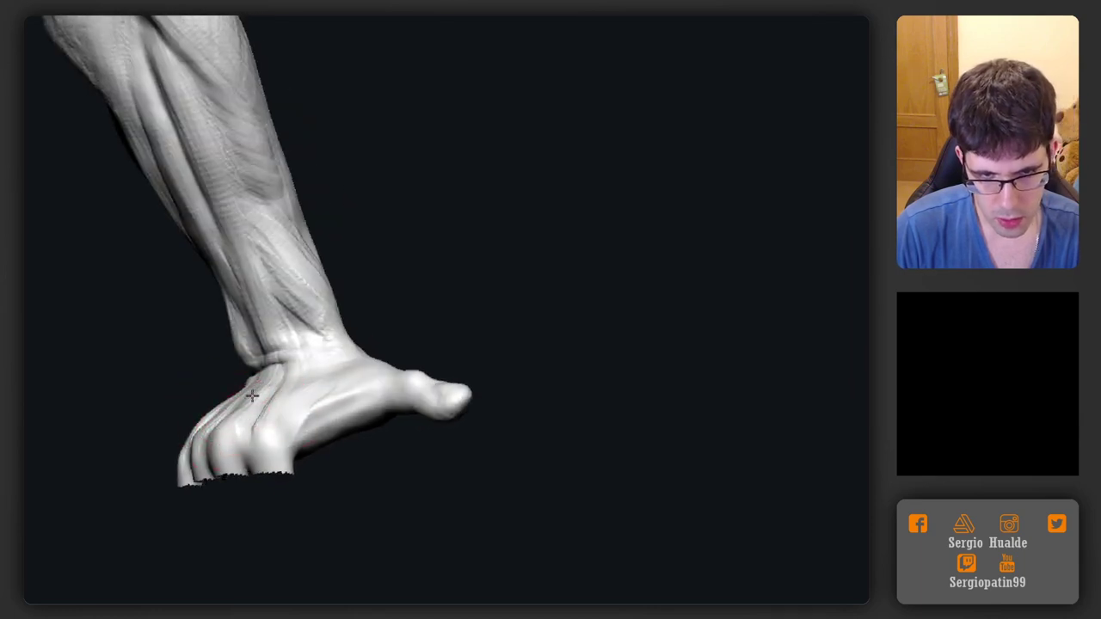
mouse_move(257, 394)
right_down()
mouse_move(258, 467)
mouse_move(273, 433)
mouse_move(257, 438)
right_up()
key(s)
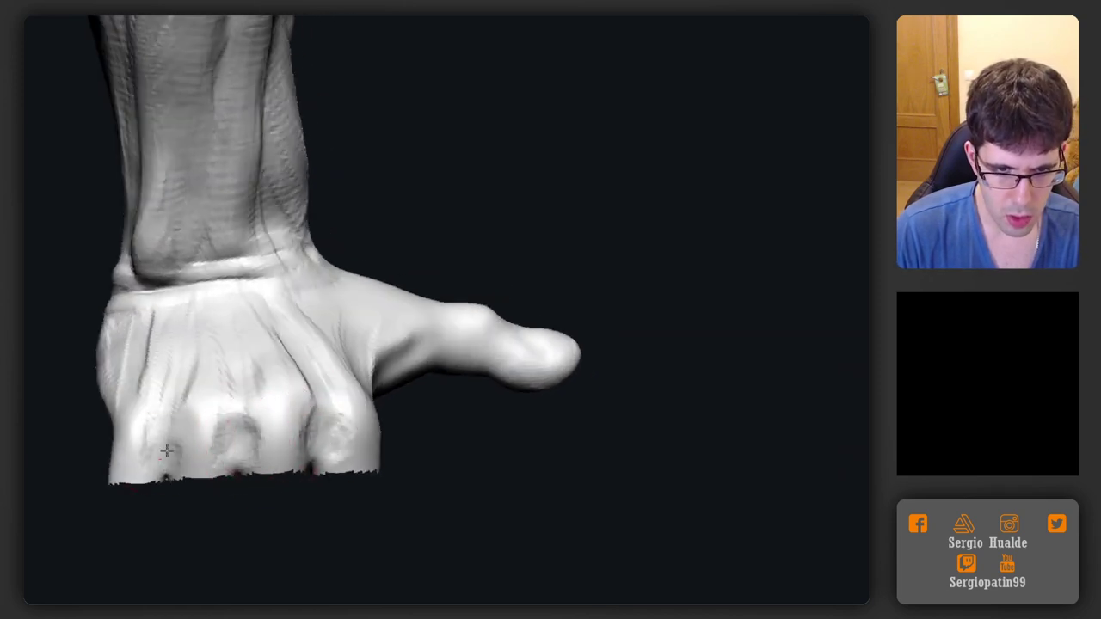
mouse_move(184, 459)
right_down()
mouse_move(194, 400)
mouse_move(243, 302)
mouse_move(277, 410)
mouse_move(352, 418)
mouse_move(219, 398)
mouse_move(239, 409)
right_up()
Build up rounded knuckle heads at the base of the four fingers and define the gaps between them
mouse_move(239, 408)
alt+right_down()
mouse_move(330, 383)
mouse_move(357, 412)
mouse_move(364, 391)
alt+right_up()
key(s)
drag(379, 390, 364, 388)
ctrl+right_drag(364, 389, 367, 394)
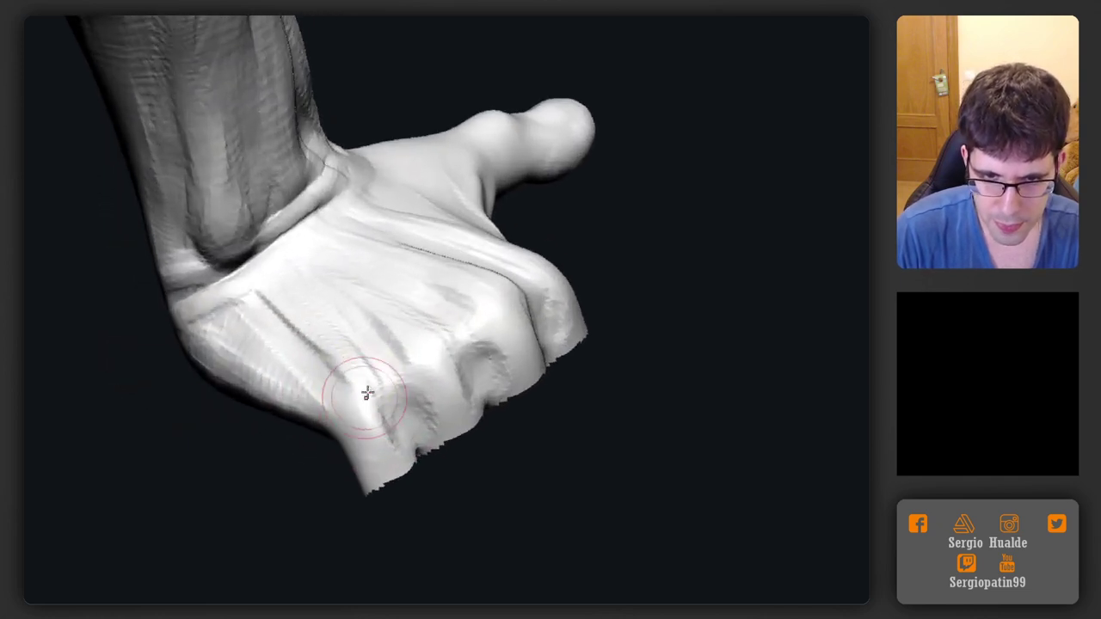
mouse_move(368, 394)
mouse_down()
mouse_move(345, 404)
mouse_move(349, 390)
mouse_move(361, 397)
mouse_up()
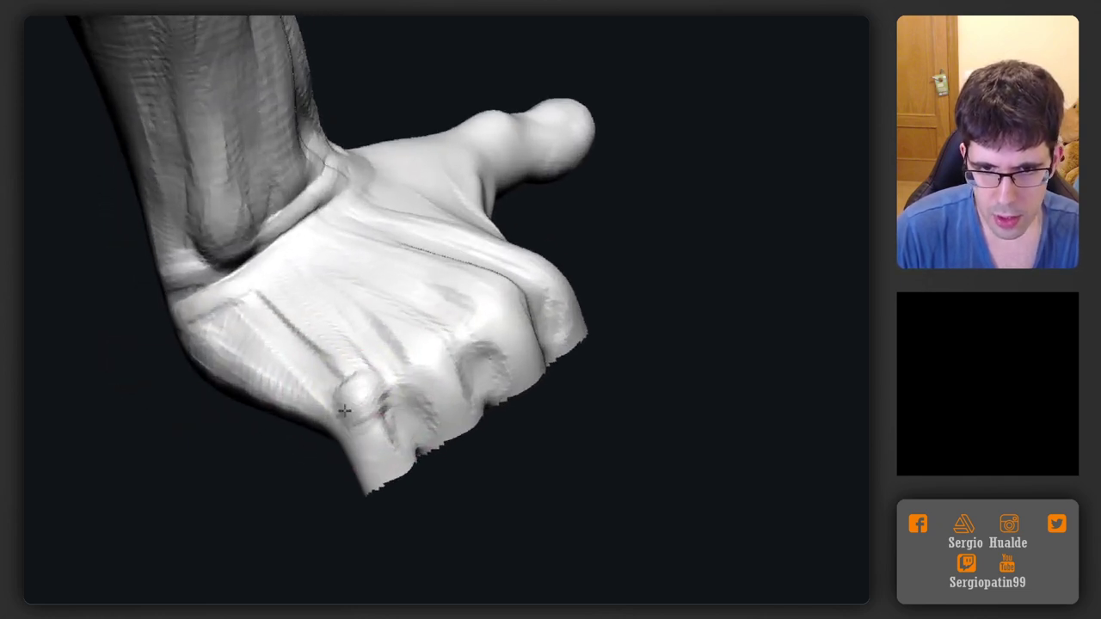
mouse_move(439, 340)
mouse_down()
mouse_move(413, 359)
mouse_move(444, 368)
mouse_move(433, 377)
mouse_up()
drag(501, 292, 511, 306)
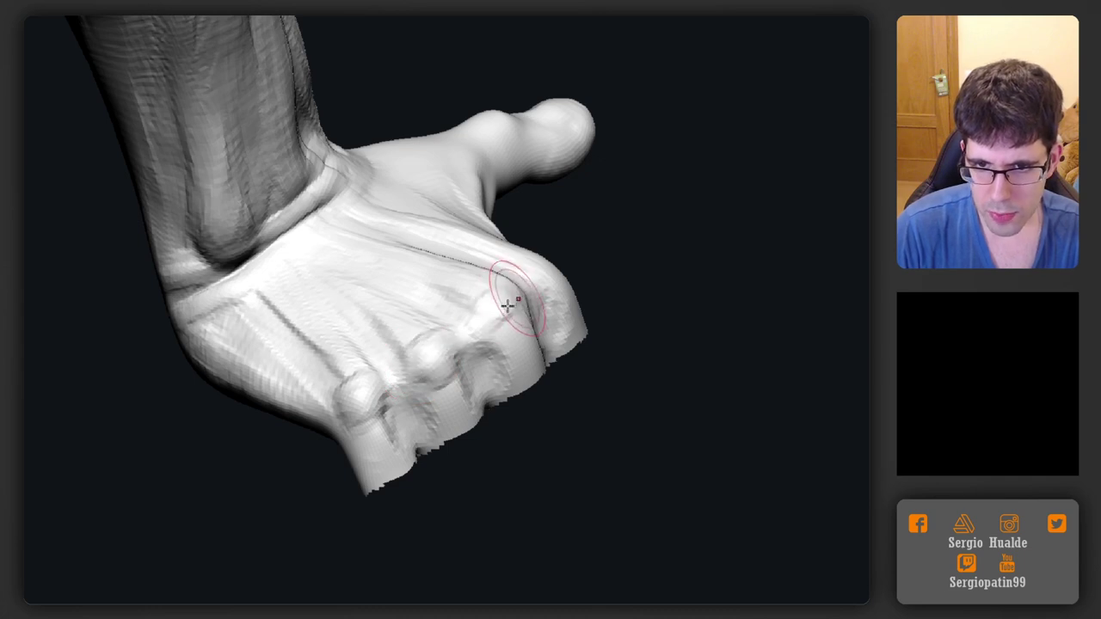
right_drag(511, 304, 538, 296)
mouse_move(481, 291)
mouse_down()
mouse_move(507, 278)
mouse_move(486, 306)
mouse_move(490, 329)
mouse_move(405, 349)
mouse_move(437, 352)
mouse_up()
alt+right_drag(553, 272, 450, 331)
drag(454, 323, 449, 334)
right_drag(450, 334, 470, 311)
drag(452, 316, 483, 338)
right_drag(487, 336, 493, 342)
drag(493, 341, 505, 352)
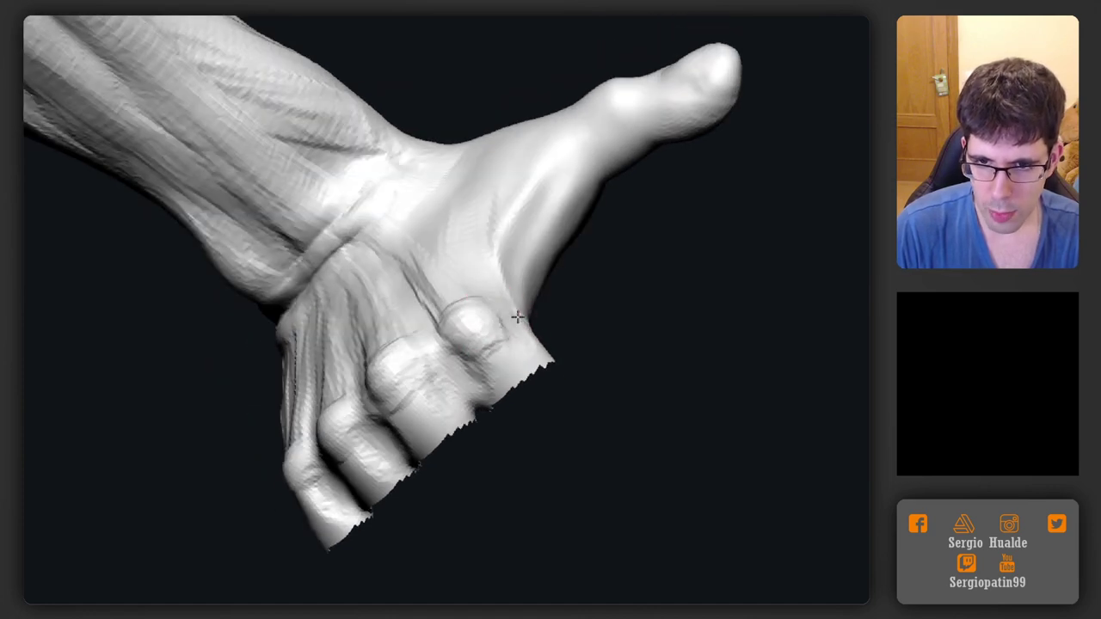
Sculpt the muscle on the back of the hand between the index knuckle and the thumb
mouse_move(517, 318)
right_down()
mouse_move(517, 328)
mouse_move(482, 277)
right_up()
drag(482, 277, 479, 287)
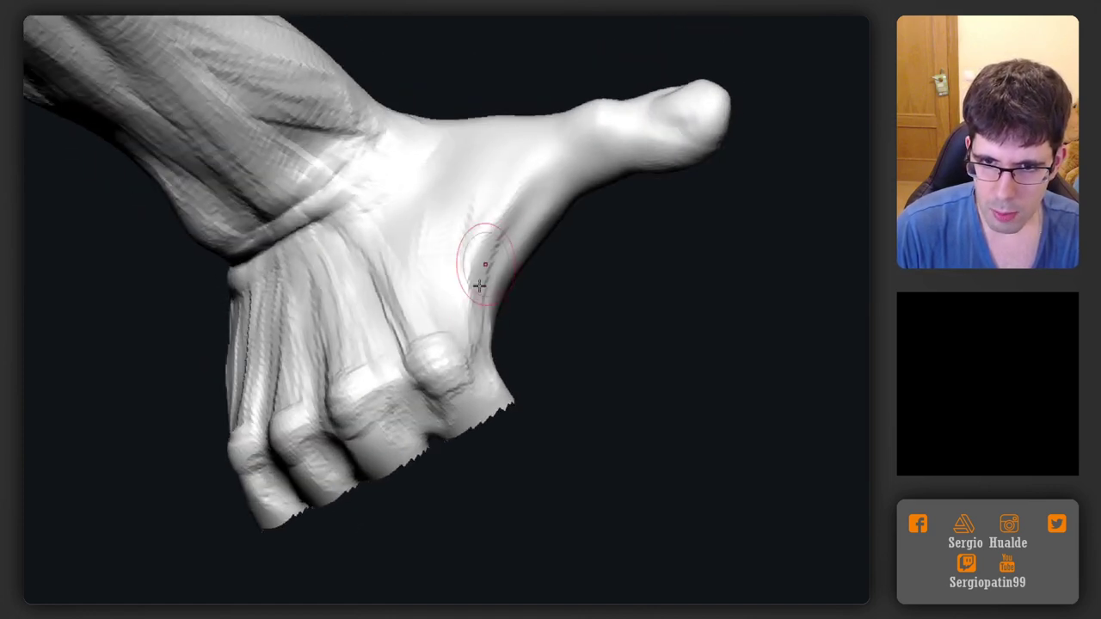
right_drag(481, 273, 489, 279)
mouse_move(489, 279)
mouse_down()
mouse_move(479, 256)
mouse_move(493, 230)
mouse_up()
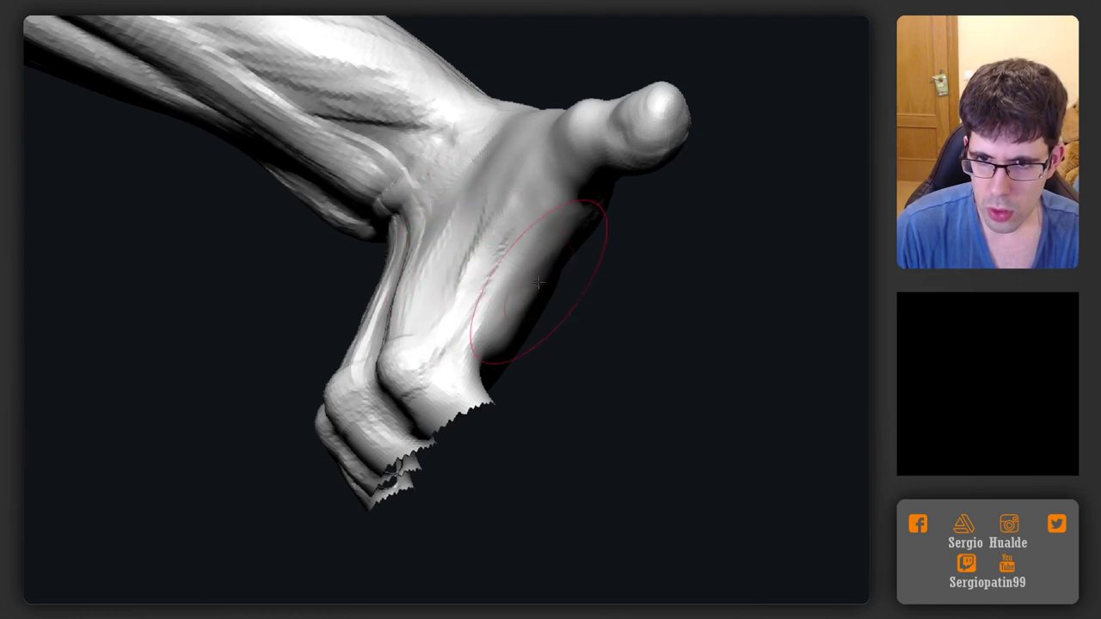
drag(541, 280, 543, 277)
Mask the arm and hand while leaving the finger stumps free, and clear the mask
mouse_move(532, 286)
right_down()
mouse_move(505, 289)
mouse_move(504, 327)
mouse_move(467, 357)
mouse_move(456, 333)
mouse_move(378, 361)
mouse_move(357, 387)
right_up()
mouse_move(353, 406)
ctrl+mouse_down()
mouse_move(373, 439)
mouse_move(503, 460)
mouse_move(419, 346)
mouse_move(321, 311)
ctrl+mouse_up()
ctrl+click(422, 362)
ctrl+click(388, 413)
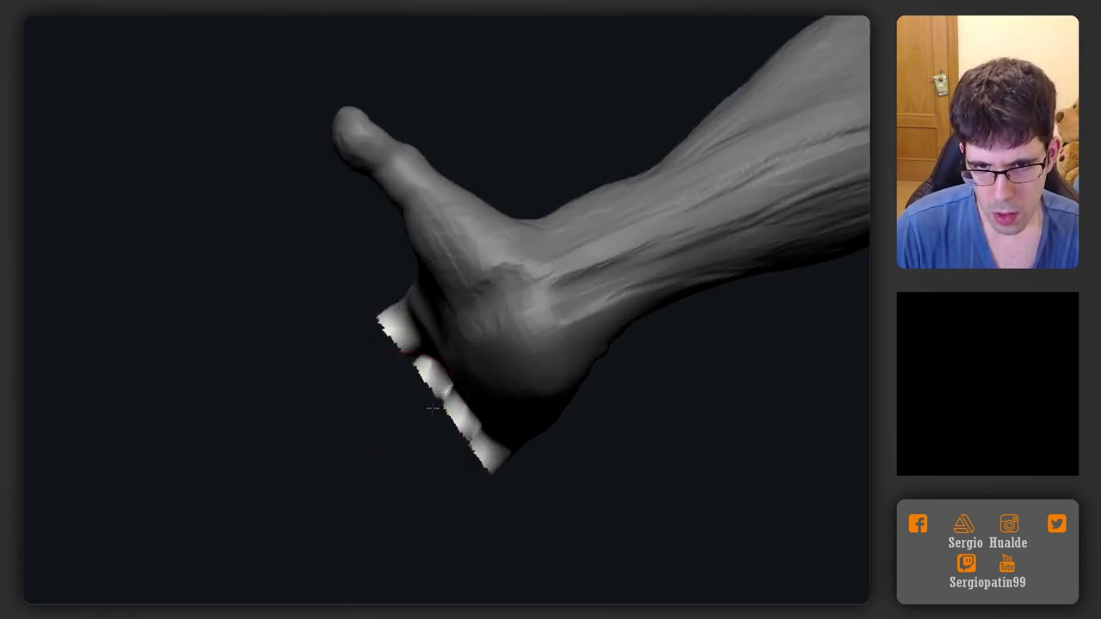
right_drag(434, 411, 563, 428)
ctrl+drag(567, 422, 585, 434)
Sculpt the palm, shaping the fleshy pads below the thumb and the little finger around the central hollow
right_drag(585, 434, 521, 422)
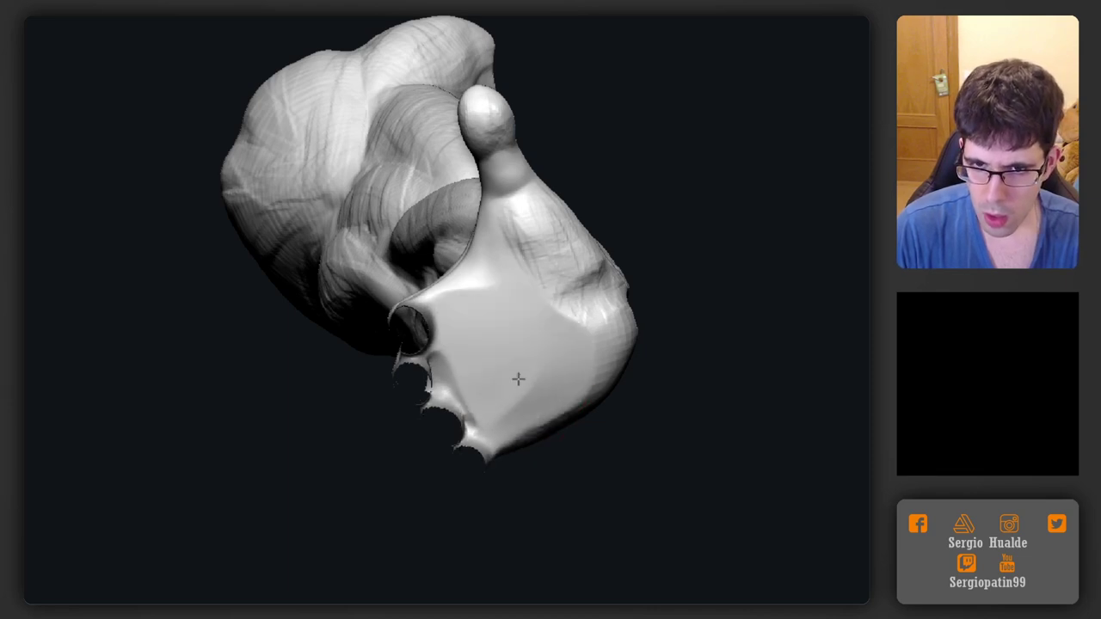
mouse_move(559, 340)
right_down()
mouse_move(631, 373)
mouse_move(602, 336)
mouse_move(583, 271)
mouse_move(605, 319)
mouse_move(549, 289)
right_up()
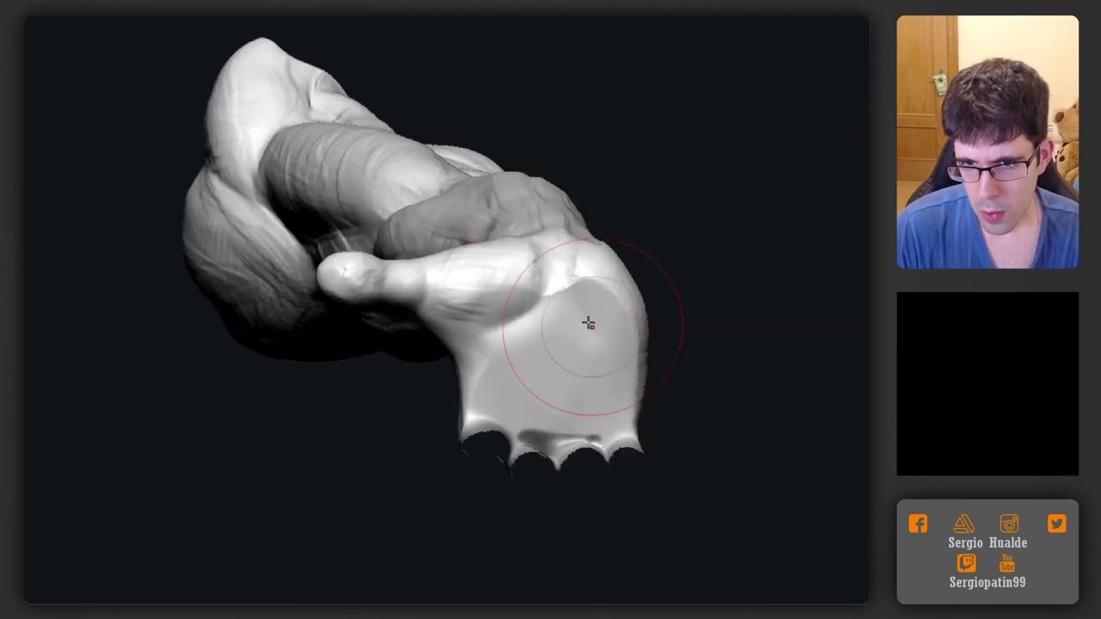
right_drag(588, 323, 585, 284)
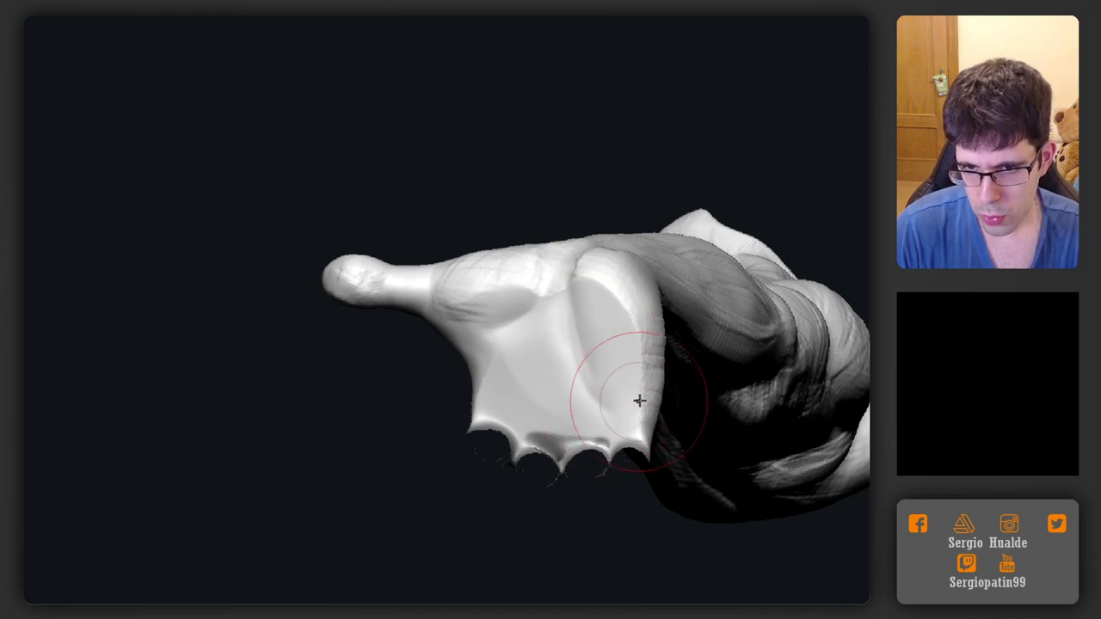
right_drag(483, 377, 484, 364)
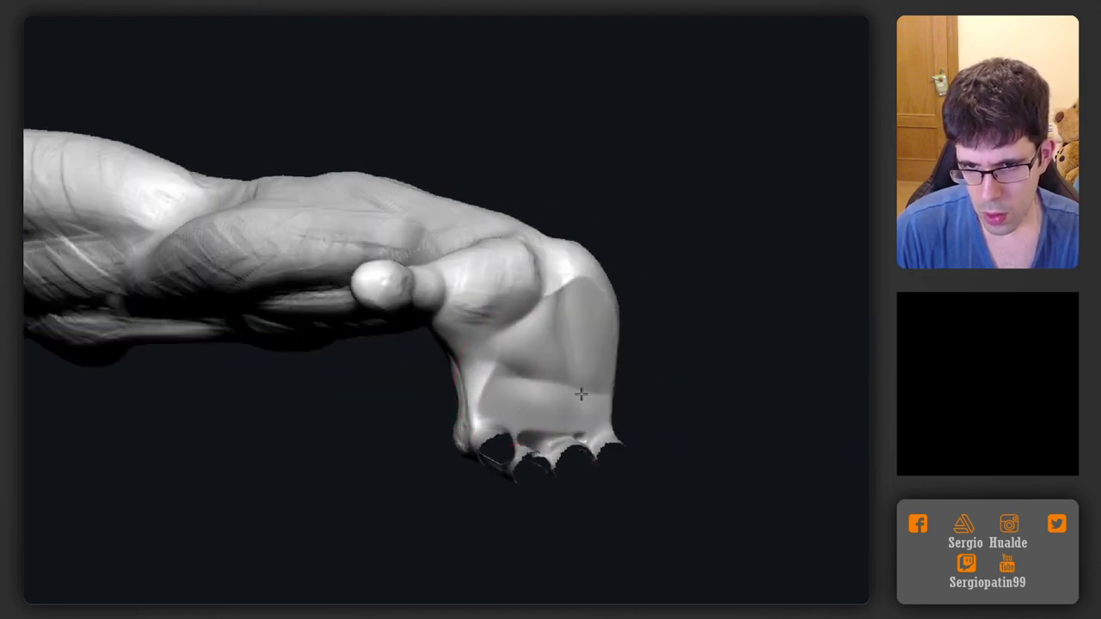
mouse_move(581, 394)
right_down()
mouse_move(575, 355)
mouse_move(597, 314)
mouse_move(615, 319)
mouse_move(608, 362)
right_up()
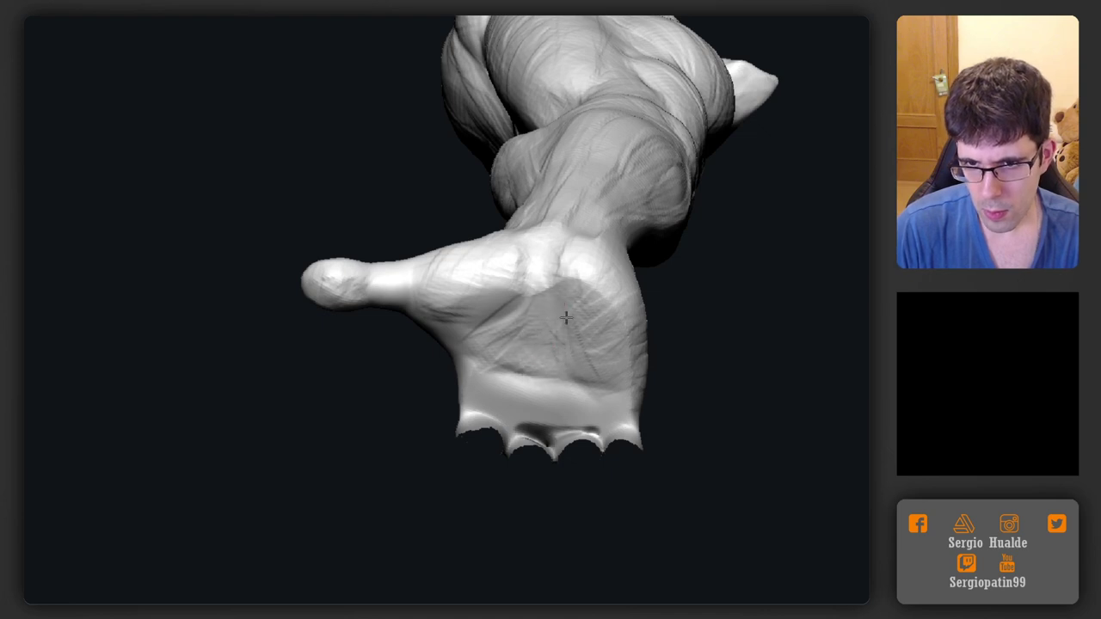
Undo the last two edits, mask everything except the thumb, and reposition the thumb with the Move gizmo
mouse_move(558, 259)
right_down()
mouse_move(535, 271)
mouse_move(574, 235)
mouse_move(531, 262)
mouse_move(530, 280)
mouse_move(521, 258)
mouse_move(578, 371)
mouse_move(636, 379)
right_up()
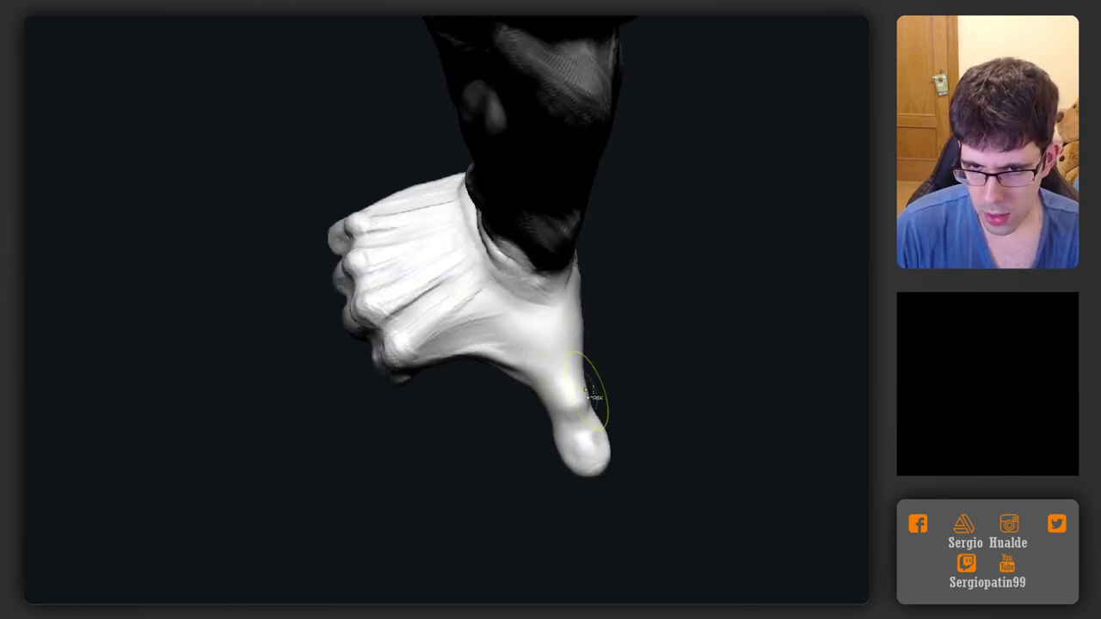
key(ctrl+z)
key(ctrl+z)
mouse_move(624, 364)
ctrl+mouse_down()
mouse_move(688, 389)
mouse_move(679, 376)
ctrl+mouse_up()
ctrl+click(663, 398)
right_drag(663, 398, 618, 311)
key(w)
alt+click(564, 409)
drag(617, 391, 619, 458)
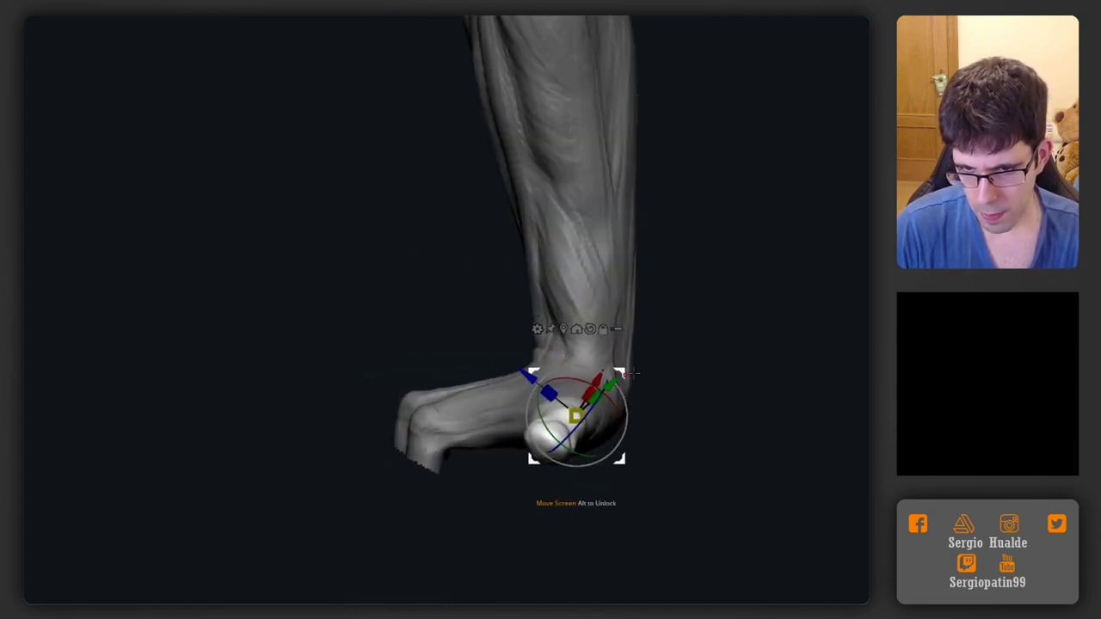
key(q)
Refine the base of the thumb, shaping its metacarpal, tendon and transition into the hand and wrist
right_drag(621, 456, 606, 407)
key(r)
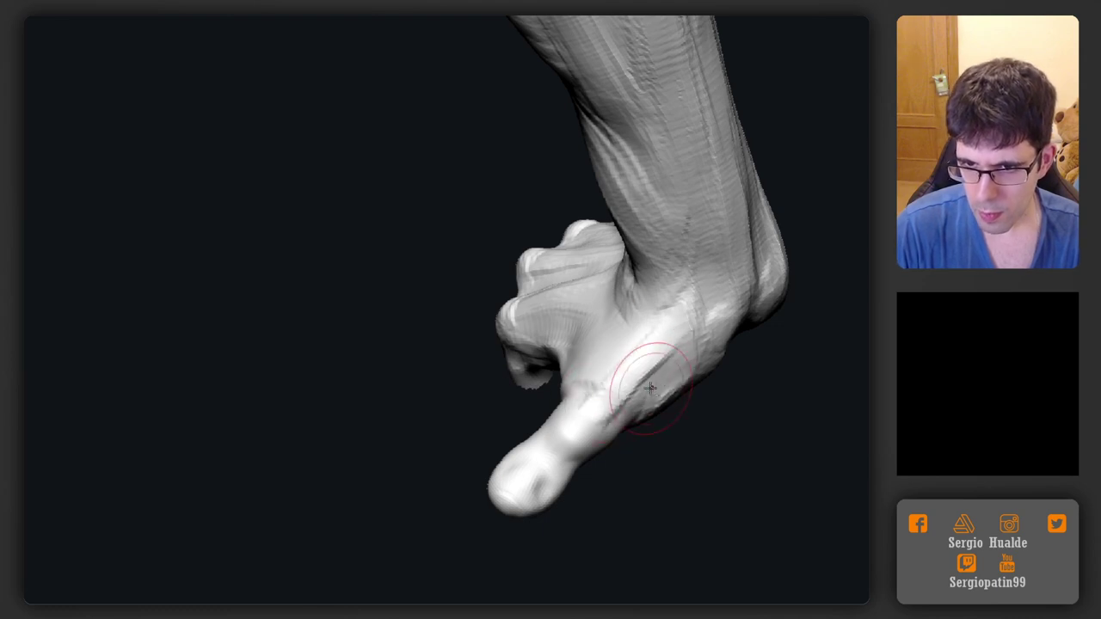
right_drag(651, 381, 558, 354)
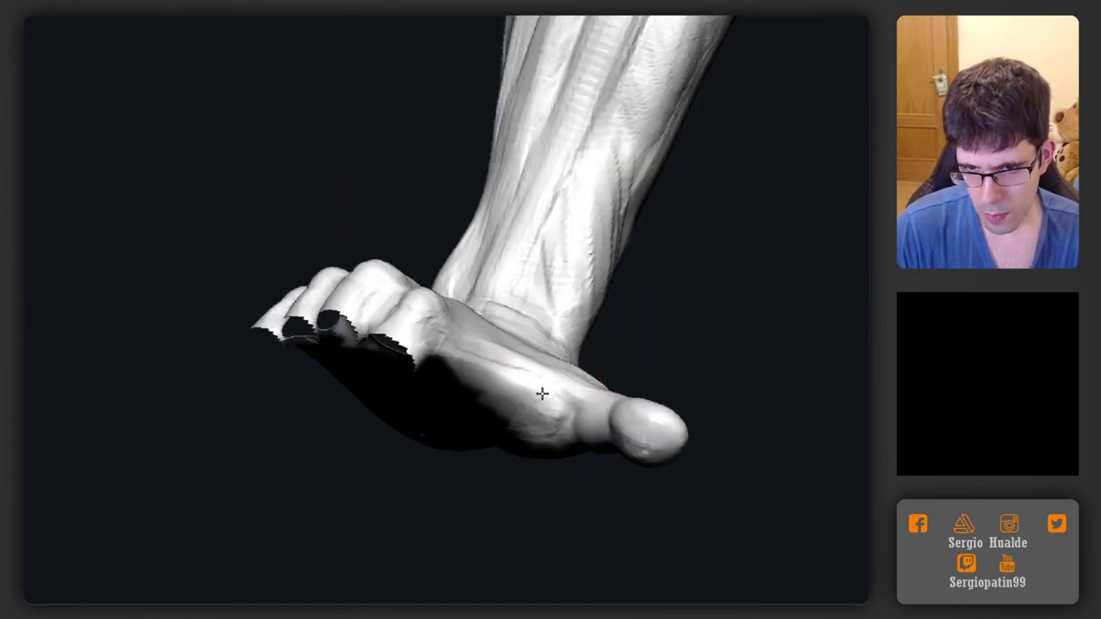
right_drag(531, 393, 541, 413)
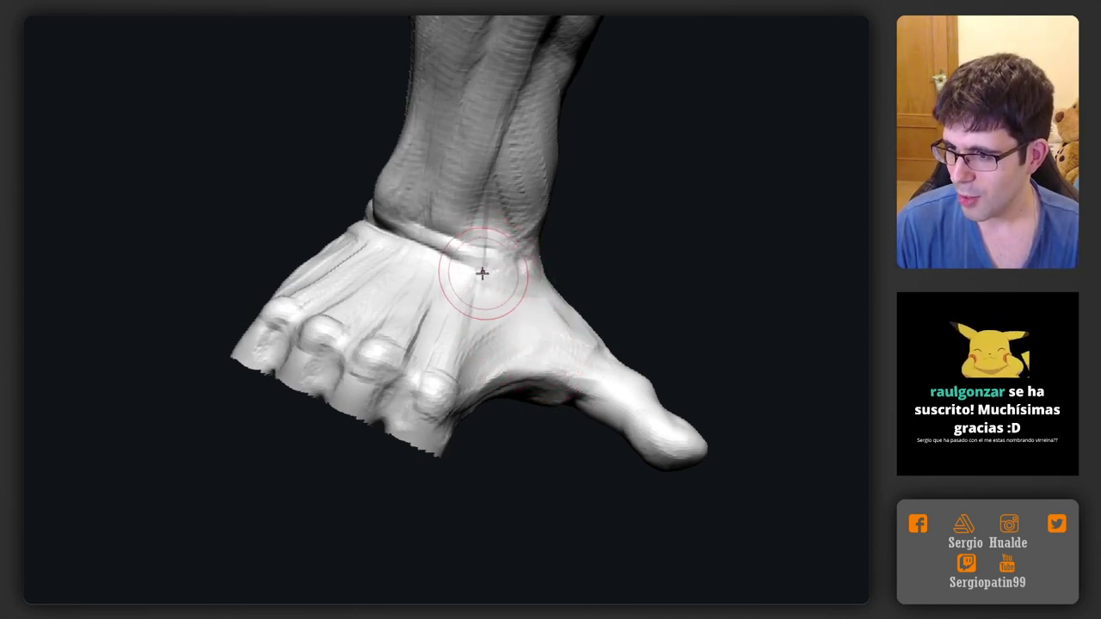
mouse_move(477, 276)
right_down()
mouse_move(516, 393)
mouse_move(534, 355)
mouse_move(528, 309)
mouse_move(527, 320)
right_up()
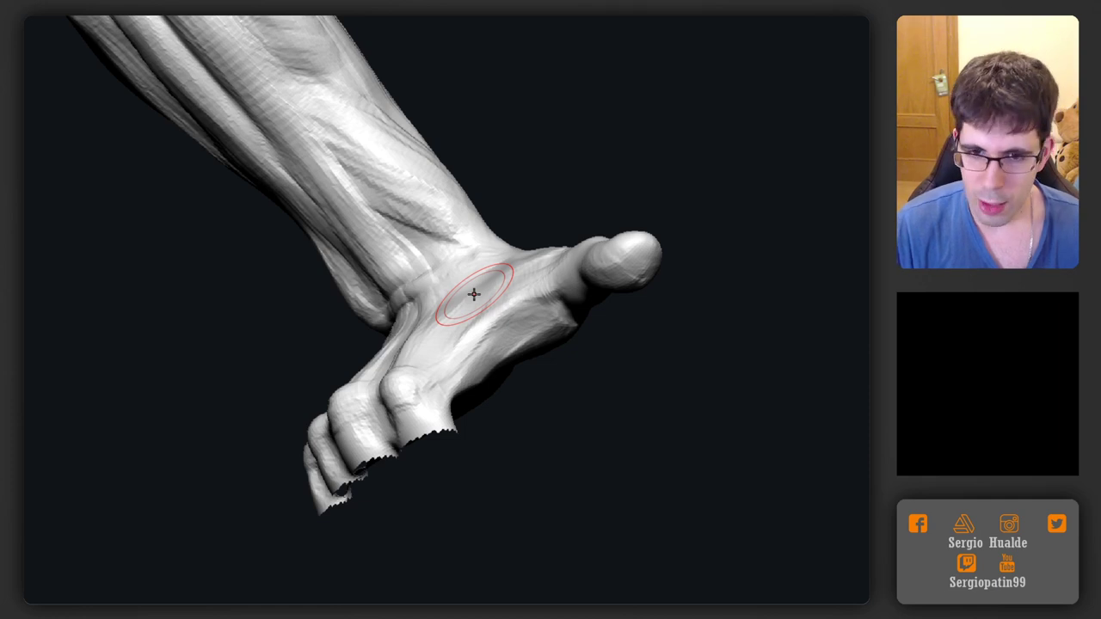
Refine the outer edge of the hand and the palm's pads and creases below the thumb
drag(620, 149, 511, 221)
mouse_move(324, 231)
mouse_down()
mouse_move(312, 235)
mouse_move(344, 258)
mouse_up()
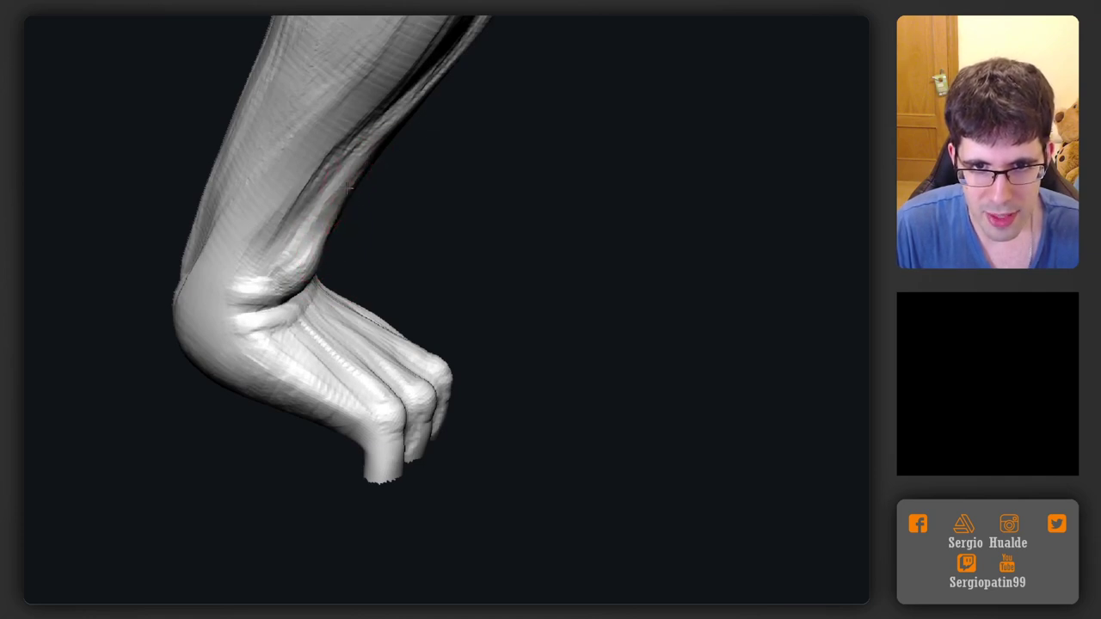
mouse_move(347, 187)
alt+mouse_down()
mouse_move(322, 157)
mouse_move(393, 246)
mouse_move(337, 242)
mouse_move(411, 271)
mouse_move(321, 283)
mouse_move(376, 310)
mouse_move(404, 370)
mouse_move(366, 346)
mouse_move(422, 314)
mouse_move(393, 343)
mouse_move(358, 242)
mouse_move(471, 270)
mouse_move(437, 326)
alt+mouse_up()
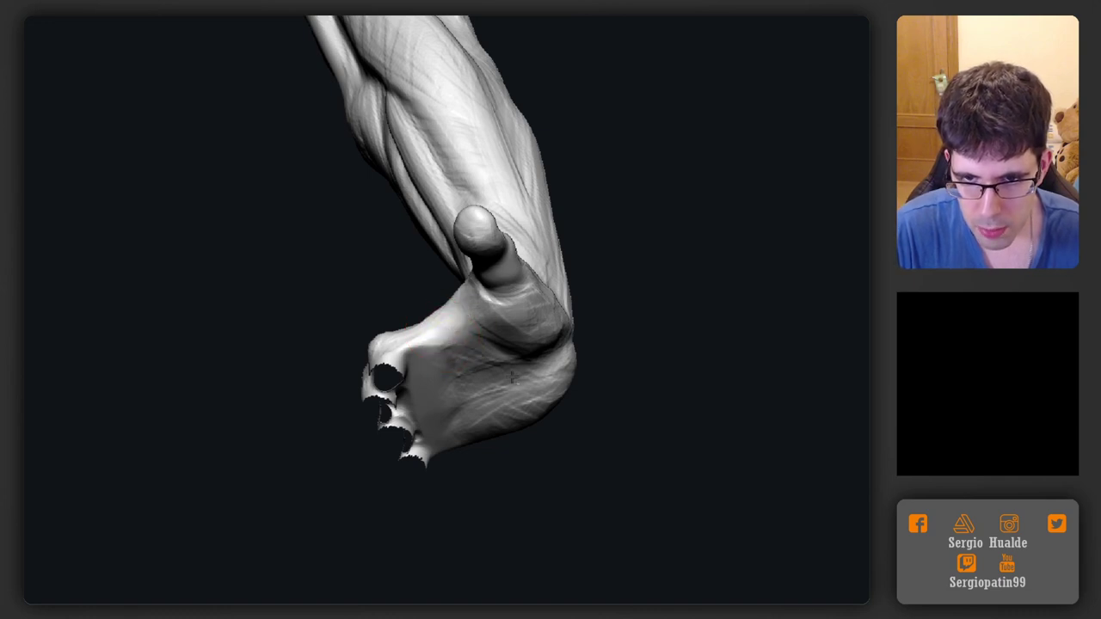
right_drag(512, 377, 501, 344)
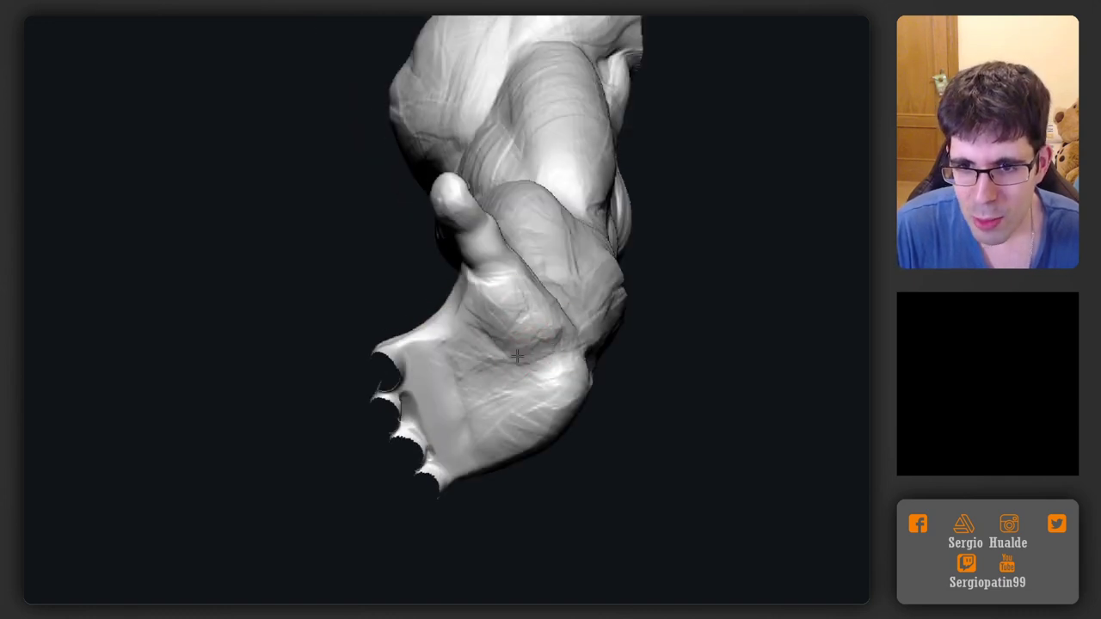
drag(545, 363, 358, 343)
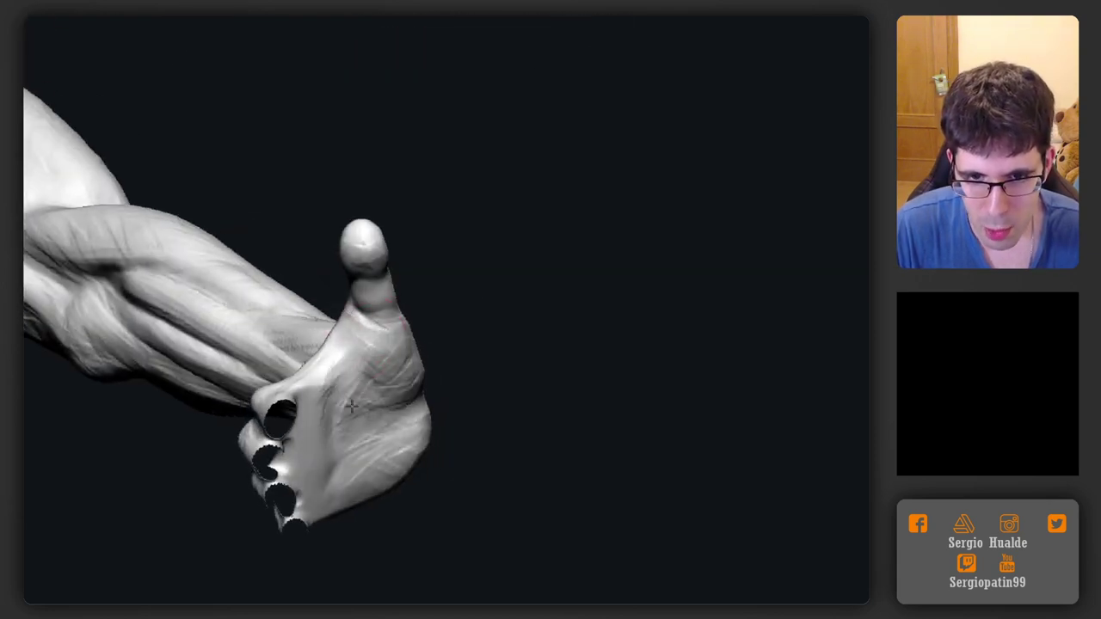
Adjust the brush size and define the thumb's muscle pad and the heel of the palm where they meet the wrist
ctrl+right_drag(371, 413, 347, 333)
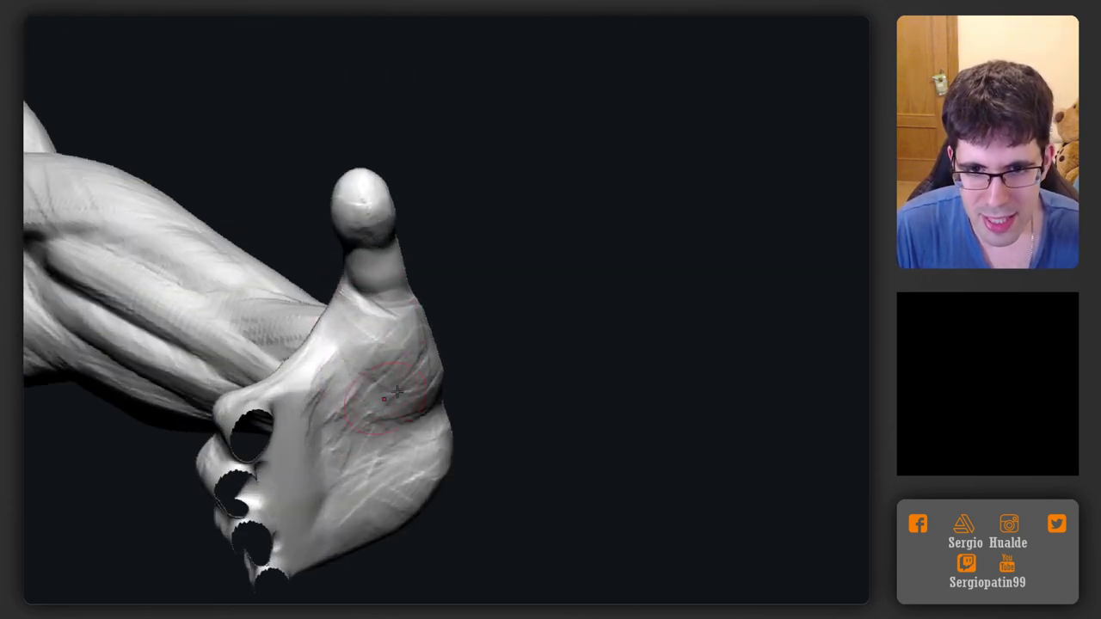
key(s)
mouse_move(396, 392)
right_down()
mouse_move(403, 373)
mouse_move(446, 375)
right_up()
key(s)
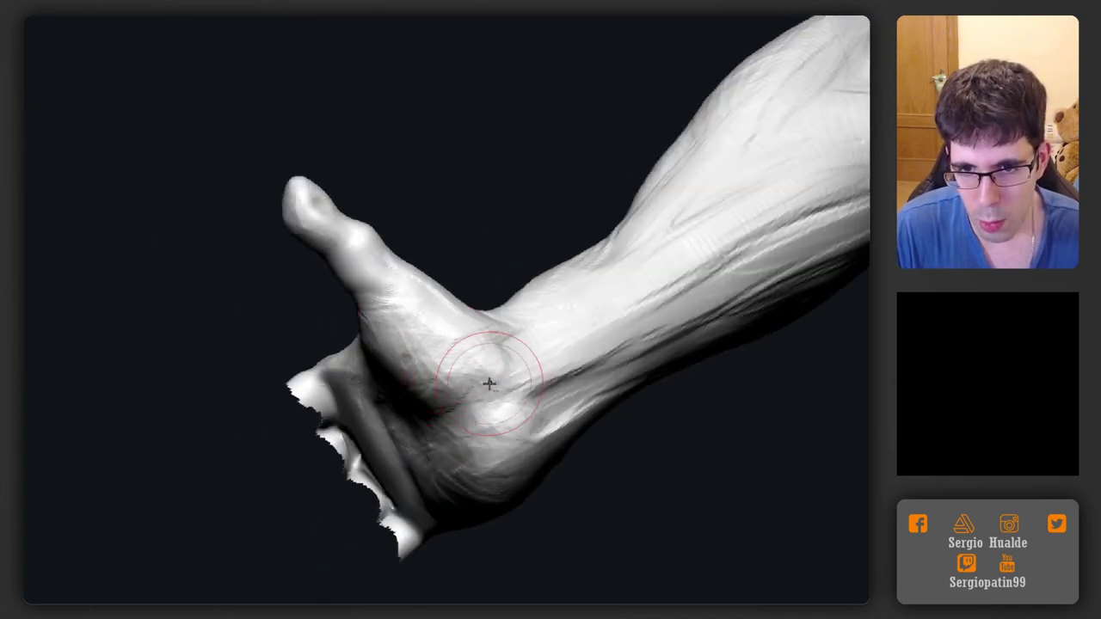
drag(489, 384, 500, 367)
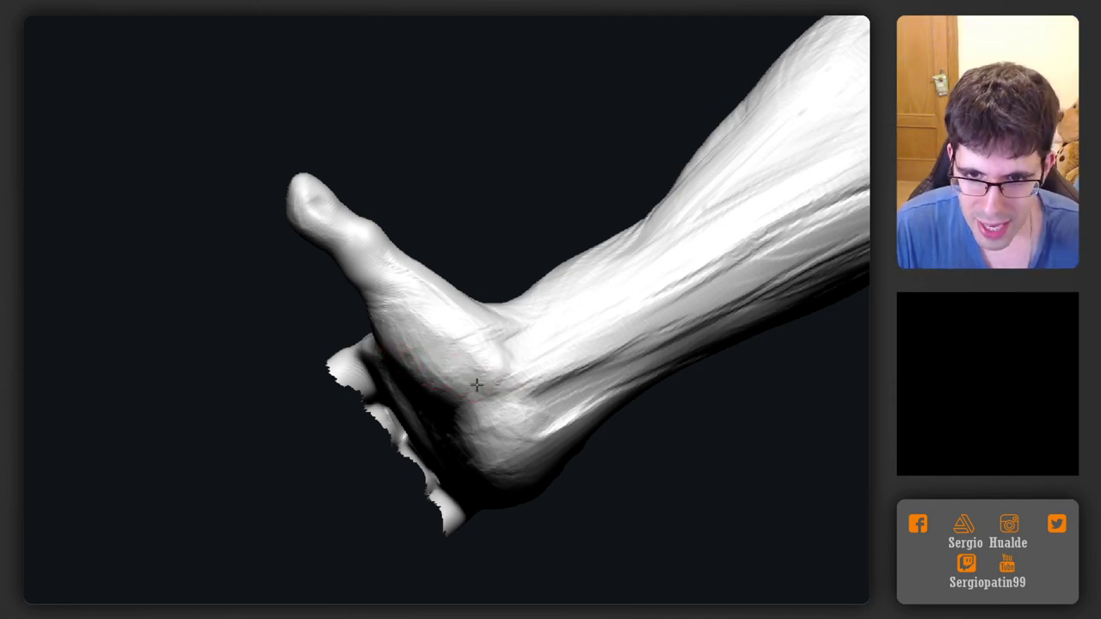
drag(516, 352, 472, 369)
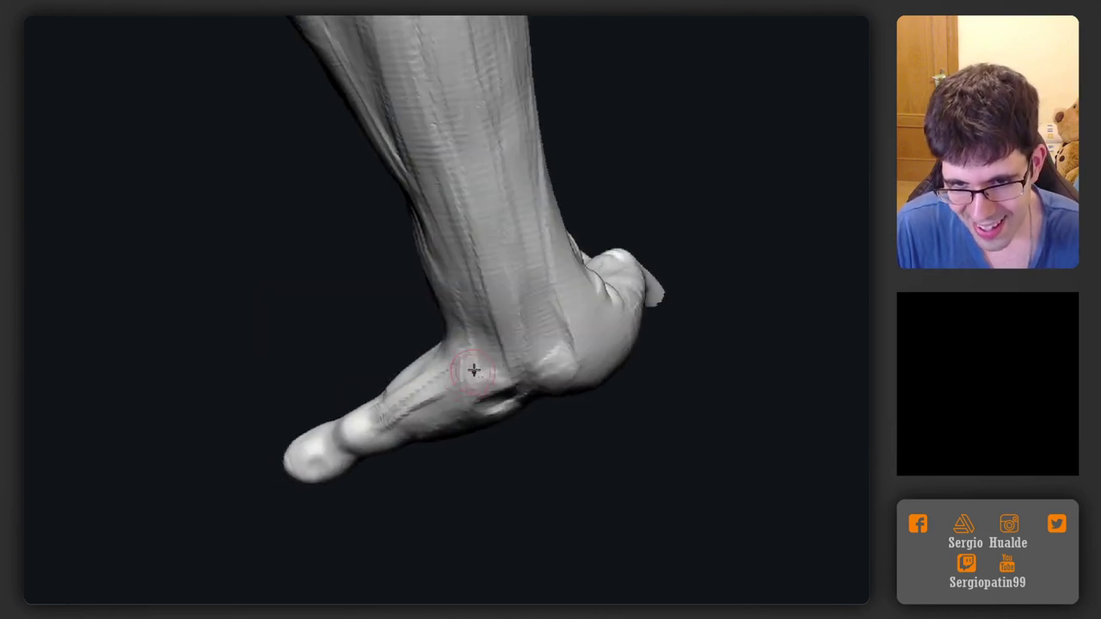
Sculpt the tendons running from the wrist to the thumb and carve the hollow between them
drag(449, 405, 451, 387)
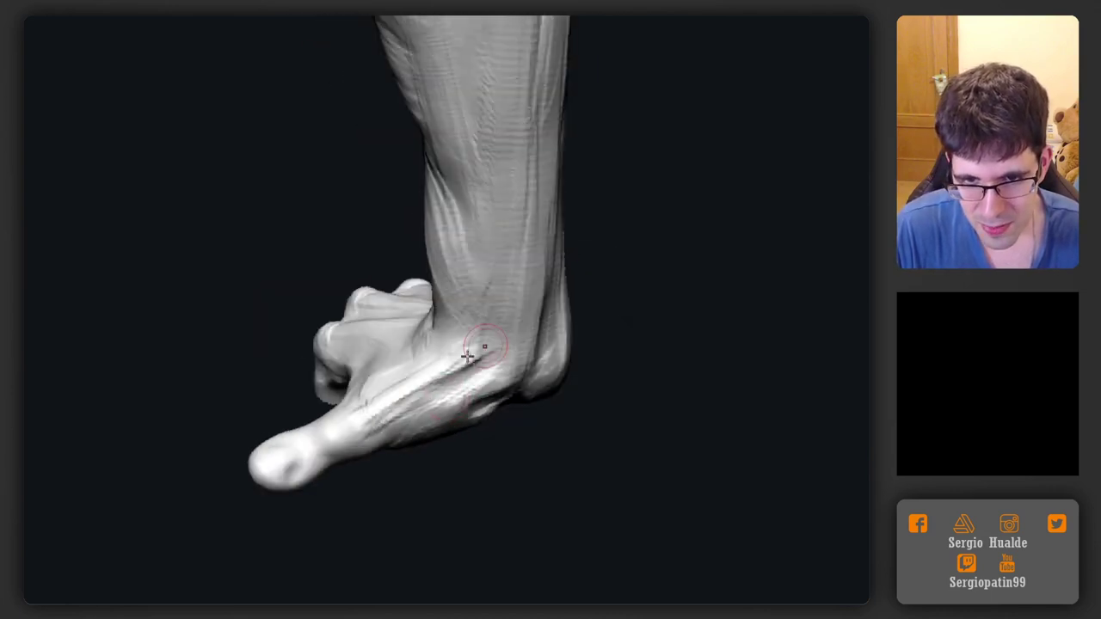
right_drag(408, 401, 430, 393)
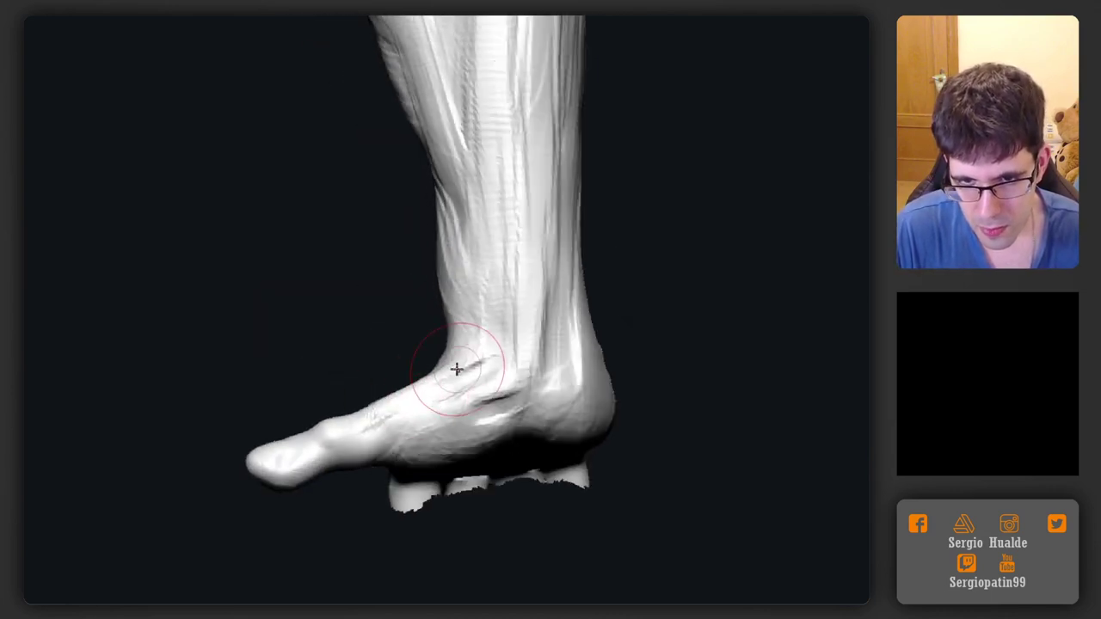
mouse_move(459, 336)
mouse_down()
mouse_move(424, 374)
mouse_move(472, 397)
mouse_up()
right_drag(473, 398, 494, 403)
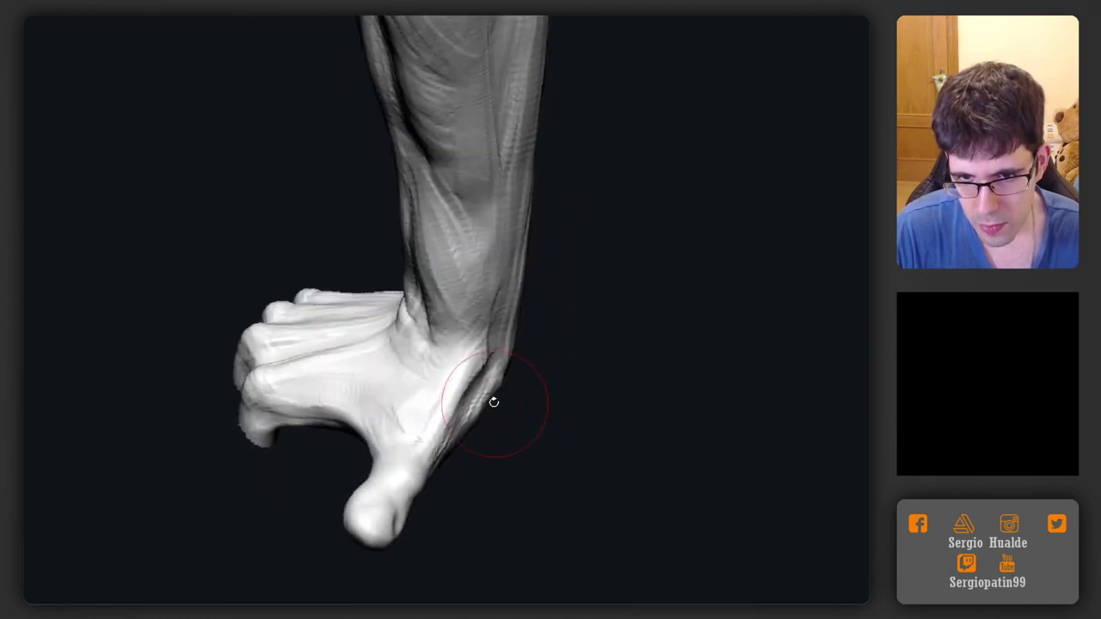
key(s)
drag(492, 405, 485, 405)
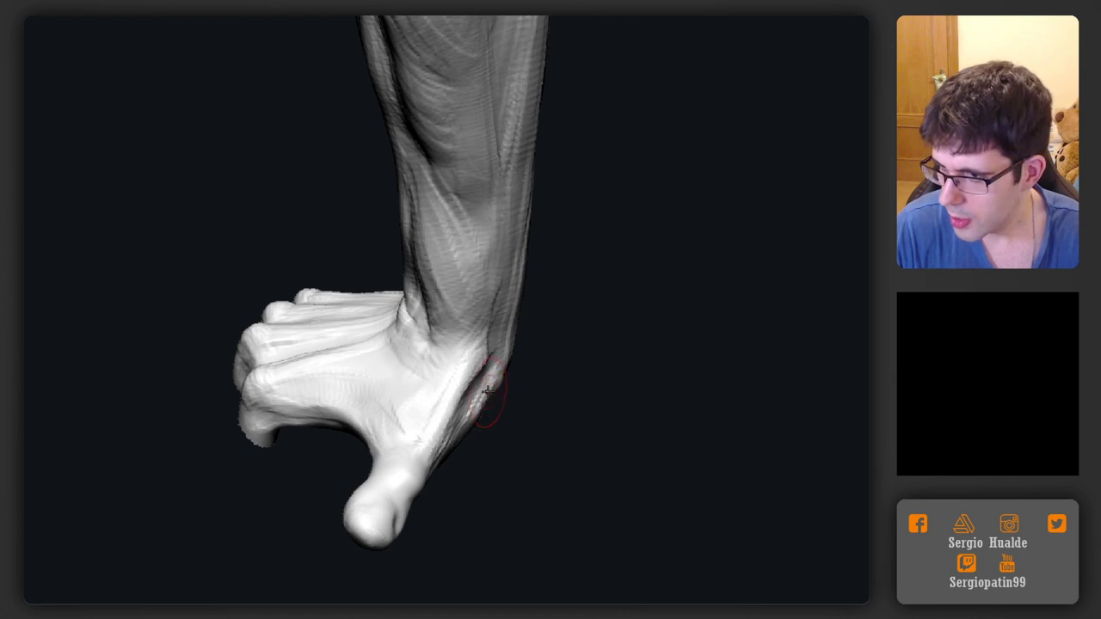
Deepen the groove beside the thumb's tendon and refine its transition into the inner wrist
alt+right_drag(453, 369, 424, 350)
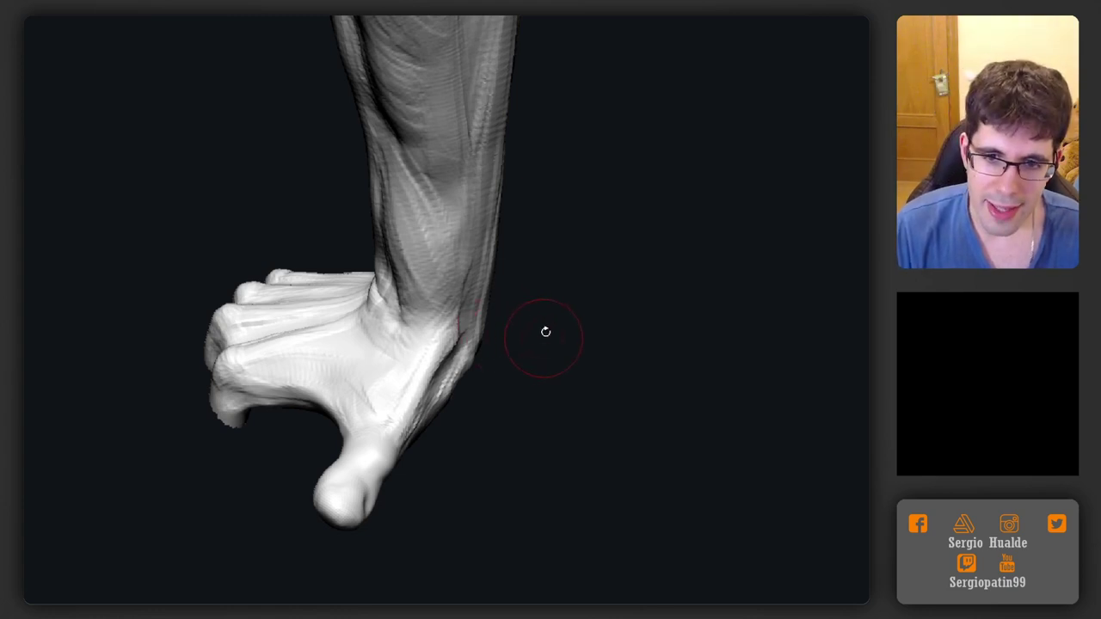
mouse_move(545, 329)
mouse_down()
mouse_move(511, 300)
mouse_move(462, 398)
mouse_move(479, 399)
mouse_up()
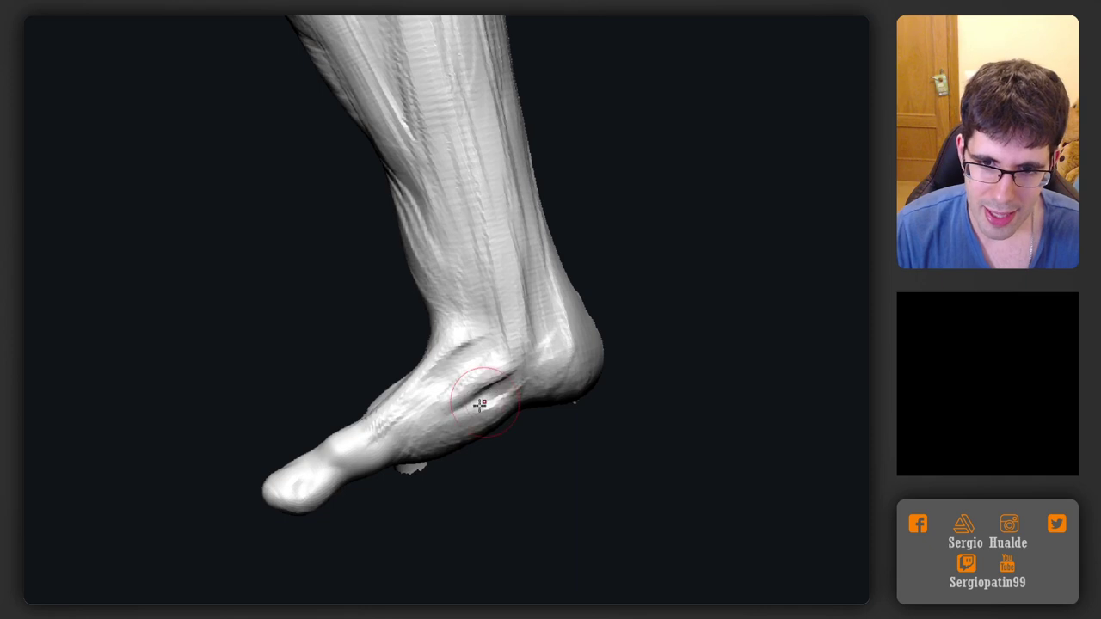
right_drag(479, 400, 511, 379)
drag(511, 378, 514, 377)
right_drag(514, 377, 485, 384)
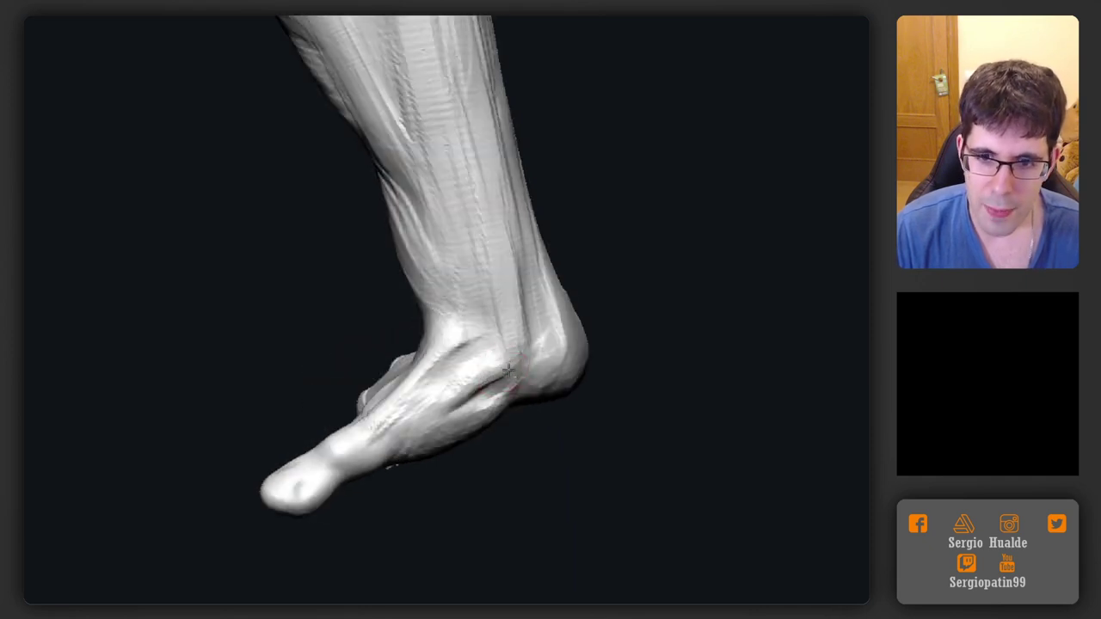
Refine the groove under the thumb's tendon and the muscle pad along its side, undoing an unwanted stroke
drag(509, 370, 462, 384)
right_drag(439, 399, 497, 376)
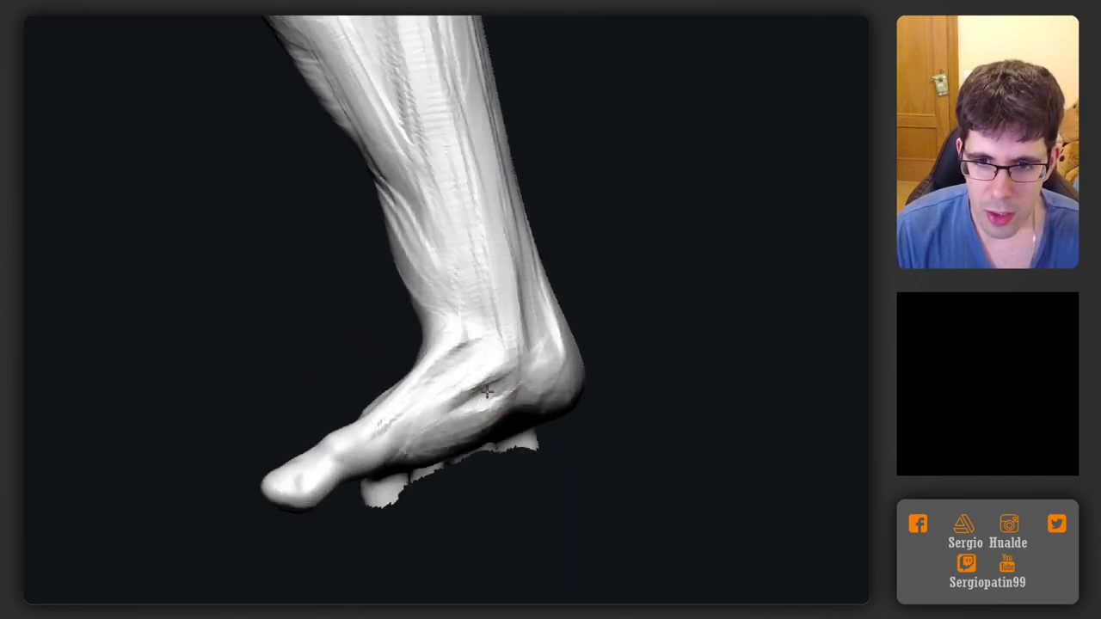
key(ctrl+z)
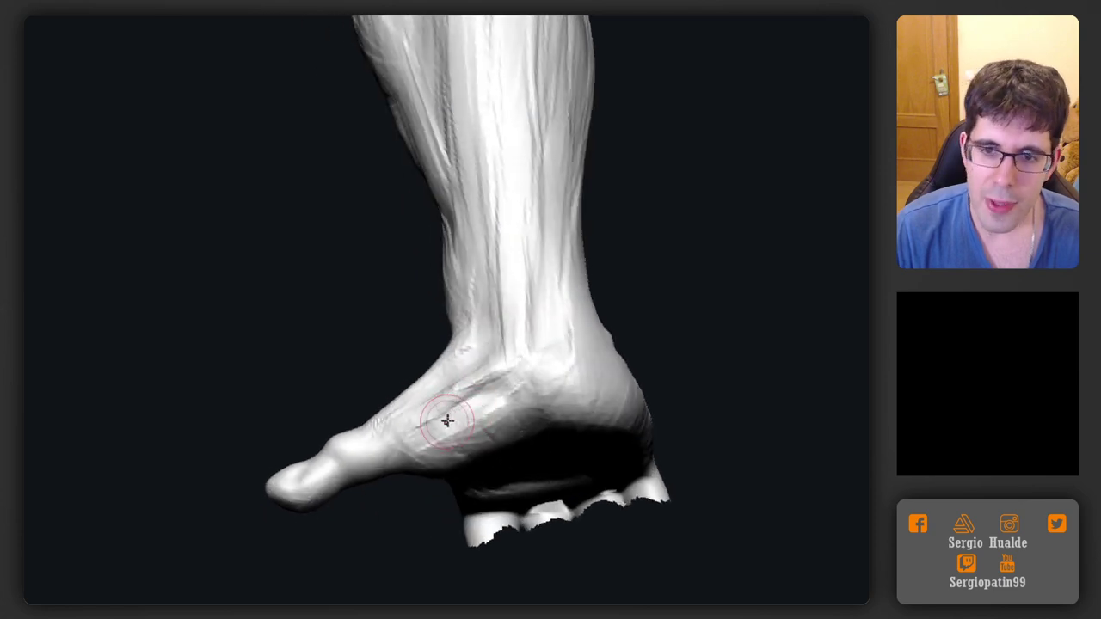
right_drag(447, 421, 461, 413)
drag(457, 393, 416, 435)
right_drag(417, 435, 471, 413)
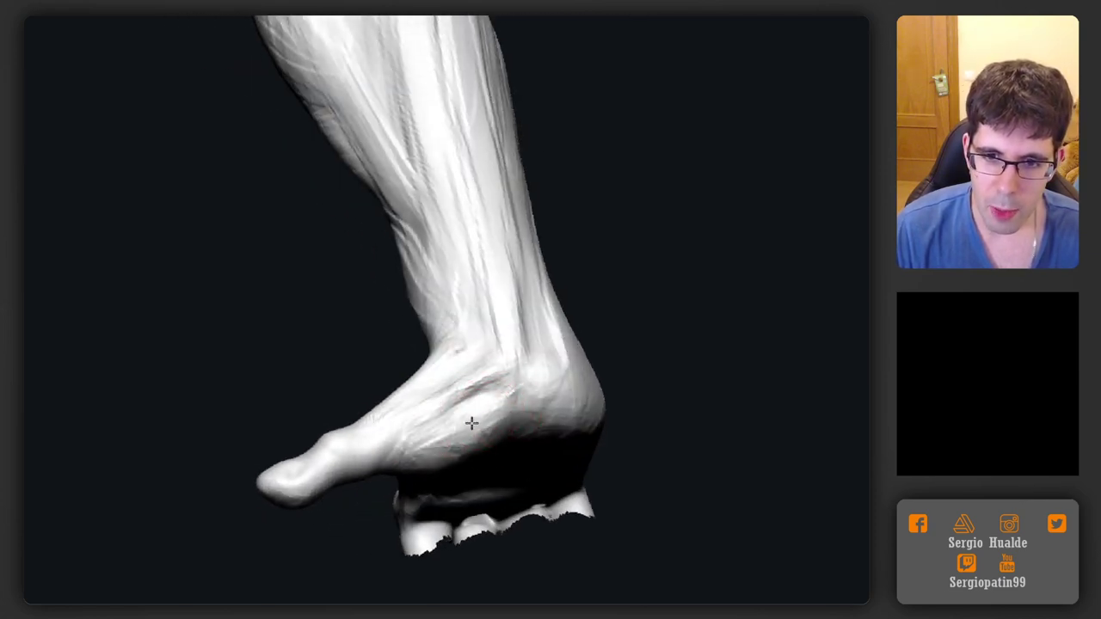
right_drag(497, 460, 399, 488)
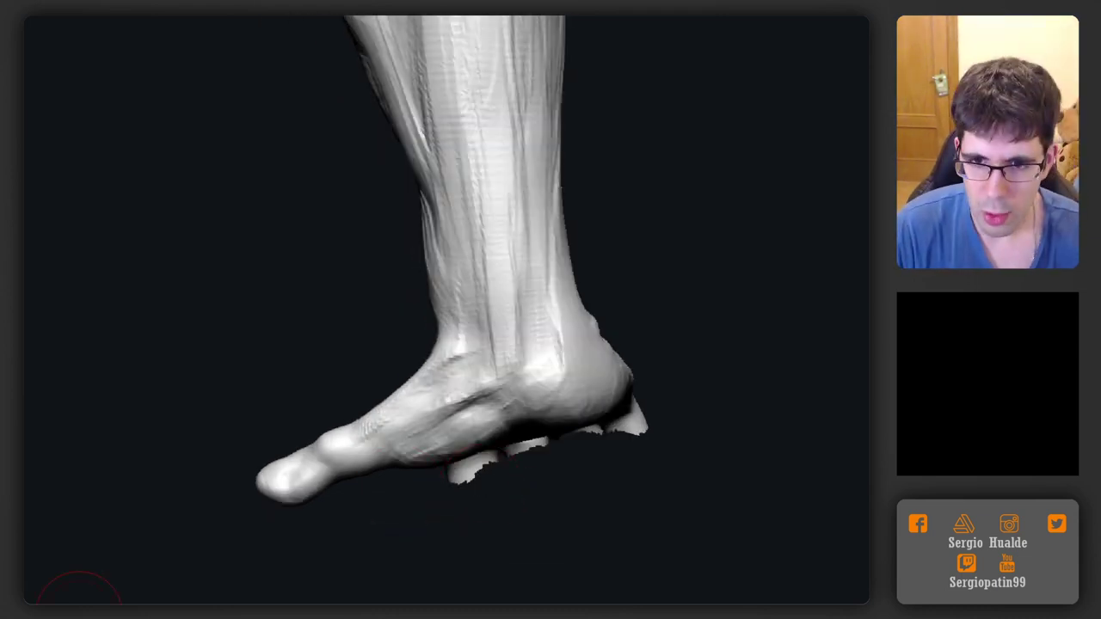
Soften the hollow at the thumb's base and shape the tendons running across the back of the thumb
right_drag(442, 398, 448, 435)
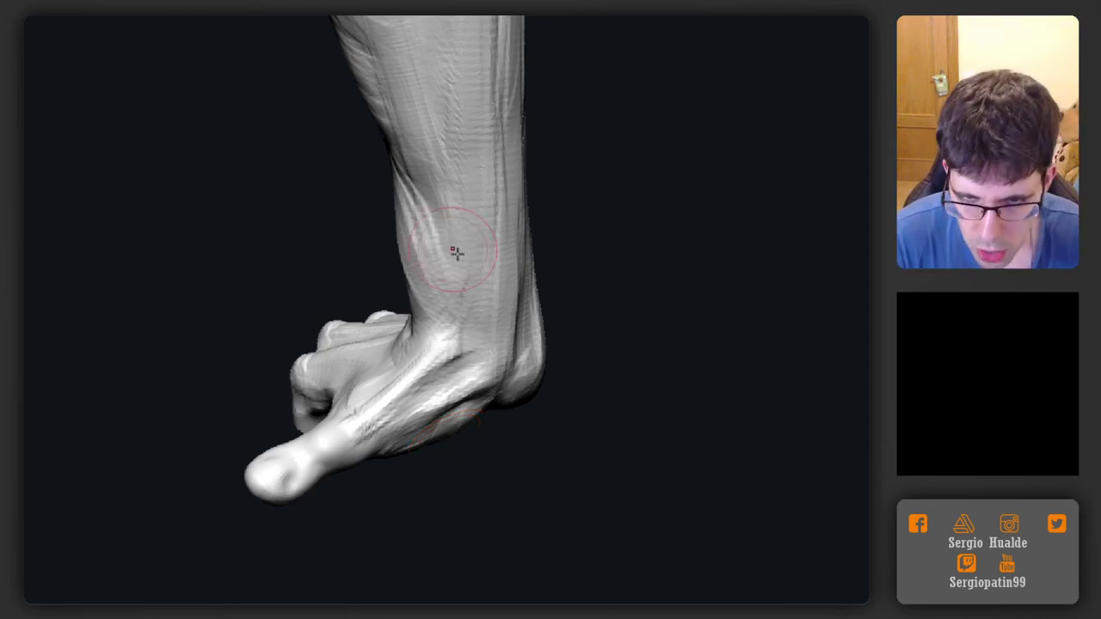
right_drag(455, 255, 477, 373)
mouse_move(477, 375)
mouse_down()
mouse_move(479, 384)
mouse_move(454, 386)
mouse_up()
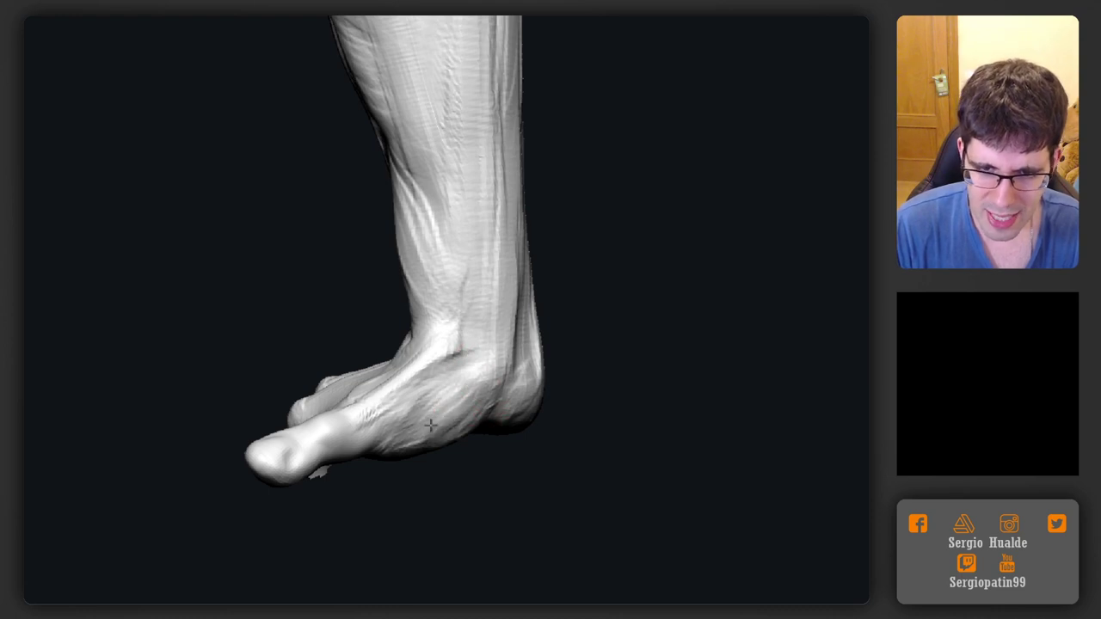
mouse_move(452, 430)
right_down()
mouse_move(455, 405)
mouse_move(456, 428)
right_up()
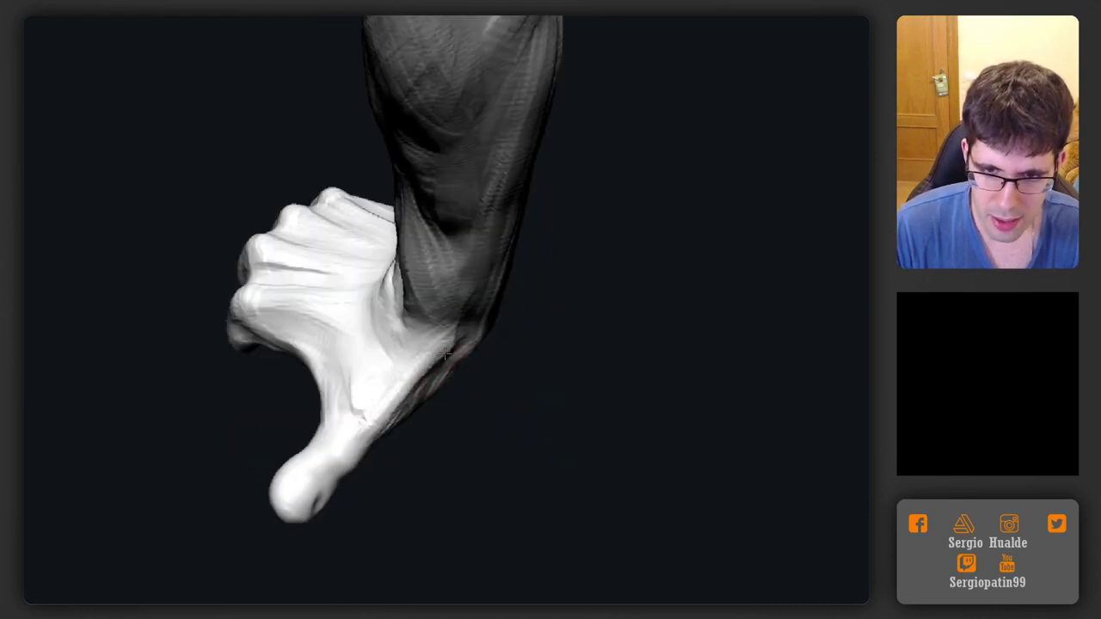
mouse_move(381, 344)
mouse_down()
mouse_move(343, 407)
mouse_move(364, 379)
mouse_move(359, 407)
mouse_up()
mouse_move(378, 398)
right_down()
mouse_move(357, 416)
mouse_move(433, 416)
mouse_move(382, 393)
right_up()
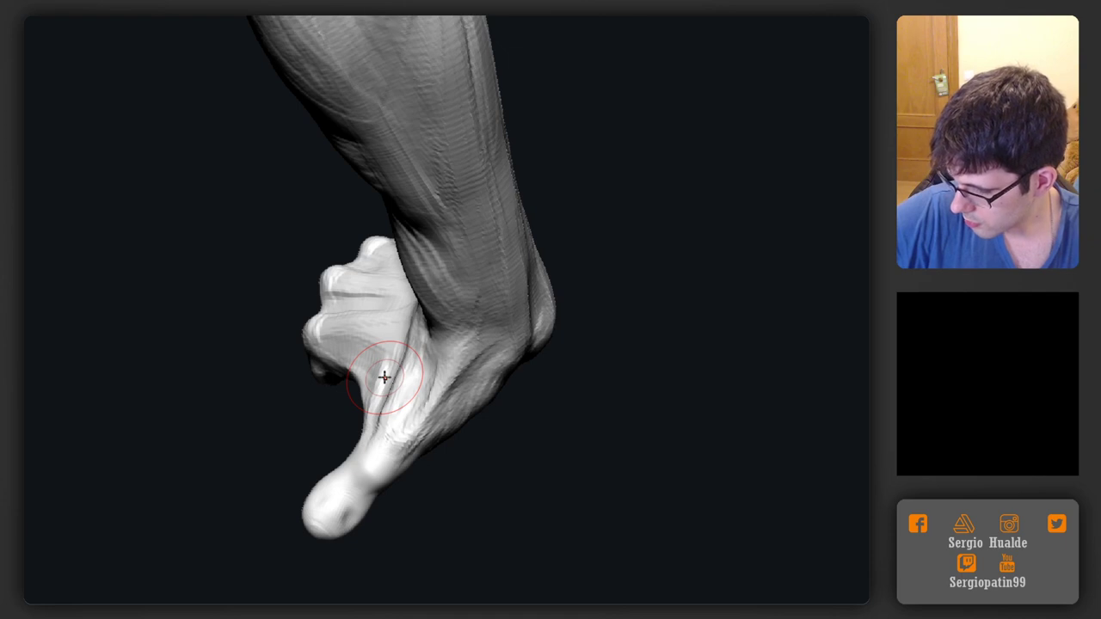
Isolate the end of the thumb with an inverted mask and shift it outward to lengthen the thumb
right_drag(381, 374, 420, 453)
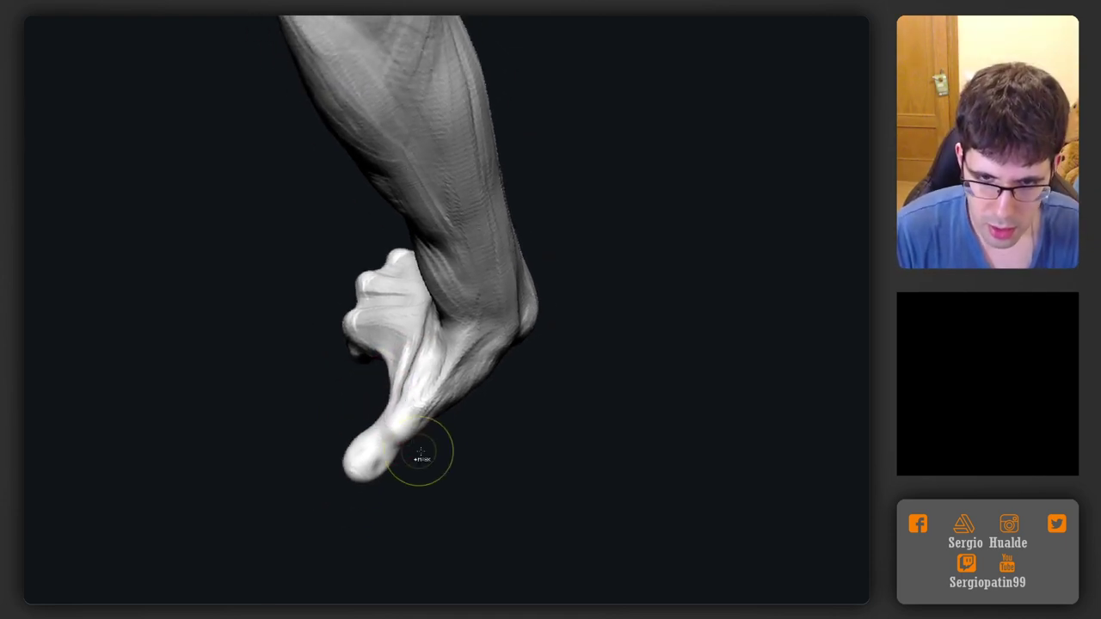
mouse_move(383, 404)
ctrl+mouse_down()
mouse_move(443, 506)
mouse_move(438, 465)
ctrl+mouse_up()
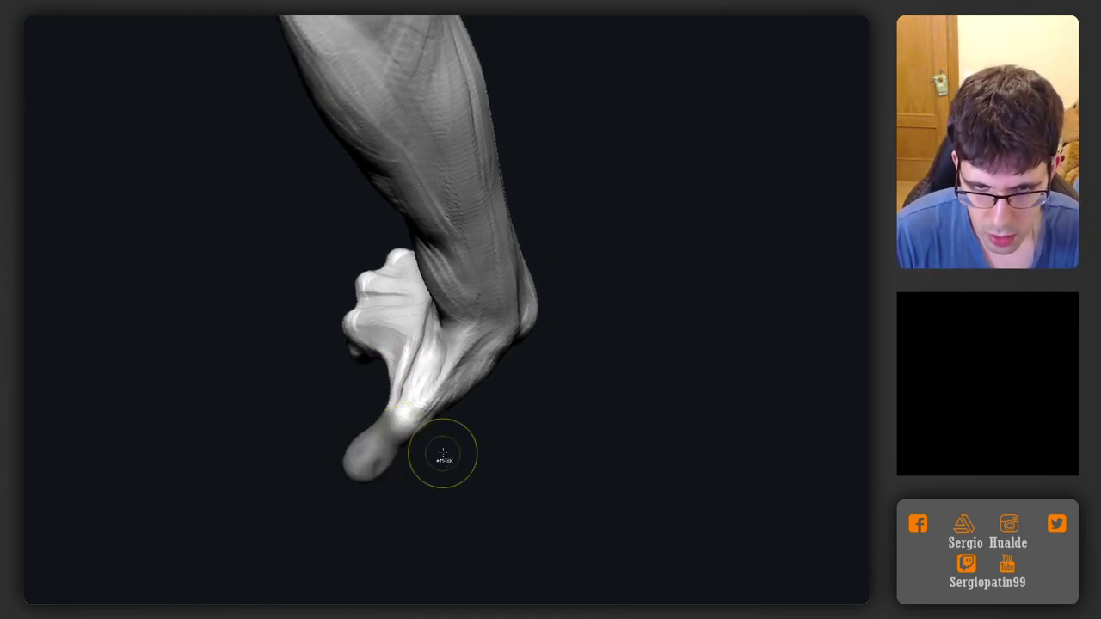
ctrl+click(444, 453)
key(w)
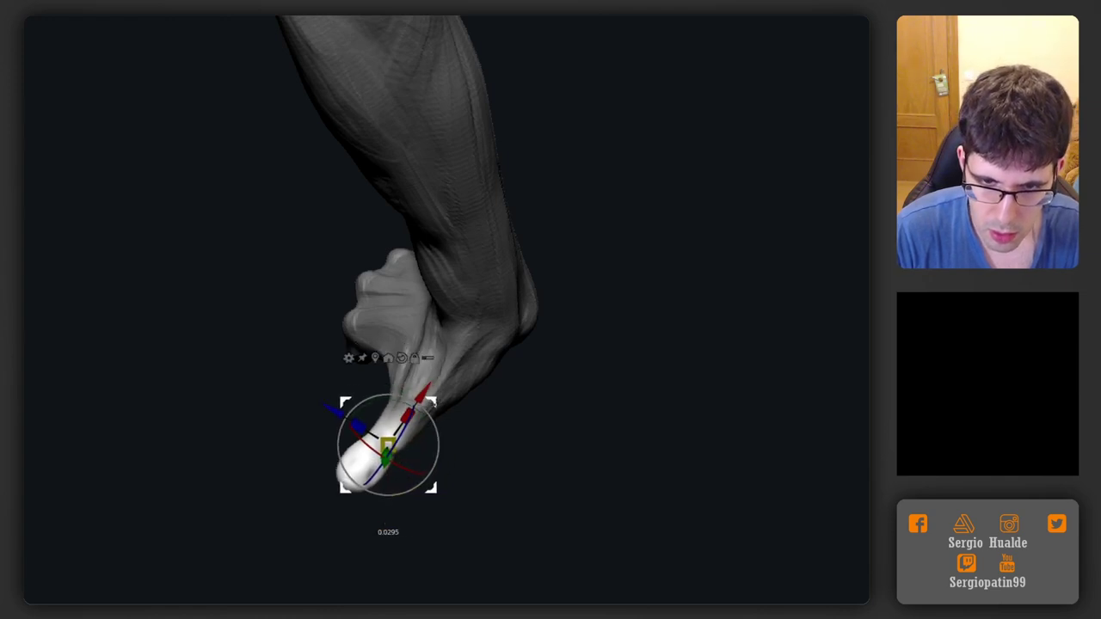
drag(441, 401, 435, 411)
key(q)
ctrl+right_drag(433, 419, 374, 500)
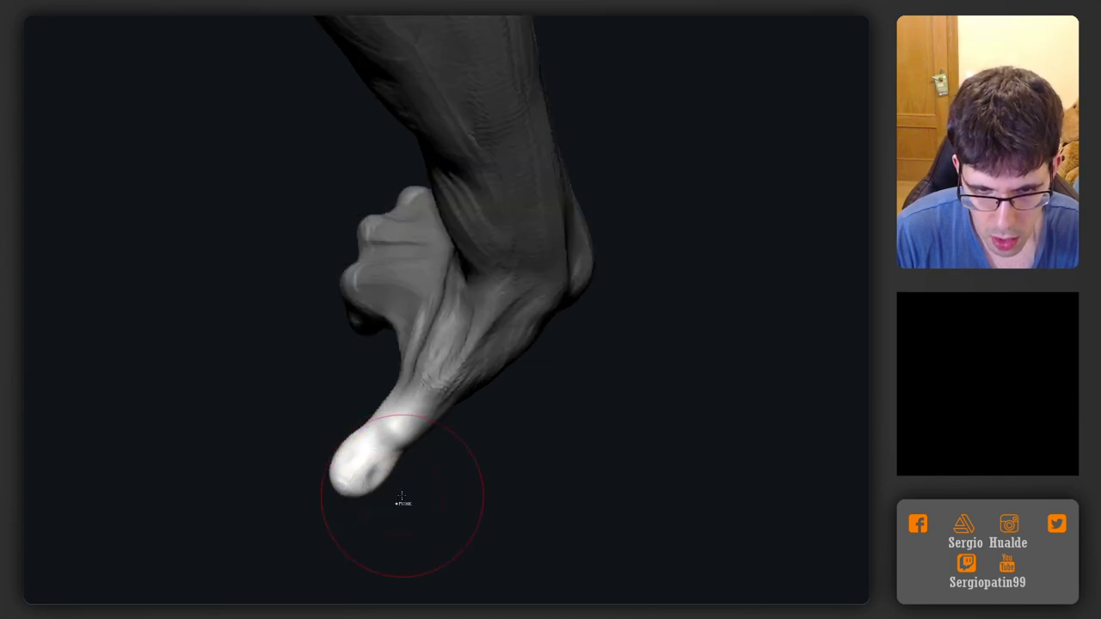
Adjust the brush size and reshape the thumb's tip and the section below its joint
key(s)
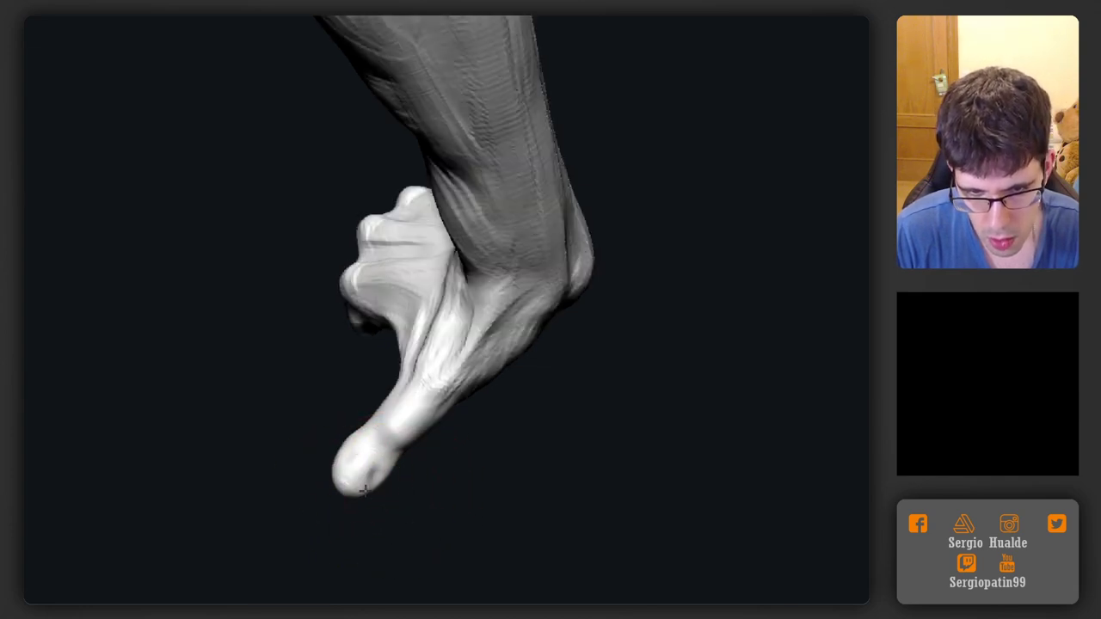
mouse_move(365, 491)
mouse_down()
mouse_move(411, 474)
mouse_move(388, 504)
mouse_move(381, 484)
mouse_up()
key(s)
key(s)
key(s)
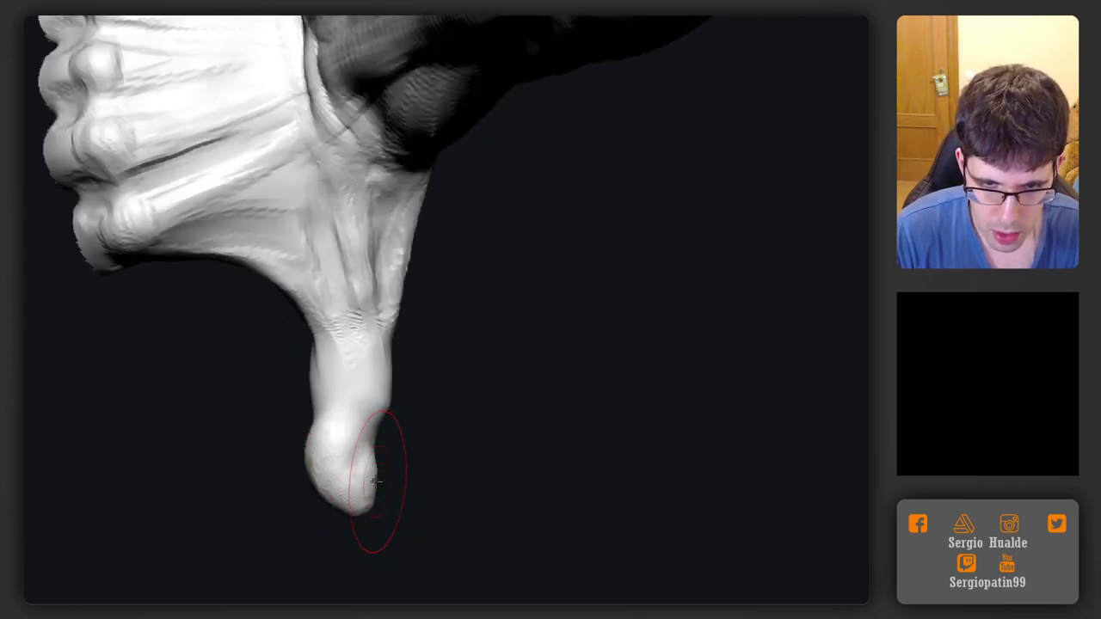
mouse_move(355, 506)
right_down()
mouse_move(374, 499)
mouse_move(419, 430)
mouse_move(445, 439)
mouse_move(444, 361)
mouse_move(453, 380)
mouse_move(470, 366)
right_up()
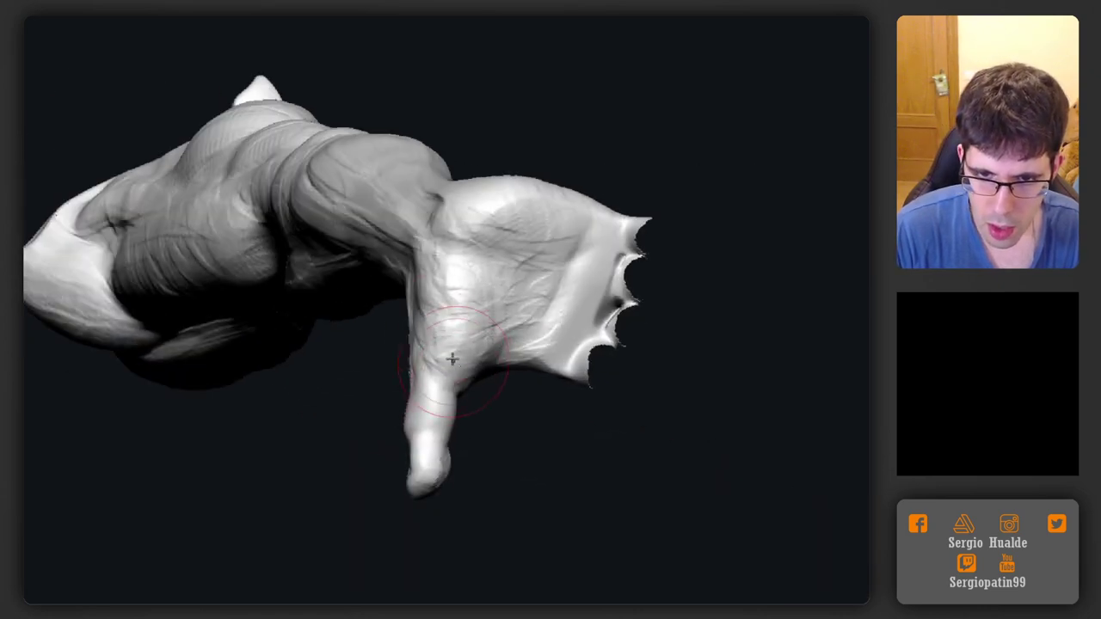
Refine the thumb base and the tendons and hollow leading into the wrist, checking them from the side and palm
right_drag(453, 325, 448, 349)
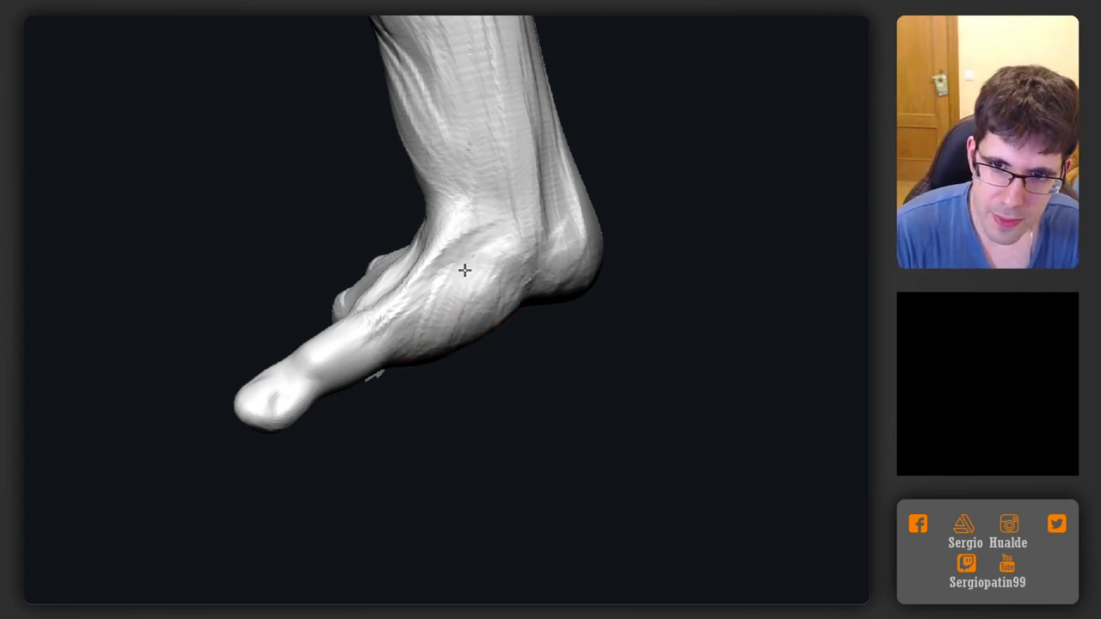
right_drag(437, 228, 494, 261)
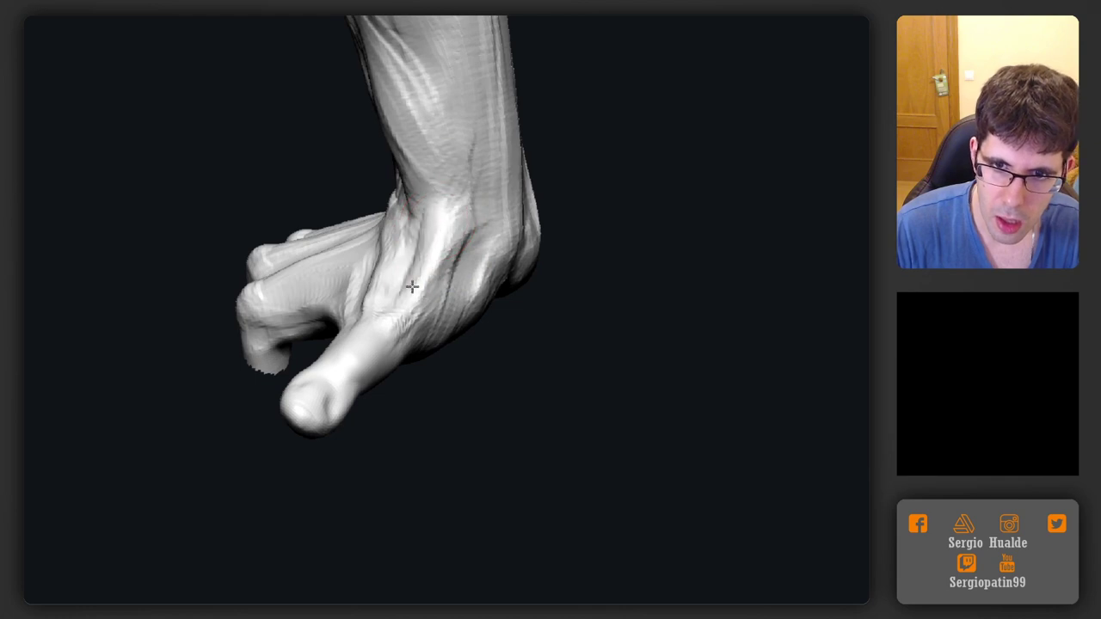
right_drag(464, 263, 447, 274)
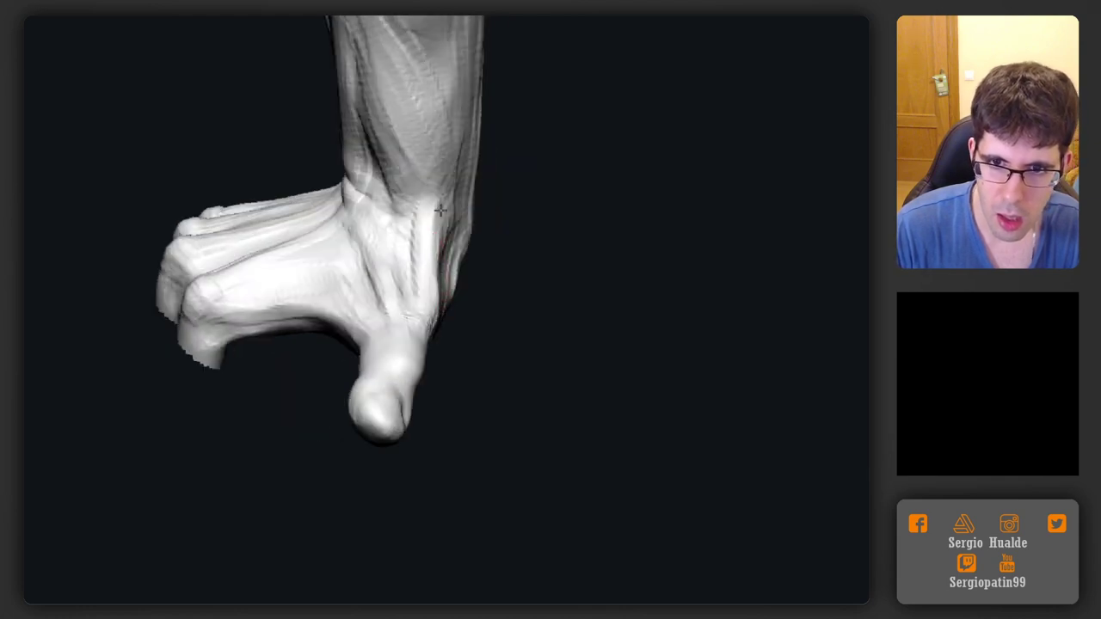
right_drag(440, 210, 421, 285)
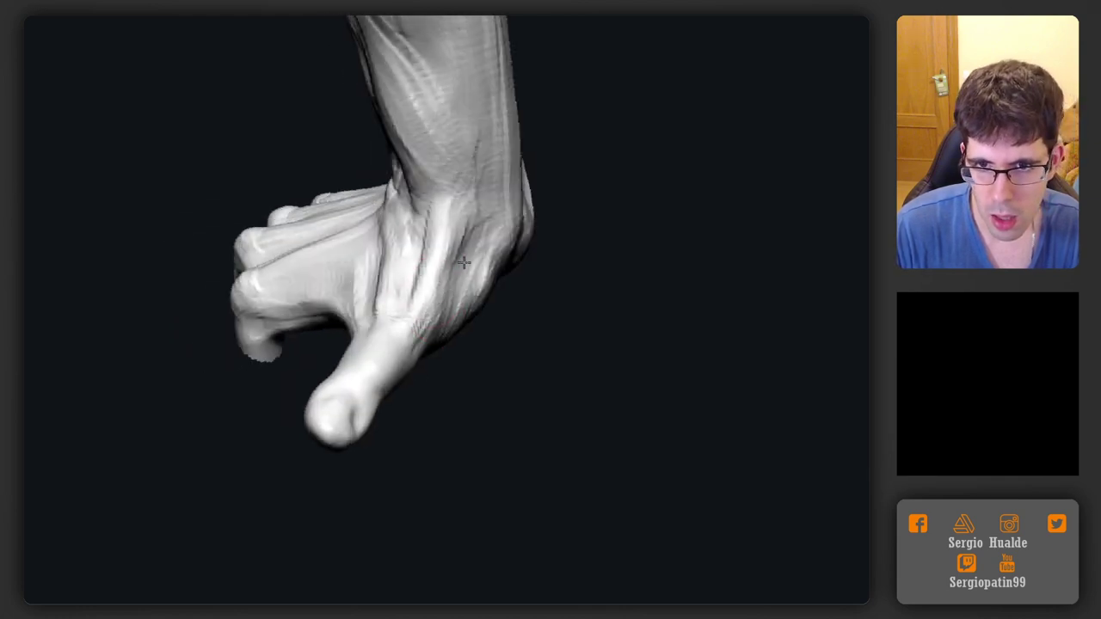
mouse_move(475, 249)
right_down()
mouse_move(489, 228)
mouse_move(484, 263)
right_up()
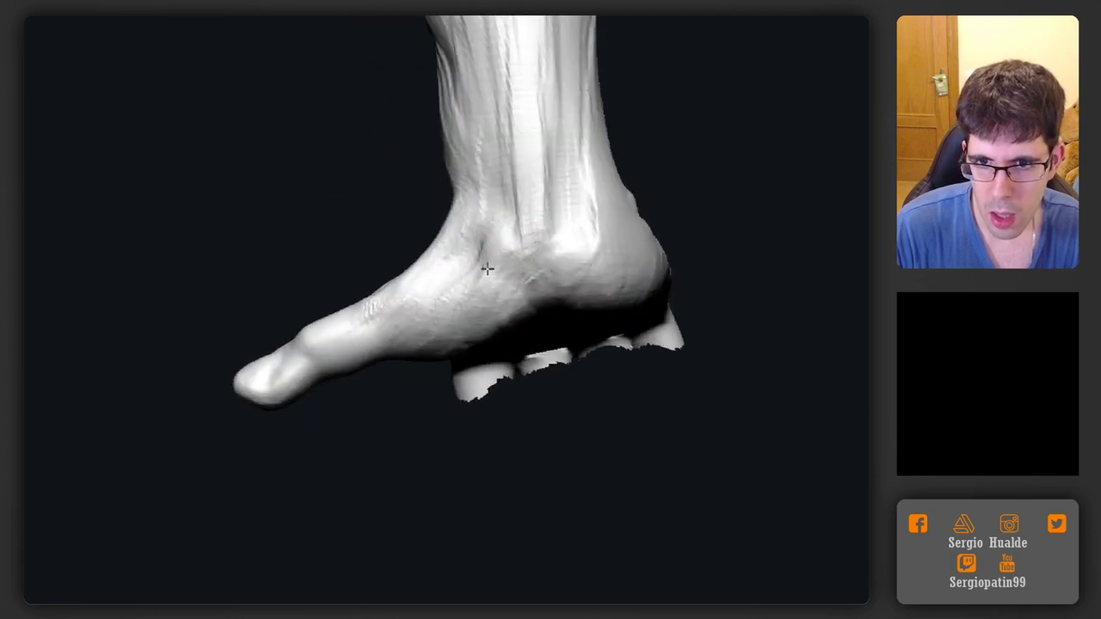
right_drag(554, 311, 516, 275)
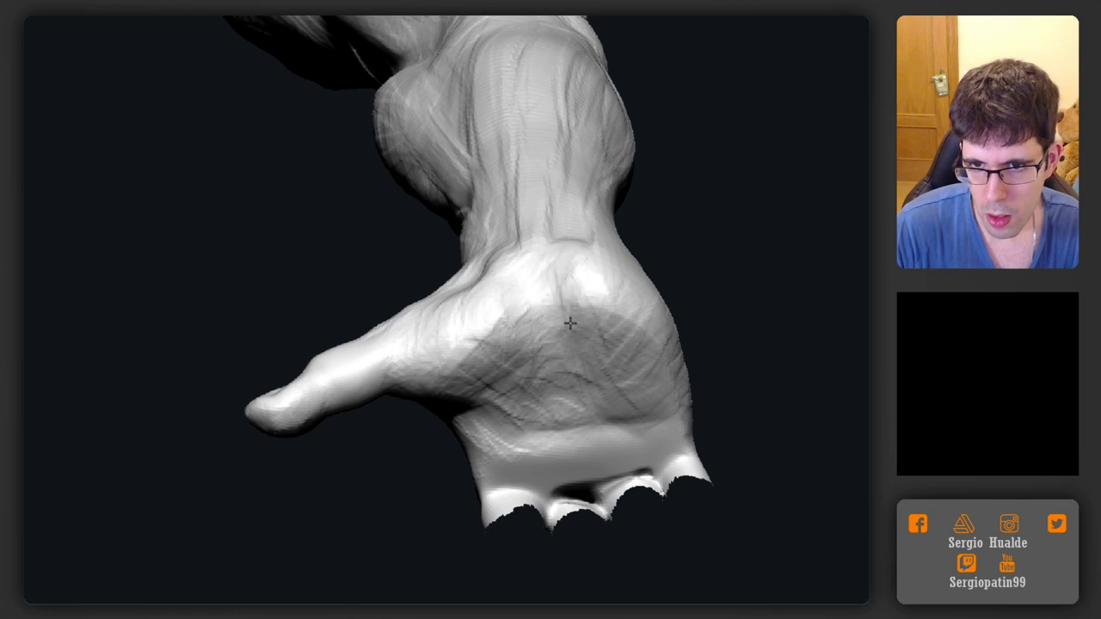
mouse_move(570, 319)
right_down()
mouse_move(580, 388)
mouse_move(627, 296)
mouse_move(550, 319)
mouse_move(533, 246)
mouse_move(496, 310)
mouse_move(580, 313)
mouse_move(473, 344)
mouse_move(467, 307)
mouse_move(528, 277)
right_up()
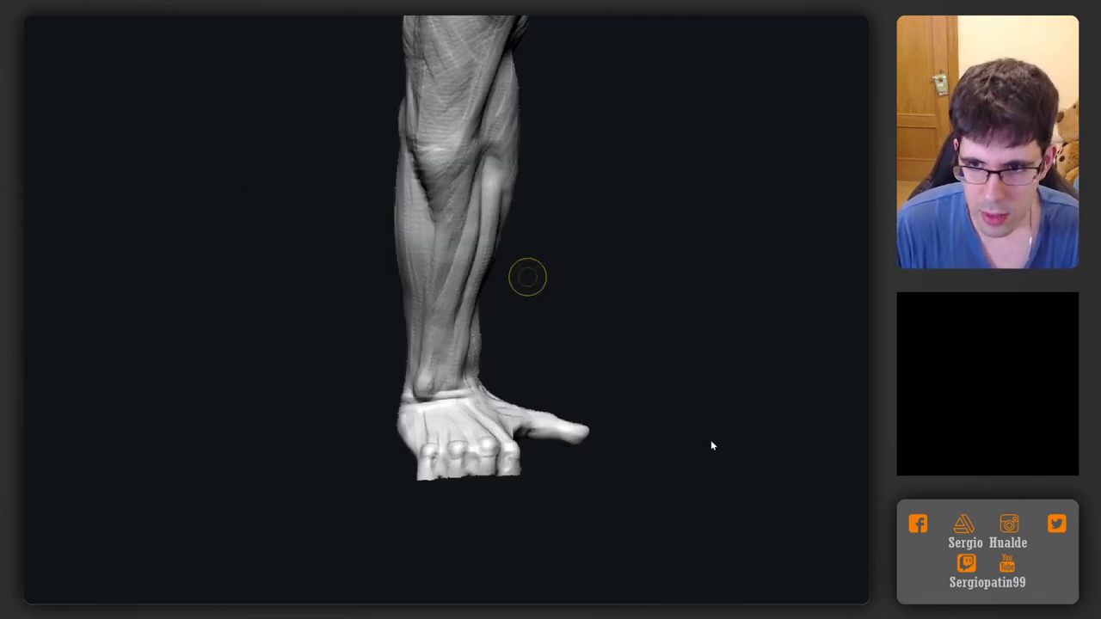
Define the bony bump of the inner elbow and its transition into the upper forearm
mouse_move(668, 376)
right_down()
mouse_move(662, 310)
mouse_move(533, 285)
mouse_move(573, 350)
mouse_move(541, 339)
mouse_move(554, 315)
right_up()
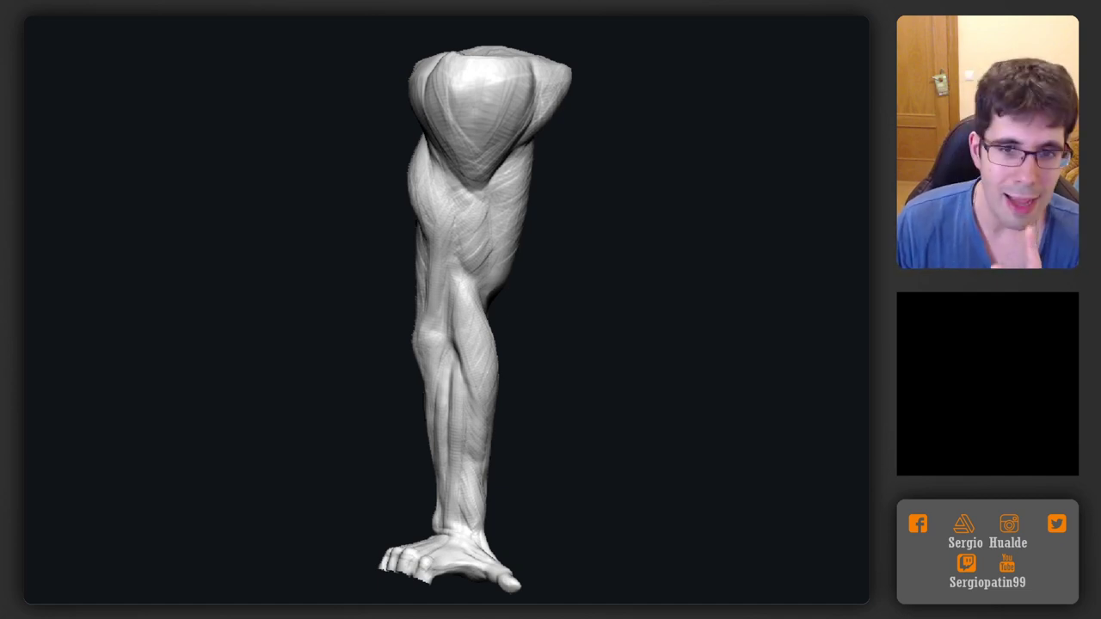
drag(540, 302, 476, 353)
mouse_move(505, 346)
alt+right_down()
mouse_move(455, 339)
mouse_move(450, 352)
mouse_move(467, 361)
alt+right_up()
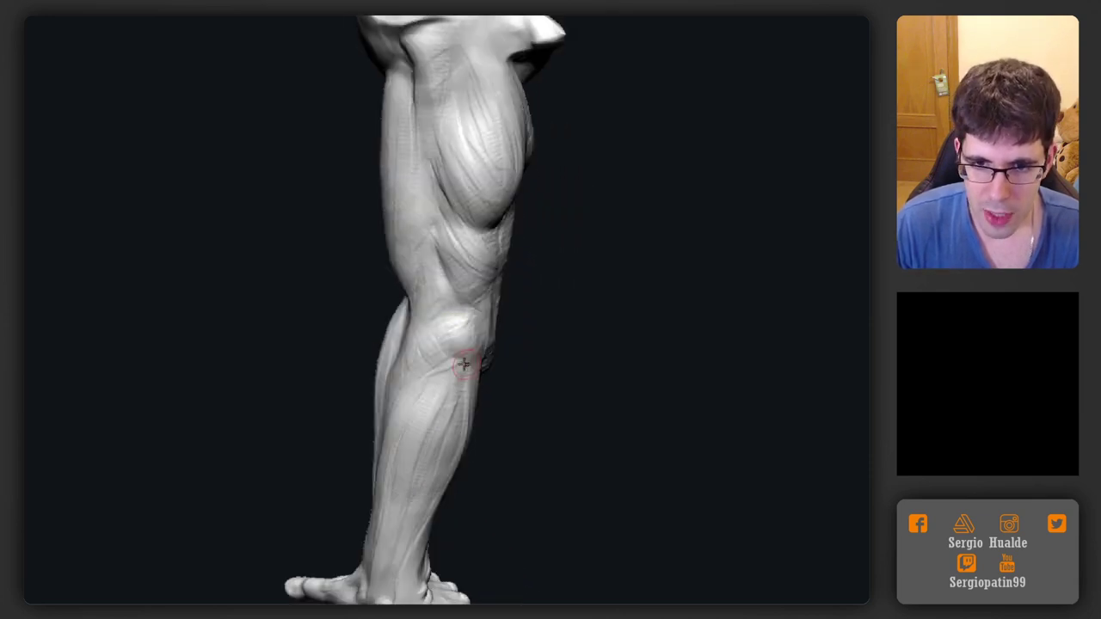
mouse_move(484, 352)
mouse_down()
mouse_move(467, 339)
mouse_move(434, 353)
mouse_up()
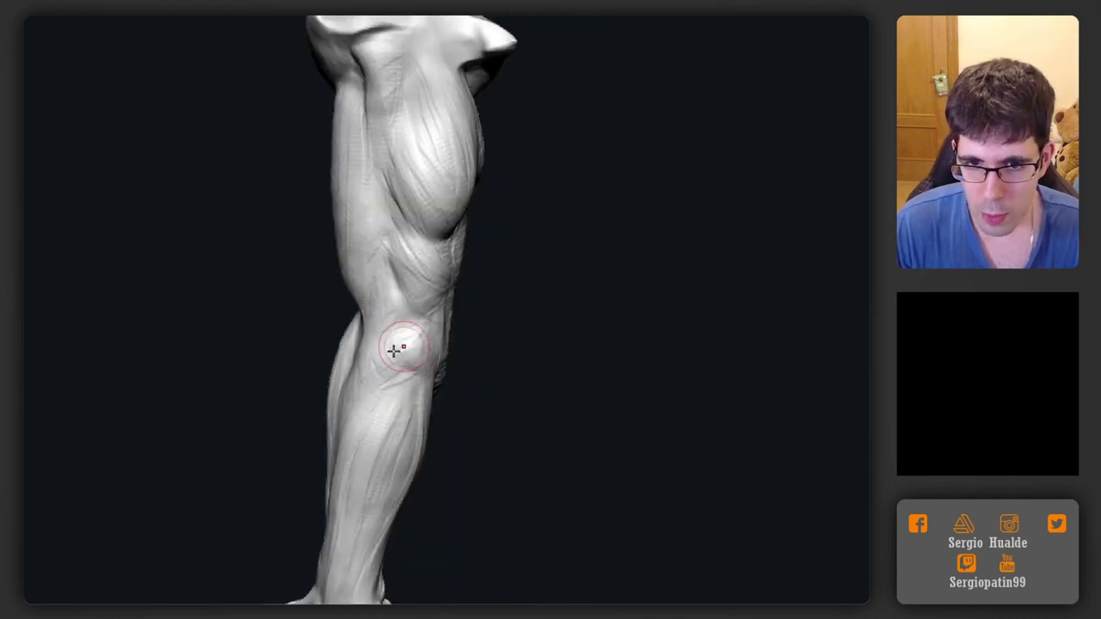
drag(369, 396, 393, 348)
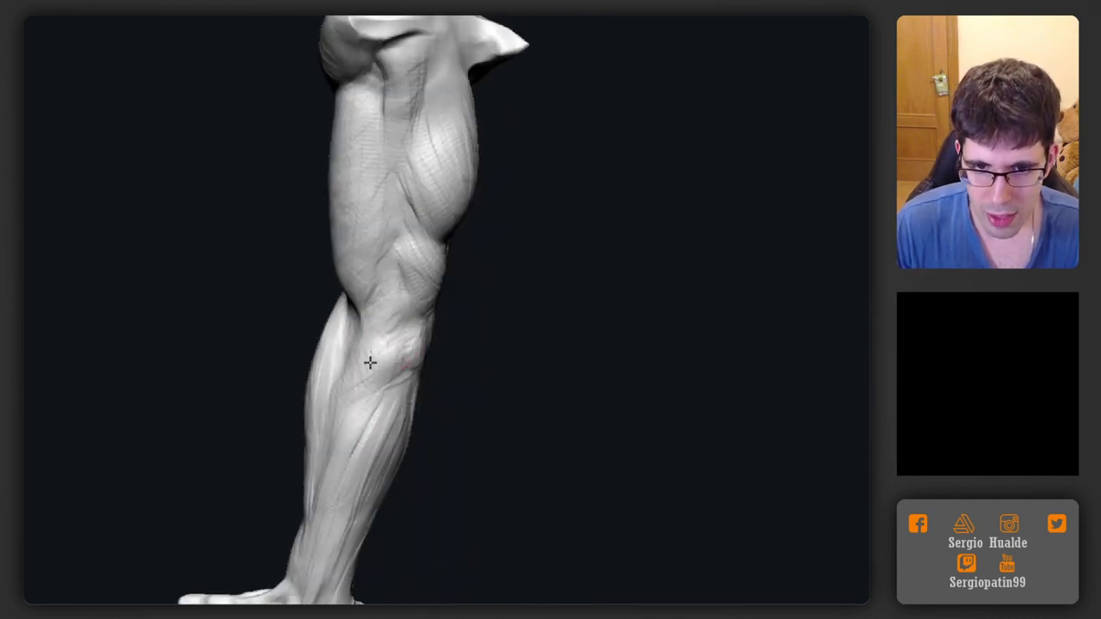
mouse_move(339, 408)
right_down()
mouse_move(386, 405)
mouse_move(369, 383)
mouse_move(357, 396)
right_up()
drag(376, 423, 435, 344)
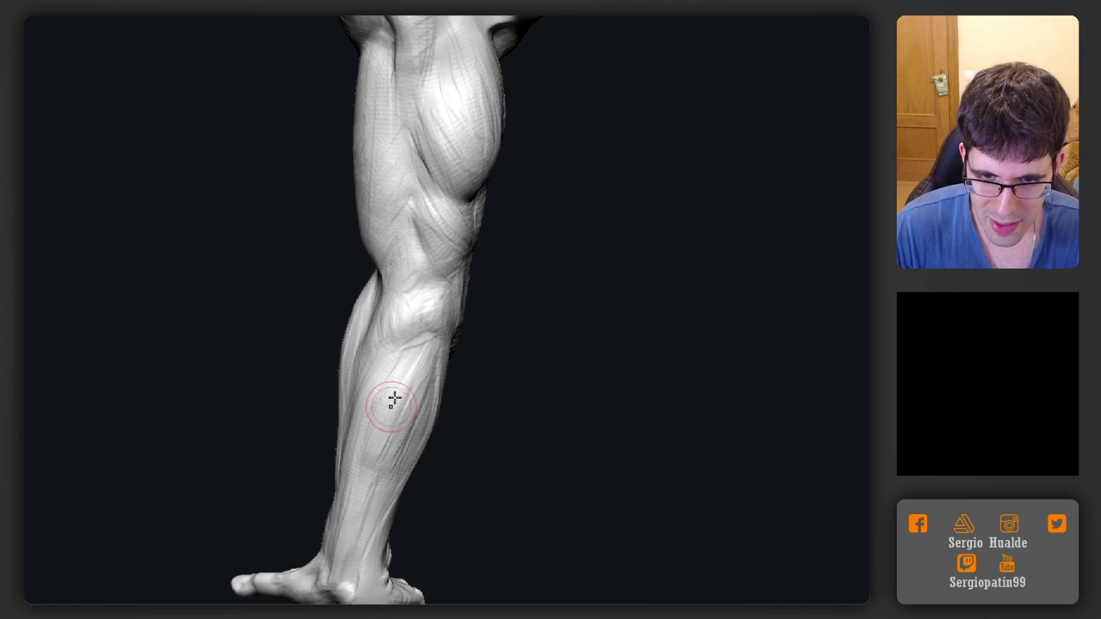
Sculpt the long flexor muscles and their separating grooves on the inner forearm below the elbow
drag(387, 396, 370, 439)
mouse_move(404, 394)
mouse_down()
mouse_move(381, 442)
mouse_move(381, 478)
mouse_up()
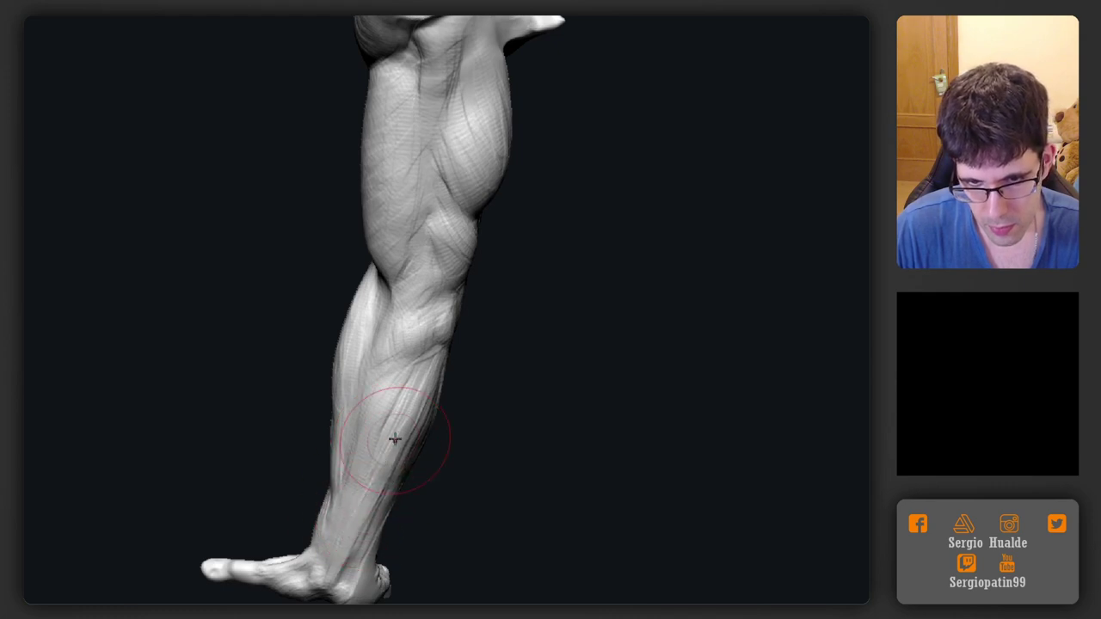
drag(395, 439, 418, 402)
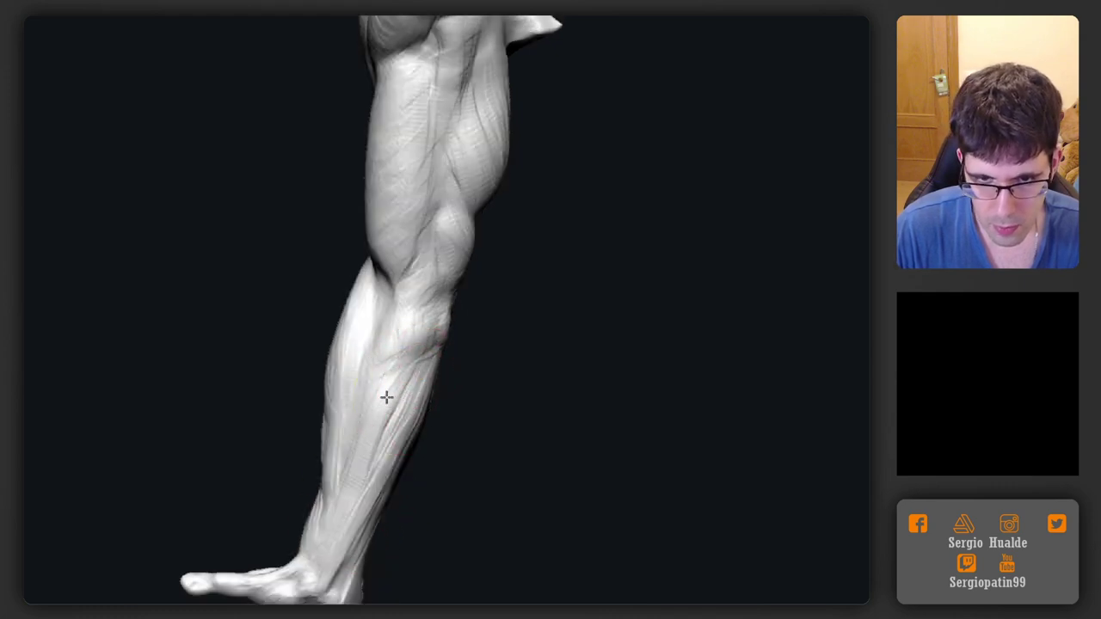
drag(393, 415, 394, 416)
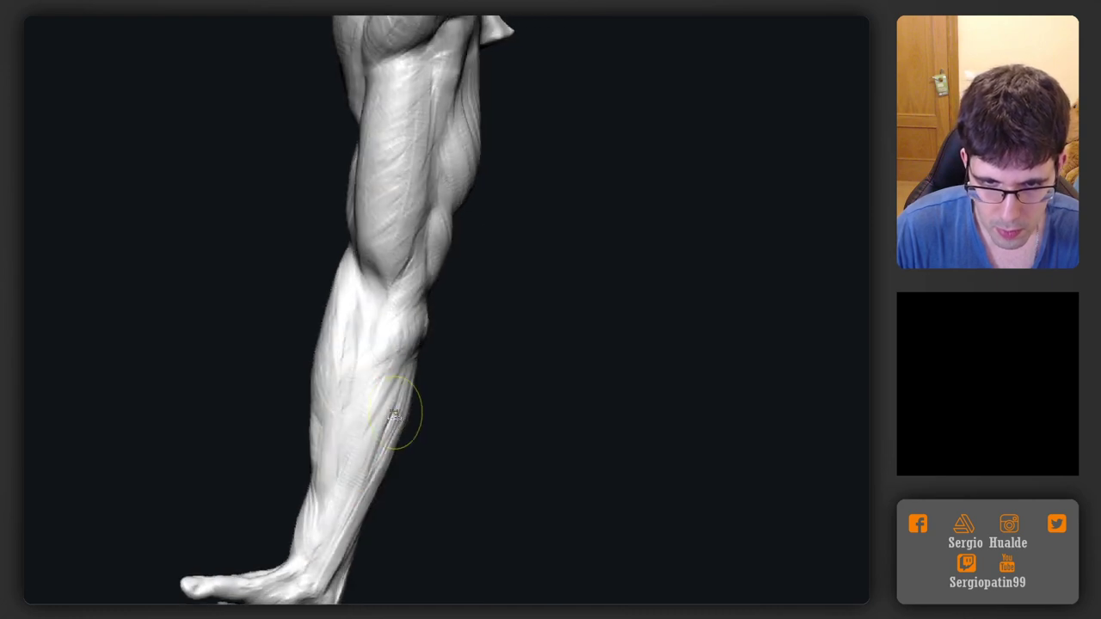
mouse_move(411, 368)
mouse_down()
mouse_move(342, 464)
mouse_move(412, 408)
mouse_move(374, 462)
mouse_move(399, 466)
mouse_up()
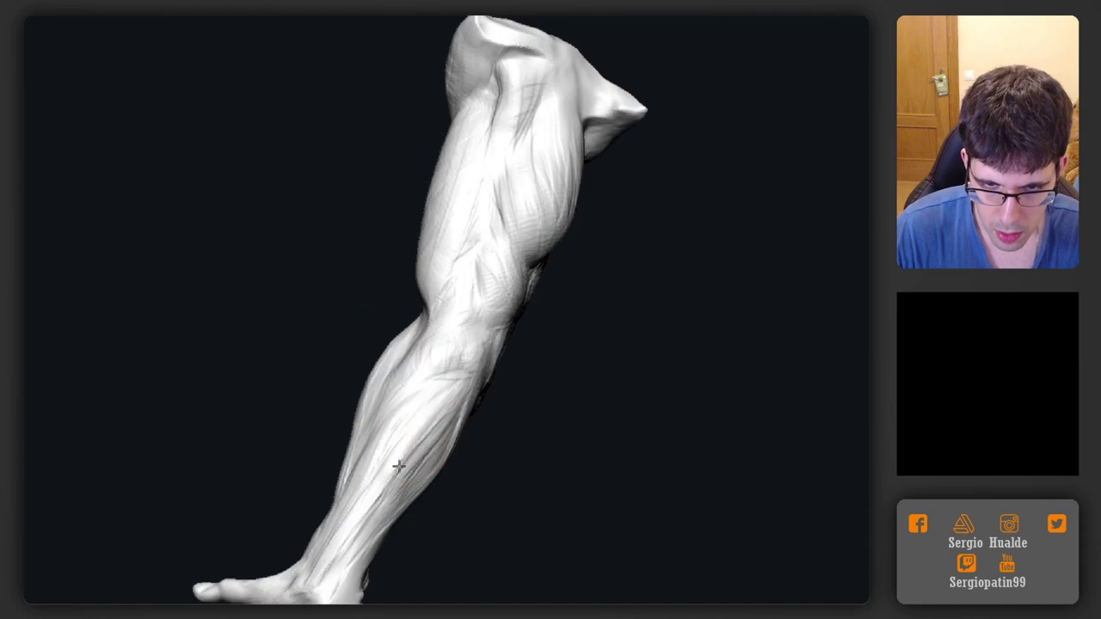
Extend the forearm's flexor grooves toward the wrist and refine the muscle contour along its underside
mouse_move(352, 535)
mouse_down()
mouse_move(406, 450)
mouse_move(384, 470)
mouse_up()
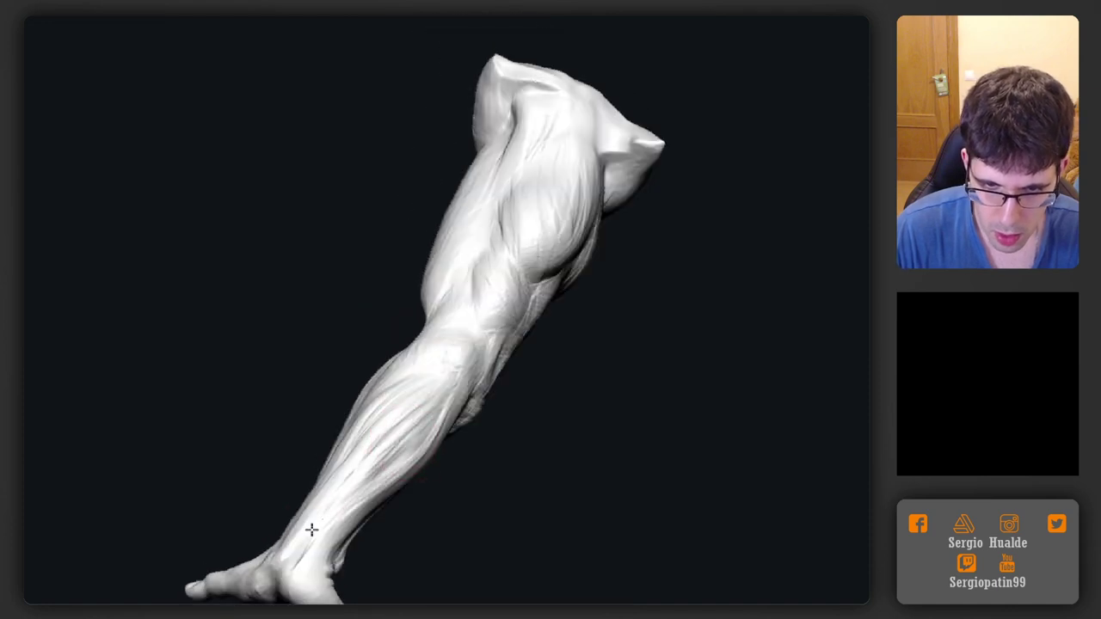
mouse_move(311, 530)
mouse_down()
mouse_move(344, 449)
mouse_move(407, 467)
mouse_move(424, 443)
mouse_move(416, 502)
mouse_up()
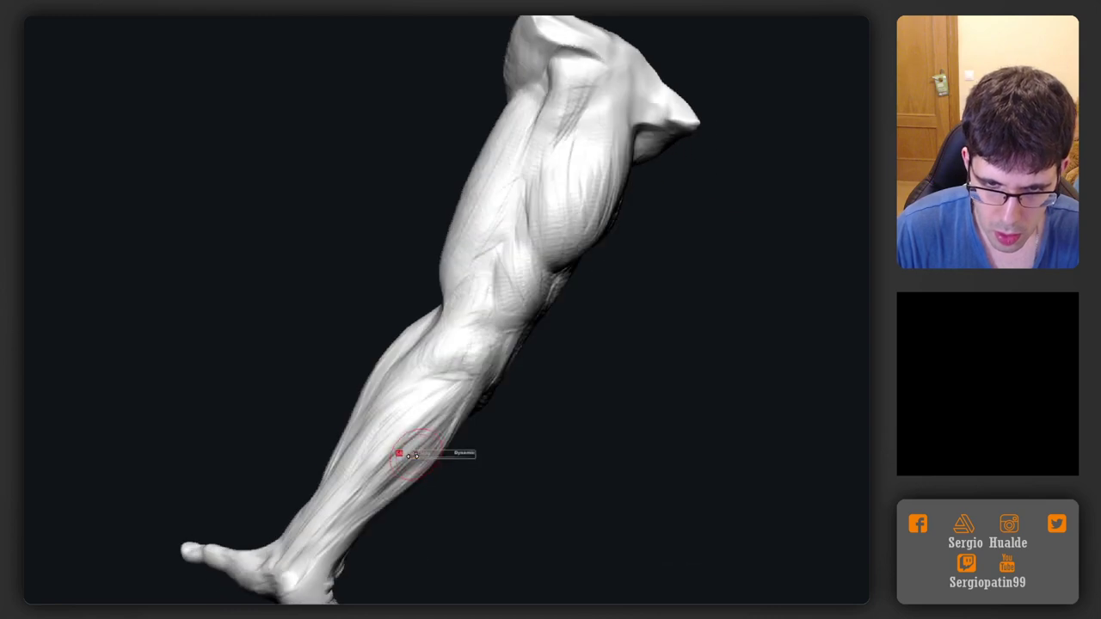
mouse_move(470, 396)
mouse_down()
mouse_move(447, 548)
mouse_move(498, 502)
mouse_move(425, 467)
mouse_move(398, 524)
mouse_up()
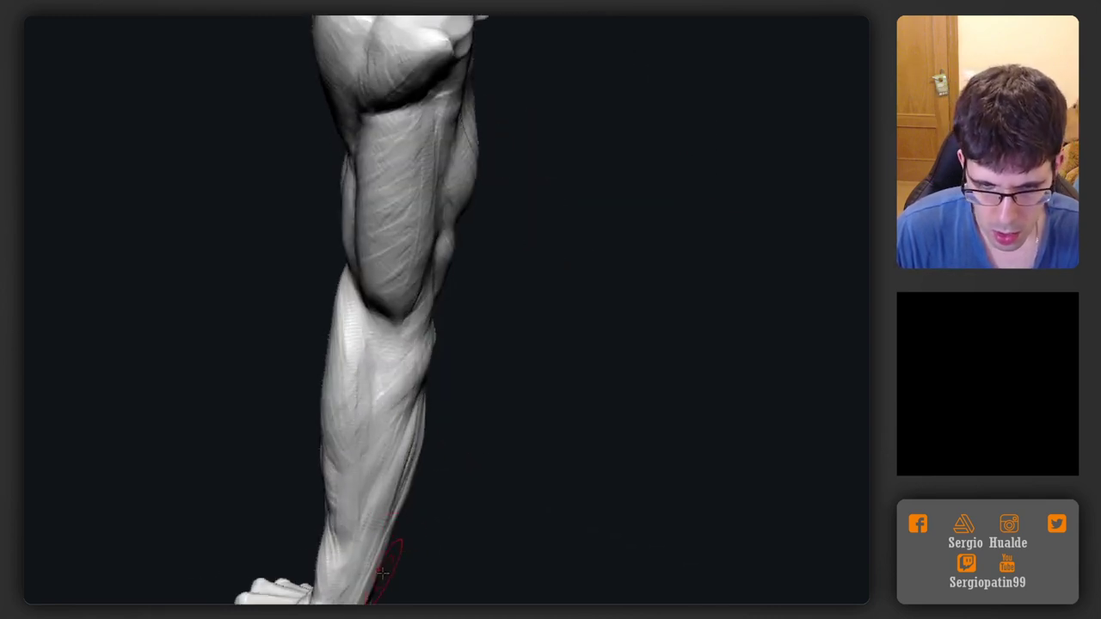
drag(381, 577, 418, 469)
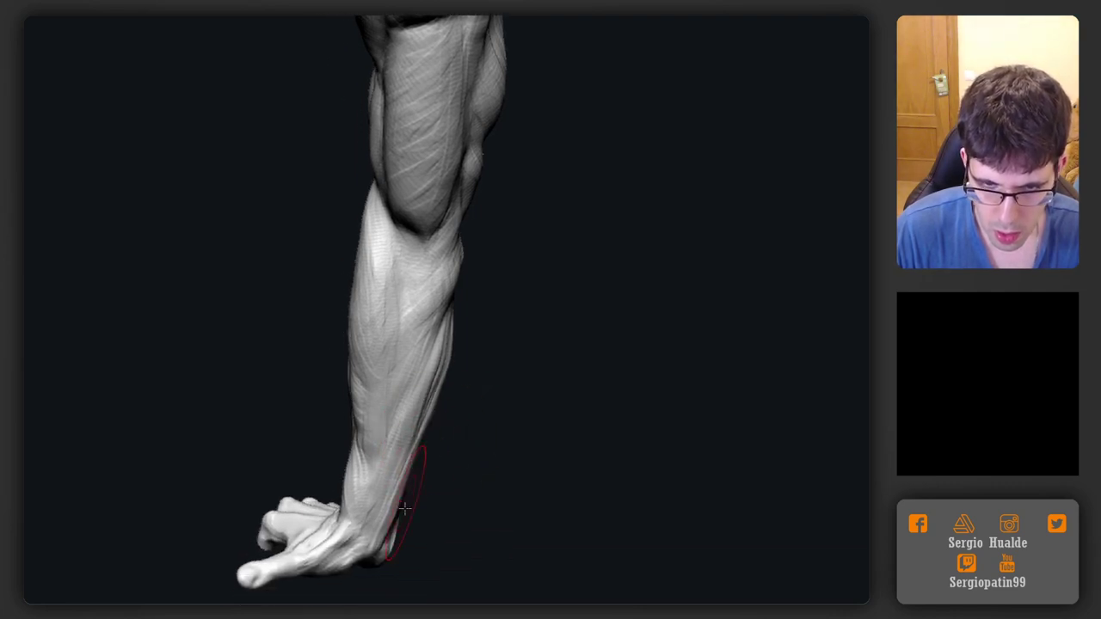
Refine the outer wrist bone and the tendons where the lower forearm meets the hand, working around the wrist from several sides
mouse_move(413, 510)
mouse_down()
mouse_move(430, 521)
mouse_move(393, 536)
mouse_move(432, 511)
mouse_move(423, 500)
mouse_up()
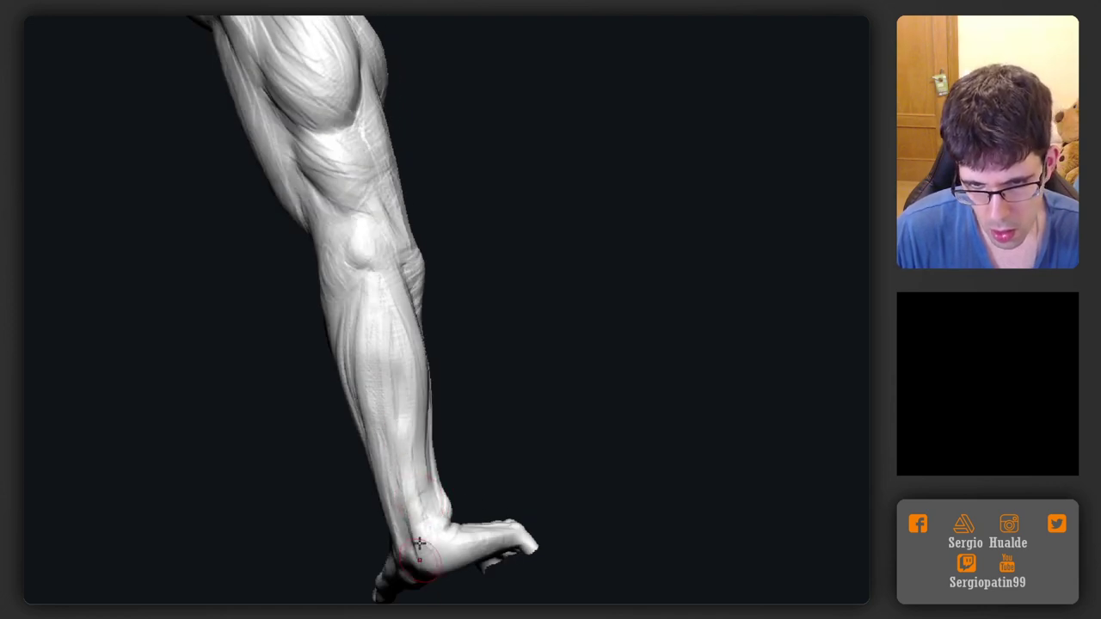
mouse_move(419, 544)
mouse_down()
mouse_move(401, 536)
mouse_move(435, 528)
mouse_move(416, 544)
mouse_move(422, 460)
mouse_move(407, 521)
mouse_move(438, 501)
mouse_up()
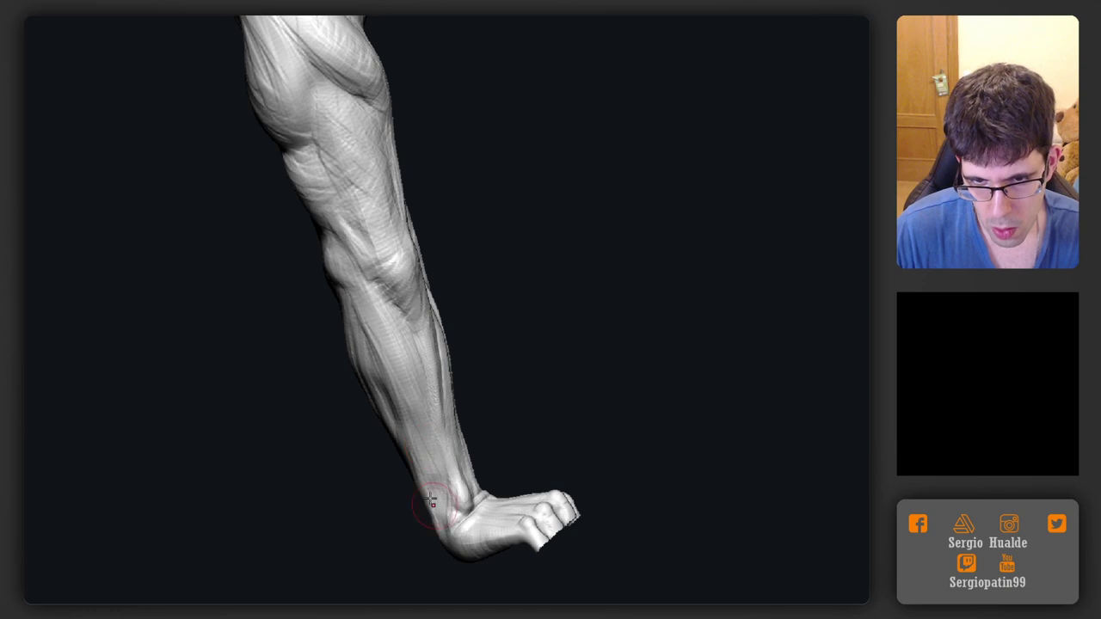
drag(431, 500, 425, 440)
drag(439, 548, 430, 443)
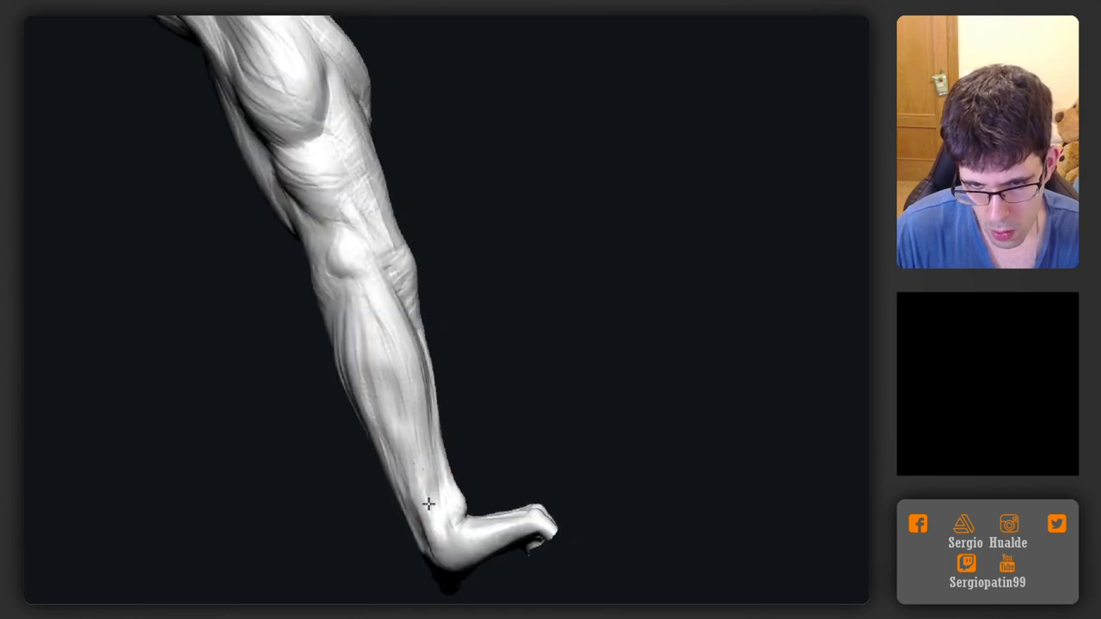
mouse_move(428, 504)
mouse_down()
mouse_move(464, 538)
mouse_move(445, 559)
mouse_move(436, 466)
mouse_up()
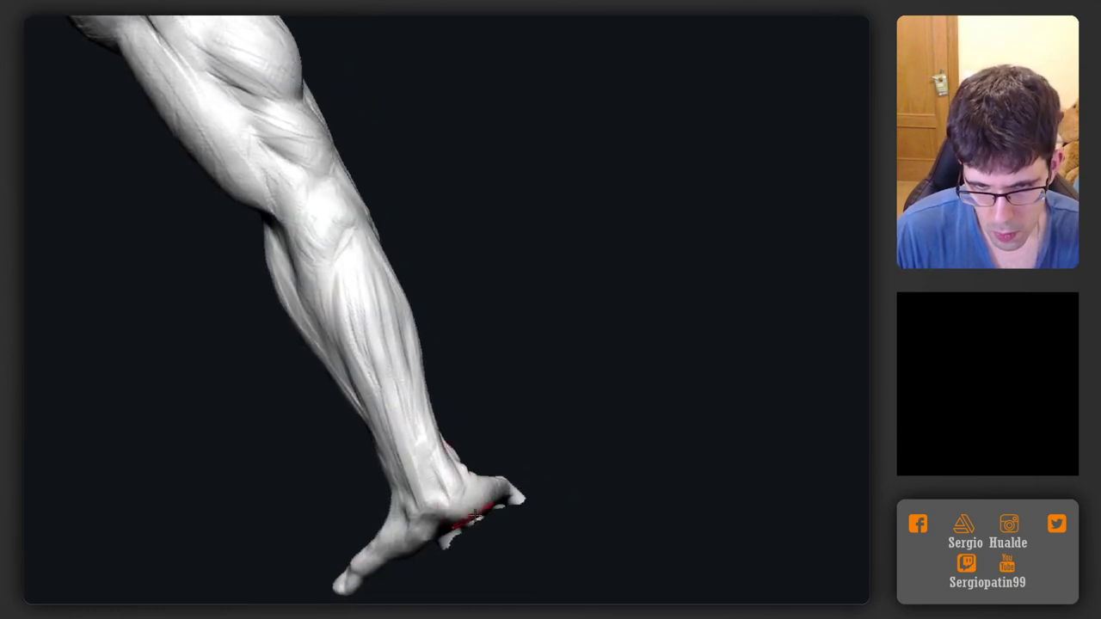
drag(475, 515, 463, 531)
drag(449, 480, 446, 492)
mouse_move(468, 534)
mouse_down()
mouse_move(447, 521)
mouse_move(457, 521)
mouse_move(490, 401)
mouse_move(480, 413)
mouse_move(560, 358)
mouse_move(619, 364)
mouse_move(459, 413)
mouse_move(481, 413)
mouse_move(408, 402)
mouse_up()
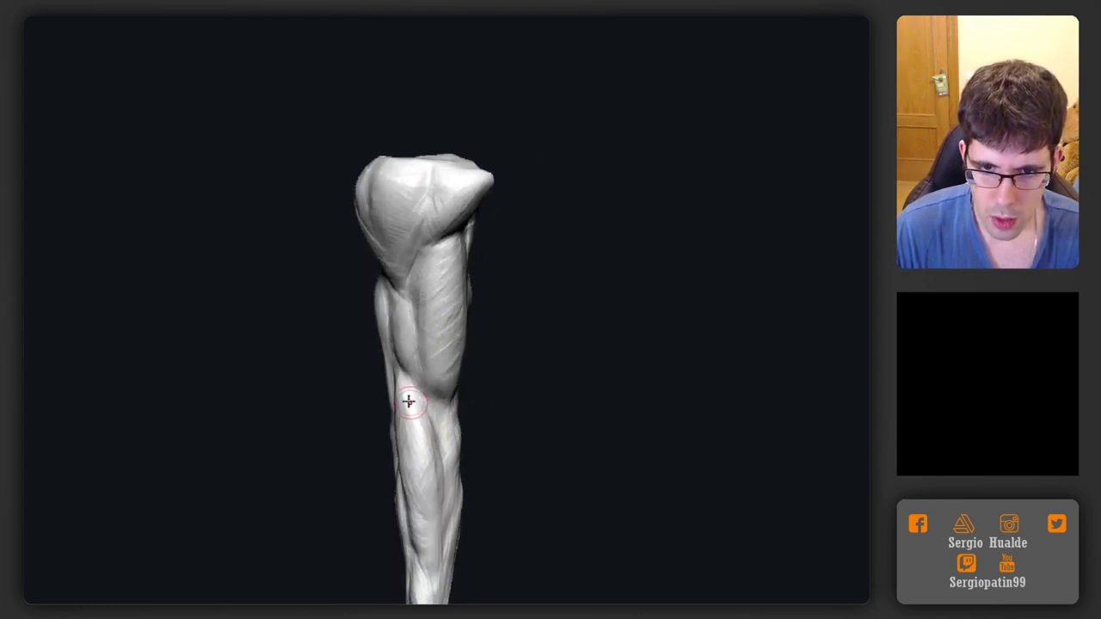
Adjust the arm's overall silhouette around the elbow and upper forearm with a larger brush
drag(410, 446, 450, 422)
key(s)
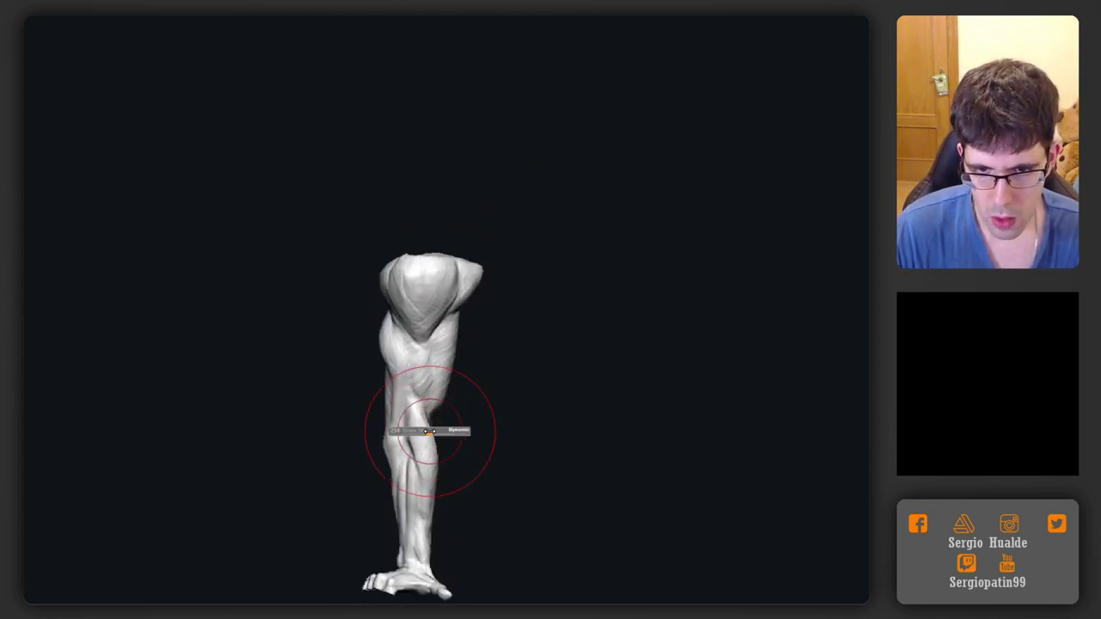
drag(412, 436, 445, 314)
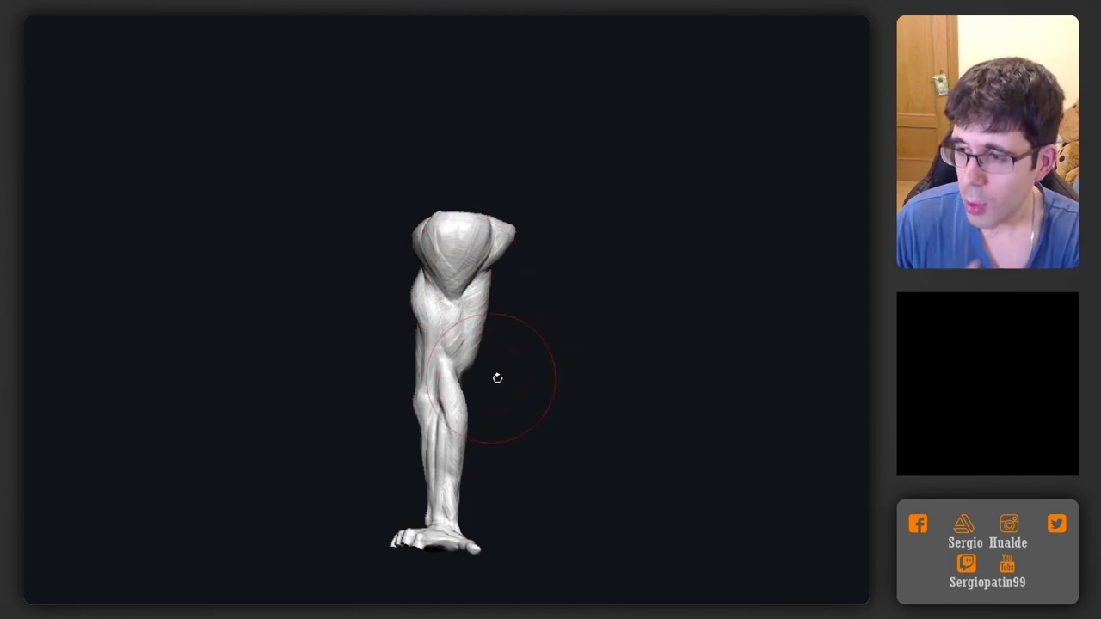
Refine the band and crease across the back of the wrist toward the thumb base with a smaller brush
mouse_move(655, 295)
mouse_down()
mouse_move(486, 335)
mouse_move(524, 335)
mouse_move(509, 309)
mouse_move(528, 361)
mouse_move(536, 290)
mouse_move(501, 364)
mouse_move(468, 398)
mouse_move(530, 411)
mouse_move(594, 386)
mouse_move(504, 369)
mouse_move(478, 398)
mouse_move(484, 445)
mouse_move(579, 432)
mouse_move(487, 418)
mouse_move(467, 453)
mouse_up()
ctrl+right_drag(467, 453, 458, 438)
key(s)
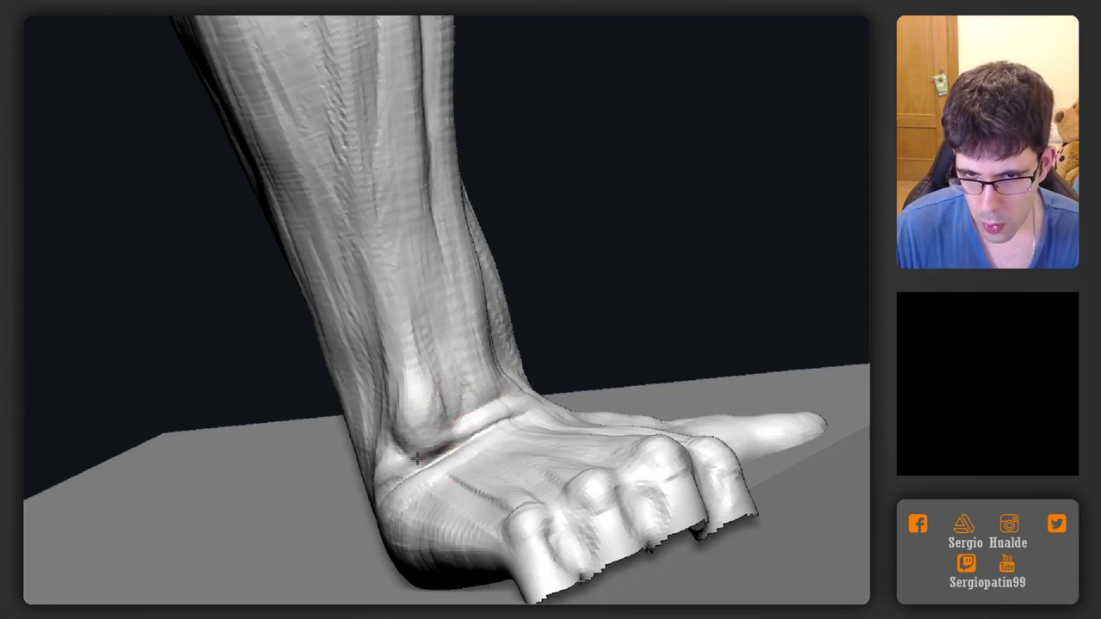
mouse_move(416, 460)
mouse_down()
mouse_move(487, 491)
mouse_move(595, 396)
mouse_move(570, 364)
mouse_move(566, 413)
mouse_move(568, 363)
mouse_move(604, 381)
mouse_move(600, 420)
mouse_up()
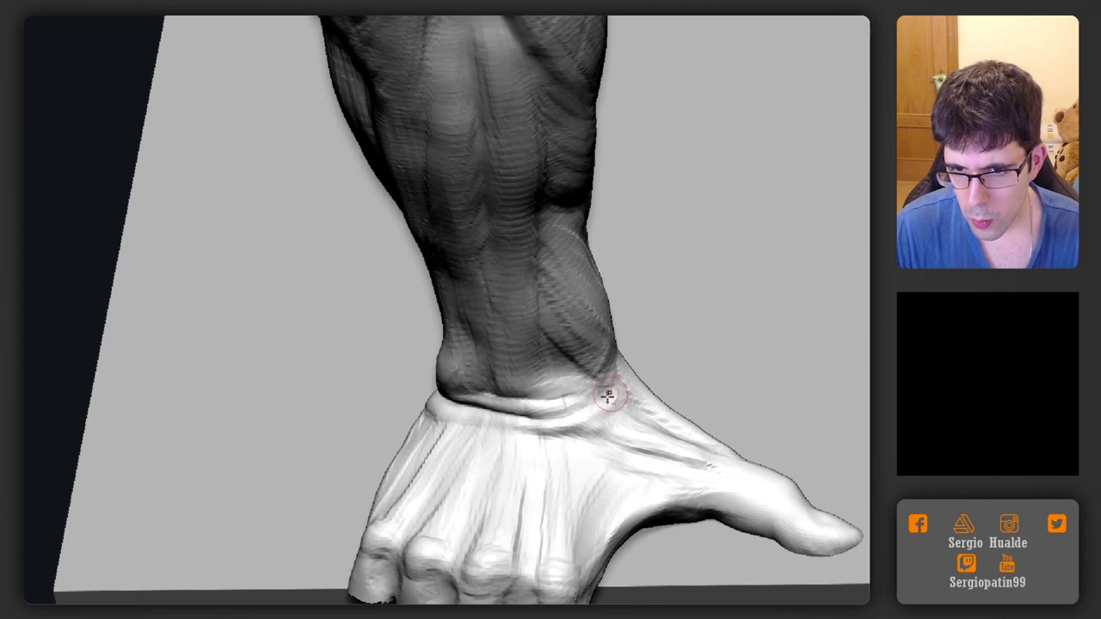
Isolate the arm from the supporting block and sculpt the middle knuckle joints on all four fingers
ctrl+right_drag(457, 391, 484, 484)
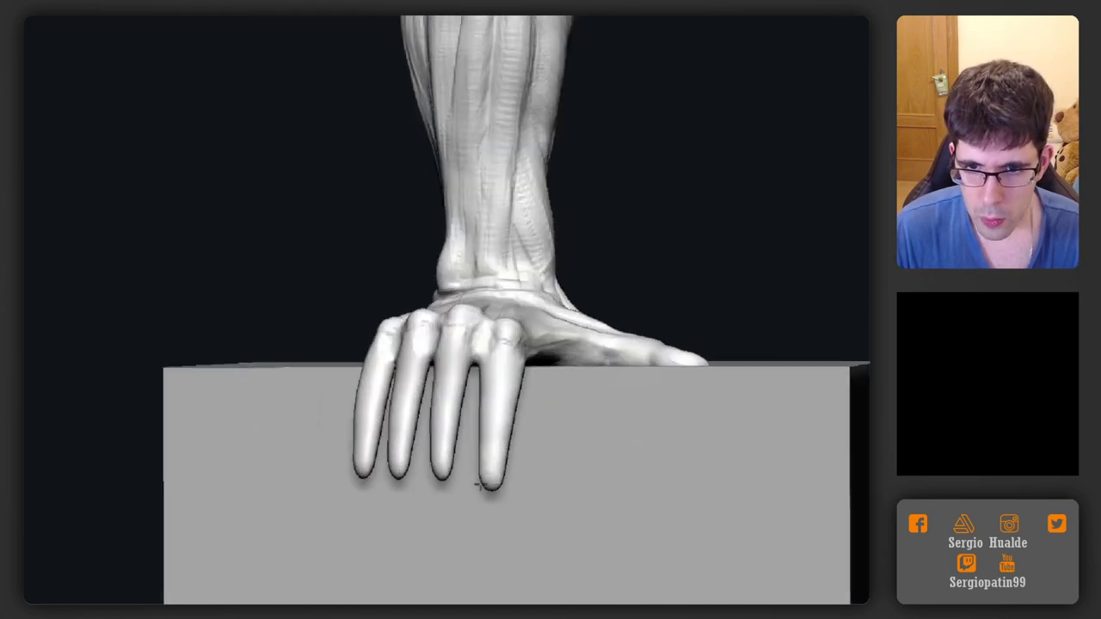
key(alt+s)
right_drag(482, 416, 516, 454)
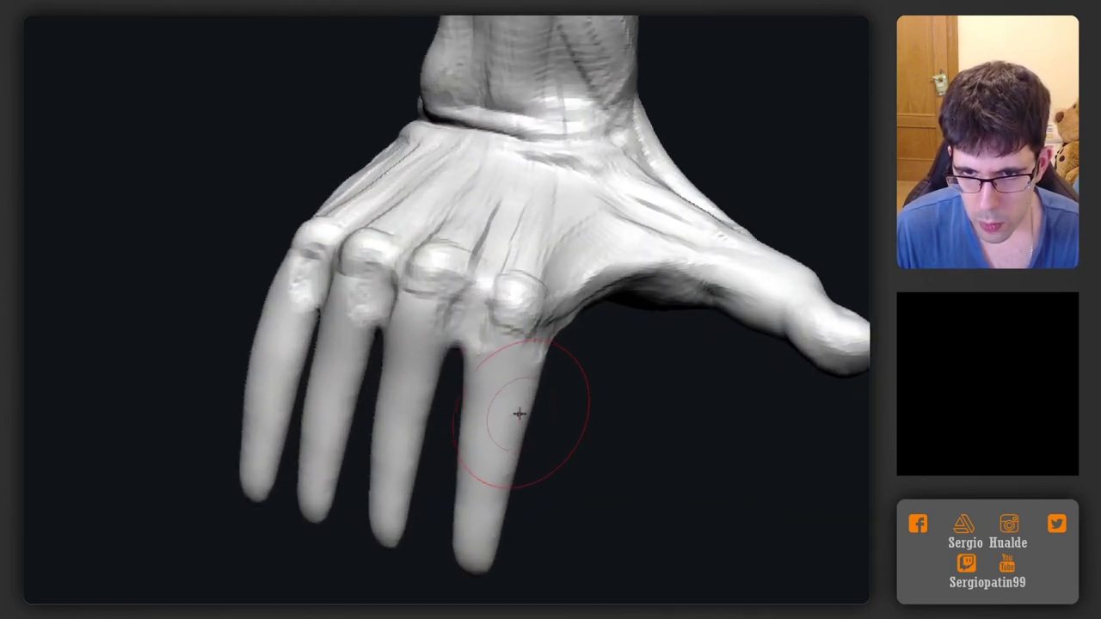
right_drag(522, 413, 504, 388)
right_drag(484, 427, 499, 386)
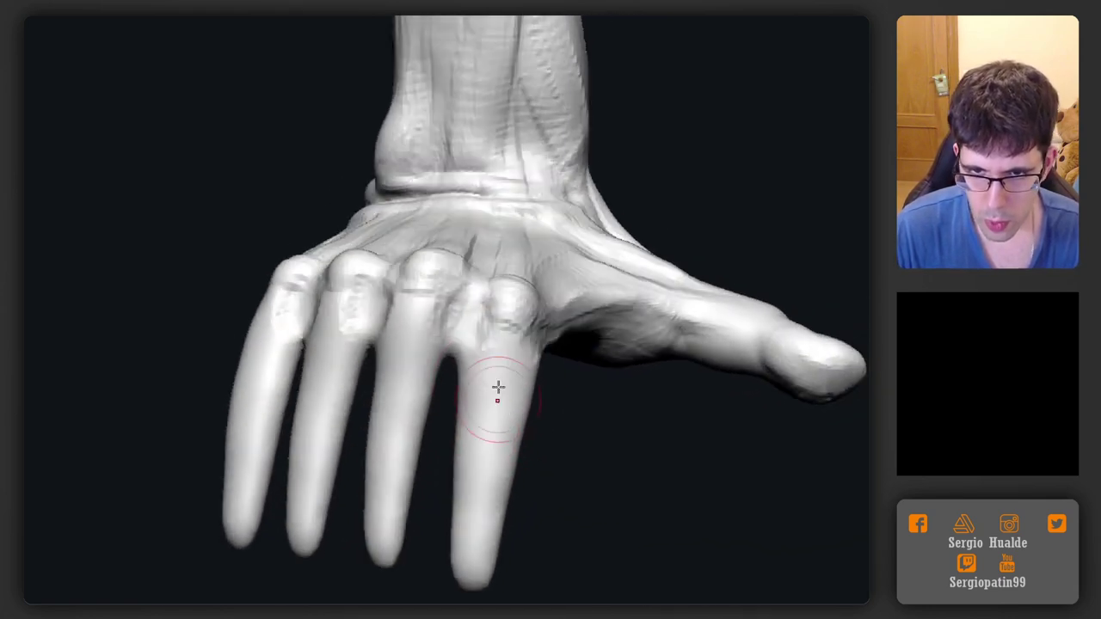
drag(493, 436, 480, 433)
mouse_move(387, 425)
mouse_down()
mouse_move(401, 430)
mouse_move(392, 425)
mouse_up()
drag(309, 413, 325, 415)
right_drag(303, 421, 292, 407)
drag(233, 390, 249, 401)
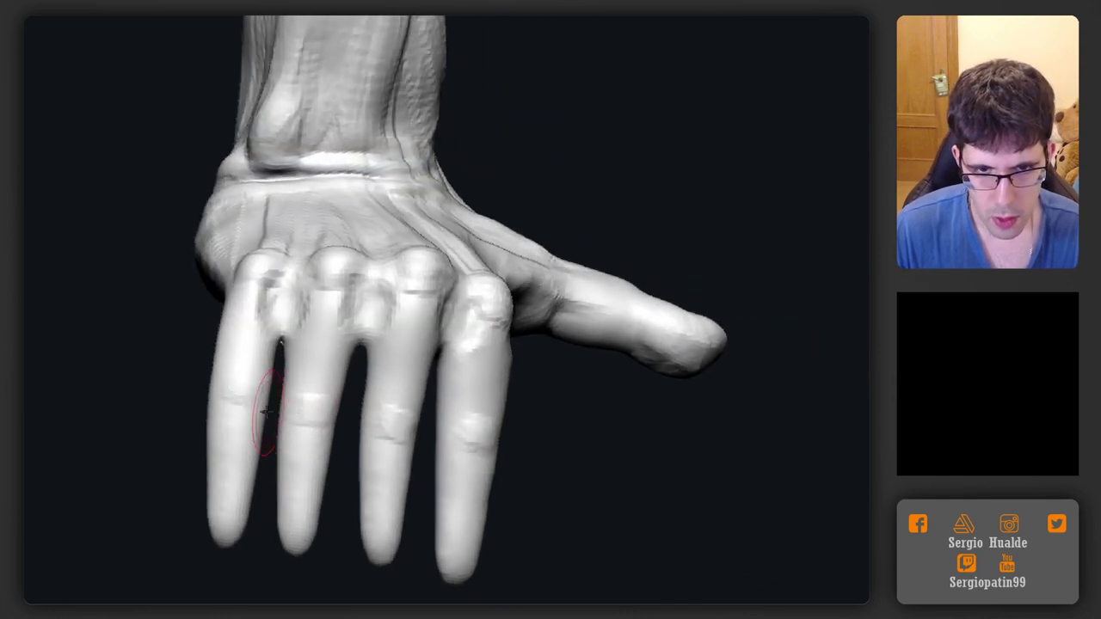
Show the polygroups, merge the arm into one group and assign the little finger to its own polygroup
alt+right_drag(262, 426, 327, 430)
key(shift+f)
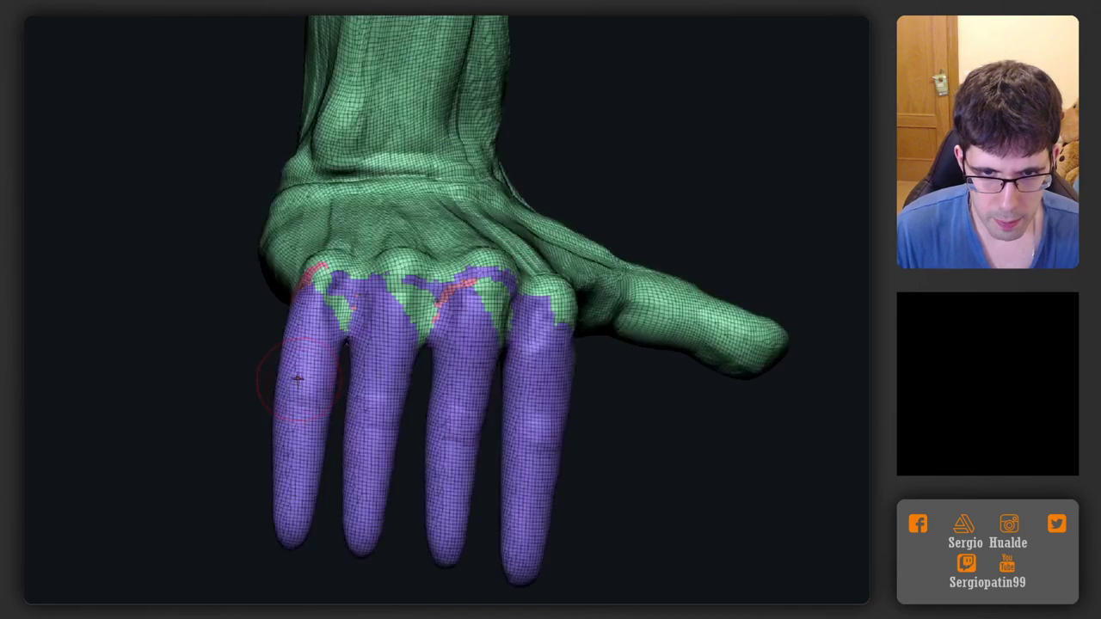
right_drag(301, 380, 290, 424)
key(ctrl+w)
mouse_move(242, 455)
ctrl+mouse_down()
mouse_move(307, 578)
mouse_move(328, 516)
mouse_move(348, 351)
mouse_move(203, 317)
mouse_move(205, 344)
ctrl+mouse_up()
mouse_move(301, 413)
right_down()
mouse_move(405, 421)
mouse_move(318, 450)
mouse_move(411, 435)
mouse_move(300, 447)
mouse_move(261, 470)
right_up()
key(ctrl+w)
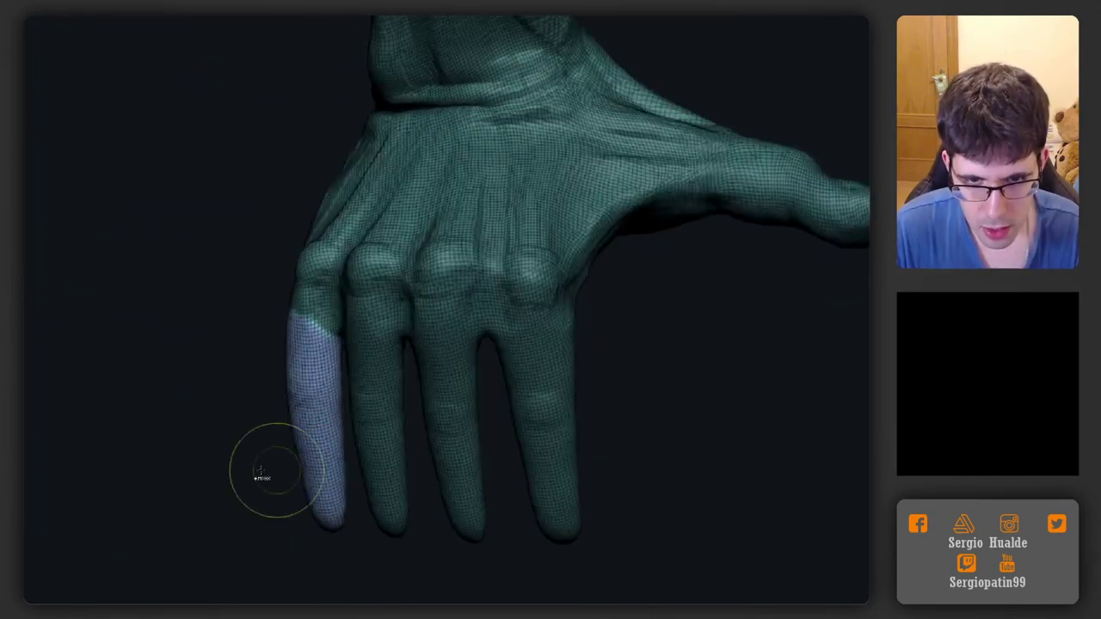
ctrl+click(260, 471)
Mask the ring finger below its base, assign it to its own polygroup and clear the mask
right_drag(370, 526, 410, 549)
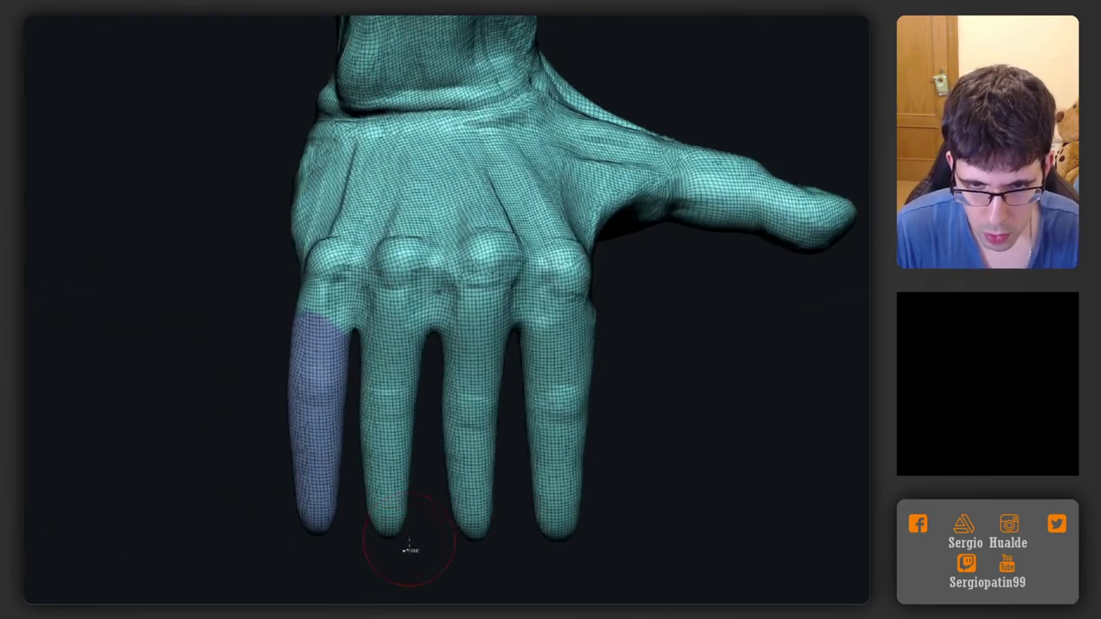
mouse_move(436, 349)
ctrl+mouse_down()
mouse_move(363, 333)
mouse_move(353, 400)
mouse_move(425, 550)
mouse_move(430, 527)
ctrl+mouse_up()
key(ctrl+w)
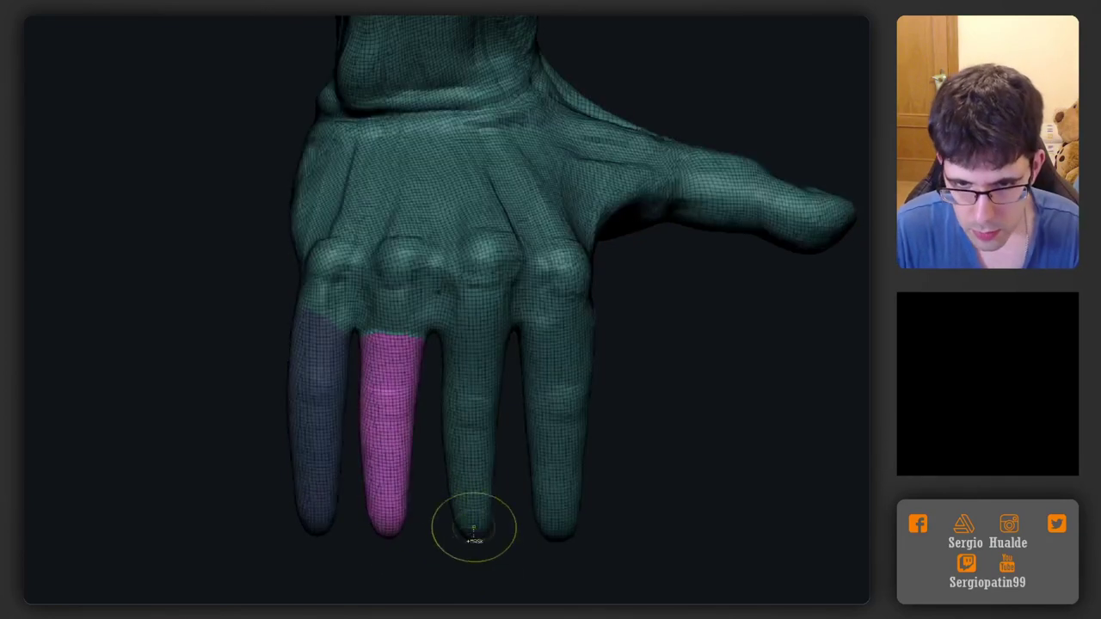
ctrl+click(491, 571)
Mask the middle and index fingers one after the other and give each its own polygroup
mouse_move(495, 567)
ctrl+mouse_down()
mouse_move(516, 366)
mouse_move(501, 330)
mouse_move(435, 333)
mouse_move(422, 513)
mouse_move(464, 574)
ctrl+mouse_up()
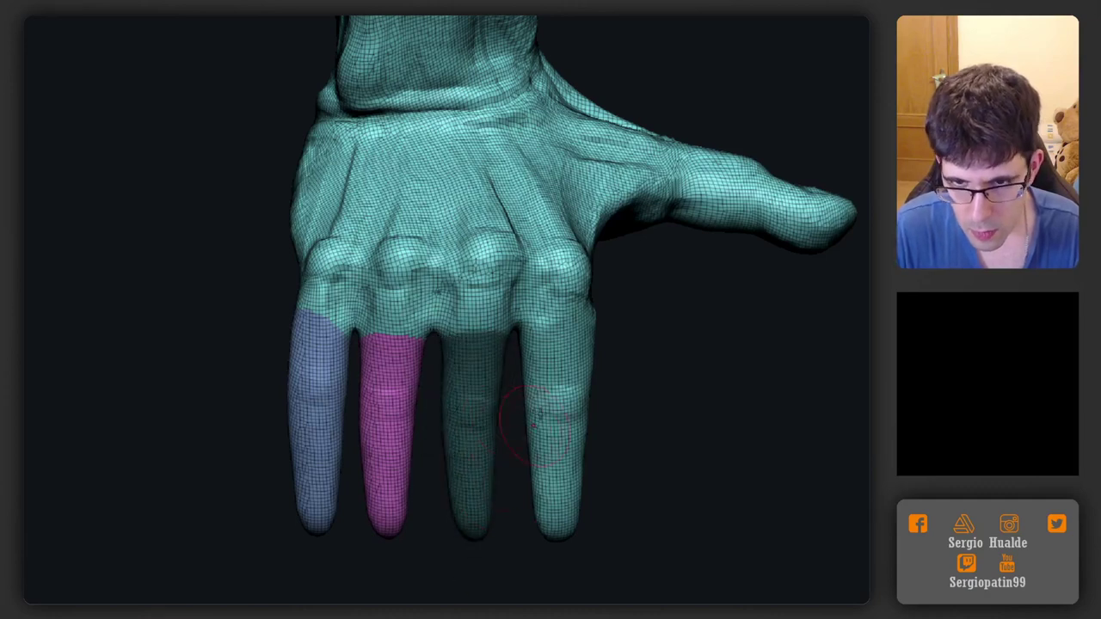
mouse_move(642, 332)
ctrl+alt+mouse_down()
mouse_move(557, 303)
mouse_move(514, 365)
mouse_move(568, 443)
ctrl+alt+mouse_up()
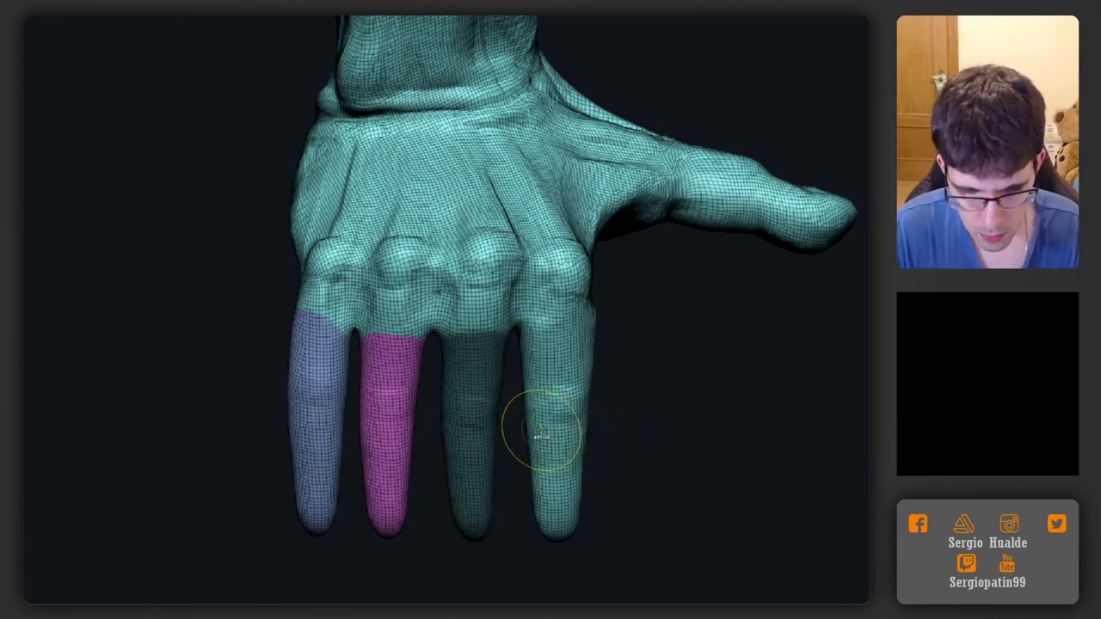
key(ctrl+w)
mouse_move(622, 317)
ctrl+mouse_down()
mouse_move(529, 319)
mouse_move(512, 361)
mouse_move(593, 550)
mouse_move(624, 320)
ctrl+mouse_up()
key(ctrl+w)
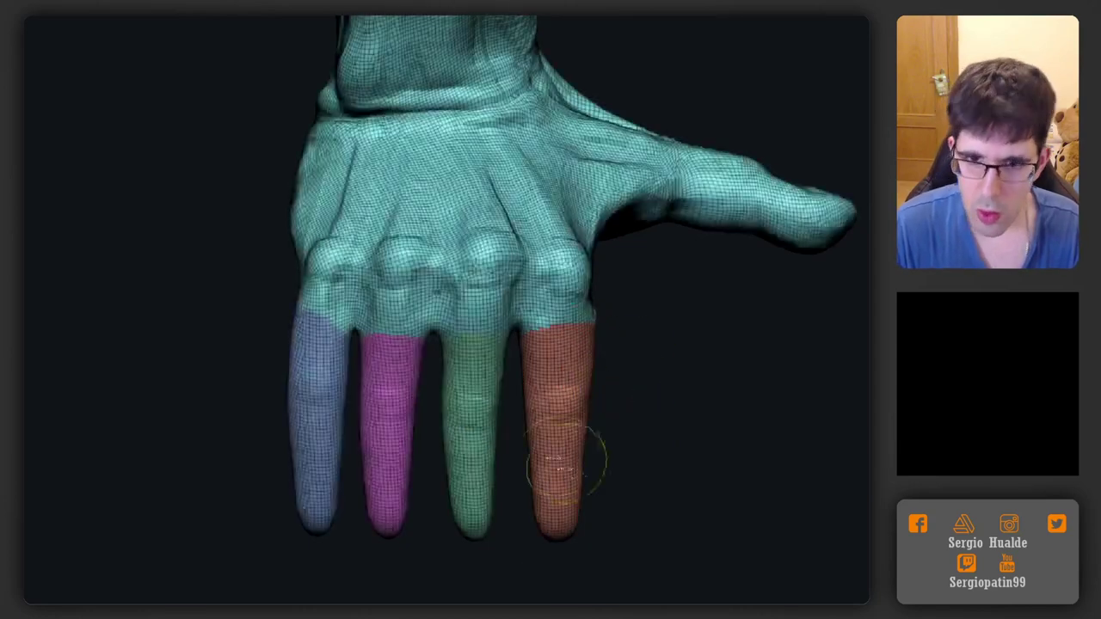
Mask the whole arm and hand except for the four coloured finger polygroups
ctrl+right_drag(526, 467, 526, 337)
right_drag(566, 387, 509, 423)
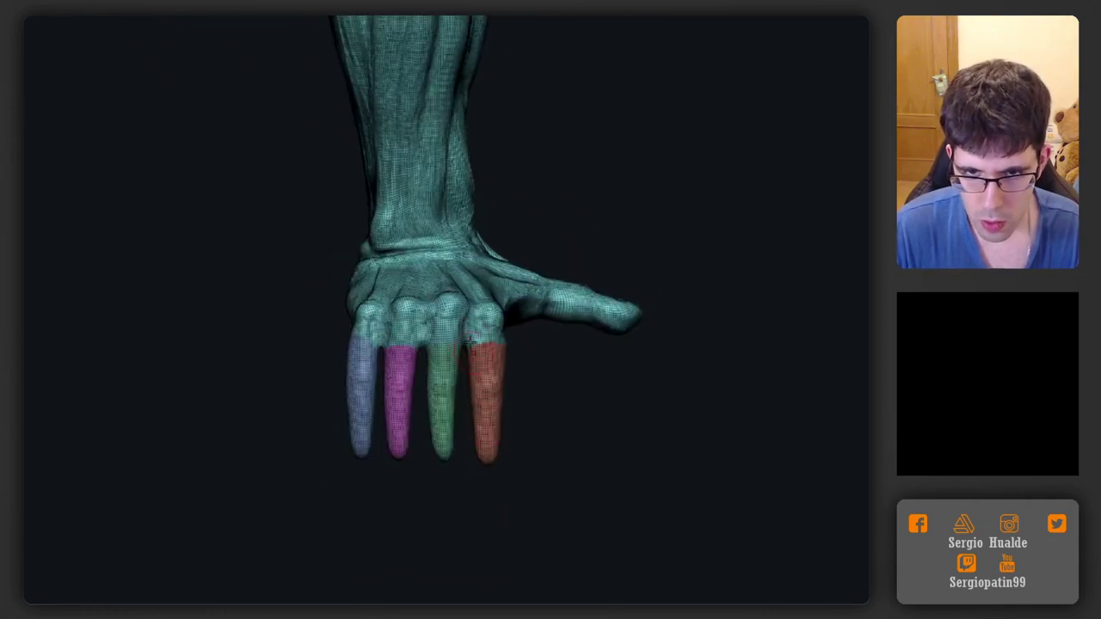
key(w)
ctrl+click(472, 316)
key(q)
right_drag(540, 379, 550, 393)
ctrl+click(531, 397)
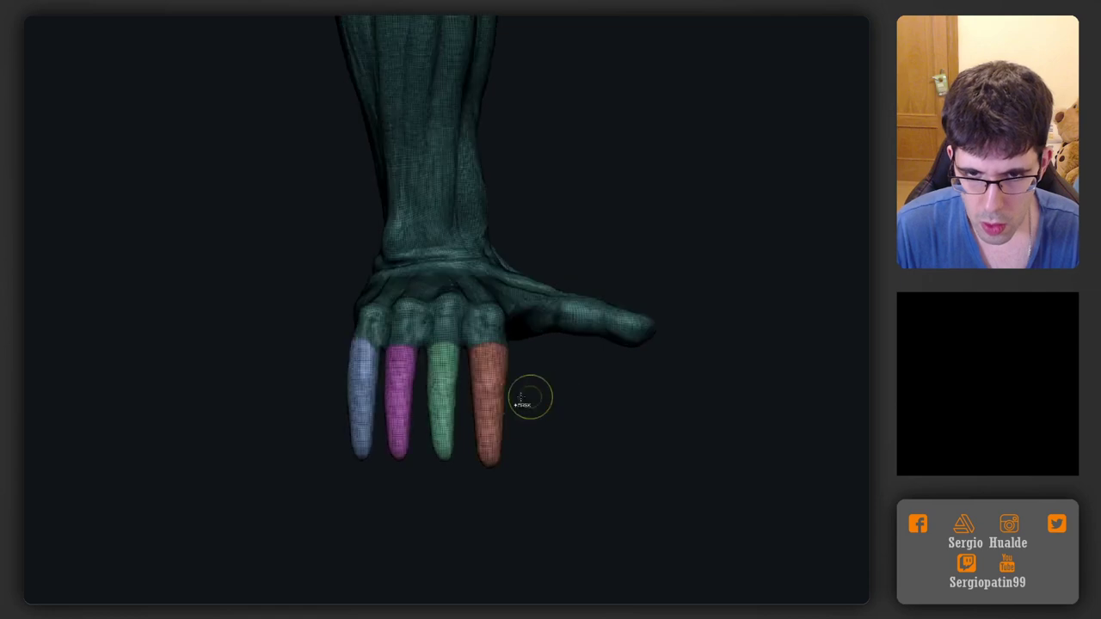
Reset the gizmo's orientation and lengthen the four unmasked fingers
key(w)
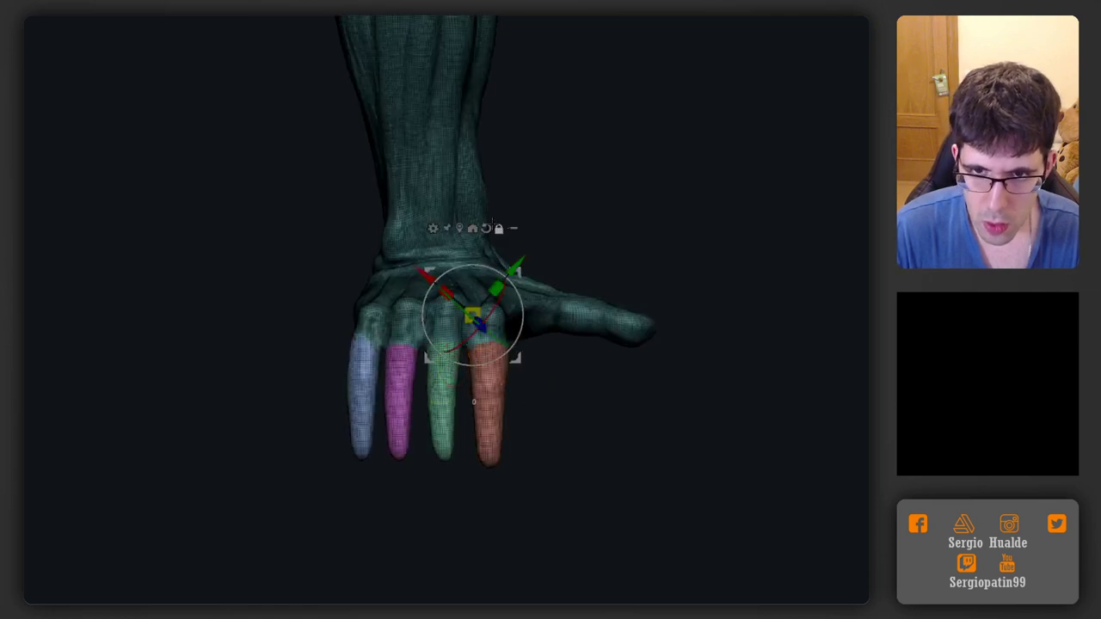
click(487, 228)
right_drag(554, 291, 573, 270)
mouse_move(519, 271)
alt+mouse_down()
mouse_move(435, 287)
mouse_move(435, 277)
alt+mouse_up()
key(q)
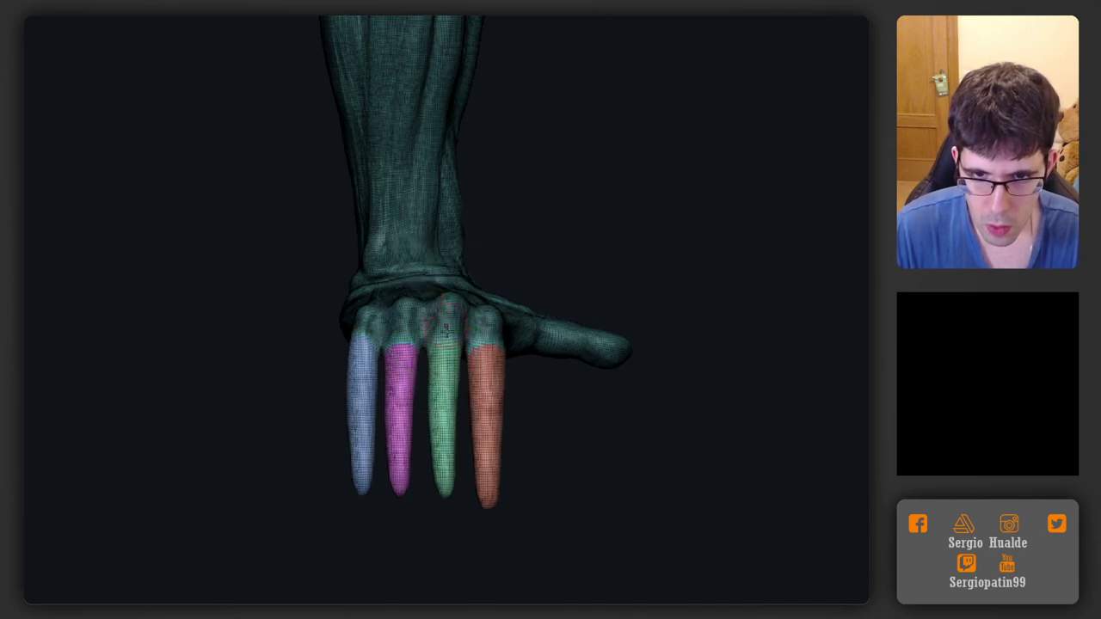
Shorten the index, ring and little fingers by different amounts, leaving the middle finger the longest
drag(484, 468, 435, 477)
key(s)
mouse_move(456, 470)
right_down()
mouse_move(494, 519)
mouse_move(448, 471)
right_up()
key(s)
drag(499, 498, 493, 438)
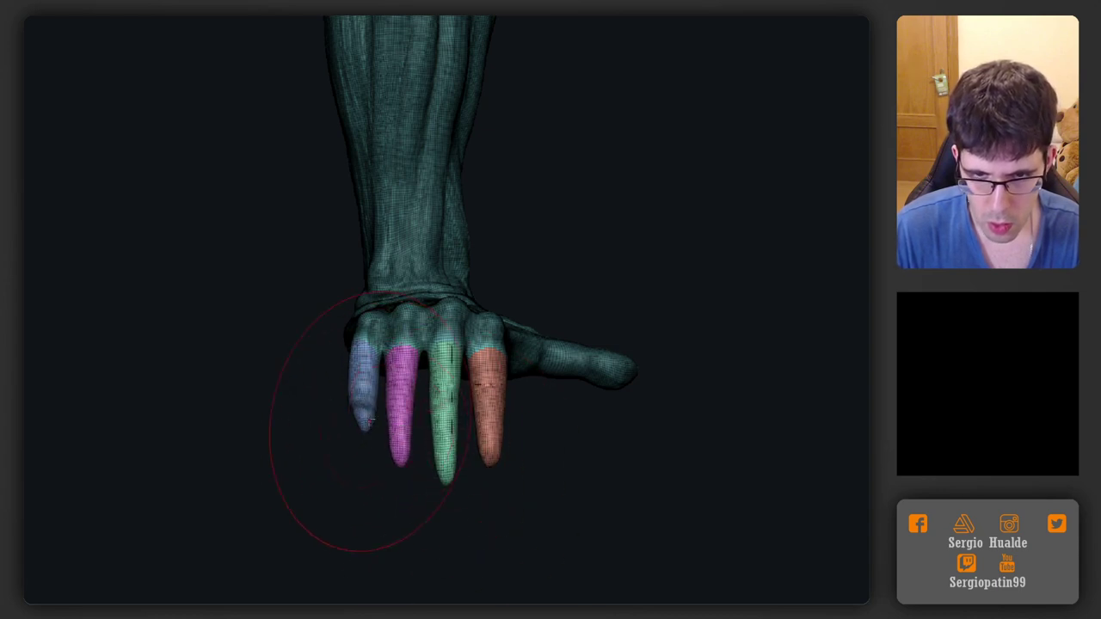
drag(364, 423, 399, 465)
drag(456, 491, 454, 476)
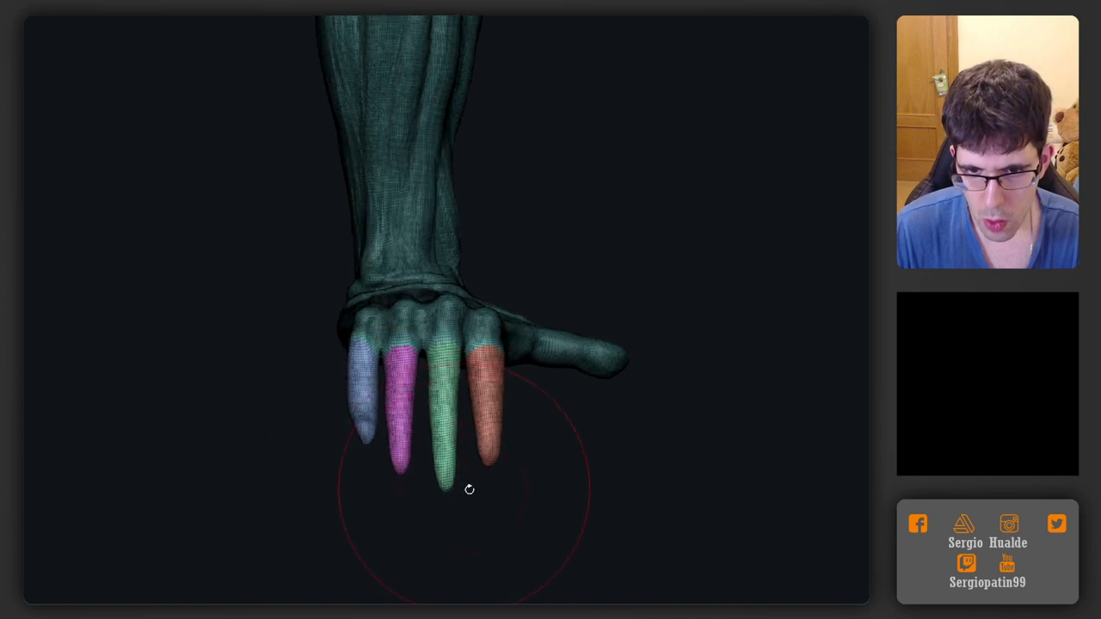
right_drag(467, 489, 453, 471)
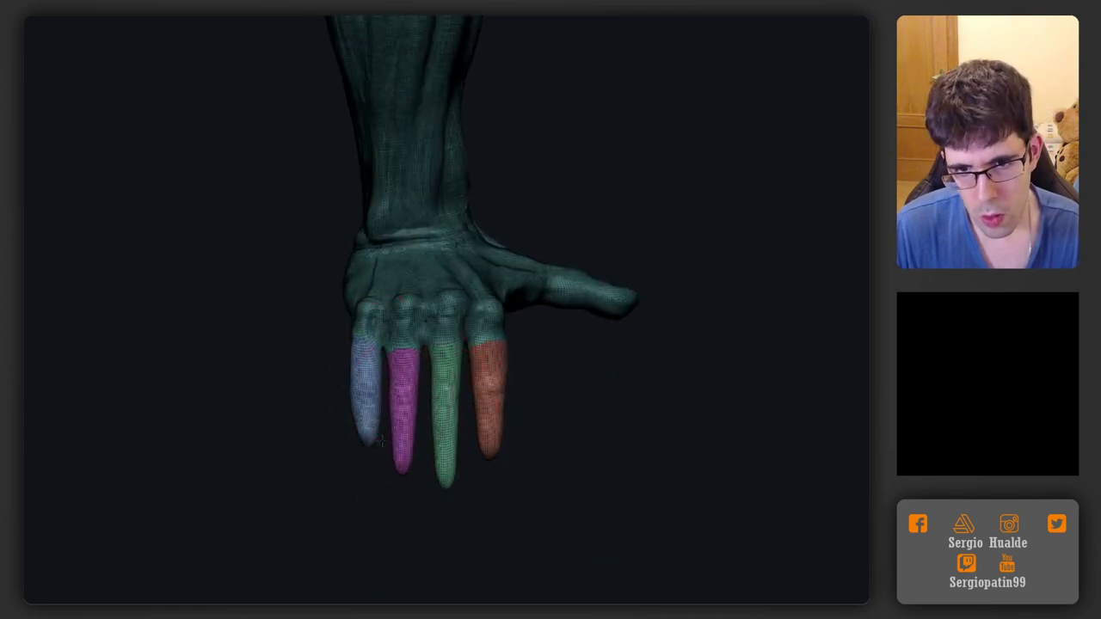
Hide the polygroup display and mask everything except the little finger
key(shift+f)
mouse_move(436, 480)
right_down()
mouse_move(455, 455)
mouse_move(519, 456)
mouse_move(454, 455)
mouse_move(390, 435)
right_up()
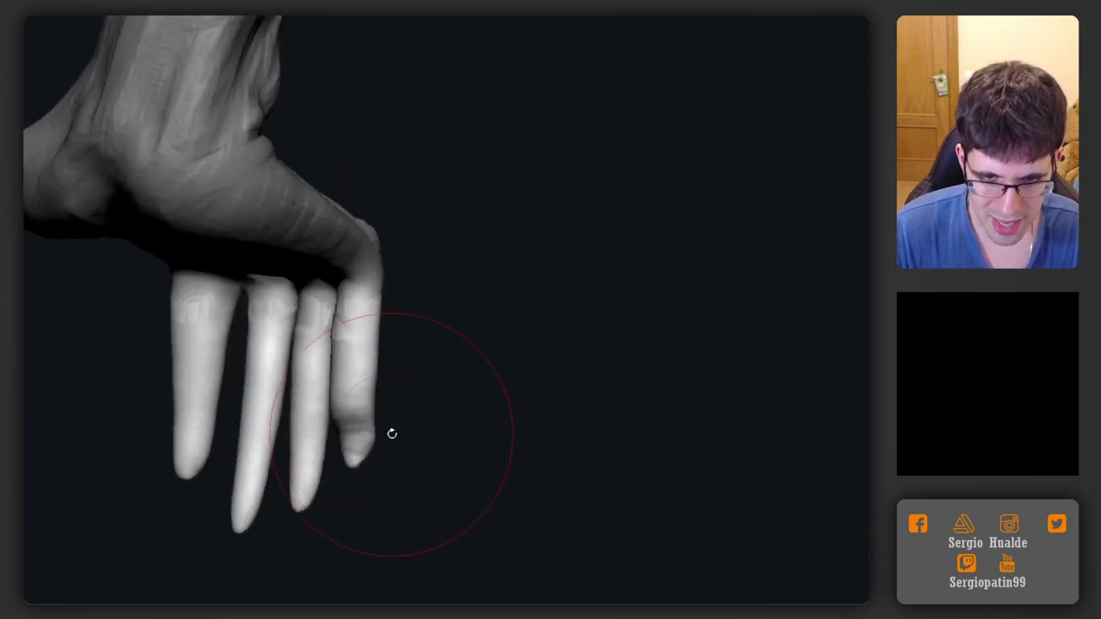
key(s)
drag(394, 445, 372, 446)
mouse_move(387, 434)
right_down()
mouse_move(348, 445)
mouse_move(356, 456)
right_up()
key(s)
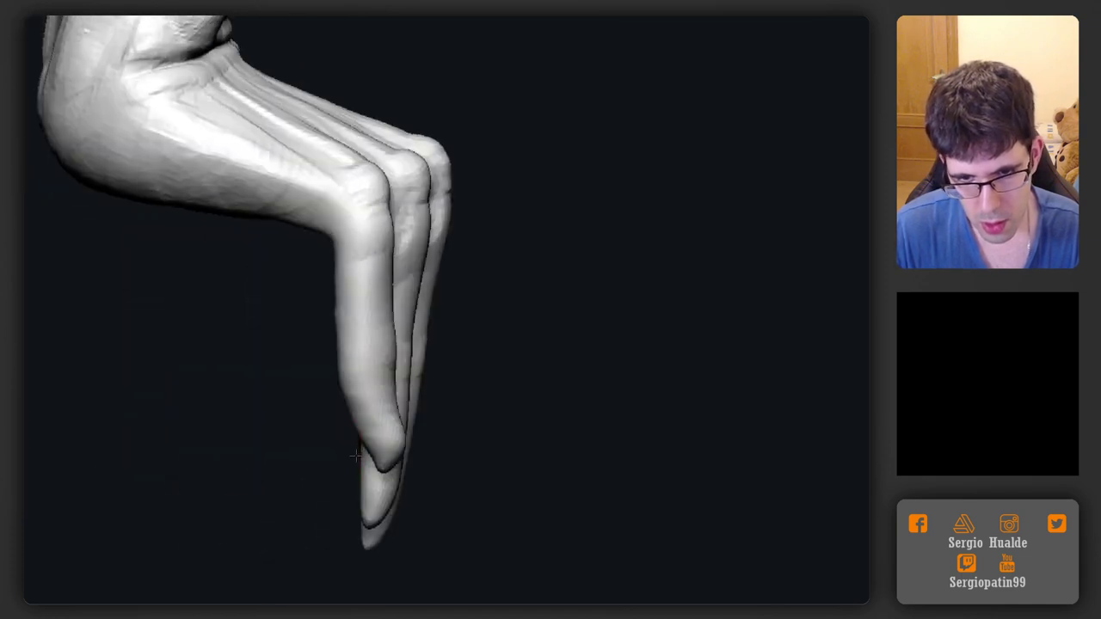
key(w)
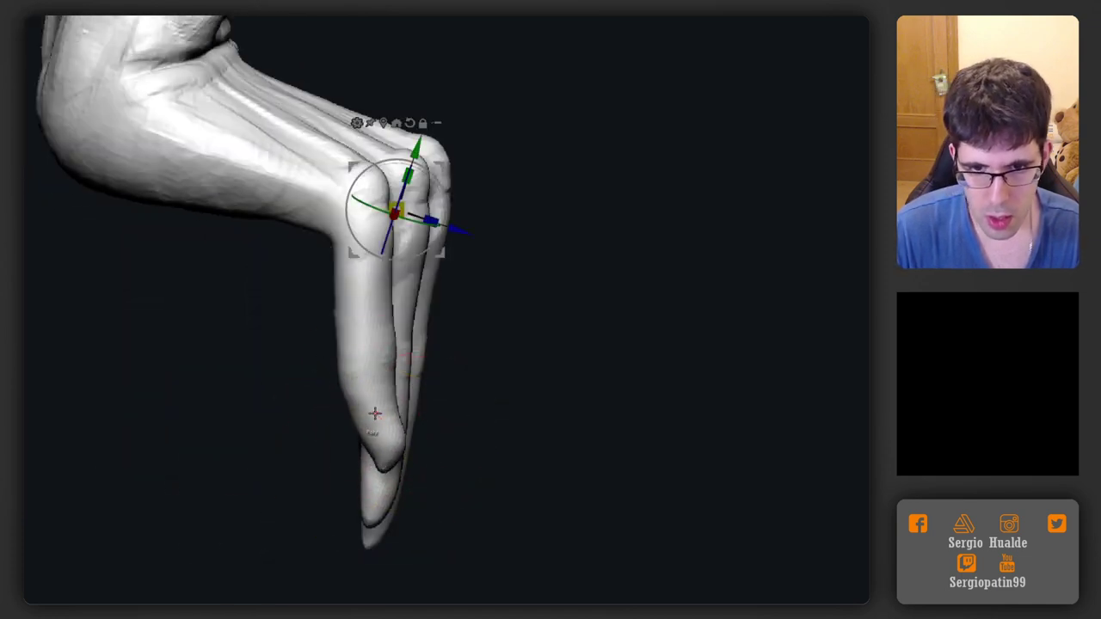
ctrl+click(375, 414)
key(q)
Pull the tip of the little finger back towards the palm in side view to straighten the finger
mouse_move(379, 421)
right_down()
mouse_move(425, 445)
mouse_move(395, 456)
right_up()
key(s)
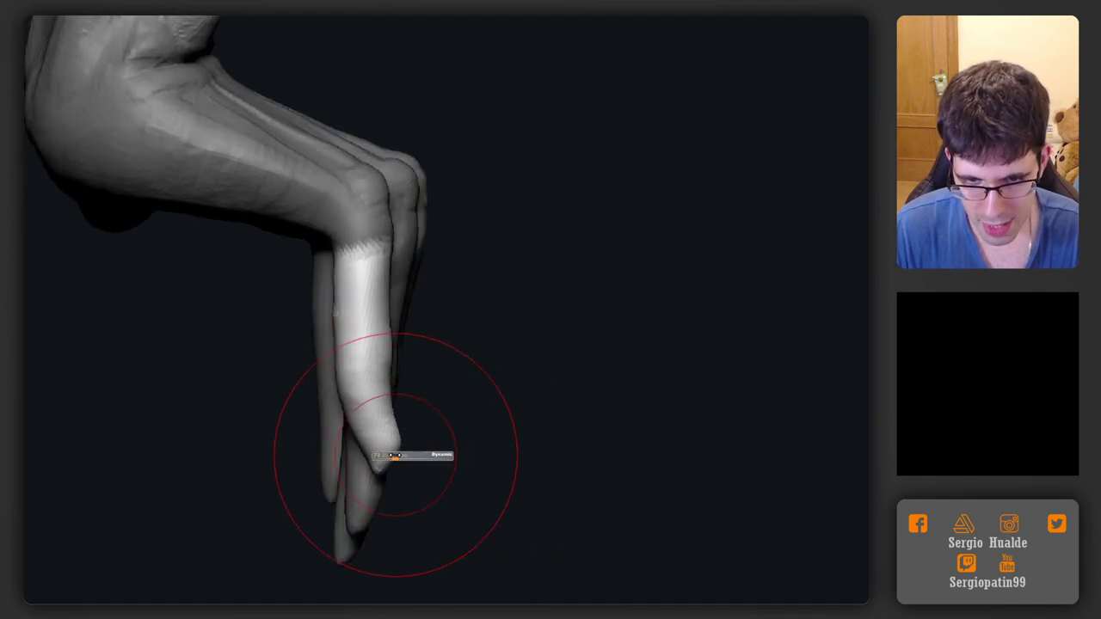
key(s)
drag(395, 456, 367, 466)
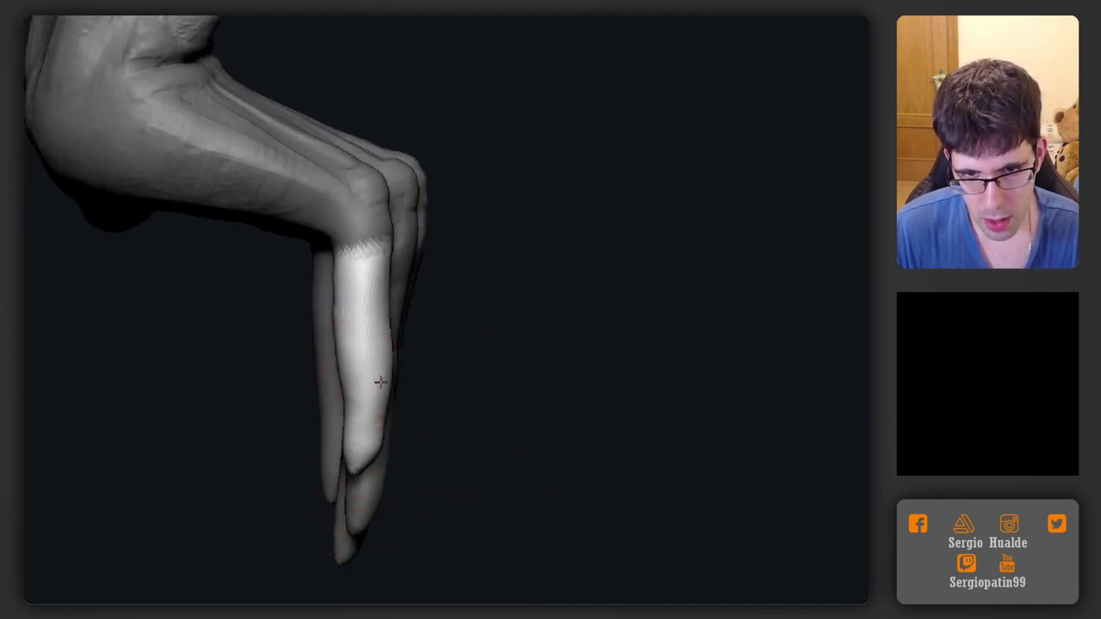
Refine the little finger's shape as seen from the back of the hand and clear the mask
right_drag(373, 414, 337, 449)
right_drag(388, 381, 393, 381)
key(s)
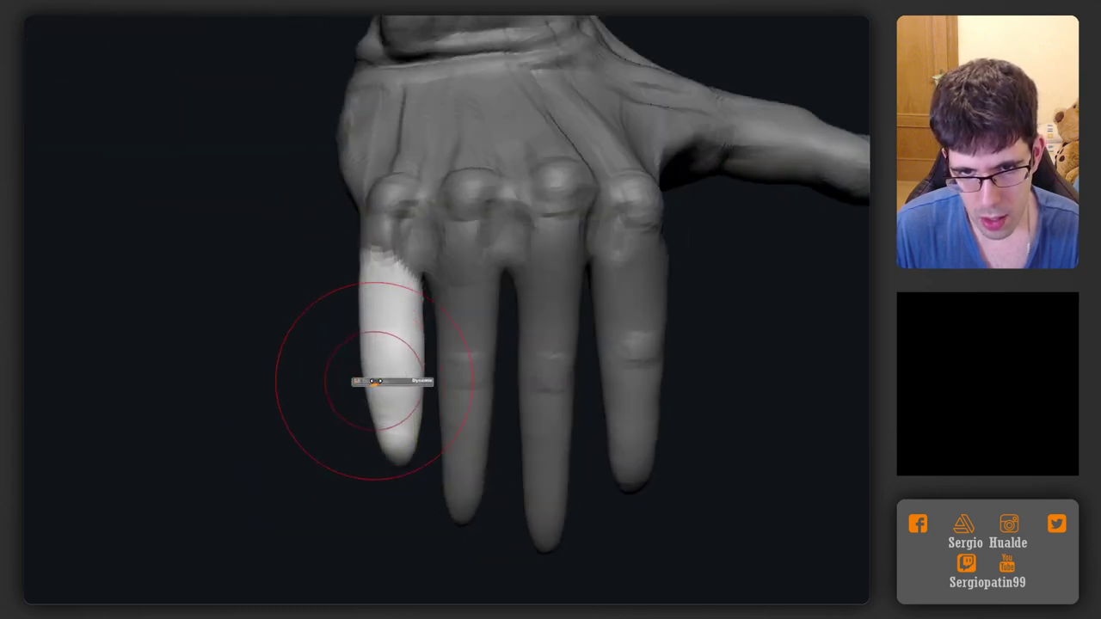
drag(393, 381, 401, 381)
mouse_move(401, 372)
mouse_down()
mouse_move(410, 372)
mouse_move(376, 377)
mouse_move(401, 377)
mouse_move(361, 408)
mouse_up()
mouse_move(365, 418)
ctrl+right_down()
mouse_move(422, 366)
mouse_move(450, 369)
mouse_move(540, 333)
mouse_move(584, 287)
ctrl+right_up()
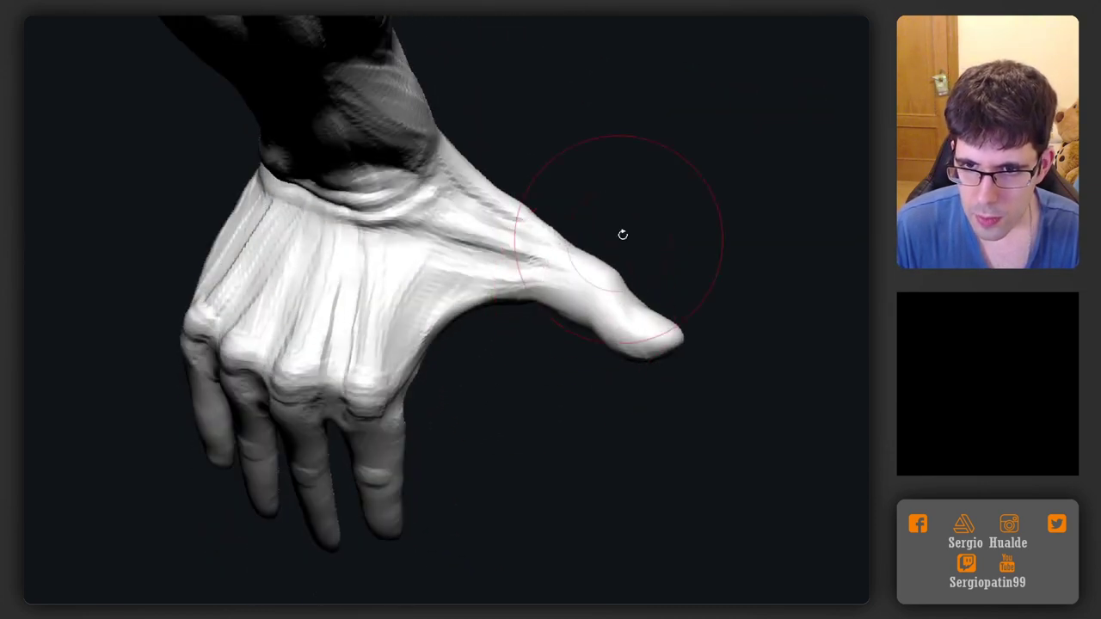
Push in the upper contour of the thumb around its joint with a resized brush
key(s)
drag(598, 246, 592, 247)
drag(586, 250, 578, 262)
right_drag(578, 263, 563, 297)
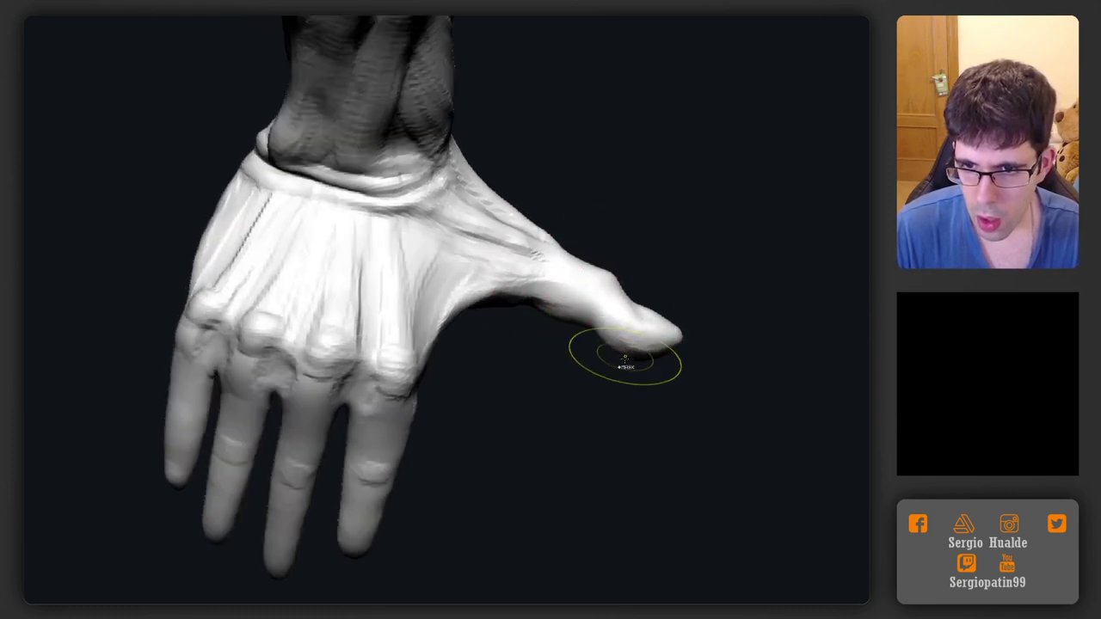
Adjust the pose of the thumb and hand with the transform gizmo, keeping the palm on the block
mouse_move(605, 364)
mouse_down()
mouse_move(603, 449)
mouse_move(585, 387)
mouse_move(582, 405)
mouse_move(604, 290)
mouse_move(590, 364)
mouse_move(560, 369)
mouse_move(587, 351)
mouse_move(549, 388)
mouse_move(562, 352)
mouse_move(583, 351)
mouse_move(524, 428)
mouse_move(573, 344)
mouse_move(552, 376)
mouse_move(541, 346)
mouse_move(567, 446)
mouse_move(605, 359)
mouse_move(585, 334)
mouse_move(639, 329)
mouse_move(597, 354)
mouse_move(527, 351)
mouse_move(597, 336)
mouse_move(528, 300)
mouse_move(544, 428)
mouse_up()
key(w)
drag(604, 488, 575, 511)
drag(634, 456, 628, 375)
mouse_move(628, 375)
ctrl+right_down()
mouse_move(593, 457)
mouse_move(618, 359)
ctrl+right_up()
drag(479, 485, 477, 500)
drag(611, 327, 698, 313)
key(q)
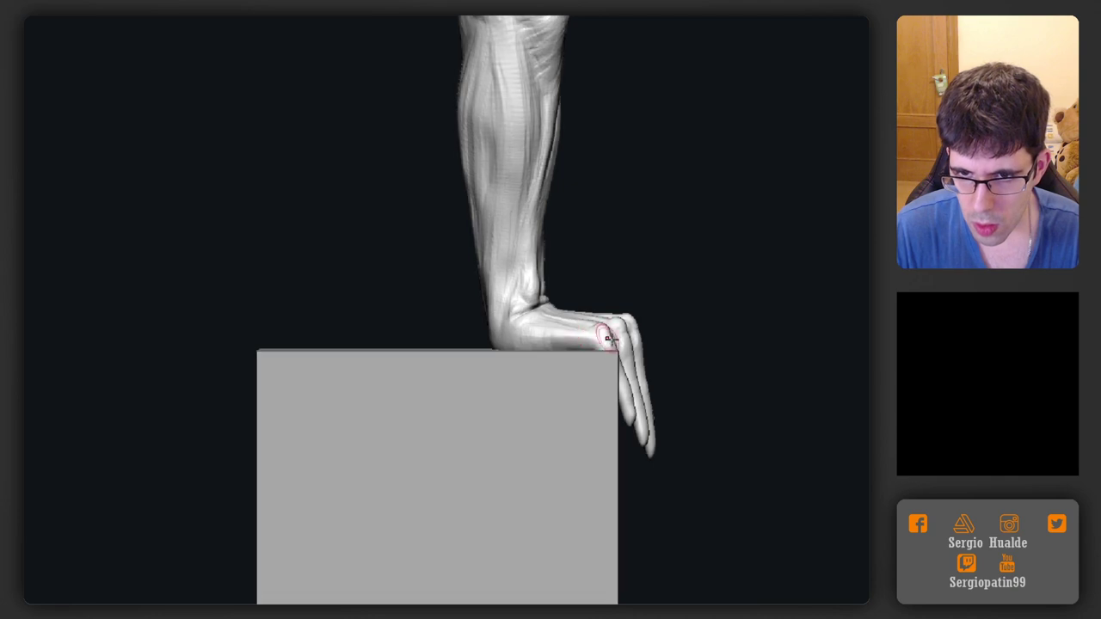
Reshape the pointed inner edge of the shoulder between the two cylinders
mouse_move(682, 348)
mouse_down()
mouse_move(518, 460)
mouse_move(659, 270)
mouse_move(615, 364)
mouse_move(479, 327)
mouse_move(460, 387)
mouse_move(474, 336)
mouse_move(494, 424)
mouse_move(504, 302)
mouse_move(430, 379)
mouse_move(442, 393)
mouse_move(361, 404)
mouse_move(386, 356)
mouse_up()
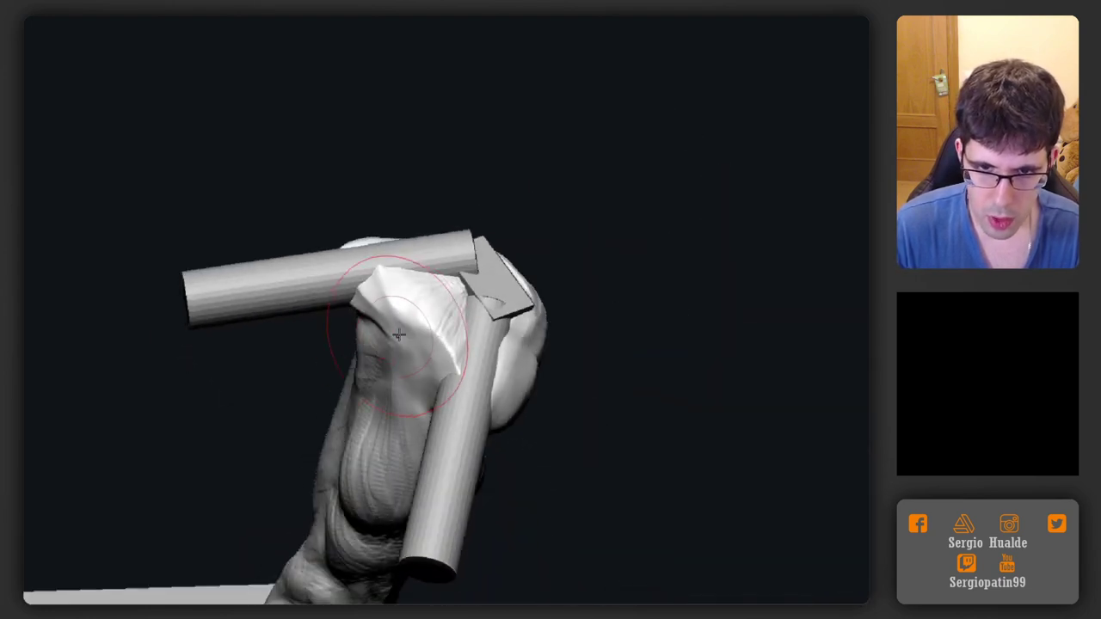
mouse_move(407, 318)
mouse_down()
mouse_move(394, 324)
mouse_move(405, 317)
mouse_up()
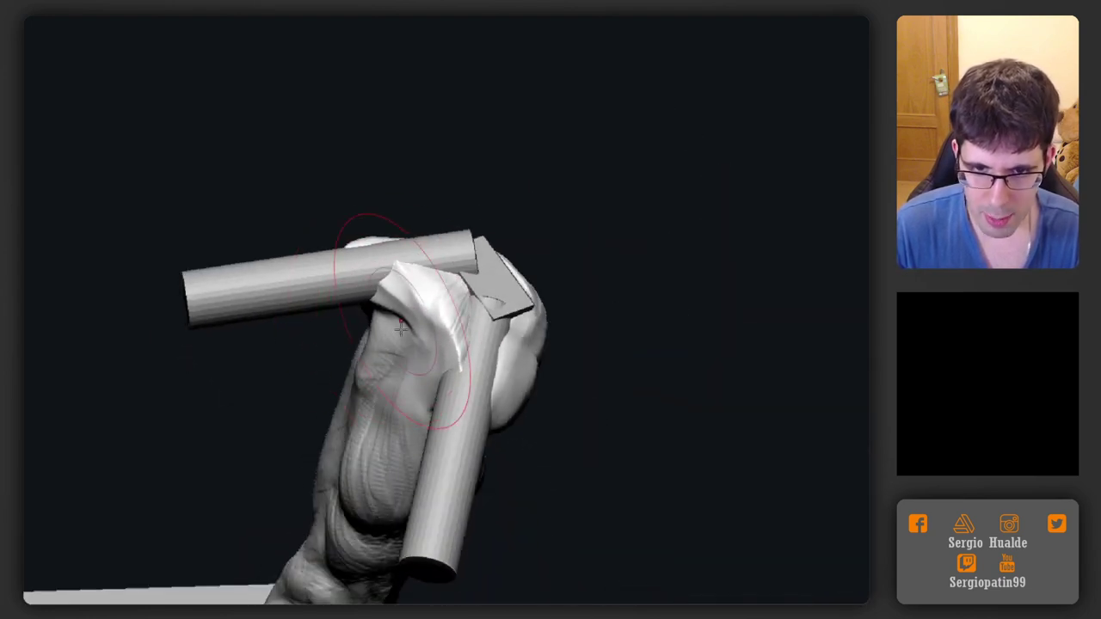
right_drag(387, 366, 370, 353)
mouse_move(371, 353)
mouse_down()
mouse_move(363, 388)
mouse_move(370, 374)
mouse_up()
mouse_move(397, 374)
right_down()
mouse_move(438, 365)
mouse_move(414, 366)
right_up()
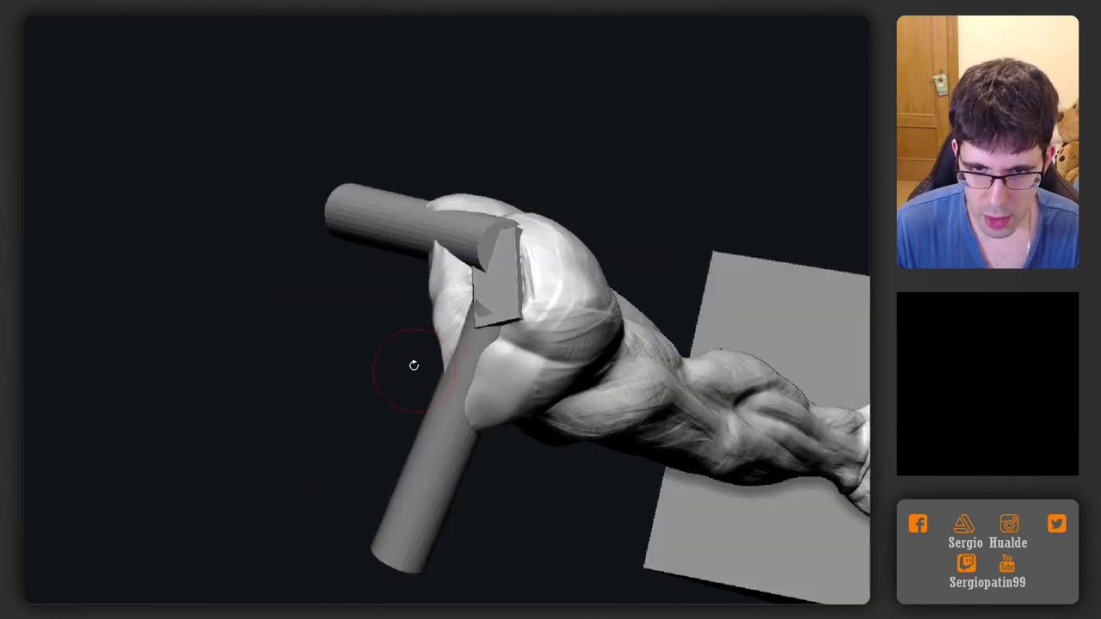
Tuck the shoulder's protruding peak underneath the upper cylinder so its edge follows the cylinder
right_drag(451, 326, 437, 307)
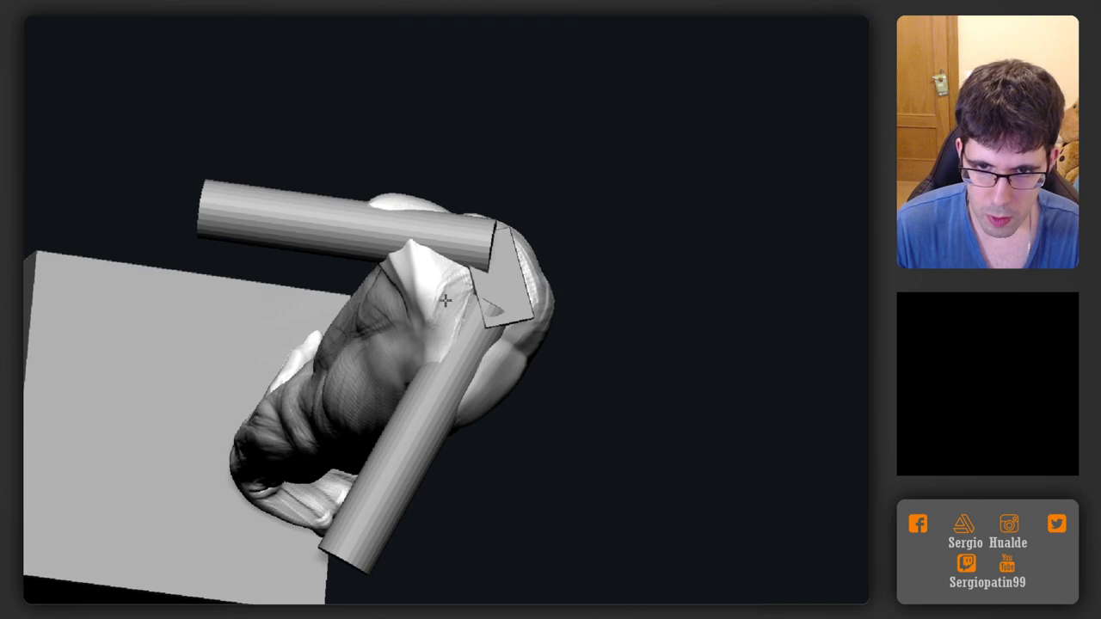
drag(414, 278, 393, 260)
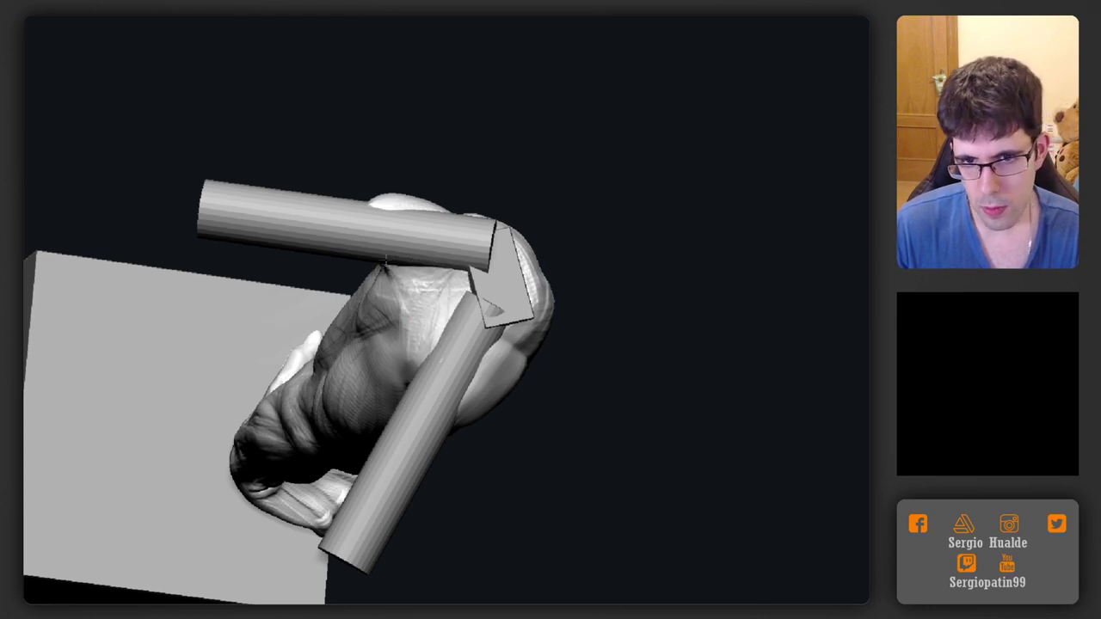
right_drag(447, 314, 415, 341)
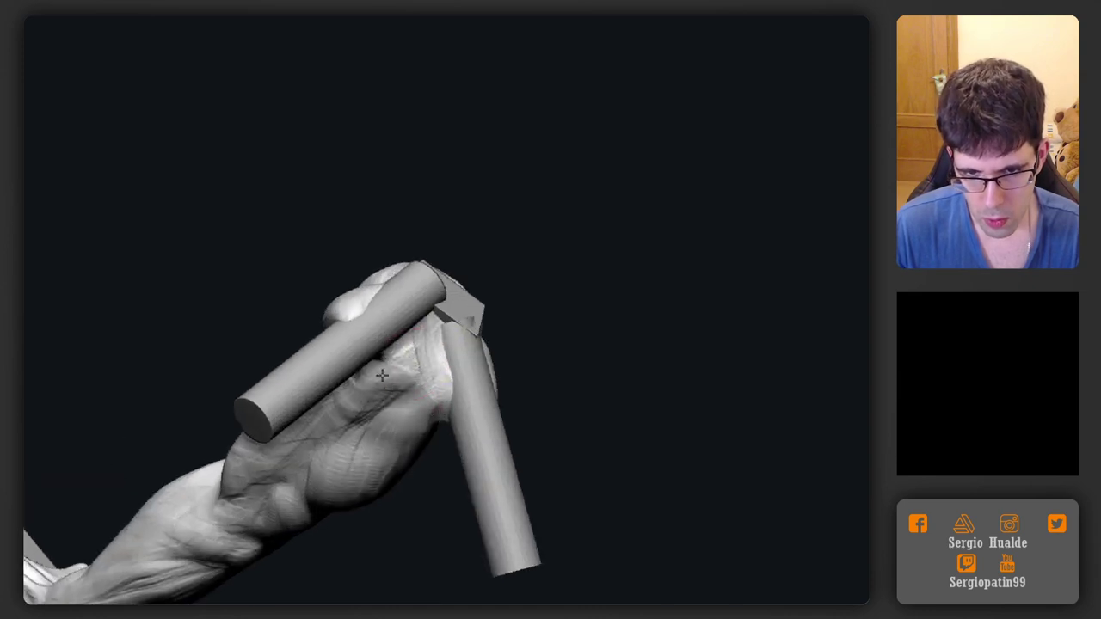
mouse_move(391, 398)
right_down()
mouse_move(361, 443)
mouse_move(403, 423)
right_up()
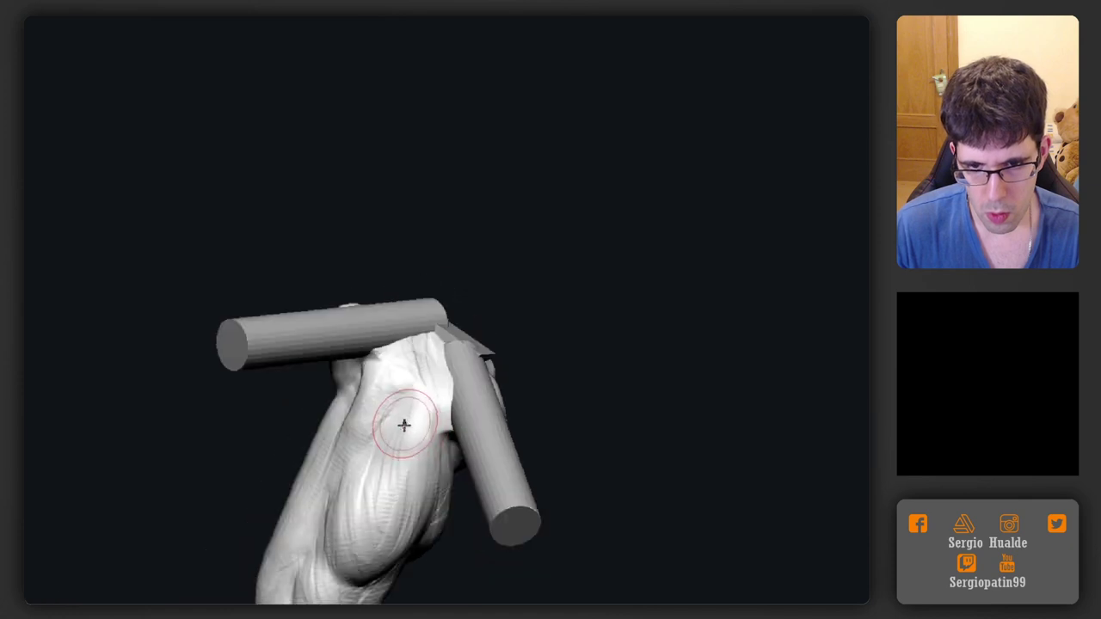
Refine the upper forearm's contours just below the elbow from several angles with a resized brush
right_drag(369, 499, 392, 475)
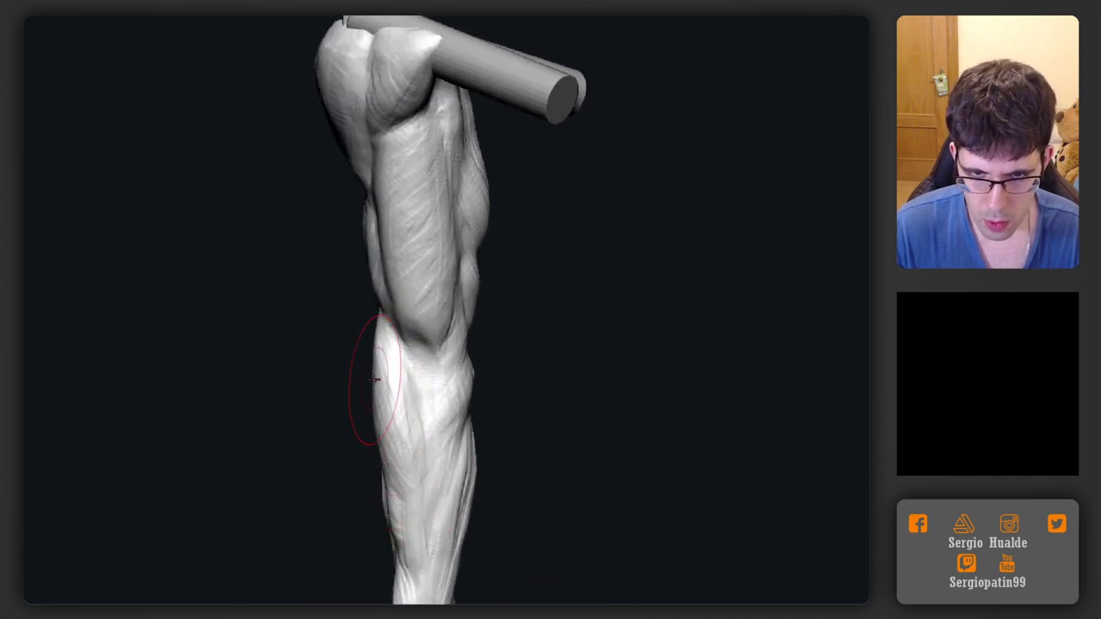
right_drag(375, 379, 372, 385)
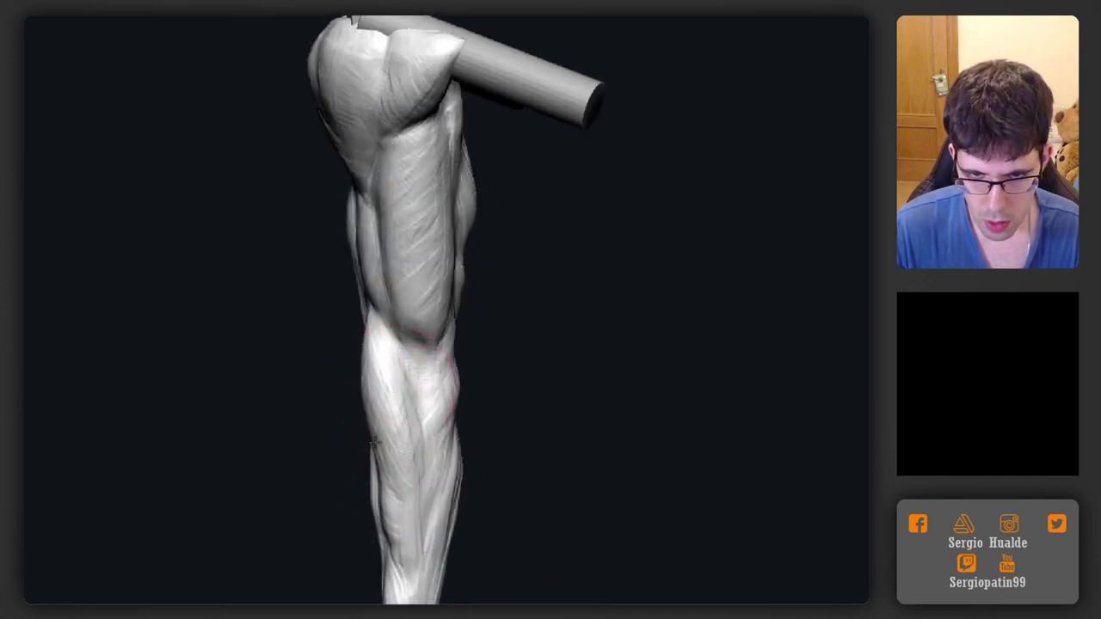
right_drag(373, 442, 396, 473)
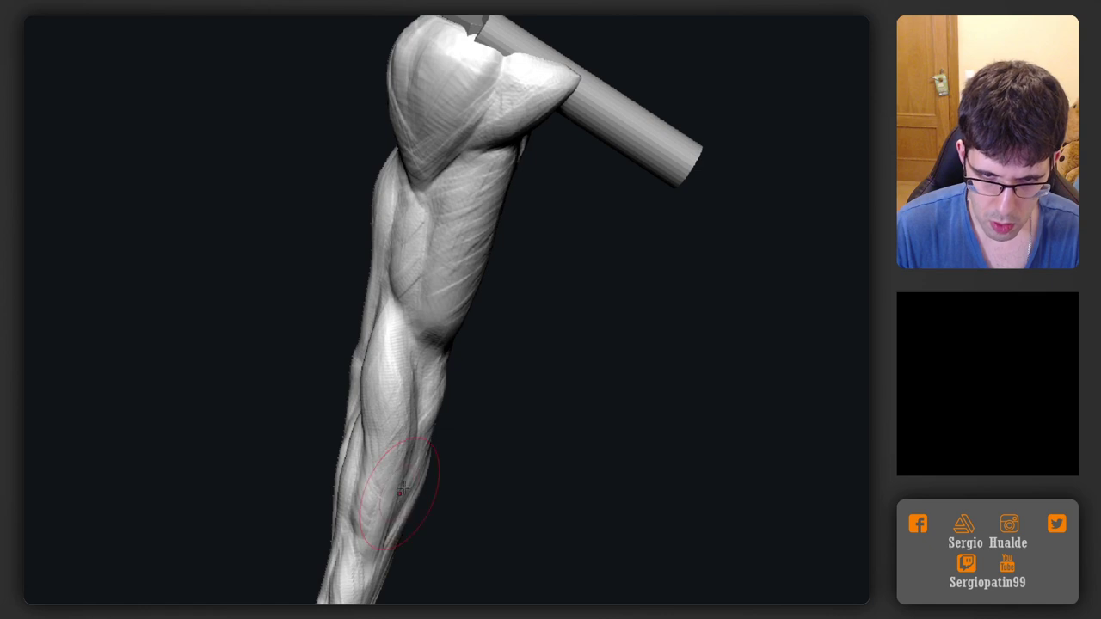
mouse_move(402, 488)
right_down()
mouse_move(388, 449)
mouse_move(479, 484)
mouse_move(376, 519)
right_up()
key(s)
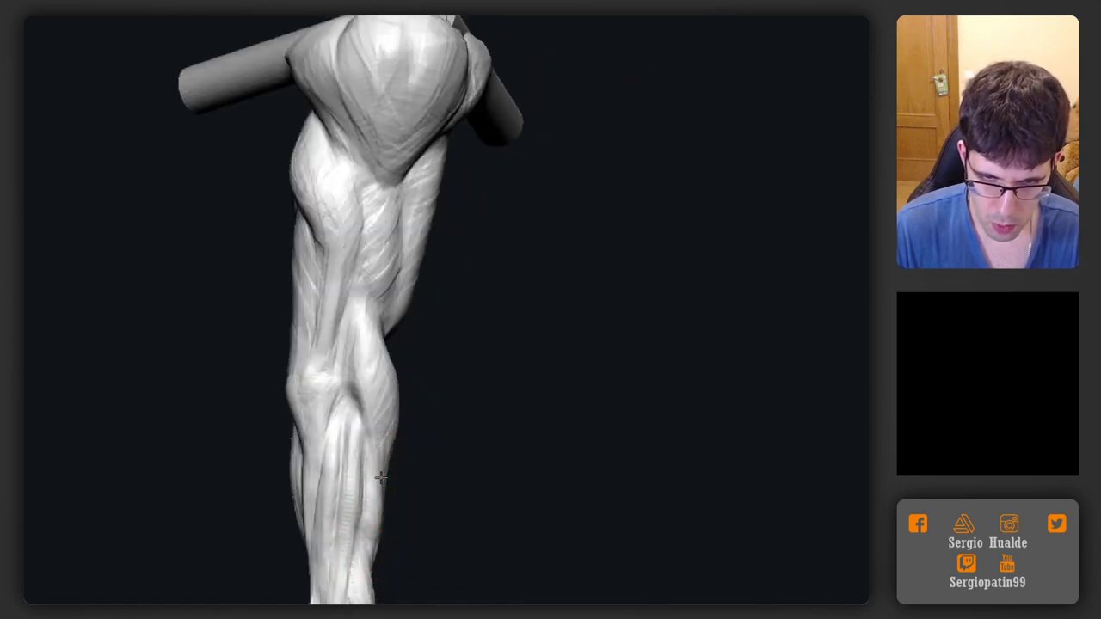
mouse_move(382, 477)
right_down()
mouse_move(378, 517)
mouse_move(413, 418)
mouse_move(417, 448)
right_up()
key(s)
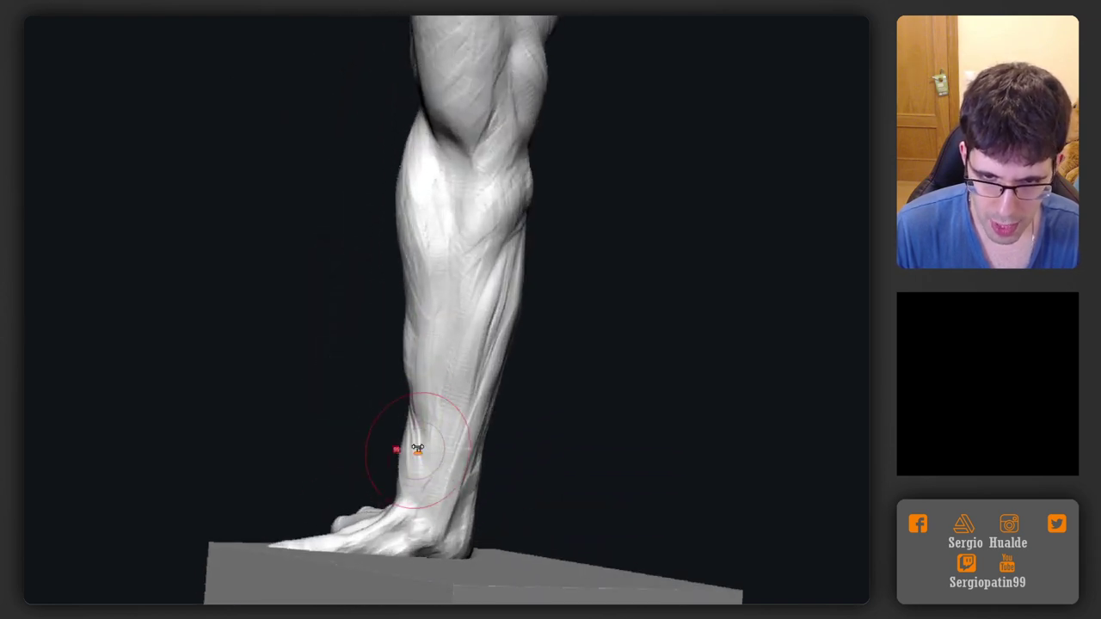
Adjust the lower forearm's contour towards the wrist on its inner and front sides
mouse_move(406, 410)
right_down()
mouse_move(430, 405)
mouse_move(415, 389)
right_up()
mouse_move(430, 430)
right_down()
mouse_move(450, 461)
mouse_move(425, 422)
mouse_move(435, 438)
right_up()
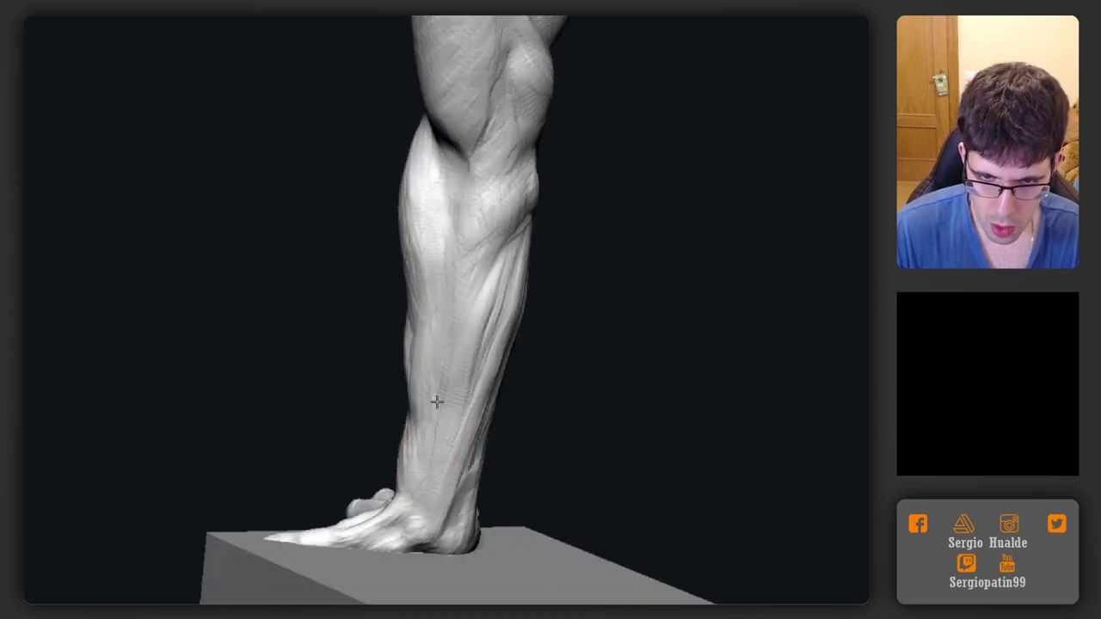
right_drag(427, 508, 453, 392)
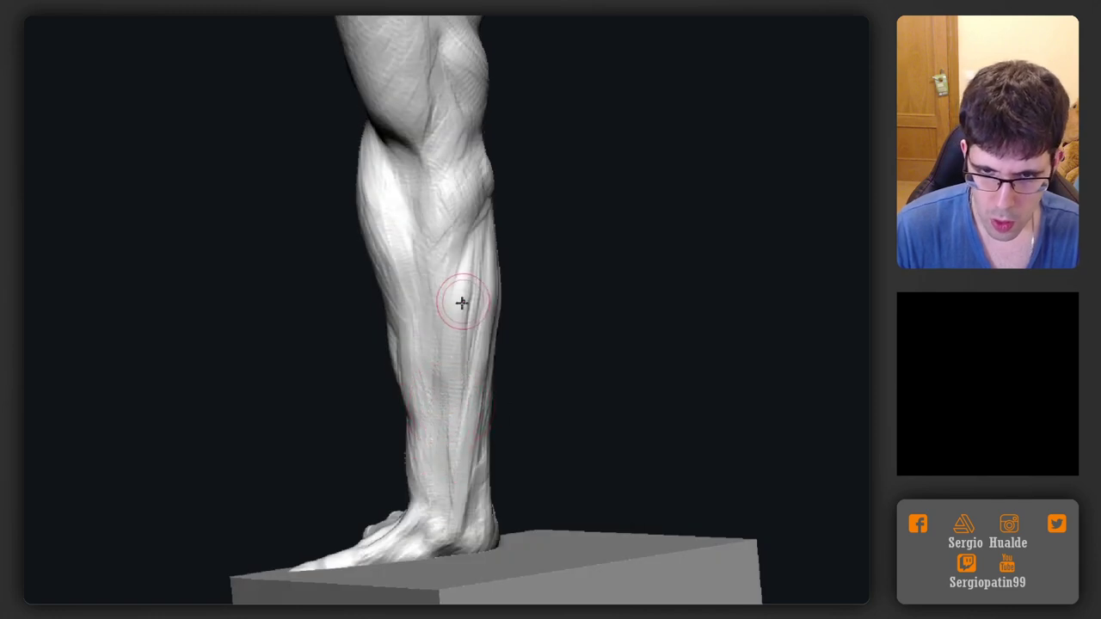
right_drag(441, 436, 599, 322)
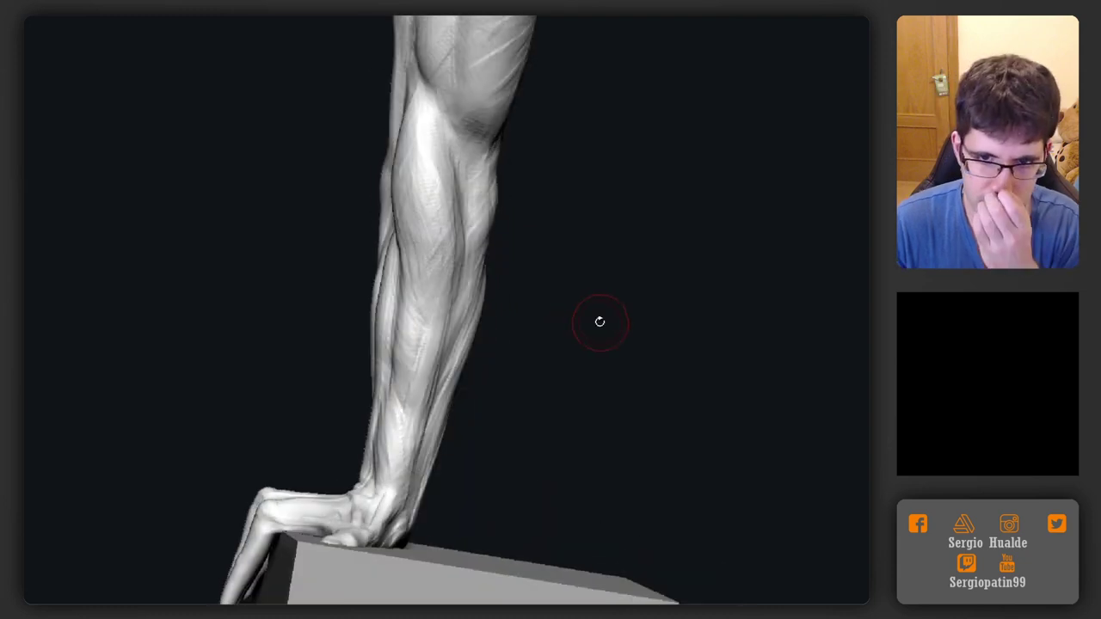
Reshape the thin rear contour of the lower forearm just above the wrist with a resized brush
mouse_move(442, 413)
right_down()
mouse_move(467, 381)
mouse_move(489, 398)
mouse_move(476, 400)
mouse_move(489, 374)
mouse_move(464, 413)
mouse_move(404, 437)
mouse_move(422, 381)
mouse_move(491, 352)
right_up()
key(s)
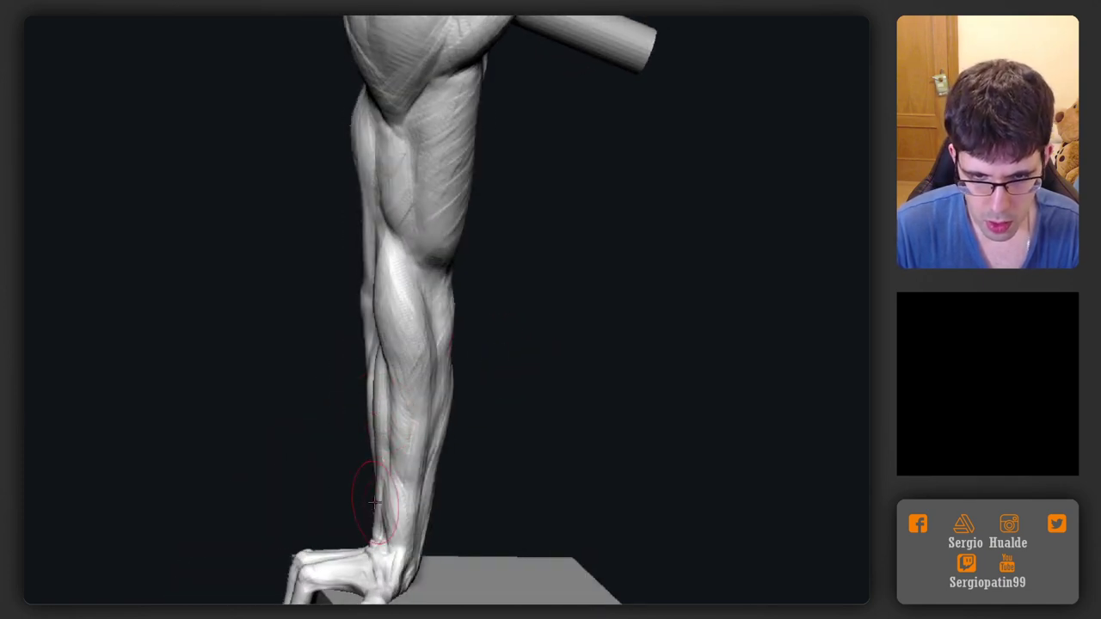
drag(374, 502, 373, 502)
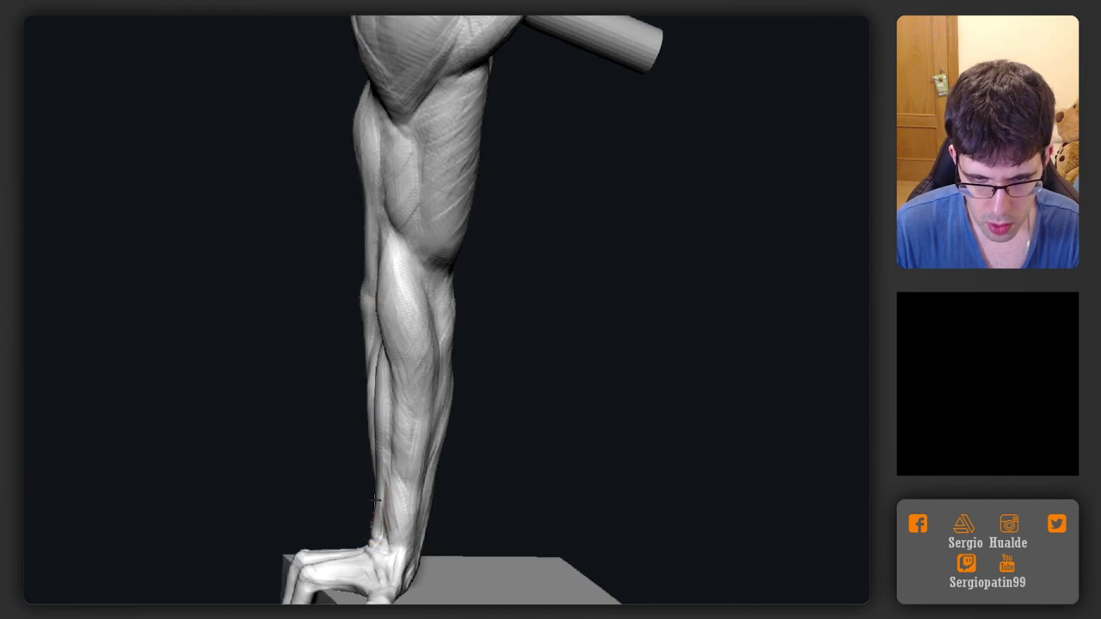
mouse_move(393, 499)
right_down()
mouse_move(464, 453)
mouse_move(426, 446)
mouse_move(386, 388)
mouse_move(410, 364)
mouse_move(426, 386)
mouse_move(464, 379)
right_up()
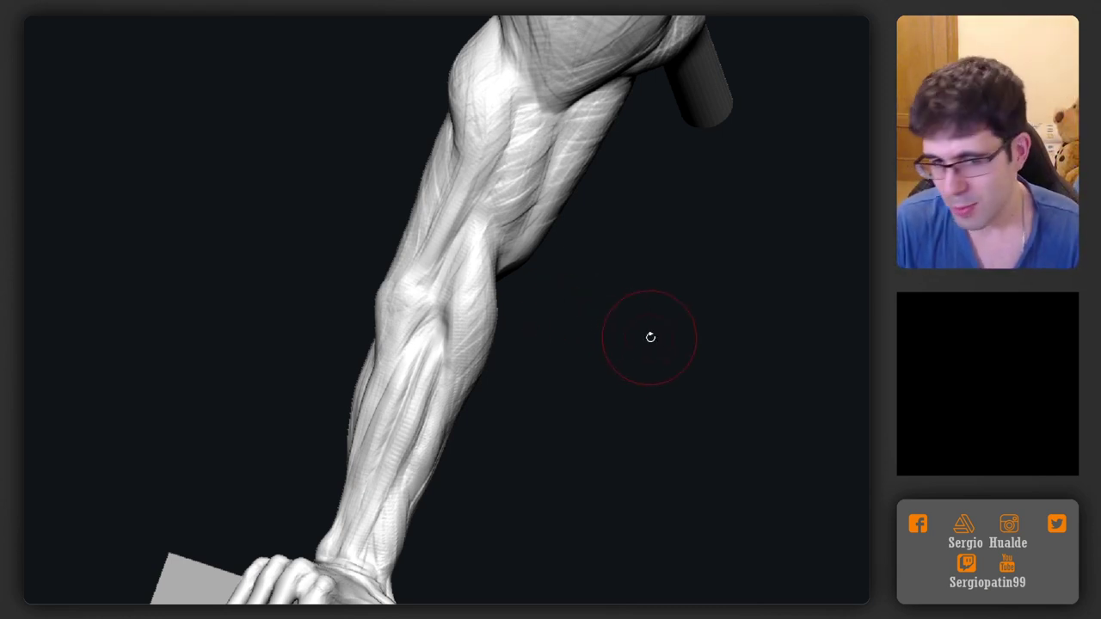
Refine the muscle forms on the back of the forearm down to the wrist
mouse_move(649, 336)
mouse_down()
mouse_move(450, 375)
mouse_move(441, 387)
mouse_move(459, 384)
mouse_move(442, 295)
mouse_move(468, 462)
mouse_move(467, 408)
mouse_move(442, 374)
mouse_up()
mouse_move(412, 442)
mouse_down()
mouse_move(458, 509)
mouse_move(479, 425)
mouse_move(465, 416)
mouse_up()
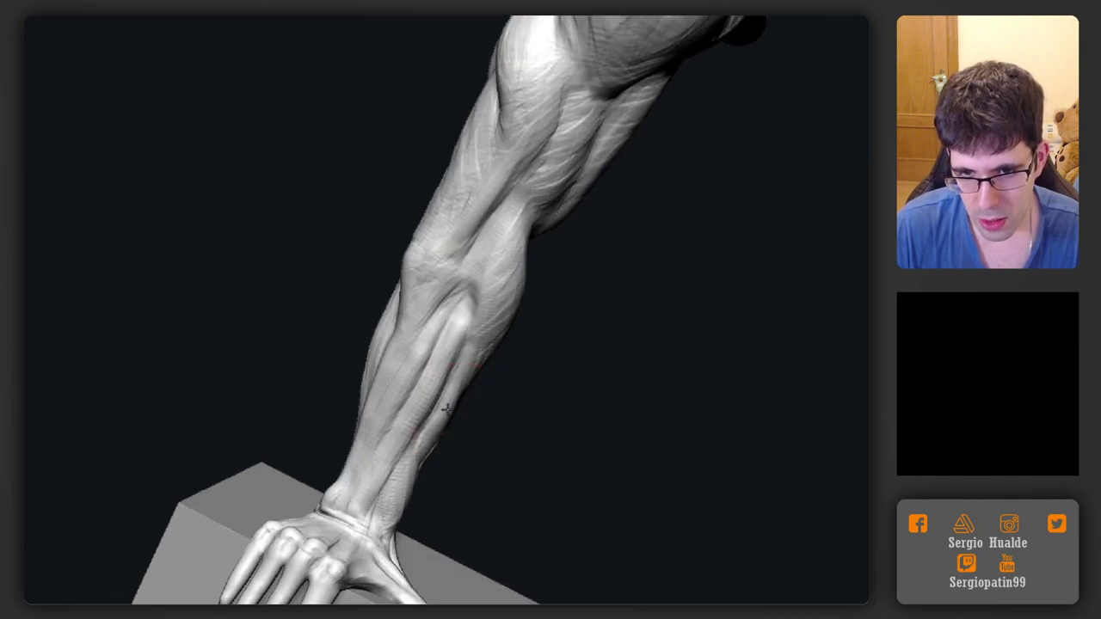
right_drag(444, 412, 433, 373)
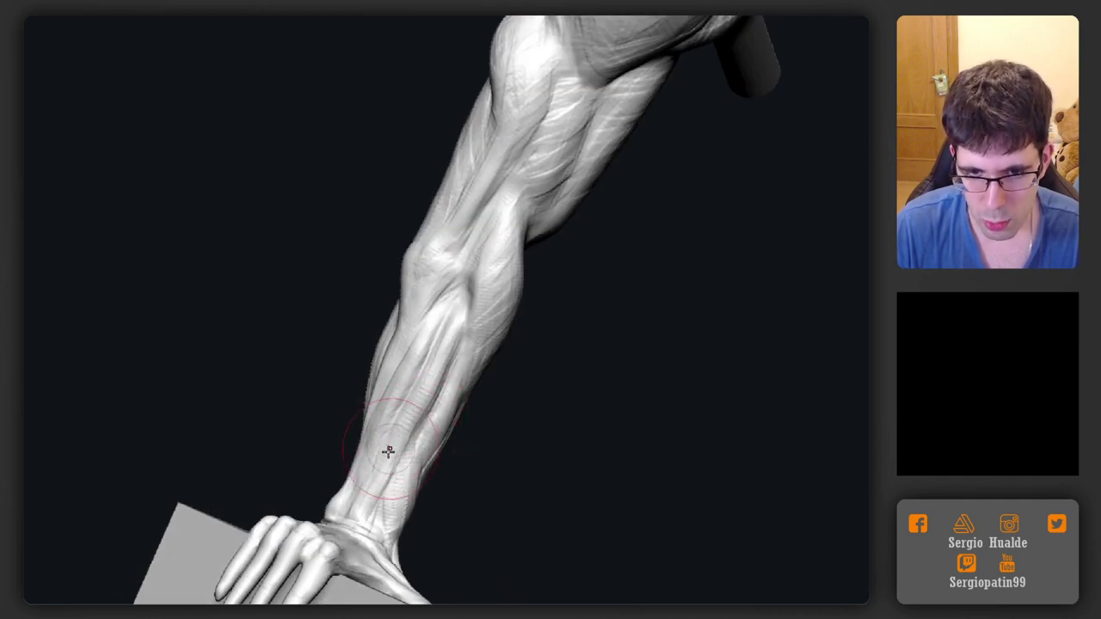
mouse_move(398, 414)
right_down()
mouse_move(415, 405)
mouse_move(402, 364)
right_up()
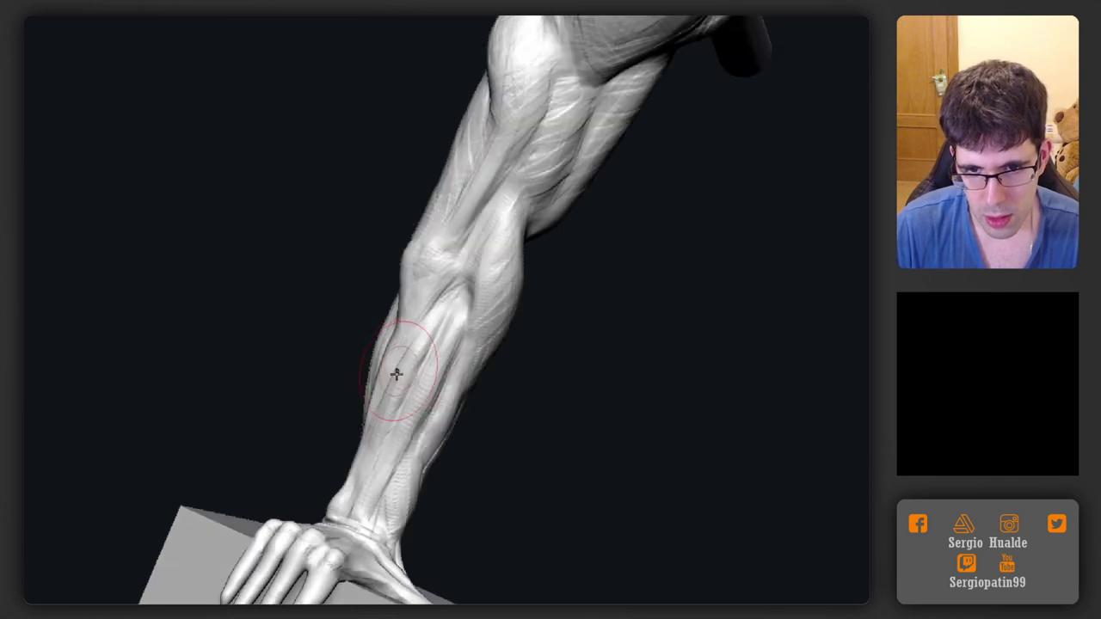
mouse_move(393, 373)
mouse_down()
mouse_move(375, 477)
mouse_move(356, 456)
mouse_up()
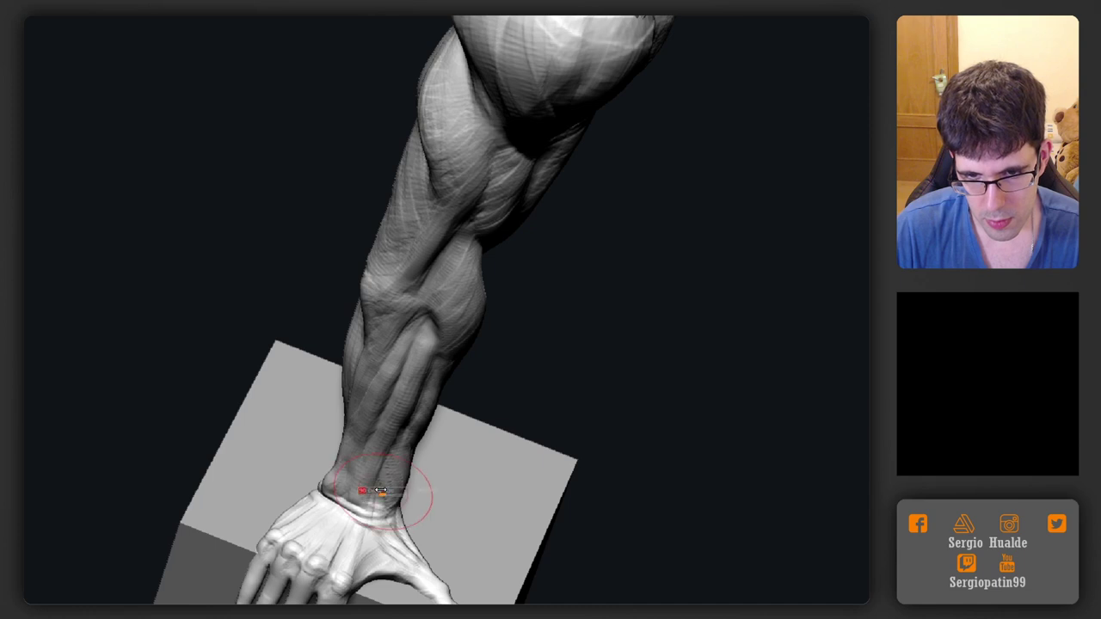
right_drag(381, 496, 374, 444)
drag(403, 523, 479, 426)
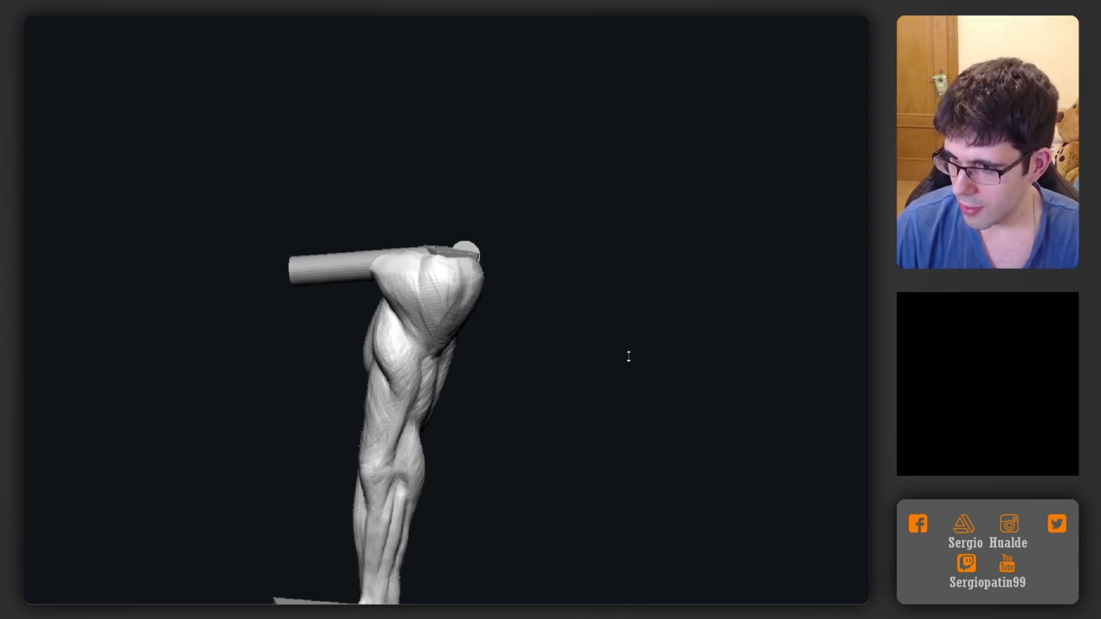
Adjust the upper arm's muscle volume below the shoulder with a resized brush
drag(627, 356, 606, 356)
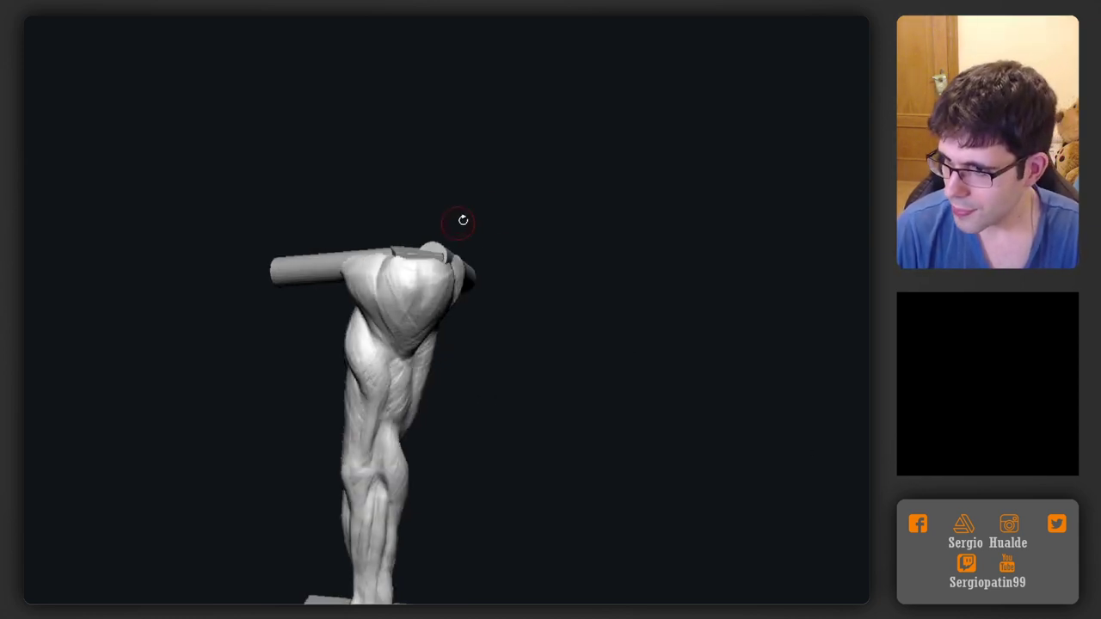
mouse_move(586, 242)
mouse_down()
mouse_move(573, 214)
mouse_move(575, 232)
mouse_up()
drag(502, 261, 431, 289)
ctrl+right_drag(387, 330, 401, 342)
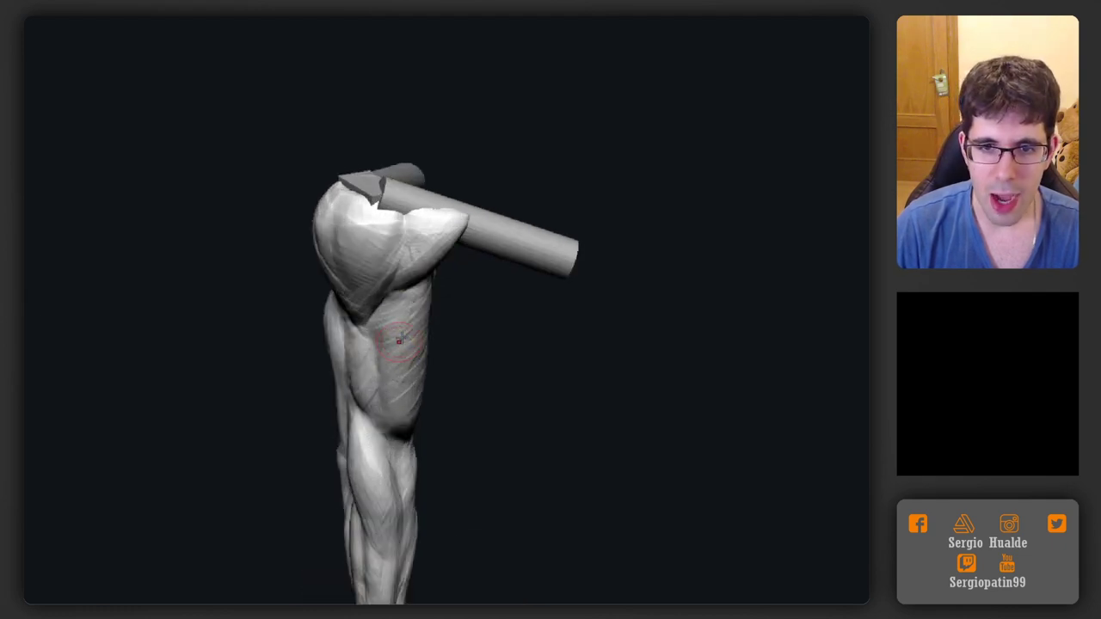
key(s)
click(422, 308)
Refine the shoulder muscle's outer contour where it tapers into the upper arm
mouse_move(426, 303)
ctrl+right_down()
mouse_move(435, 368)
mouse_move(424, 286)
mouse_move(376, 281)
ctrl+right_up()
drag(406, 270, 352, 285)
right_drag(320, 320, 346, 328)
mouse_move(338, 331)
right_down()
mouse_move(379, 393)
mouse_move(340, 326)
mouse_move(334, 371)
right_up()
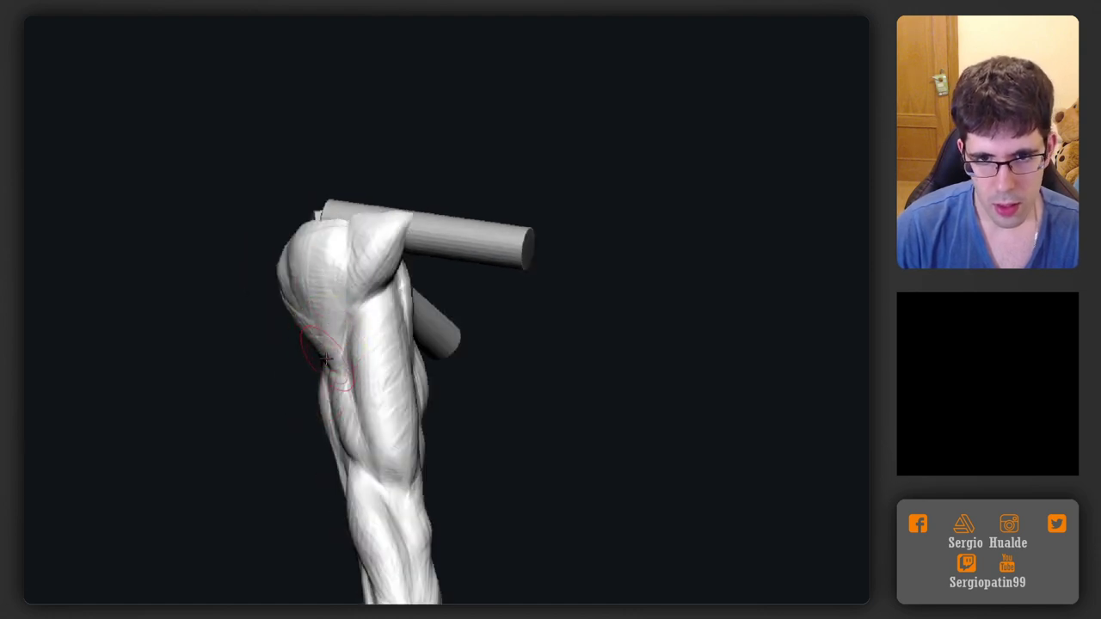
right_drag(325, 360, 314, 315)
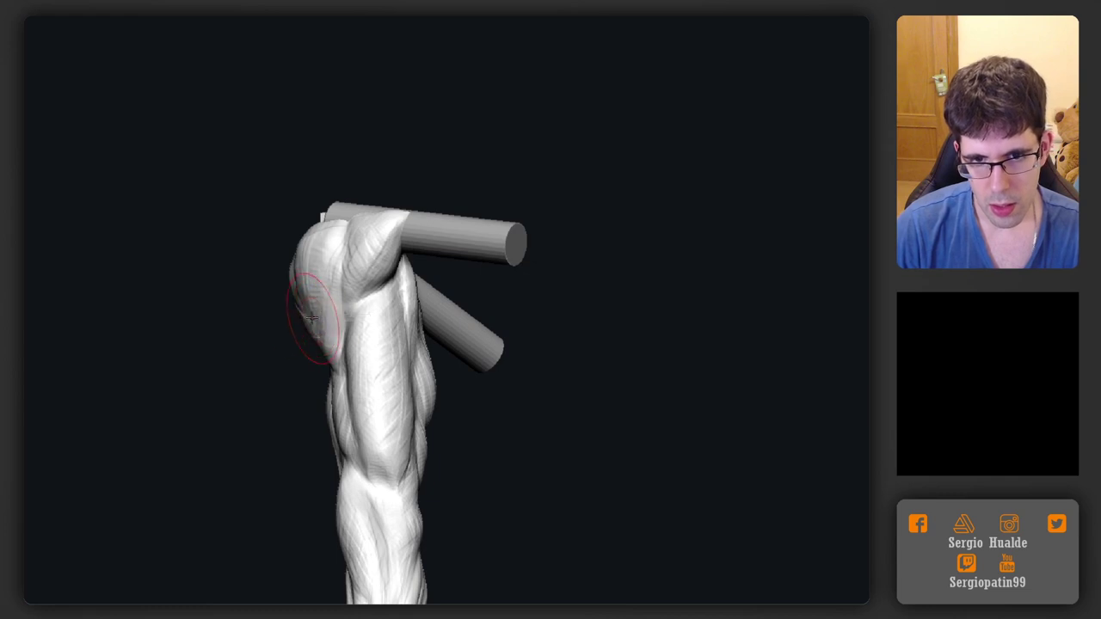
mouse_move(301, 295)
right_down()
mouse_move(367, 327)
mouse_move(326, 299)
mouse_move(319, 270)
mouse_move(290, 314)
mouse_move(340, 326)
mouse_move(343, 445)
right_up()
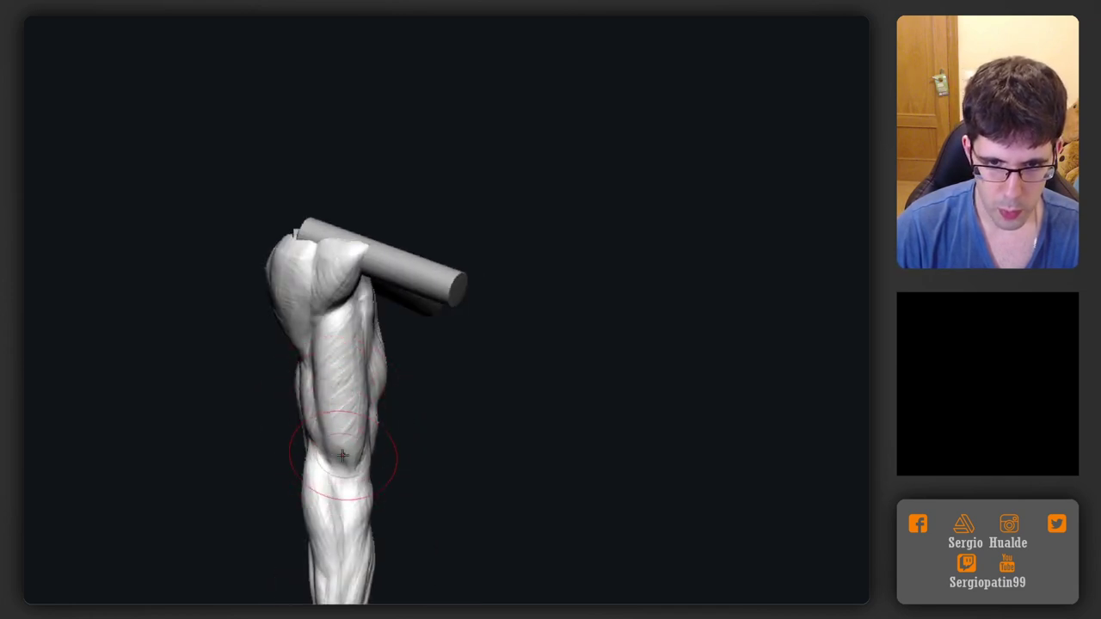
Touch up the lower end of the biceps and hide the cylinders and block so only the arm shows
mouse_move(345, 470)
right_down()
mouse_move(374, 447)
mouse_move(381, 455)
mouse_move(344, 524)
mouse_move(361, 453)
mouse_move(349, 454)
mouse_move(418, 445)
mouse_move(329, 443)
mouse_move(322, 395)
mouse_move(435, 388)
mouse_move(386, 406)
right_up()
key(alt+s)
alt+right_drag(370, 361, 404, 386)
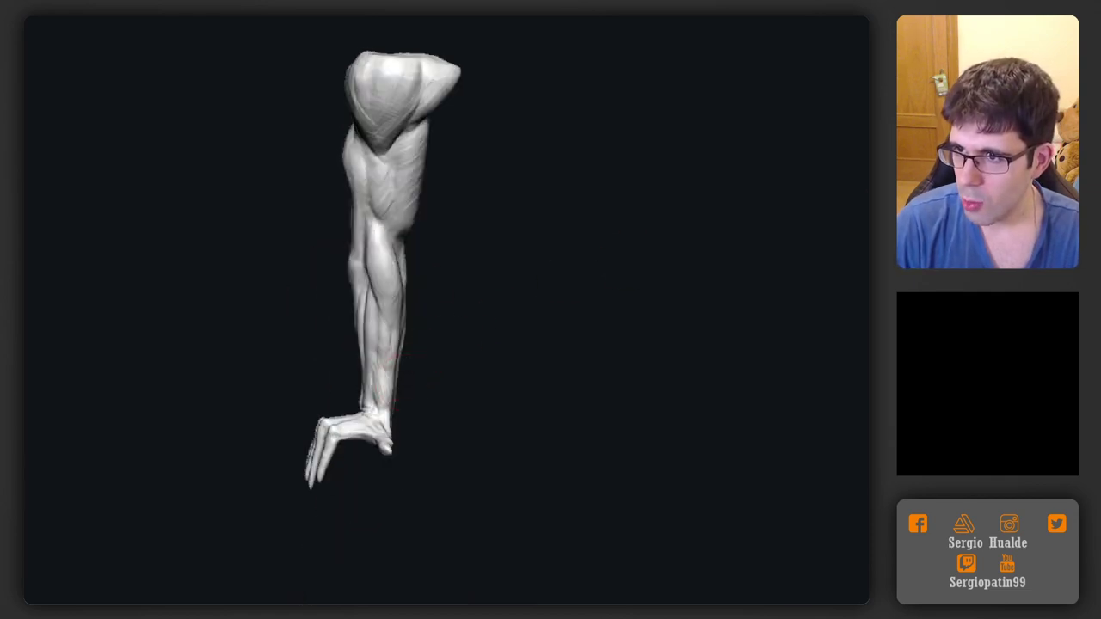
right_drag(485, 324, 533, 385)
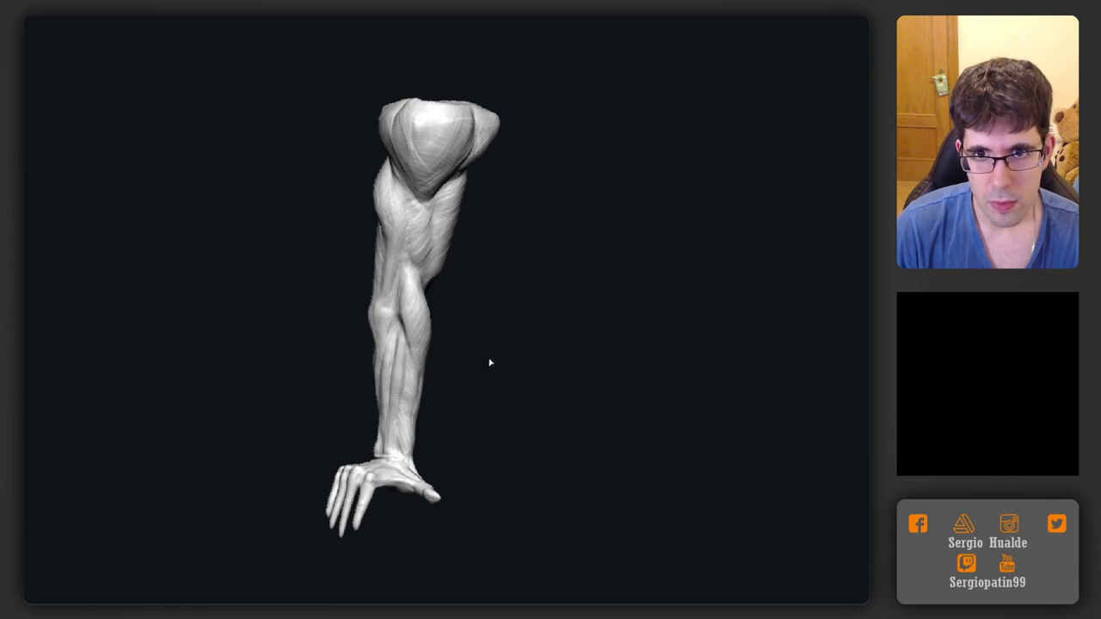
Compare the arm's forearm and hand at low and high subdivision levels
key(shift+d)
key(shift+d)
key(shift+d)
right_drag(570, 313, 455, 286)
alt+right_drag(455, 287, 456, 473)
right_drag(456, 473, 479, 197)
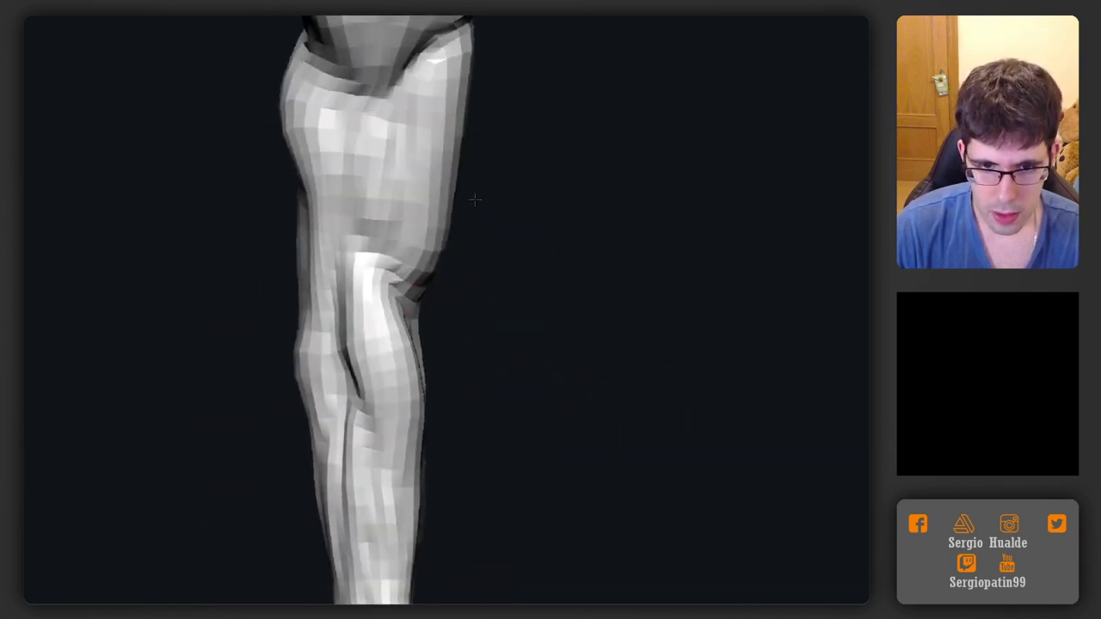
alt+right_drag(430, 529, 491, 445)
drag(491, 444, 594, 354)
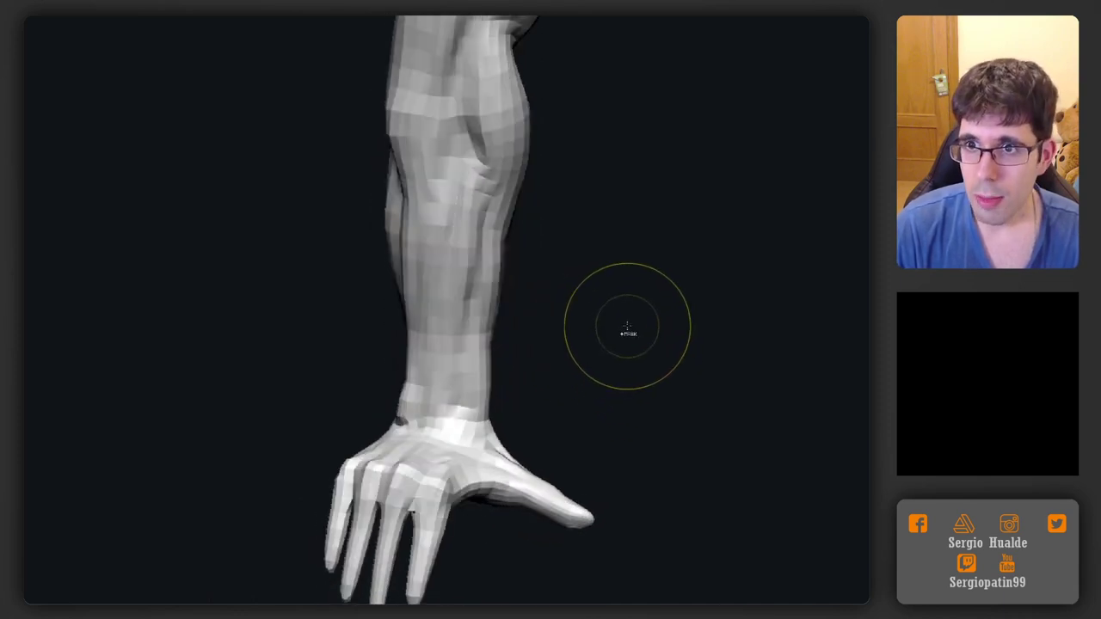
key(d)
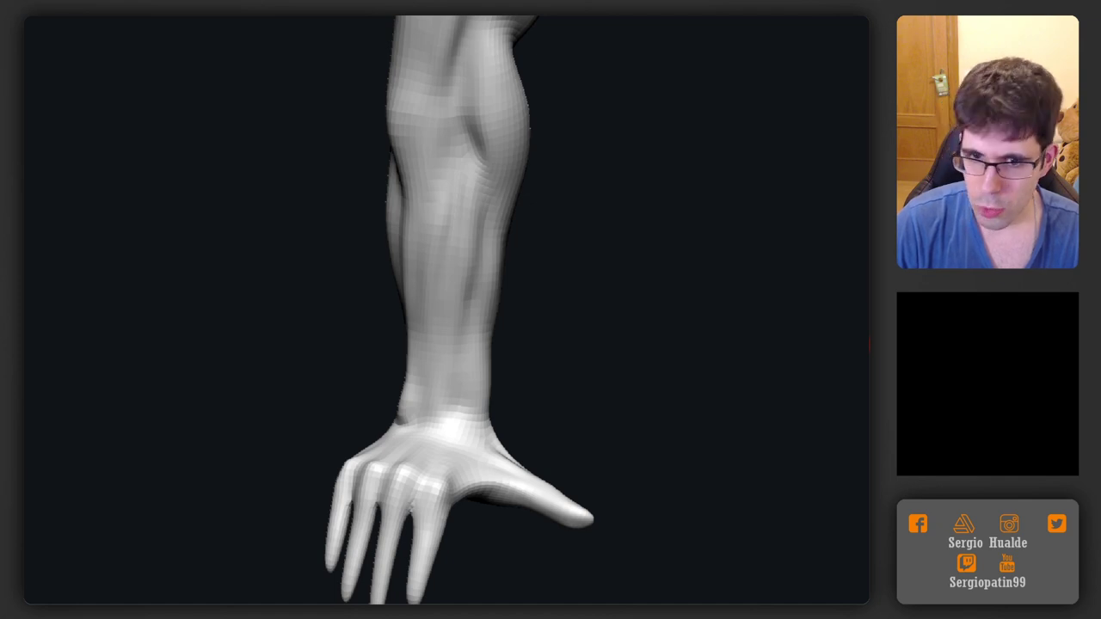
click(869, 344)
click(870, 344)
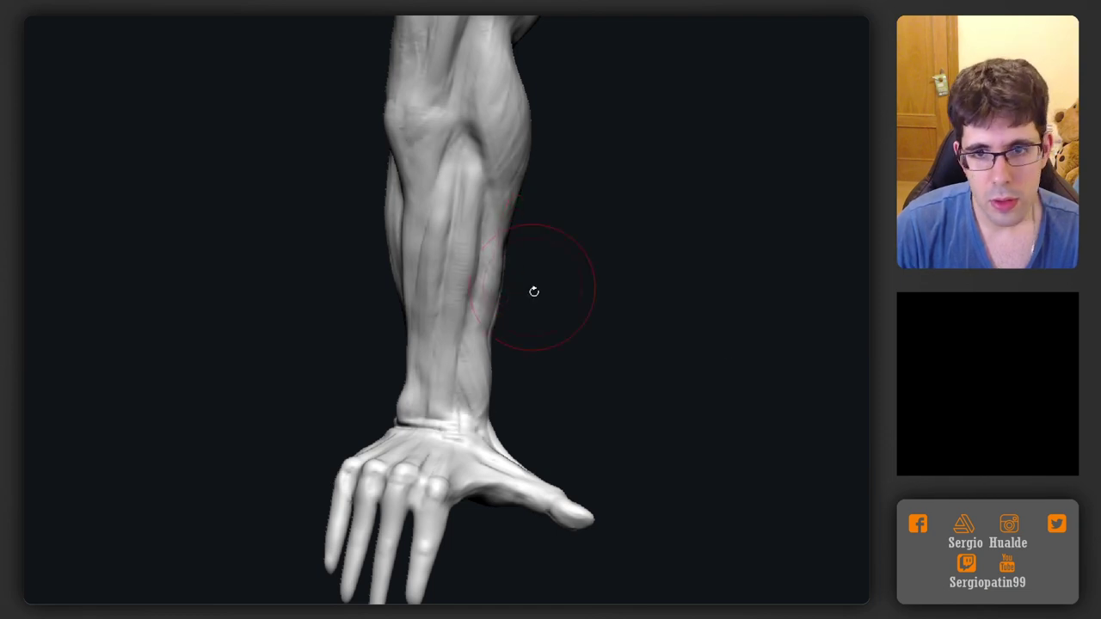
mouse_move(533, 290)
mouse_down()
mouse_move(494, 285)
mouse_move(545, 249)
mouse_move(519, 246)
mouse_move(553, 238)
mouse_move(545, 229)
mouse_move(548, 275)
mouse_move(562, 263)
mouse_move(562, 246)
mouse_move(528, 310)
mouse_move(725, 209)
mouse_up()
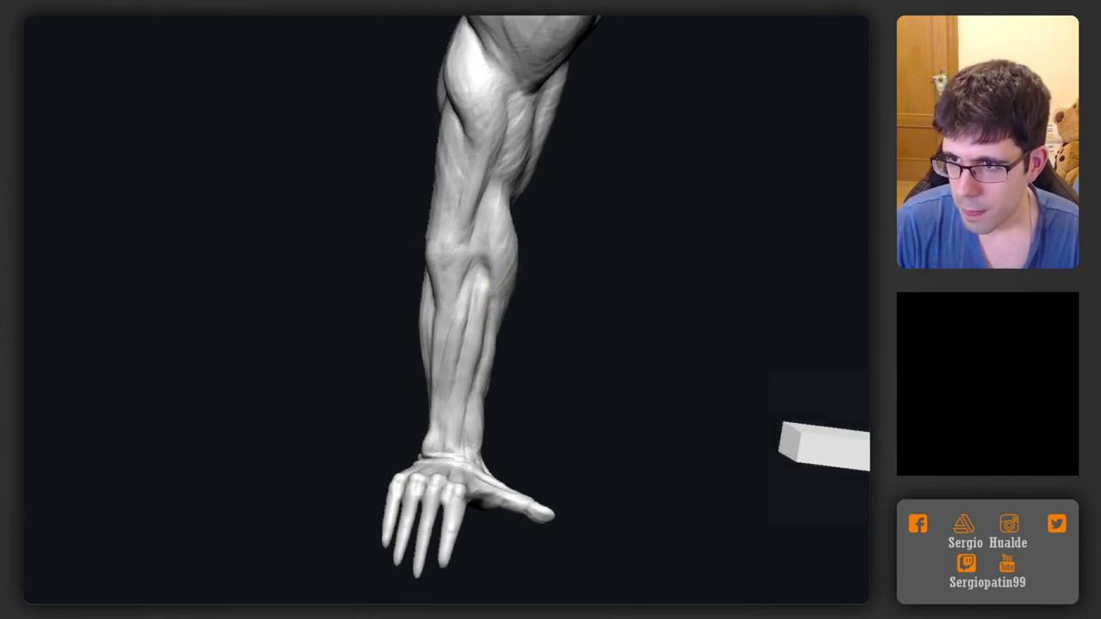
Show the block again and lower the arm to a coarse subdivision level
alt+drag(553, 409, 593, 280)
key(shift+f)
key(shift+f)
shift+right_drag(593, 280, 575, 282)
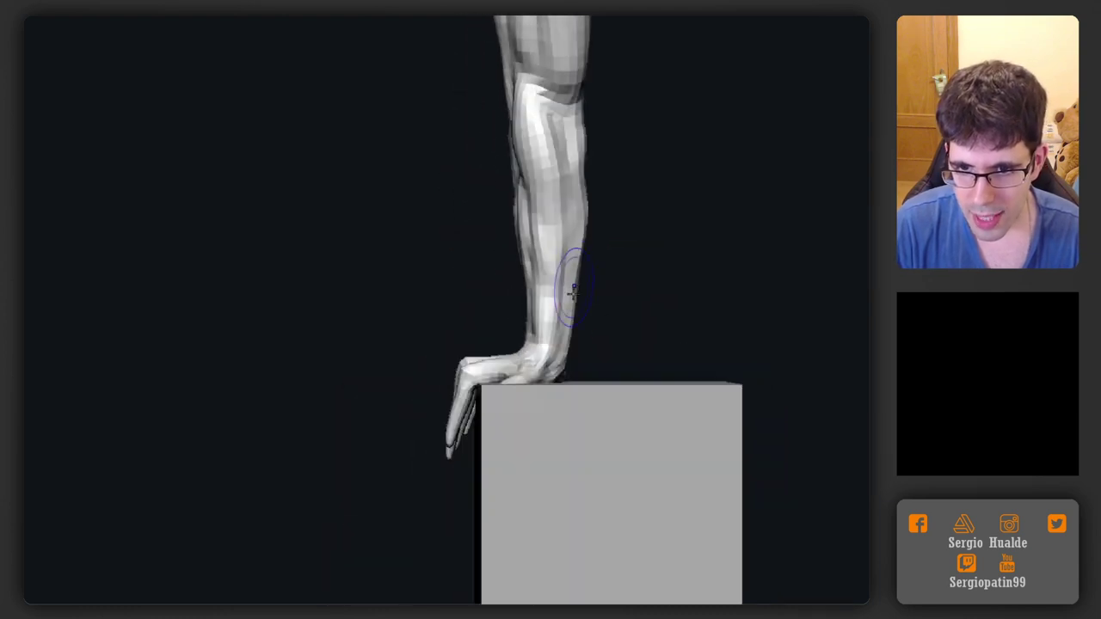
mouse_move(551, 361)
alt+right_down()
mouse_move(560, 312)
mouse_move(556, 357)
alt+right_up()
Mask the forearm down to the wrist and invert the mask onto the hand
mouse_move(635, 324)
ctrl+mouse_down()
mouse_move(465, 294)
mouse_move(438, 599)
mouse_move(654, 375)
ctrl+mouse_up()
ctrl+click(573, 302)
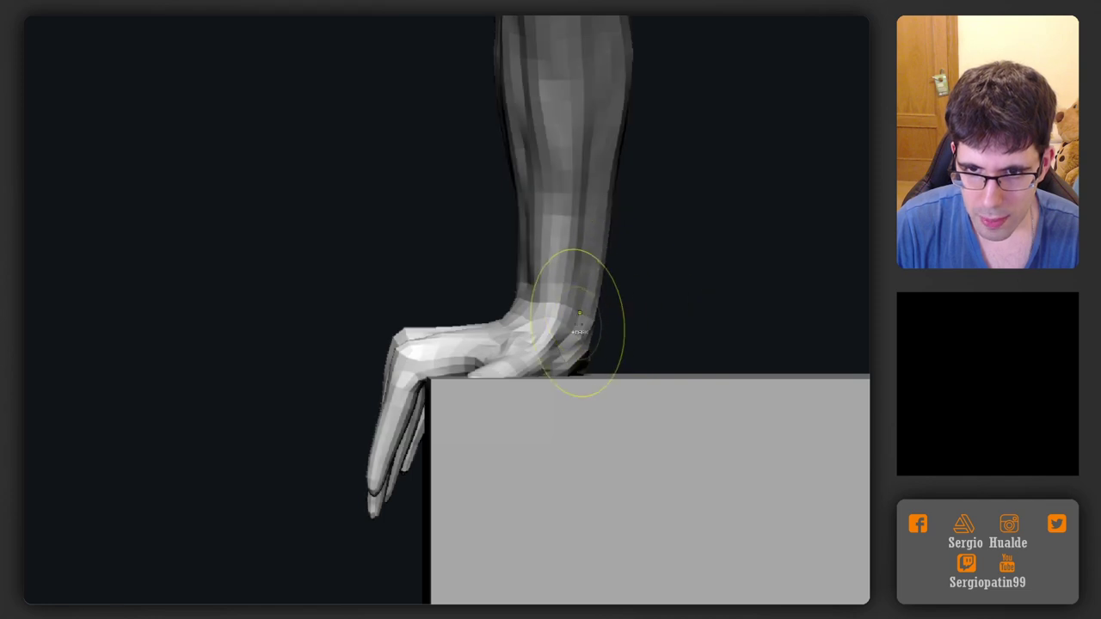
drag(578, 319, 647, 288)
ctrl+click(647, 289)
shift+right_drag(649, 288, 651, 295)
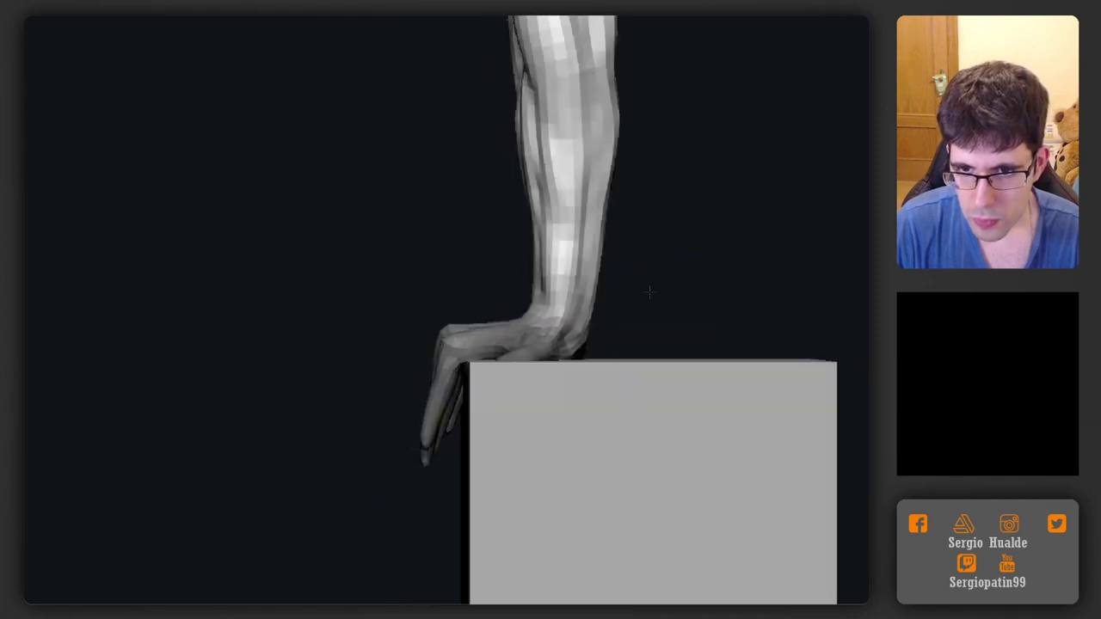
Invert the mask back onto the forearm and rotate the hand about a gizmo placed at the wrist
key(w)
ctrl+click(628, 309)
alt+click(573, 307)
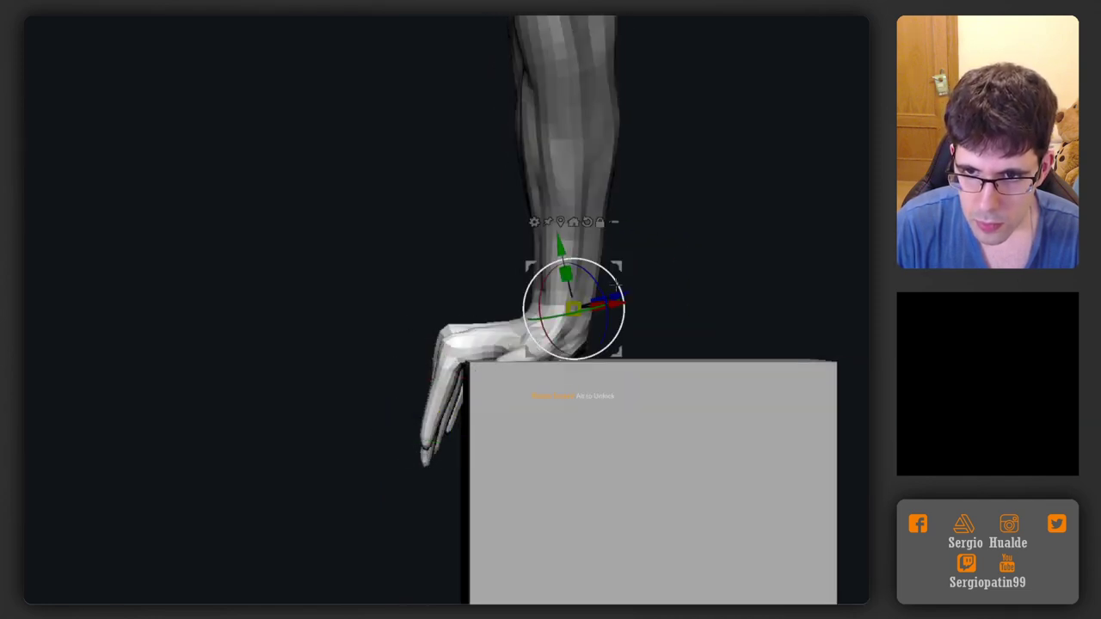
drag(623, 296, 622, 290)
mouse_move(620, 269)
mouse_down()
mouse_move(623, 254)
mouse_move(671, 254)
mouse_move(542, 261)
mouse_up()
key(q)
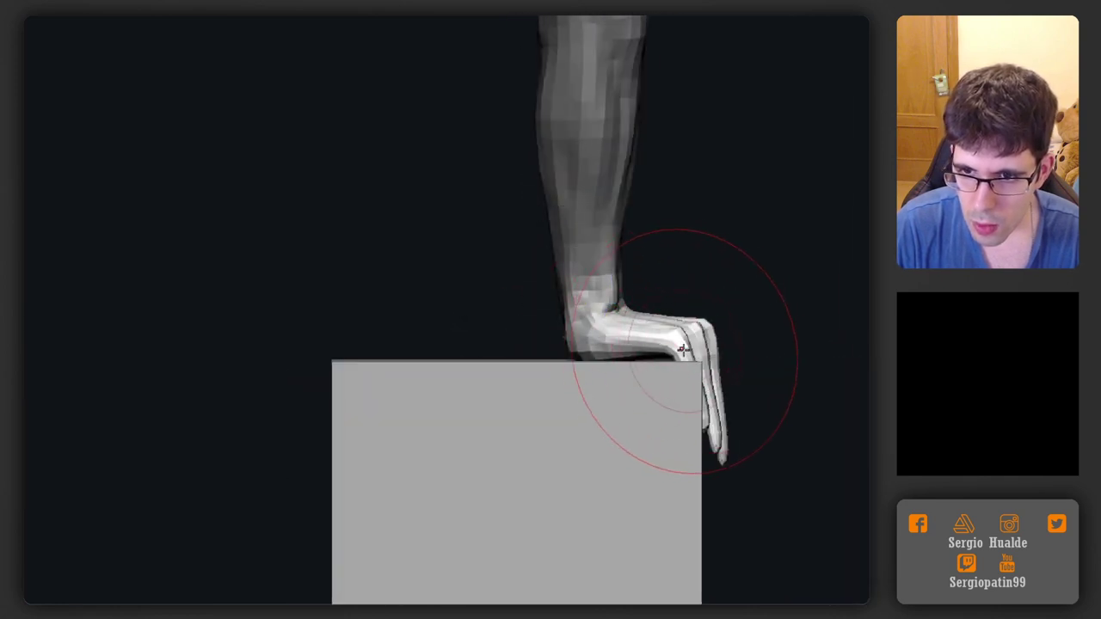
drag(685, 353, 693, 362)
key(ctrl+z)
Adjust the unmasked hand's tilt at the wrist with the gizmo to fit the top of the block
drag(748, 319, 776, 320)
key(w)
drag(614, 287, 623, 294)
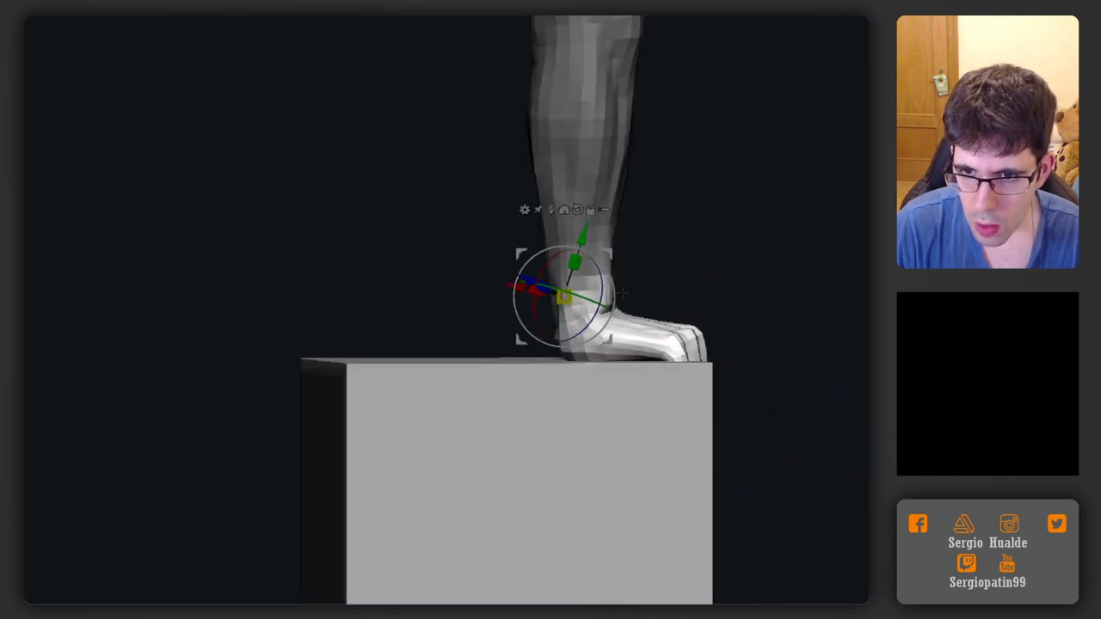
drag(607, 338, 610, 342)
drag(645, 303, 433, 366)
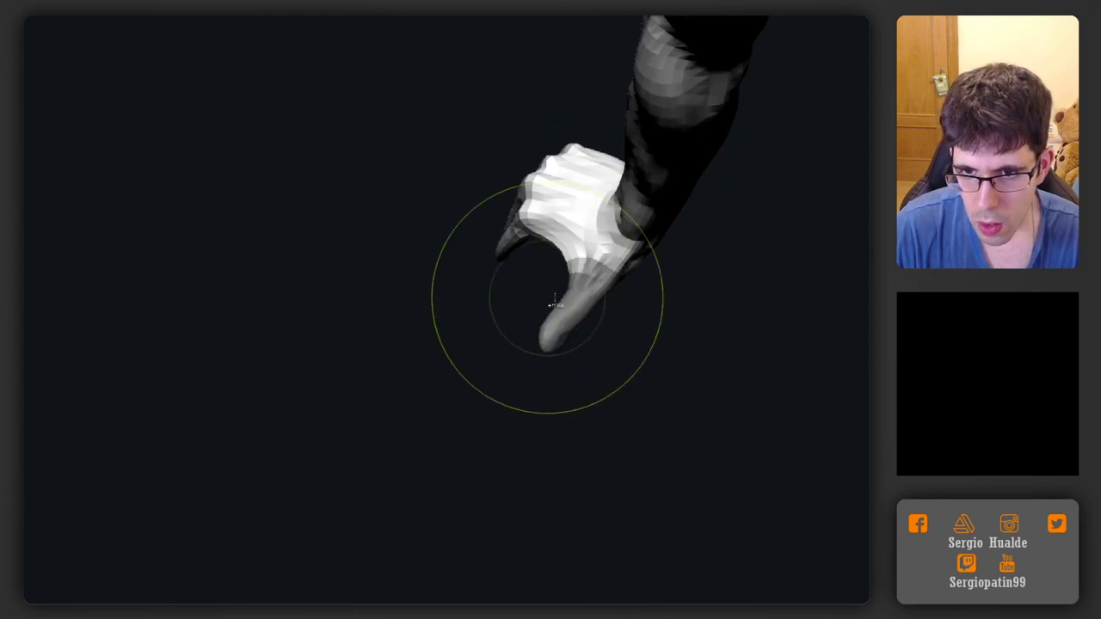
Finish masking around the thumb and rotate it with the gizmo so it rests flat on the block's top face
ctrl+click(602, 318)
drag(584, 297, 611, 395)
key(w)
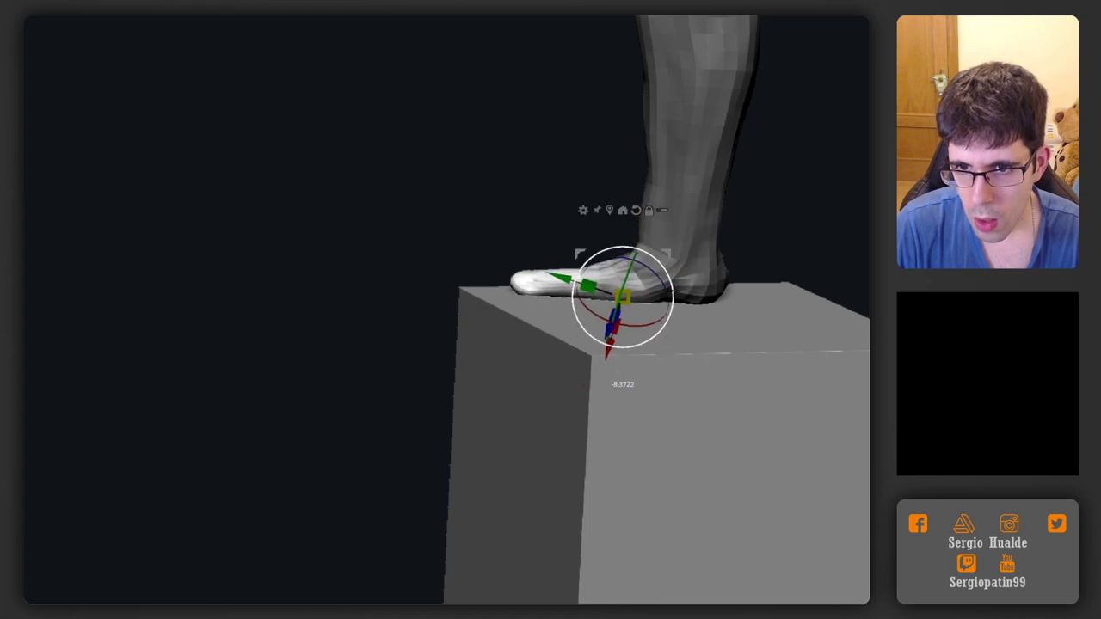
key(q)
mouse_move(566, 295)
mouse_down()
mouse_move(606, 329)
mouse_move(556, 268)
mouse_up()
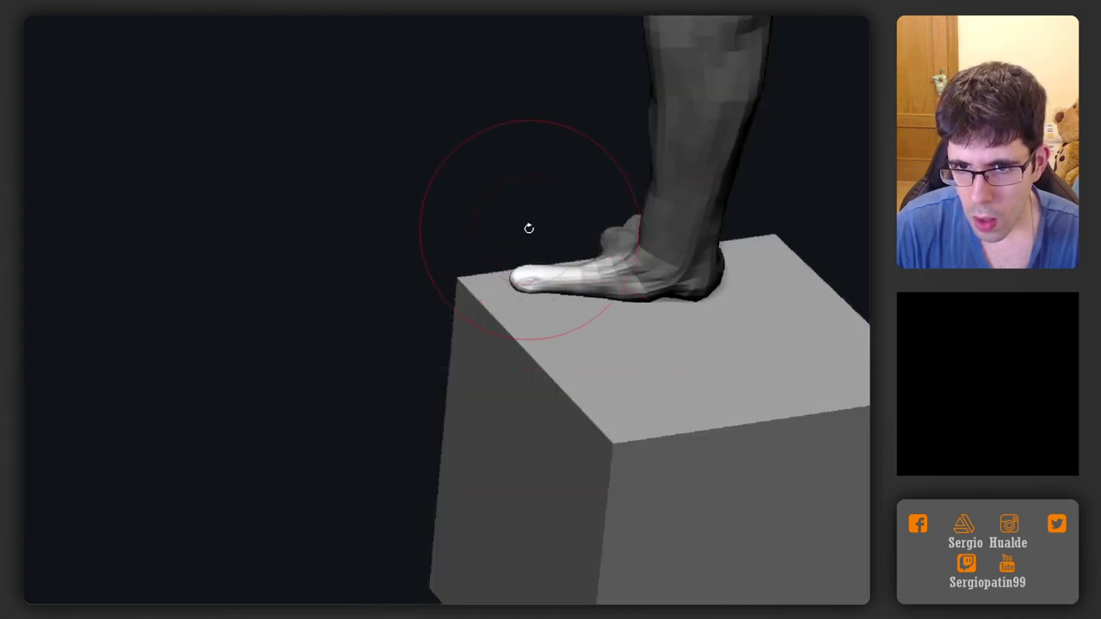
alt+drag(528, 229, 544, 327)
right_drag(545, 327, 565, 270)
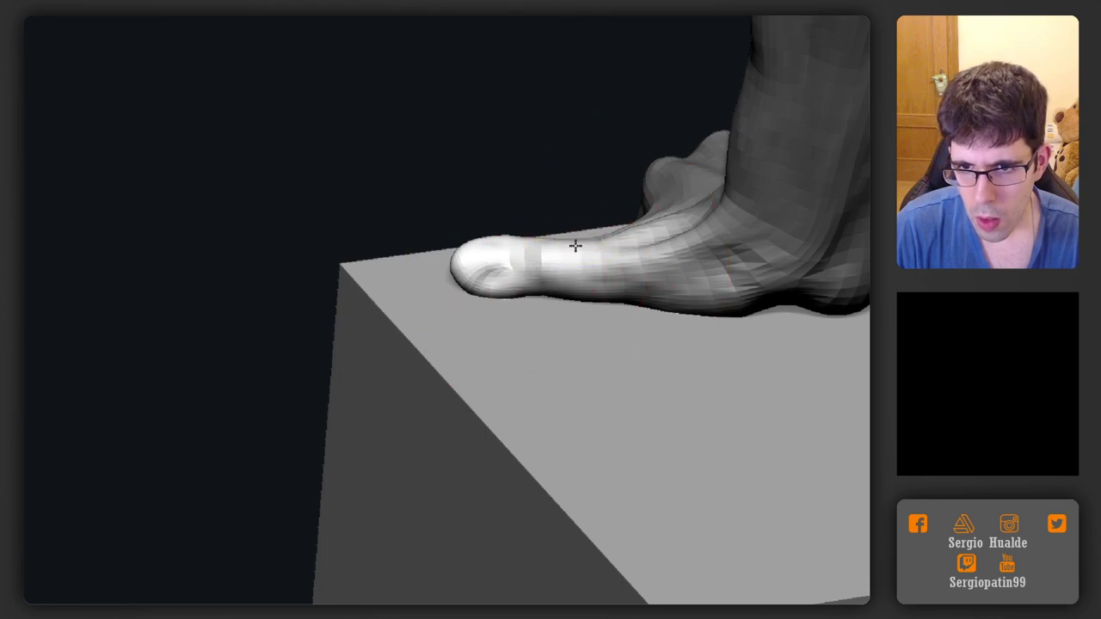
right_drag(585, 313, 578, 289)
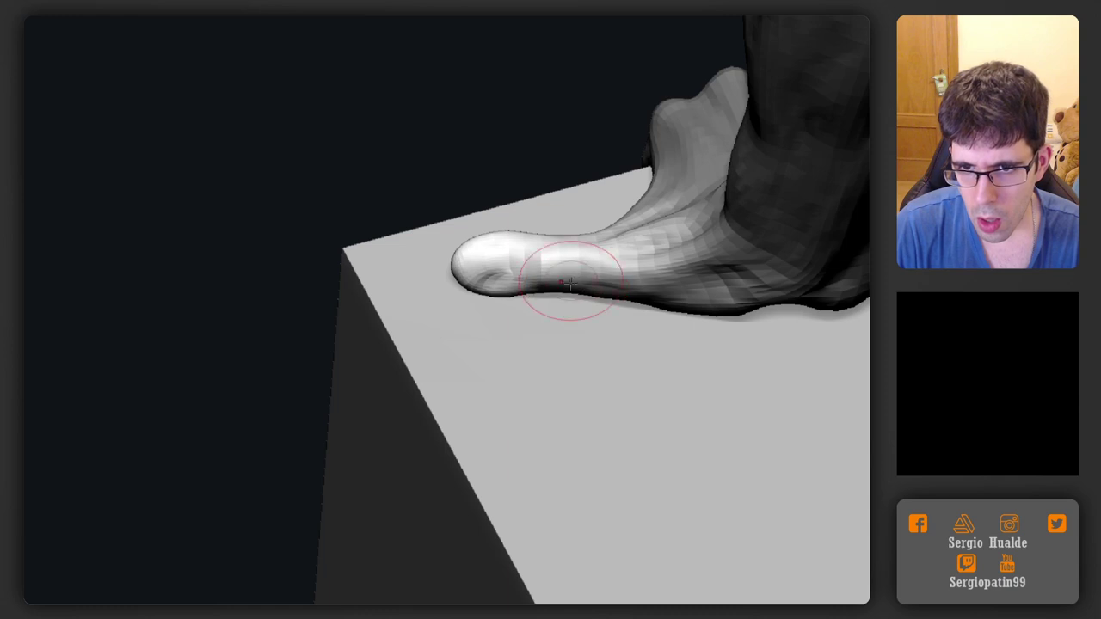
right_drag(569, 284, 675, 237)
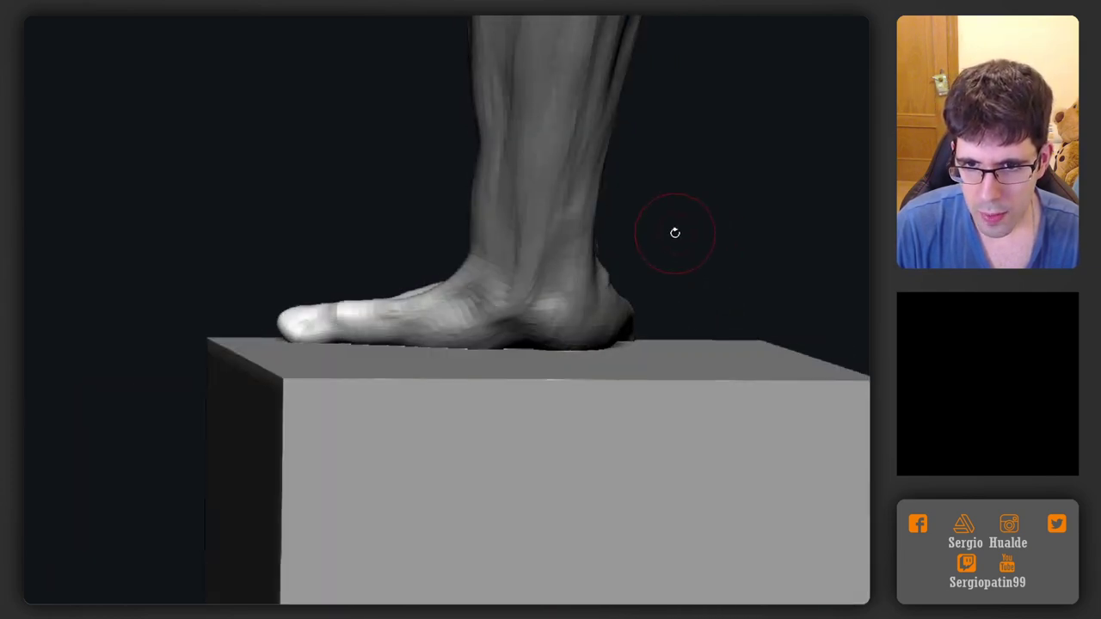
Isolate the arm at a detailed subdivision level and resize the brush for work around the wrist
alt+click(556, 297)
key(s)
key(shift+s)
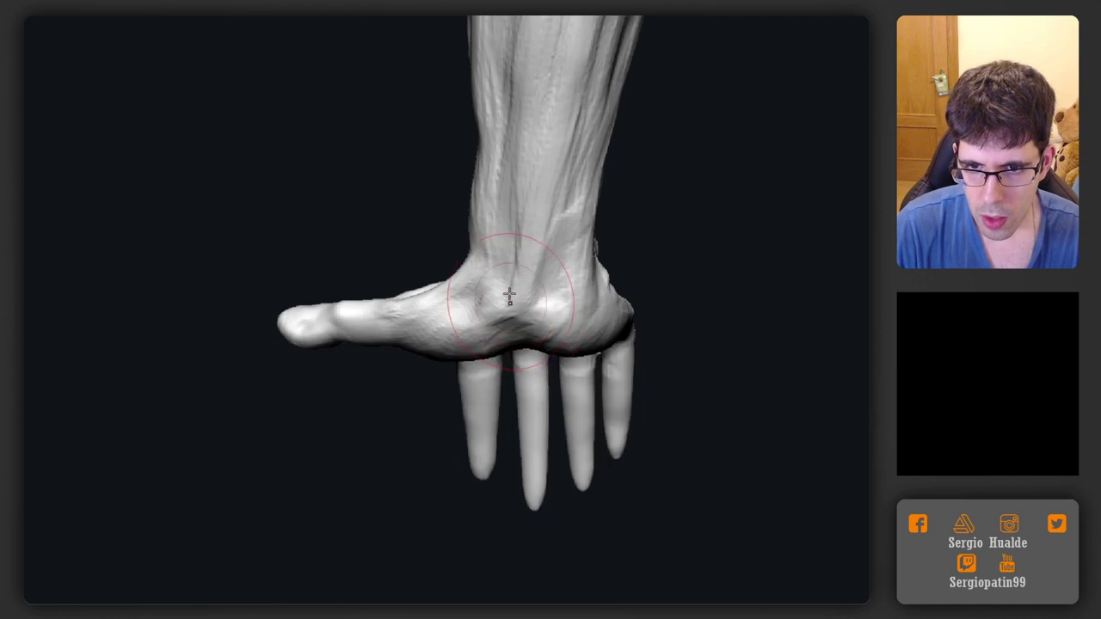
mouse_move(502, 283)
right_down()
mouse_move(524, 313)
mouse_move(517, 287)
mouse_move(527, 289)
mouse_move(529, 268)
mouse_move(511, 270)
mouse_move(556, 342)
mouse_move(568, 318)
mouse_move(552, 294)
right_up()
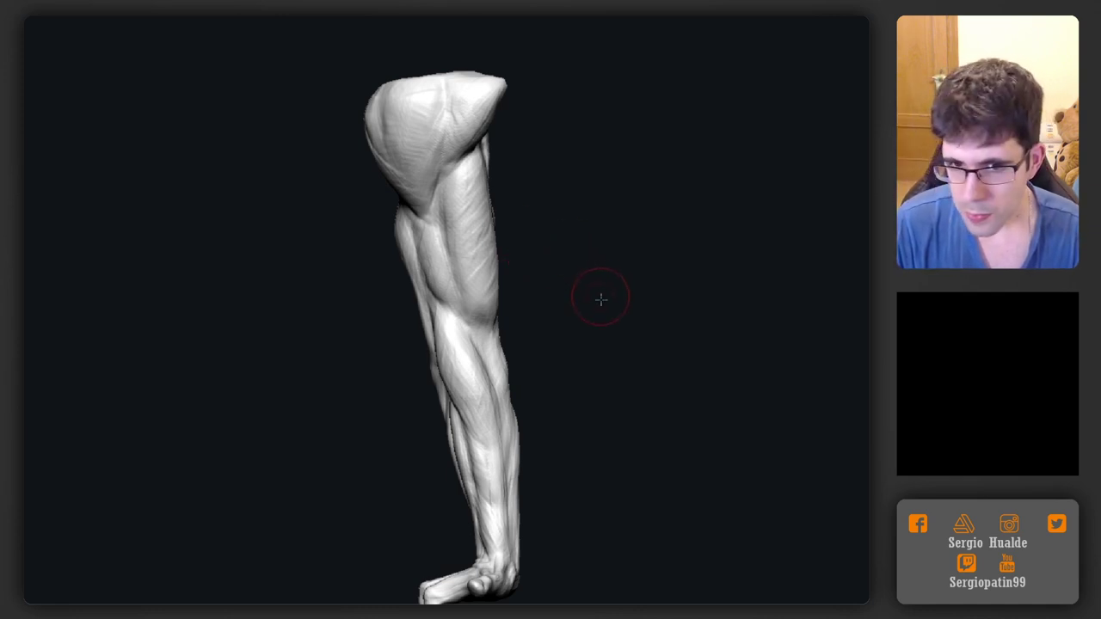
Refine the sculpted forms around the back of the elbow and the top of the forearm
drag(600, 297, 529, 347)
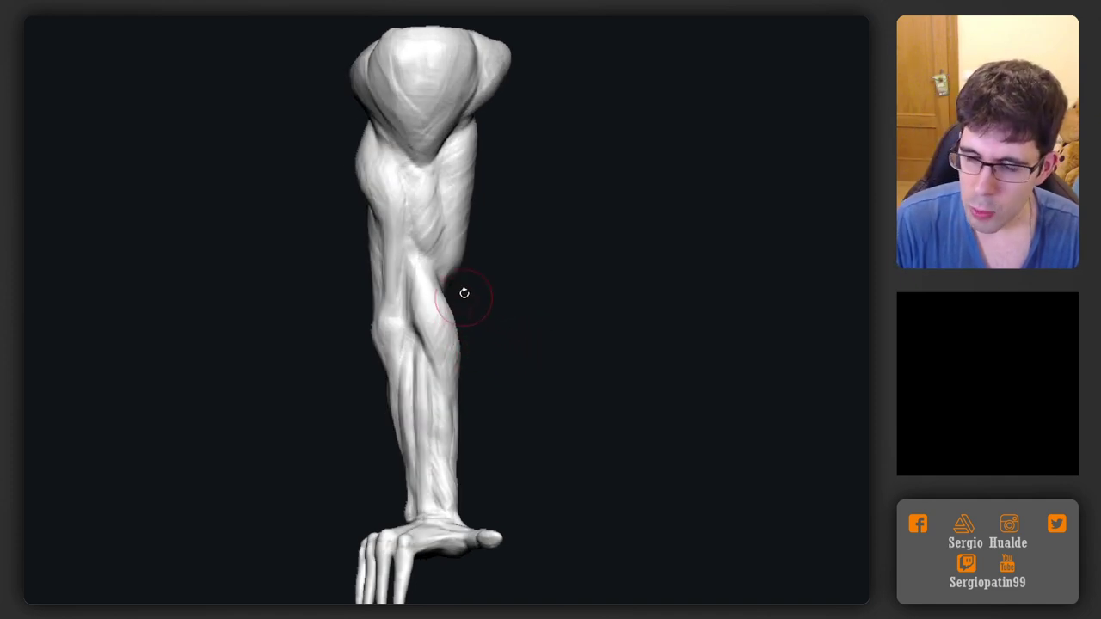
drag(517, 325, 505, 353)
mouse_move(414, 324)
right_down()
mouse_move(434, 344)
mouse_move(430, 378)
mouse_move(396, 362)
right_up()
drag(398, 361, 404, 329)
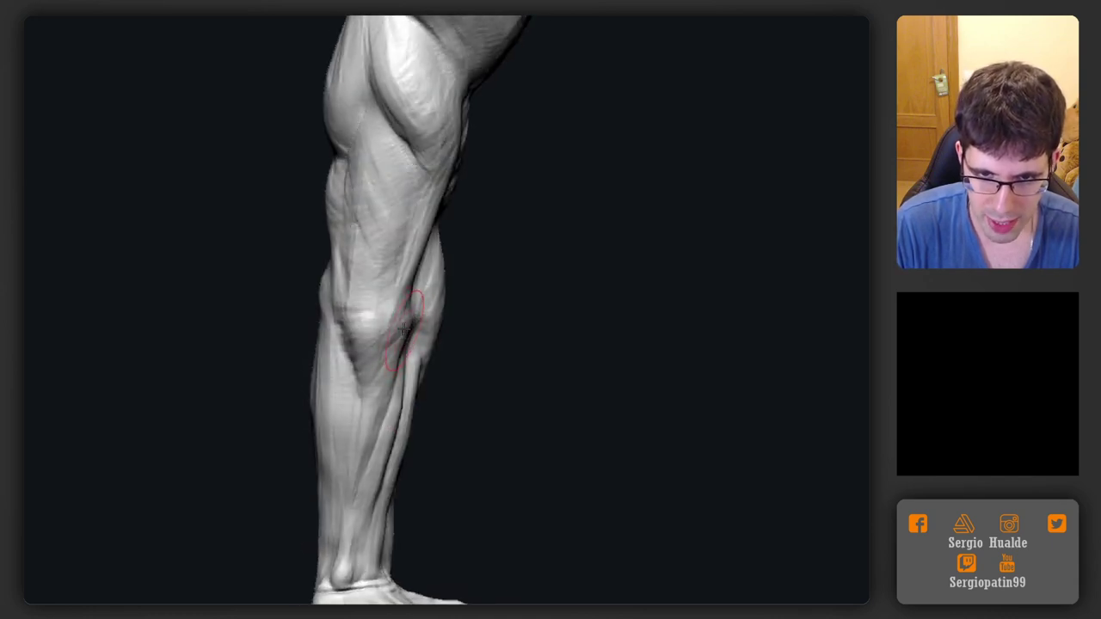
mouse_move(392, 342)
mouse_down()
mouse_move(361, 350)
mouse_move(379, 341)
mouse_up()
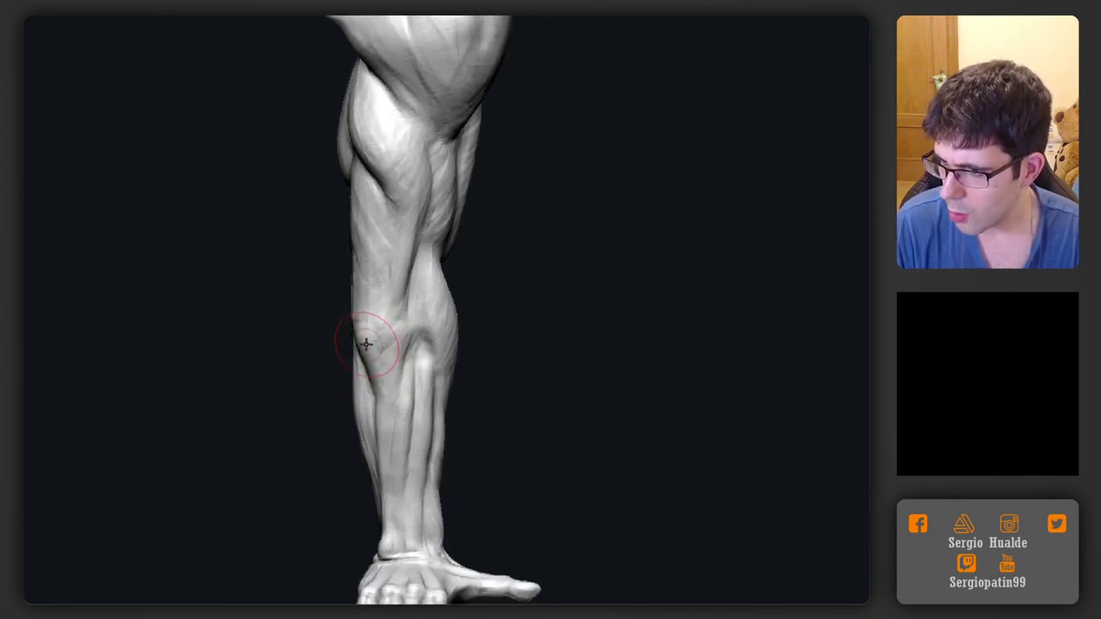
mouse_move(367, 344)
right_down()
mouse_move(425, 347)
mouse_move(388, 356)
mouse_move(372, 383)
right_up()
drag(371, 383, 374, 391)
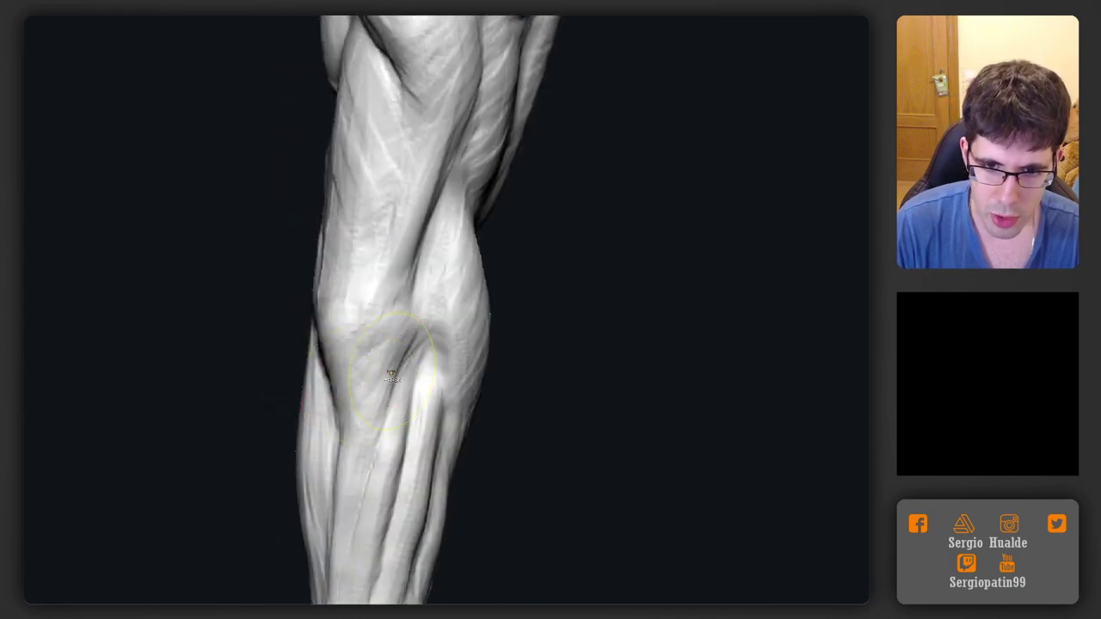
Sculpt the muscle bands running from below the elbow along the forearm with an adjusted brush size
mouse_move(326, 522)
mouse_down()
mouse_move(361, 427)
mouse_move(379, 443)
mouse_move(376, 434)
mouse_move(381, 484)
mouse_move(432, 408)
mouse_move(349, 388)
mouse_move(410, 388)
mouse_move(398, 386)
mouse_move(400, 398)
mouse_up()
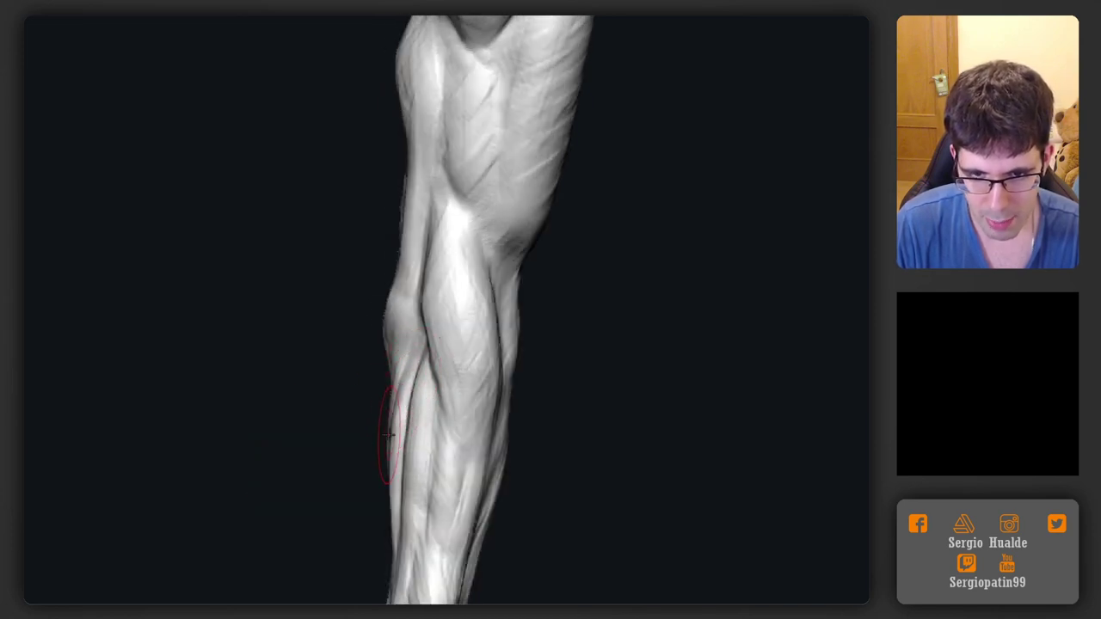
mouse_move(391, 458)
ctrl+right_down()
mouse_move(439, 483)
mouse_move(475, 482)
mouse_move(413, 455)
mouse_move(401, 381)
mouse_move(378, 418)
ctrl+right_up()
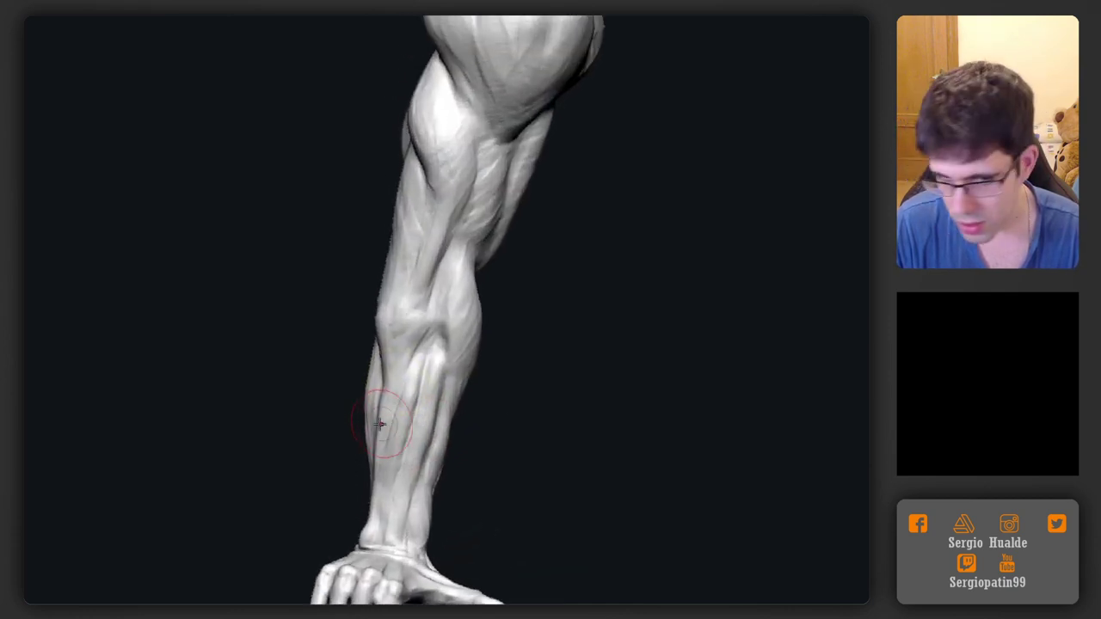
key(s)
drag(394, 421, 403, 425)
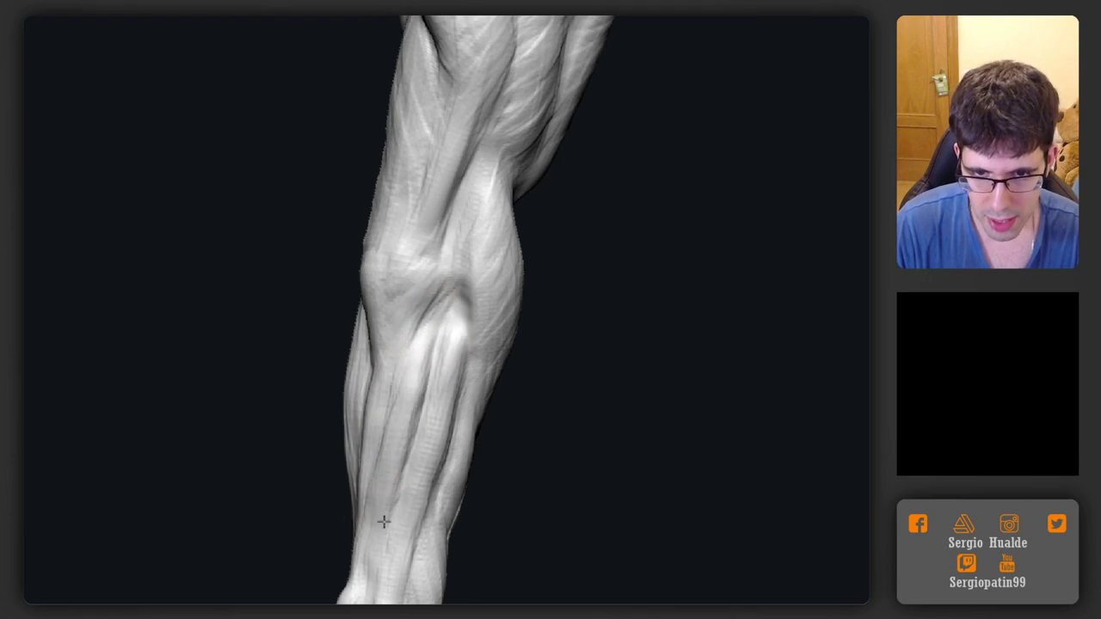
drag(383, 521, 410, 456)
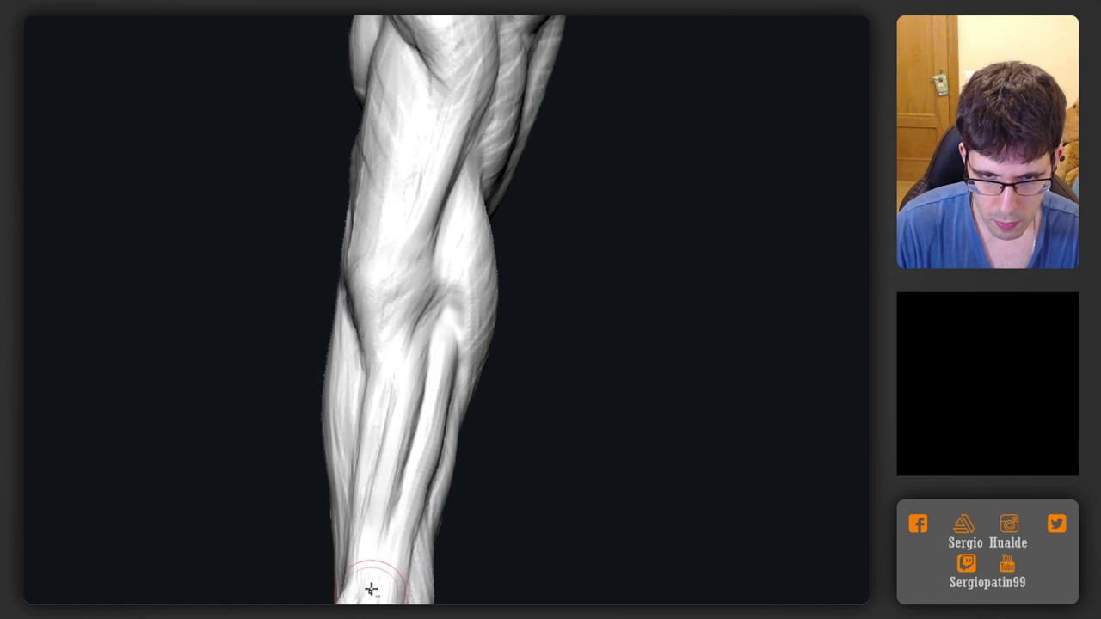
mouse_move(359, 596)
mouse_down()
mouse_move(393, 582)
mouse_move(376, 479)
mouse_move(344, 457)
mouse_move(380, 423)
mouse_up()
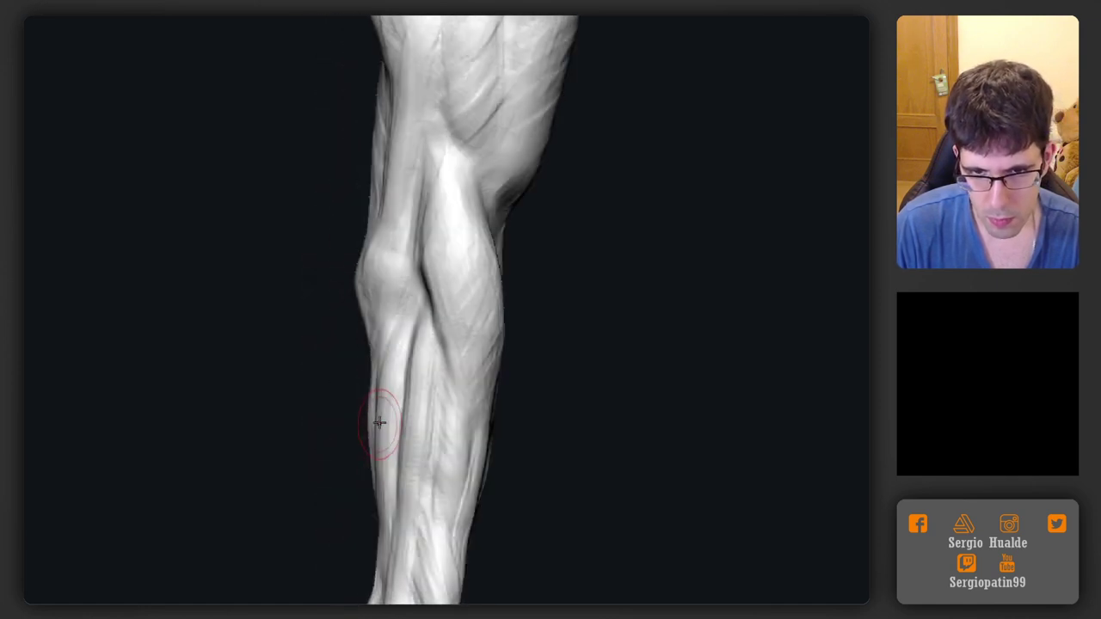
Refine the extensor muscle strands and the grooves between them down the forearm to the wrist
mouse_move(381, 513)
mouse_down()
mouse_move(378, 456)
mouse_move(419, 426)
mouse_move(411, 385)
mouse_up()
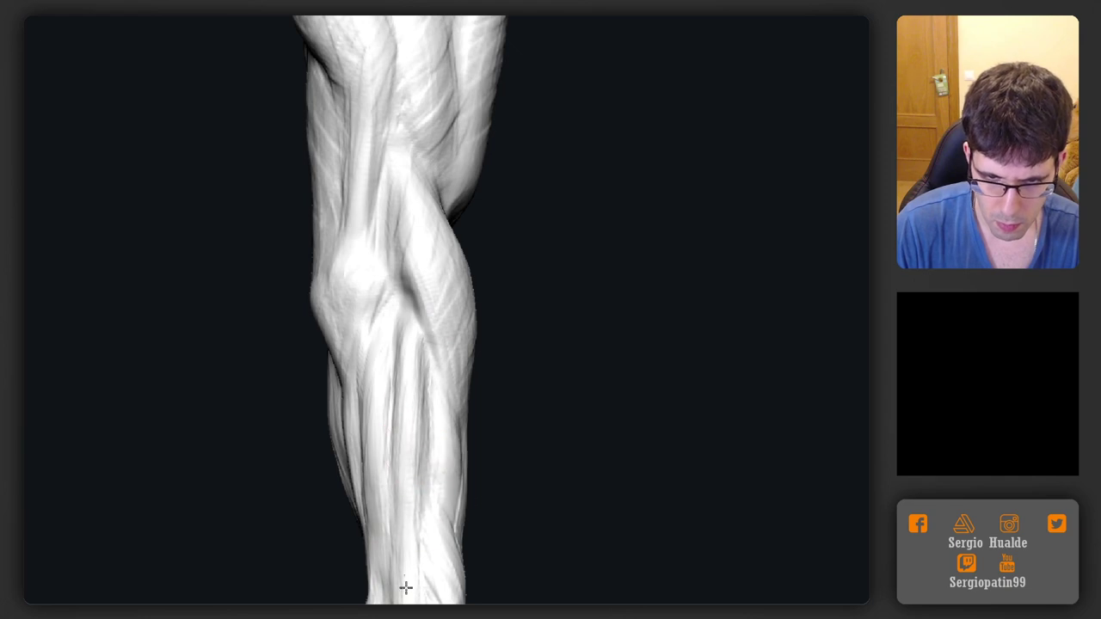
drag(405, 588, 406, 506)
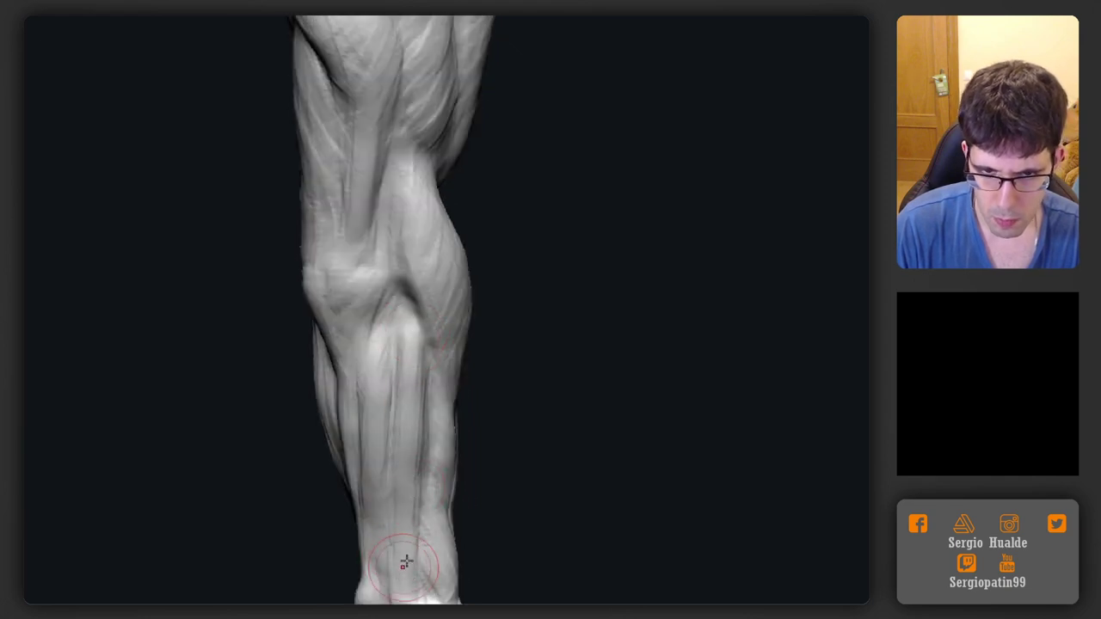
mouse_move(406, 562)
mouse_down()
mouse_move(442, 491)
mouse_move(389, 436)
mouse_up()
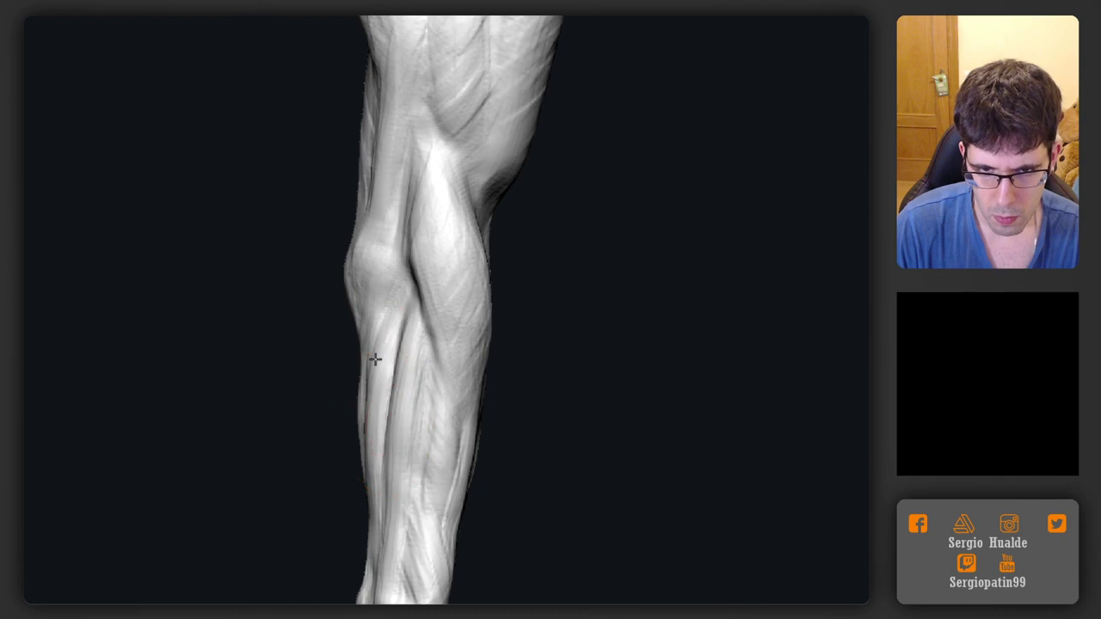
ctrl+right_drag(369, 482, 386, 413)
ctrl+right_drag(386, 413, 387, 390)
mouse_move(381, 387)
mouse_down()
mouse_move(410, 413)
mouse_move(394, 381)
mouse_up()
Mask the strip of extensor muscles on the forearm, invert the mask, and reshape the unmasked strip
ctrl+drag(326, 478, 410, 561)
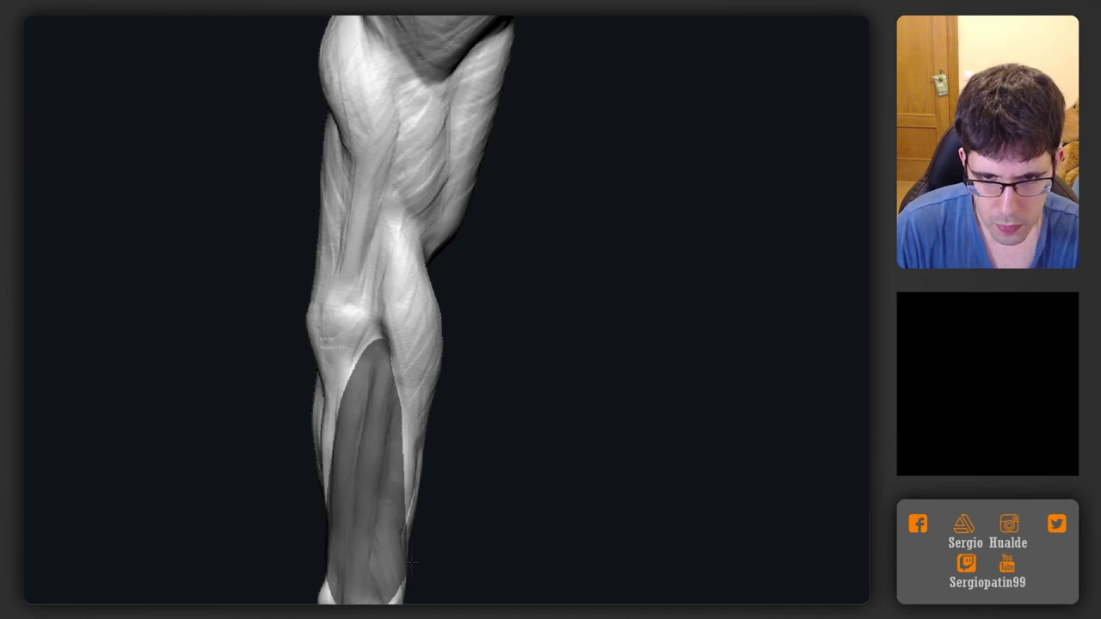
ctrl+click(453, 449)
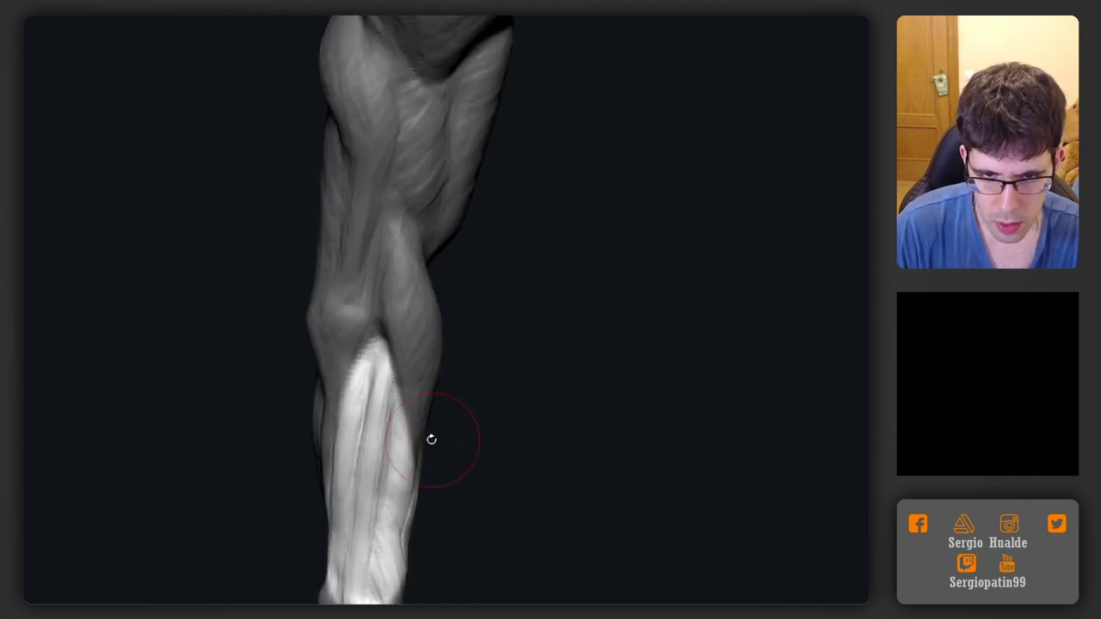
drag(431, 439, 387, 390)
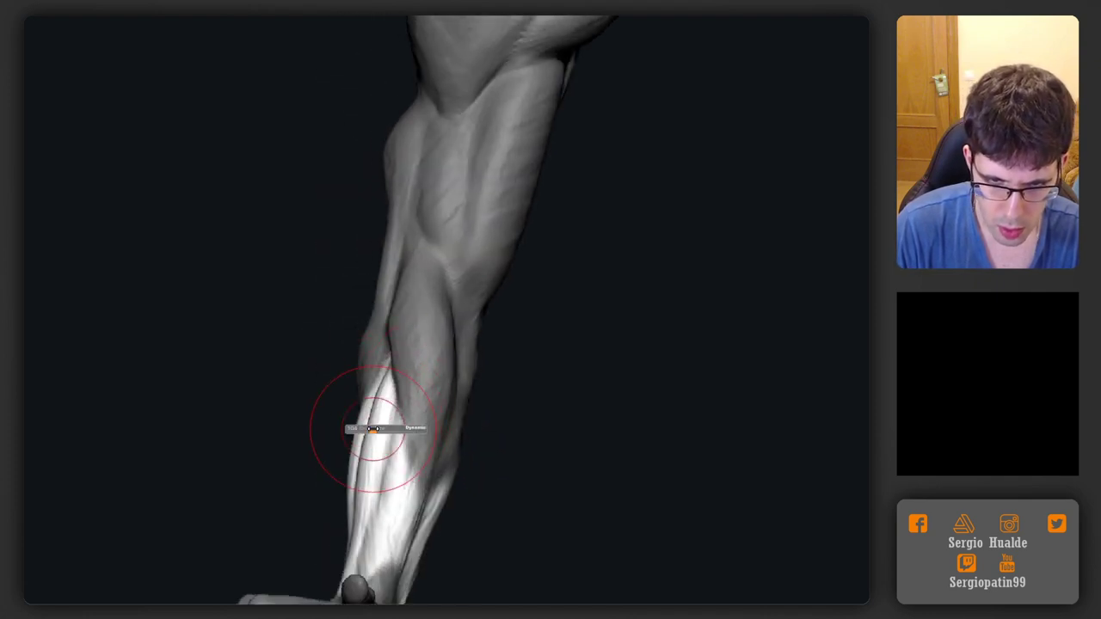
mouse_move(365, 422)
mouse_down()
mouse_move(462, 464)
mouse_move(430, 418)
mouse_move(400, 453)
mouse_move(420, 474)
mouse_move(361, 475)
mouse_up()
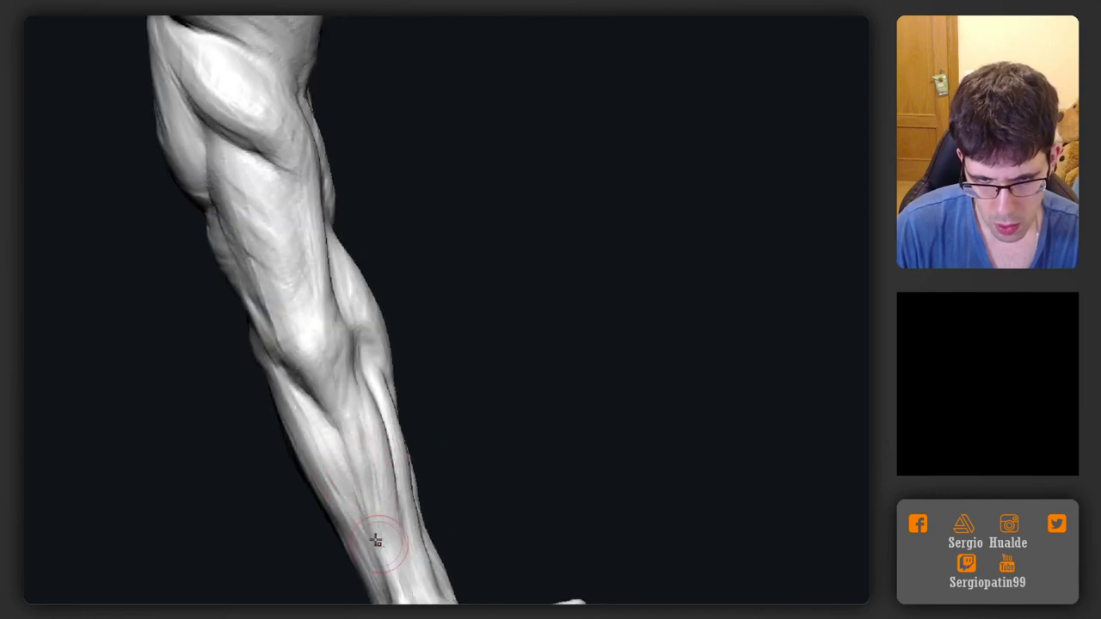
Polish the remaining muscle contours around the sides of the forearm from the elbow down to the wrist
mouse_move(361, 514)
mouse_down()
mouse_move(352, 522)
mouse_move(357, 479)
mouse_move(339, 470)
mouse_move(357, 349)
mouse_up()
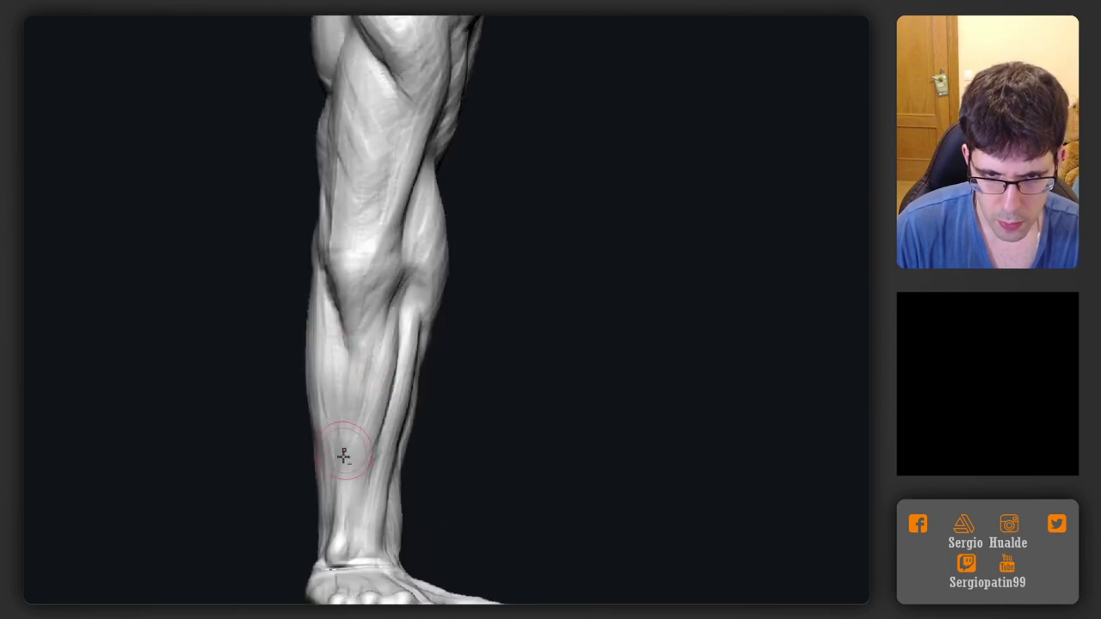
drag(343, 456, 340, 388)
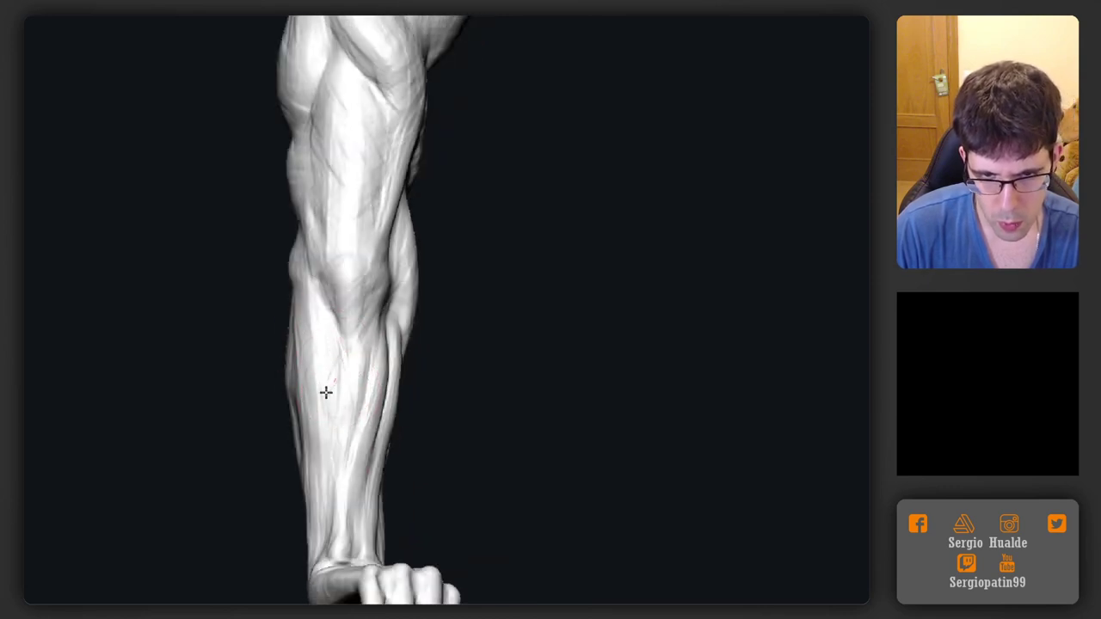
mouse_move(321, 476)
mouse_down()
mouse_move(312, 386)
mouse_move(308, 414)
mouse_up()
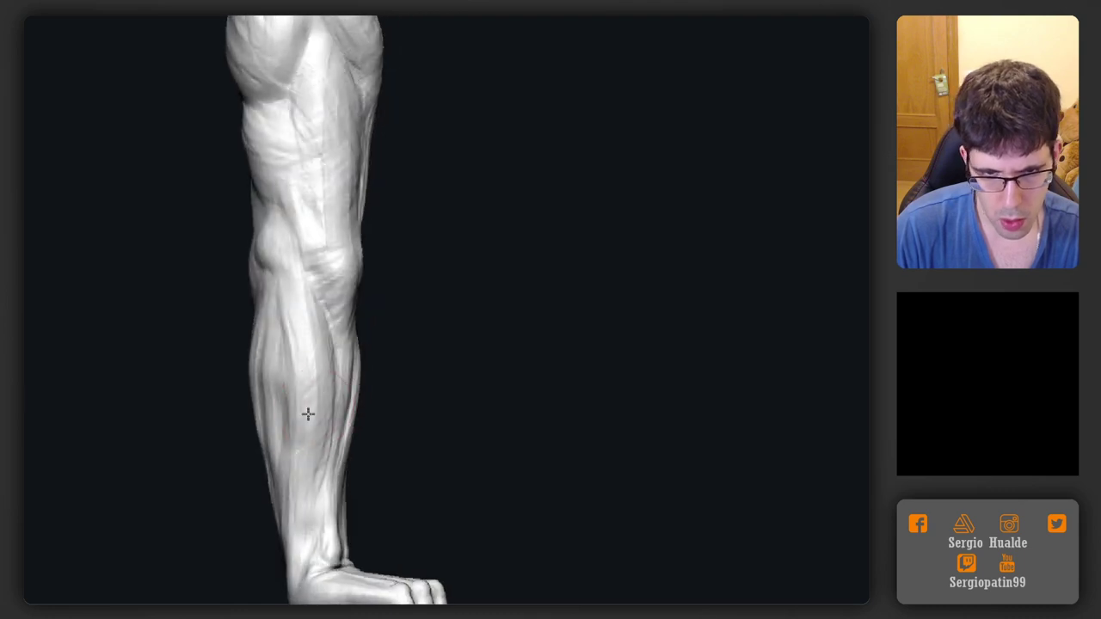
drag(279, 464, 291, 376)
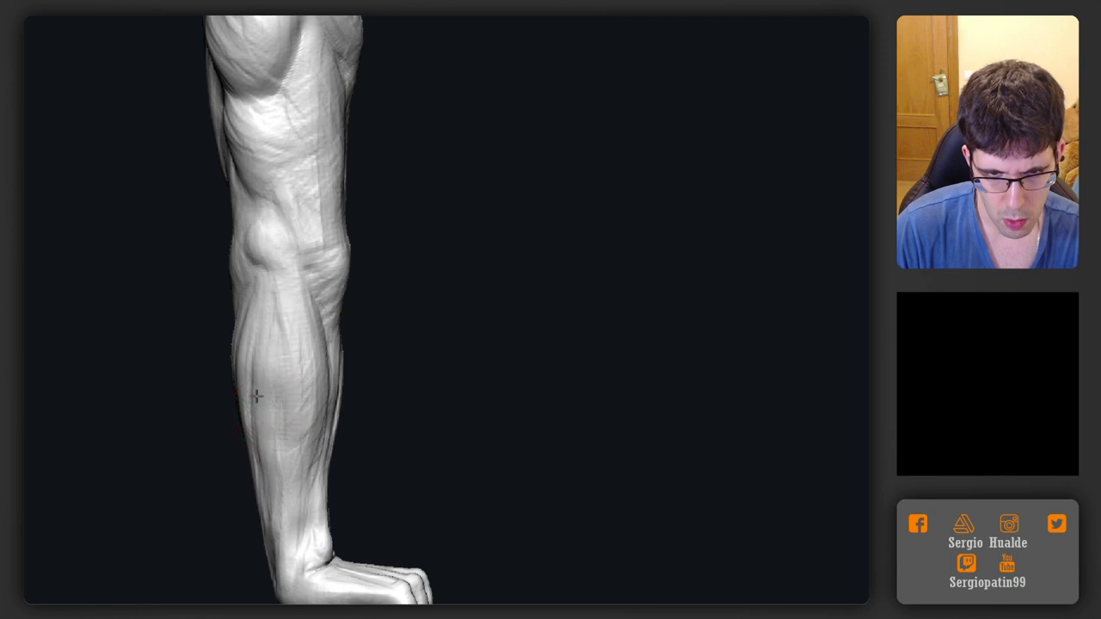
drag(268, 461, 227, 443)
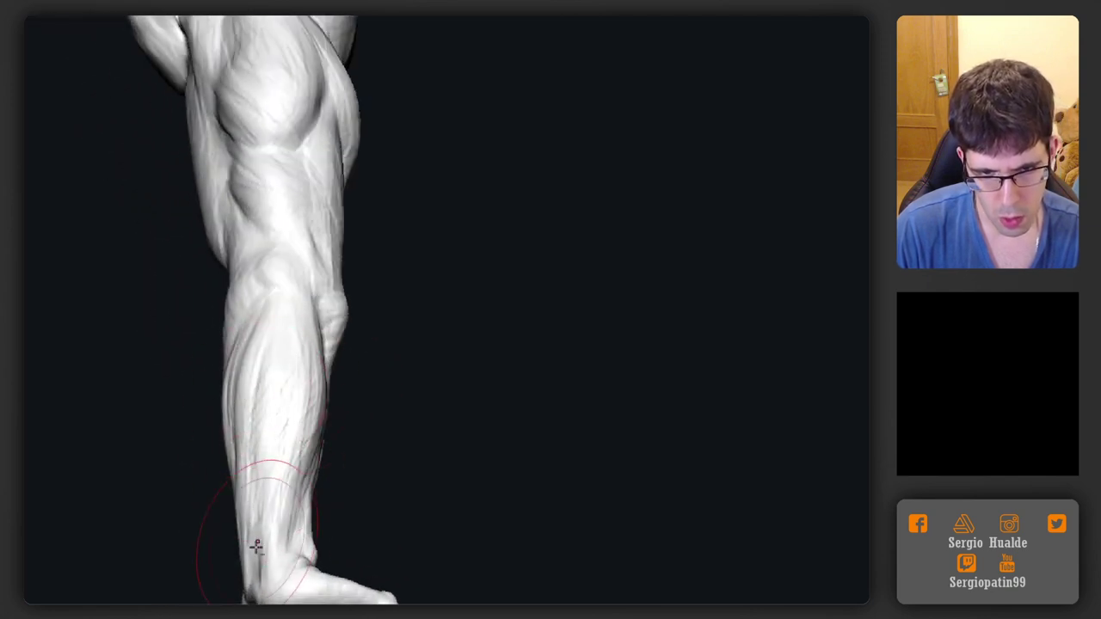
mouse_move(253, 545)
mouse_down()
mouse_move(290, 496)
mouse_move(268, 482)
mouse_move(274, 469)
mouse_move(433, 445)
mouse_move(405, 442)
mouse_move(430, 431)
mouse_move(381, 428)
mouse_move(368, 473)
mouse_move(382, 470)
mouse_move(387, 383)
mouse_move(405, 384)
mouse_move(356, 339)
mouse_move(430, 362)
mouse_move(420, 371)
mouse_up()
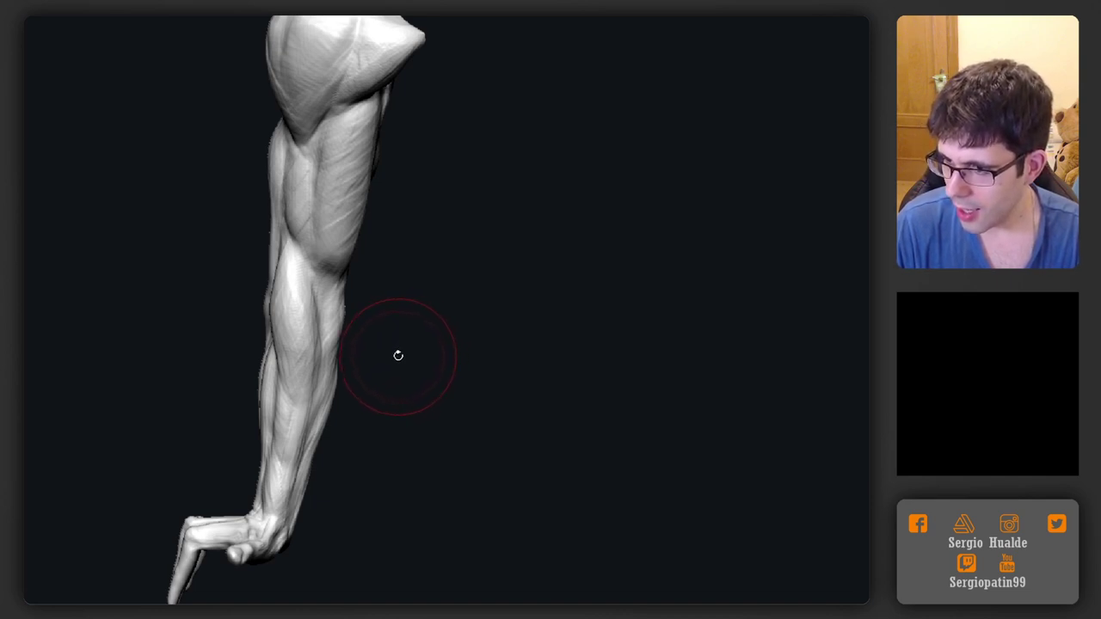
Show the block and torso cylinders again and lower the arm to a coarse subdivision level
mouse_move(396, 354)
mouse_down()
mouse_move(473, 364)
mouse_move(422, 387)
mouse_move(336, 326)
mouse_up()
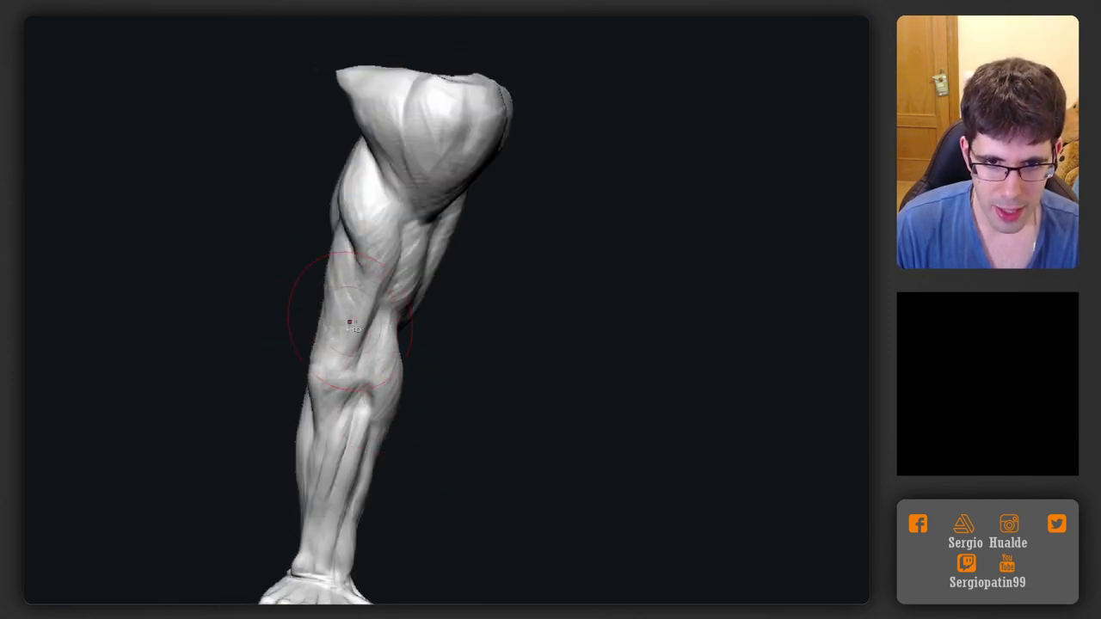
drag(396, 351, 469, 258)
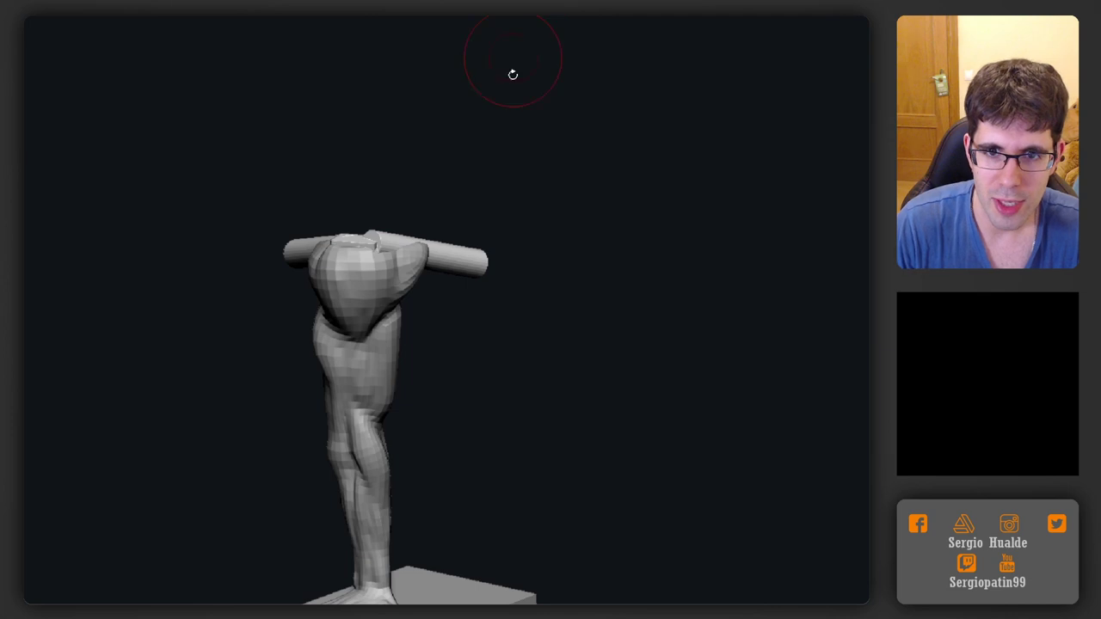
mouse_move(546, 217)
mouse_down()
mouse_move(498, 283)
mouse_move(508, 246)
mouse_move(450, 263)
mouse_move(468, 293)
mouse_up()
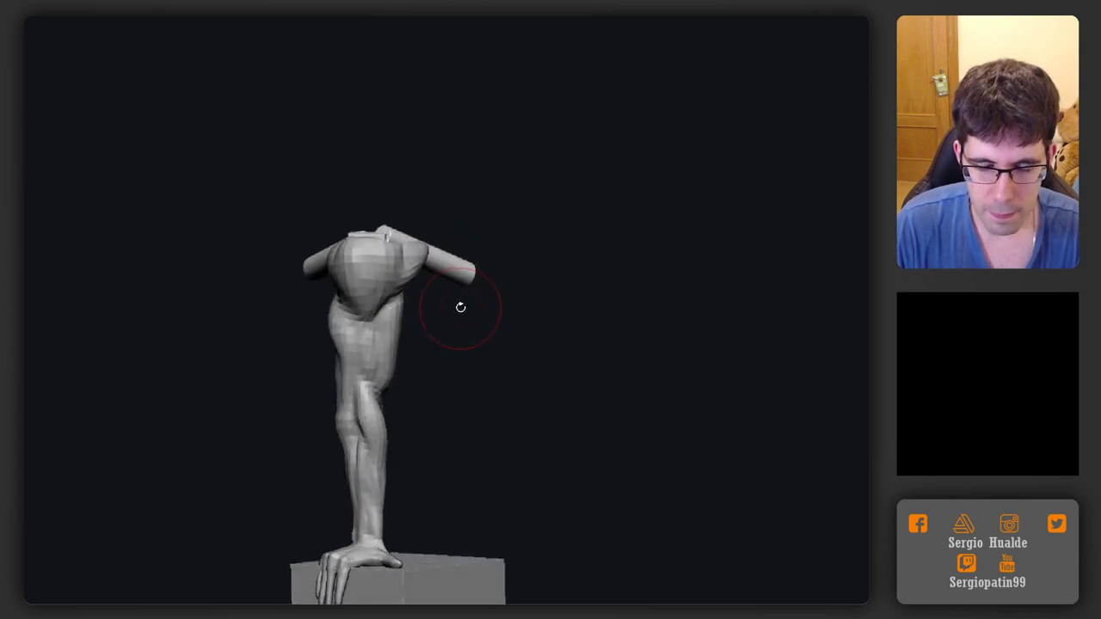
Mask the arm's shoulder and upper part with a softened edge, invert the mask onto the forearm and hand, and activate the gizmo
alt+click(381, 341)
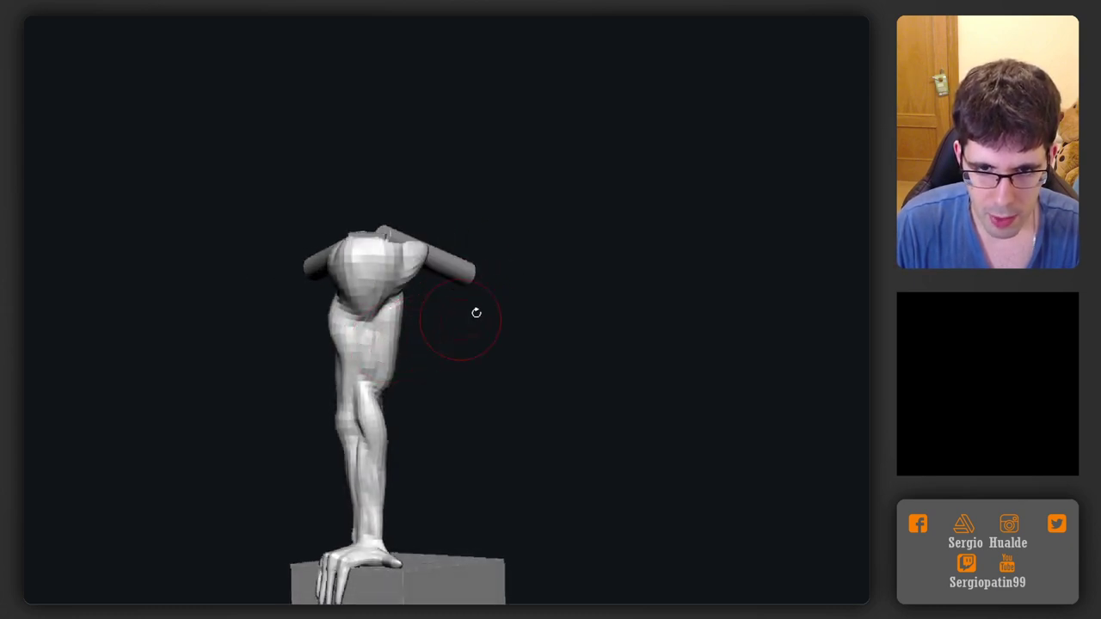
mouse_move(574, 227)
ctrl+mouse_down()
mouse_move(202, 289)
mouse_move(341, 375)
mouse_move(467, 365)
mouse_move(427, 351)
ctrl+mouse_up()
ctrl+click(385, 372)
ctrl+click(375, 370)
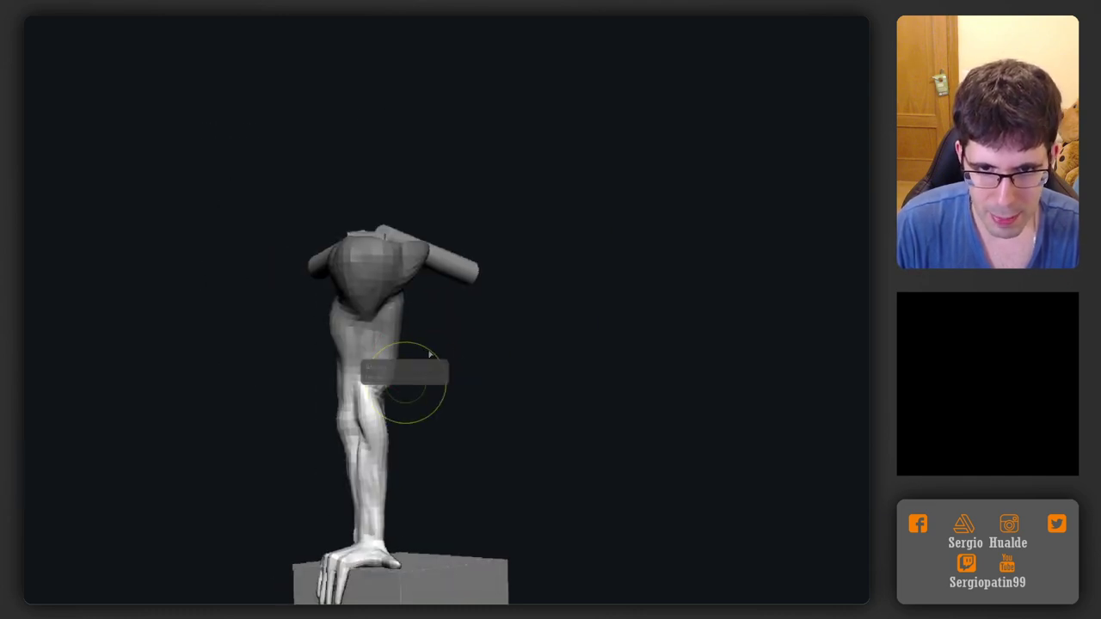
ctrl+click(440, 334)
key(w)
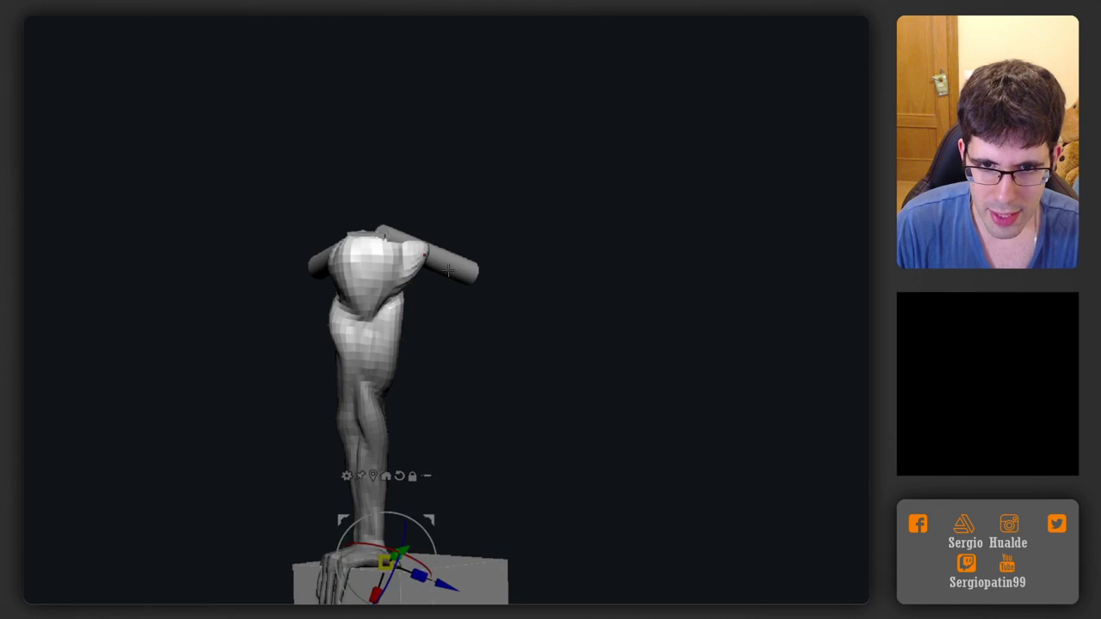
Lower the unmasked upper arm and shoulder together with the torso cylinders slightly toward the hand, leaving the block out of the selection
alt+click(458, 273)
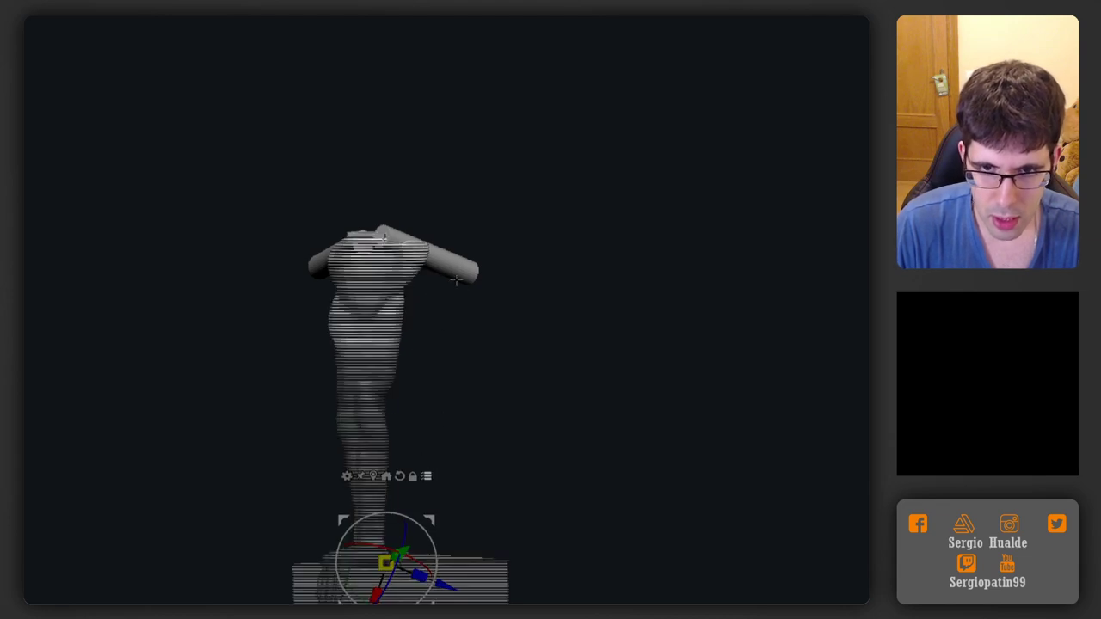
alt+click(398, 300)
alt+drag(452, 350, 428, 243)
click(375, 374)
click(368, 207)
click(381, 209)
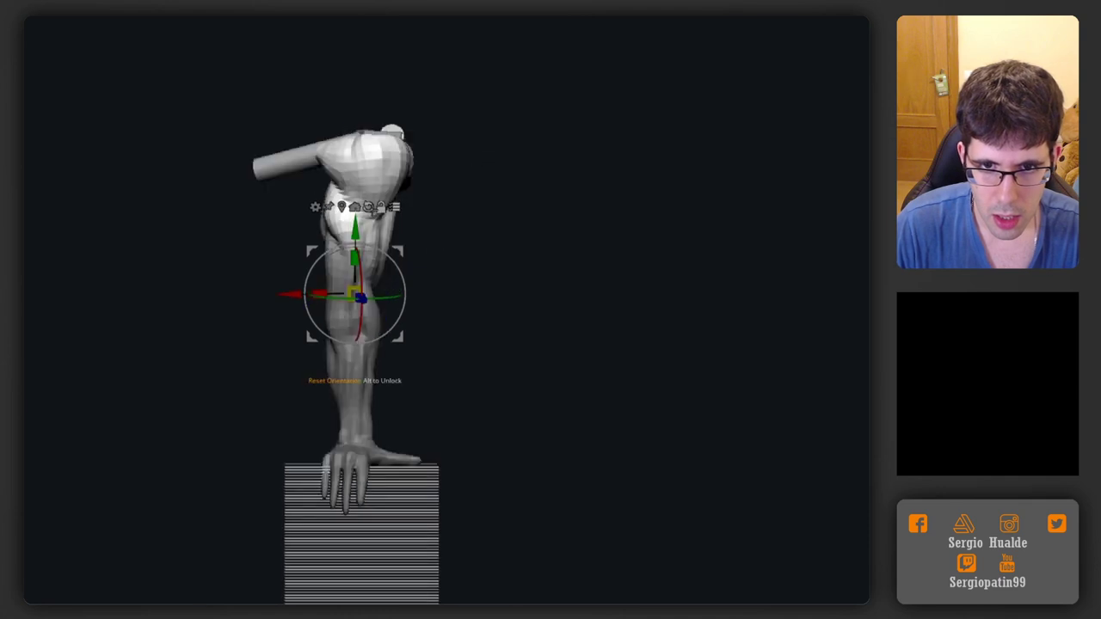
drag(366, 230, 359, 241)
key(ctrl+z)
key(q)
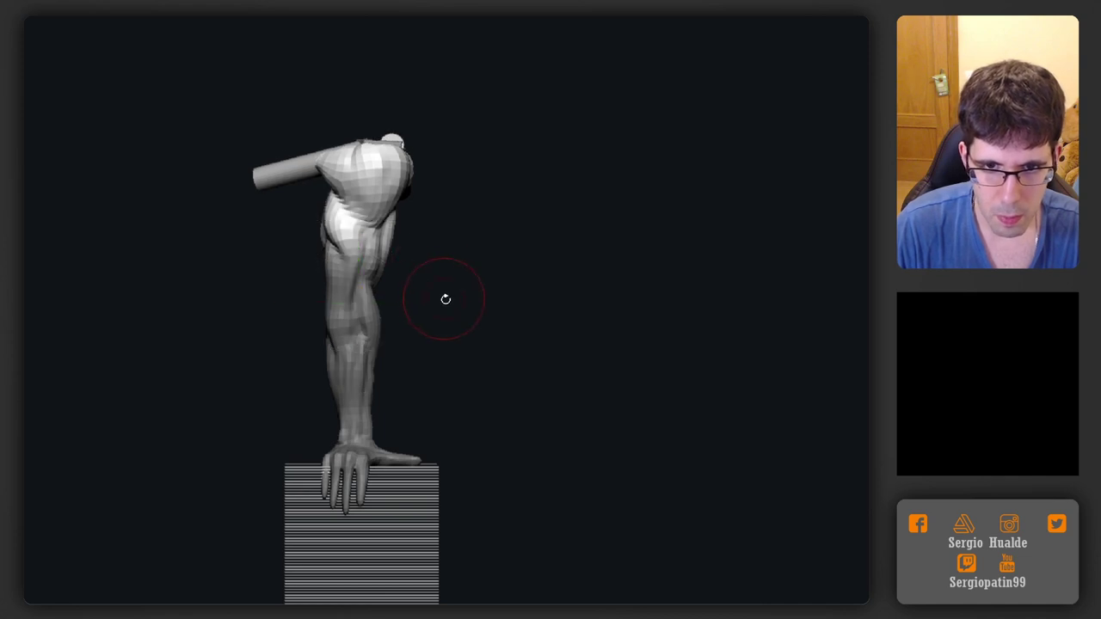
Reshape the elbow and upper forearm outline with the upper arm masked, and clear the mask
drag(444, 297, 434, 291)
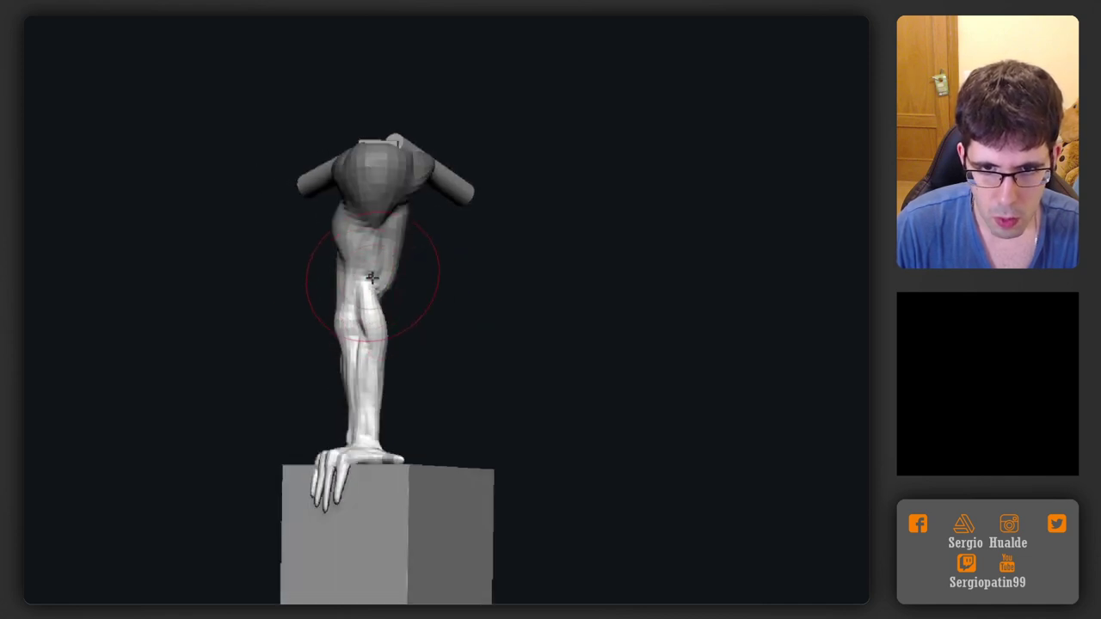
drag(339, 327, 332, 310)
key(s)
click(332, 318)
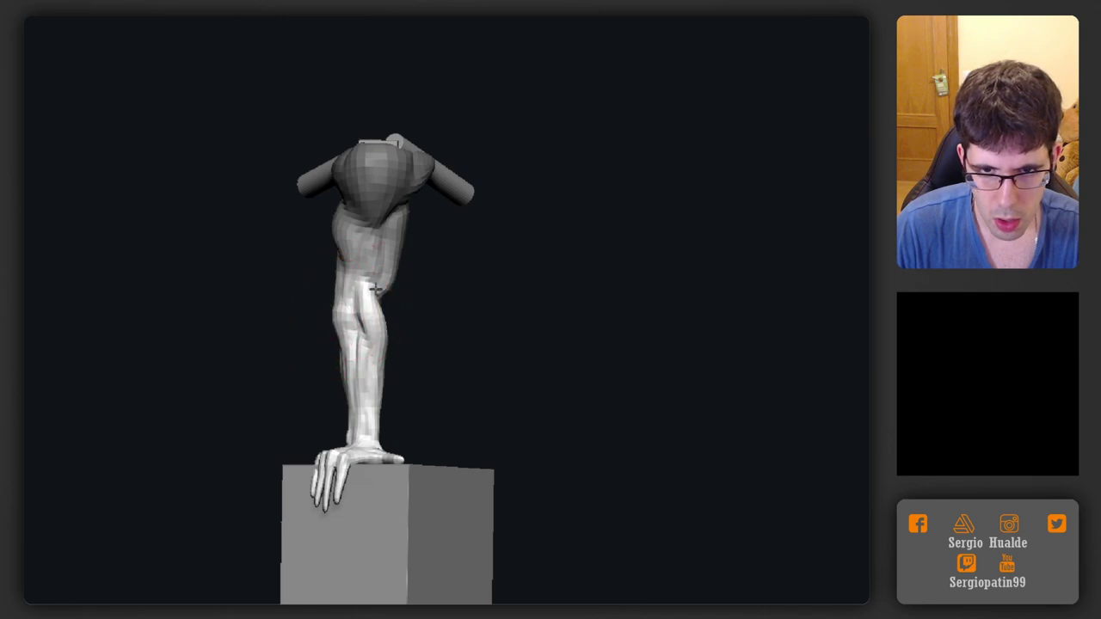
mouse_move(433, 322)
mouse_down()
mouse_move(390, 305)
mouse_move(383, 314)
mouse_move(402, 333)
mouse_up()
key(s)
click(409, 315)
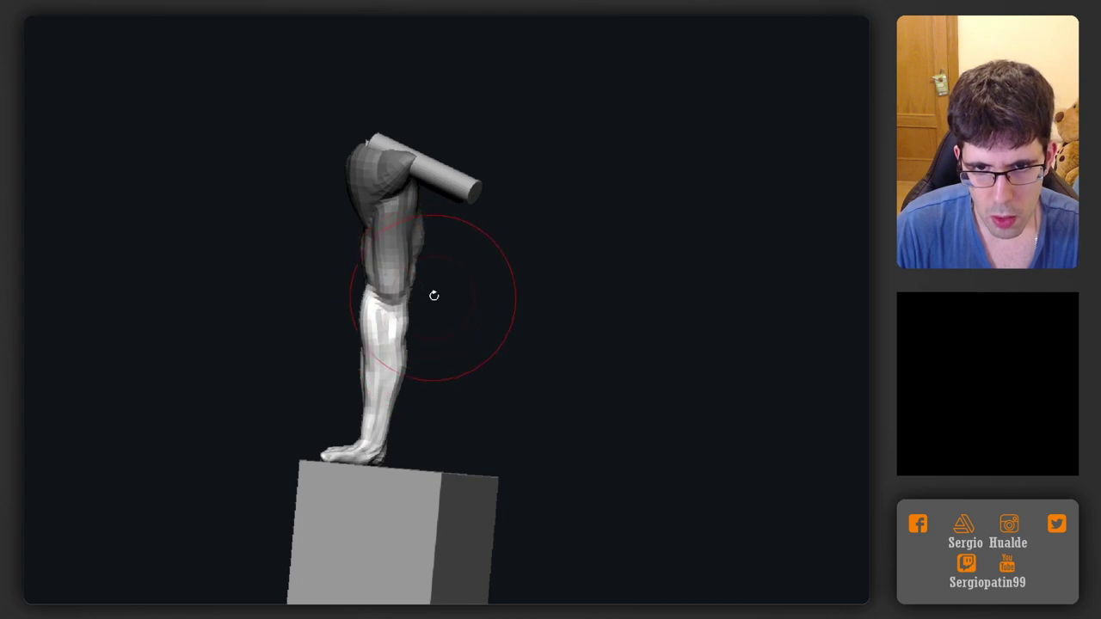
ctrl+drag(434, 296, 427, 289)
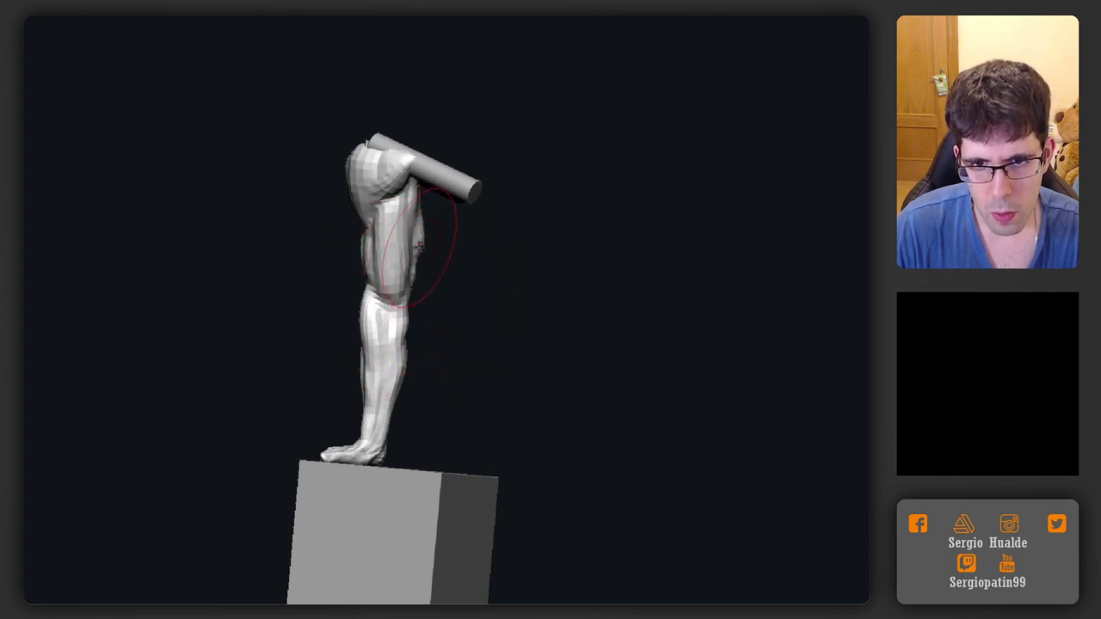
Mask the arm from the shoulder to mid-forearm, soften the mask's edge, and invert it onto the lower forearm and hand
mouse_move(419, 246)
right_down()
mouse_move(556, 310)
mouse_move(467, 275)
mouse_move(508, 275)
mouse_move(438, 267)
mouse_move(481, 260)
mouse_move(469, 258)
right_up()
mouse_move(369, 315)
ctrl+mouse_down()
mouse_move(642, 152)
mouse_move(634, 185)
ctrl+mouse_up()
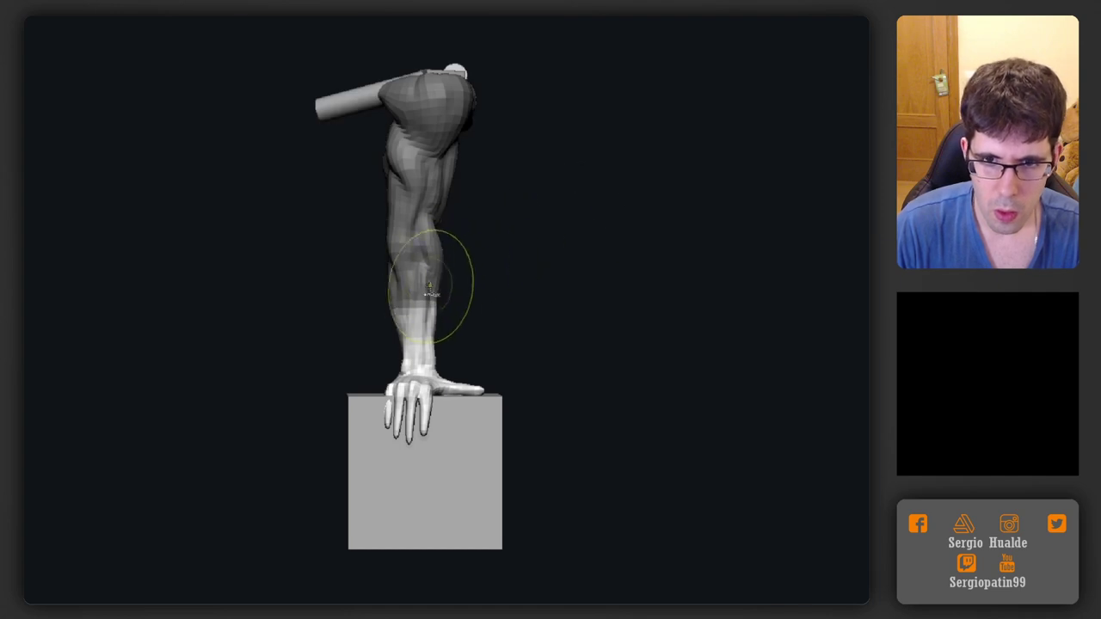
ctrl+click(471, 291)
ctrl+click(480, 307)
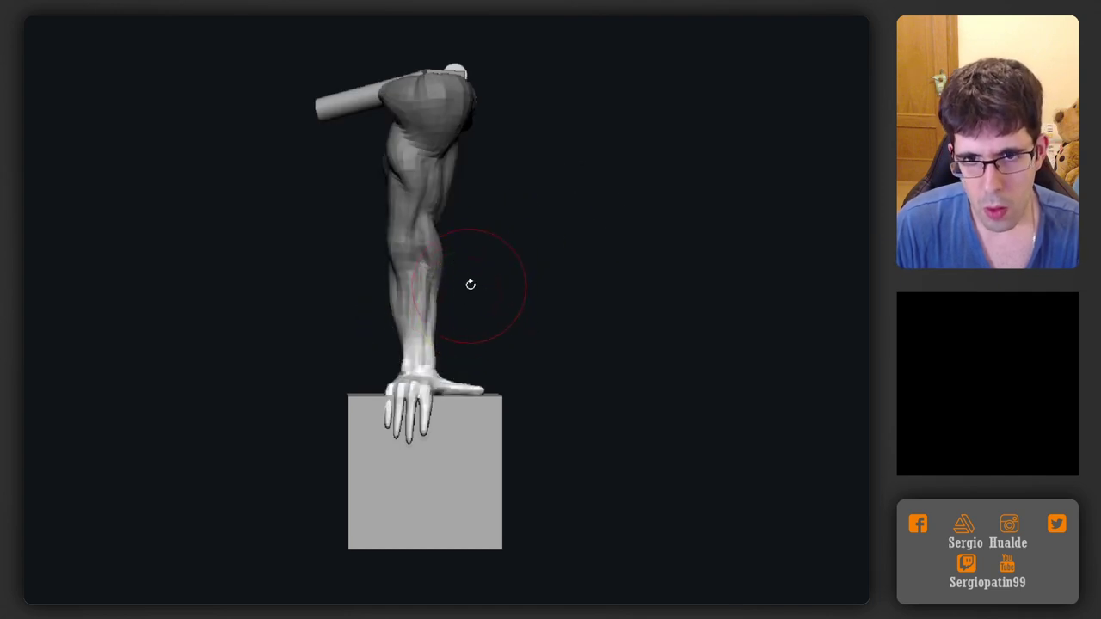
ctrl+click(448, 292)
Center the gizmo on the forearm, lower the unmasked arm and torso cylinders slightly to shorten the forearm, and clear the mask
key(w)
alt+click(418, 308)
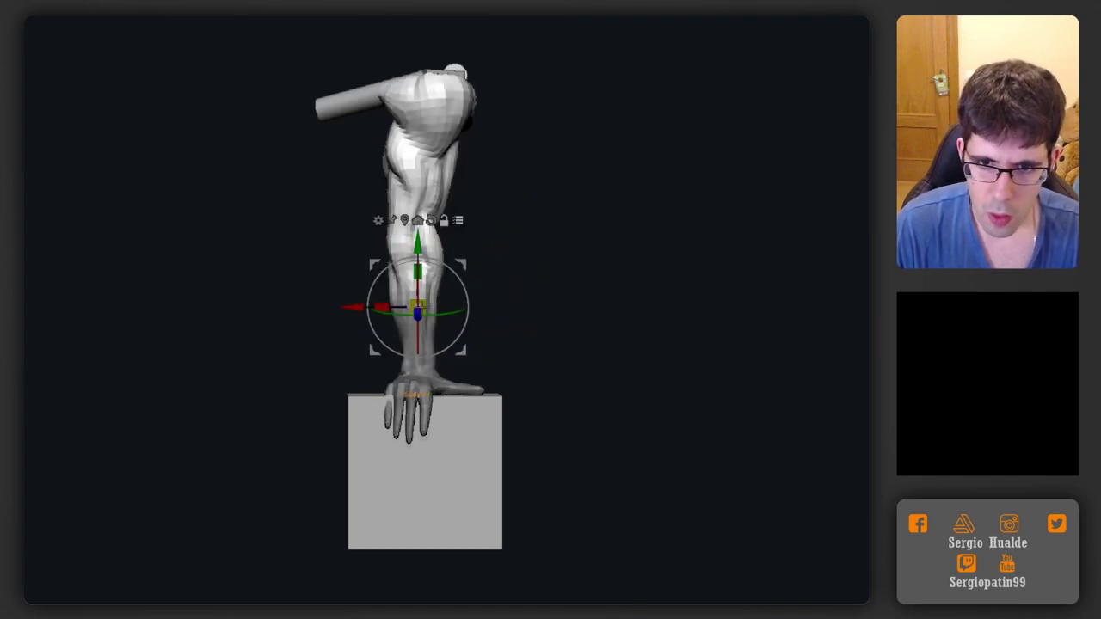
drag(417, 243, 420, 255)
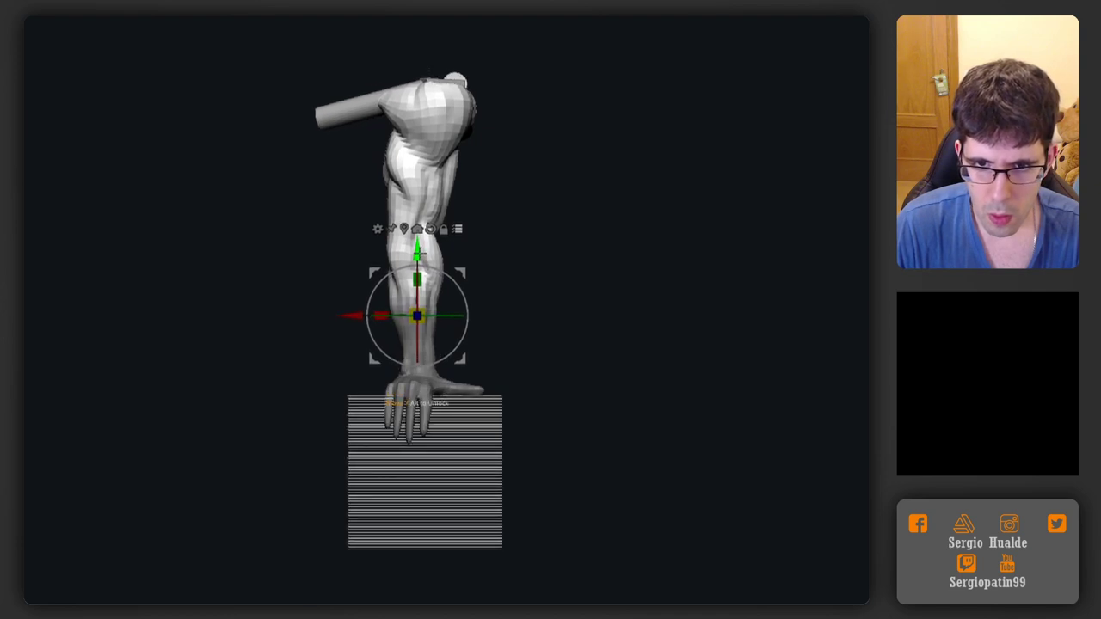
mouse_move(504, 262)
mouse_down()
mouse_move(471, 257)
mouse_move(526, 263)
mouse_up()
Return the arm to its detailed subdivision level and reshape the bony elbow contour with a smaller brush
key(d)
key(d)
mouse_move(516, 265)
ctrl+right_down()
mouse_move(480, 283)
mouse_move(515, 284)
ctrl+right_up()
drag(548, 221, 559, 240)
ctrl+right_drag(389, 248, 379, 263)
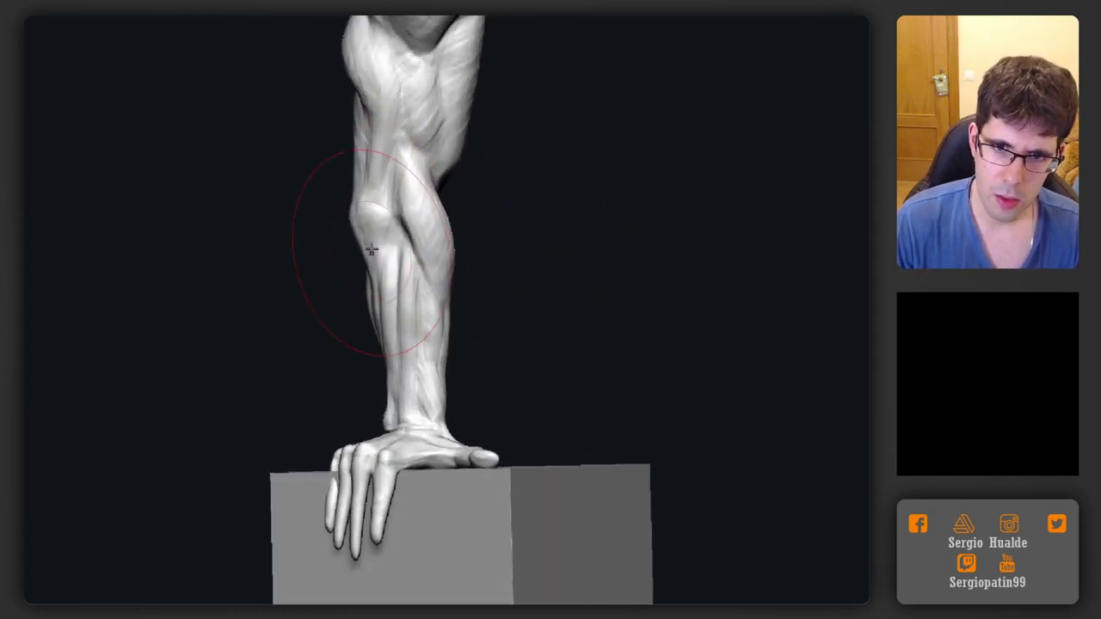
key(s)
drag(373, 238, 363, 237)
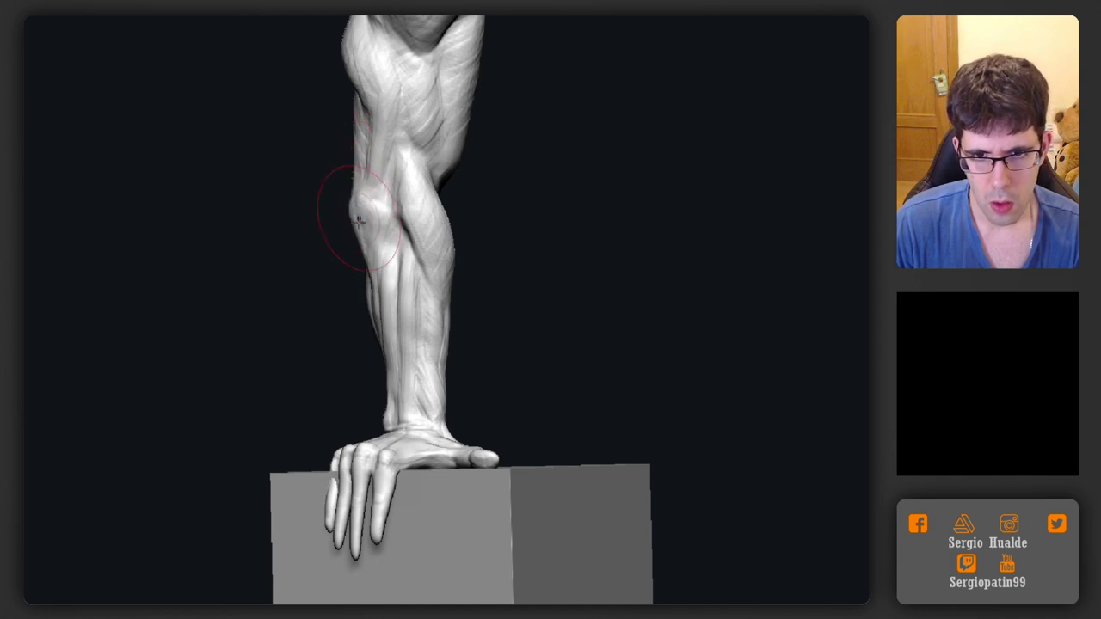
key(s)
mouse_move(359, 222)
right_down()
mouse_move(367, 247)
mouse_move(349, 230)
mouse_move(404, 227)
mouse_move(389, 222)
mouse_move(365, 241)
mouse_move(362, 283)
mouse_move(370, 268)
mouse_move(405, 296)
mouse_move(461, 285)
mouse_move(332, 260)
mouse_move(405, 285)
right_up()
Adjust the muscle contours around the upper arm from the elbow to the shoulder
ctrl+right_drag(375, 284, 331, 260)
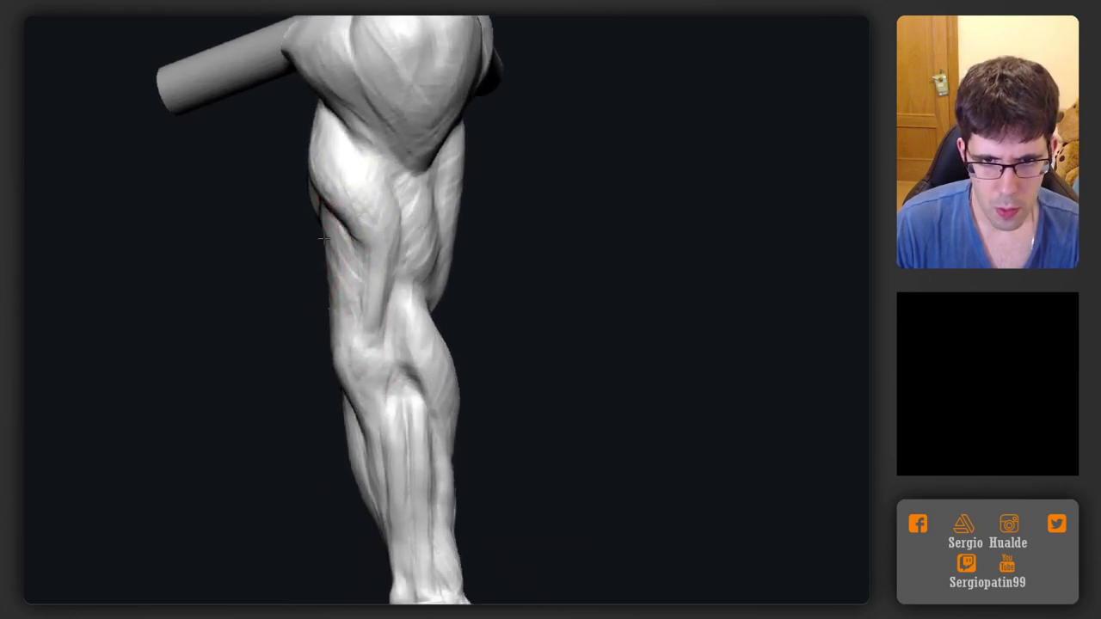
mouse_move(351, 313)
right_down()
mouse_move(335, 329)
mouse_move(301, 275)
mouse_move(381, 297)
mouse_move(354, 258)
right_up()
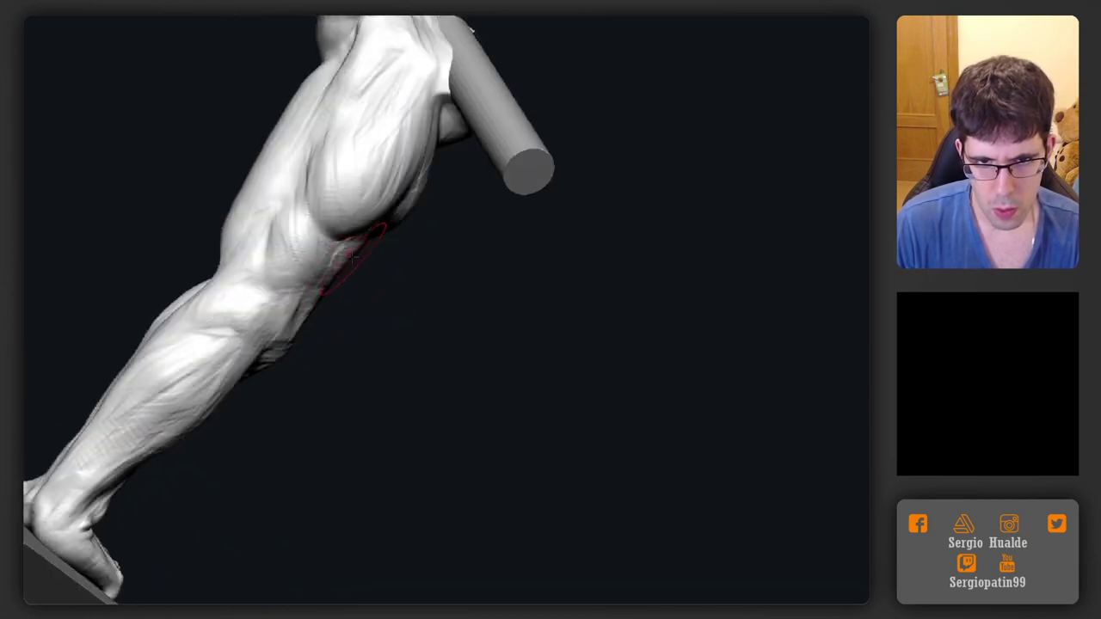
mouse_move(372, 320)
right_down()
mouse_move(320, 287)
mouse_move(387, 318)
mouse_move(343, 285)
right_up()
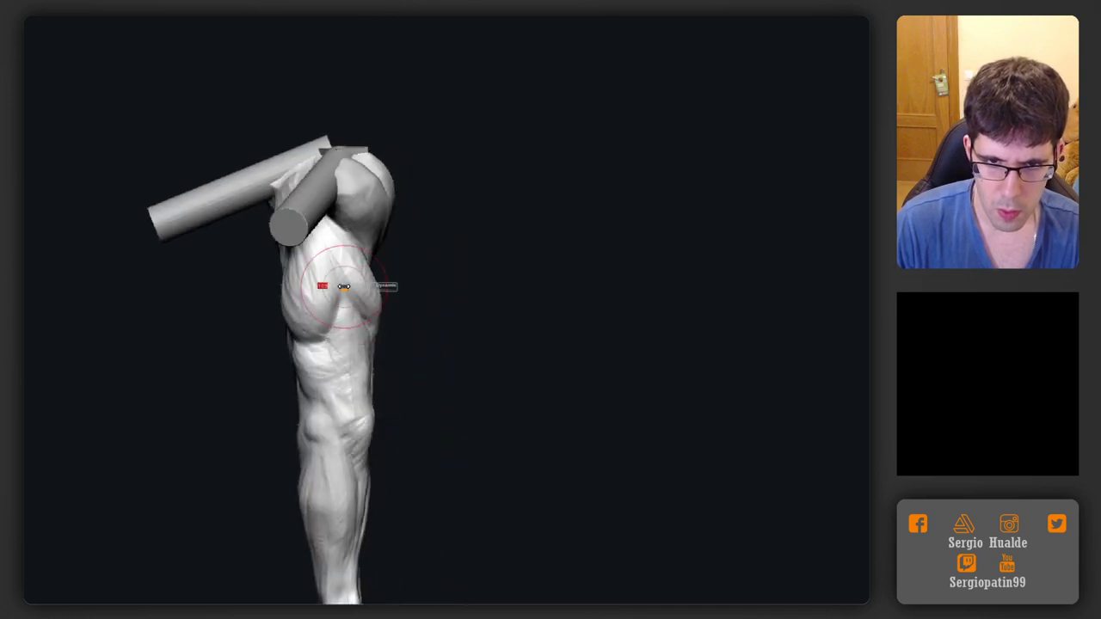
mouse_move(330, 330)
right_down()
mouse_move(307, 297)
mouse_move(321, 262)
mouse_move(336, 266)
mouse_move(349, 310)
right_up()
Isolate the arm, mask the muscle strip below the armpit on the inner upper arm, and invert the mask
ctrl+shift+click(326, 246)
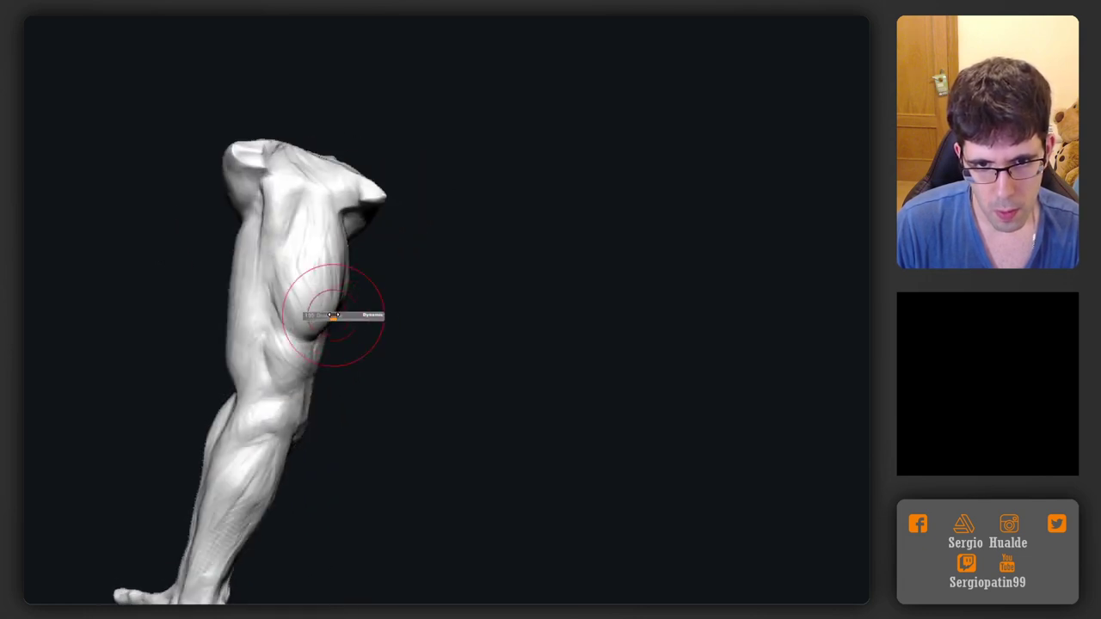
mouse_move(292, 276)
right_down()
mouse_move(301, 288)
mouse_move(289, 295)
right_up()
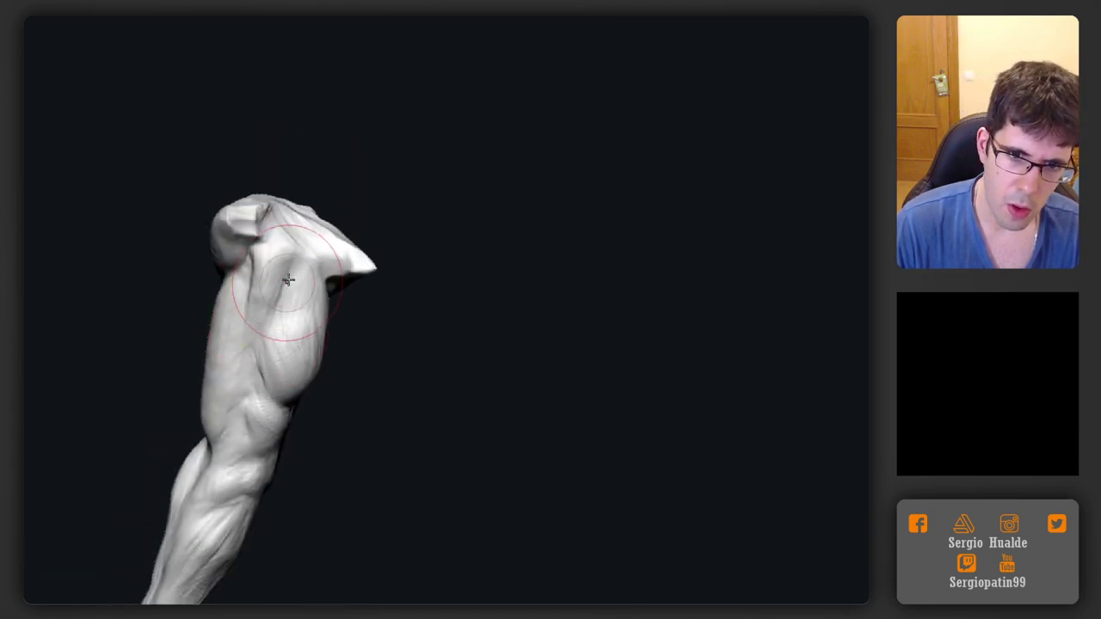
right_drag(300, 250, 285, 294)
right_drag(279, 253, 283, 263)
key(s)
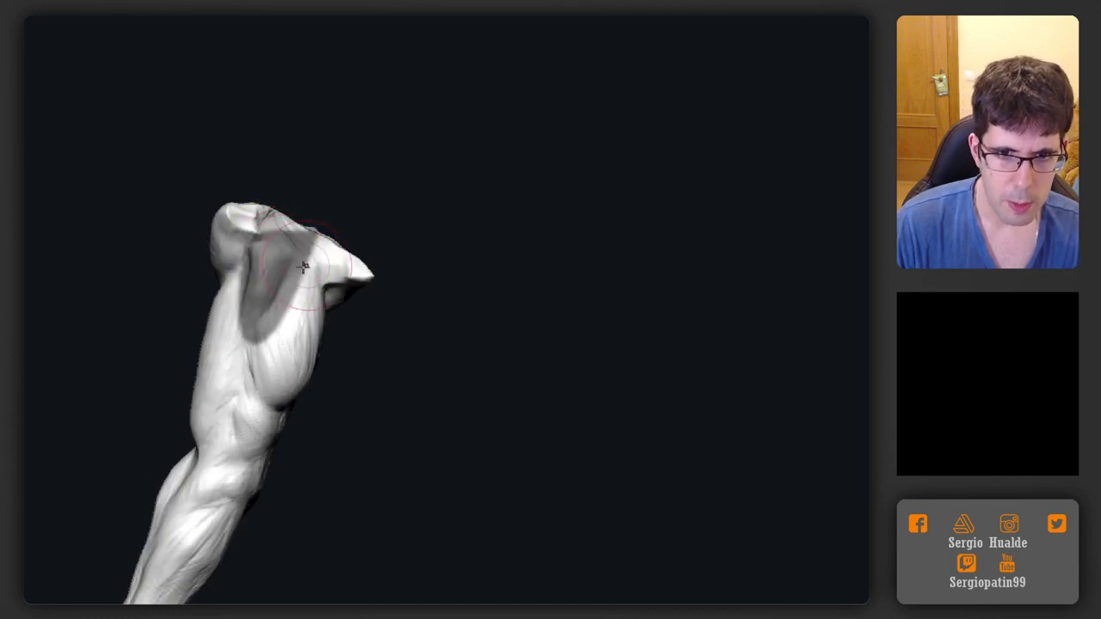
ctrl+click(363, 235)
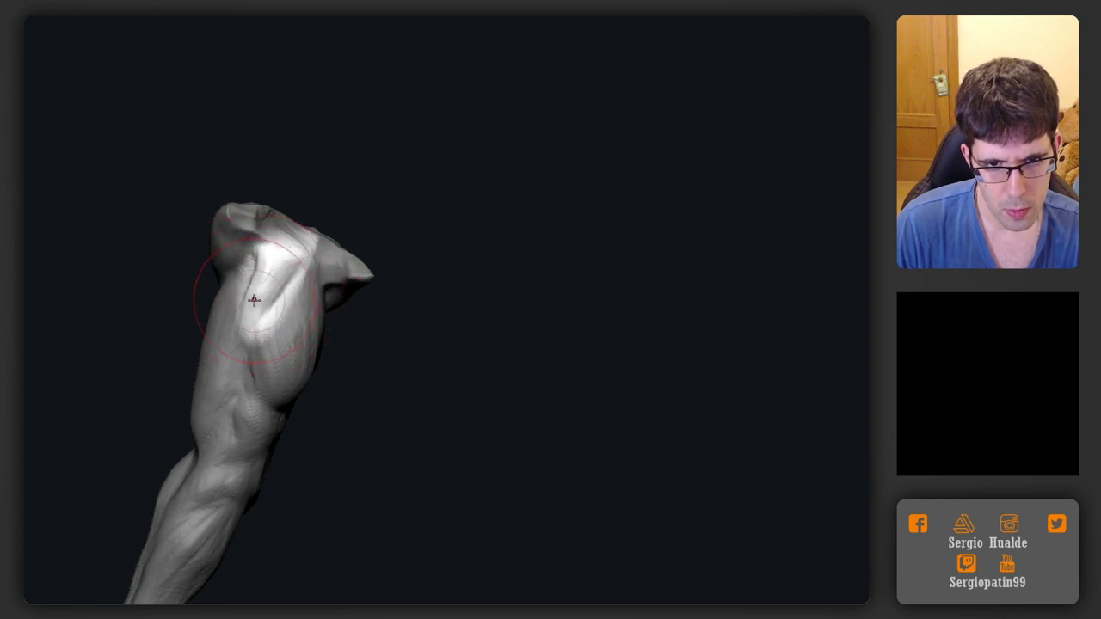
Sculpt the unmasked inner upper-arm strip, clear the mask, and blend the strip into the surrounding muscles up to the armpit
right_drag(251, 249, 259, 276)
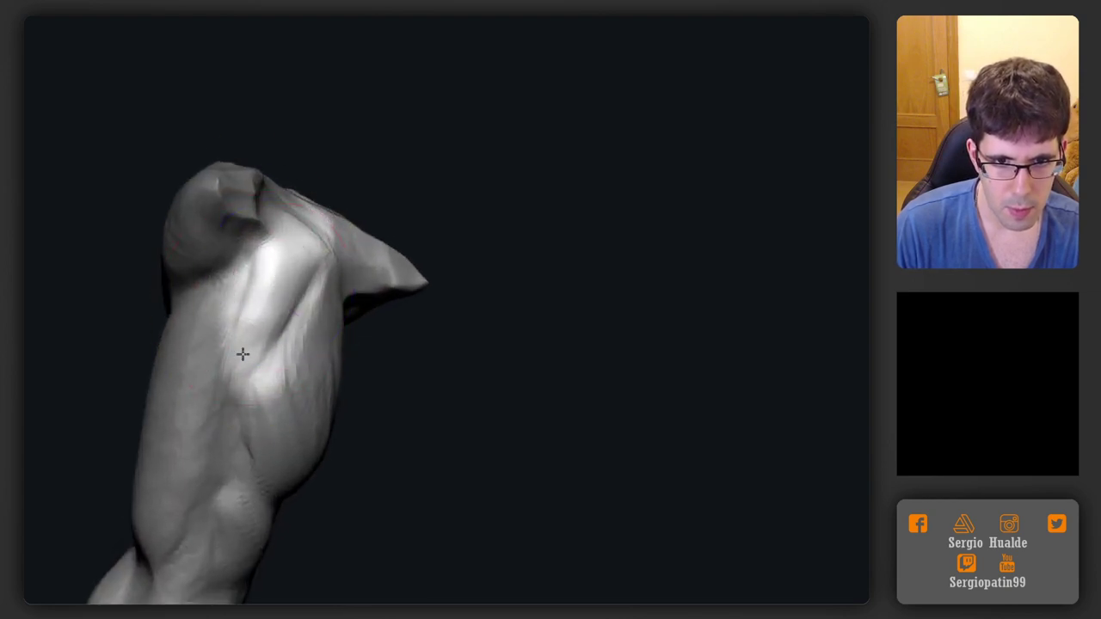
ctrl+click(419, 208)
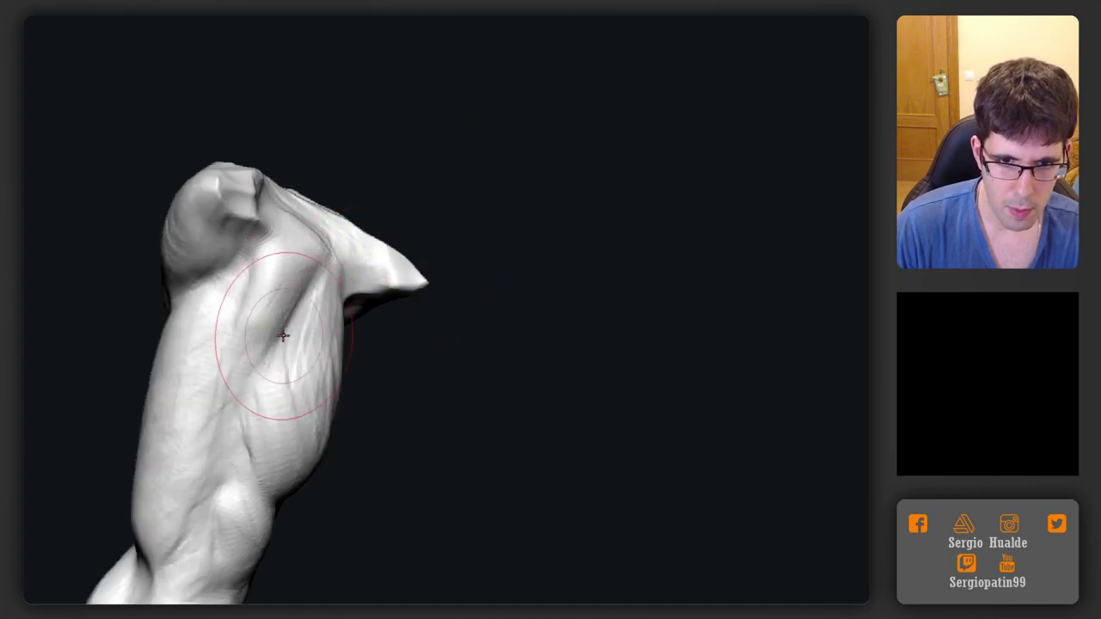
right_drag(242, 387, 335, 366)
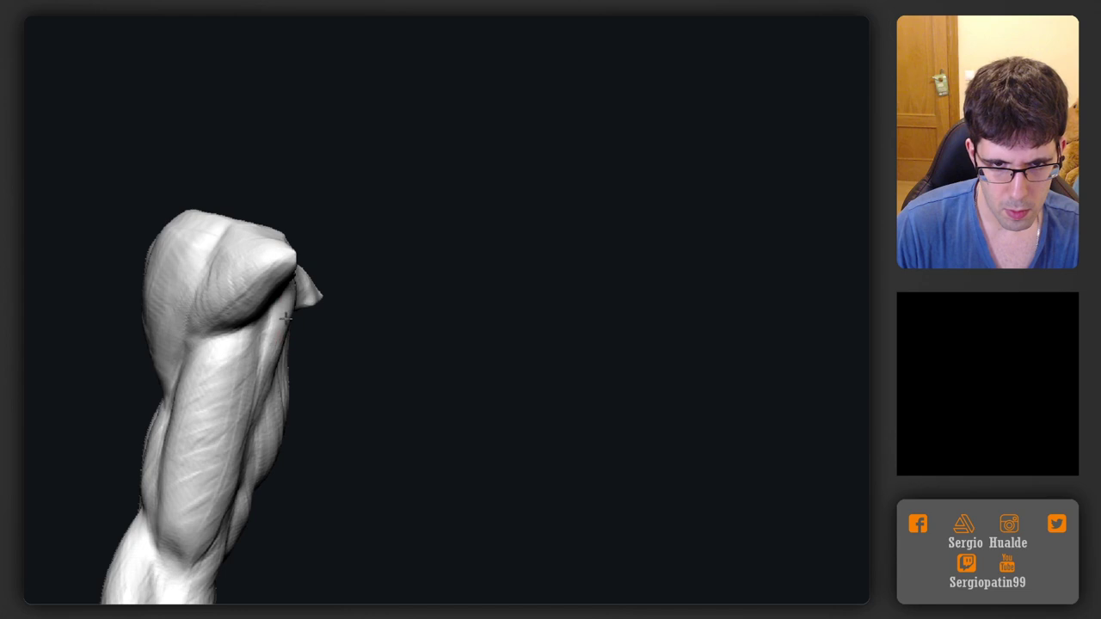
mouse_move(285, 318)
right_down()
mouse_move(238, 356)
mouse_move(269, 362)
right_up()
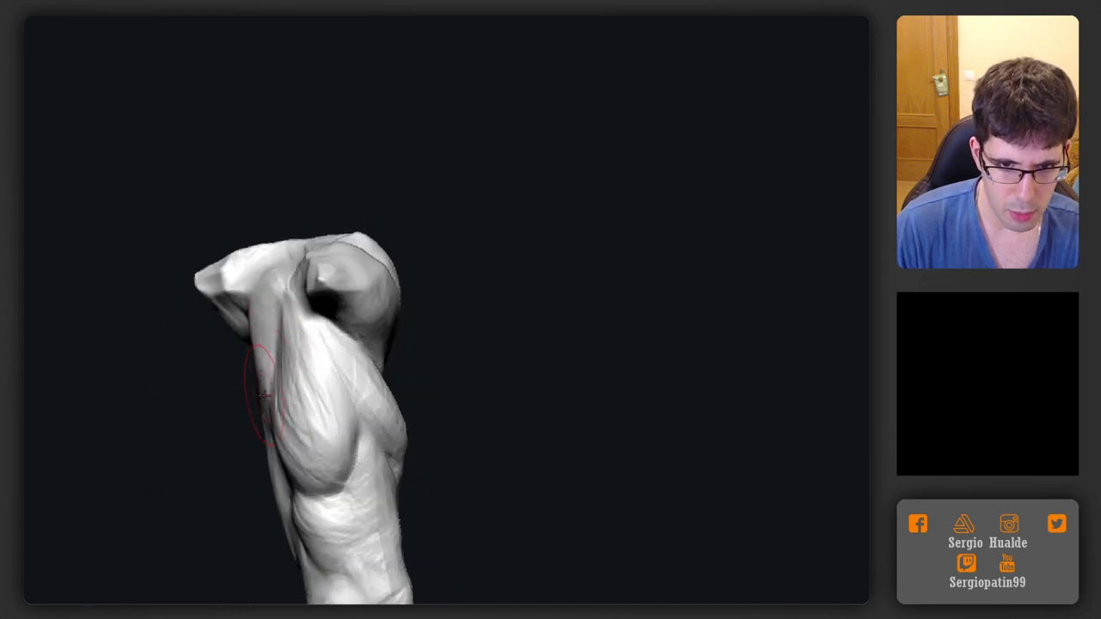
right_drag(264, 402, 262, 409)
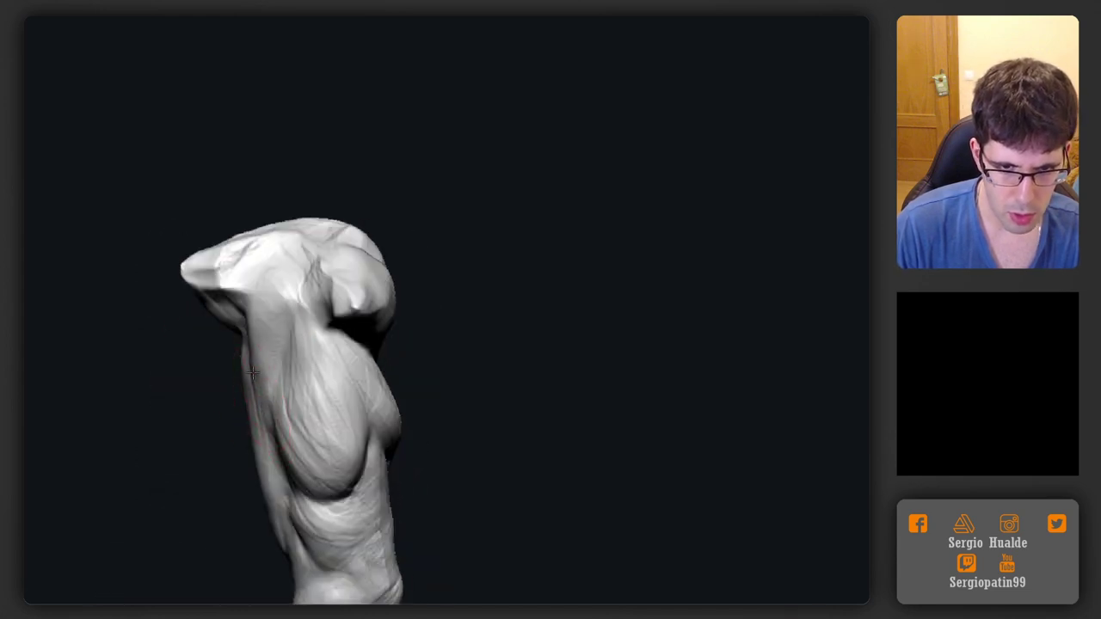
mouse_move(252, 371)
right_down()
mouse_move(287, 373)
mouse_move(264, 385)
right_up()
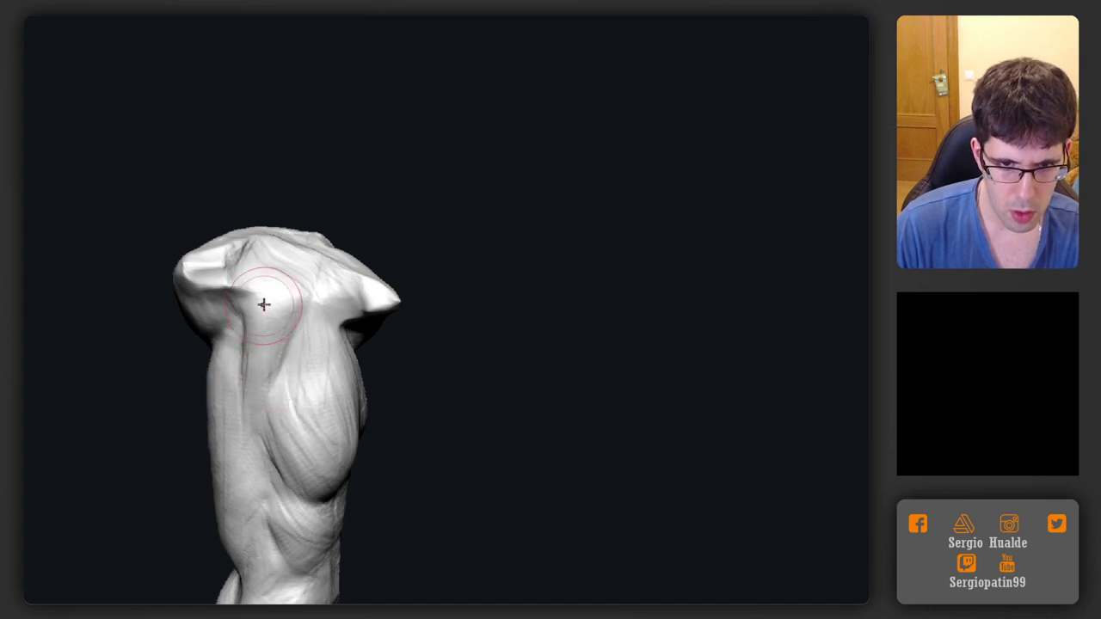
right_drag(264, 304, 255, 363)
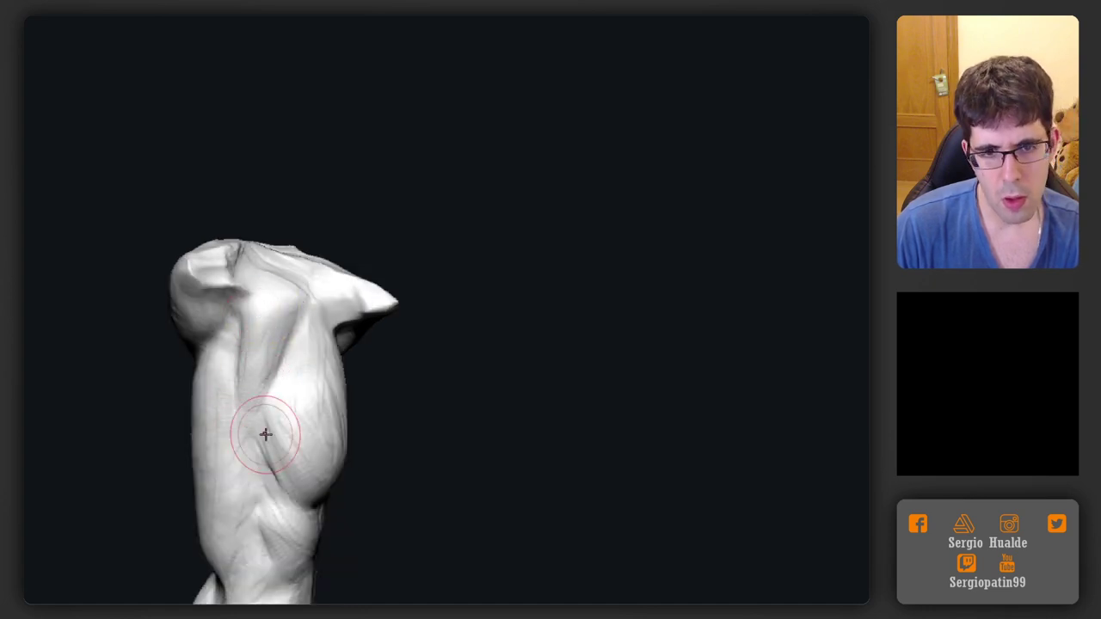
mouse_move(265, 435)
right_down()
mouse_move(287, 277)
mouse_move(329, 453)
mouse_move(335, 379)
mouse_move(285, 362)
mouse_move(292, 341)
mouse_move(310, 356)
right_up()
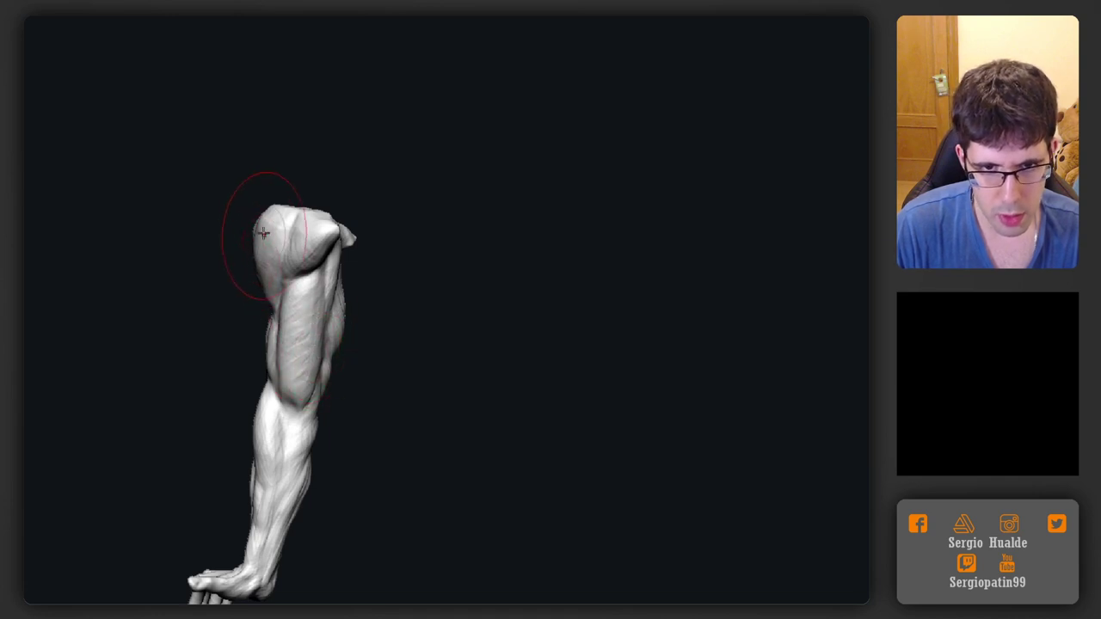
Show the block and torso cylinders again and adjust the outline of the shoulder and upper arm
mouse_move(246, 221)
right_down()
mouse_move(222, 242)
mouse_move(284, 306)
mouse_move(318, 251)
mouse_move(356, 322)
mouse_move(165, 230)
right_up()
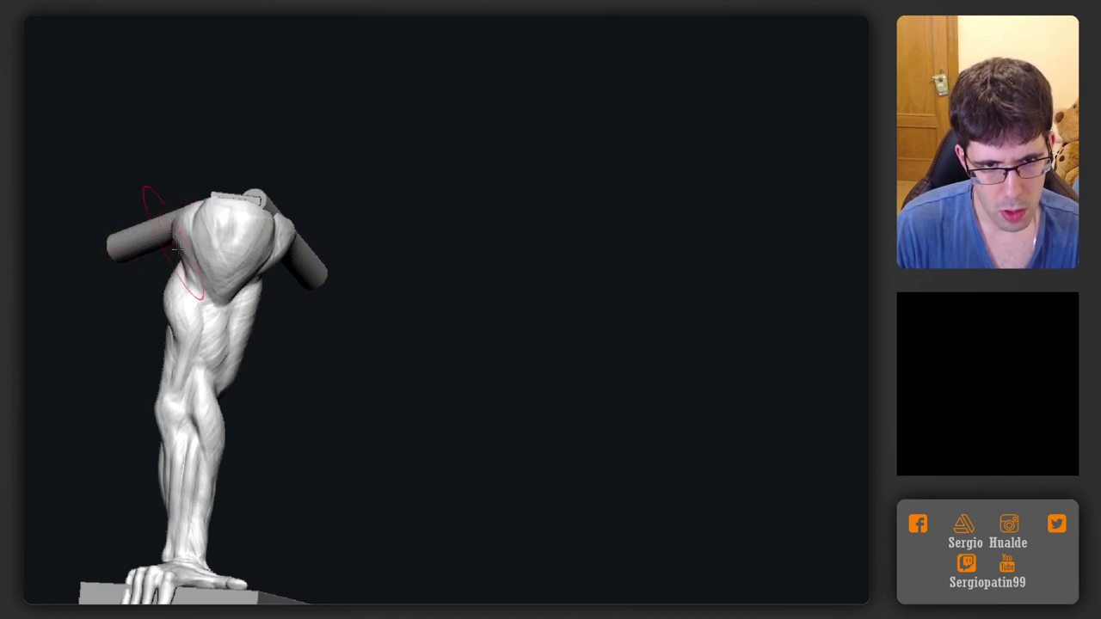
right_drag(174, 232, 225, 314)
mouse_move(225, 314)
right_down()
mouse_move(296, 331)
mouse_move(265, 334)
mouse_move(319, 282)
mouse_move(320, 249)
right_up()
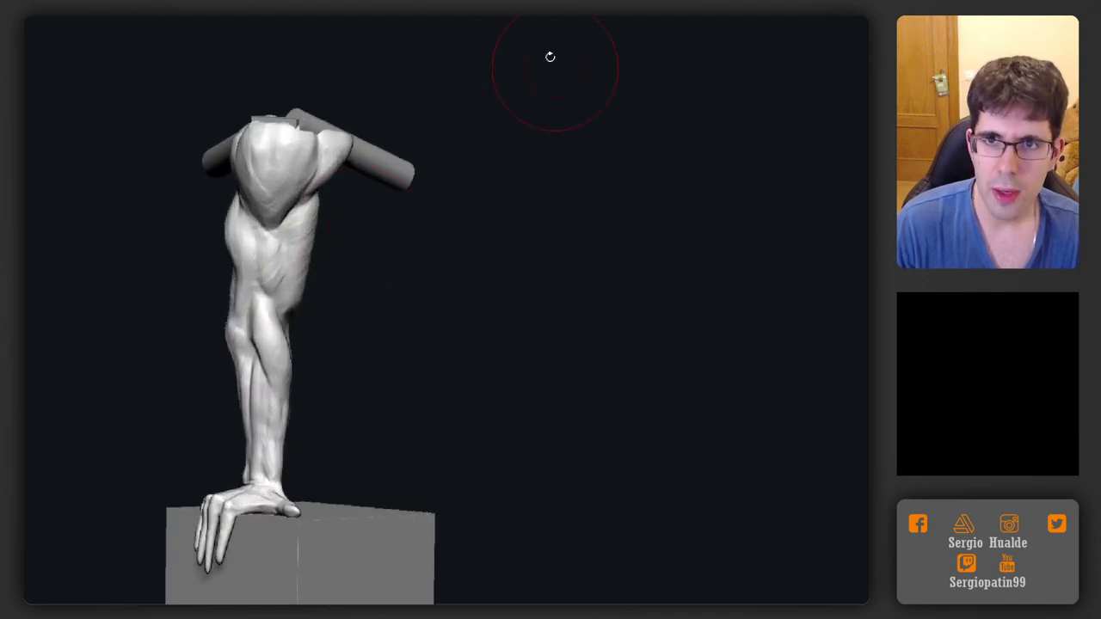
Step through the undo history to compare the arm with its earlier proportions and return to the current version
key(ctrl+z)
key(ctrl+z)
key(ctrl+z)
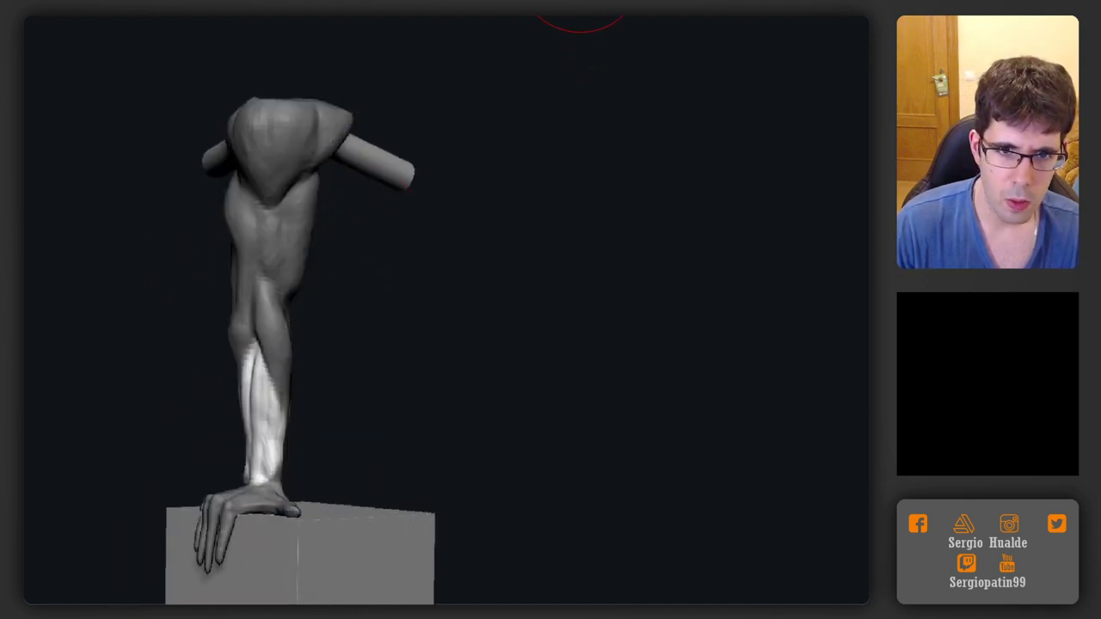
key(ctrl+z)
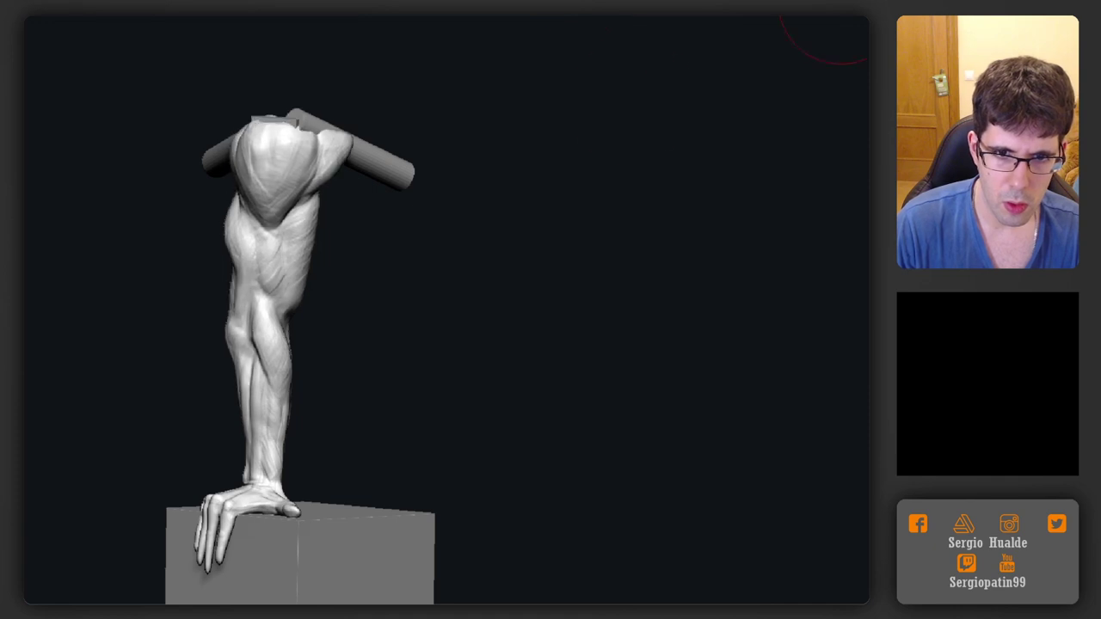
Adjust the triceps and elbow outline at a new brush size, undoing one unwanted stroke
right_drag(405, 288, 393, 268)
key(s)
key(s)
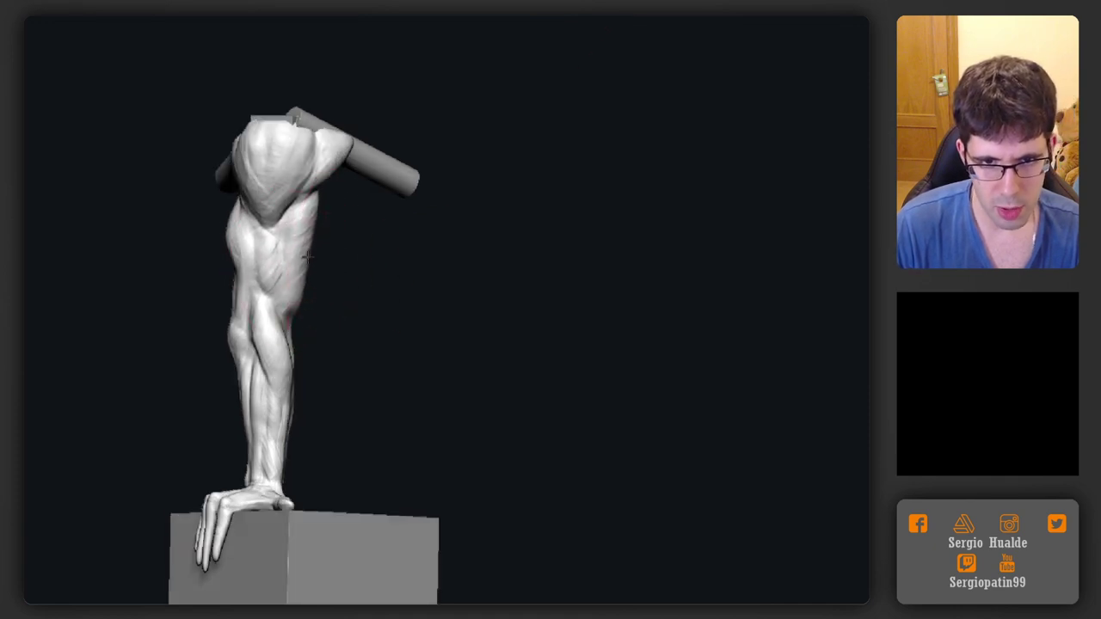
key(ctrl+z)
mouse_move(307, 250)
right_down()
mouse_move(309, 263)
mouse_move(317, 245)
right_up()
mouse_move(323, 289)
right_down()
mouse_move(351, 238)
mouse_move(324, 273)
right_up()
Show only the arm and refine the biceps, inner upper arm and elbow surfaces at a new brush size
ctrl+shift+click(352, 239)
key(s)
mouse_move(287, 203)
right_down()
mouse_move(315, 201)
mouse_move(288, 246)
mouse_move(337, 223)
right_up()
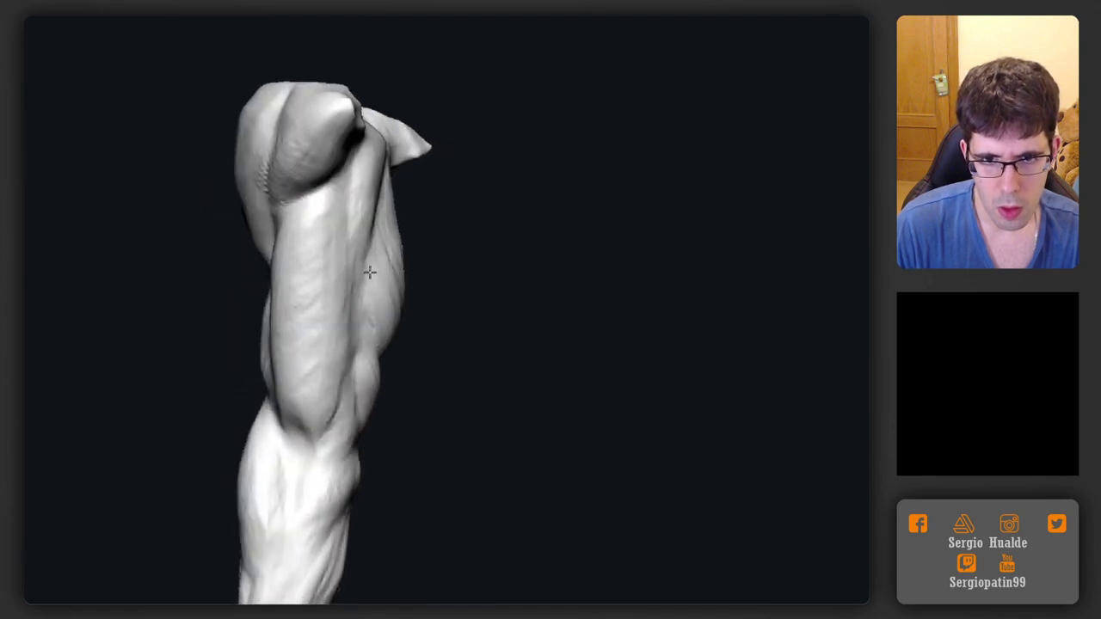
mouse_move(339, 353)
right_down()
mouse_move(332, 450)
mouse_move(327, 356)
right_up()
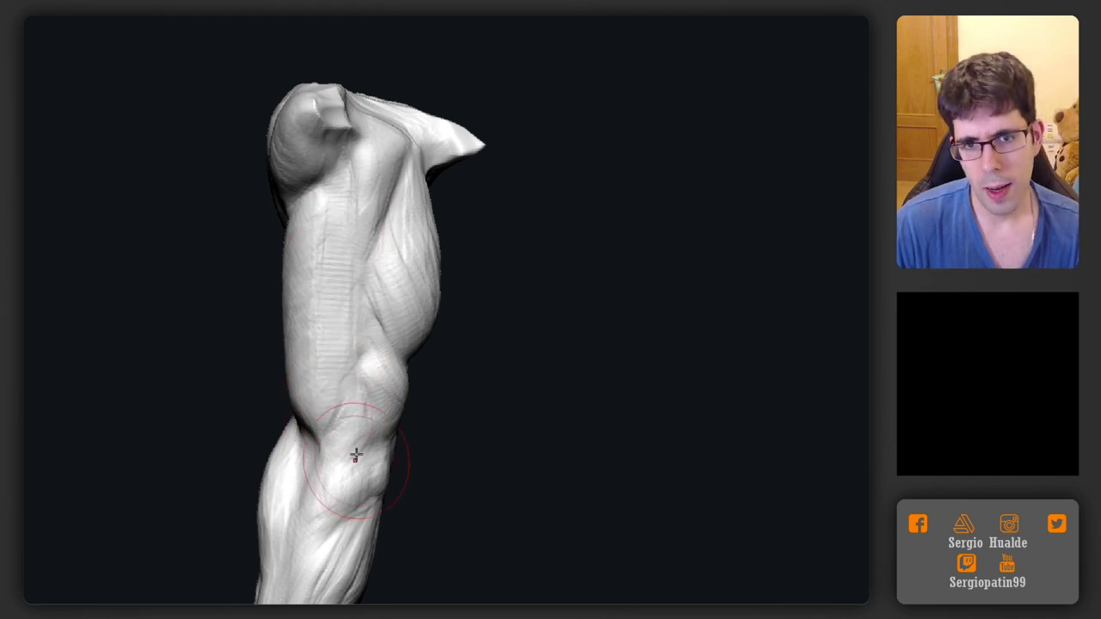
mouse_move(369, 455)
right_down()
mouse_move(356, 298)
mouse_move(401, 405)
mouse_move(422, 369)
mouse_move(379, 272)
mouse_move(345, 249)
right_up()
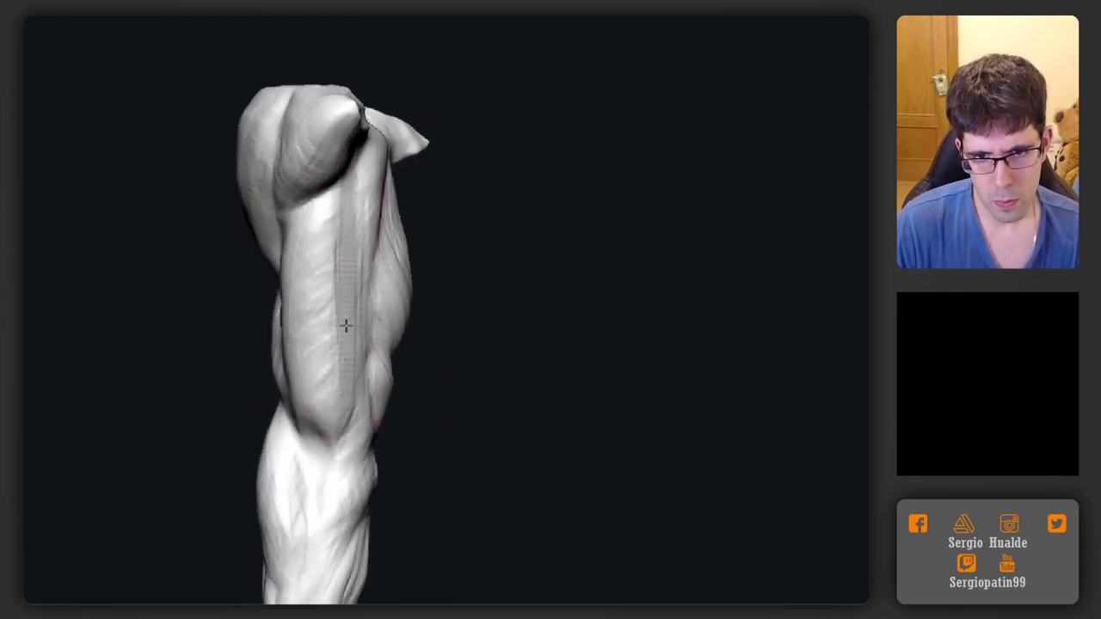
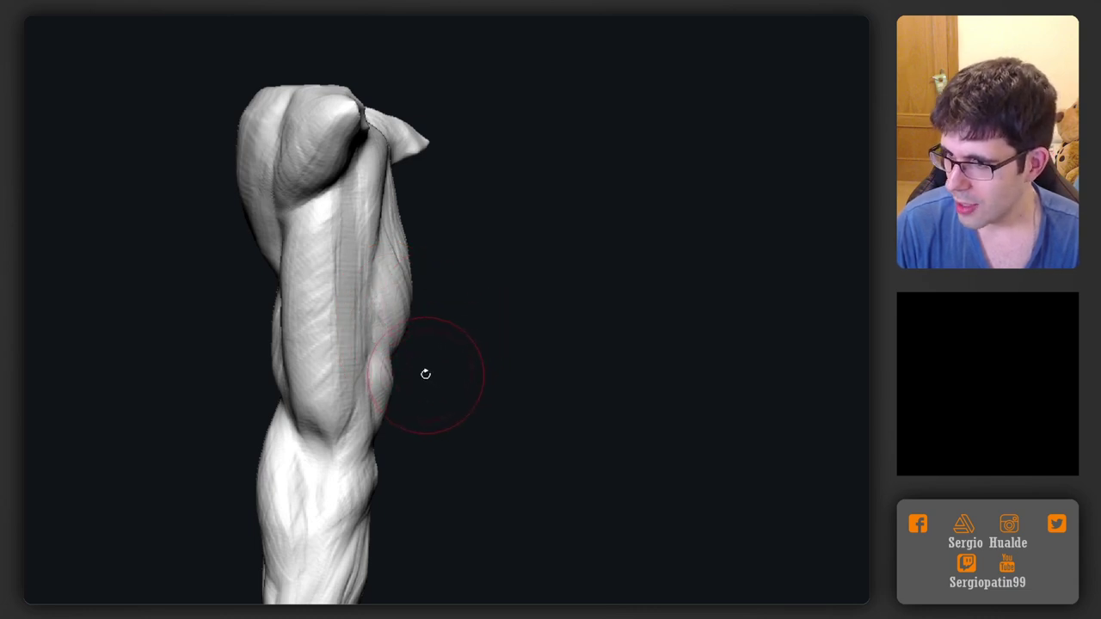
Sculpt the outer upper-arm muscles below the deltoid, filling the area between its tip and the elbow
drag(469, 302, 342, 272)
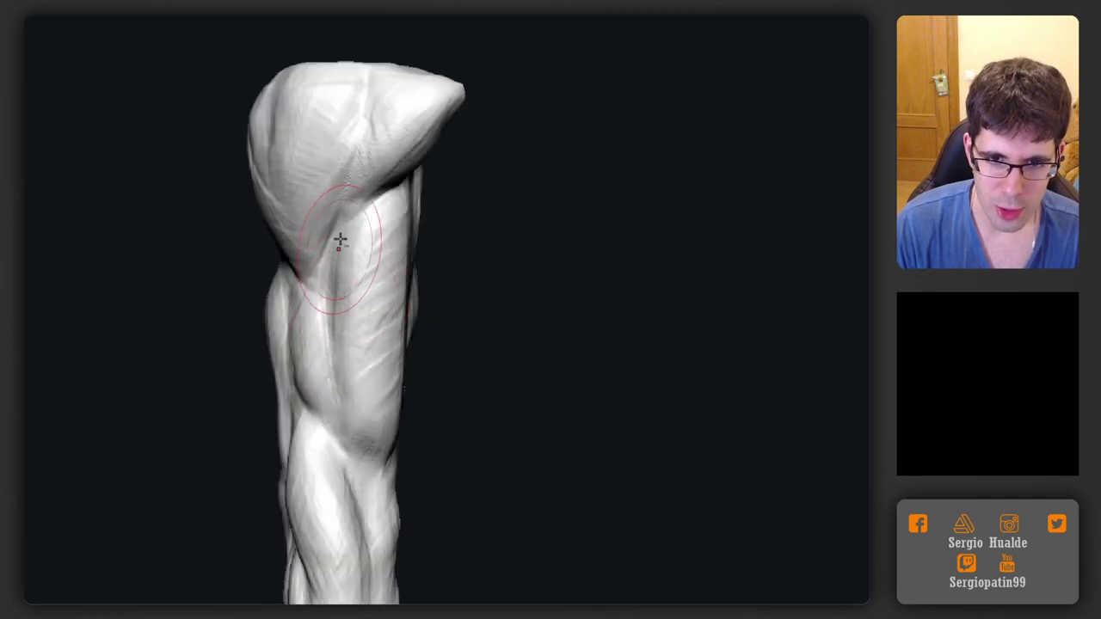
right_drag(346, 362, 299, 318)
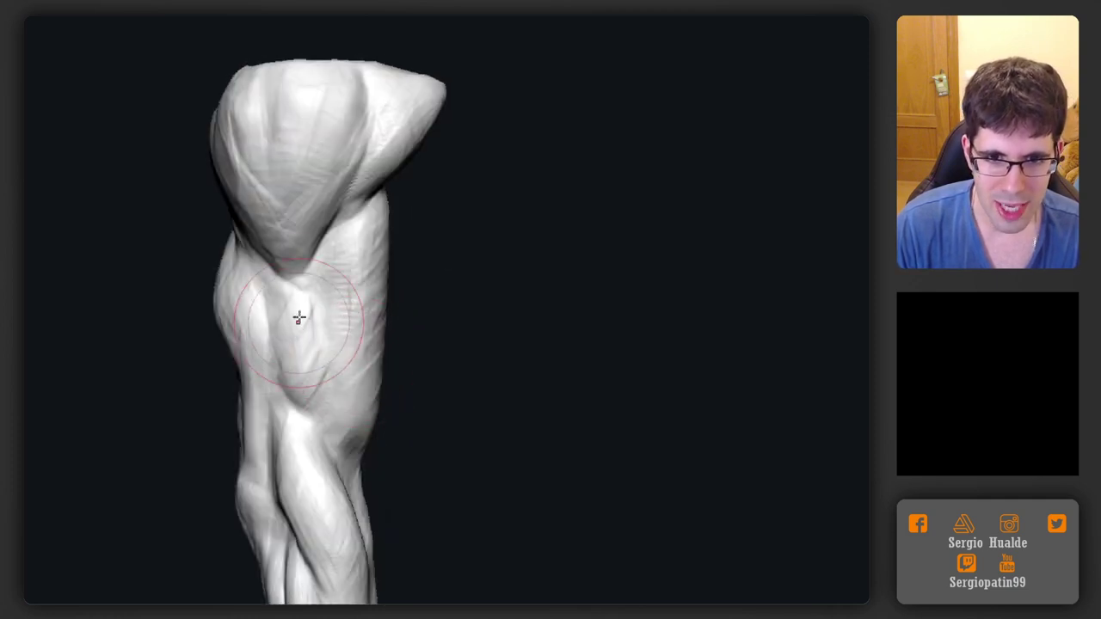
drag(306, 292, 319, 401)
right_drag(319, 401, 319, 371)
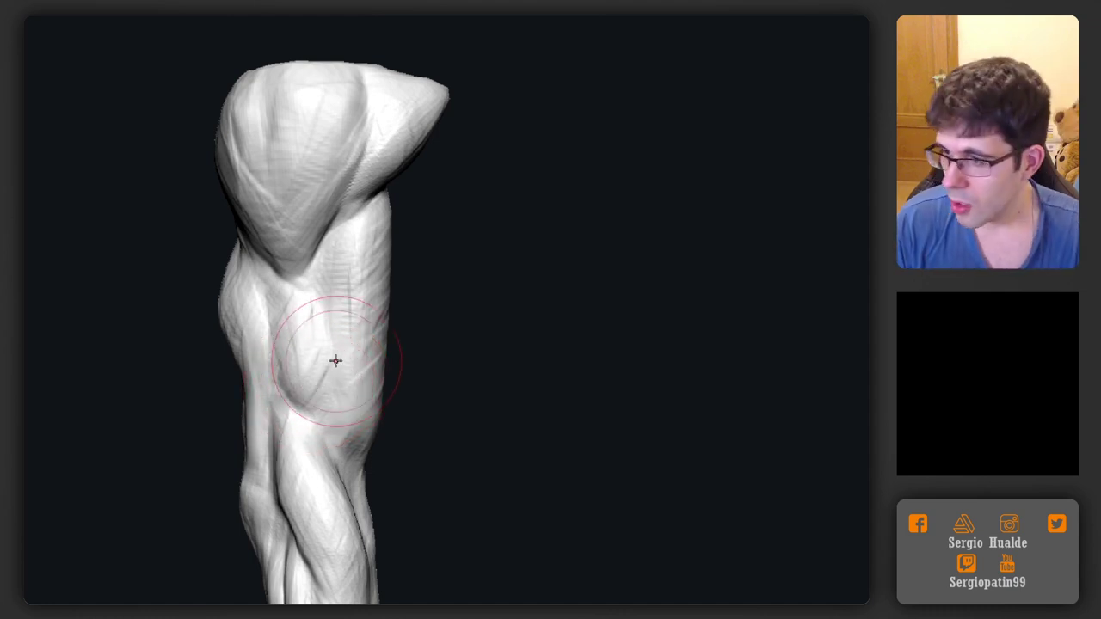
right_drag(335, 361, 318, 371)
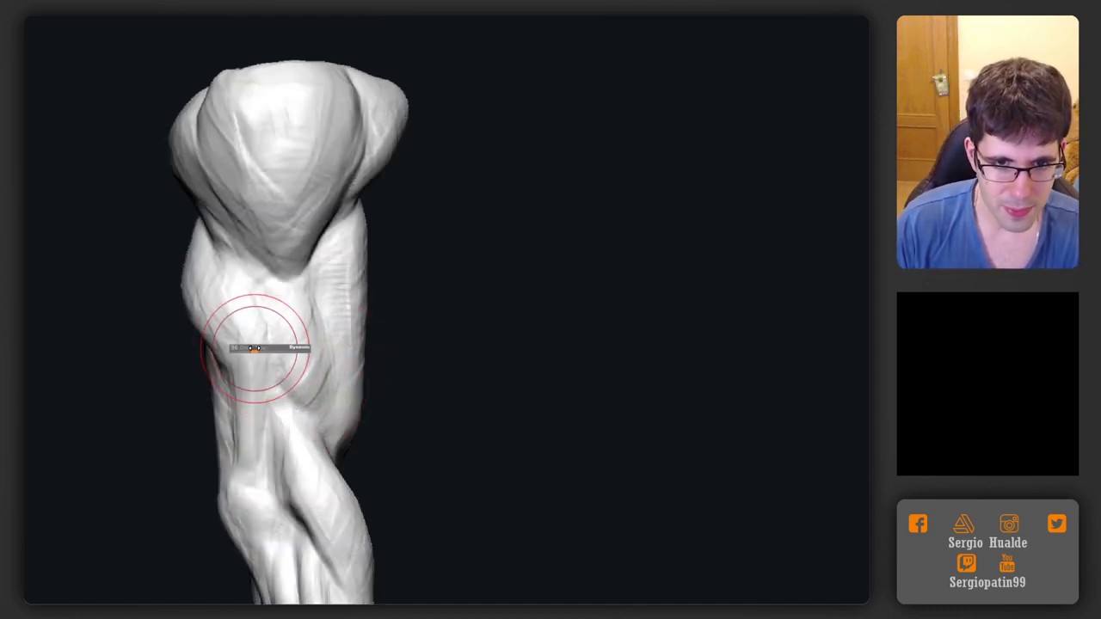
Adjust the brush size and refine the rear lower edge of the deltoid where it overlaps the triceps
mouse_move(258, 386)
right_down()
mouse_move(300, 369)
mouse_move(283, 321)
right_up()
right_drag(360, 333, 291, 306)
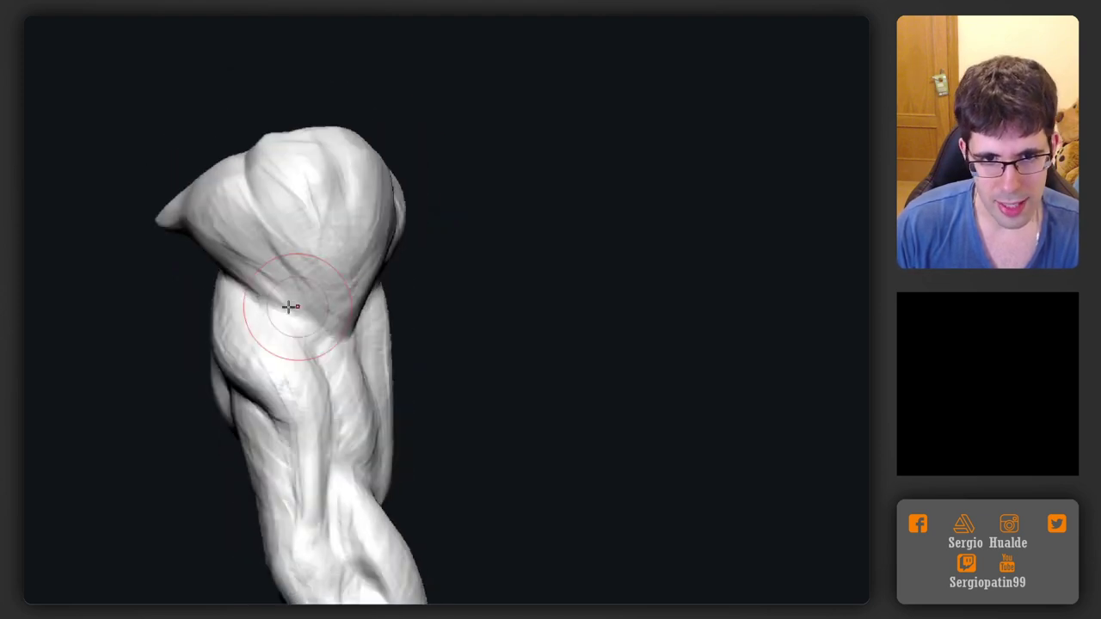
mouse_move(295, 311)
mouse_down()
mouse_move(234, 242)
mouse_move(244, 277)
mouse_up()
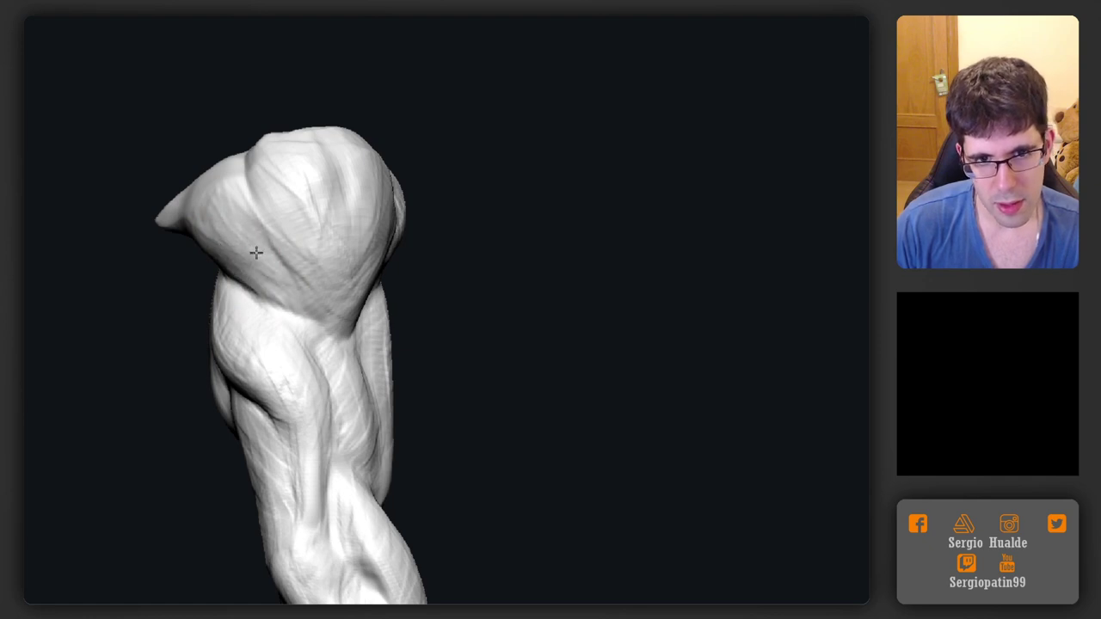
Fit the front torso cylinder's shoulder end against the small box and bend its free end into a gentle curve
right_drag(212, 194, 374, 290)
right_drag(418, 336, 386, 352)
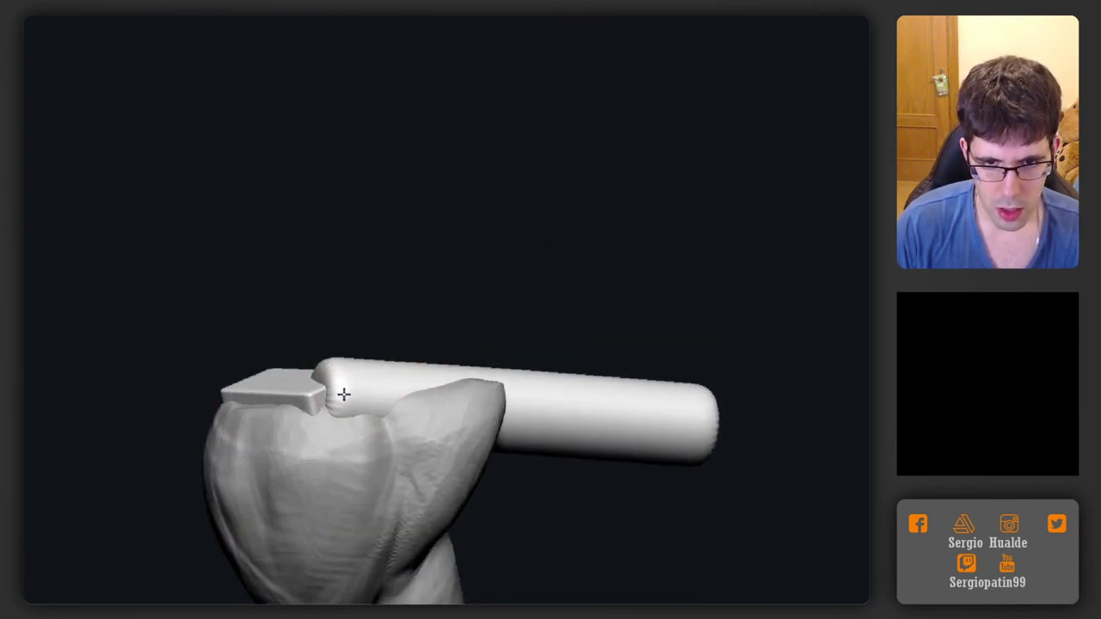
right_drag(344, 394, 329, 354)
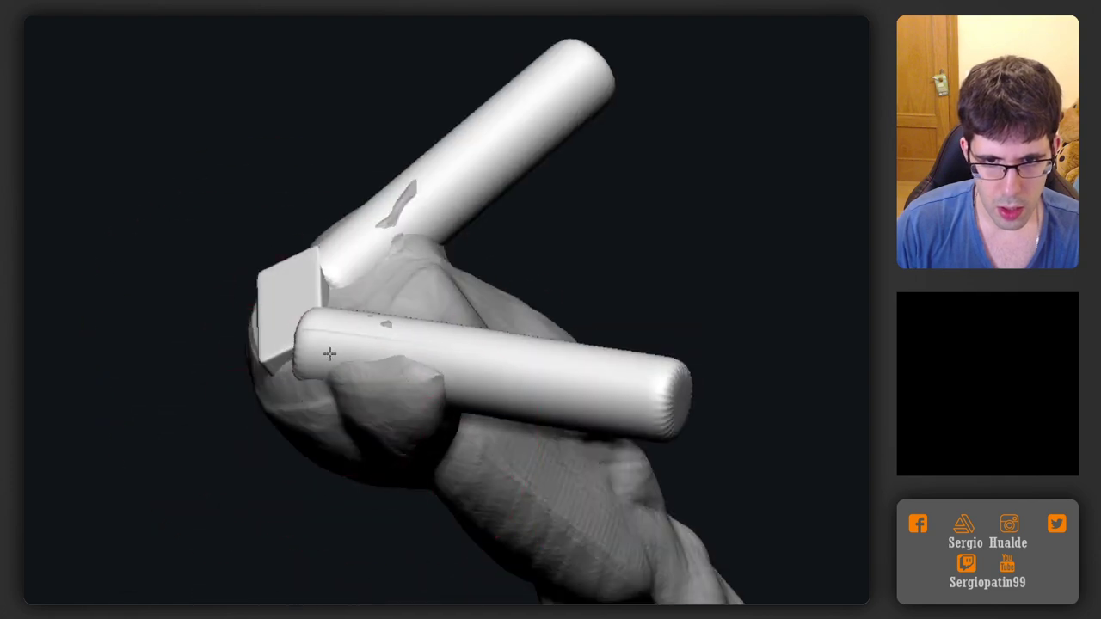
drag(337, 349, 352, 336)
right_drag(477, 332, 416, 360)
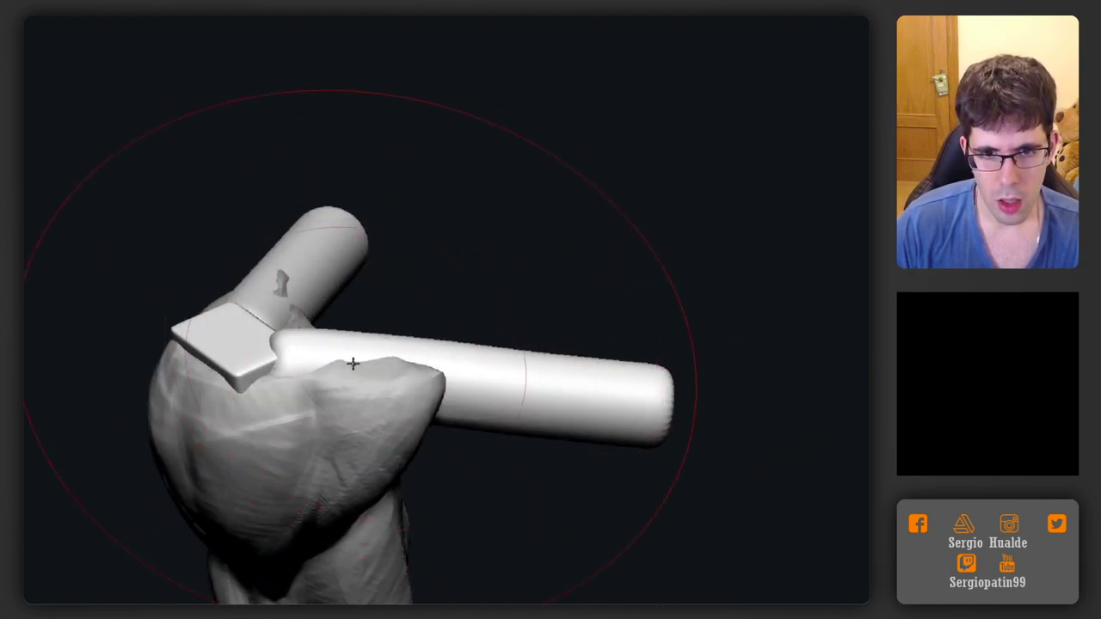
drag(352, 364, 354, 375)
mouse_move(526, 370)
right_down()
mouse_move(522, 413)
mouse_move(472, 393)
right_up()
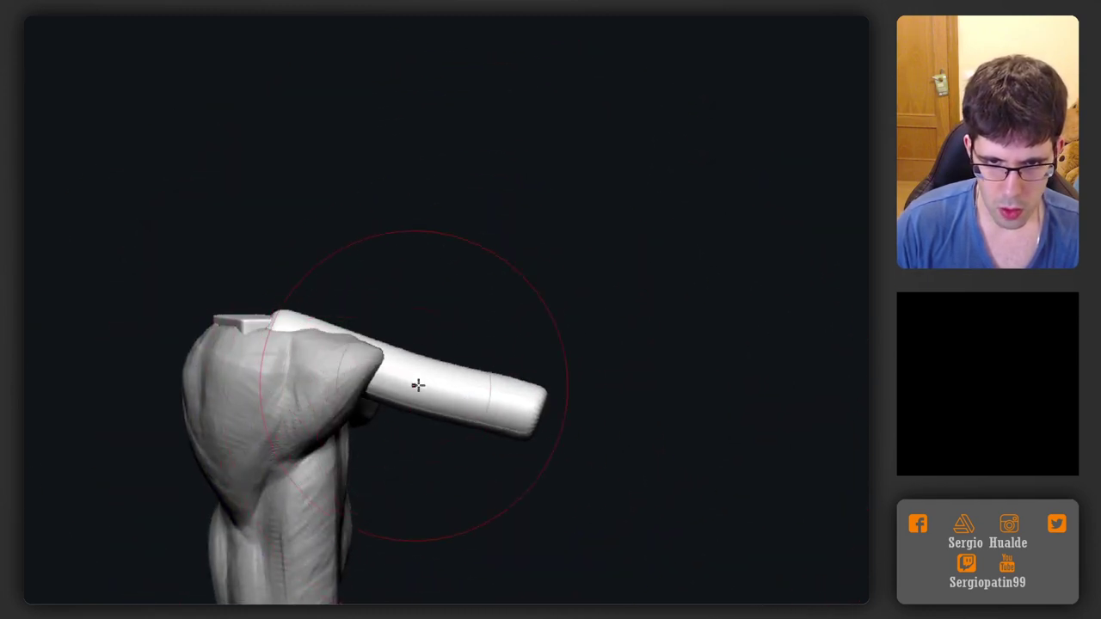
mouse_move(430, 407)
mouse_down()
mouse_move(511, 435)
mouse_move(533, 418)
mouse_up()
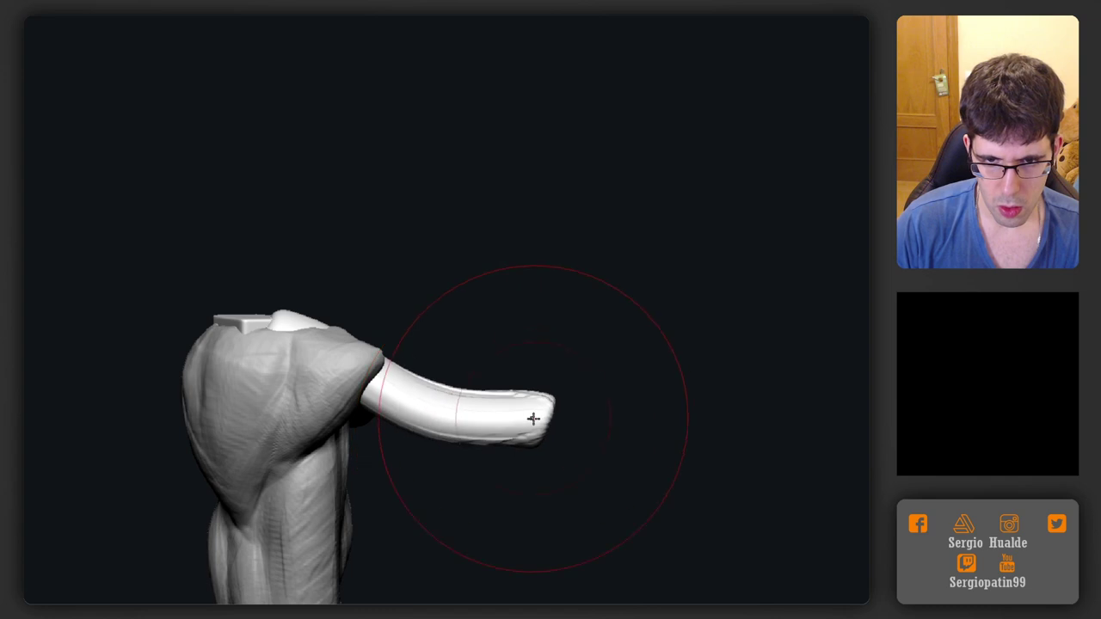
drag(459, 425, 467, 418)
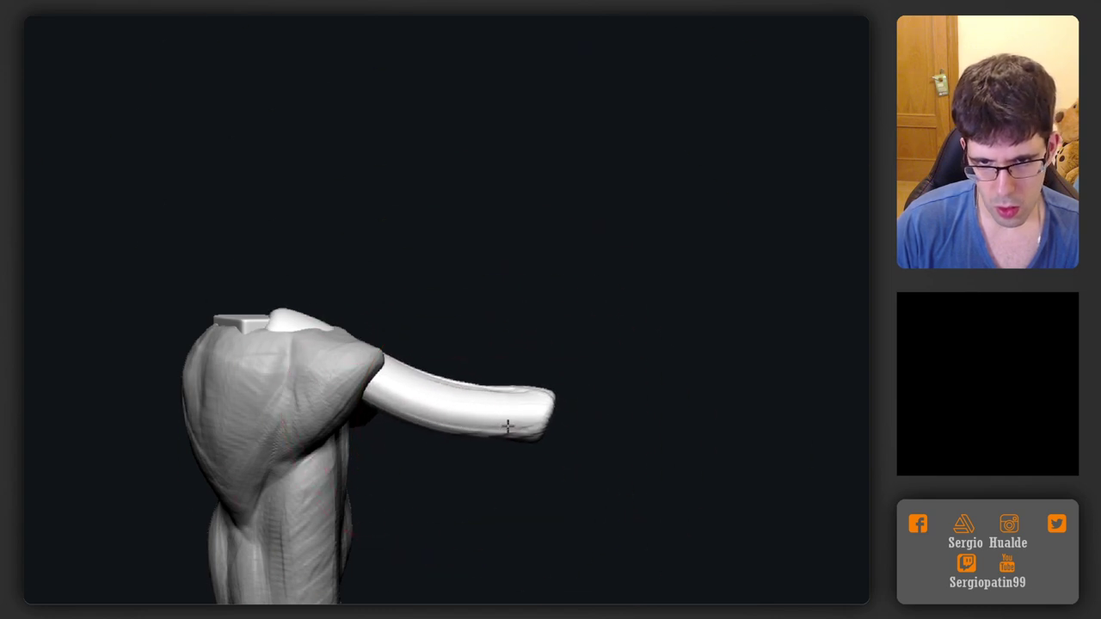
Bend the rear torso cylinder outward as seen from above and lower its free end, smoothing its surface
mouse_move(454, 395)
right_down()
mouse_move(437, 370)
mouse_move(437, 329)
mouse_move(444, 381)
mouse_move(425, 425)
mouse_move(314, 511)
right_up()
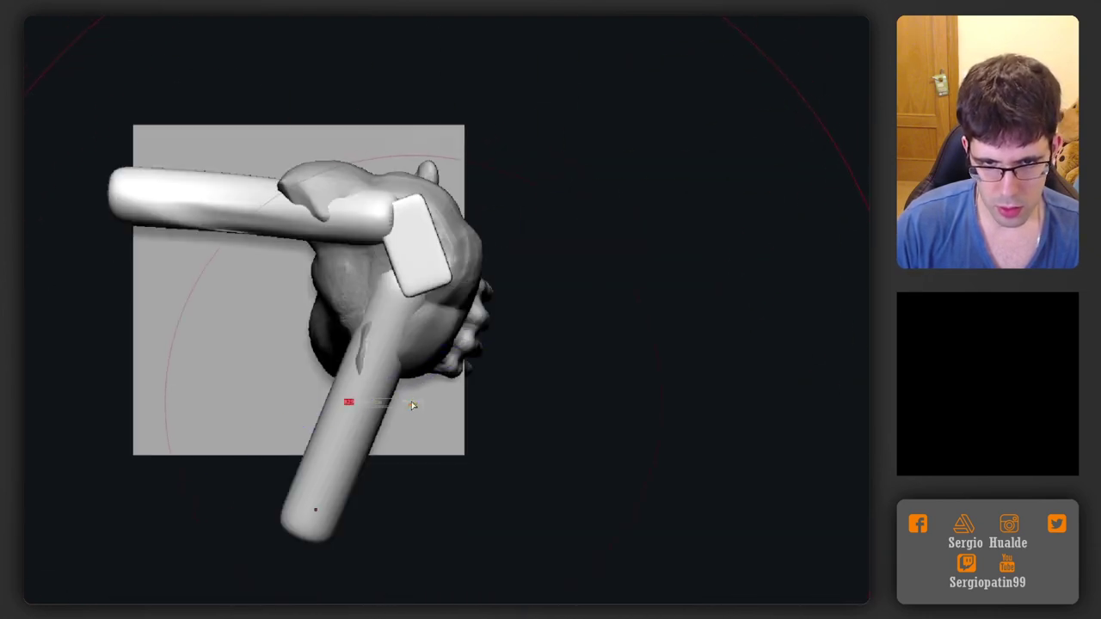
drag(318, 514, 263, 486)
drag(327, 408, 361, 407)
mouse_move(383, 347)
shift+mouse_down()
mouse_move(254, 499)
mouse_move(276, 491)
shift+mouse_up()
mouse_move(278, 489)
right_down()
mouse_move(349, 432)
mouse_move(342, 448)
right_up()
mouse_move(343, 447)
right_down()
mouse_move(332, 434)
mouse_move(380, 405)
mouse_move(369, 412)
mouse_move(378, 438)
right_up()
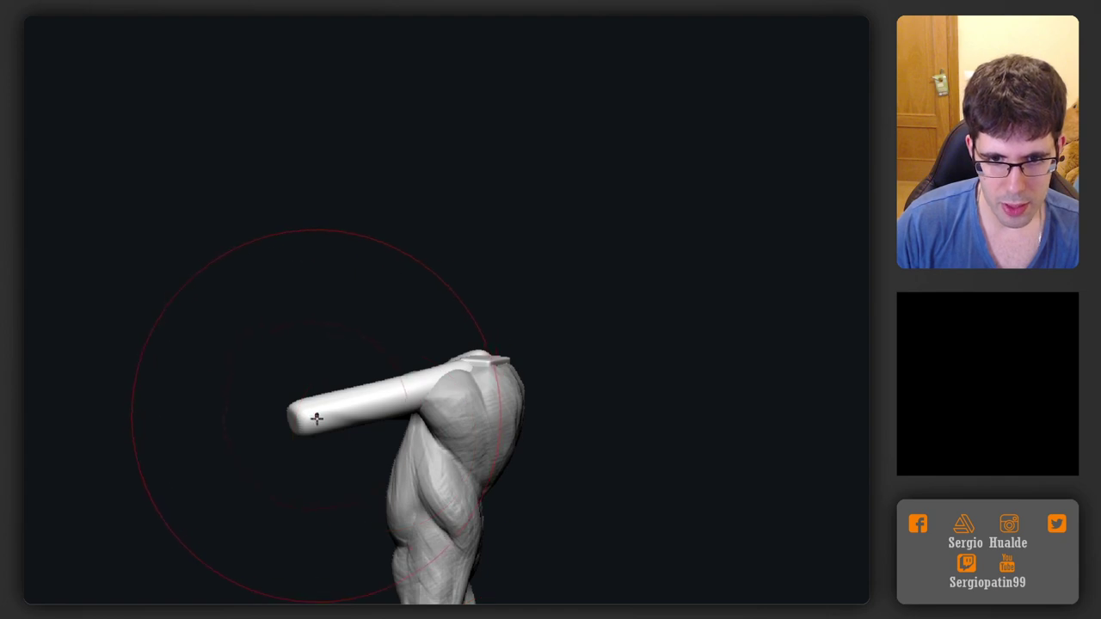
drag(349, 425, 379, 405)
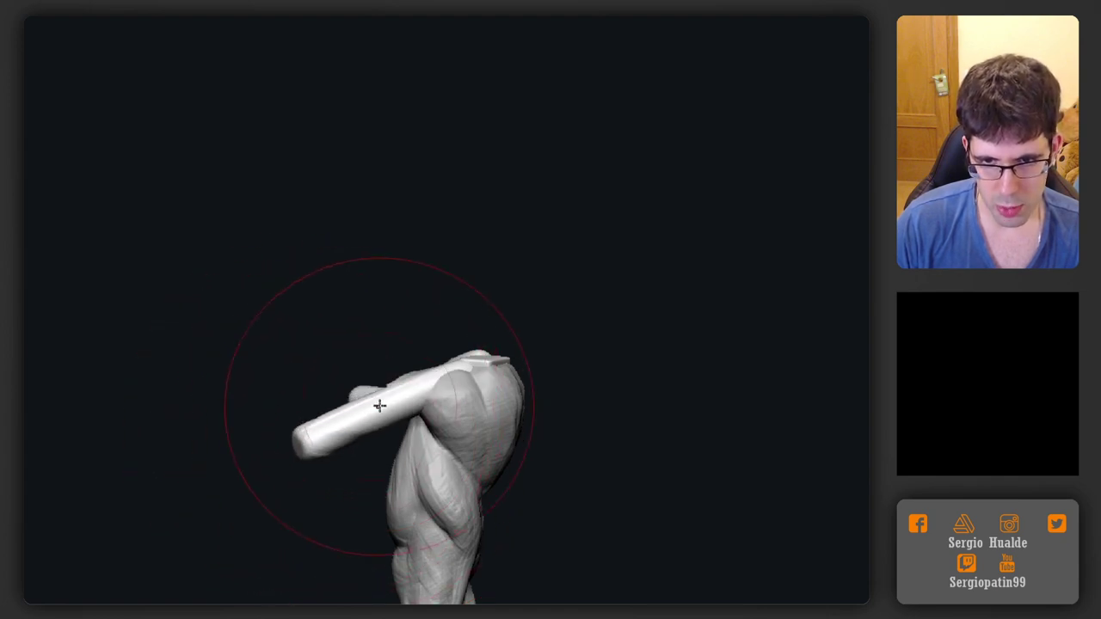
right_drag(372, 405, 324, 435)
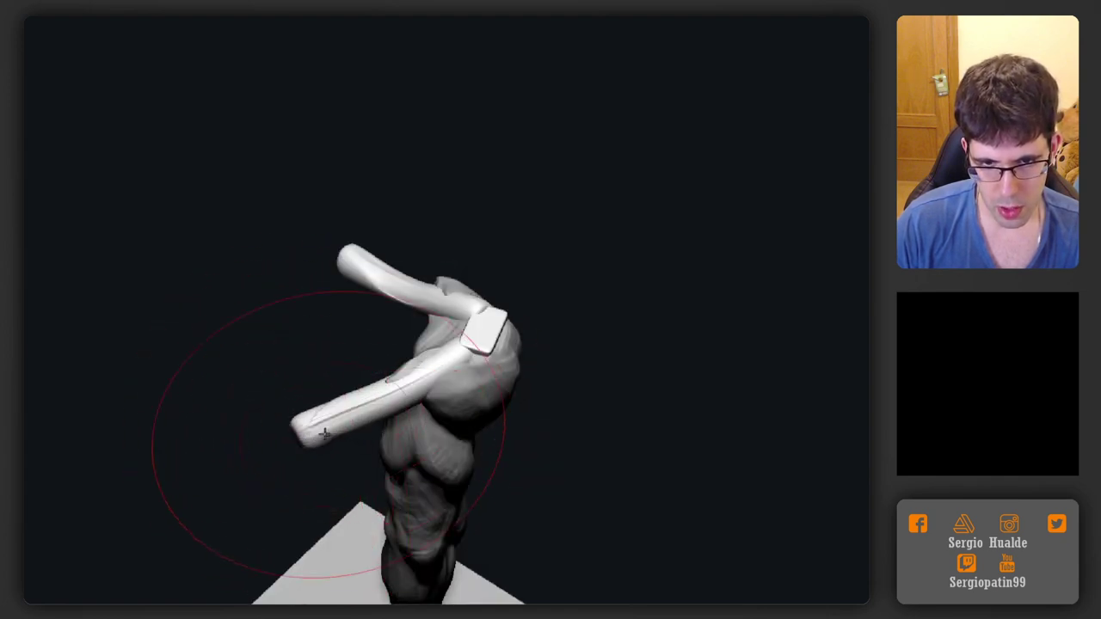
Turn on the polygon wireframe display and assign polygroups to the torso cylinders and the small box
mouse_move(406, 411)
right_down()
mouse_move(353, 437)
mouse_move(410, 421)
right_up()
mouse_move(394, 391)
right_down()
mouse_move(385, 370)
mouse_move(470, 347)
mouse_move(418, 407)
right_up()
key(shift+f)
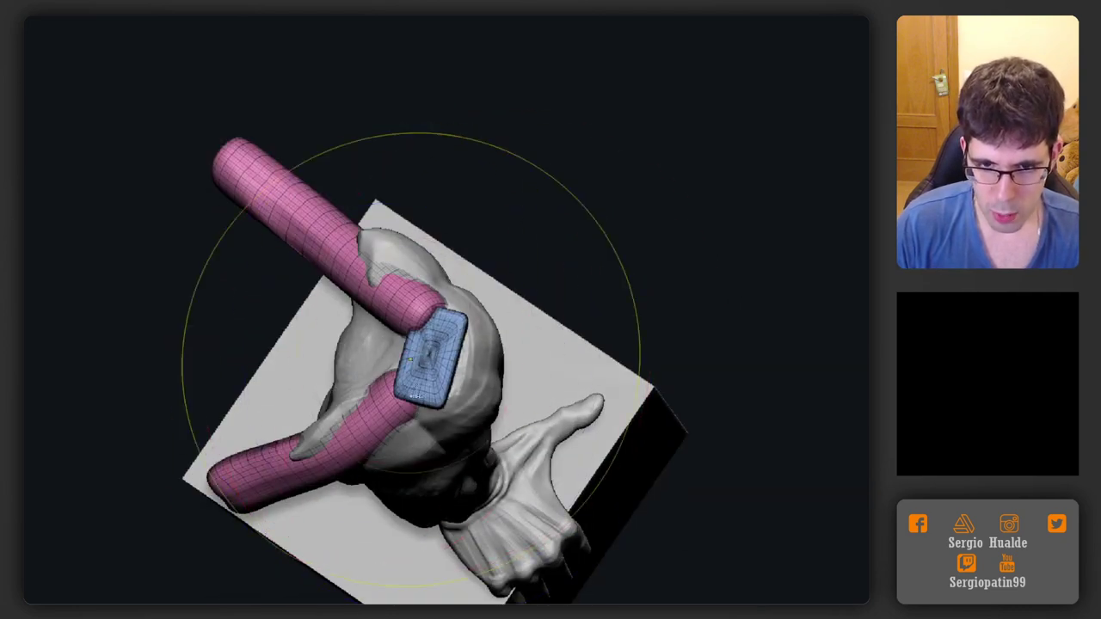
ctrl+right_drag(411, 364, 363, 430)
key(ctrl+w)
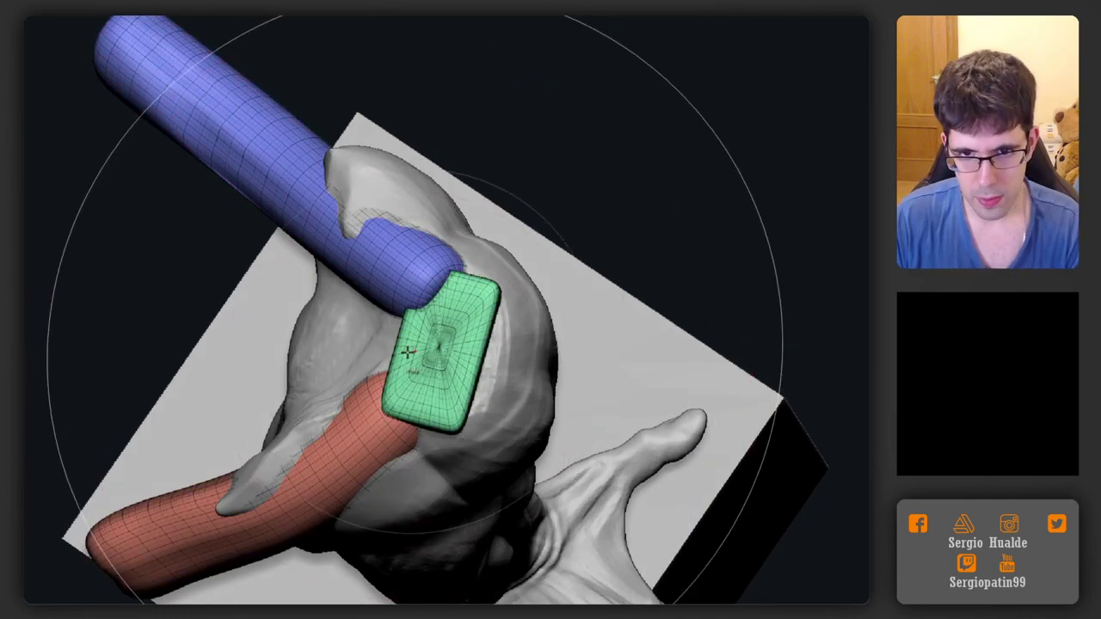
Combine the rear cylinder and small box into one polygroup and remesh the torso pieces to an even grid
ctrl+shift+click(380, 419)
ctrl+shift+click(419, 389)
key(ctrl+z)
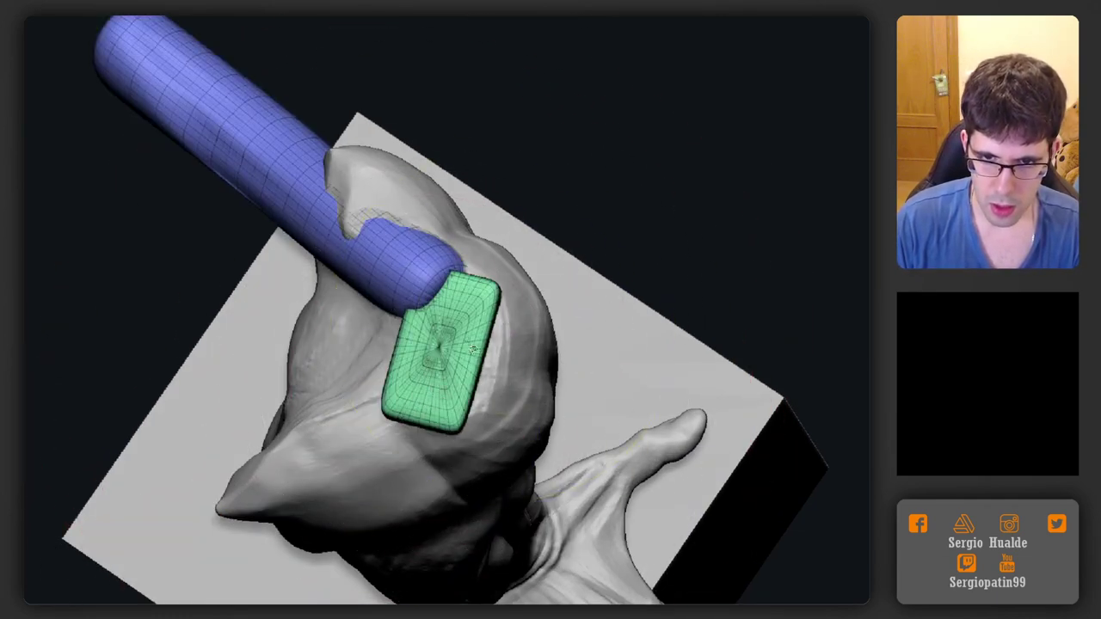
ctrl+shift+click(472, 340)
ctrl+shift+drag(680, 177, 638, 226)
key(ctrl+w)
ctrl+shift+click(611, 222)
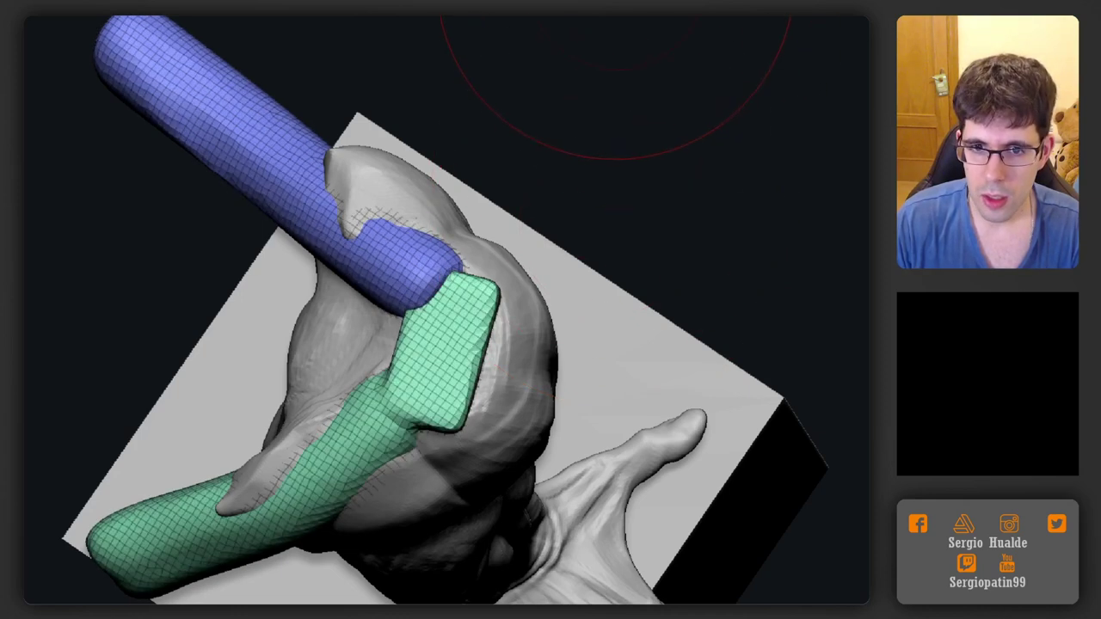
Isolate the torso pieces and smooth the rear cylinder into a thinner curved form that blends into the box
ctrl+right_drag(407, 362, 447, 324)
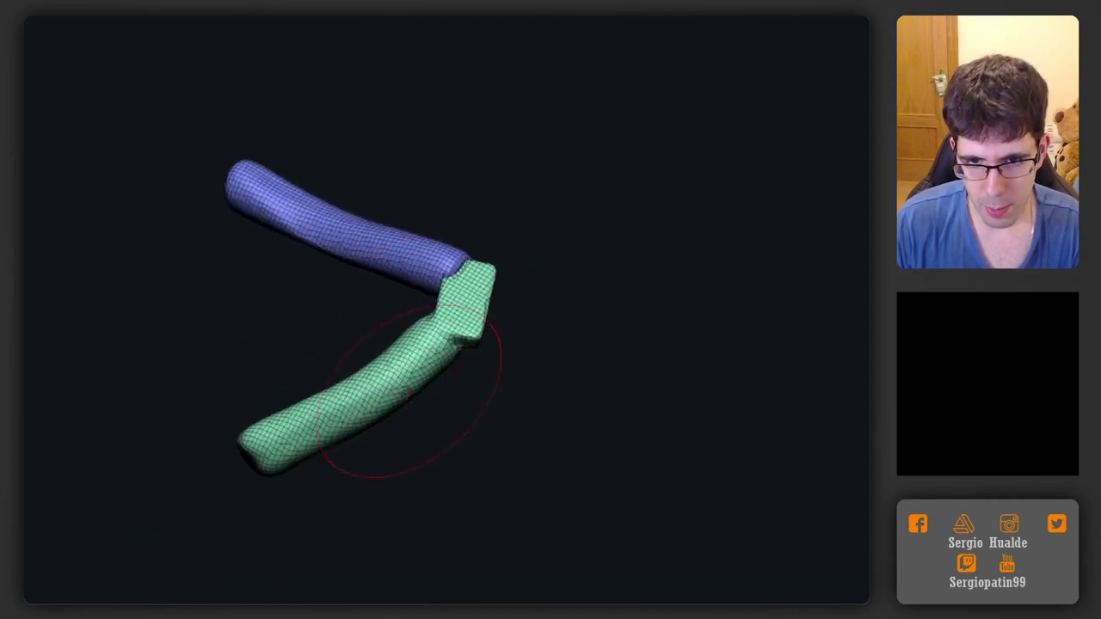
mouse_move(398, 392)
shift+mouse_down()
mouse_move(381, 384)
mouse_move(285, 442)
mouse_move(354, 425)
mouse_move(373, 391)
shift+mouse_up()
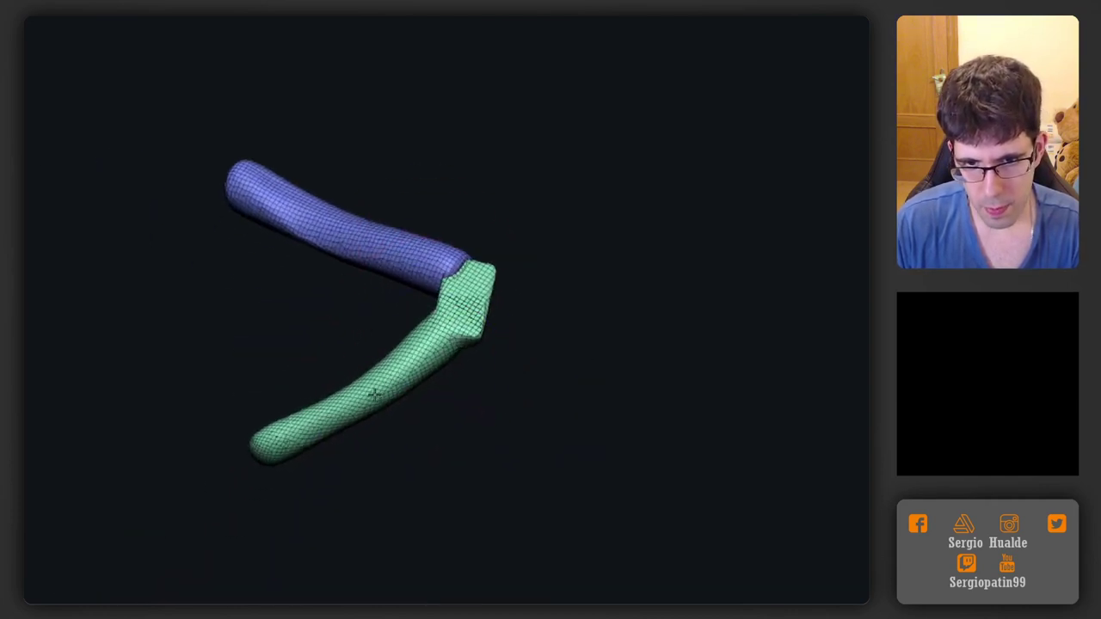
right_drag(373, 390, 463, 332)
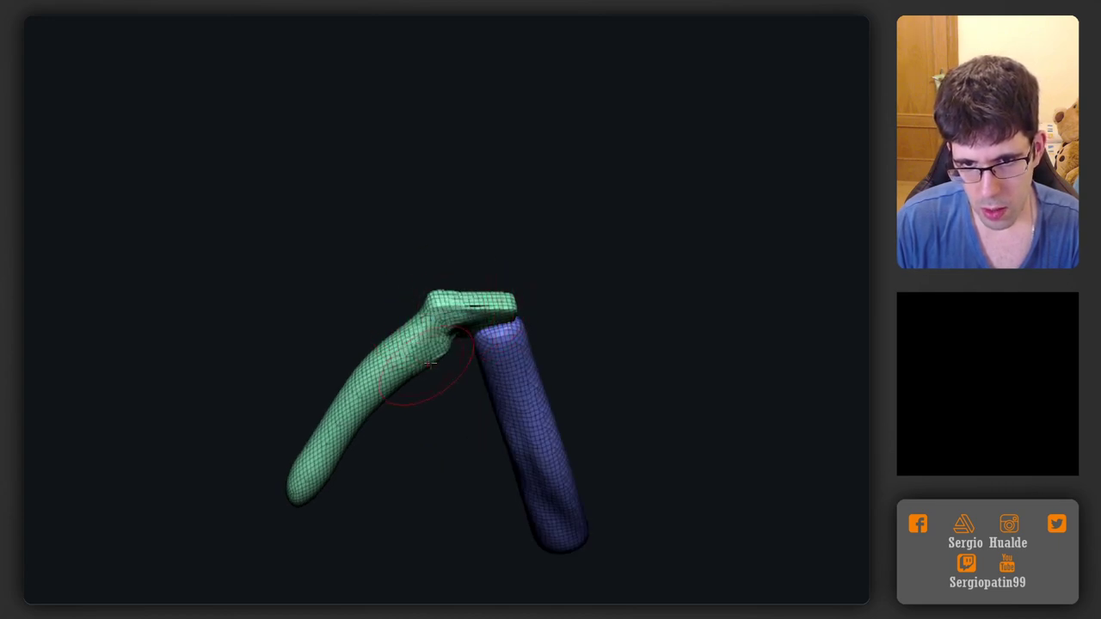
right_drag(429, 365, 452, 361)
mouse_move(398, 418)
right_down()
mouse_move(406, 399)
mouse_move(353, 392)
mouse_move(362, 357)
right_up()
right_drag(416, 295, 445, 276)
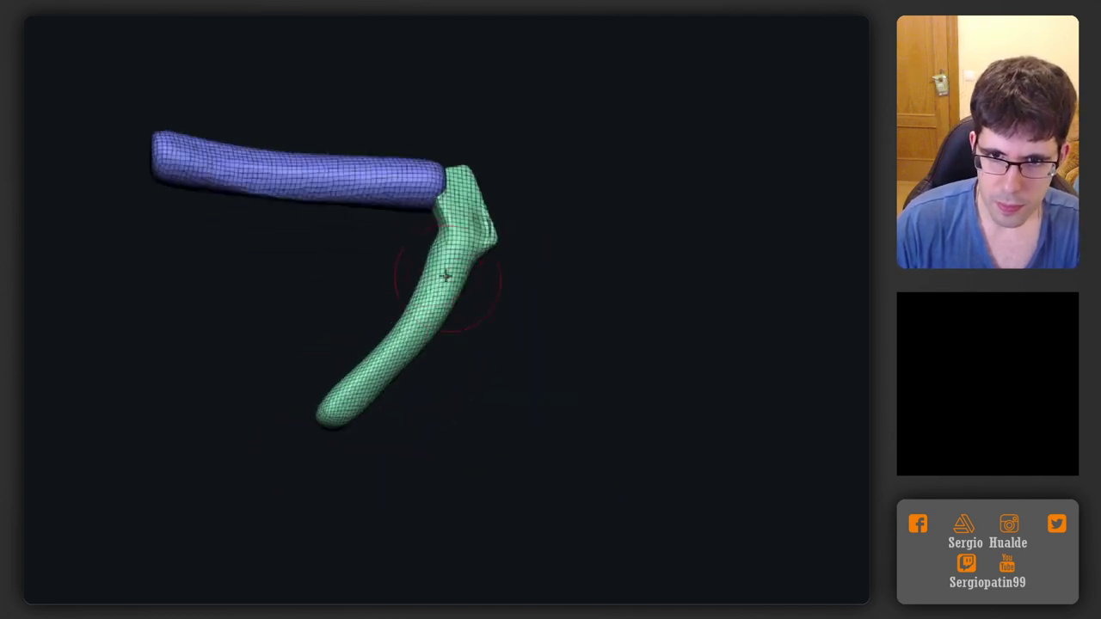
Show the arm for reference, isolate the front cylinder's polygroup, and smooth that cylinder along its length
right_drag(346, 385, 361, 266)
key(shift+s)
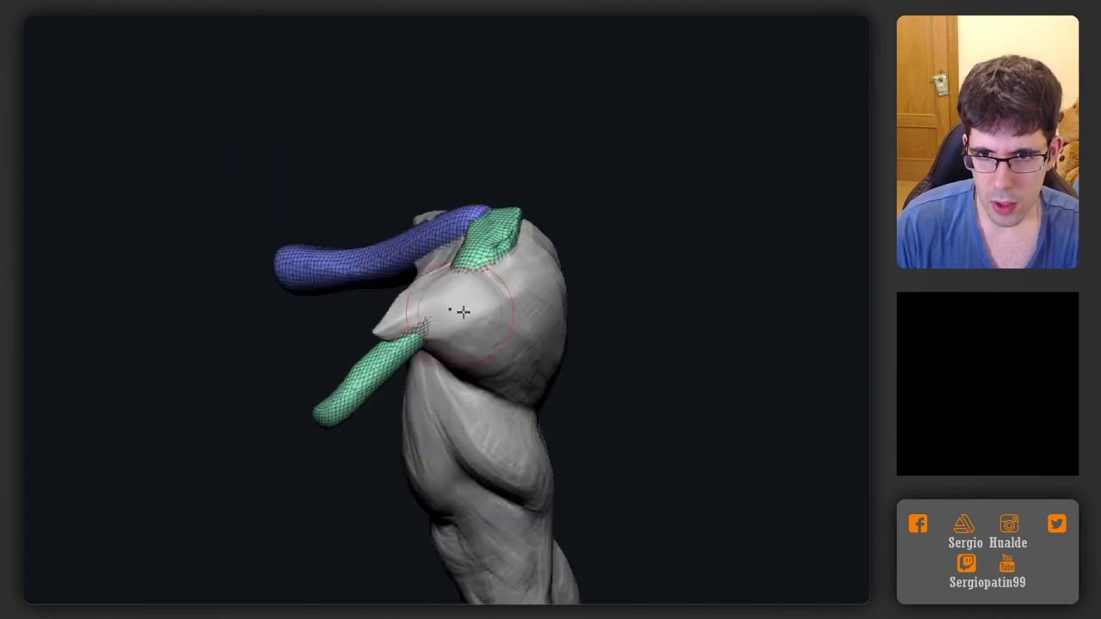
mouse_move(459, 312)
right_down()
mouse_move(457, 254)
mouse_move(329, 398)
mouse_move(430, 344)
mouse_move(391, 310)
mouse_move(381, 317)
mouse_move(393, 346)
right_up()
ctrl+shift+click(411, 343)
mouse_move(389, 354)
shift+mouse_down()
mouse_move(410, 367)
mouse_move(592, 301)
mouse_move(468, 351)
shift+mouse_up()
mouse_move(394, 357)
shift+mouse_down()
mouse_move(597, 313)
mouse_move(533, 341)
shift+mouse_up()
key(alt+s)
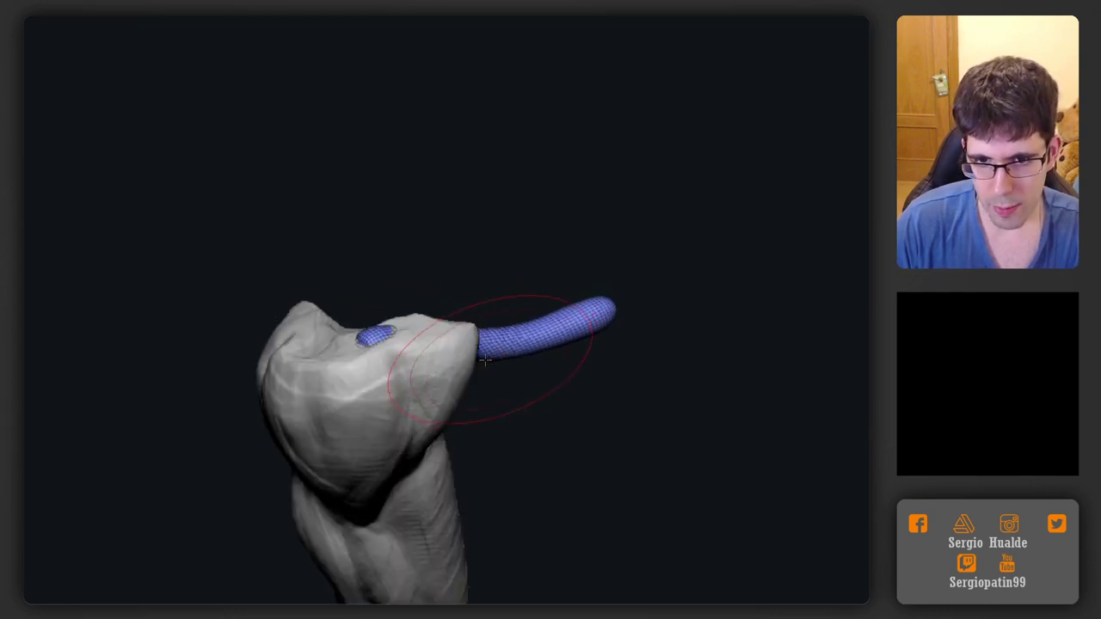
right_drag(494, 356, 388, 349)
Hide the arm, show both torso polygroups, and raise the front cylinder's shoulder end above the box
key(alt+s)
ctrl+shift+click(439, 293)
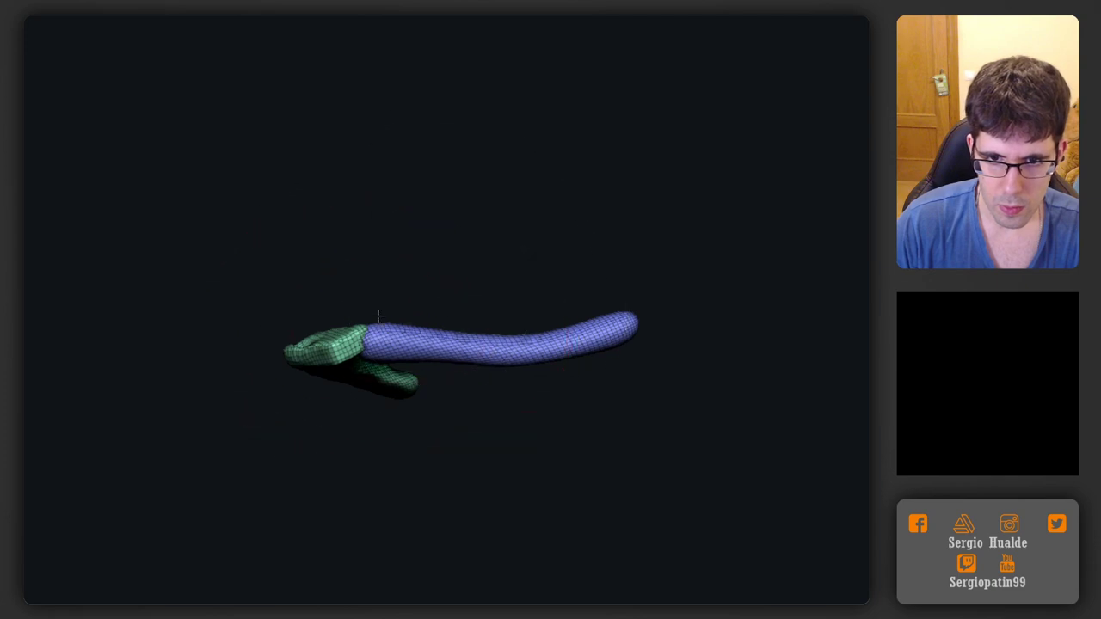
mouse_move(374, 341)
mouse_down()
mouse_move(374, 318)
mouse_move(413, 333)
mouse_up()
drag(586, 339, 600, 350)
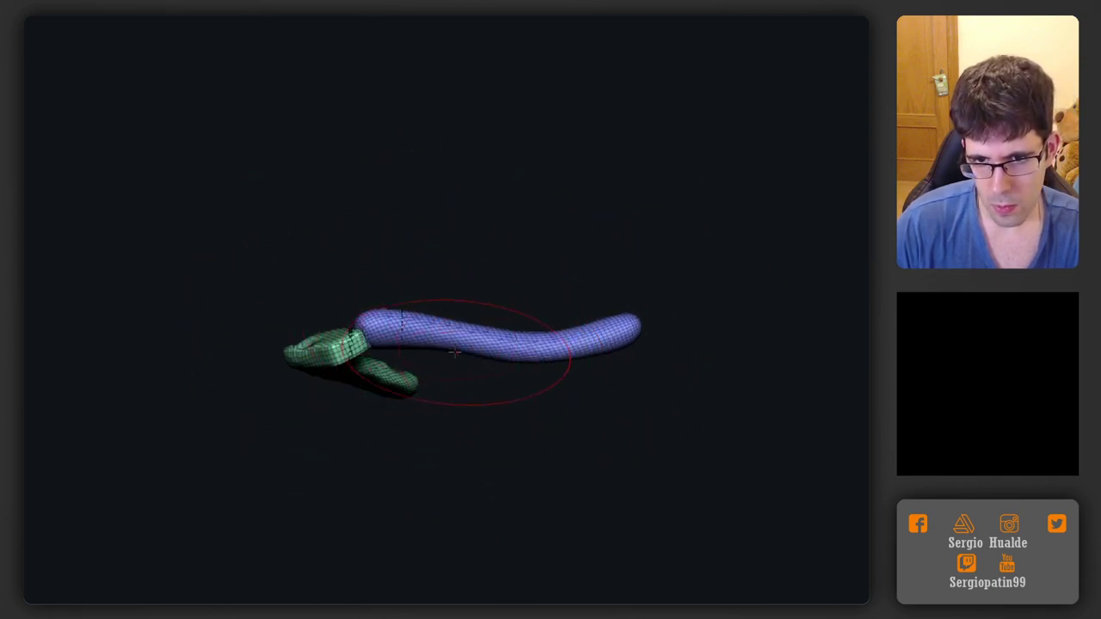
right_drag(454, 353, 516, 395)
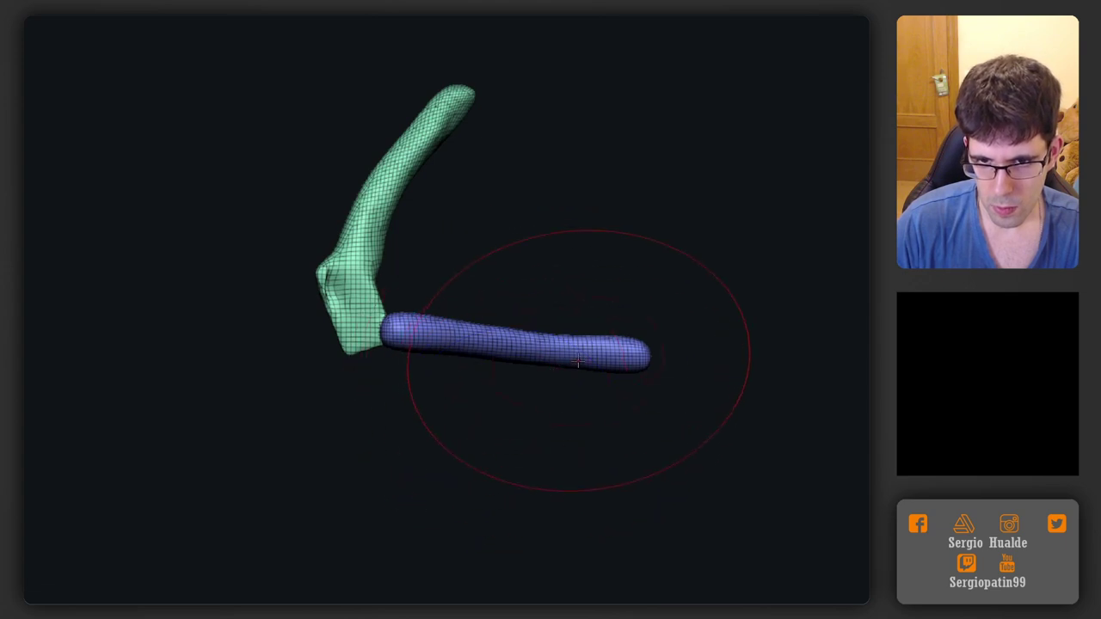
Bend the front cylinder into an S-shaped collarbone as seen from above, curving its middle and free end
drag(578, 362, 583, 370)
drag(519, 359, 521, 338)
mouse_move(623, 357)
mouse_down()
mouse_move(633, 379)
mouse_move(628, 358)
mouse_up()
right_drag(641, 379, 651, 387)
drag(643, 381, 646, 393)
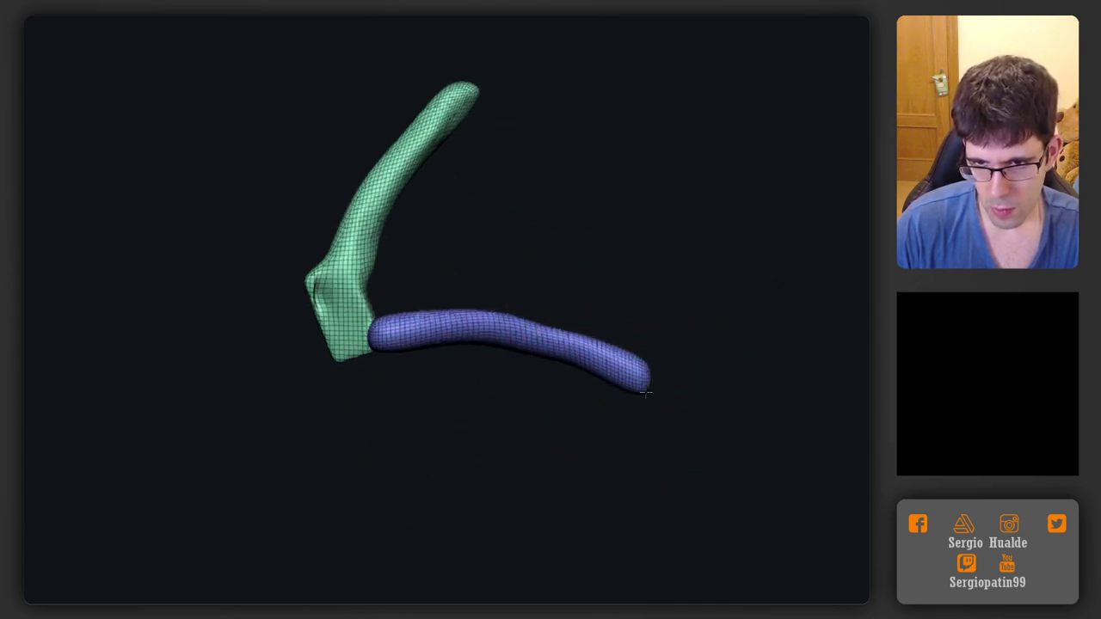
right_drag(575, 382, 557, 250)
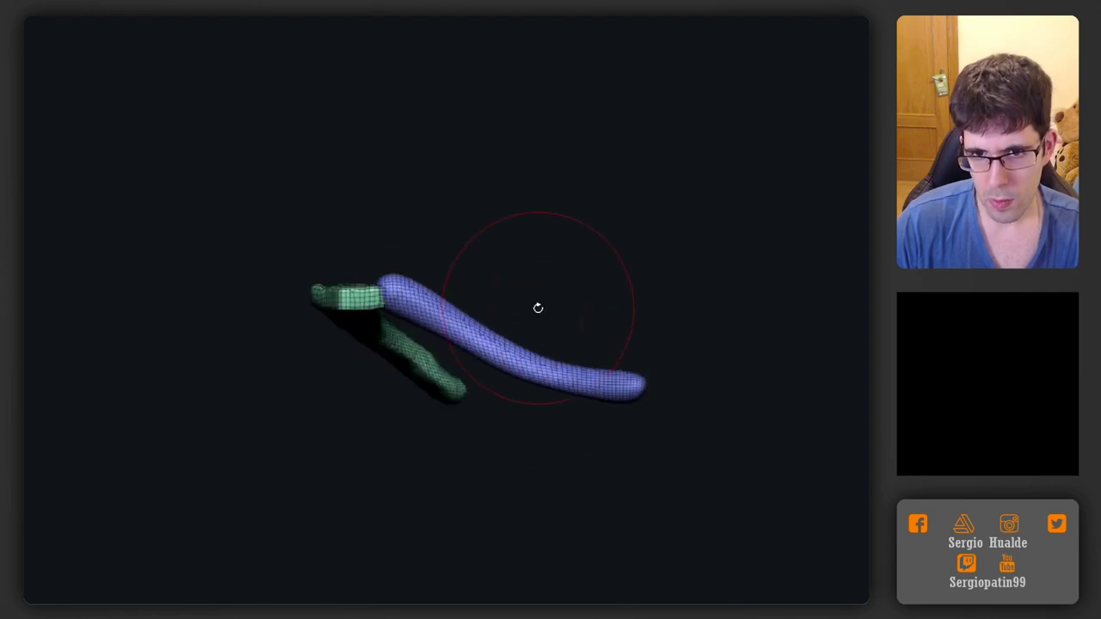
Show the arm for reference, turn off the wireframe display, and view the collarbone from above
key(alt+s)
ctrl+right_drag(516, 391, 511, 359)
alt+click(482, 357)
key(shift+f)
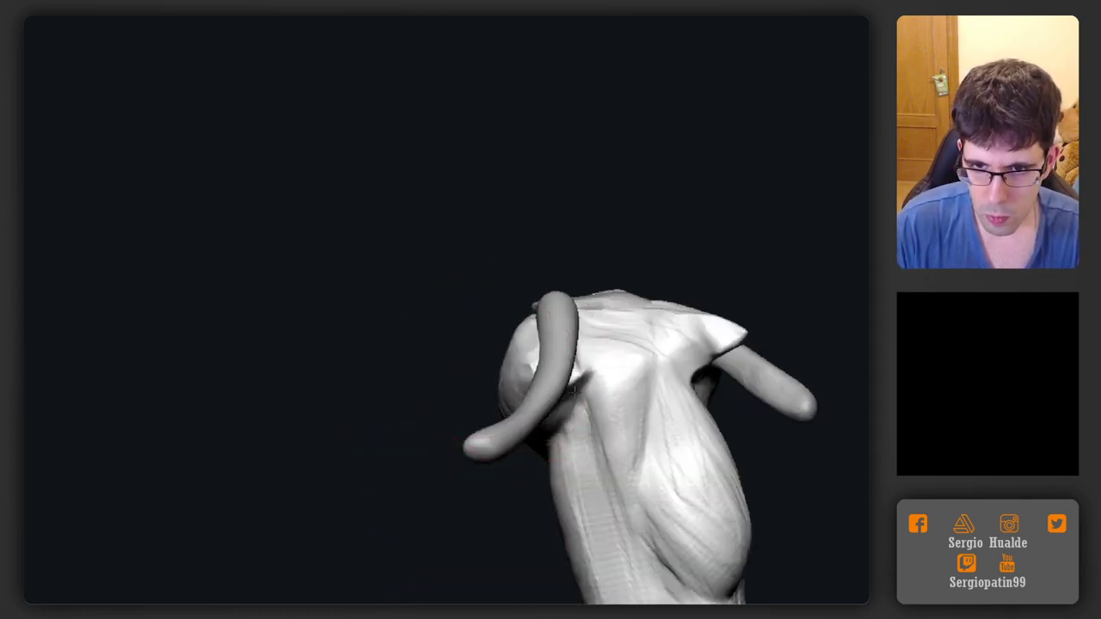
mouse_move(505, 360)
mouse_down()
mouse_move(551, 366)
mouse_move(540, 365)
mouse_up()
mouse_move(482, 370)
right_down()
mouse_move(602, 376)
mouse_move(506, 432)
mouse_move(523, 371)
mouse_move(521, 402)
right_up()
alt+click(528, 407)
Rotate the collarbone around its shoulder end in the view from above so its free end swings slightly forward
key(w)
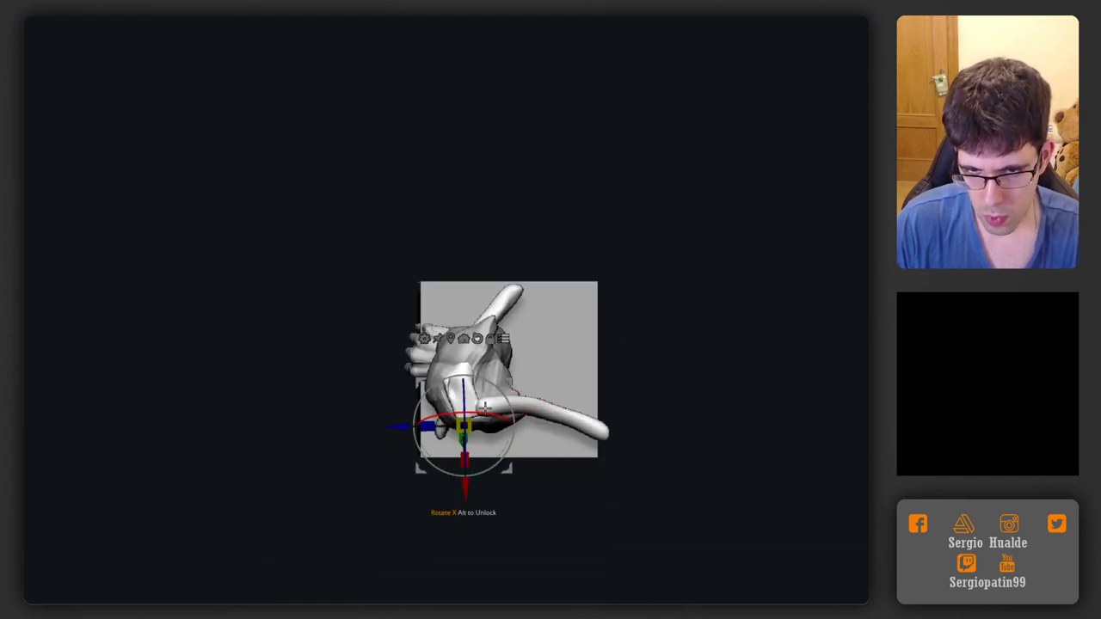
click(505, 338)
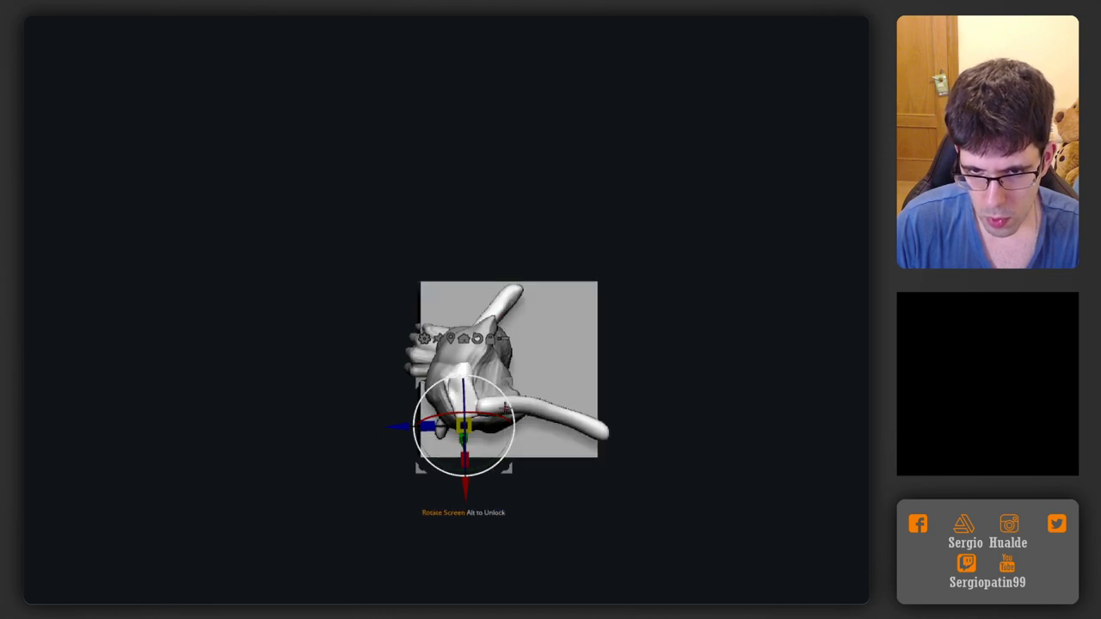
alt+click(485, 404)
mouse_move(523, 371)
mouse_down()
mouse_move(528, 385)
mouse_move(526, 366)
mouse_move(523, 375)
mouse_up()
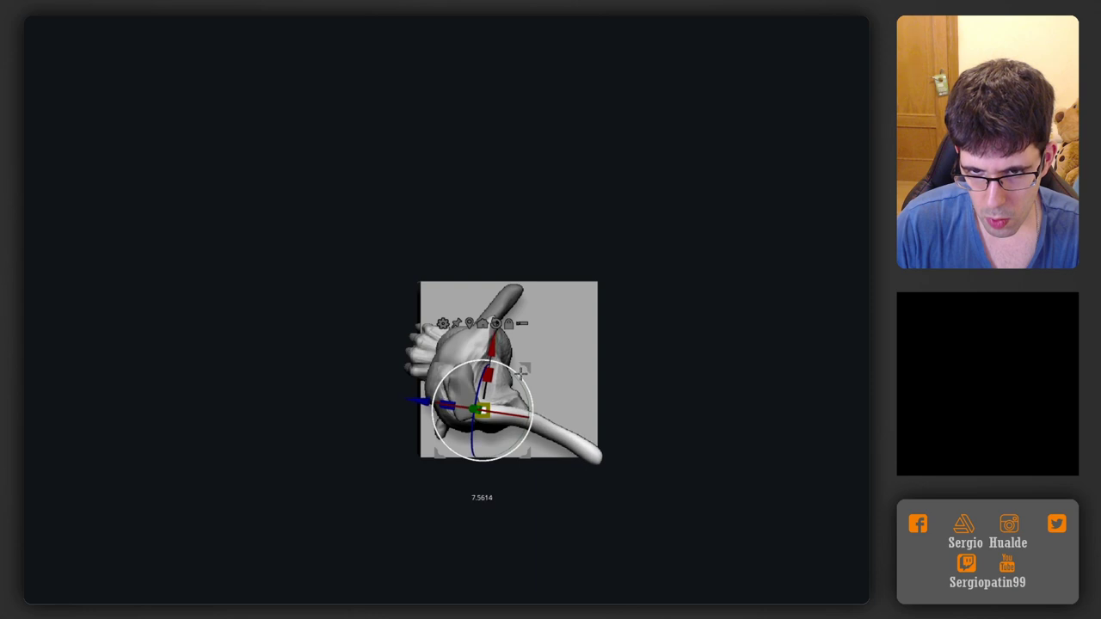
key(q)
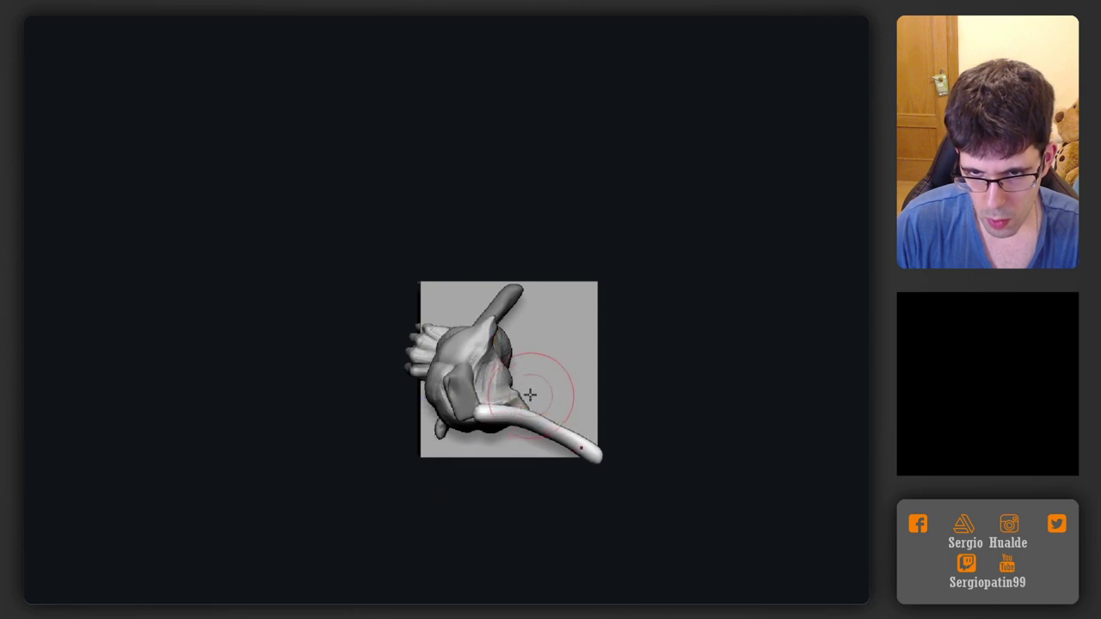
key(w)
drag(528, 390, 530, 387)
key(q)
Fine-tune the collarbone's curve from above and check it against the arm from the front
mouse_move(541, 407)
right_down()
mouse_move(549, 394)
mouse_move(534, 414)
right_up()
drag(533, 405, 534, 411)
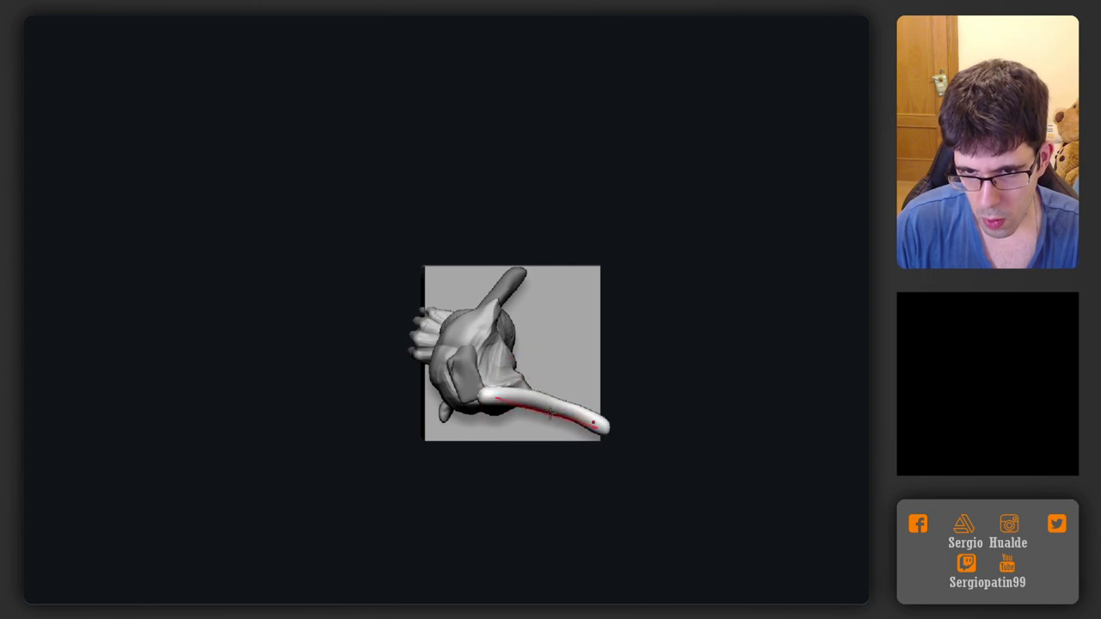
alt+right_drag(593, 404, 459, 401)
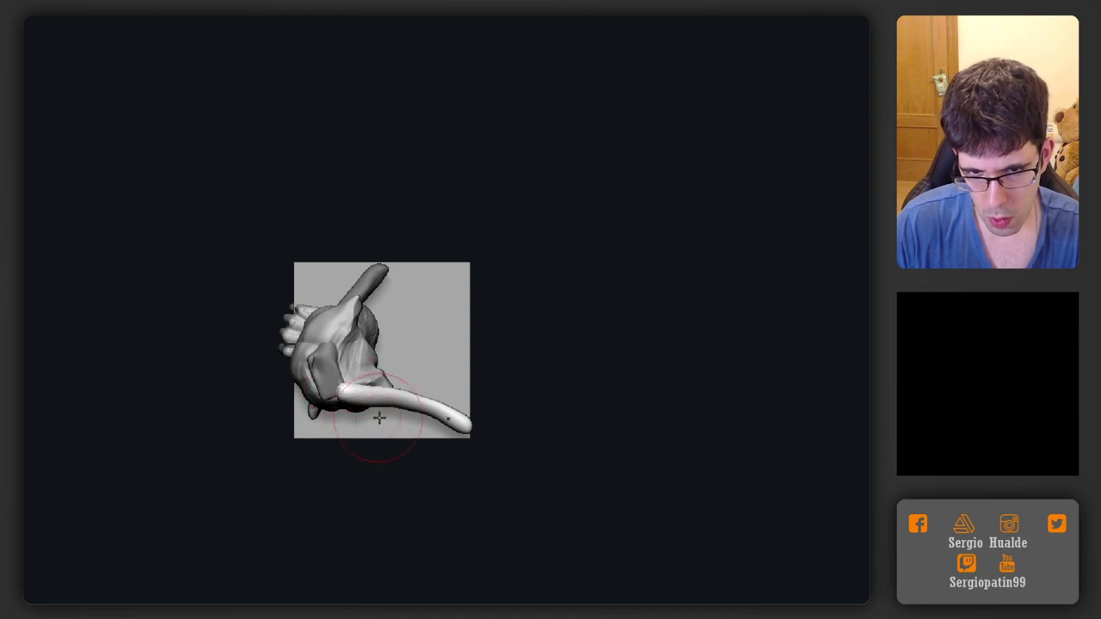
mouse_move(380, 418)
right_down()
mouse_move(393, 381)
mouse_move(418, 373)
mouse_move(447, 319)
right_up()
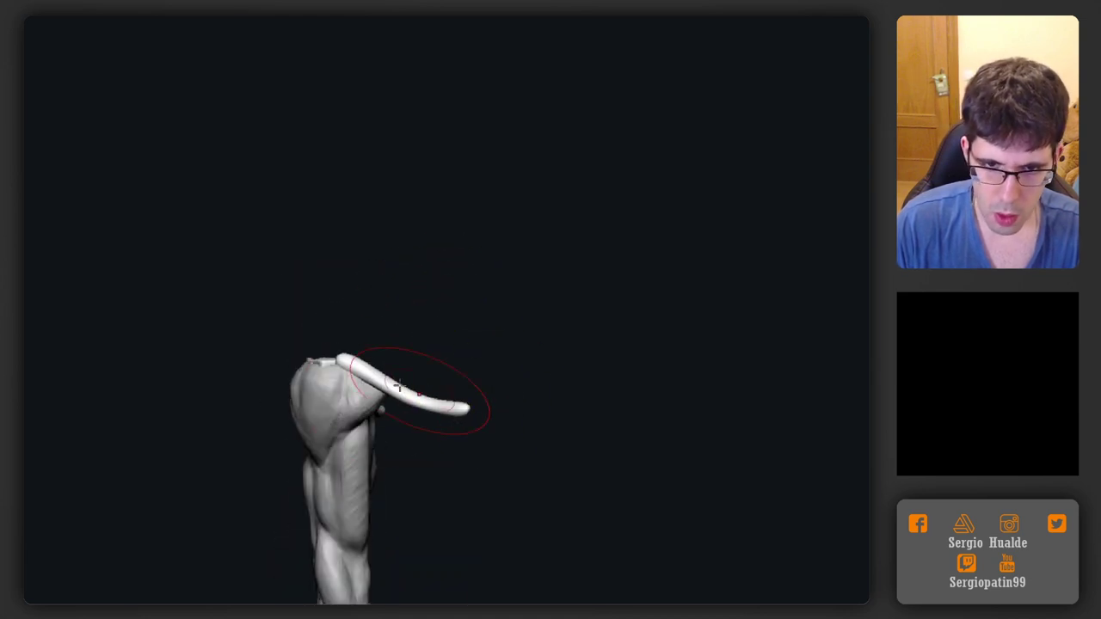
mouse_move(399, 387)
right_down()
mouse_move(390, 351)
mouse_move(354, 389)
mouse_move(344, 369)
mouse_move(356, 393)
mouse_move(319, 422)
mouse_move(285, 394)
mouse_move(272, 401)
mouse_move(363, 447)
mouse_move(371, 422)
mouse_move(334, 346)
mouse_move(353, 337)
right_up()
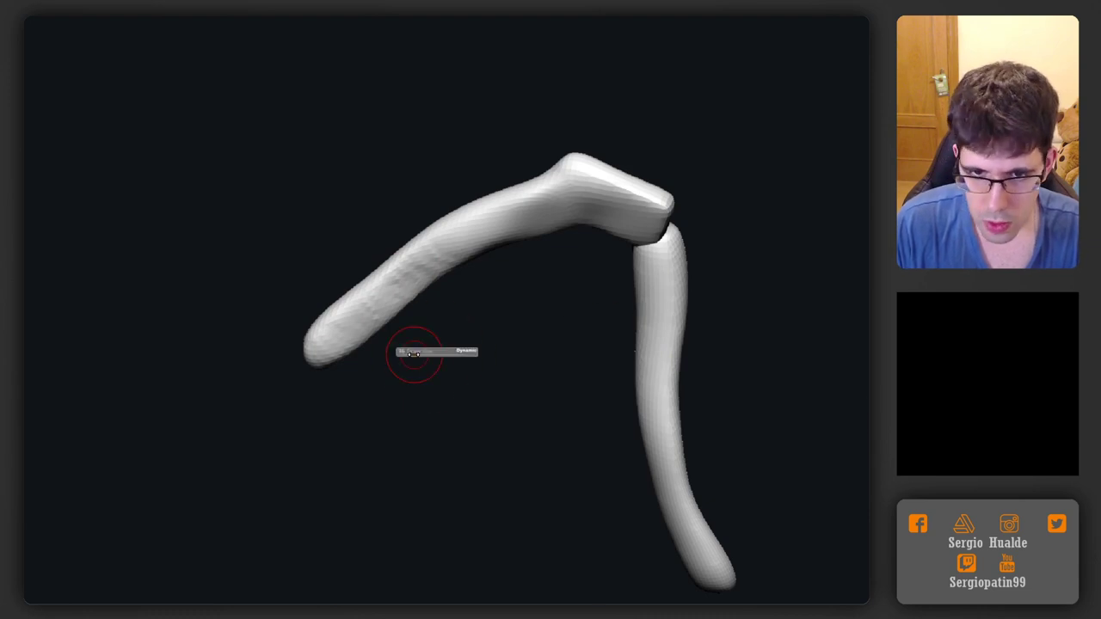
Mask off the rear torso piece's underside and pull it down into a broad shoulder-blade plate, smoothing its lower edge
mouse_move(334, 348)
mouse_down()
mouse_move(437, 272)
mouse_move(525, 228)
mouse_move(568, 234)
mouse_up()
ctrl+right_drag(568, 236, 506, 228)
mouse_move(442, 388)
right_down()
mouse_move(454, 399)
mouse_move(443, 410)
right_up()
mouse_move(556, 442)
right_down()
mouse_move(425, 361)
mouse_move(452, 439)
right_up()
drag(452, 440, 507, 545)
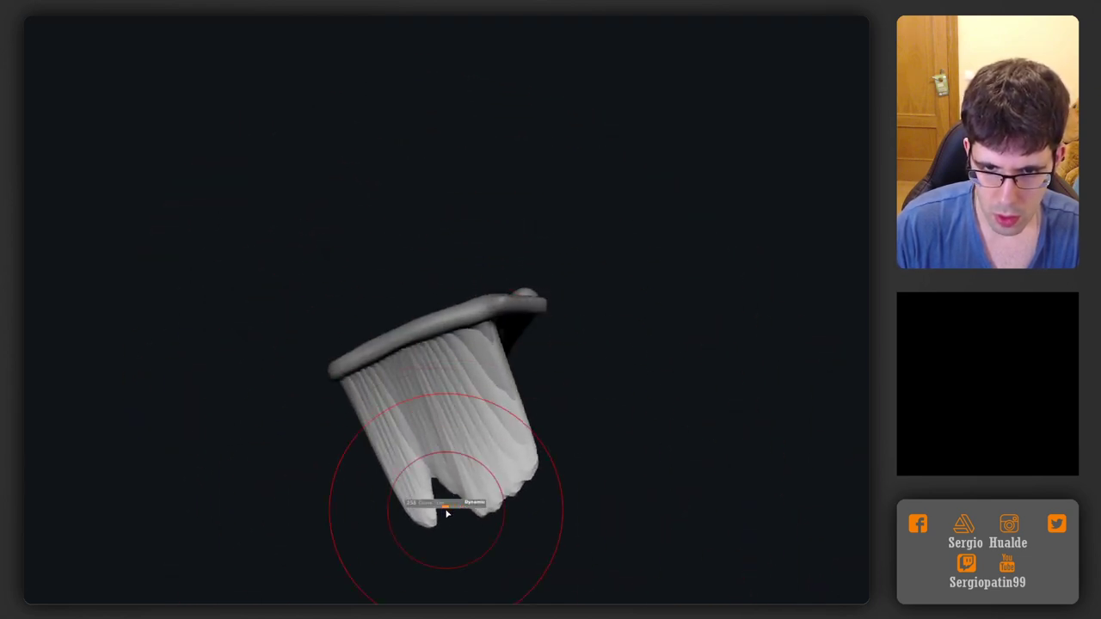
drag(448, 513, 488, 604)
mouse_move(487, 521)
shift+mouse_down()
mouse_move(448, 556)
mouse_move(470, 540)
shift+mouse_up()
mouse_move(470, 540)
right_down()
mouse_move(475, 519)
mouse_move(534, 490)
mouse_move(623, 467)
right_up()
Isolate a strip along the upper face of the shoulder blade's spine by painting a mask
alt+click(406, 451)
key(s)
mouse_move(407, 451)
mouse_down()
mouse_move(393, 454)
mouse_move(401, 462)
mouse_up()
key(s)
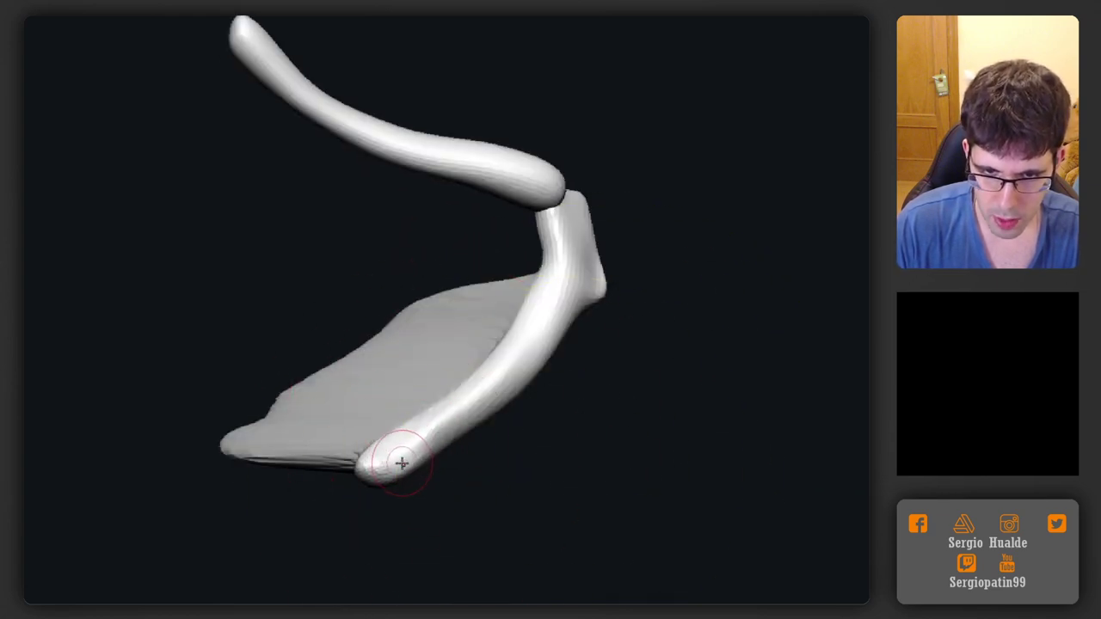
right_drag(400, 462, 397, 456)
key(s)
mouse_move(397, 455)
mouse_down()
mouse_move(479, 401)
mouse_move(573, 306)
mouse_move(437, 435)
mouse_move(379, 460)
mouse_up()
key(s)
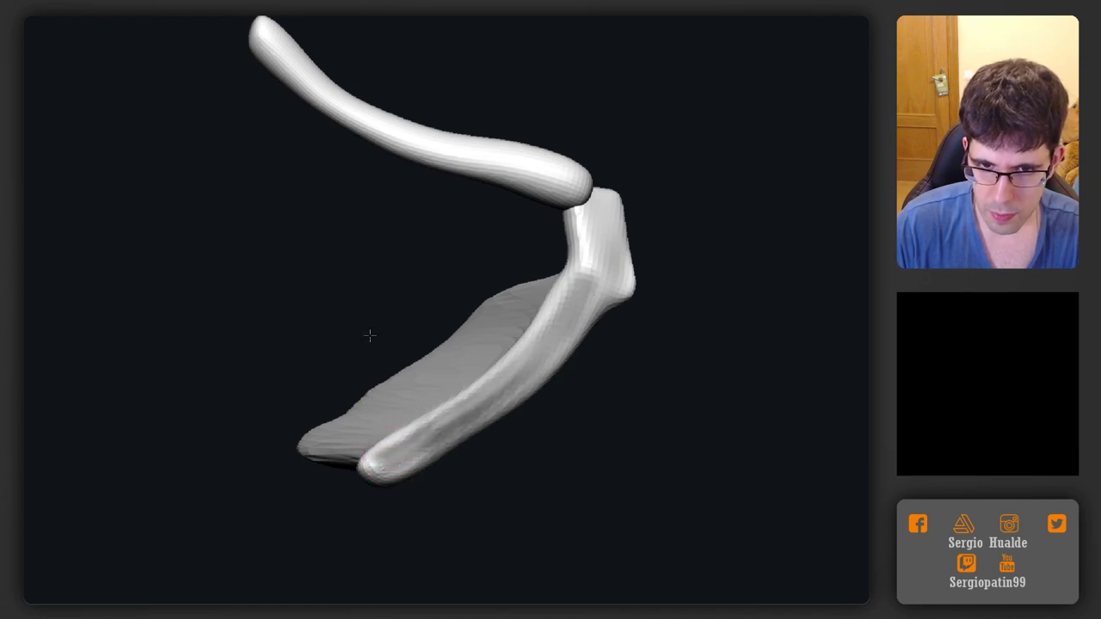
right_drag(369, 334, 438, 279)
right_drag(465, 327, 447, 288)
Pull the isolated strip up above the spine to form the upper flange of the shoulder blade
mouse_move(416, 322)
mouse_down()
mouse_move(347, 319)
mouse_move(477, 263)
mouse_up()
mouse_move(345, 286)
mouse_down()
mouse_move(336, 352)
mouse_move(365, 351)
mouse_up()
alt+right_drag(377, 339, 350, 296)
drag(426, 231, 425, 192)
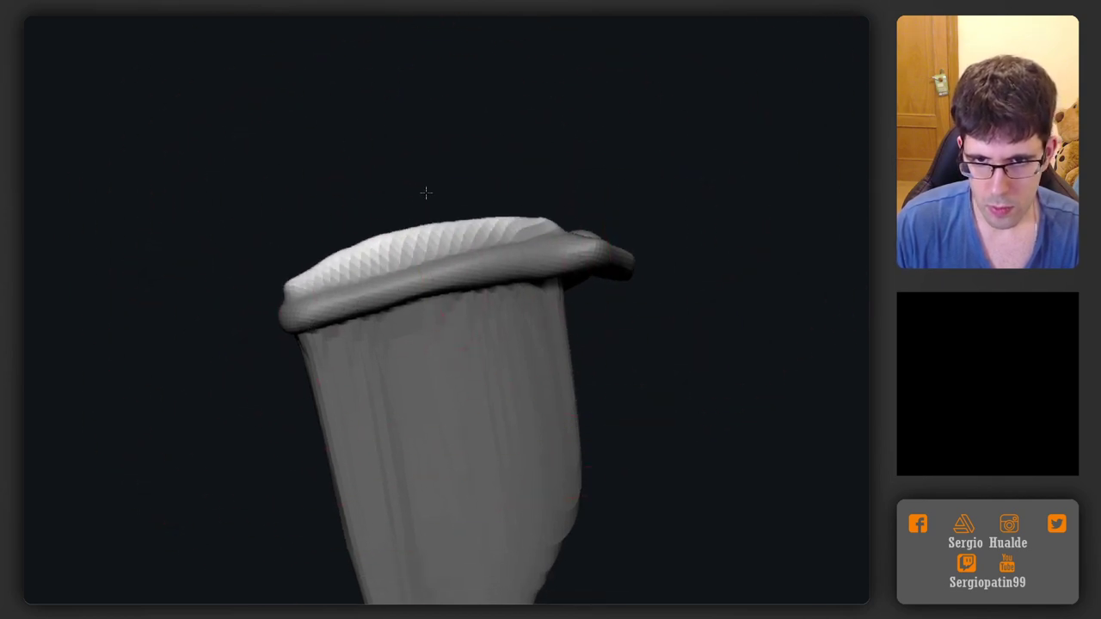
drag(323, 274, 308, 234)
Clear the mask, remesh the shoulder blade, and smooth its stretched surfaces
ctrl+drag(677, 161, 681, 185)
mouse_move(642, 292)
ctrl+right_down()
mouse_move(556, 287)
mouse_move(544, 396)
mouse_move(545, 307)
mouse_move(570, 277)
ctrl+right_up()
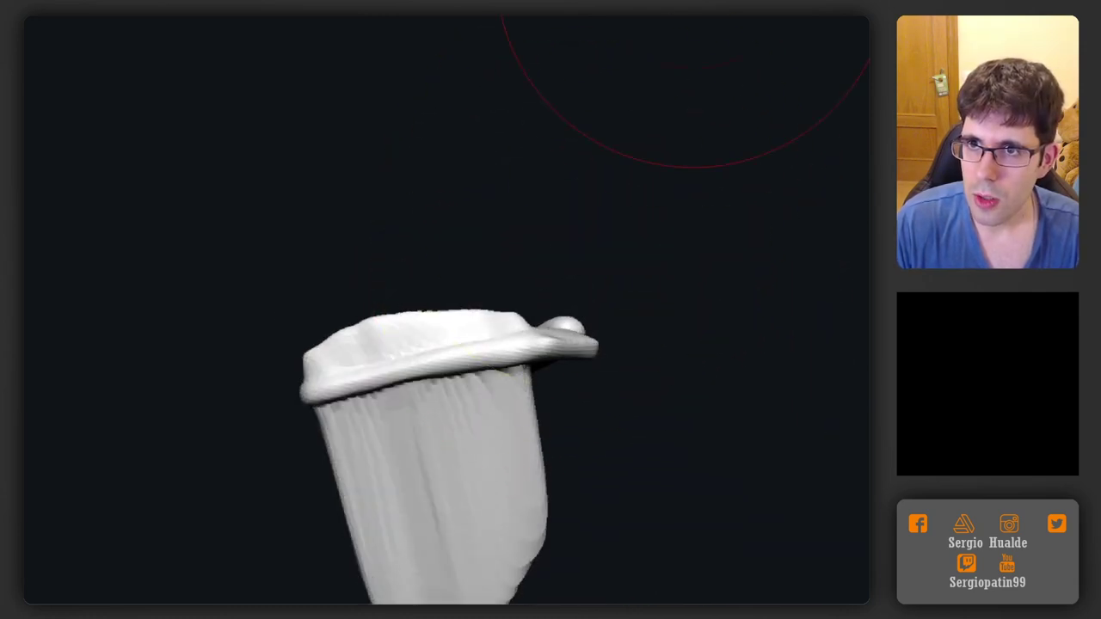
ctrl+drag(681, 157, 682, 161)
alt+right_drag(543, 340, 548, 226)
mouse_move(478, 430)
shift+mouse_down()
mouse_move(469, 460)
mouse_move(381, 291)
mouse_move(408, 289)
shift+mouse_up()
mouse_move(408, 290)
right_down()
mouse_move(422, 307)
mouse_move(388, 297)
right_up()
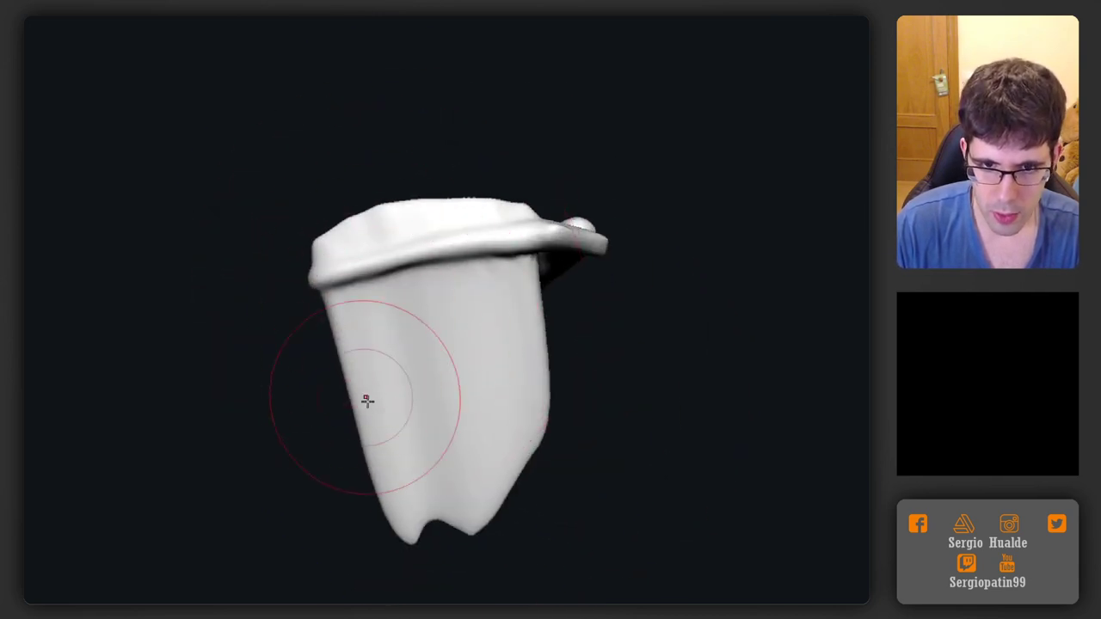
Fill the notch at the shoulder blade's lower end and narrow the plate into a tapered tip
drag(432, 521, 436, 559)
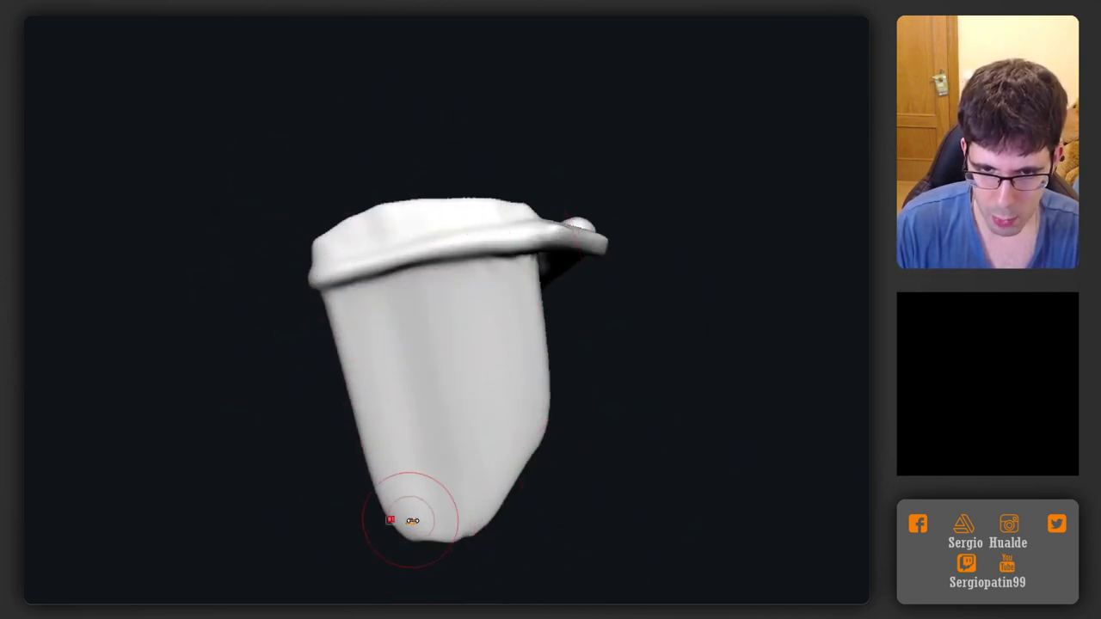
mouse_move(436, 511)
mouse_down()
mouse_move(430, 472)
mouse_move(434, 492)
mouse_move(419, 493)
mouse_move(403, 446)
mouse_up()
key(ctrl+z)
key(s)
mouse_move(514, 418)
mouse_down()
mouse_move(431, 372)
mouse_move(425, 459)
mouse_move(395, 507)
mouse_move(437, 459)
mouse_up()
key(4)
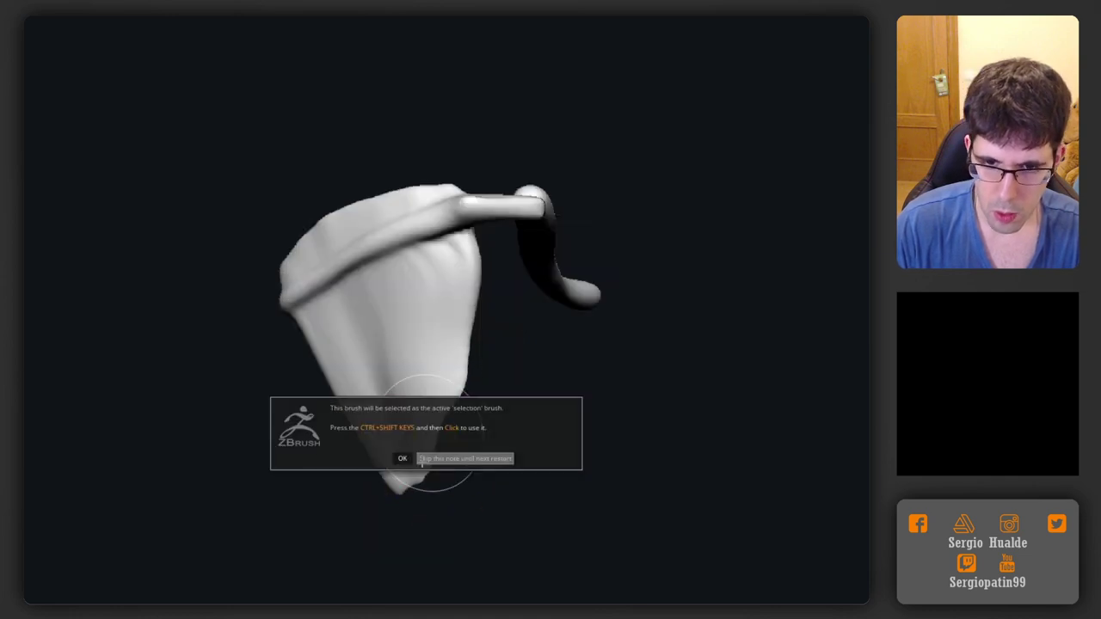
click(411, 462)
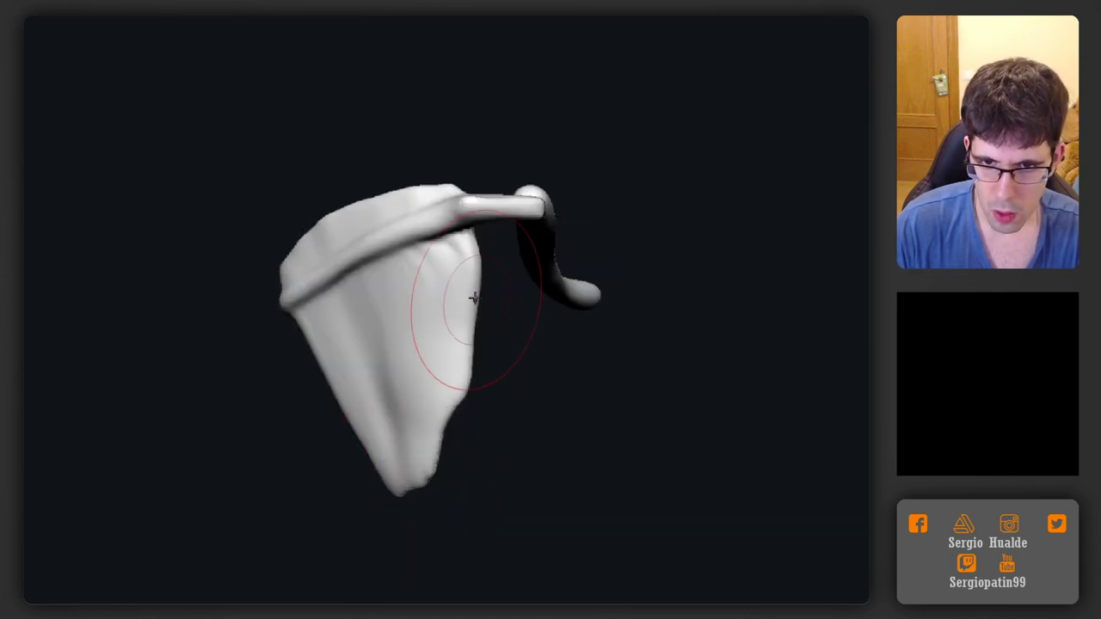
drag(414, 489, 414, 452)
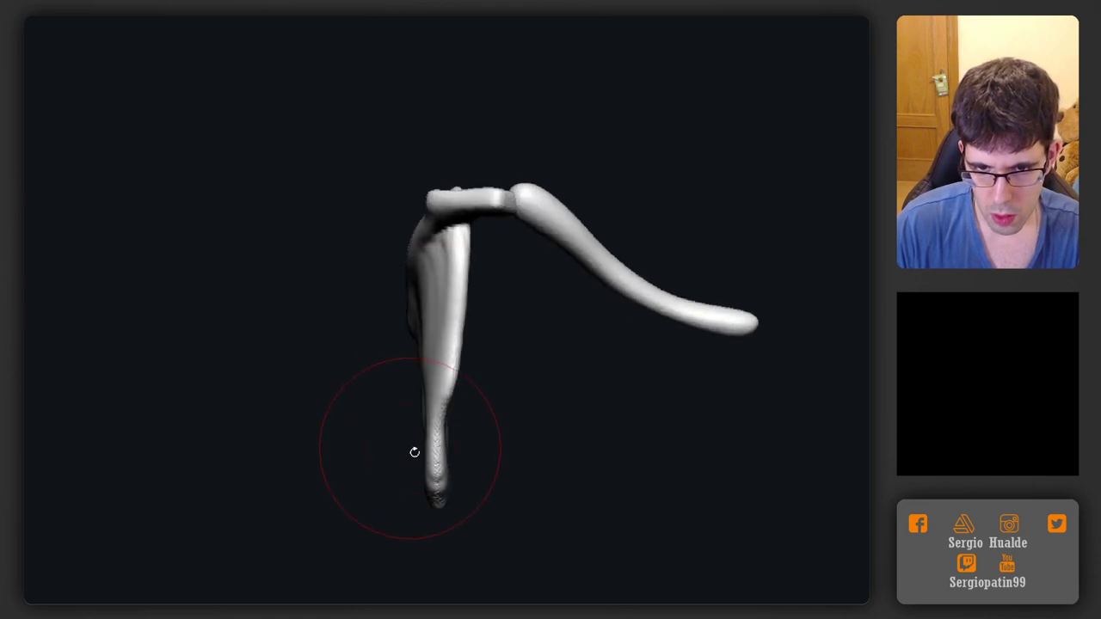
Slim the shoulder blade from the side and sculpt a shallow hollow into its rear face below the spine
mouse_move(449, 366)
mouse_down()
mouse_move(459, 357)
mouse_move(455, 290)
mouse_move(467, 312)
mouse_up()
drag(430, 407, 487, 394)
mouse_move(439, 252)
mouse_down()
mouse_move(369, 304)
mouse_move(408, 368)
mouse_up()
drag(458, 474, 399, 337)
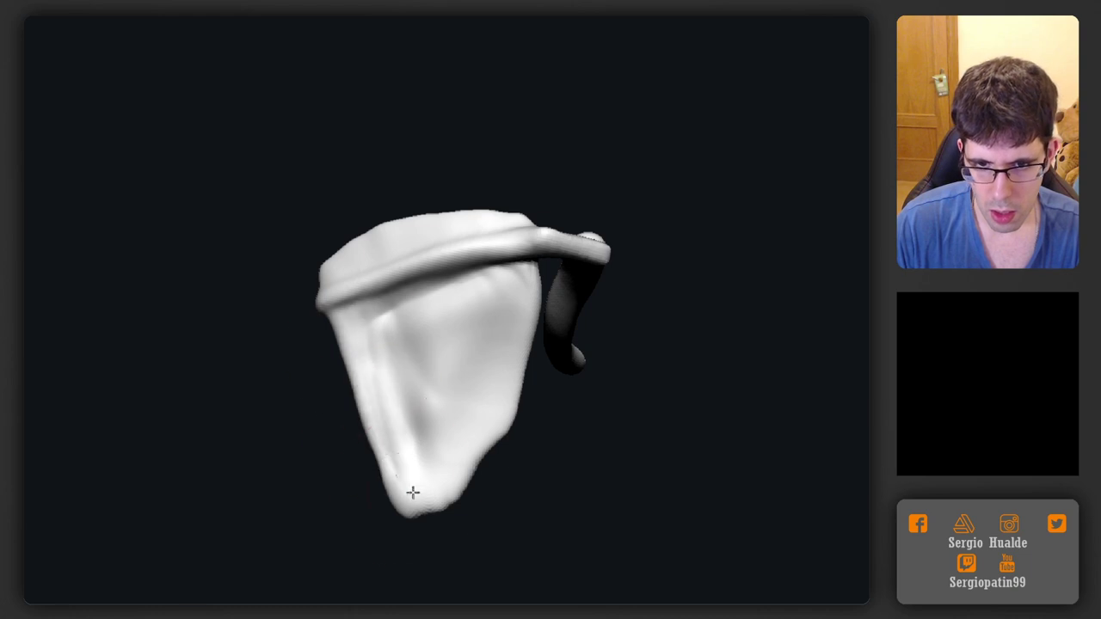
mouse_move(413, 492)
mouse_down()
mouse_move(410, 418)
mouse_move(435, 361)
mouse_move(383, 427)
mouse_up()
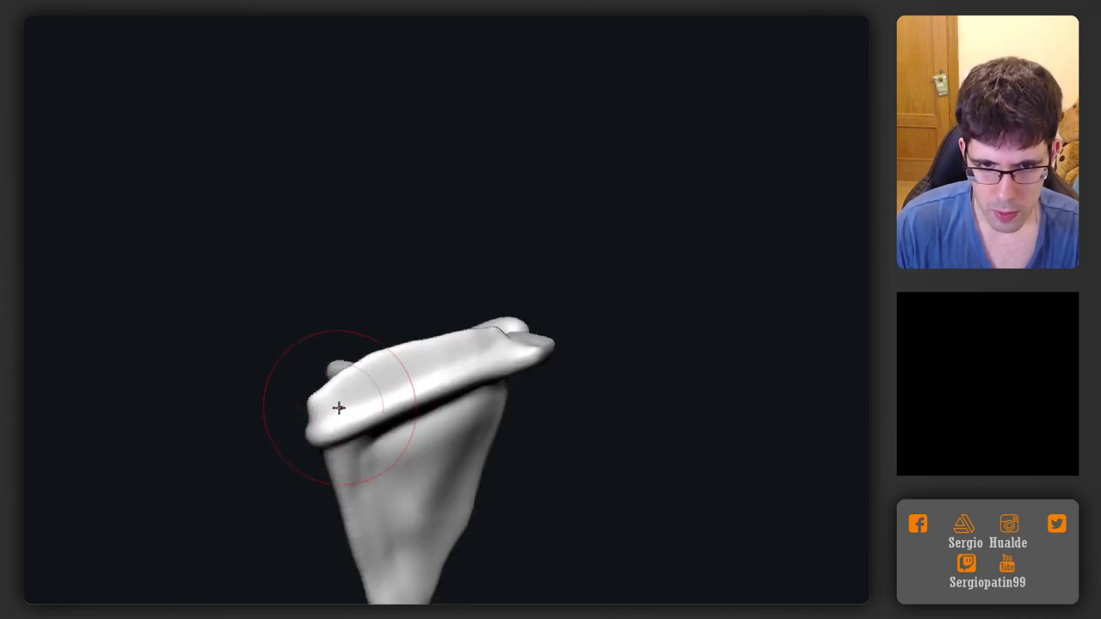
mouse_move(422, 369)
right_down()
mouse_move(405, 366)
mouse_move(400, 342)
right_up()
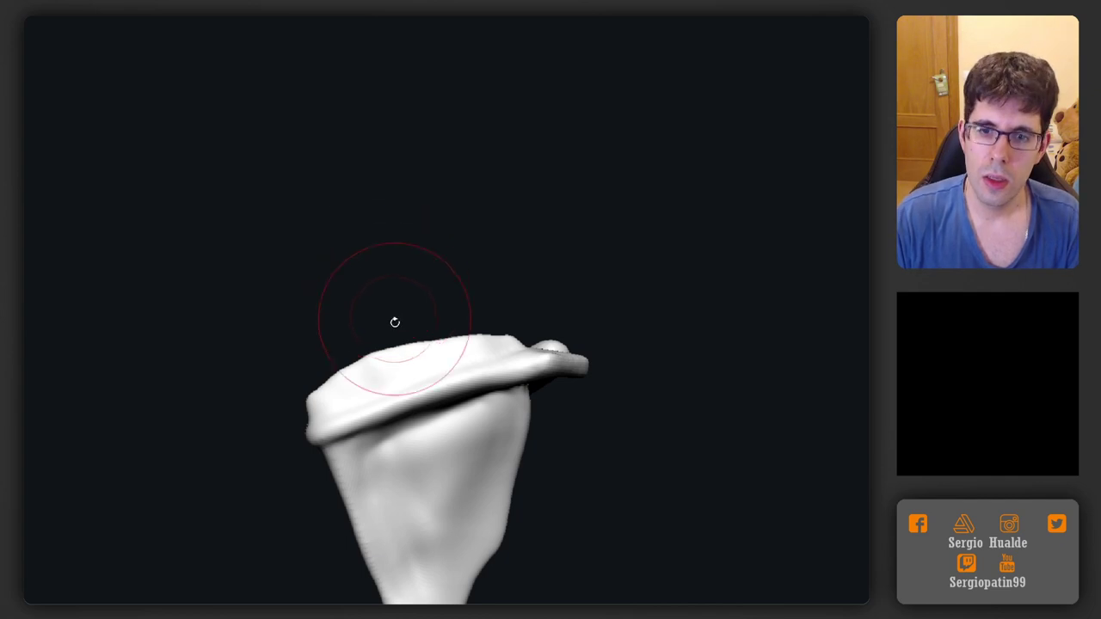
alt+right_drag(402, 464, 396, 323)
drag(399, 364, 387, 364)
ctrl+right_drag(392, 357, 404, 398)
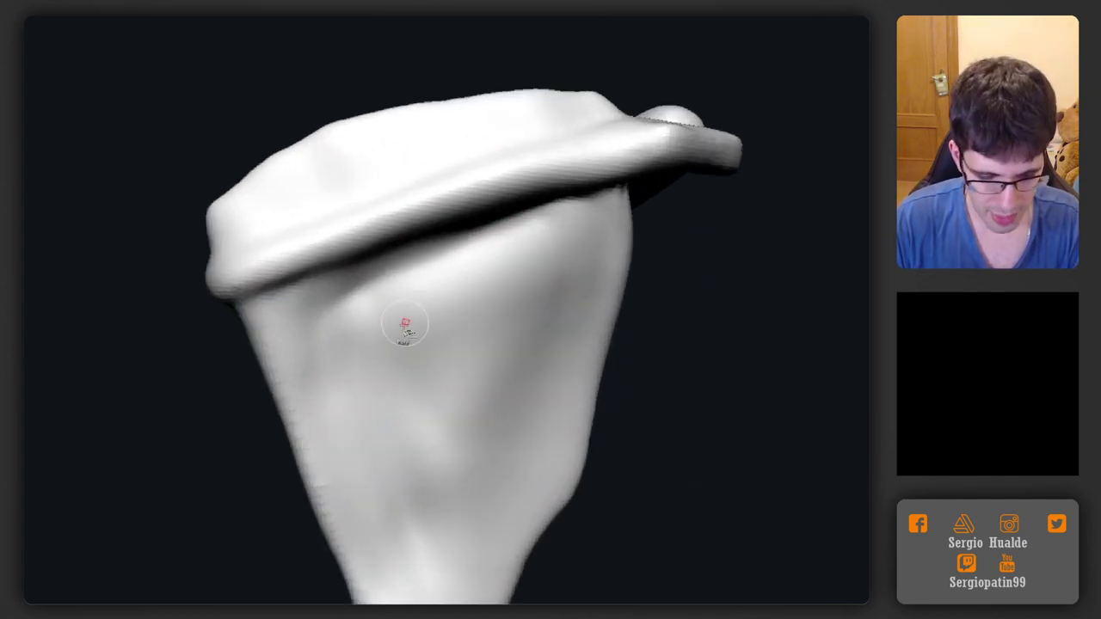
key(space)
key(s)
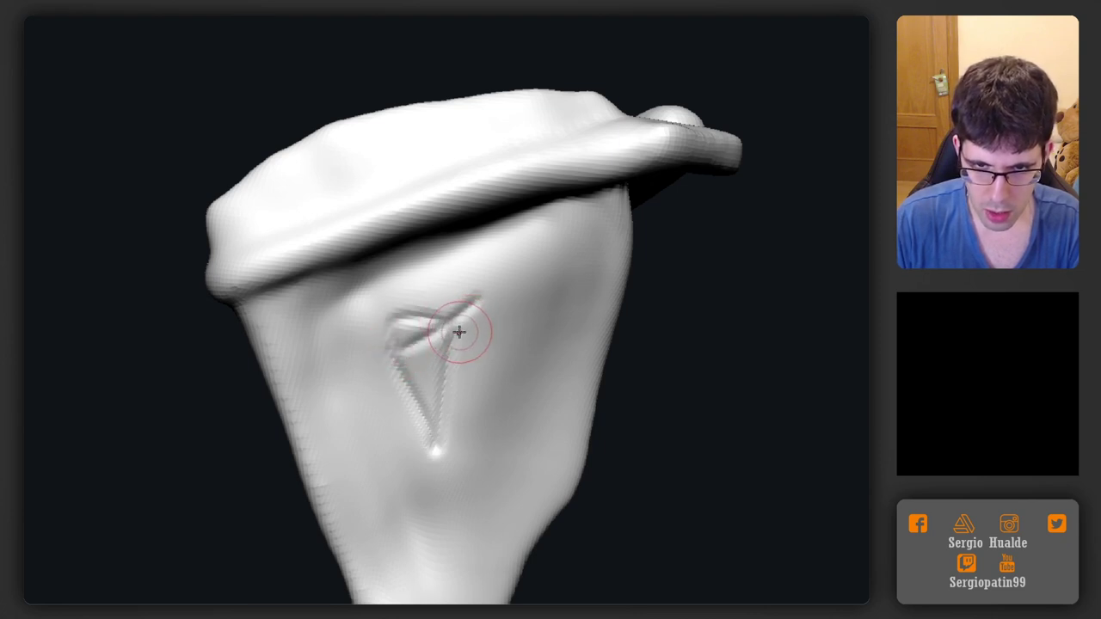
ctrl+right_drag(408, 385, 280, 363)
Mask everything except the flange above the spine and pull the flange's inner corner up into a rounded form
ctrl+drag(271, 360, 319, 424)
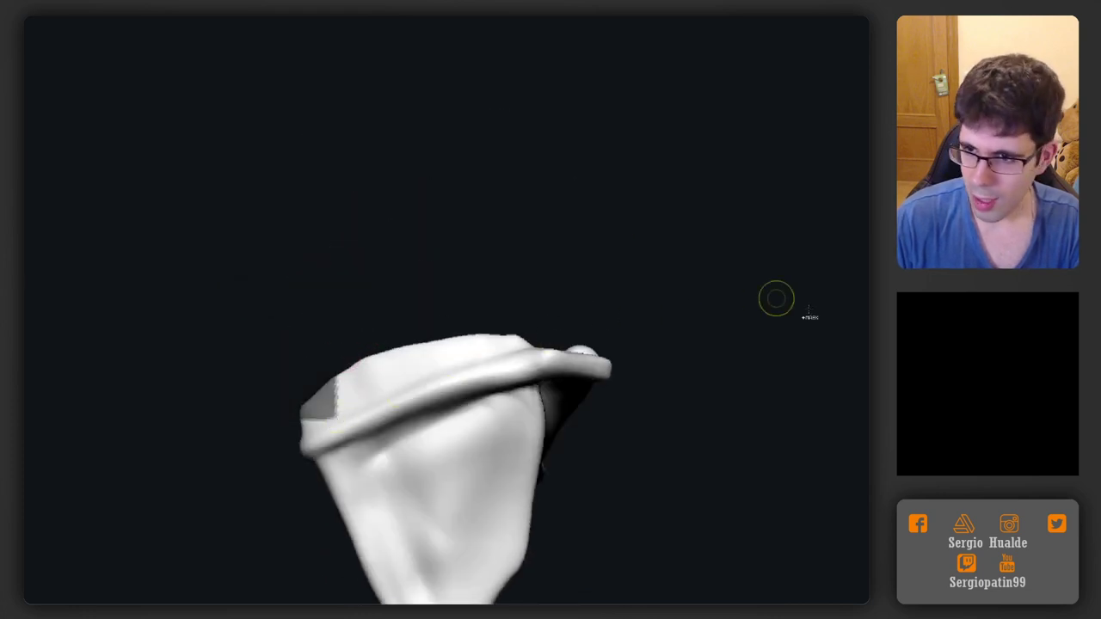
key(ctrl+z)
ctrl+drag(250, 426, 331, 415)
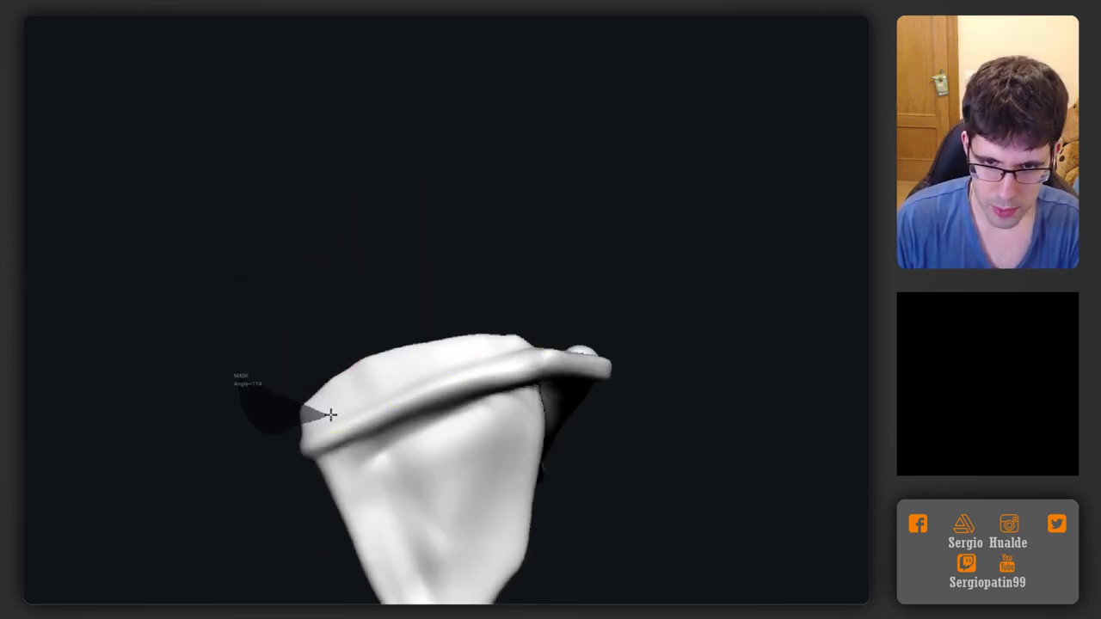
mouse_move(433, 372)
ctrl+mouse_down()
mouse_move(405, 250)
mouse_move(421, 284)
ctrl+mouse_up()
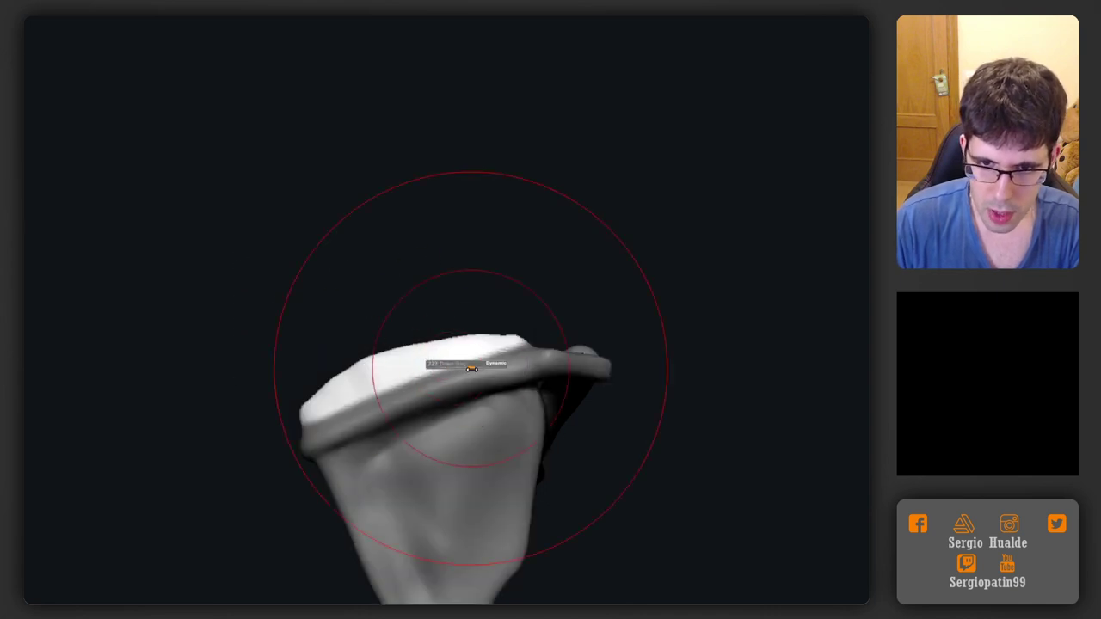
drag(310, 385, 346, 353)
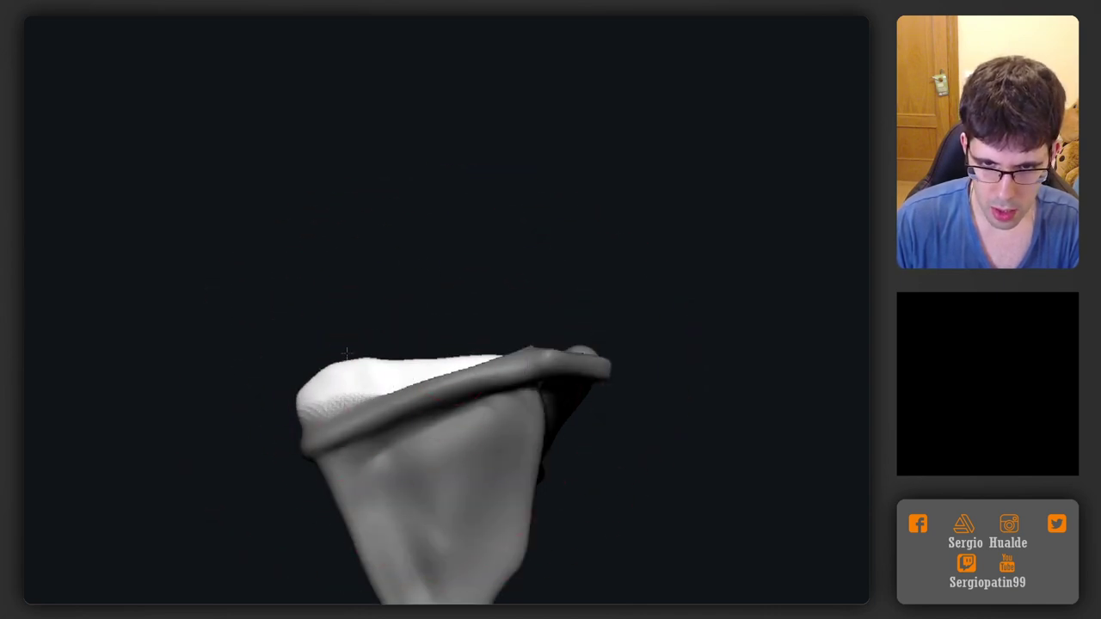
Bend the upper flange into a curved profile from the side and clear the mask
right_drag(342, 389, 372, 419)
drag(369, 350, 342, 425)
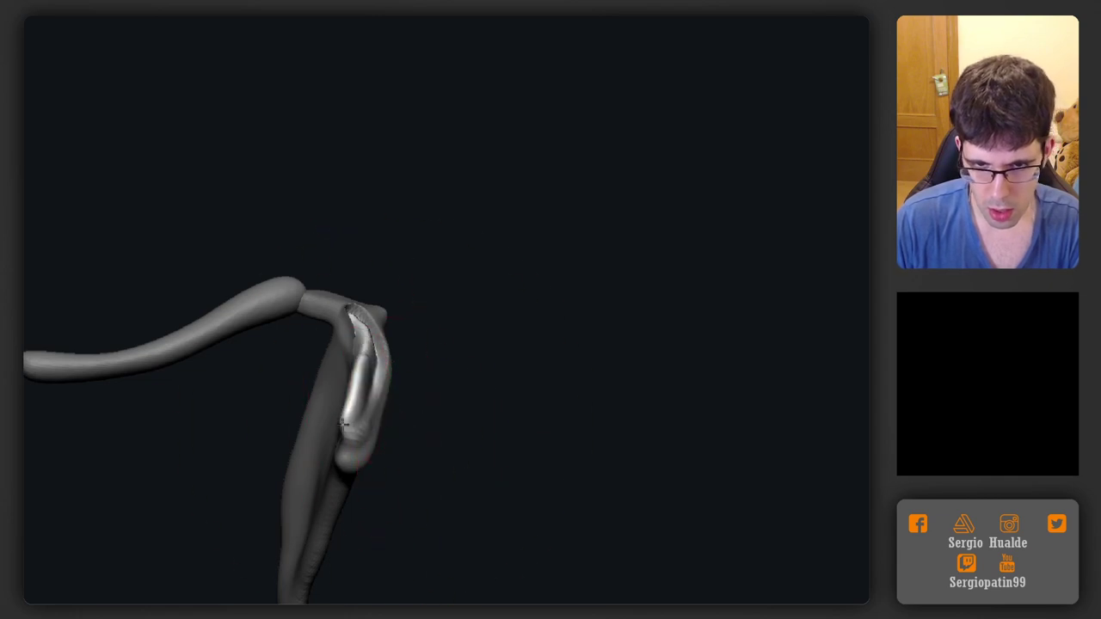
right_drag(393, 387, 469, 349)
ctrl+drag(523, 306, 486, 373)
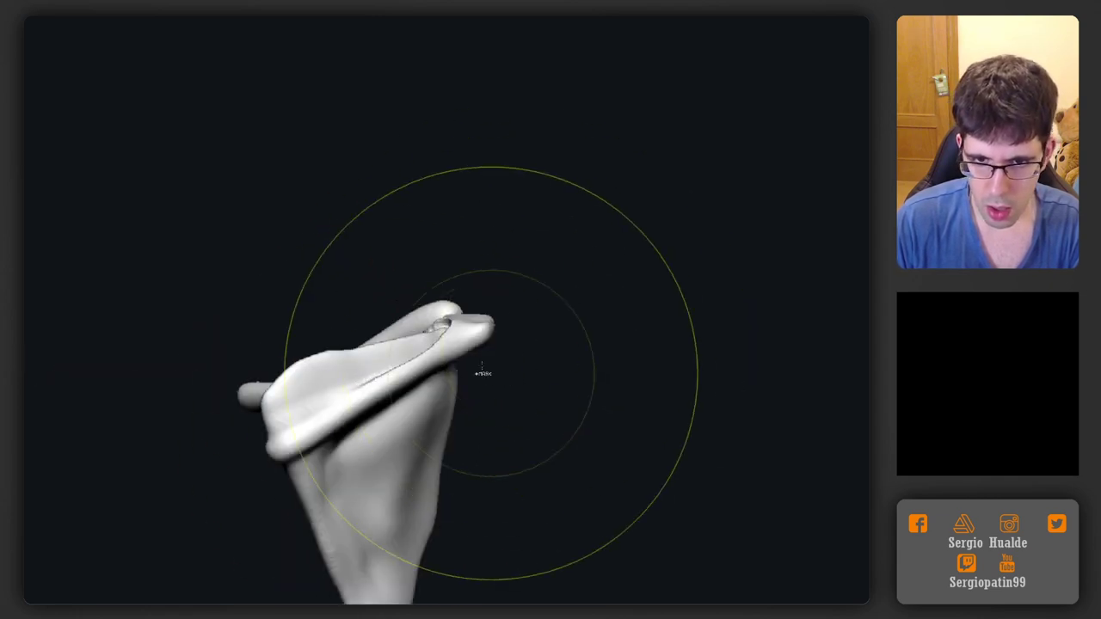
Carve the creases above and below the shoulder blade's spine and define the ridge along the plate's inner edge
right_drag(430, 342, 441, 317)
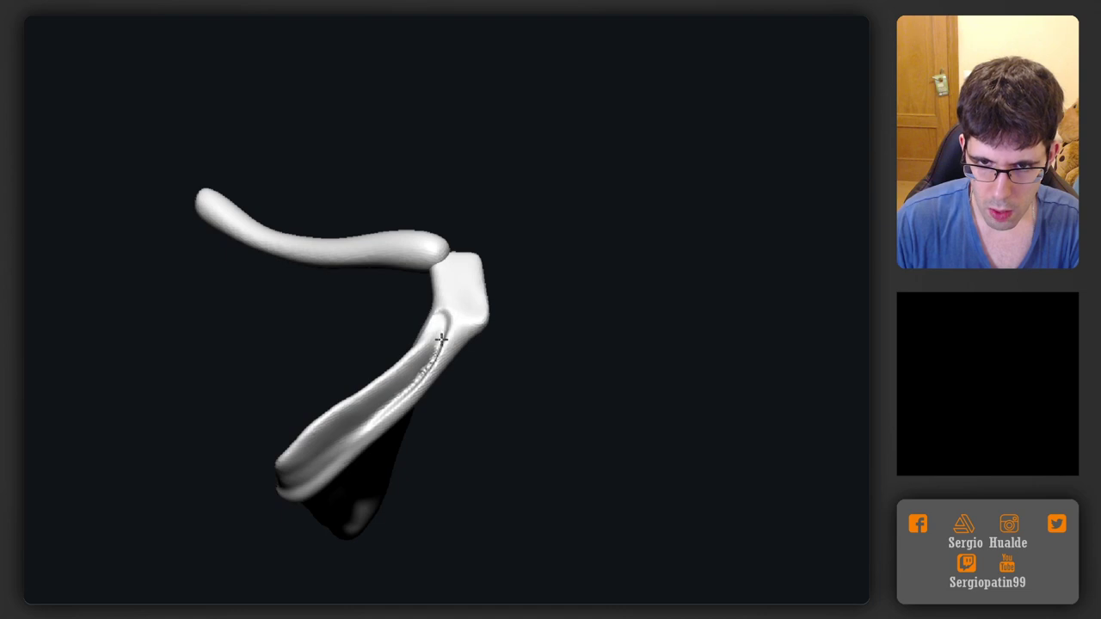
right_drag(356, 435, 409, 328)
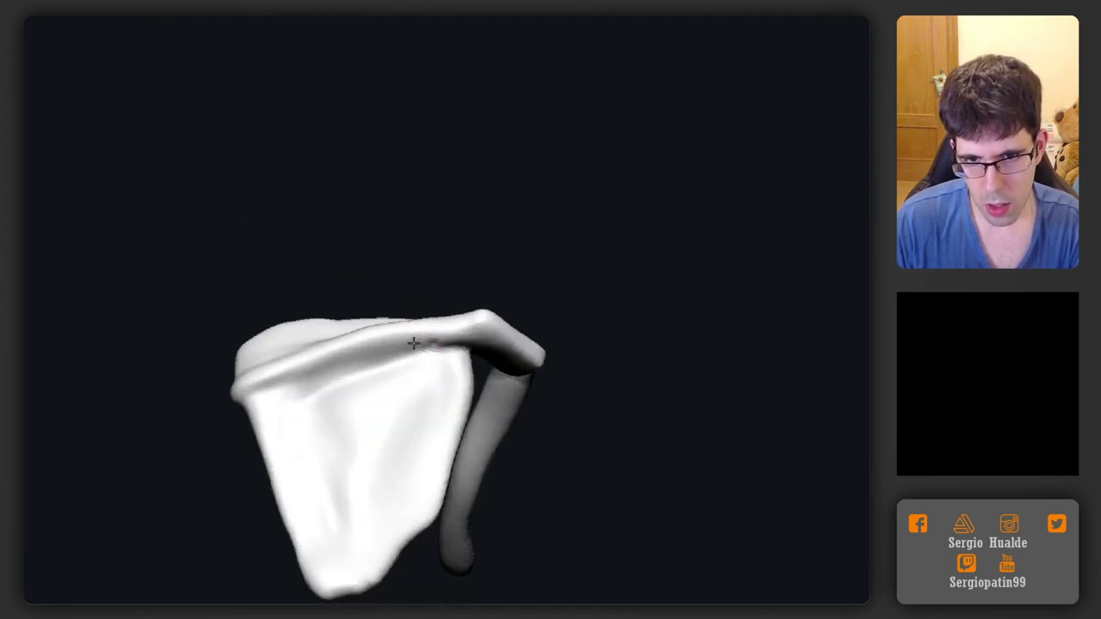
right_drag(326, 366, 440, 350)
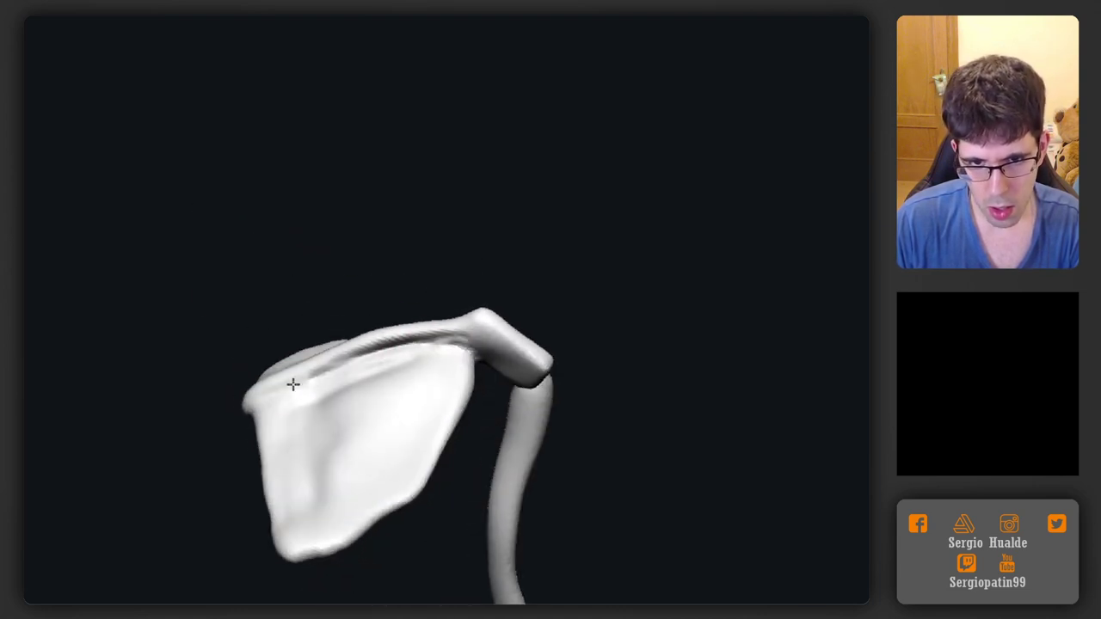
right_drag(356, 367, 317, 412)
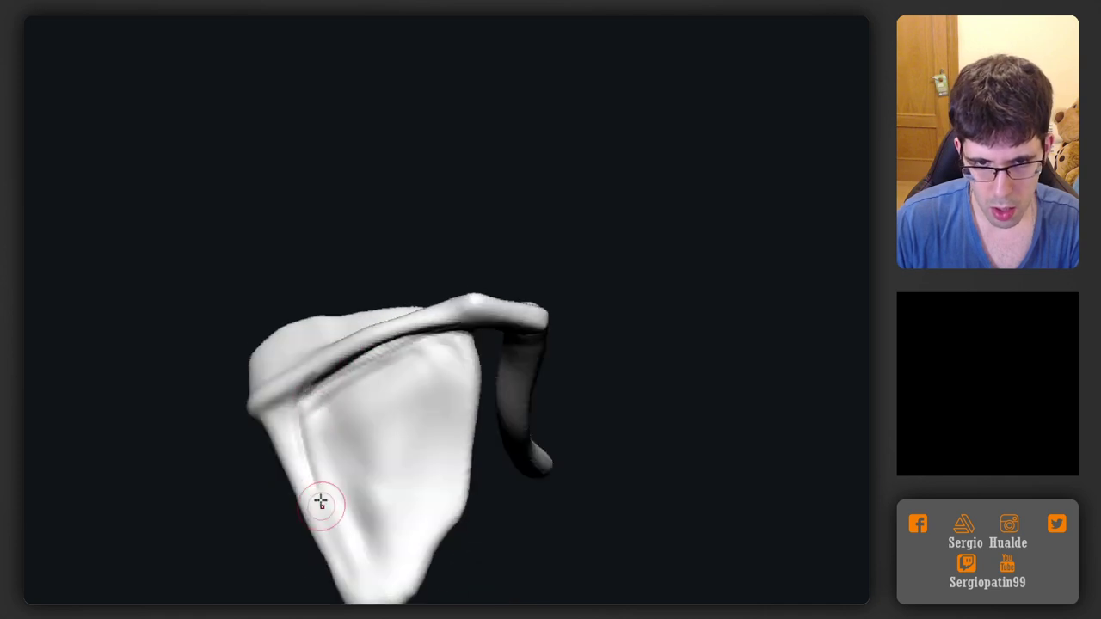
right_drag(320, 502, 321, 511)
mouse_move(306, 427)
right_down()
mouse_move(339, 447)
mouse_move(278, 422)
mouse_move(278, 456)
mouse_move(284, 442)
right_up()
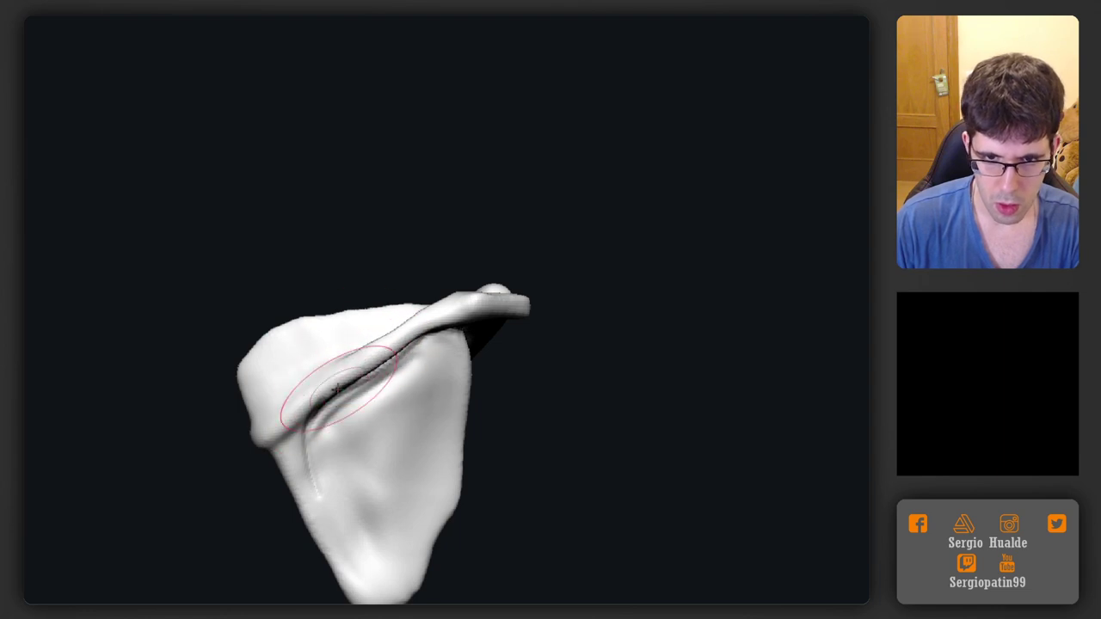
mouse_move(337, 388)
right_down()
mouse_move(344, 411)
mouse_move(378, 405)
right_up()
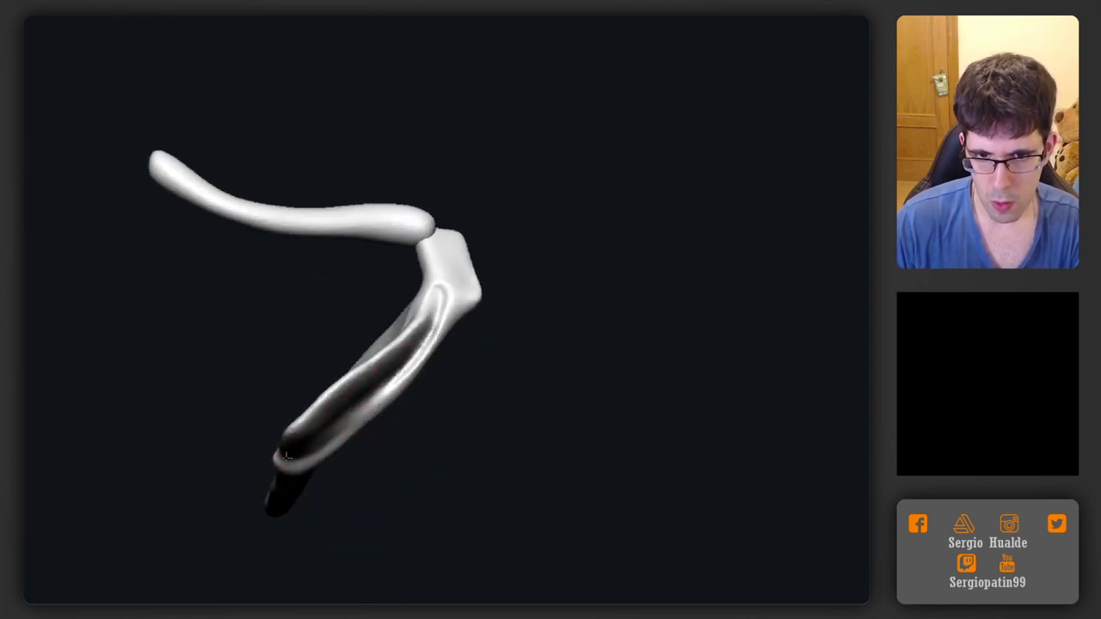
right_drag(311, 453, 335, 364)
right_drag(383, 417, 402, 398)
key(alt+s)
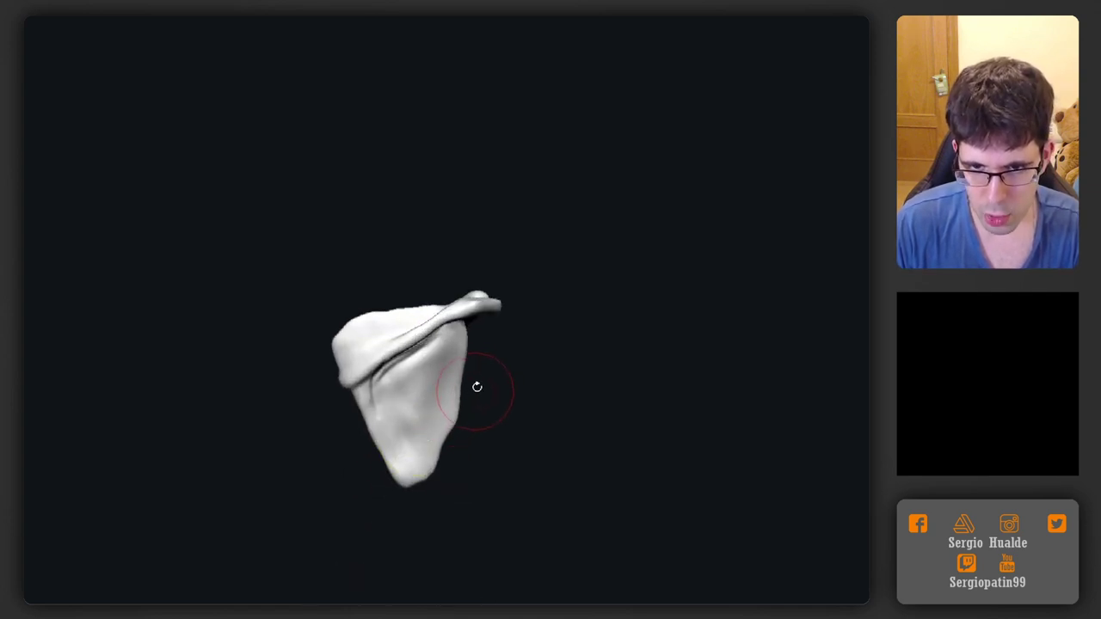
right_drag(477, 386, 492, 408)
mouse_move(492, 408)
mouse_down()
mouse_move(473, 395)
mouse_move(452, 330)
mouse_up()
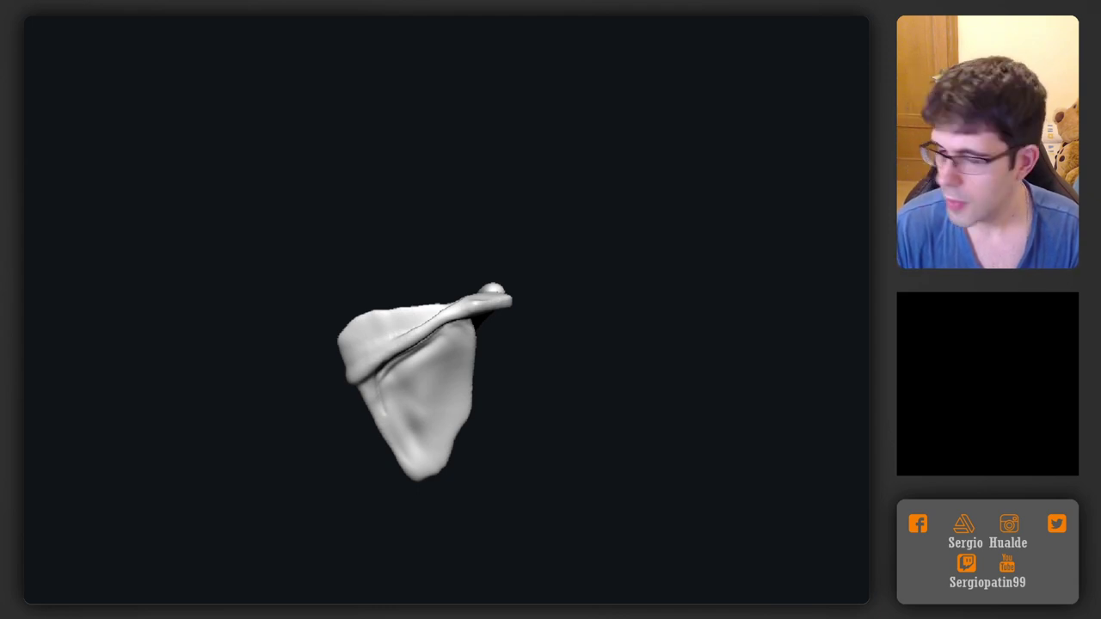
Mask all but the flange above the spine and reshape its upper edge into a peak that dips toward the outer end
ctrl+right_drag(402, 287, 473, 338)
mouse_move(499, 232)
ctrl+mouse_down()
mouse_move(456, 288)
mouse_move(295, 330)
mouse_move(318, 247)
mouse_move(402, 247)
ctrl+mouse_up()
drag(443, 278, 430, 287)
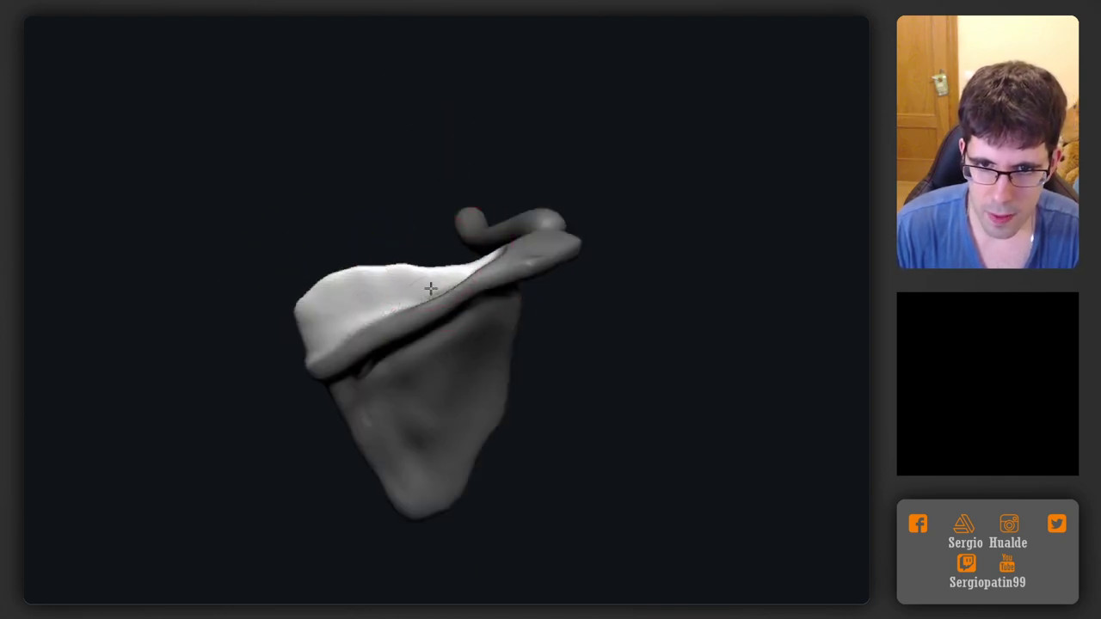
mouse_move(430, 287)
right_down()
mouse_move(428, 297)
mouse_move(478, 287)
right_up()
drag(479, 287, 499, 297)
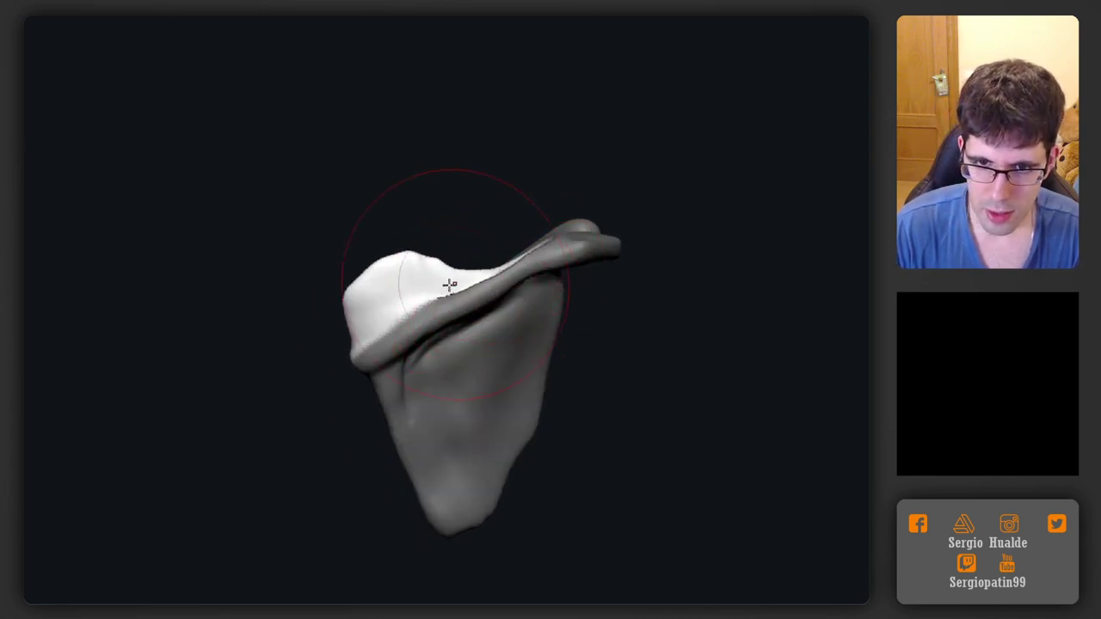
mouse_move(421, 273)
mouse_down()
mouse_move(364, 282)
mouse_move(433, 268)
mouse_move(352, 292)
mouse_move(389, 280)
mouse_up()
right_drag(497, 274, 521, 370)
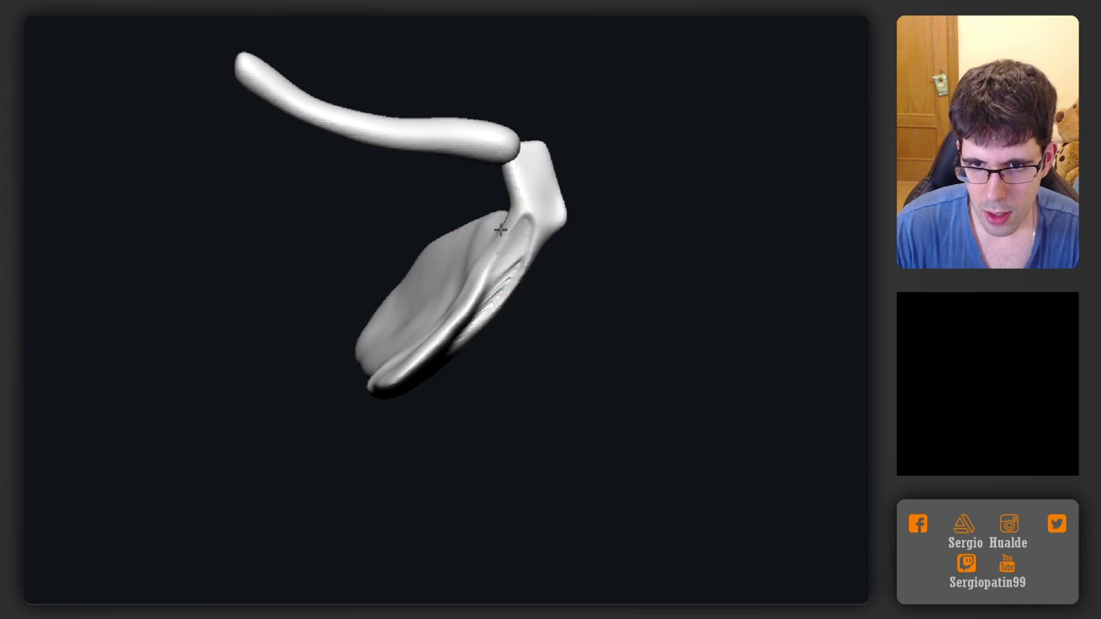
Mask all but the plate below the spine and pull the plate's outer edge inward to narrow it
right_drag(497, 292, 535, 296)
mouse_move(430, 306)
ctrl+mouse_down()
mouse_move(397, 446)
mouse_move(533, 400)
ctrl+mouse_up()
ctrl+click(535, 388)
right_drag(501, 420, 504, 388)
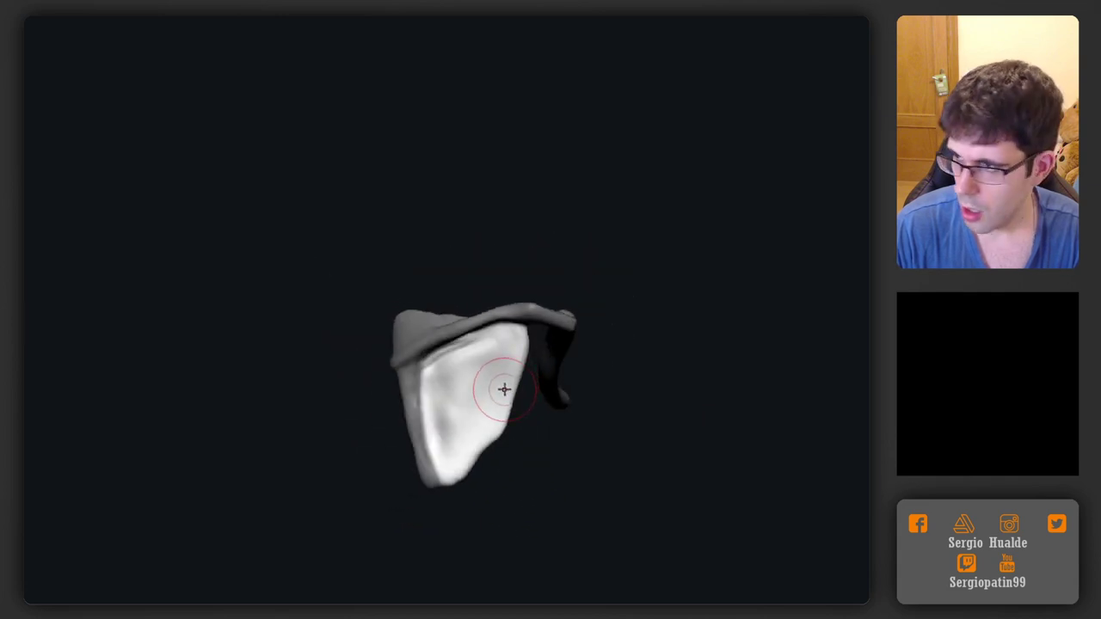
key(bracketright)
drag(509, 390, 473, 392)
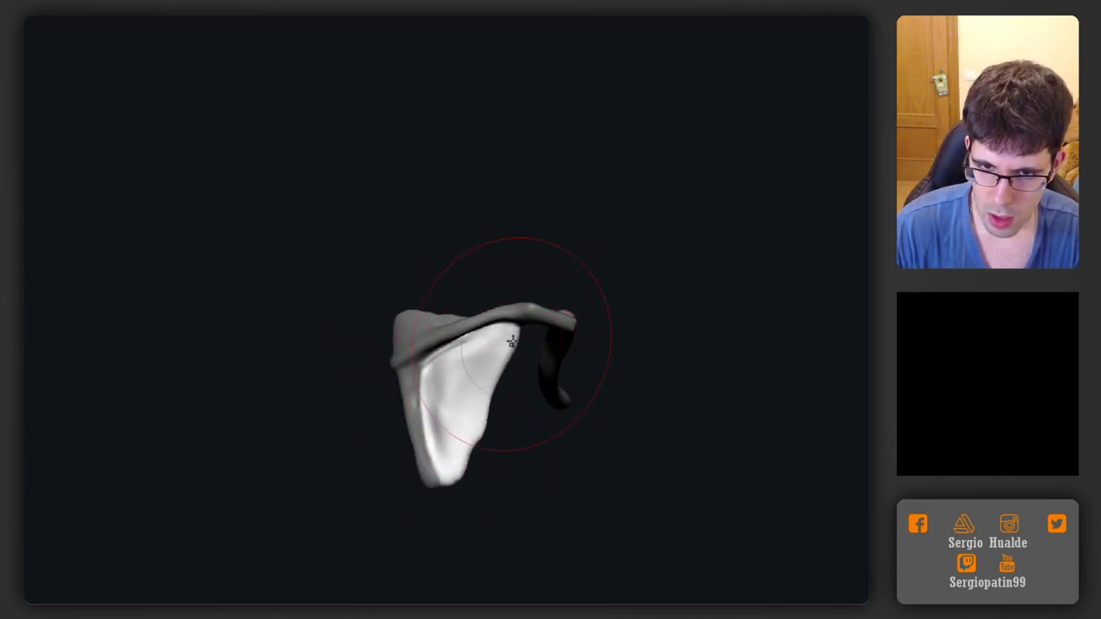
mouse_move(479, 422)
right_down()
mouse_move(495, 345)
mouse_move(531, 443)
mouse_move(551, 361)
mouse_move(585, 370)
mouse_move(568, 346)
mouse_move(550, 378)
right_up()
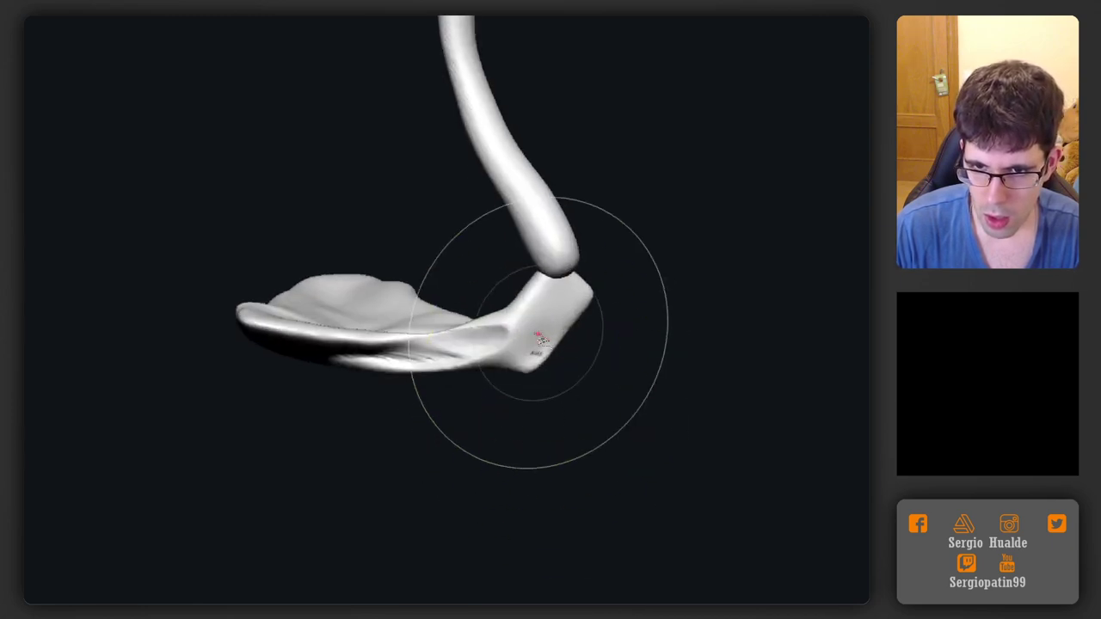
ctrl+drag(519, 301, 548, 354)
key(ctrl+z)
ctrl+drag(534, 293, 563, 332)
key(ctrl+z)
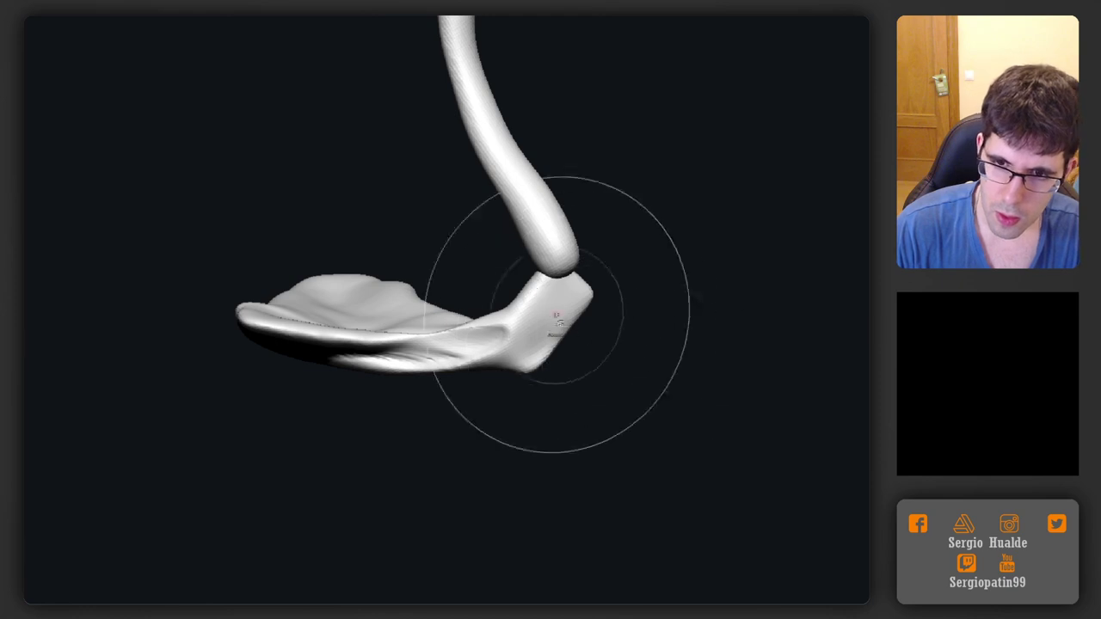
Hide the collarbone, mask the flat outer end of the shoulder blade's spine and try rotating the unmasked blade about the end's base
ctrl+shift+click(559, 315)
mouse_move(488, 301)
ctrl+shift+mouse_down()
mouse_move(635, 275)
mouse_move(595, 385)
ctrl+shift+mouse_up()
right_drag(560, 347, 609, 313)
ctrl+shift+click(617, 307)
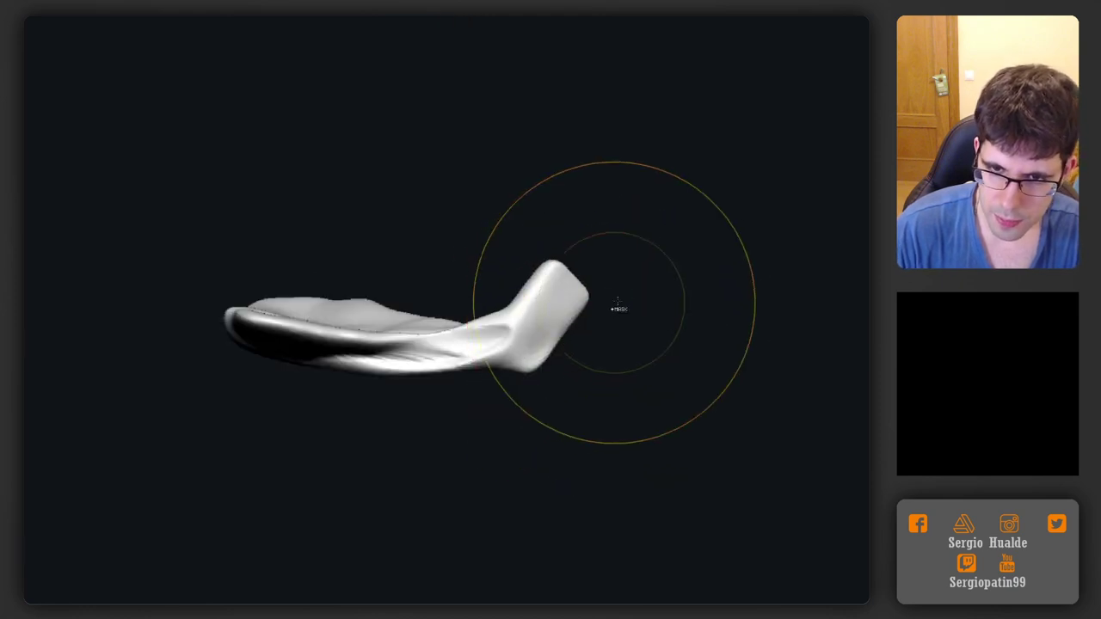
ctrl+drag(620, 262, 600, 413)
key(w)
alt+click(505, 335)
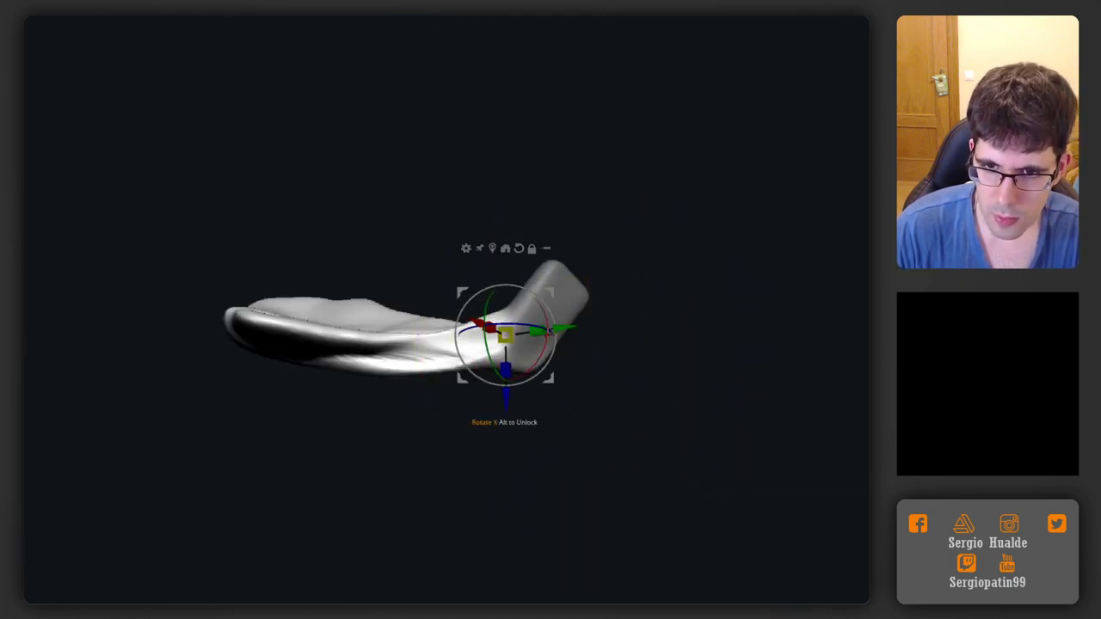
mouse_move(553, 347)
mouse_down()
mouse_move(597, 371)
mouse_move(582, 301)
mouse_move(562, 280)
mouse_up()
key(ctrl+z)
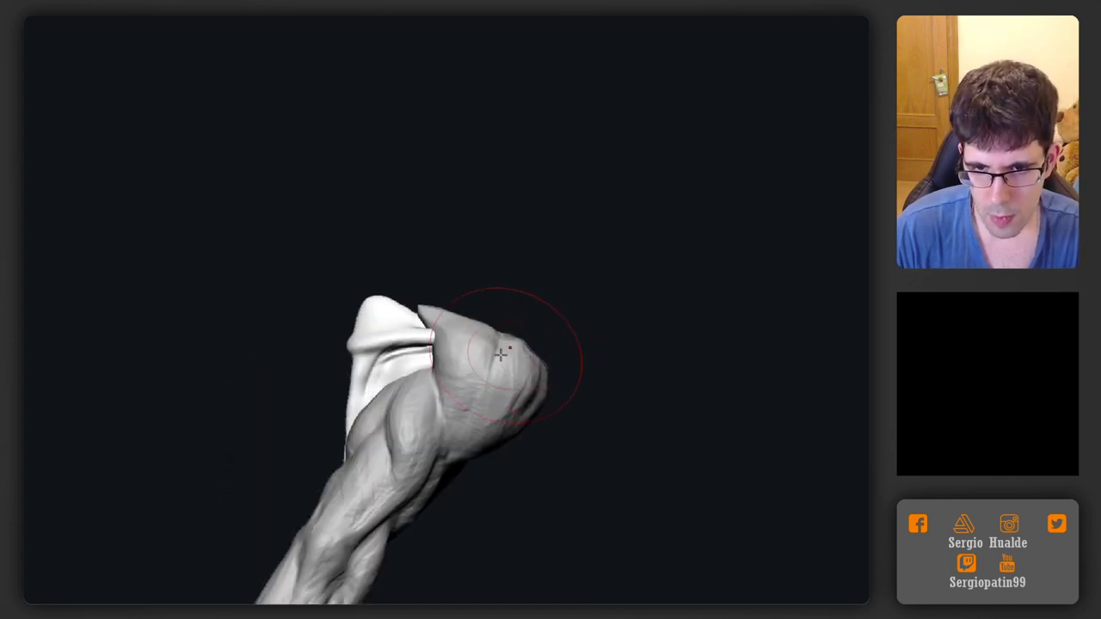
Rotate the shoulder blade in small amounts about the outer end of its spine to fit it against the arm's shoulder muscles
key(w)
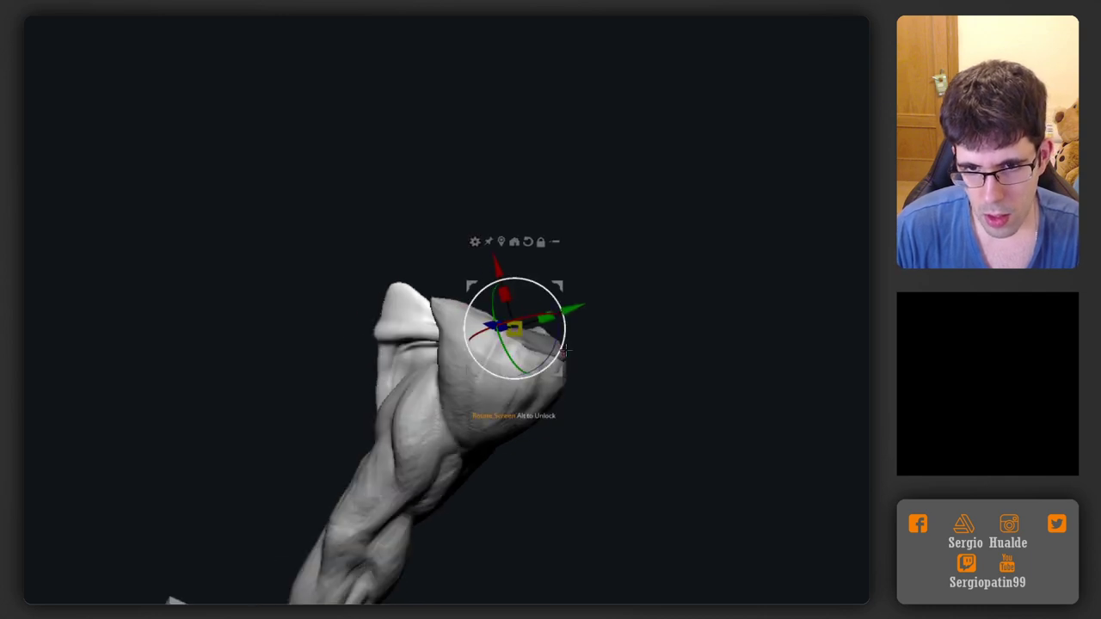
drag(564, 351, 569, 344)
drag(564, 295, 555, 286)
drag(556, 327, 556, 328)
right_drag(556, 329, 593, 415)
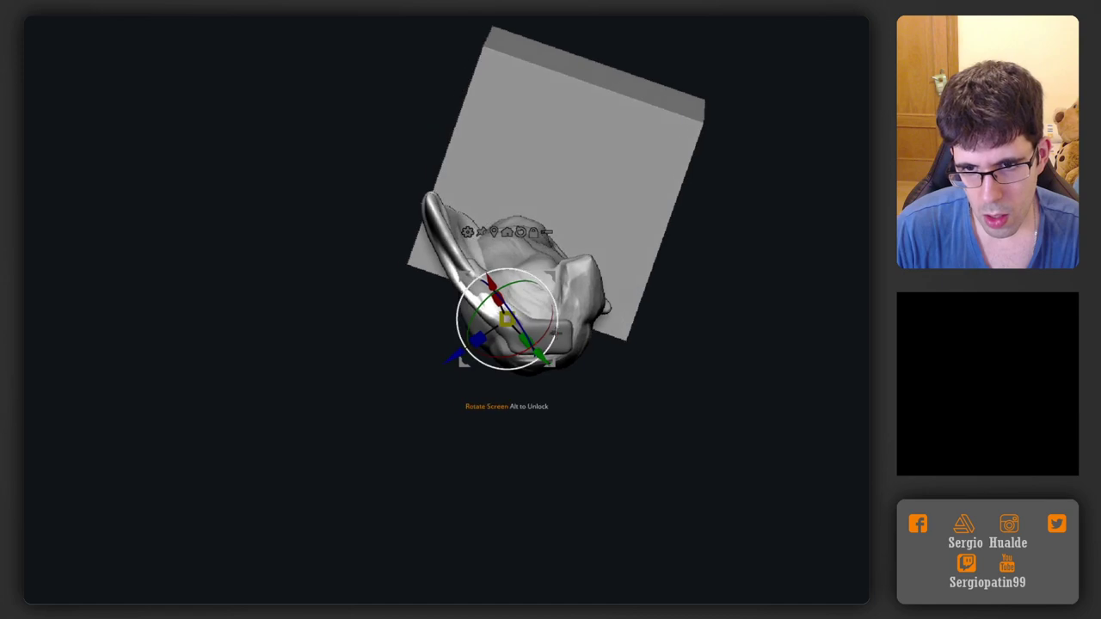
drag(558, 312, 559, 321)
mouse_move(560, 277)
mouse_down()
mouse_move(548, 269)
mouse_move(556, 266)
mouse_up()
right_drag(621, 368, 579, 323)
drag(579, 322, 586, 354)
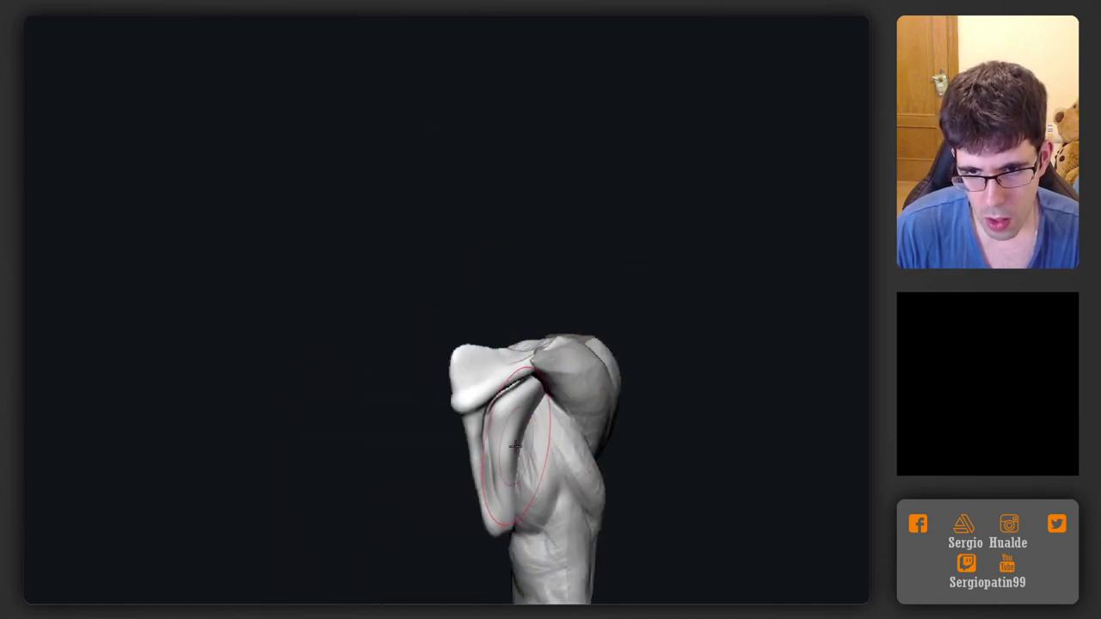
mouse_move(516, 446)
ctrl+right_down()
mouse_move(534, 457)
mouse_move(530, 419)
mouse_move(504, 420)
ctrl+right_up()
ctrl+right_drag(504, 420, 508, 462)
key(s)
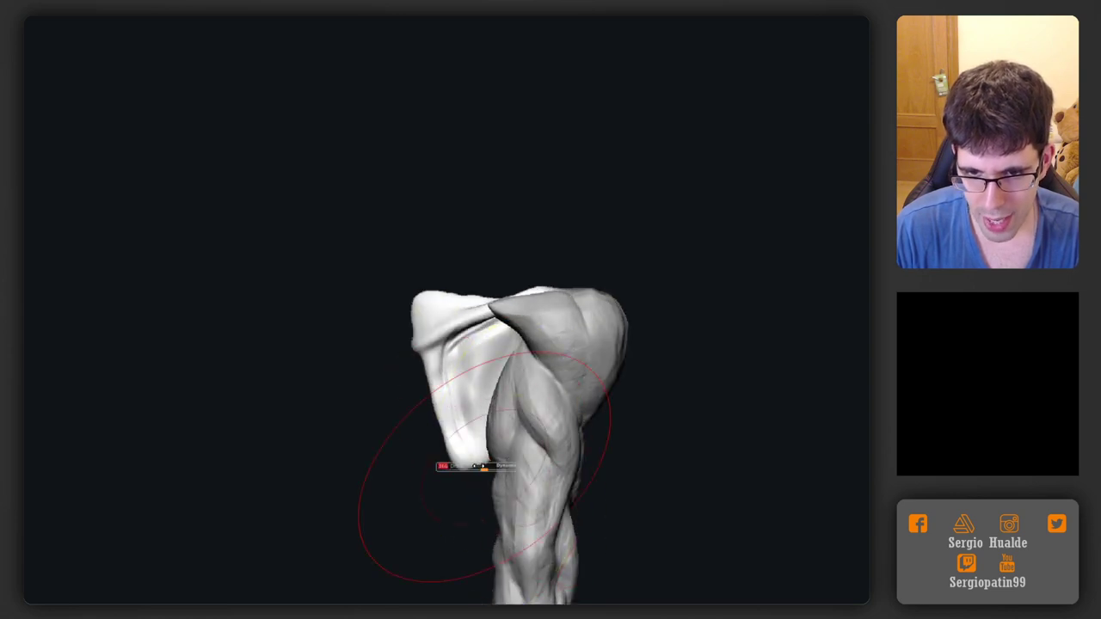
mouse_move(479, 466)
mouse_down()
mouse_move(452, 441)
mouse_move(459, 417)
mouse_up()
key(ctrl+z)
Isolate the shoulder blade and carve a groove beside its inner edge to raise a ridge below the spine
key(alt+s)
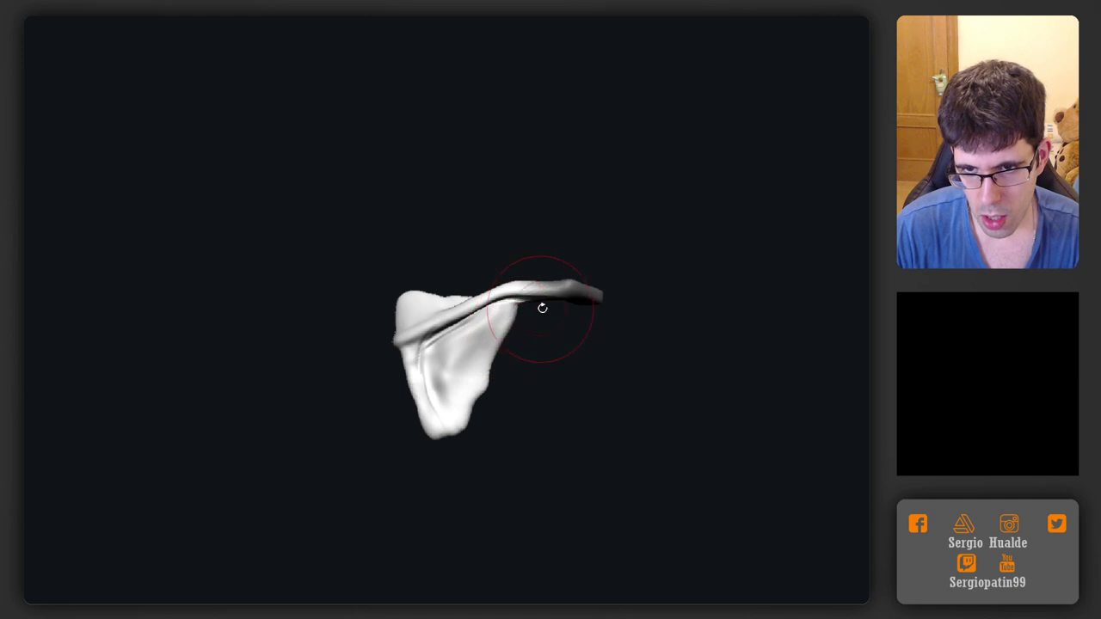
drag(542, 307, 511, 315)
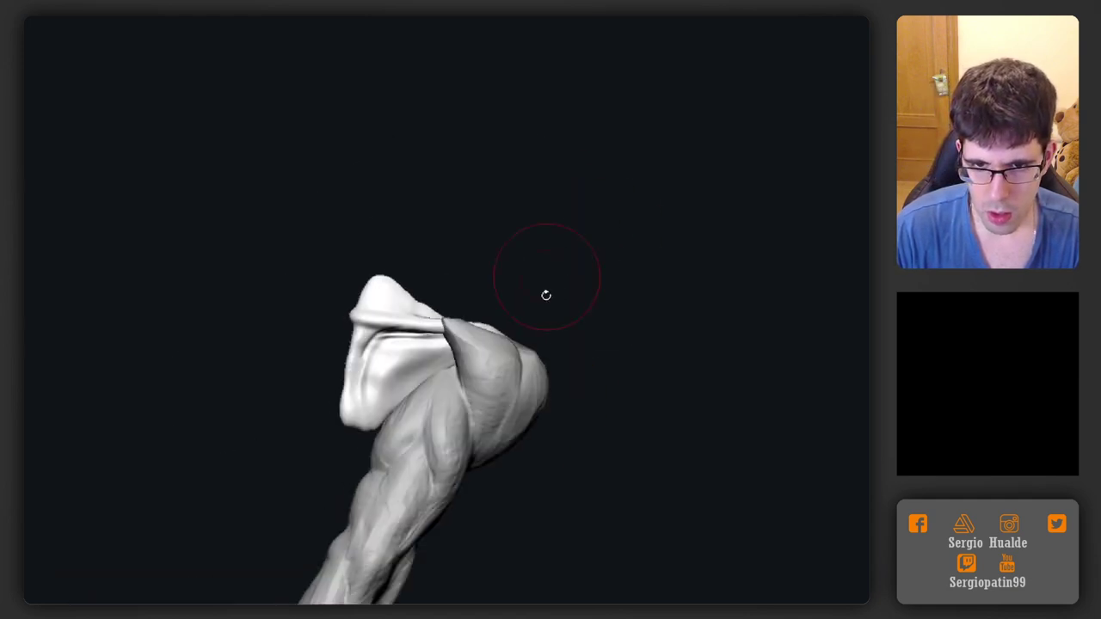
drag(545, 295, 465, 355)
right_drag(444, 376, 465, 389)
right_drag(372, 346, 445, 353)
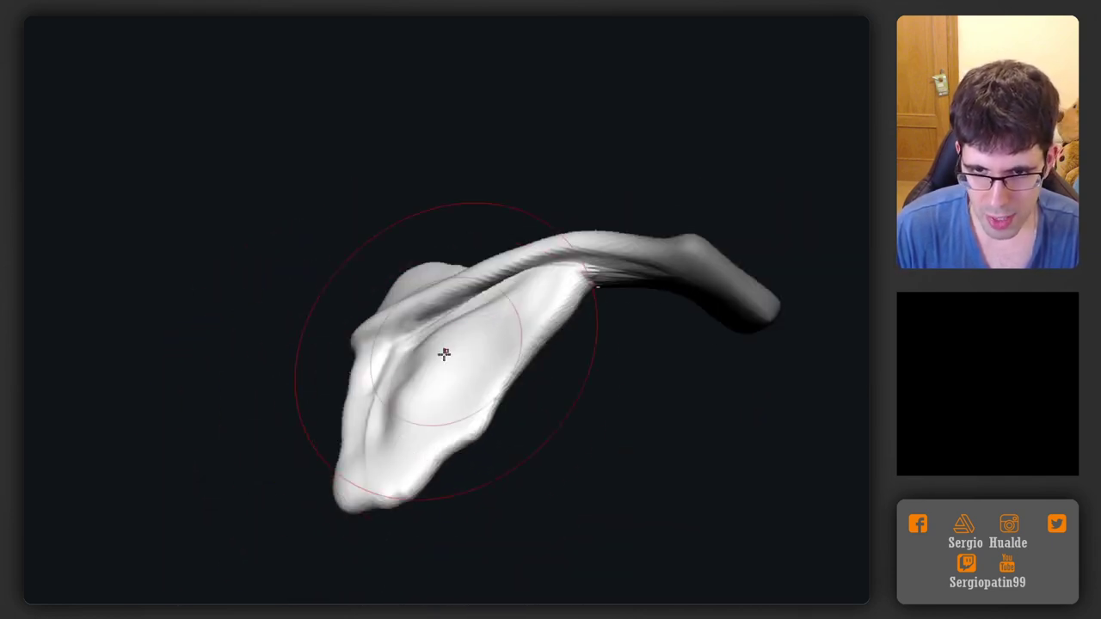
right_drag(464, 436, 338, 310)
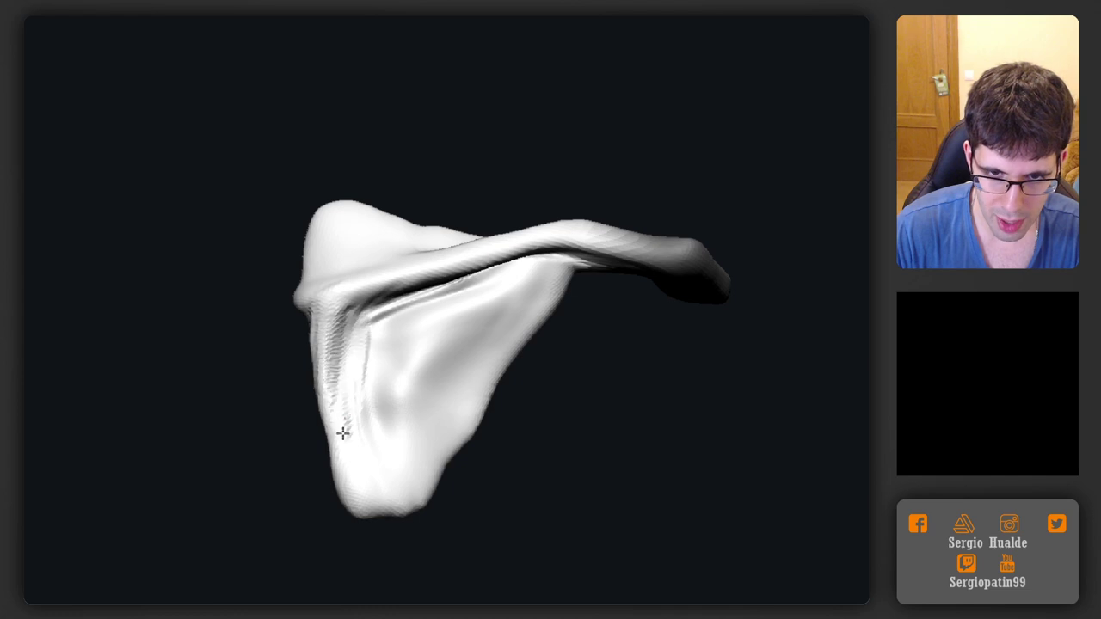
right_drag(342, 434, 321, 349)
Carve the flange's inner border and sharpen the creases above and below the shoulder blade's spine
mouse_move(285, 328)
mouse_down()
mouse_move(308, 363)
mouse_move(407, 305)
mouse_up()
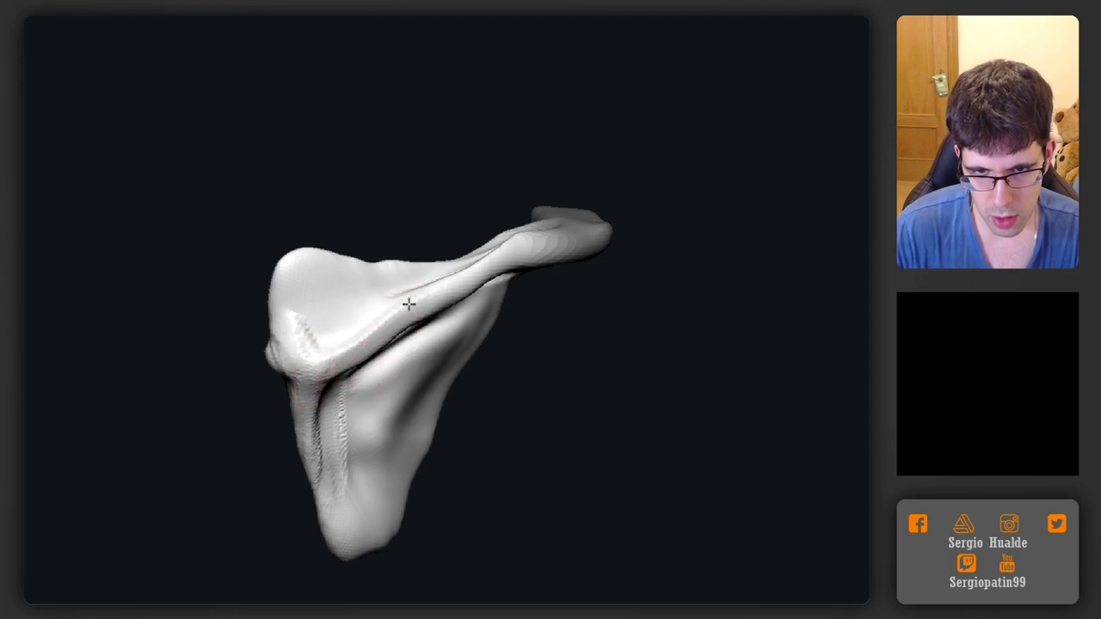
right_drag(408, 305, 369, 342)
drag(369, 343, 504, 269)
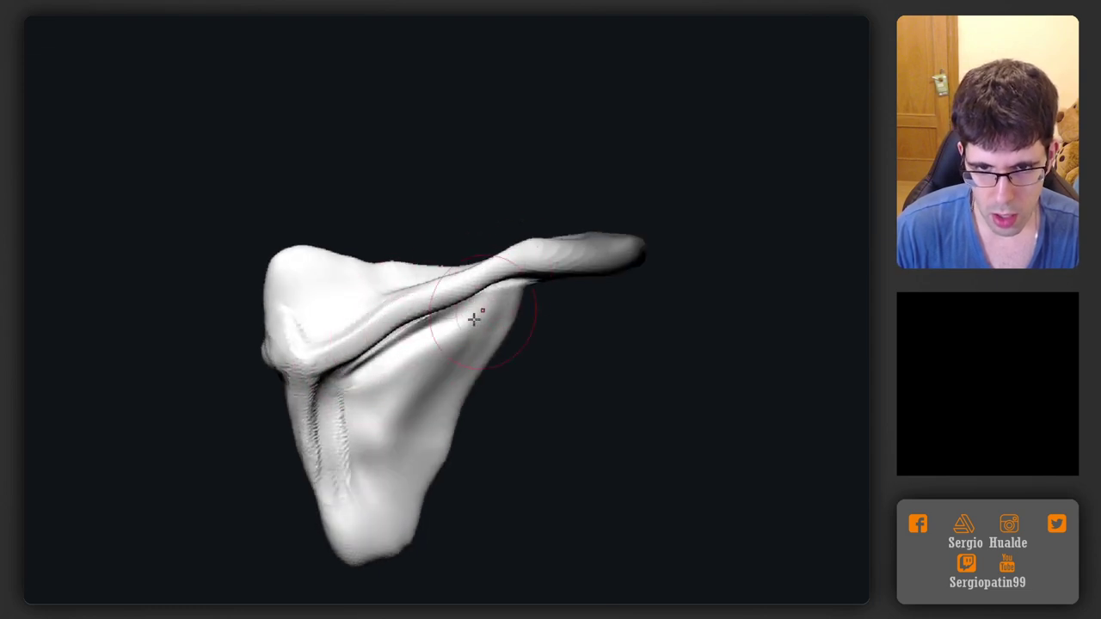
right_drag(474, 319, 338, 355)
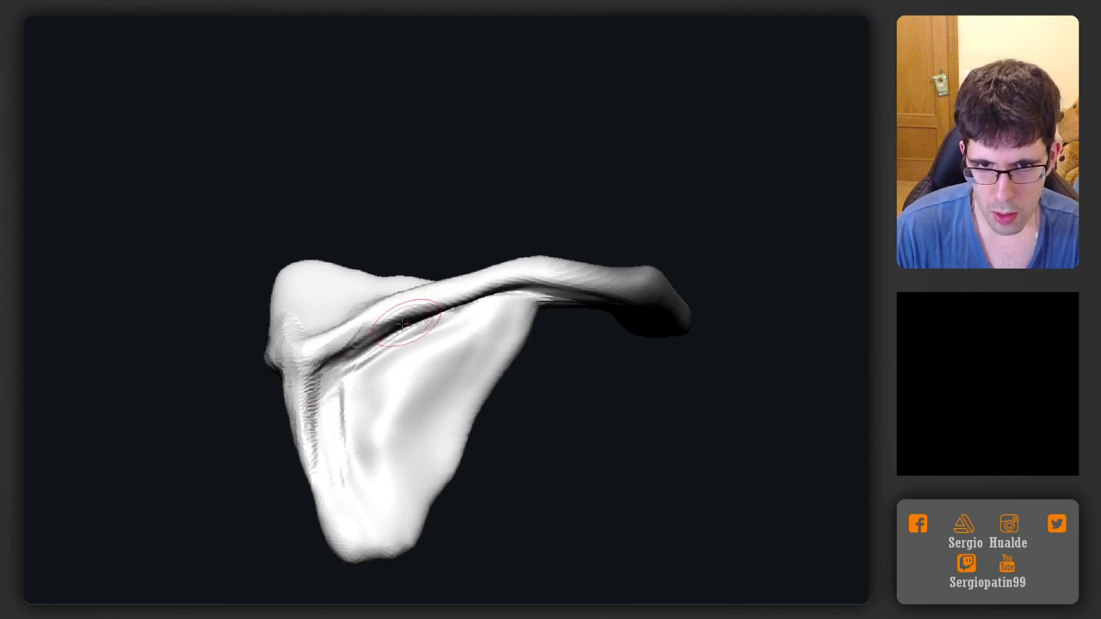
right_drag(367, 336, 398, 338)
drag(383, 316, 504, 294)
right_drag(487, 301, 455, 307)
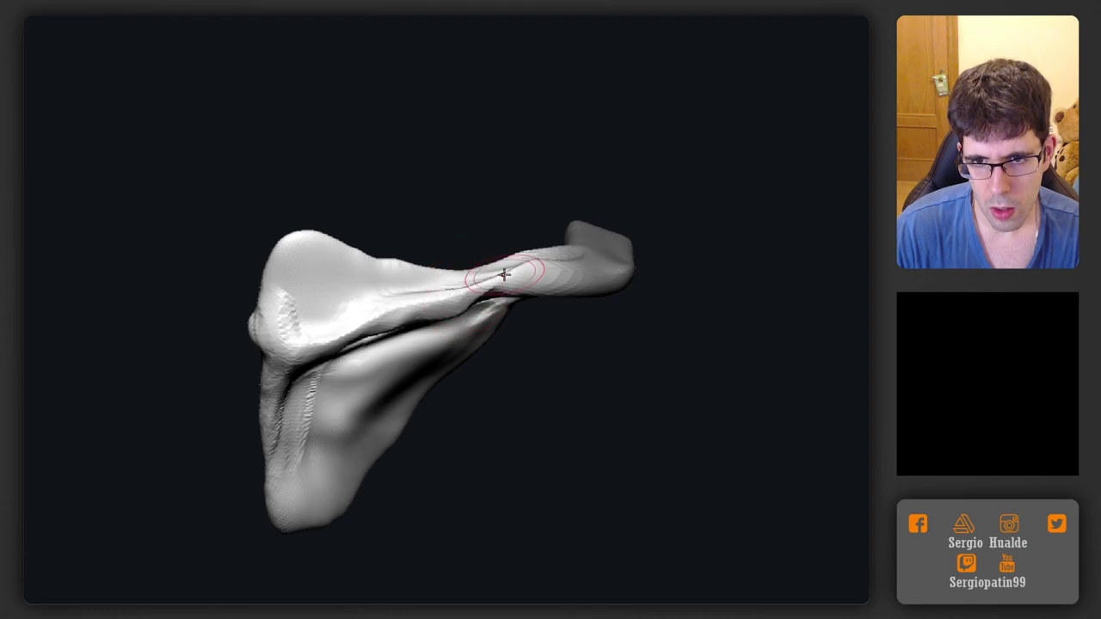
Define the spine's upper edge and extend the raised border along the flange's inner corner and the plate's inner edge
drag(526, 271, 365, 316)
mouse_move(322, 256)
mouse_down()
mouse_move(274, 300)
mouse_move(313, 245)
mouse_up()
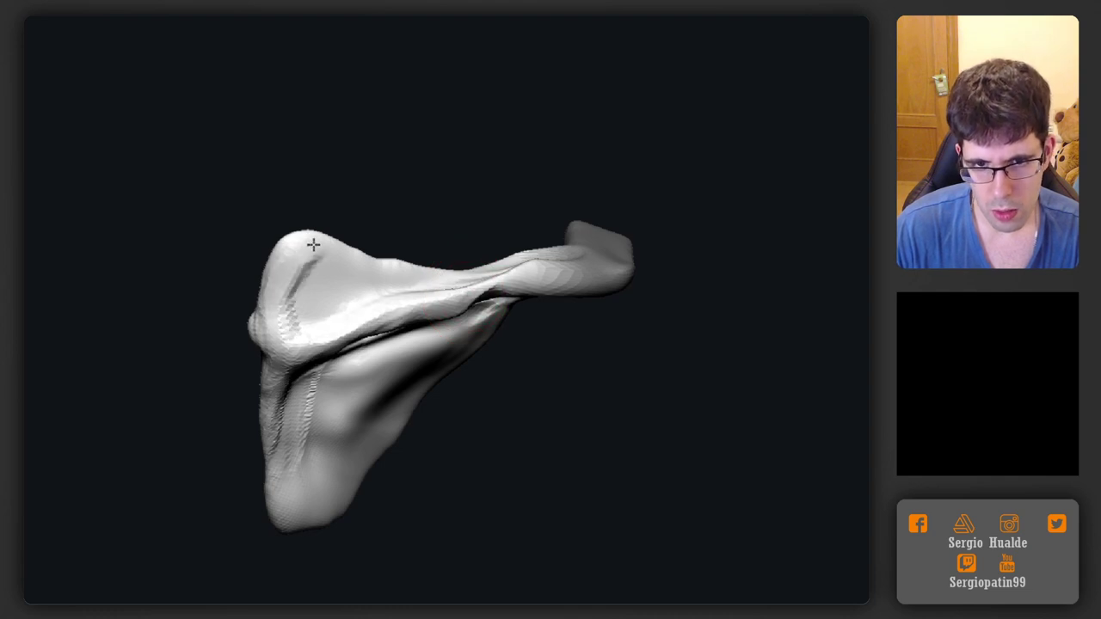
mouse_move(273, 351)
mouse_down()
mouse_move(275, 454)
mouse_move(290, 491)
mouse_up()
mouse_move(290, 491)
right_down()
mouse_move(404, 382)
mouse_move(349, 381)
mouse_move(366, 383)
right_up()
mouse_move(365, 381)
mouse_down()
mouse_move(370, 366)
mouse_move(358, 387)
mouse_up()
Strengthen the inner edge ridge and outline a raised rim around the shoulder blade's lower tip
right_drag(382, 399, 339, 387)
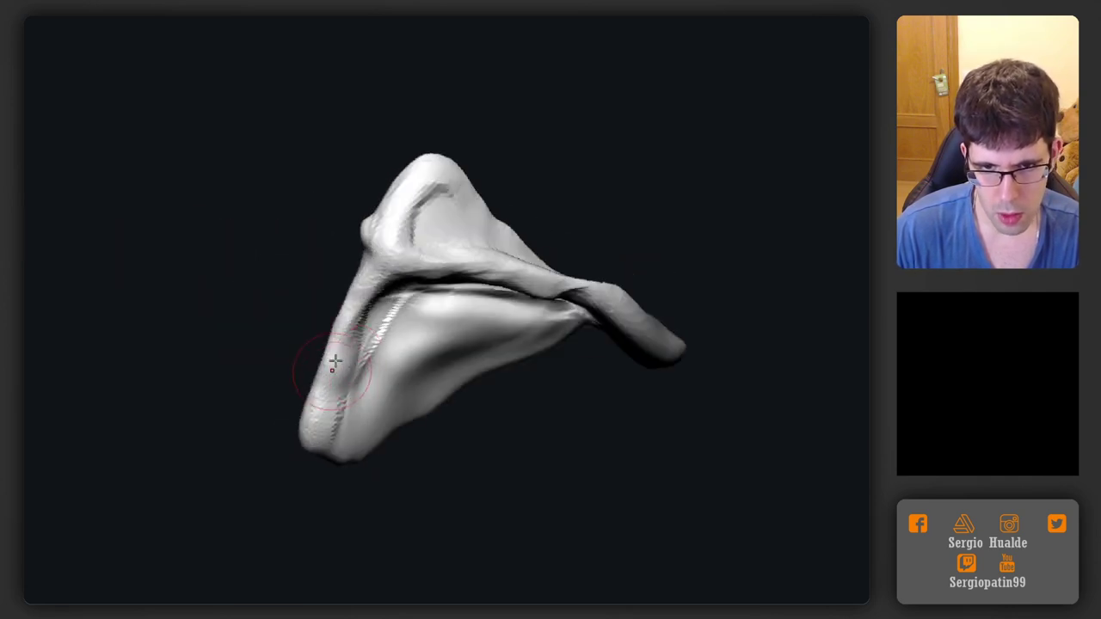
mouse_move(334, 364)
mouse_down()
mouse_move(366, 320)
mouse_move(364, 418)
mouse_move(326, 393)
mouse_move(332, 381)
mouse_move(331, 443)
mouse_move(359, 297)
mouse_up()
right_drag(360, 275, 356, 300)
drag(358, 301, 407, 297)
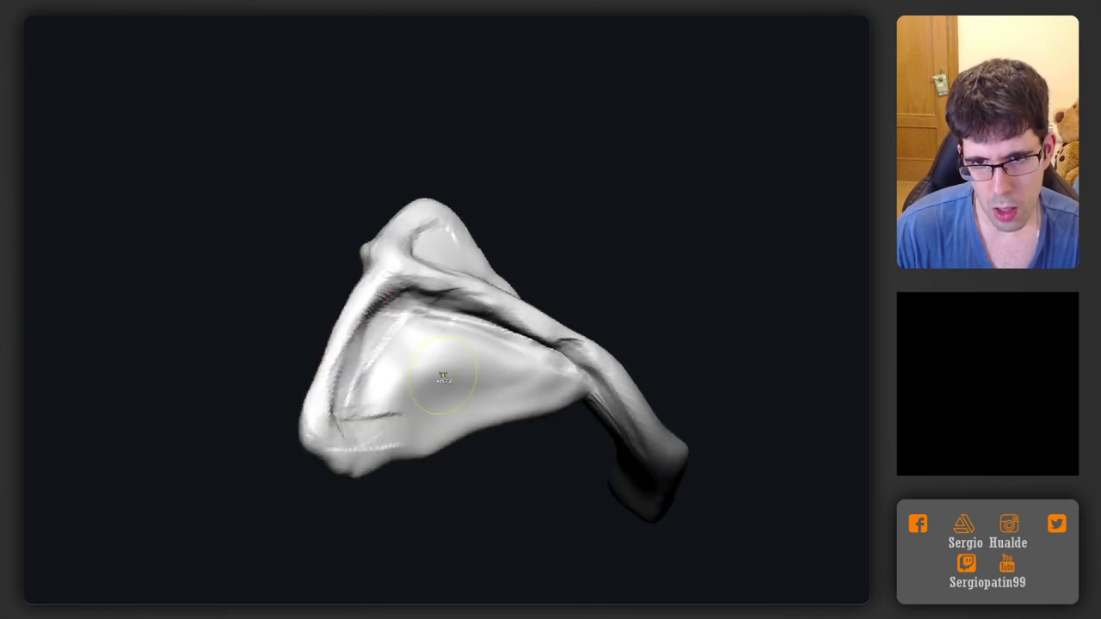
mouse_move(445, 376)
right_down()
mouse_move(459, 418)
mouse_move(466, 379)
right_up()
Resize the brush and shape the lower tip into a narrower point with a thick rim on its outer side
ctrl+right_drag(465, 321, 513, 384)
key(s)
drag(526, 333, 511, 313)
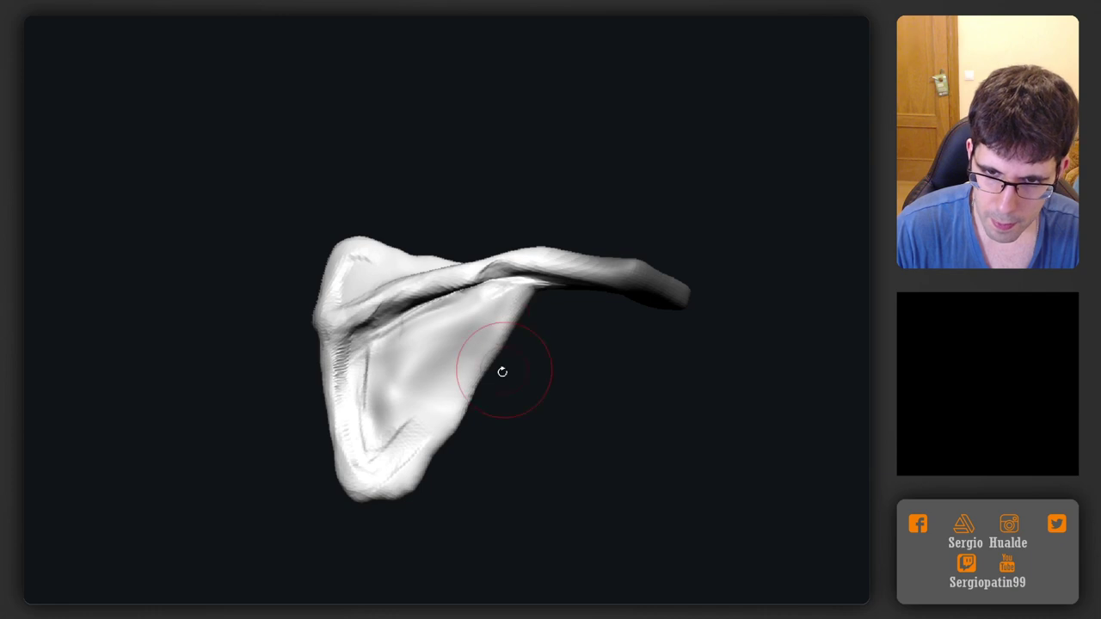
right_drag(501, 373, 507, 375)
mouse_move(442, 427)
right_down()
mouse_move(482, 421)
mouse_move(472, 344)
mouse_move(418, 411)
right_up()
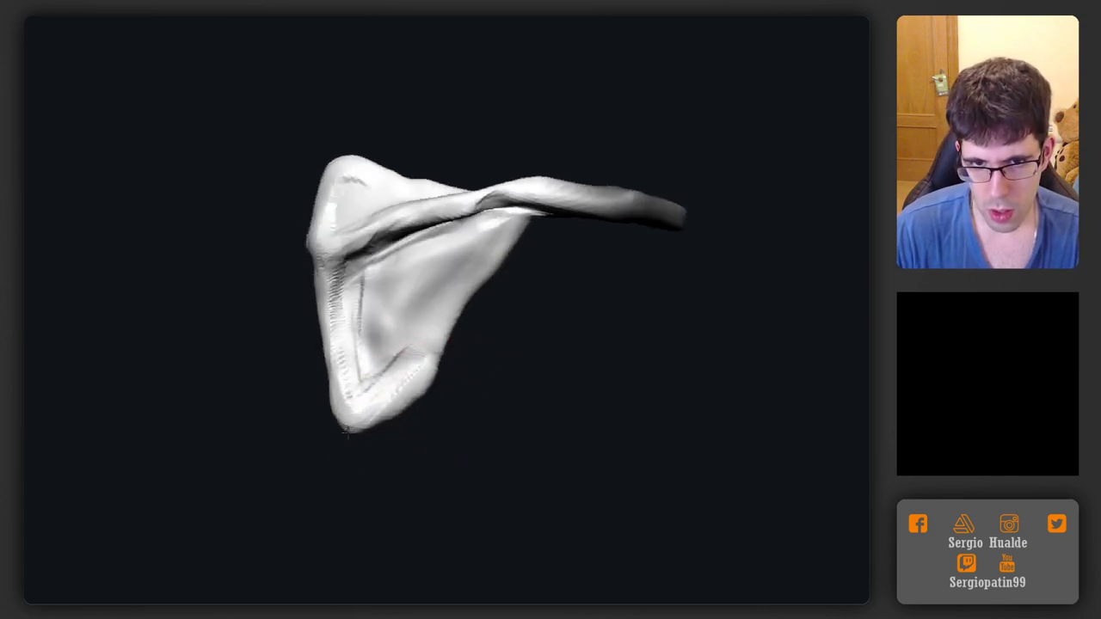
right_drag(355, 381, 369, 364)
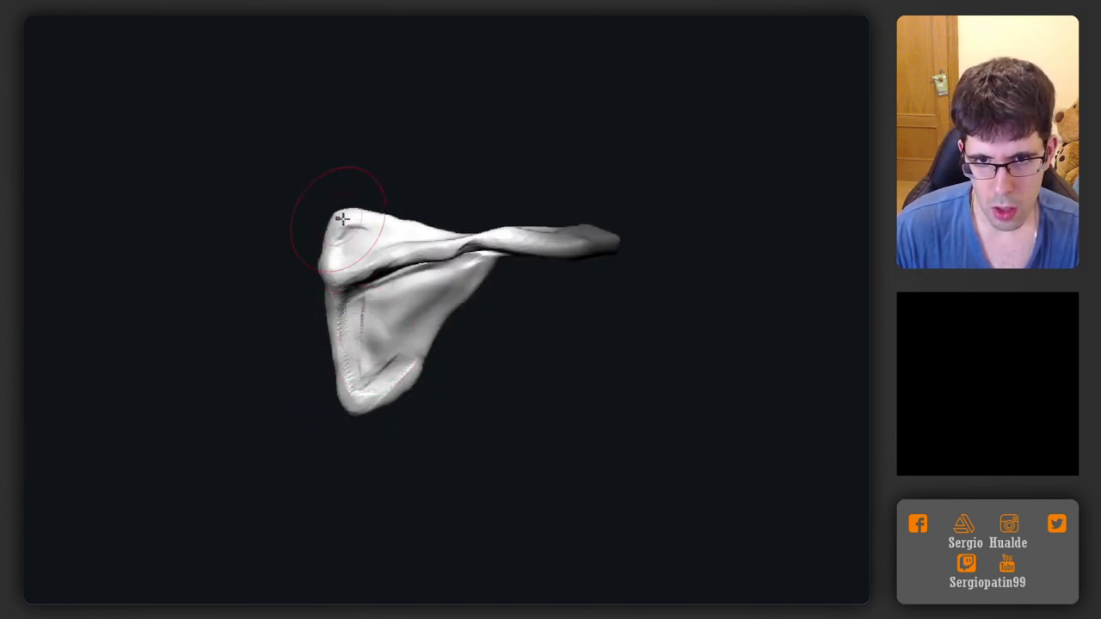
mouse_move(410, 230)
ctrl+right_down()
mouse_move(419, 307)
mouse_move(428, 284)
mouse_move(455, 296)
mouse_move(431, 293)
mouse_move(499, 344)
mouse_move(523, 387)
mouse_move(516, 310)
mouse_move(467, 297)
mouse_move(555, 283)
mouse_move(516, 258)
mouse_move(456, 293)
mouse_move(474, 295)
mouse_move(391, 423)
mouse_move(379, 413)
mouse_move(410, 418)
mouse_move(305, 364)
mouse_move(271, 363)
mouse_move(295, 327)
mouse_move(290, 381)
mouse_move(273, 378)
mouse_move(303, 351)
mouse_move(381, 391)
mouse_move(455, 408)
ctrl+right_up()
Show the whole arm, select the shoulder blade piece and unhide the collarbone to fit it against the front of the shoulder
key(alt+shift+s)
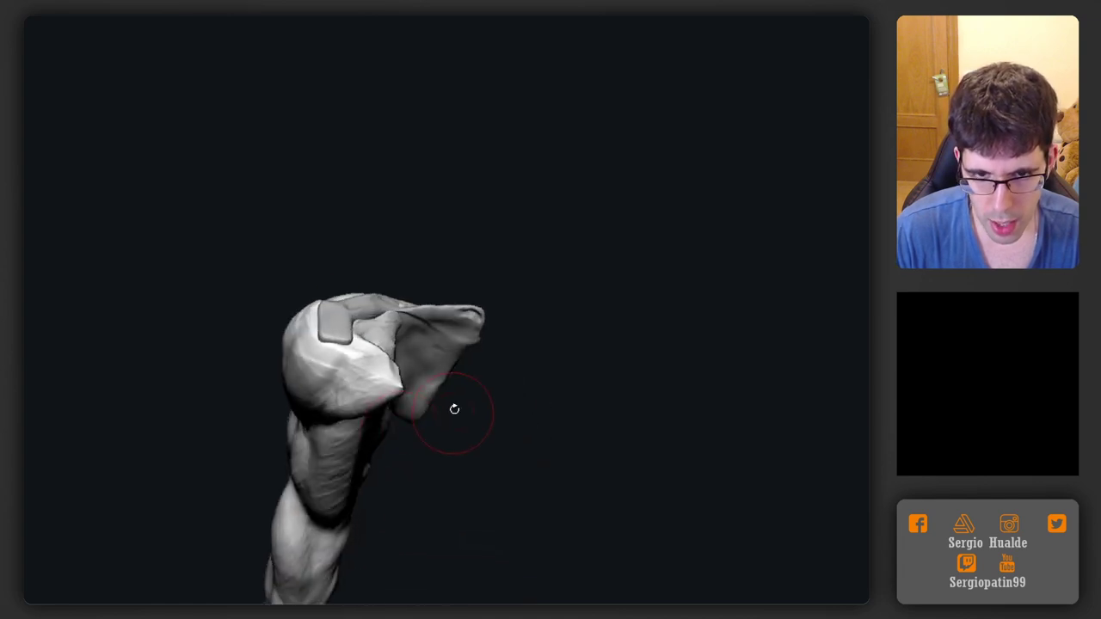
alt+click(336, 322)
drag(344, 337, 471, 472)
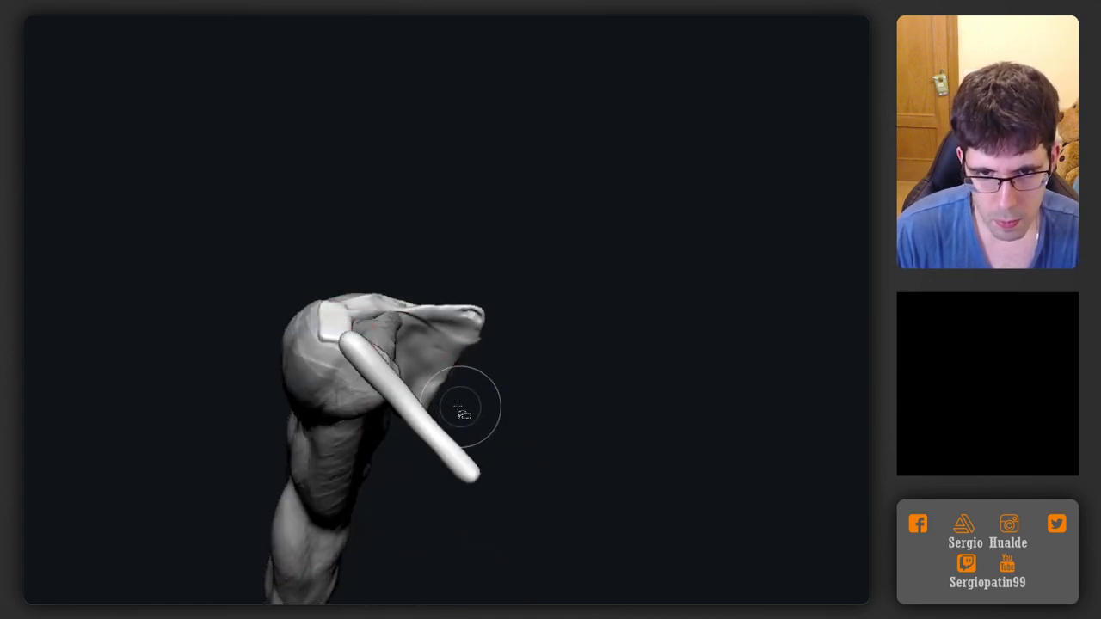
mouse_move(462, 413)
right_down()
mouse_move(390, 367)
mouse_move(375, 315)
mouse_move(406, 317)
mouse_move(425, 354)
mouse_move(388, 368)
right_up()
mouse_move(417, 284)
right_down()
mouse_move(425, 320)
mouse_move(398, 304)
mouse_move(408, 304)
right_up()
key(s)
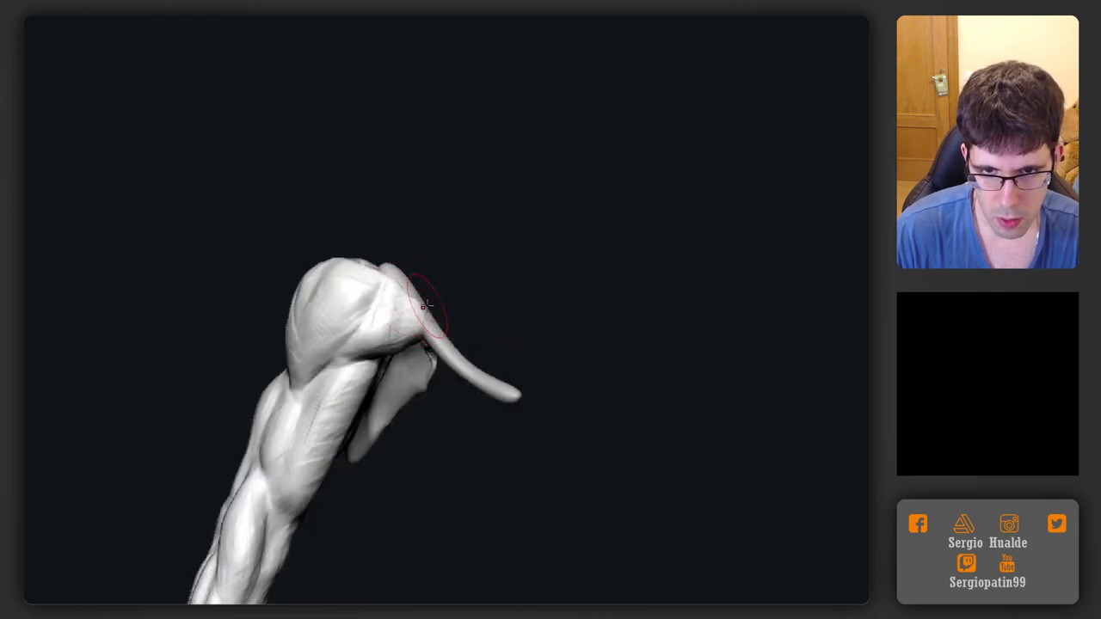
mouse_move(418, 330)
right_down()
mouse_move(398, 345)
mouse_move(516, 332)
mouse_move(492, 357)
mouse_move(478, 332)
mouse_move(421, 344)
mouse_move(426, 455)
right_up()
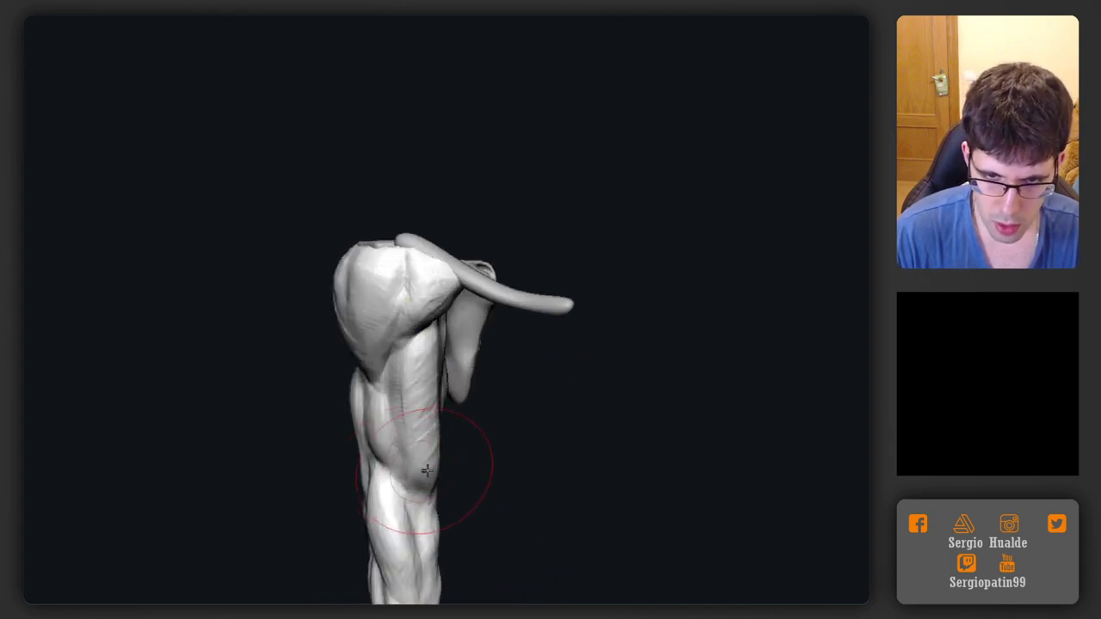
Examine how the collarbone and shoulder blade fit the shoulder muscles from the front, side and back of the arm
mouse_move(426, 471)
right_down()
mouse_move(425, 493)
mouse_move(437, 473)
mouse_move(496, 482)
mouse_move(406, 505)
mouse_move(379, 533)
mouse_move(450, 449)
right_up()
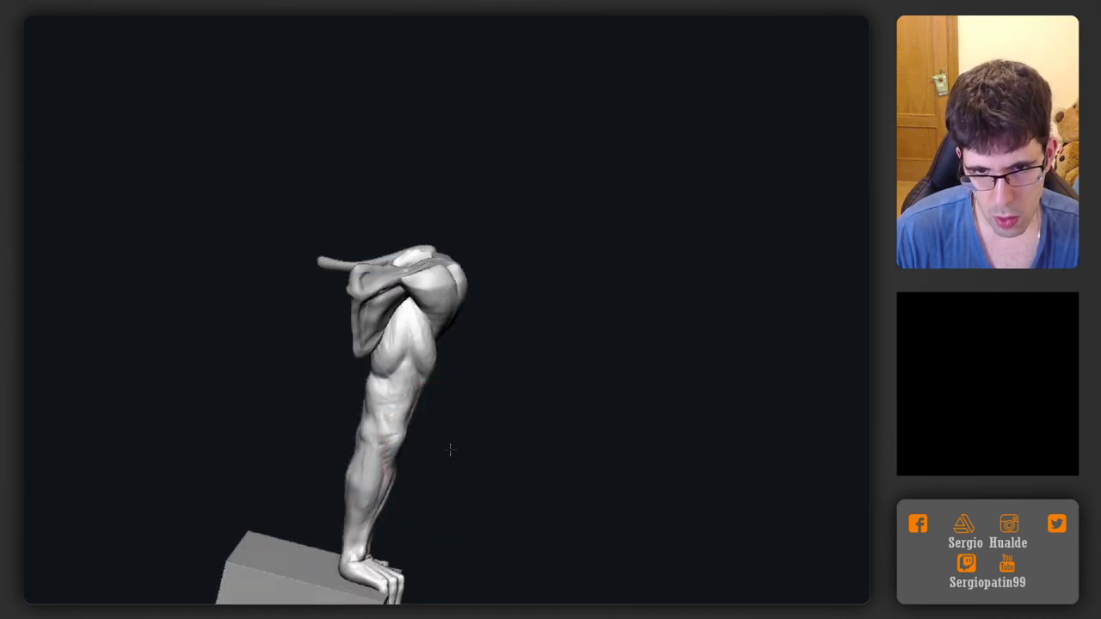
mouse_move(426, 397)
right_down()
mouse_move(409, 451)
mouse_move(387, 454)
mouse_move(421, 470)
mouse_move(376, 327)
mouse_move(413, 326)
mouse_move(433, 302)
mouse_move(482, 342)
mouse_move(530, 351)
mouse_move(405, 366)
mouse_move(521, 418)
mouse_move(416, 384)
mouse_move(413, 367)
mouse_move(420, 450)
right_up()
ctrl+right_drag(354, 344, 353, 301)
right_drag(353, 301, 353, 249)
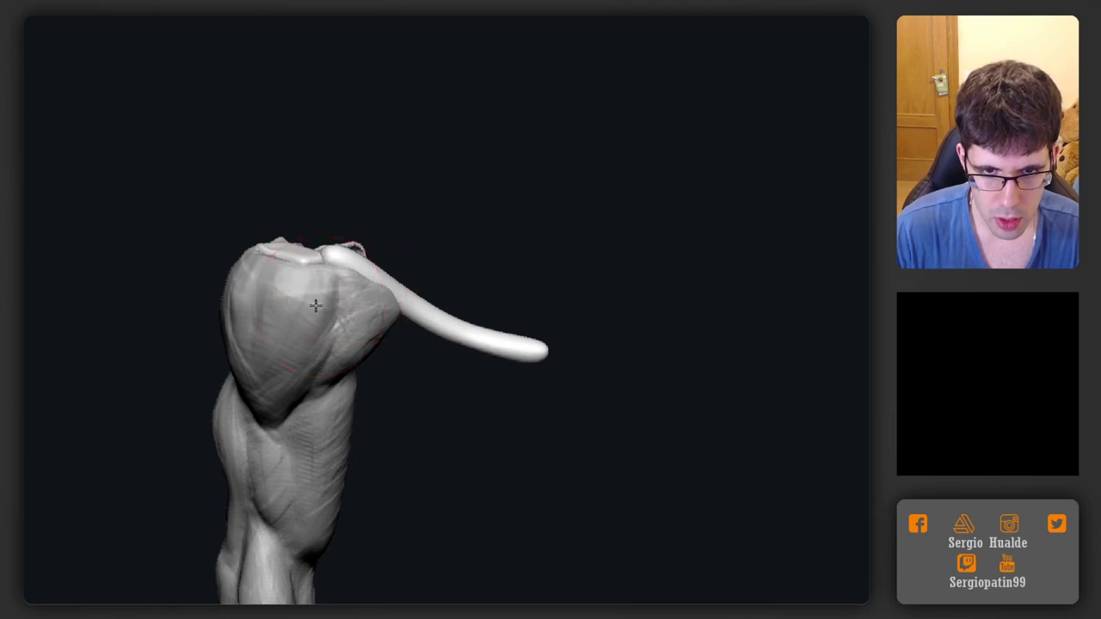
right_drag(315, 305, 290, 304)
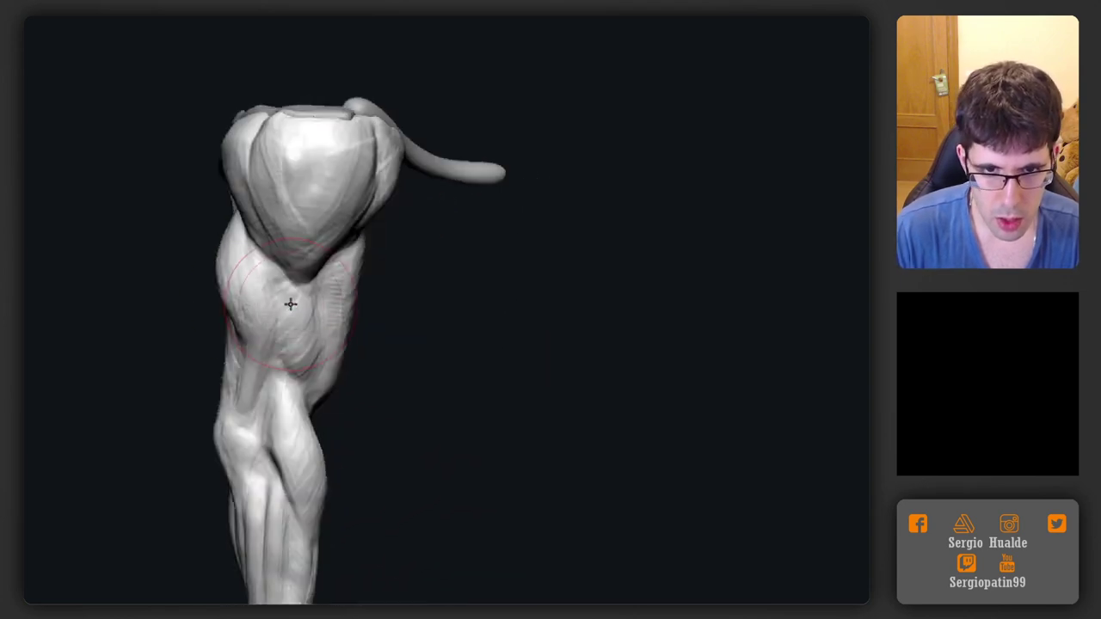
ctrl+right_drag(325, 376, 305, 347)
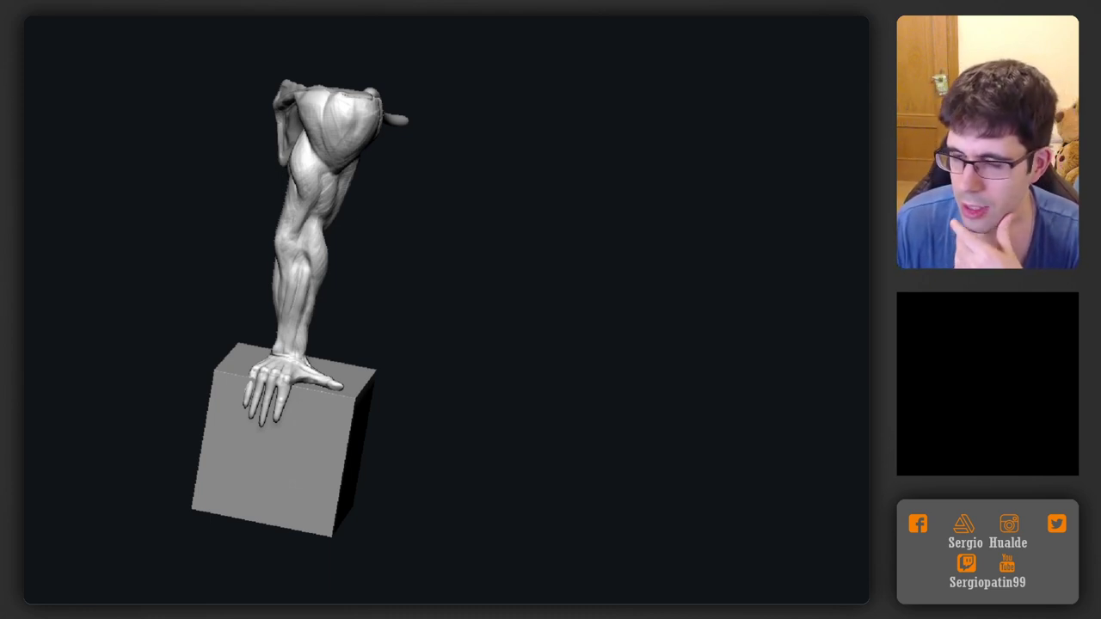
right_drag(340, 331, 381, 335)
Isolate the arm piece from the block and mask the hand so that only the index finger stays editable
ctrl+right_drag(267, 349, 305, 542)
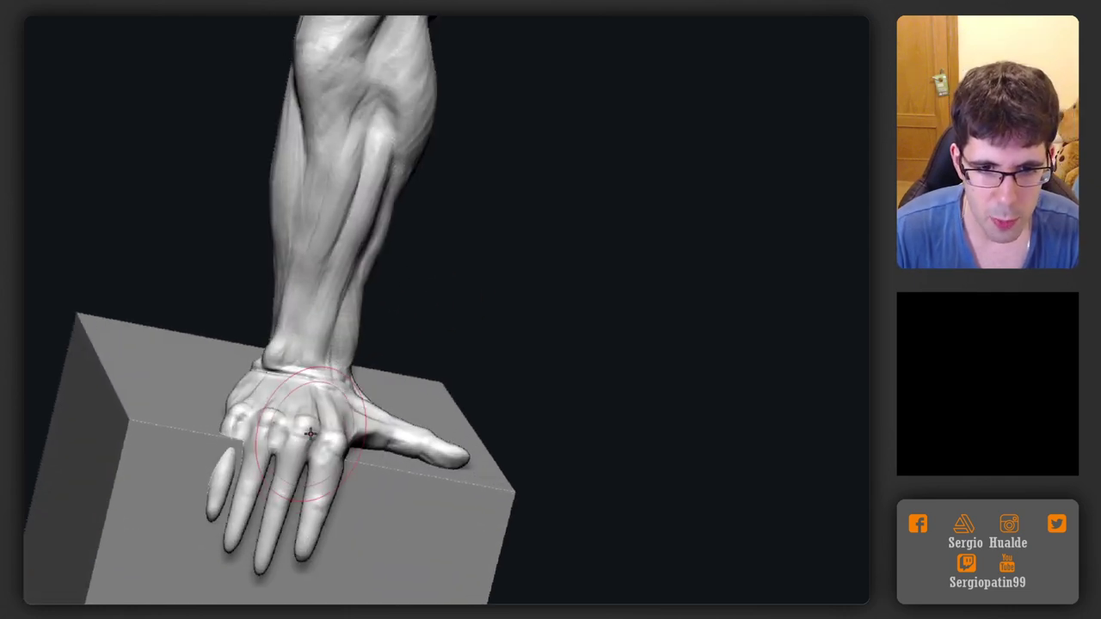
ctrl+shift+click(320, 446)
alt+right_drag(320, 447, 346, 365)
ctrl+right_drag(346, 365, 332, 445)
right_drag(301, 430, 349, 413)
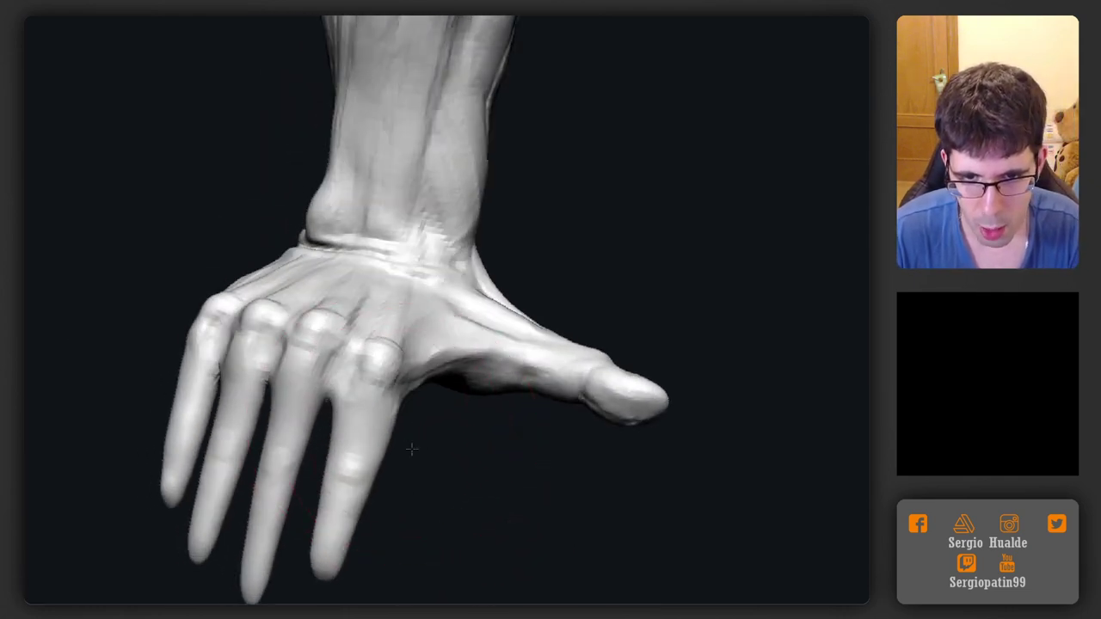
right_drag(413, 450, 412, 431)
mouse_move(428, 407)
ctrl+mouse_down()
mouse_move(385, 398)
mouse_move(340, 542)
mouse_move(367, 447)
mouse_move(318, 403)
mouse_move(332, 398)
mouse_move(305, 325)
mouse_move(381, 401)
mouse_move(387, 366)
mouse_move(365, 400)
ctrl+mouse_up()
right_drag(352, 398, 364, 373)
drag(364, 373, 358, 381)
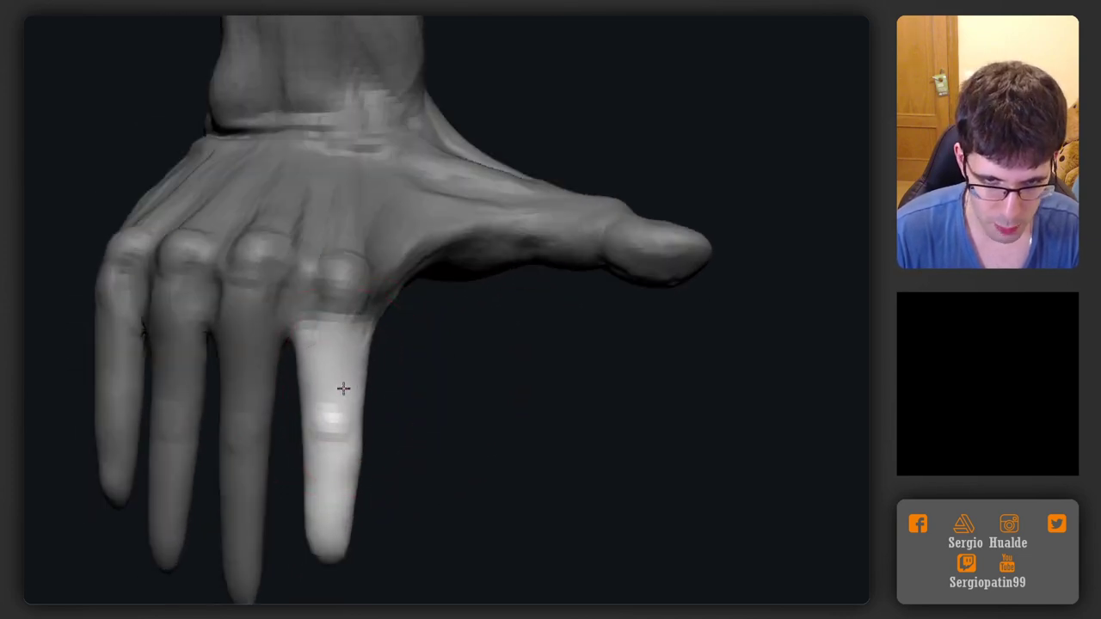
Place the transform gizmo on the index finger's knuckle and rotate the whole finger around that joint
right_drag(344, 387, 324, 376)
key(s)
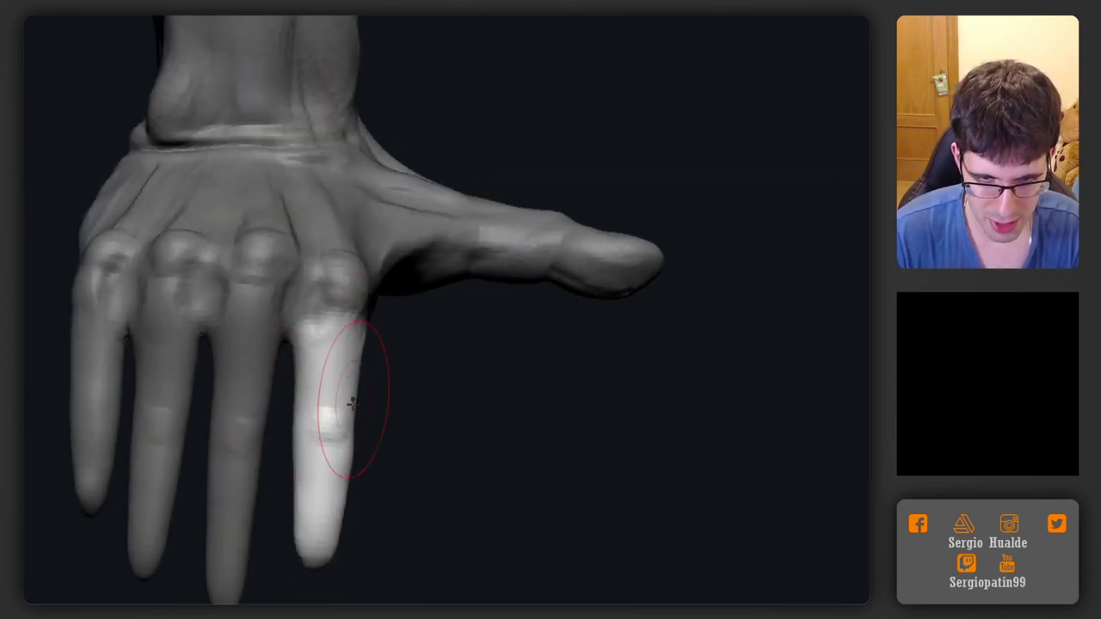
key(s)
right_drag(350, 445, 316, 401)
key(w)
drag(376, 296, 376, 306)
drag(371, 253, 366, 248)
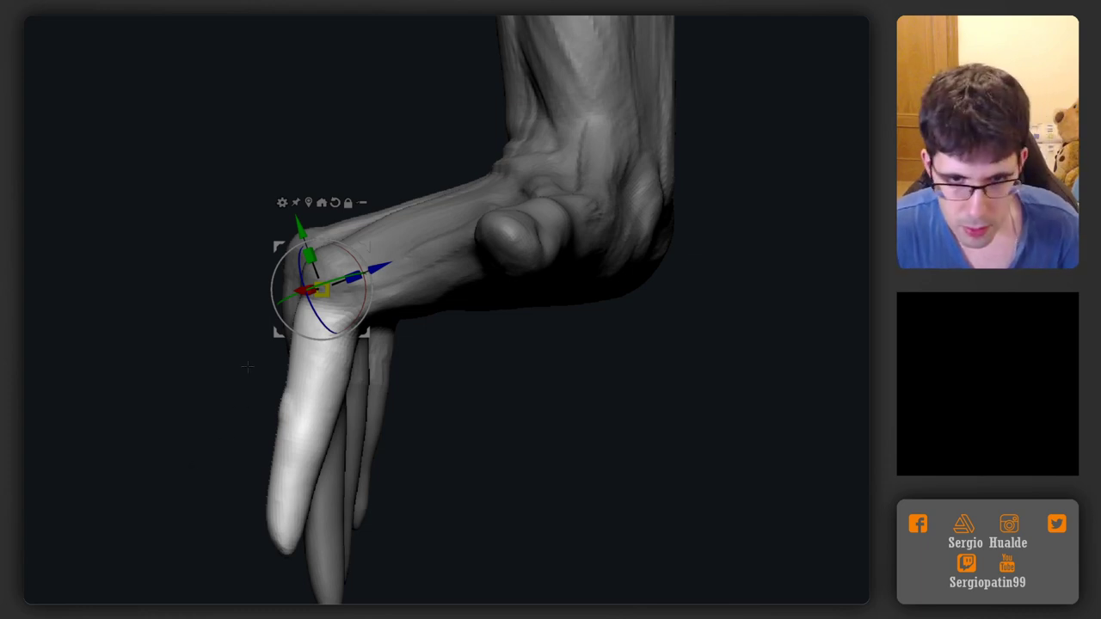
alt+drag(403, 355, 378, 332)
Mask the index finger's first segment and bend the outer two segments inward at the middle joint
mouse_move(462, 357)
ctrl+mouse_down()
mouse_move(337, 190)
mouse_move(259, 366)
mouse_move(368, 372)
mouse_move(323, 355)
ctrl+mouse_up()
alt+click(278, 385)
key(q)
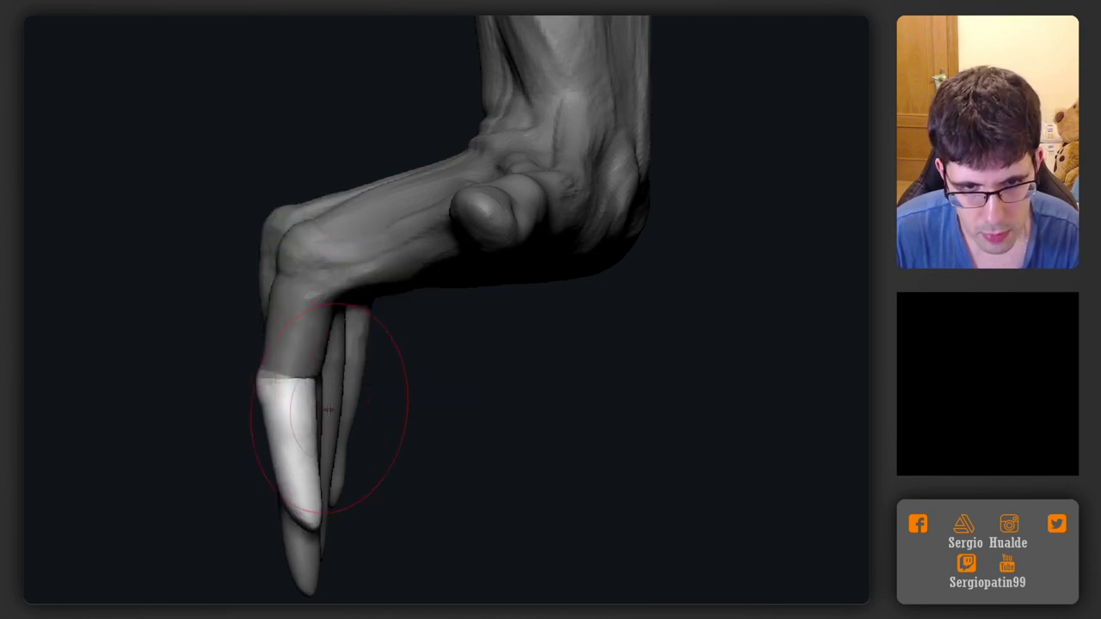
Extend the mask to the index finger's last joint, bend the fingertip inward and invert the mask
mouse_move(391, 399)
ctrl+mouse_down()
mouse_move(238, 404)
mouse_move(300, 457)
mouse_move(357, 437)
mouse_move(327, 426)
ctrl+mouse_up()
key(w)
click(299, 465)
key(q)
alt+drag(395, 489, 391, 441)
mouse_move(341, 412)
mouse_down()
mouse_move(310, 450)
mouse_move(298, 423)
mouse_up()
key(w)
mouse_move(333, 377)
alt+mouse_down()
mouse_move(302, 376)
mouse_move(310, 414)
mouse_move(280, 461)
alt+mouse_up()
key(q)
ctrl+click(330, 402)
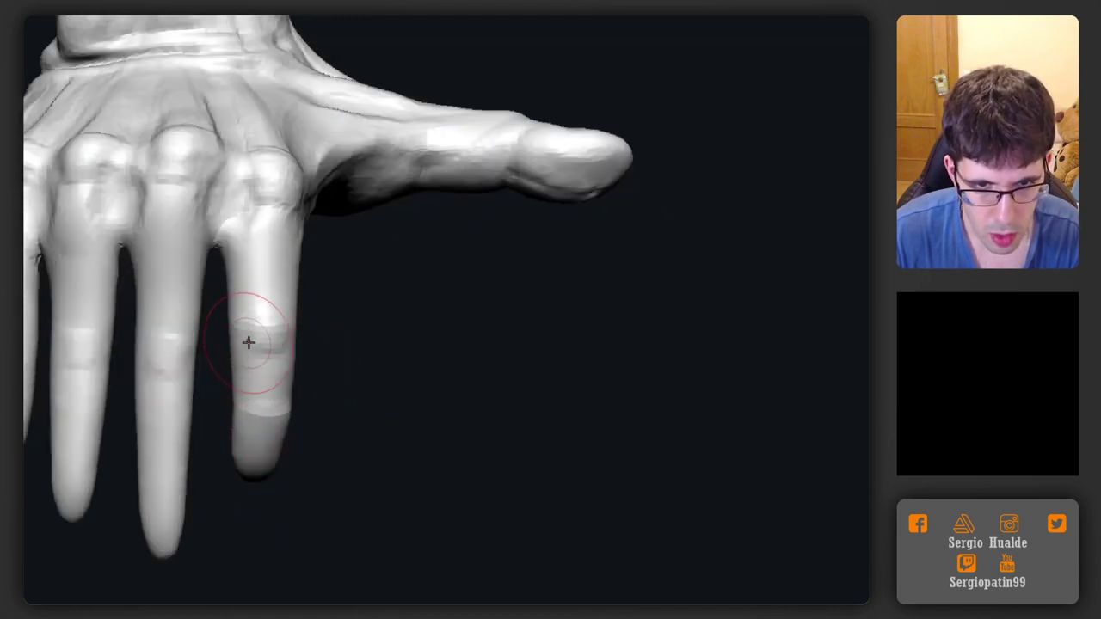
Sculpt a raised tendon with side grooves along the back of the index finger's first segment, from knuckle to middle joint
drag(293, 297, 288, 329)
key(s)
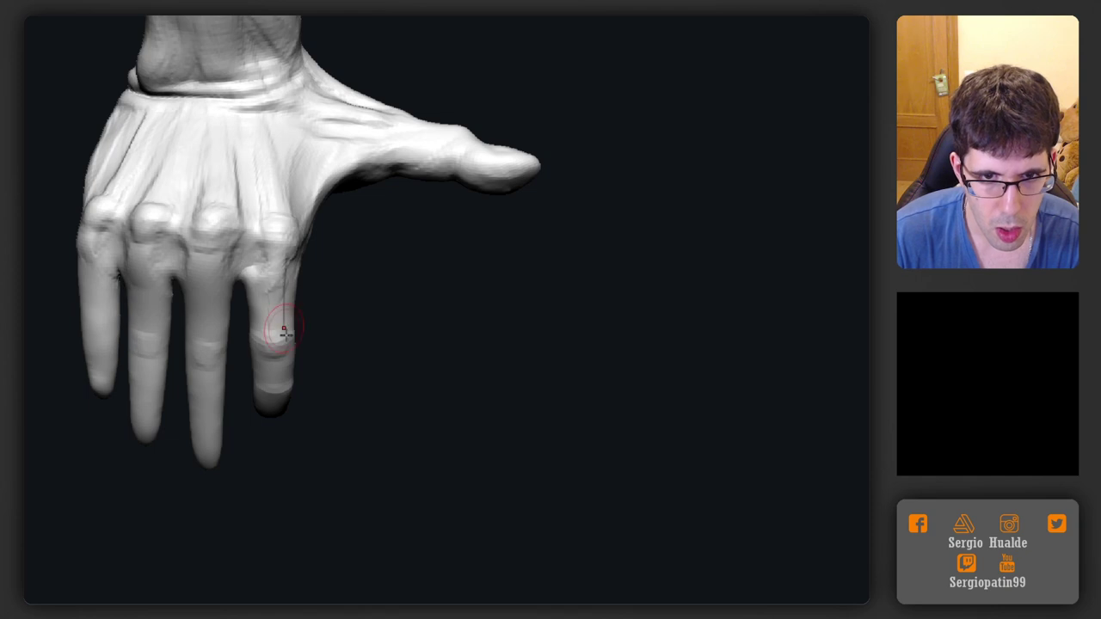
mouse_move(284, 331)
right_down()
mouse_move(270, 297)
mouse_move(303, 284)
mouse_move(305, 316)
mouse_move(282, 296)
mouse_move(296, 278)
mouse_move(299, 295)
right_up()
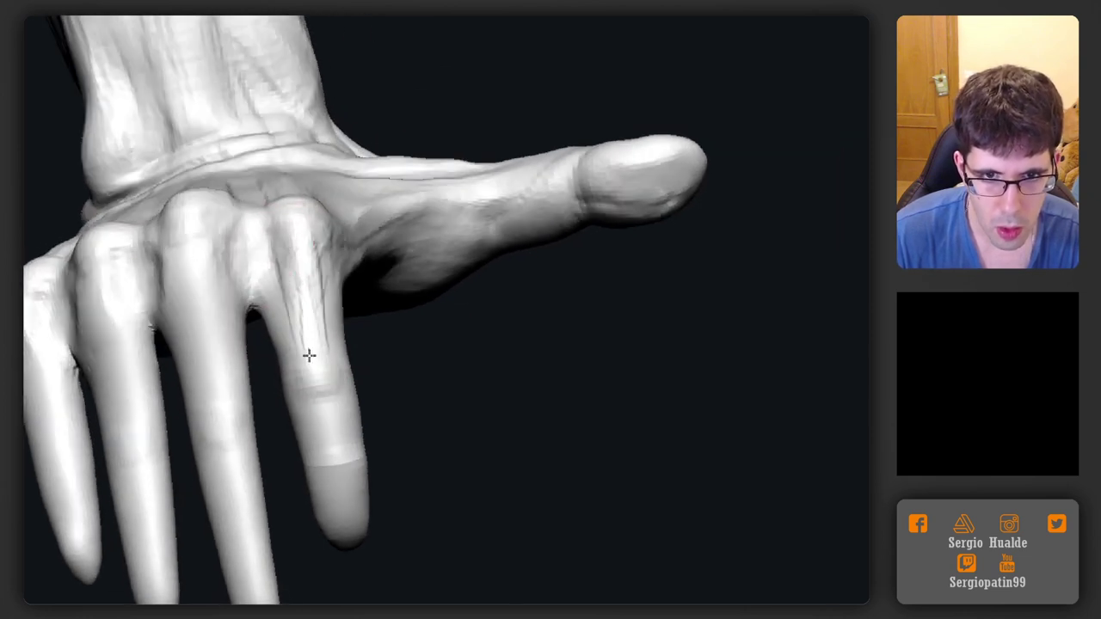
mouse_move(331, 351)
right_down()
mouse_move(324, 251)
mouse_move(306, 276)
right_up()
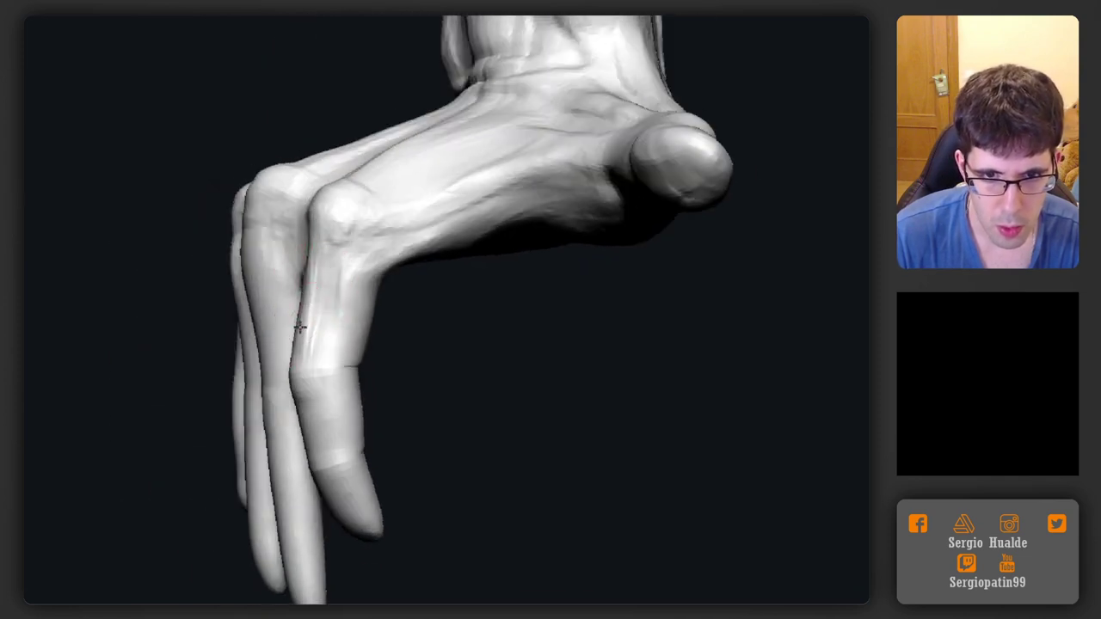
right_drag(300, 327, 304, 274)
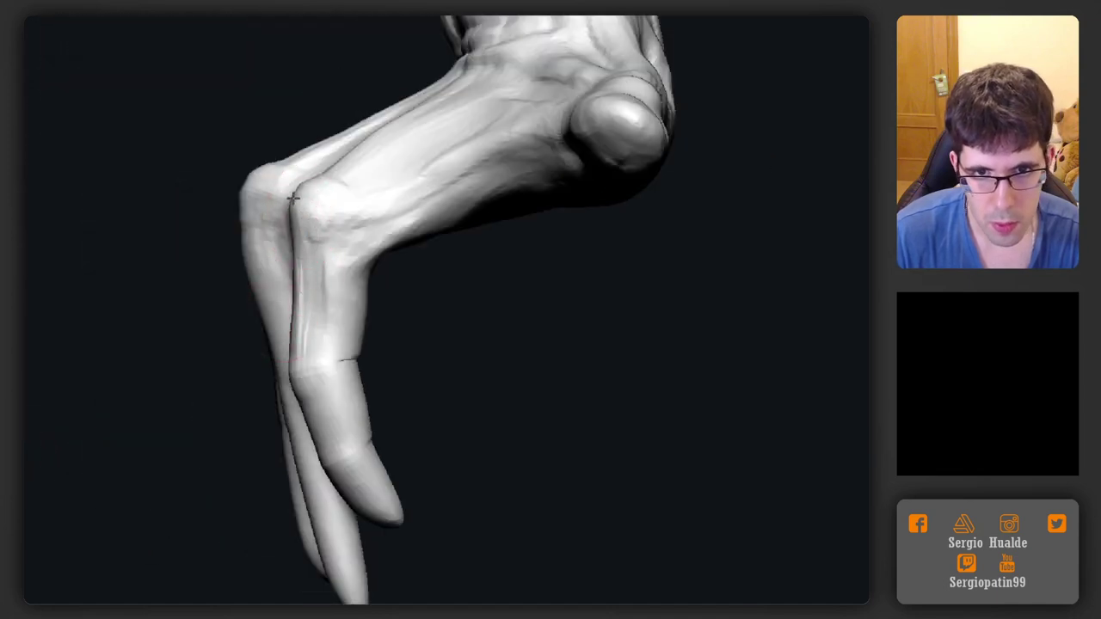
mouse_move(377, 165)
mouse_down()
mouse_move(364, 140)
mouse_move(410, 116)
mouse_move(368, 148)
mouse_up()
Build up a fleshy pad across the palm beneath the finger bases, starting under the index finger
right_drag(368, 148, 407, 256)
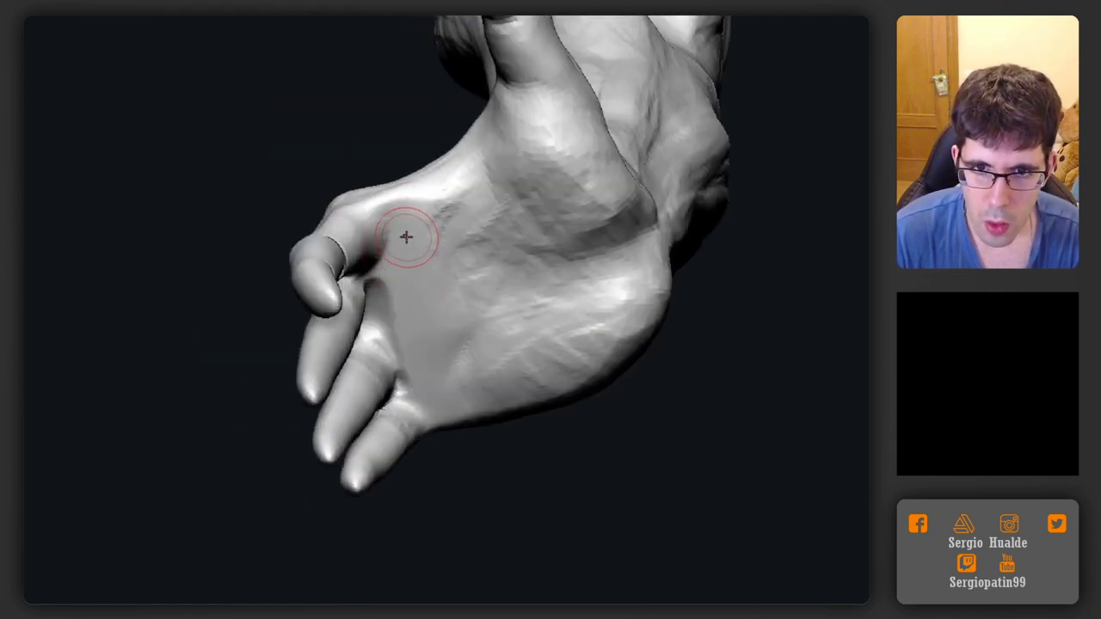
mouse_move(393, 280)
mouse_down()
mouse_move(406, 230)
mouse_move(424, 332)
mouse_move(469, 404)
mouse_move(402, 286)
mouse_up()
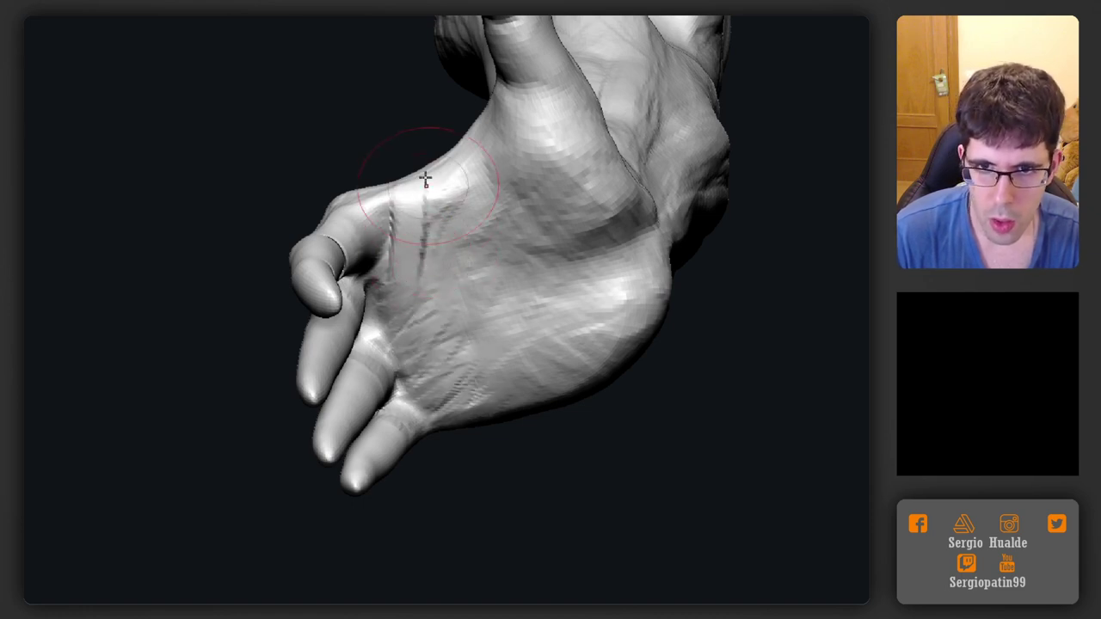
mouse_move(425, 177)
mouse_down()
mouse_move(501, 413)
mouse_move(481, 507)
mouse_up()
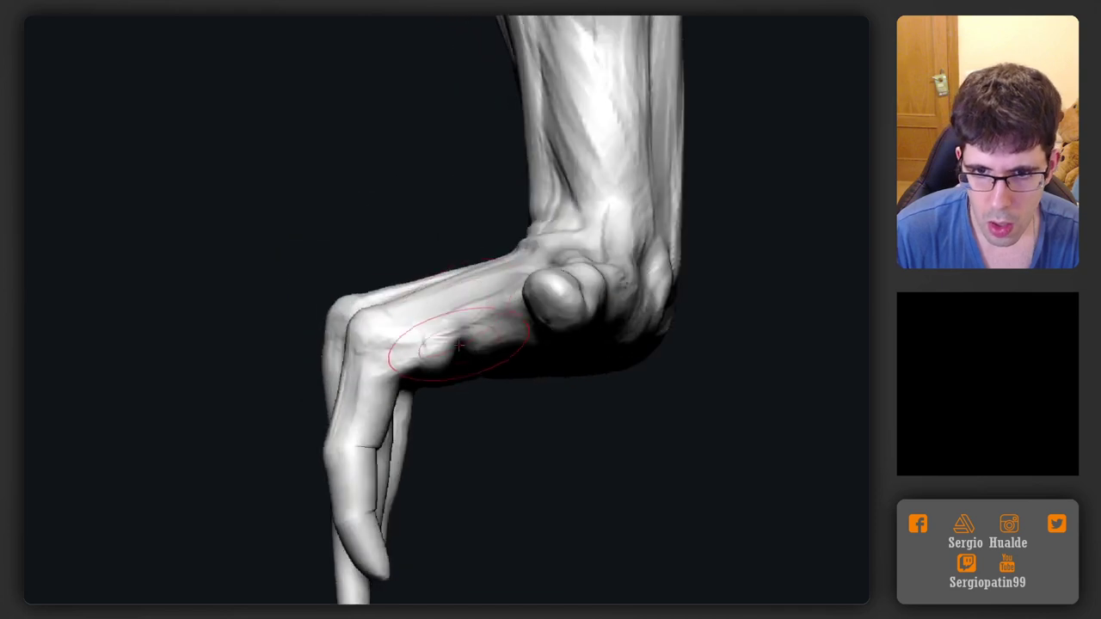
drag(464, 386, 497, 348)
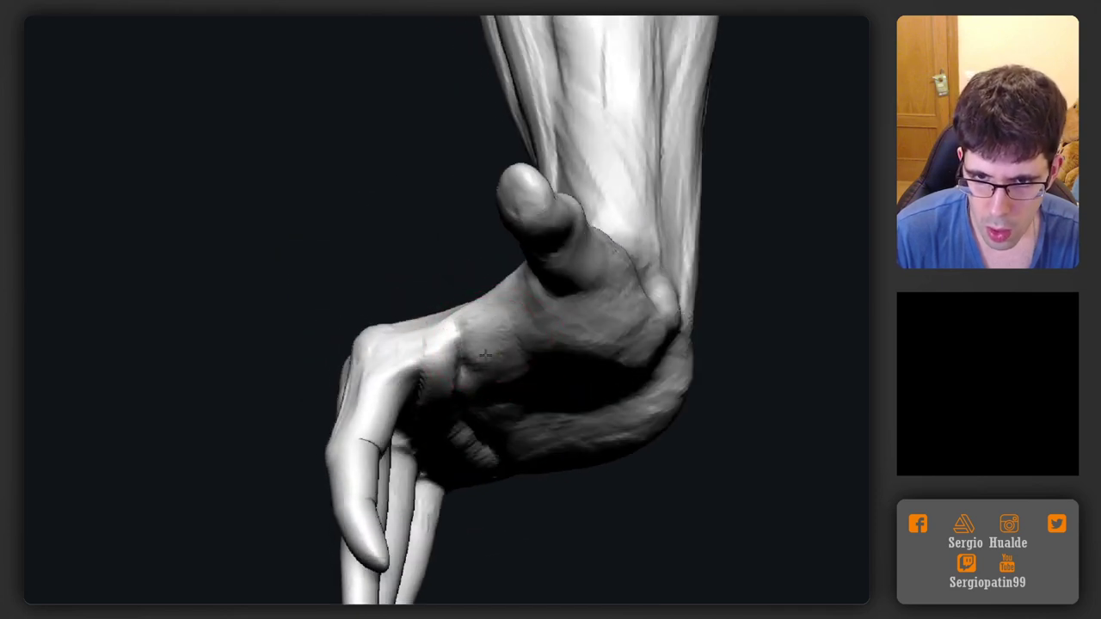
right_drag(485, 327, 498, 365)
mouse_move(497, 366)
mouse_down()
mouse_move(542, 388)
mouse_move(567, 380)
mouse_move(516, 332)
mouse_up()
mouse_move(602, 363)
right_down()
mouse_move(651, 356)
mouse_move(550, 400)
mouse_move(485, 411)
right_up()
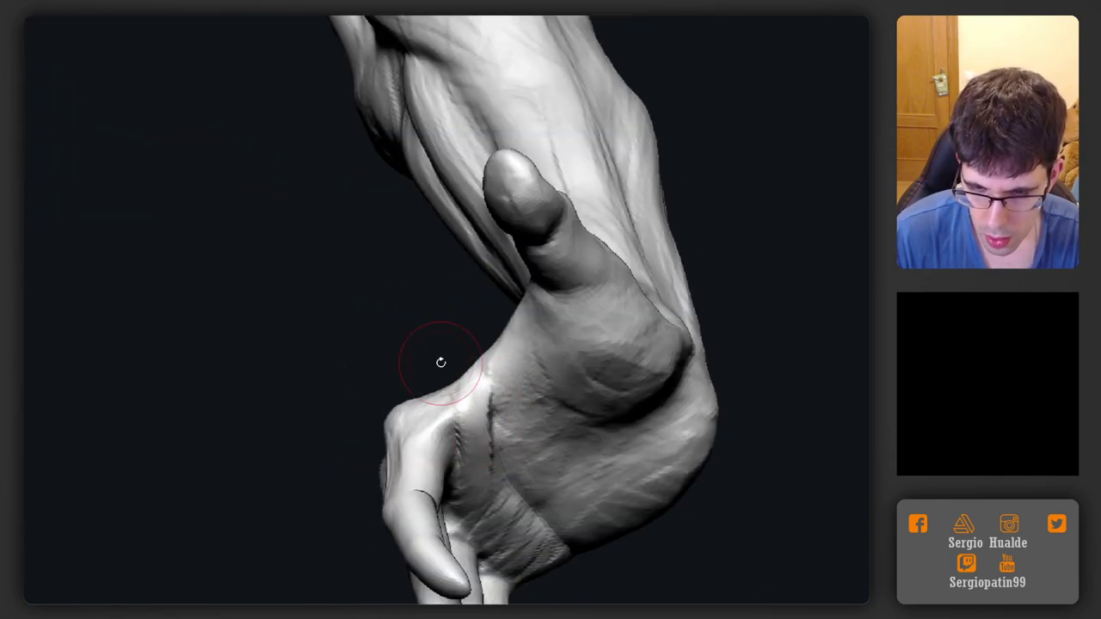
mouse_move(388, 333)
right_down()
mouse_move(474, 393)
mouse_move(522, 327)
mouse_move(557, 353)
mouse_move(535, 344)
mouse_move(544, 329)
mouse_move(533, 334)
right_up()
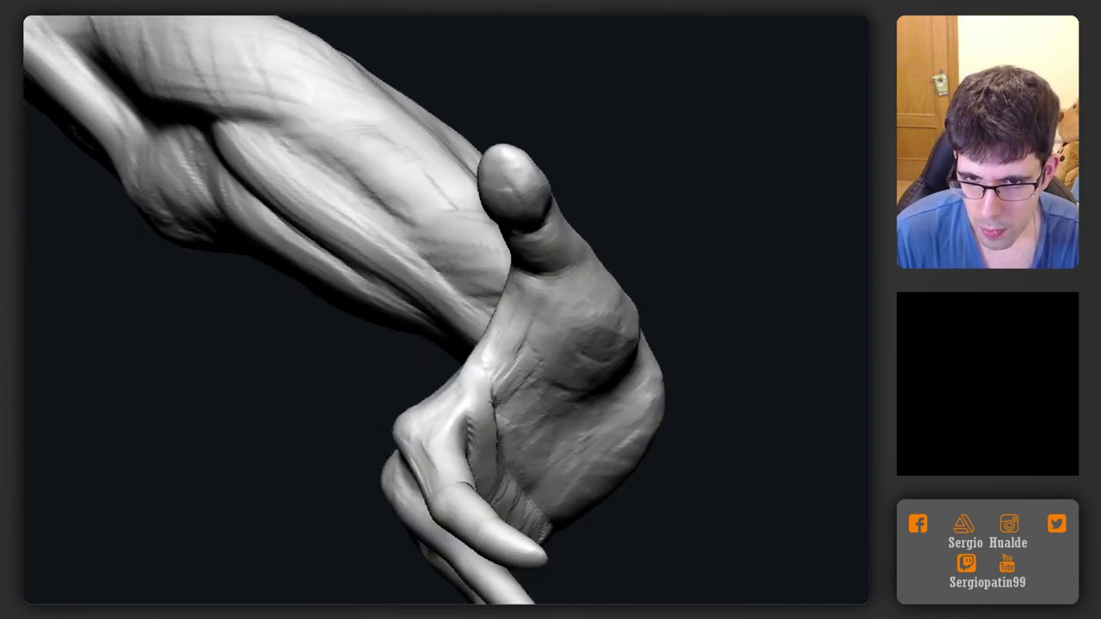
Refine the palm side of the index knuckle and blend its pad into the base of the finger
mouse_move(495, 403)
right_down()
mouse_move(484, 398)
mouse_move(507, 364)
mouse_move(519, 285)
right_up()
mouse_move(467, 348)
right_down()
mouse_move(502, 352)
mouse_move(487, 389)
right_up()
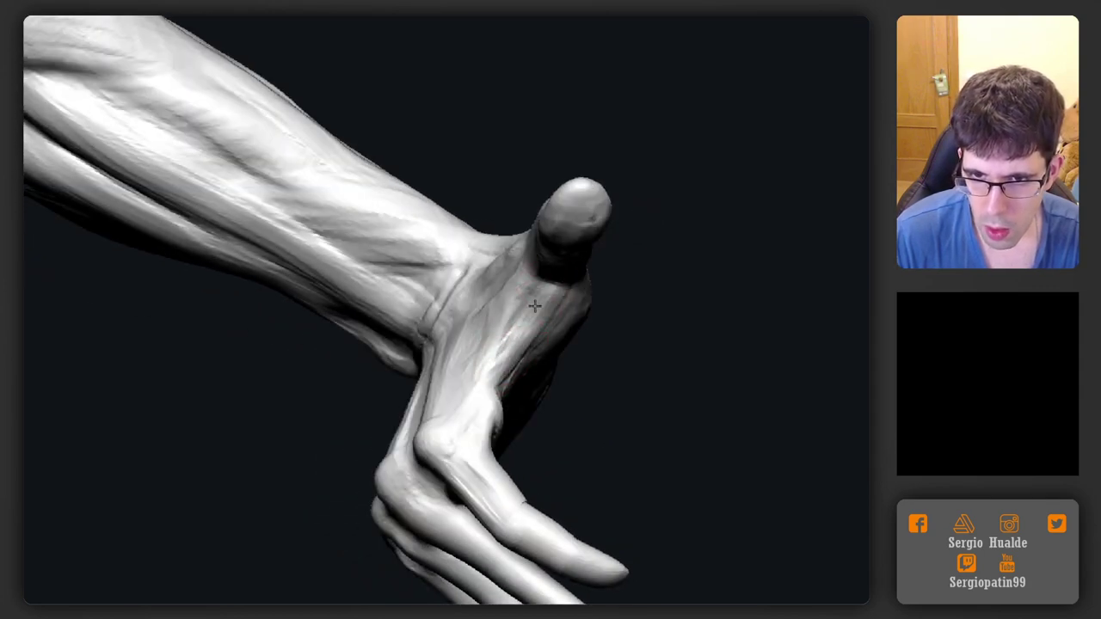
mouse_move(534, 305)
right_down()
mouse_move(481, 379)
mouse_move(477, 405)
mouse_move(504, 387)
mouse_move(496, 427)
right_up()
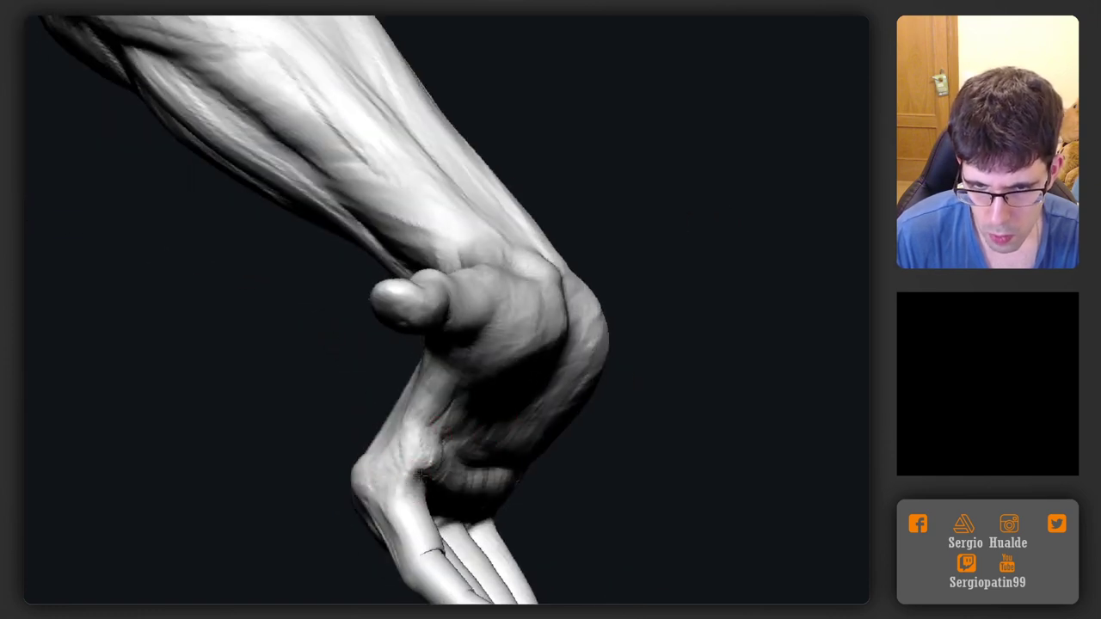
right_drag(423, 486, 379, 529)
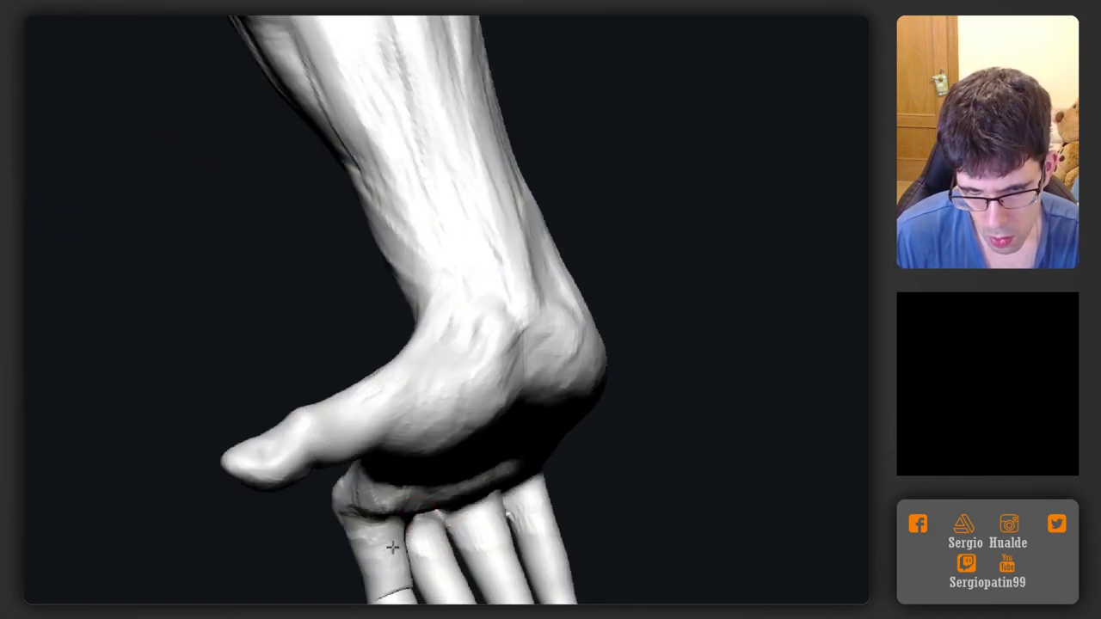
mouse_move(400, 581)
right_down()
mouse_move(473, 548)
mouse_move(467, 430)
mouse_move(481, 465)
mouse_move(485, 413)
right_up()
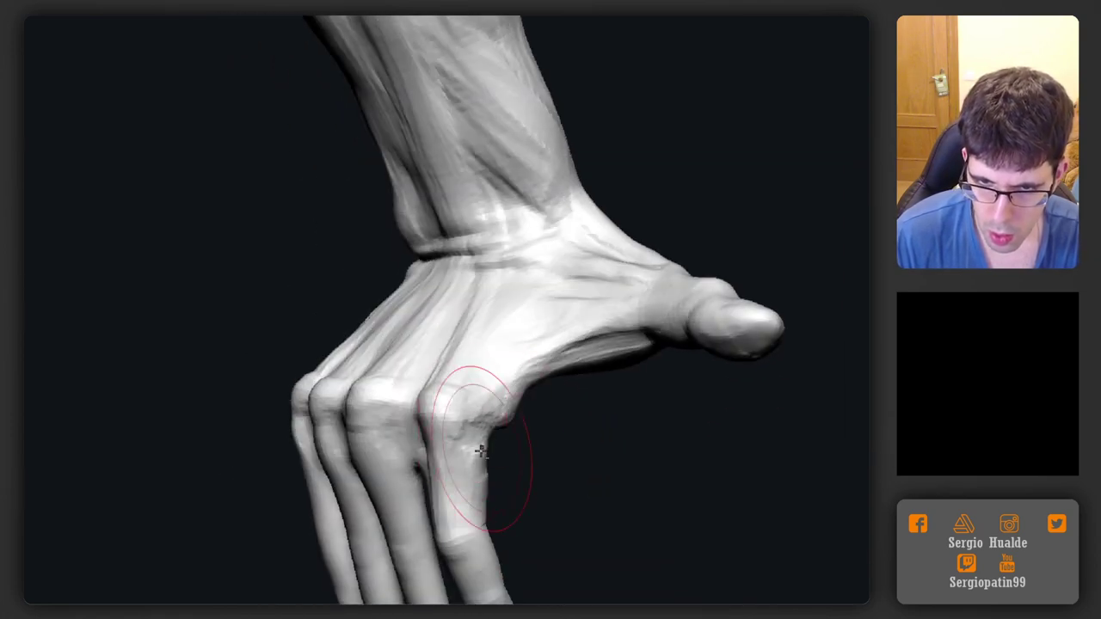
mouse_move(480, 452)
right_down()
mouse_move(467, 455)
mouse_move(496, 412)
right_up()
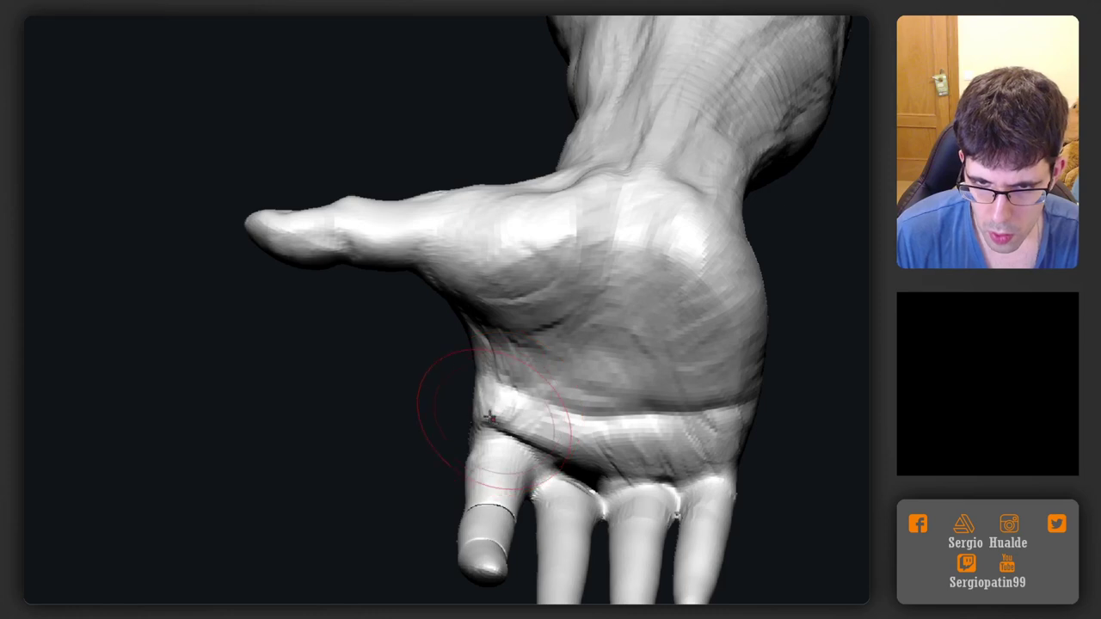
Shape the index fingertip, adding a fuller pad underneath and rounding its end
mouse_move(496, 462)
right_down()
mouse_move(488, 453)
mouse_move(570, 545)
mouse_move(521, 479)
mouse_move(508, 503)
mouse_move(507, 418)
mouse_move(470, 440)
mouse_move(559, 422)
mouse_move(585, 455)
mouse_move(456, 434)
mouse_move(496, 425)
mouse_move(531, 445)
mouse_move(497, 430)
mouse_move(528, 491)
mouse_move(507, 423)
mouse_move(479, 437)
mouse_move(519, 445)
mouse_move(532, 430)
mouse_move(492, 413)
mouse_move(486, 440)
mouse_move(504, 442)
mouse_move(542, 401)
mouse_move(633, 371)
mouse_move(546, 386)
mouse_move(524, 349)
right_up()
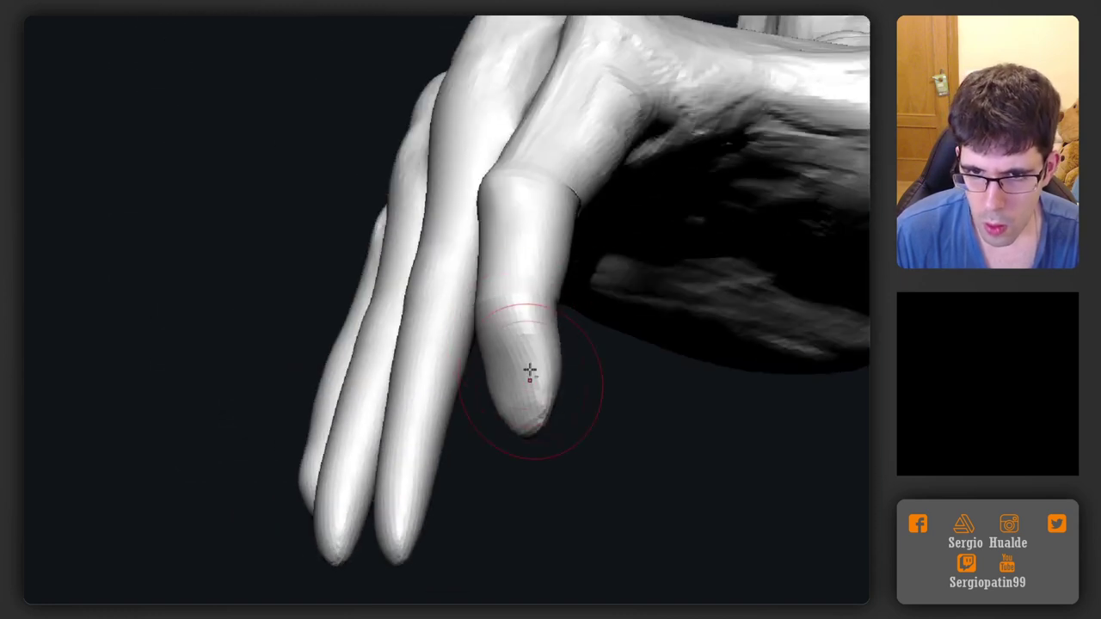
drag(507, 351, 516, 404)
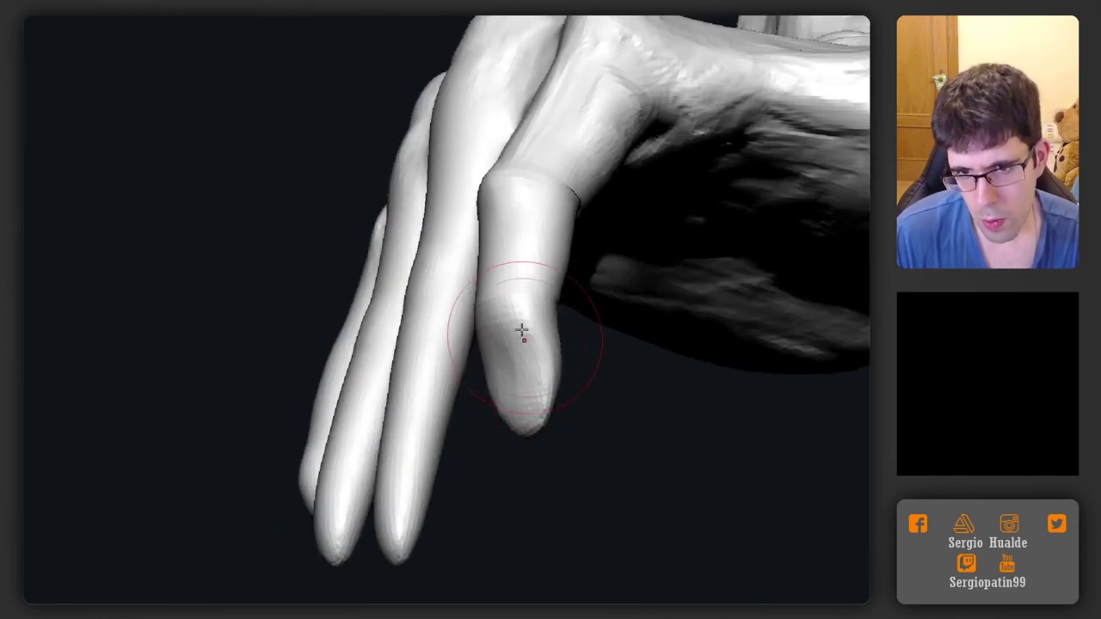
mouse_move(522, 330)
right_down()
mouse_move(583, 336)
mouse_move(624, 458)
right_up()
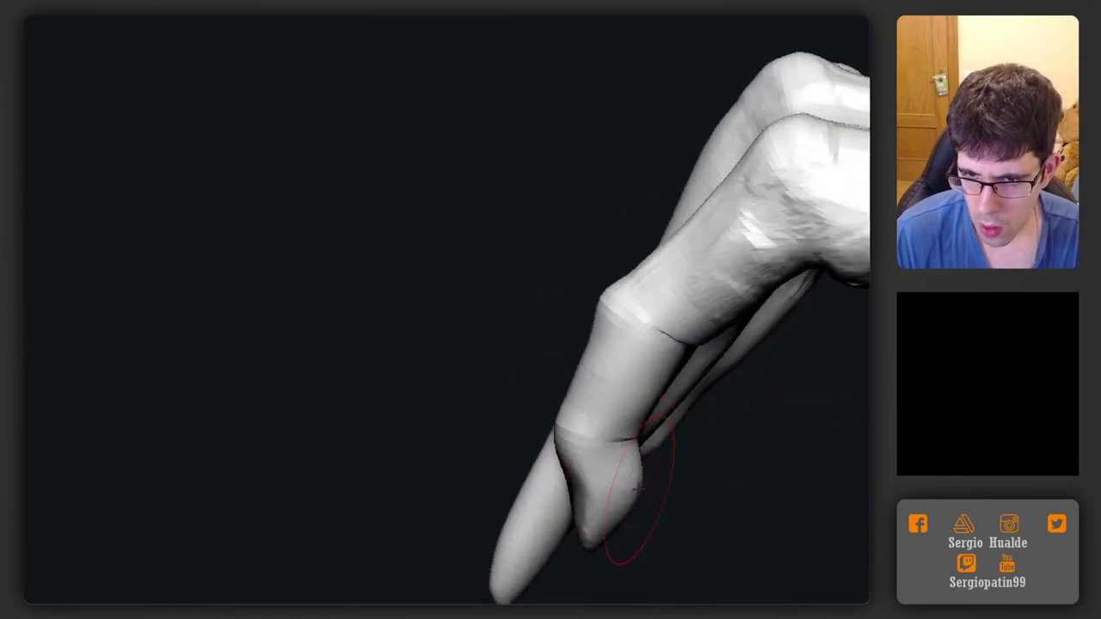
right_drag(638, 503, 607, 422)
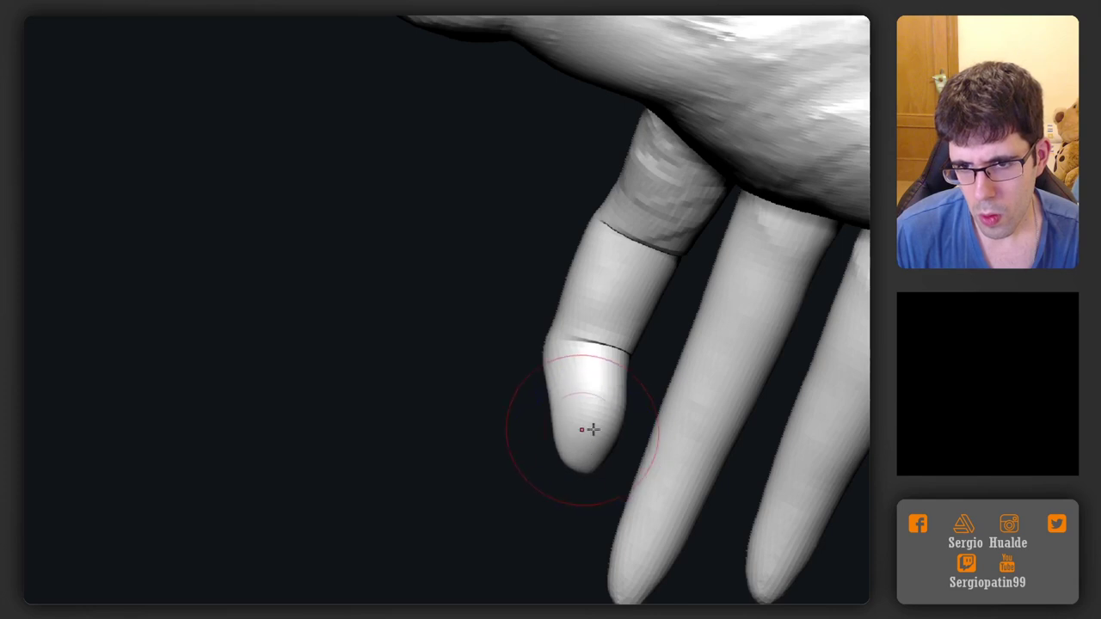
drag(490, 435, 618, 451)
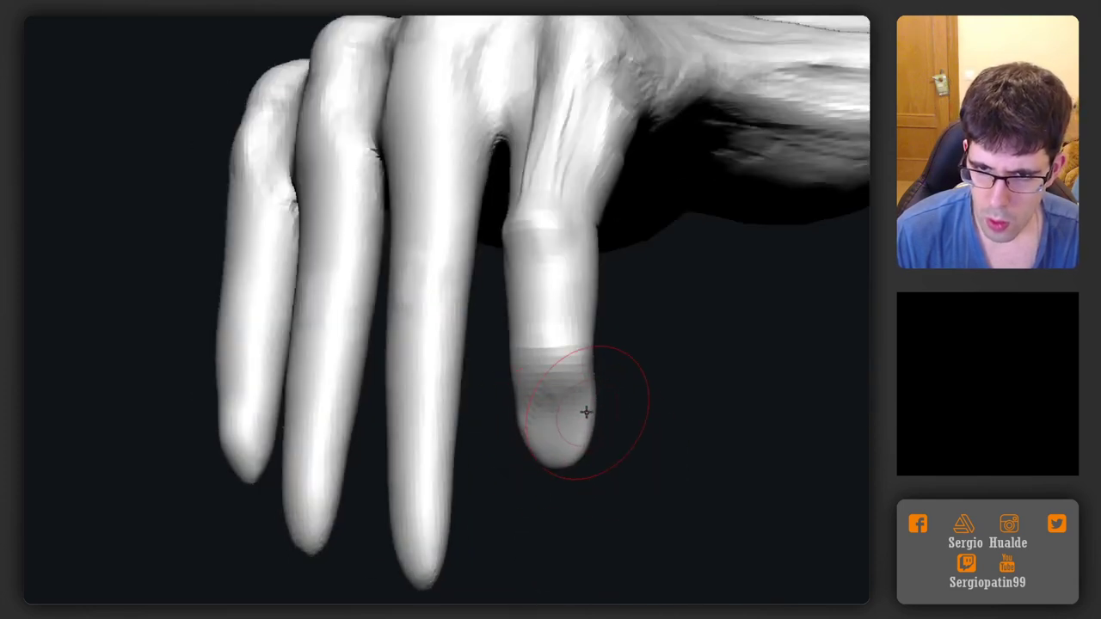
Carve the fingernail's outline and flatten its surface on the back of the index fingertip
drag(586, 405, 561, 436)
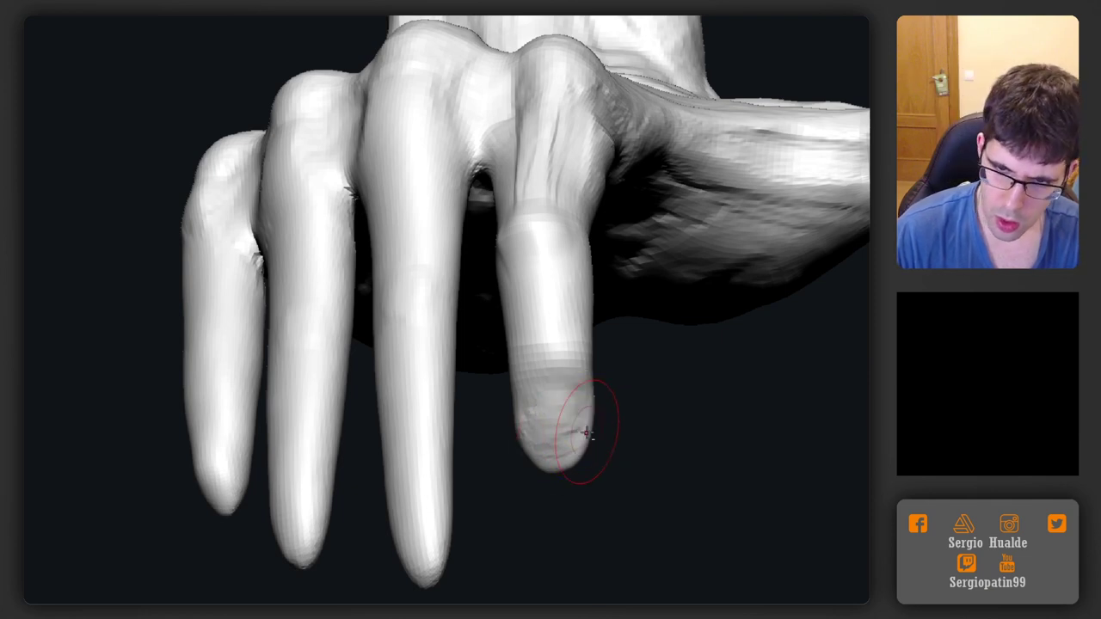
drag(547, 482, 553, 431)
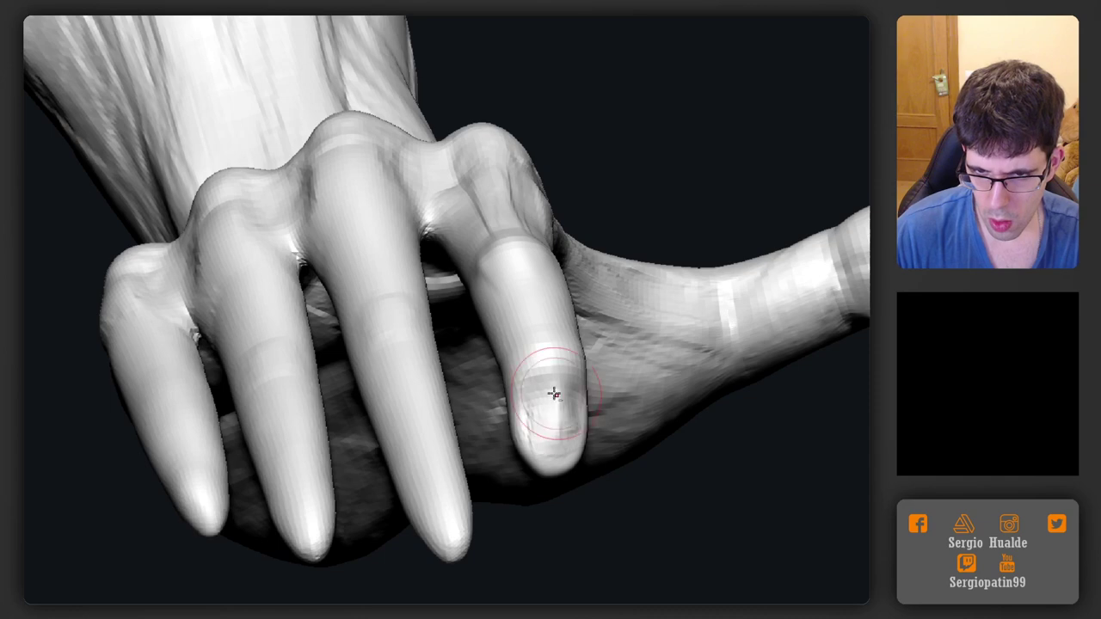
drag(551, 441, 688, 387)
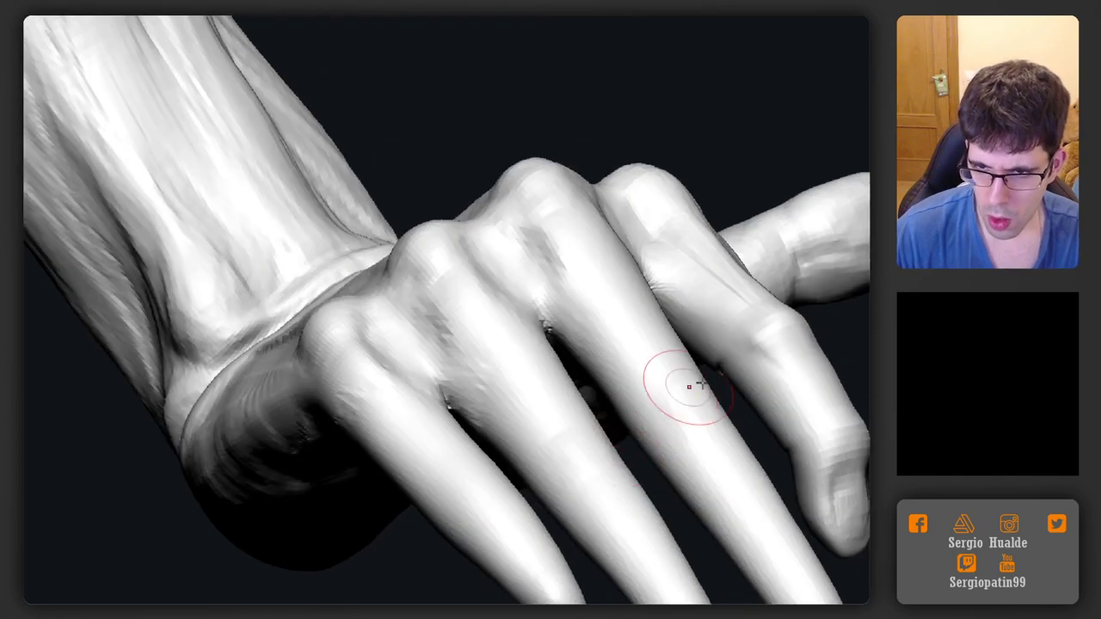
mouse_move(719, 423)
alt+mouse_down()
mouse_move(686, 384)
mouse_move(594, 464)
mouse_move(574, 500)
mouse_move(584, 444)
alt+mouse_up()
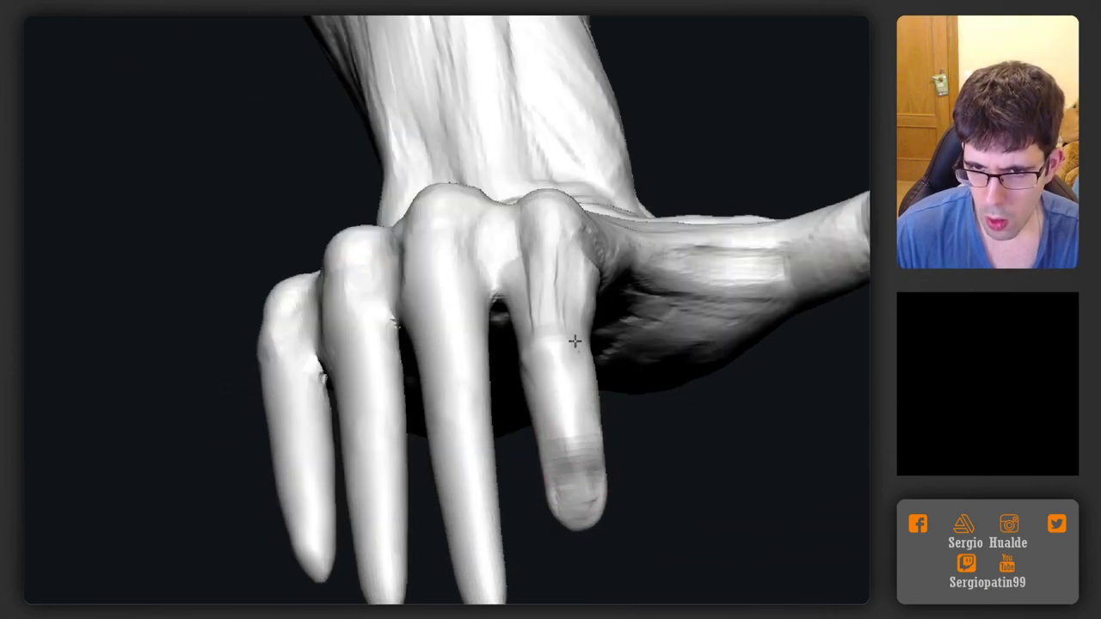
mouse_move(548, 441)
mouse_down()
mouse_move(563, 386)
mouse_move(610, 408)
mouse_up()
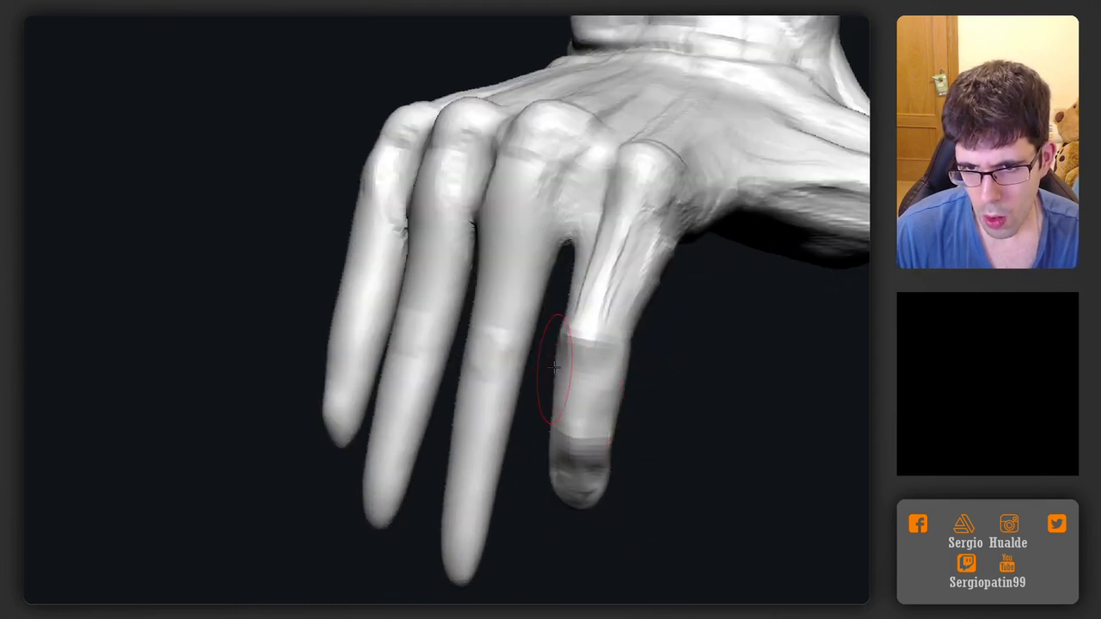
drag(554, 367, 591, 385)
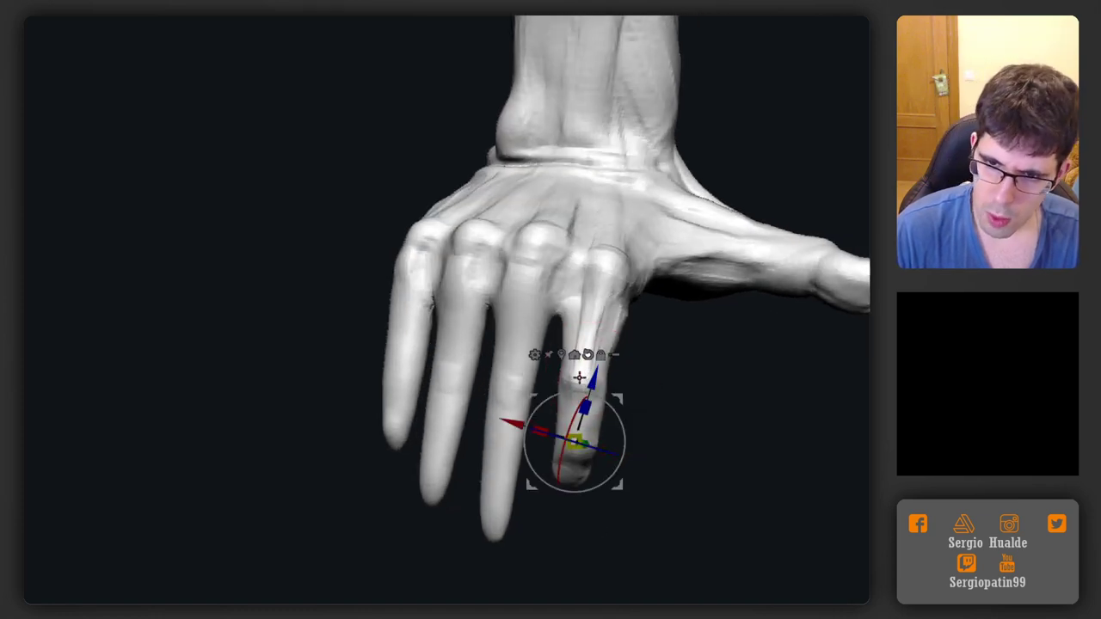
key(w)
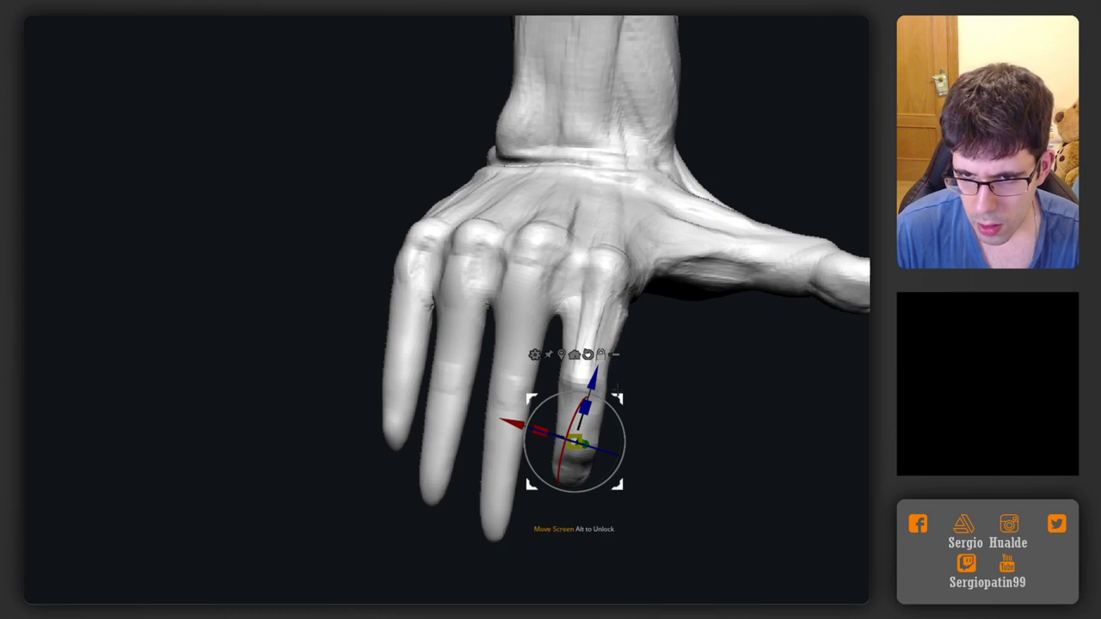
alt+drag(531, 484, 449, 529)
key(shift+f)
ctrl+right_drag(607, 359, 601, 143)
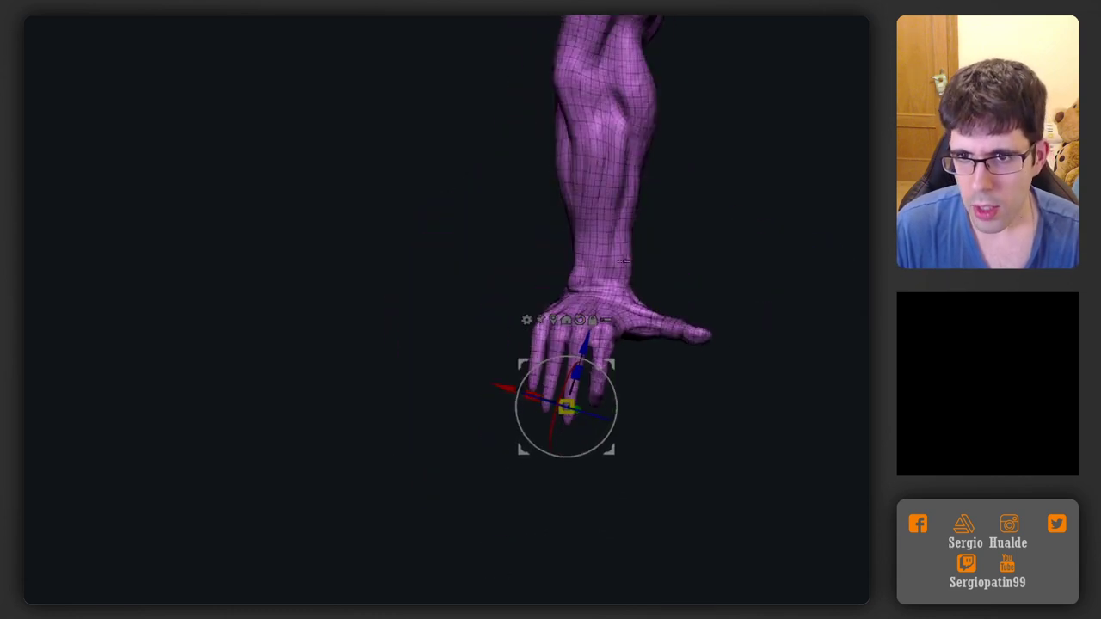
key(shift+f)
ctrl+right_drag(627, 370, 646, 572)
key(q)
mouse_move(655, 334)
right_down()
mouse_move(652, 295)
mouse_move(657, 342)
right_up()
Mask the index finger from just below the knuckle to the tip and make it a separate polygroup
key(shift+f)
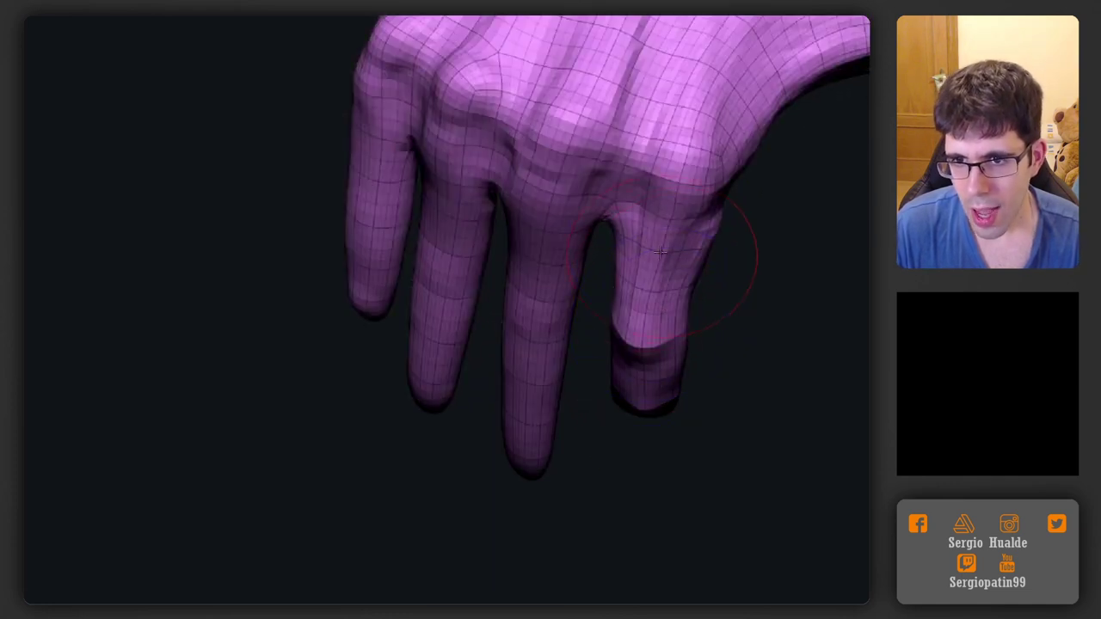
scroll(654, 309, up, 5)
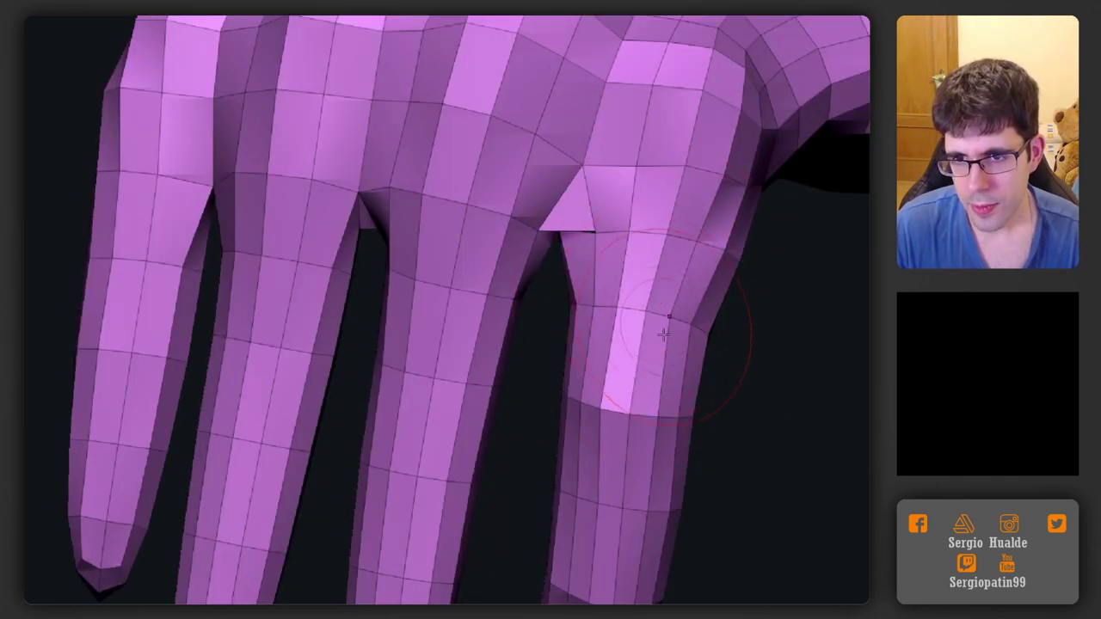
scroll(659, 327, down, 5)
mouse_move(623, 384)
ctrl+mouse_down()
mouse_move(602, 585)
mouse_move(700, 445)
ctrl+mouse_up()
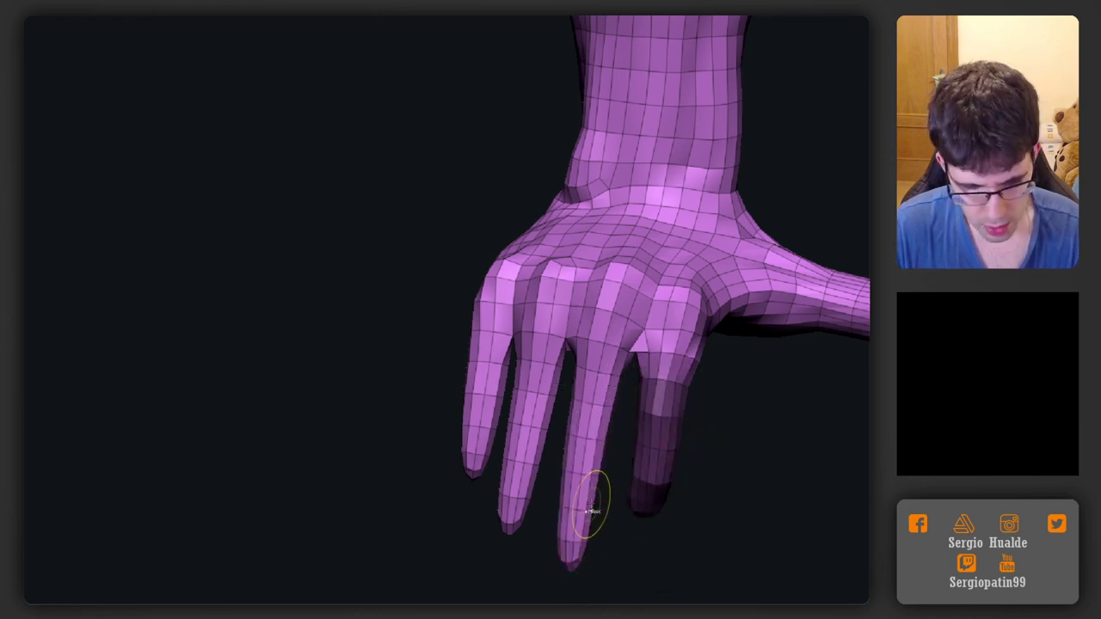
ctrl+click(619, 499)
ctrl+click(688, 441)
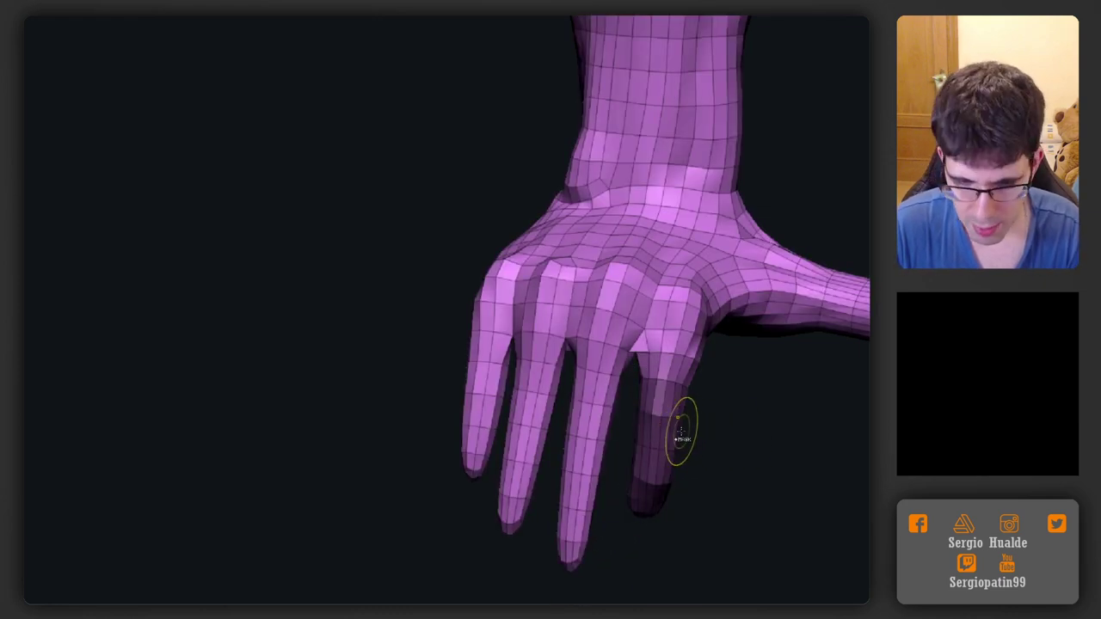
ctrl+click(683, 436)
ctrl+click(688, 425)
key(r)
drag(696, 398, 713, 414)
mouse_move(719, 370)
ctrl+mouse_down()
mouse_move(647, 343)
mouse_move(635, 423)
mouse_move(721, 456)
mouse_move(677, 474)
ctrl+mouse_up()
key(ctrl+w)
ctrl+click(692, 437)
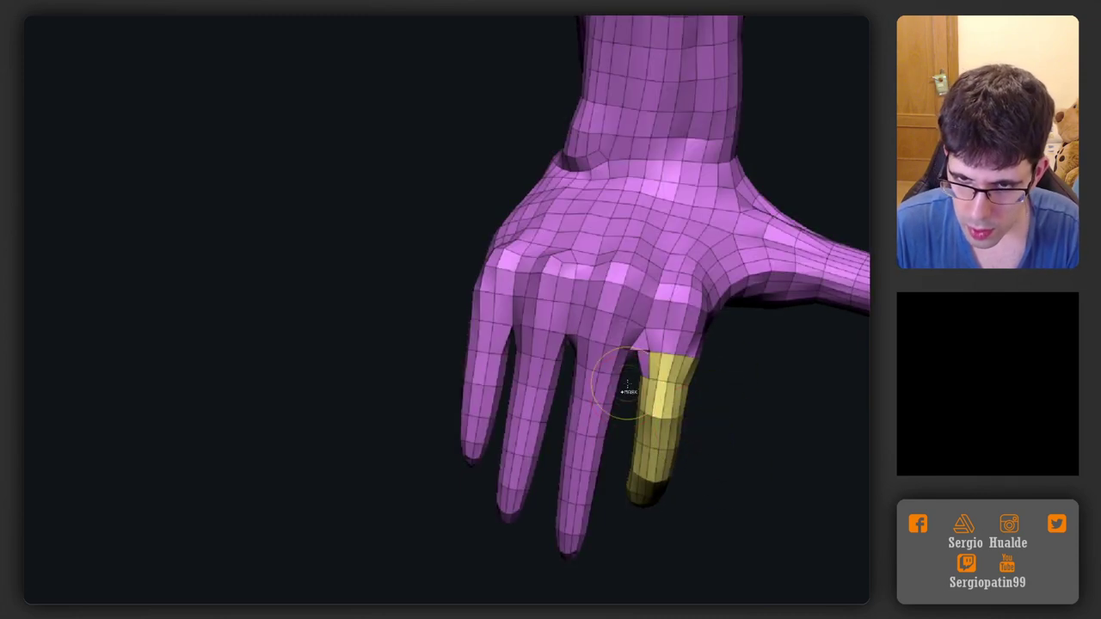
Give the middle, ring and little fingers each their own polygroup by masking them one at a time
mouse_move(632, 368)
ctrl+mouse_down()
mouse_move(602, 348)
mouse_move(589, 361)
mouse_move(532, 558)
mouse_move(626, 418)
ctrl+mouse_up()
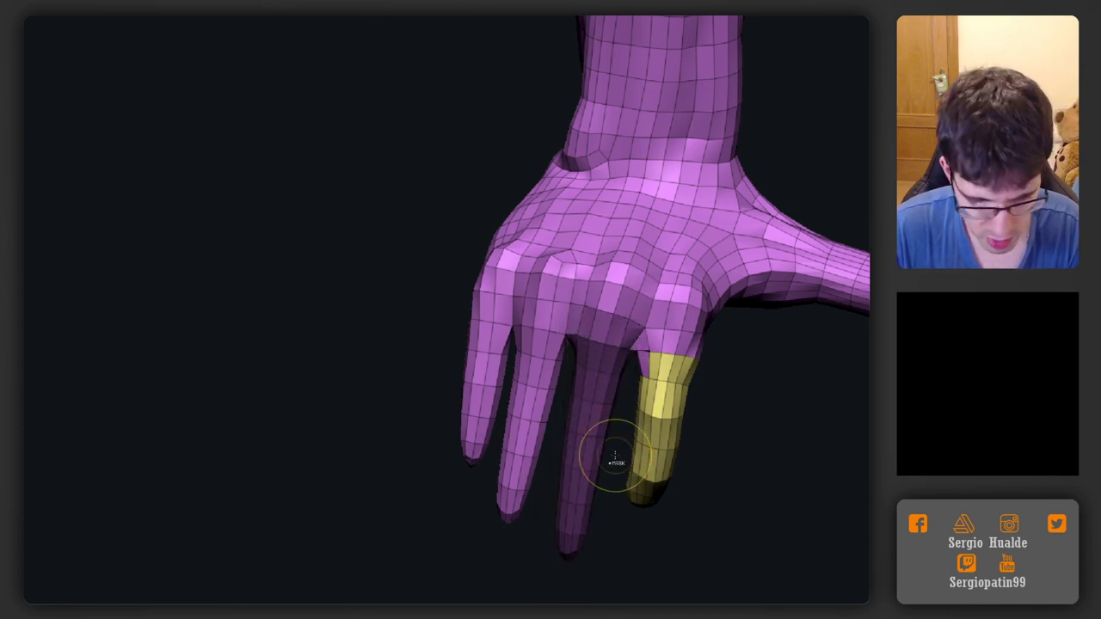
key(ctrl+w)
drag(609, 455, 571, 454)
mouse_move(524, 578)
ctrl+mouse_down()
mouse_move(511, 561)
mouse_move(562, 414)
ctrl+mouse_up()
mouse_move(573, 353)
ctrl+mouse_down()
mouse_move(526, 331)
mouse_move(507, 370)
mouse_move(494, 414)
mouse_move(503, 516)
mouse_move(465, 482)
ctrl+mouse_up()
key(ctrl+w)
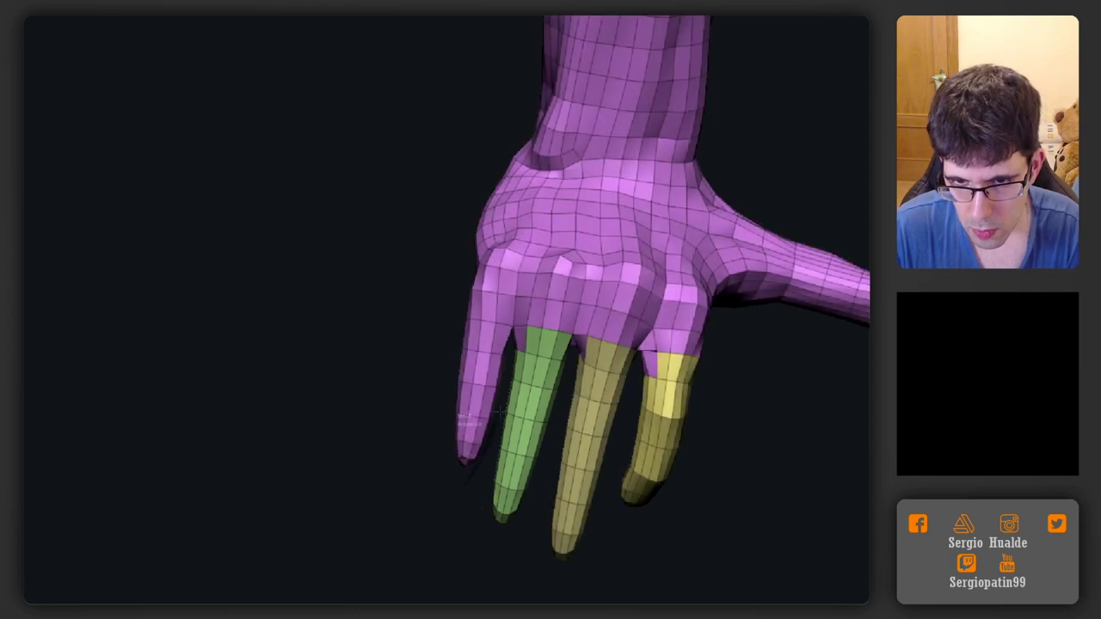
mouse_move(513, 334)
ctrl+mouse_down()
mouse_move(450, 312)
mouse_move(472, 564)
ctrl+mouse_up()
key(ctrl+w)
Raise the subdivision level, mask everything except the index finger, hide the wireframe and soften the mask's edge at the knuckle
key(d)
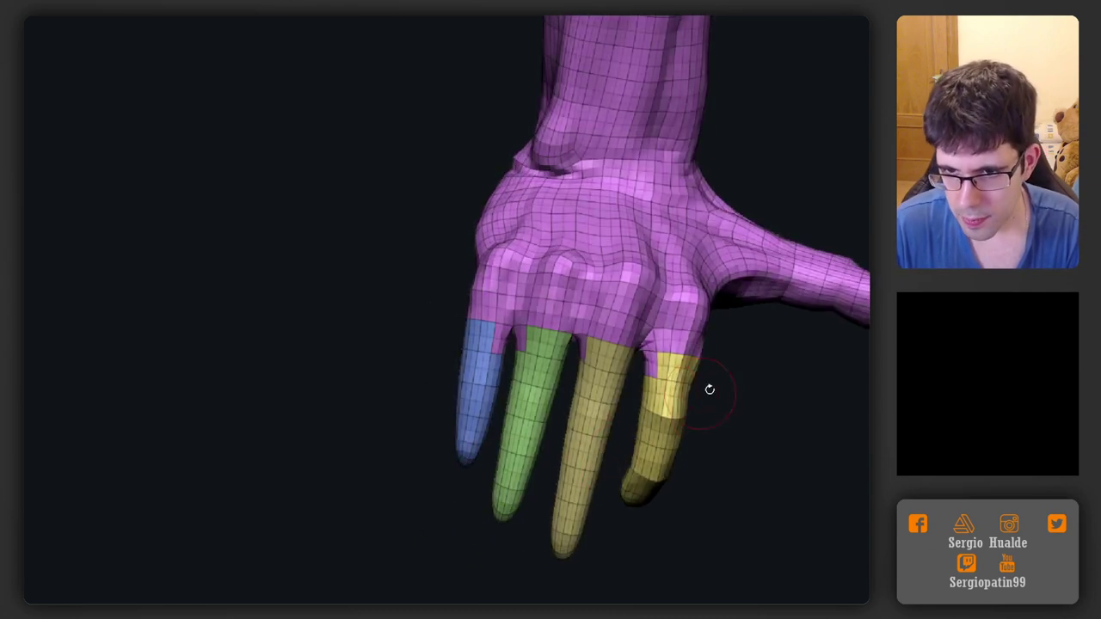
drag(711, 388, 690, 357)
key(w)
ctrl+click(655, 417)
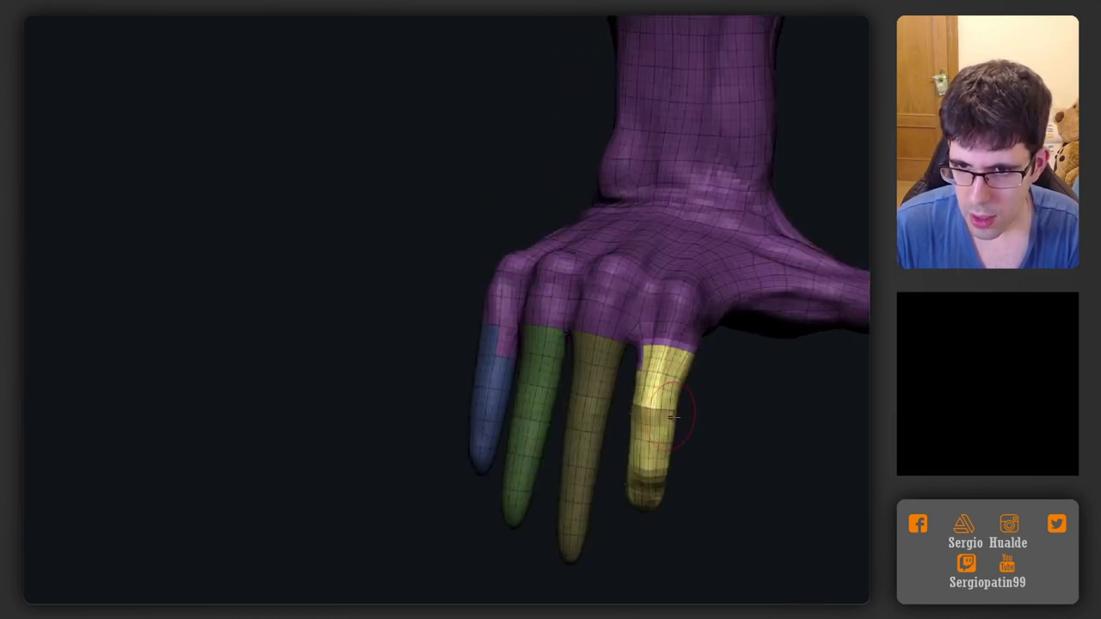
key(shift+f)
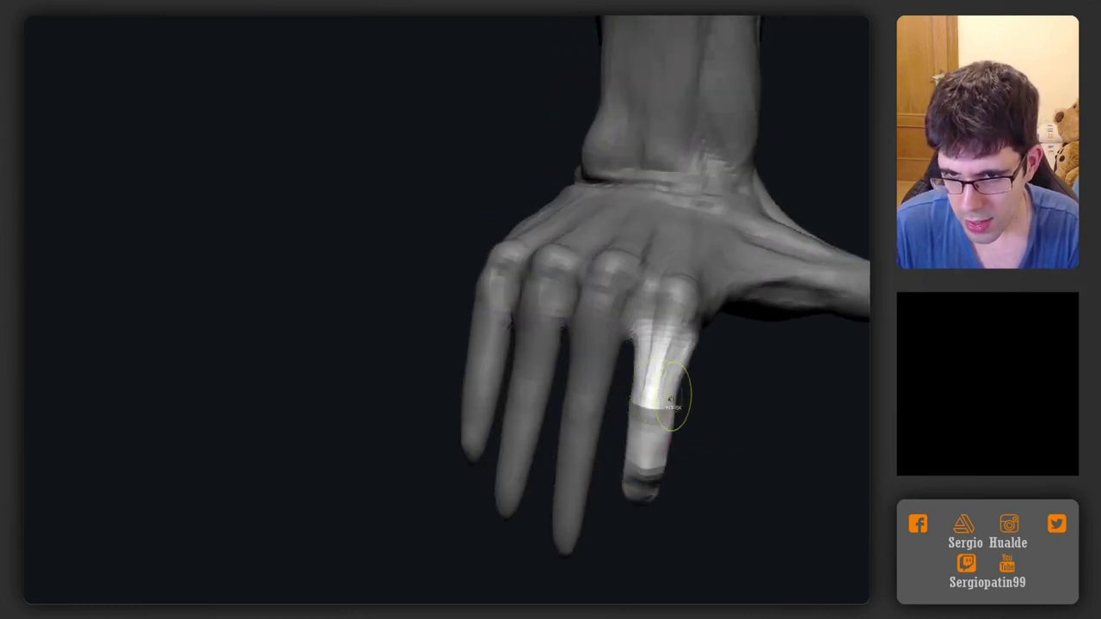
drag(698, 414, 686, 433)
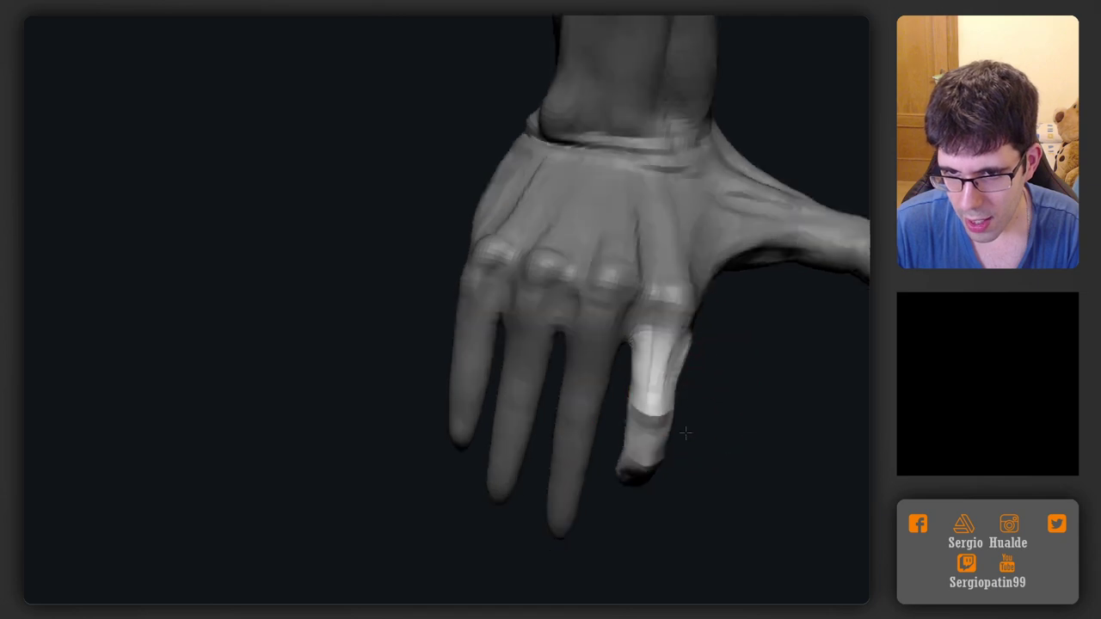
right_drag(685, 432, 666, 392)
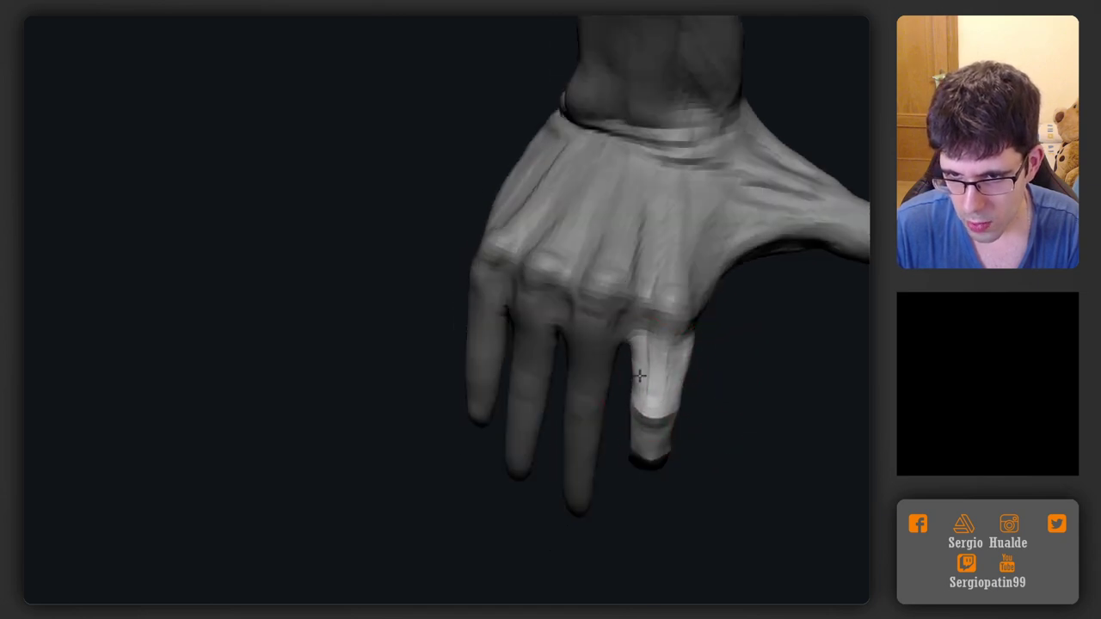
right_drag(682, 358, 719, 445)
ctrl+click(745, 430)
Place the gizmo's pivot at the index knuckle and rotate the finger slightly toward the middle finger
key(w)
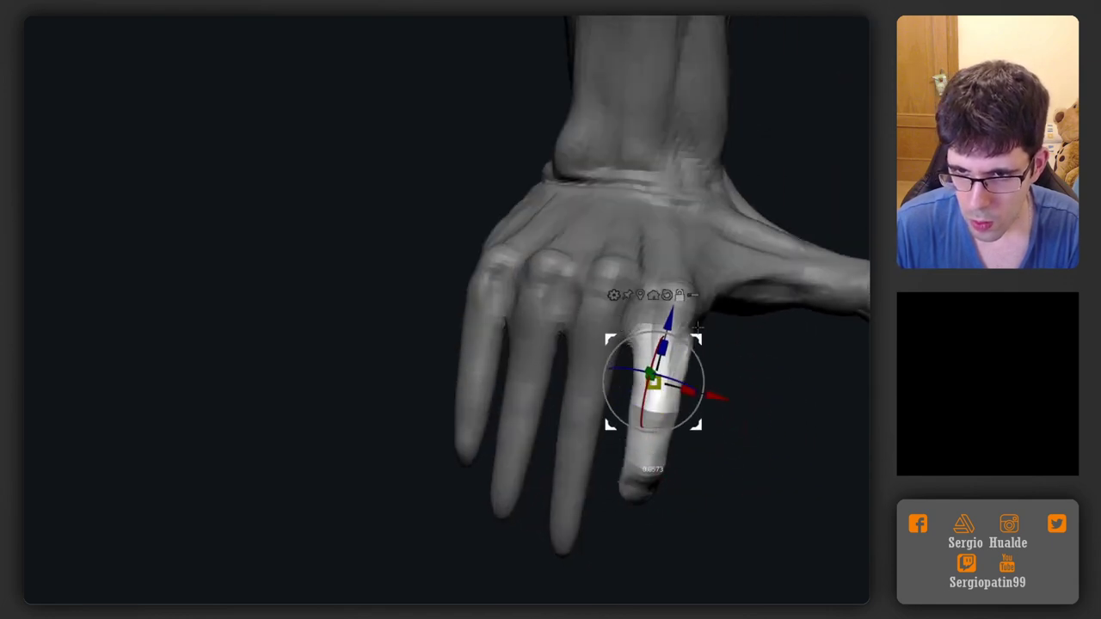
alt+drag(697, 328, 711, 278)
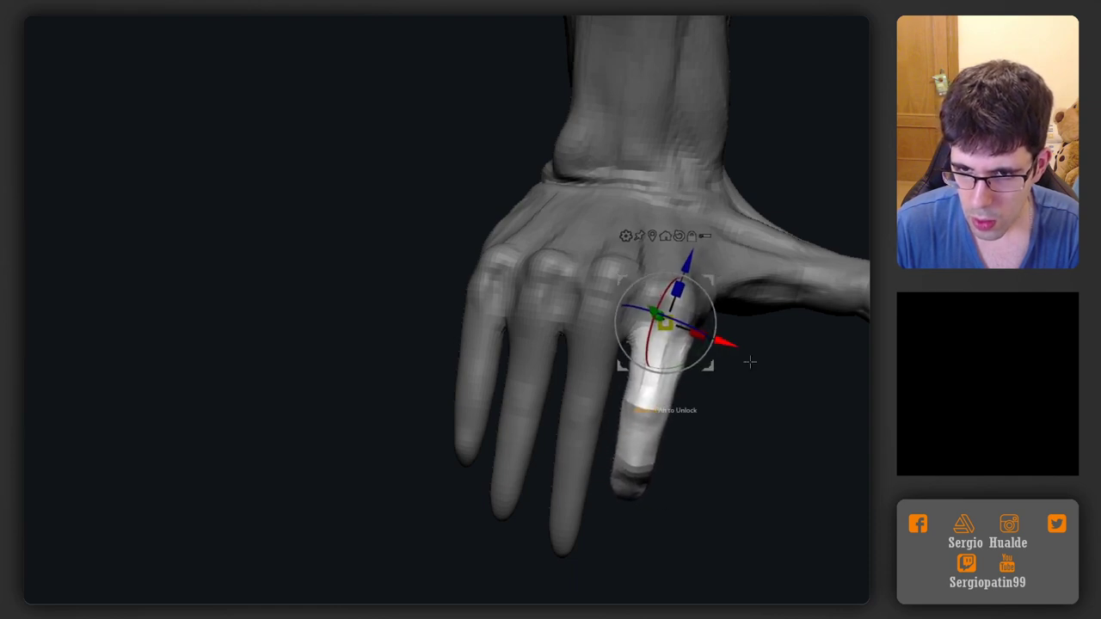
drag(750, 362, 602, 379)
key(q)
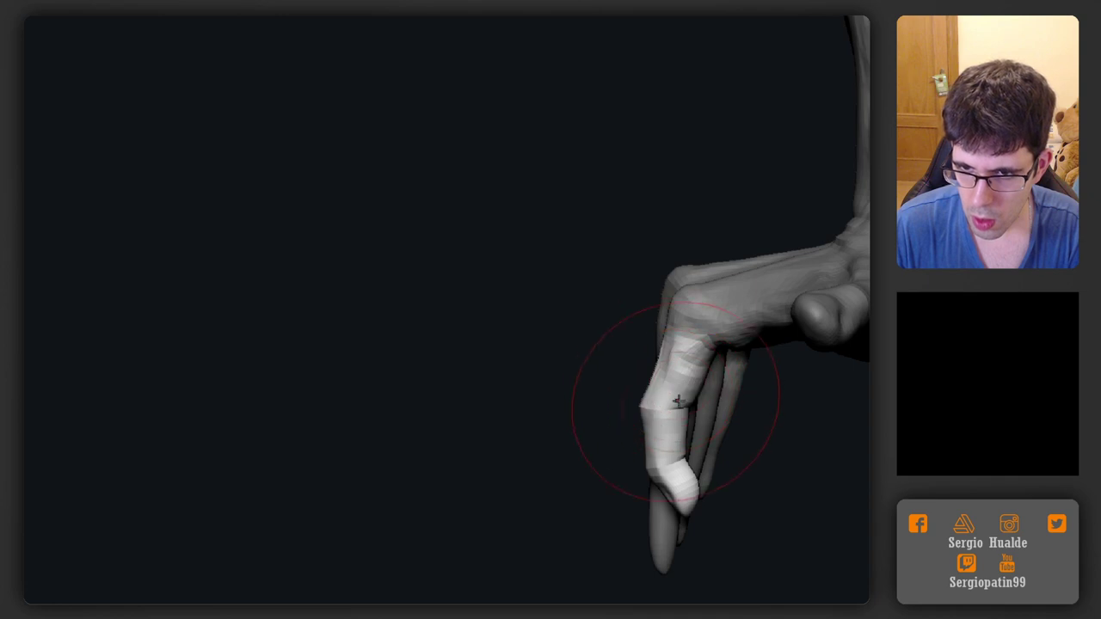
Adjust the index finger's side profile and fingertip, and clear the mask from the rest of the arm
drag(679, 401, 650, 387)
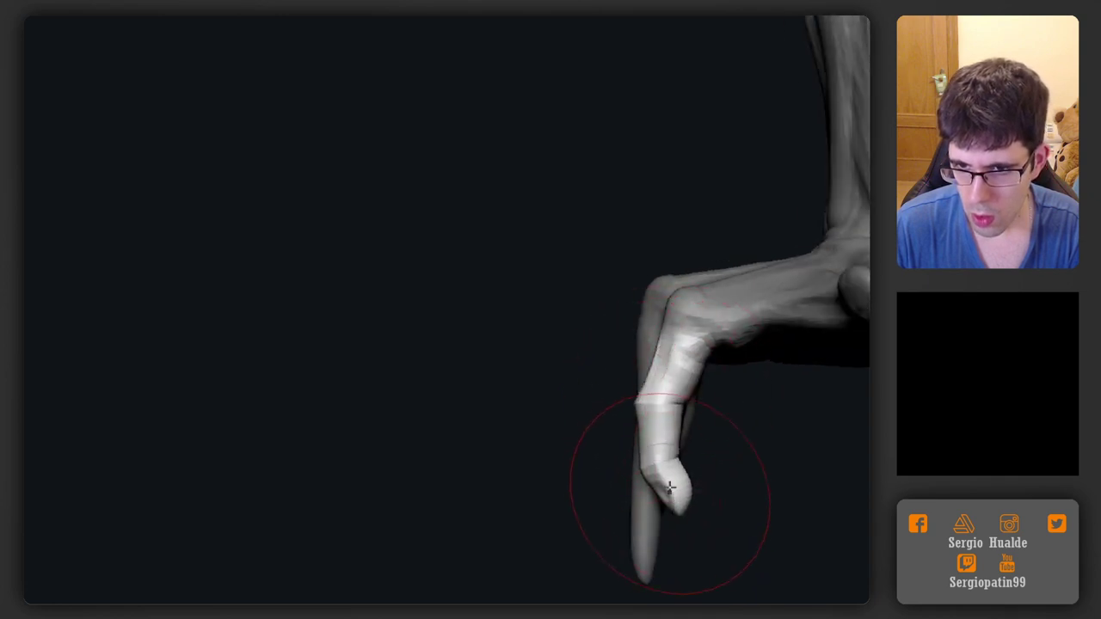
alt+drag(688, 552, 692, 600)
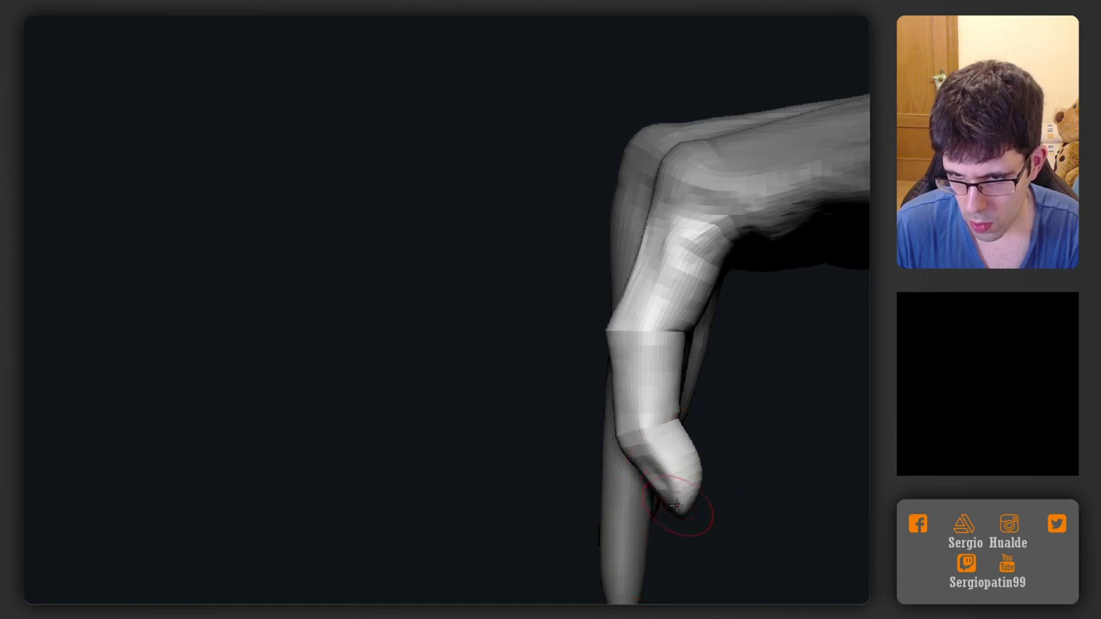
mouse_move(683, 483)
mouse_down()
mouse_move(701, 485)
mouse_move(688, 442)
mouse_move(702, 454)
mouse_move(656, 502)
mouse_move(730, 461)
mouse_move(746, 539)
mouse_move(725, 542)
mouse_move(762, 476)
mouse_move(755, 499)
mouse_up()
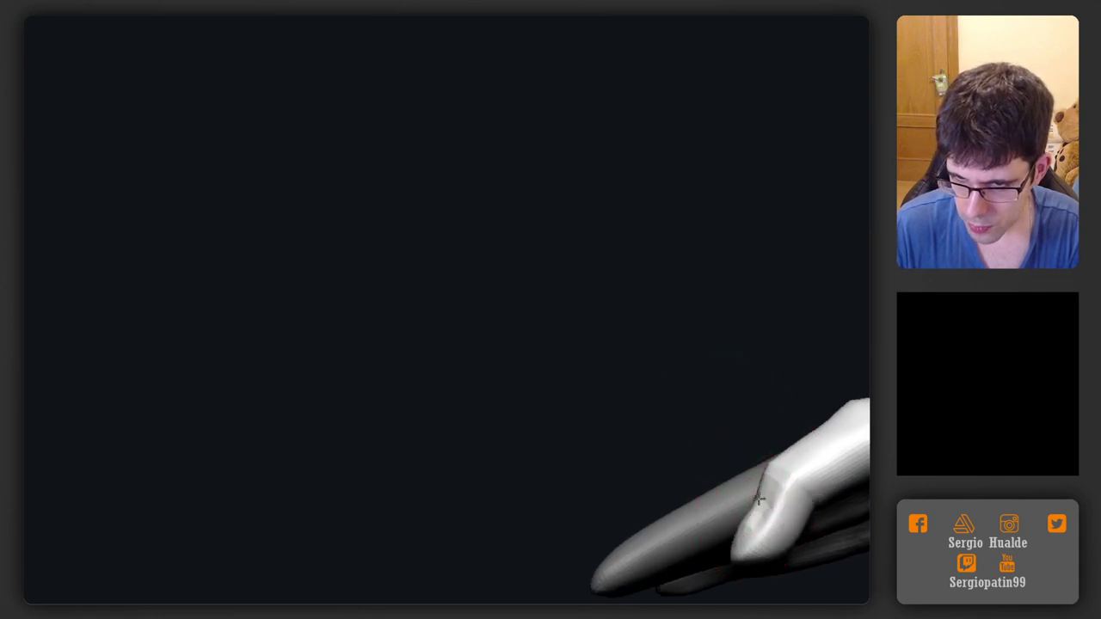
drag(748, 522, 670, 279)
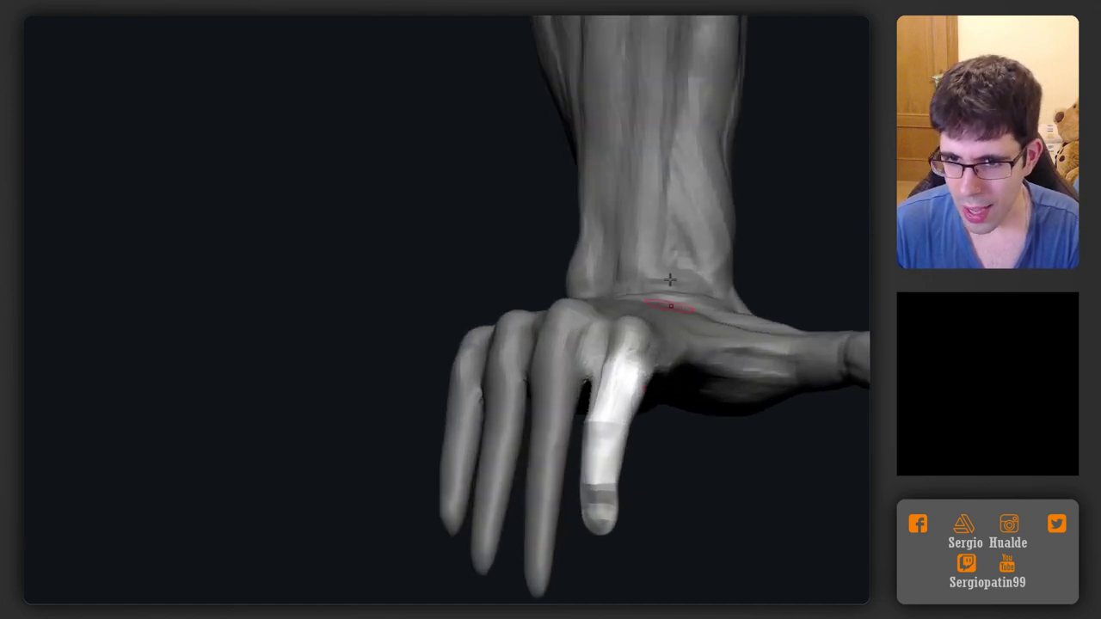
drag(663, 422, 714, 477)
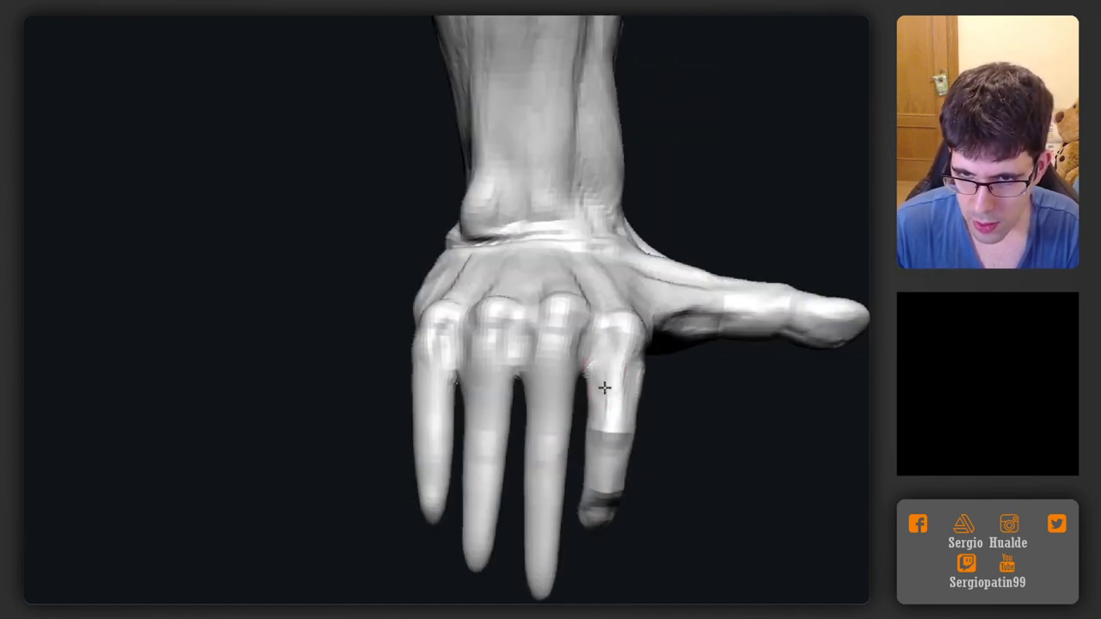
Refine the index finger between knuckle and middle joint with a resized brush and smooth its surface
mouse_move(620, 396)
right_down()
mouse_move(634, 379)
mouse_move(619, 381)
right_up()
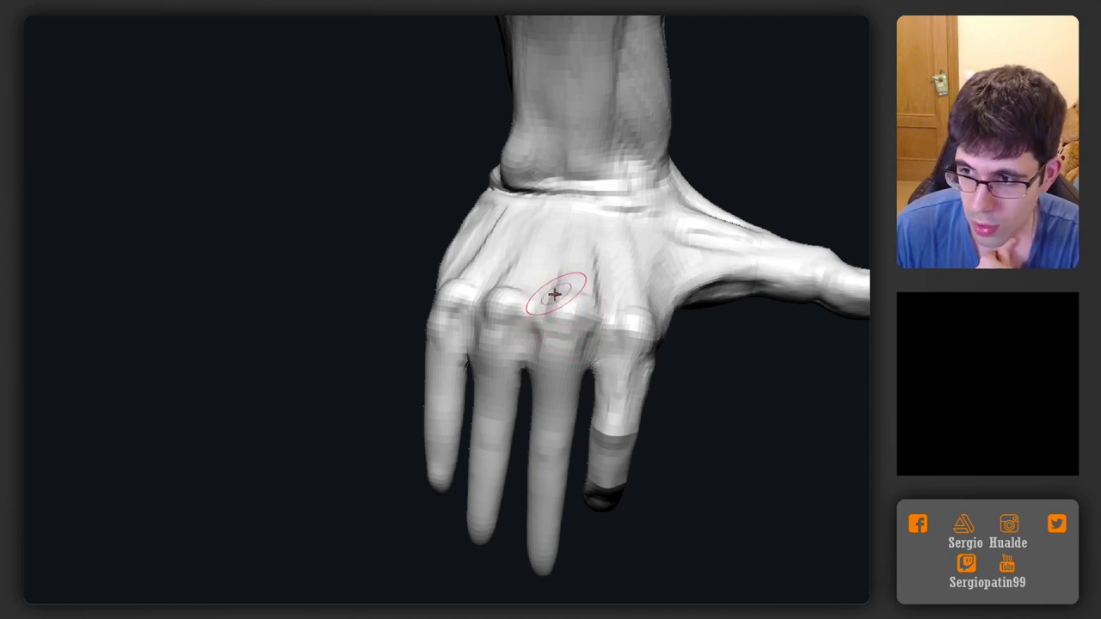
mouse_move(596, 349)
right_down()
mouse_move(595, 323)
mouse_move(608, 354)
mouse_move(645, 368)
right_up()
key(s)
drag(647, 380, 651, 381)
shift+drag(645, 391, 628, 430)
mouse_move(647, 421)
right_down()
mouse_move(594, 429)
mouse_move(636, 371)
right_up()
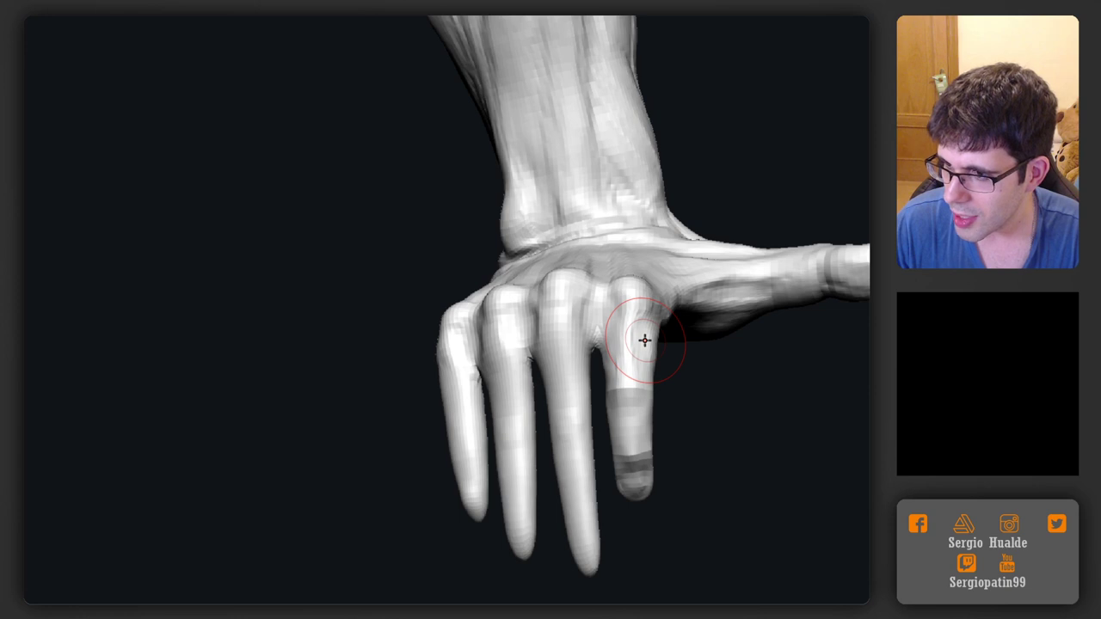
Adjust the index finger's contour around the middle joint, working from the thumb side with a resized brush
ctrl+right_drag(645, 341, 652, 403)
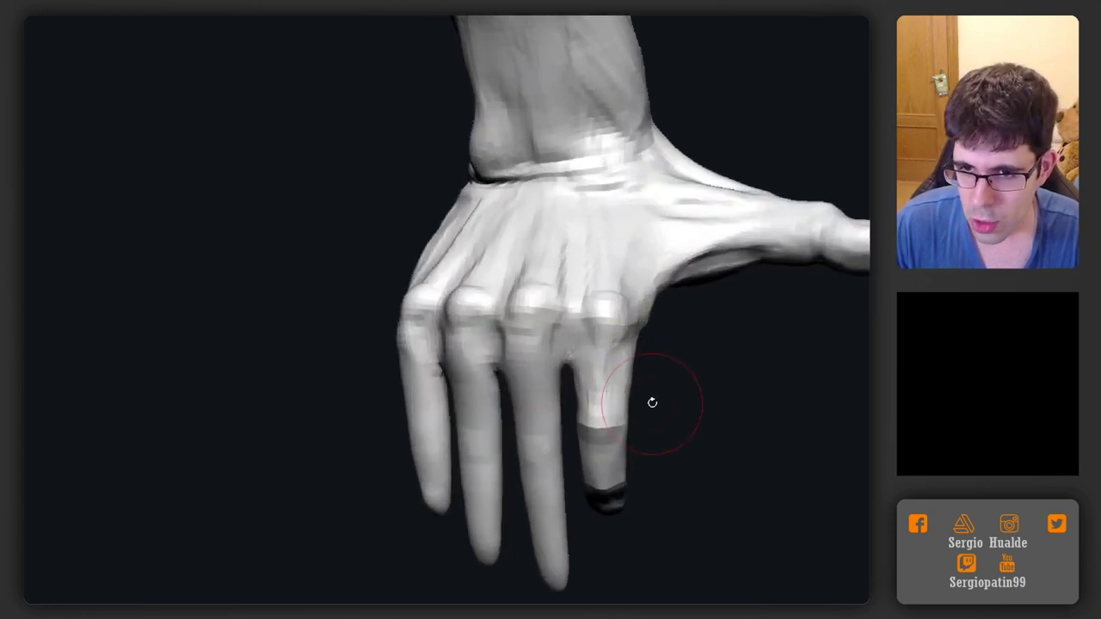
right_drag(634, 366, 663, 404)
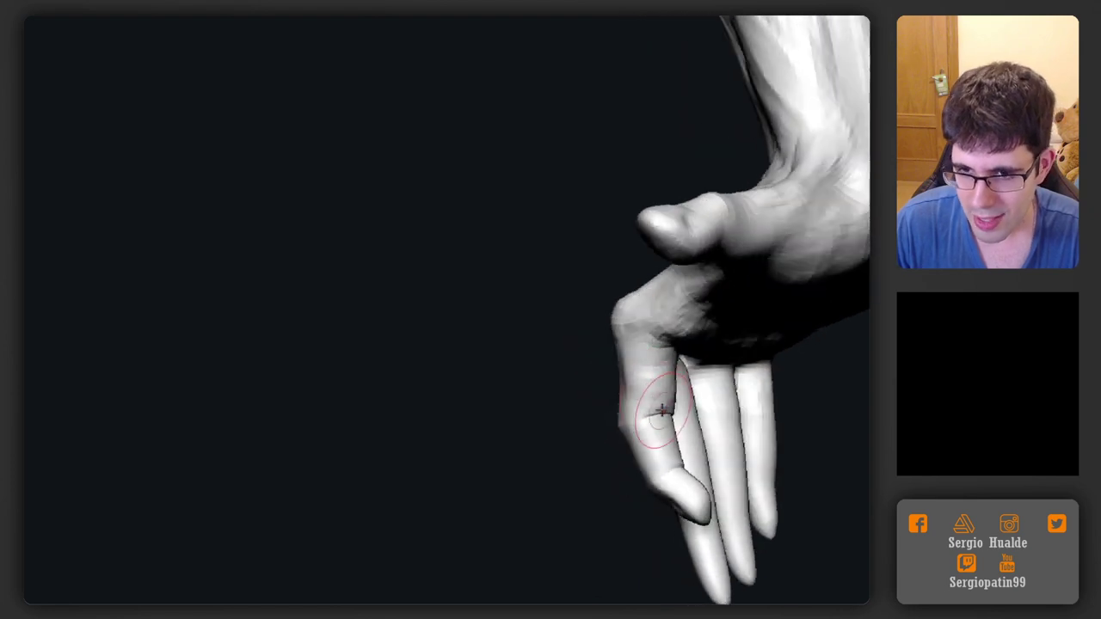
key(s)
mouse_move(669, 378)
mouse_down()
mouse_move(653, 380)
mouse_move(671, 380)
mouse_up()
right_drag(668, 387, 658, 437)
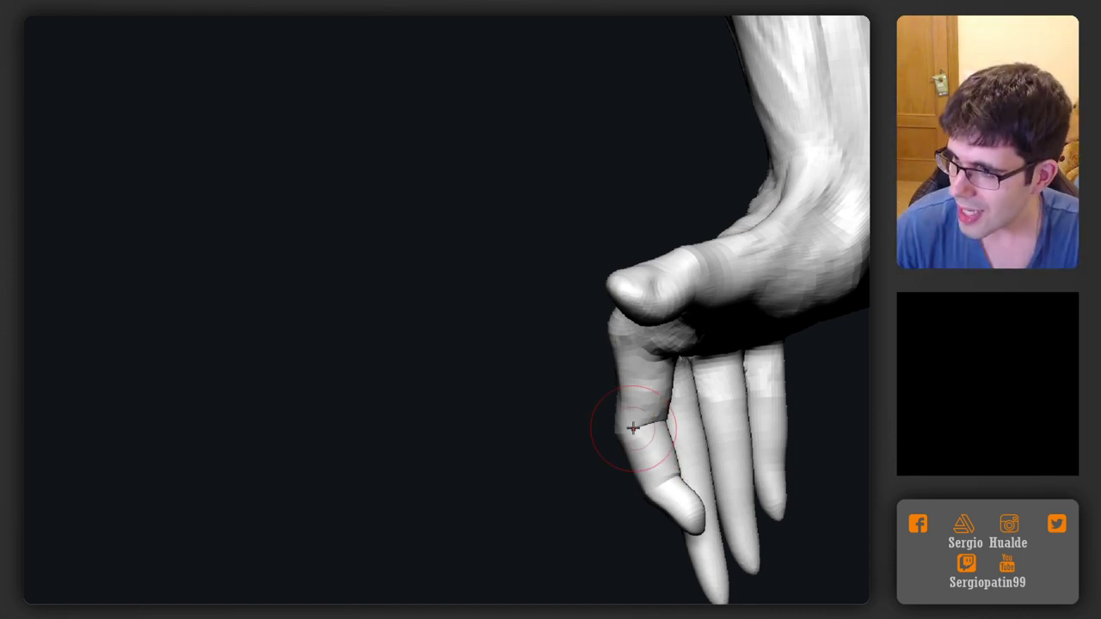
mouse_move(633, 428)
right_down()
mouse_move(607, 369)
mouse_move(663, 464)
mouse_move(568, 398)
mouse_move(601, 440)
mouse_move(597, 450)
mouse_move(664, 439)
mouse_move(633, 444)
mouse_move(646, 369)
mouse_move(617, 453)
right_up()
Round and fill out the index fingertip, shaping its outline from the end and the palm side
alt+right_drag(494, 461, 546, 389)
ctrl+right_drag(546, 389, 543, 438)
key(s)
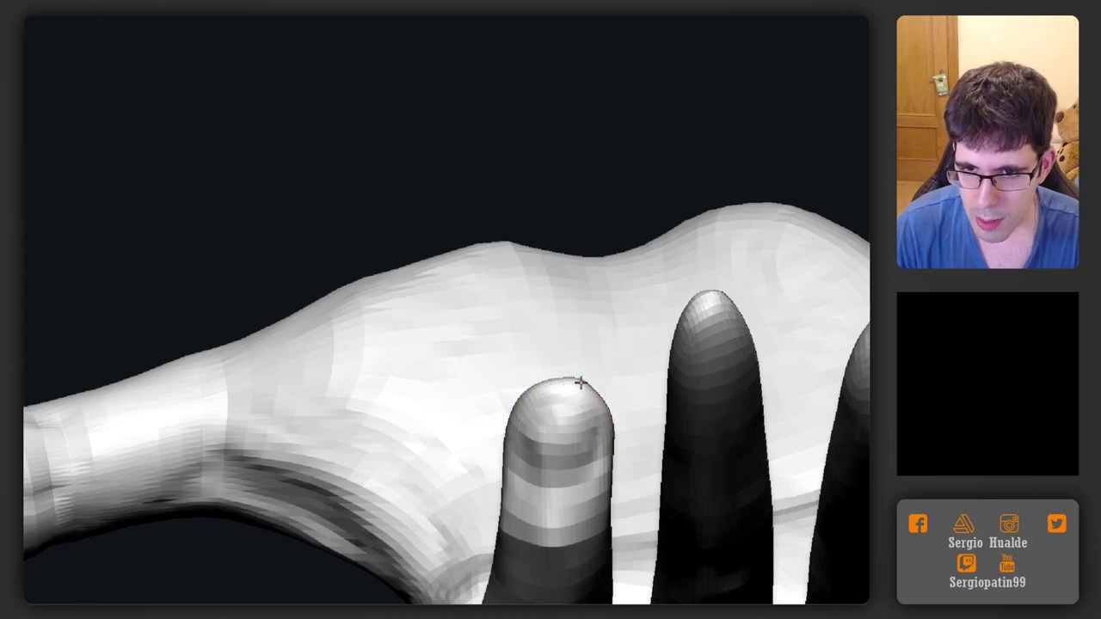
right_drag(576, 412, 590, 381)
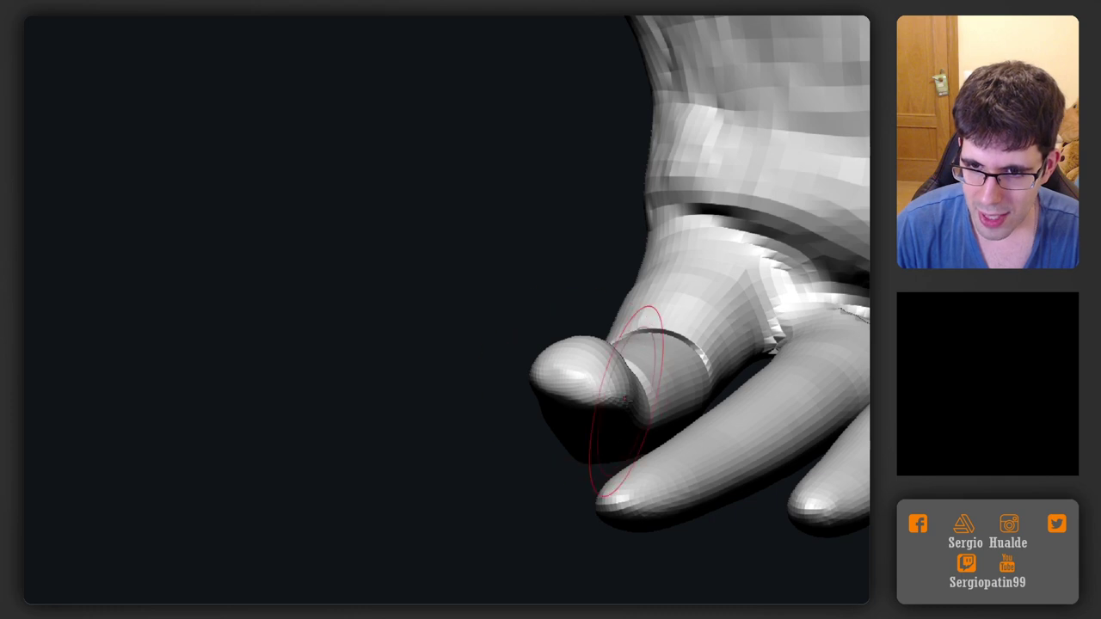
mouse_move(602, 387)
right_down()
mouse_move(619, 315)
mouse_move(582, 355)
mouse_move(523, 384)
mouse_move(467, 369)
right_up()
mouse_move(499, 416)
right_down()
mouse_move(462, 374)
mouse_move(509, 411)
right_up()
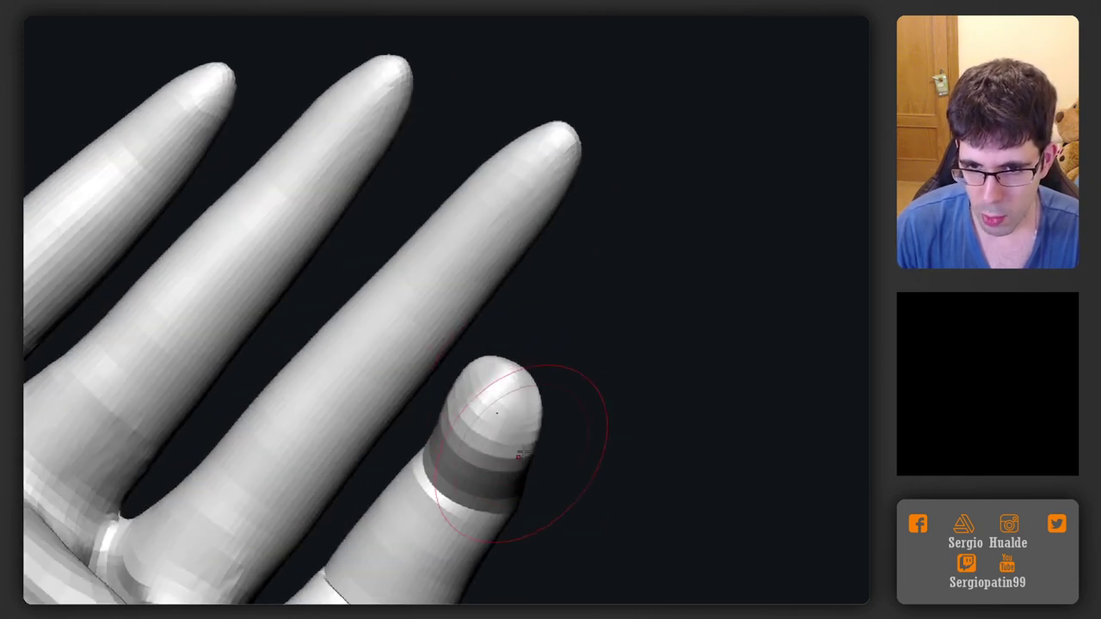
right_drag(532, 458, 465, 373)
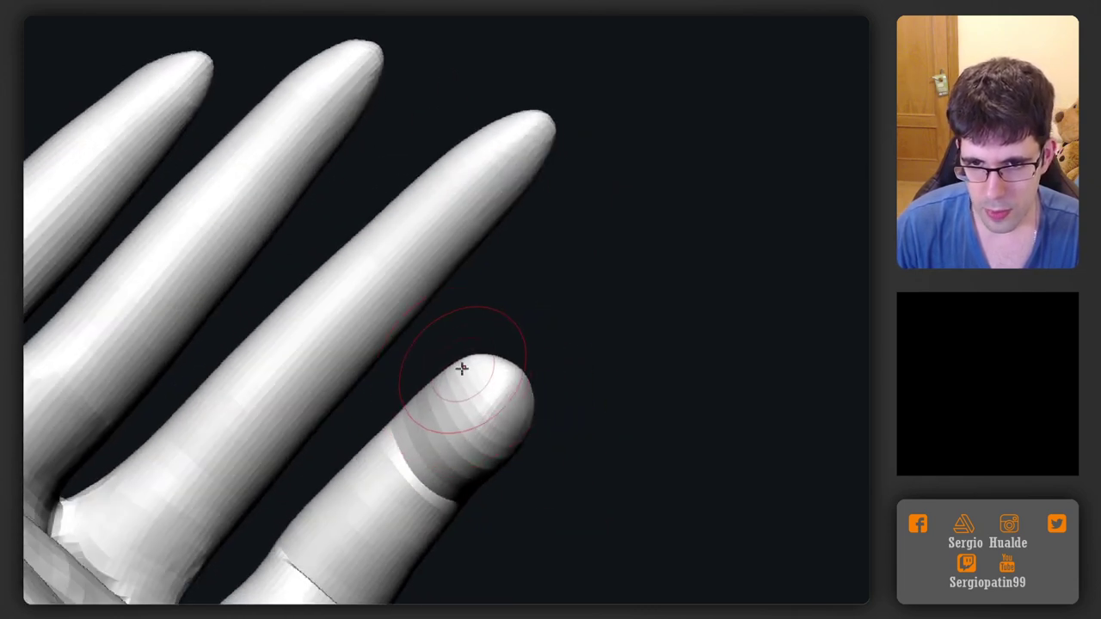
mouse_move(519, 437)
ctrl+right_down()
mouse_move(469, 528)
mouse_move(504, 447)
mouse_move(515, 378)
mouse_move(500, 431)
ctrl+right_up()
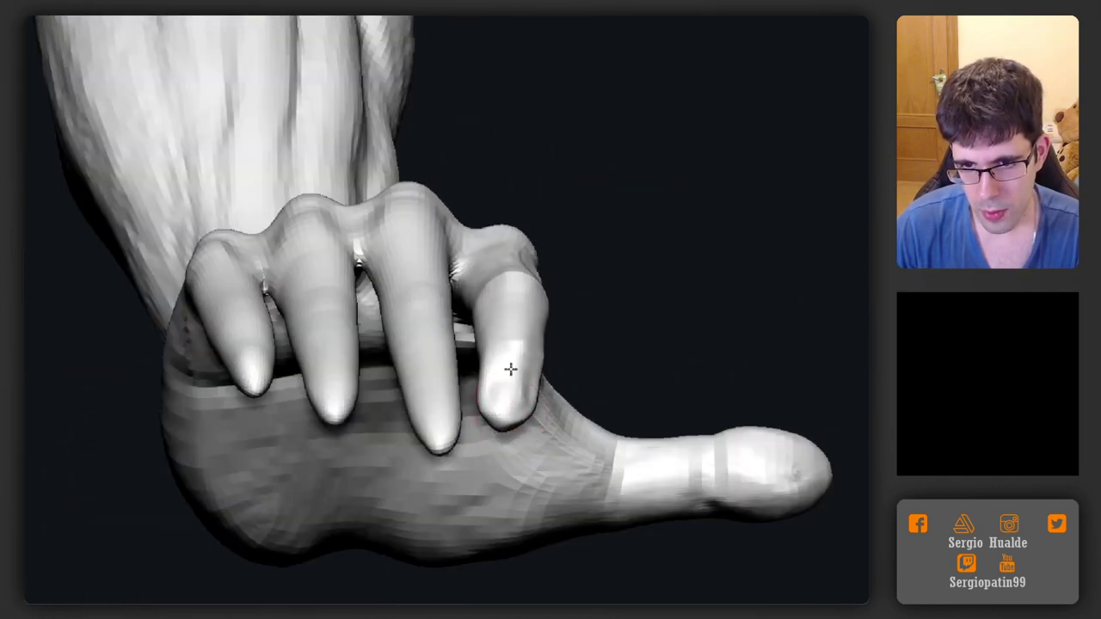
right_drag(511, 369, 577, 356)
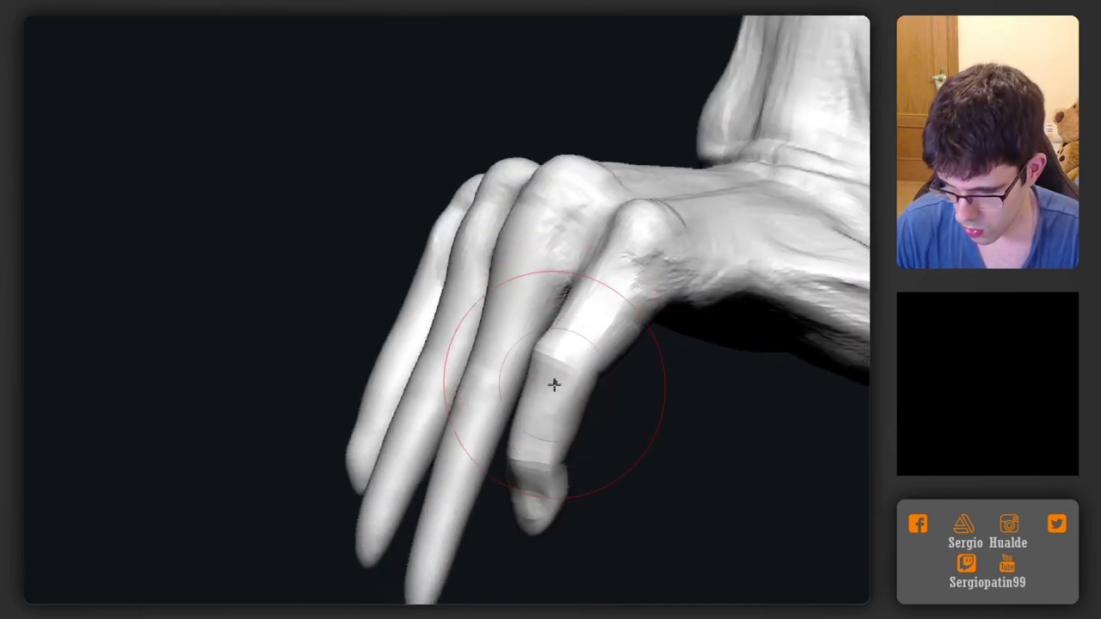
Refine the base of the index finger around its knuckle and thumb-facing side with a resized brush
mouse_move(551, 361)
right_down()
mouse_move(619, 381)
mouse_move(675, 228)
right_up()
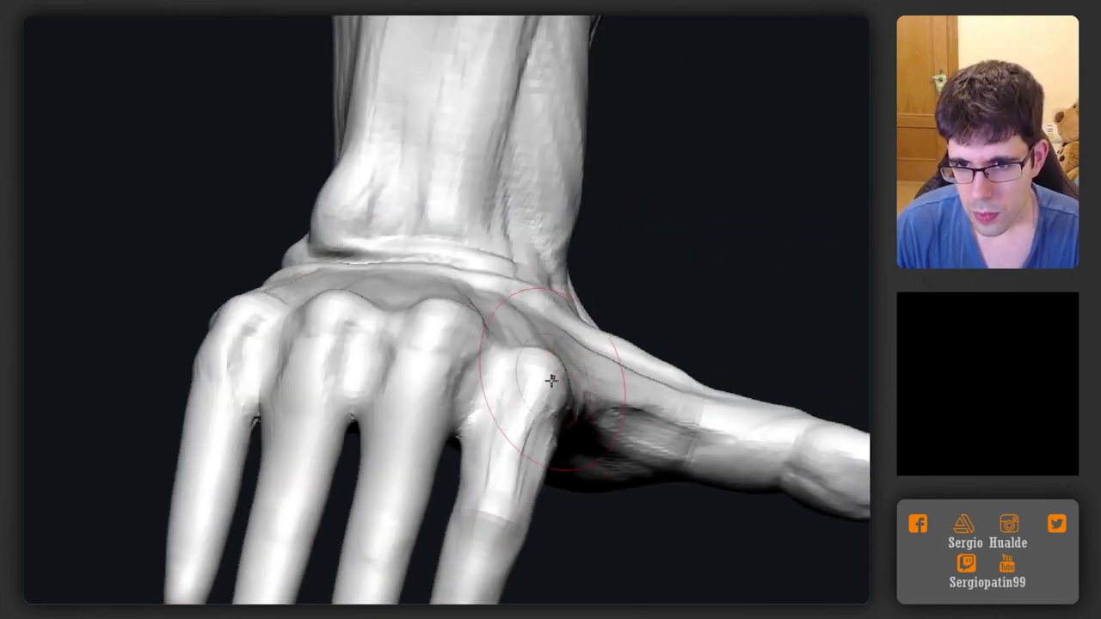
right_drag(553, 381, 550, 401)
key(s)
drag(553, 398, 559, 396)
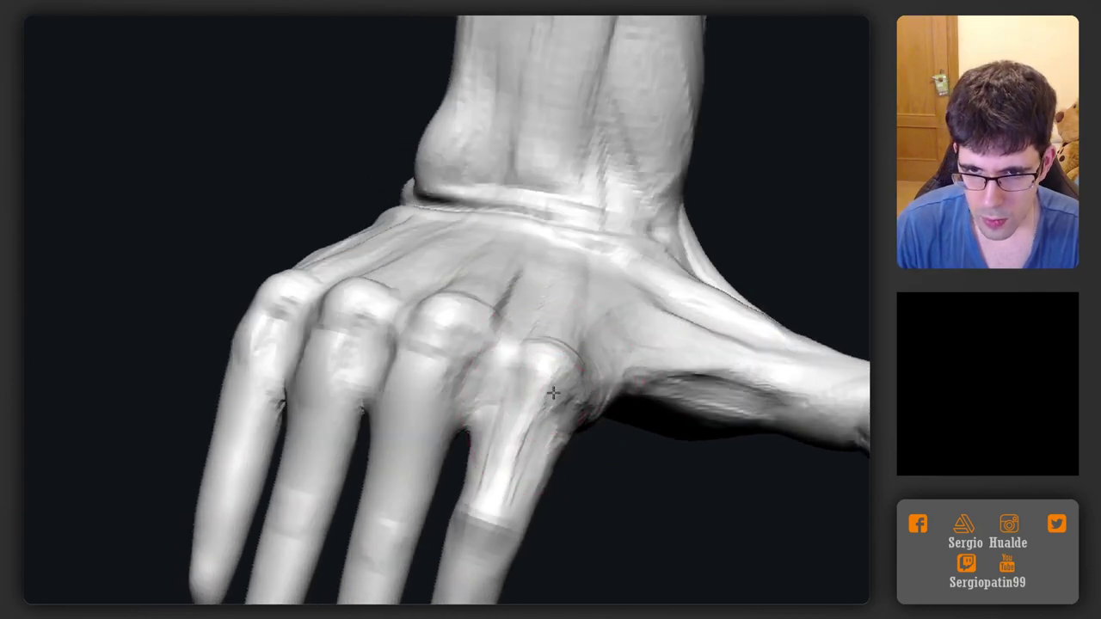
right_drag(553, 393, 564, 370)
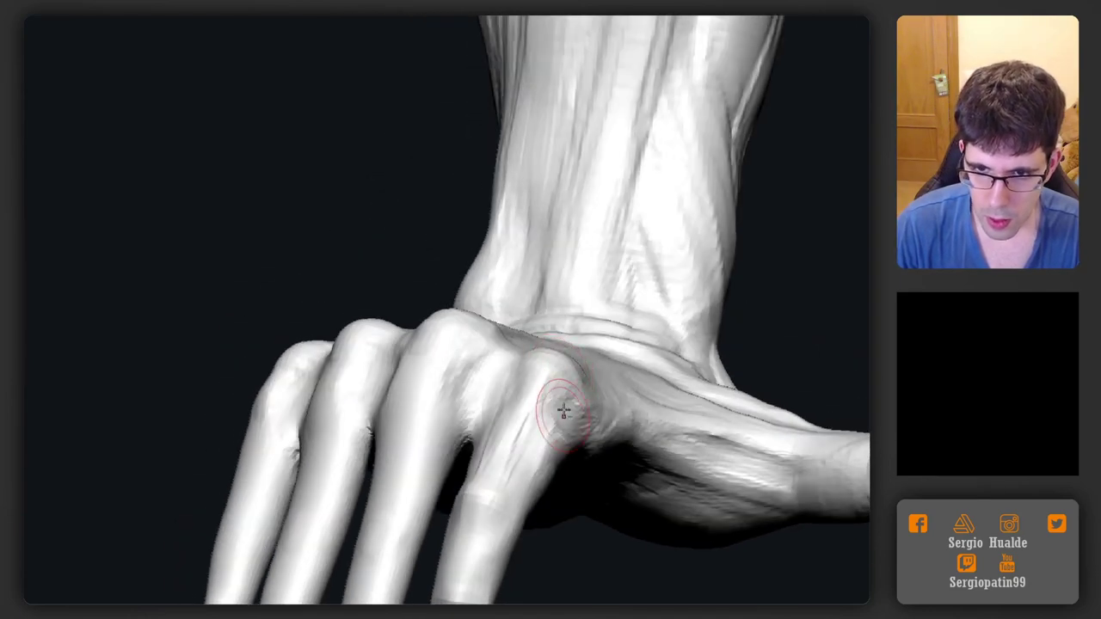
right_drag(564, 411, 514, 390)
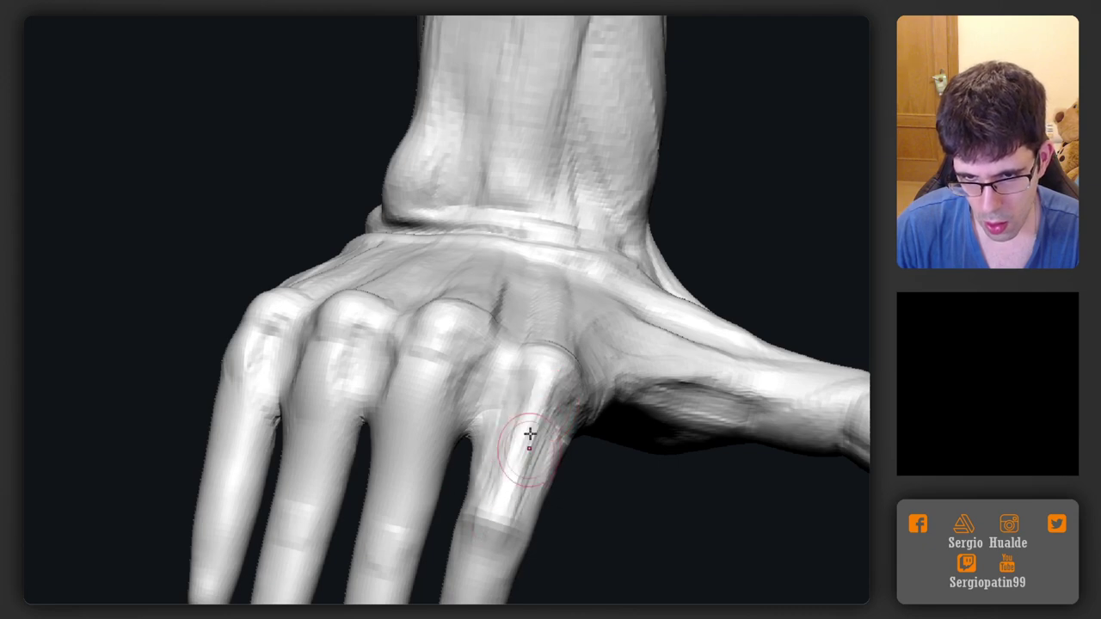
Define the index knuckle and the tendons behind it on the back of the hand
right_drag(530, 434, 472, 480)
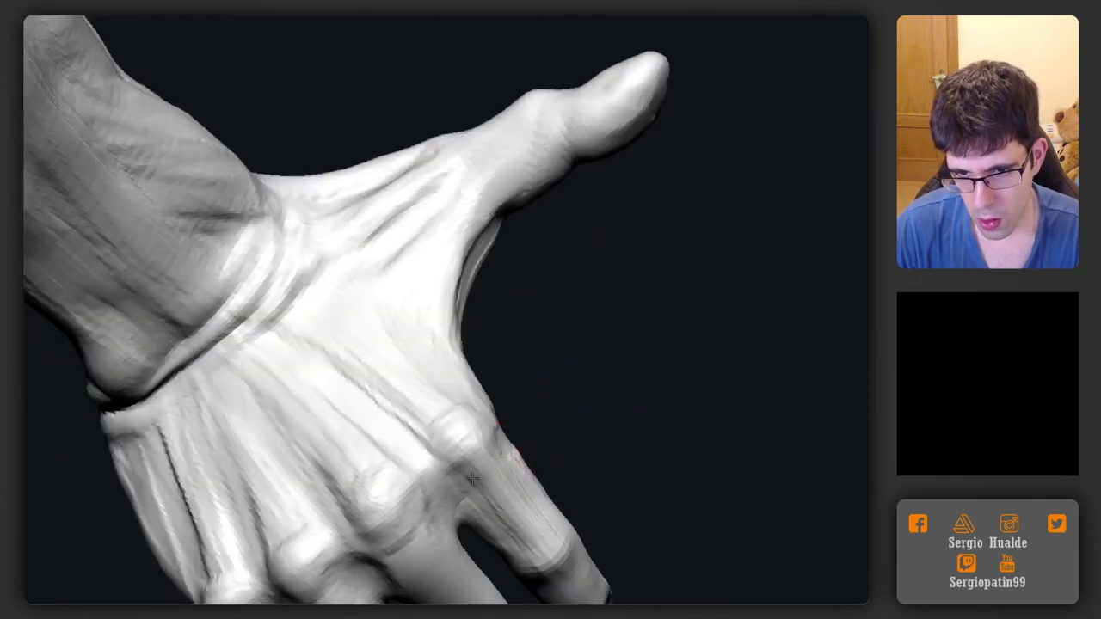
right_drag(545, 555, 544, 471)
right_drag(543, 518, 520, 479)
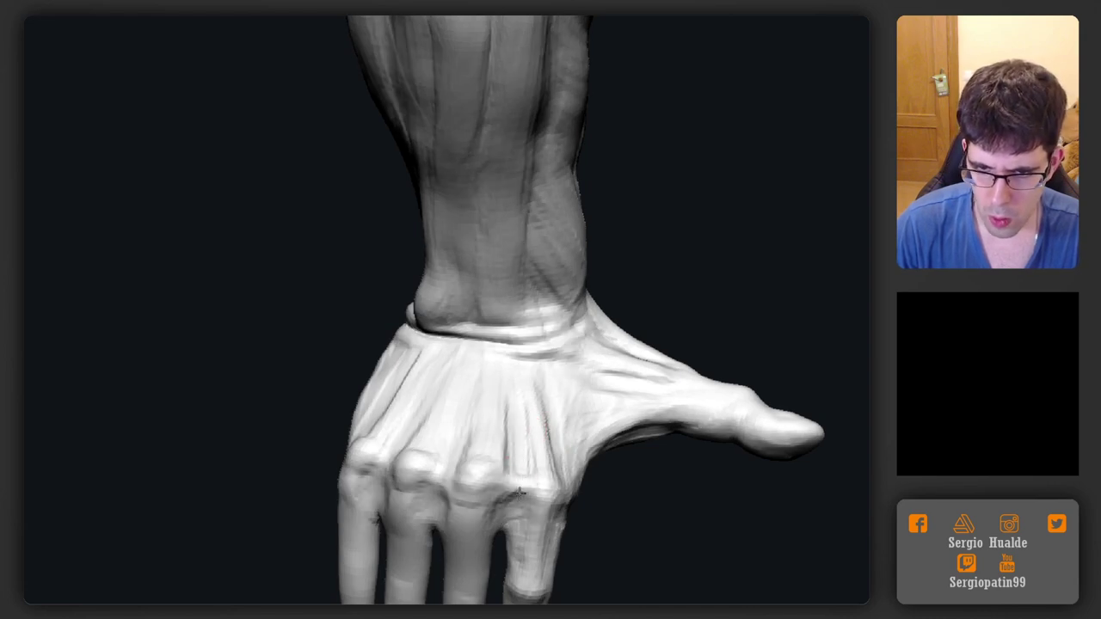
mouse_move(521, 504)
right_down()
mouse_move(528, 516)
mouse_move(546, 453)
right_up()
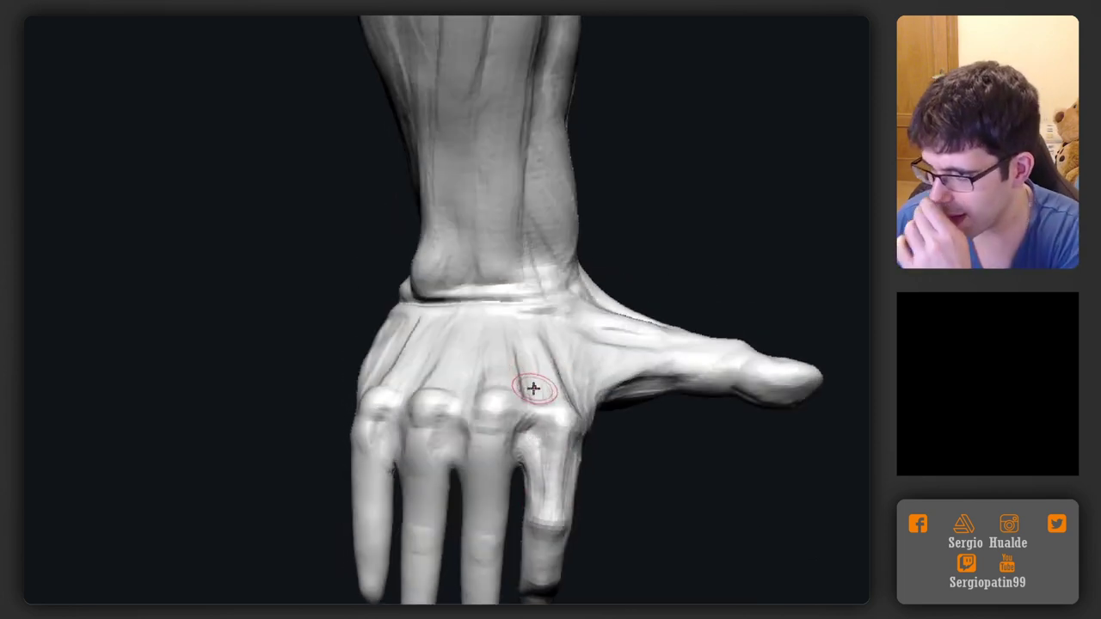
right_drag(545, 406, 537, 405)
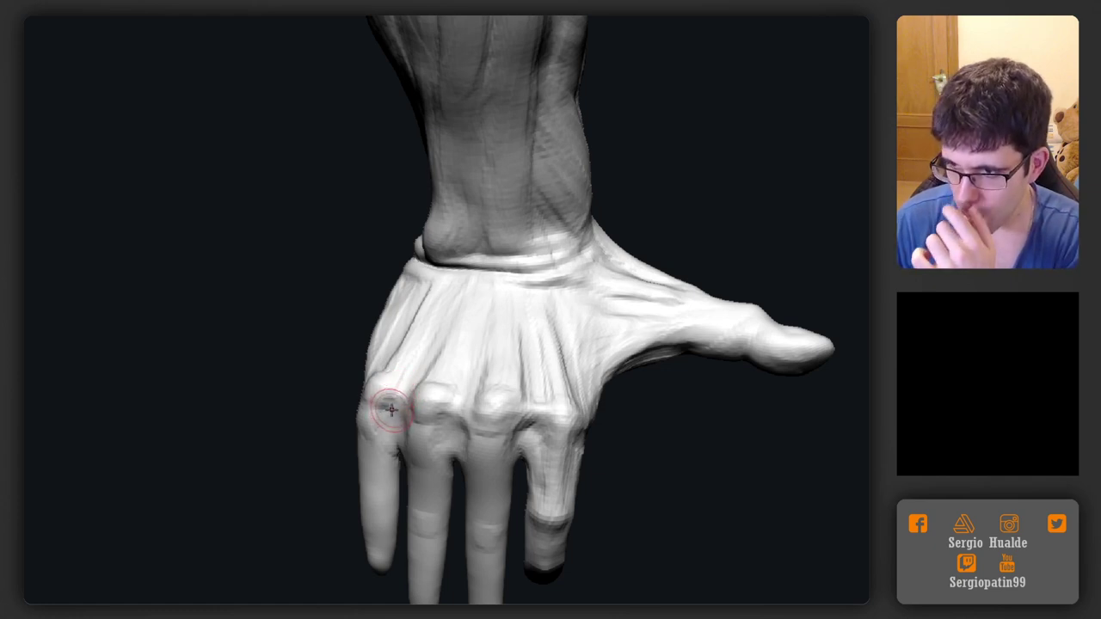
Isolate the index finger and round out its fingertip with a resized brush
mouse_move(409, 403)
right_down()
mouse_move(435, 393)
mouse_move(436, 256)
mouse_move(482, 442)
mouse_move(511, 460)
mouse_move(511, 439)
mouse_move(481, 445)
mouse_move(781, 95)
right_up()
alt+right_drag(481, 370, 530, 312)
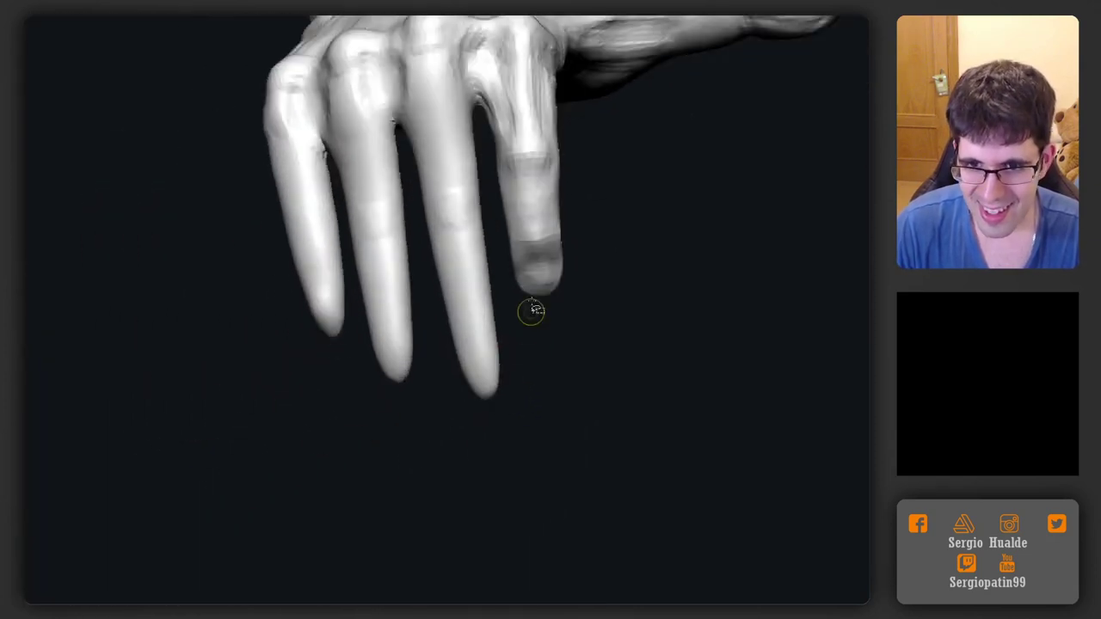
ctrl+shift+click(575, 275)
ctrl+shift+click(549, 263)
mouse_move(548, 267)
ctrl+right_down()
mouse_move(565, 379)
mouse_move(564, 349)
ctrl+right_up()
key(s)
drag(564, 349, 563, 359)
key(s)
key(s)
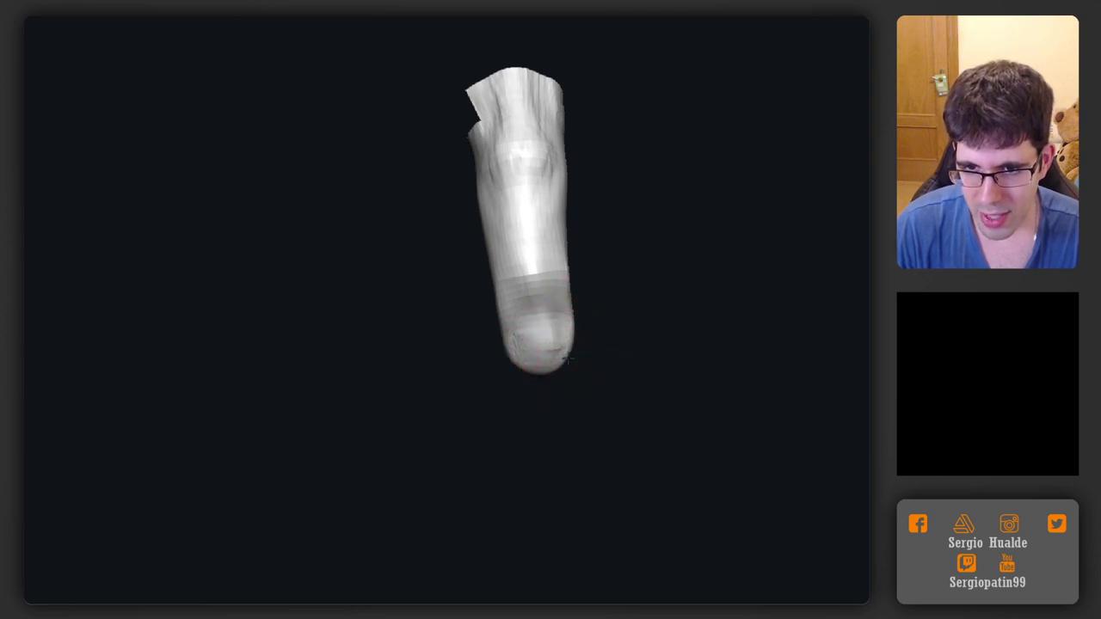
Block in the nail area and the crease over the last joint on the back of the index finger
right_drag(511, 329, 559, 329)
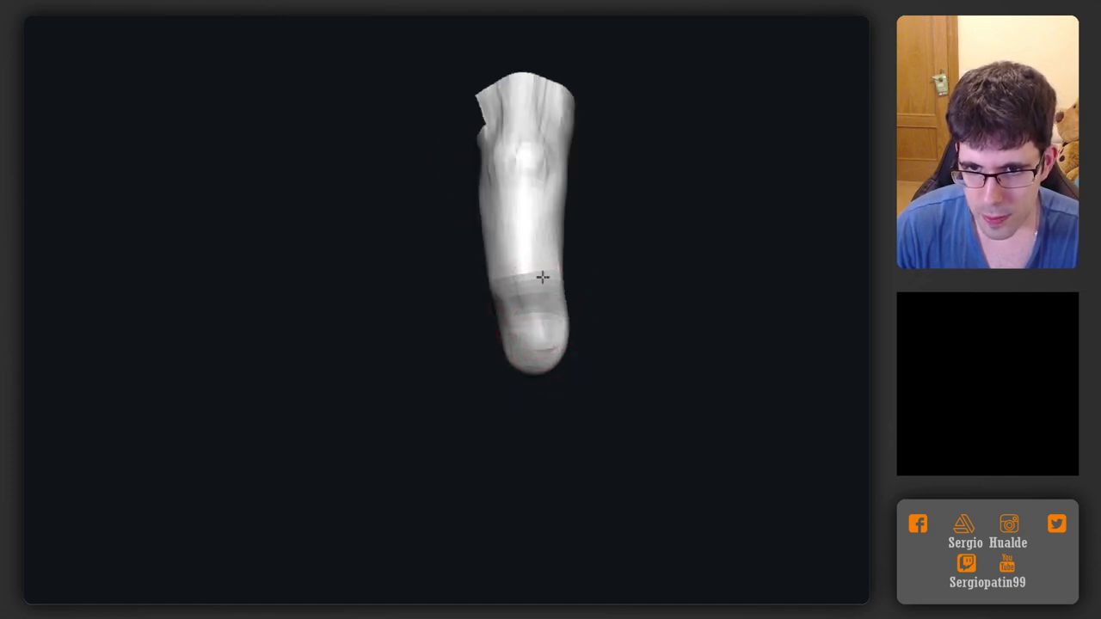
mouse_move(530, 286)
right_down()
mouse_move(561, 311)
mouse_move(538, 309)
mouse_move(539, 331)
right_up()
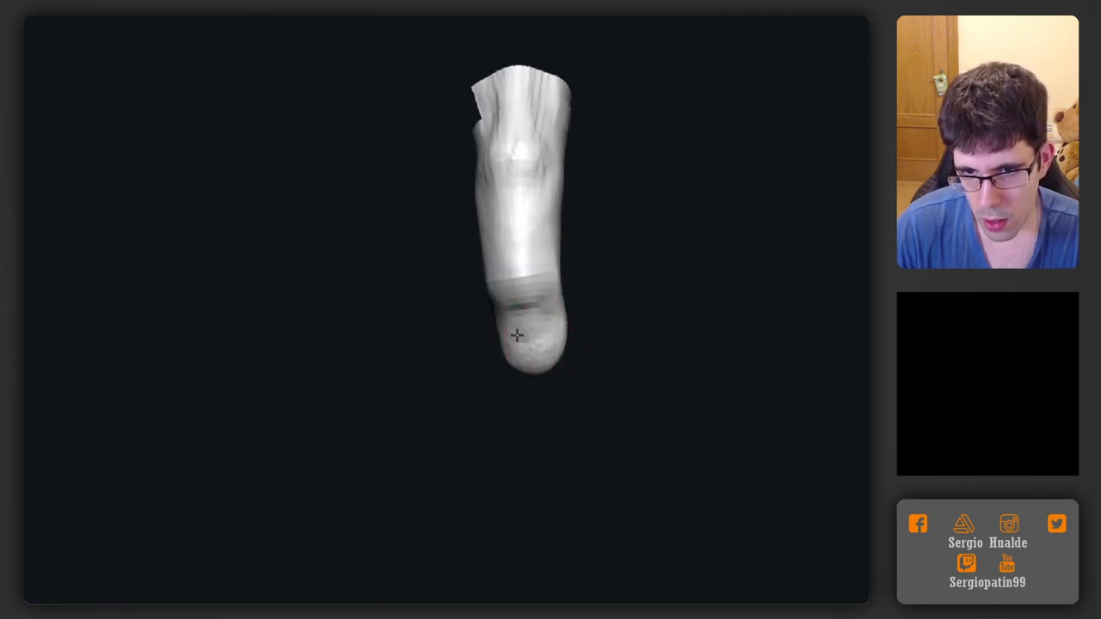
mouse_move(535, 341)
right_down()
mouse_move(504, 356)
mouse_move(556, 358)
right_up()
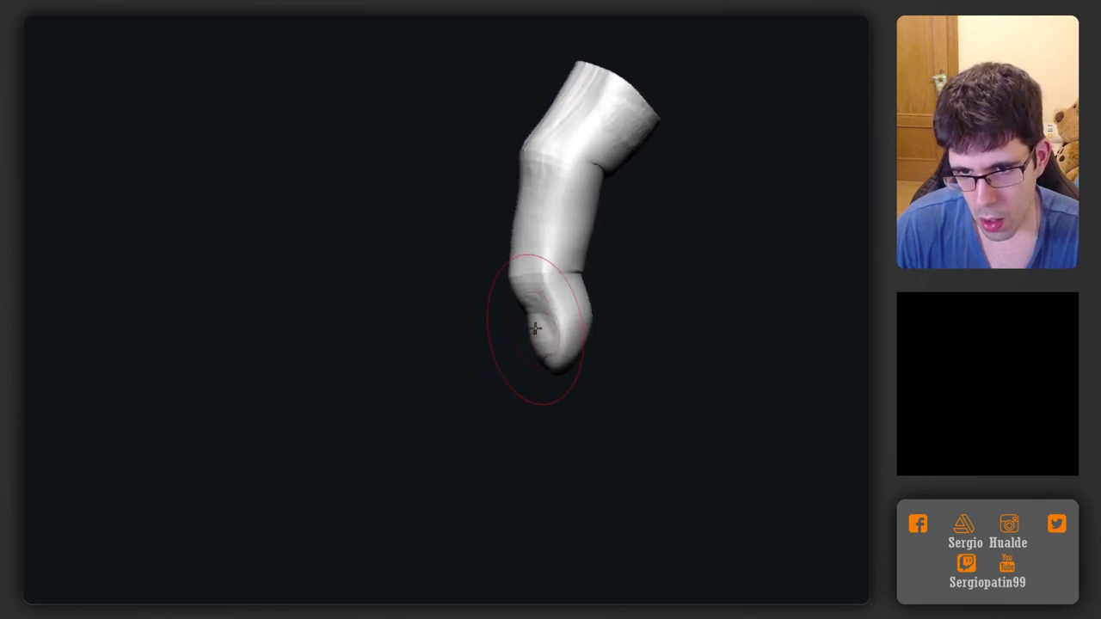
mouse_move(538, 333)
right_down()
mouse_move(529, 344)
mouse_move(535, 332)
right_up()
key(s)
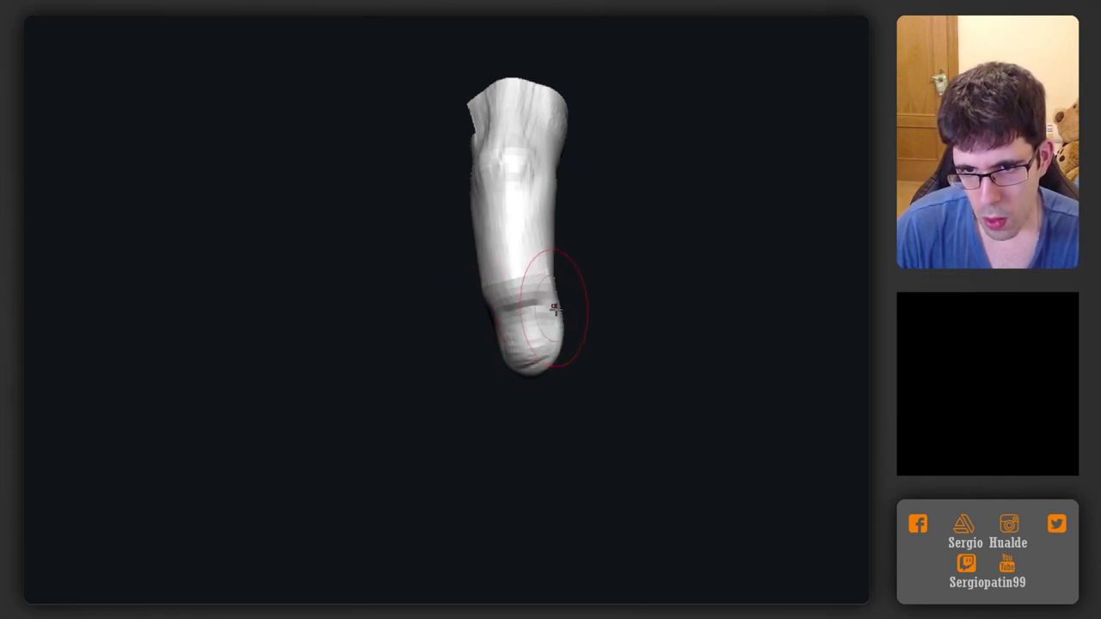
right_drag(556, 310, 547, 299)
mouse_move(549, 369)
right_down()
mouse_move(573, 327)
mouse_move(557, 302)
right_up()
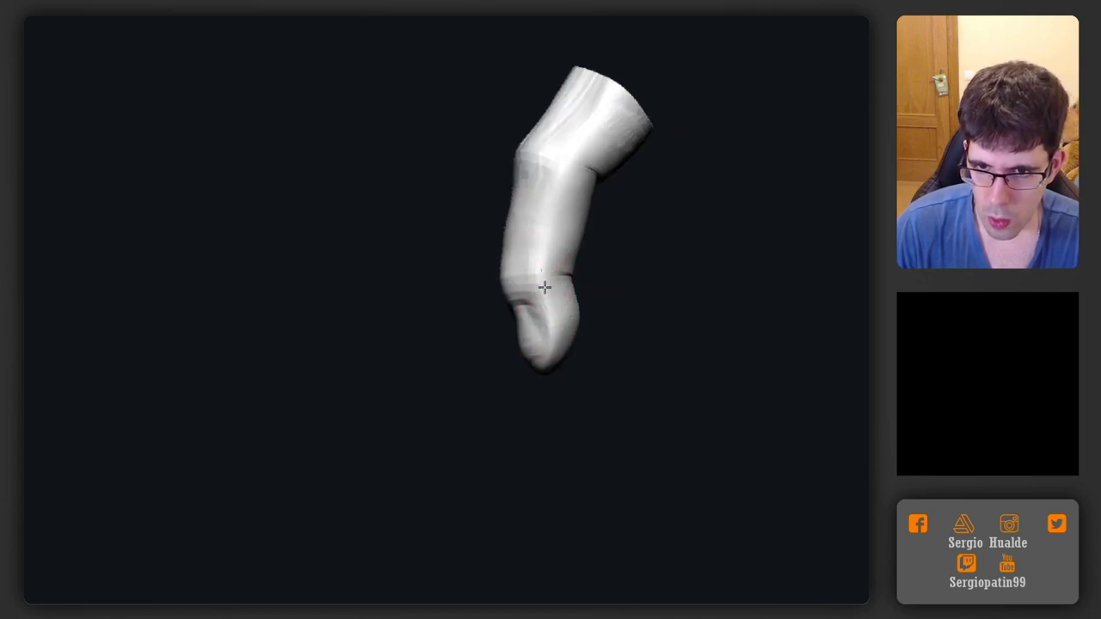
Carve the index fingernail's outline and the skin folds around the nail and last joint
right_drag(549, 327, 499, 348)
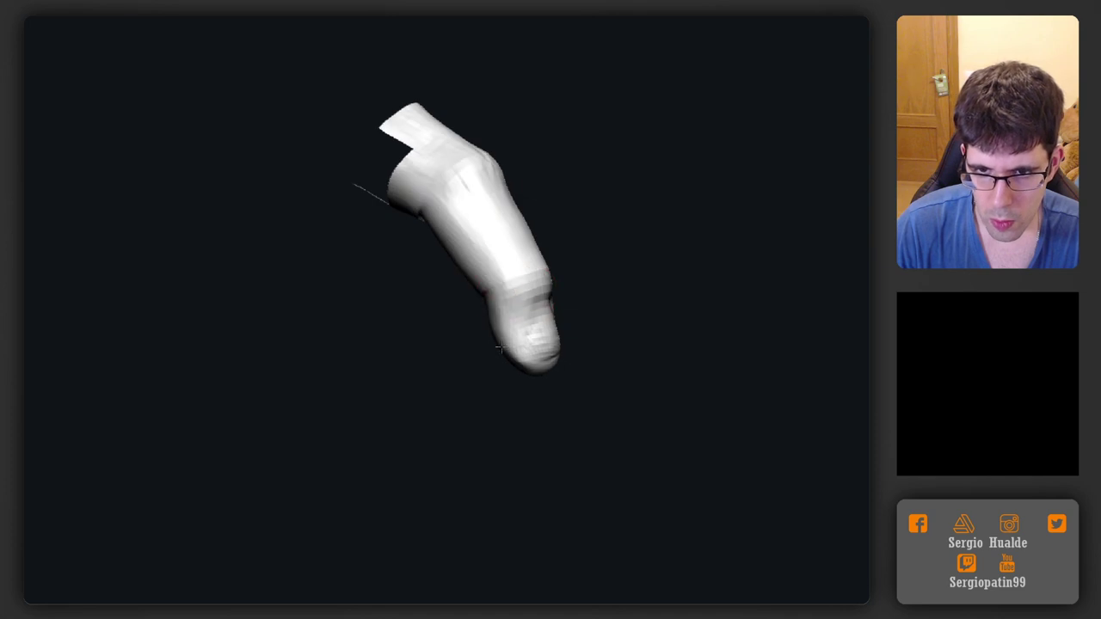
right_drag(544, 391, 542, 426)
right_drag(573, 361, 571, 340)
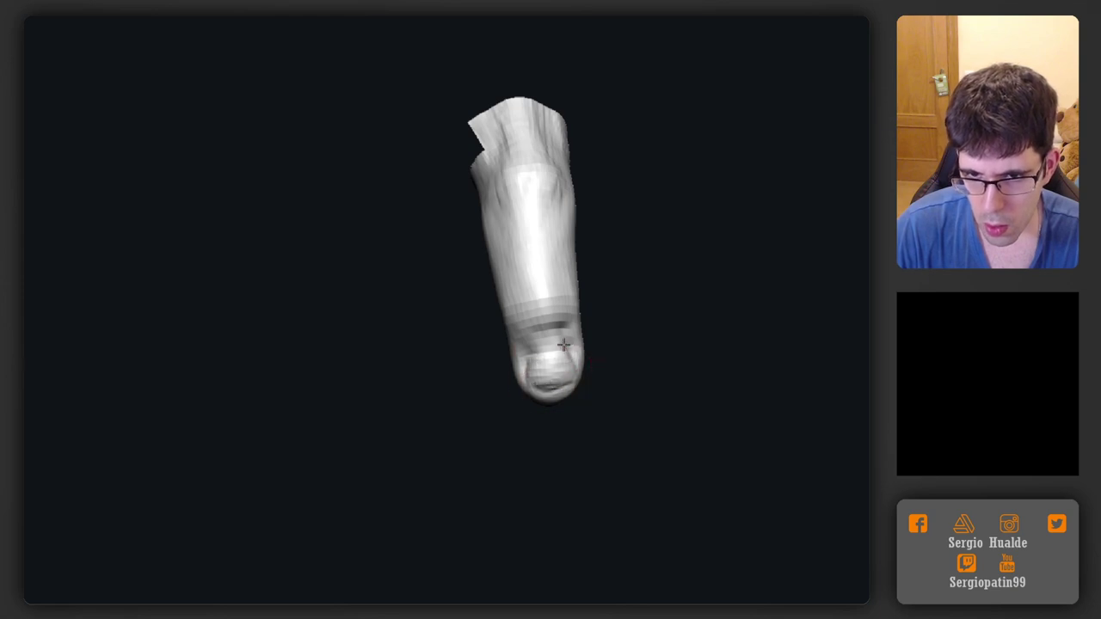
right_drag(539, 397, 558, 380)
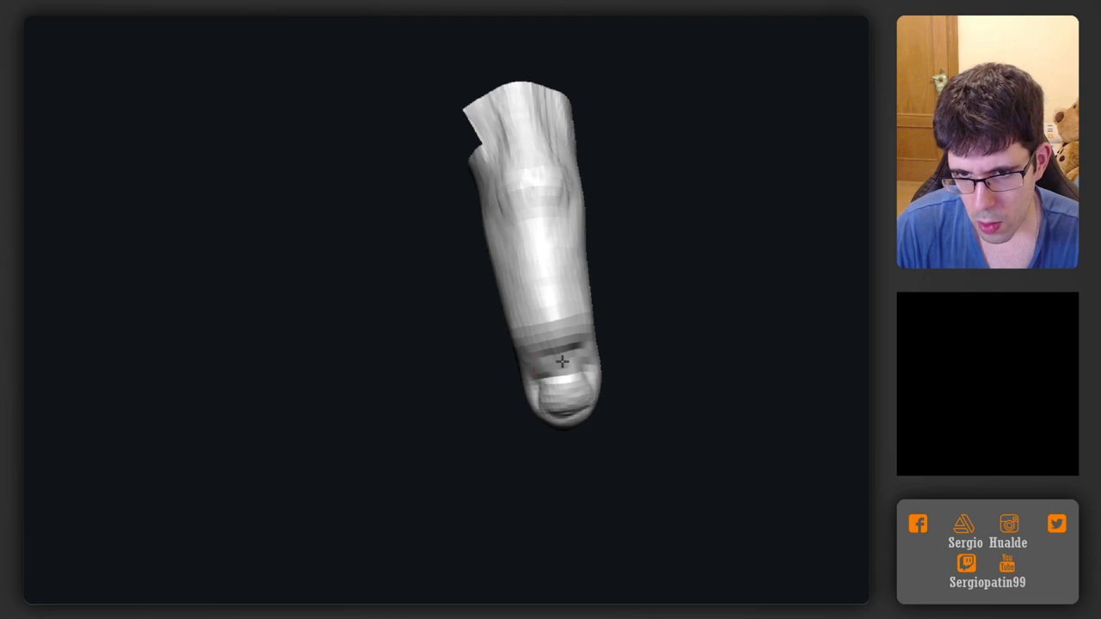
drag(560, 361, 566, 364)
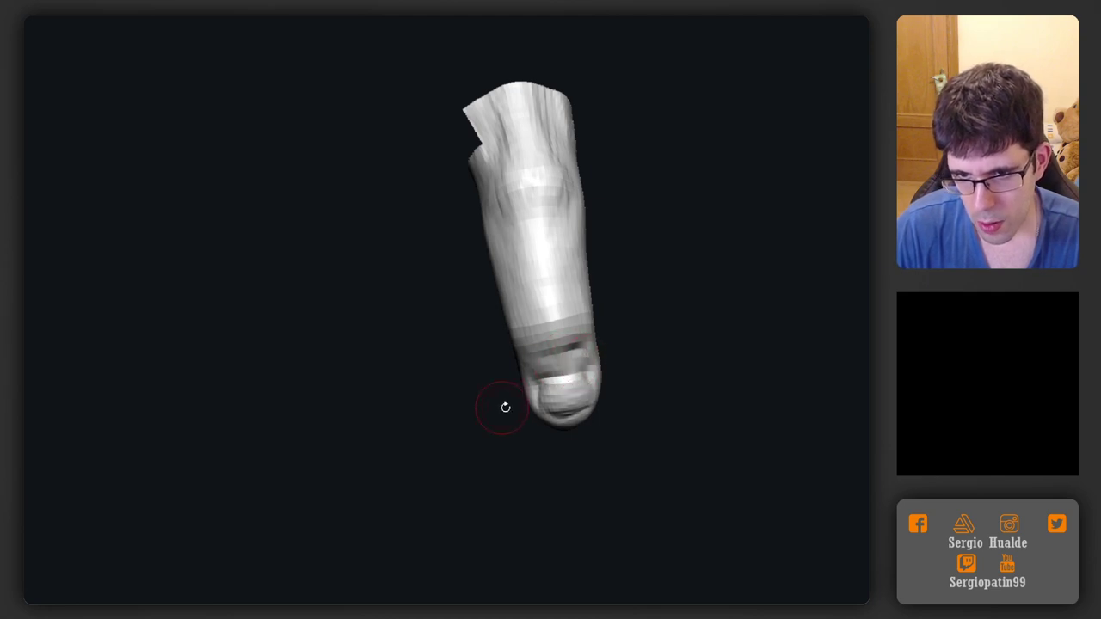
right_drag(505, 407, 620, 420)
Show the whole arm and refine the index finger's middle segment and palm-side joint creases with a resized brush
ctrl+shift+click(644, 418)
key(s)
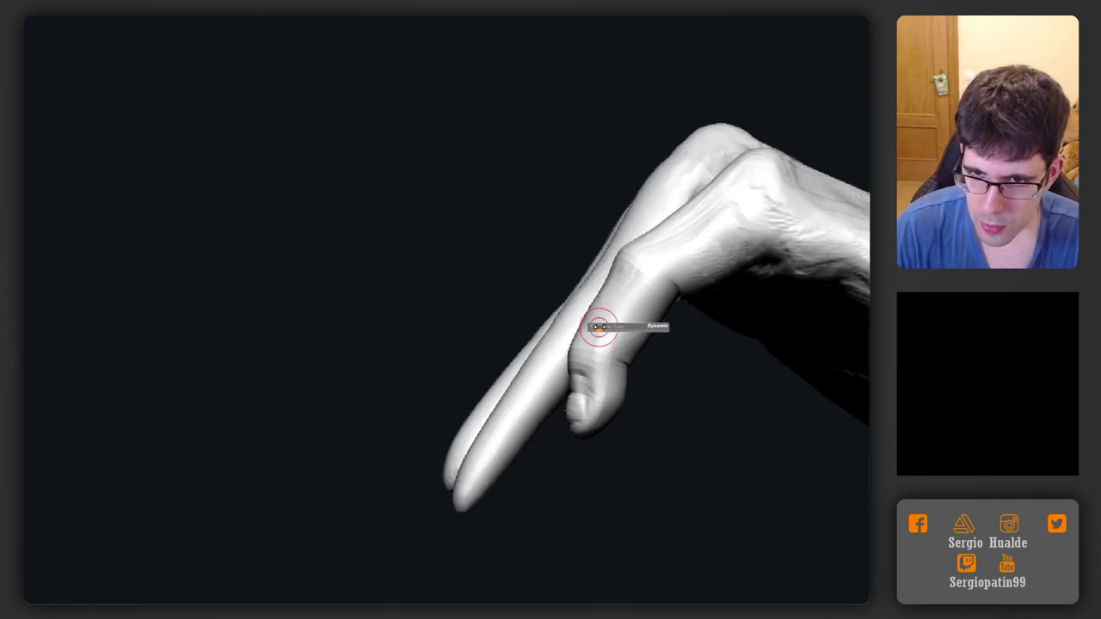
mouse_move(594, 327)
mouse_down()
mouse_move(606, 325)
mouse_move(595, 322)
mouse_up()
key(s)
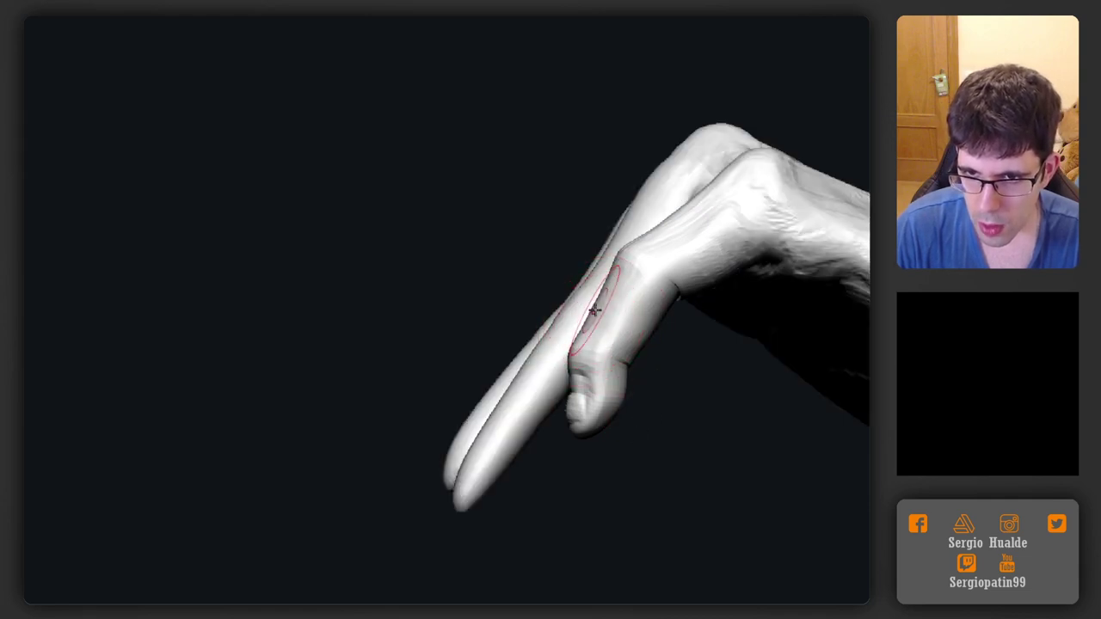
right_drag(594, 320, 694, 355)
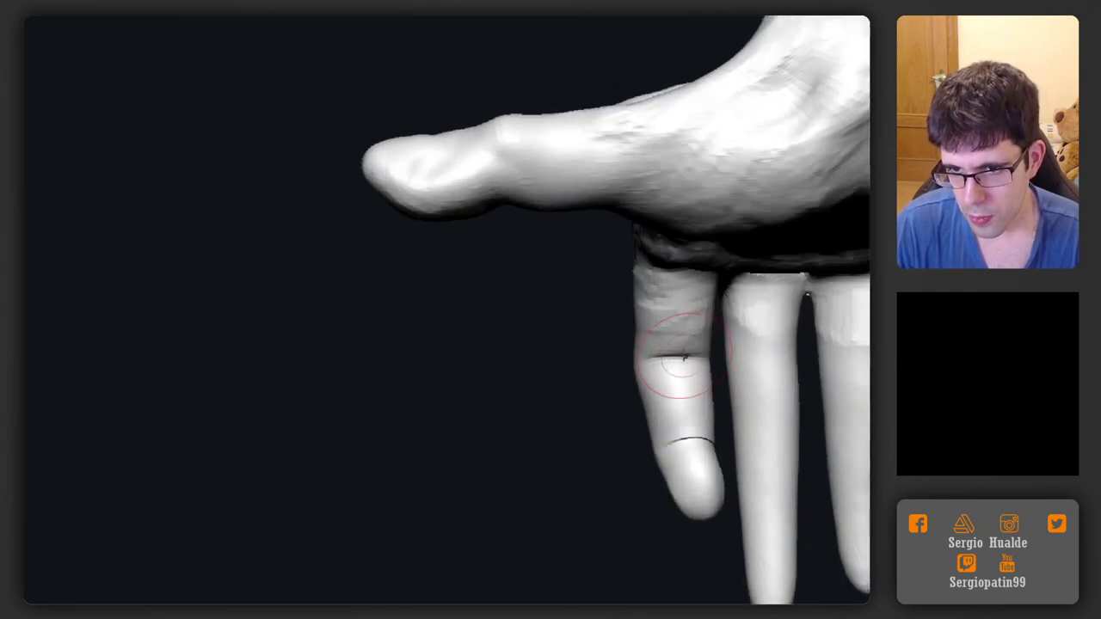
right_drag(702, 438, 633, 449)
right_drag(698, 368, 684, 366)
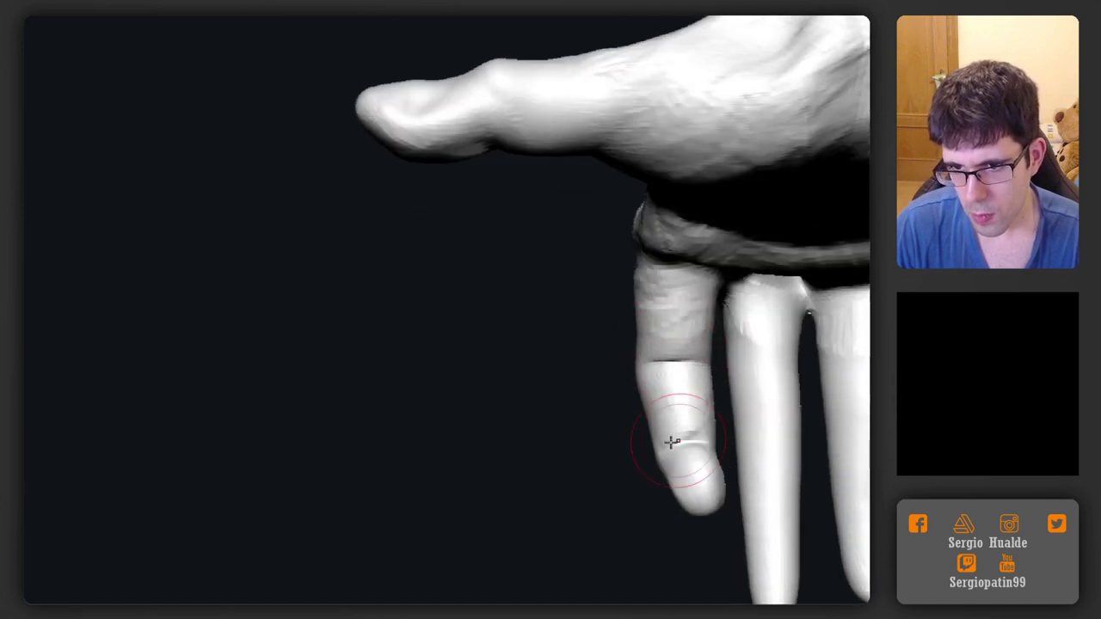
right_drag(672, 442, 647, 441)
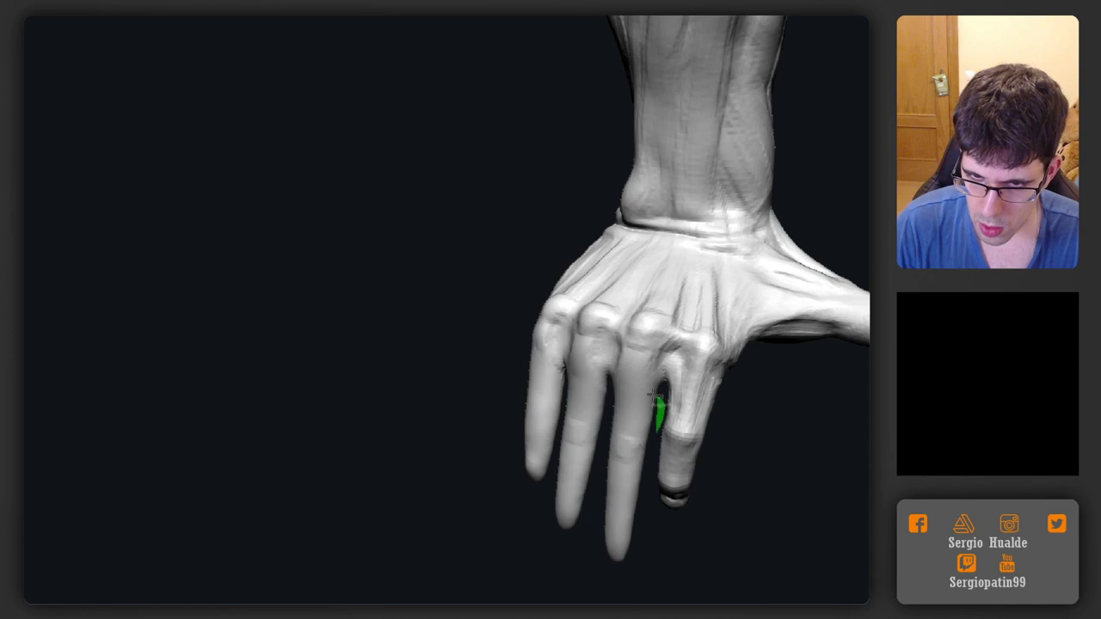
Hide the middle, ring and little fingers with a lasso selection, then invert the mesh visibility
mouse_move(653, 394)
ctrl+shift+mouse_down()
mouse_move(571, 369)
mouse_move(565, 570)
mouse_move(637, 547)
ctrl+shift+mouse_up()
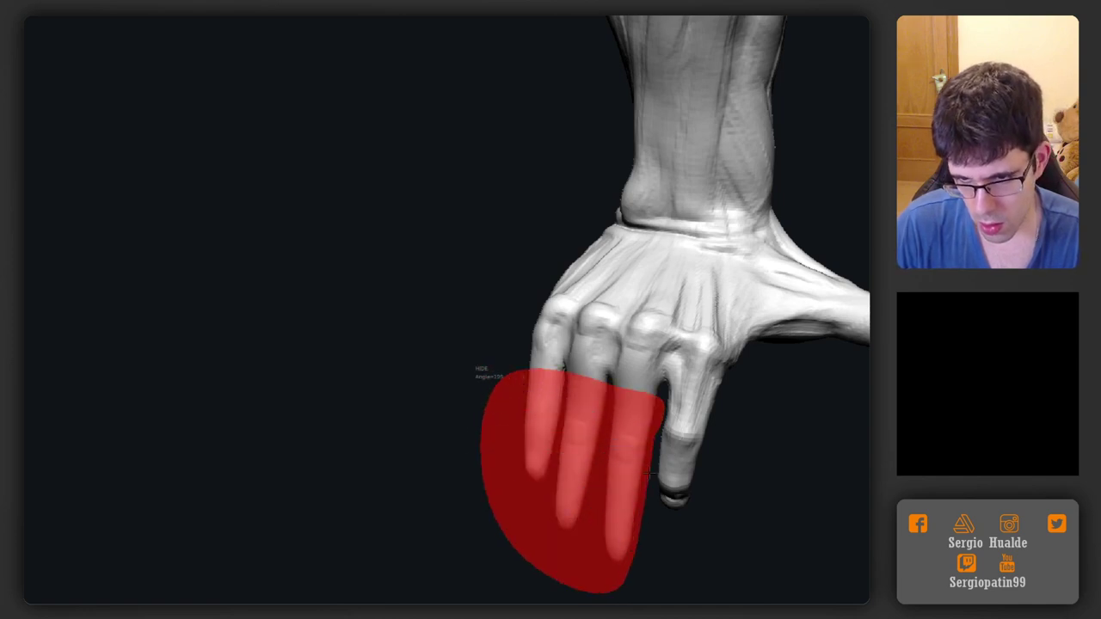
ctrl+alt+shift+drag(649, 473, 651, 464)
ctrl+right_drag(651, 465, 698, 430)
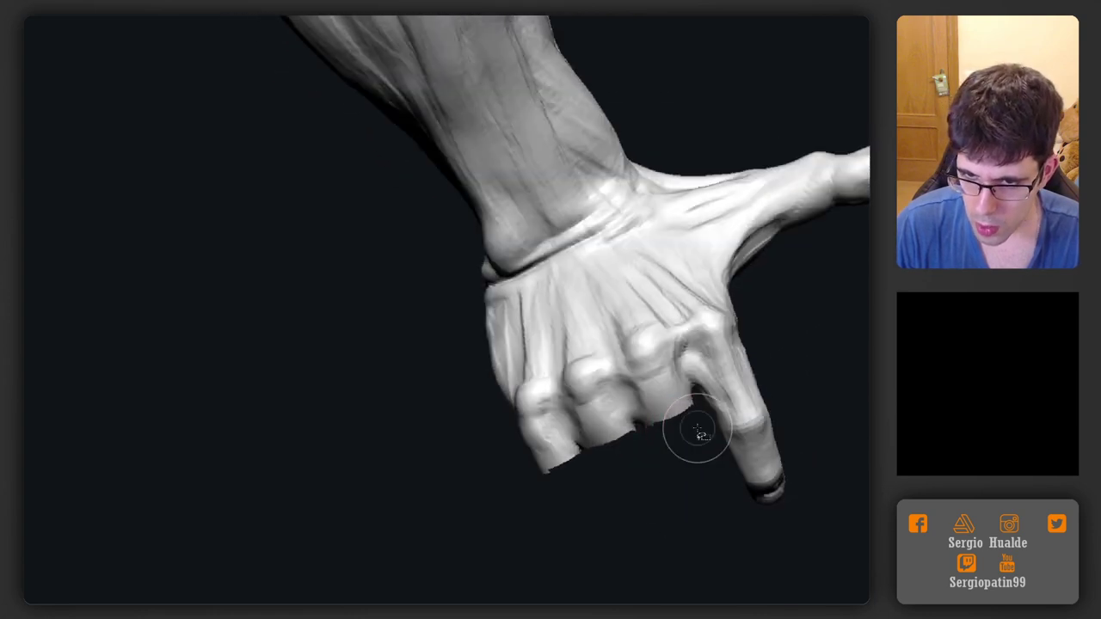
ctrl+alt+shift+drag(528, 449, 535, 489)
mouse_move(639, 506)
ctrl+right_down()
mouse_move(624, 445)
mouse_move(671, 387)
ctrl+right_up()
right_drag(674, 433, 616, 425)
ctrl+shift+drag(722, 322, 727, 330)
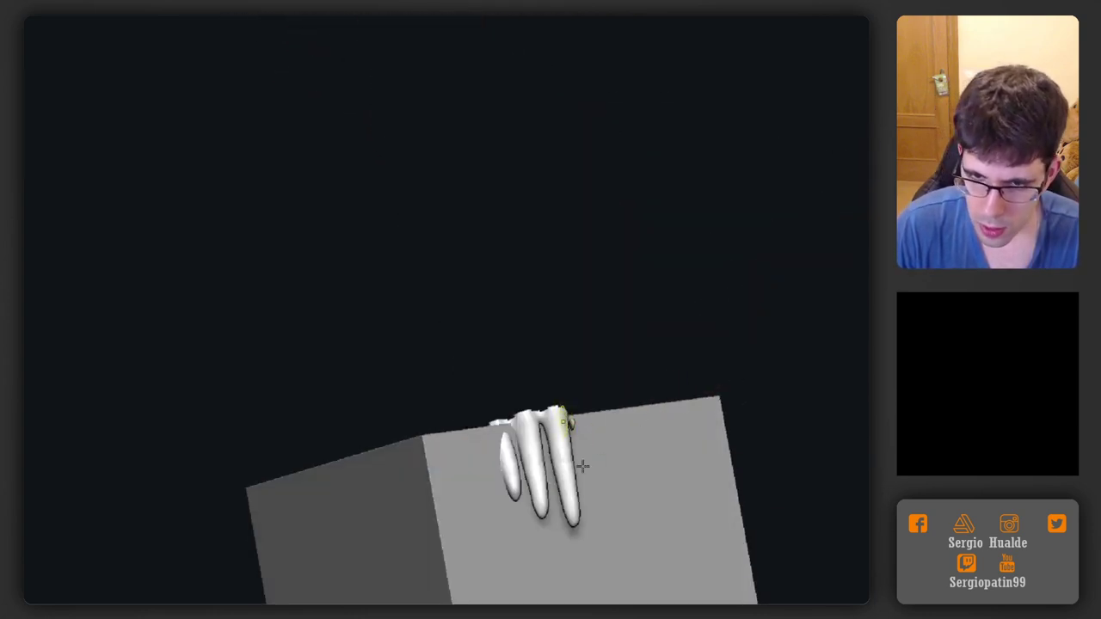
Isolate the arm mesh, trim leftover fragments beside the three fingers, invert the visibility and redisplay the other parts
ctrl+right_drag(583, 467, 580, 423)
key(alt+s)
mouse_move(594, 406)
ctrl+alt+shift+mouse_down()
mouse_move(564, 395)
mouse_move(606, 458)
ctrl+alt+shift+mouse_up()
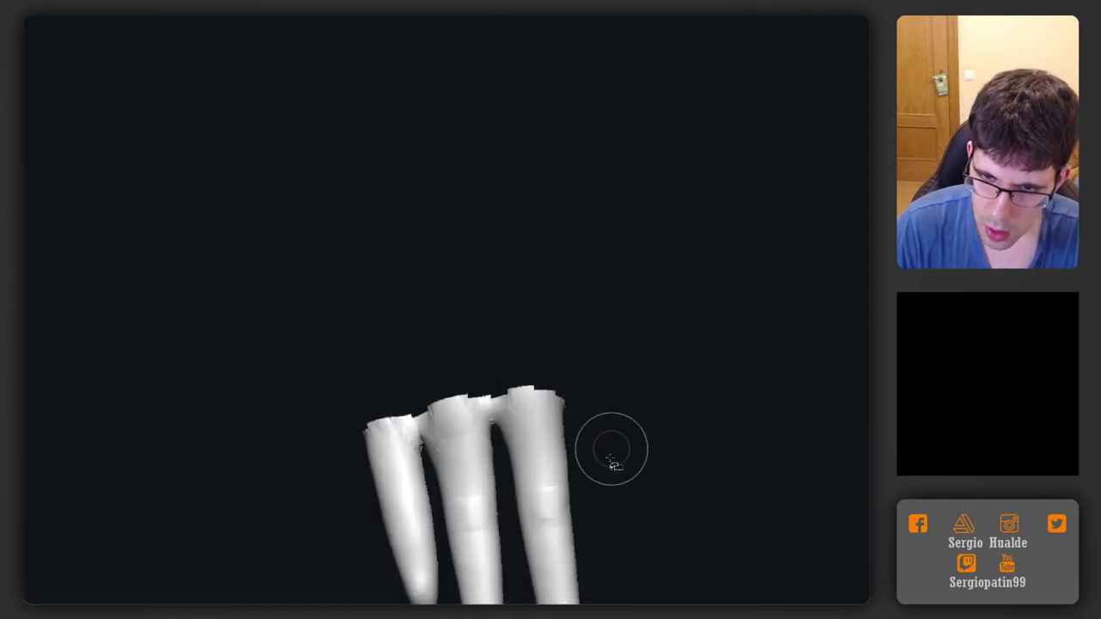
ctrl+right_drag(611, 450, 620, 408)
ctrl+shift+drag(619, 410, 623, 449)
key(alt+s)
Select and isolate the scapula and sculpt ridges and hollows into its back surface with a resized brush
ctrl+right_drag(621, 447, 582, 308)
mouse_move(623, 368)
right_down()
mouse_move(547, 388)
mouse_move(547, 428)
mouse_move(642, 403)
mouse_move(646, 325)
mouse_move(619, 356)
mouse_move(661, 350)
mouse_move(516, 201)
mouse_move(500, 284)
right_up()
ctrl+right_drag(501, 284, 504, 379)
alt+click(499, 312)
key(alt+s)
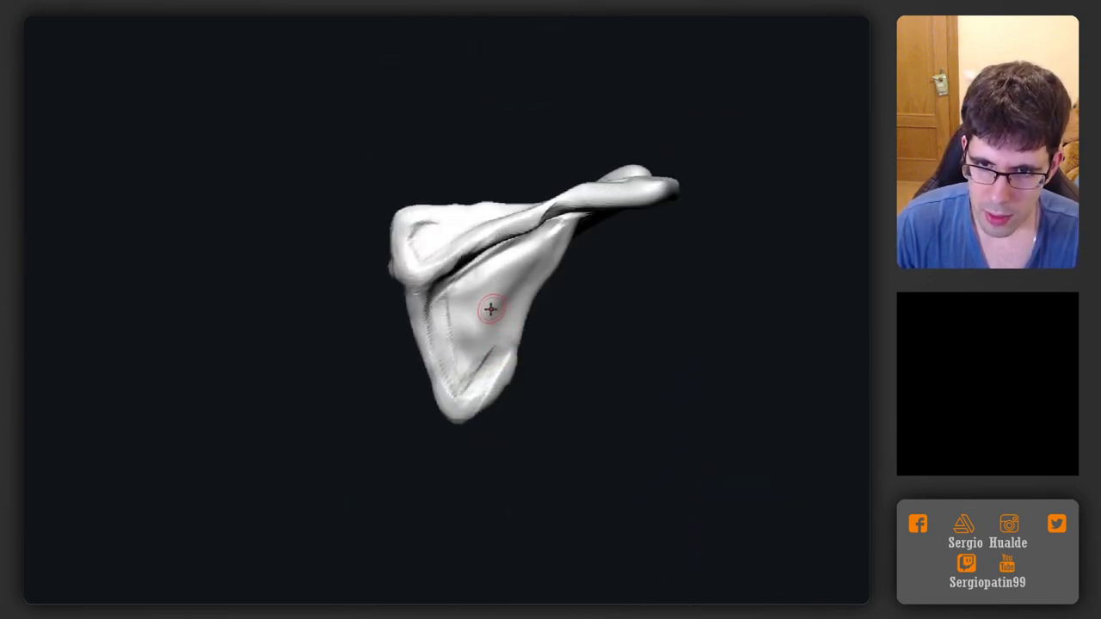
key(s)
drag(490, 312, 498, 312)
key(s)
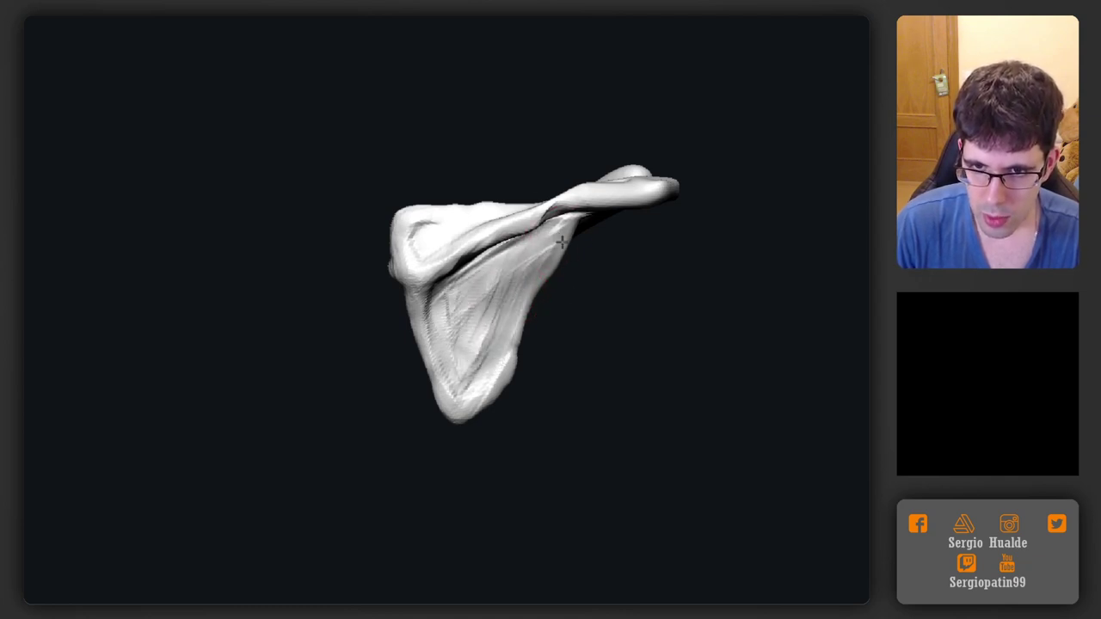
Refine the scapula's inner border and front surface
middle_drag(462, 298, 499, 318)
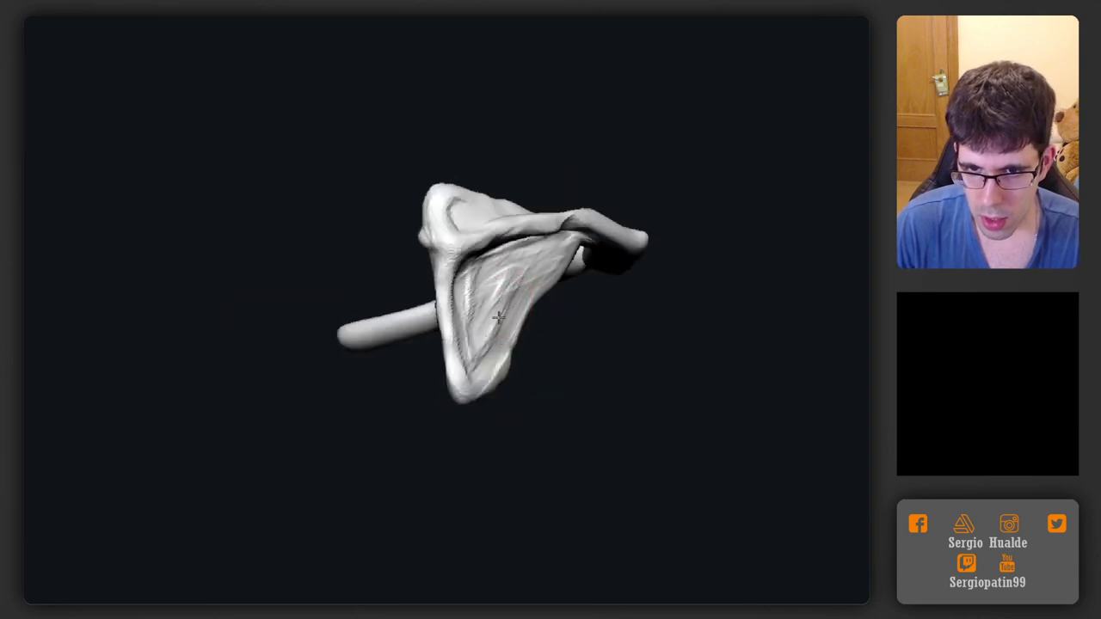
right_drag(499, 318, 602, 334)
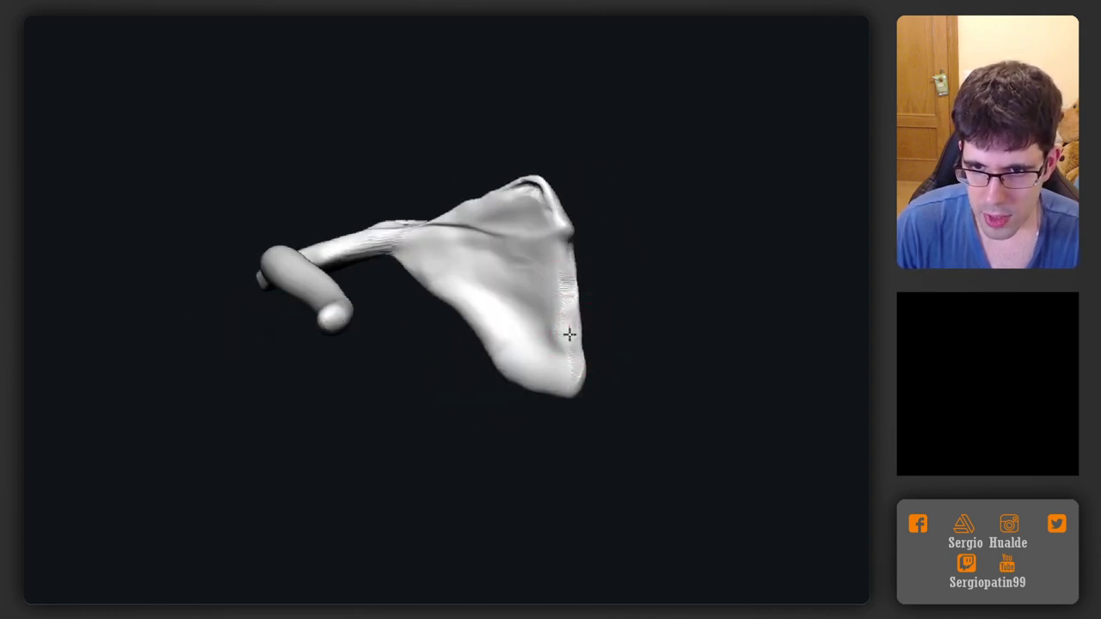
right_drag(550, 358, 611, 369)
mouse_move(579, 319)
right_down()
mouse_move(557, 330)
mouse_move(614, 295)
mouse_move(576, 352)
mouse_move(610, 398)
mouse_move(595, 387)
mouse_move(600, 452)
mouse_move(598, 367)
mouse_move(615, 336)
mouse_move(641, 344)
mouse_move(573, 334)
mouse_move(576, 361)
right_up()
mouse_move(576, 361)
right_down()
mouse_move(557, 343)
mouse_move(607, 381)
mouse_move(513, 334)
right_up()
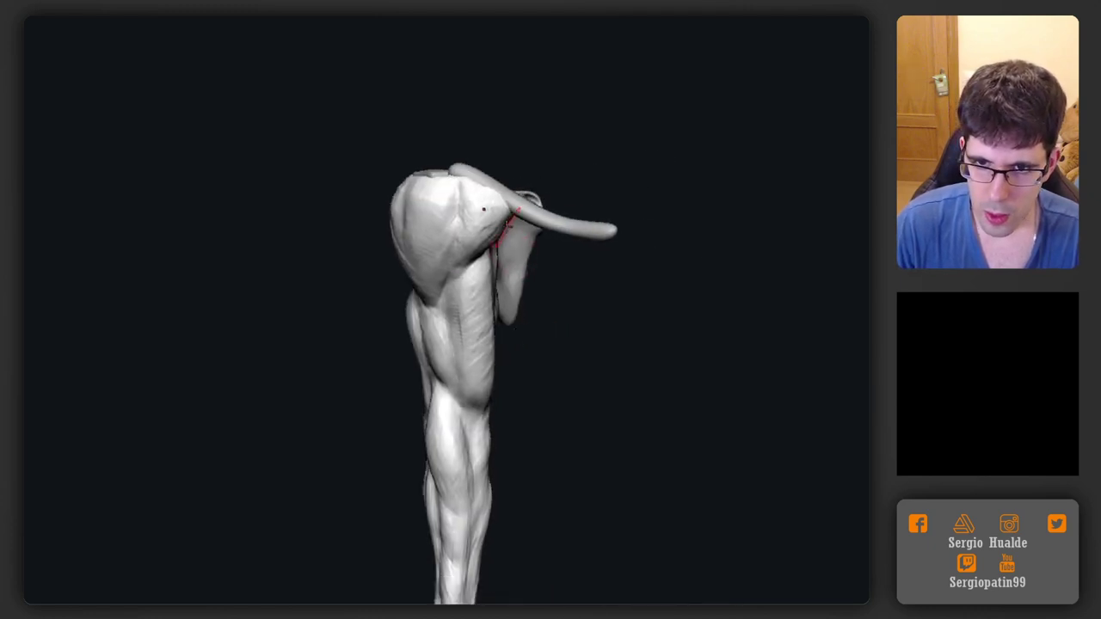
Resize the brush and shape the front deltoid's inner edge where it meets the clavicle
mouse_move(509, 225)
right_down()
mouse_move(493, 209)
mouse_move(450, 344)
right_up()
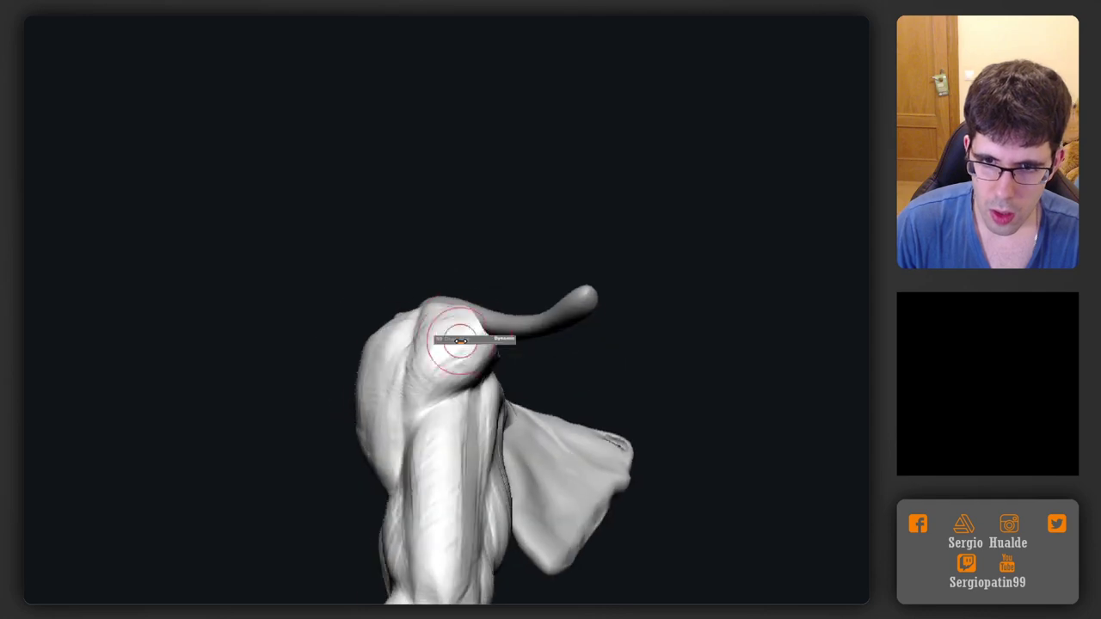
drag(494, 336, 492, 320)
right_drag(492, 320, 512, 342)
drag(495, 320, 487, 308)
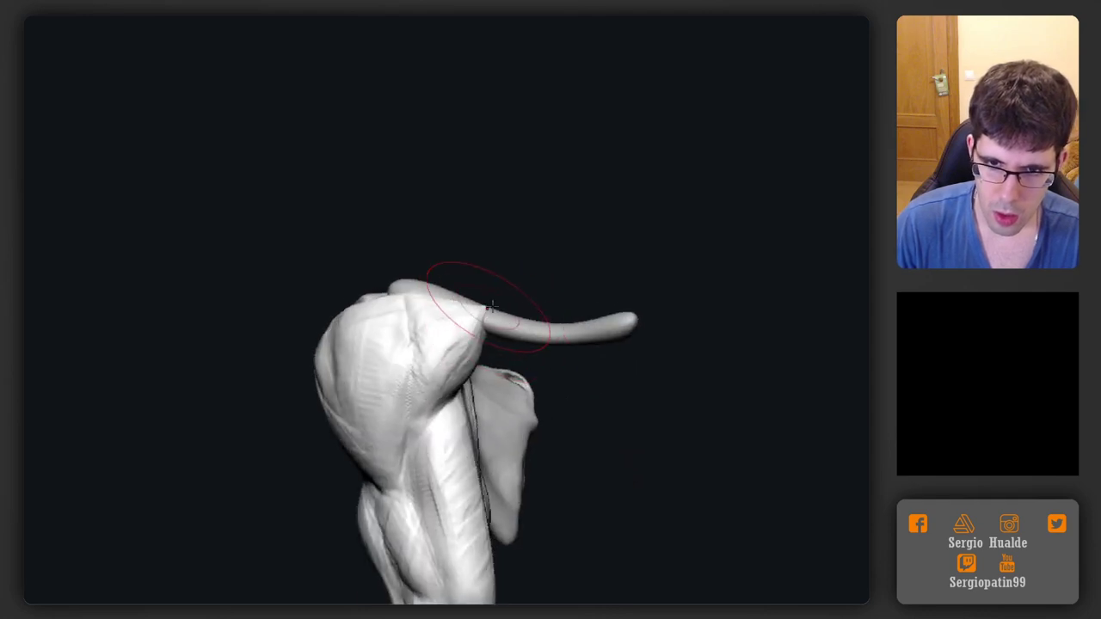
right_drag(487, 308, 484, 322)
Refine the groove between the front and middle deltoid heads and the deltoid's upper edge below the clavicle and acromion
mouse_move(464, 284)
right_down()
mouse_move(404, 270)
mouse_move(394, 305)
right_up()
right_drag(368, 414, 417, 322)
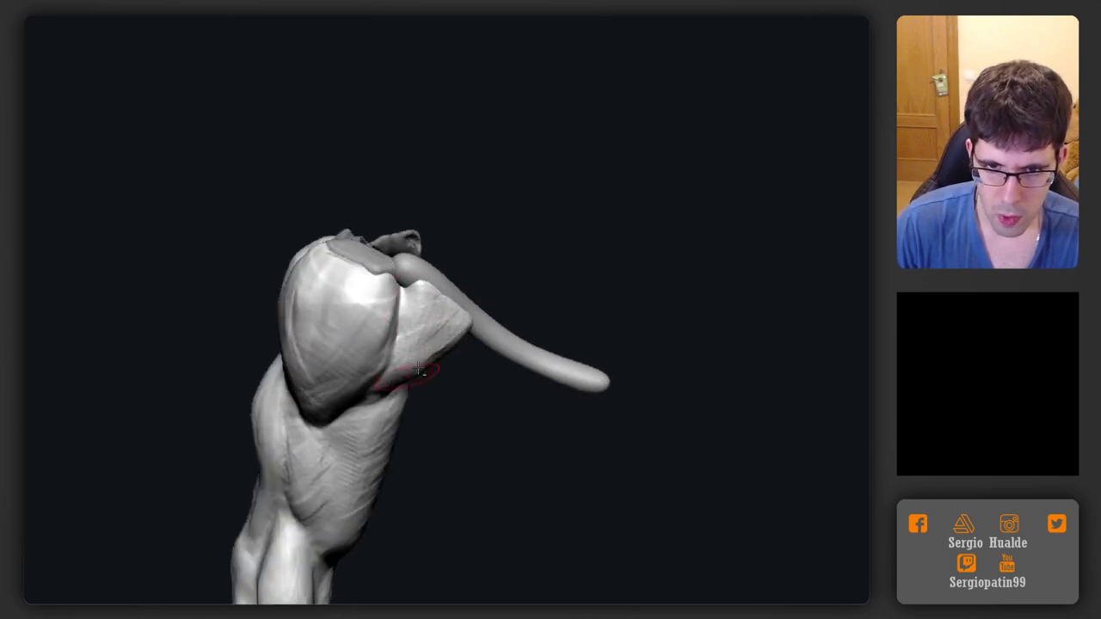
right_drag(419, 370, 437, 337)
right_drag(416, 395, 403, 341)
right_drag(399, 300, 381, 312)
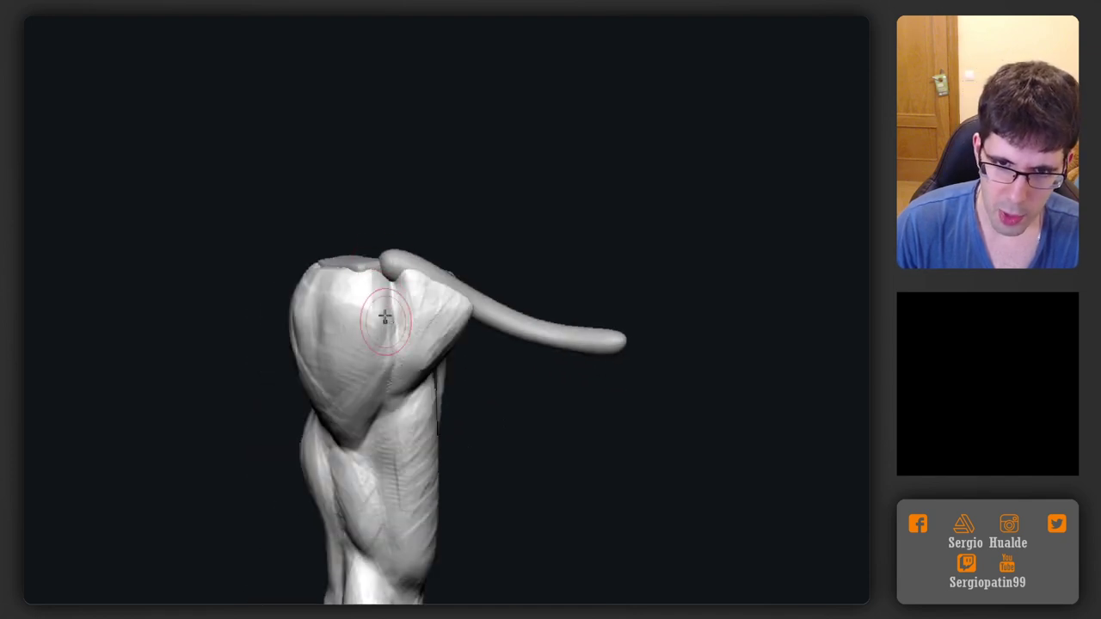
mouse_move(353, 377)
right_down()
mouse_move(359, 425)
mouse_move(378, 403)
mouse_move(423, 402)
right_up()
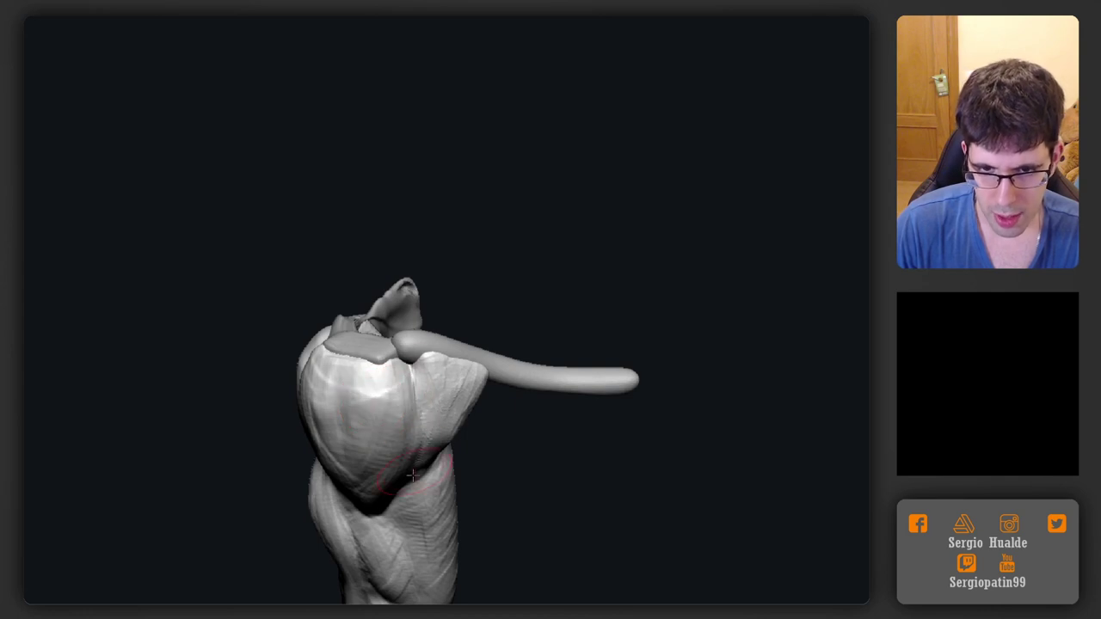
mouse_move(459, 450)
right_down()
mouse_move(413, 460)
mouse_move(443, 458)
mouse_move(381, 405)
mouse_move(351, 399)
right_up()
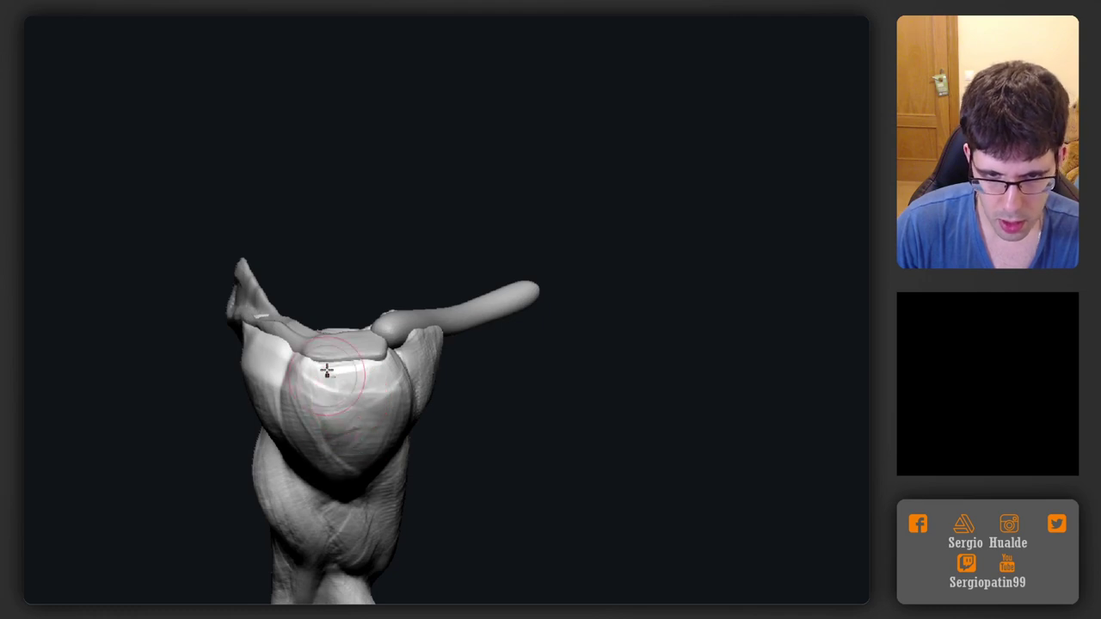
Refine the deltoid's outer and rear surfaces down to its insertion on the upper arm
mouse_move(362, 465)
right_down()
mouse_move(319, 373)
mouse_move(319, 403)
right_up()
right_drag(329, 467, 290, 375)
alt+right_drag(290, 375, 295, 487)
mouse_move(310, 445)
right_down()
mouse_move(302, 504)
mouse_move(342, 509)
mouse_move(355, 365)
right_up()
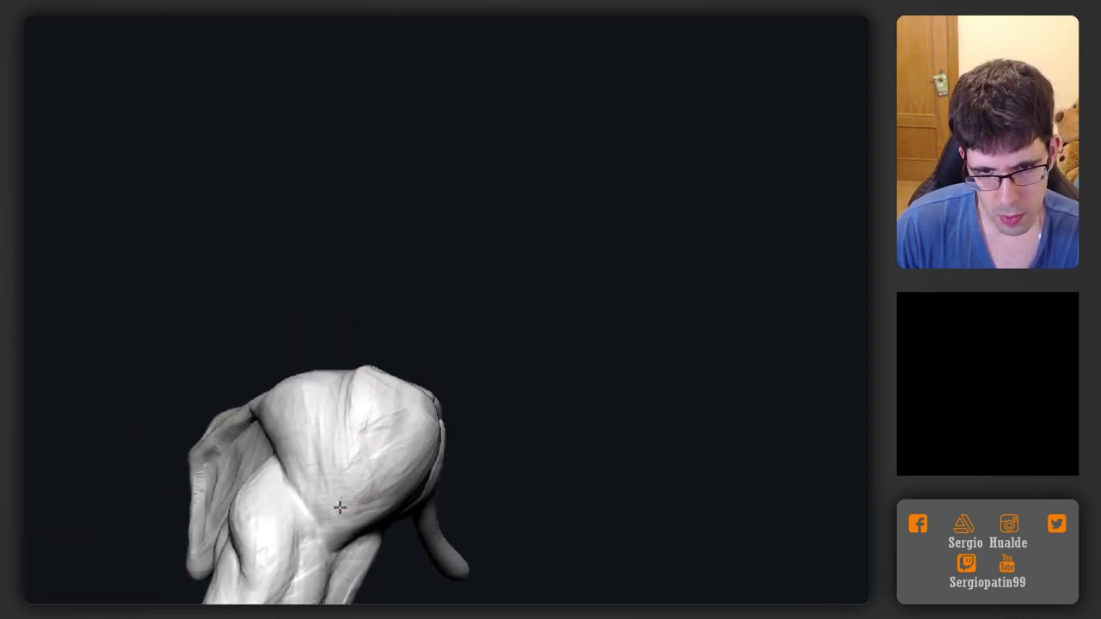
right_drag(341, 508, 401, 503)
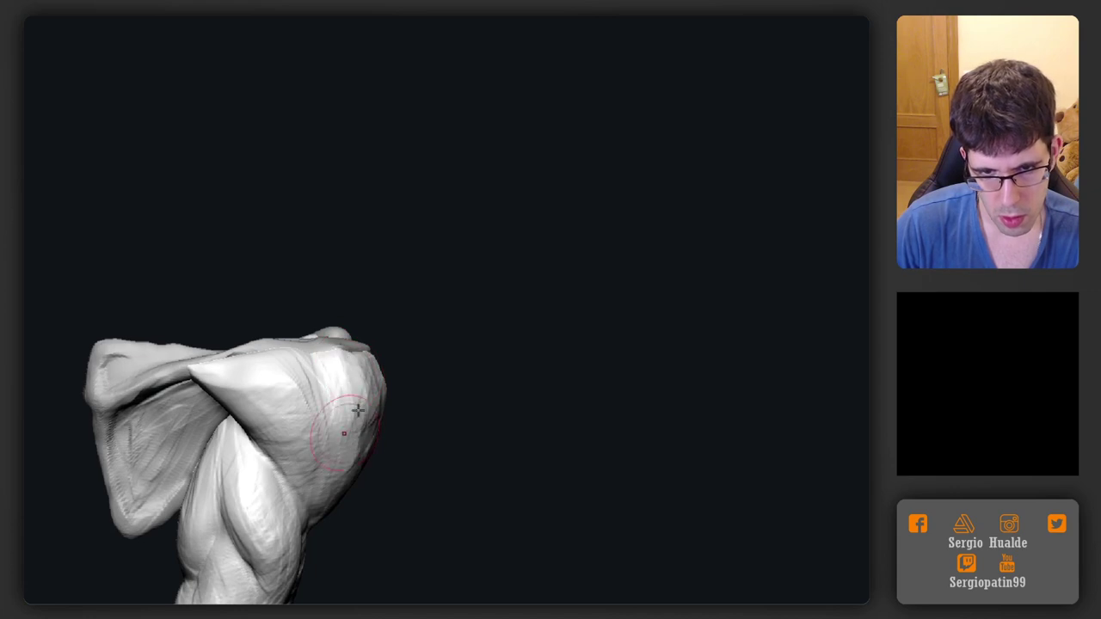
mouse_move(357, 411)
right_down()
mouse_move(337, 452)
mouse_move(315, 433)
mouse_move(352, 439)
mouse_move(339, 502)
mouse_move(370, 477)
mouse_move(327, 454)
mouse_move(303, 419)
right_up()
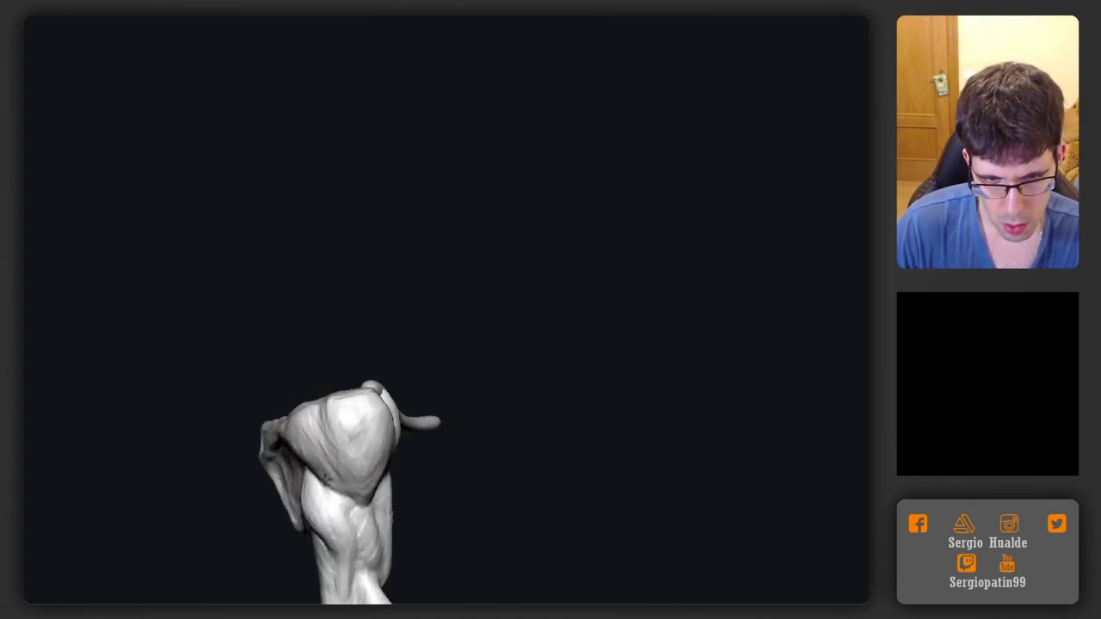
Resize the brush and shape the rear deltoid's upper edge along the spine of the scapula
right_drag(325, 479, 313, 450)
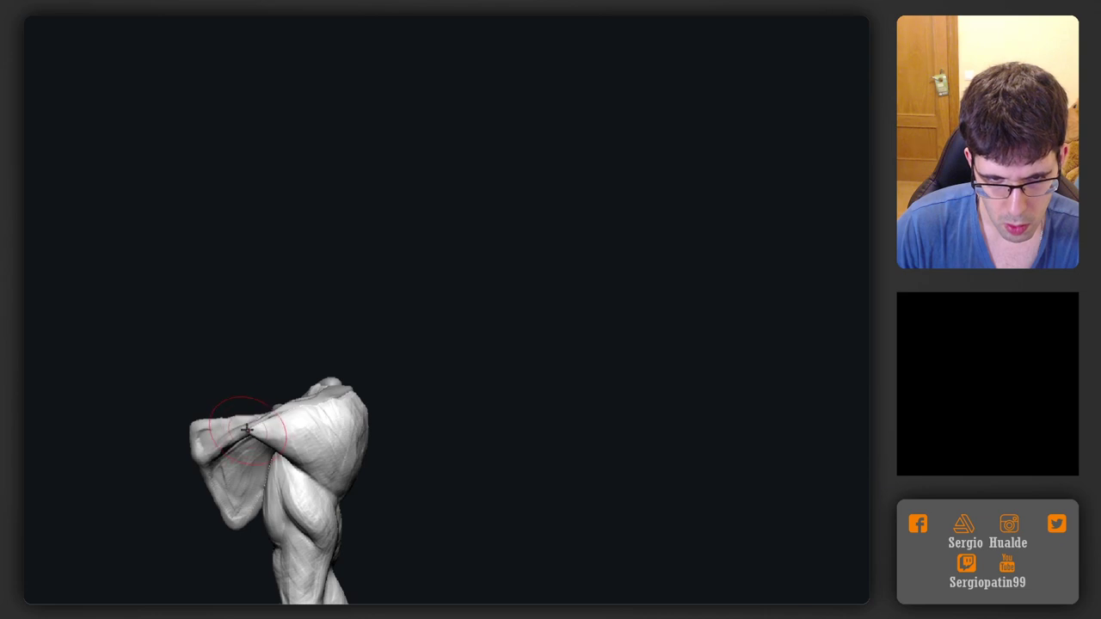
mouse_move(246, 429)
right_down()
mouse_move(267, 427)
mouse_move(298, 452)
mouse_move(298, 419)
right_up()
key(s)
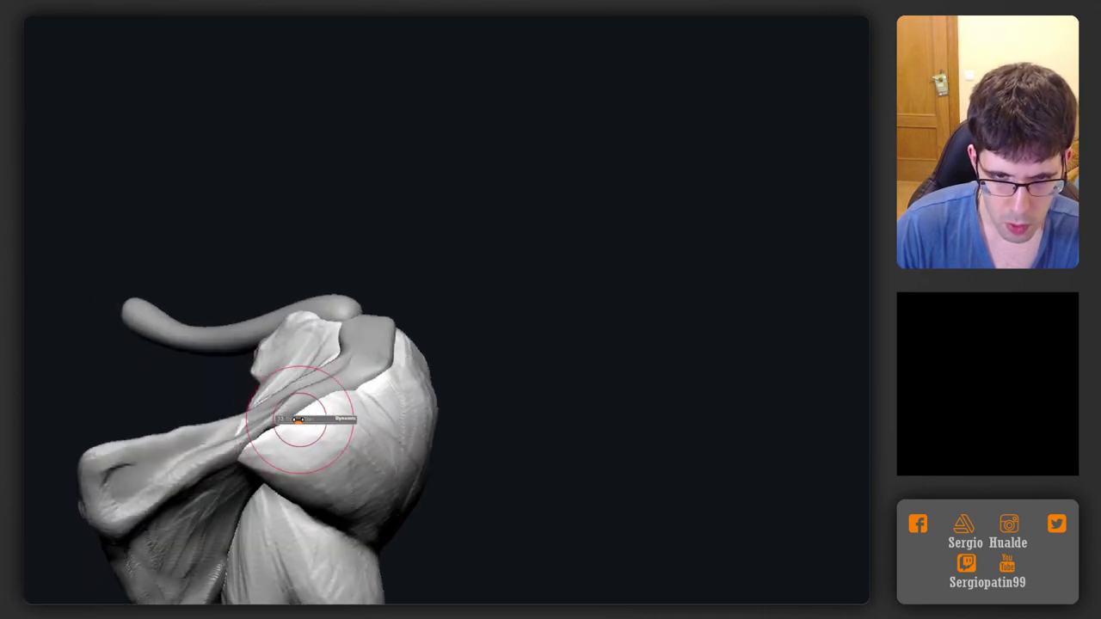
drag(298, 420, 284, 422)
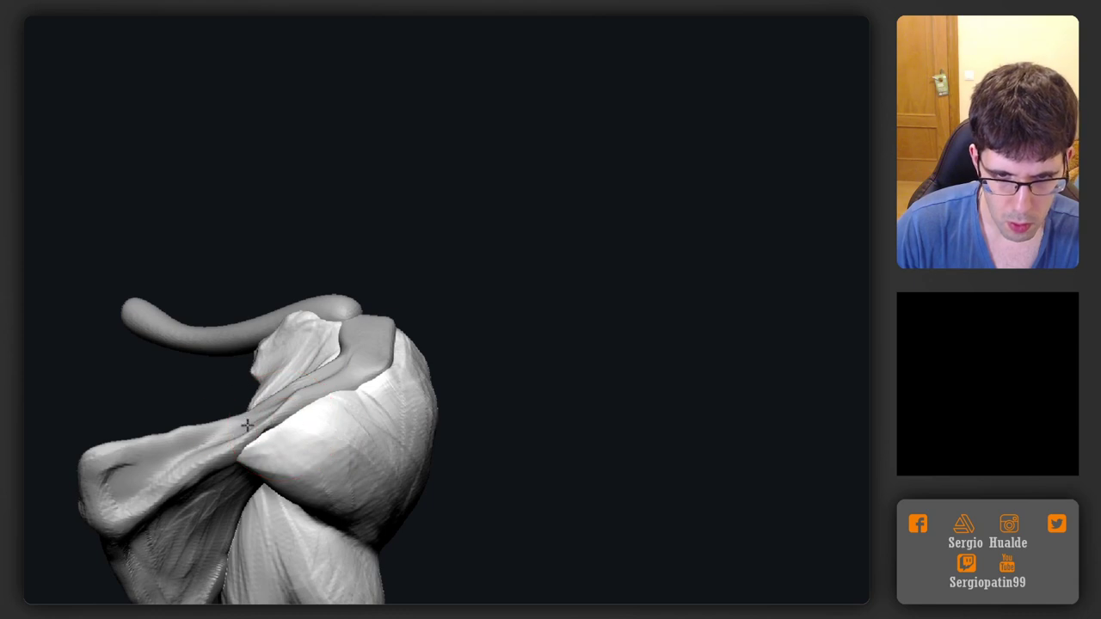
mouse_move(246, 425)
right_down()
mouse_move(278, 326)
mouse_move(342, 427)
mouse_move(442, 342)
mouse_move(419, 425)
mouse_move(467, 422)
mouse_move(450, 418)
mouse_move(388, 313)
mouse_move(464, 336)
mouse_move(482, 411)
mouse_move(536, 416)
mouse_move(488, 341)
mouse_move(489, 284)
mouse_move(450, 332)
mouse_move(431, 326)
mouse_move(430, 352)
mouse_move(417, 346)
right_up()
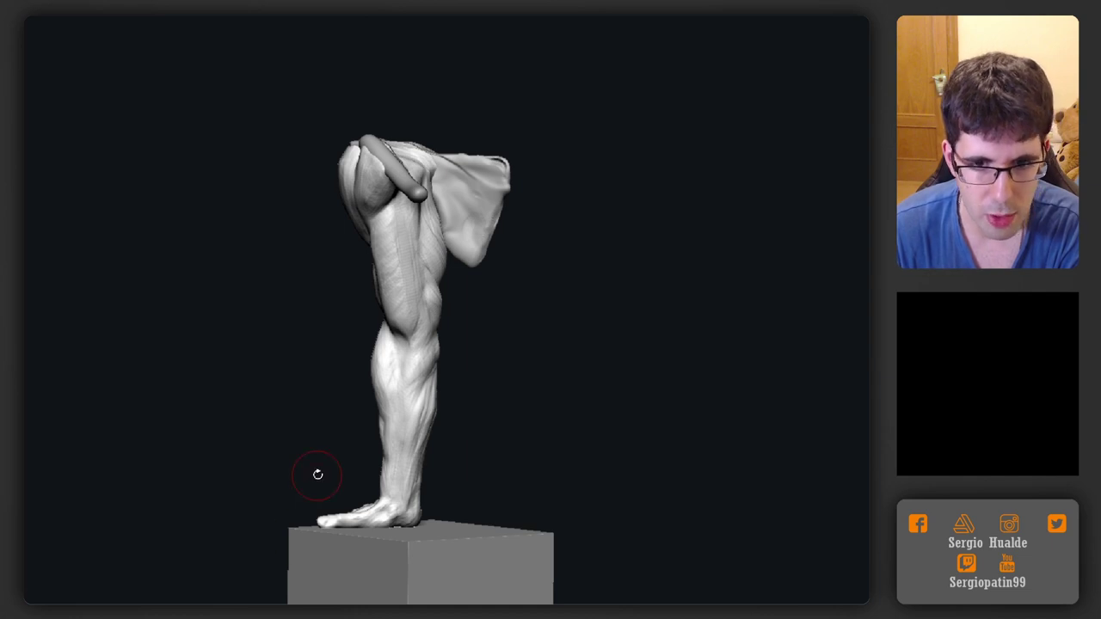
Arrange front and side views of the full arm next to each other to compare its forms
drag(317, 474, 334, 475)
mouse_move(435, 403)
alt+mouse_down()
mouse_move(436, 441)
mouse_move(472, 401)
mouse_move(472, 459)
mouse_move(477, 415)
mouse_move(538, 413)
mouse_move(302, 427)
mouse_move(607, 433)
mouse_move(553, 425)
mouse_move(622, 427)
mouse_move(636, 410)
alt+mouse_up()
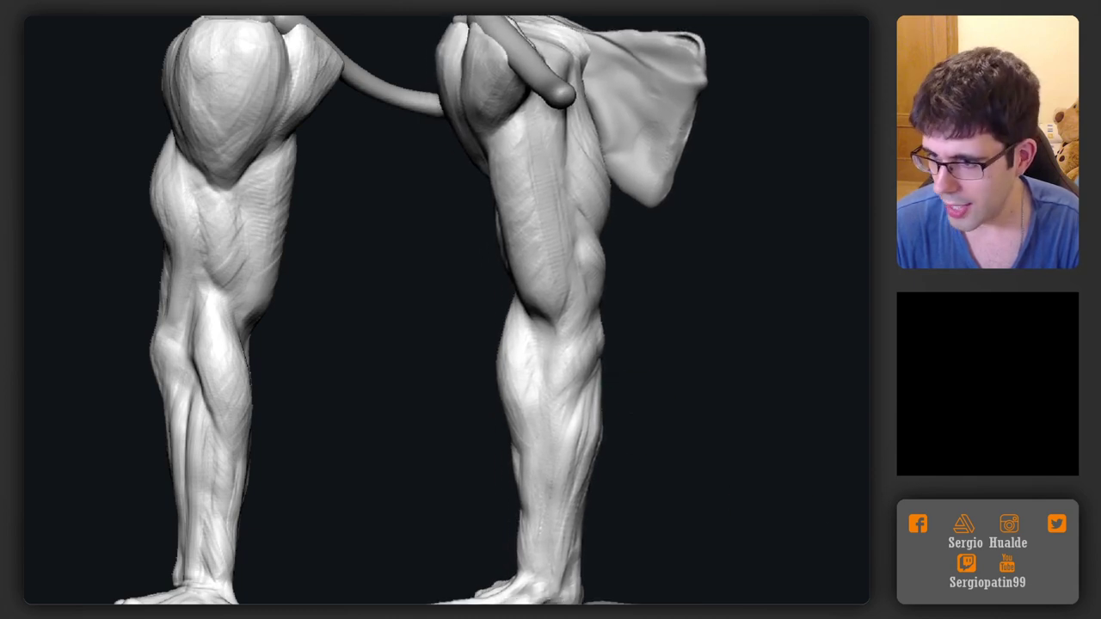